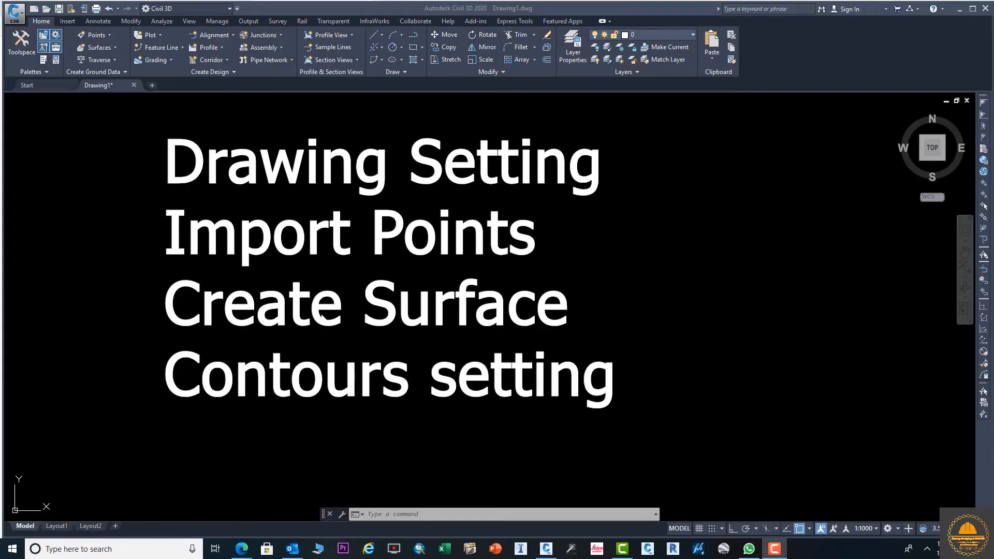
Open the drawing settings on units and zone and enlarge the dialog to full screen
{"action": "left_click", "coordinate": [15, 12]}
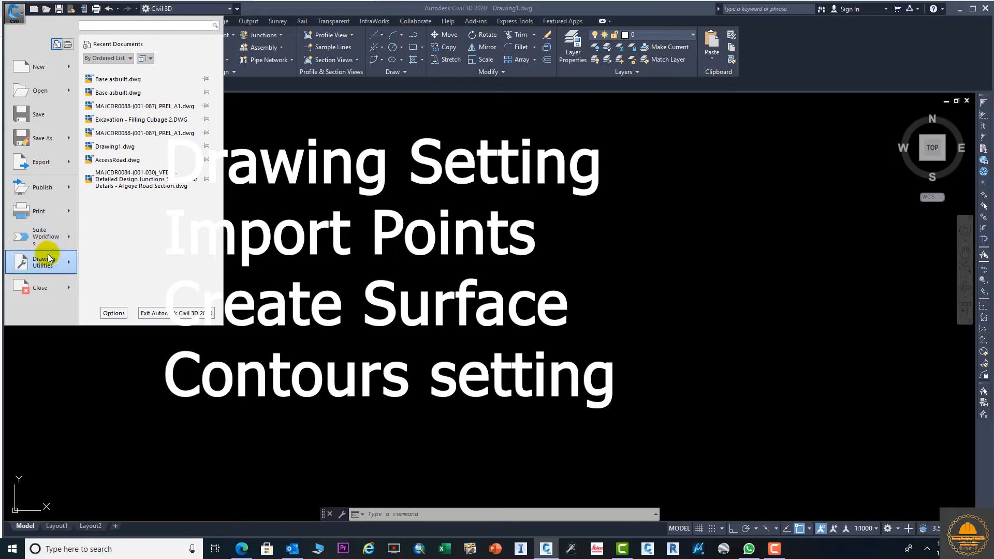
{"action": "mouse_move", "coordinate": [51, 262]}
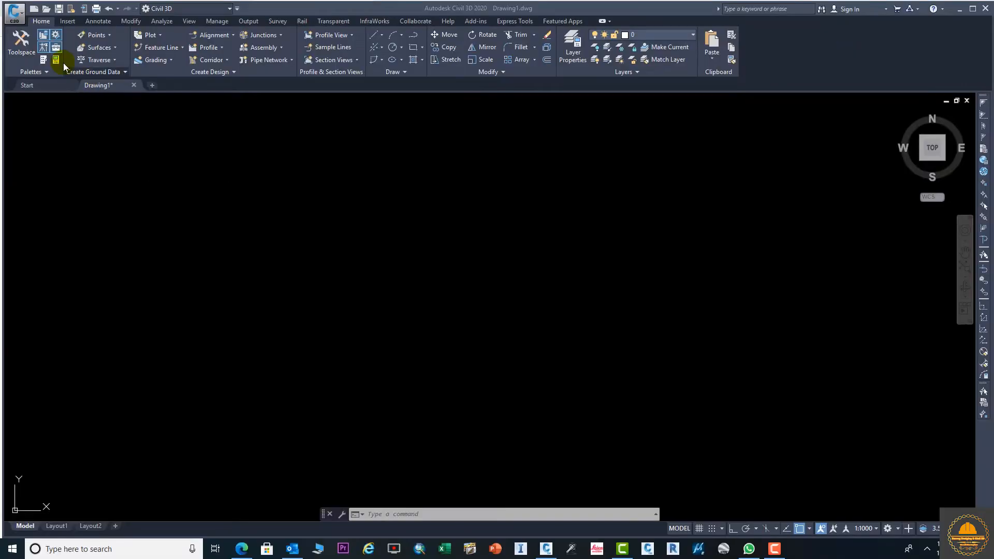
{"action": "left_click", "coordinate": [14, 13]}
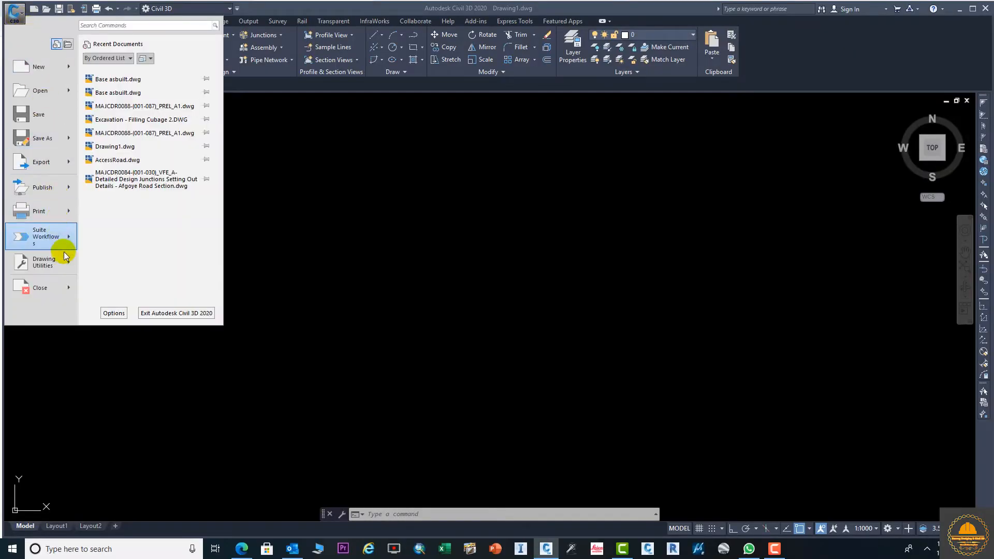
{"action": "mouse_move", "coordinate": [64, 263]}
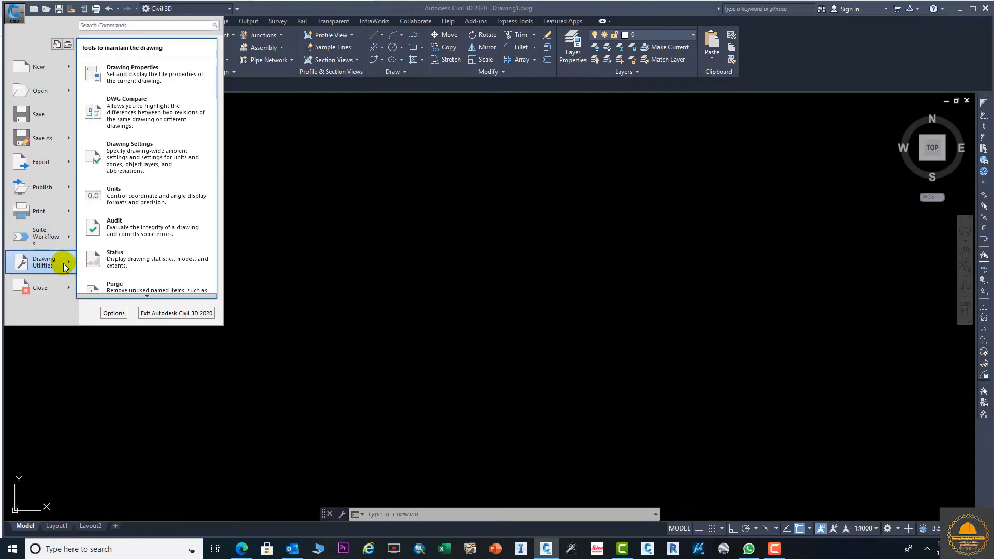
{"action": "left_click", "coordinate": [140, 173]}
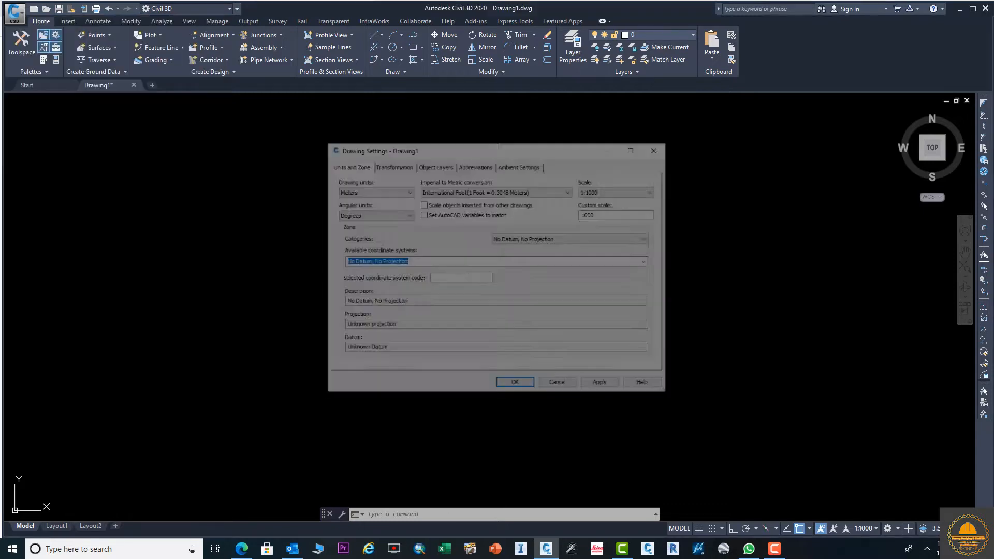
{"action": "left_click_drag", "start_coordinate": [567, 150], "coordinate": [513, 132]}
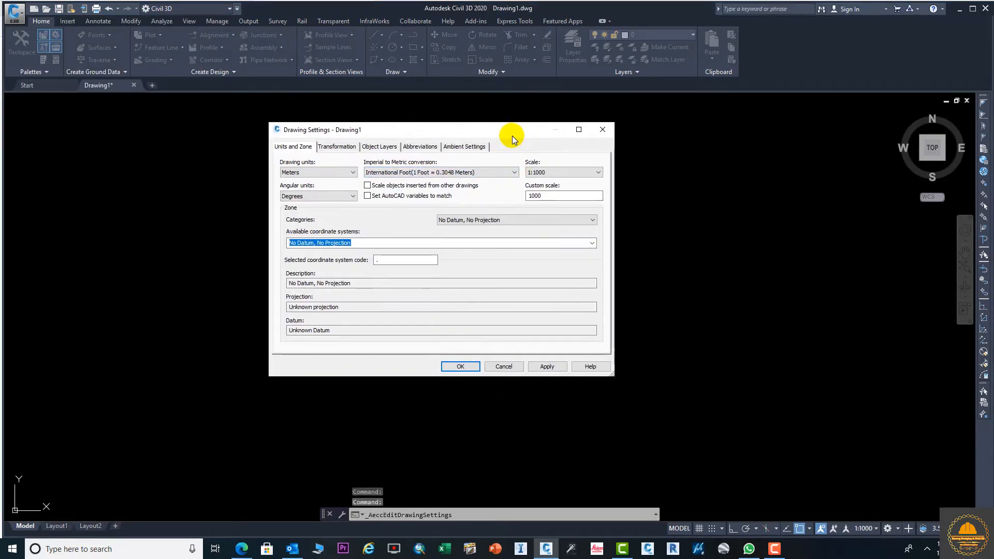
{"action": "left_click", "coordinate": [577, 131]}
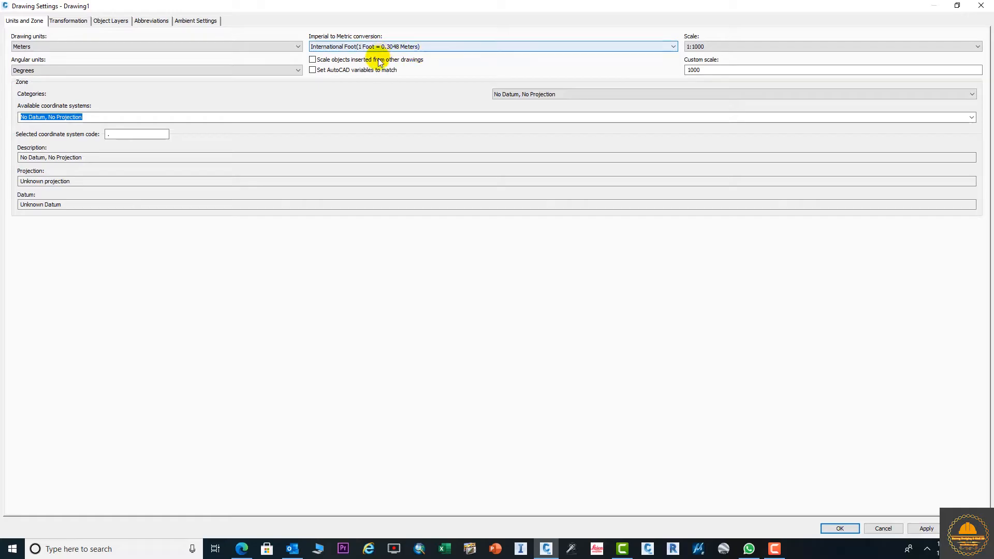
Set the drawing zone category to Somalia
{"action": "left_click", "coordinate": [972, 118]}
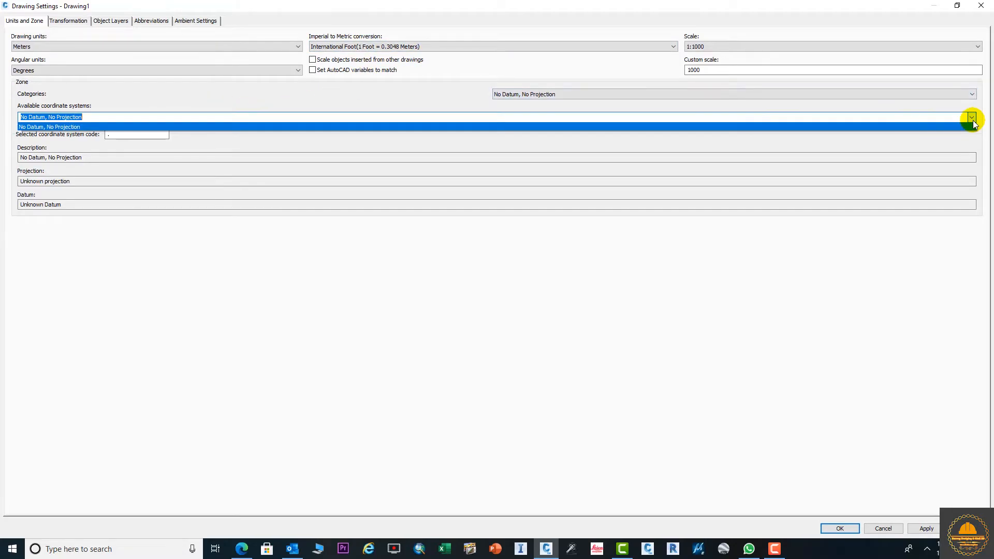
{"action": "left_click", "coordinate": [972, 118]}
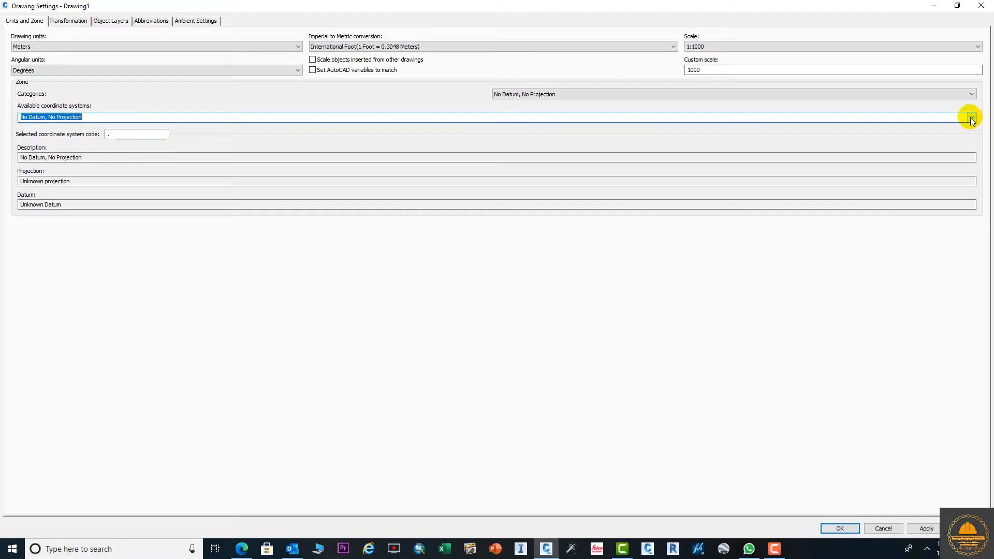
{"action": "left_click", "coordinate": [881, 92]}
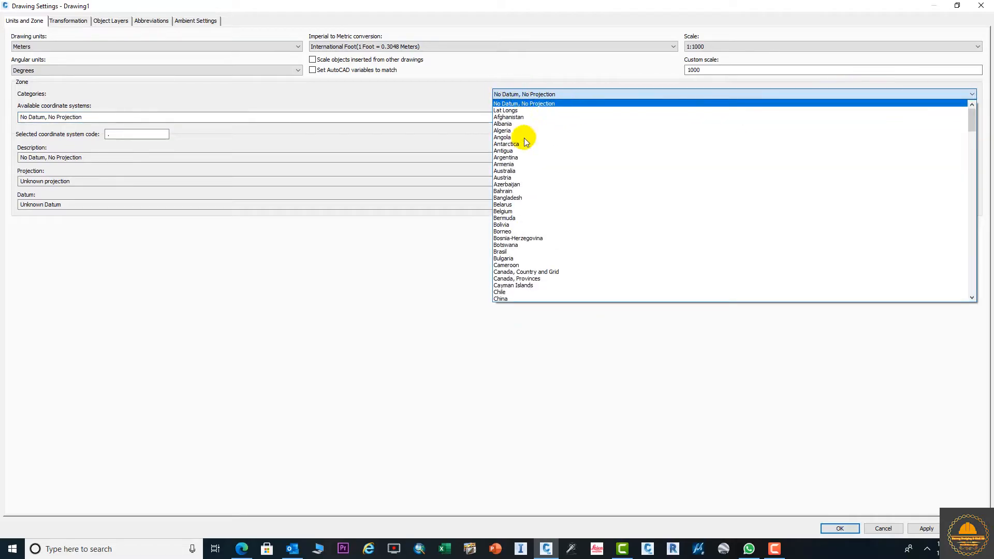
{"action": "scroll", "coordinate": [528, 249], "scroll_direction": "down", "scroll_amount": 2}
{"action": "scroll", "coordinate": [528, 250], "scroll_direction": "down", "scroll_amount": 20}
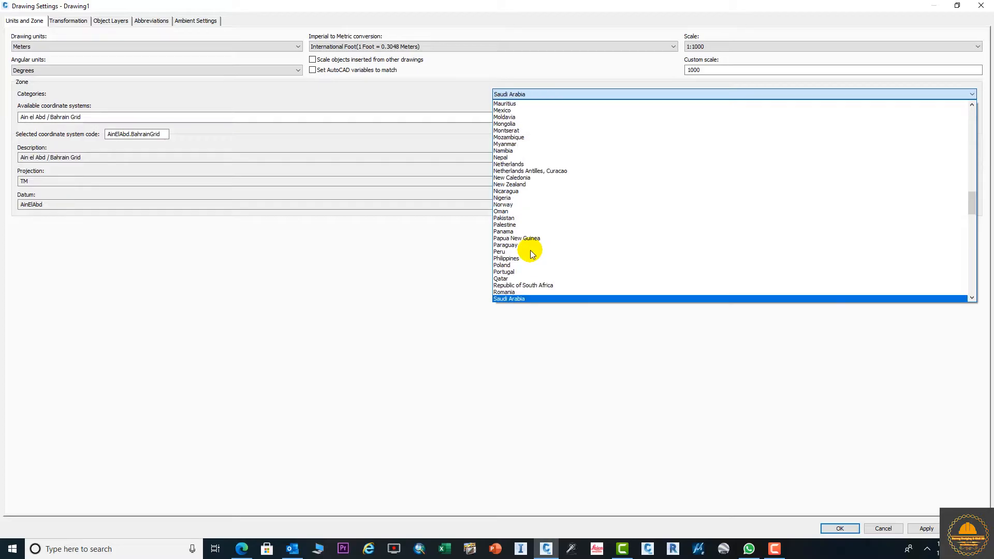
{"action": "scroll", "coordinate": [521, 291], "scroll_direction": "down", "scroll_amount": 2}
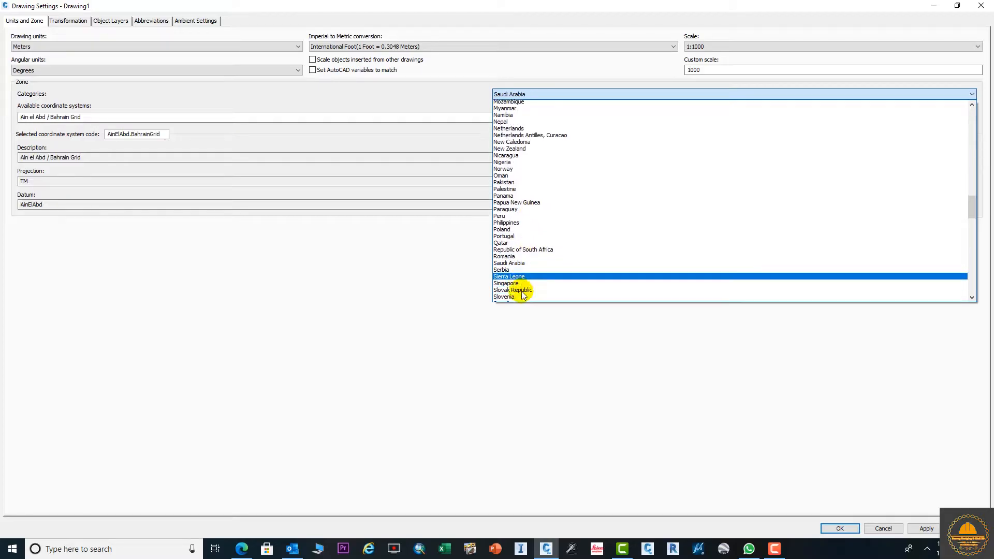
{"action": "left_click", "coordinate": [516, 297]}
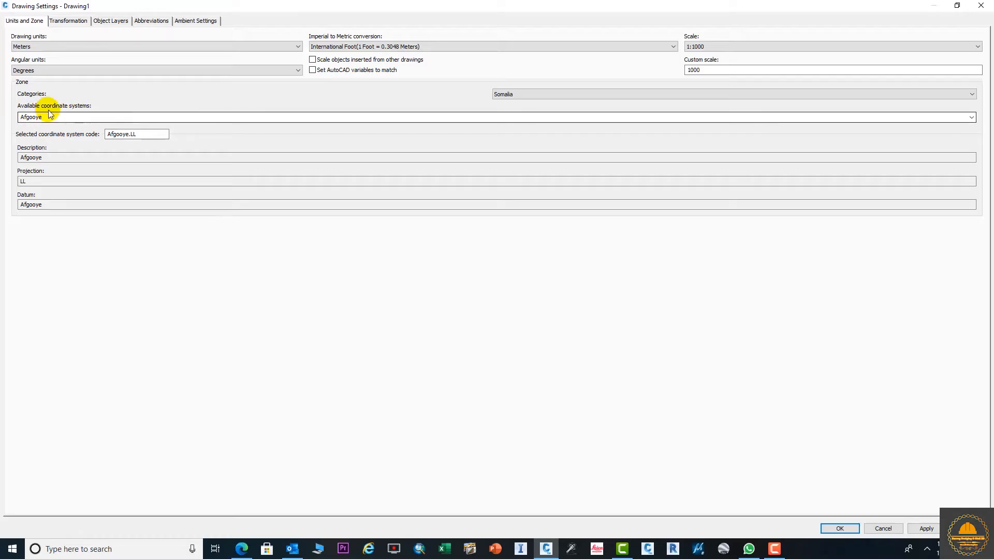
Select the Afgooye / UTM zone 38N coordinate system, then apply and accept the drawing settings
{"action": "left_click", "coordinate": [971, 117]}
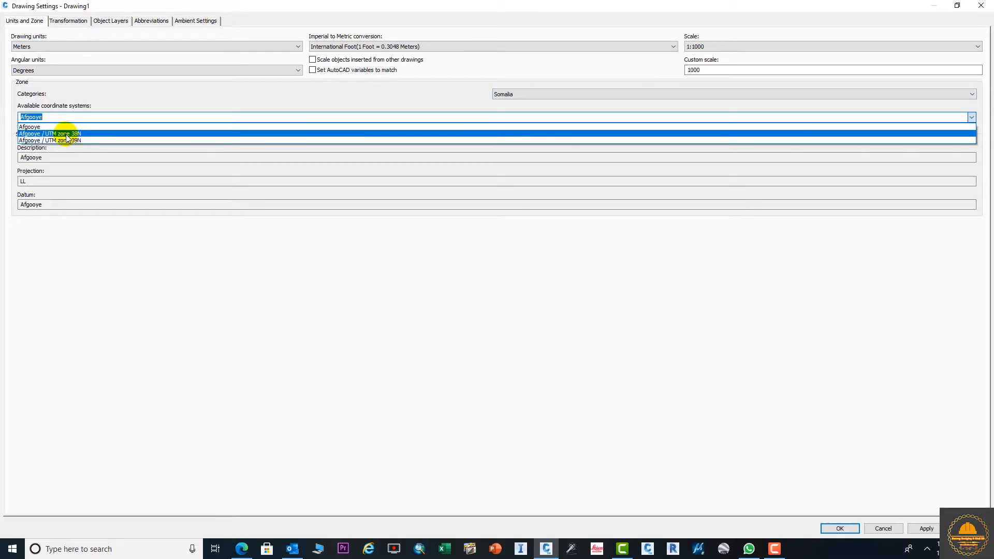
{"action": "left_click", "coordinate": [64, 133]}
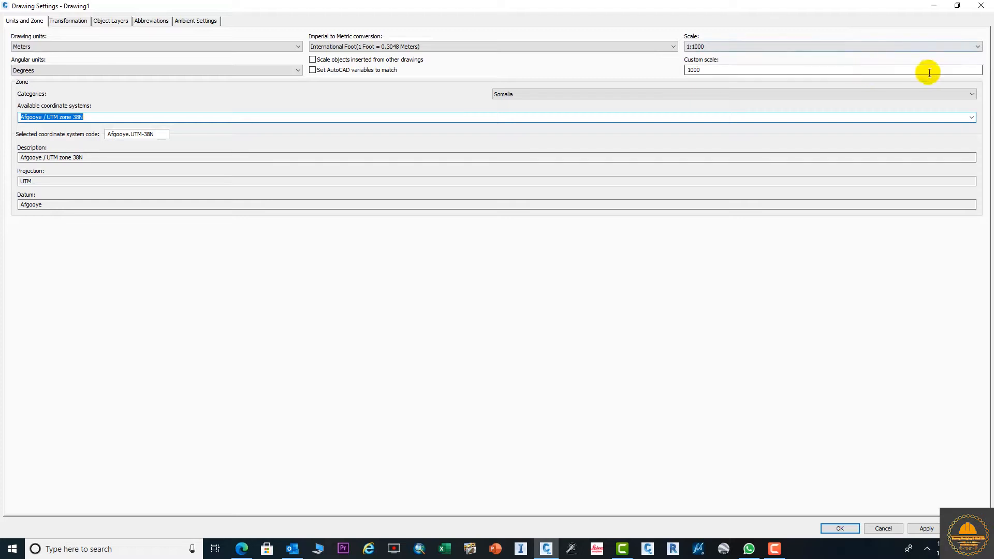
{"action": "left_click", "coordinate": [914, 528]}
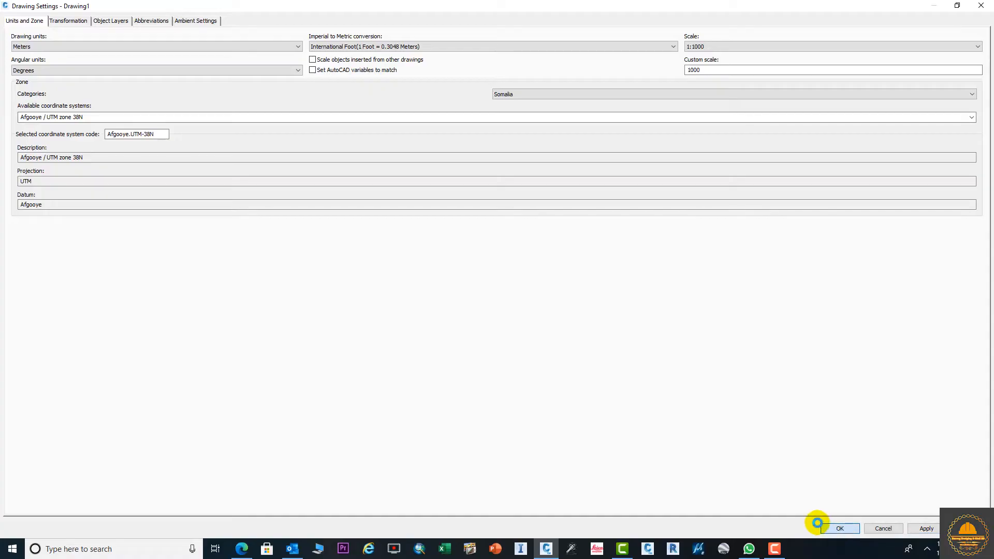
{"action": "left_click", "coordinate": [841, 528]}
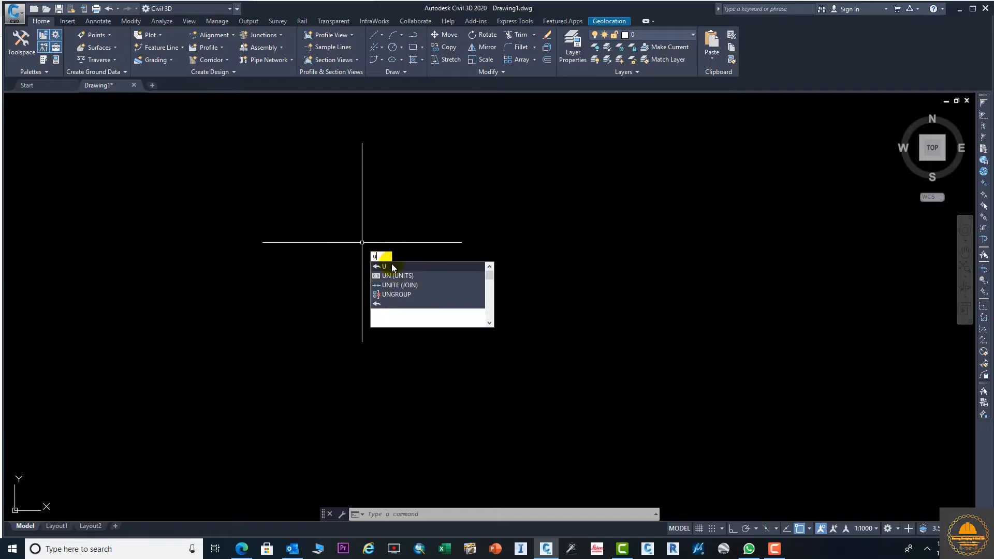
Review the drawing units and accept them with Decimal length type and Meters as the insertion scale
{"action": "type", "text": "n"}
{"action": "left_click", "coordinate": [407, 267]}
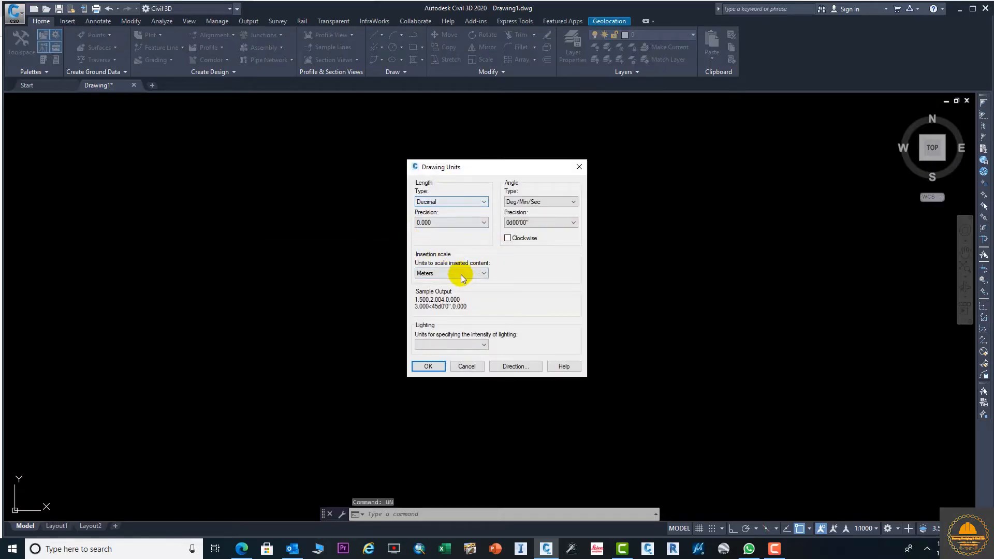
{"action": "left_click", "coordinate": [452, 202]}
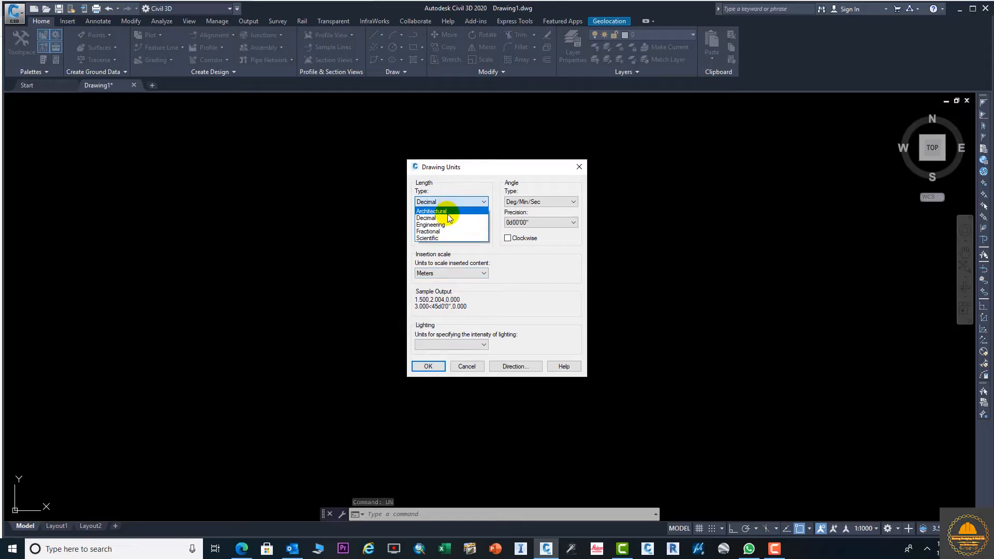
{"action": "left_click", "coordinate": [450, 214]}
{"action": "left_click", "coordinate": [472, 273]}
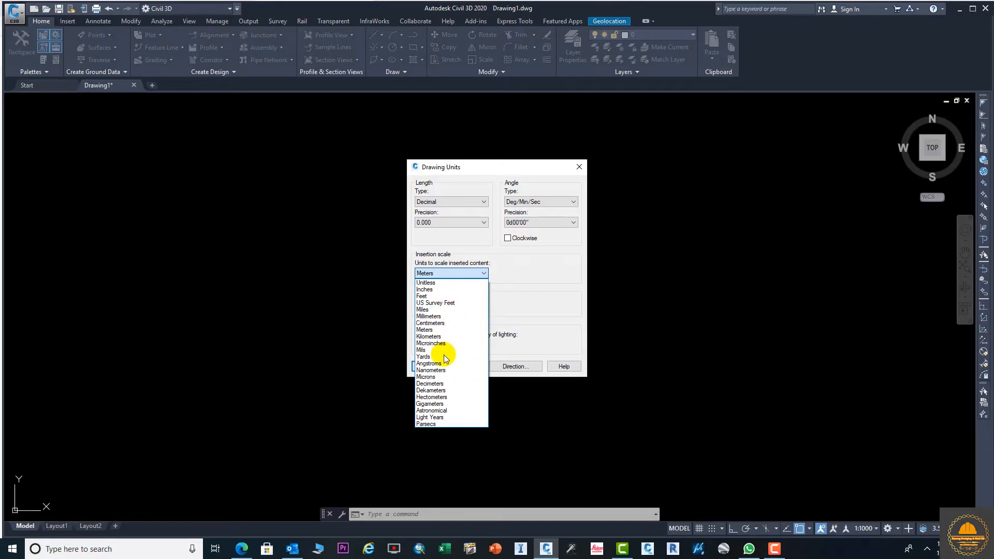
{"action": "left_click", "coordinate": [541, 350]}
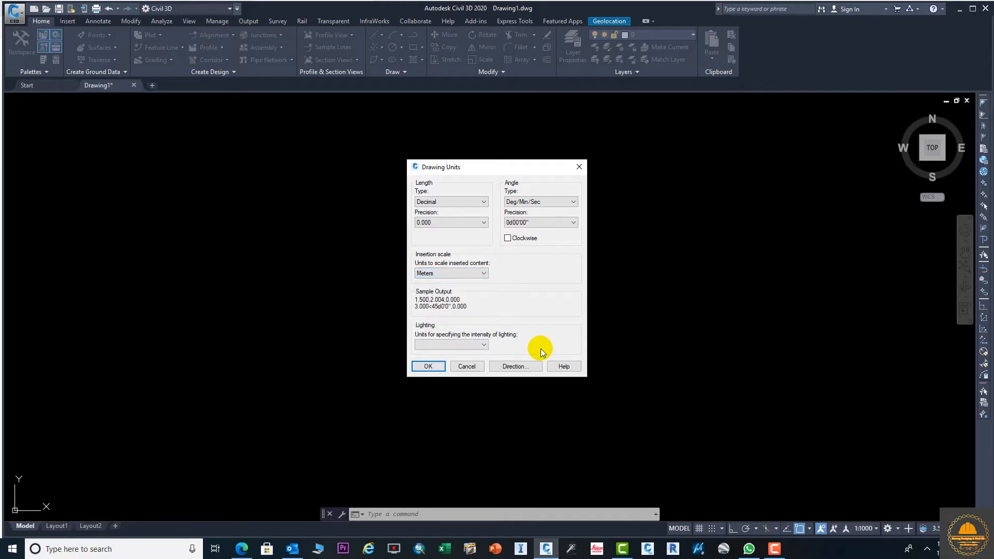
{"action": "left_click", "coordinate": [437, 366]}
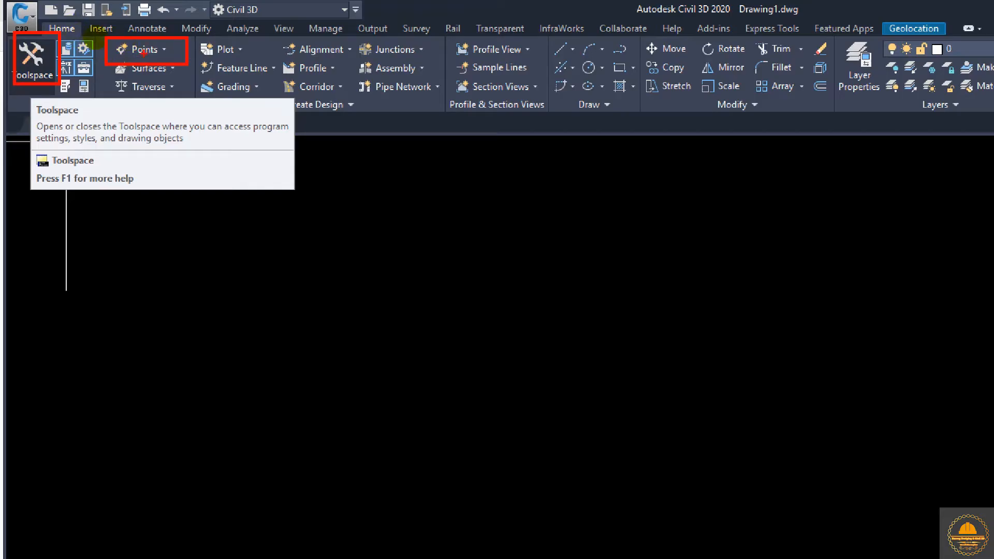
Show the Toolspace and open the Create Points tools, placing them over the drawing area
{"action": "left_click", "coordinate": [29, 55]}
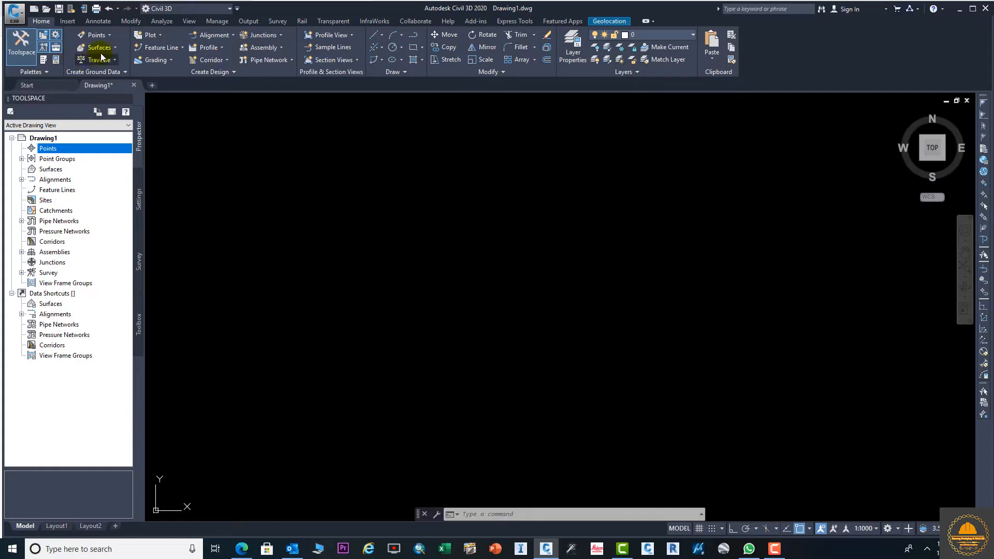
{"action": "right_click", "coordinate": [89, 148]}
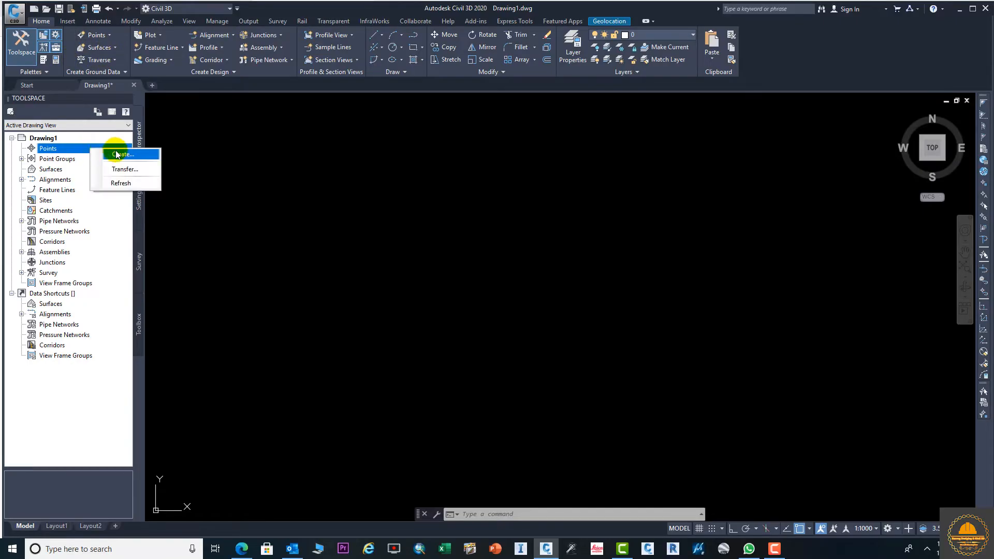
{"action": "left_click", "coordinate": [110, 36]}
{"action": "left_click", "coordinate": [113, 45]}
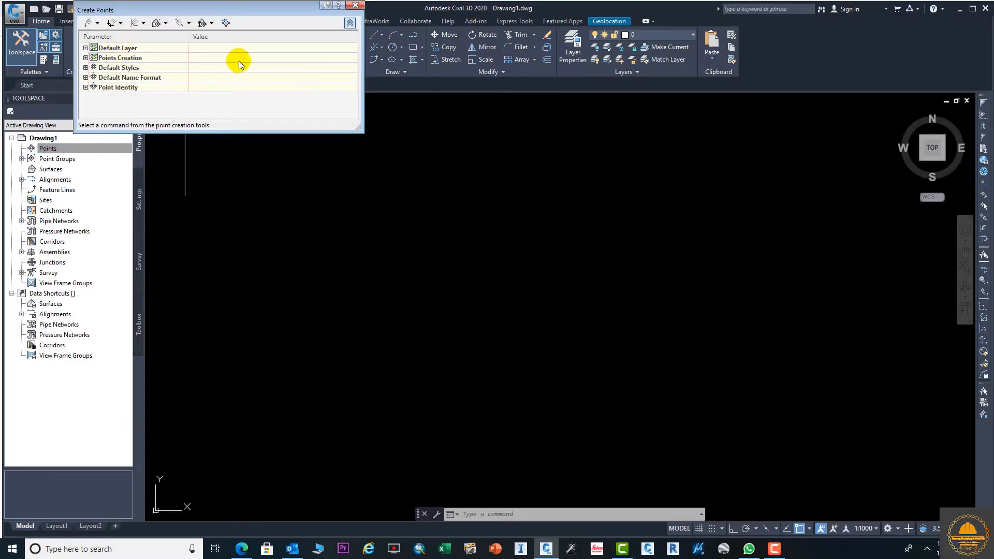
{"action": "left_click_drag", "start_coordinate": [265, 10], "coordinate": [418, 113]}
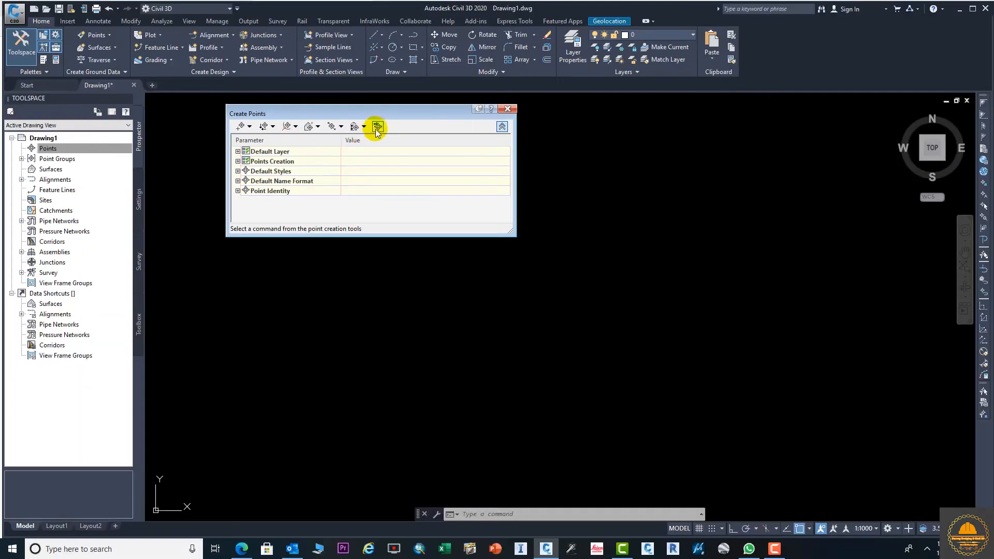
Import the survey points from New Text Document.txt using the PENZ (space delimited) point file format
{"action": "left_click", "coordinate": [377, 125]}
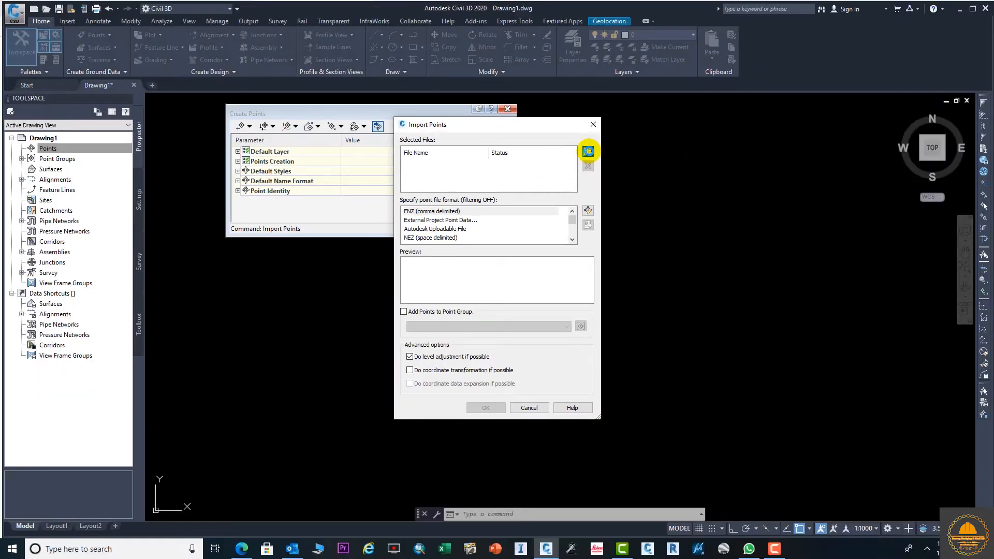
{"action": "left_click", "coordinate": [588, 151]}
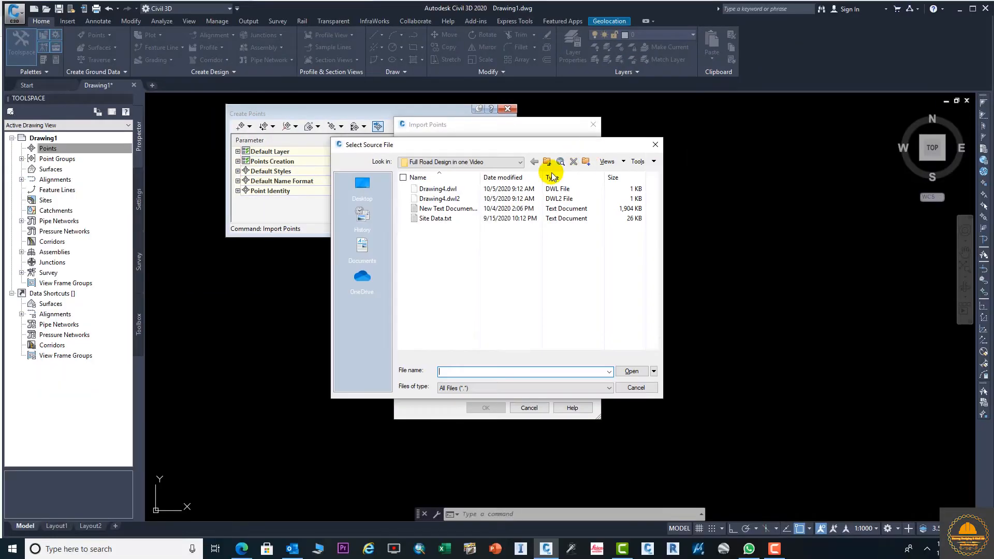
{"action": "left_click", "coordinate": [457, 211]}
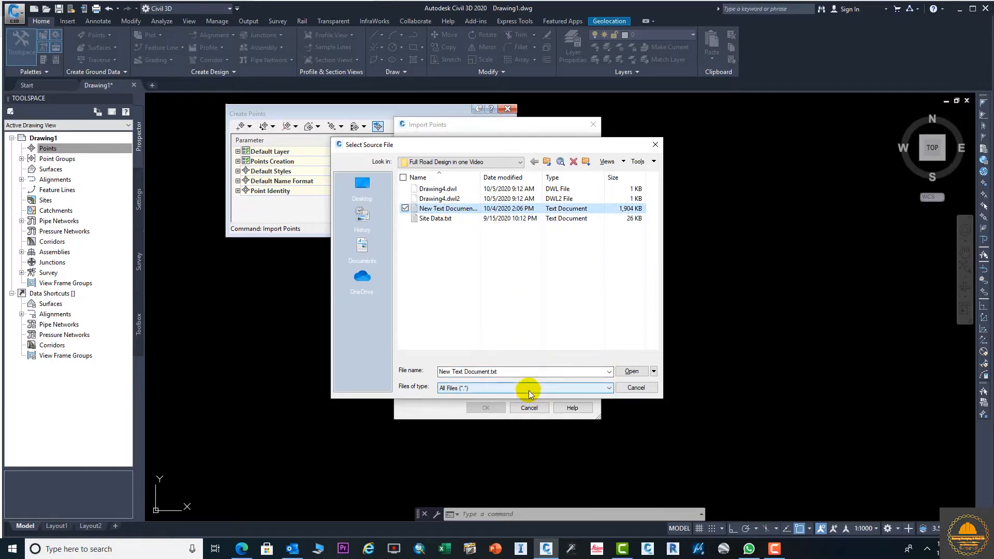
{"action": "left_click", "coordinate": [632, 371]}
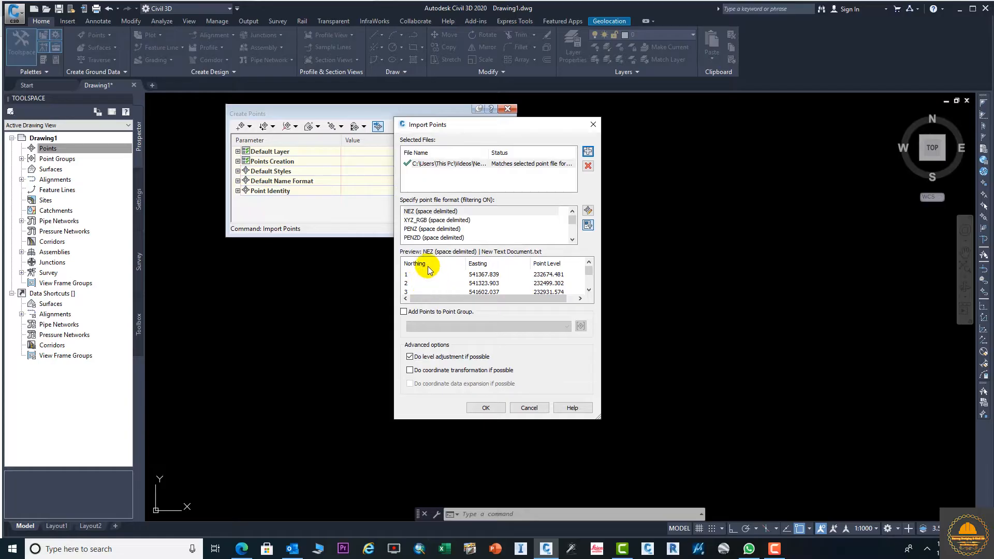
{"action": "left_click", "coordinate": [410, 229]}
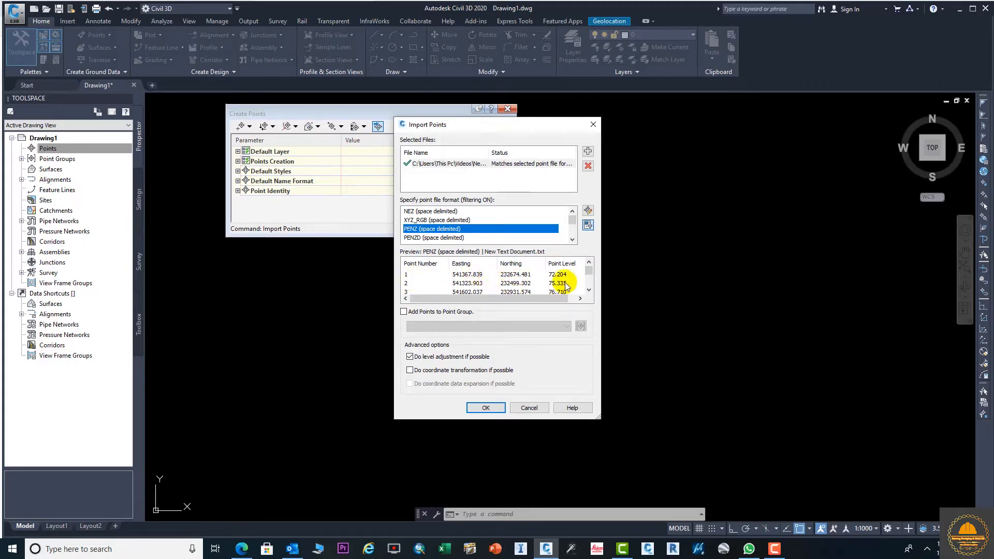
{"action": "left_click", "coordinate": [487, 408]}
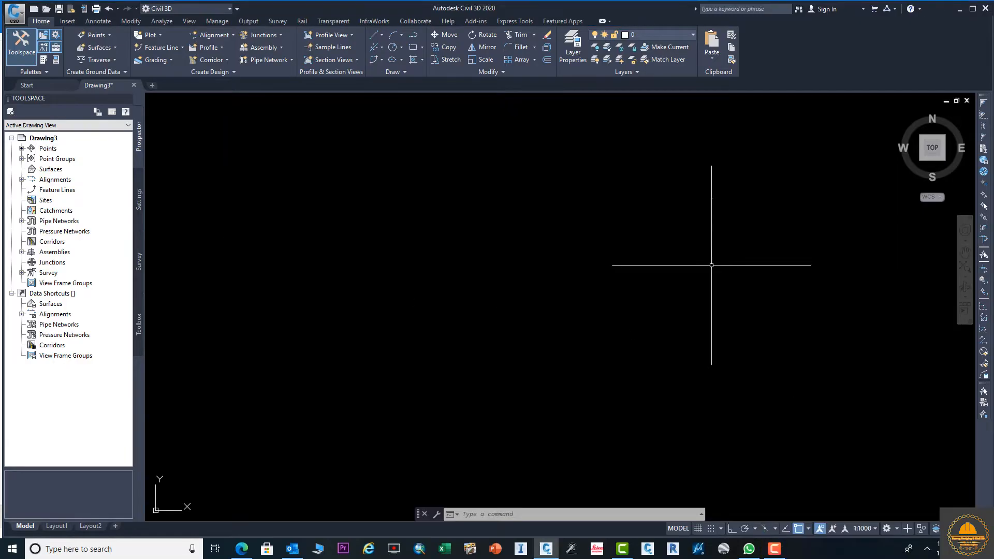
Zoom to the drawing extents and bring the imported survey points into view
{"action": "key", "text": "Return"}
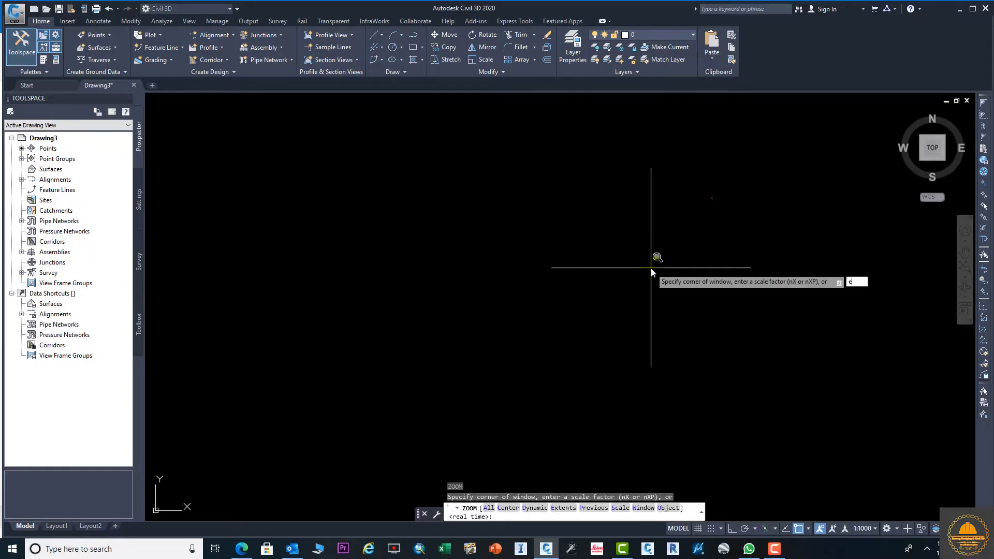
{"action": "type", "text": "e"}
{"action": "key", "text": "Return"}
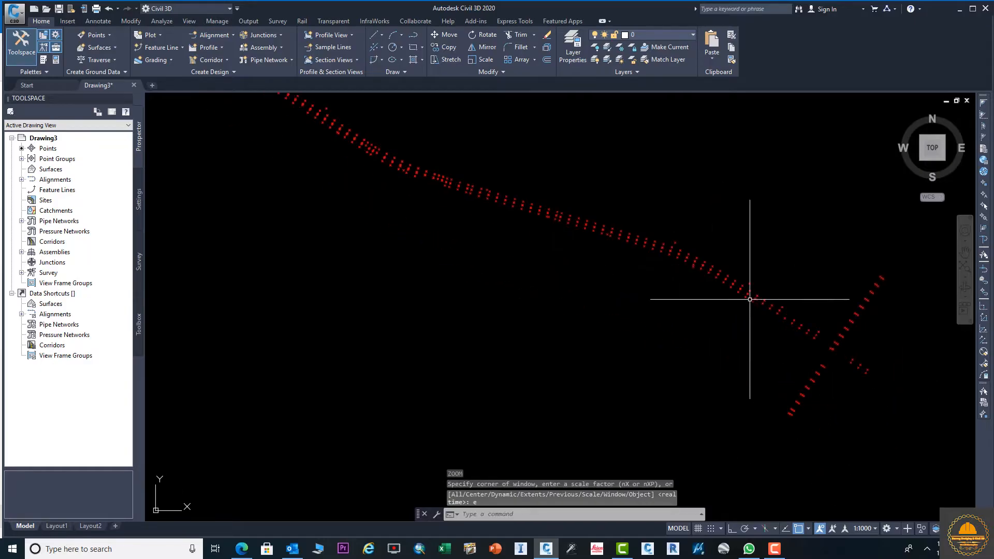
{"action": "middle_click_drag", "start_coordinate": [750, 300], "coordinate": [625, 271]}
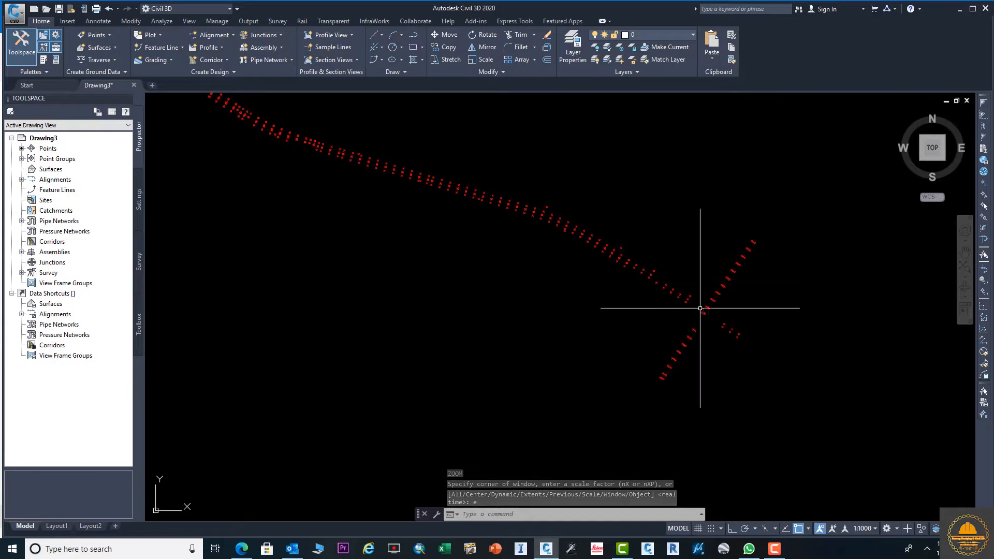
Inspect the imported survey points along the route and around the crossing line of points at its southeastern end
{"action": "scroll", "coordinate": [766, 321], "scroll_direction": "down", "scroll_amount": 3}
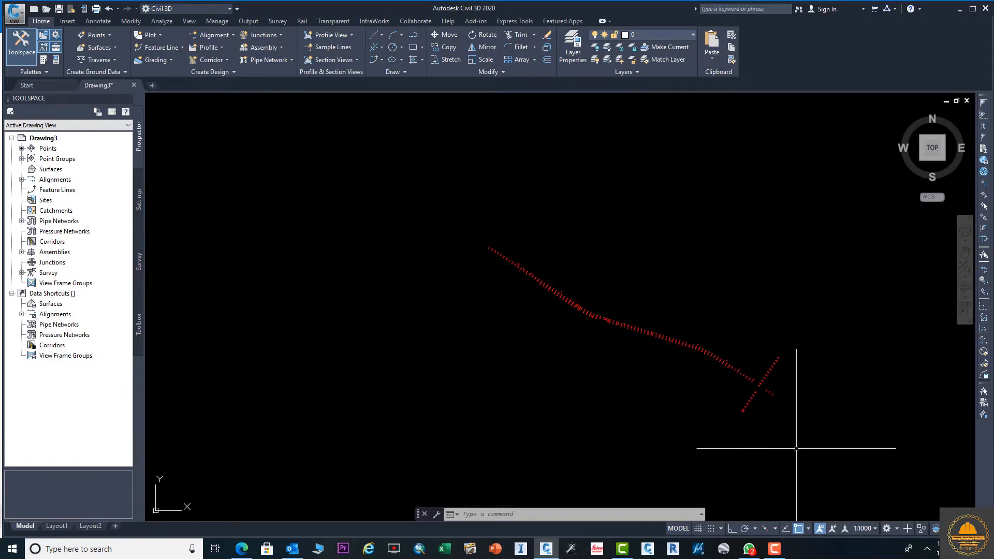
{"action": "scroll", "coordinate": [761, 393], "scroll_direction": "up", "scroll_amount": 6}
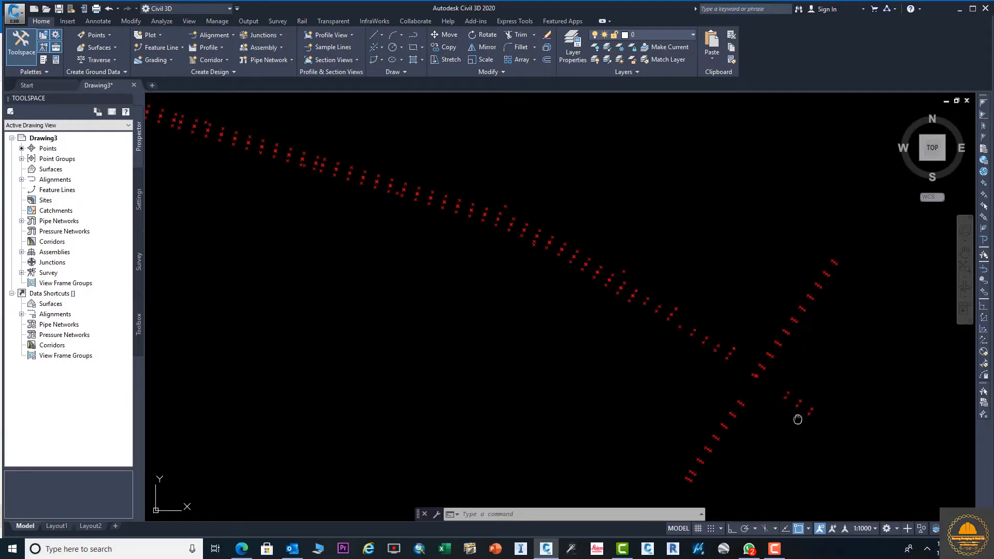
{"action": "middle_click_drag", "start_coordinate": [797, 419], "coordinate": [739, 338]}
{"action": "scroll", "coordinate": [543, 192], "scroll_direction": "up", "scroll_amount": 3}
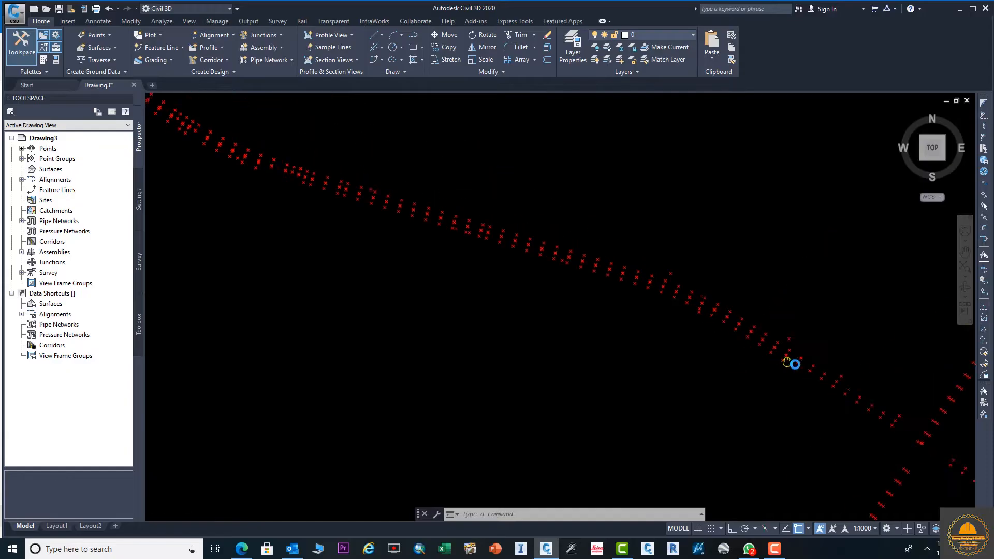
{"action": "scroll", "coordinate": [680, 373], "scroll_direction": "down", "scroll_amount": 5}
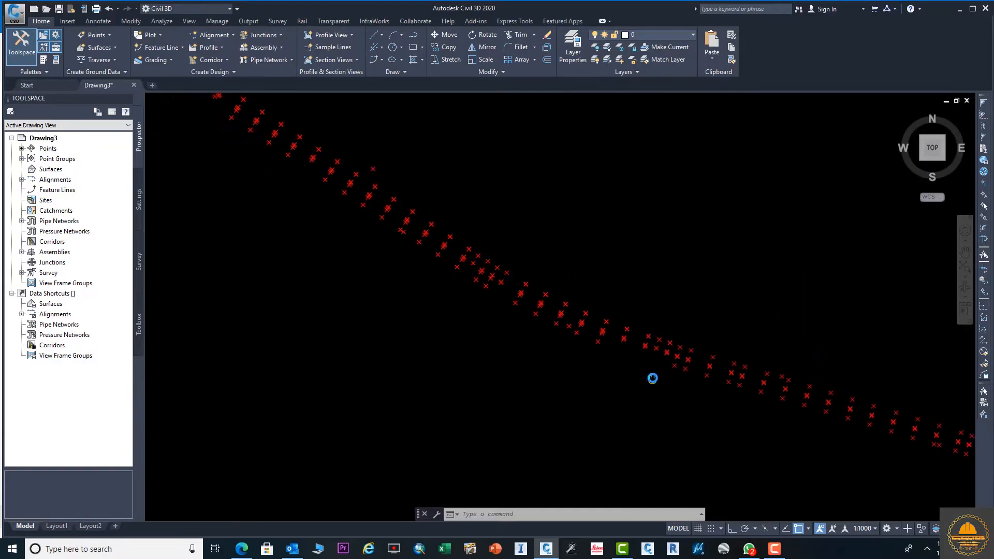
{"action": "scroll", "coordinate": [692, 377], "scroll_direction": "up", "scroll_amount": 1}
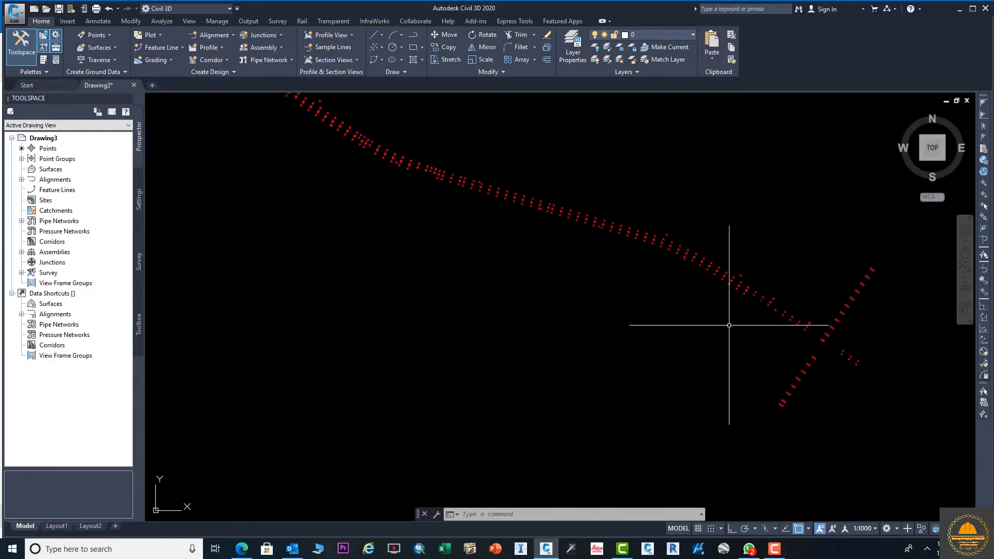
{"action": "middle_click_drag", "start_coordinate": [771, 330], "coordinate": [705, 324]}
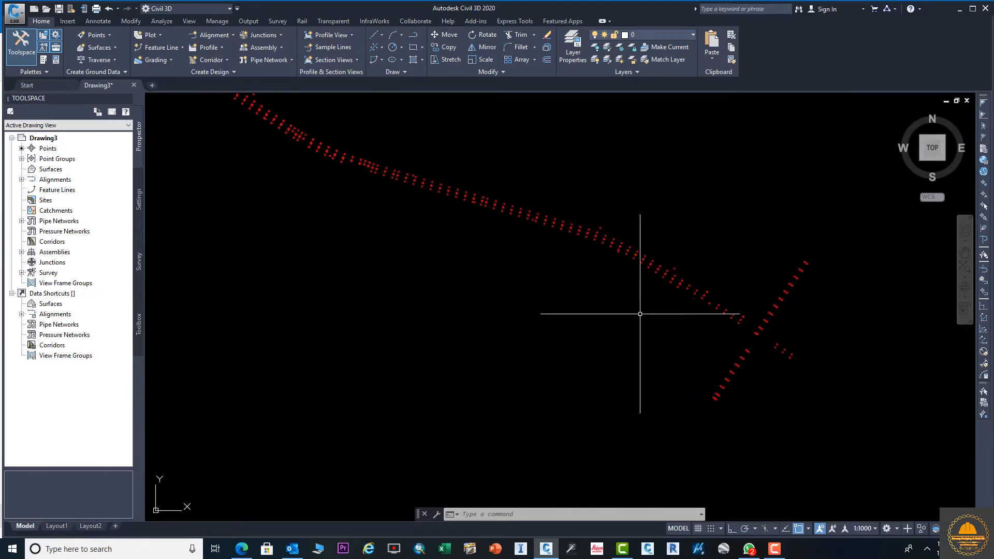
Start a new triangulation surface on the C-TOPO layer and name it NGL
{"action": "right_click", "coordinate": [50, 170]}
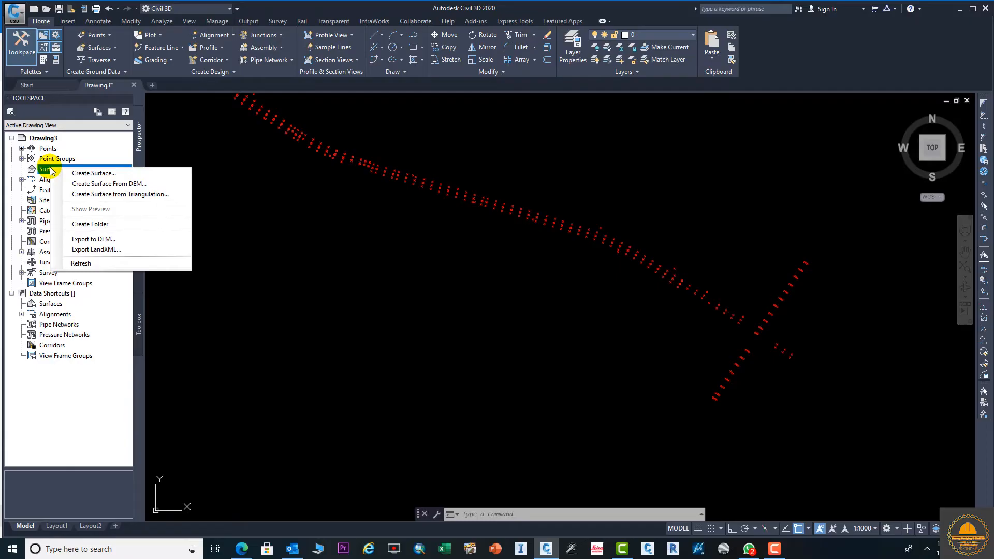
{"action": "left_click", "coordinate": [82, 174]}
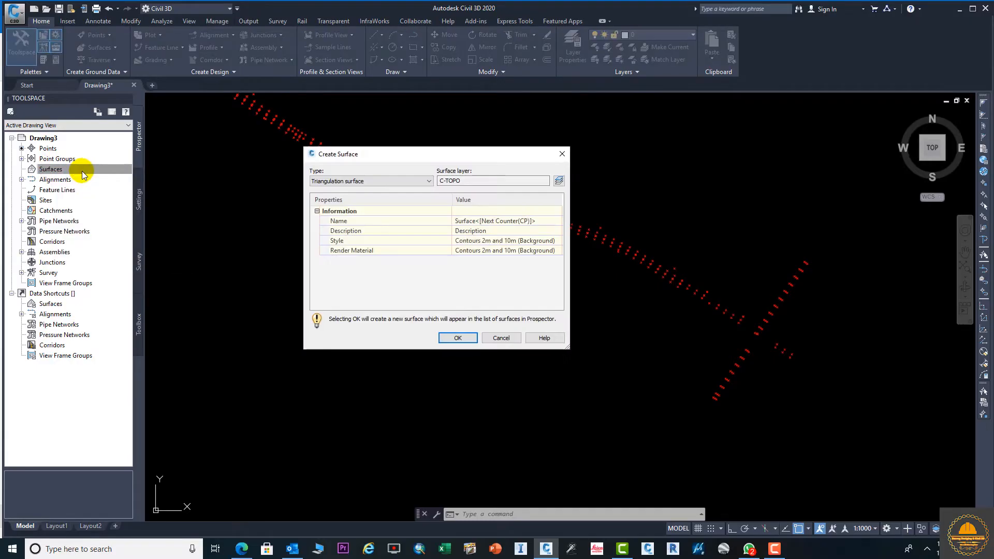
{"action": "left_click", "coordinate": [544, 223]}
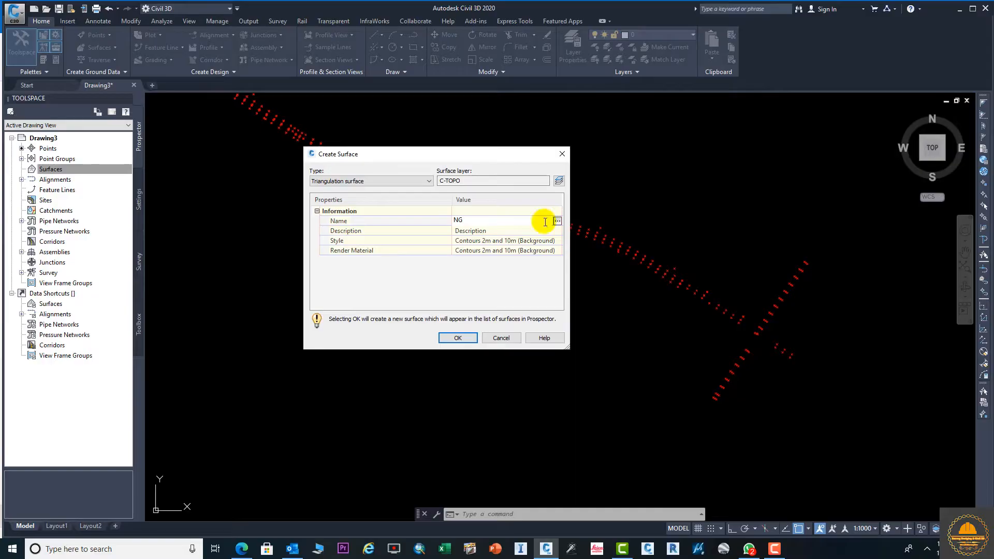
{"action": "key", "text": "Return"}
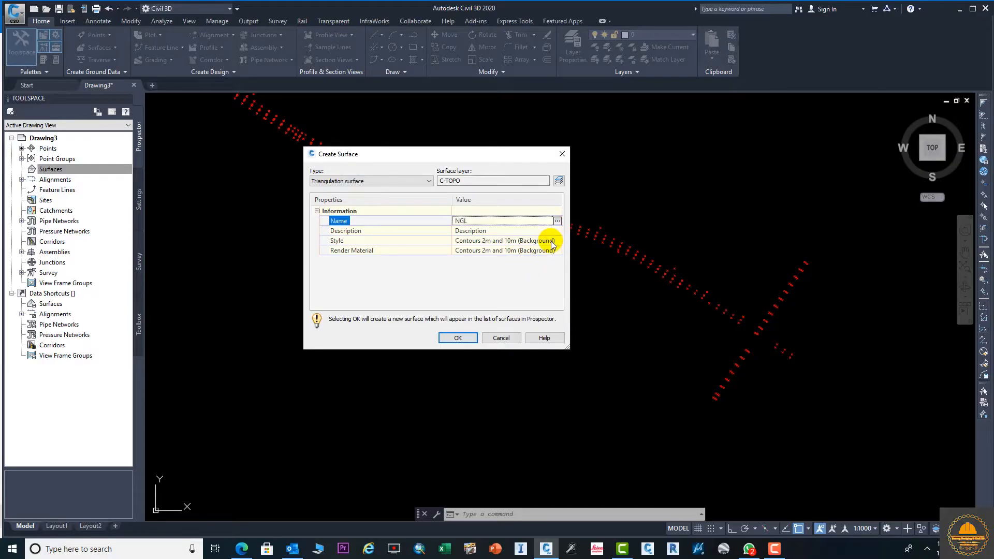
Assign the Contours 1m and 5m (Design) style to the NGL surface and create it
{"action": "left_click", "coordinate": [556, 240]}
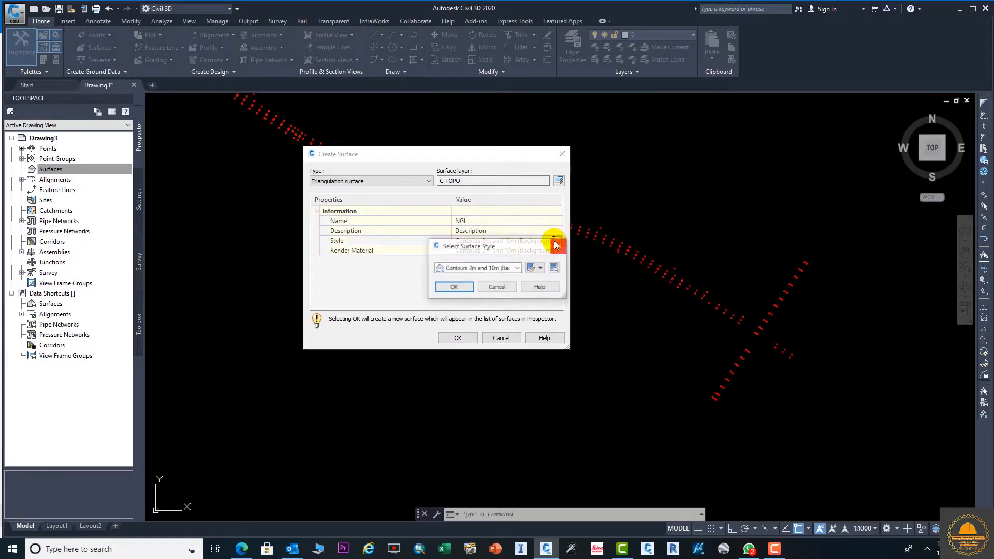
{"action": "left_click", "coordinate": [517, 268]}
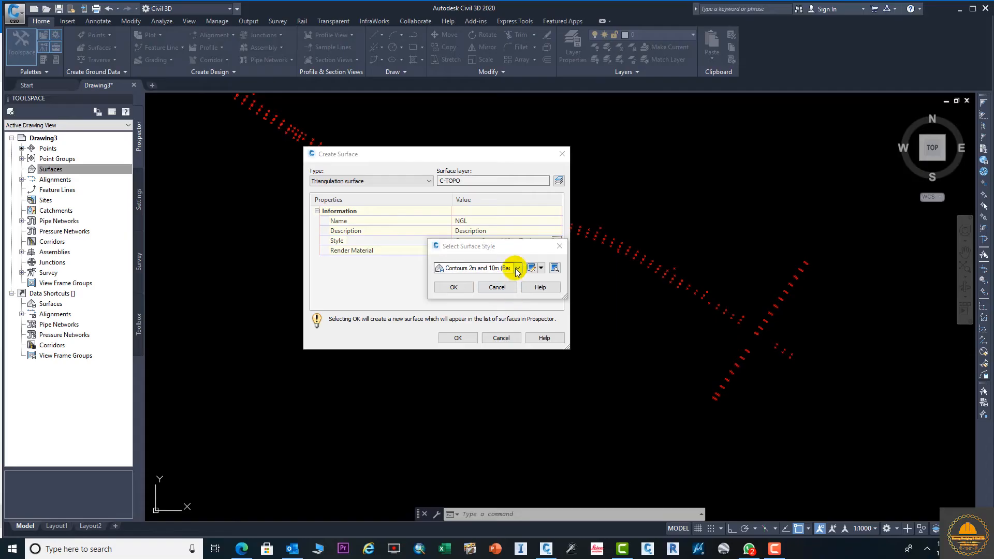
{"action": "left_click", "coordinate": [512, 268]}
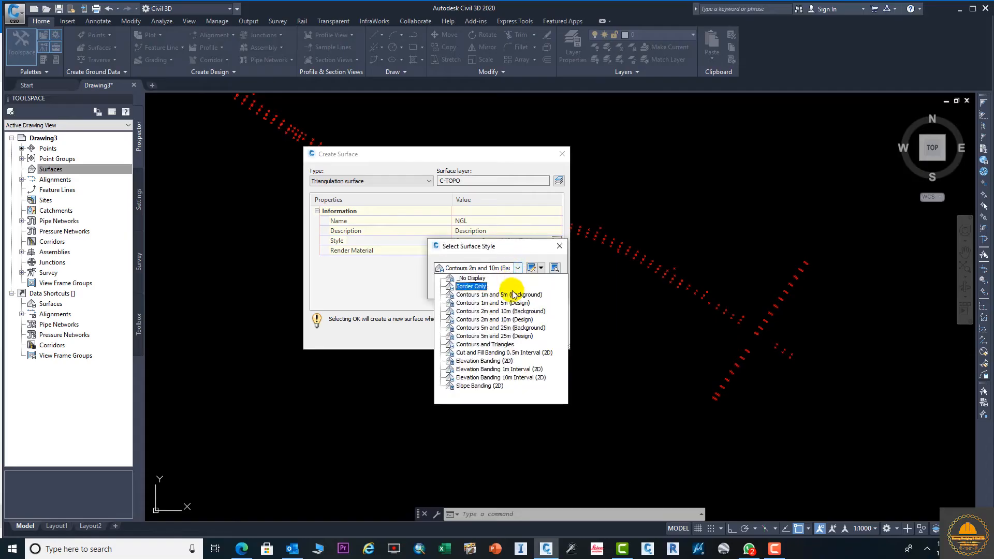
{"action": "left_click", "coordinate": [513, 304]}
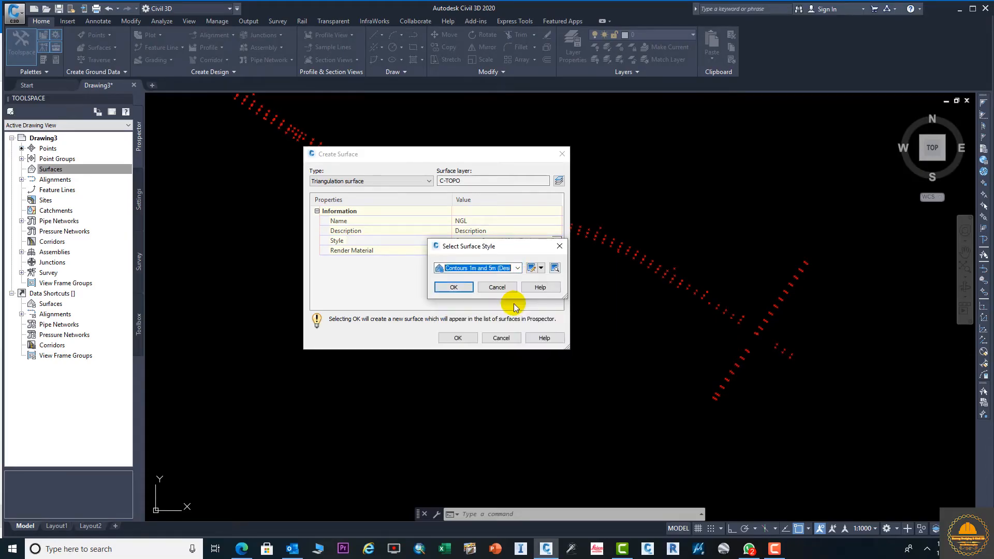
{"action": "left_click", "coordinate": [455, 284]}
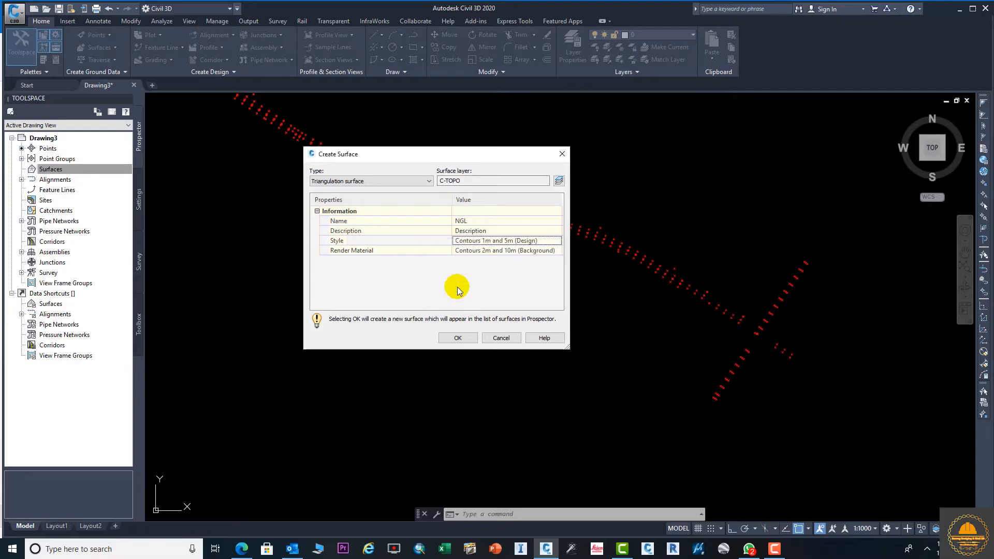
{"action": "left_click", "coordinate": [458, 338]}
Add the _All Points point group to the NGL surface definition and dismiss the event log
{"action": "left_click", "coordinate": [51, 169]}
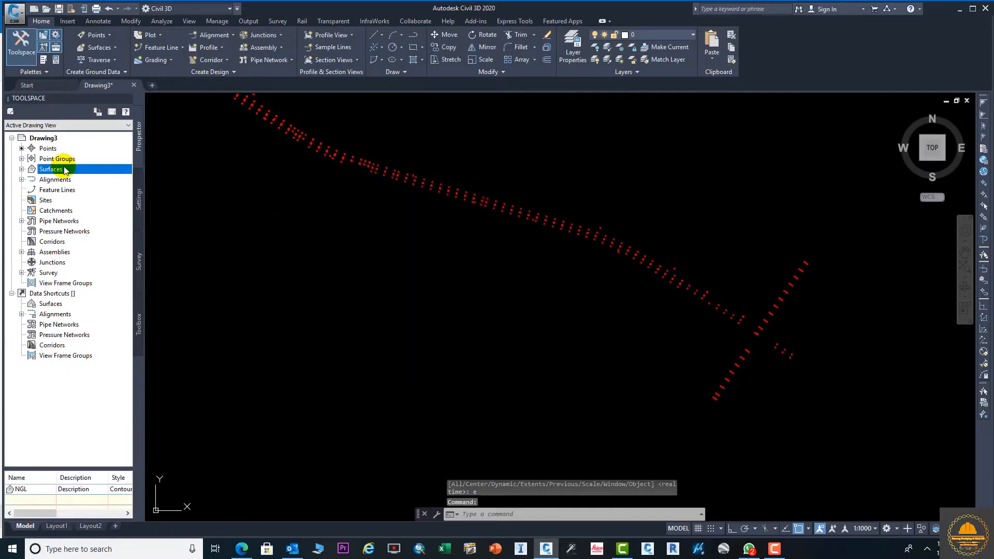
{"action": "left_click", "coordinate": [21, 169]}
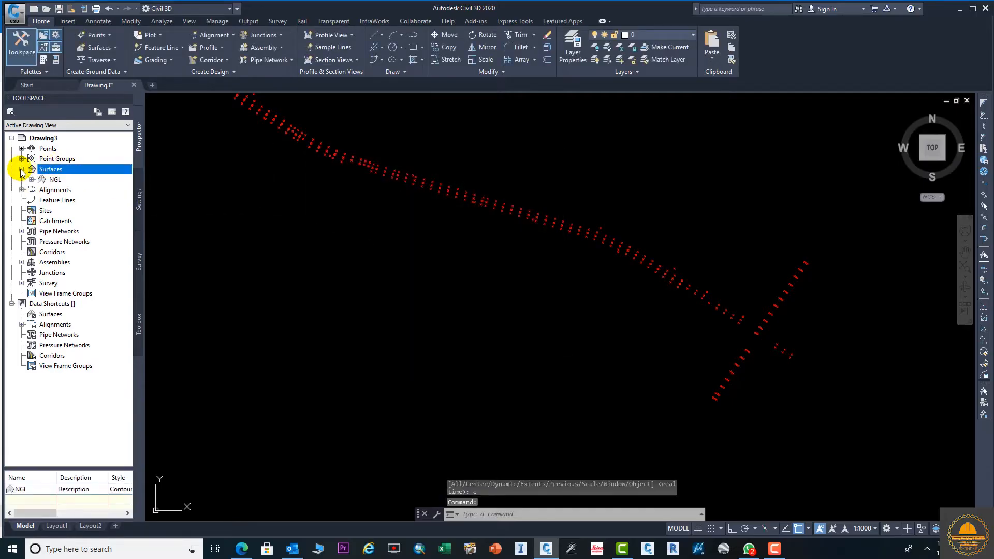
{"action": "left_click", "coordinate": [32, 179]}
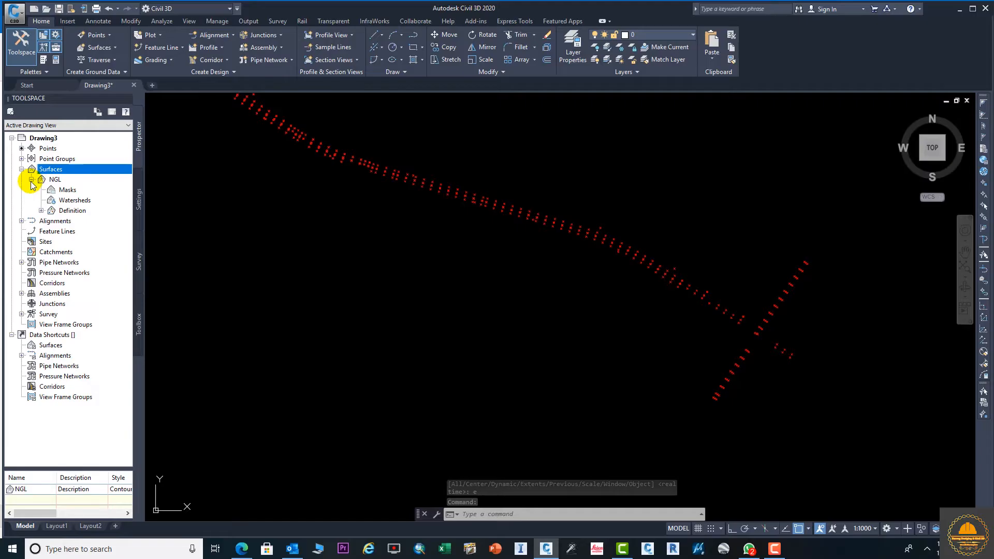
{"action": "left_click", "coordinate": [42, 210]}
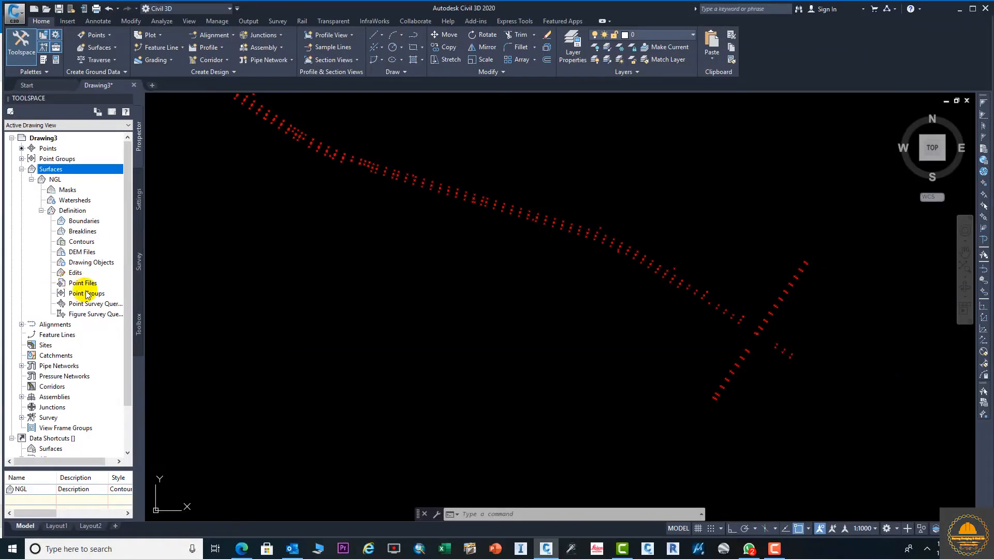
{"action": "right_click", "coordinate": [87, 294]}
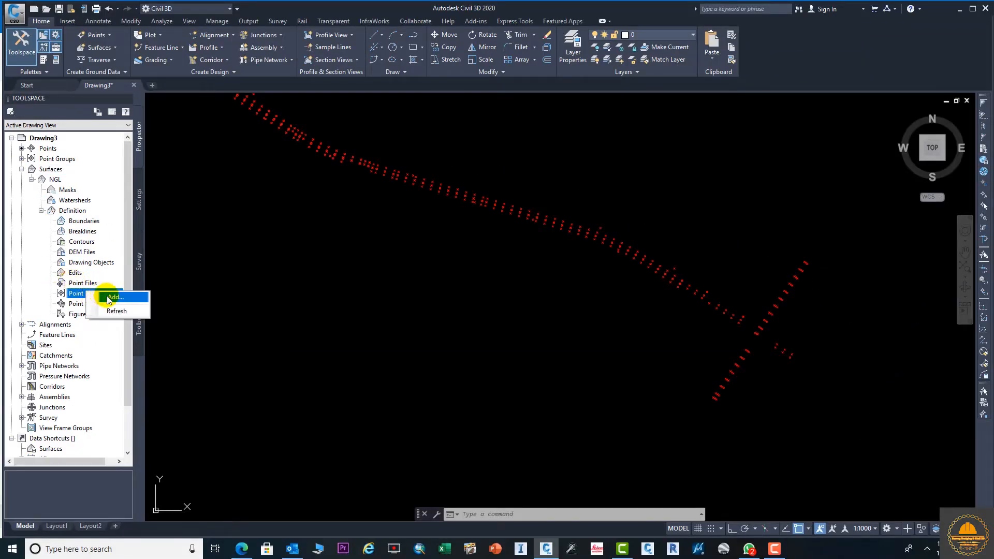
{"action": "left_click", "coordinate": [114, 297]}
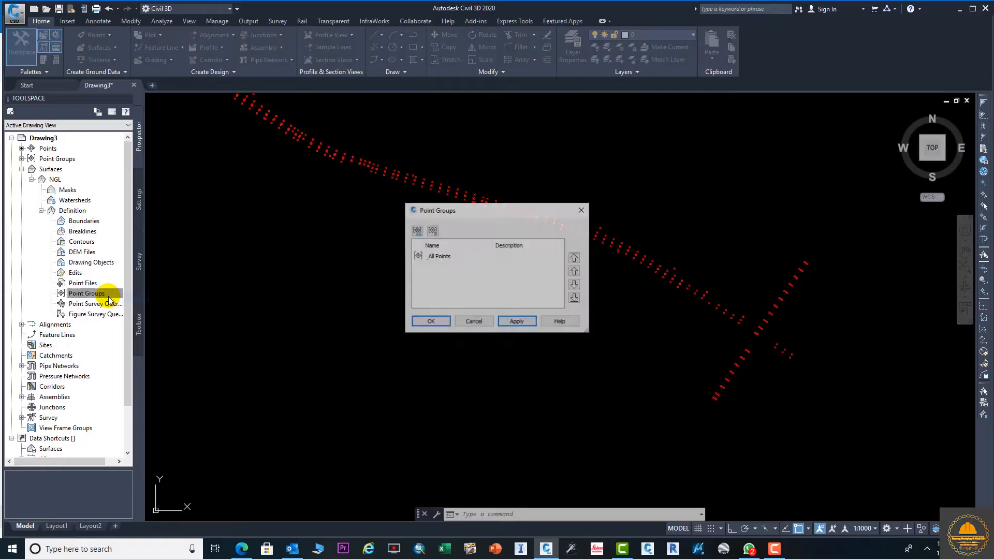
{"action": "left_click", "coordinate": [446, 258]}
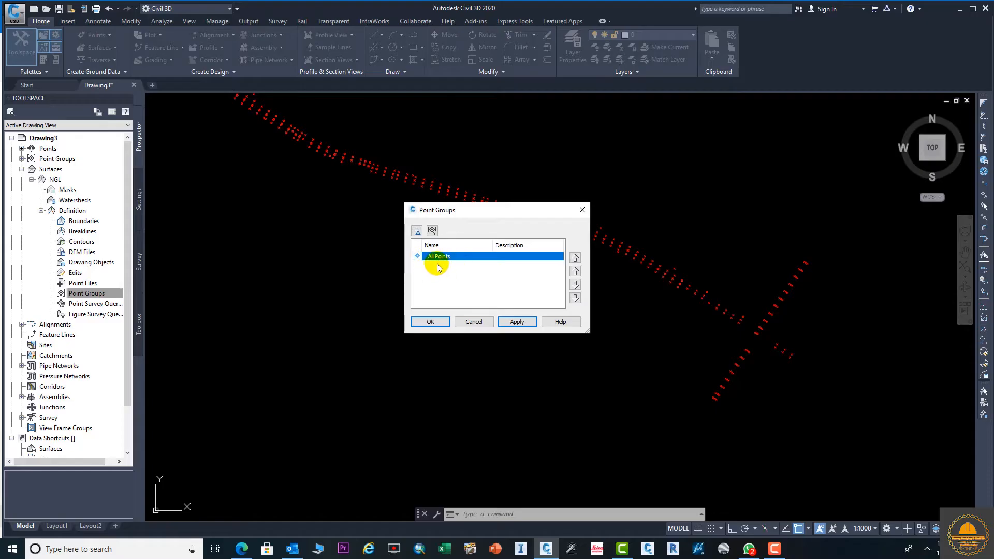
{"action": "left_click", "coordinate": [515, 322]}
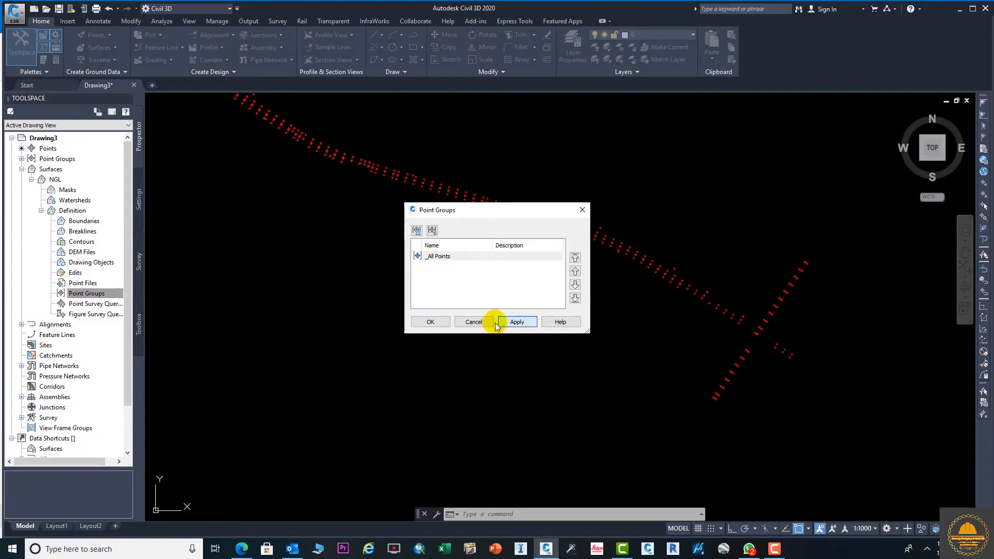
{"action": "left_click", "coordinate": [431, 321]}
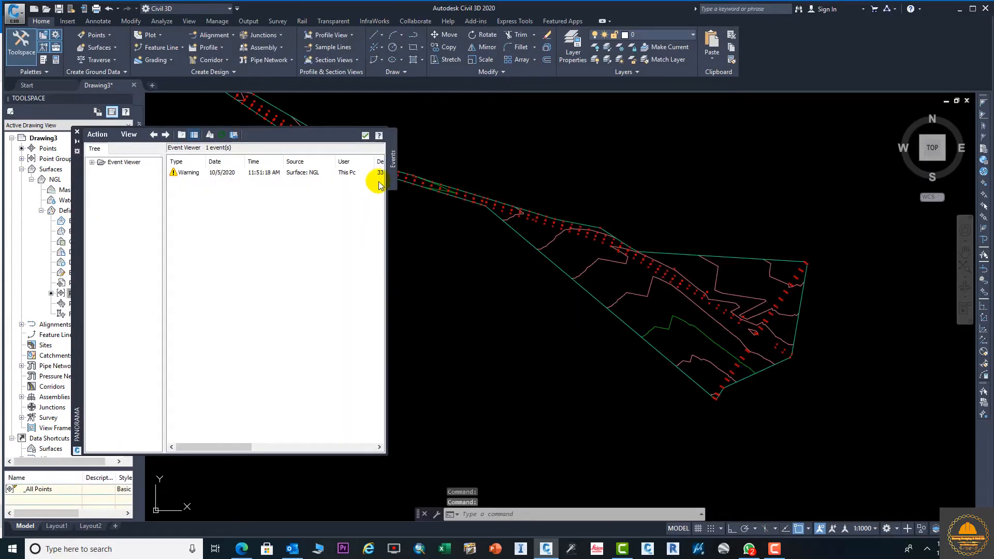
{"action": "left_click", "coordinate": [365, 135]}
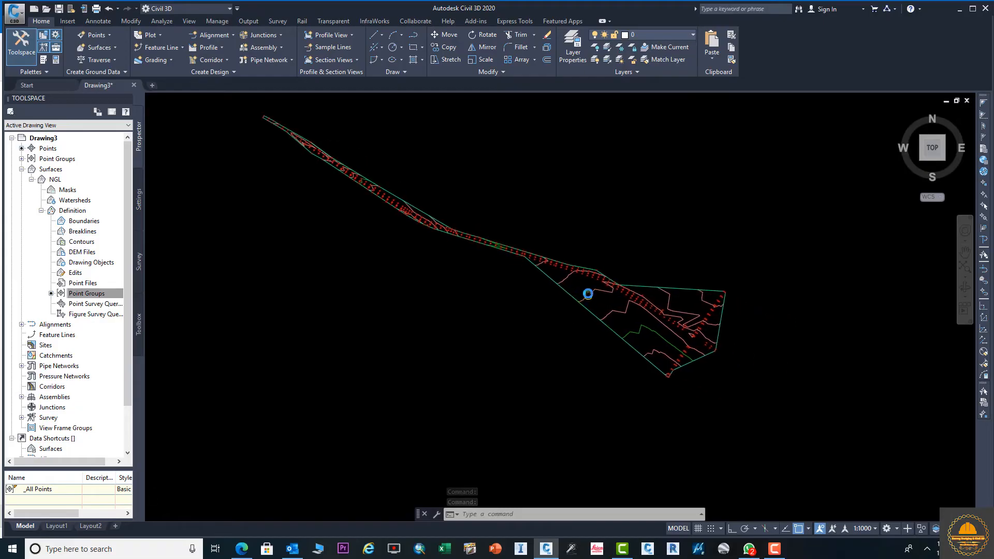
Edit the NGL surface's Contours 1m and 5m (Design) style to show the Triangles component in plan view and apply the change
{"action": "scroll", "coordinate": [661, 308], "scroll_direction": "up", "scroll_amount": 2}
{"action": "scroll", "coordinate": [661, 308], "scroll_direction": "down", "scroll_amount": 1}
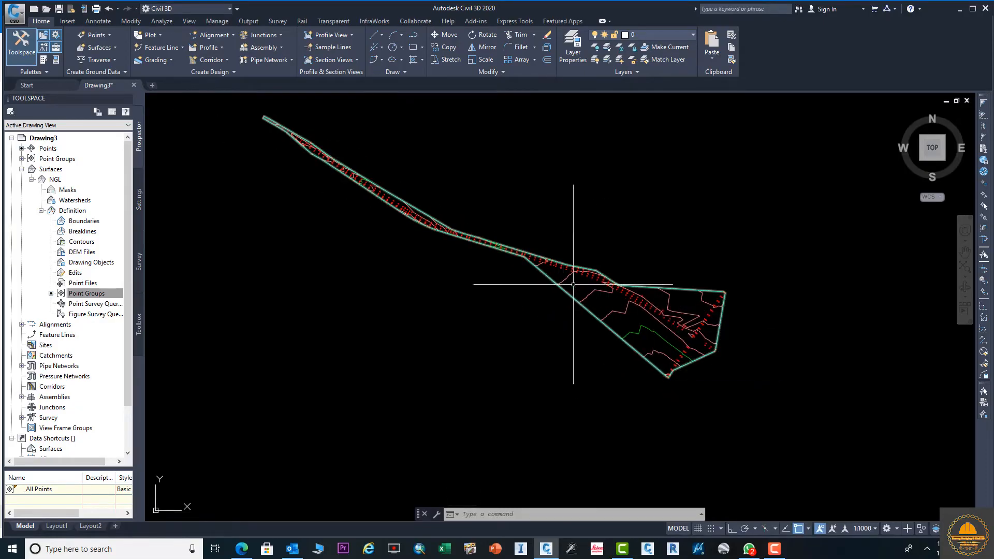
{"action": "scroll", "coordinate": [639, 294], "scroll_direction": "up", "scroll_amount": 1}
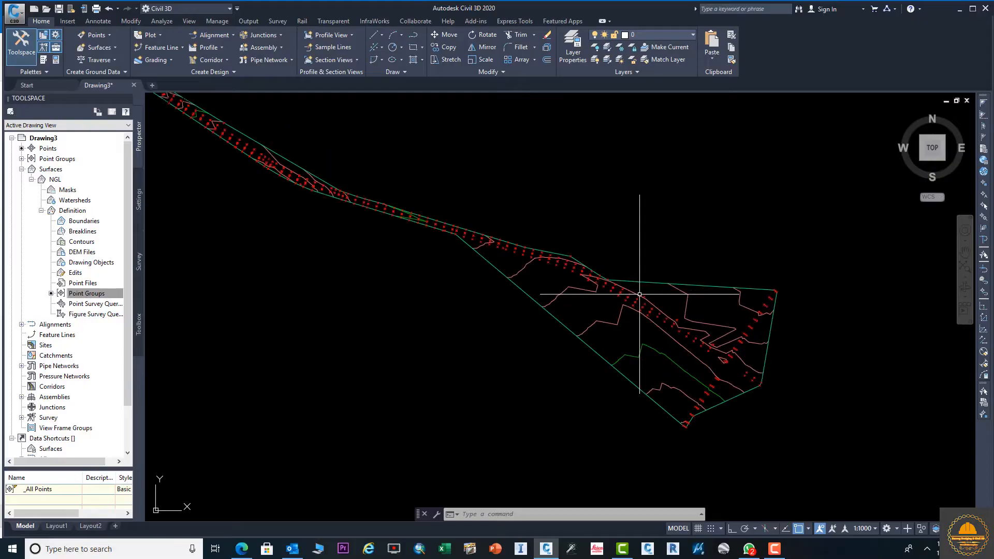
{"action": "middle_click_drag", "start_coordinate": [640, 294], "coordinate": [674, 293]}
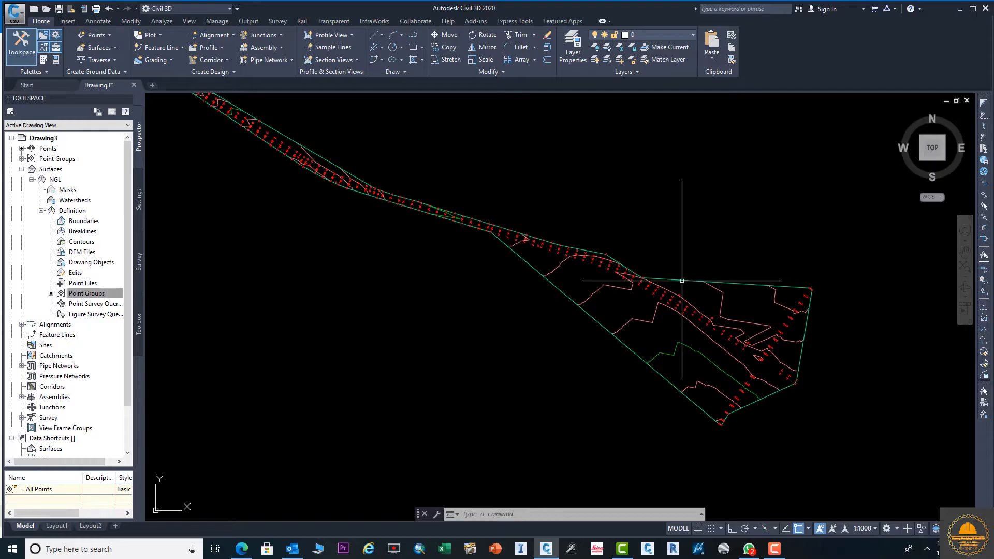
{"action": "left_click", "coordinate": [682, 280]}
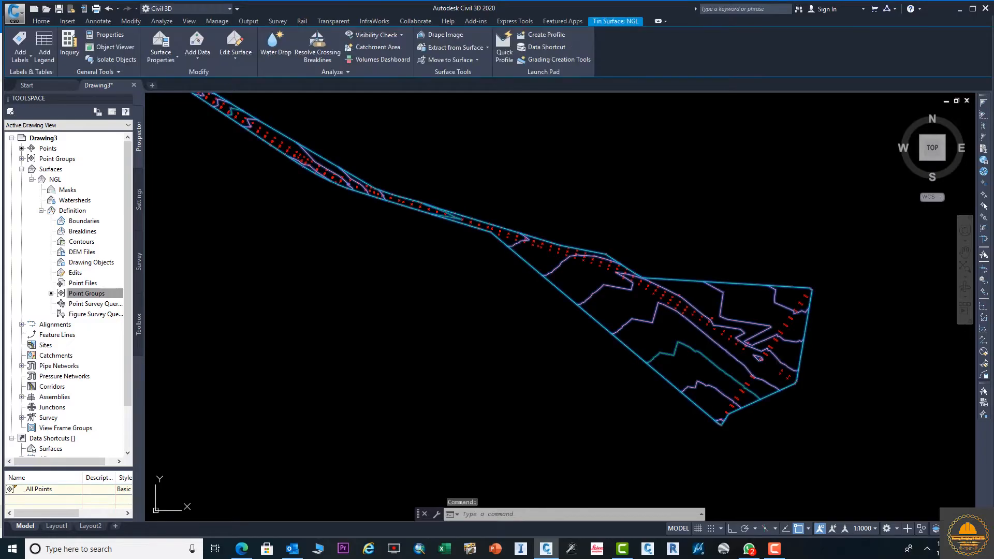
{"action": "right_click", "coordinate": [692, 282]}
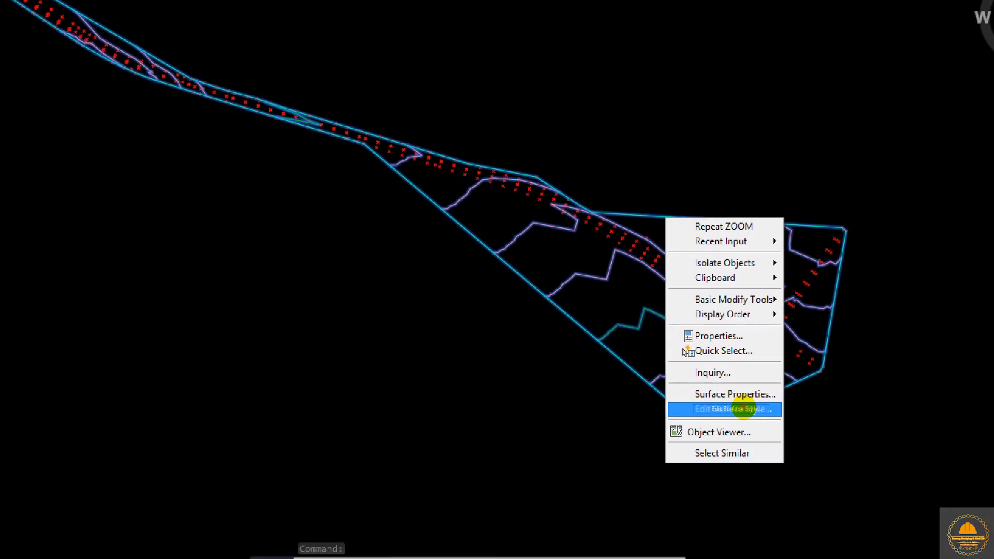
{"action": "left_click", "coordinate": [705, 408]}
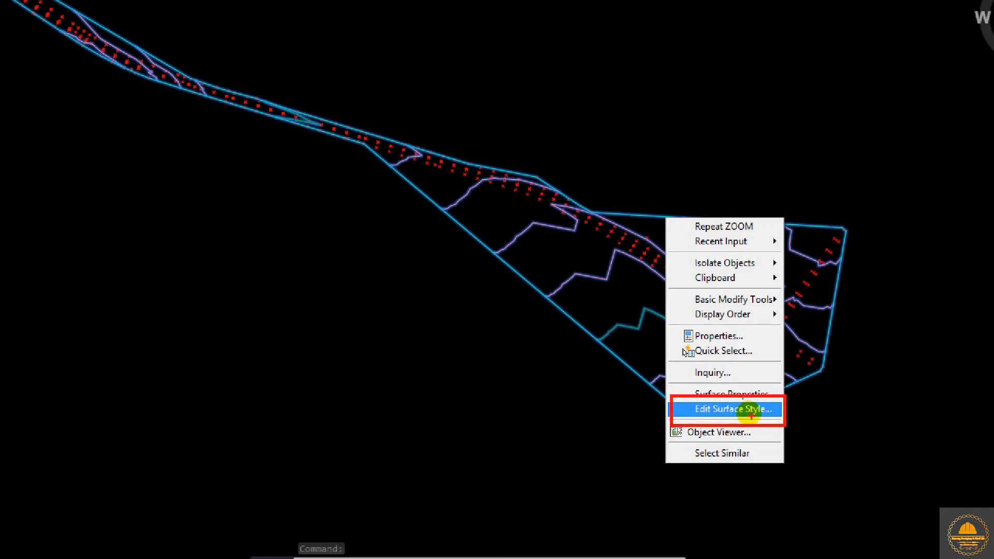
{"action": "left_click", "coordinate": [749, 412]}
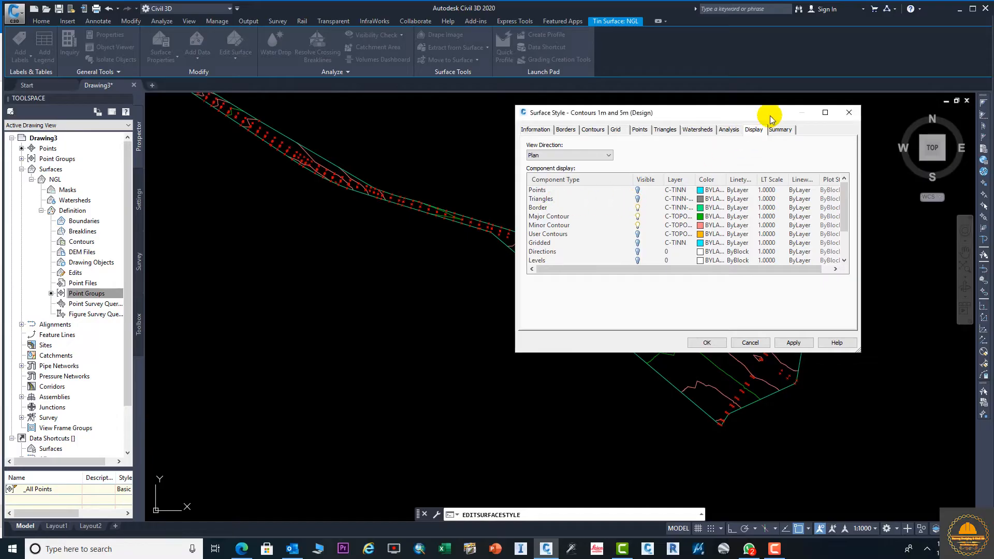
{"action": "left_click_drag", "start_coordinate": [770, 119], "coordinate": [523, 107]}
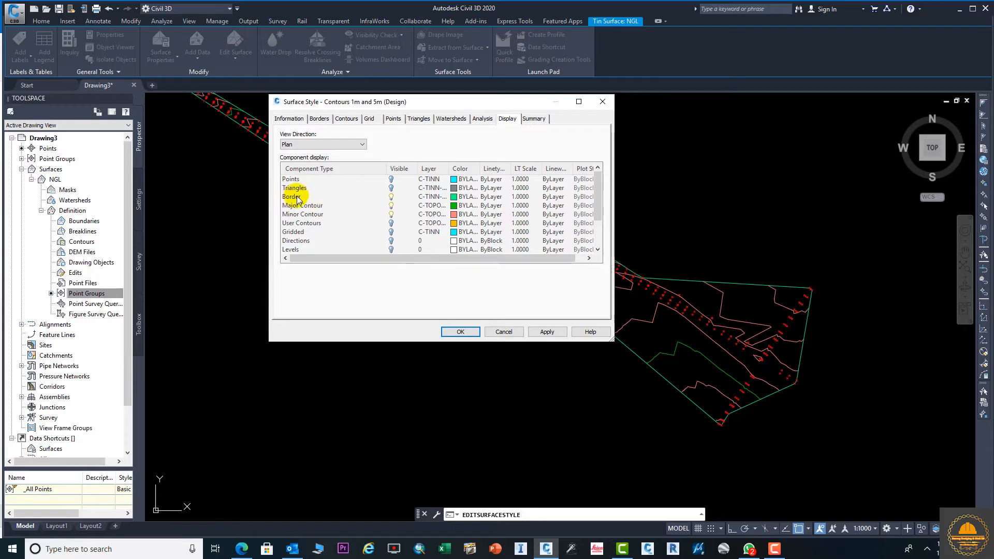
{"action": "left_click", "coordinate": [391, 188]}
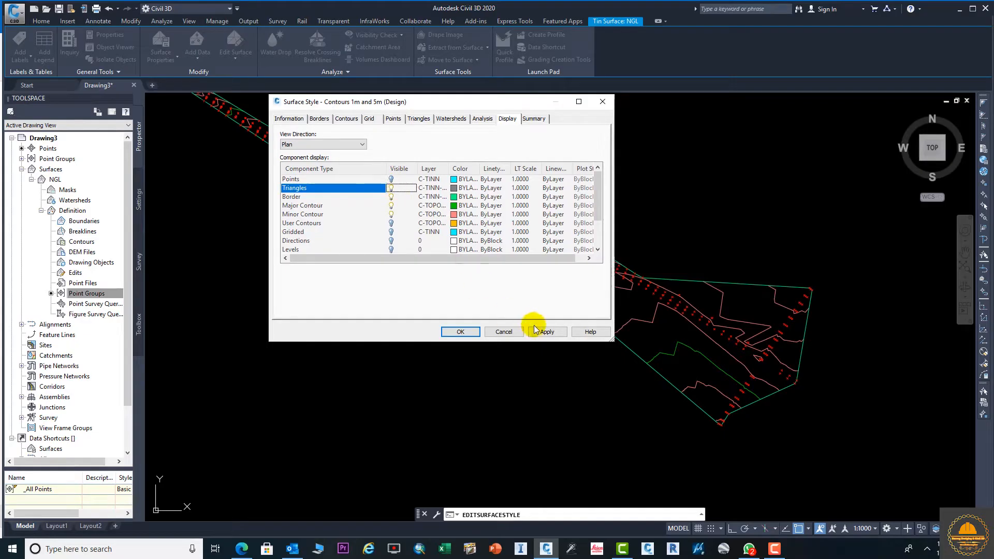
{"action": "left_click_drag", "start_coordinate": [543, 103], "coordinate": [463, 106]}
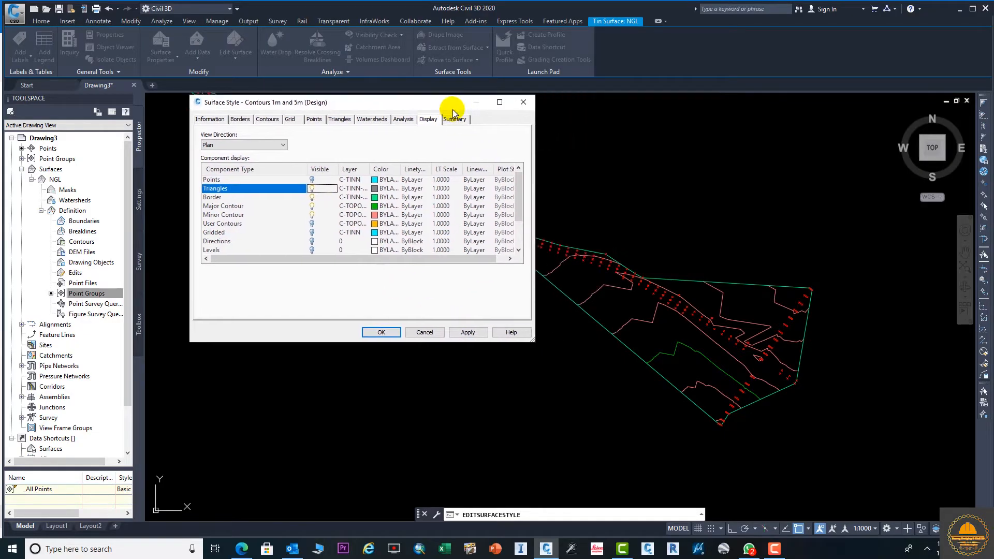
{"action": "left_click", "coordinate": [468, 334]}
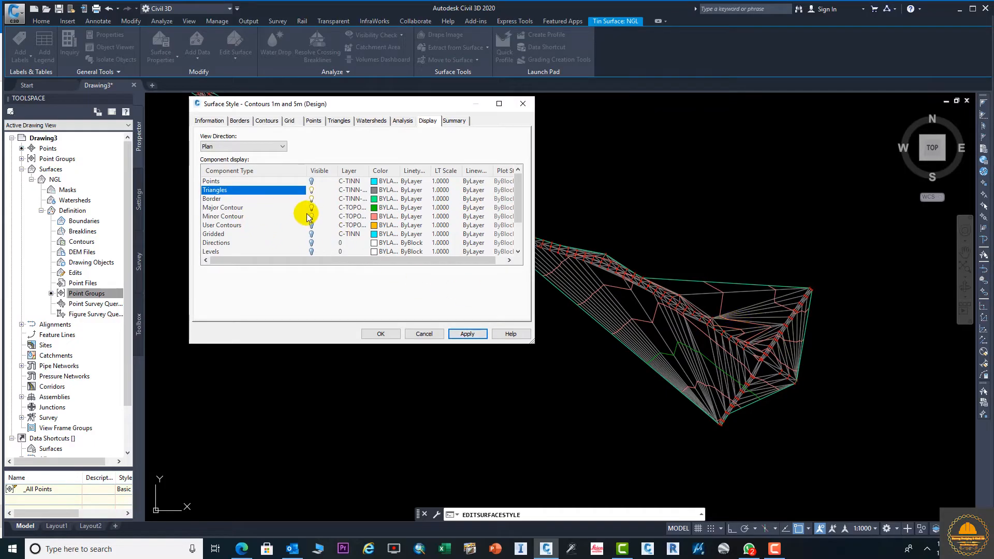
Hide the Triangles component in the surface style and apply the change
{"action": "scroll", "coordinate": [304, 215], "scroll_direction": "down", "scroll_amount": 1}
{"action": "scroll", "coordinate": [344, 222], "scroll_direction": "up", "scroll_amount": 1}
{"action": "left_click", "coordinate": [272, 190]}
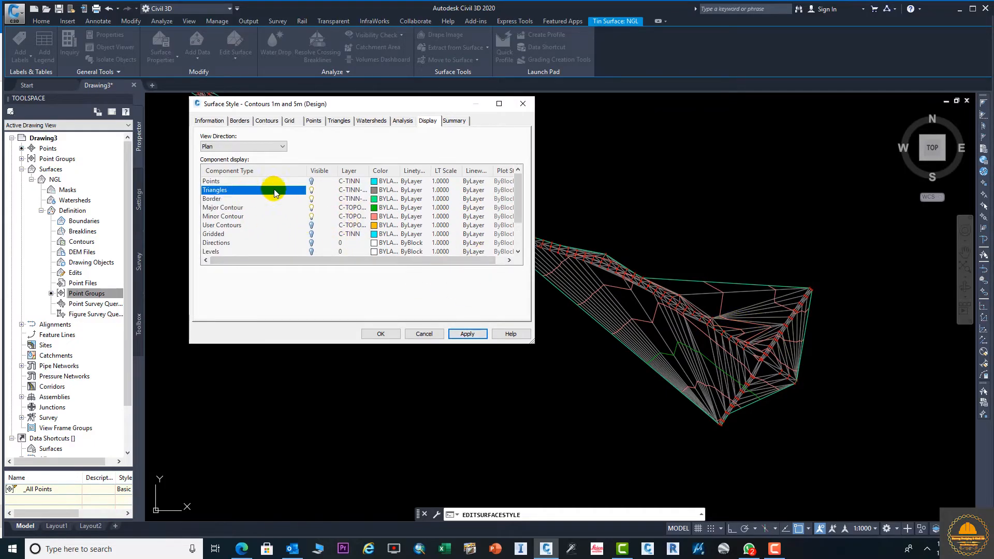
{"action": "left_click", "coordinate": [311, 190]}
{"action": "left_click", "coordinate": [464, 336]}
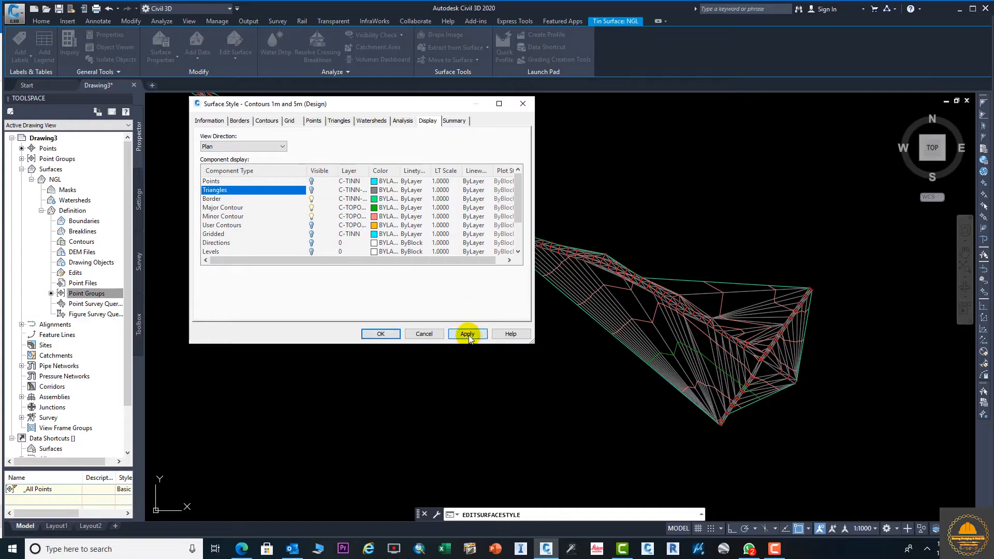
Preview the Directions component on the surface by applying it, and switch its visibility off again
{"action": "left_click", "coordinate": [311, 242]}
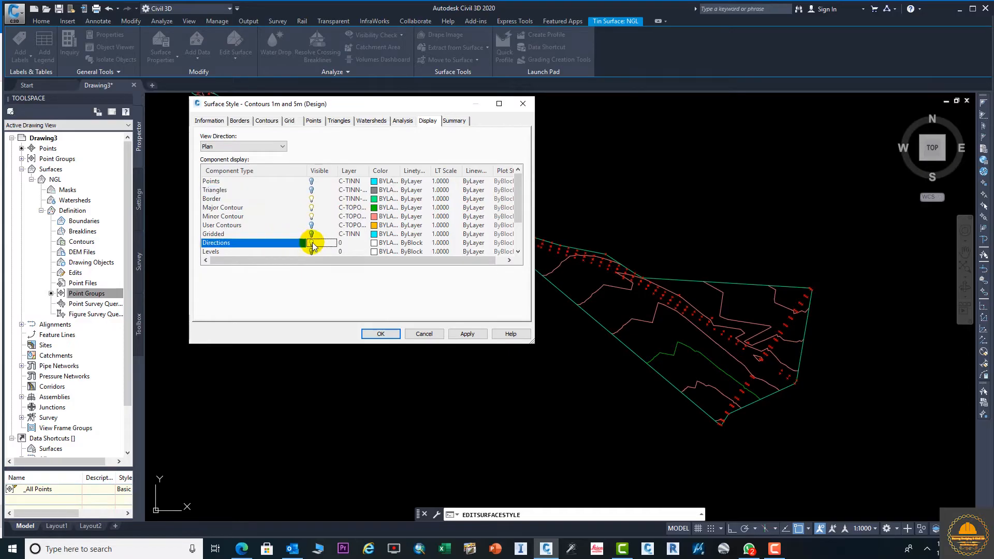
{"action": "left_click", "coordinate": [469, 335]}
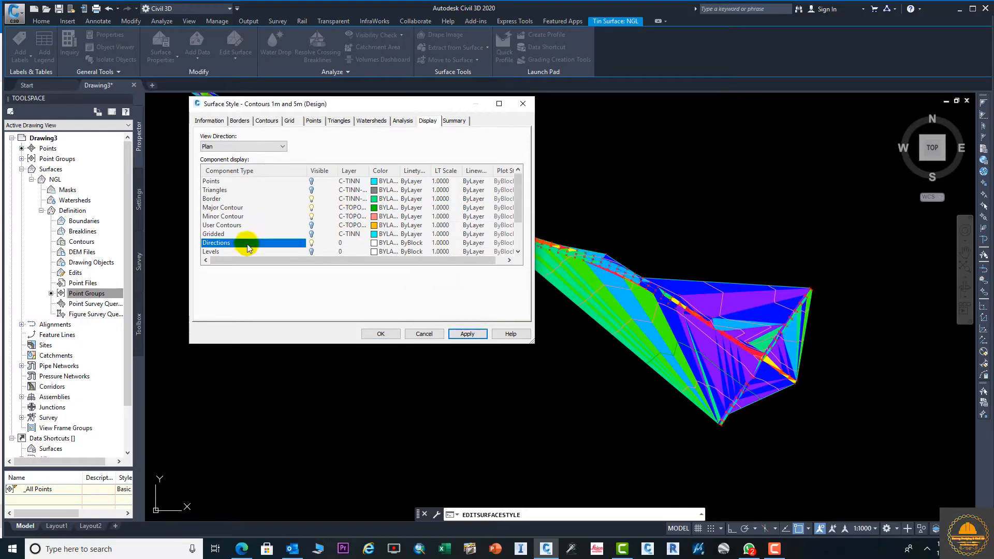
{"action": "scroll", "coordinate": [246, 248], "scroll_direction": "down", "scroll_amount": 1}
{"action": "left_click", "coordinate": [311, 226]}
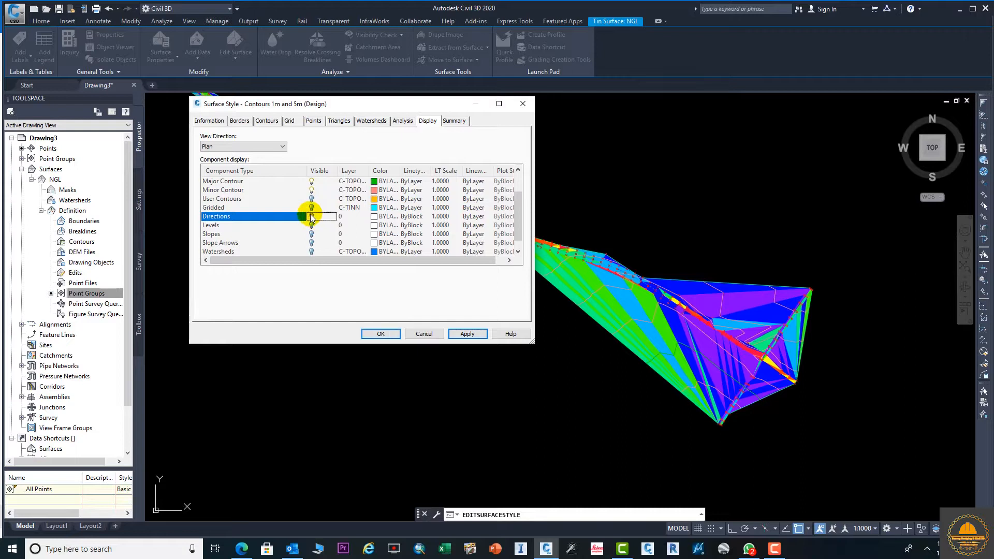
{"action": "left_click", "coordinate": [467, 334]}
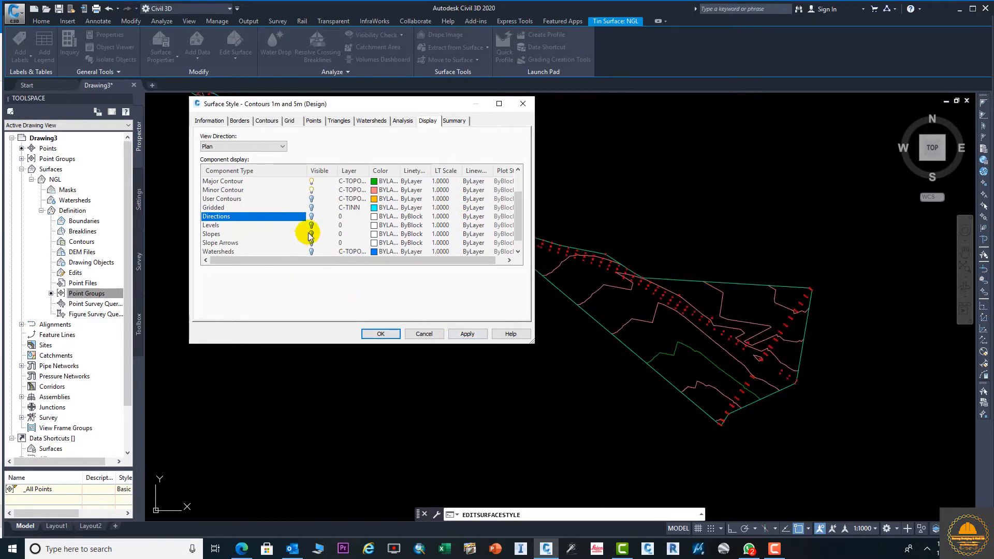
Make the Slopes and Slope Arrows components visible, accept the surface style and clear the selection
{"action": "left_click", "coordinate": [311, 234]}
{"action": "left_click", "coordinate": [467, 334]}
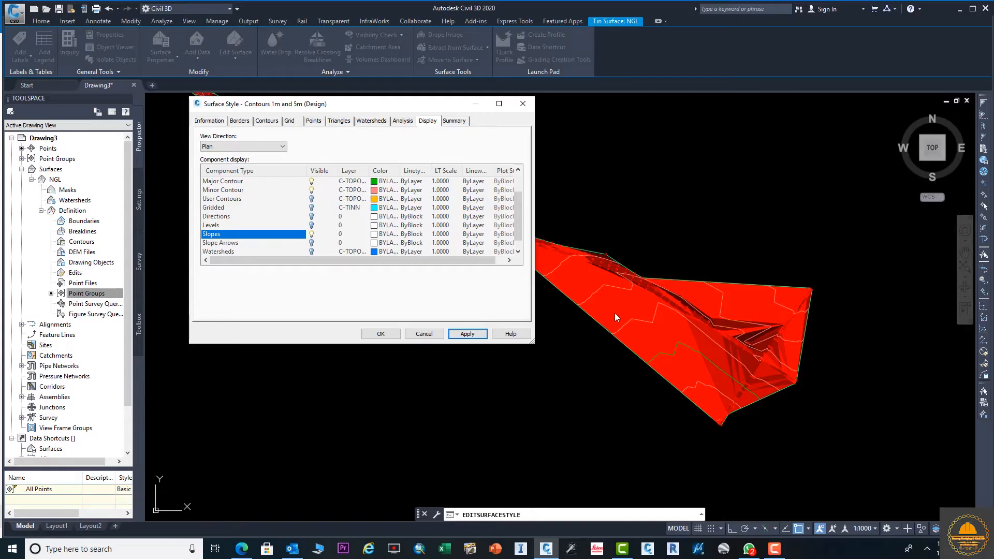
{"action": "left_click_drag", "start_coordinate": [440, 103], "coordinate": [384, 87]}
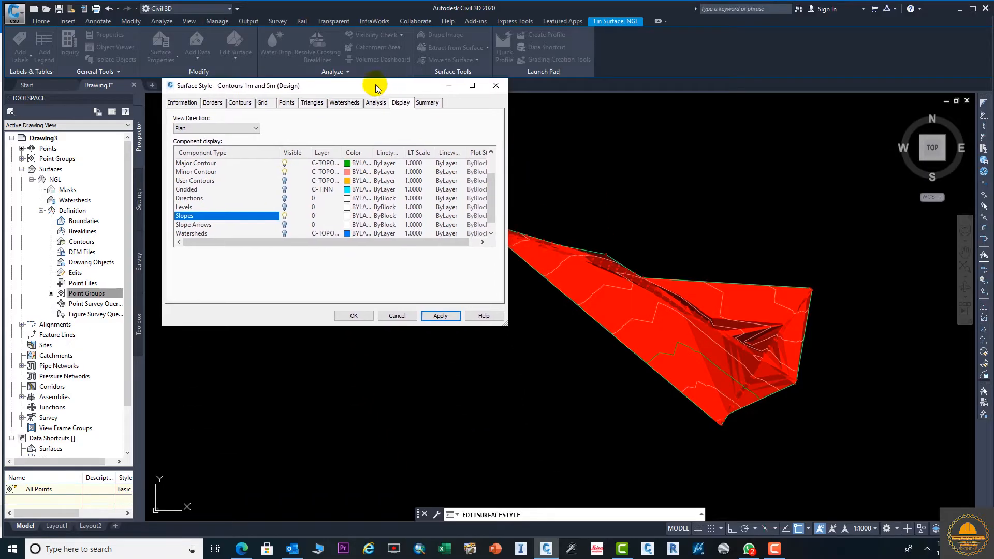
{"action": "left_click", "coordinate": [284, 224]}
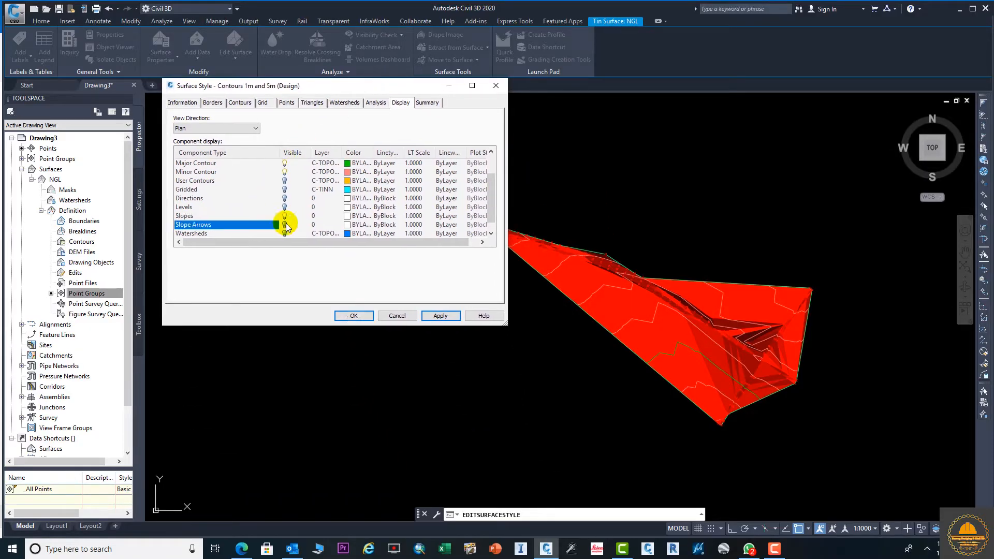
{"action": "left_click", "coordinate": [443, 317]}
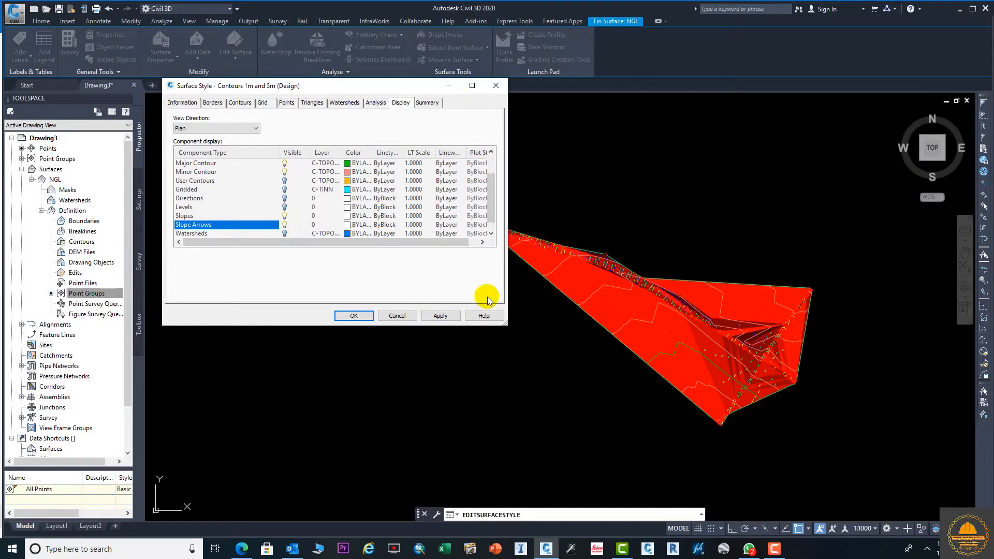
{"action": "left_click", "coordinate": [441, 316]}
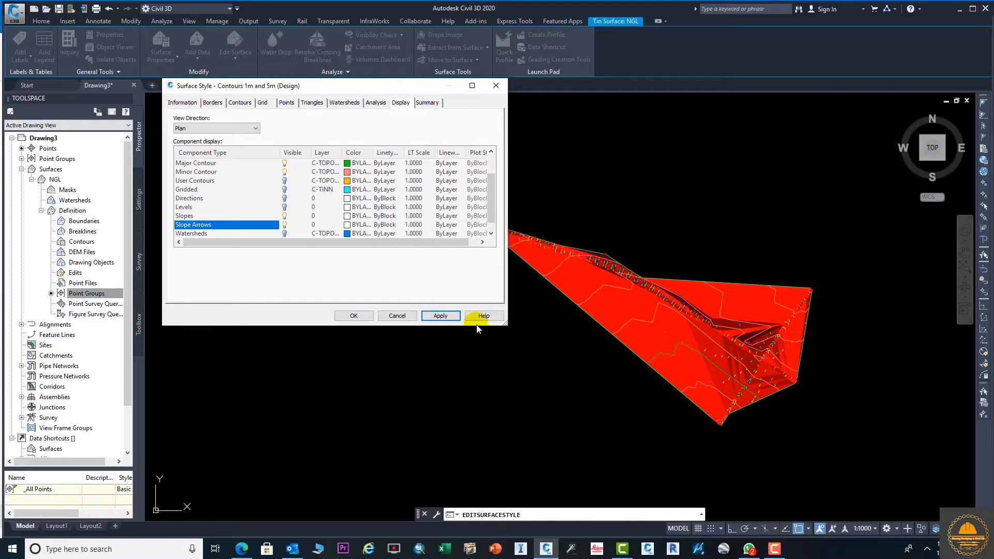
{"action": "left_click", "coordinate": [353, 316]}
{"action": "key", "text": "Escape"}
Examine the slope shading and slope arrow directions along the narrow corridor and the wide southeastern part of the NGL surface
{"action": "scroll", "coordinate": [700, 285], "scroll_direction": "up", "scroll_amount": 3}
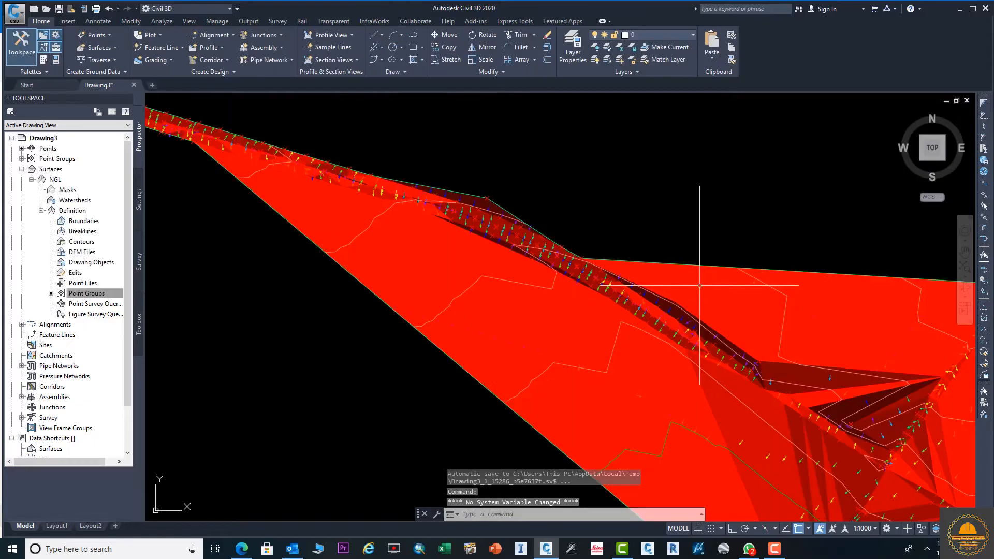
{"action": "scroll", "coordinate": [645, 308], "scroll_direction": "up", "scroll_amount": 6}
{"action": "scroll", "coordinate": [671, 303], "scroll_direction": "down", "scroll_amount": 4}
{"action": "middle_click_drag", "start_coordinate": [655, 304], "coordinate": [450, 250]}
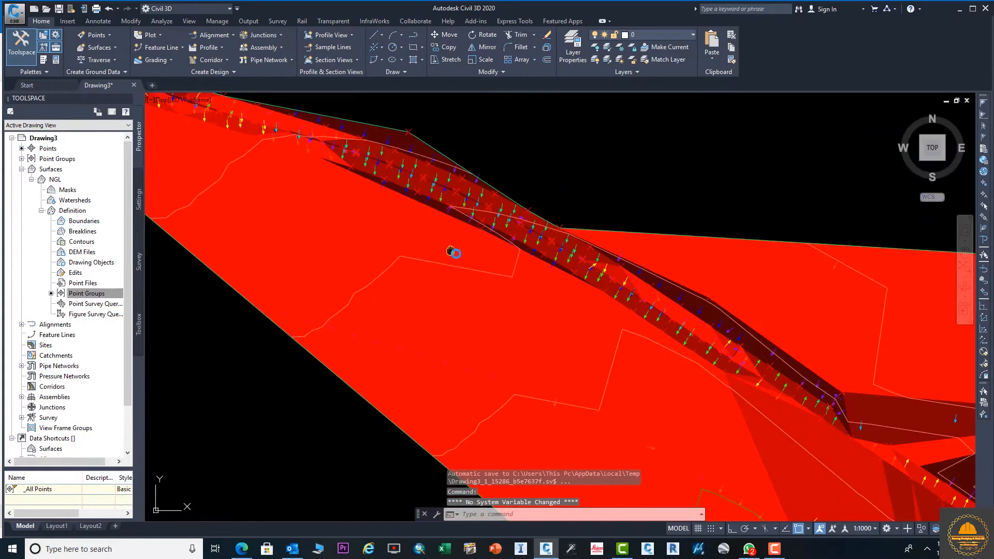
{"action": "scroll", "coordinate": [414, 275], "scroll_direction": "down", "scroll_amount": 5}
{"action": "scroll", "coordinate": [377, 231], "scroll_direction": "up", "scroll_amount": 6}
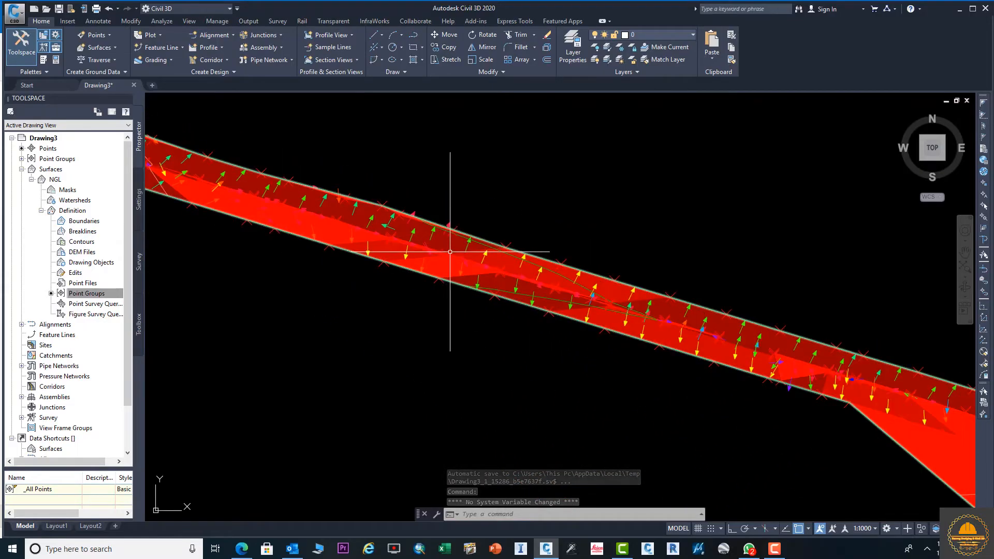
{"action": "scroll", "coordinate": [510, 257], "scroll_direction": "down", "scroll_amount": 4}
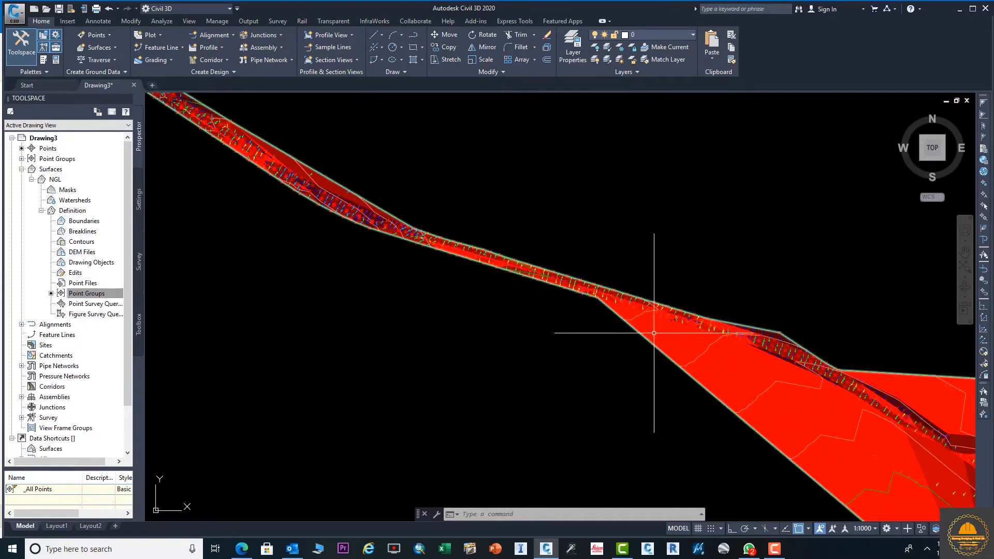
{"action": "scroll", "coordinate": [654, 333], "scroll_direction": "down", "scroll_amount": 4}
Reopen the NGL surface style for editing, hide the Slope Arrows and Slopes components, and apply the change
{"action": "left_click", "coordinate": [594, 277]}
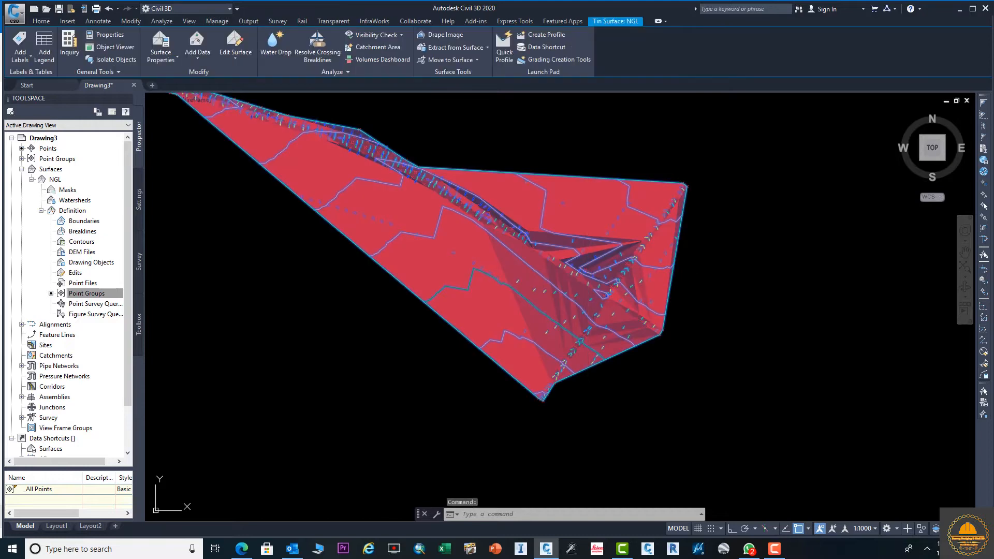
{"action": "right_click", "coordinate": [589, 279]}
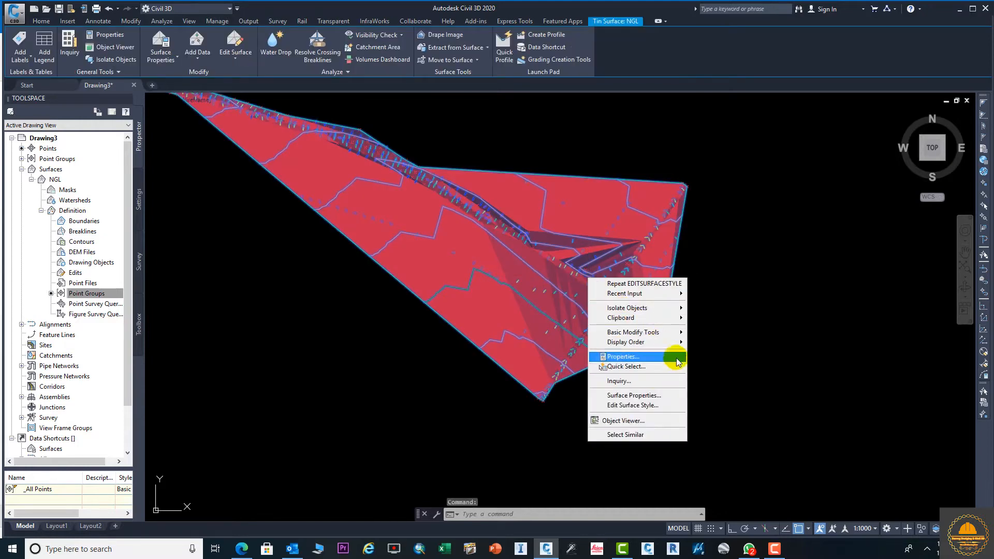
{"action": "left_click", "coordinate": [665, 406]}
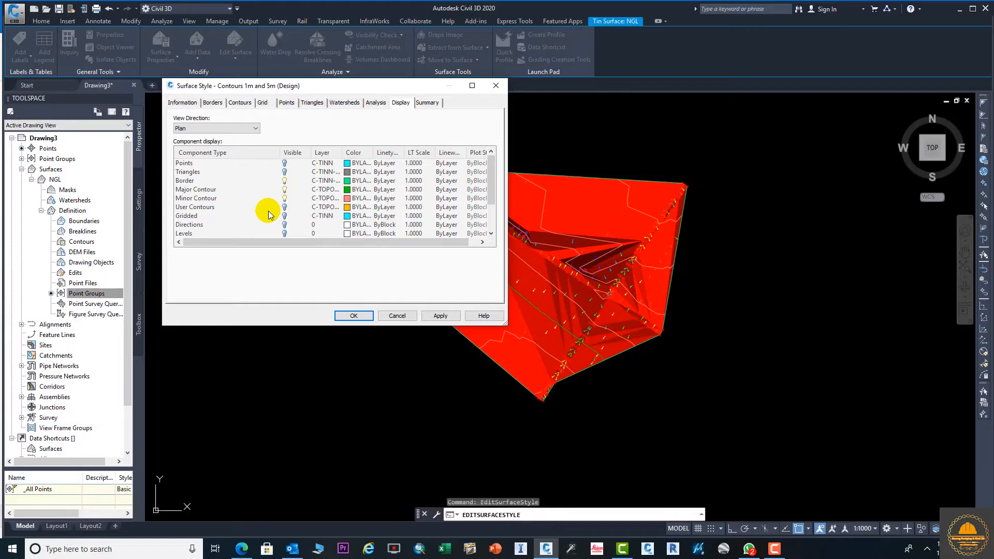
{"action": "scroll", "coordinate": [260, 196], "scroll_direction": "down", "scroll_amount": 2}
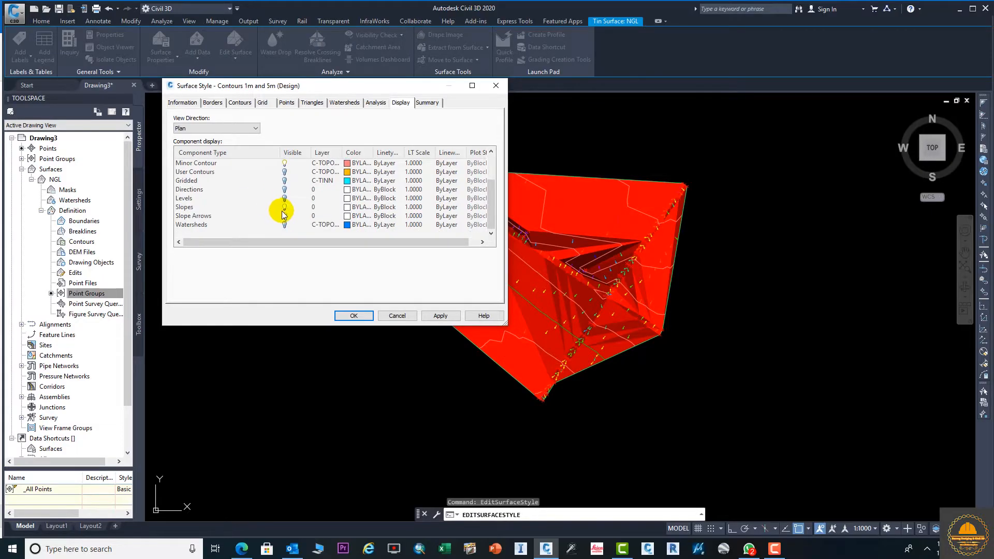
{"action": "left_click", "coordinate": [284, 217]}
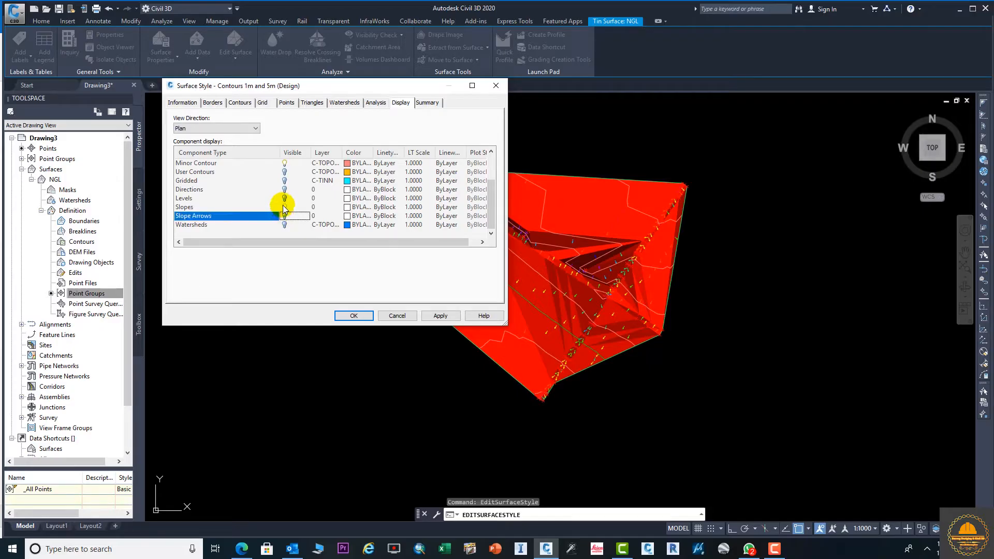
{"action": "left_click", "coordinate": [283, 207]}
{"action": "left_click", "coordinate": [441, 316]}
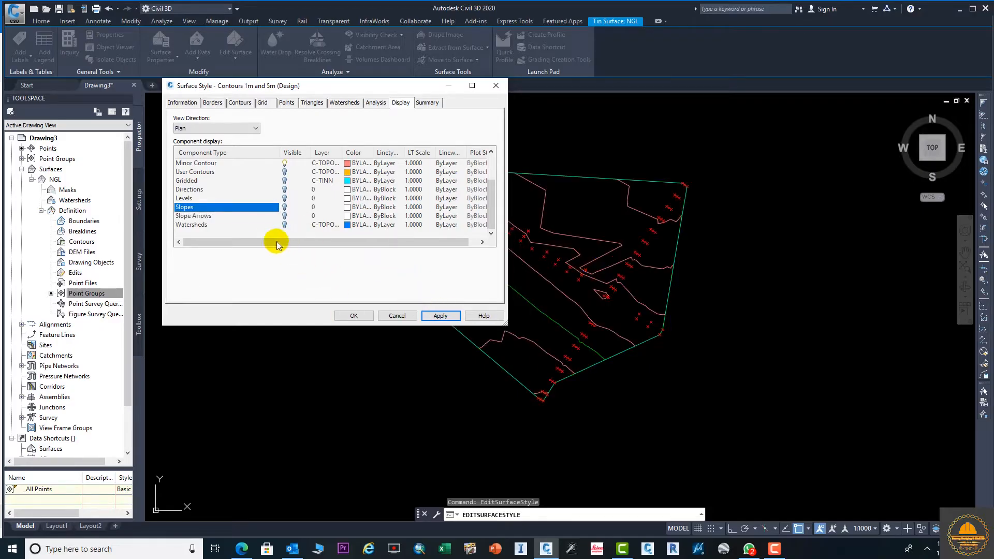
Preview the Watersheds component on the surface by applying it, and switch its visibility off again
{"action": "left_click", "coordinate": [284, 225]}
{"action": "left_click", "coordinate": [283, 225]}
{"action": "left_click", "coordinate": [439, 315]}
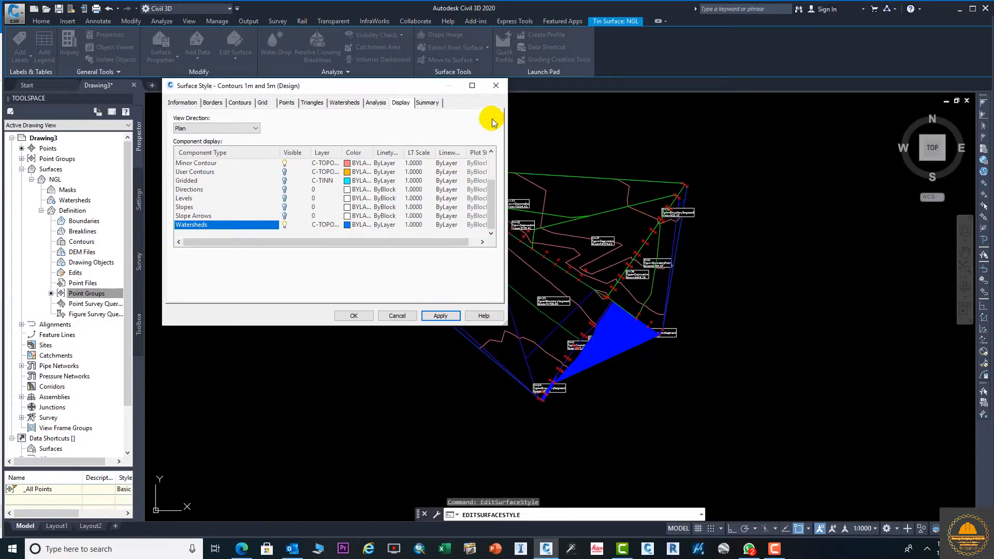
{"action": "mouse_move", "coordinate": [422, 87]}
{"action": "left_mouse_down"}
{"action": "mouse_move", "coordinate": [557, 333]}
{"action": "mouse_move", "coordinate": [460, 194]}
{"action": "mouse_move", "coordinate": [413, 104]}
{"action": "left_mouse_up"}
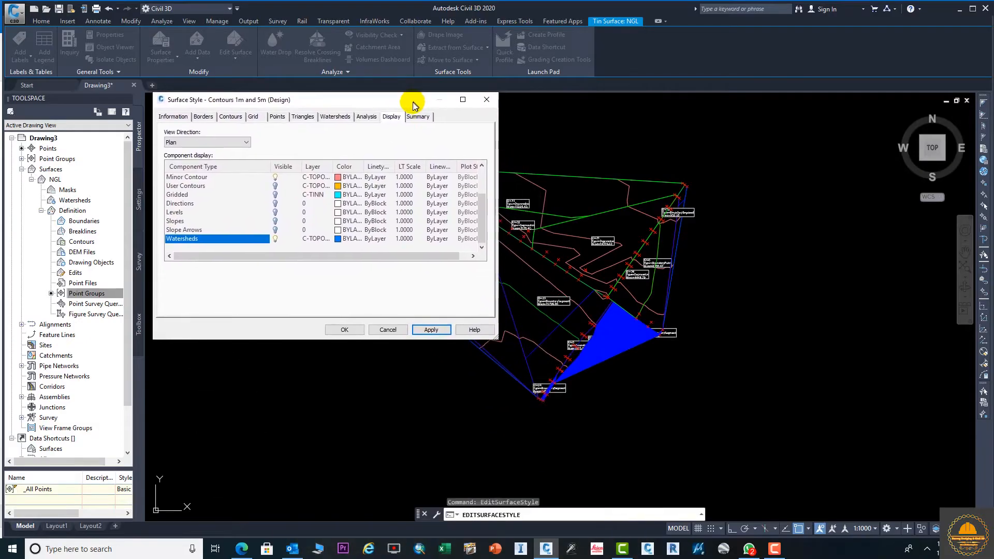
{"action": "left_click", "coordinate": [275, 239]}
{"action": "left_click", "coordinate": [431, 330]}
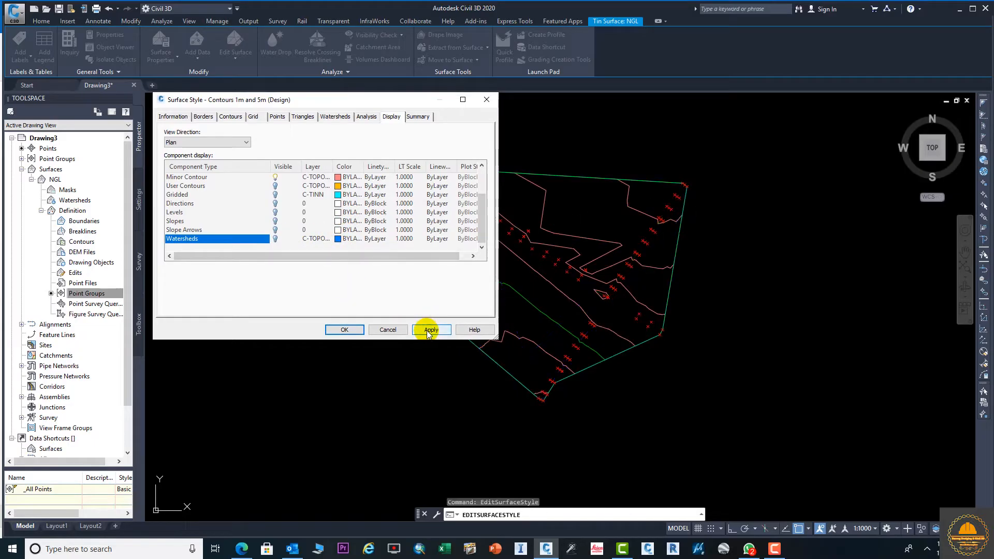
Review the surface style's general information, border properties and contour interval settings, including base level, minor interval and major interval
{"action": "left_click", "coordinate": [174, 117]}
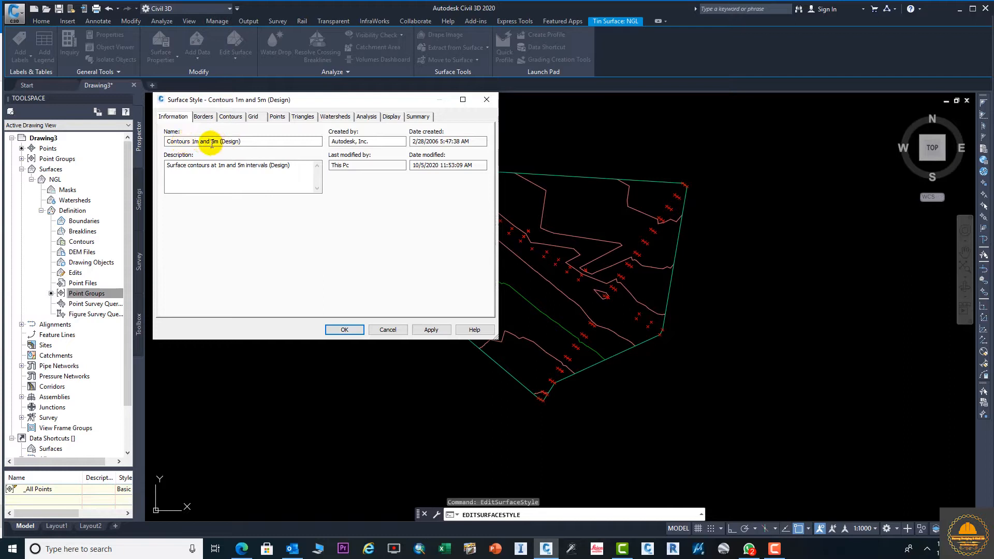
{"action": "left_click", "coordinate": [208, 118]}
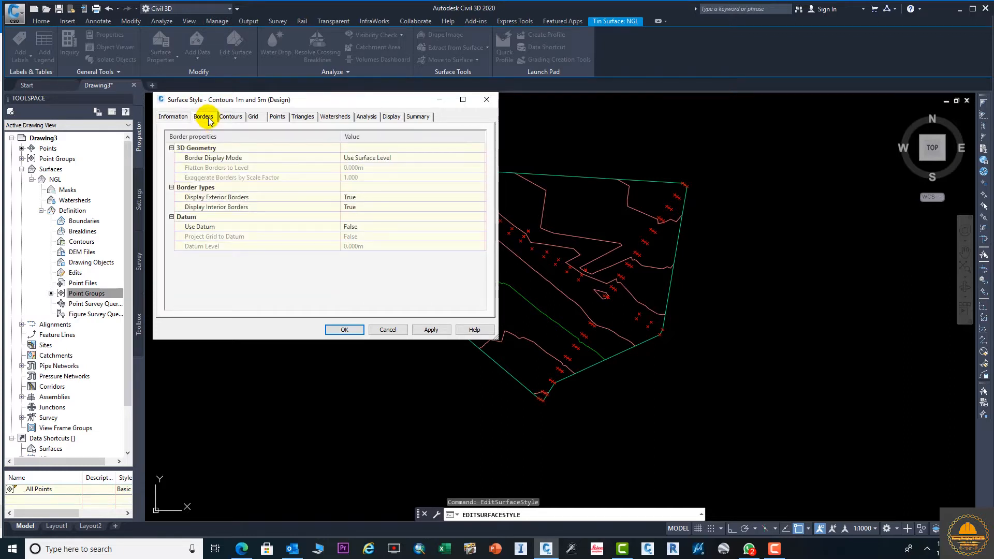
{"action": "left_click", "coordinate": [232, 117]}
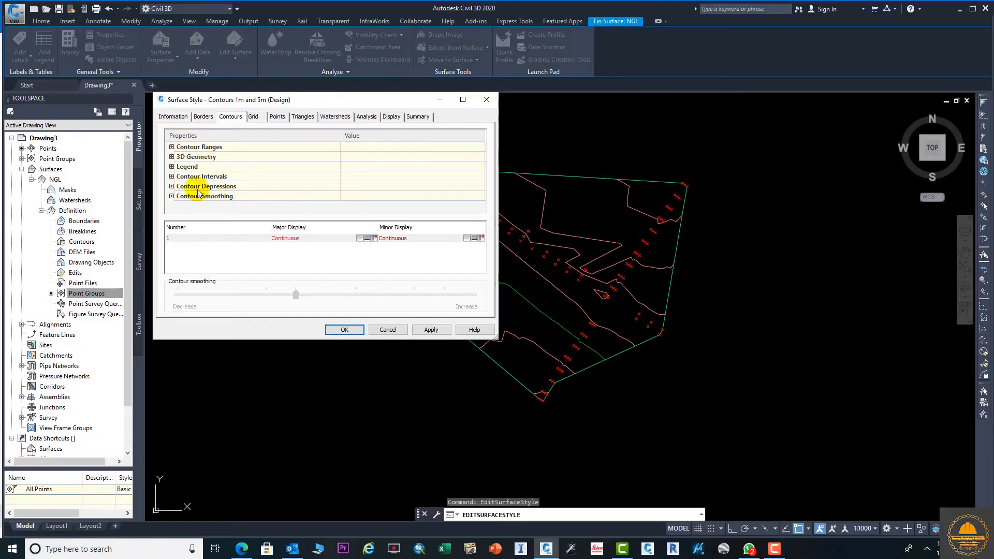
{"action": "left_click", "coordinate": [172, 176]}
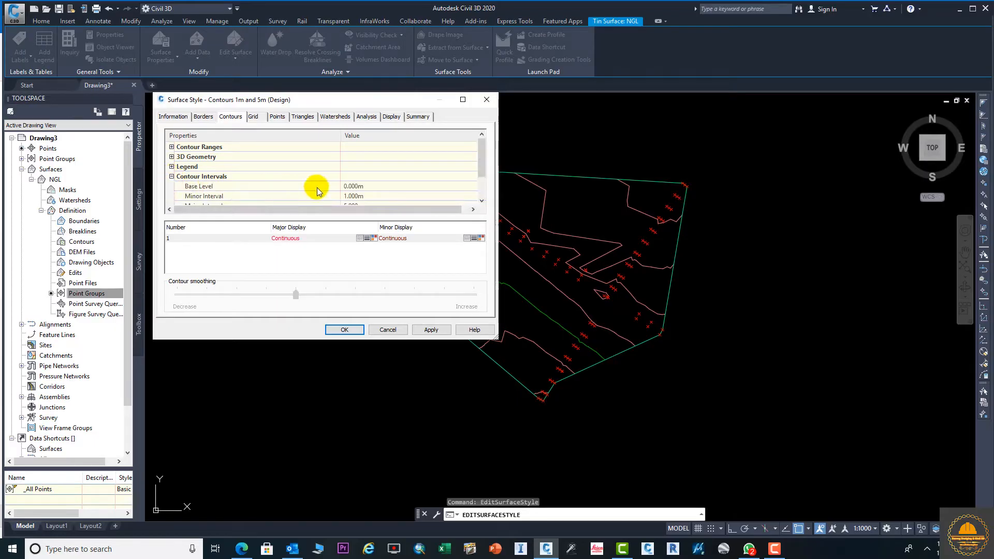
{"action": "scroll", "coordinate": [317, 189], "scroll_direction": "down", "scroll_amount": 1}
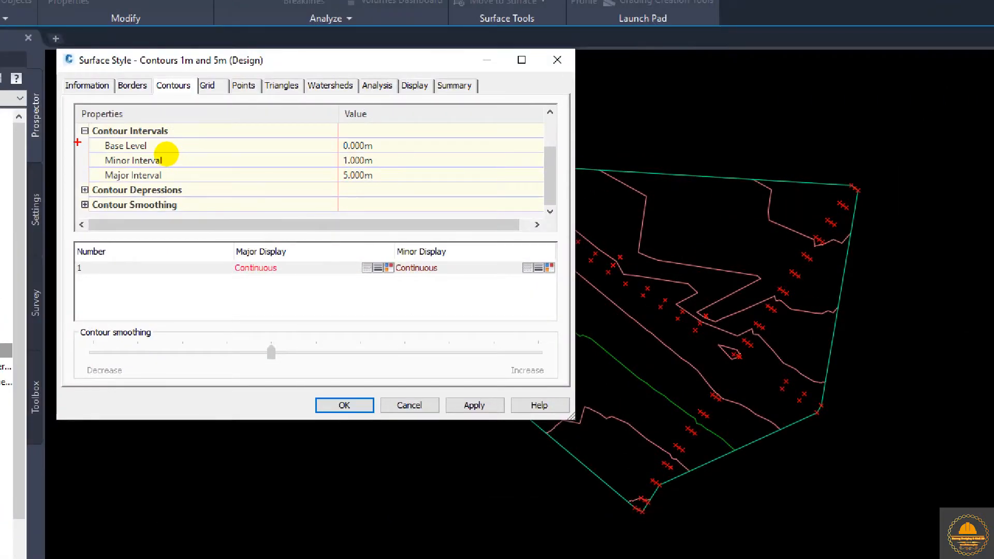
{"action": "mouse_move", "coordinate": [77, 142]}
{"action": "left_mouse_down", "text": "ctrl"}
{"action": "mouse_move", "coordinate": [185, 179]}
{"action": "mouse_move", "coordinate": [387, 190]}
{"action": "left_mouse_up", "text": "ctrl"}
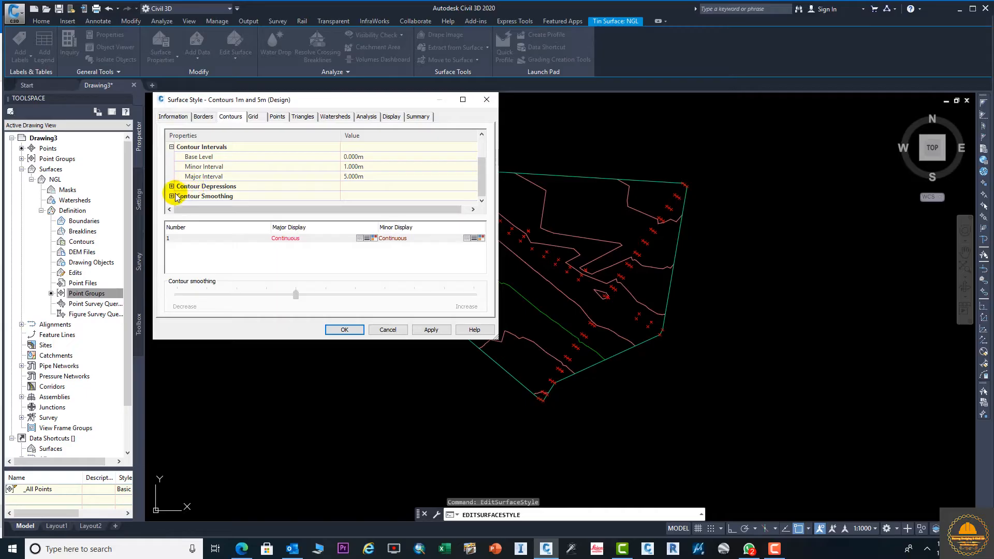
Set Smooth Contours to True, preview strong contour smoothing on the surface, and reduce the smoothing to slightly above the middle of its range
{"action": "scroll", "coordinate": [244, 194], "scroll_direction": "down", "scroll_amount": 1}
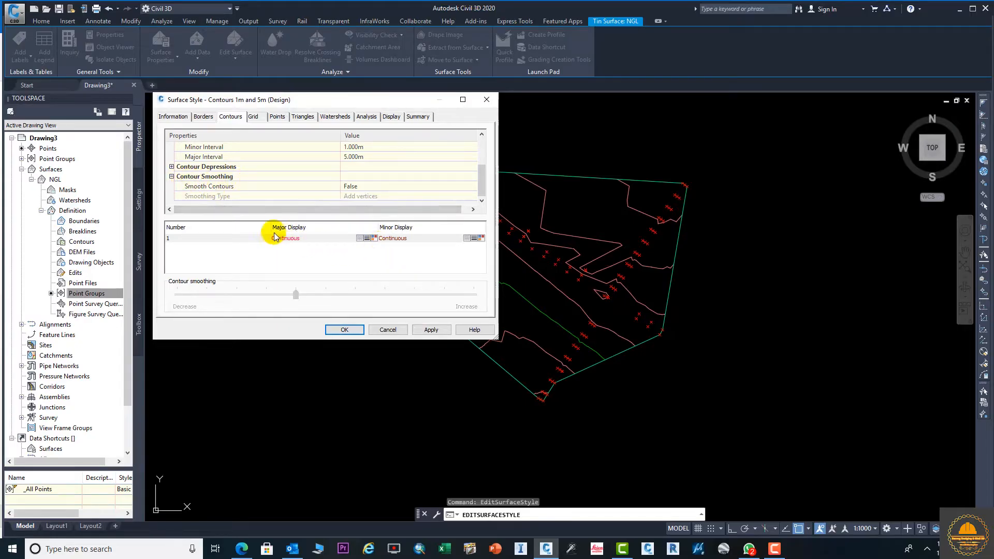
{"action": "left_click", "coordinate": [366, 187]}
{"action": "left_click", "coordinate": [366, 187]}
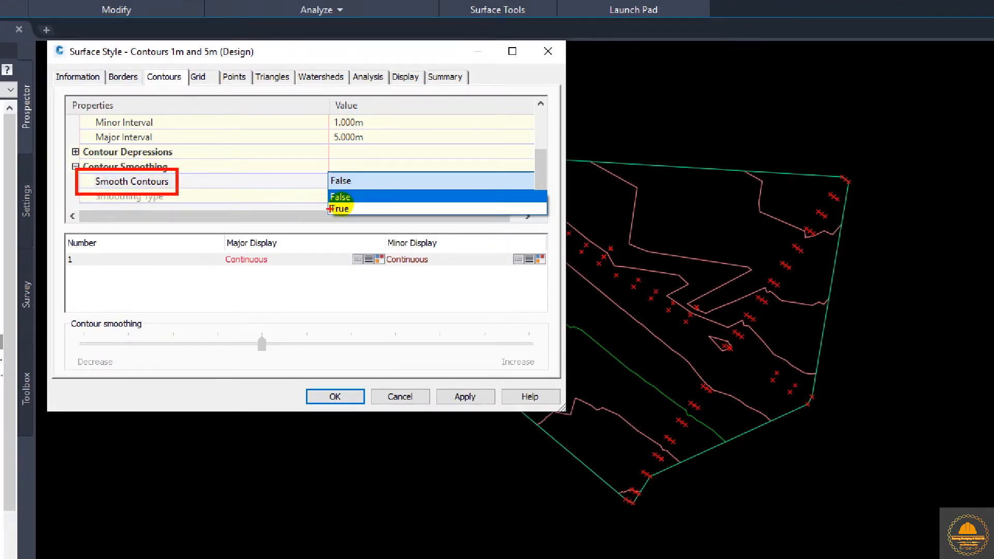
{"action": "left_click", "coordinate": [356, 208]}
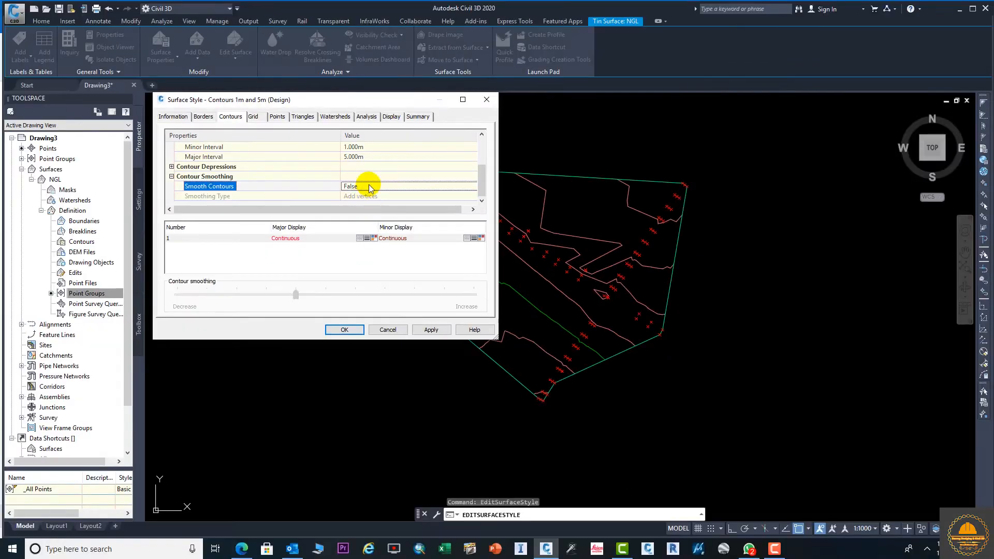
{"action": "left_click", "coordinate": [368, 186]}
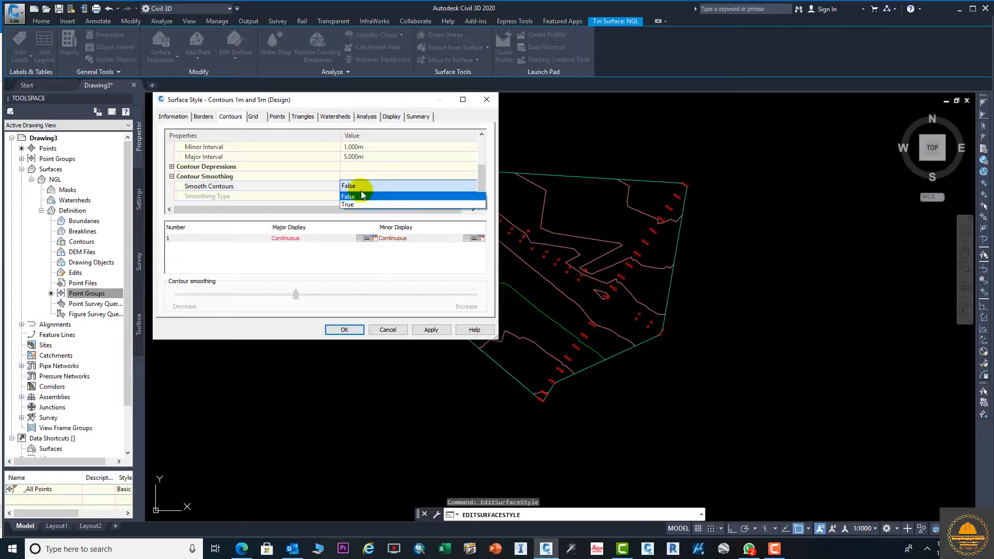
{"action": "left_click", "coordinate": [356, 206]}
{"action": "left_click_drag", "start_coordinate": [296, 294], "coordinate": [445, 307]}
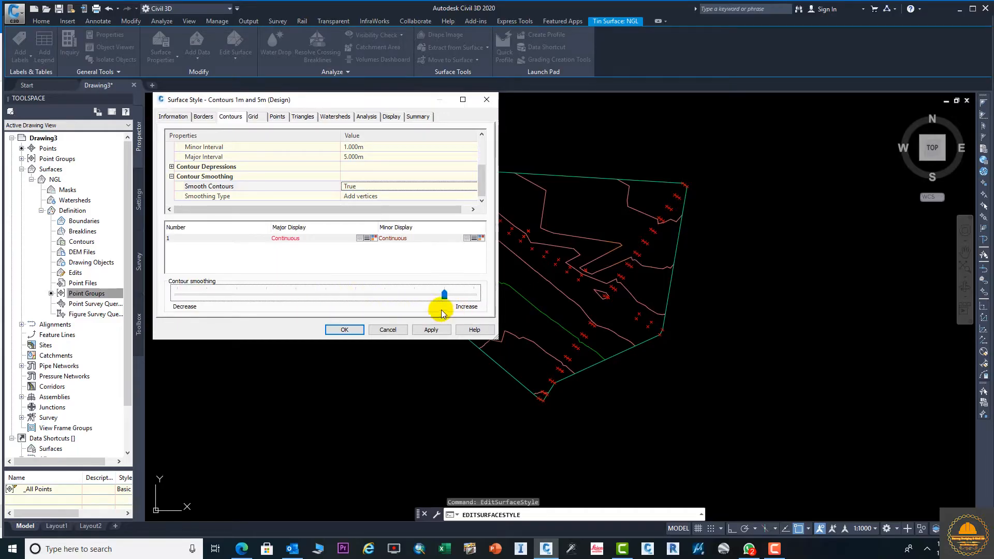
{"action": "left_click", "coordinate": [433, 330]}
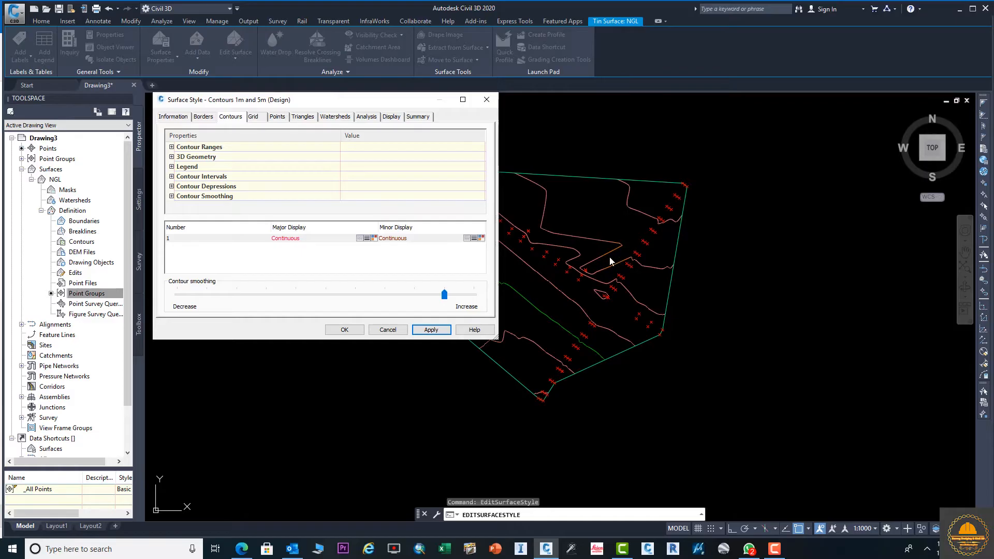
{"action": "left_click_drag", "start_coordinate": [445, 294], "coordinate": [327, 297]}
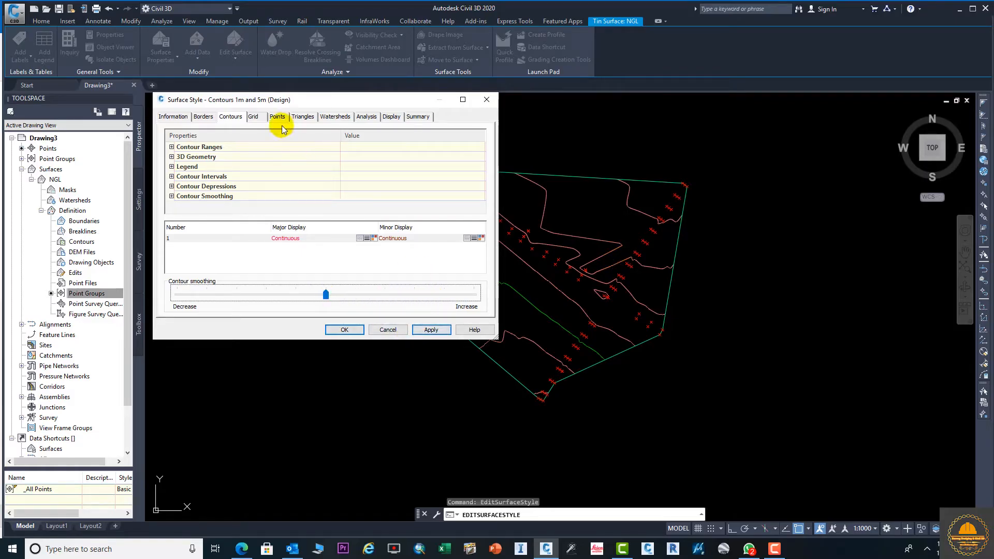
Review the surface style's grid, triangle, watershed, analysis, display and summary settings
{"action": "left_click", "coordinate": [253, 117]}
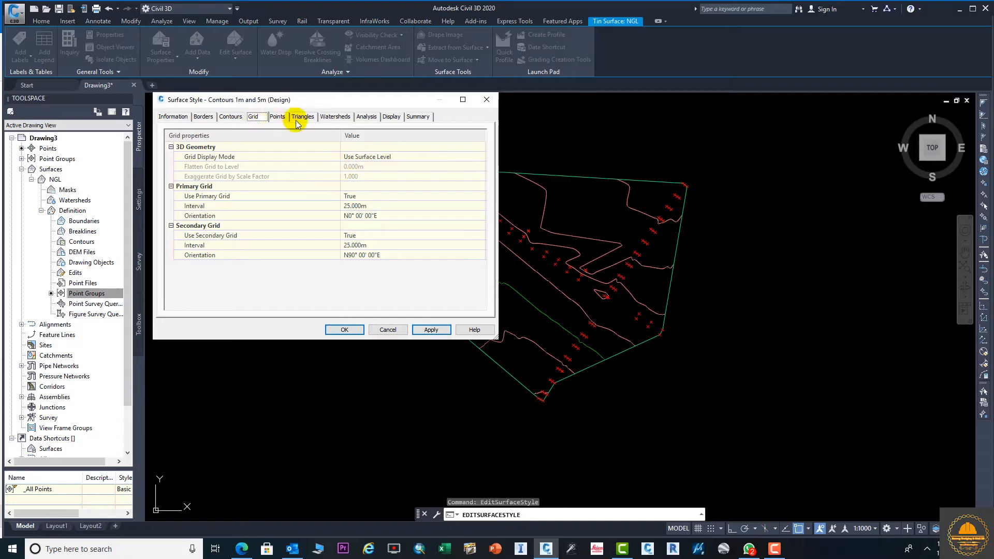
{"action": "left_click", "coordinate": [299, 119]}
{"action": "left_click", "coordinate": [348, 119]}
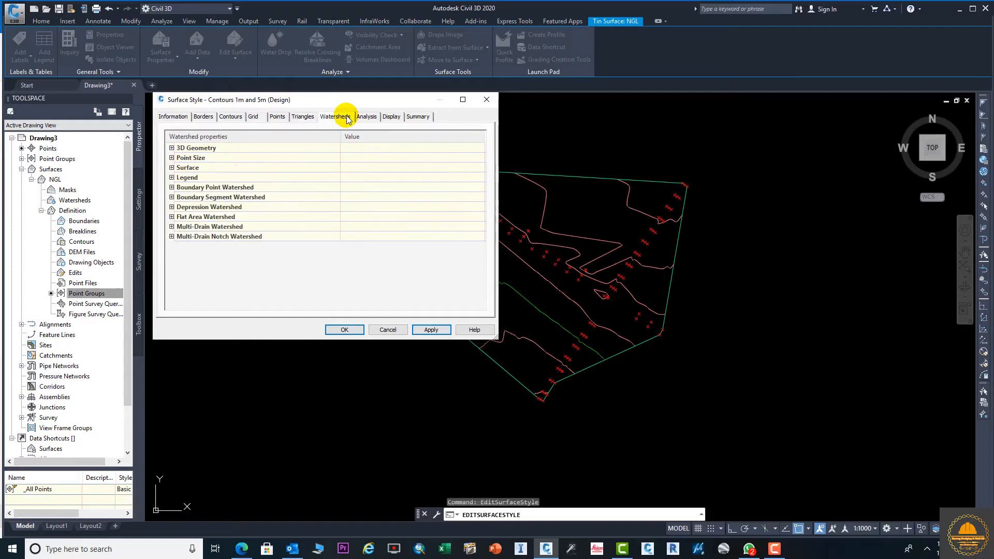
{"action": "left_click", "coordinate": [371, 117]}
{"action": "left_click", "coordinate": [396, 117]}
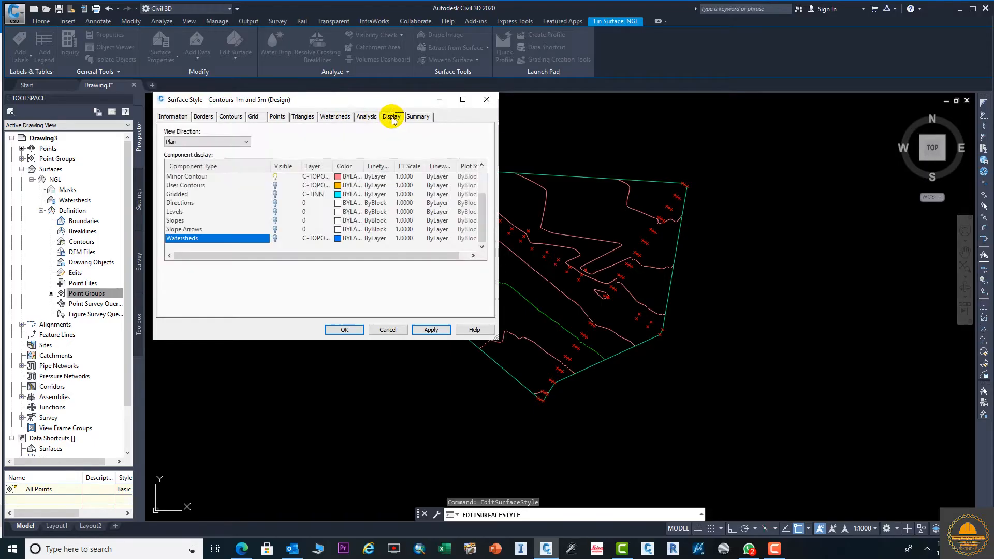
{"action": "left_click", "coordinate": [417, 117]}
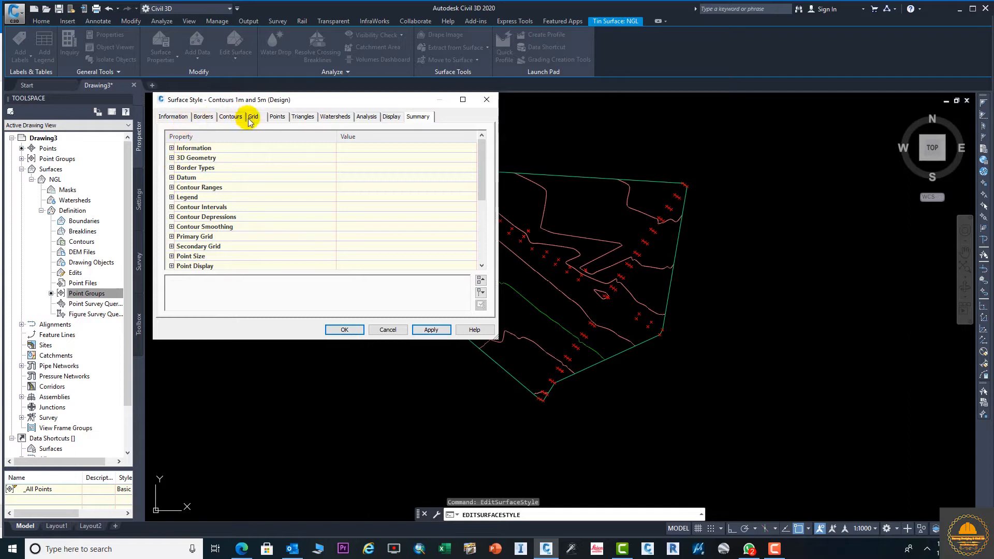
Make the Triangles component visible in plan view and accept the surface style
{"action": "left_click", "coordinate": [392, 116]}
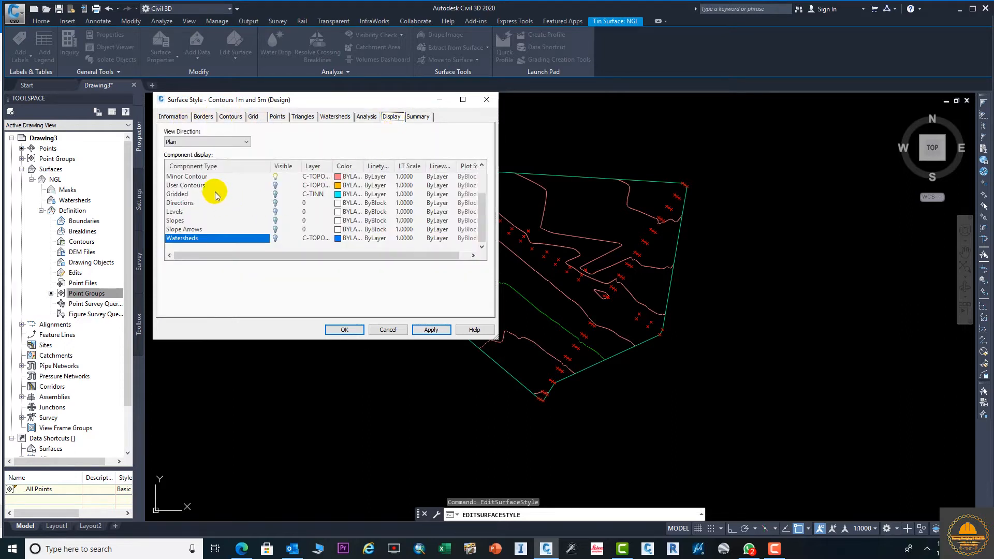
{"action": "scroll", "coordinate": [216, 193], "scroll_direction": "up", "scroll_amount": 2}
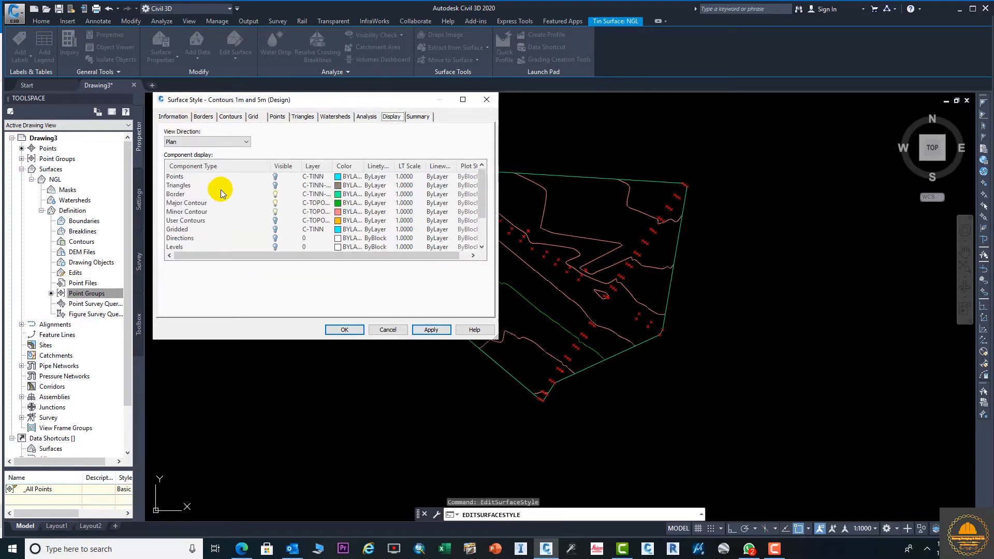
{"action": "left_click", "coordinate": [275, 185]}
{"action": "left_click", "coordinate": [425, 330]}
{"action": "left_click", "coordinate": [333, 329]}
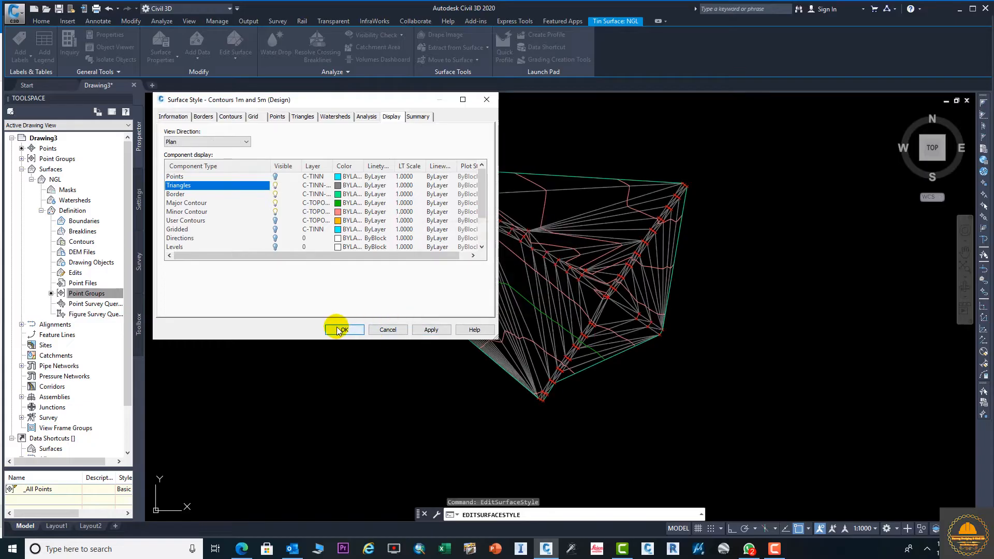
Examine the triangulation and contours along the narrow corridor and the wide southeastern part of the NGL surface
{"action": "scroll", "coordinate": [423, 204], "scroll_direction": "down", "scroll_amount": 2}
{"action": "middle_click_drag", "start_coordinate": [424, 204], "coordinate": [612, 286]}
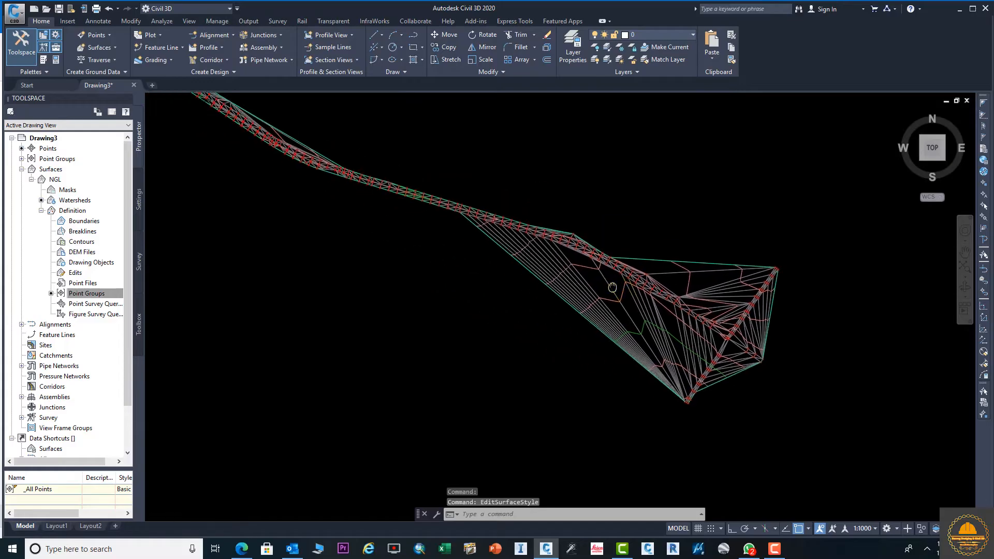
{"action": "scroll", "coordinate": [551, 268], "scroll_direction": "down", "scroll_amount": 3}
{"action": "middle_click_drag", "start_coordinate": [515, 264], "coordinate": [576, 266]}
{"action": "scroll", "coordinate": [577, 263], "scroll_direction": "up", "scroll_amount": 3}
{"action": "middle_click_drag", "start_coordinate": [407, 198], "coordinate": [344, 182]}
{"action": "scroll", "coordinate": [475, 214], "scroll_direction": "up", "scroll_amount": 4}
{"action": "middle_click_drag", "start_coordinate": [667, 260], "coordinate": [361, 181]}
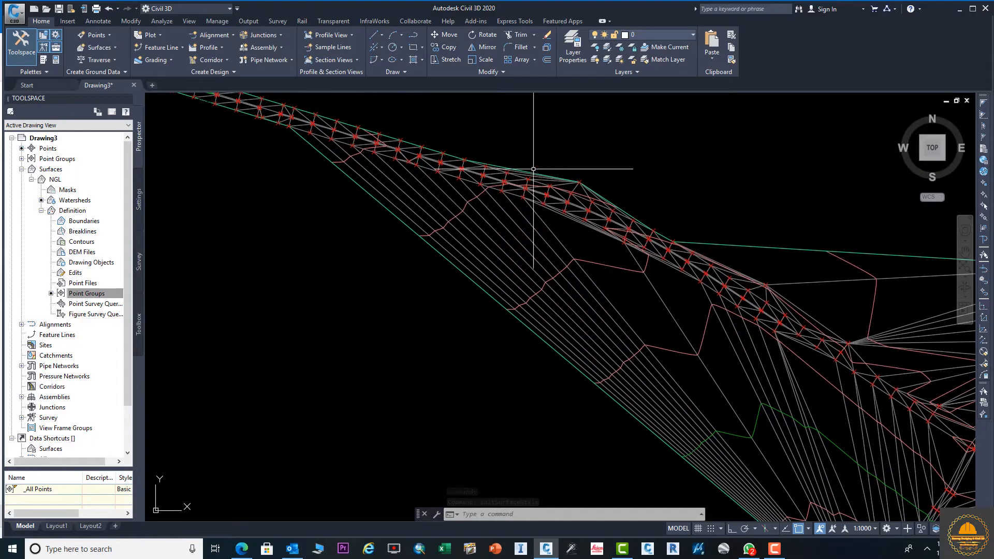
{"action": "left_click", "coordinate": [515, 170]}
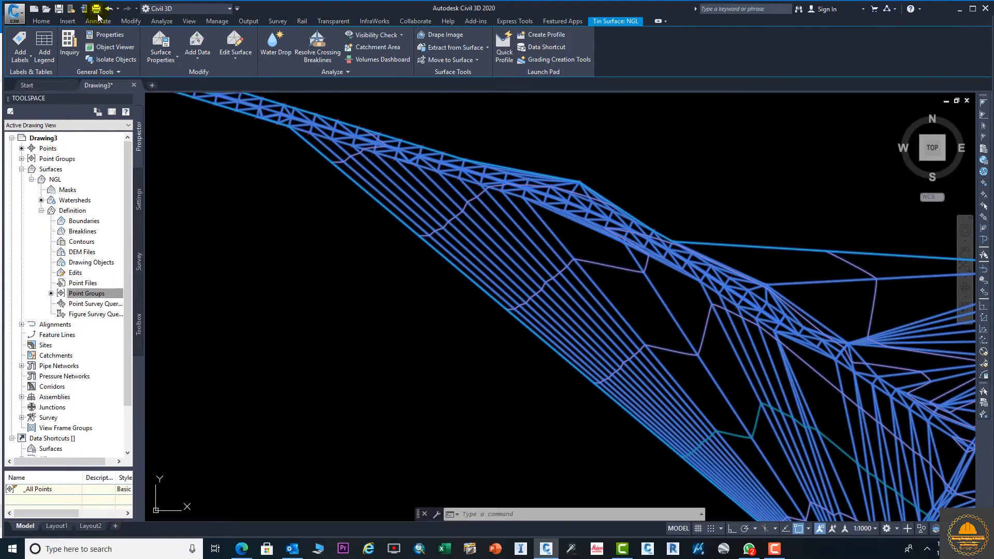
{"action": "left_click", "coordinate": [140, 27]}
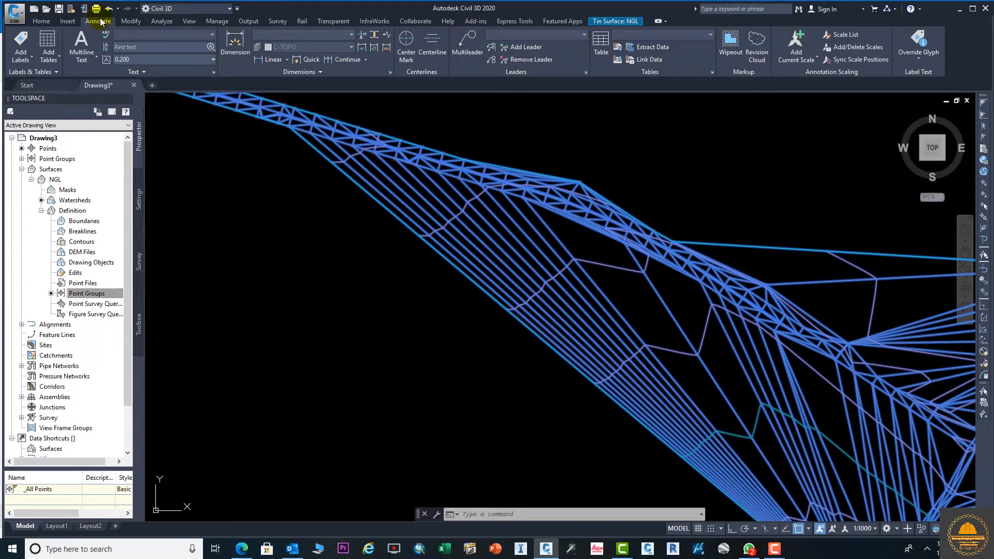
{"action": "left_click", "coordinate": [32, 57]}
{"action": "mouse_move", "coordinate": [68, 73]}
{"action": "left_click", "coordinate": [20, 46]}
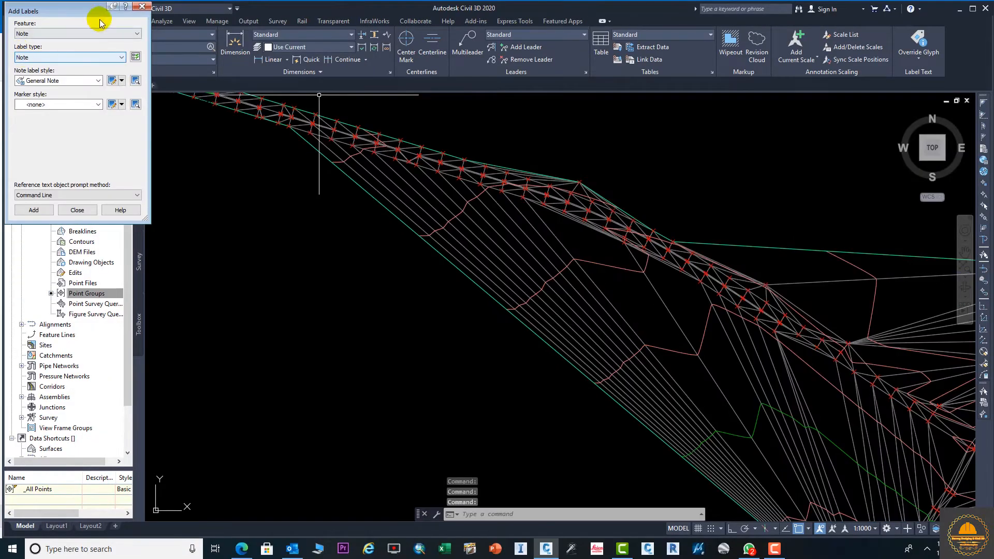
{"action": "left_click", "coordinate": [142, 7]}
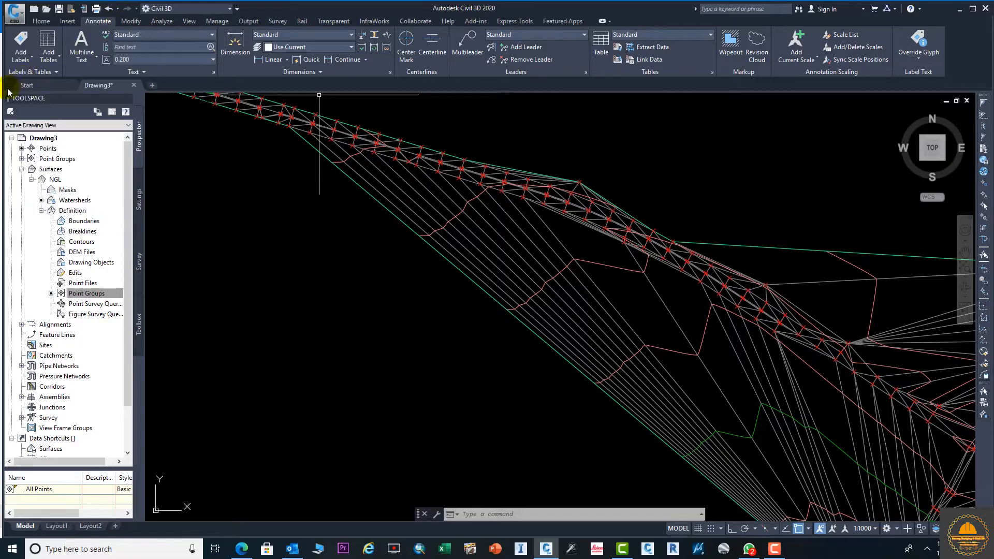
Label multiple contours at an interval of 100 along a line from the surface's southeastern border corner to the narrow corridor in the northwest
{"action": "left_click", "coordinate": [33, 59]}
{"action": "mouse_move", "coordinate": [56, 73]}
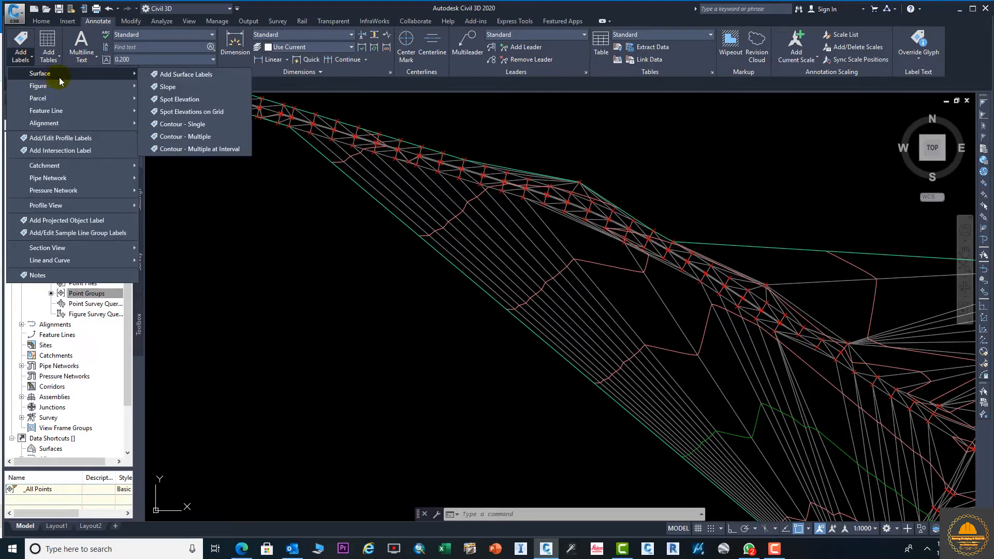
{"action": "left_click", "coordinate": [180, 149]}
{"action": "scroll", "coordinate": [399, 259], "scroll_direction": "down", "scroll_amount": 2}
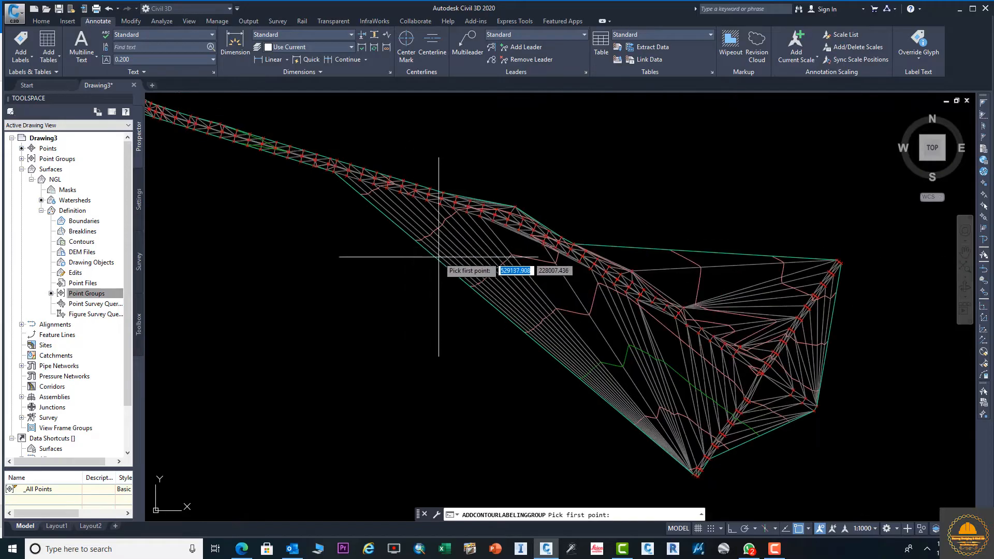
{"action": "middle_click_drag", "start_coordinate": [438, 256], "coordinate": [374, 191]}
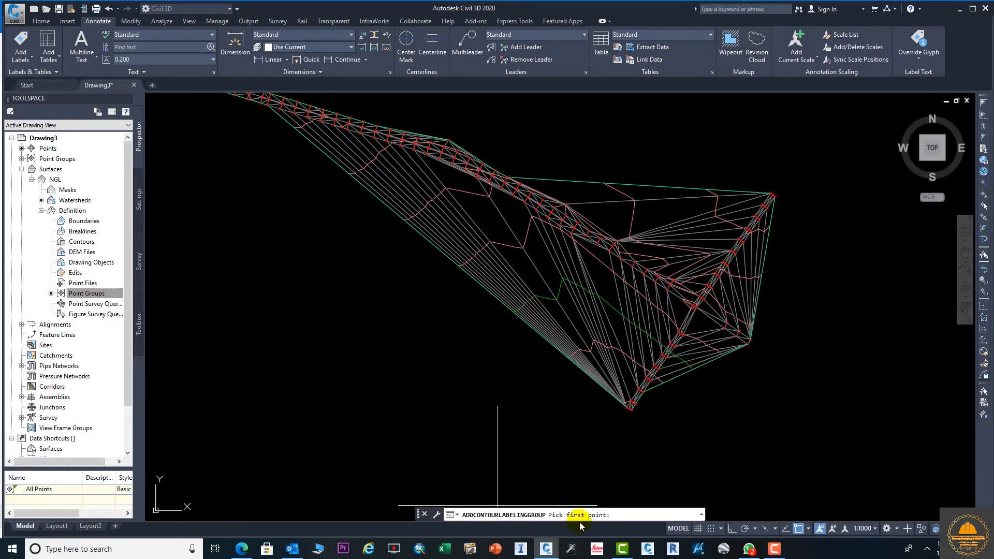
{"action": "left_click", "coordinate": [750, 340]}
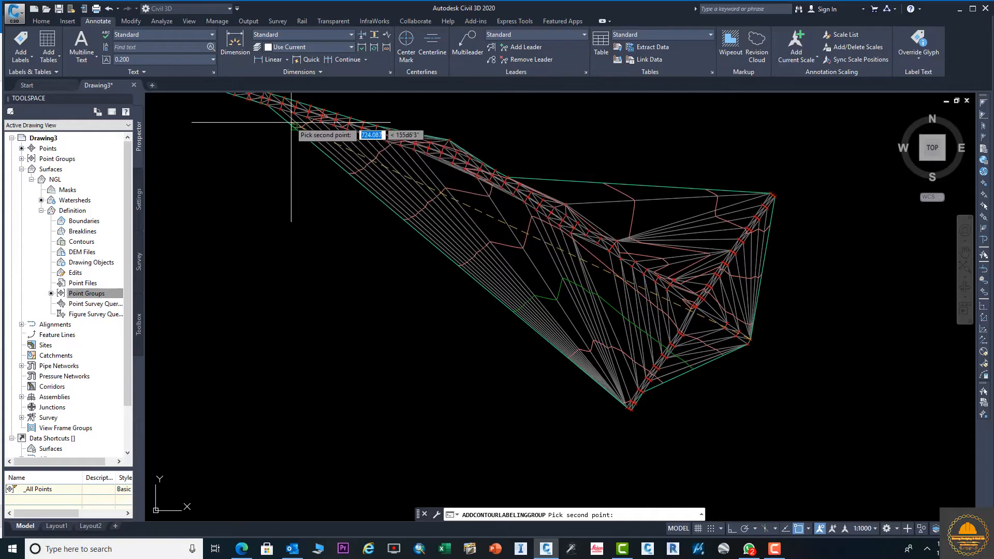
{"action": "left_click", "coordinate": [289, 98]}
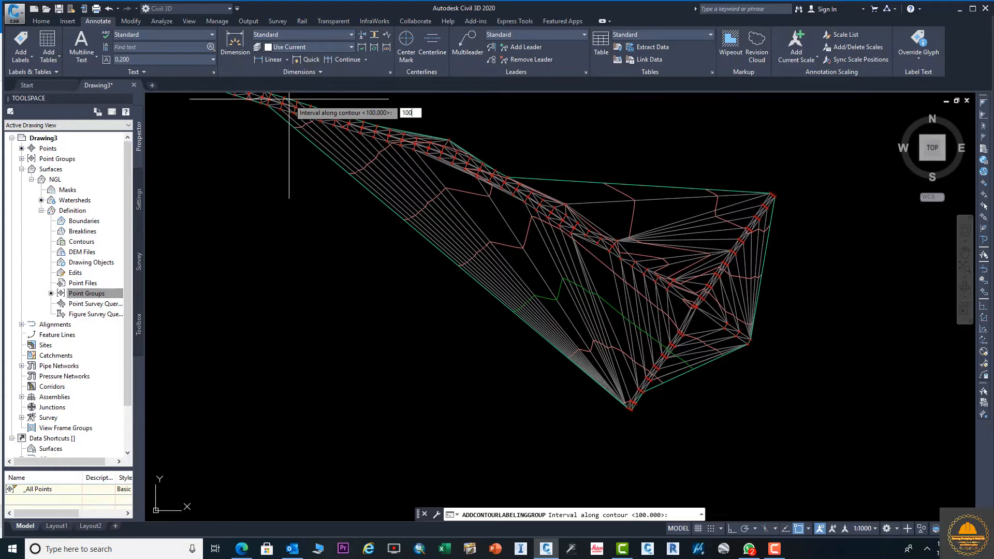
{"action": "type", "text": "100"}
{"action": "key", "text": "Return"}
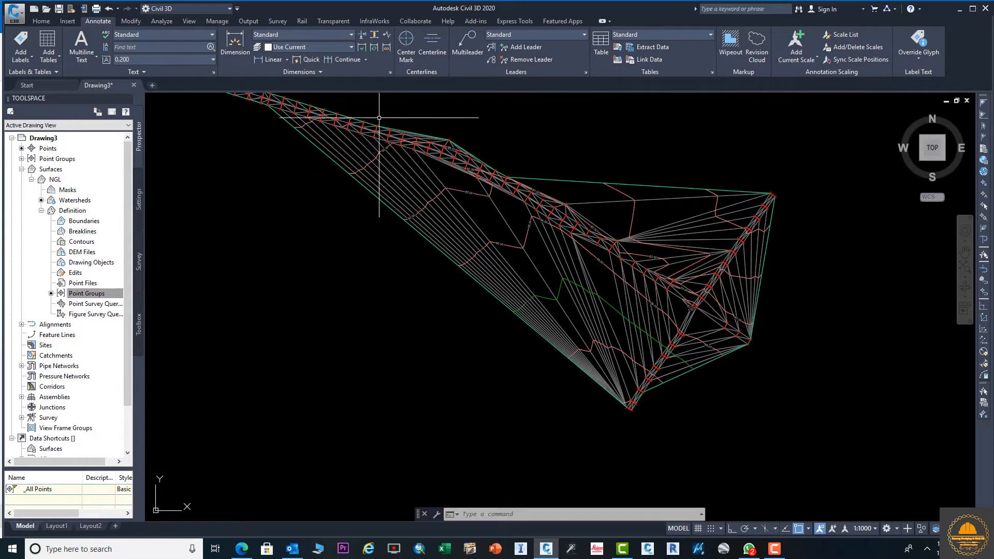
Examine the contour elevation labels across the wide southeastern part and along the corridor of the NGL surface
{"action": "scroll", "coordinate": [561, 220], "scroll_direction": "up", "scroll_amount": 3}
{"action": "scroll", "coordinate": [498, 222], "scroll_direction": "down", "scroll_amount": 1}
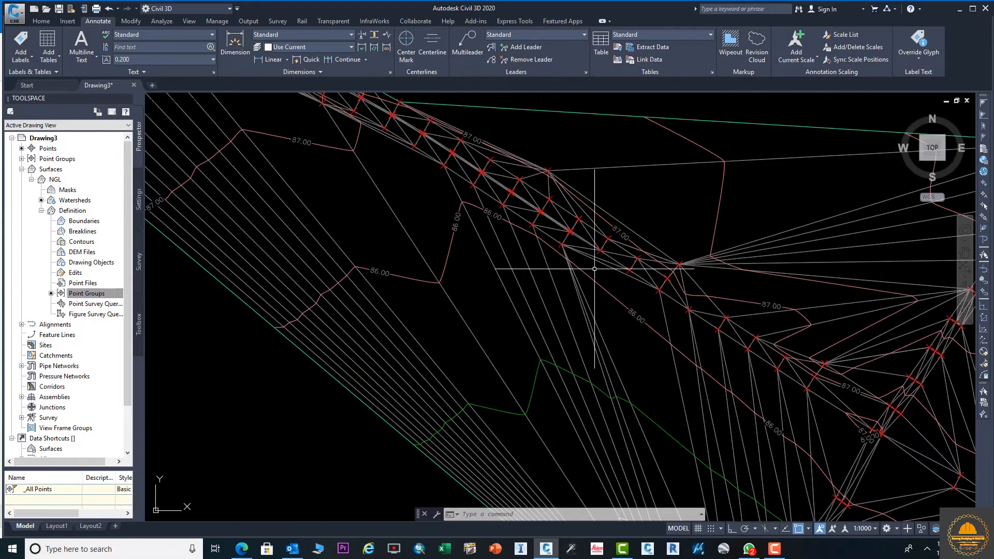
{"action": "middle_click_drag", "start_coordinate": [682, 329], "coordinate": [514, 235]}
{"action": "mouse_move", "coordinate": [756, 320]}
{"action": "middle_mouse_down"}
{"action": "mouse_move", "coordinate": [569, 255]}
{"action": "mouse_move", "coordinate": [554, 302]}
{"action": "middle_mouse_up"}
{"action": "scroll", "coordinate": [529, 227], "scroll_direction": "down", "scroll_amount": 2}
{"action": "middle_click_drag", "start_coordinate": [561, 178], "coordinate": [607, 288]}
{"action": "scroll", "coordinate": [350, 278], "scroll_direction": "up", "scroll_amount": 3}
{"action": "middle_click_drag", "start_coordinate": [365, 263], "coordinate": [389, 276]}
{"action": "scroll", "coordinate": [317, 151], "scroll_direction": "down", "scroll_amount": 4}
{"action": "scroll", "coordinate": [450, 317], "scroll_direction": "up", "scroll_amount": 6}
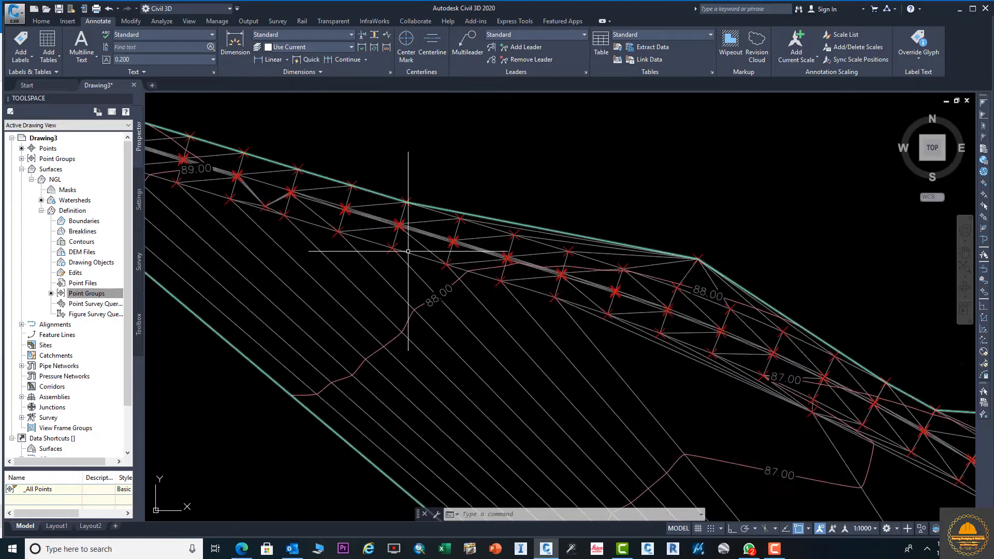
{"action": "scroll", "coordinate": [423, 328], "scroll_direction": "down", "scroll_amount": 2}
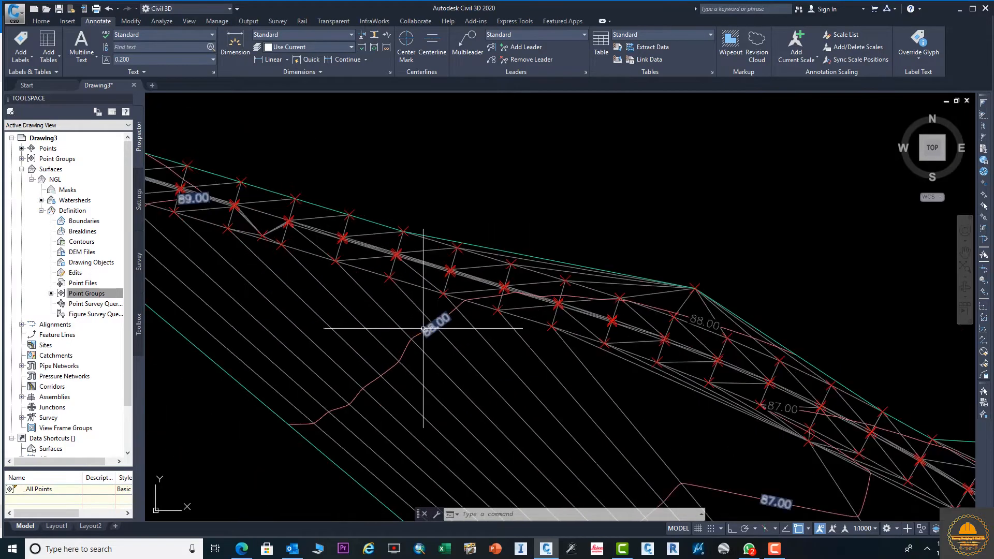
Examine the whole extent of the labelled NGL surface, from the narrow northwestern corridor to the wide southeastern part
{"action": "scroll", "coordinate": [418, 326], "scroll_direction": "down", "scroll_amount": 4}
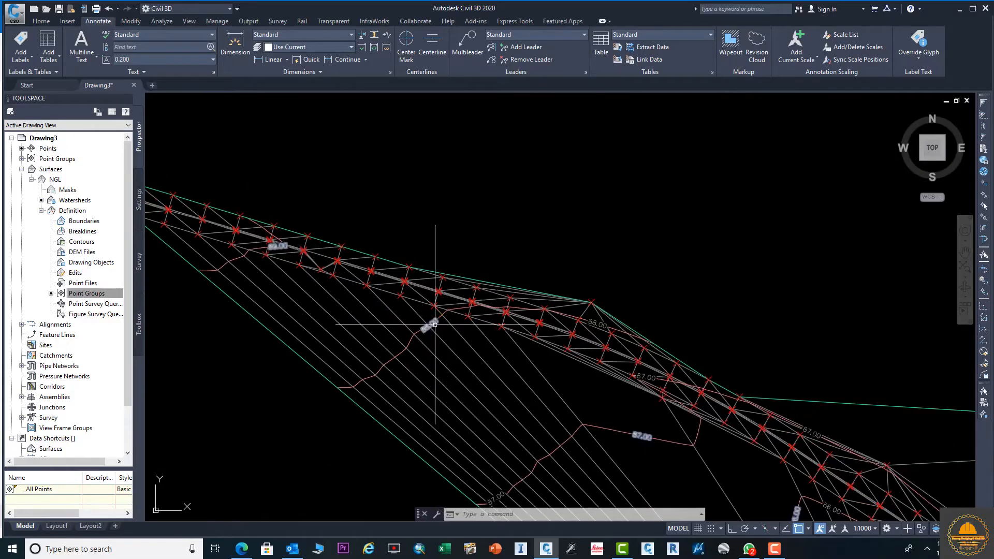
{"action": "middle_click_drag", "start_coordinate": [444, 322], "coordinate": [414, 243]}
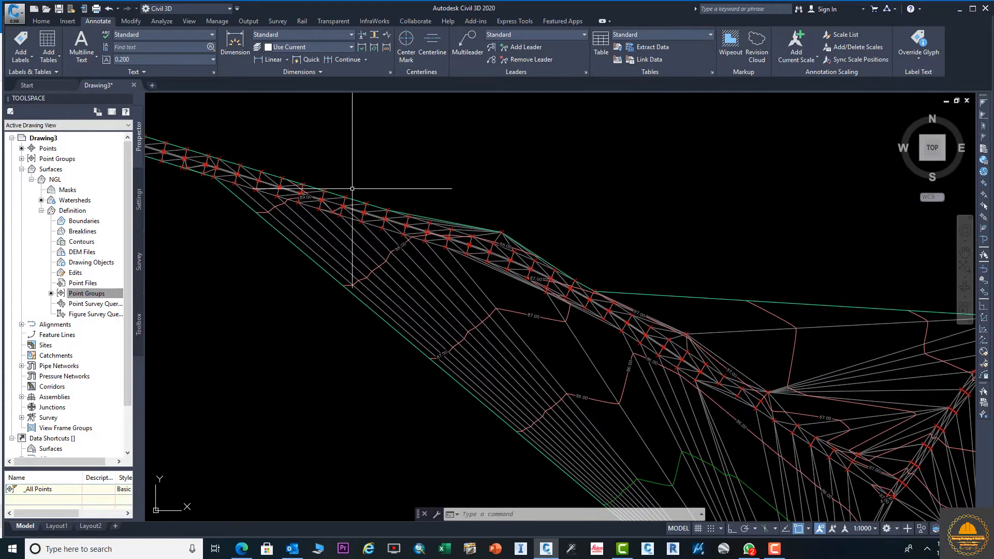
{"action": "scroll", "coordinate": [361, 172], "scroll_direction": "down", "scroll_amount": 3}
{"action": "mouse_move", "coordinate": [360, 191]}
{"action": "middle_mouse_down"}
{"action": "mouse_move", "coordinate": [411, 195]}
{"action": "mouse_move", "coordinate": [445, 234]}
{"action": "middle_mouse_up"}
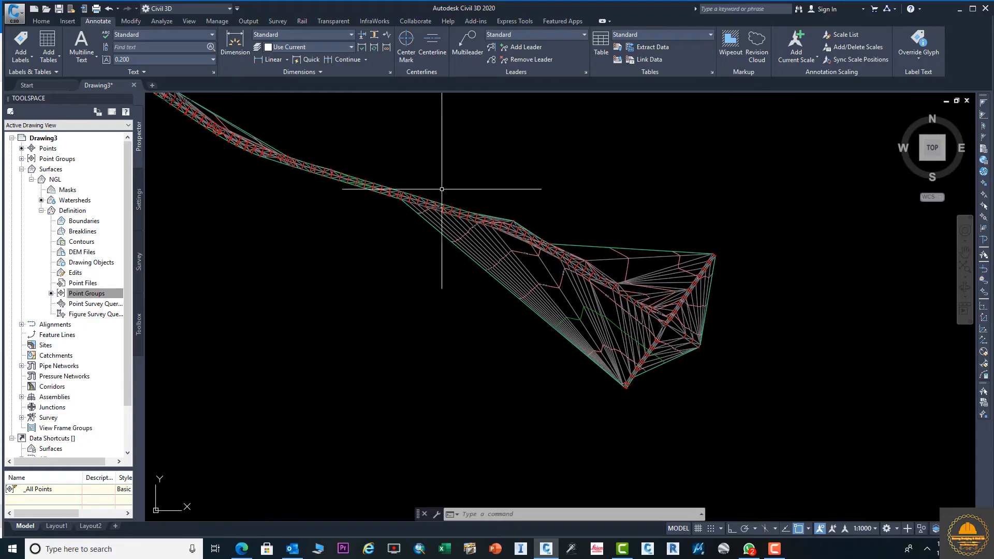
{"action": "middle_click_drag", "start_coordinate": [339, 178], "coordinate": [412, 175]}
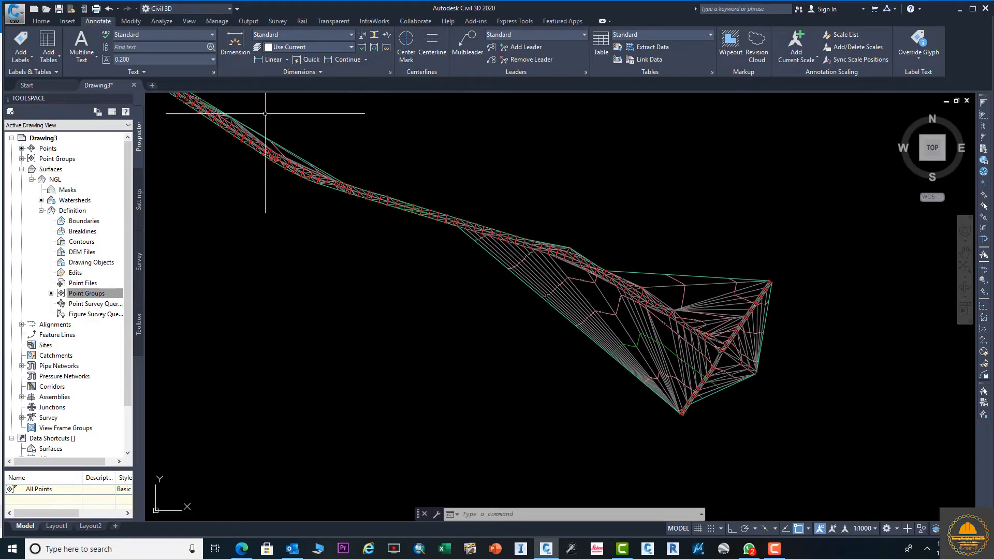
{"action": "scroll", "coordinate": [477, 250], "scroll_direction": "down", "scroll_amount": 2}
{"action": "middle_click_drag", "start_coordinate": [477, 250], "coordinate": [544, 260]}
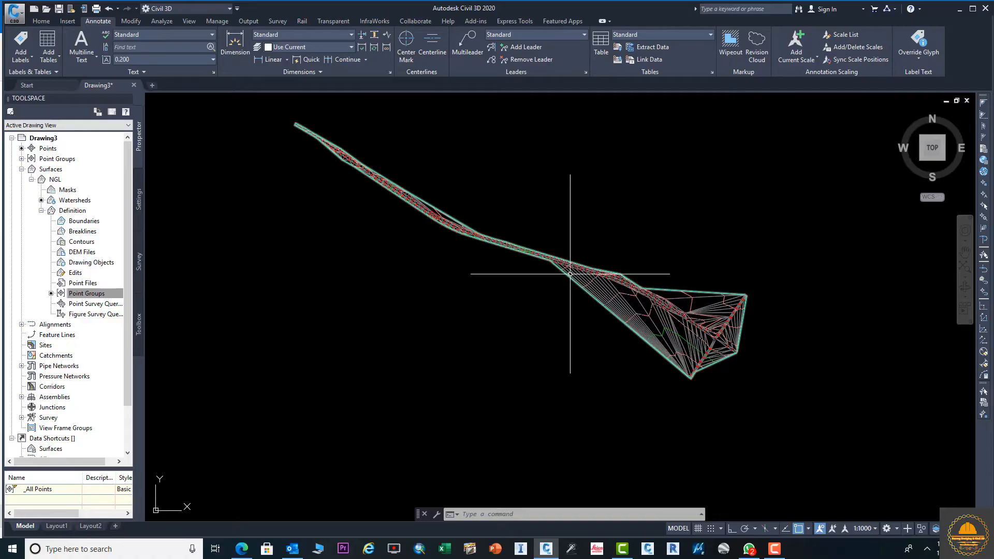
{"action": "scroll", "coordinate": [684, 291], "scroll_direction": "up", "scroll_amount": 4}
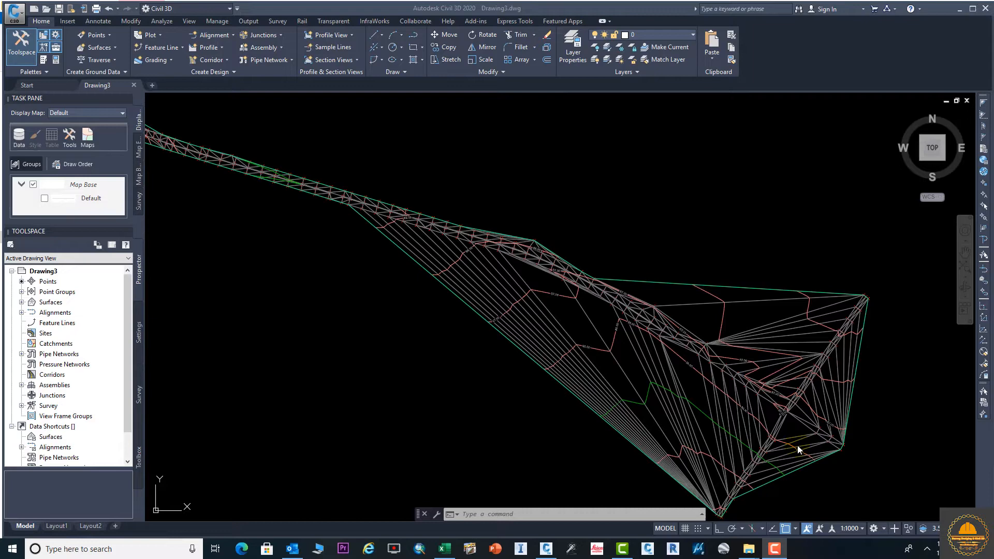
Inspect the survey points and 87.00 to 89.00 contours along the narrow corridor that the road follows
{"action": "scroll", "coordinate": [797, 447], "scroll_direction": "down", "scroll_amount": 2}
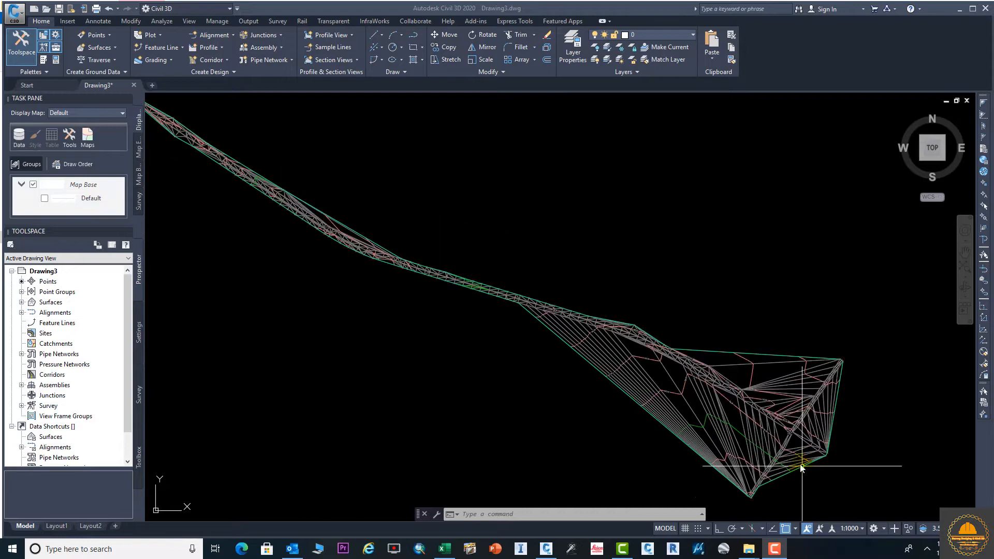
{"action": "left_click", "coordinate": [829, 446]}
{"action": "middle_click_drag", "start_coordinate": [763, 367], "coordinate": [763, 317]}
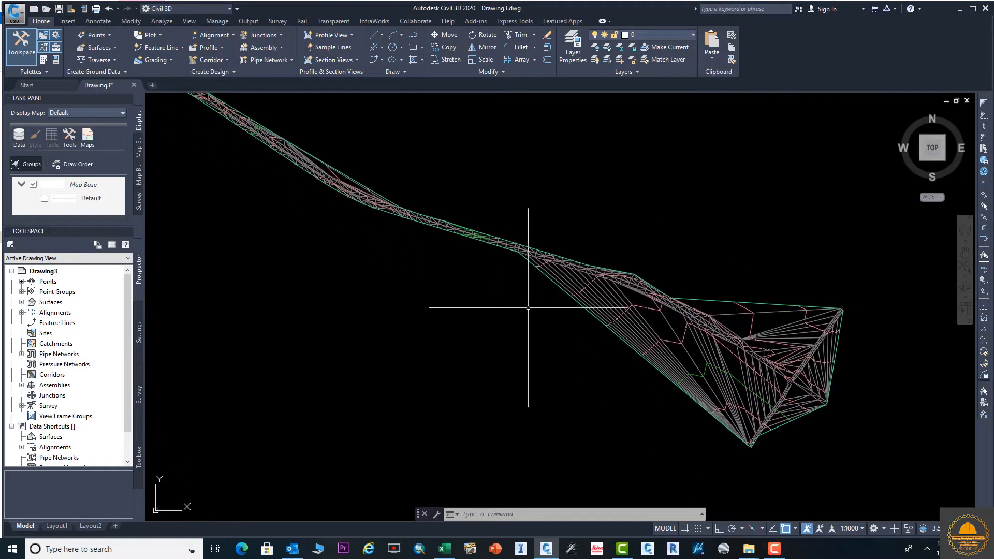
{"action": "middle_click_drag", "start_coordinate": [565, 333], "coordinate": [573, 338]}
{"action": "scroll", "coordinate": [655, 343], "scroll_direction": "down", "scroll_amount": 2}
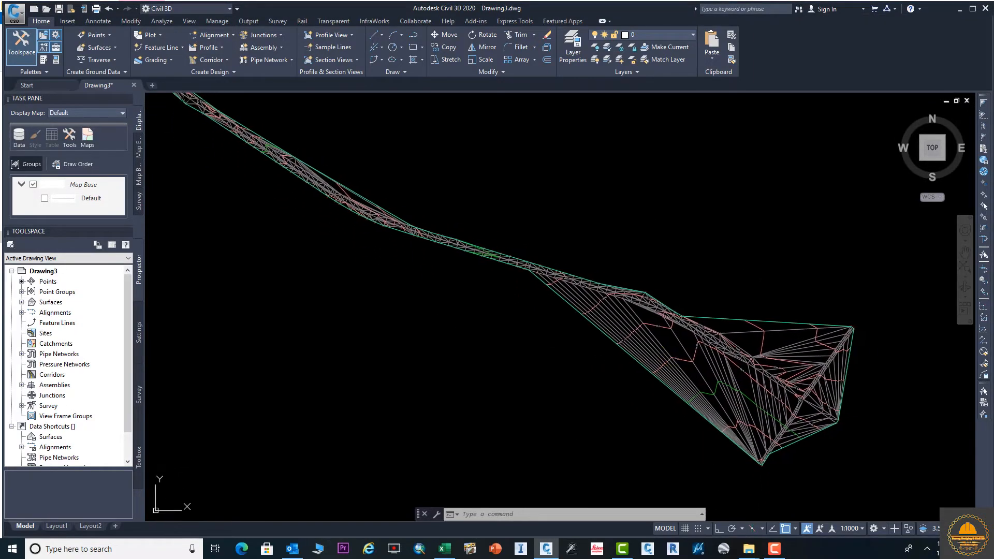
{"action": "scroll", "coordinate": [580, 328], "scroll_direction": "up", "scroll_amount": 2}
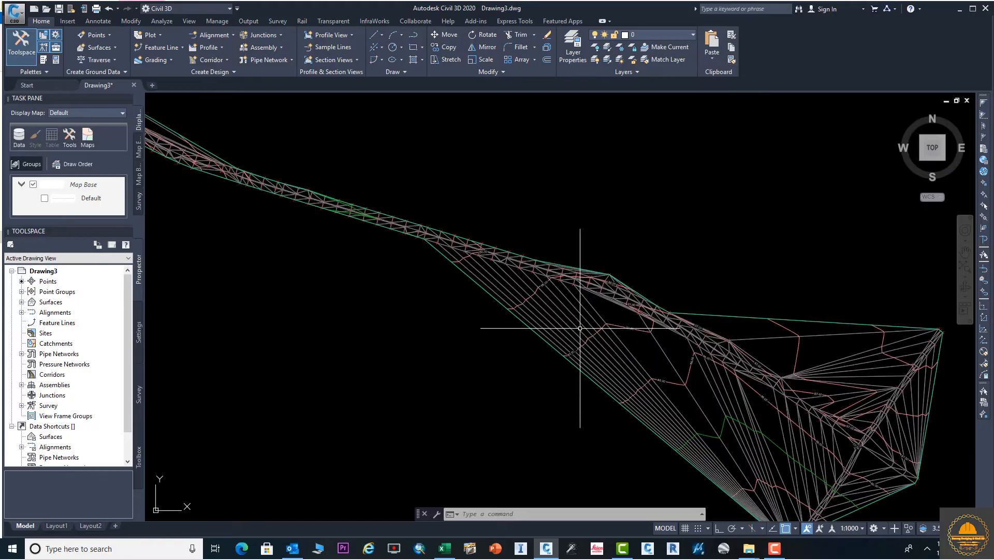
{"action": "scroll", "coordinate": [672, 355], "scroll_direction": "up", "scroll_amount": 4}
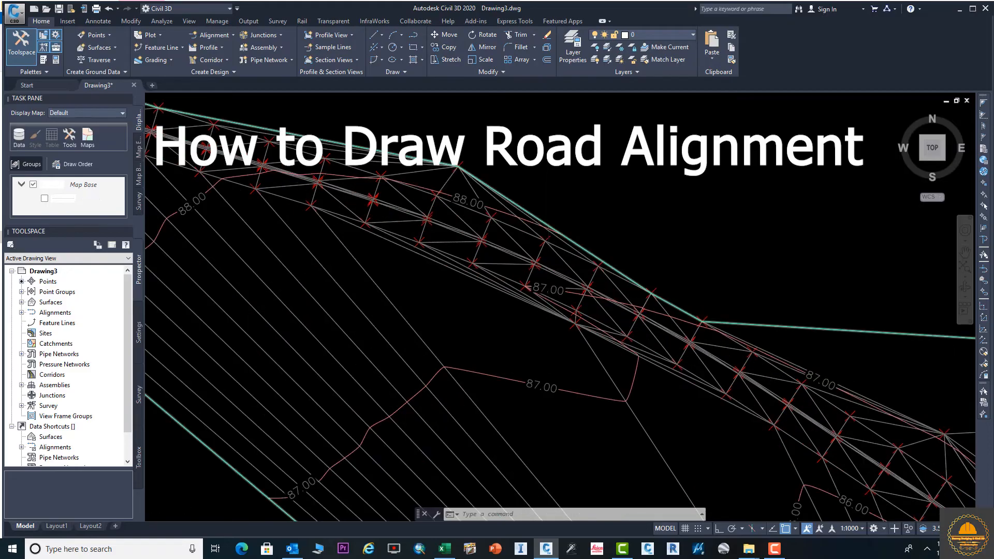
{"action": "scroll", "coordinate": [548, 269], "scroll_direction": "up", "scroll_amount": 2}
{"action": "scroll", "coordinate": [547, 269], "scroll_direction": "down", "scroll_amount": 2}
{"action": "mouse_move", "coordinate": [474, 235]}
{"action": "middle_mouse_down"}
{"action": "mouse_move", "coordinate": [730, 307]}
{"action": "mouse_move", "coordinate": [712, 272]}
{"action": "middle_mouse_up"}
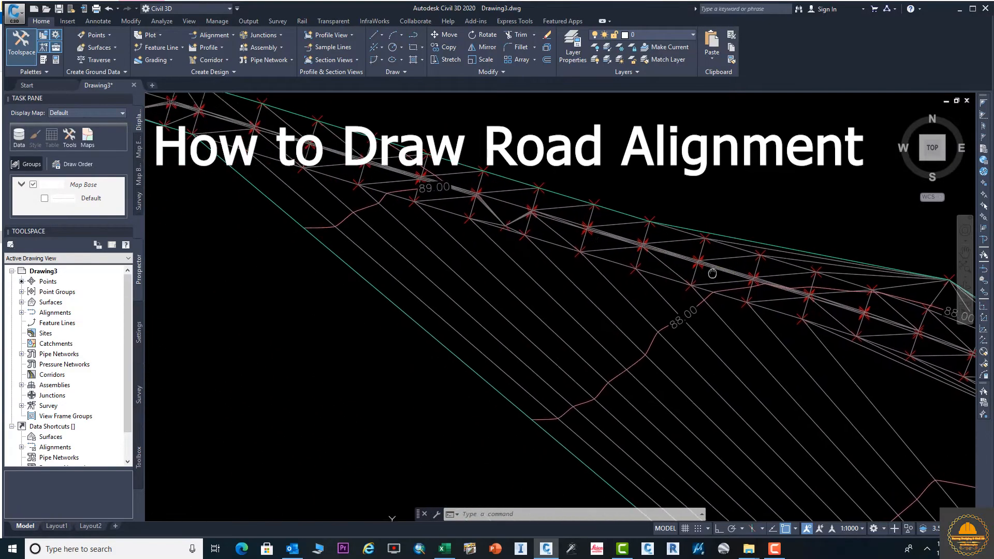
{"action": "scroll", "coordinate": [451, 207], "scroll_direction": "down", "scroll_amount": 3}
{"action": "scroll", "coordinate": [453, 263], "scroll_direction": "down", "scroll_amount": 2}
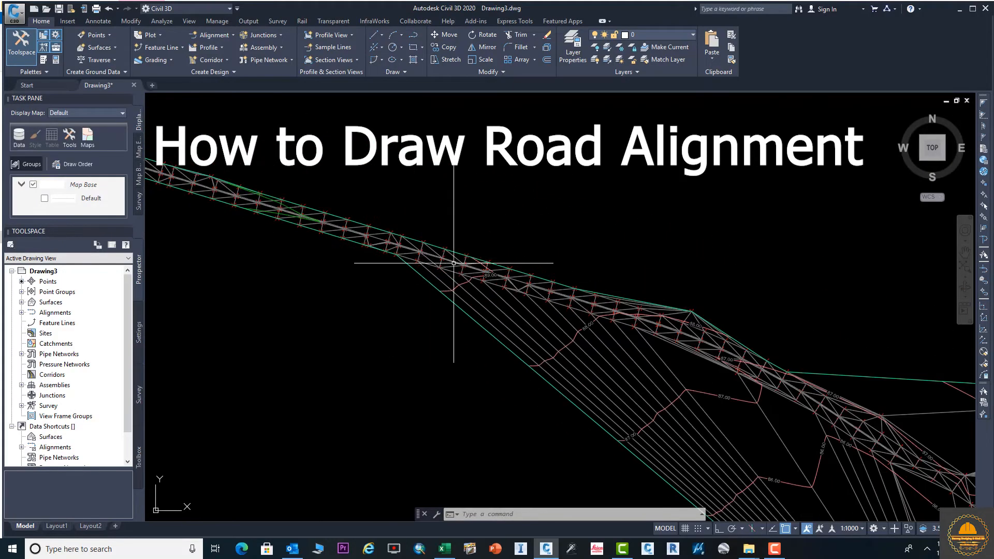
{"action": "scroll", "coordinate": [453, 263], "scroll_direction": "down", "scroll_amount": 4}
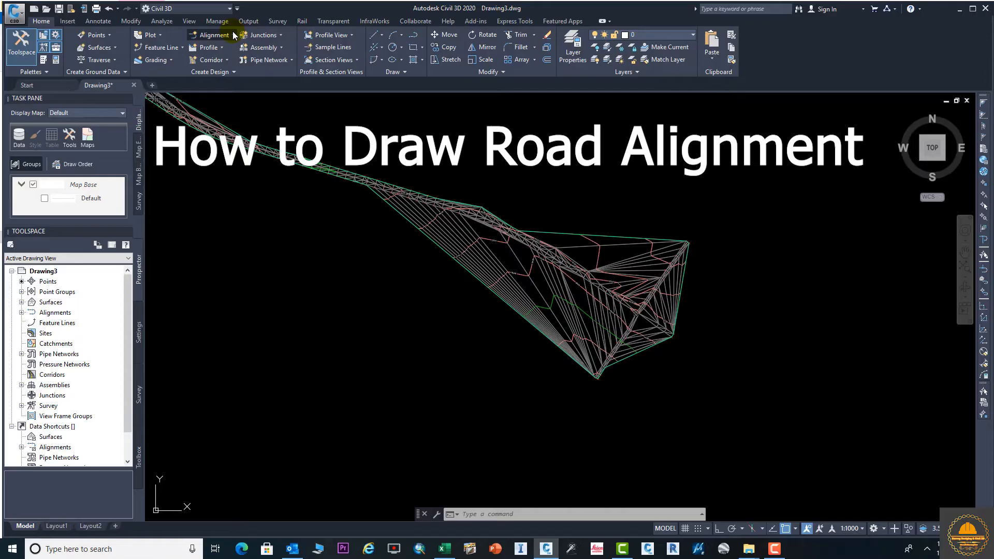
Start creating a centerline alignment by layout and name it "Alignment - ABC"
{"action": "left_click", "coordinate": [233, 35]}
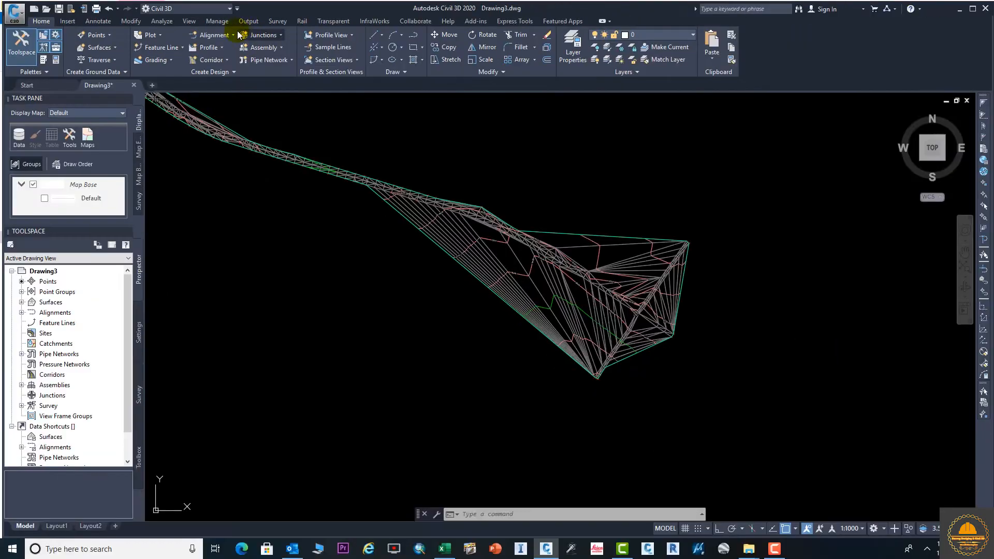
{"action": "left_click", "coordinate": [234, 34]}
{"action": "left_click", "coordinate": [233, 47]}
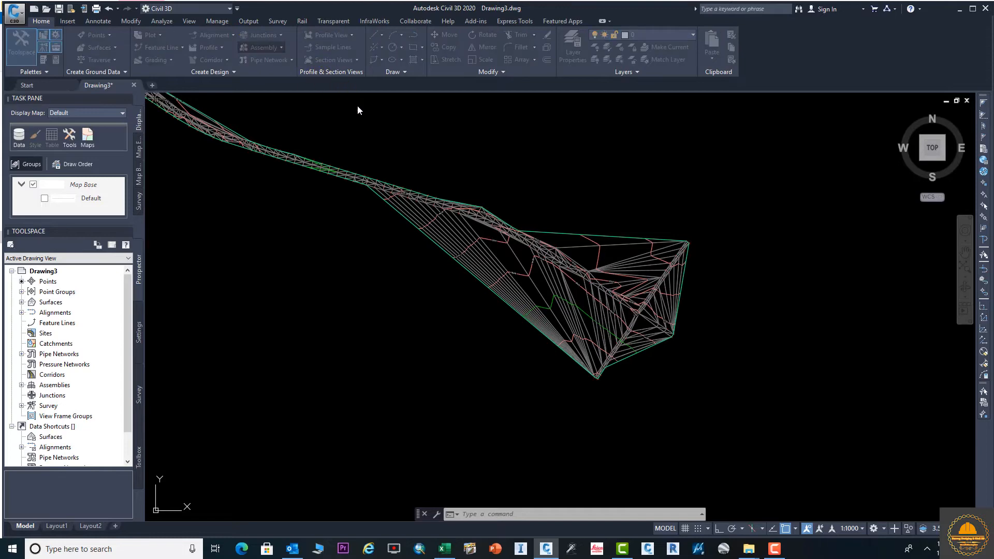
{"action": "left_click", "coordinate": [501, 140]}
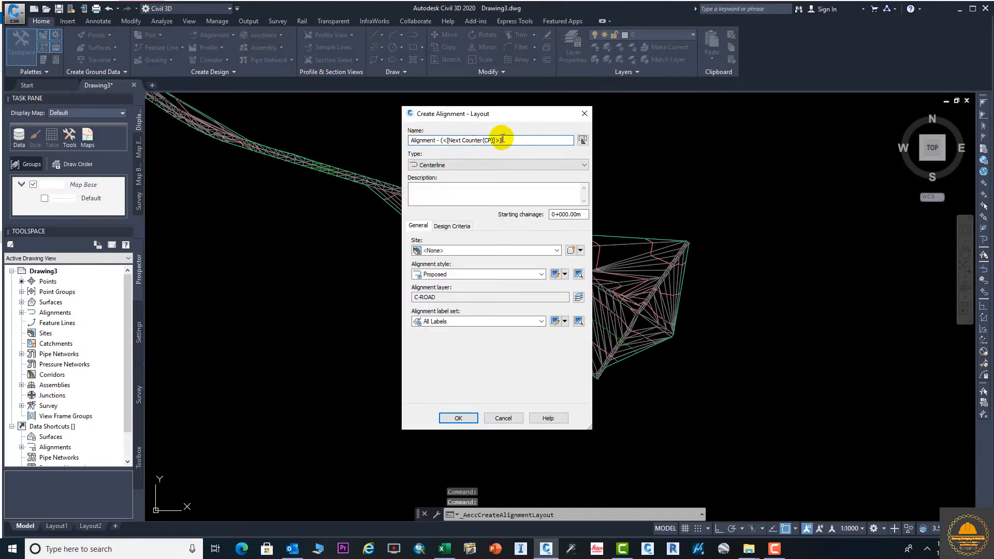
{"action": "left_click_drag", "start_coordinate": [502, 140], "coordinate": [453, 140]}
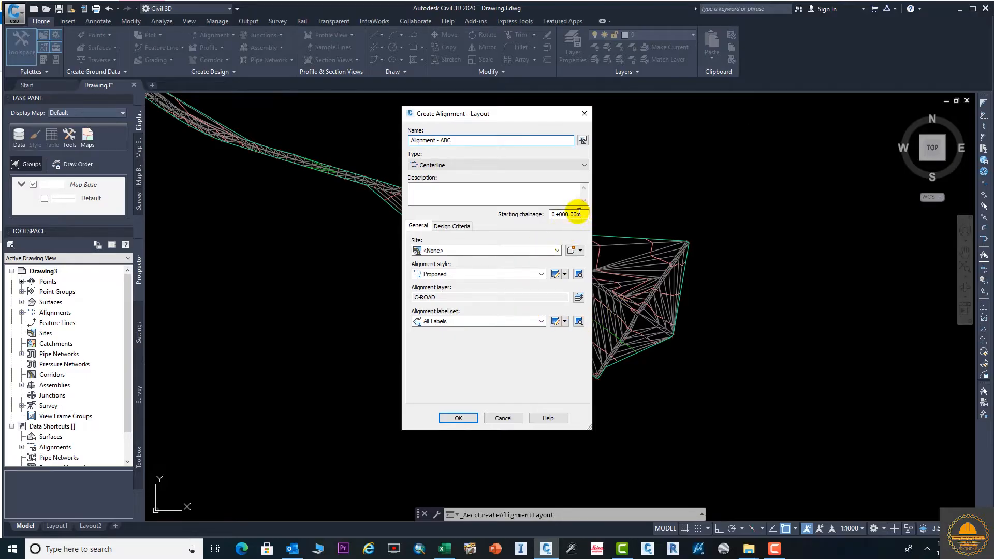
Keep the starting chainage at 0+000.00m and the site at <None>, use the All Labels label set, and create the alignment
{"action": "left_click_drag", "start_coordinate": [584, 212], "coordinate": [548, 216]}
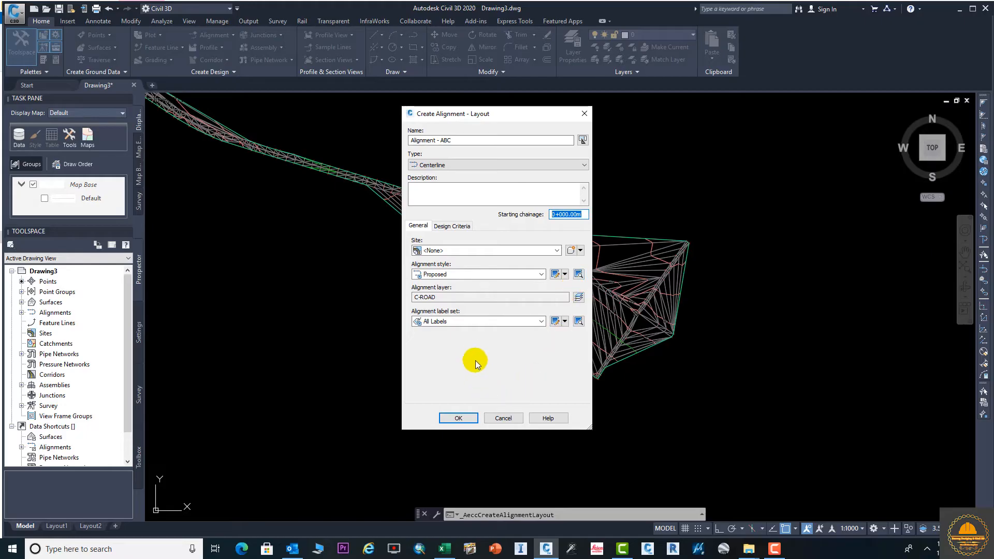
{"action": "left_click", "coordinate": [550, 251]}
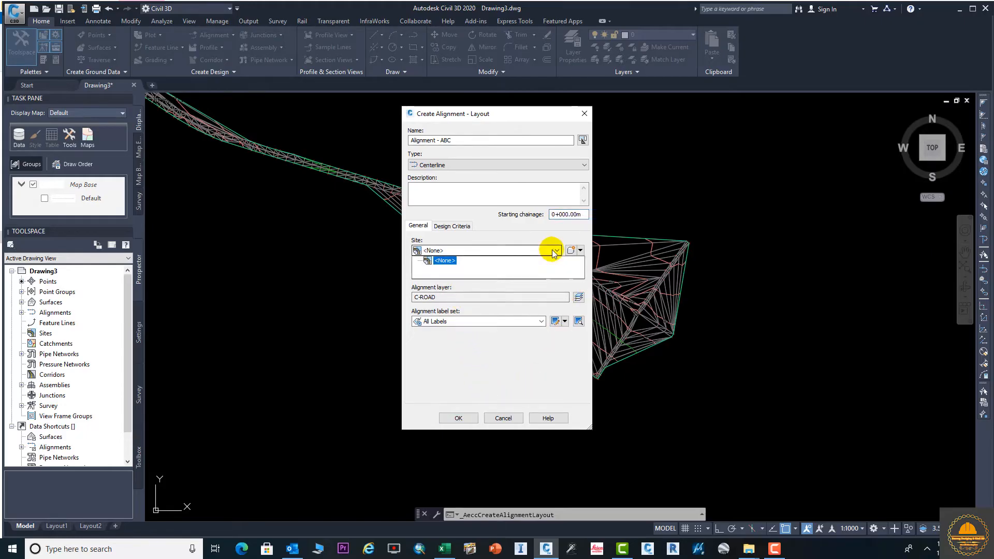
{"action": "left_click", "coordinate": [550, 250]}
{"action": "left_click", "coordinate": [539, 322]}
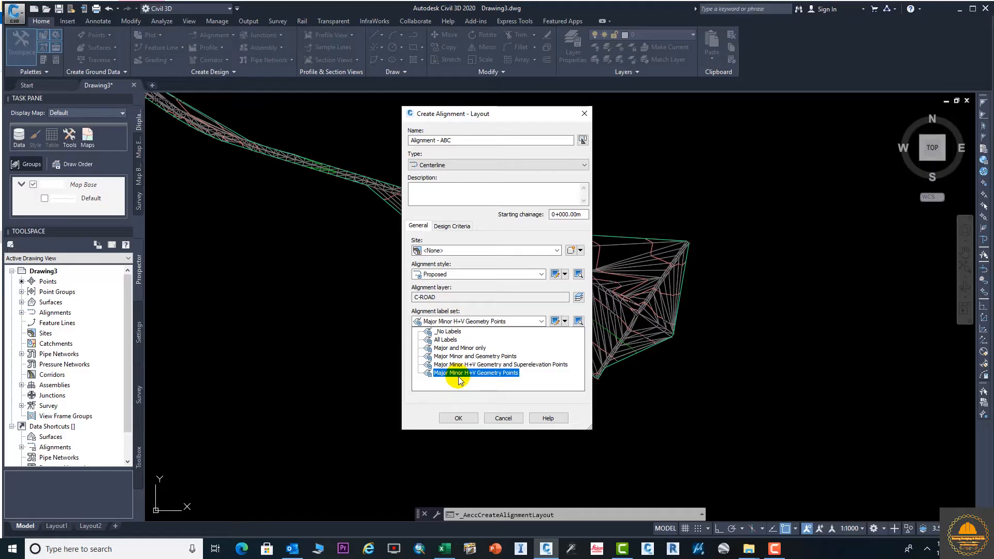
{"action": "left_click", "coordinate": [454, 340]}
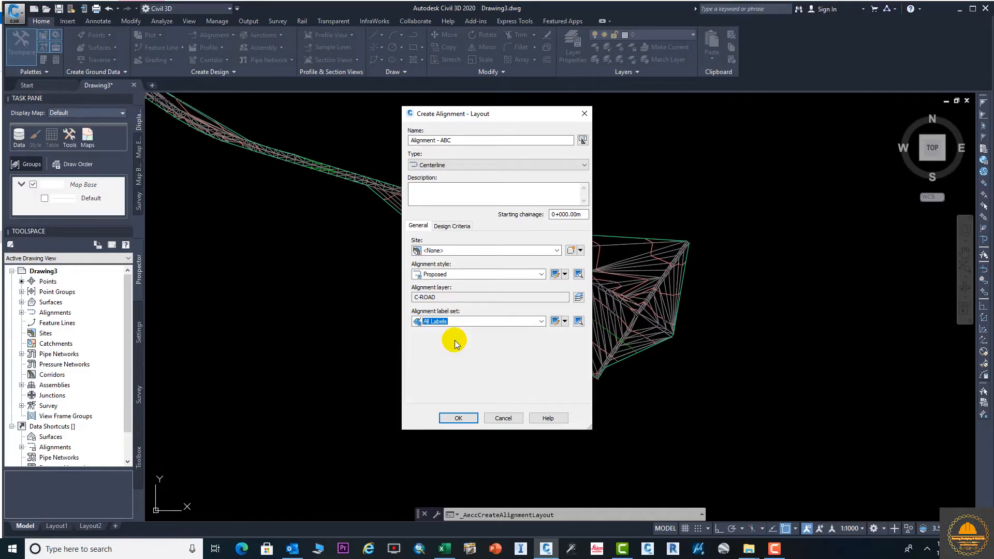
{"action": "left_click", "coordinate": [467, 420]}
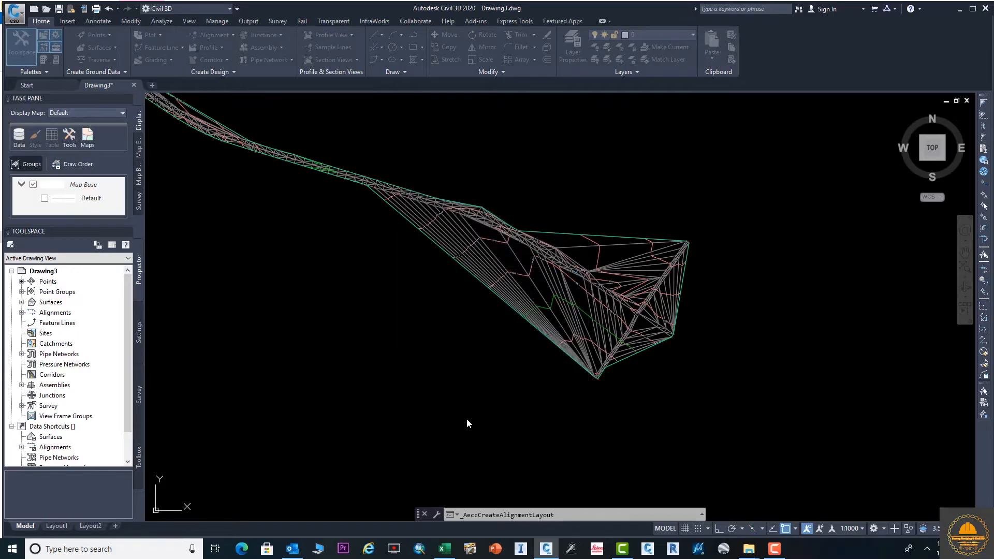
Edit the NGL surface style to hide the Triangles component in plan view, and apply and accept it
{"action": "scroll", "coordinate": [619, 318], "scroll_direction": "up", "scroll_amount": 8}
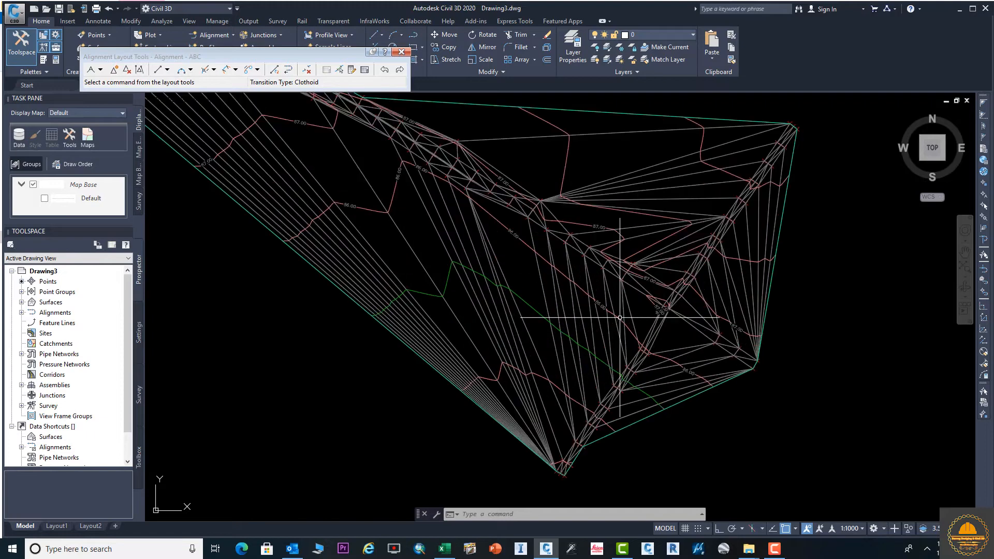
{"action": "scroll", "coordinate": [635, 298], "scroll_direction": "down", "scroll_amount": 3}
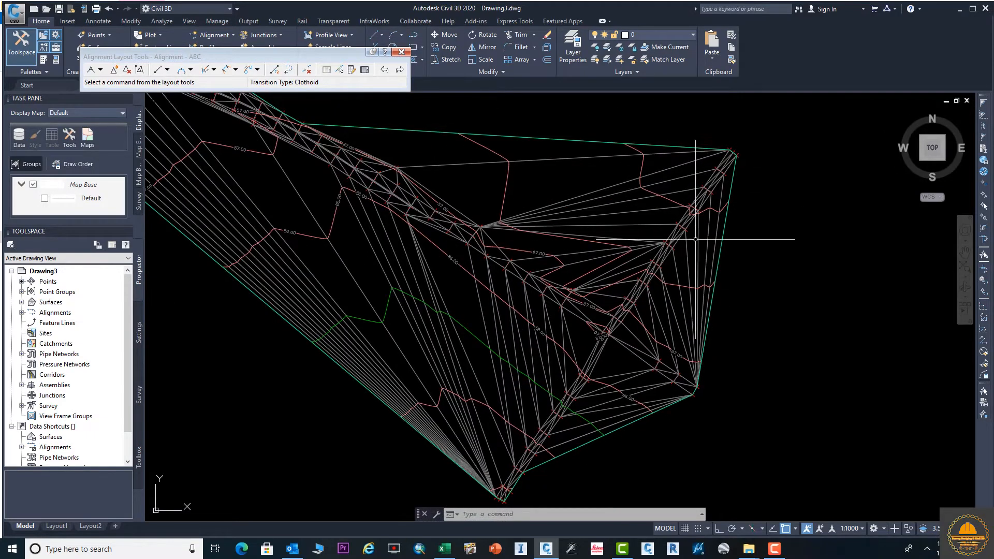
{"action": "left_click", "coordinate": [699, 269]}
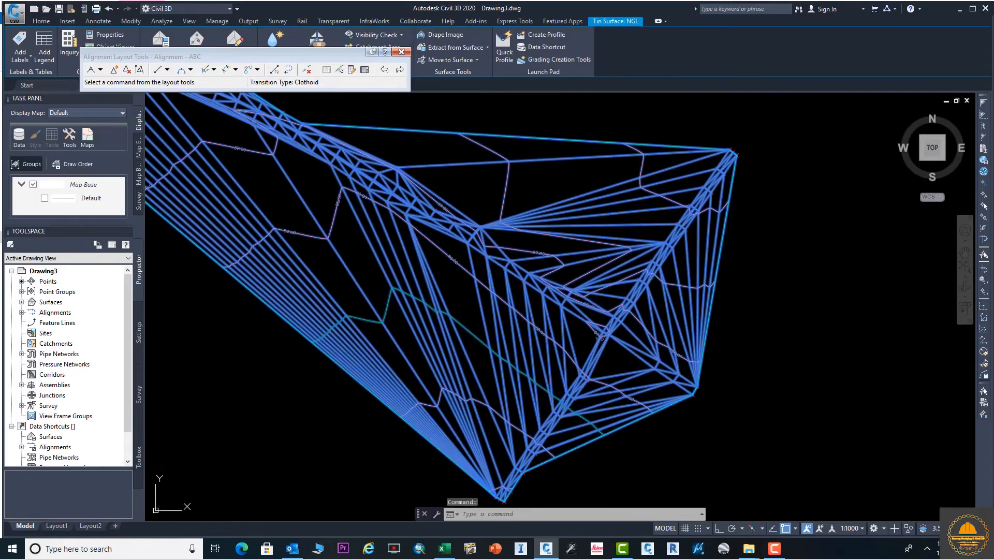
{"action": "key", "text": "Escape"}
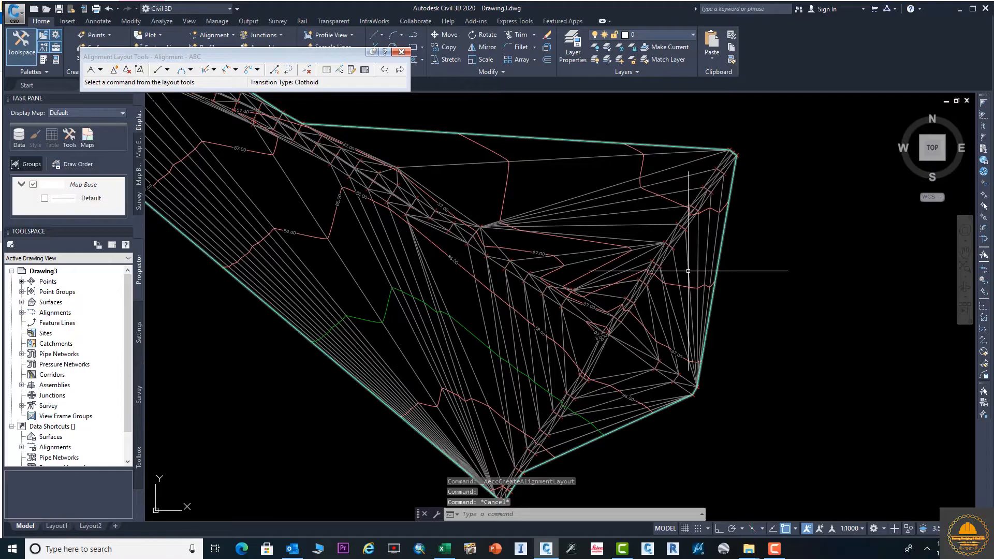
{"action": "left_click", "coordinate": [688, 270]}
{"action": "right_click", "coordinate": [688, 272]}
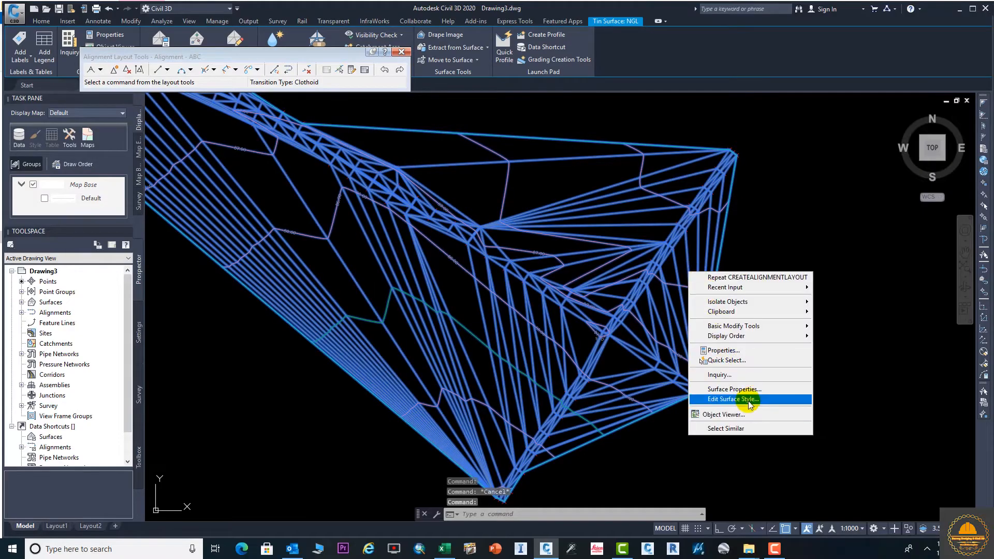
{"action": "left_click", "coordinate": [748, 399]}
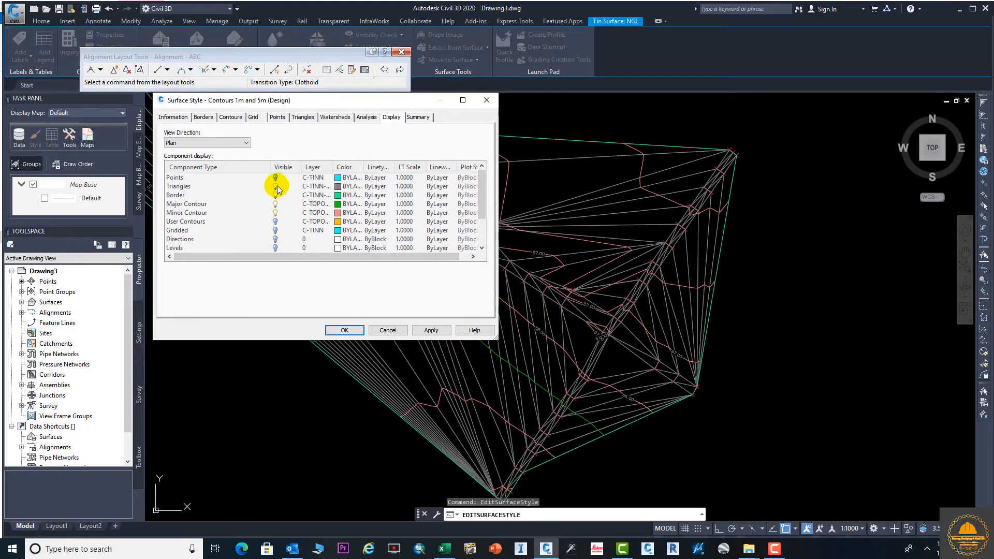
{"action": "left_click", "coordinate": [431, 331]}
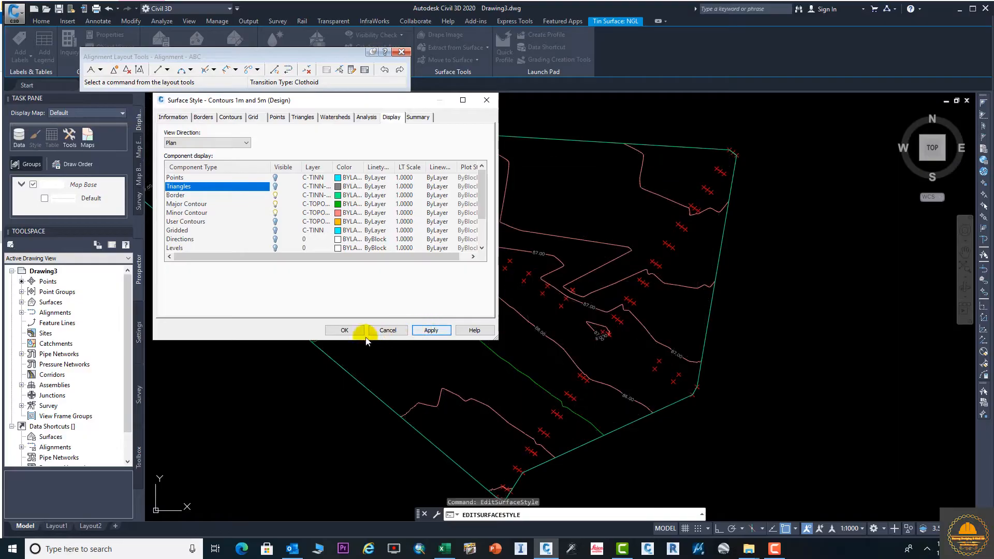
{"action": "left_click", "coordinate": [344, 330]}
Examine the survey points marking the road route across the southeastern part and corridor of the NGL surface
{"action": "scroll", "coordinate": [706, 210], "scroll_direction": "down", "scroll_amount": 3}
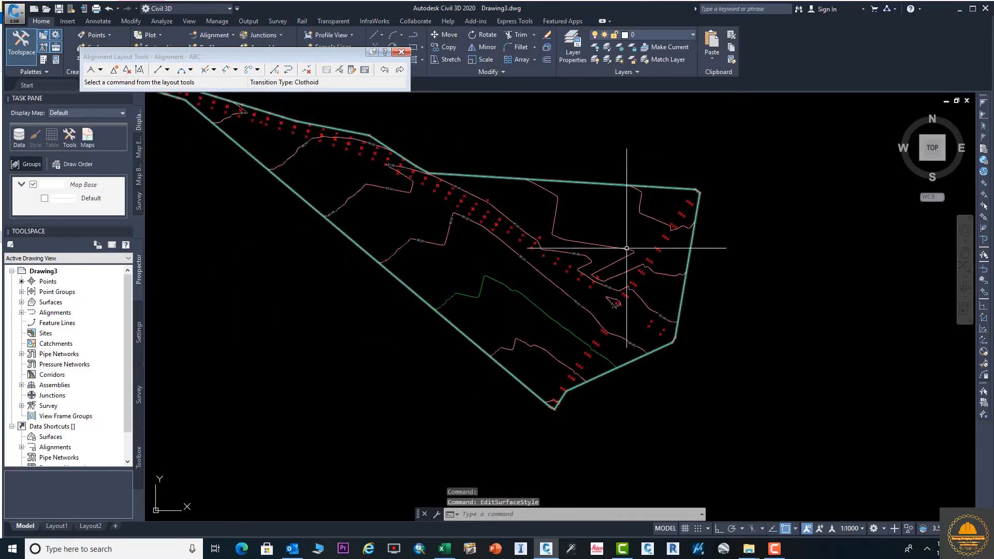
{"action": "scroll", "coordinate": [631, 288], "scroll_direction": "up", "scroll_amount": 2}
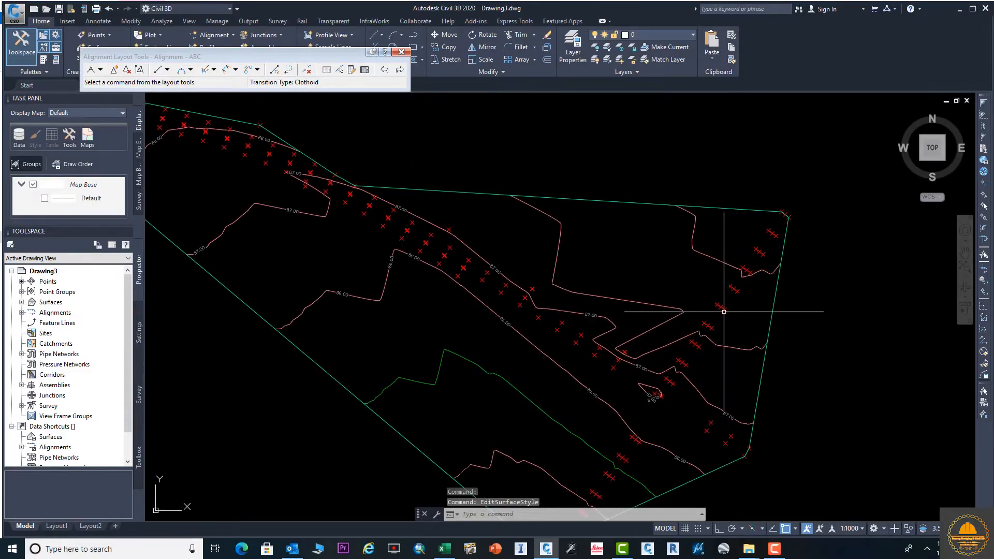
{"action": "scroll", "coordinate": [666, 394], "scroll_direction": "down", "scroll_amount": 2}
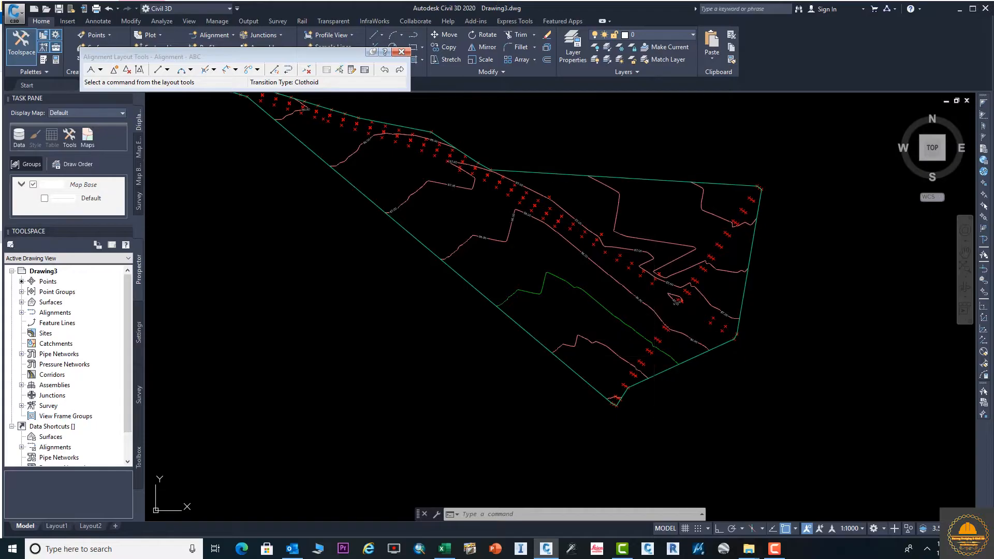
{"action": "left_click", "coordinate": [680, 337]}
{"action": "scroll", "coordinate": [667, 349], "scroll_direction": "up", "scroll_amount": 5}
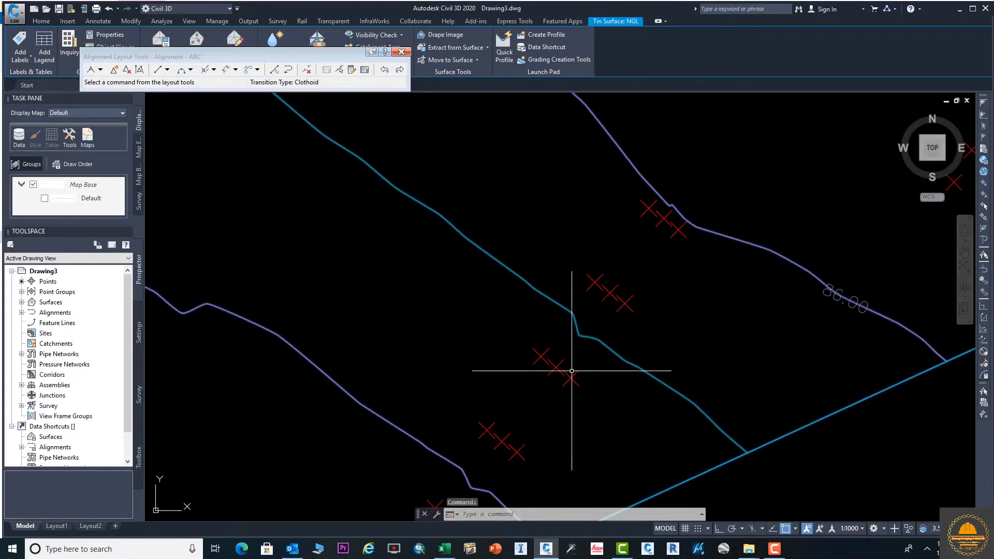
{"action": "scroll", "coordinate": [566, 399], "scroll_direction": "down", "scroll_amount": 5}
{"action": "scroll", "coordinate": [641, 348], "scroll_direction": "up", "scroll_amount": 4}
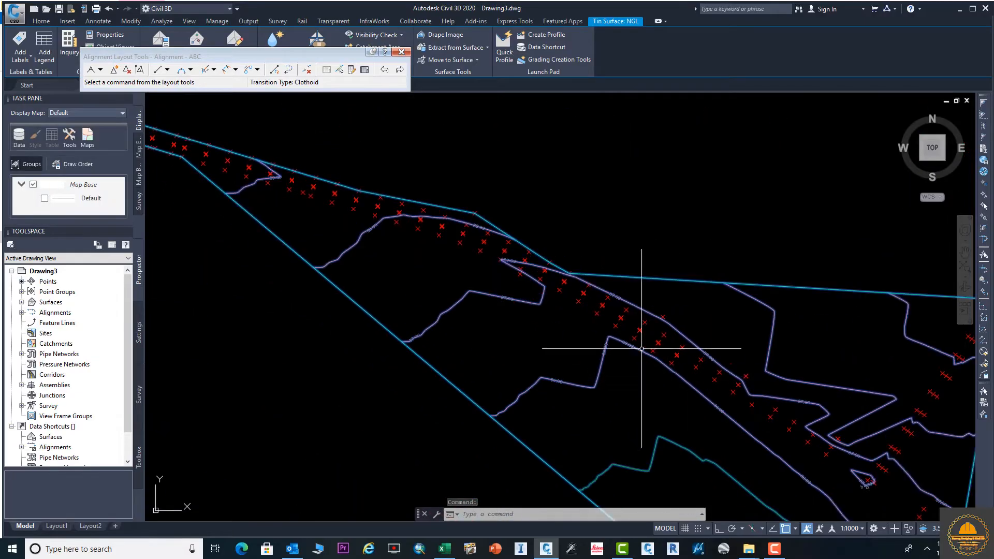
Clear the NGL surface selection and bring the surface's southeastern part and the adjoining corridor into view
{"action": "scroll", "coordinate": [518, 259], "scroll_direction": "down", "scroll_amount": 5}
{"action": "key", "text": "Escape"}
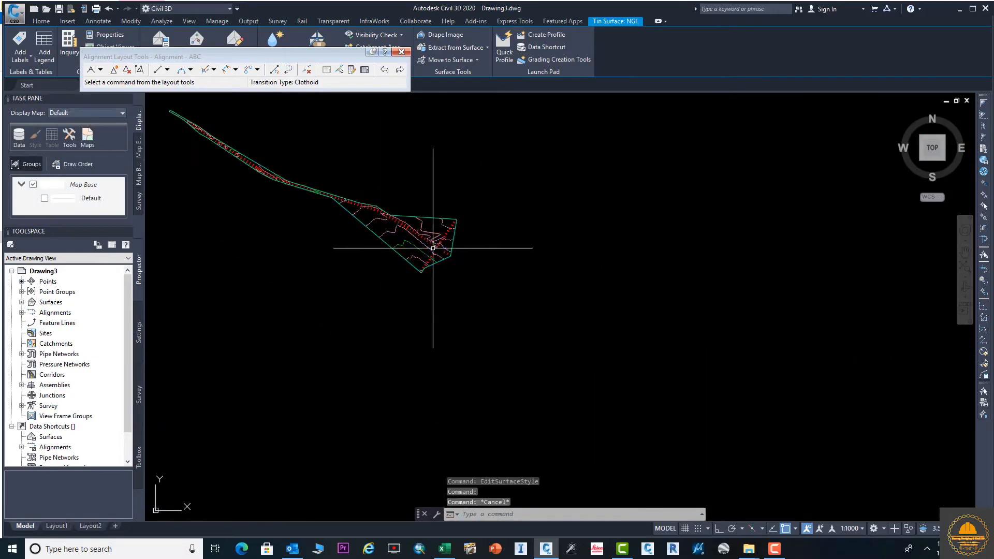
{"action": "scroll", "coordinate": [461, 231], "scroll_direction": "up", "scroll_amount": 3}
{"action": "middle_click_drag", "start_coordinate": [466, 231], "coordinate": [548, 254]}
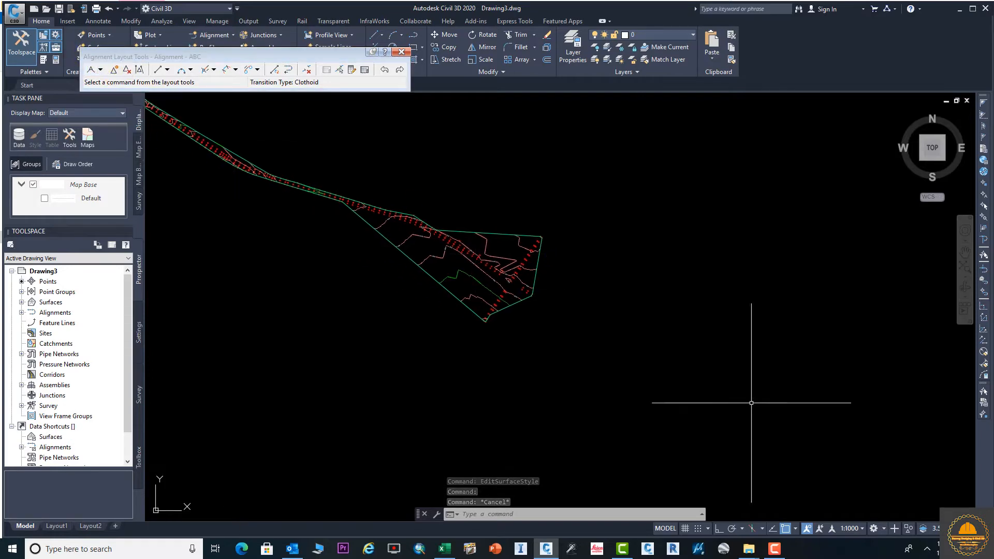
{"action": "mouse_move", "coordinate": [773, 550]}
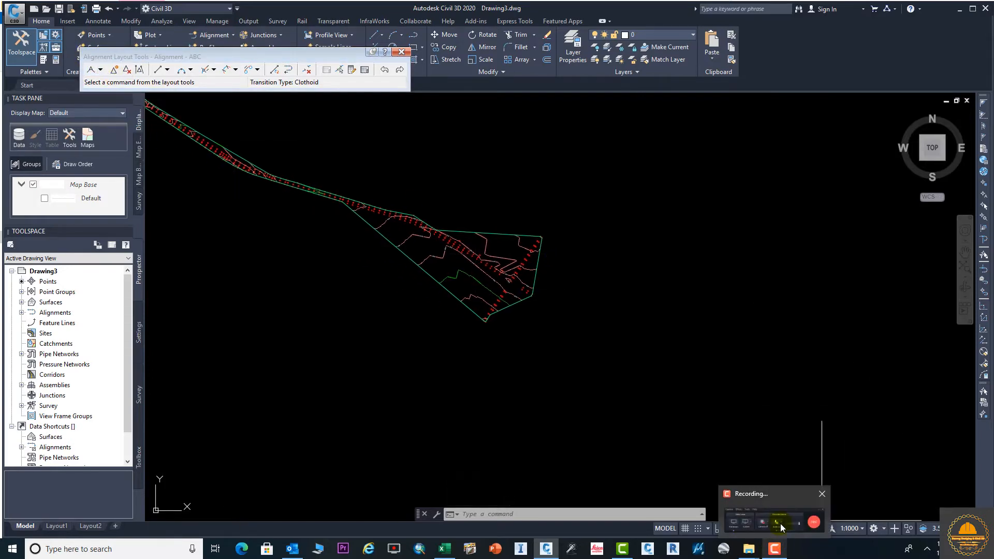
{"action": "mouse_move", "coordinate": [781, 521]}
{"action": "left_click", "coordinate": [790, 502]}
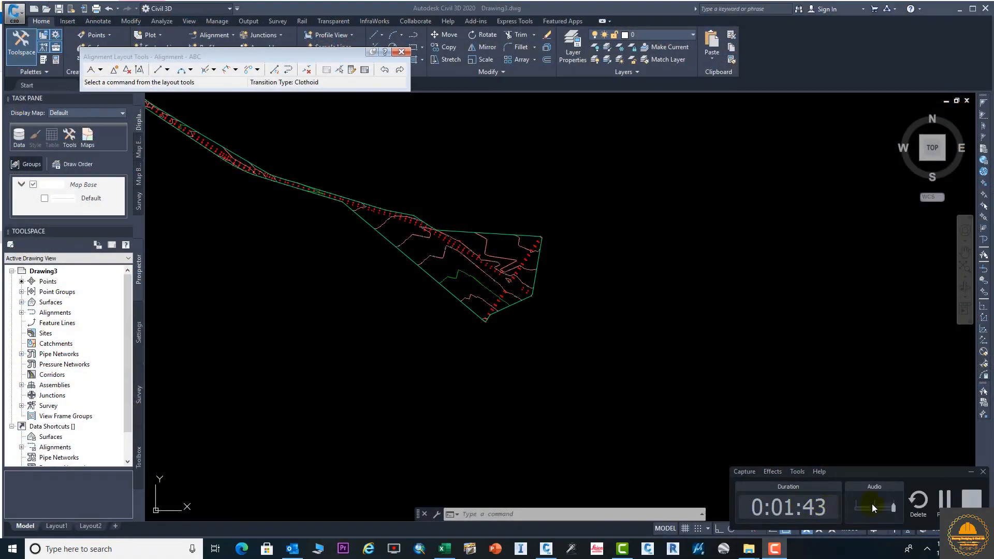
{"action": "left_click", "coordinate": [945, 500]}
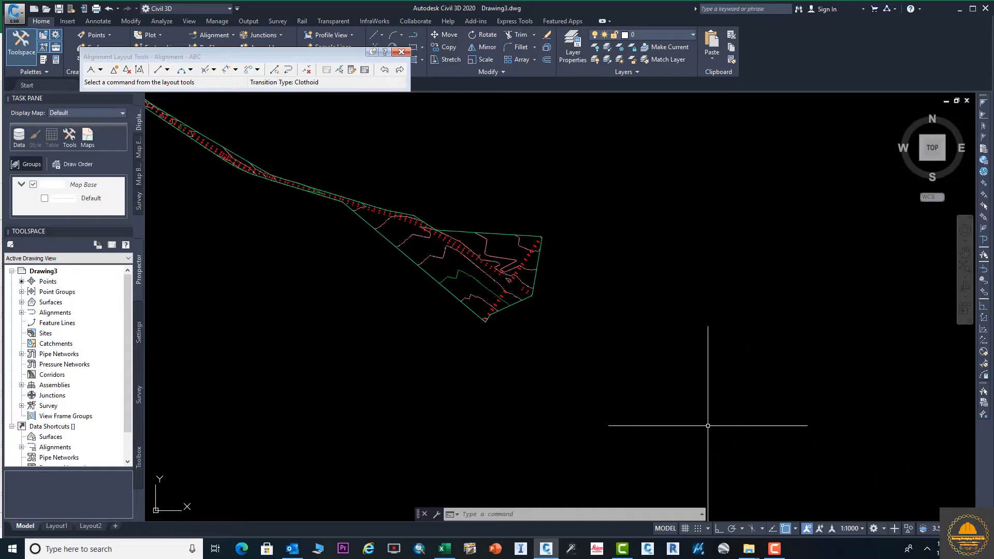
Start drawing Alignment - ABC with the Straight-Straight (No curves) layout option
{"action": "scroll", "coordinate": [744, 456], "scroll_direction": "down", "scroll_amount": 2}
{"action": "scroll", "coordinate": [666, 399], "scroll_direction": "up", "scroll_amount": 4}
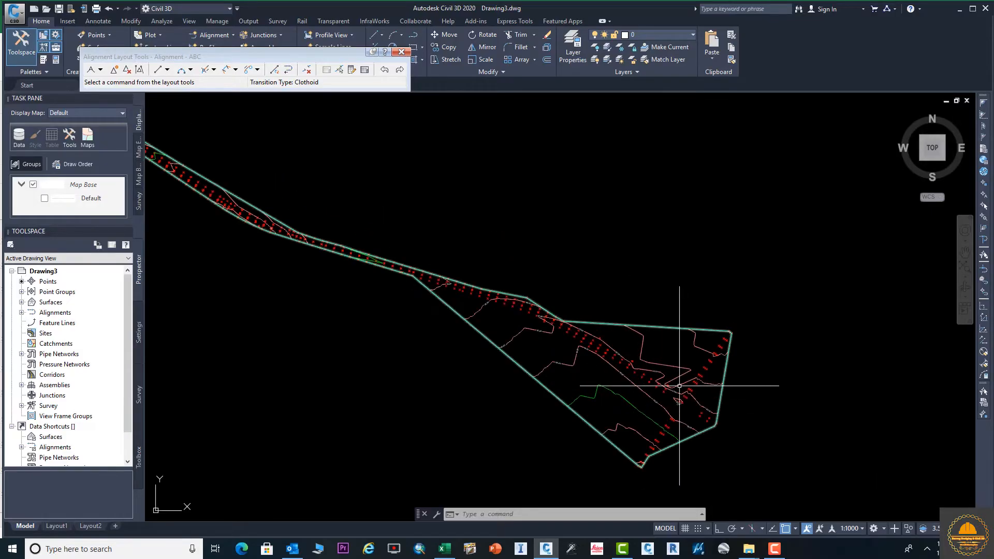
{"action": "middle_click_drag", "start_coordinate": [397, 274], "coordinate": [565, 336]}
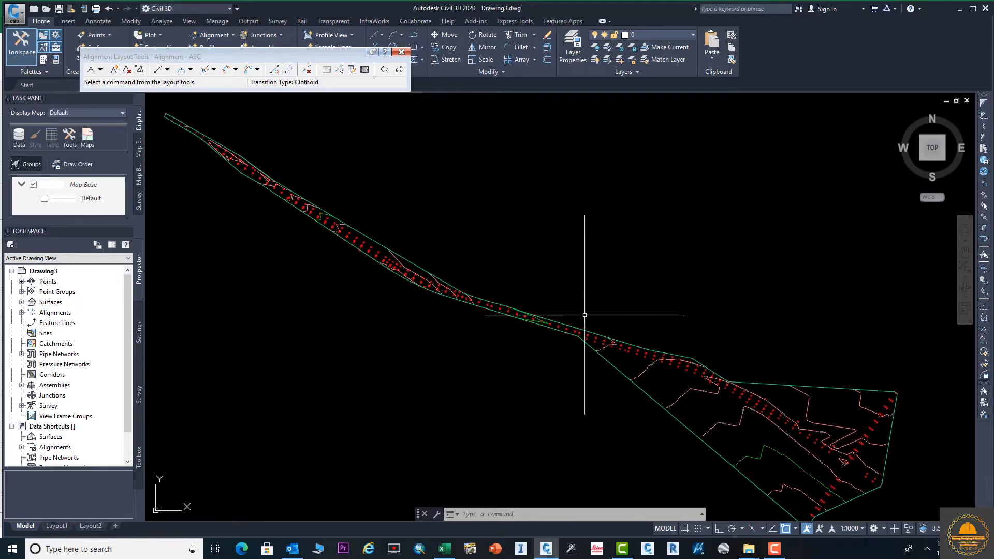
{"action": "middle_click_drag", "start_coordinate": [789, 391], "coordinate": [541, 253]}
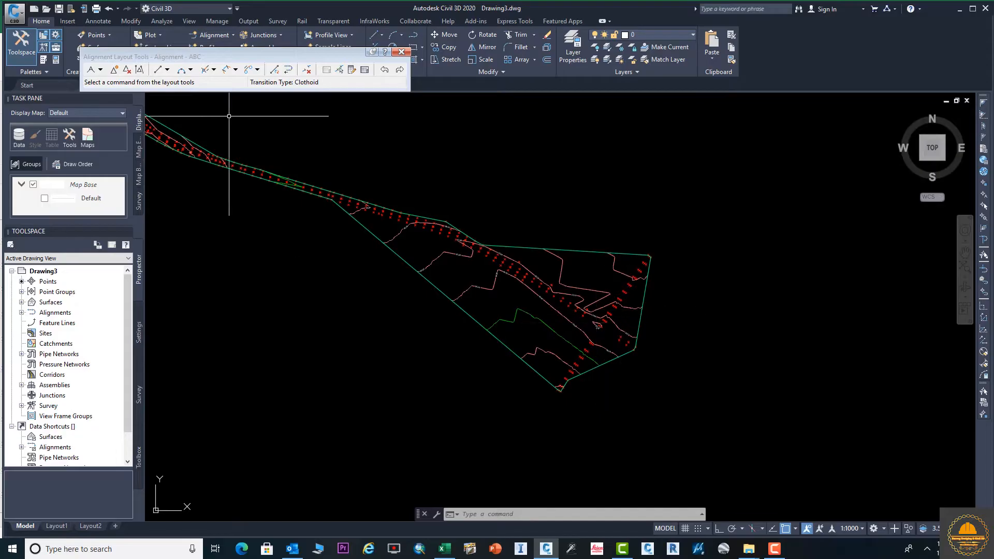
{"action": "left_click", "coordinate": [100, 70]}
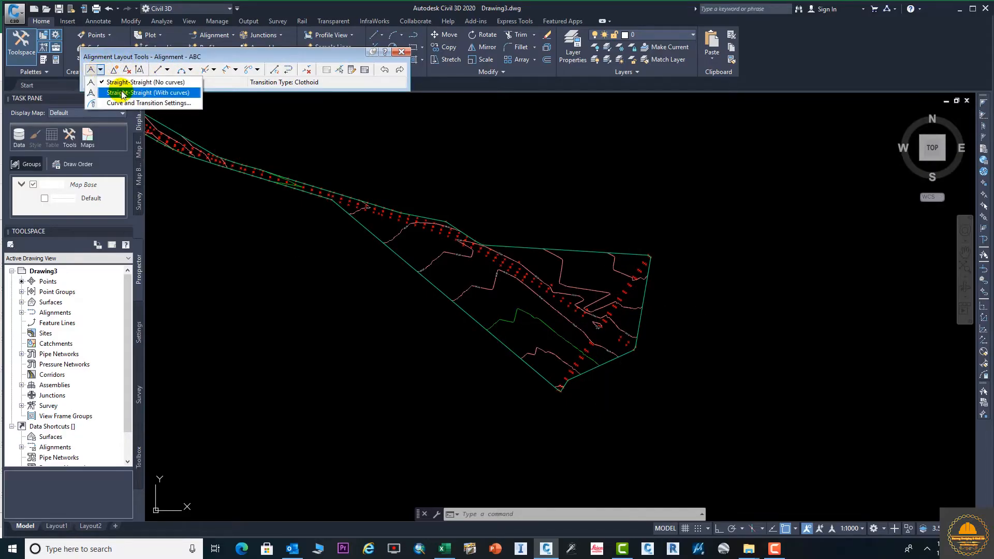
{"action": "left_click", "coordinate": [122, 93]}
{"action": "left_click", "coordinate": [99, 70]}
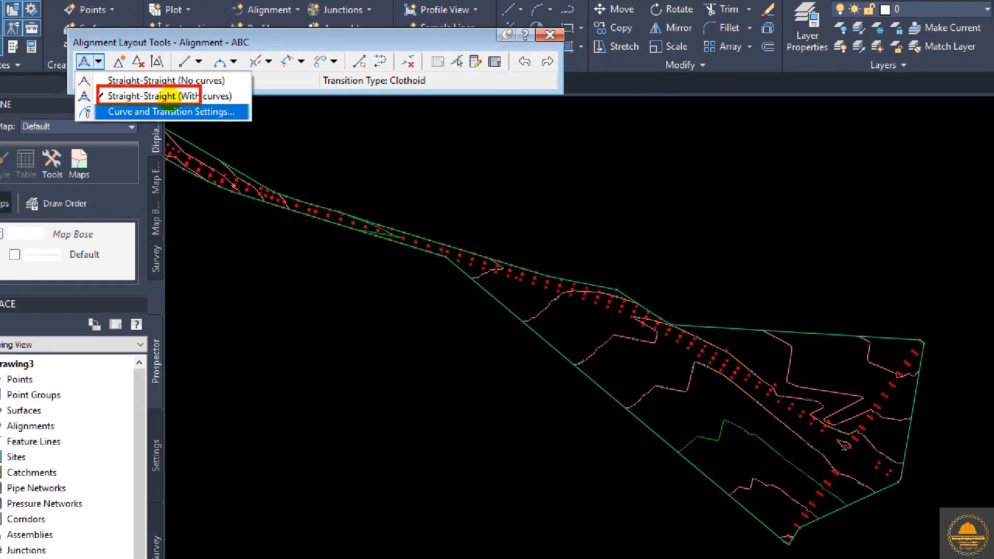
{"action": "left_click", "coordinate": [136, 80]}
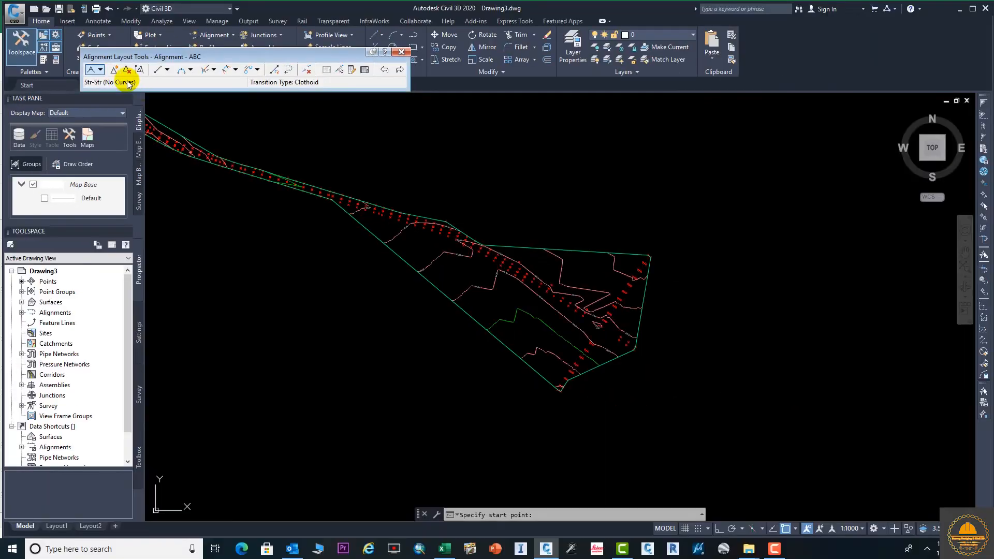
{"action": "left_click", "coordinate": [99, 62]}
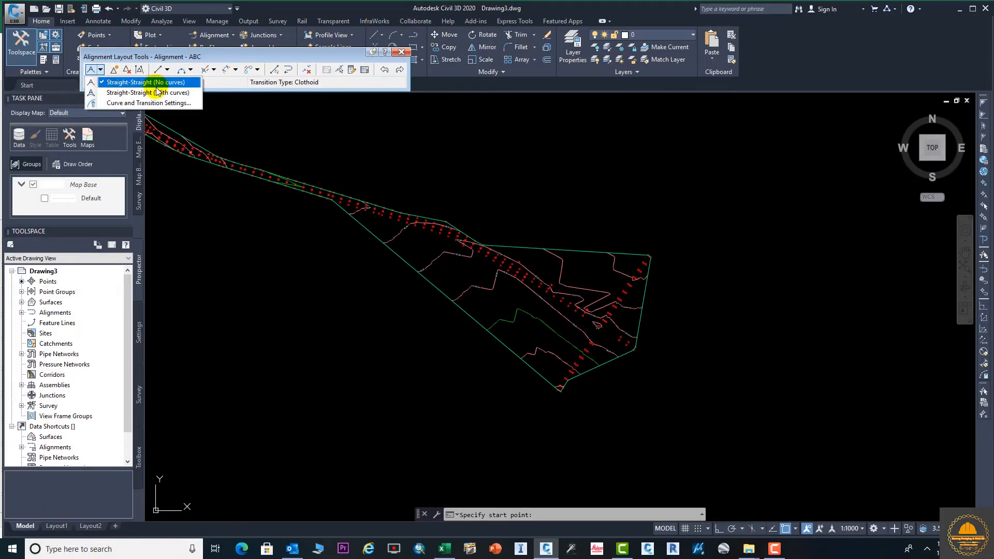
{"action": "left_click", "coordinate": [156, 85]}
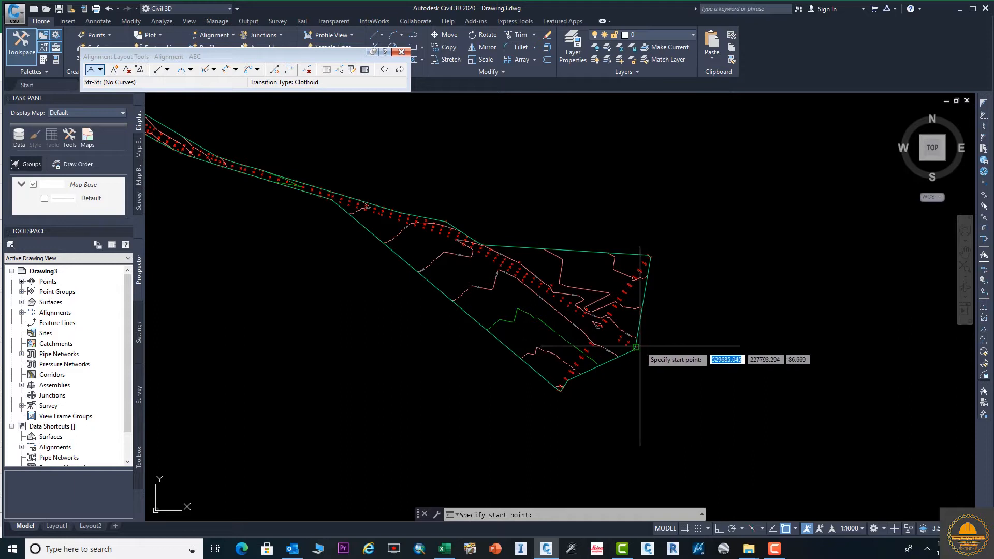
Start the alignment at the surface's southeastern corner and place intersection points northwest along the surveyed route through the wide area
{"action": "scroll", "coordinate": [640, 346], "scroll_direction": "up", "scroll_amount": 4}
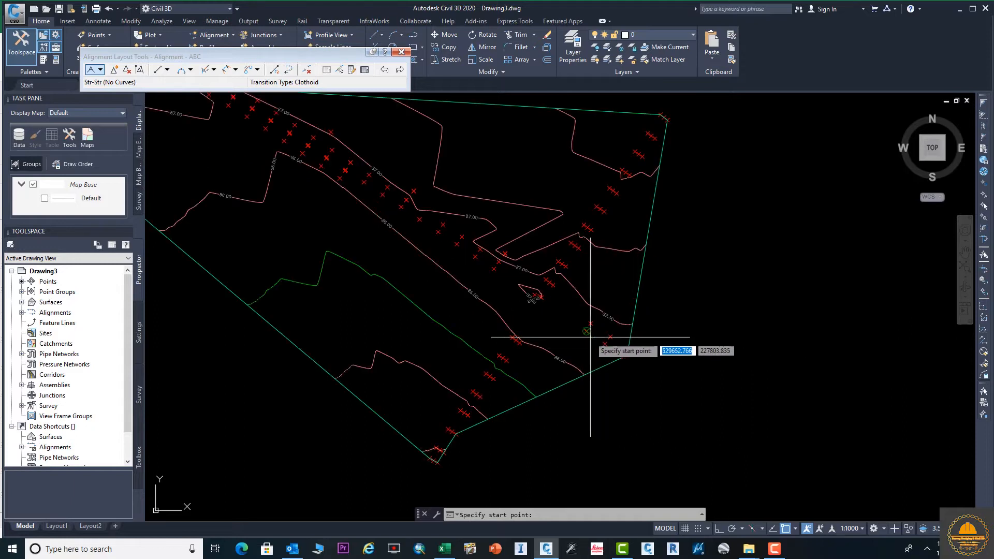
{"action": "left_click", "coordinate": [623, 357]}
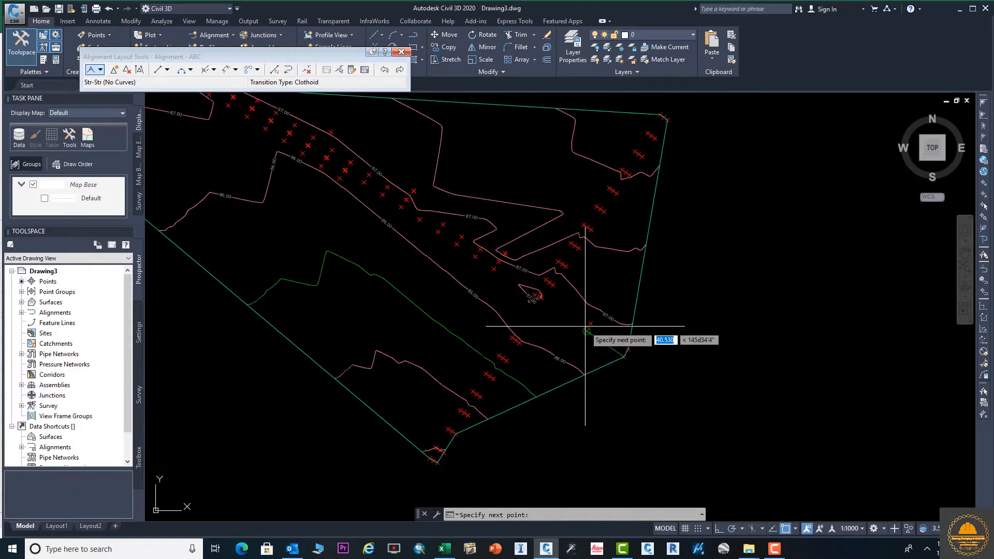
{"action": "left_click", "coordinate": [530, 296]}
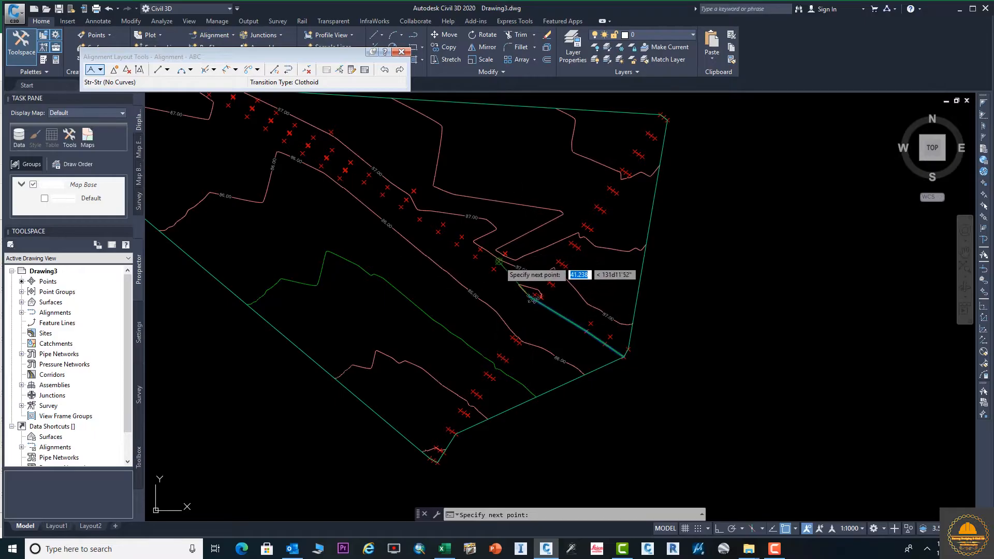
{"action": "scroll", "coordinate": [472, 247], "scroll_direction": "down", "scroll_amount": 3}
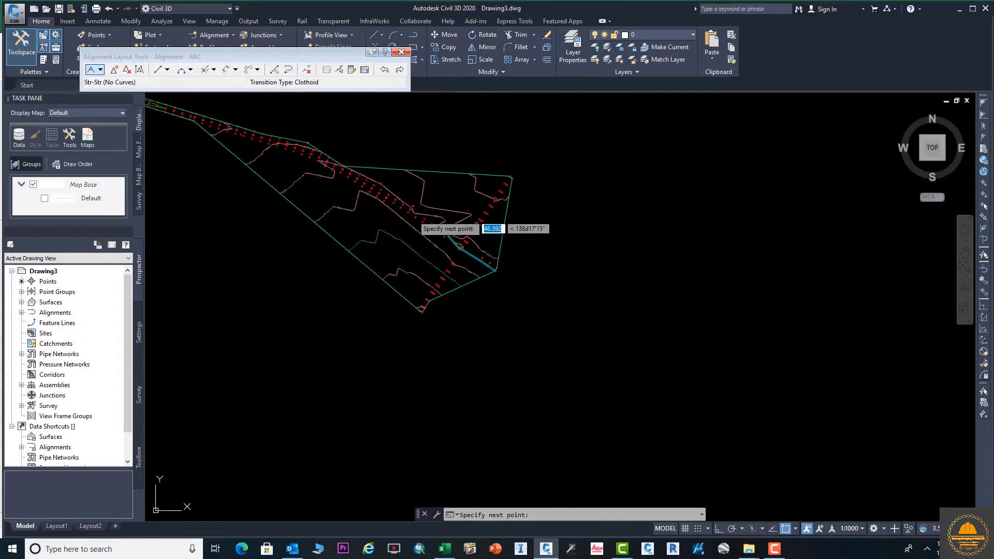
{"action": "left_click", "coordinate": [467, 253]}
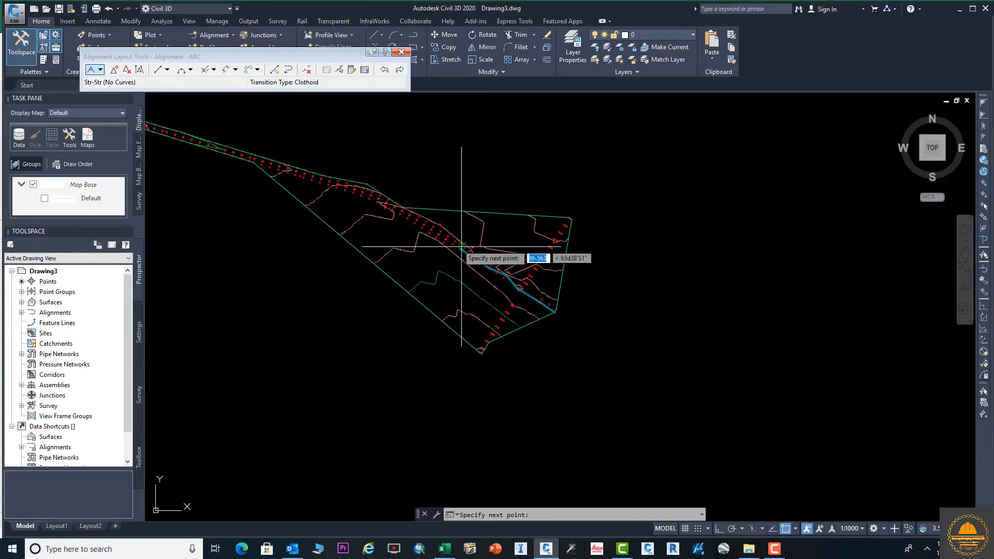
{"action": "left_click", "coordinate": [422, 223]}
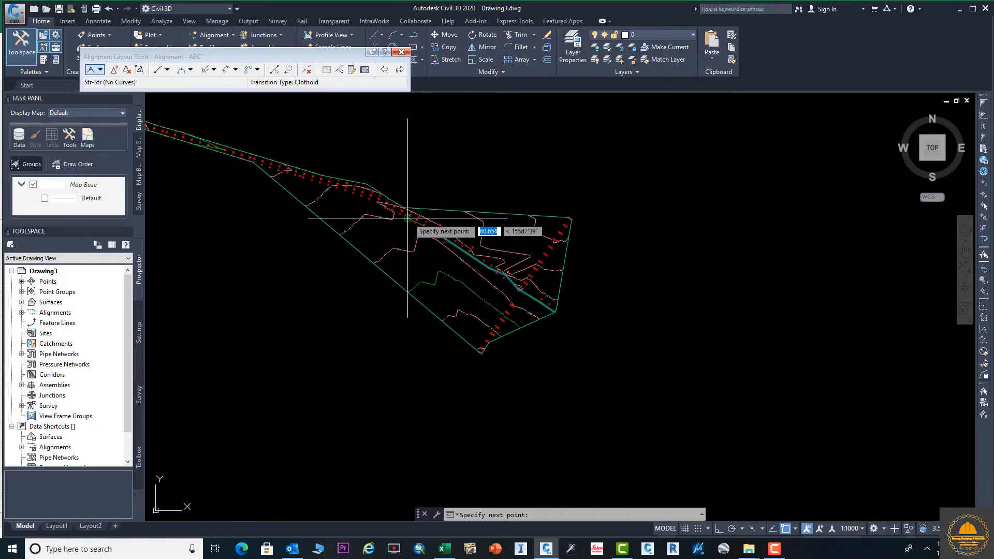
{"action": "left_click", "coordinate": [365, 194]}
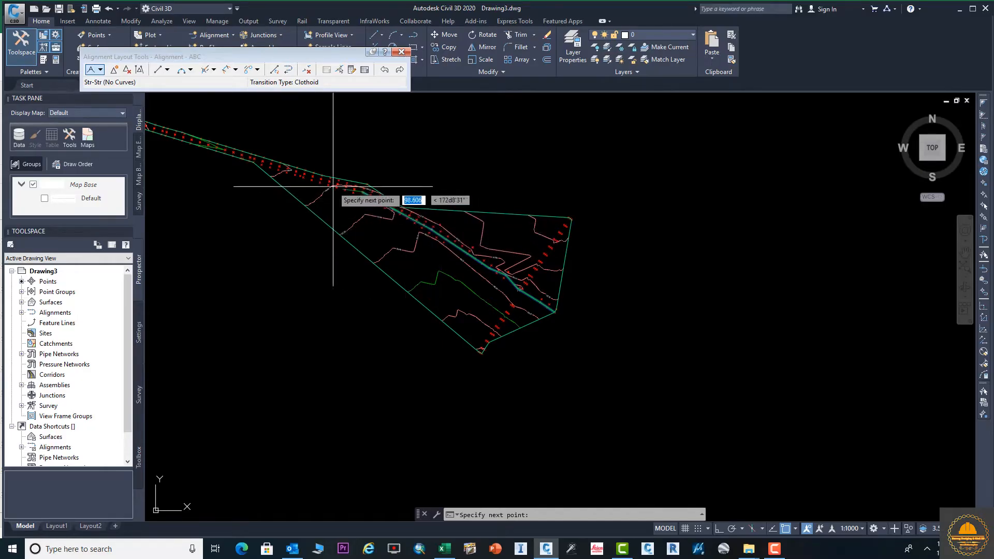
Continue the alignment northwest with intersection points through the narrow middle corridor, following the survey points
{"action": "middle_click_drag", "start_coordinate": [312, 180], "coordinate": [446, 228]}
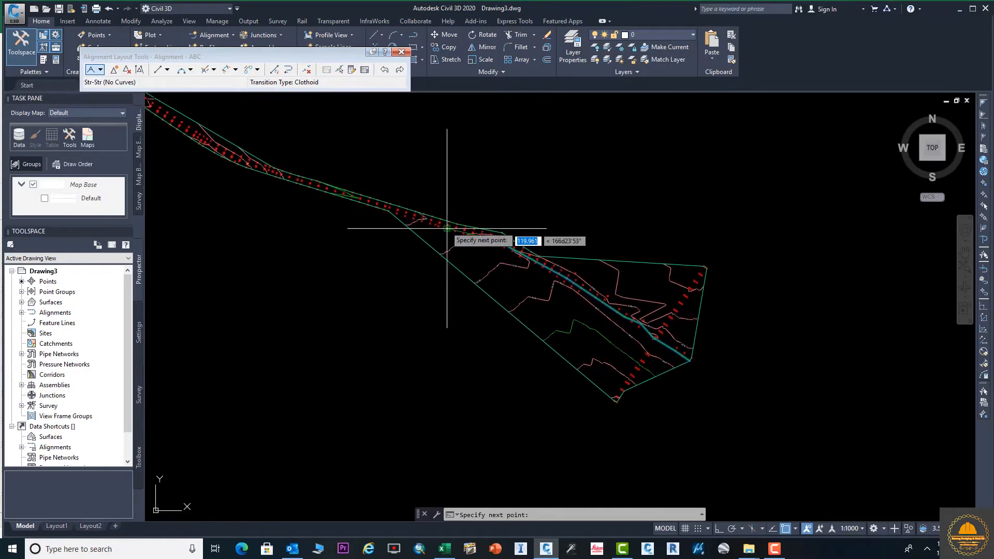
{"action": "left_click", "coordinate": [399, 215]}
{"action": "left_click", "coordinate": [361, 199]}
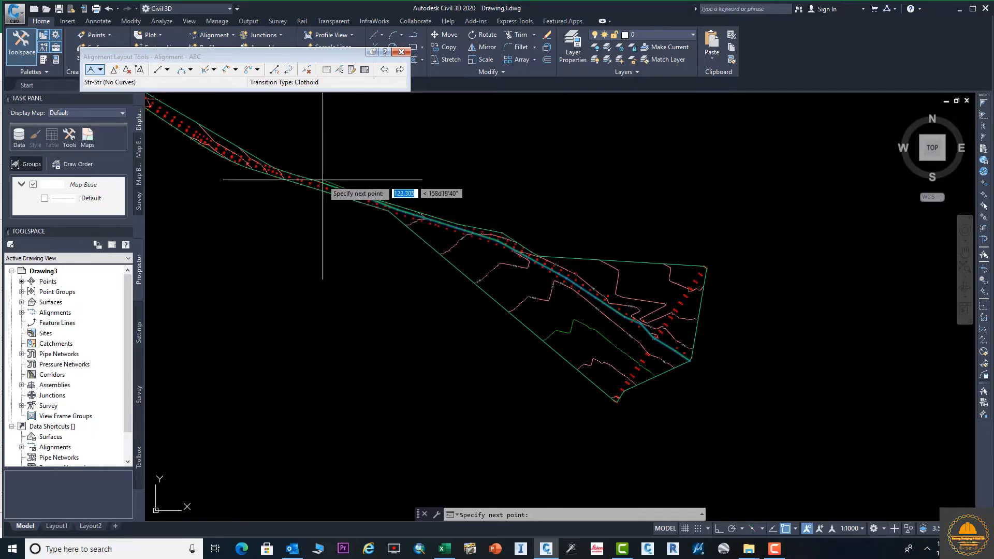
{"action": "scroll", "coordinate": [311, 179], "scroll_direction": "up", "scroll_amount": 5}
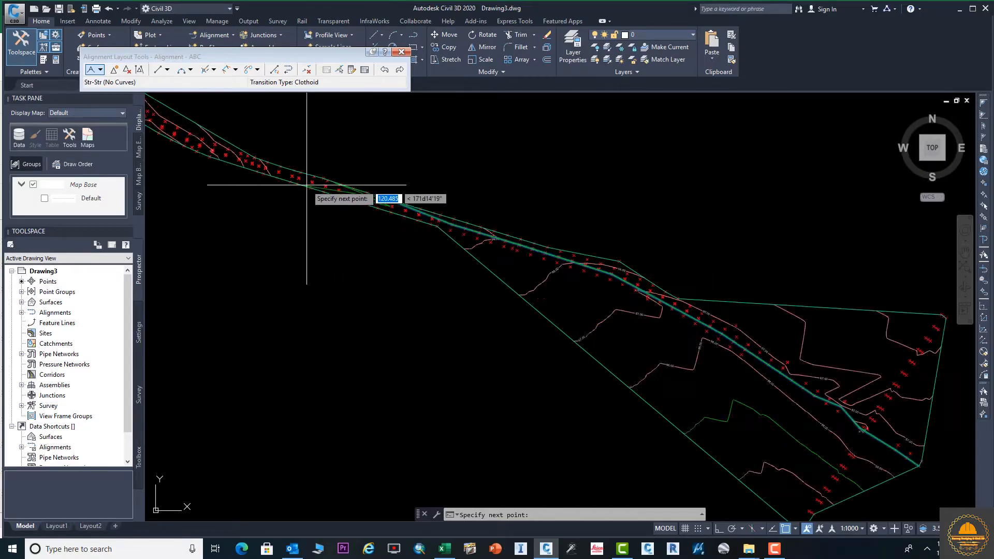
{"action": "scroll", "coordinate": [425, 217], "scroll_direction": "down", "scroll_amount": 4}
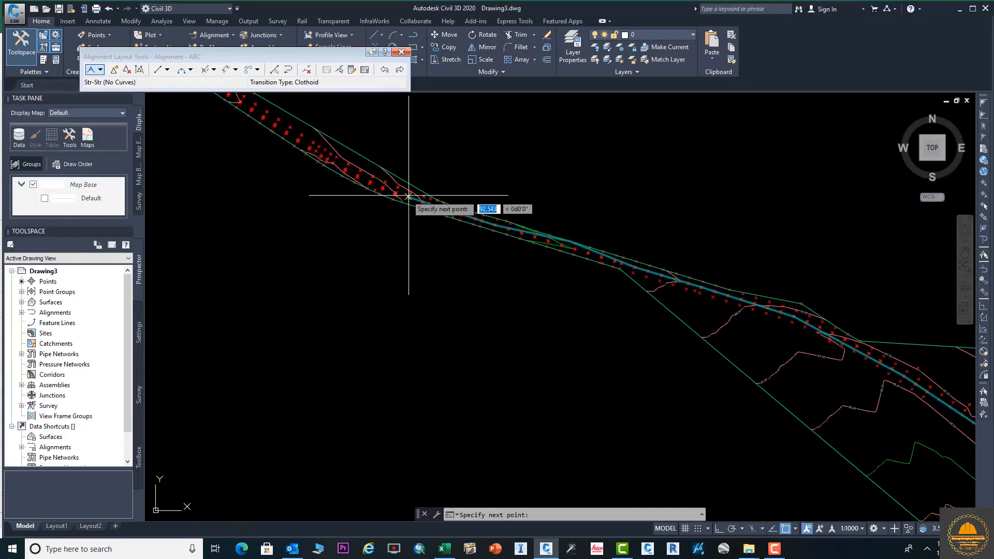
{"action": "scroll", "coordinate": [316, 152], "scroll_direction": "down", "scroll_amount": 5}
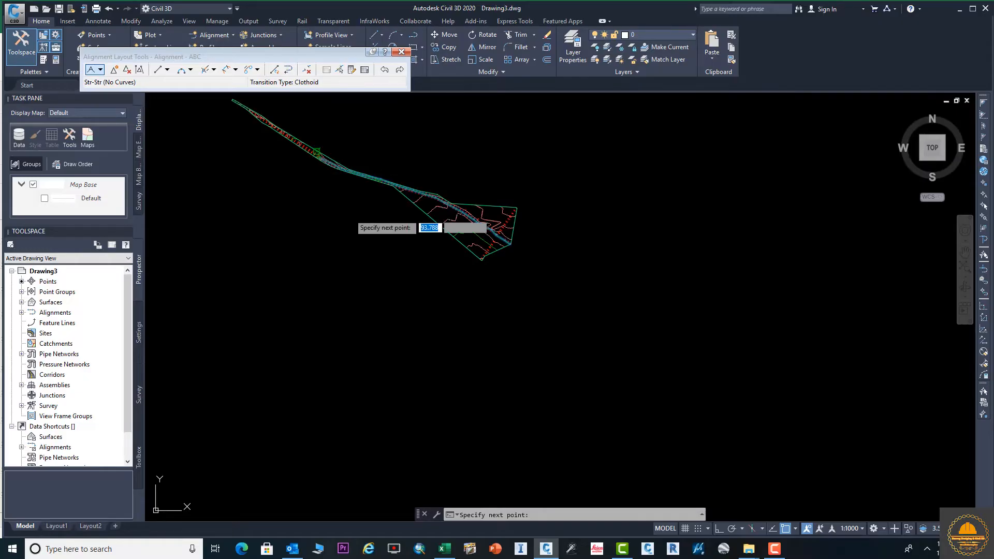
Extend the alignment through the northwestern corridor to the surface's northwestern tip and finish it there
{"action": "middle_click_drag", "start_coordinate": [160, 113], "coordinate": [379, 267]}
{"action": "scroll", "coordinate": [485, 285], "scroll_direction": "up", "scroll_amount": 4}
{"action": "scroll", "coordinate": [484, 284], "scroll_direction": "up", "scroll_amount": 4}
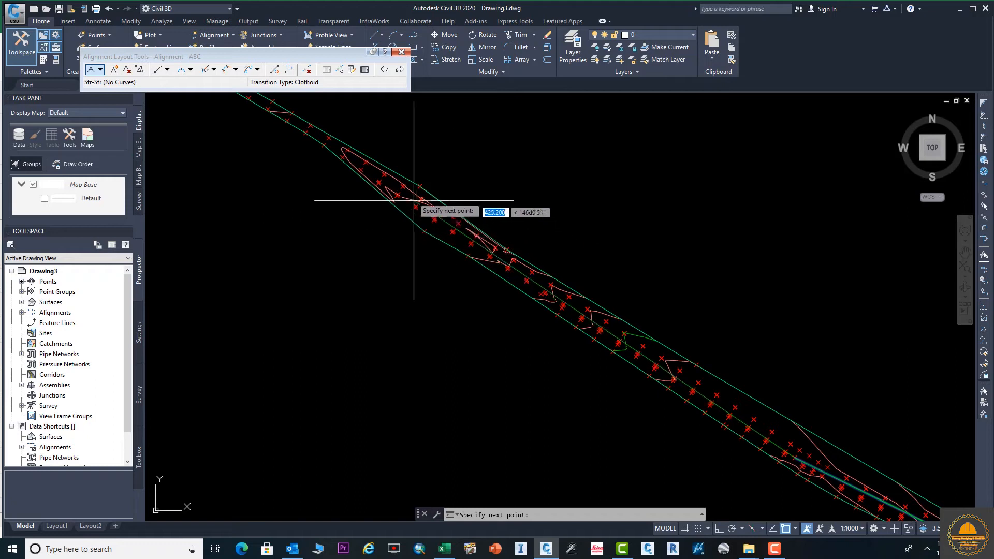
{"action": "left_click", "coordinate": [397, 193]}
{"action": "middle_click_drag", "start_coordinate": [348, 150], "coordinate": [581, 317]}
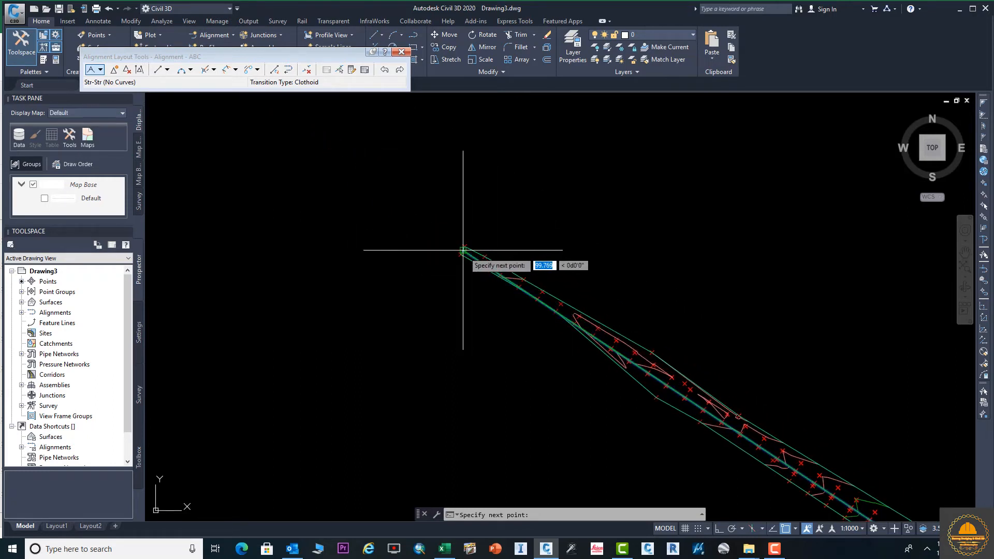
{"action": "key", "text": "Return"}
Examine the chainage, PI and design speed labels along the alignment from the northwestern corridor back to its start point
{"action": "middle_click_drag", "start_coordinate": [668, 396], "coordinate": [487, 133]}
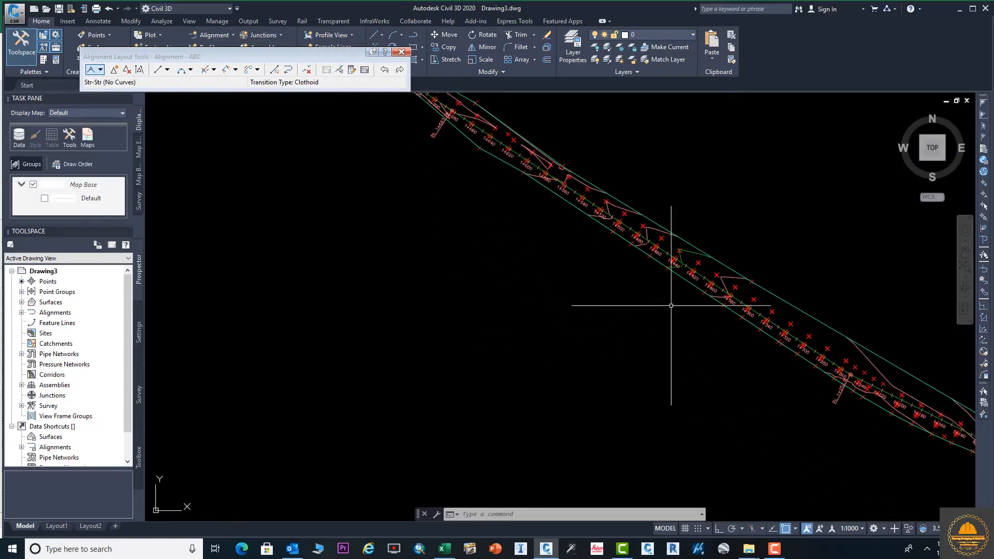
{"action": "scroll", "coordinate": [808, 373], "scroll_direction": "down", "scroll_amount": 3}
{"action": "middle_click_drag", "start_coordinate": [829, 382], "coordinate": [418, 274]}
{"action": "middle_click_drag", "start_coordinate": [749, 394], "coordinate": [369, 190]}
{"action": "mouse_move", "coordinate": [654, 301]}
{"action": "middle_mouse_down"}
{"action": "mouse_move", "coordinate": [605, 293]}
{"action": "mouse_move", "coordinate": [337, 164]}
{"action": "middle_mouse_up"}
{"action": "scroll", "coordinate": [345, 168], "scroll_direction": "up", "scroll_amount": 4}
{"action": "scroll", "coordinate": [634, 366], "scroll_direction": "up", "scroll_amount": 2}
{"action": "middle_click_drag", "start_coordinate": [723, 405], "coordinate": [518, 227]}
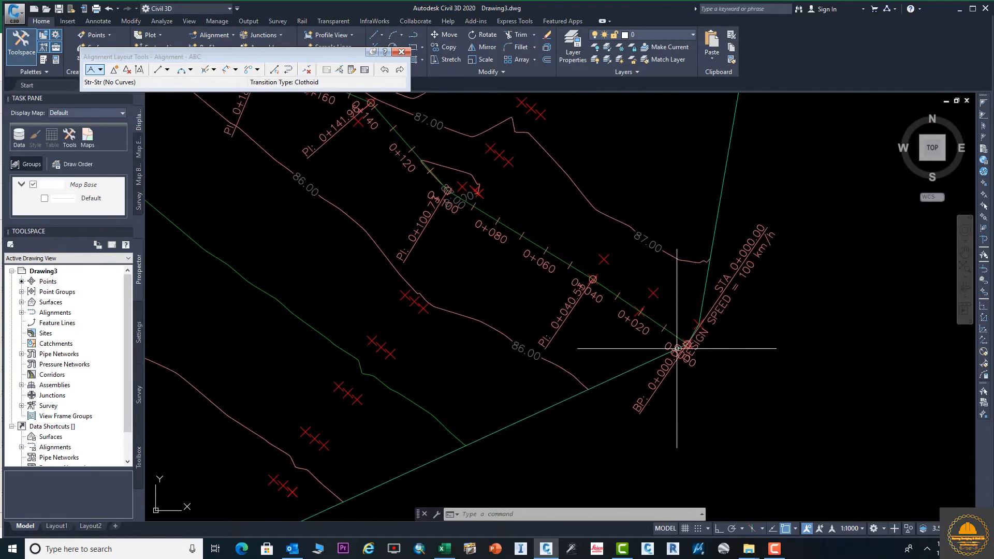
{"action": "scroll", "coordinate": [671, 363], "scroll_direction": "up", "scroll_amount": 2}
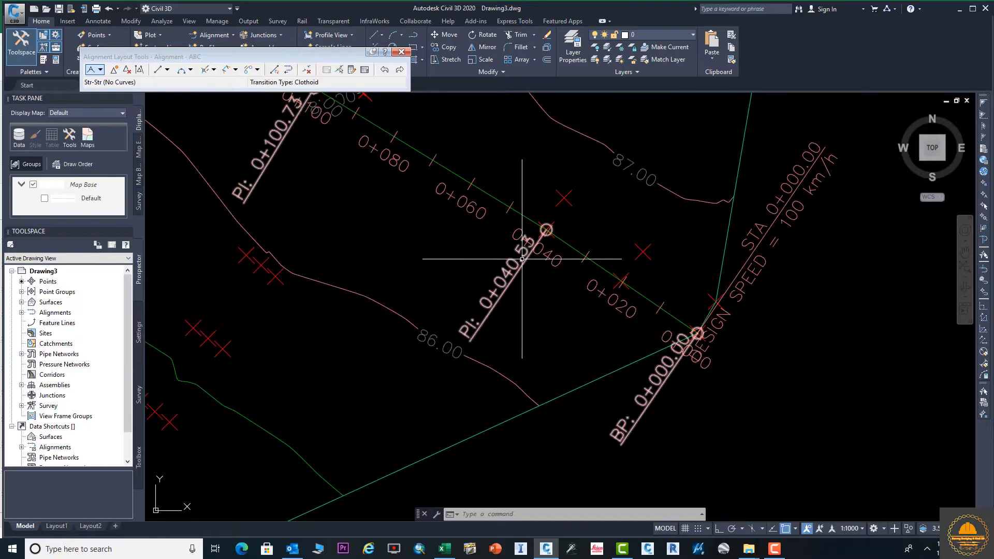
{"action": "scroll", "coordinate": [510, 262], "scroll_direction": "up", "scroll_amount": 1}
{"action": "scroll", "coordinate": [665, 366], "scroll_direction": "down", "scroll_amount": 5}
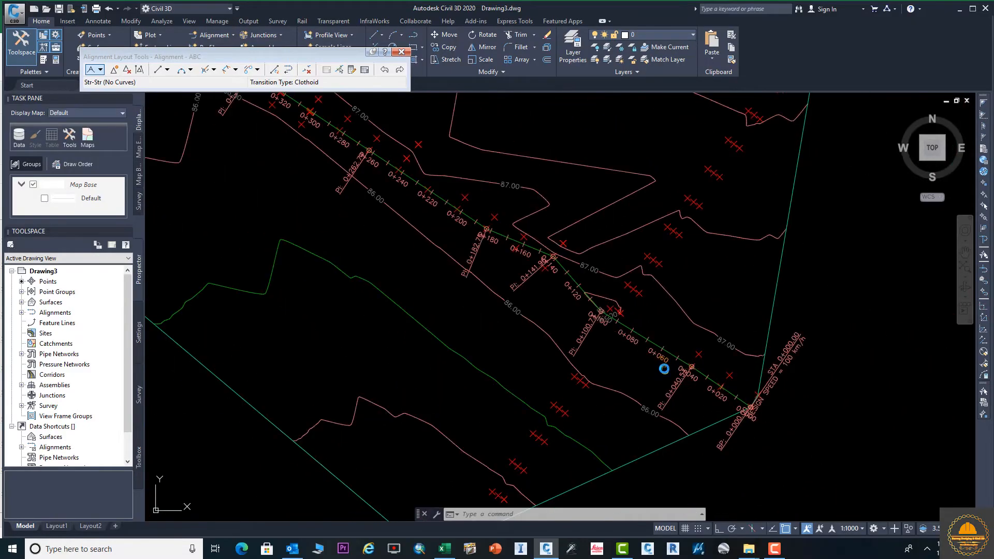
{"action": "scroll", "coordinate": [666, 365], "scroll_direction": "up", "scroll_amount": 3}
{"action": "scroll", "coordinate": [624, 302], "scroll_direction": "up", "scroll_amount": 4}
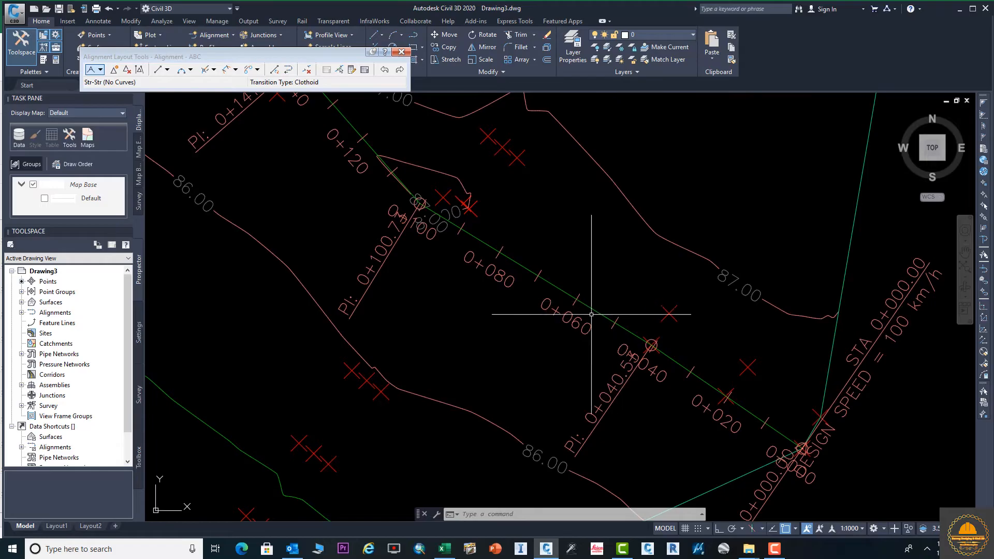
Move the PI label at chainage 0+141.96 off its leader line to just southeast of its intersection point
{"action": "mouse_move", "coordinate": [417, 239]}
{"action": "middle_mouse_down"}
{"action": "mouse_move", "coordinate": [461, 282]}
{"action": "mouse_move", "coordinate": [709, 421]}
{"action": "middle_mouse_up"}
{"action": "scroll", "coordinate": [623, 313], "scroll_direction": "up", "scroll_amount": 2}
{"action": "middle_click_drag", "start_coordinate": [618, 298], "coordinate": [654, 371]}
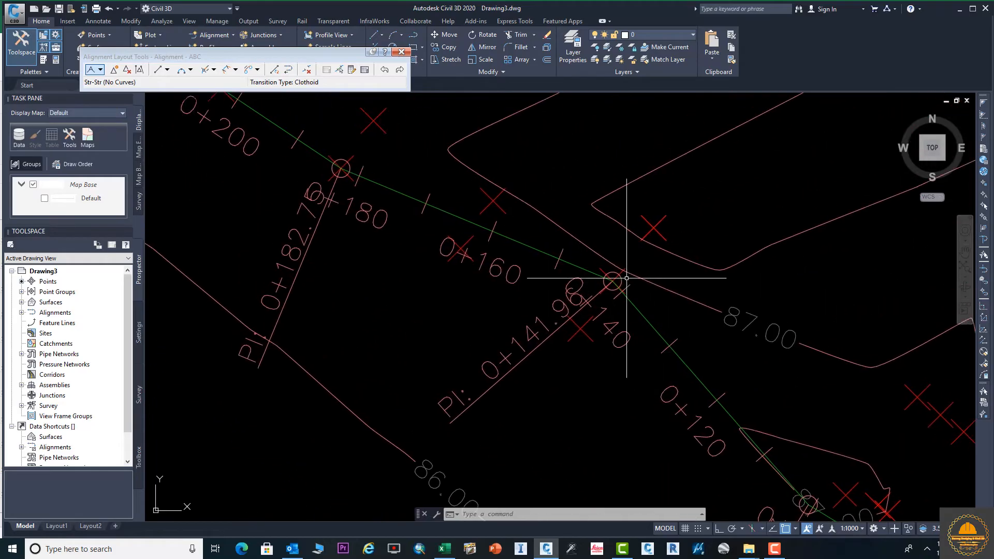
{"action": "left_click", "coordinate": [611, 280]}
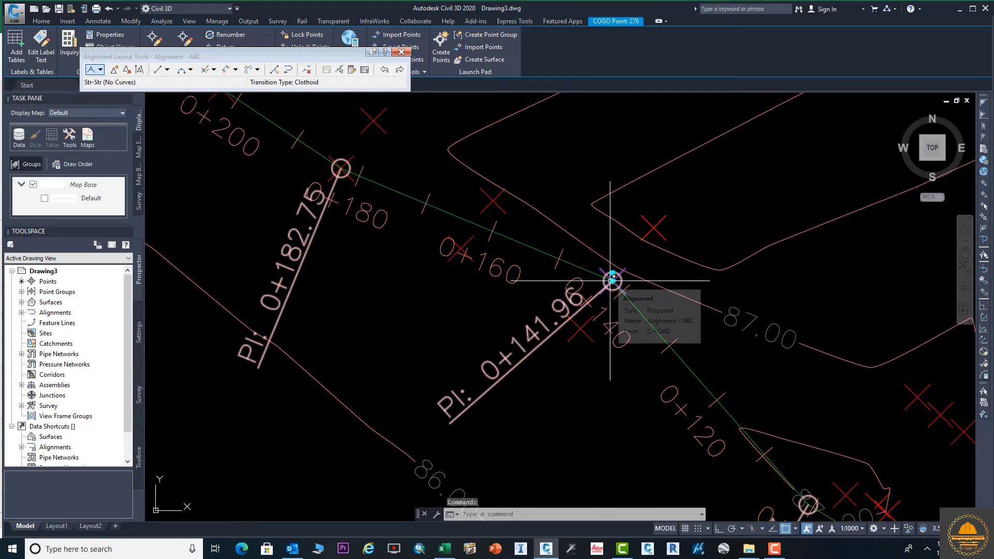
{"action": "left_click", "coordinate": [611, 281]}
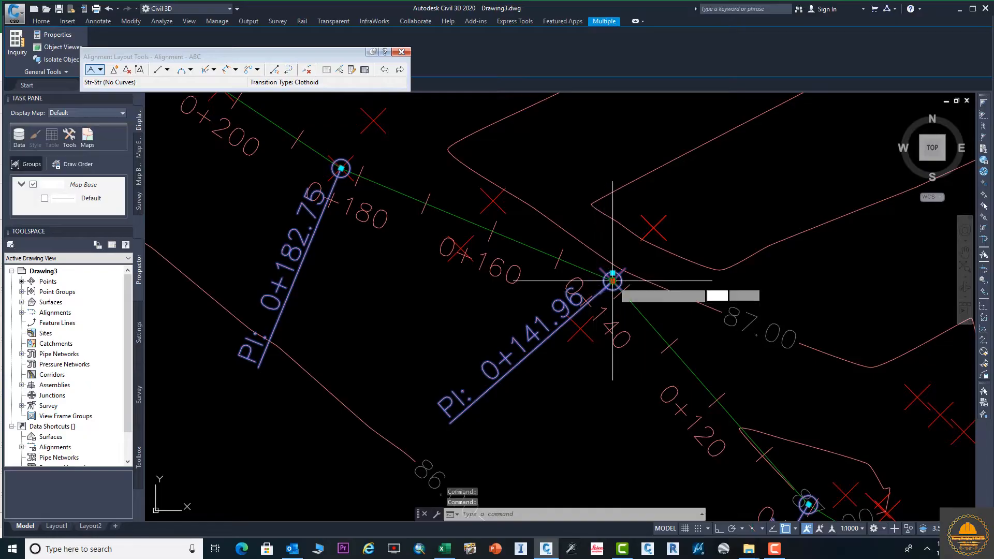
{"action": "left_click", "coordinate": [612, 280]}
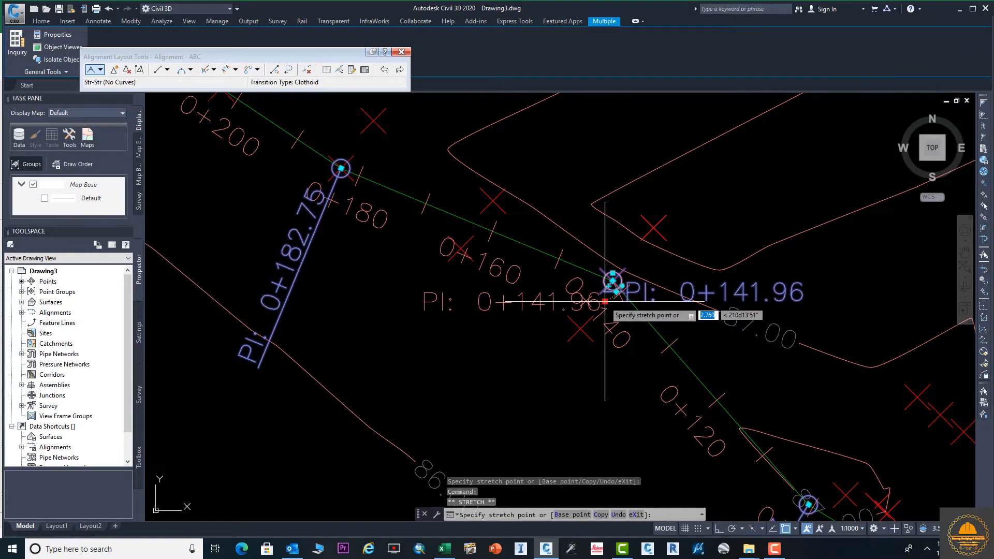
{"action": "left_click", "coordinate": [619, 284]}
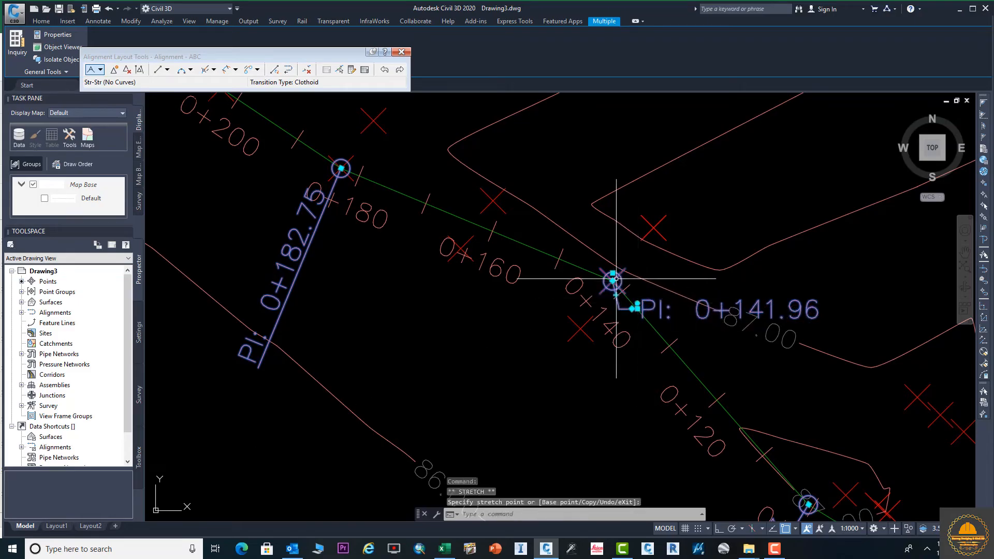
{"action": "double_click", "coordinate": [616, 279]}
{"action": "left_click", "coordinate": [613, 281]}
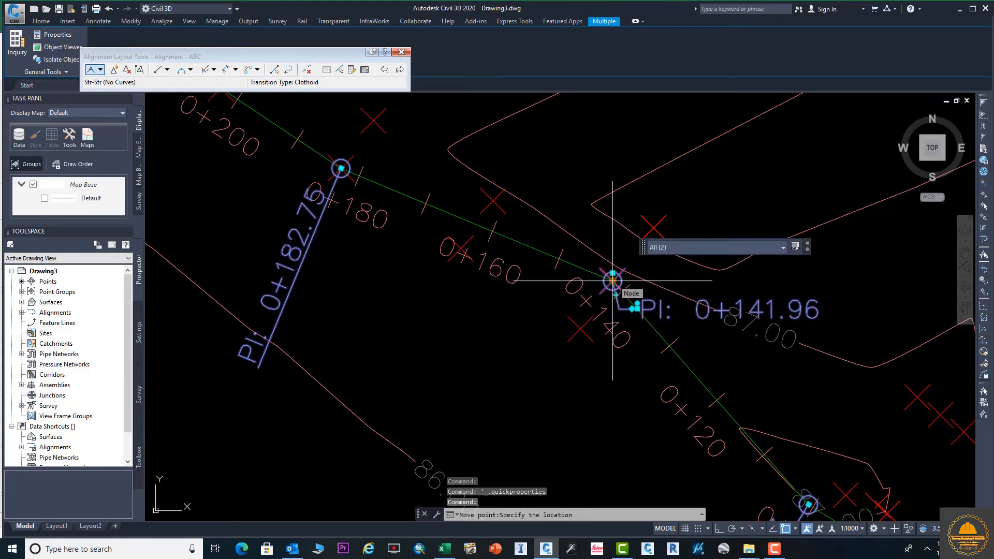
{"action": "key", "text": "Escape"}
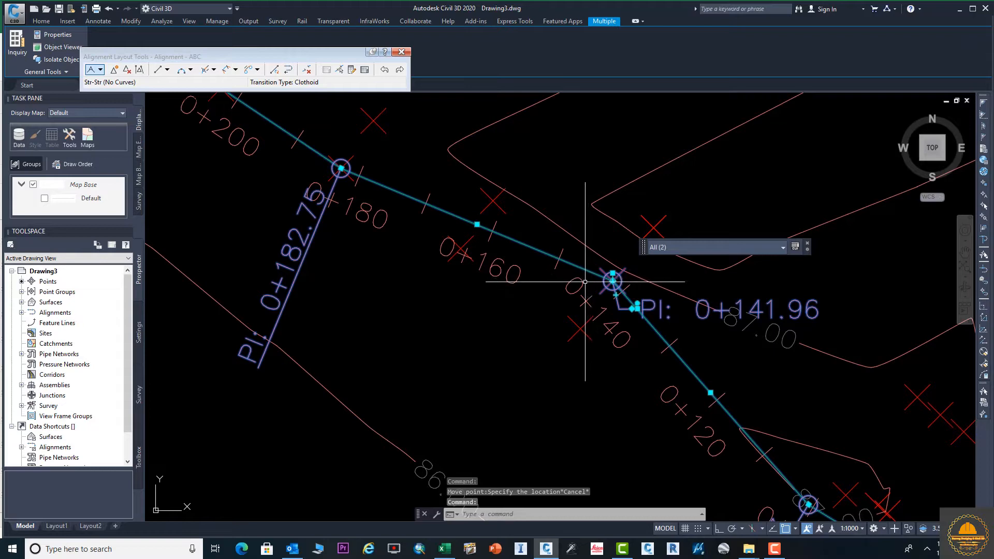
Shift the alignment segment around chainage 0+120 slightly west, moving the intersection points at both of its ends with it
{"action": "mouse_move", "coordinate": [595, 364]}
{"action": "middle_mouse_down"}
{"action": "mouse_move", "coordinate": [579, 280]}
{"action": "mouse_move", "coordinate": [580, 293]}
{"action": "middle_mouse_up"}
{"action": "scroll", "coordinate": [580, 294], "scroll_direction": "down", "scroll_amount": 2}
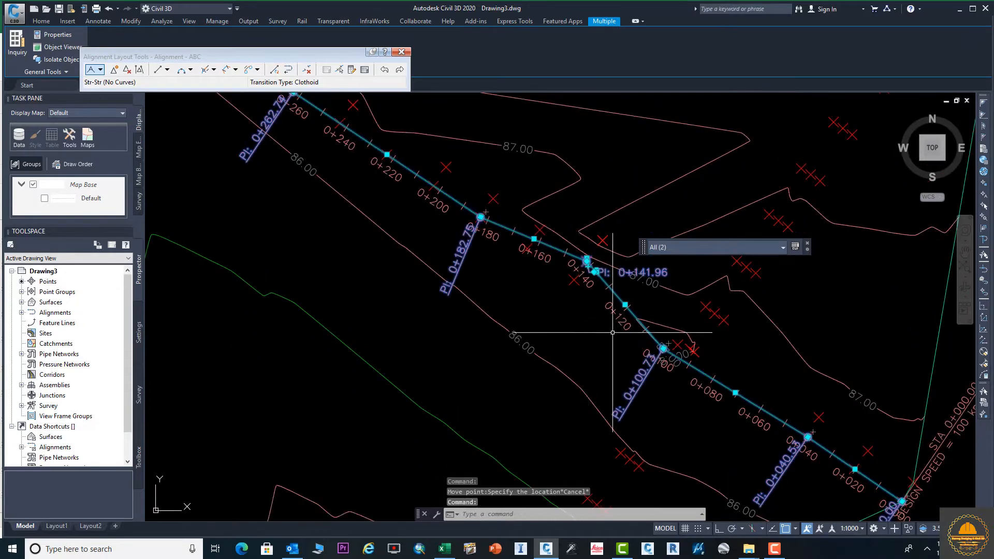
{"action": "middle_click_drag", "start_coordinate": [636, 365], "coordinate": [568, 289]}
{"action": "middle_click_drag", "start_coordinate": [586, 323], "coordinate": [561, 294]}
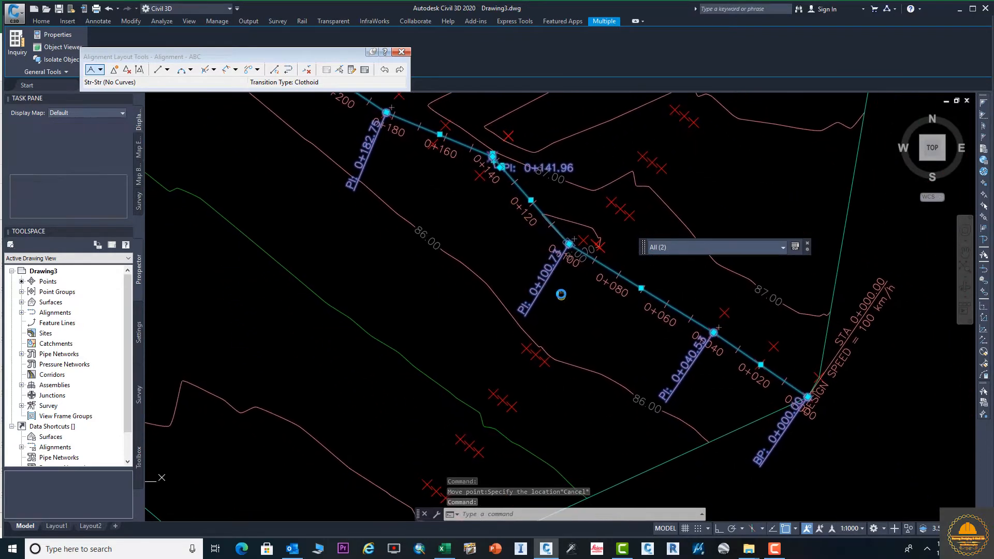
{"action": "left_click", "coordinate": [530, 200]}
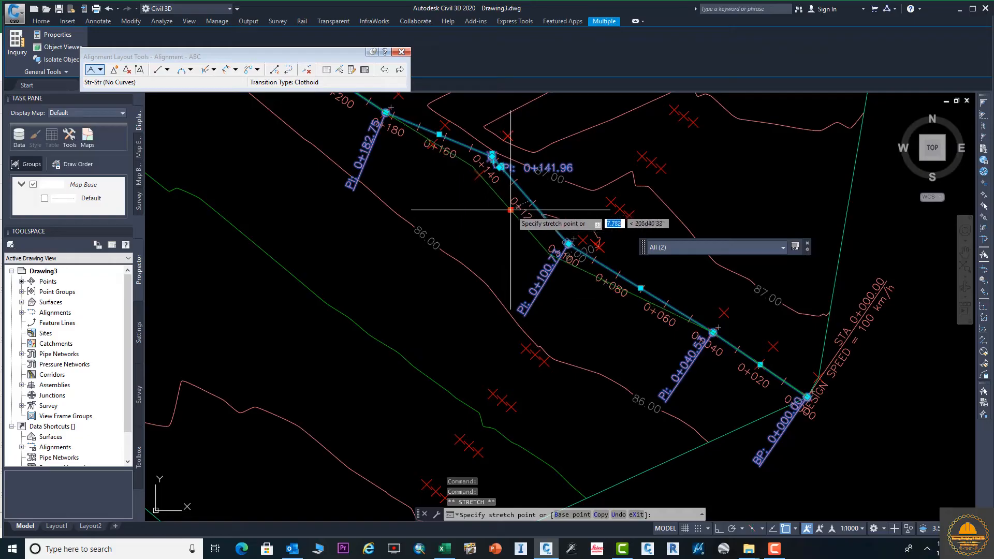
{"action": "left_click", "coordinate": [511, 202]}
{"action": "middle_click_drag", "start_coordinate": [477, 223], "coordinate": [549, 320]}
{"action": "key", "text": "Escape"}
Set the major chainage label increment of Alignment - ABC to 25 m and apply it
{"action": "mouse_move", "coordinate": [634, 306]}
{"action": "middle_mouse_down"}
{"action": "mouse_move", "coordinate": [583, 237]}
{"action": "mouse_move", "coordinate": [661, 313]}
{"action": "mouse_move", "coordinate": [678, 284]}
{"action": "middle_mouse_up"}
{"action": "scroll", "coordinate": [642, 284], "scroll_direction": "down", "scroll_amount": 1}
{"action": "scroll", "coordinate": [673, 305], "scroll_direction": "down", "scroll_amount": 1}
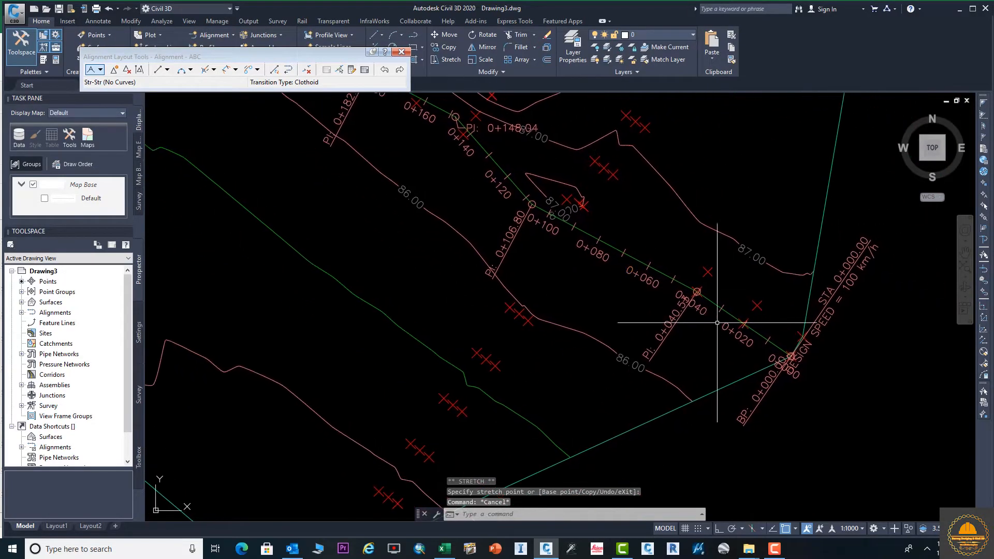
{"action": "scroll", "coordinate": [740, 324], "scroll_direction": "down", "scroll_amount": 1}
{"action": "scroll", "coordinate": [740, 323], "scroll_direction": "up", "scroll_amount": 5}
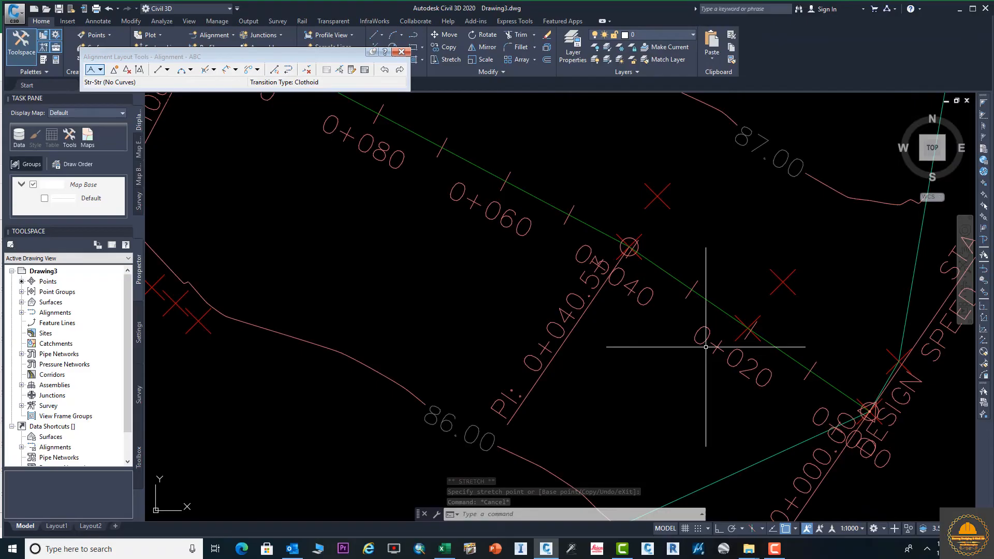
{"action": "left_click", "coordinate": [701, 298]}
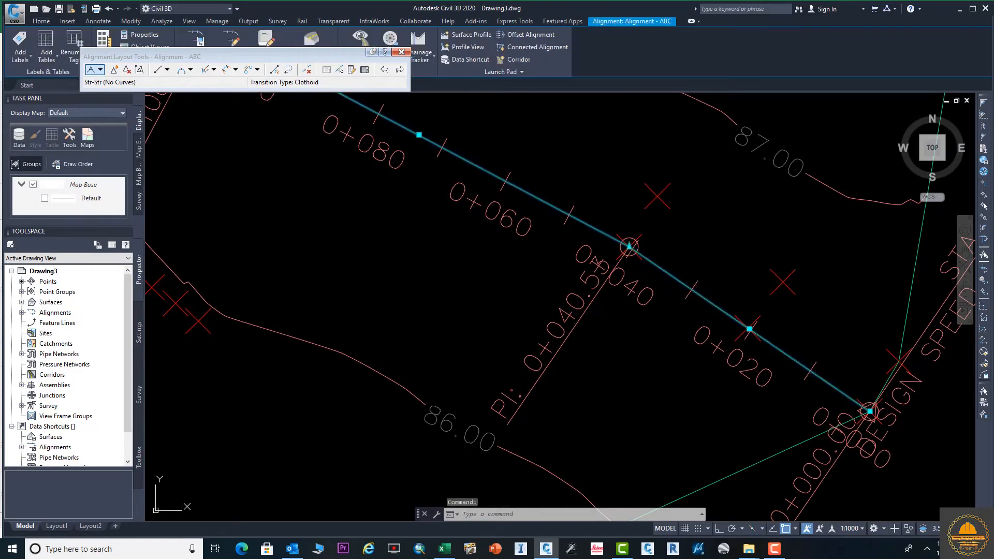
{"action": "right_click", "coordinate": [702, 297]}
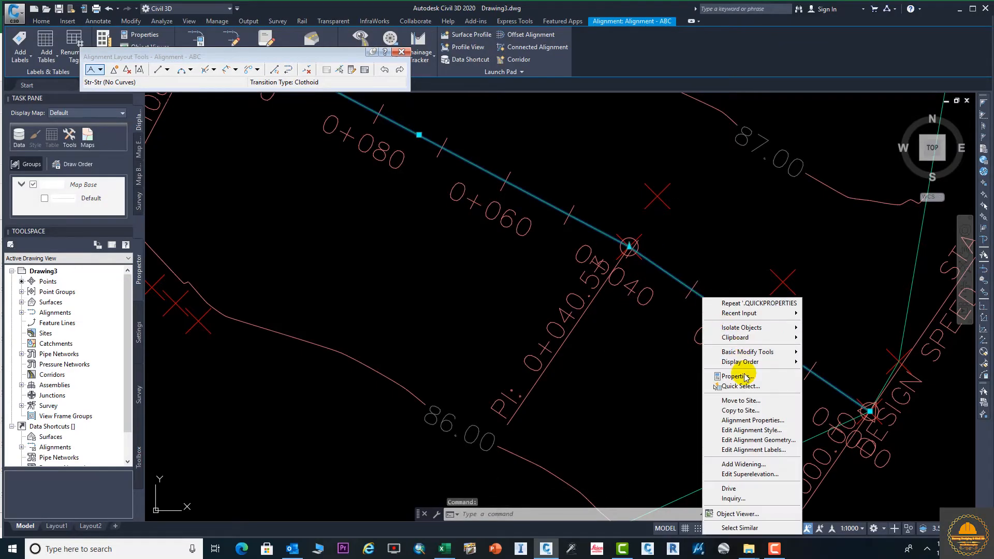
{"action": "left_click", "coordinate": [760, 450]}
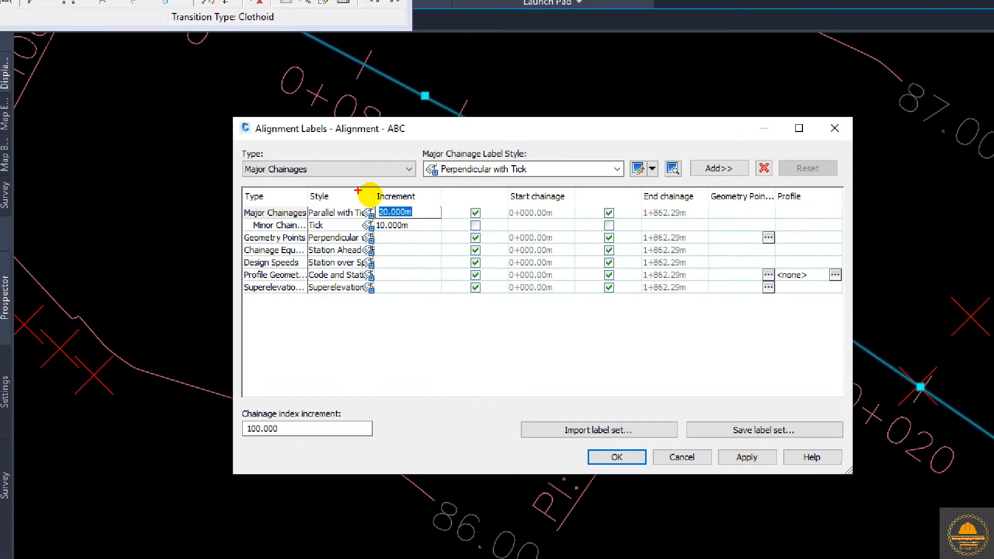
{"action": "mouse_move", "coordinate": [355, 179]}
{"action": "left_mouse_down"}
{"action": "mouse_move", "coordinate": [391, 257]}
{"action": "mouse_move", "coordinate": [449, 265]}
{"action": "left_mouse_up"}
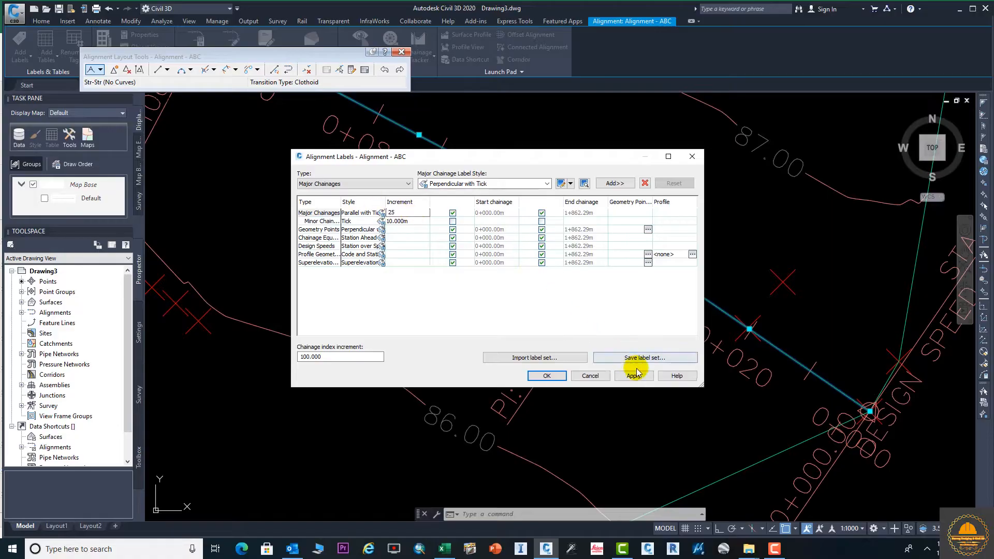
{"action": "left_click", "coordinate": [643, 379]}
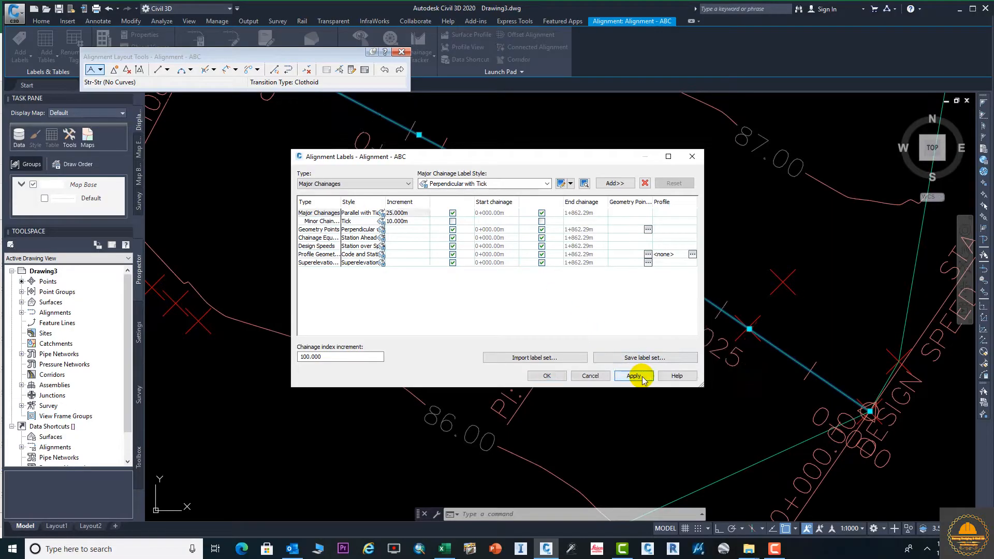
{"action": "left_click", "coordinate": [557, 377]}
Examine the spacing of the major chainage labels along the southeastern part of the alignment
{"action": "scroll", "coordinate": [527, 245], "scroll_direction": "up", "scroll_amount": 3}
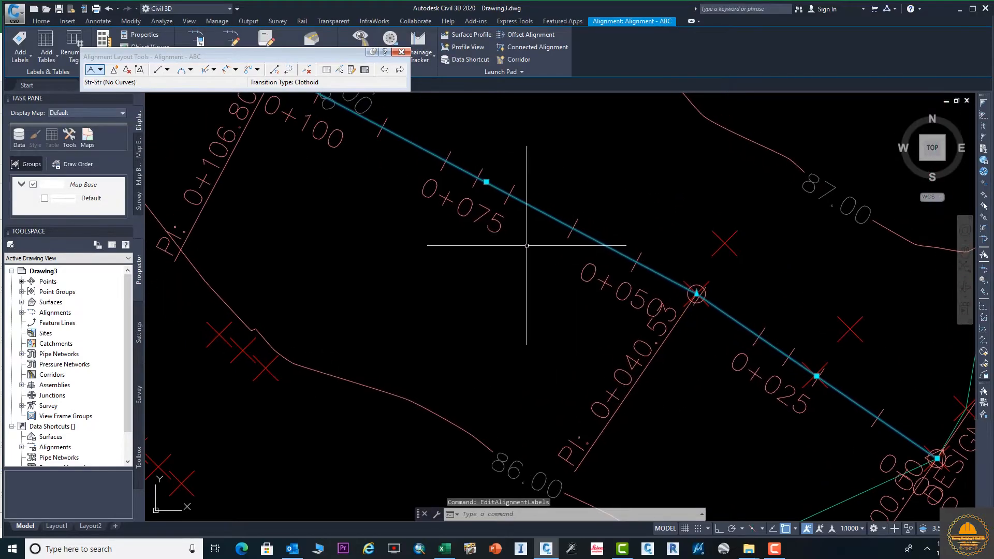
{"action": "middle_click_drag", "start_coordinate": [527, 246], "coordinate": [608, 310]}
{"action": "mouse_move", "coordinate": [491, 253]}
{"action": "middle_mouse_down"}
{"action": "mouse_move", "coordinate": [662, 343]}
{"action": "mouse_move", "coordinate": [643, 304]}
{"action": "mouse_move", "coordinate": [666, 323]}
{"action": "middle_mouse_up"}
{"action": "scroll", "coordinate": [610, 316], "scroll_direction": "down", "scroll_amount": 2}
{"action": "scroll", "coordinate": [662, 343], "scroll_direction": "down", "scroll_amount": 6}
{"action": "scroll", "coordinate": [643, 305], "scroll_direction": "down", "scroll_amount": 2}
{"action": "key", "text": "Escape"}
{"action": "scroll", "coordinate": [680, 329], "scroll_direction": "up", "scroll_amount": 4}
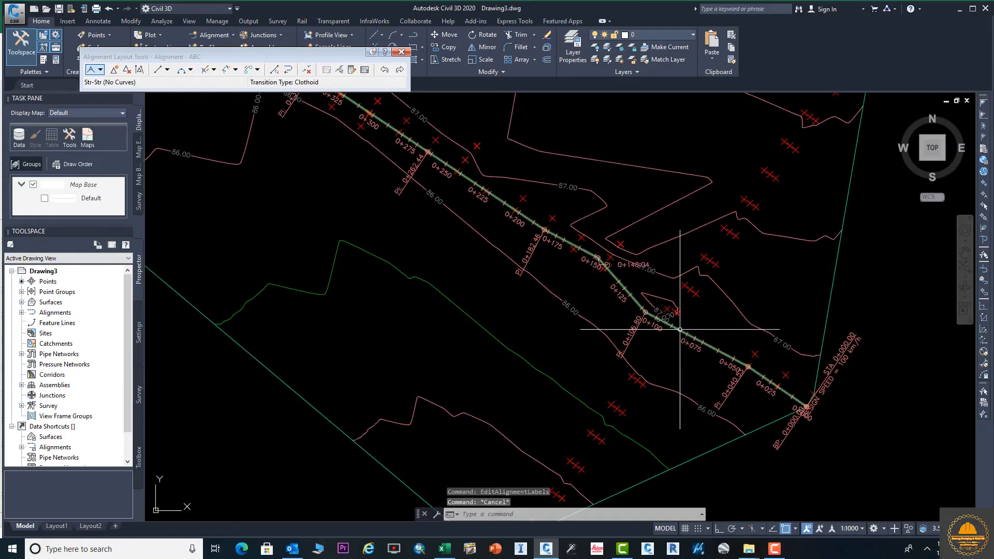
Open the label settings of Alignment - ABC and review the available label types and major chainage label styles
{"action": "left_click", "coordinate": [683, 333]}
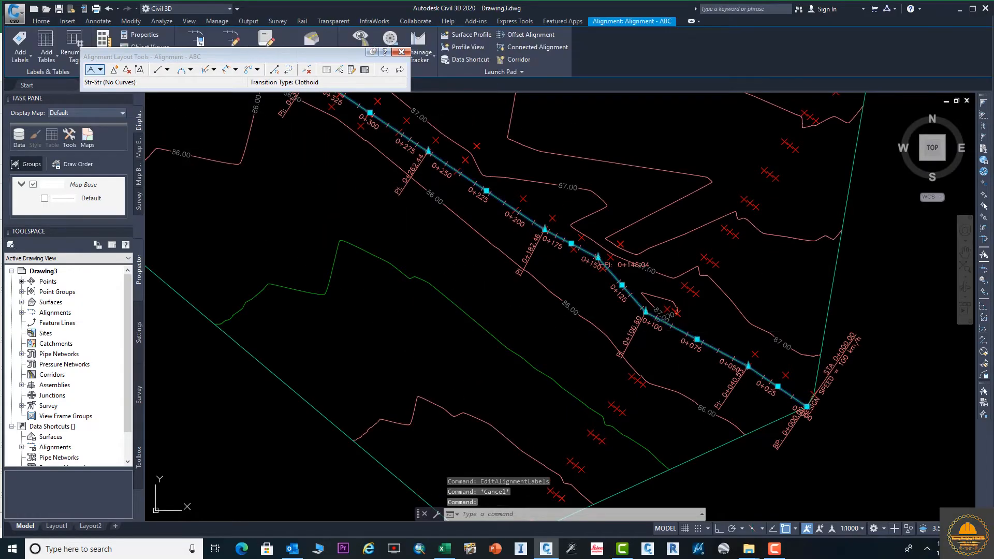
{"action": "right_click", "coordinate": [689, 334]}
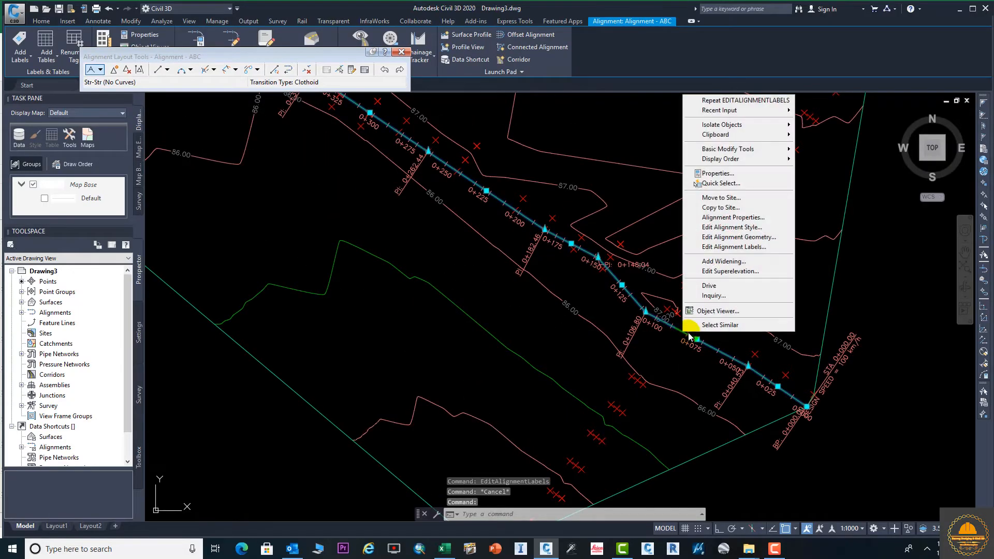
{"action": "left_click", "coordinate": [742, 249]}
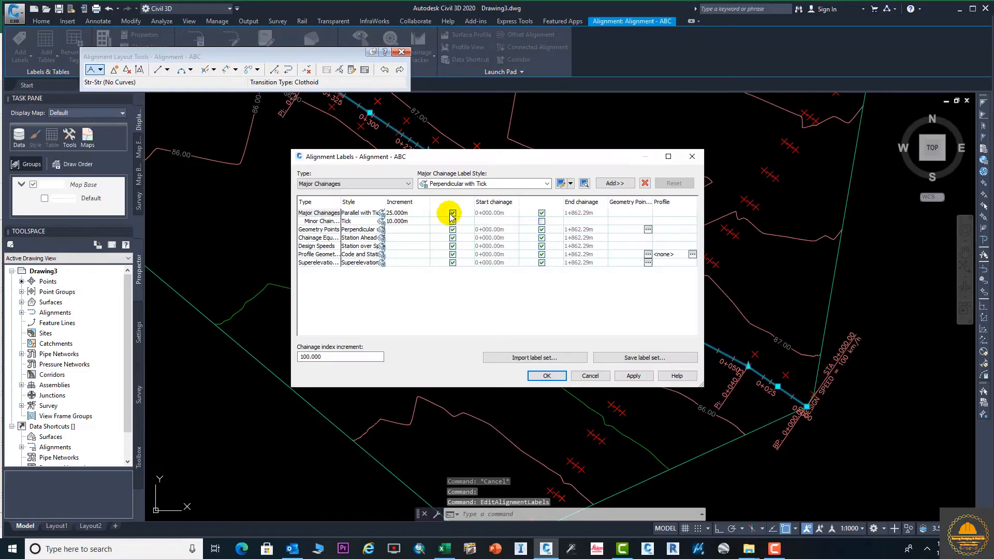
{"action": "left_click", "coordinate": [408, 183]}
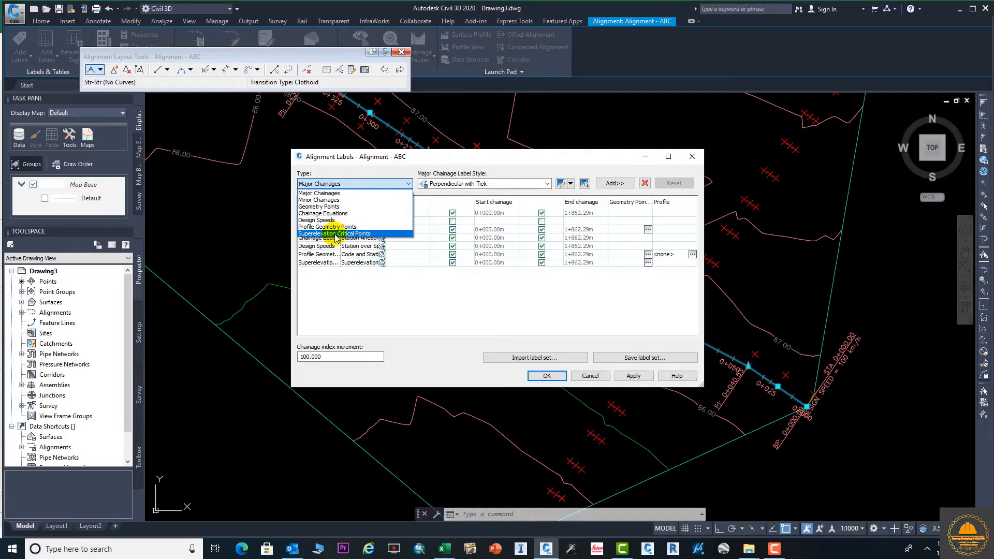
{"action": "left_click", "coordinate": [379, 308]}
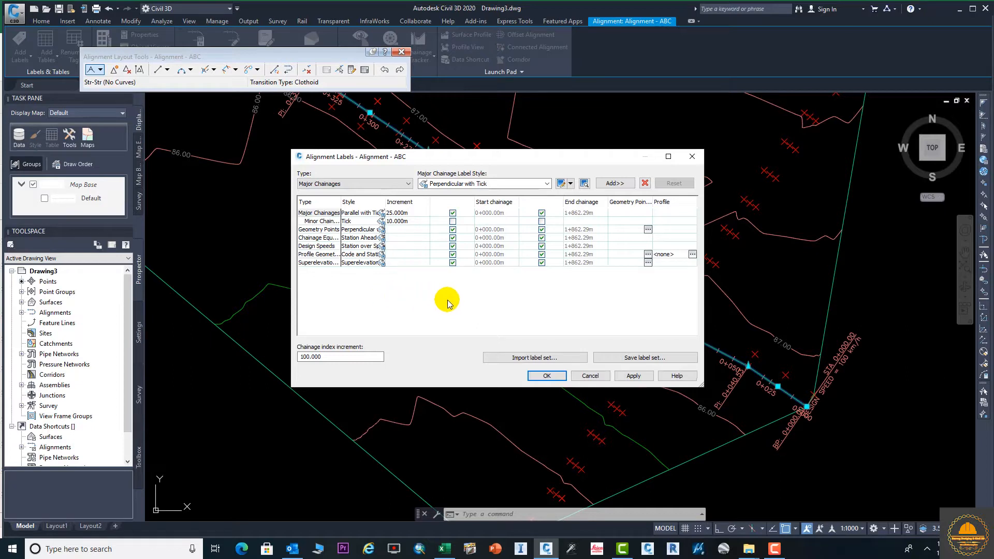
{"action": "left_click", "coordinate": [546, 185]}
{"action": "left_click", "coordinate": [546, 184]}
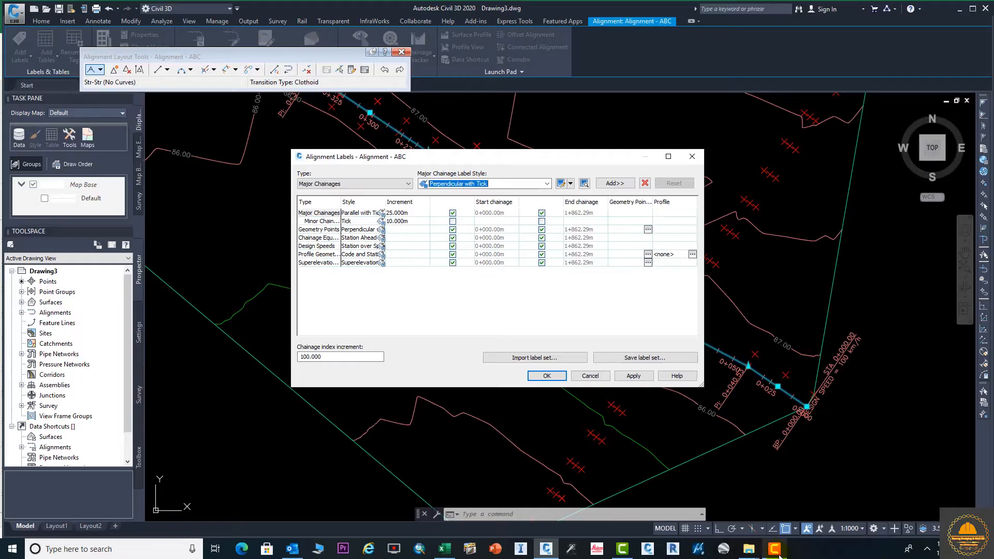
{"action": "left_click", "coordinate": [775, 549]}
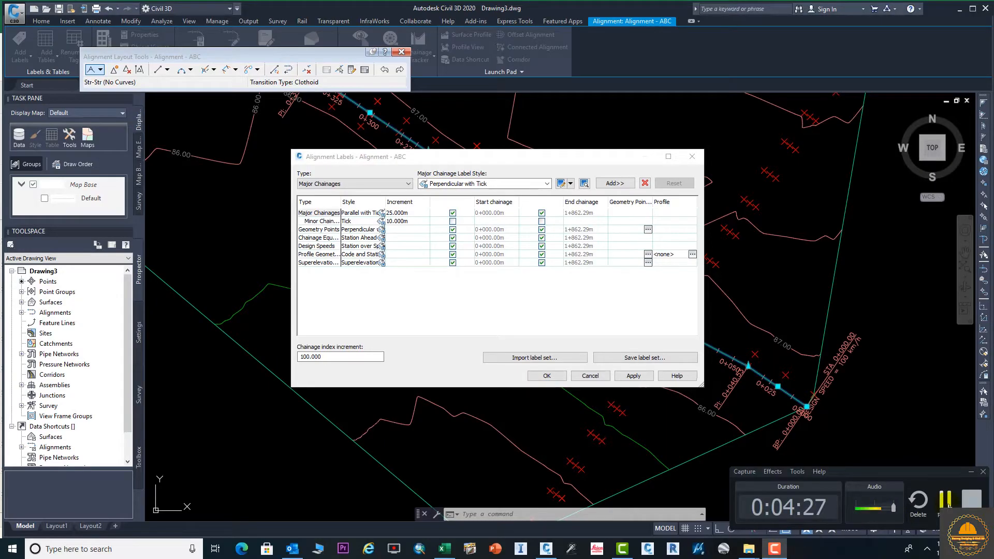
{"action": "left_click", "coordinate": [948, 506]}
Add a second major chainages label with the Parallel with Tick style at a 20 m increment and apply it
{"action": "left_click", "coordinate": [547, 185]}
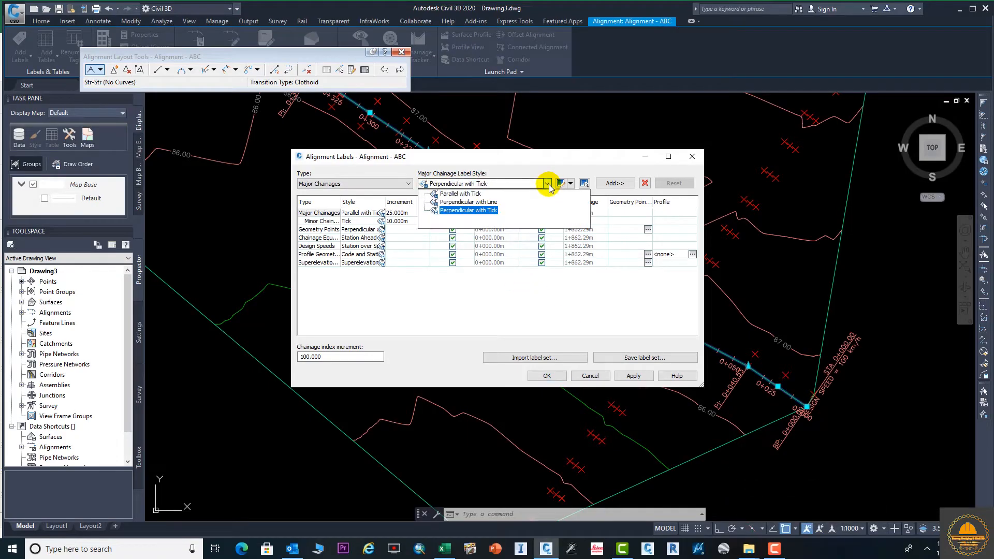
{"action": "left_click", "coordinate": [458, 194]}
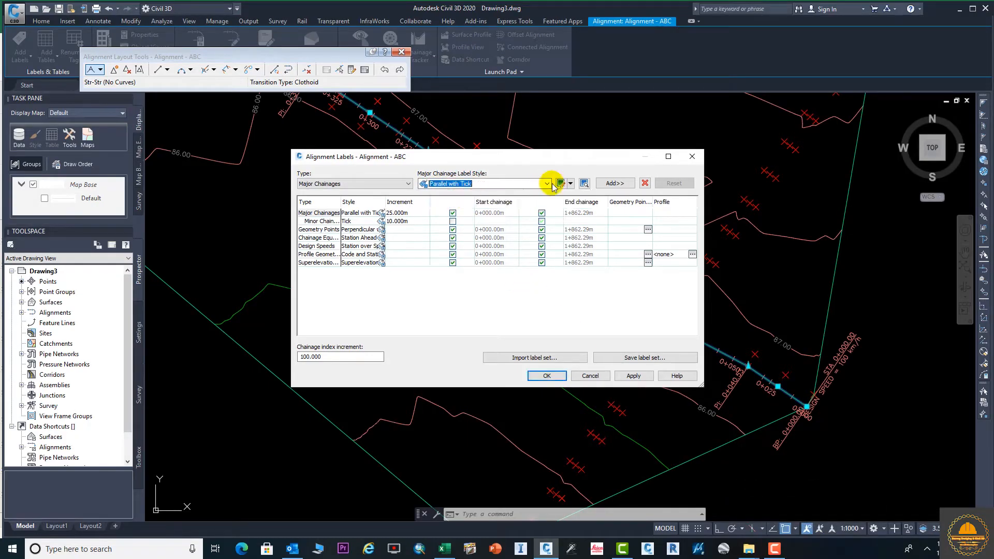
{"action": "left_click", "coordinate": [630, 186]}
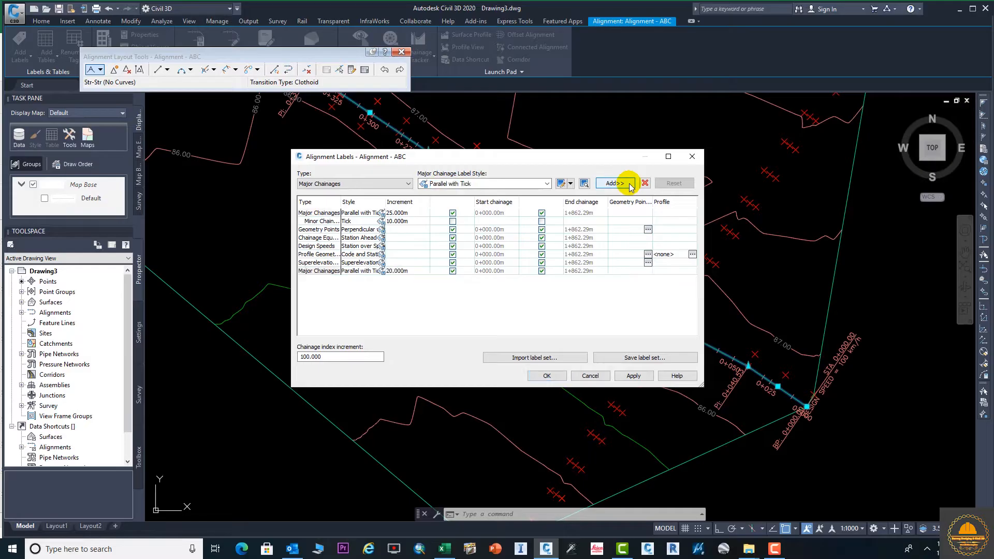
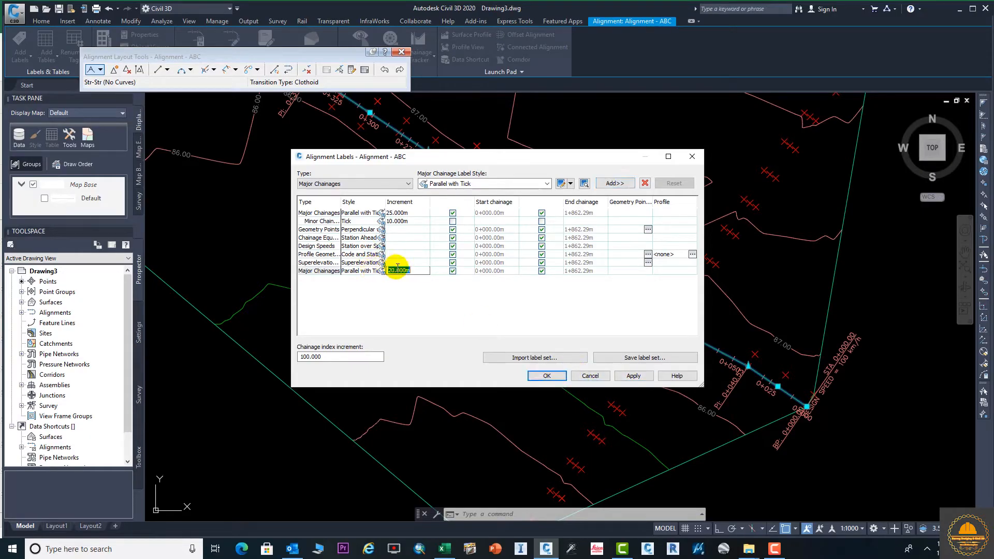
{"action": "left_click", "coordinate": [637, 377]}
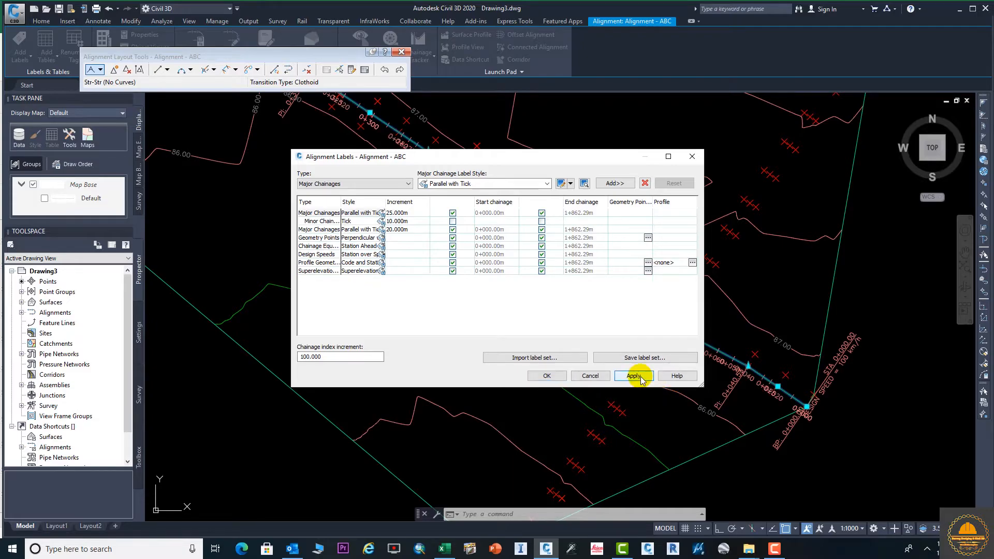
Remove the superelevation critical points label from the alignment's label set and accept the settings
{"action": "left_click", "coordinate": [358, 272]}
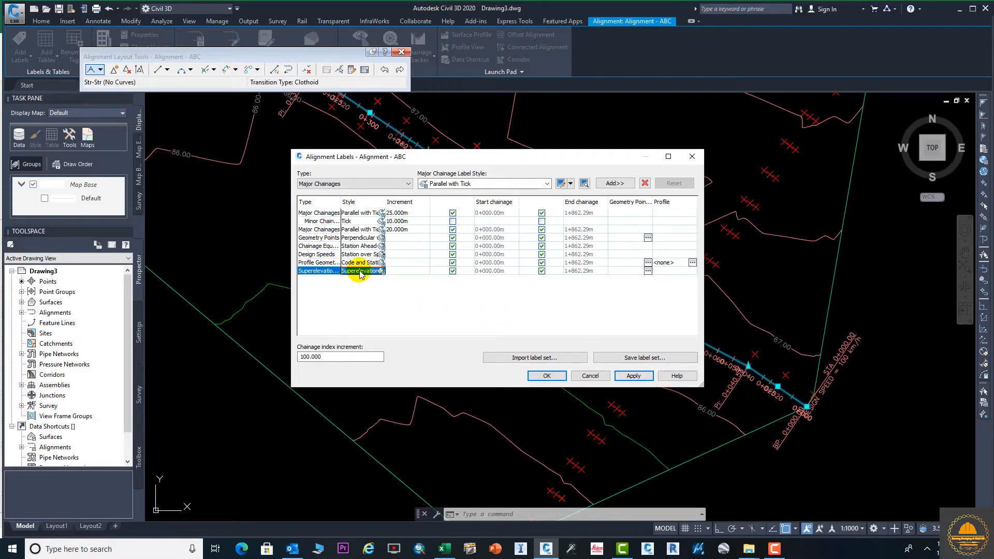
{"action": "left_click", "coordinate": [645, 184]}
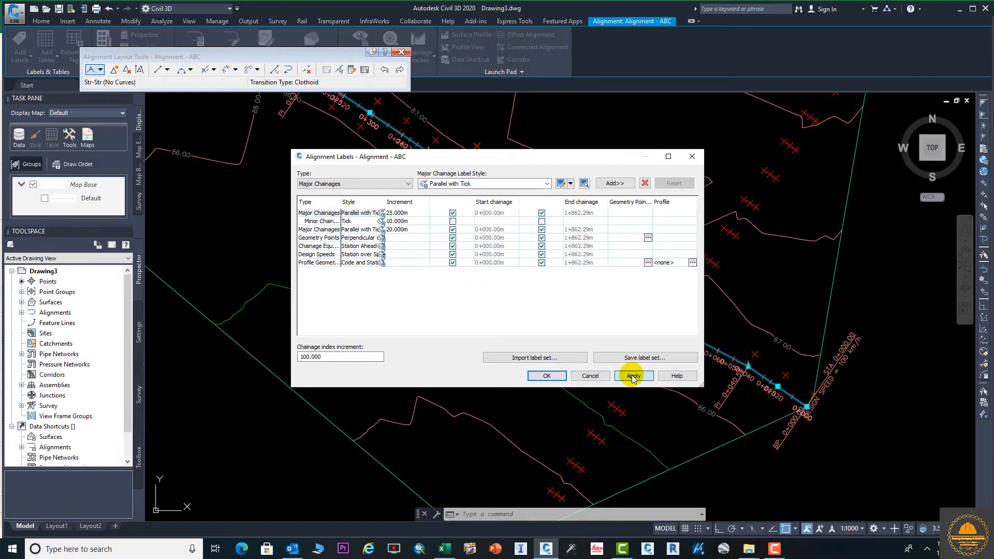
{"action": "left_click", "coordinate": [546, 376]}
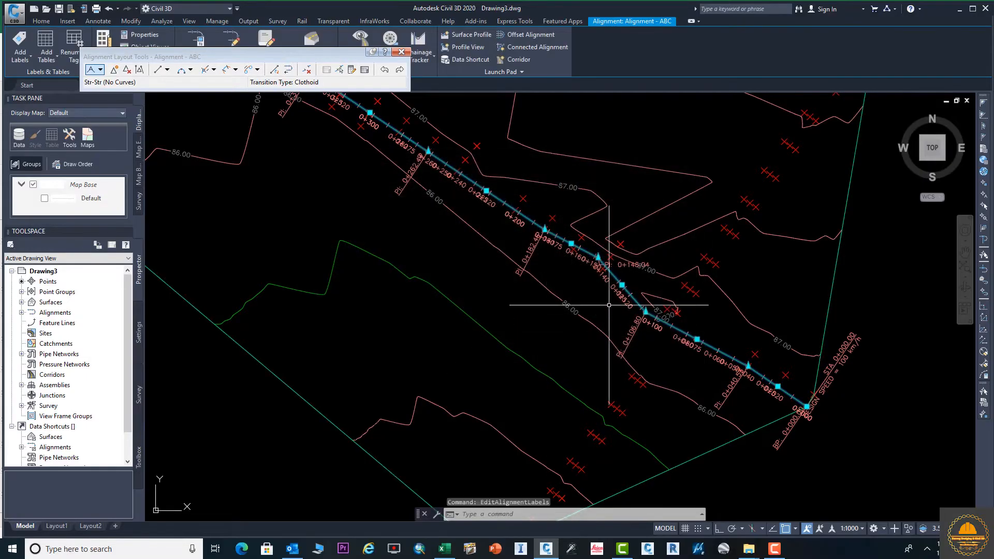
{"action": "scroll", "coordinate": [513, 306], "scroll_direction": "up", "scroll_amount": 3}
{"action": "scroll", "coordinate": [675, 330], "scroll_direction": "down", "scroll_amount": 2}
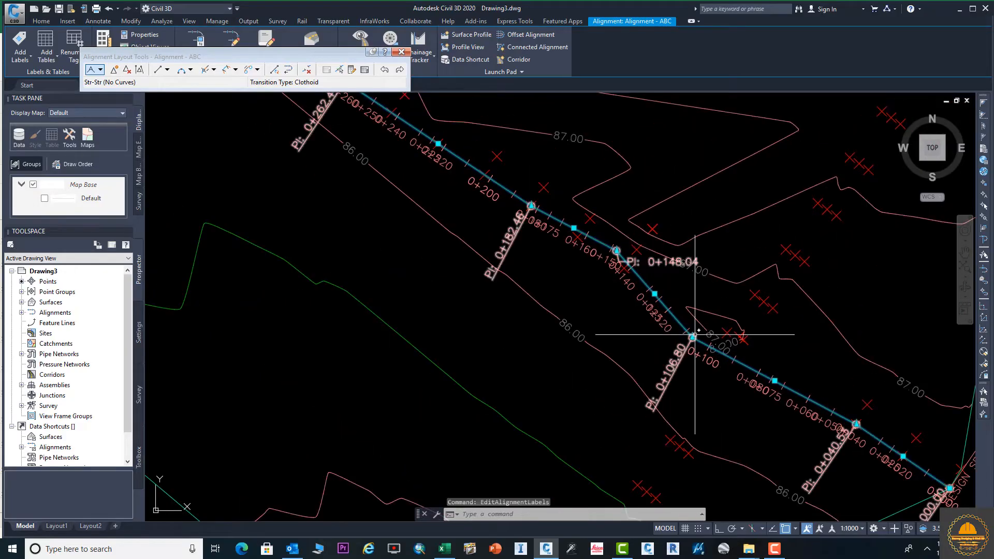
{"action": "mouse_move", "coordinate": [695, 335]}
{"action": "middle_mouse_down"}
{"action": "mouse_move", "coordinate": [619, 295]}
{"action": "mouse_move", "coordinate": [541, 302]}
{"action": "mouse_move", "coordinate": [562, 303]}
{"action": "mouse_move", "coordinate": [551, 328]}
{"action": "middle_mouse_up"}
{"action": "scroll", "coordinate": [620, 295], "scroll_direction": "down", "scroll_amount": 3}
{"action": "scroll", "coordinate": [604, 322], "scroll_direction": "up", "scroll_amount": 3}
{"action": "scroll", "coordinate": [550, 328], "scroll_direction": "down", "scroll_amount": 4}
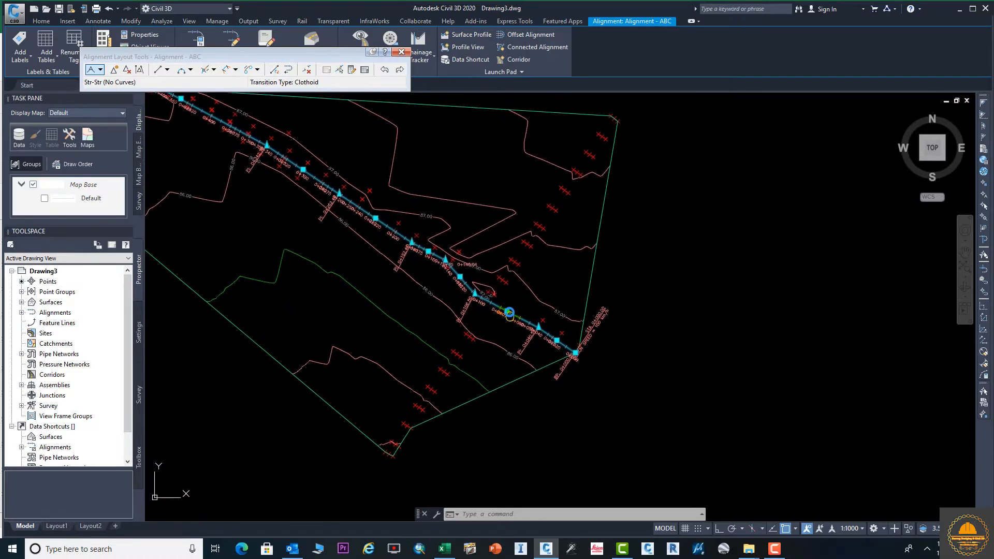
{"action": "middle_click_drag", "start_coordinate": [547, 181], "coordinate": [434, 261]}
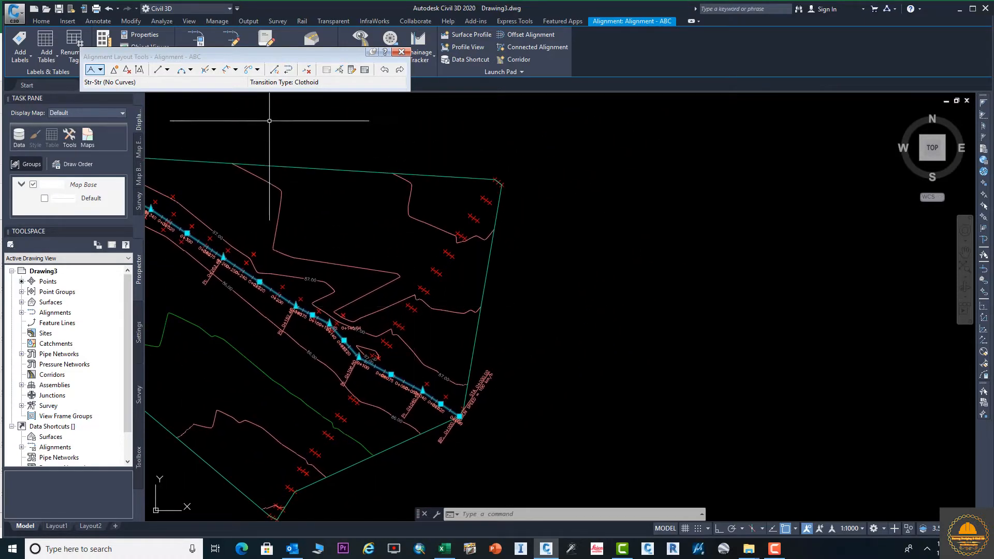
{"action": "left_click", "coordinate": [101, 70]}
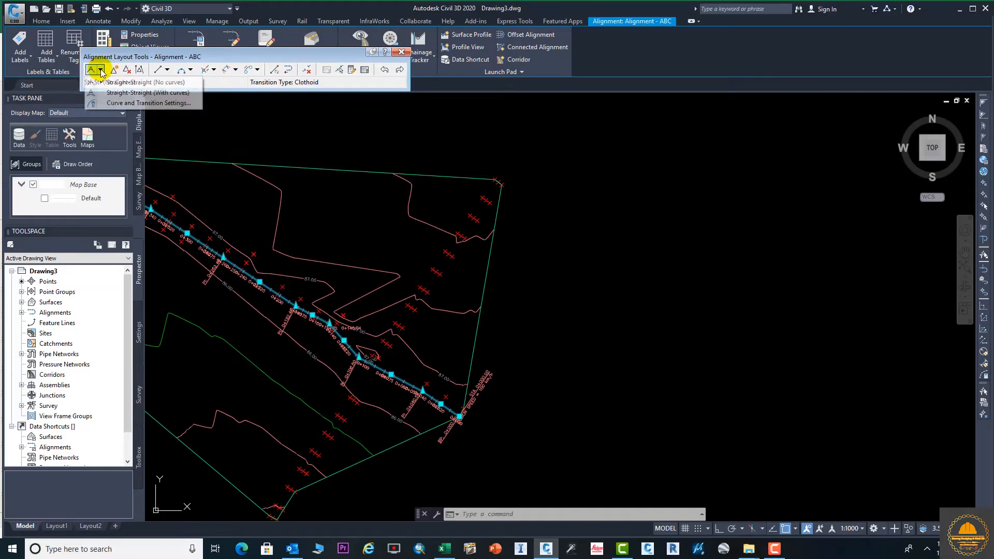
{"action": "left_click", "coordinate": [115, 93]}
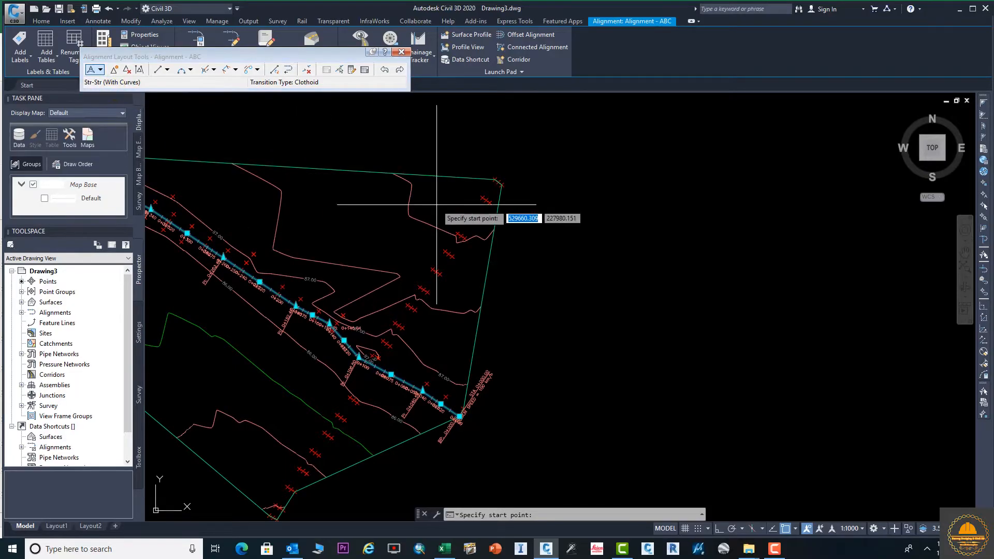
{"action": "key", "text": "Escape"}
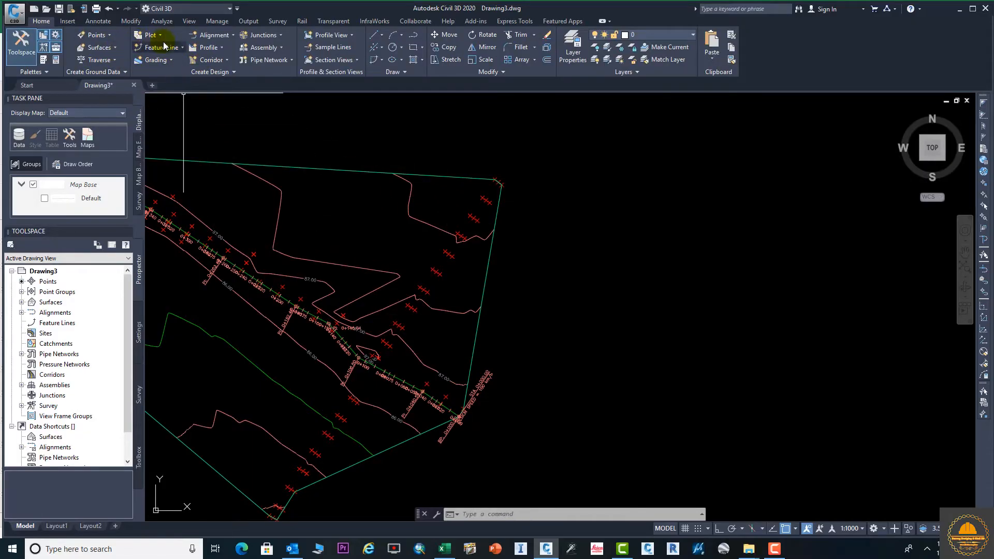
Create a centerline alignment layout named "Alignment - ABC 2" with the Proposed style and the All Labels label set
{"action": "left_click", "coordinate": [226, 39]}
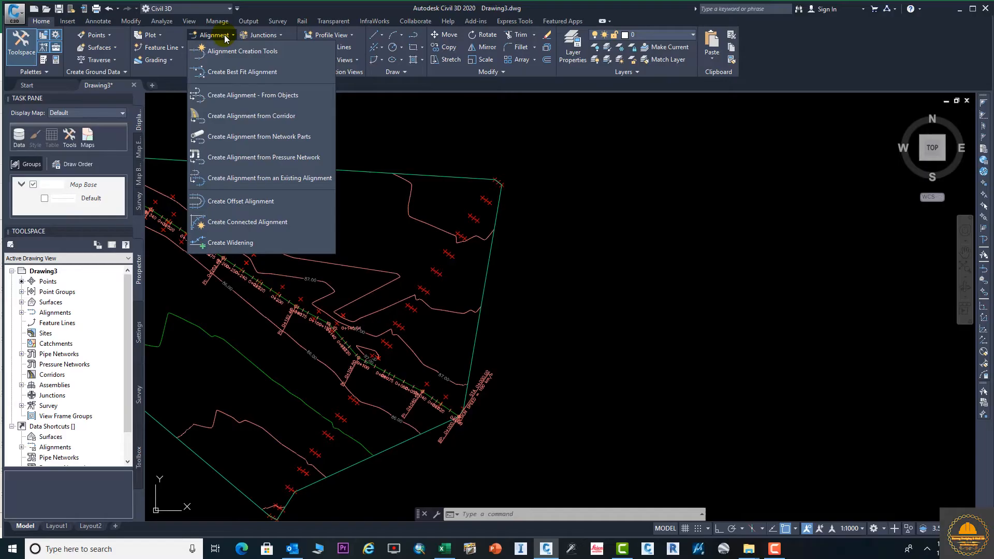
{"action": "left_click", "coordinate": [250, 51]}
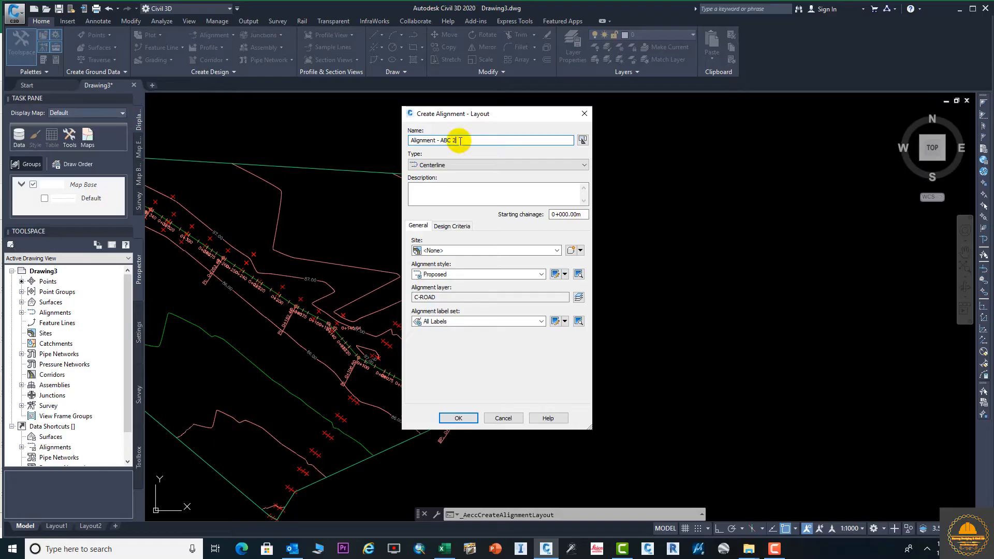
{"action": "left_click", "coordinate": [463, 419]}
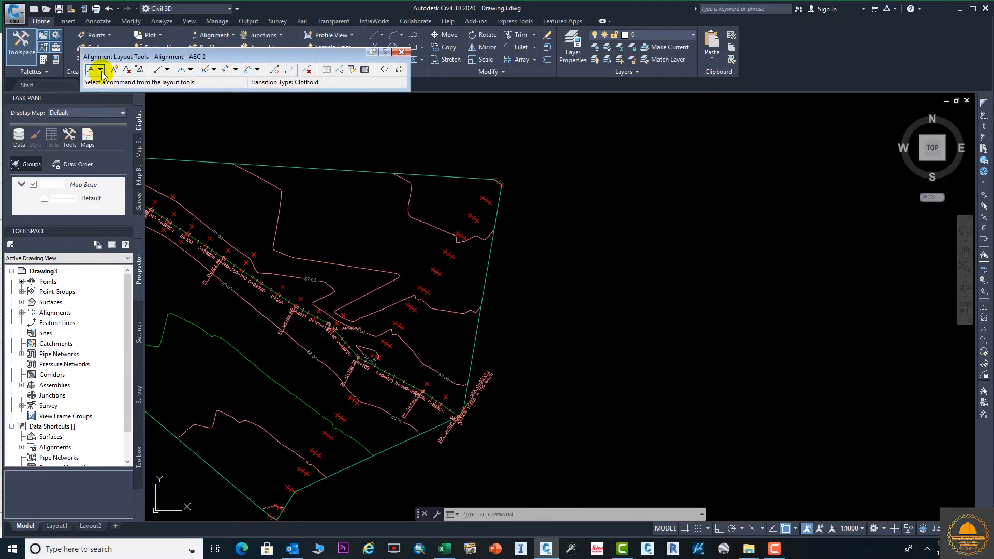
{"action": "left_click", "coordinate": [101, 71]}
{"action": "left_click", "coordinate": [120, 91]}
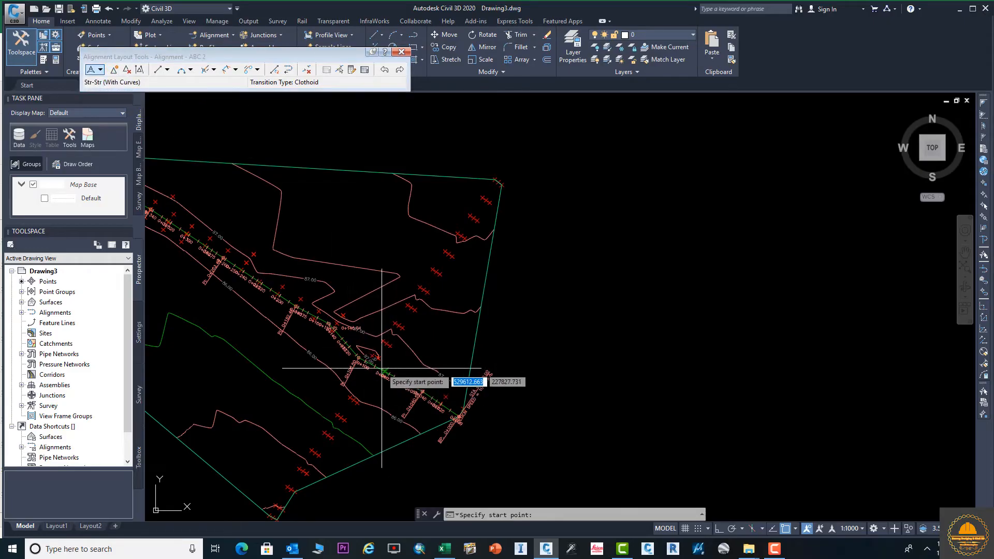
{"action": "scroll", "coordinate": [381, 368], "scroll_direction": "up", "scroll_amount": 3}
{"action": "scroll", "coordinate": [396, 372], "scroll_direction": "down", "scroll_amount": 3}
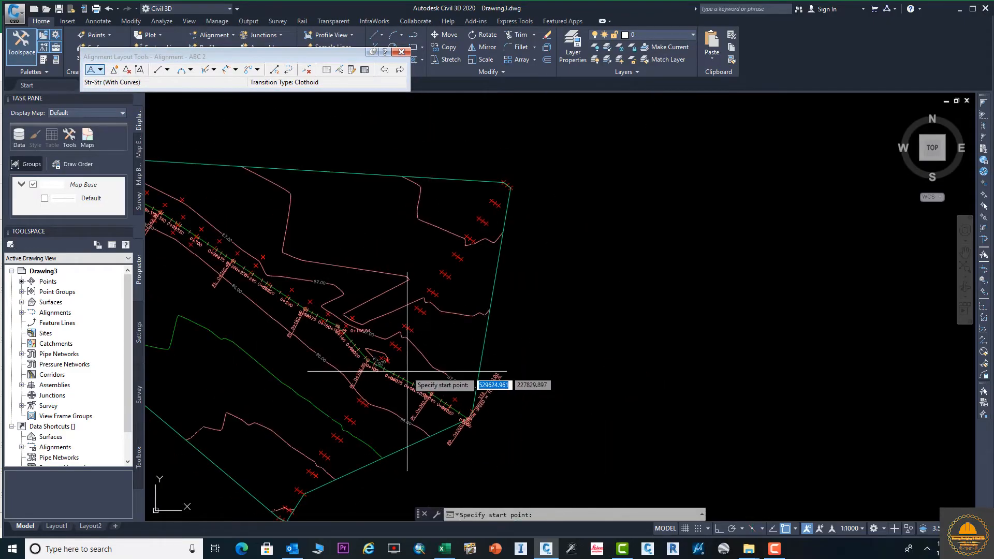
{"action": "scroll", "coordinate": [367, 356], "scroll_direction": "up", "scroll_amount": 3}
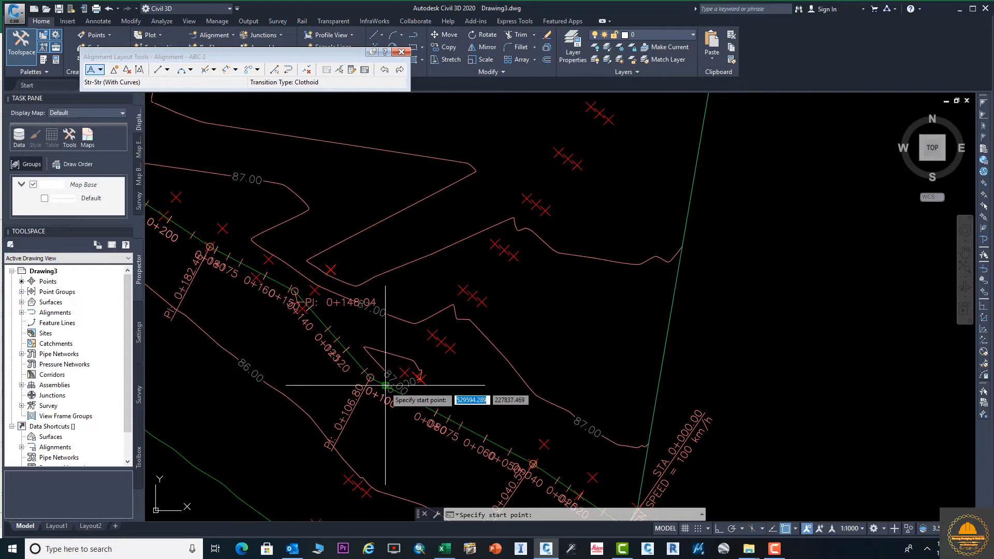
{"action": "left_click", "coordinate": [386, 386]}
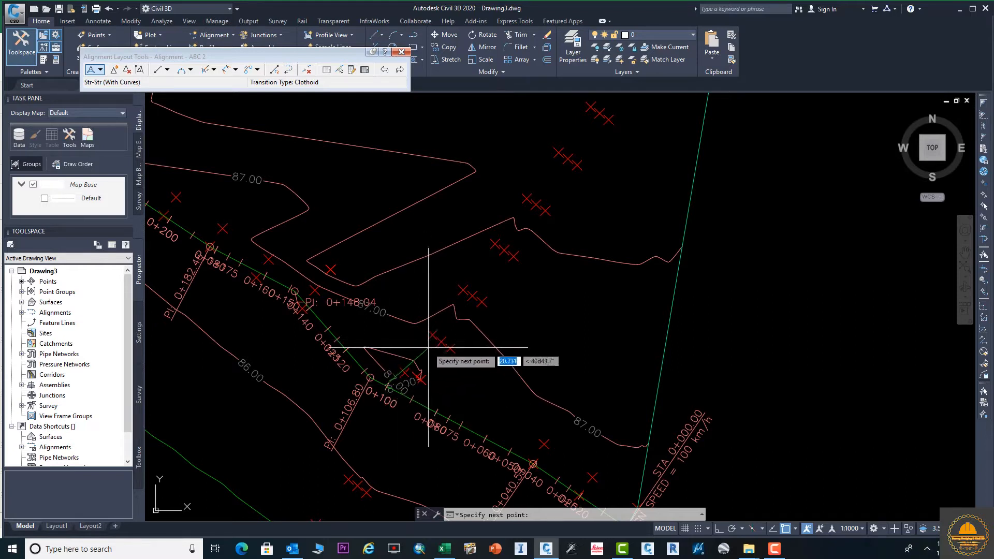
{"action": "scroll", "coordinate": [357, 344], "scroll_direction": "down", "scroll_amount": 4}
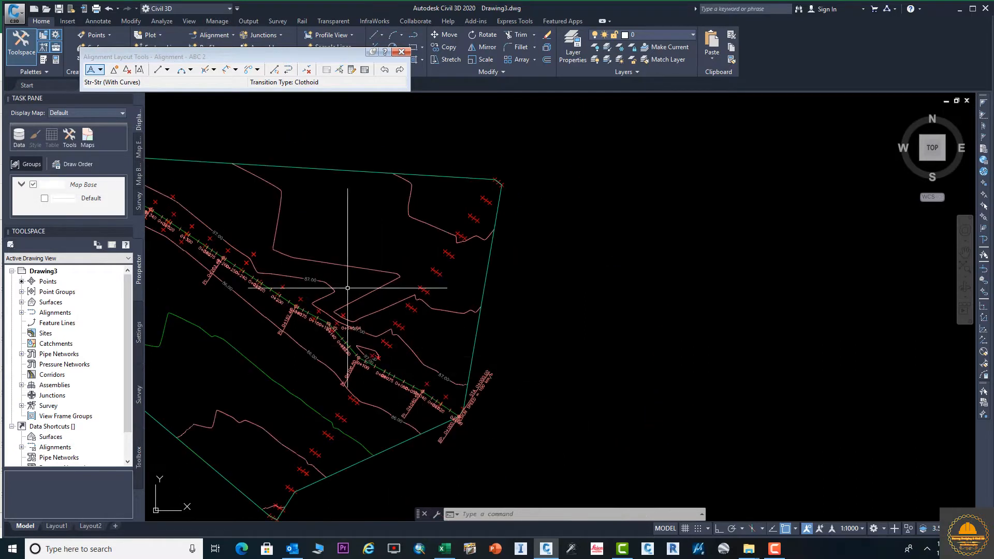
Draw Alignment - ABC 2 as straights with curves from near chainage 0+100 of Alignment - ABC through the survey points to the northeast boundary corner
{"action": "left_click", "coordinate": [140, 70]}
{"action": "left_click", "coordinate": [103, 70]}
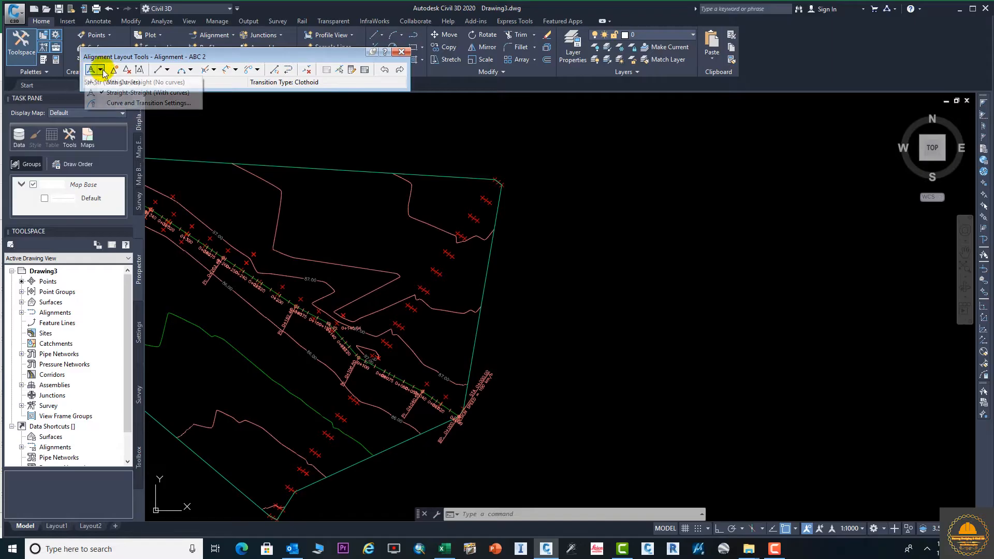
{"action": "left_click", "coordinate": [121, 94]}
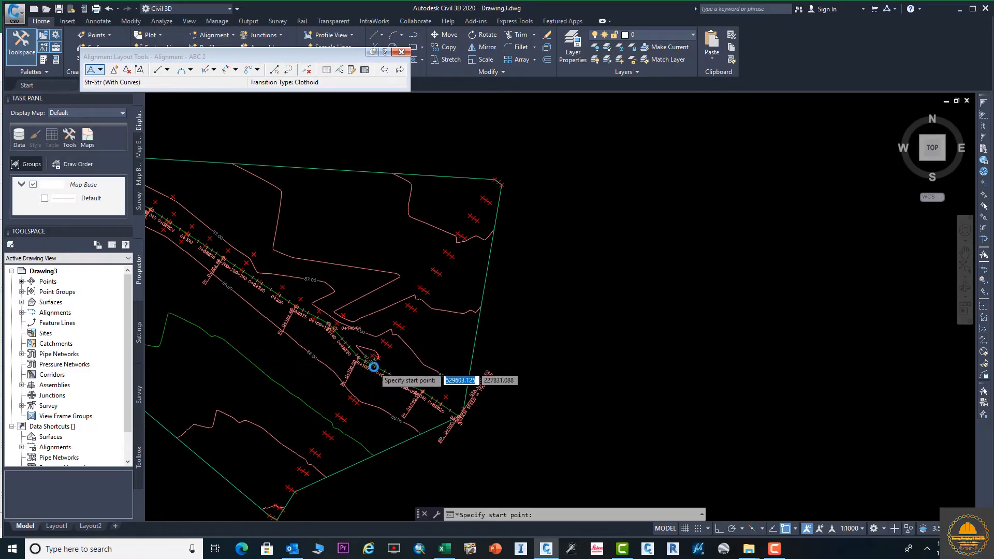
{"action": "scroll", "coordinate": [370, 362], "scroll_direction": "up", "scroll_amount": 2}
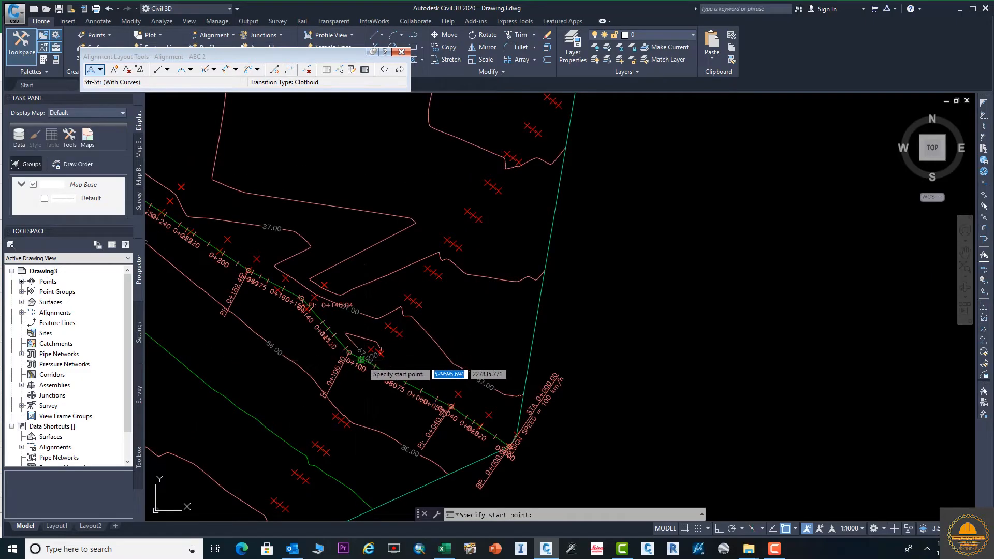
{"action": "left_click", "coordinate": [361, 360]}
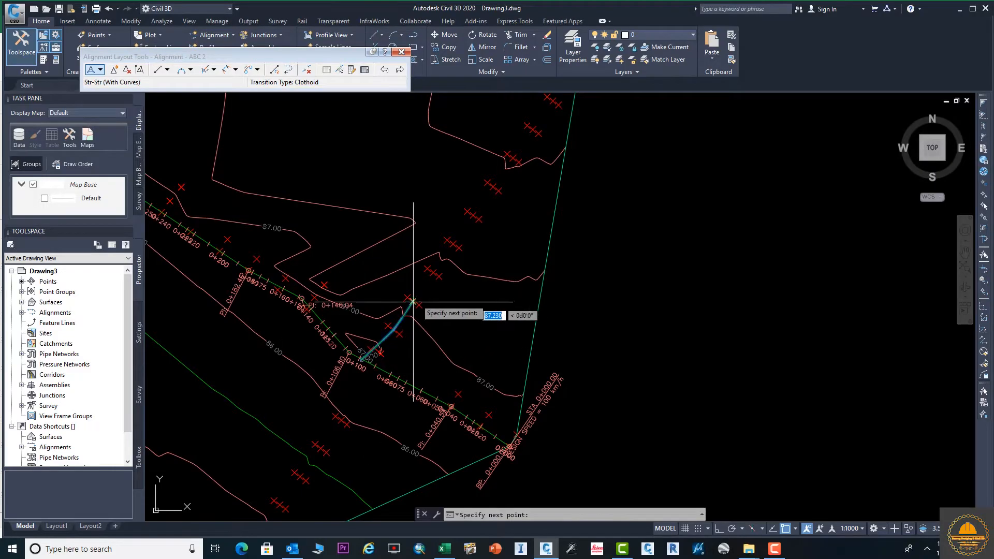
{"action": "left_click", "coordinate": [453, 242]}
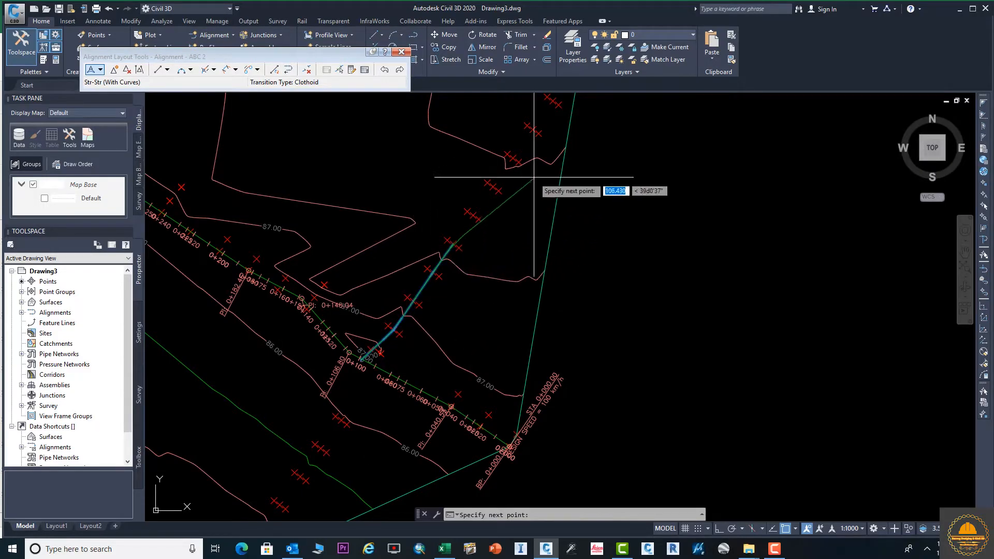
{"action": "middle_click_drag", "start_coordinate": [534, 177], "coordinate": [435, 310]}
{"action": "left_click", "coordinate": [410, 296]}
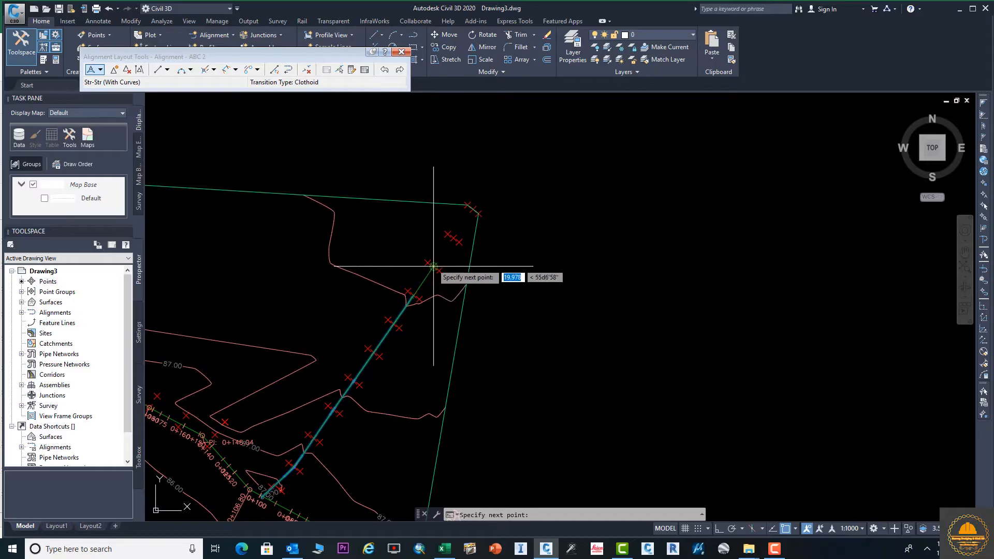
{"action": "left_click", "coordinate": [454, 238]}
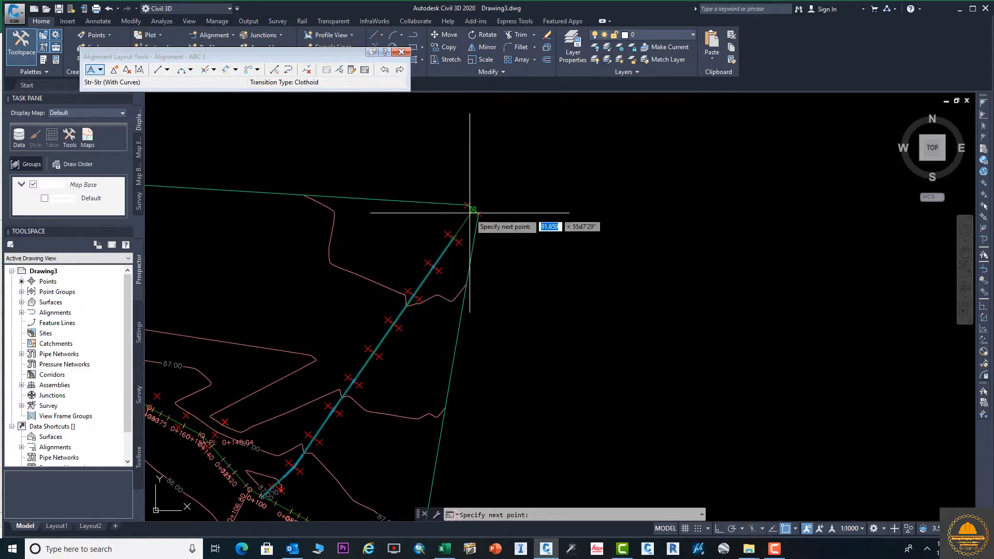
{"action": "left_click", "coordinate": [470, 212]}
{"action": "key", "text": "Return"}
Set the annotation scale to 1:500 to shrink the crowded labels along the new branch alignment
{"action": "mouse_move", "coordinate": [422, 282]}
{"action": "middle_mouse_down"}
{"action": "mouse_move", "coordinate": [450, 229]}
{"action": "mouse_move", "coordinate": [432, 315]}
{"action": "mouse_move", "coordinate": [335, 442]}
{"action": "middle_mouse_up"}
{"action": "scroll", "coordinate": [450, 269], "scroll_direction": "up", "scroll_amount": 2}
{"action": "scroll", "coordinate": [477, 243], "scroll_direction": "up", "scroll_amount": 2}
{"action": "mouse_move", "coordinate": [404, 161]}
{"action": "middle_mouse_down"}
{"action": "mouse_move", "coordinate": [406, 274]}
{"action": "mouse_move", "coordinate": [450, 225]}
{"action": "middle_mouse_up"}
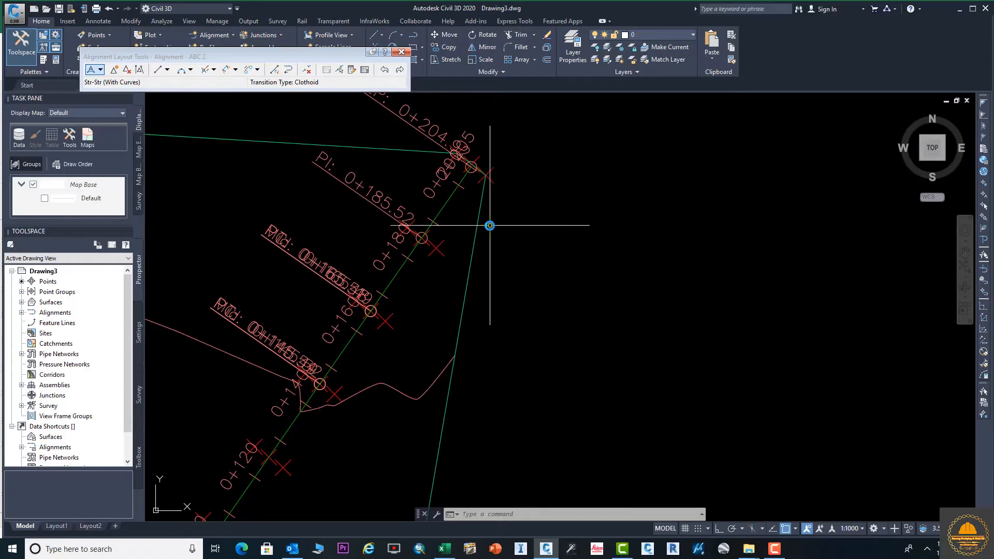
{"action": "scroll", "coordinate": [508, 255], "scroll_direction": "down", "scroll_amount": 4}
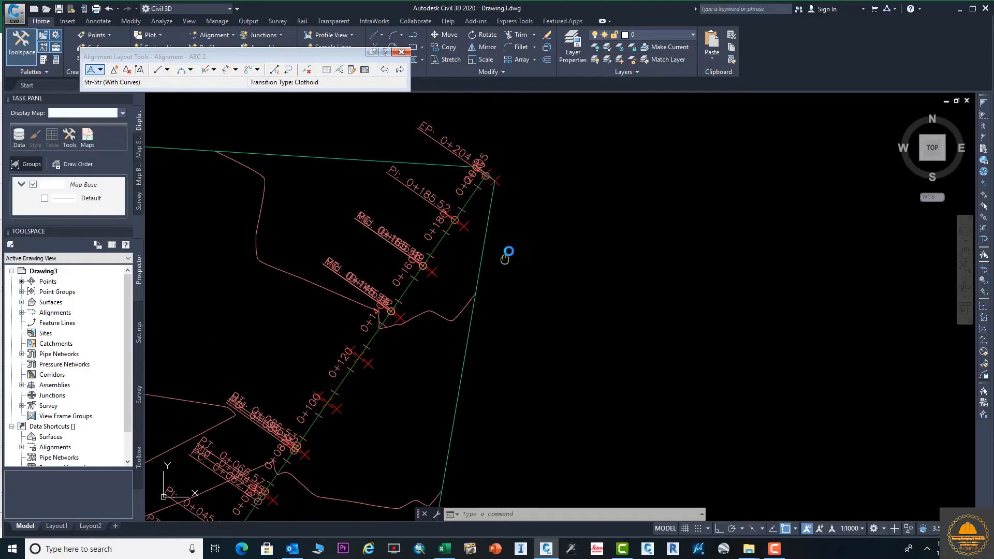
{"action": "left_click", "coordinate": [863, 528]}
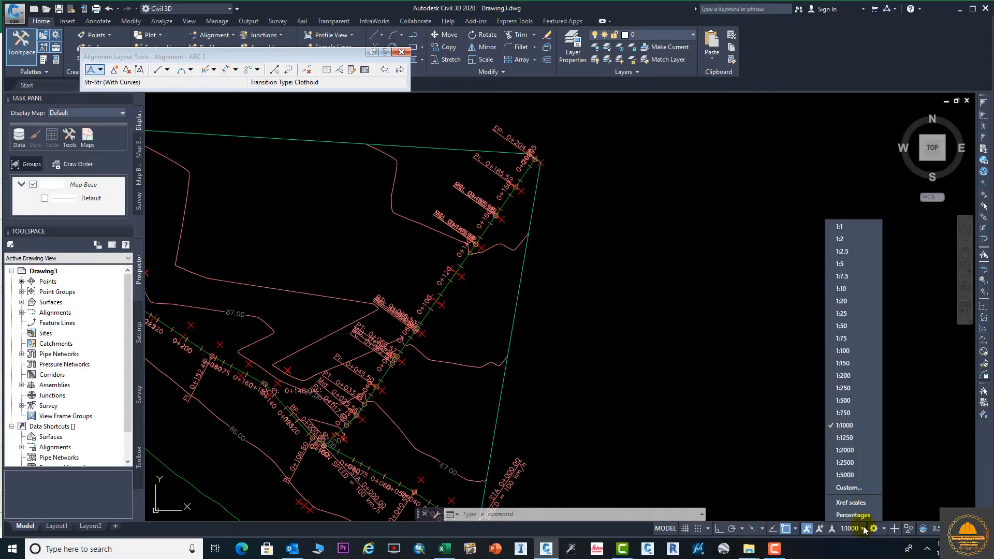
{"action": "left_click", "coordinate": [844, 400]}
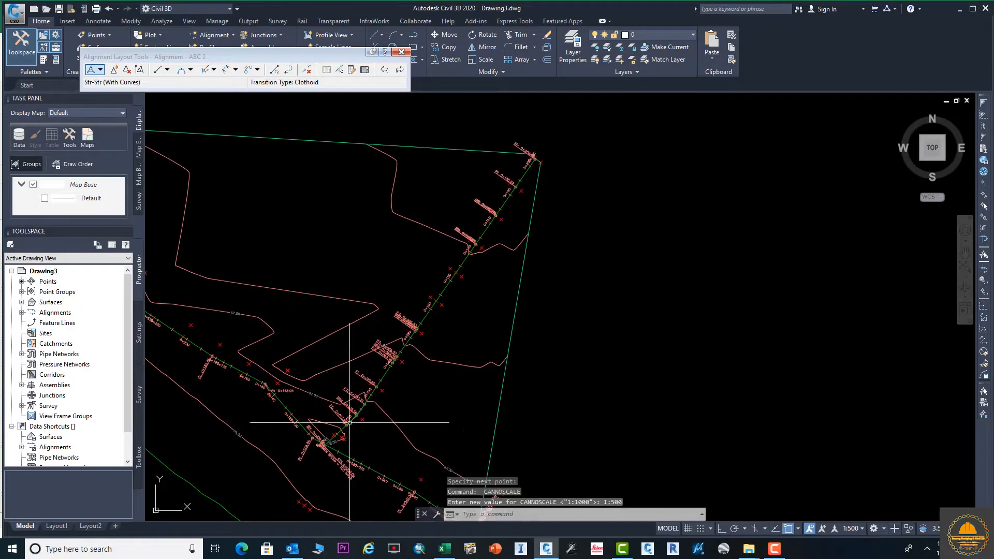
Examine the chainage and geometry point labels along Alignment - ABC 2 and its connection to the main alignment
{"action": "middle_click_drag", "start_coordinate": [304, 437], "coordinate": [314, 421]}
{"action": "scroll", "coordinate": [444, 410], "scroll_direction": "up", "scroll_amount": 5}
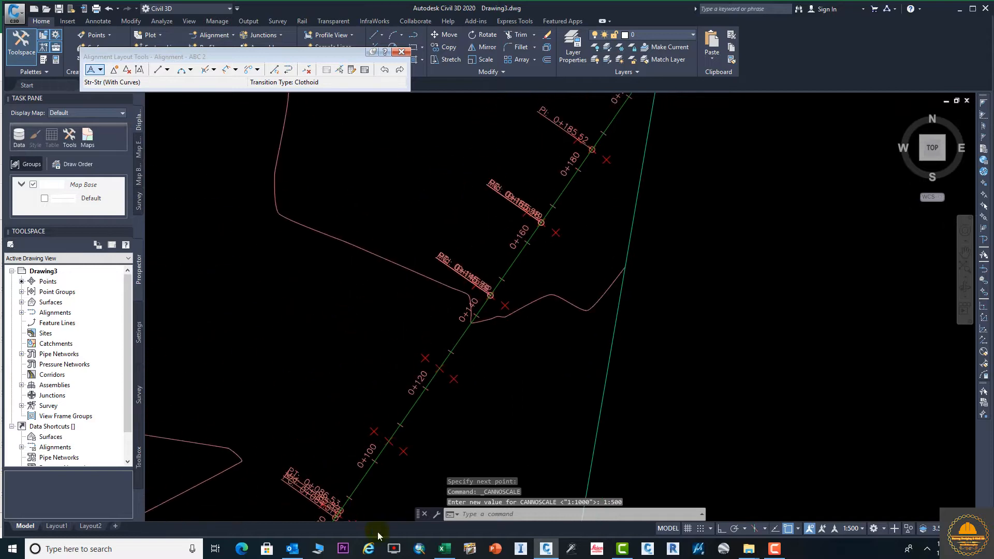
{"action": "mouse_move", "coordinate": [472, 299]}
{"action": "middle_mouse_down"}
{"action": "mouse_move", "coordinate": [537, 259]}
{"action": "mouse_move", "coordinate": [442, 417]}
{"action": "mouse_move", "coordinate": [435, 176]}
{"action": "middle_mouse_up"}
{"action": "scroll", "coordinate": [483, 295], "scroll_direction": "up", "scroll_amount": 2}
{"action": "scroll", "coordinate": [448, 368], "scroll_direction": "down", "scroll_amount": 4}
{"action": "scroll", "coordinate": [449, 308], "scroll_direction": "down", "scroll_amount": 4}
{"action": "middle_click_drag", "start_coordinate": [413, 374], "coordinate": [500, 298]}
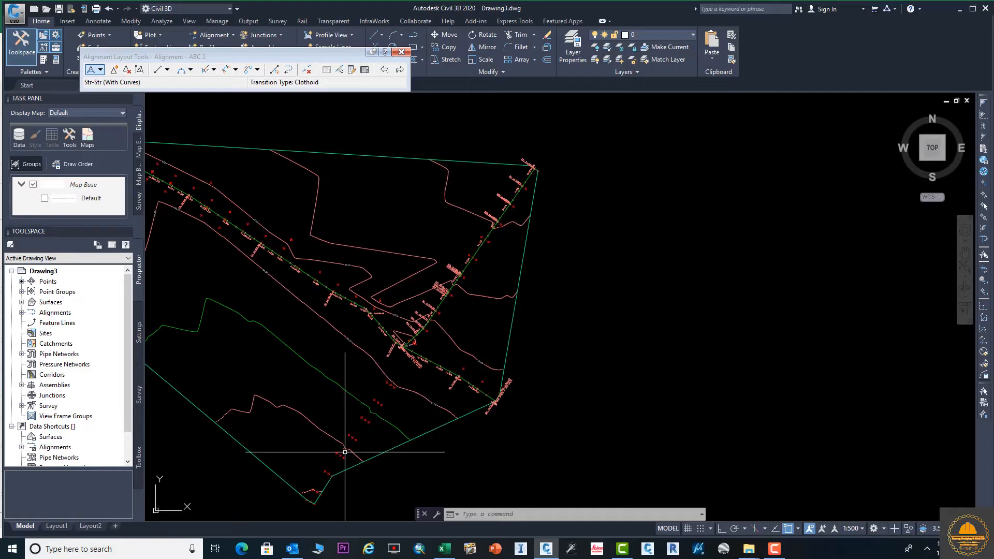
Close the layout tools and create a centerline alignment named "Alignment - ABC 3" with the Proposed style and All Labels set
{"action": "left_click", "coordinate": [401, 52]}
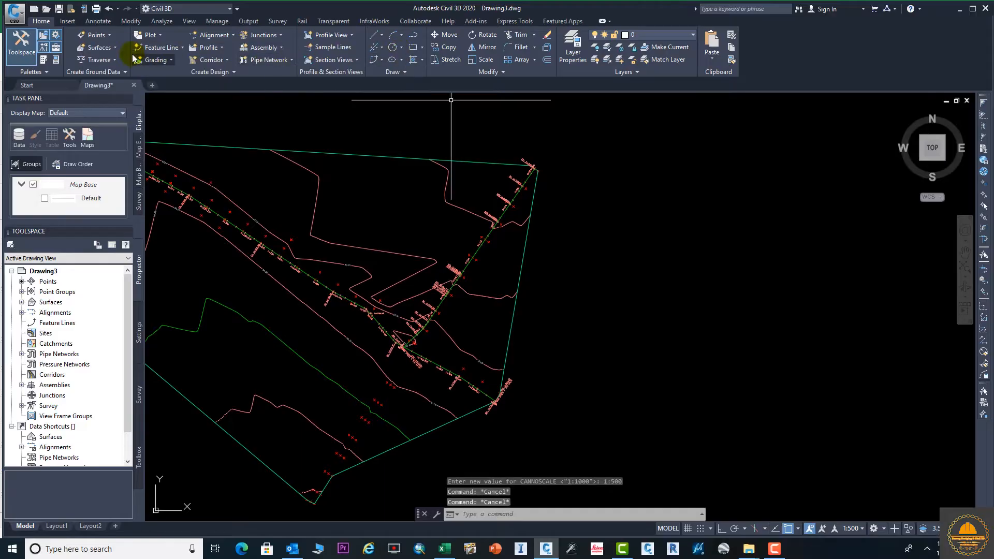
{"action": "left_click", "coordinate": [212, 35]}
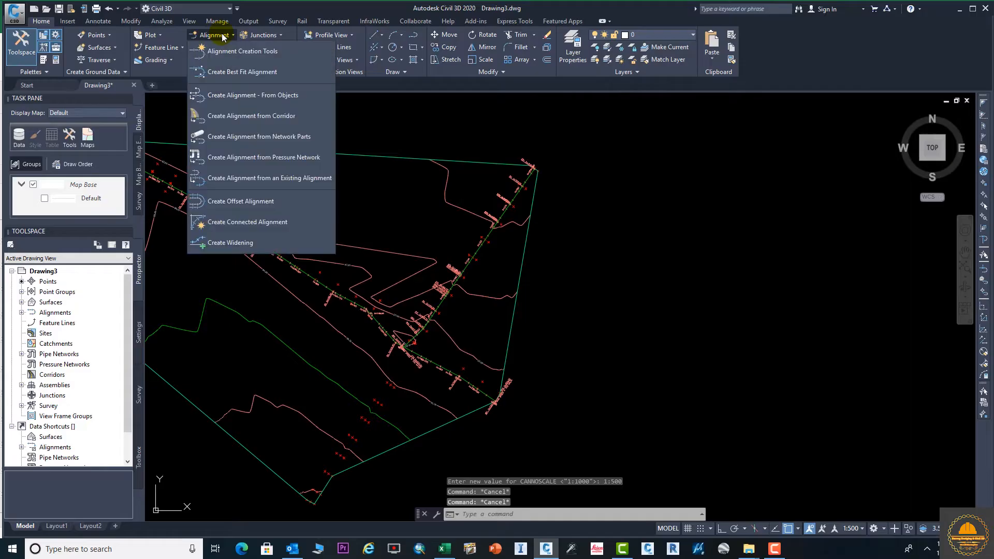
{"action": "left_click", "coordinate": [266, 51]}
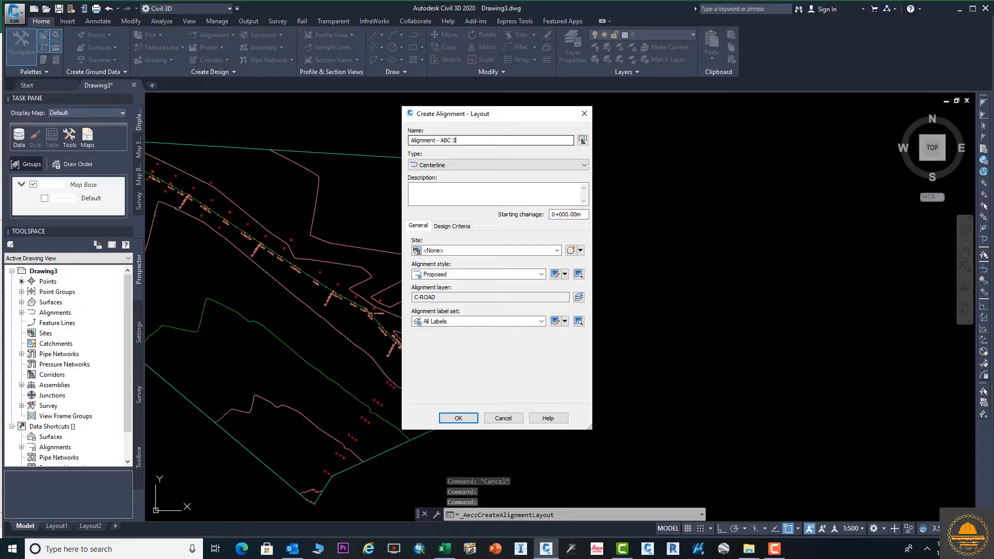
{"action": "left_click", "coordinate": [457, 418]}
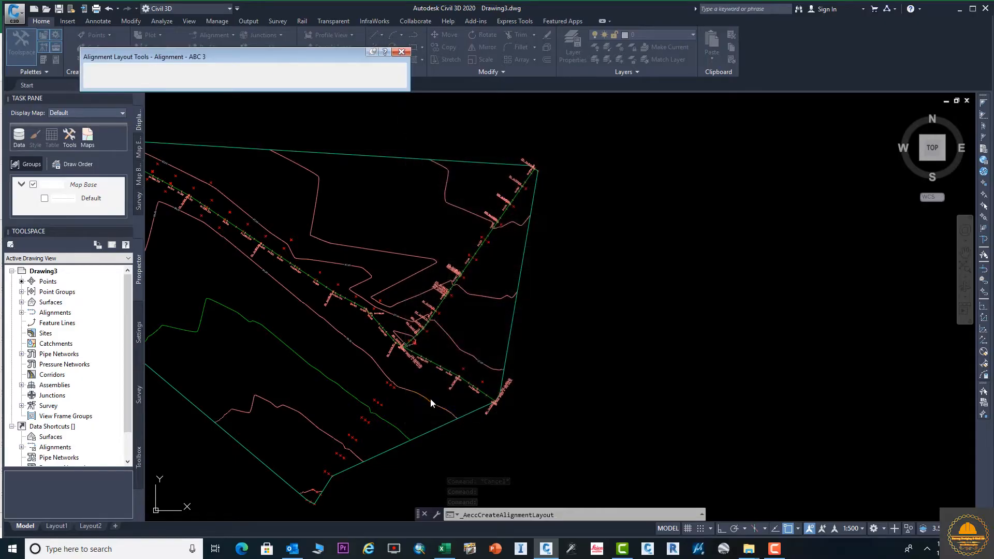
Draw Alignment - ABC 3 as straights with curves from the branch junction on Alignment - ABC through the survey points to the southern boundary corner
{"action": "middle_click_drag", "start_coordinate": [344, 399], "coordinate": [352, 239]}
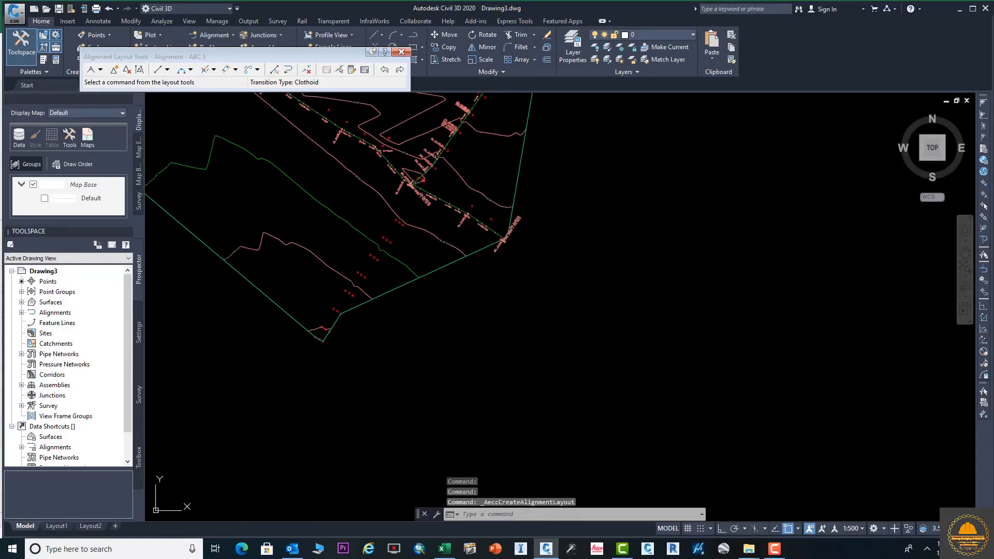
{"action": "left_click", "coordinate": [101, 69]}
{"action": "left_click", "coordinate": [111, 94]}
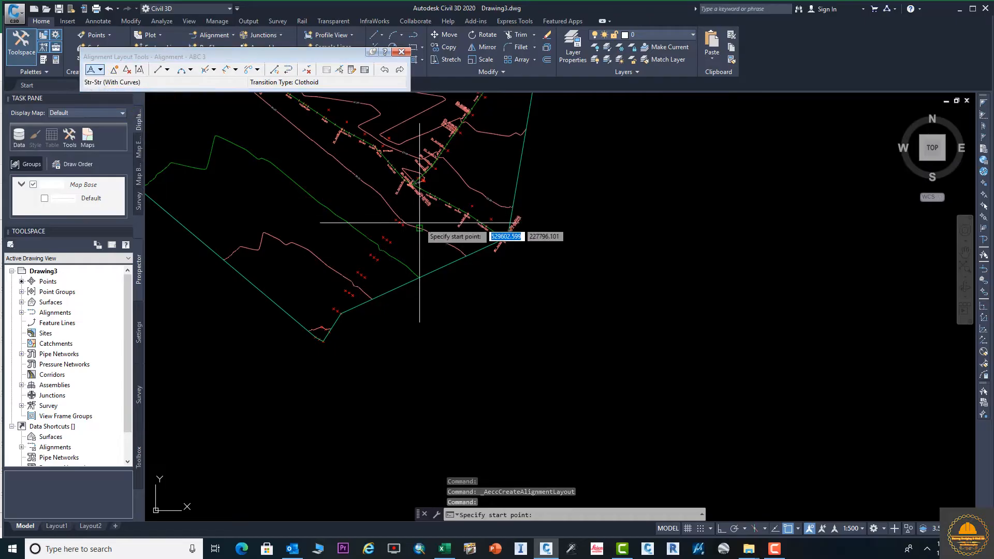
{"action": "scroll", "coordinate": [421, 218], "scroll_direction": "up", "scroll_amount": 3}
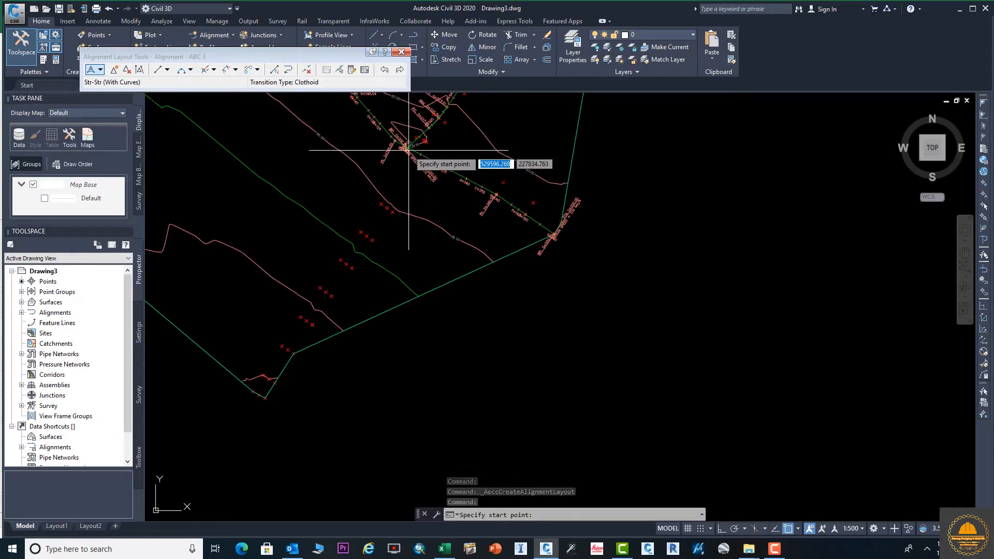
{"action": "left_click", "coordinate": [405, 148]}
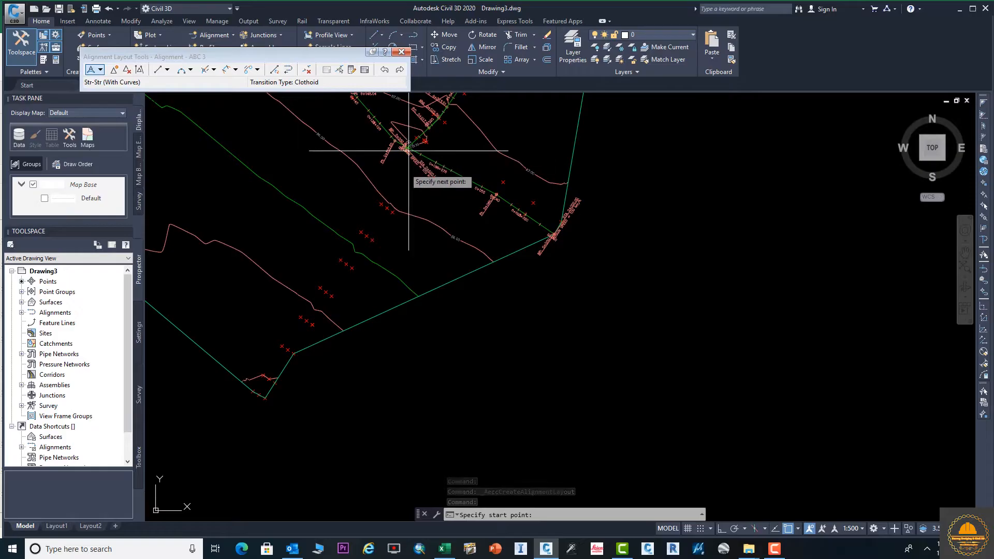
{"action": "left_click", "coordinate": [388, 208]}
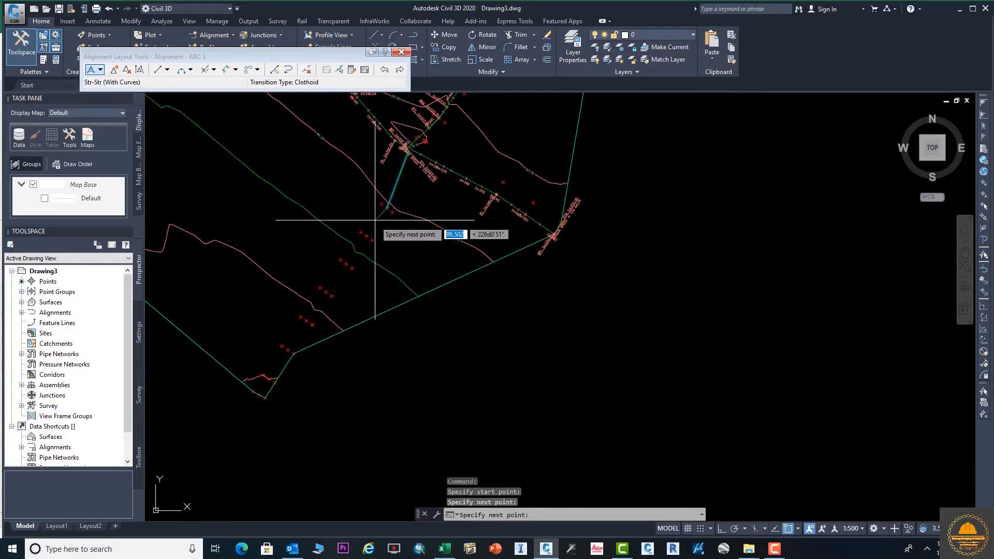
{"action": "left_click", "coordinate": [367, 236]}
{"action": "left_click", "coordinate": [346, 264]}
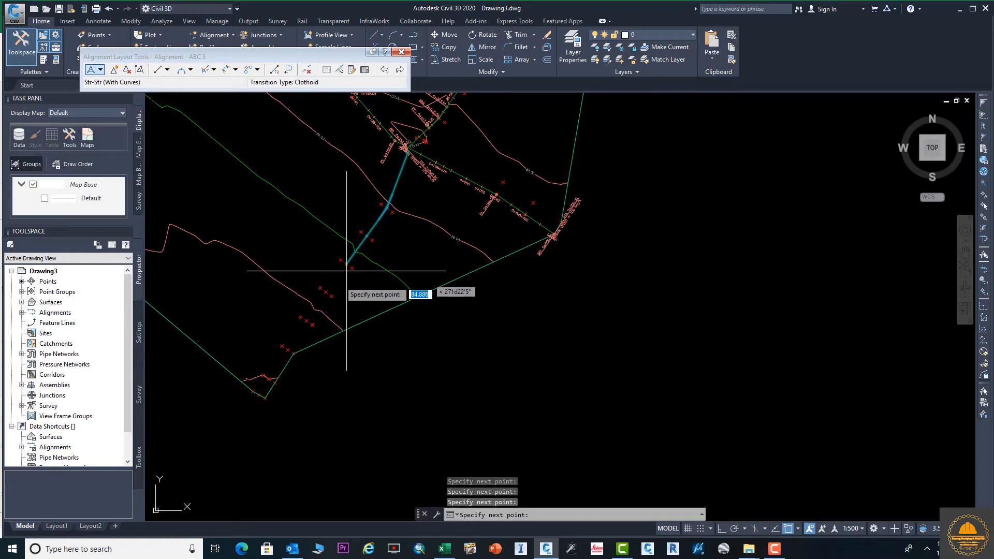
{"action": "left_click", "coordinate": [326, 292]}
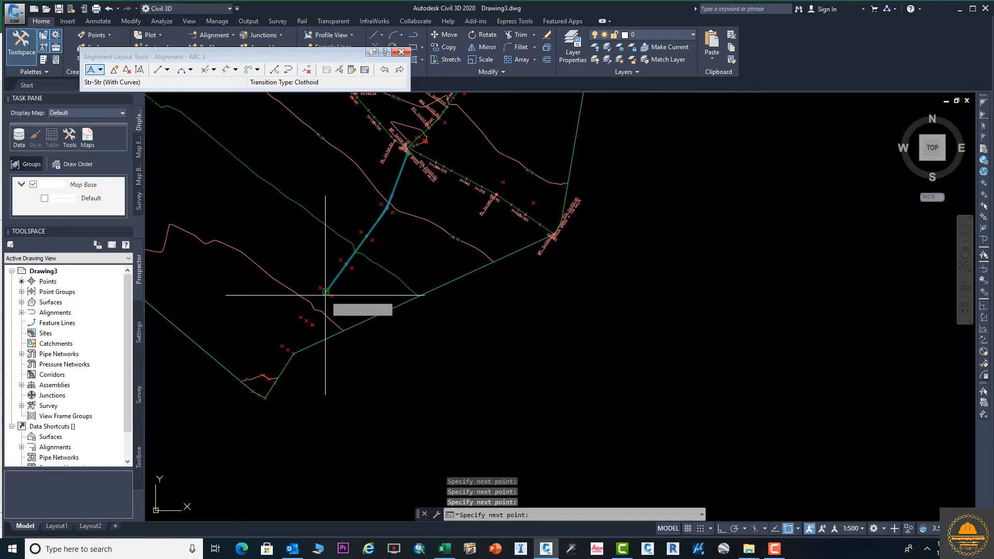
{"action": "left_click", "coordinate": [288, 350]}
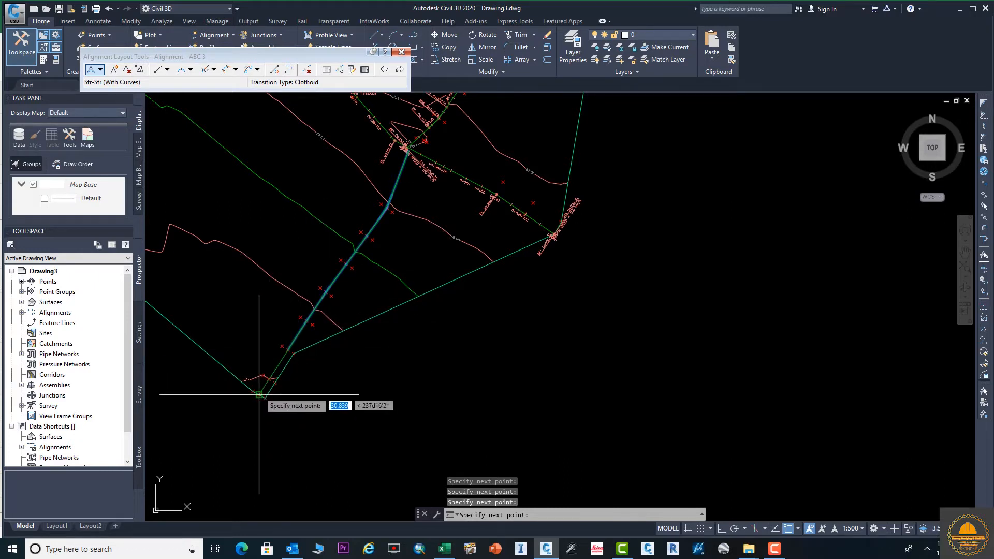
{"action": "key", "text": "Return"}
Examine the labels along Alignment - ABC 3 and highlight the minor chainage labels of all three alignments
{"action": "middle_click_drag", "start_coordinate": [421, 296], "coordinate": [380, 315]}
{"action": "scroll", "coordinate": [328, 293], "scroll_direction": "up", "scroll_amount": 2}
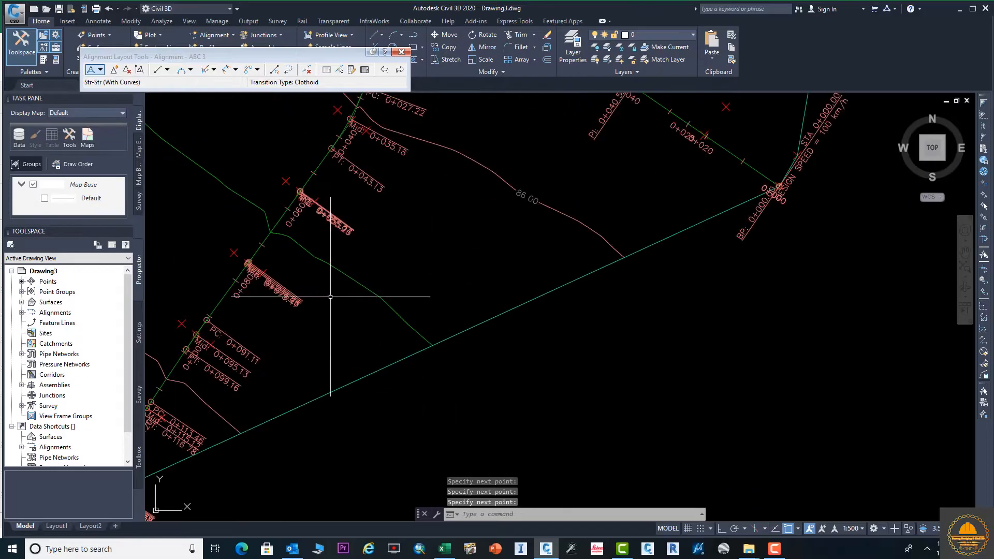
{"action": "scroll", "coordinate": [295, 399], "scroll_direction": "up", "scroll_amount": 3}
{"action": "scroll", "coordinate": [342, 352], "scroll_direction": "down", "scroll_amount": 8}
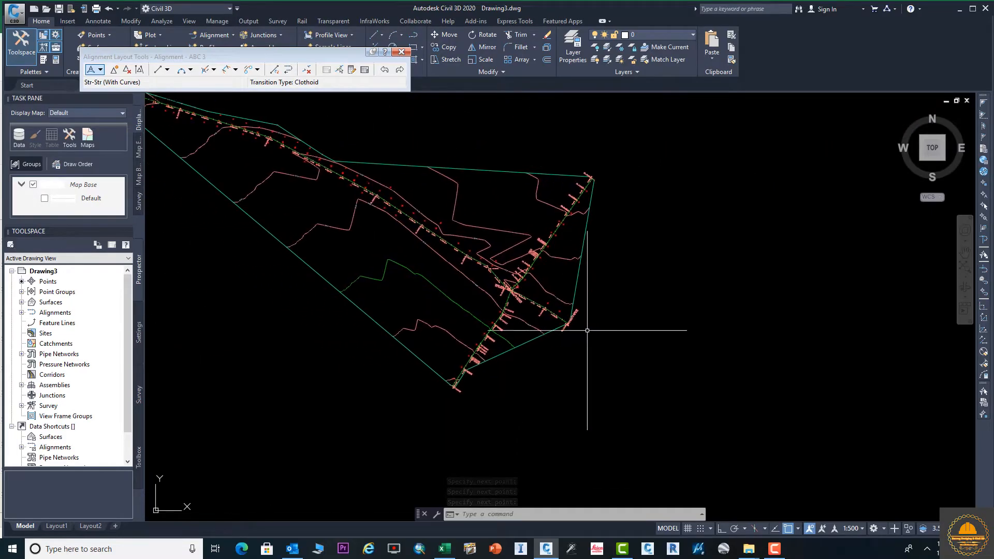
{"action": "left_click", "coordinate": [461, 250]}
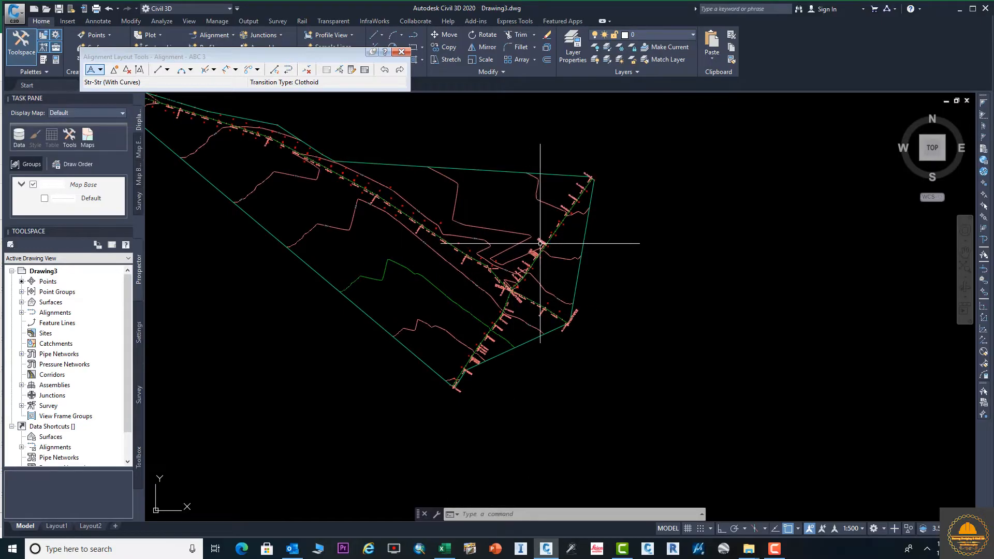
{"action": "key", "text": "Escape"}
{"action": "left_click", "coordinate": [462, 254]}
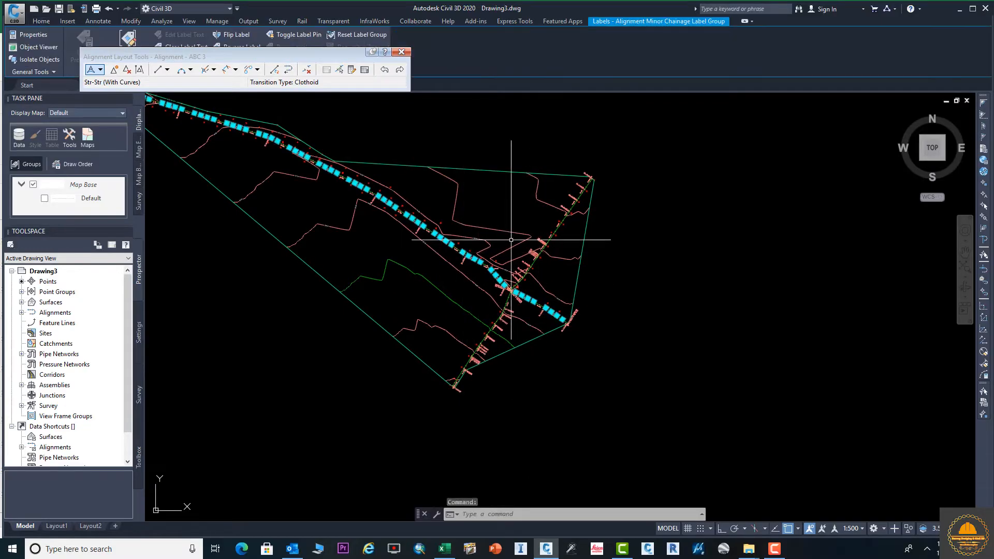
{"action": "left_click", "coordinate": [560, 223]}
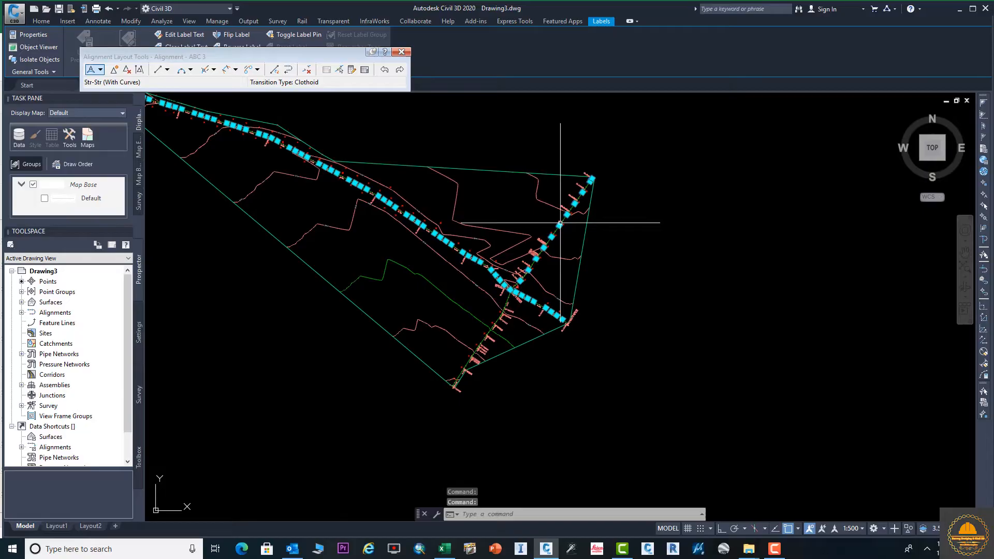
{"action": "left_click", "coordinate": [492, 328]}
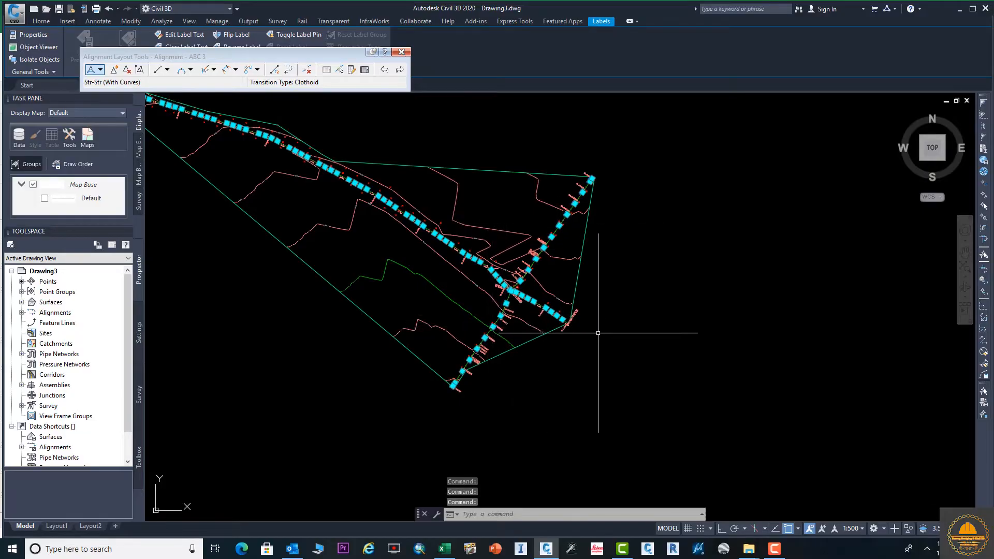
{"action": "key", "text": "Escape"}
{"action": "scroll", "coordinate": [647, 296], "scroll_direction": "down", "scroll_amount": 4}
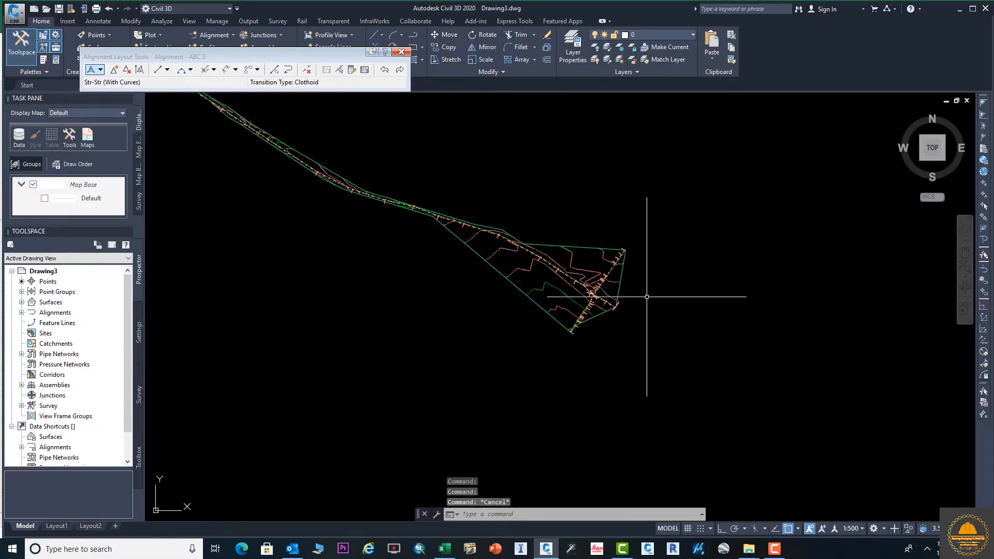
Review the alignment layout over the surface by highlighting Alignment - ABC and both its branches together, and clear the selection
{"action": "mouse_move", "coordinate": [637, 265]}
{"action": "middle_mouse_down"}
{"action": "mouse_move", "coordinate": [657, 302]}
{"action": "mouse_move", "coordinate": [726, 308]}
{"action": "mouse_move", "coordinate": [622, 329]}
{"action": "mouse_move", "coordinate": [379, 195]}
{"action": "middle_mouse_up"}
{"action": "scroll", "coordinate": [716, 300], "scroll_direction": "down", "scroll_amount": 2}
{"action": "scroll", "coordinate": [456, 307], "scroll_direction": "up", "scroll_amount": 7}
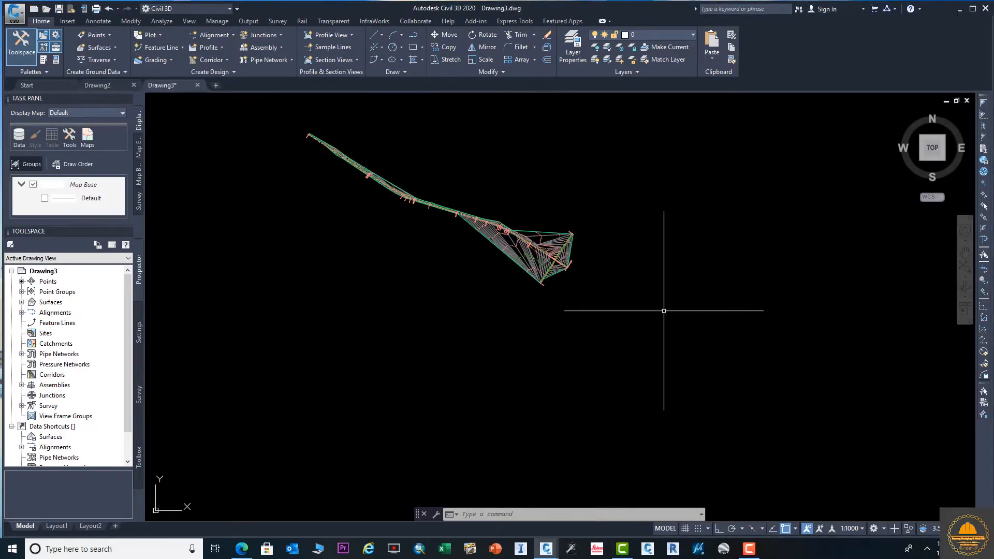
{"action": "scroll", "coordinate": [629, 298], "scroll_direction": "up", "scroll_amount": 2}
{"action": "scroll", "coordinate": [607, 289], "scroll_direction": "up", "scroll_amount": 5}
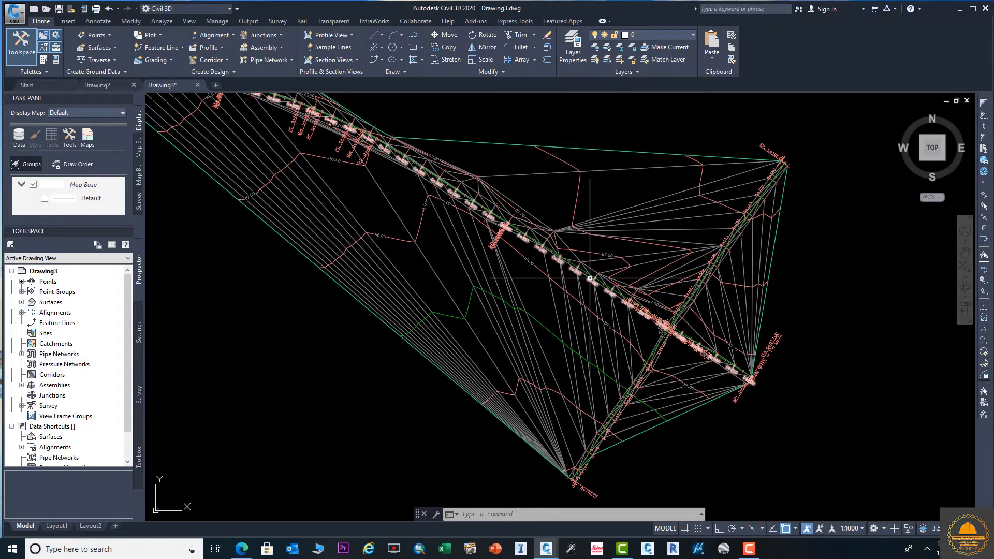
{"action": "left_click", "coordinate": [590, 278]}
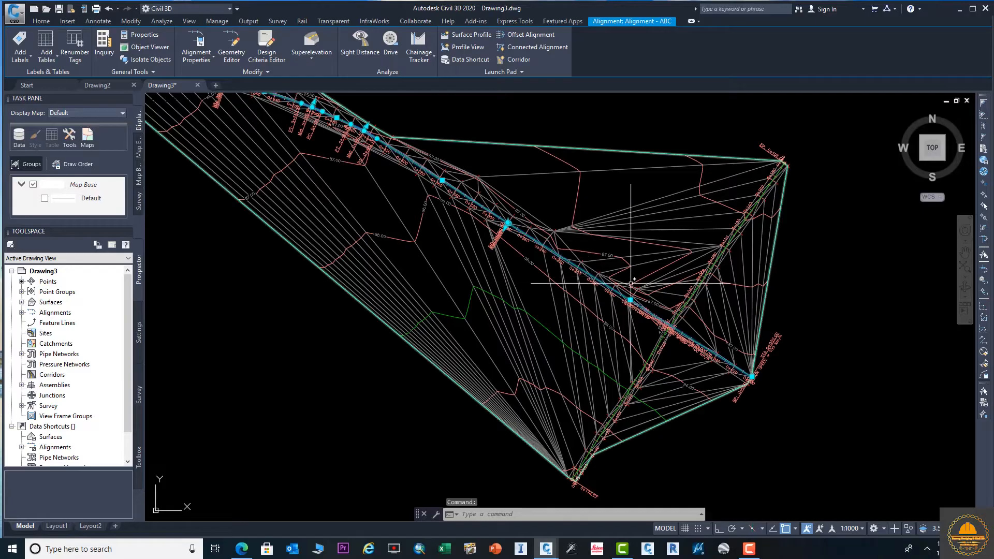
{"action": "left_click", "coordinate": [704, 275]}
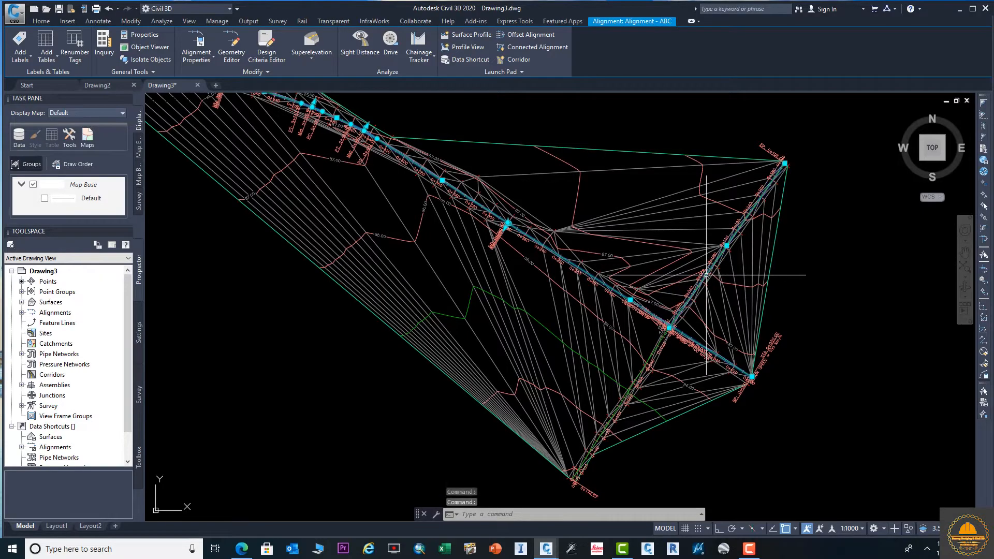
{"action": "left_click", "coordinate": [638, 377]}
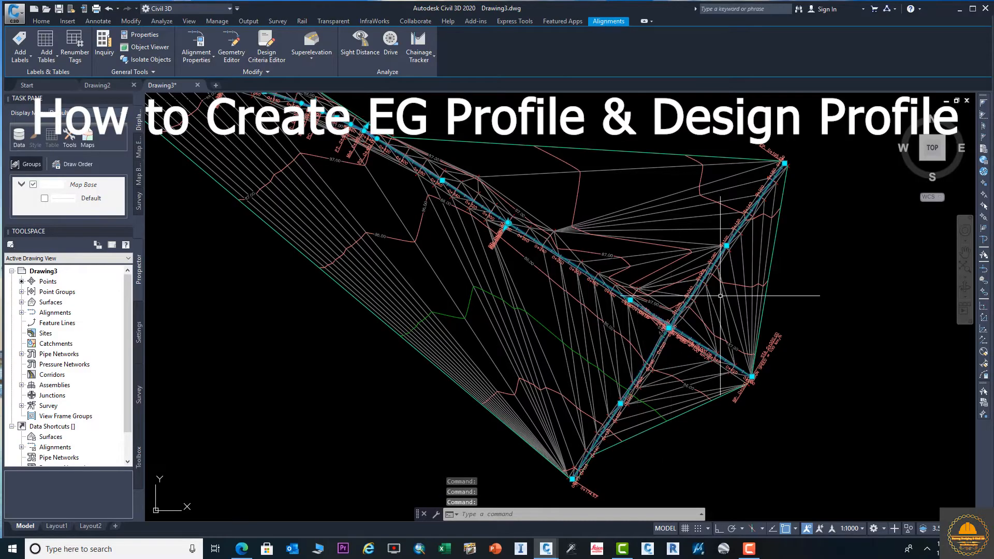
{"action": "scroll", "coordinate": [671, 285], "scroll_direction": "down", "scroll_amount": 5}
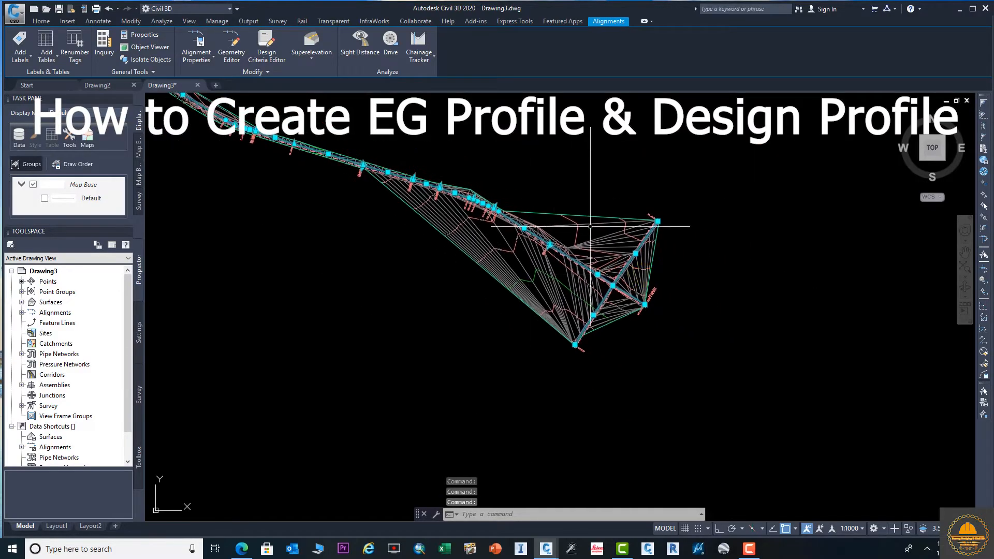
{"action": "scroll", "coordinate": [564, 246], "scroll_direction": "up", "scroll_amount": 5}
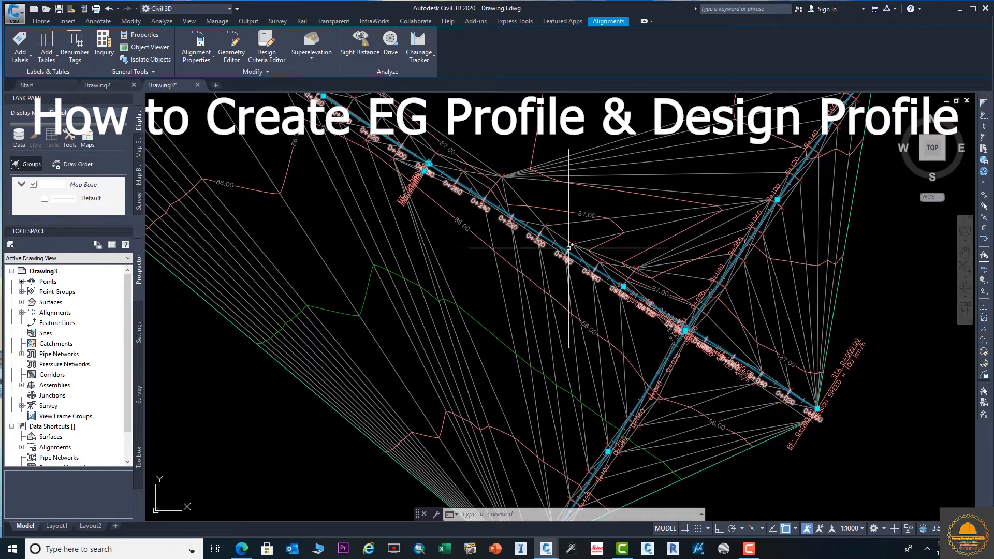
{"action": "scroll", "coordinate": [569, 247], "scroll_direction": "down", "scroll_amount": 6}
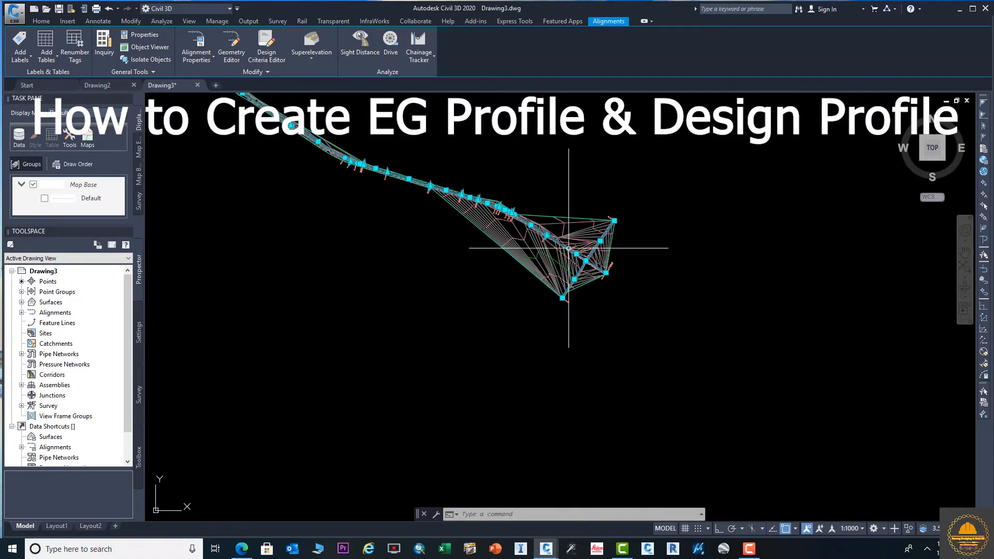
{"action": "key", "text": "Escape"}
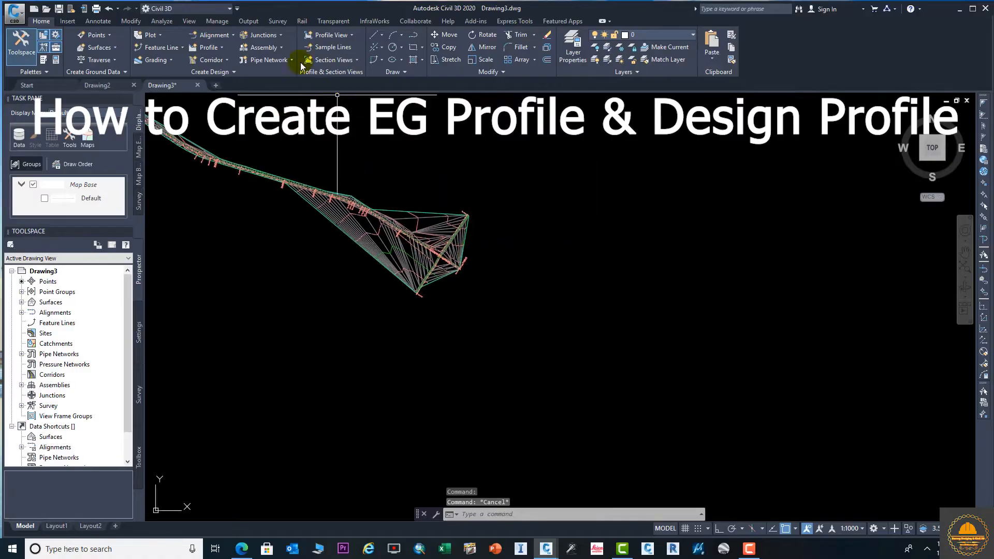
Create a surface profile for Alignment - ABC by adding the NGL surface to the profile list
{"action": "left_click", "coordinate": [223, 48]}
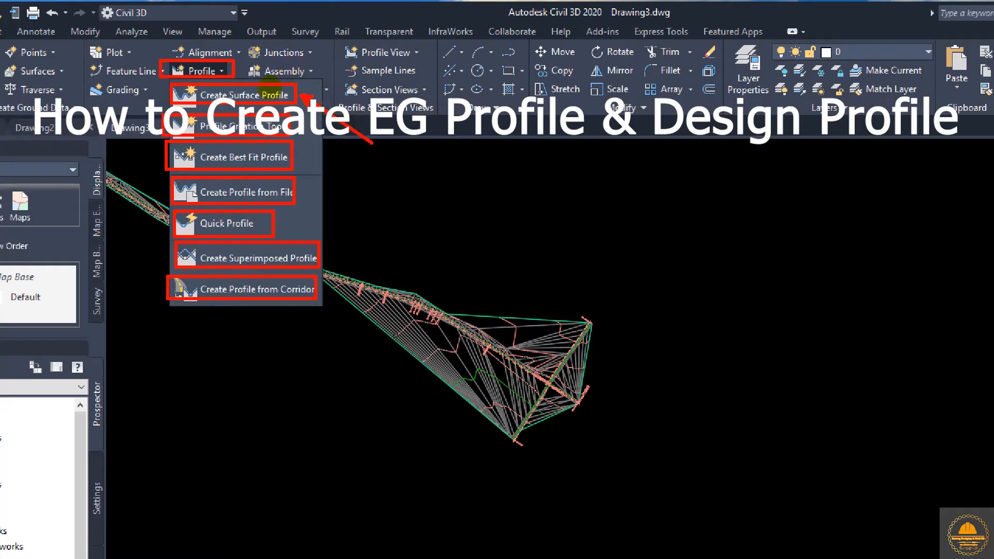
{"action": "key", "text": "Escape"}
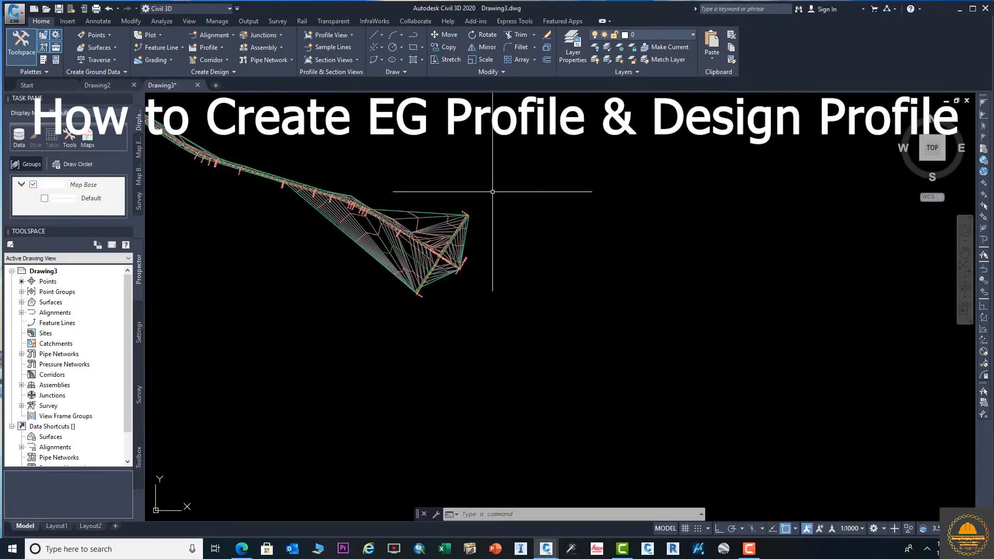
{"action": "left_click", "coordinate": [223, 49]}
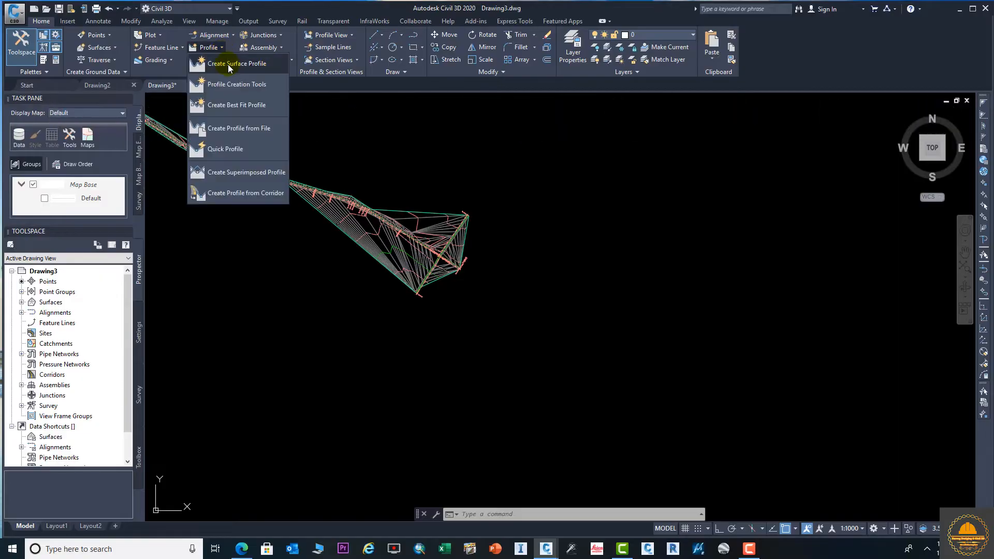
{"action": "left_click", "coordinate": [227, 64]}
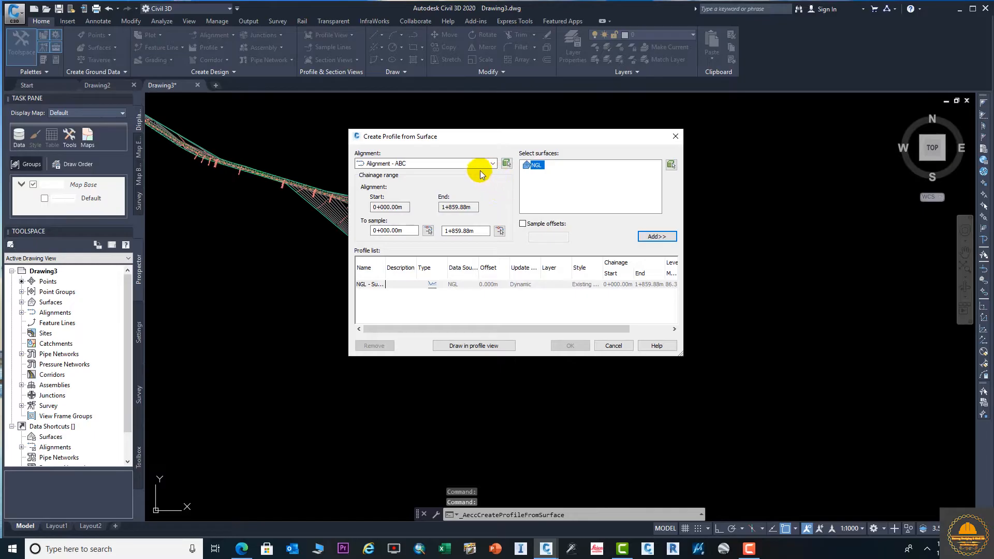
{"action": "left_click", "coordinate": [447, 164]}
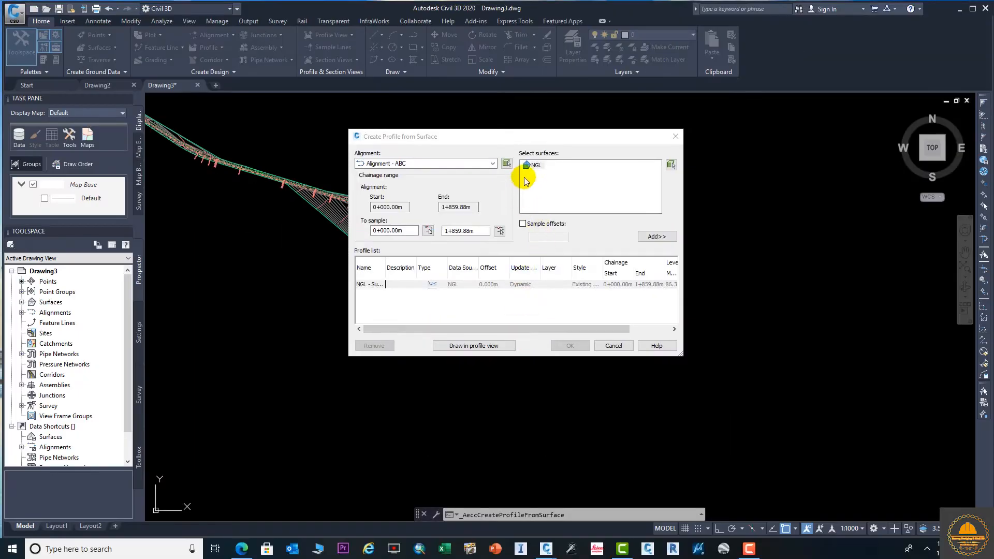
{"action": "left_click", "coordinate": [536, 165]}
{"action": "left_click", "coordinate": [649, 237]}
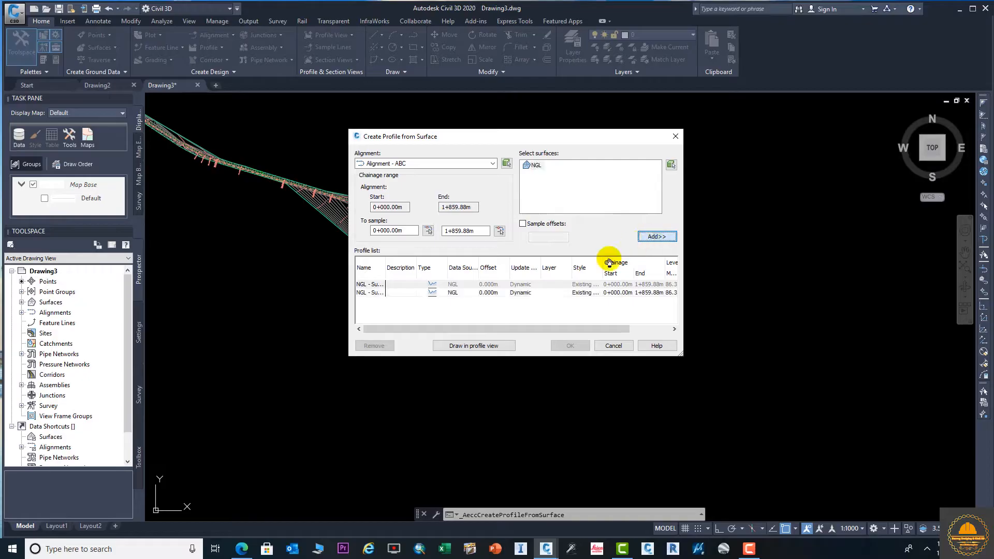
Start drawing the profile in a profile view, with Alignment - ABC as the alignment and Profile View as the style
{"action": "left_click", "coordinate": [482, 346]}
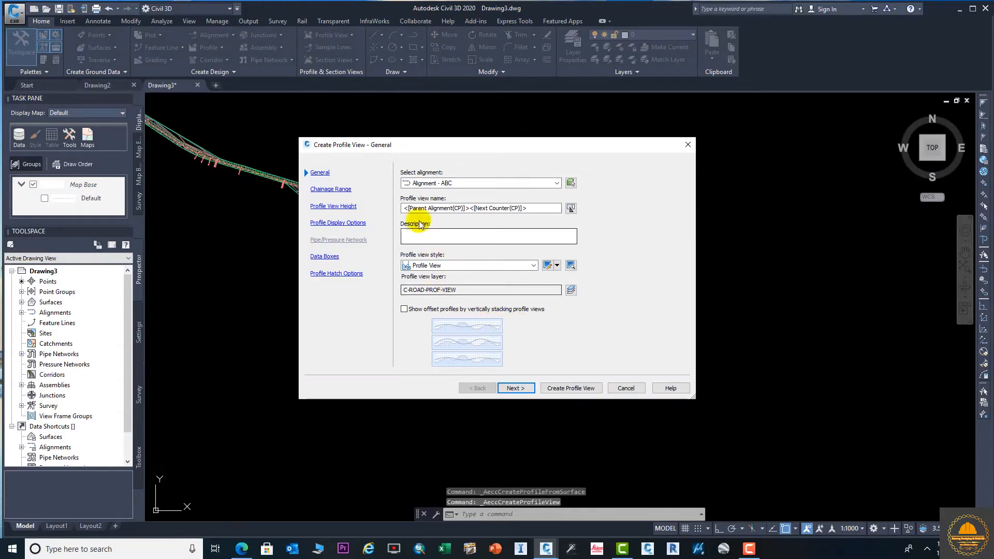
{"action": "left_click", "coordinate": [491, 184]}
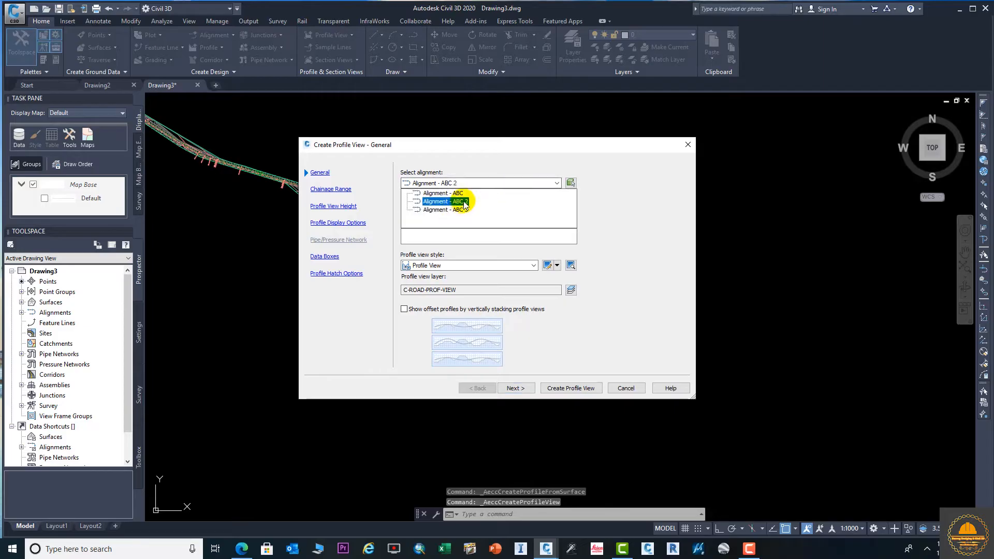
{"action": "left_click", "coordinate": [485, 187]}
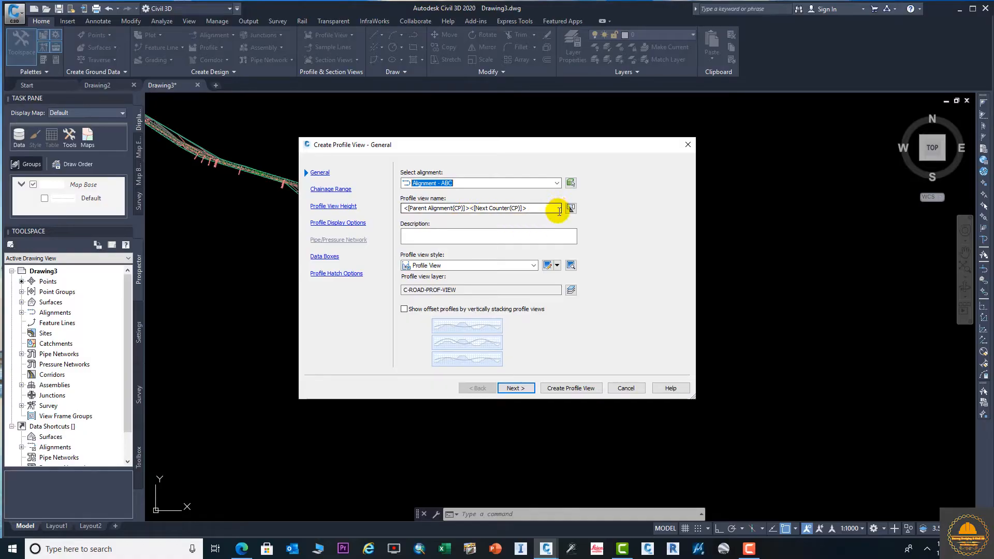
{"action": "left_click", "coordinate": [505, 265]}
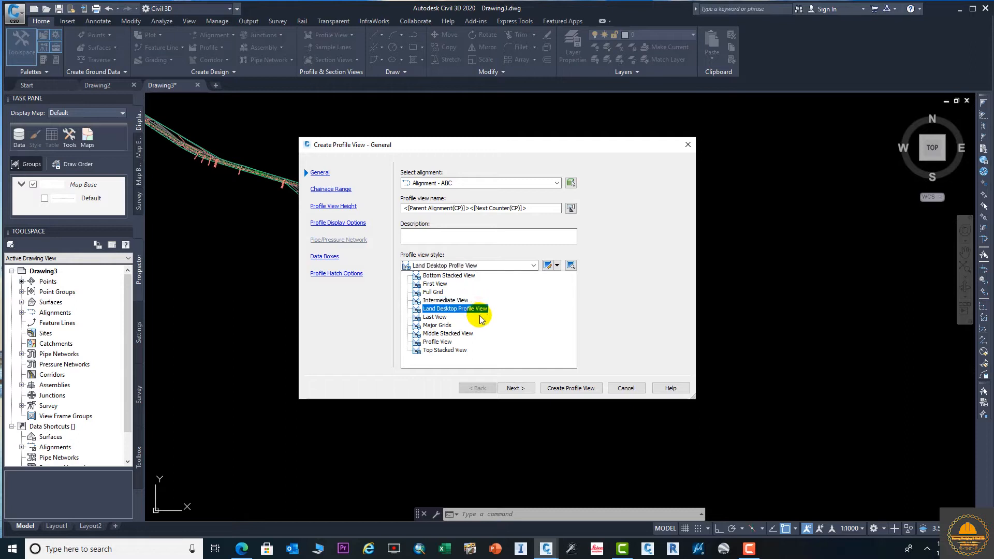
{"action": "left_click", "coordinate": [468, 341]}
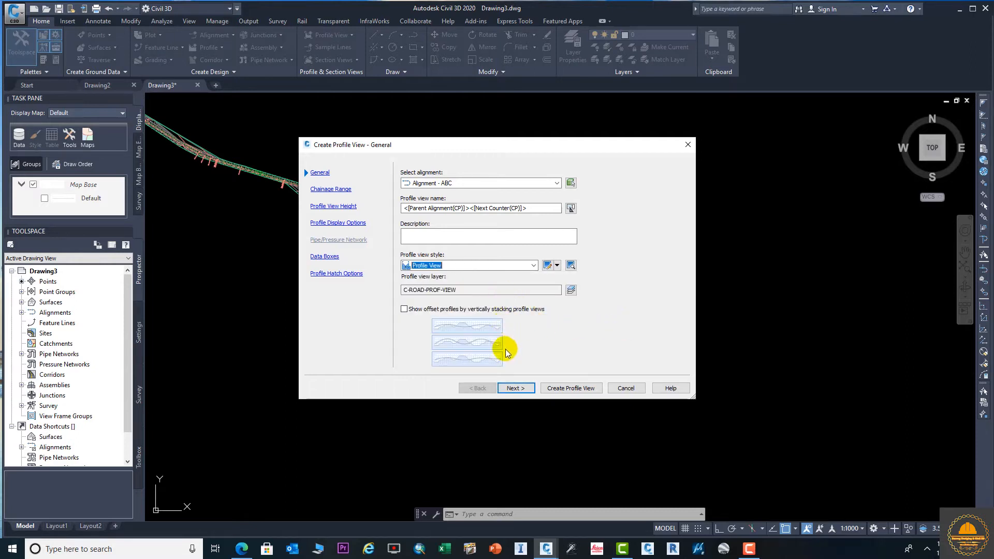
Keep the automatic chainage range and profile view height, and leave both NGL surface profiles set to be drawn
{"action": "left_click", "coordinate": [515, 388]}
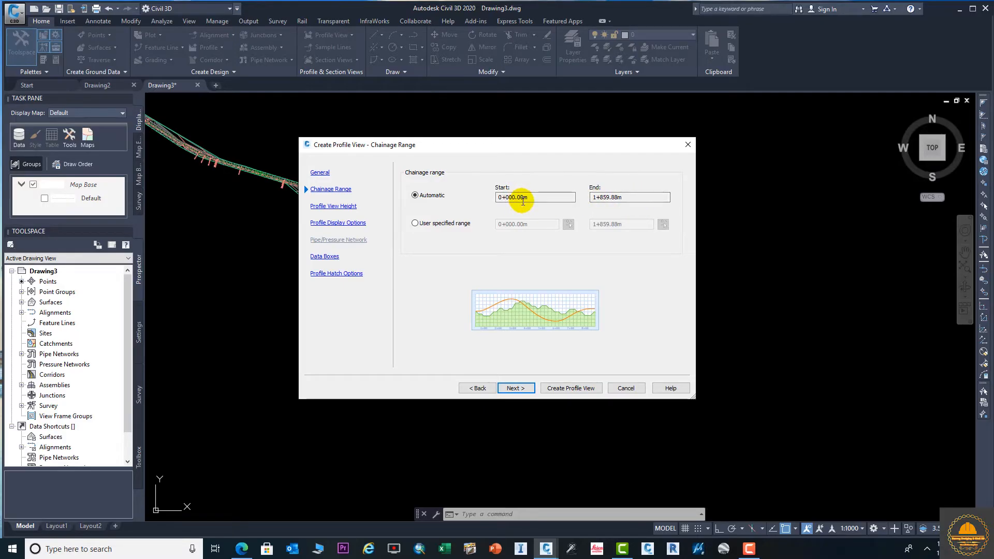
{"action": "left_click", "coordinate": [513, 388]}
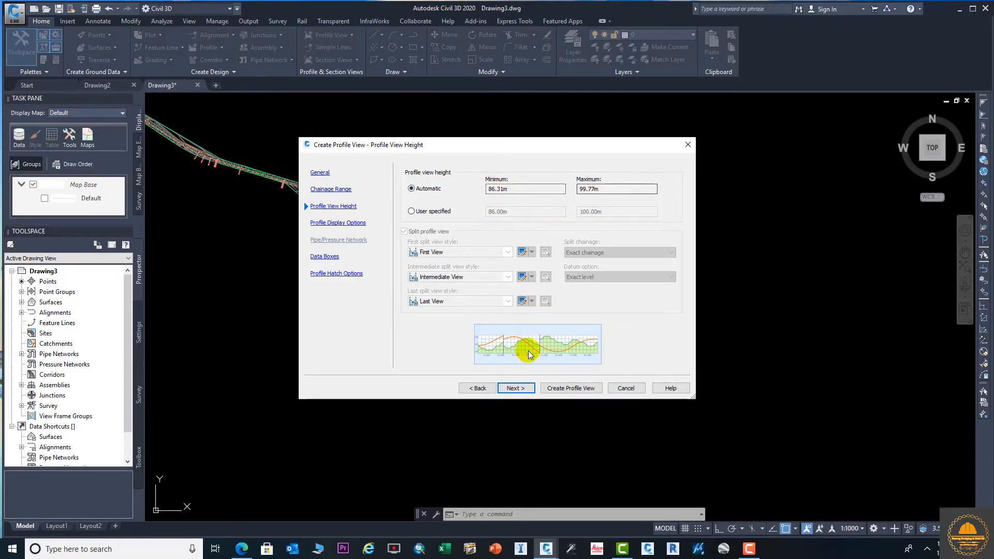
{"action": "left_click", "coordinate": [514, 395]}
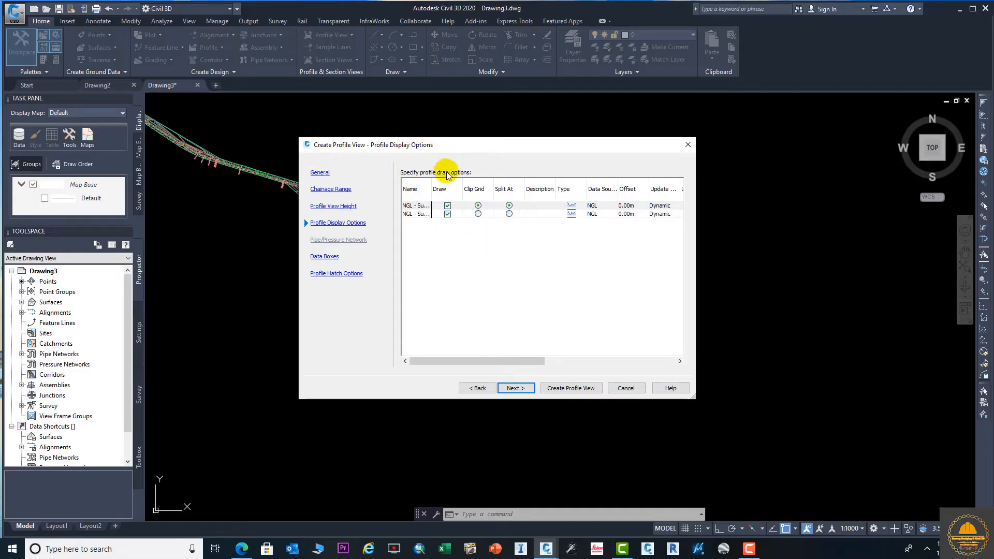
{"action": "left_click", "coordinate": [515, 391]}
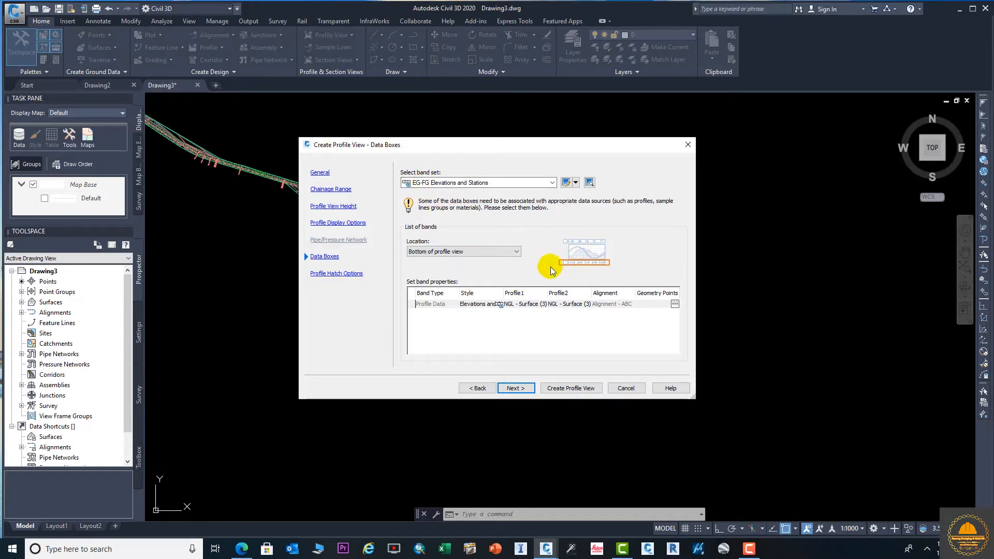
Check the EG-FG Elevations and Stations bands at the top of the profile view, and return to the bottom location
{"action": "left_click", "coordinate": [455, 252]}
{"action": "left_click", "coordinate": [455, 267]}
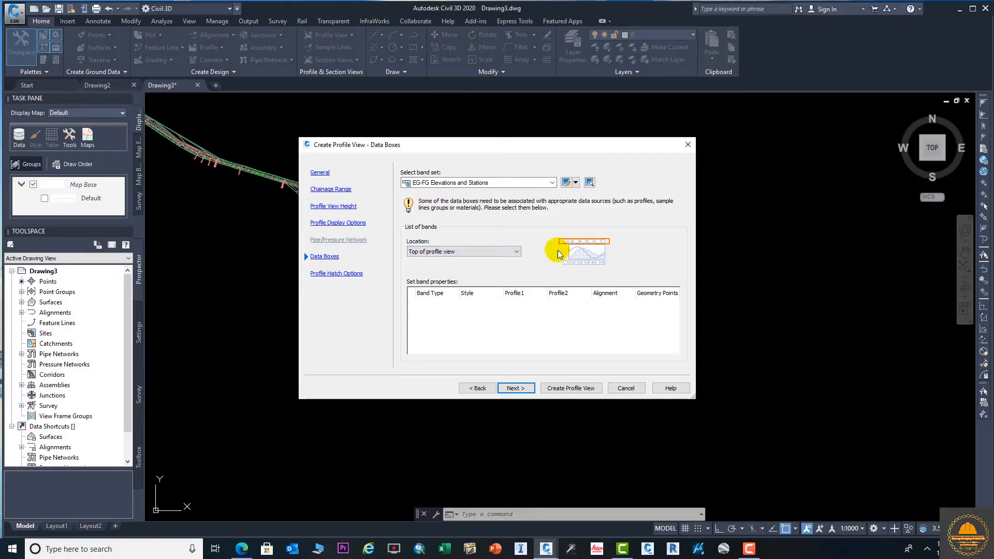
{"action": "left_click", "coordinate": [455, 254]}
{"action": "left_click", "coordinate": [458, 260]}
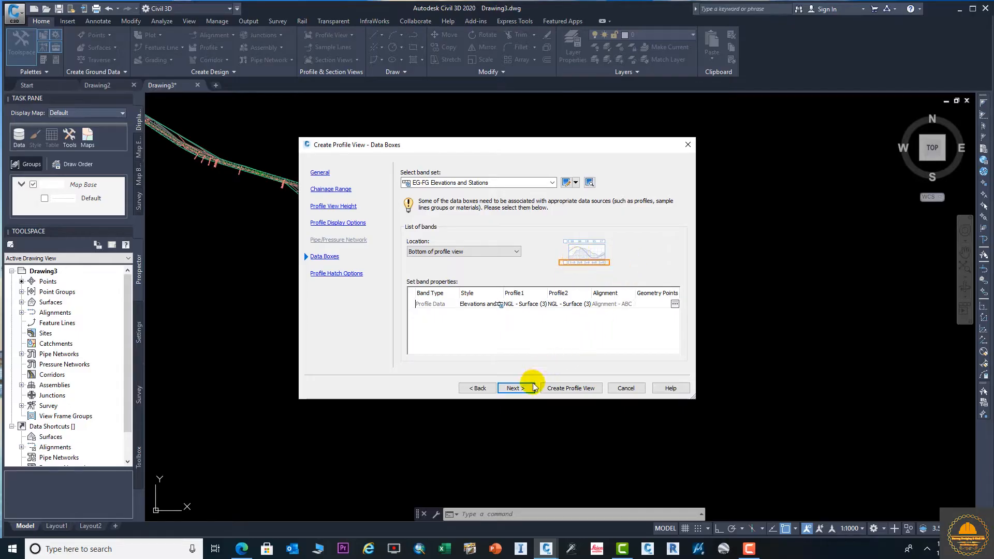
Create the profile view without hatching and place its origin in the empty area east of the NGL surface
{"action": "left_click", "coordinate": [515, 387]}
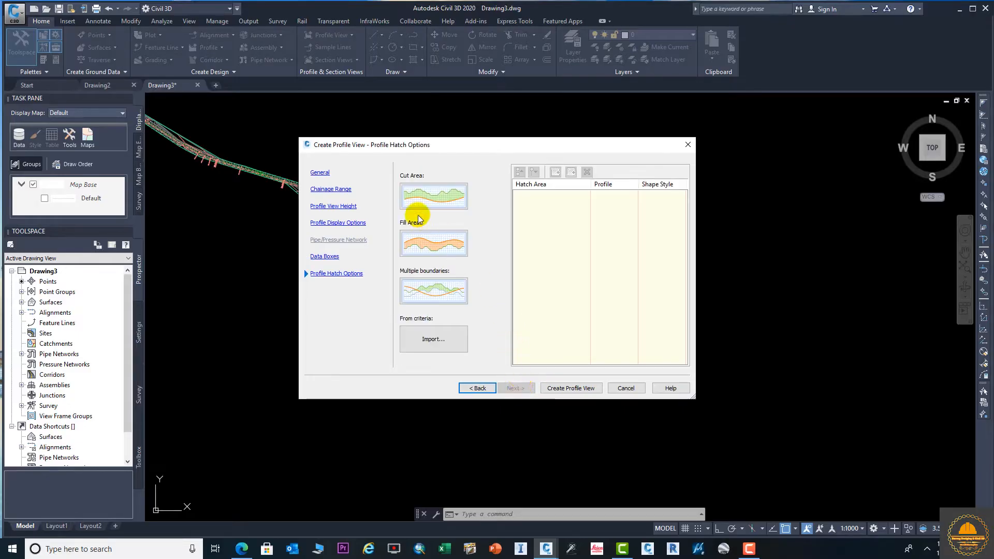
{"action": "left_click", "coordinate": [570, 388]}
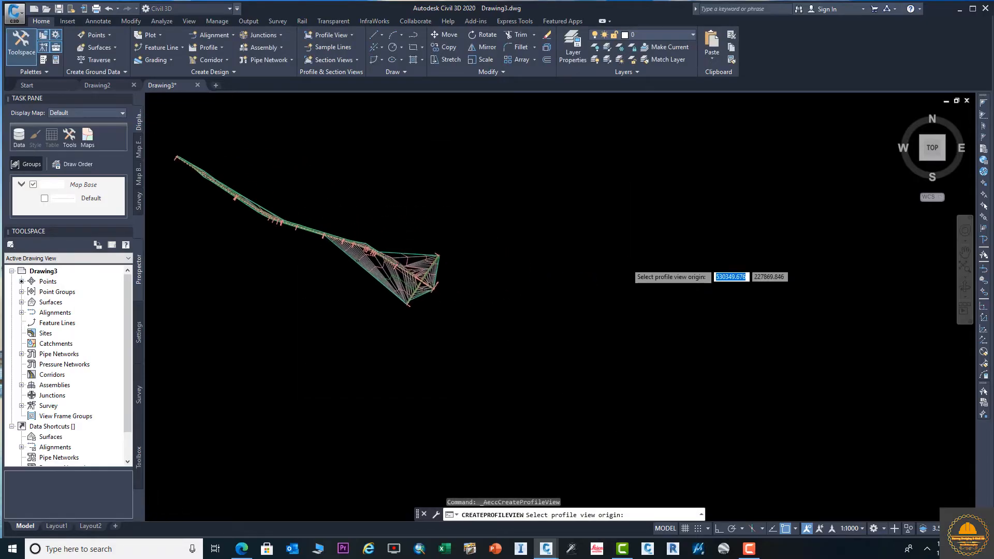
{"action": "left_click", "coordinate": [576, 231]}
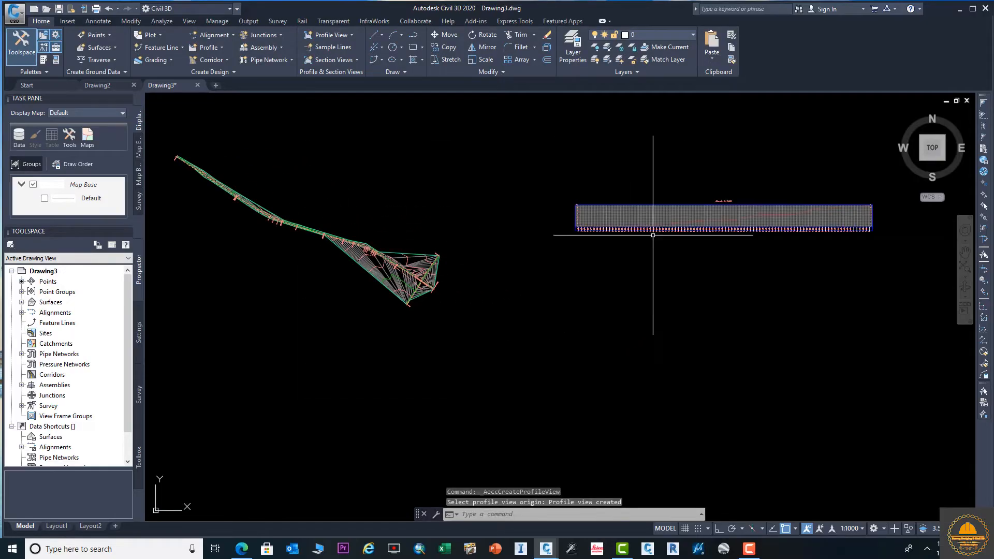
Examine the whole Alignment - ABC profile view and the gap in the ground line near its end chainage
{"action": "scroll", "coordinate": [778, 232], "scroll_direction": "up", "scroll_amount": 4}
{"action": "mouse_move", "coordinate": [758, 224]}
{"action": "middle_mouse_down"}
{"action": "mouse_move", "coordinate": [747, 235]}
{"action": "mouse_move", "coordinate": [457, 261]}
{"action": "middle_mouse_up"}
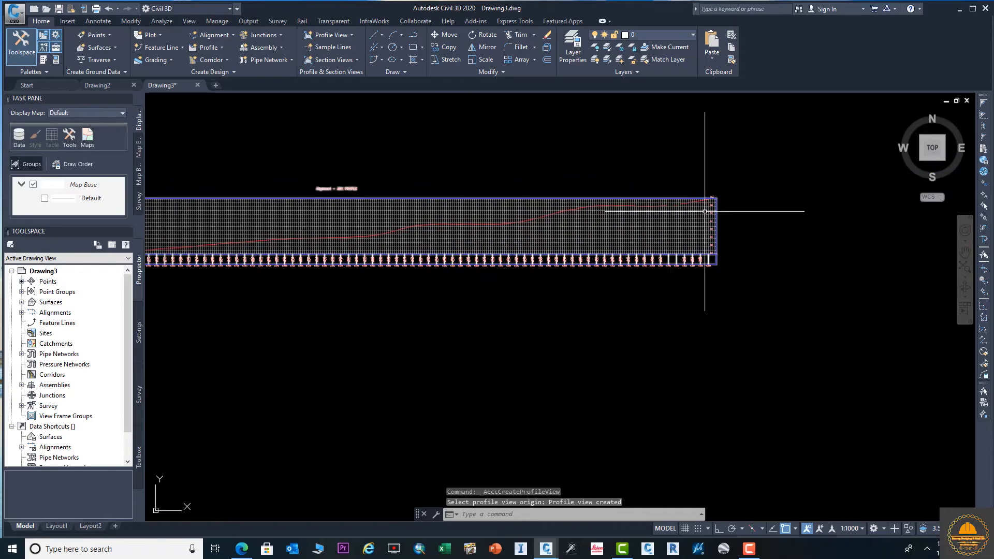
{"action": "scroll", "coordinate": [714, 215], "scroll_direction": "down", "scroll_amount": 3}
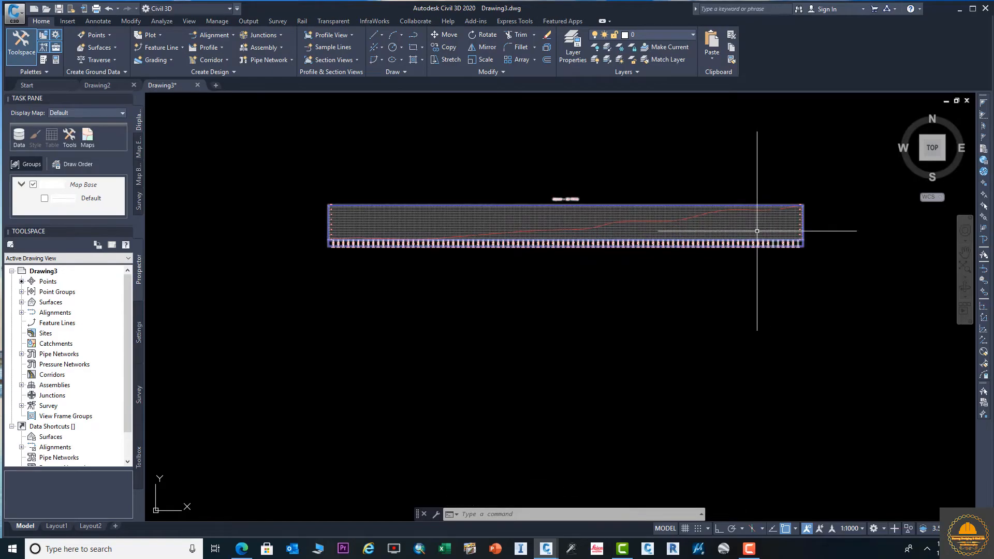
{"action": "scroll", "coordinate": [774, 223], "scroll_direction": "up", "scroll_amount": 2}
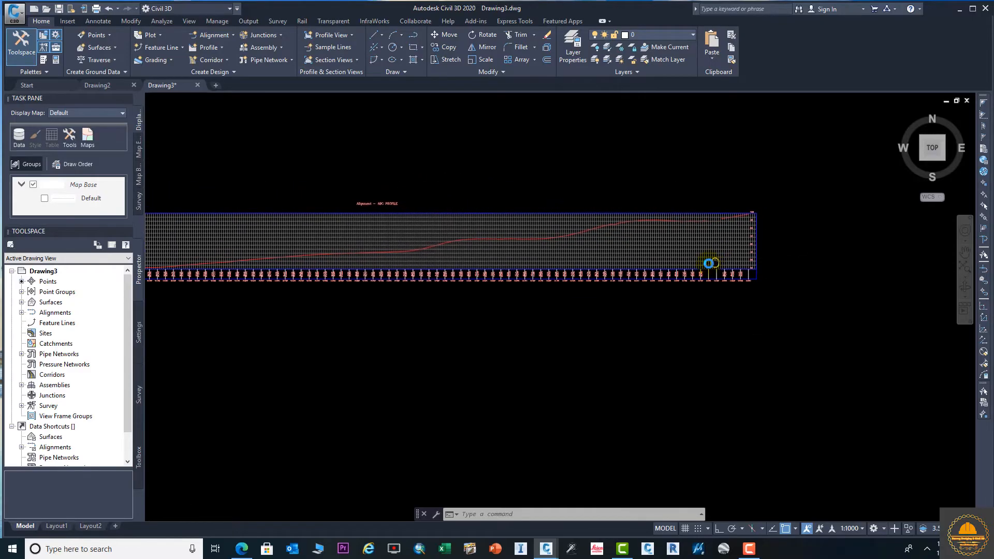
{"action": "scroll", "coordinate": [700, 222], "scroll_direction": "up", "scroll_amount": 3}
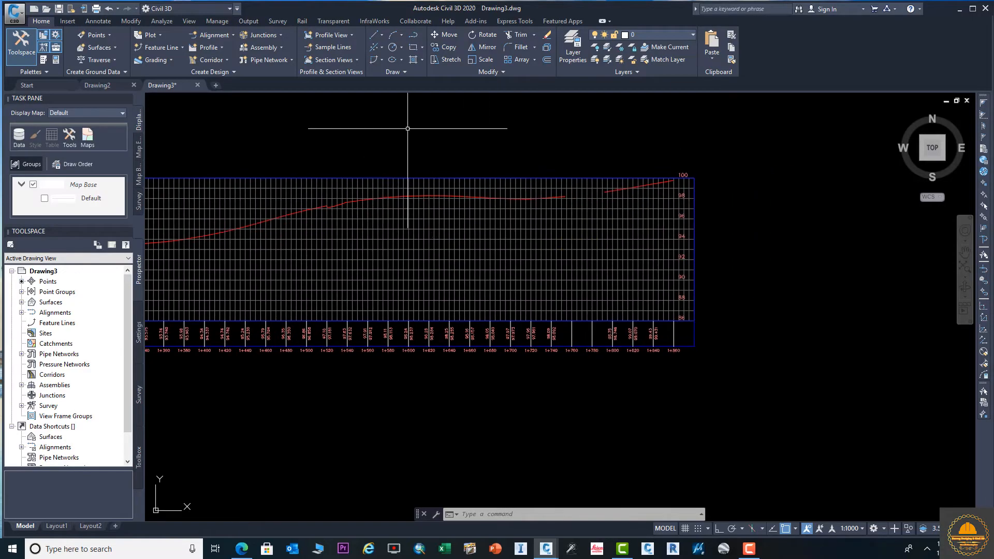
{"action": "scroll", "coordinate": [431, 162], "scroll_direction": "down", "scroll_amount": 5}
{"action": "middle_click_drag", "start_coordinate": [394, 197], "coordinate": [603, 186]}
{"action": "middle_click_drag", "start_coordinate": [660, 203], "coordinate": [716, 212]}
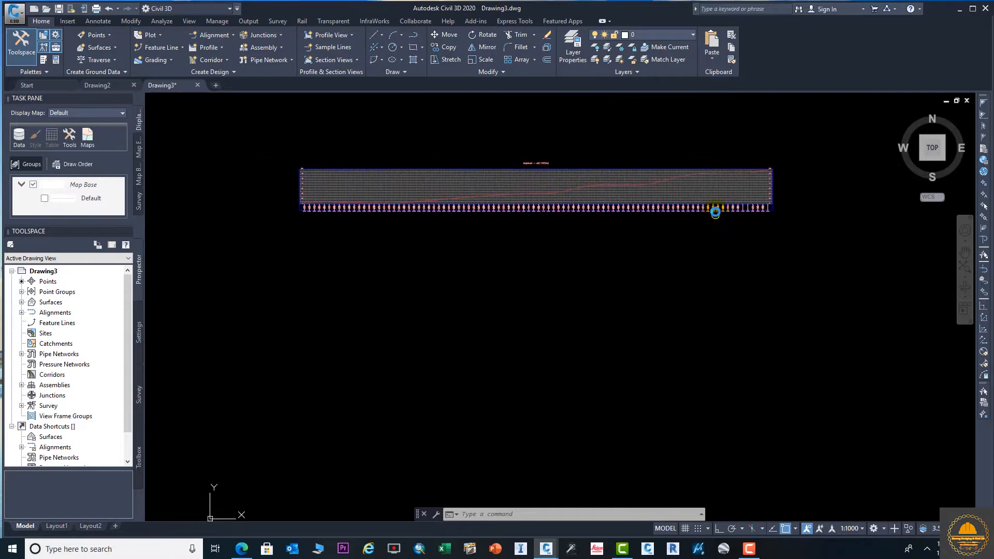
{"action": "scroll", "coordinate": [526, 185], "scroll_direction": "down", "scroll_amount": 2}
{"action": "middle_click_drag", "start_coordinate": [526, 184], "coordinate": [611, 196]}
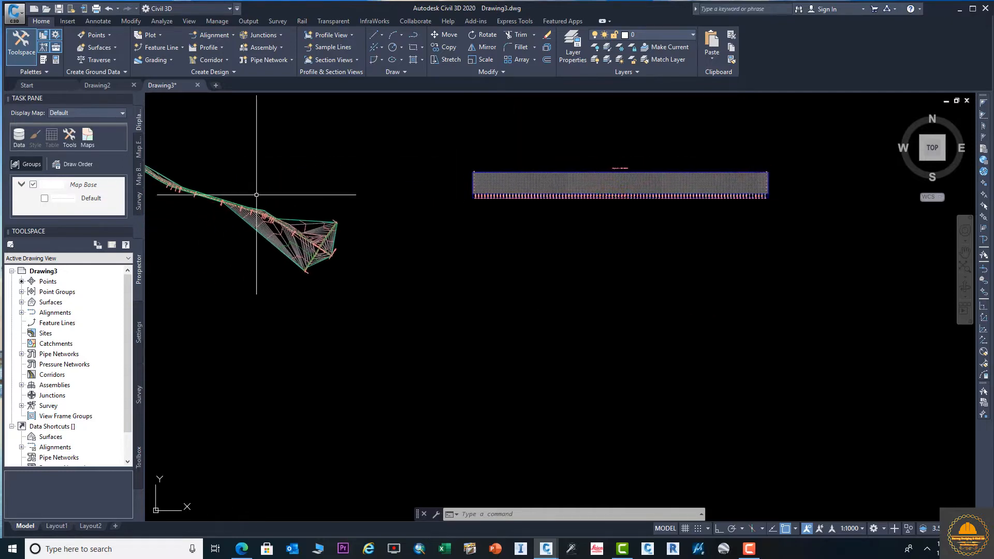
Examine the level axis, band levels and chainage labels at the start of the Alignment - ABC profile view
{"action": "scroll", "coordinate": [499, 200], "scroll_direction": "up", "scroll_amount": 4}
{"action": "mouse_move", "coordinate": [515, 208]}
{"action": "middle_mouse_down"}
{"action": "mouse_move", "coordinate": [442, 302]}
{"action": "mouse_move", "coordinate": [420, 311]}
{"action": "middle_mouse_up"}
{"action": "scroll", "coordinate": [362, 267], "scroll_direction": "up", "scroll_amount": 4}
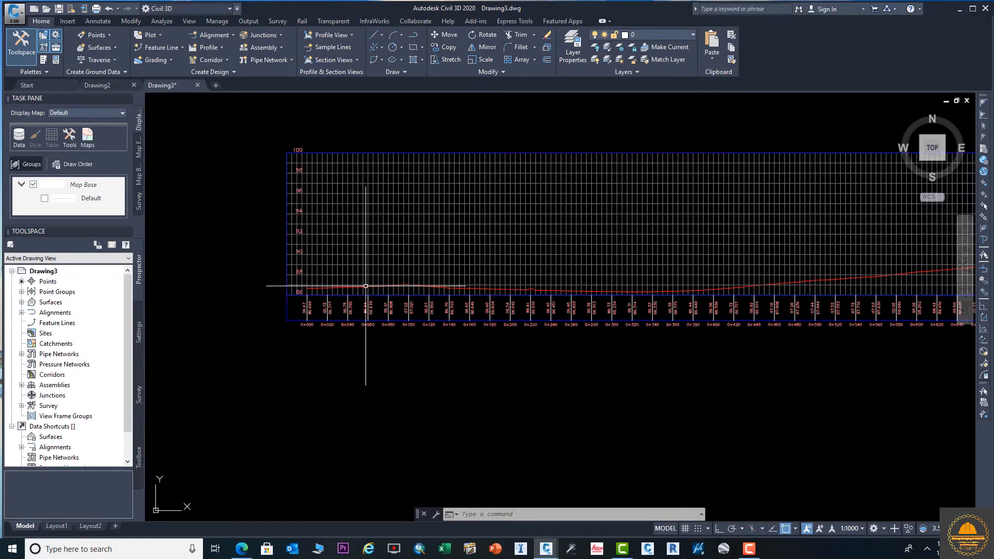
{"action": "scroll", "coordinate": [318, 319], "scroll_direction": "up", "scroll_amount": 4}
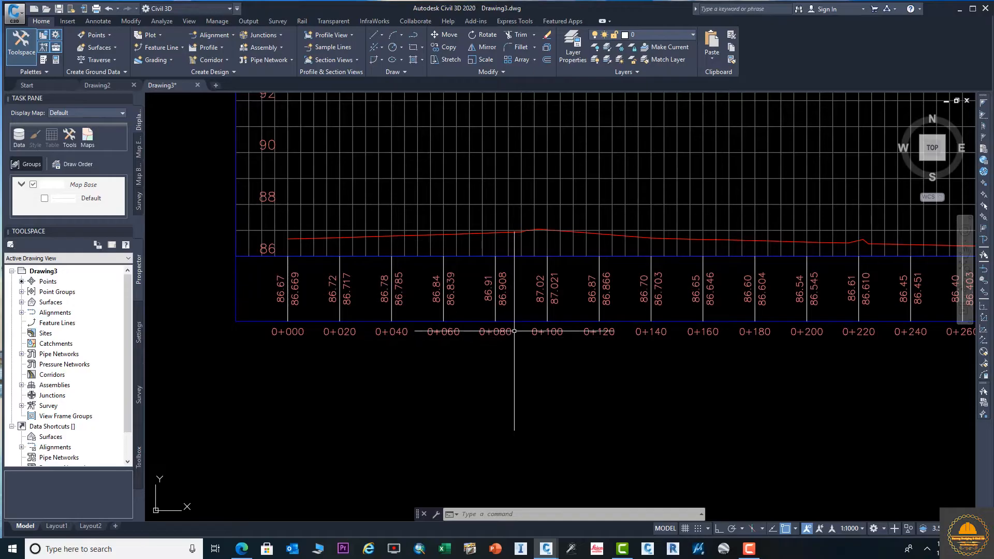
{"action": "scroll", "coordinate": [514, 330], "scroll_direction": "down", "scroll_amount": 3}
{"action": "scroll", "coordinate": [362, 311], "scroll_direction": "down", "scroll_amount": 4}
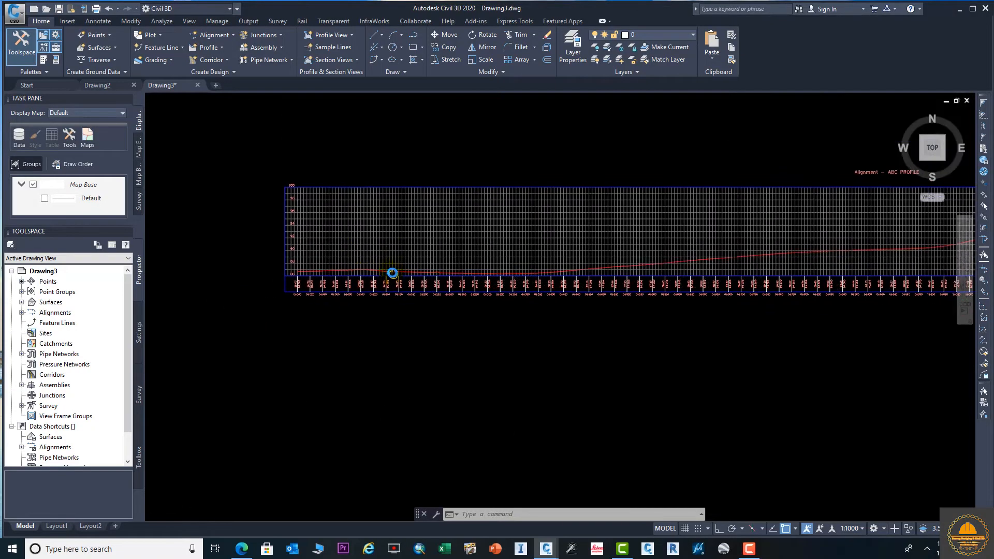
Try out vertical and horizontal grid clipping in the style of the Alignment - ABC profile view, and close the style without applying
{"action": "left_click", "coordinate": [392, 272]}
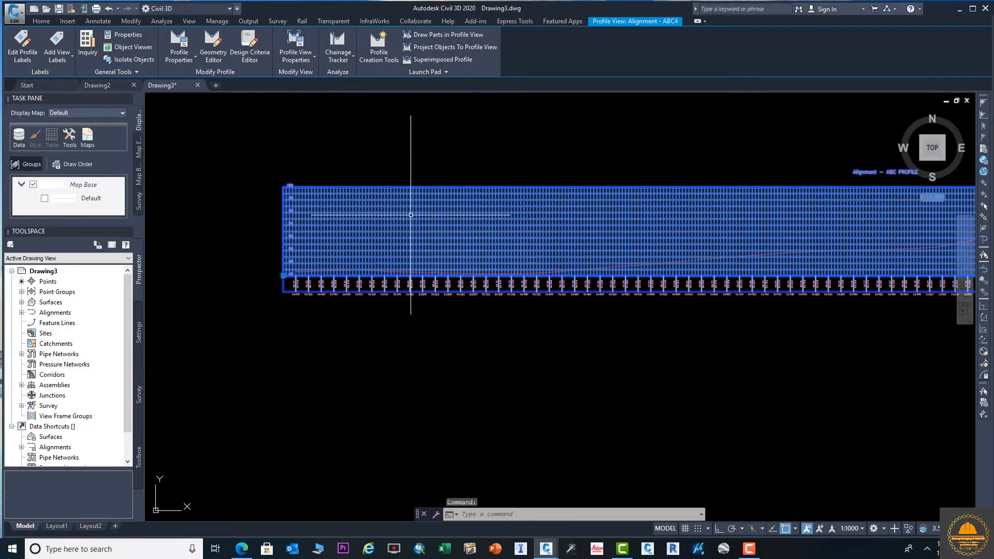
{"action": "right_click", "coordinate": [411, 215]}
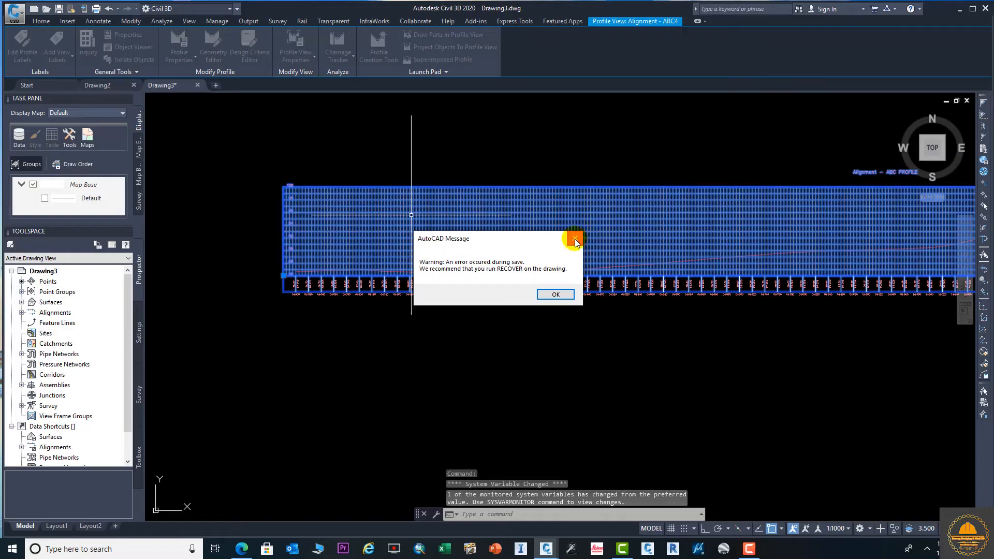
{"action": "left_click", "coordinate": [575, 240]}
{"action": "middle_click_drag", "start_coordinate": [525, 255], "coordinate": [496, 196]}
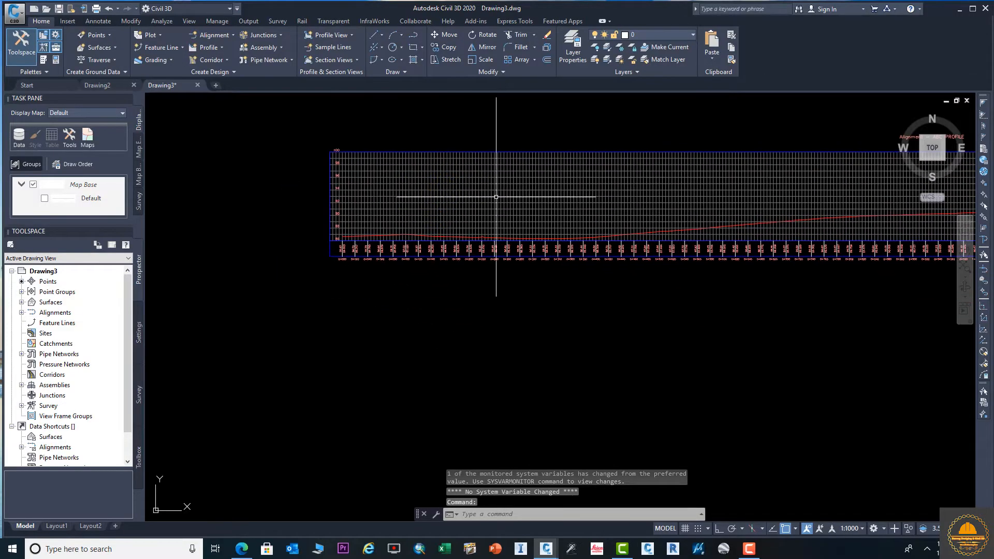
{"action": "left_click", "coordinate": [496, 197]}
{"action": "right_click", "coordinate": [502, 195]}
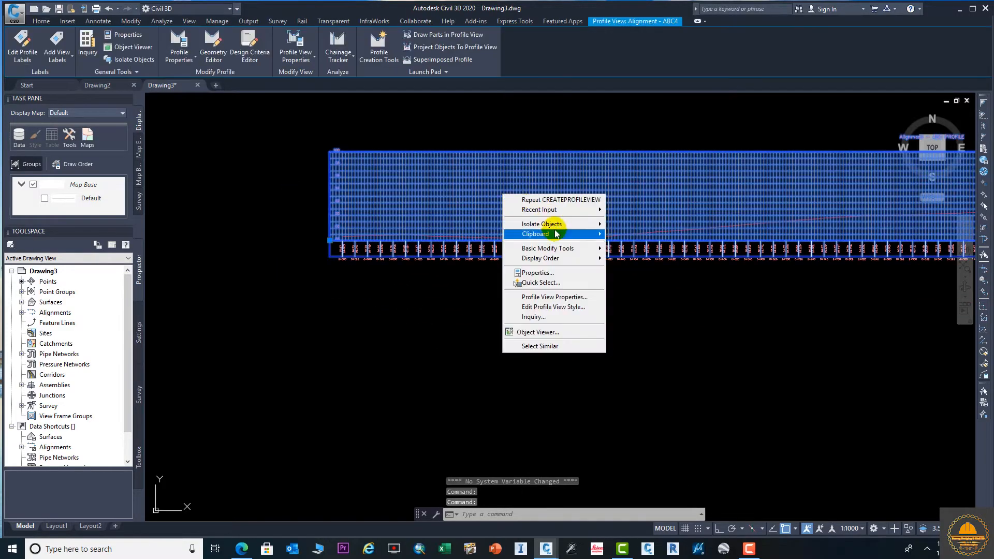
{"action": "left_click", "coordinate": [567, 306]}
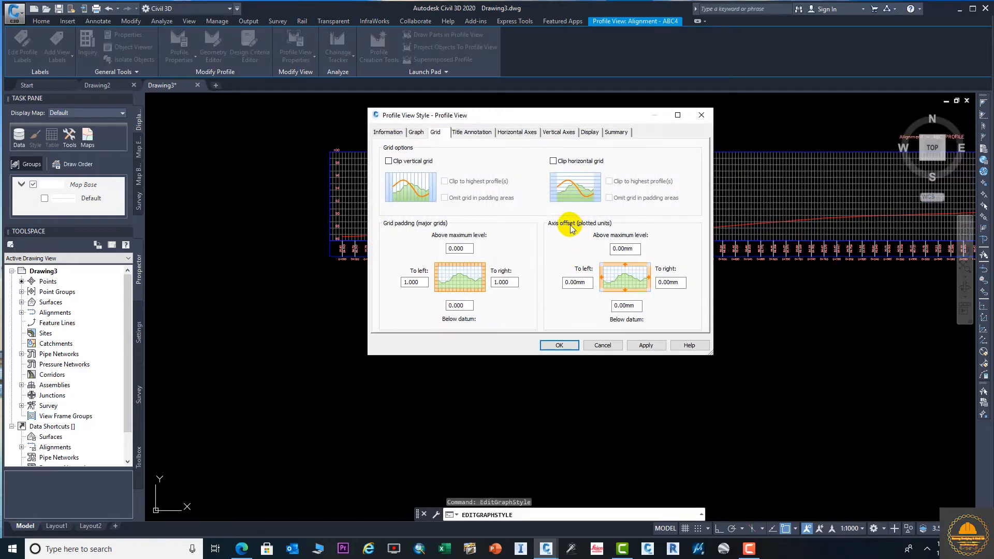
{"action": "left_click", "coordinate": [388, 161]}
{"action": "left_click", "coordinate": [554, 161]}
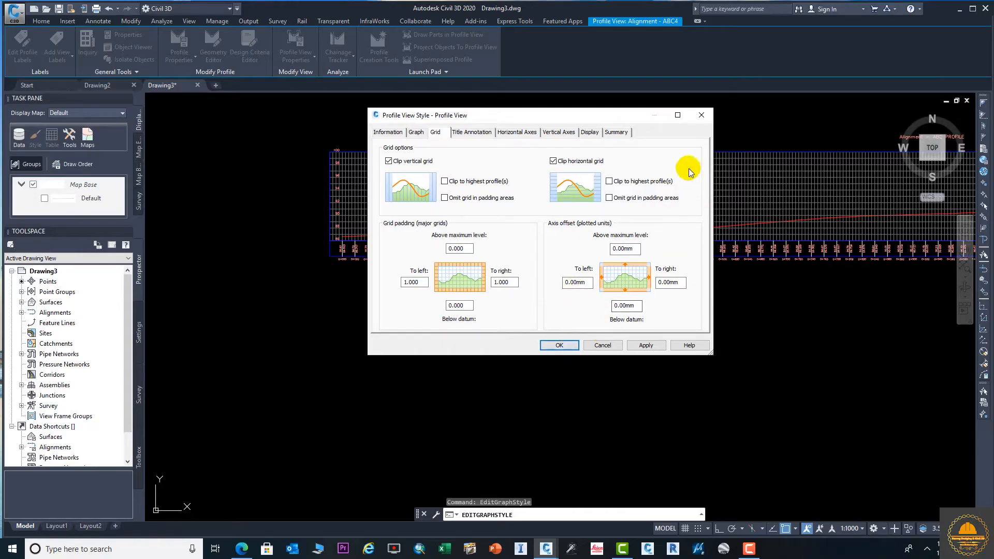
{"action": "left_click", "coordinate": [701, 115]}
Draw a single-segment polyline bridging the gap in the red ground profile, between about chainages 1+755 and 1+795
{"action": "mouse_move", "coordinate": [719, 170]}
{"action": "middle_mouse_down"}
{"action": "mouse_move", "coordinate": [501, 182]}
{"action": "mouse_move", "coordinate": [349, 219]}
{"action": "middle_mouse_up"}
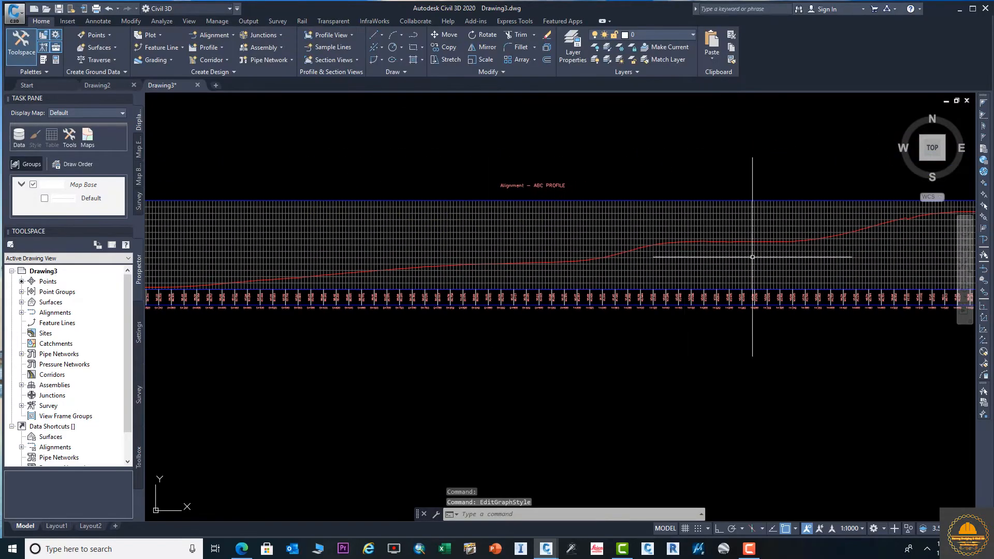
{"action": "middle_click_drag", "start_coordinate": [752, 257], "coordinate": [404, 233]}
{"action": "scroll", "coordinate": [707, 200], "scroll_direction": "up", "scroll_amount": 2}
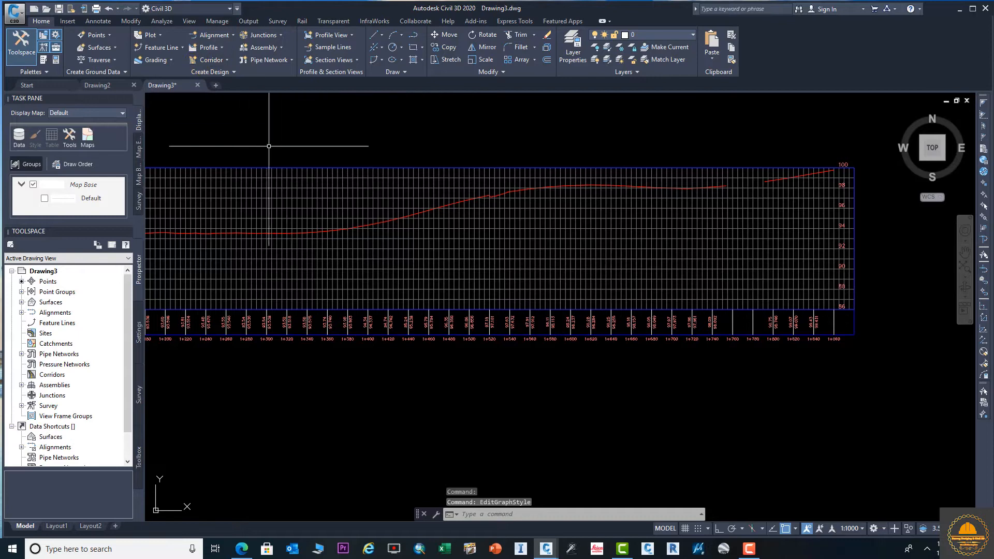
{"action": "key", "text": "Return"}
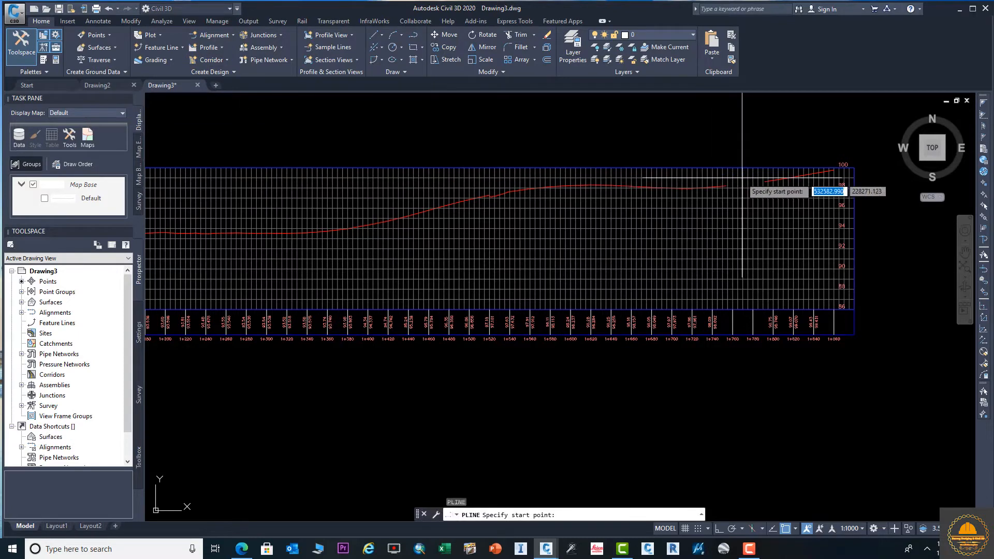
{"action": "scroll", "coordinate": [729, 184], "scroll_direction": "up", "scroll_amount": 5}
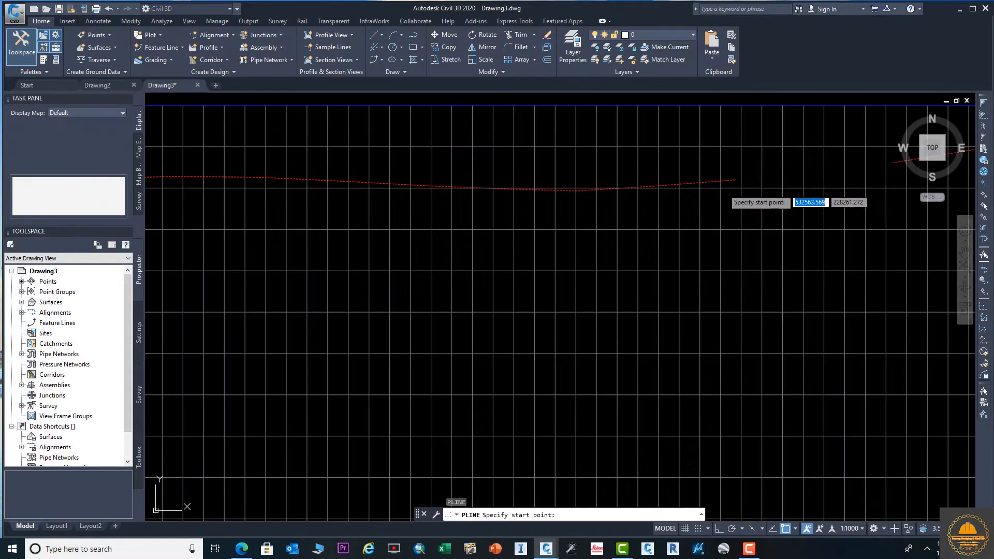
{"action": "left_click", "coordinate": [735, 180]}
{"action": "scroll", "coordinate": [725, 186], "scroll_direction": "down", "scroll_amount": 4}
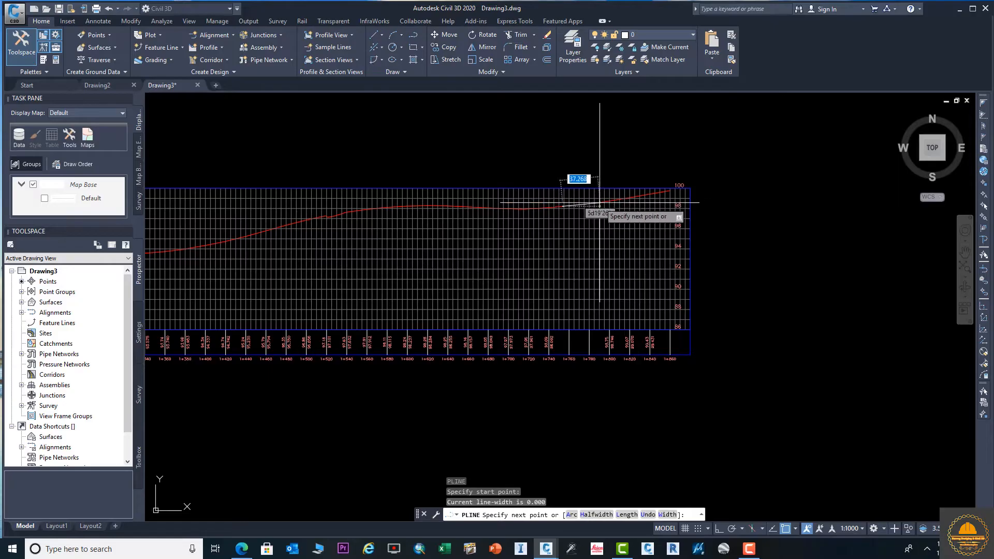
{"action": "left_click", "coordinate": [604, 202]}
{"action": "key", "text": "Return"}
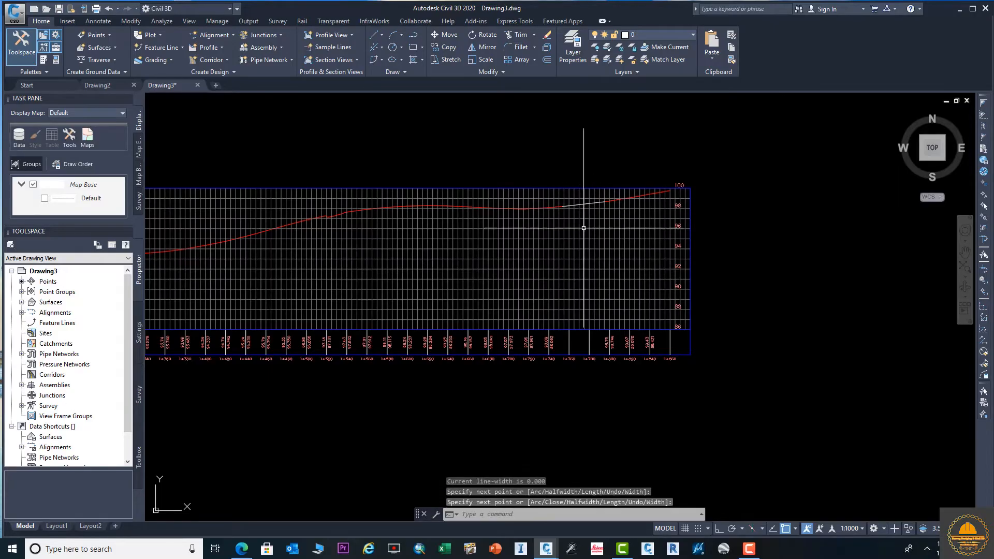
Edit the style of the Alignment - ABC profile view to clip the vertical grid
{"action": "scroll", "coordinate": [634, 223], "scroll_direction": "down", "scroll_amount": 3}
{"action": "middle_click_drag", "start_coordinate": [435, 219], "coordinate": [455, 195]}
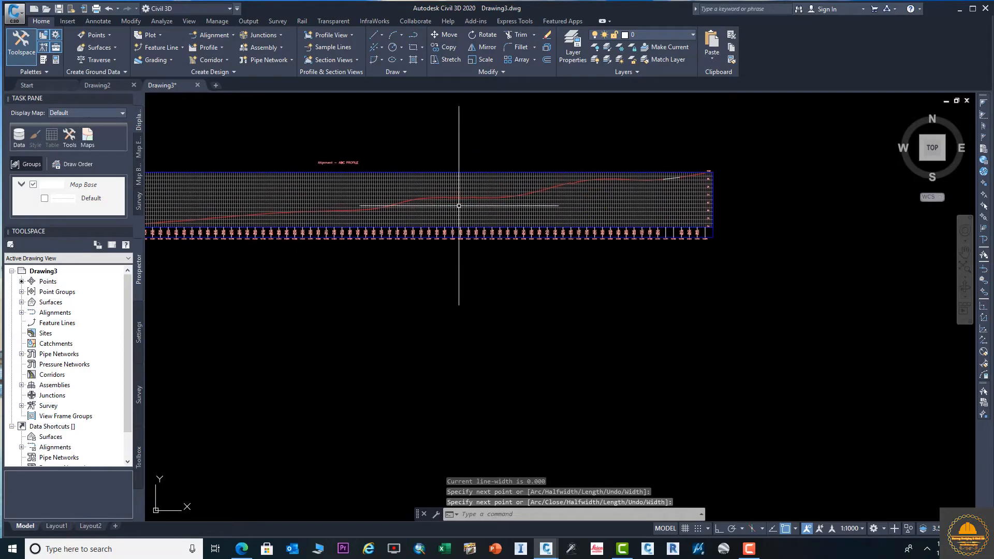
{"action": "left_click", "coordinate": [386, 193]}
{"action": "right_click", "coordinate": [386, 193]}
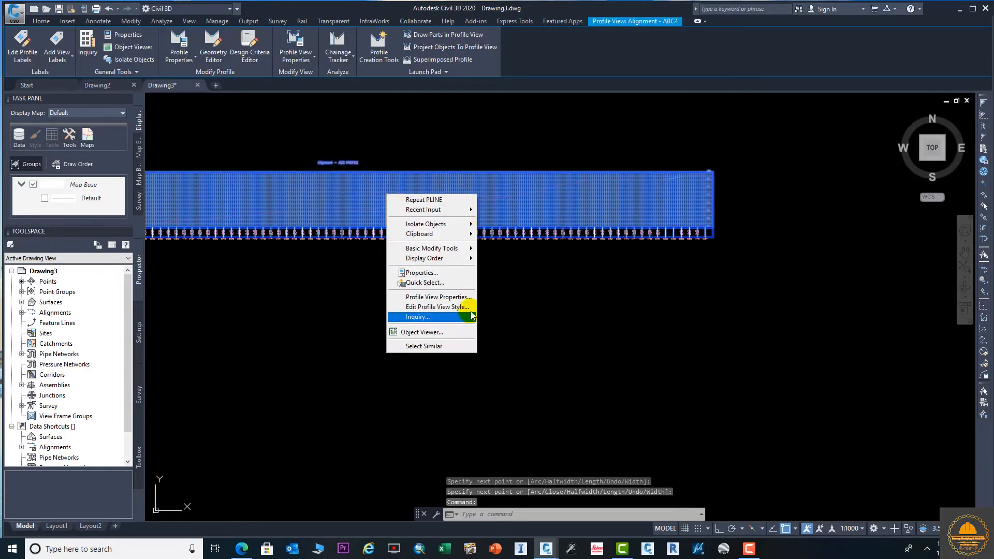
{"action": "left_click", "coordinate": [456, 308]}
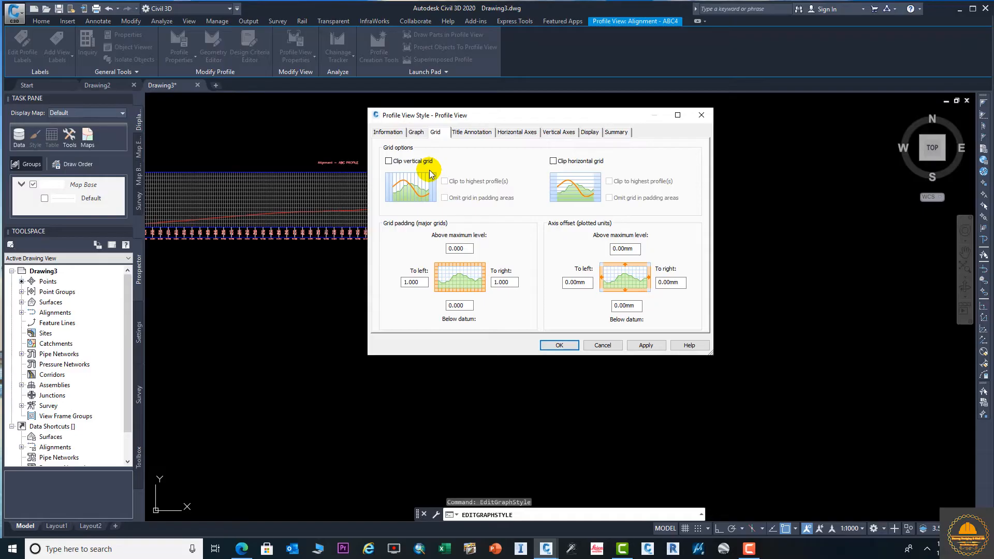
{"action": "left_click", "coordinate": [396, 160]}
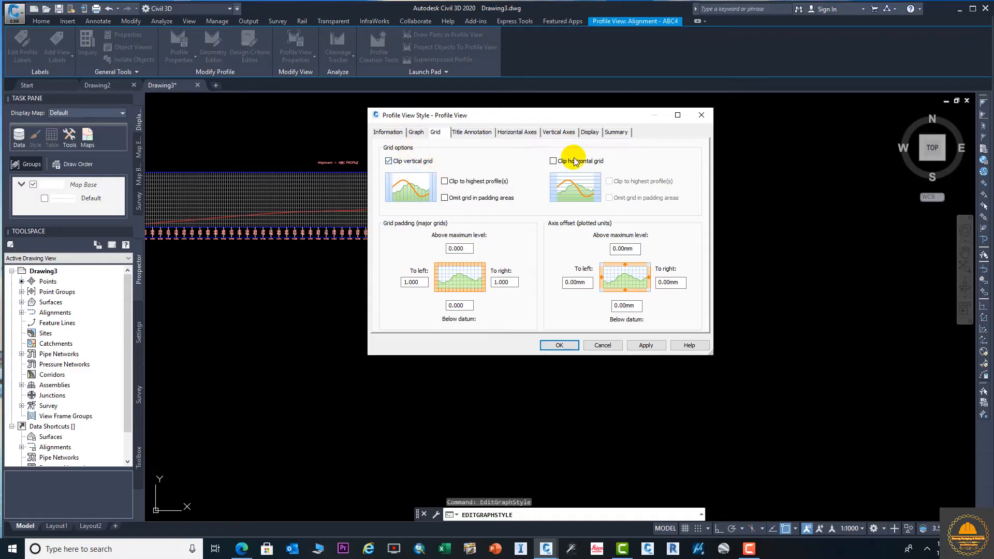
{"action": "left_click", "coordinate": [560, 345]}
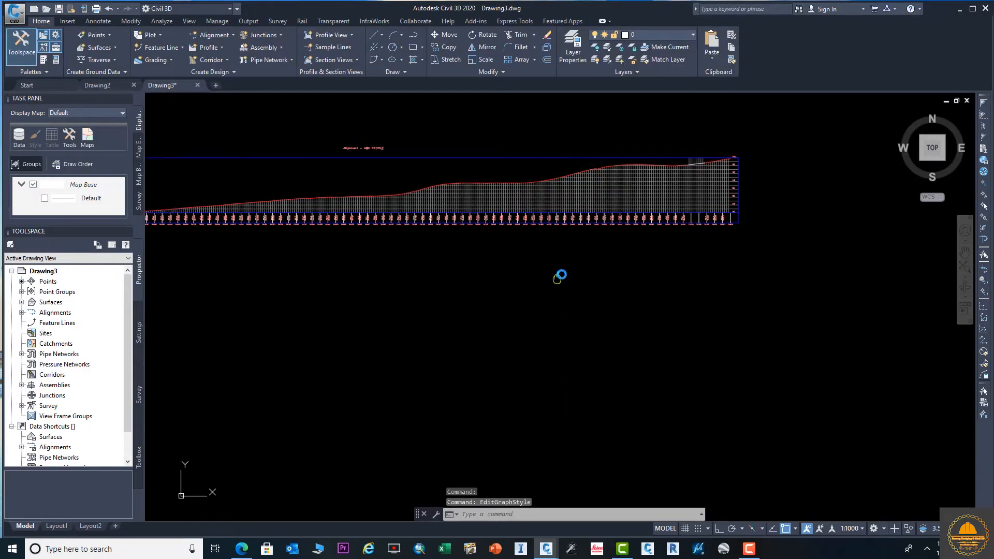
Examine the clipped grid, ground line and band labels along the first part of the Alignment - ABC profile view
{"action": "middle_click_drag", "start_coordinate": [556, 279], "coordinate": [709, 260]}
{"action": "scroll", "coordinate": [710, 260], "scroll_direction": "down", "scroll_amount": 2}
{"action": "middle_click_drag", "start_coordinate": [662, 234], "coordinate": [715, 205]}
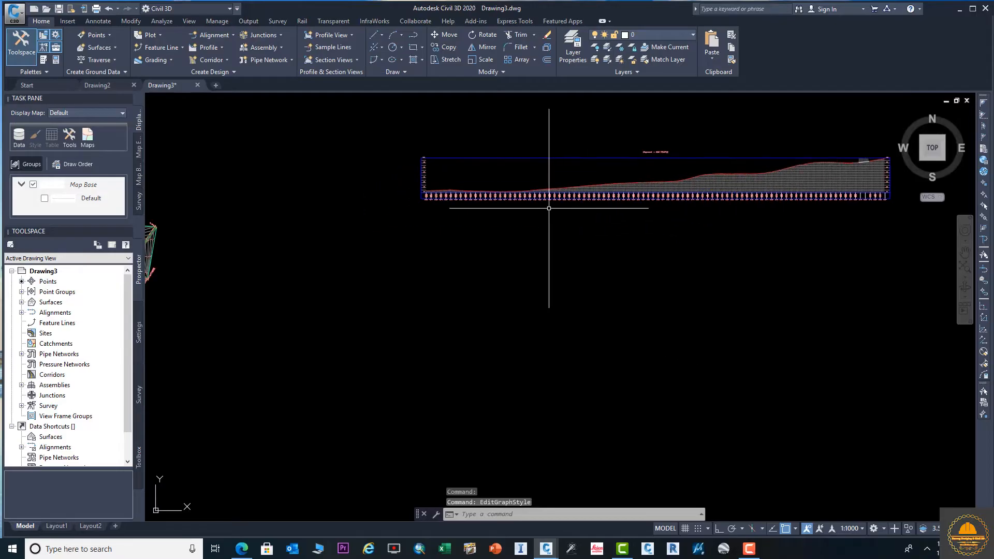
{"action": "middle_click_drag", "start_coordinate": [506, 197], "coordinate": [559, 198]}
{"action": "middle_click_drag", "start_coordinate": [619, 190], "coordinate": [562, 199]}
{"action": "scroll", "coordinate": [464, 188], "scroll_direction": "up", "scroll_amount": 6}
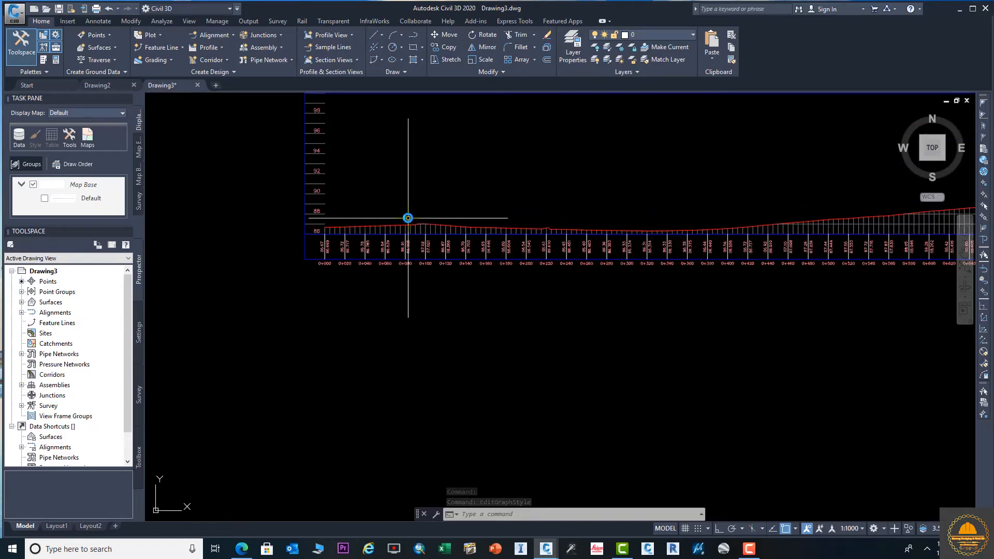
{"action": "middle_click_drag", "start_coordinate": [378, 206], "coordinate": [433, 268]}
{"action": "scroll", "coordinate": [433, 268], "scroll_direction": "up", "scroll_amount": 2}
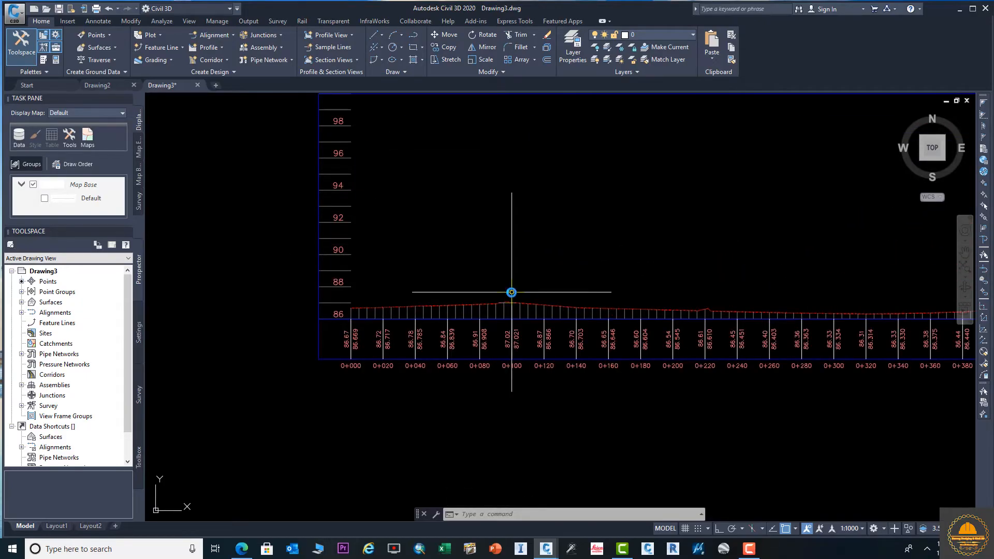
{"action": "scroll", "coordinate": [511, 292], "scroll_direction": "down", "scroll_amount": 2}
{"action": "middle_click_drag", "start_coordinate": [583, 322], "coordinate": [455, 264]}
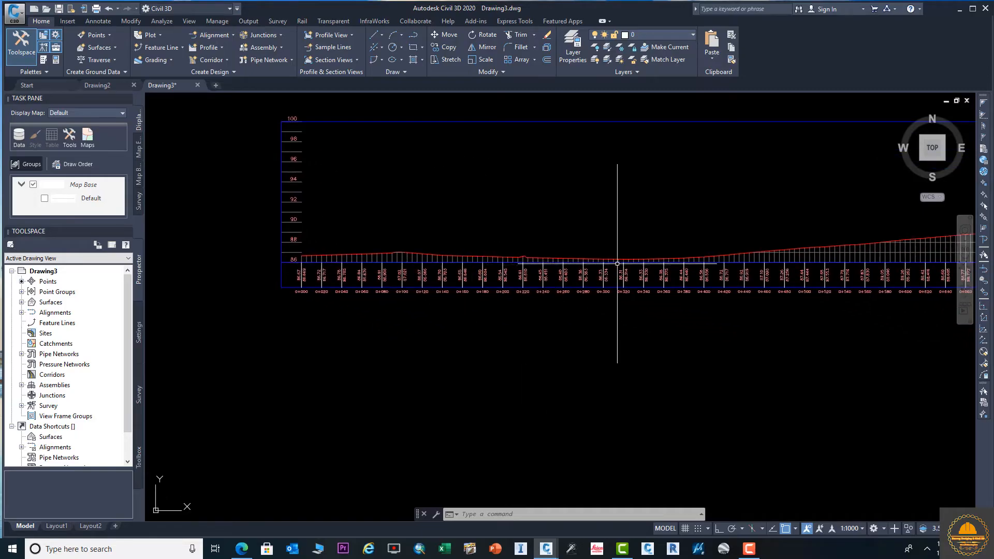
{"action": "scroll", "coordinate": [617, 264], "scroll_direction": "down", "scroll_amount": 3}
Open the profile view properties of the Alignment - ABC profile view and review its name and available object styles
{"action": "left_click", "coordinate": [655, 247]}
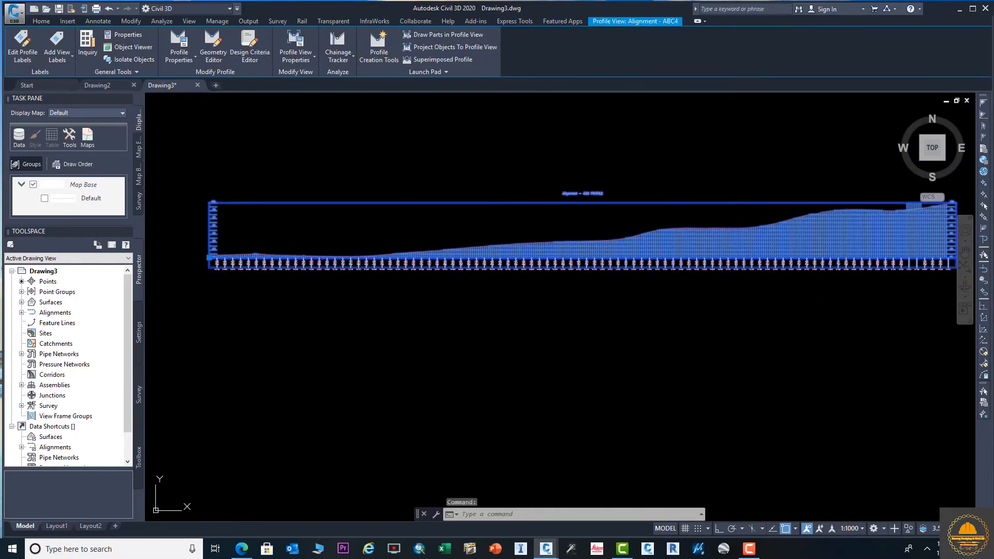
{"action": "right_click", "coordinate": [659, 246]}
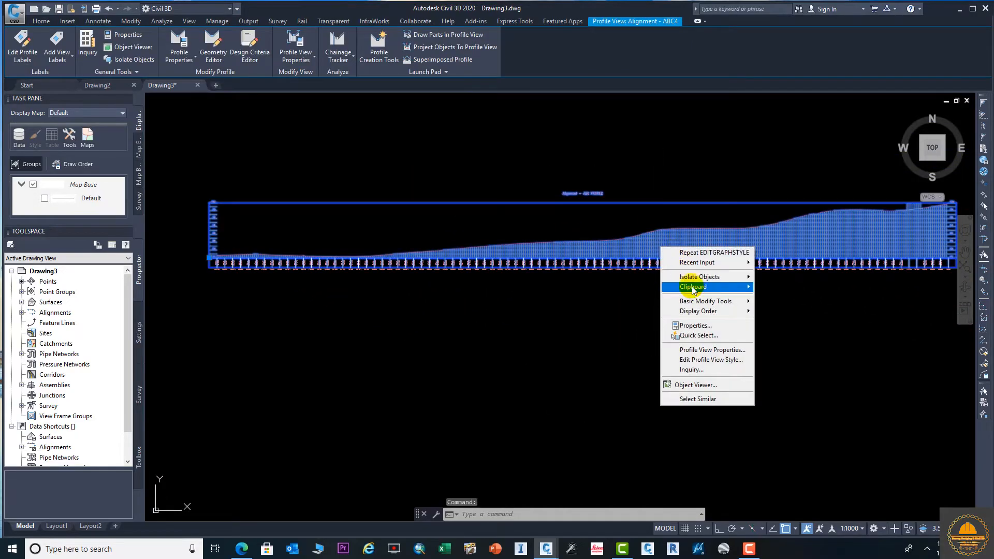
{"action": "left_click", "coordinate": [729, 351]}
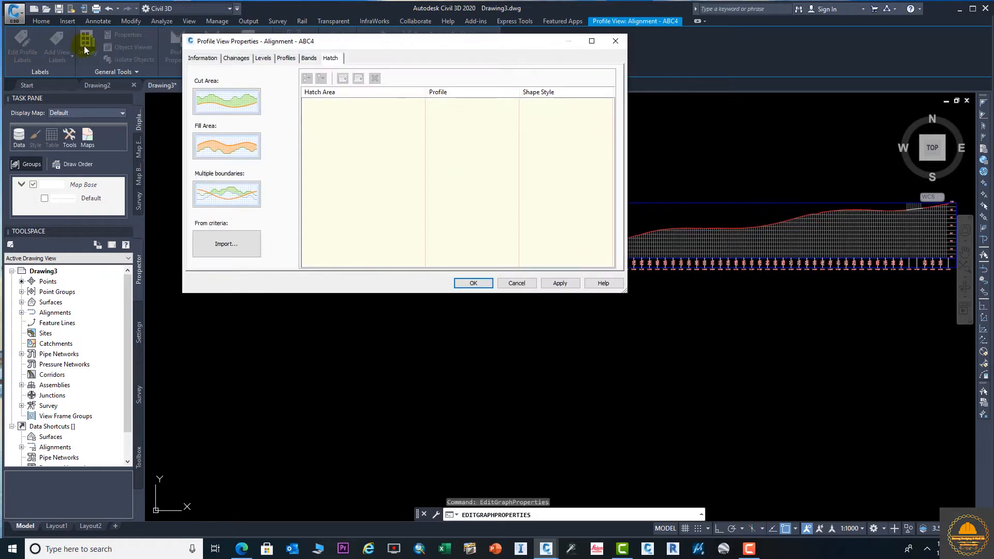
{"action": "left_click", "coordinate": [189, 59]}
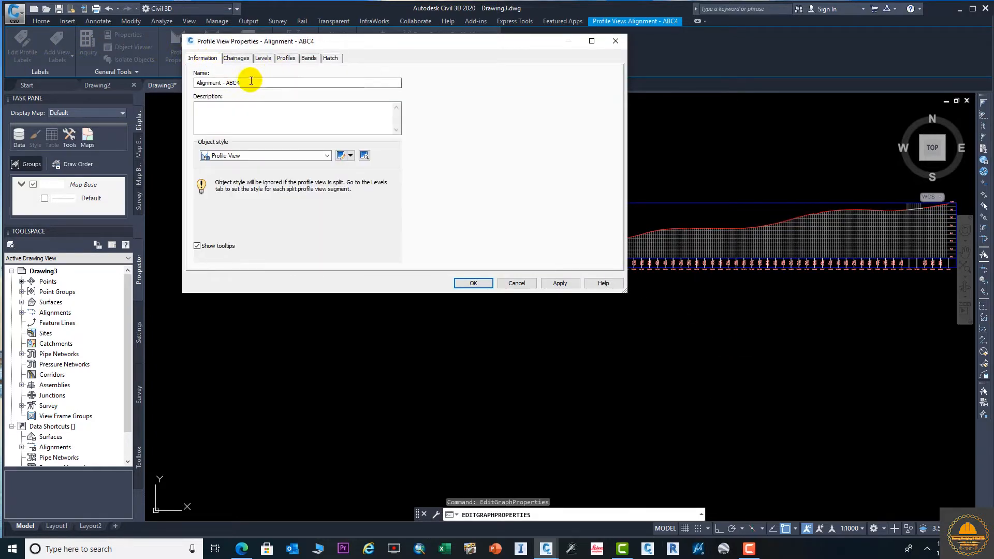
{"action": "left_click", "coordinate": [303, 157]}
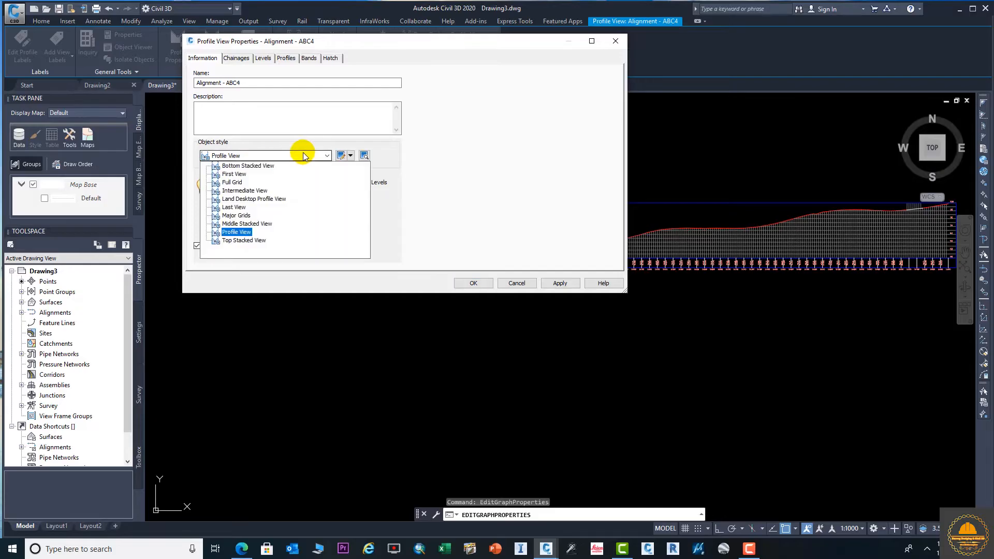
{"action": "left_click", "coordinate": [326, 158]}
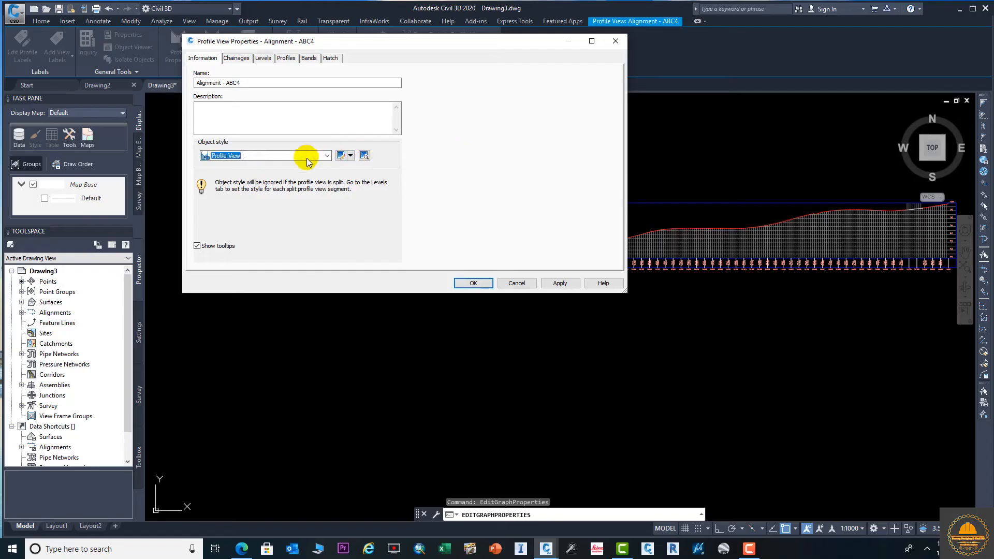
Review the chainage and level ranges of the profile view, trying user specified height before returning to automatic height
{"action": "left_click", "coordinate": [237, 59]}
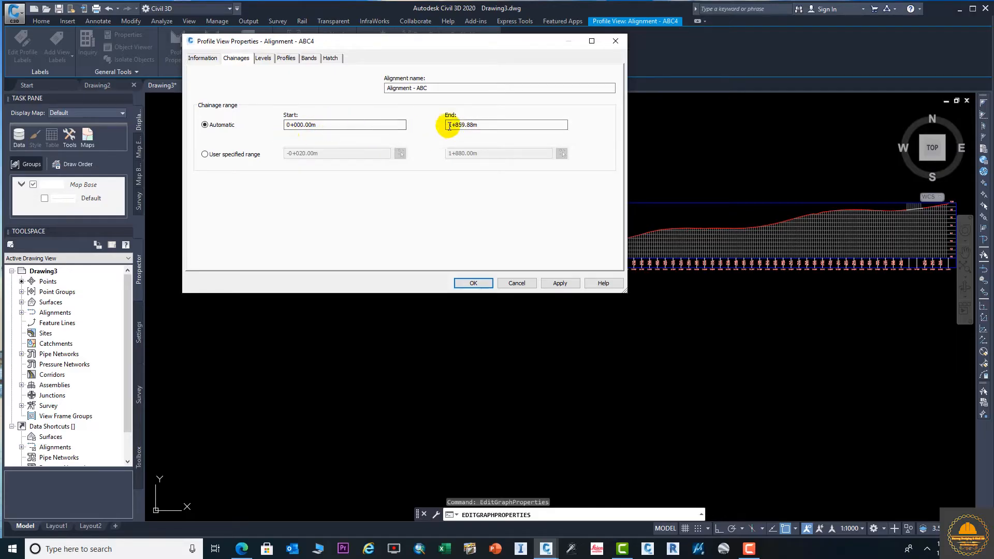
{"action": "left_click", "coordinate": [262, 58]}
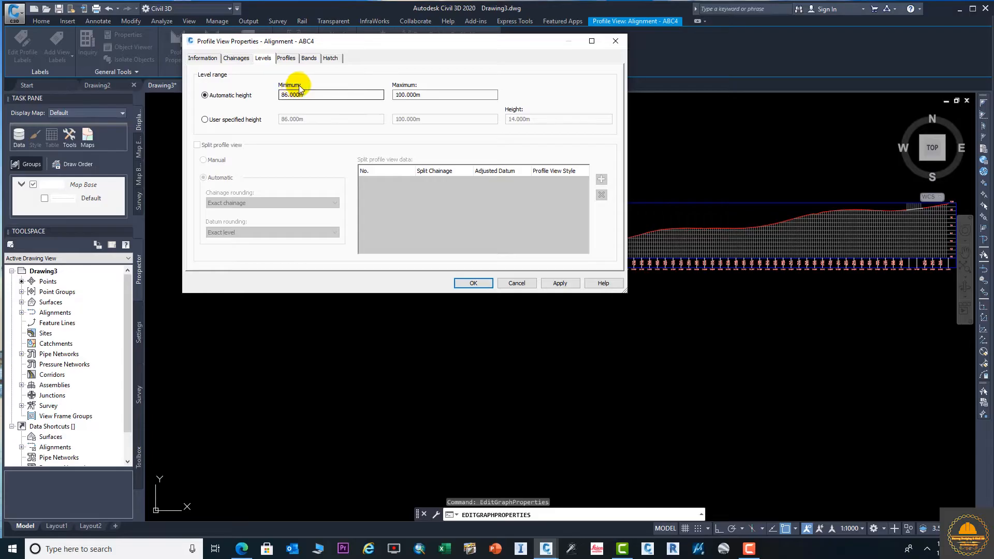
{"action": "left_click", "coordinate": [232, 124]}
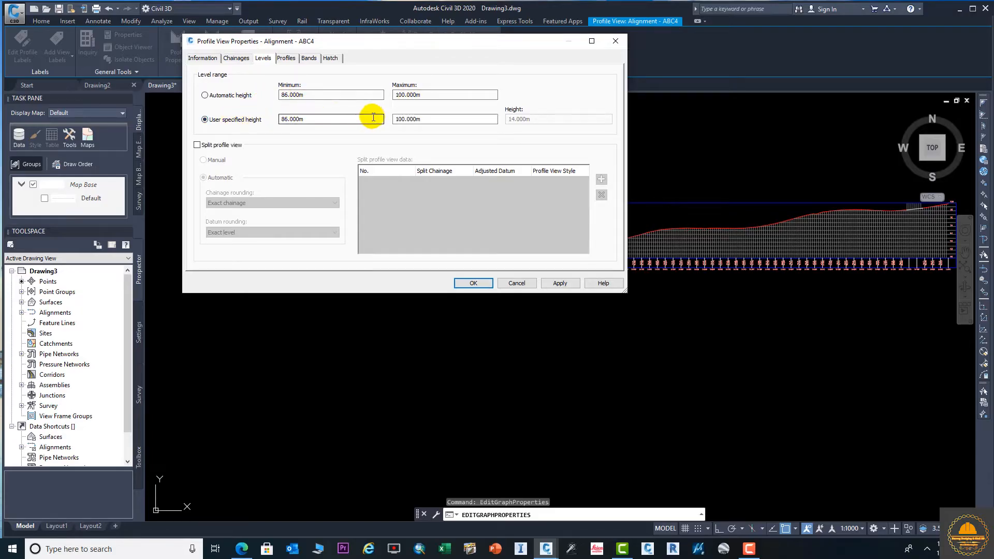
{"action": "left_click", "coordinate": [239, 96]}
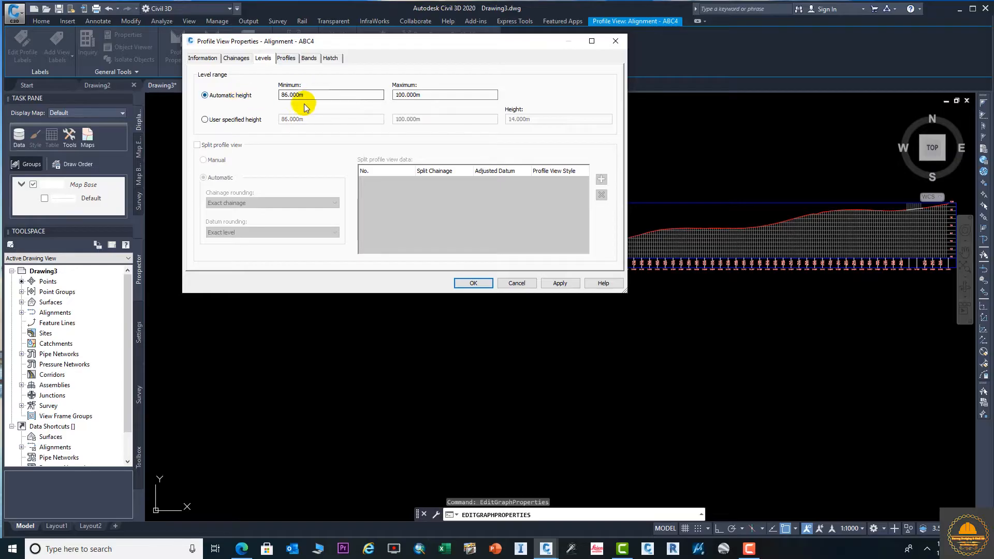
Review the settings of the NGL profiles in the profile view and check the style override option without applying it
{"action": "left_click", "coordinate": [286, 58]}
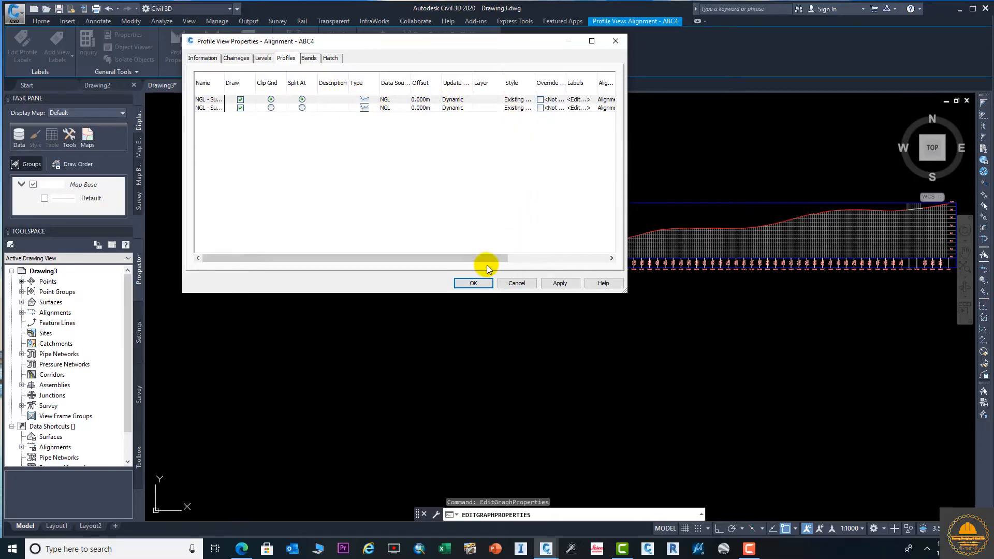
{"action": "left_click_drag", "start_coordinate": [487, 258], "coordinate": [561, 259]}
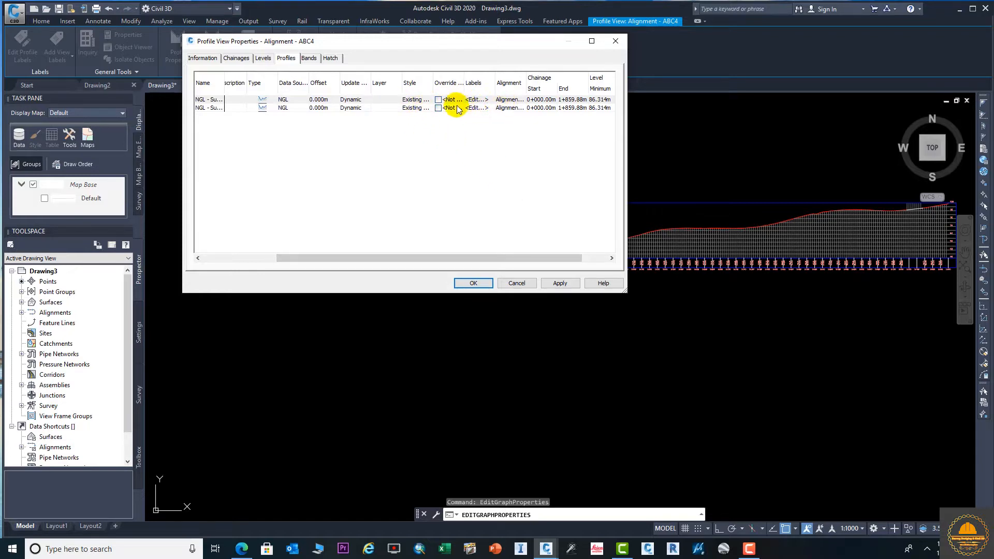
{"action": "left_click", "coordinate": [437, 99]}
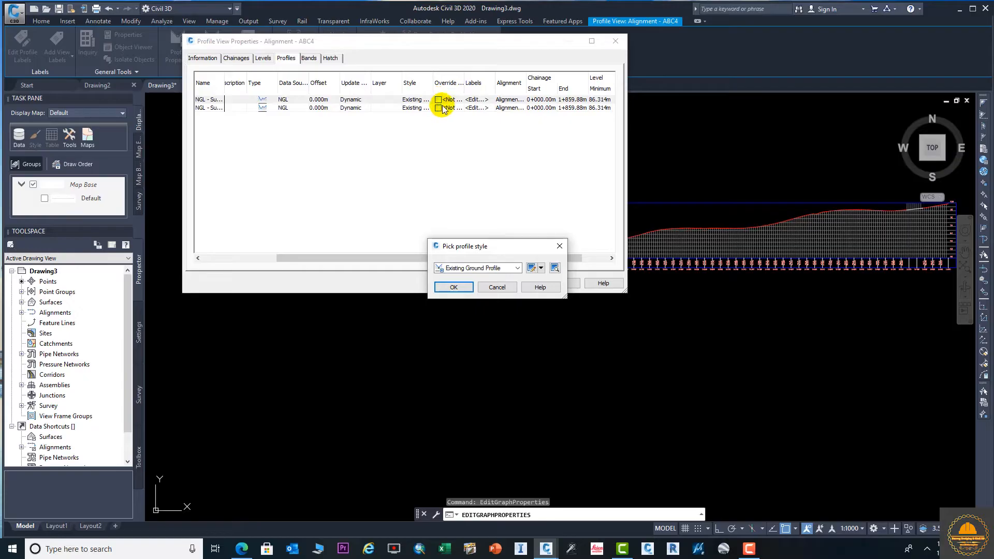
{"action": "left_click", "coordinate": [559, 248]}
Review the profile view's band types, band styles and hatch options, and close its properties without changes
{"action": "left_click", "coordinate": [309, 58]}
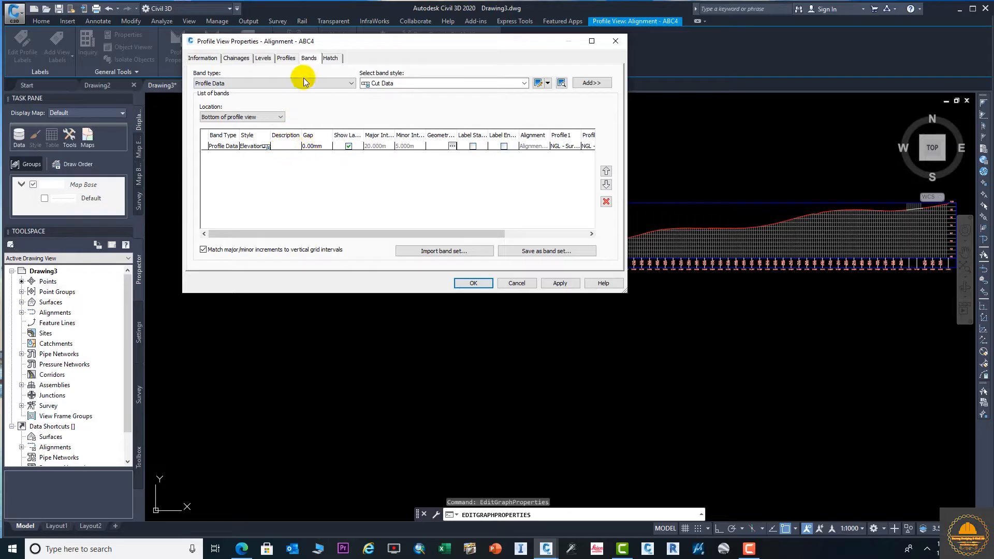
{"action": "left_click", "coordinate": [440, 84]}
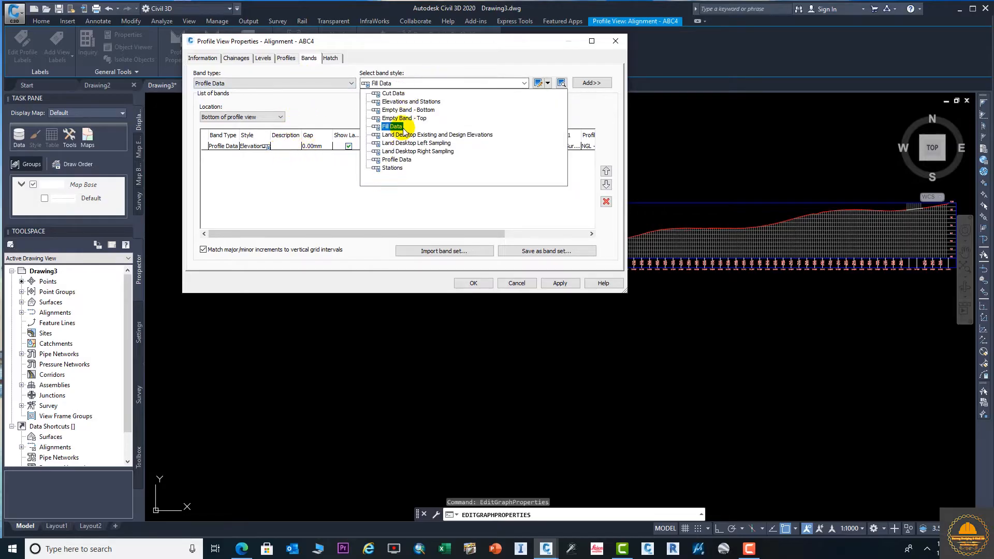
{"action": "left_click", "coordinate": [437, 202]}
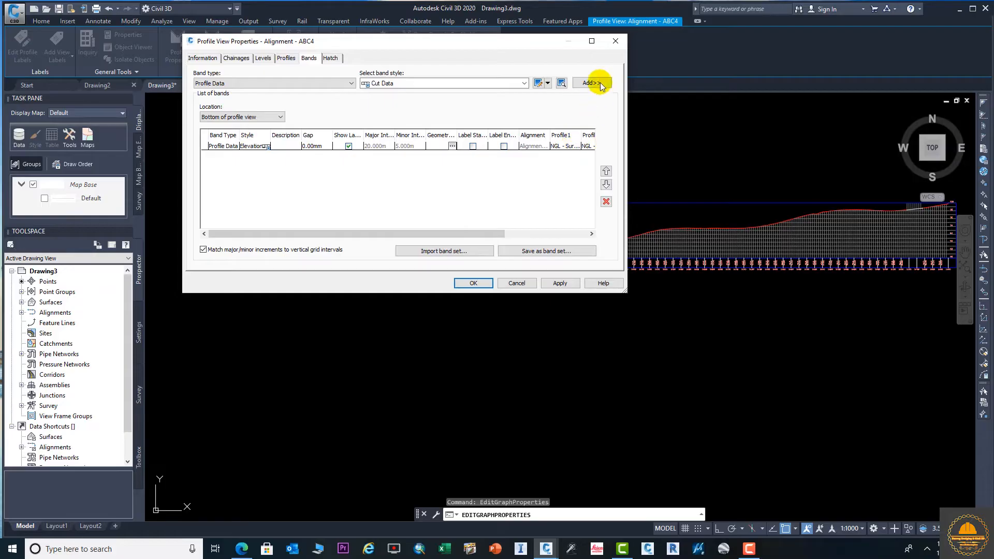
{"action": "left_click", "coordinate": [549, 84]}
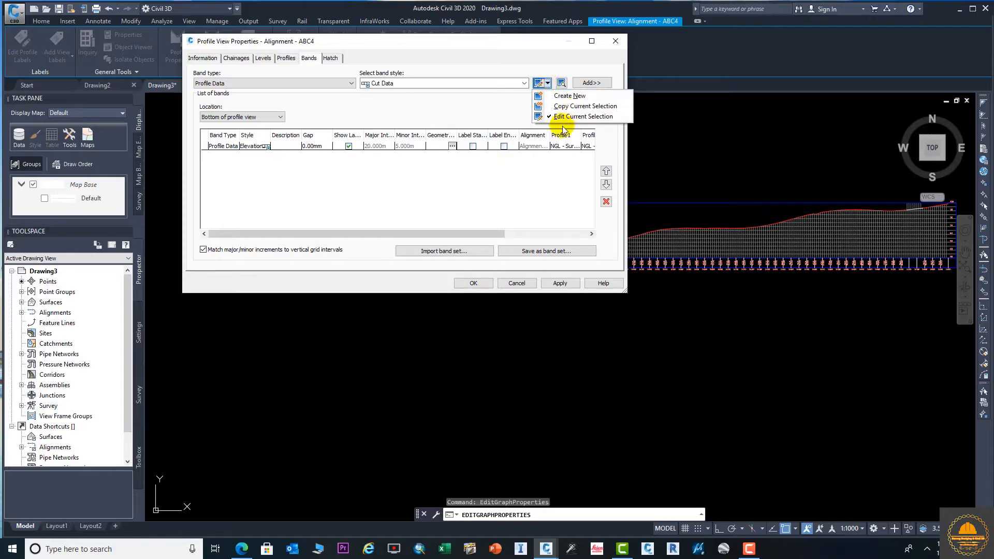
{"action": "left_click", "coordinate": [514, 196]}
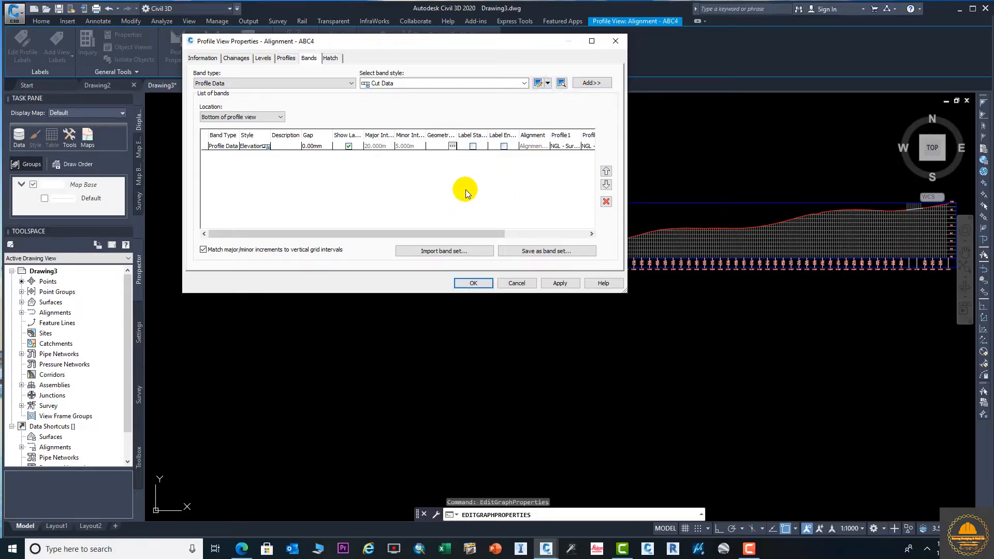
{"action": "left_click", "coordinate": [286, 84]}
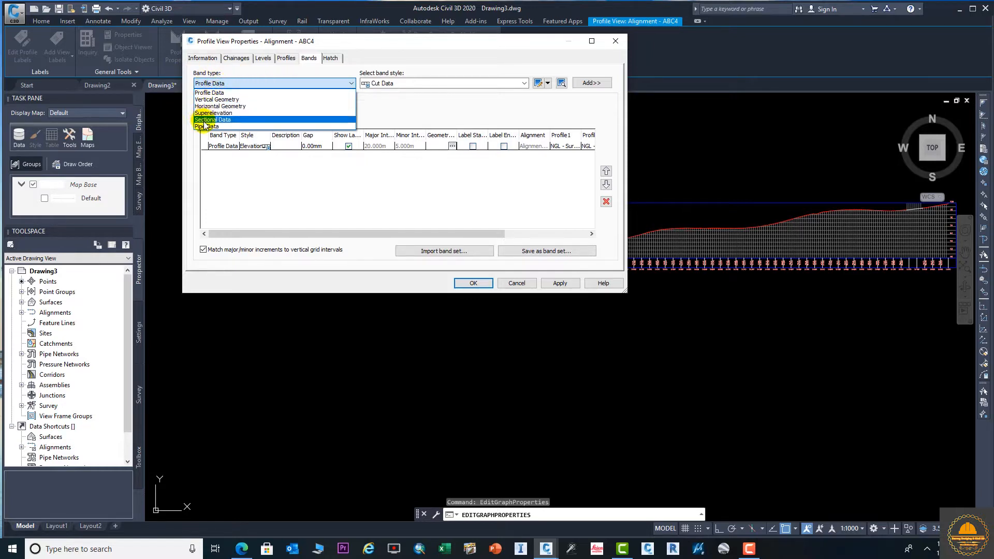
{"action": "left_click", "coordinate": [217, 175]}
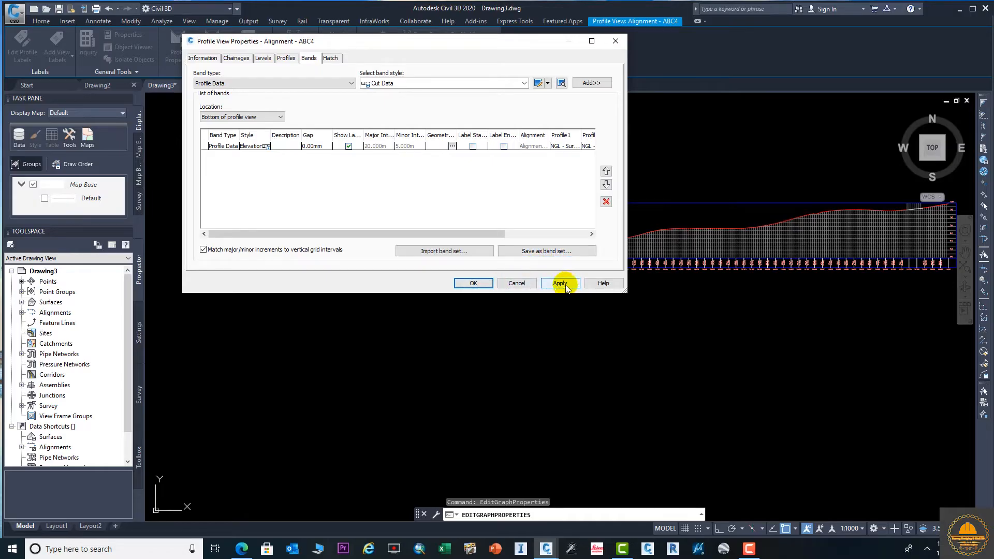
{"action": "left_click", "coordinate": [331, 59]}
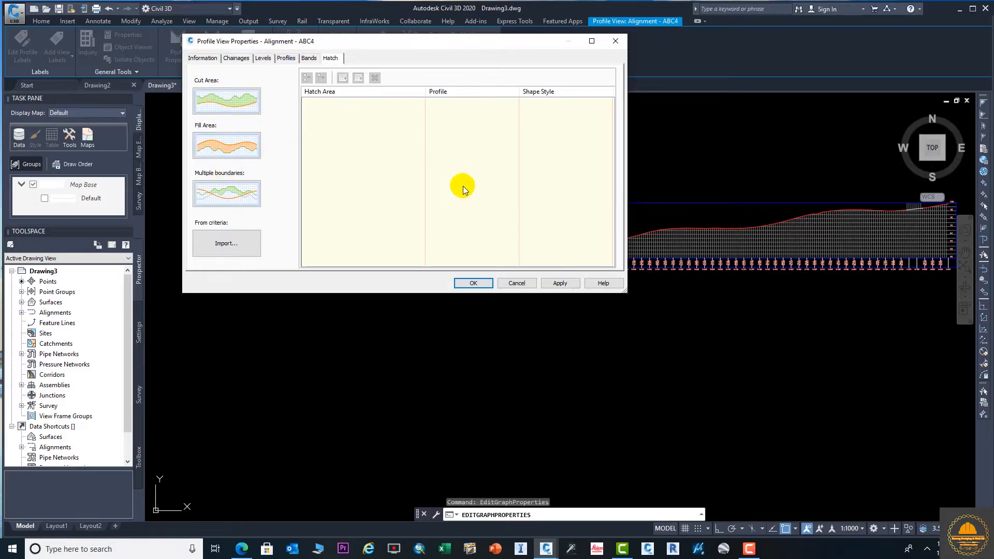
{"action": "left_click", "coordinate": [614, 43]}
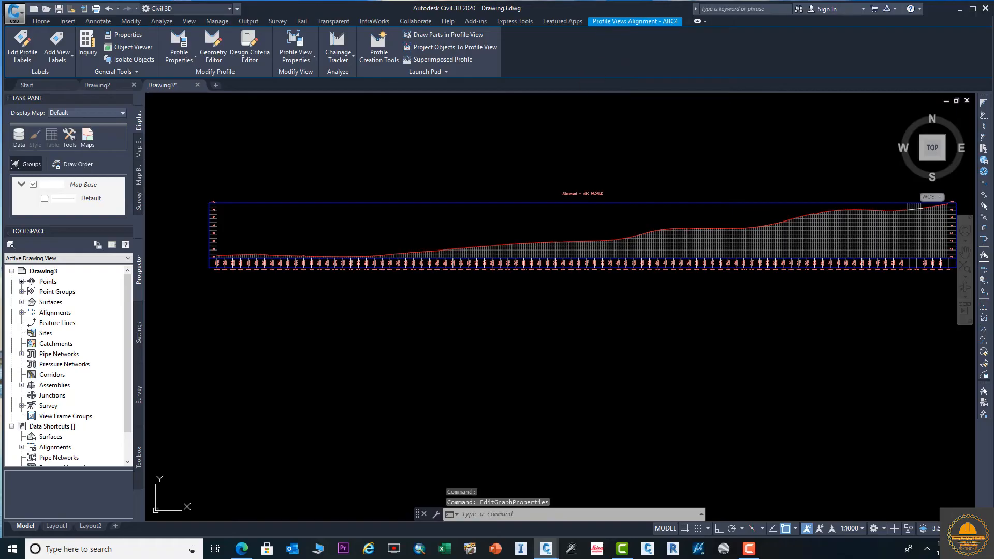
Check the general object properties of the Alignment - ABC profile view and close them
{"action": "left_click", "coordinate": [626, 243]}
{"action": "right_click", "coordinate": [628, 243]}
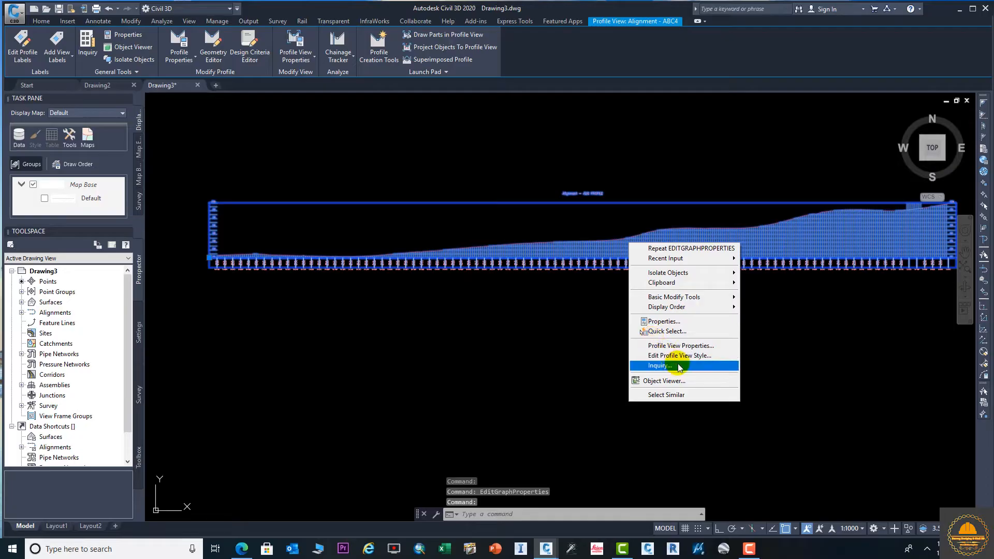
{"action": "left_click", "coordinate": [664, 321]}
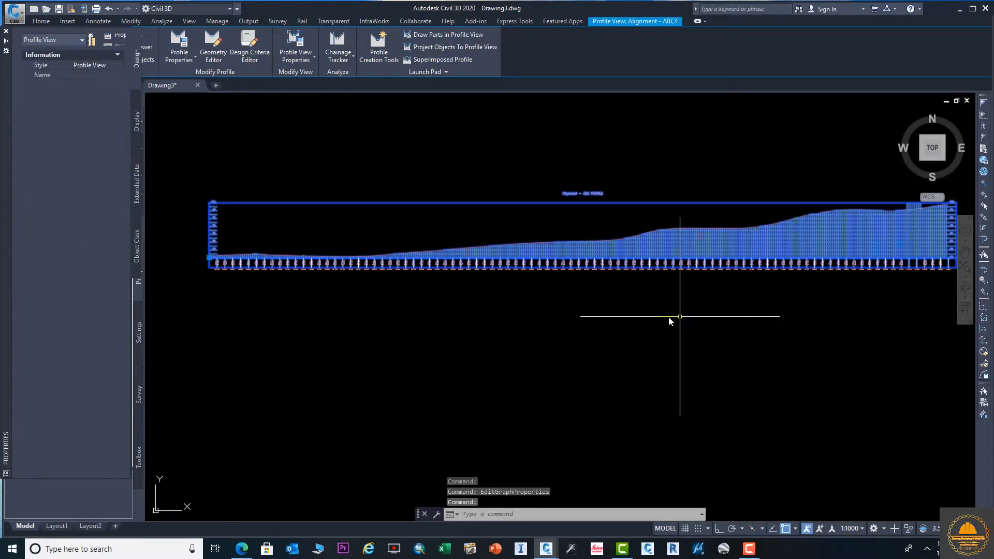
{"action": "left_click", "coordinate": [6, 32]}
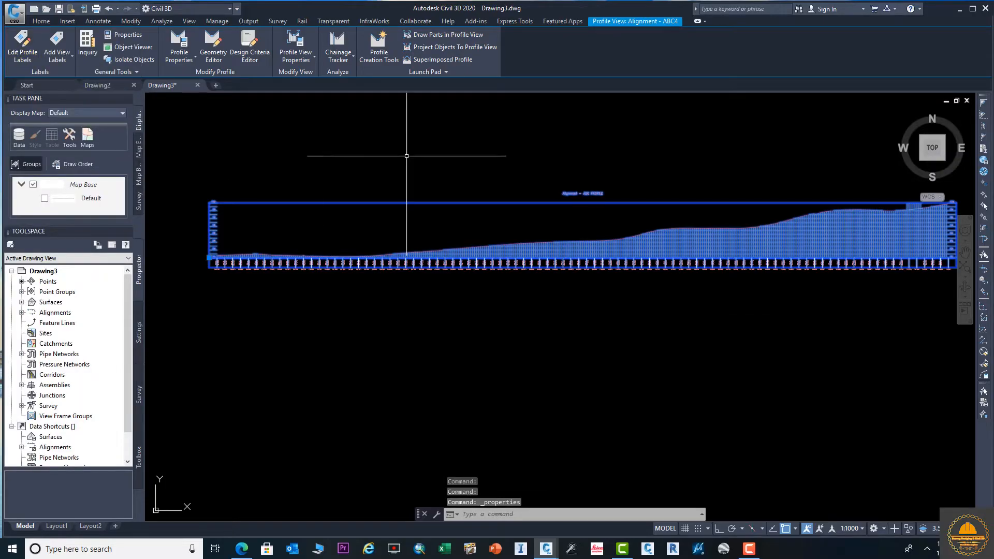
Open the Alignment - ABC profile view's style for editing and review its information, graph scale, grid and title annotation settings
{"action": "right_click", "coordinate": [714, 237]}
{"action": "left_click", "coordinate": [752, 349]}
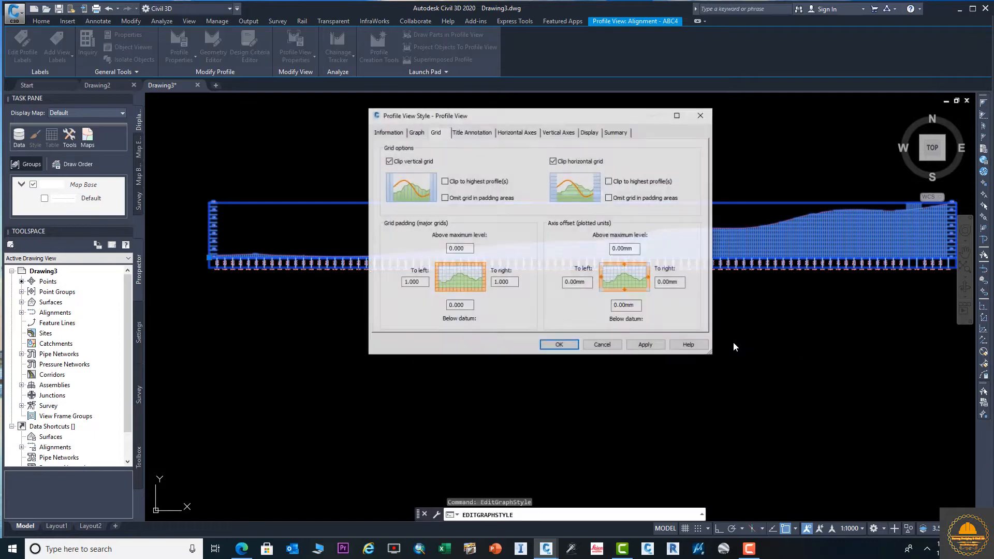
{"action": "left_click", "coordinate": [388, 132]}
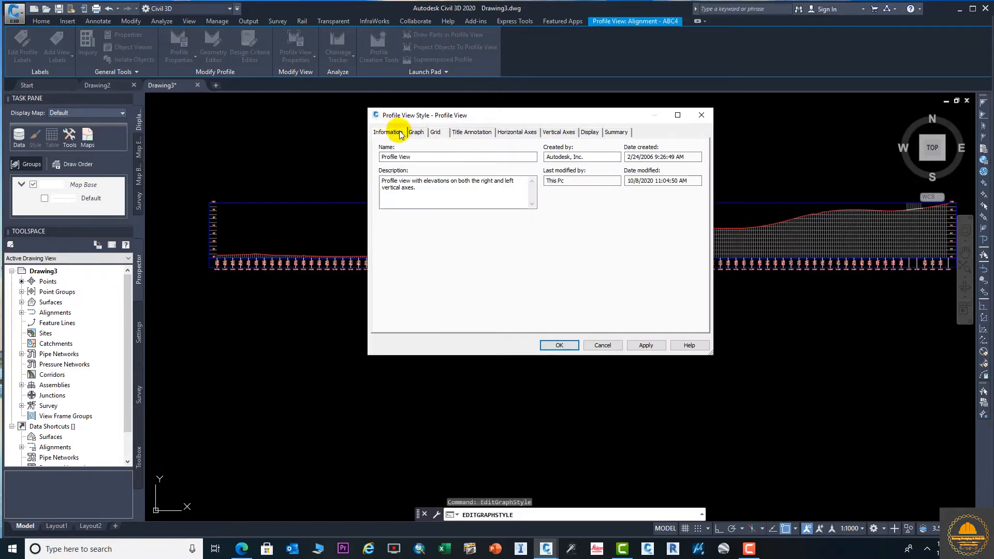
{"action": "left_click", "coordinate": [415, 133]}
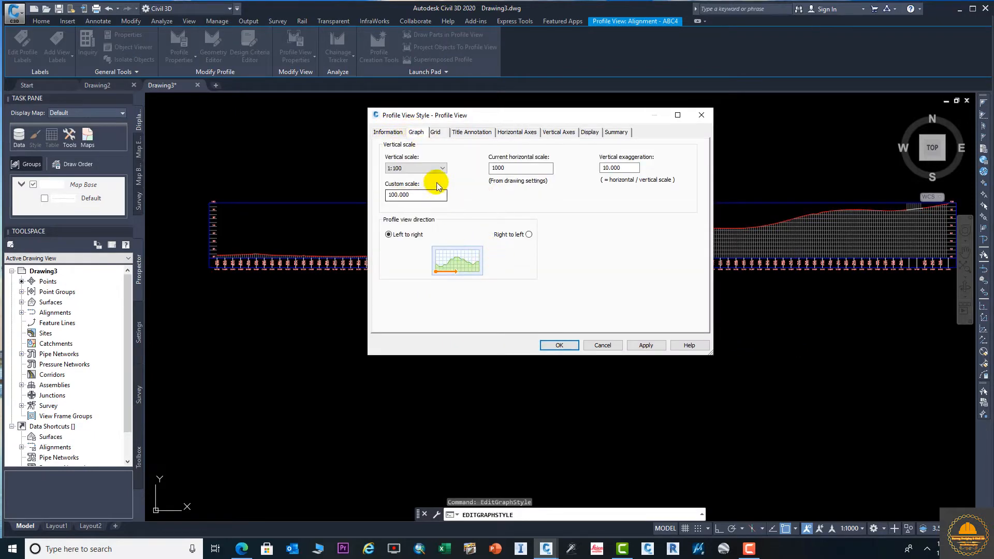
{"action": "left_click", "coordinate": [436, 133]}
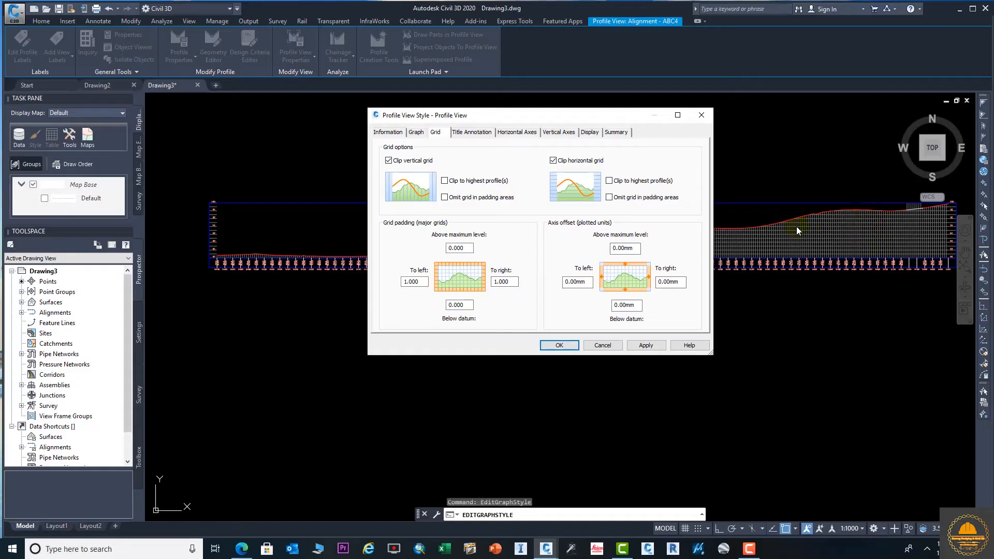
{"action": "left_click", "coordinate": [486, 132]}
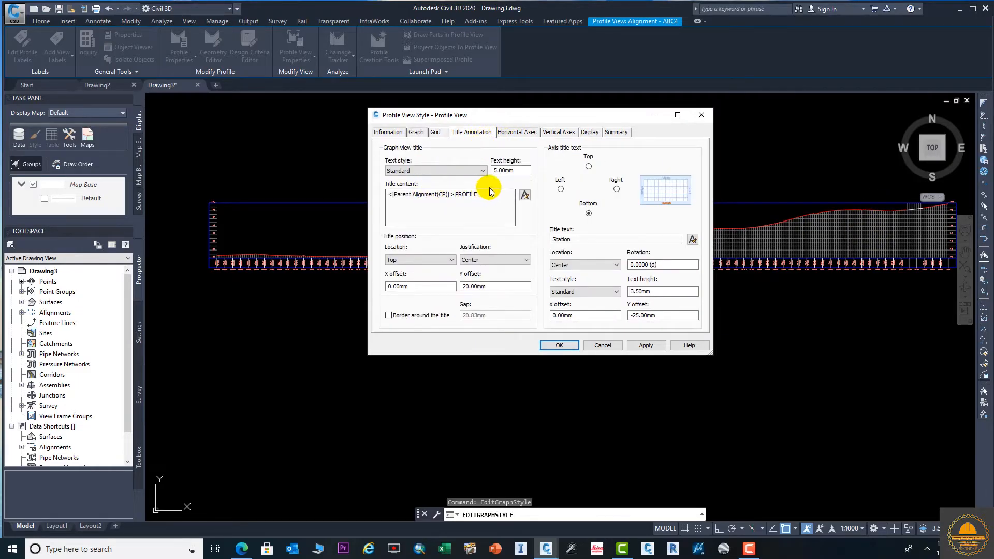
{"action": "left_click", "coordinate": [530, 172]}
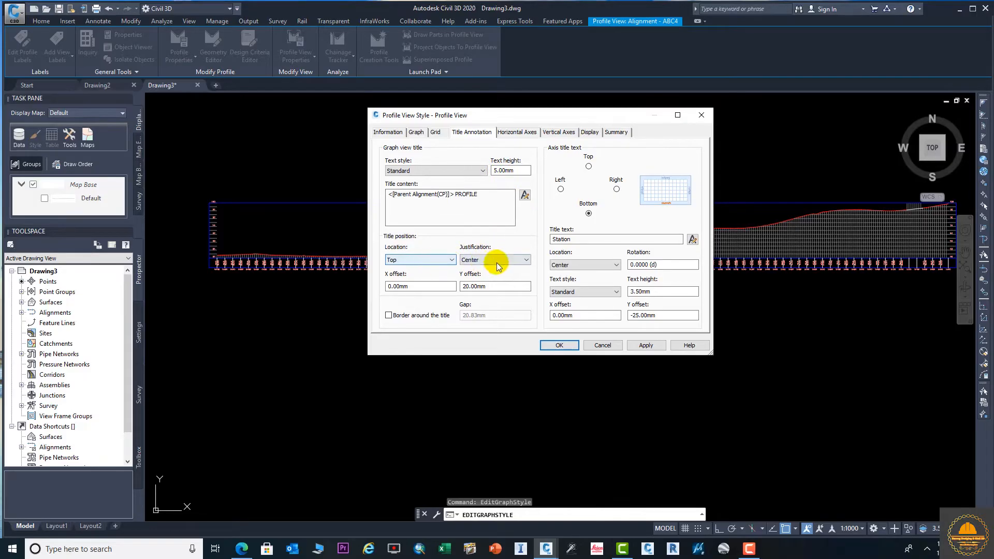
Review the profile view style's horizontal and vertical axes, component display and summary, and close the style without changes
{"action": "left_click", "coordinate": [516, 133]}
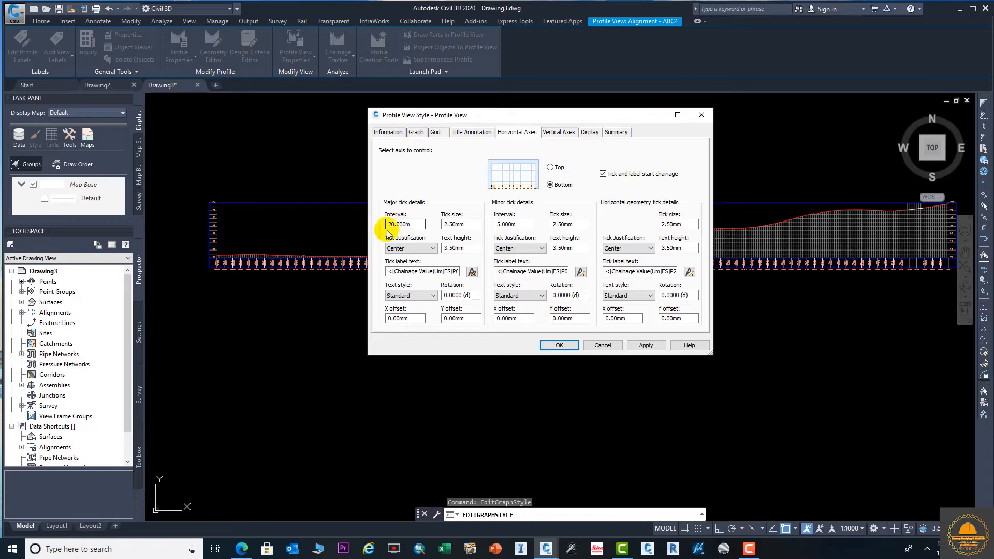
{"action": "left_click", "coordinate": [453, 227]}
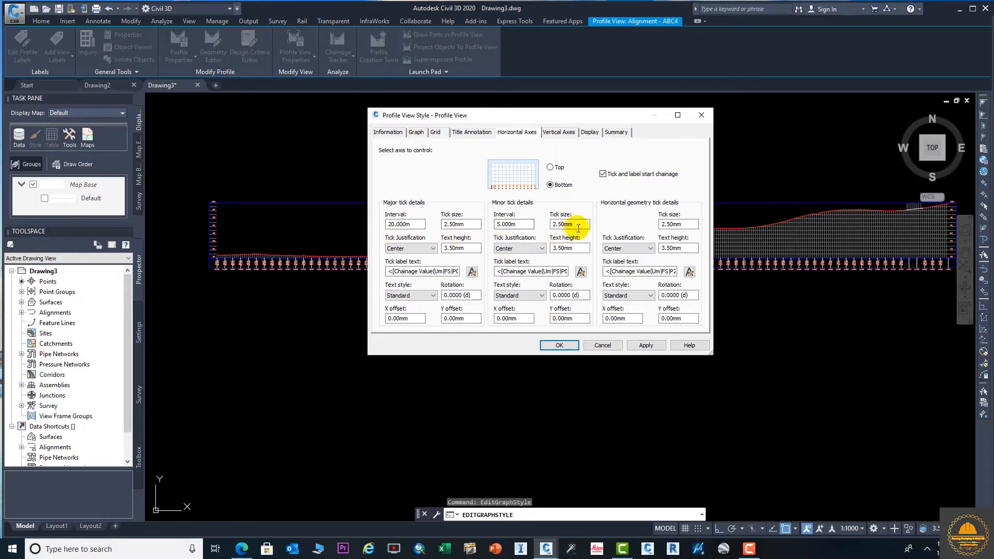
{"action": "left_click", "coordinate": [558, 132]}
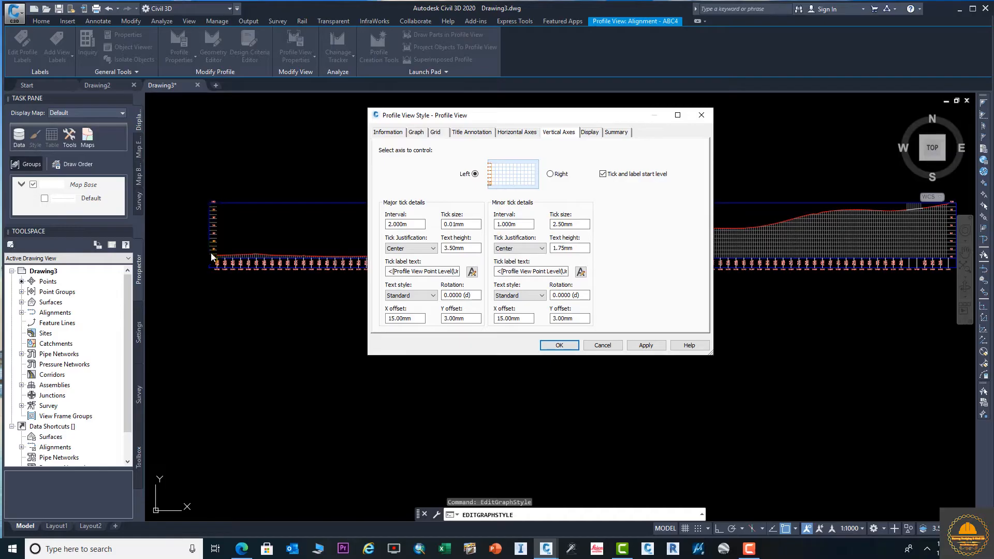
{"action": "left_click", "coordinate": [591, 133]}
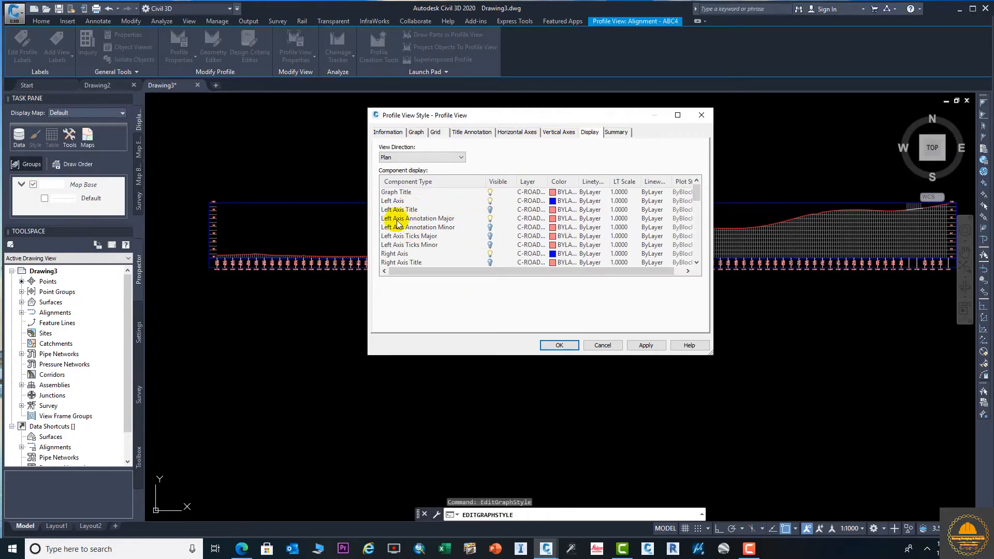
{"action": "scroll", "coordinate": [444, 232], "scroll_direction": "down", "scroll_amount": 1}
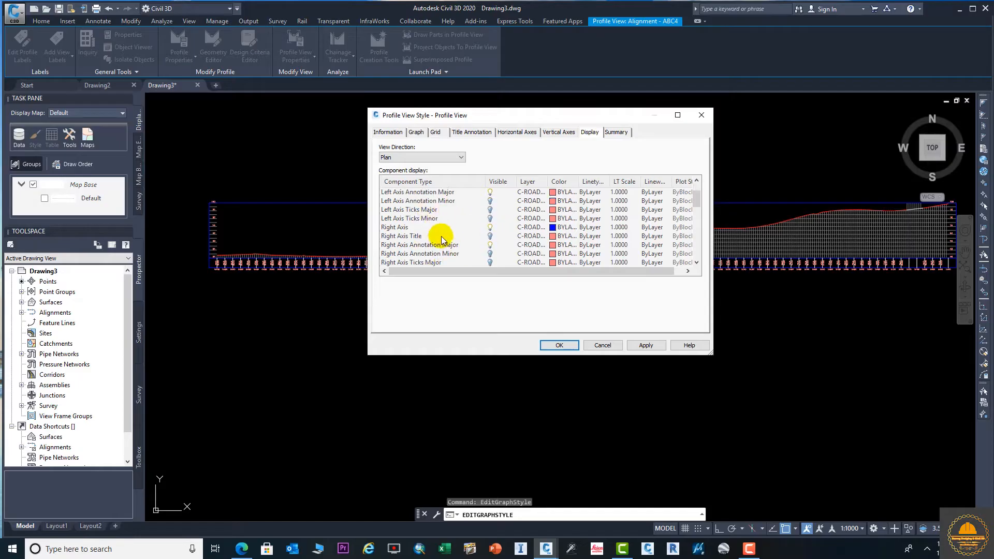
{"action": "left_click", "coordinate": [620, 133]}
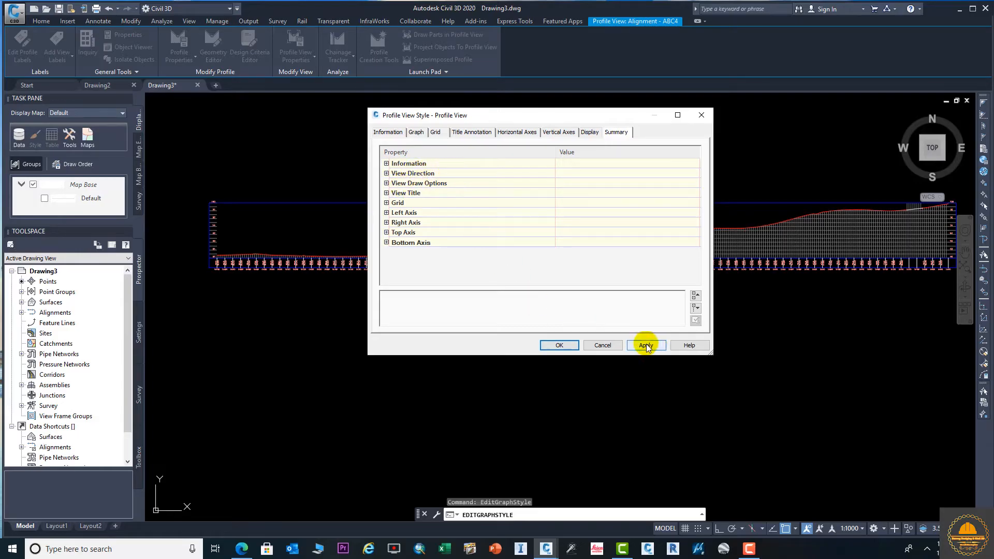
{"action": "left_click", "coordinate": [544, 345]}
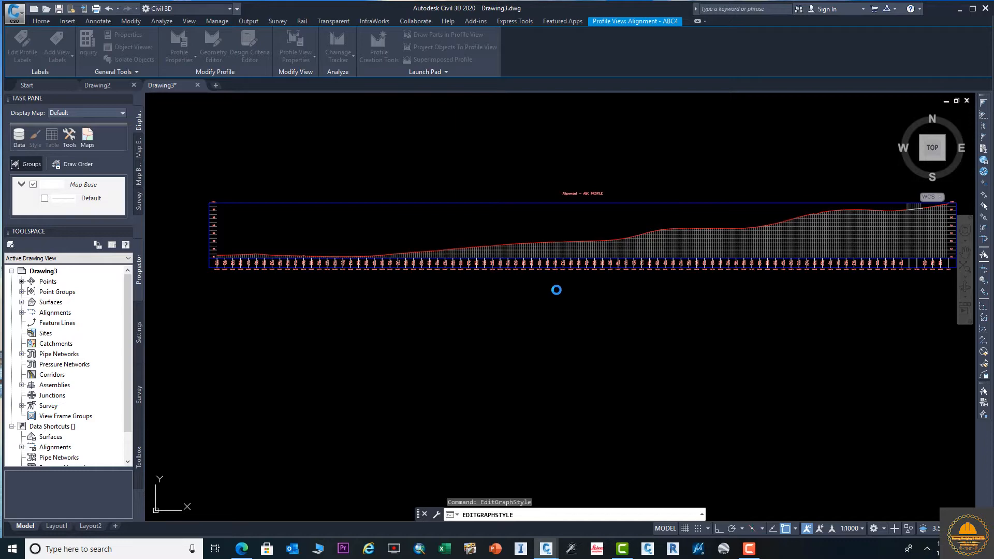
Identify the upper branch alignment at the crossing and add a surface profile from NGL for Alignment - ABC 2 over its full chainage range
{"action": "scroll", "coordinate": [523, 296], "scroll_direction": "down", "scroll_amount": 4}
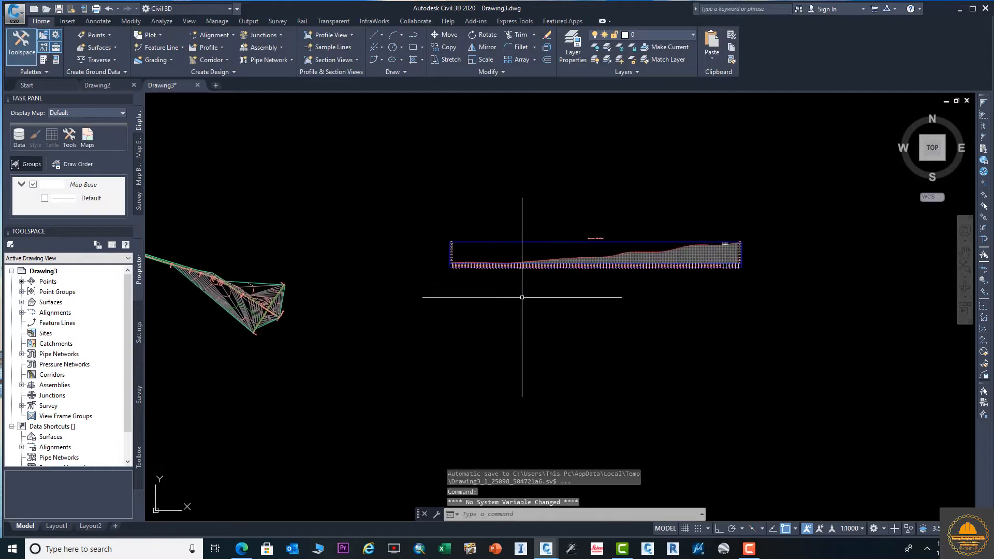
{"action": "scroll", "coordinate": [310, 300], "scroll_direction": "up", "scroll_amount": 3}
{"action": "scroll", "coordinate": [410, 166], "scroll_direction": "up", "scroll_amount": 2}
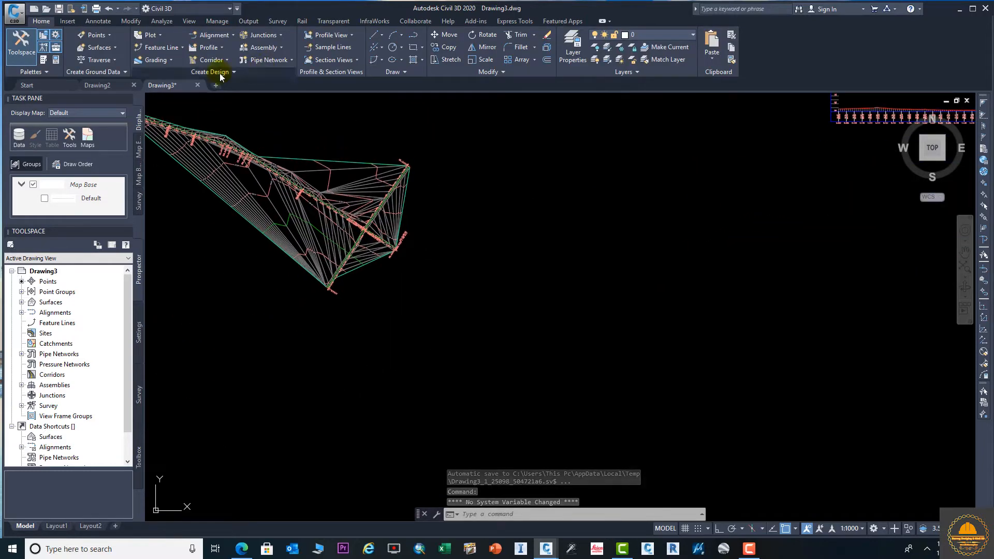
{"action": "scroll", "coordinate": [384, 201], "scroll_direction": "up", "scroll_amount": 5}
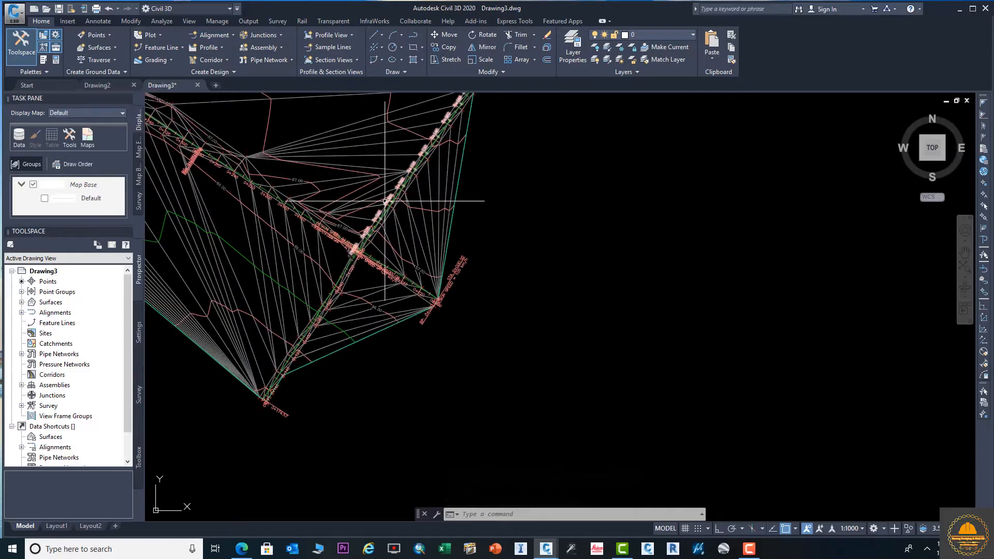
{"action": "left_click", "coordinate": [388, 203]}
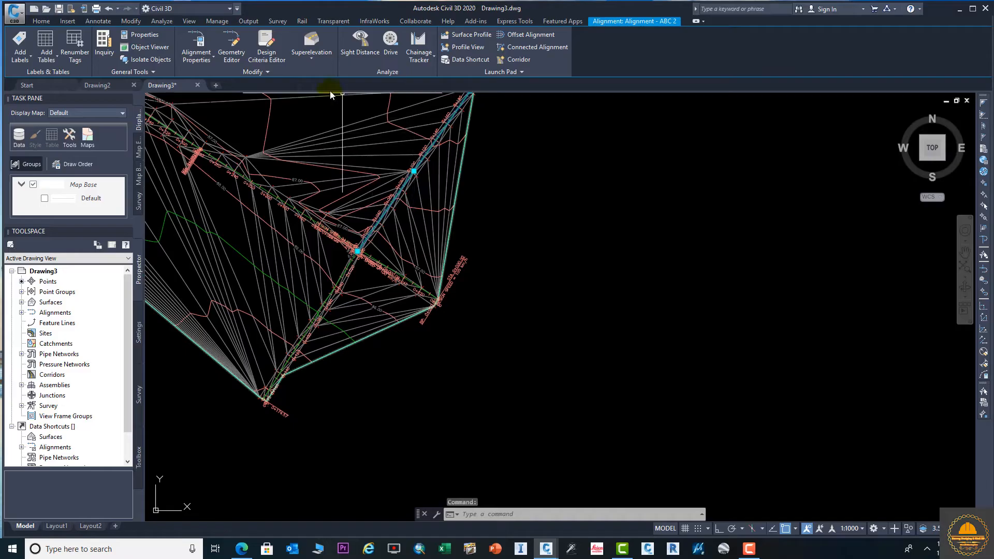
{"action": "key", "text": "Escape"}
{"action": "left_click", "coordinate": [225, 48]}
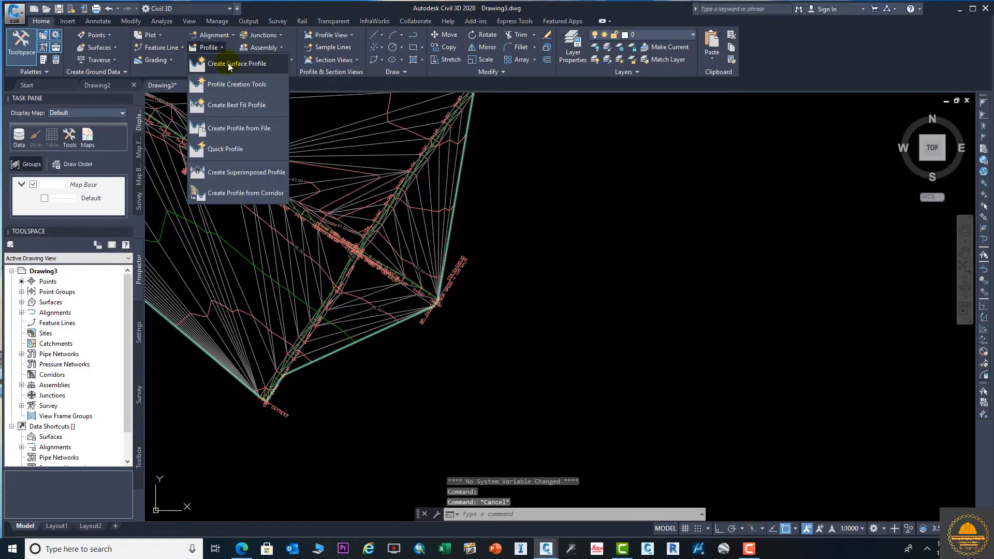
{"action": "left_click", "coordinate": [228, 64]}
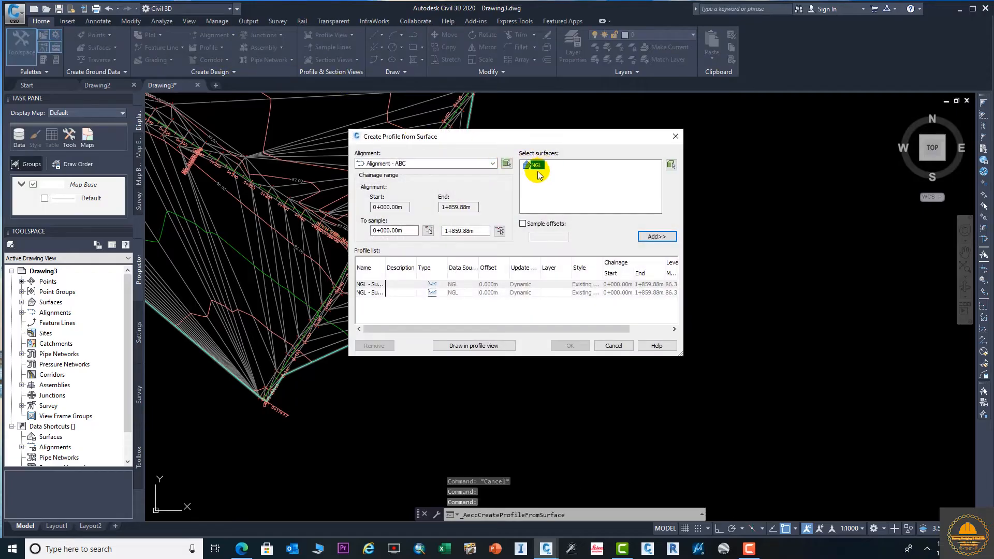
{"action": "left_click", "coordinate": [461, 163]}
{"action": "left_click", "coordinate": [410, 190]}
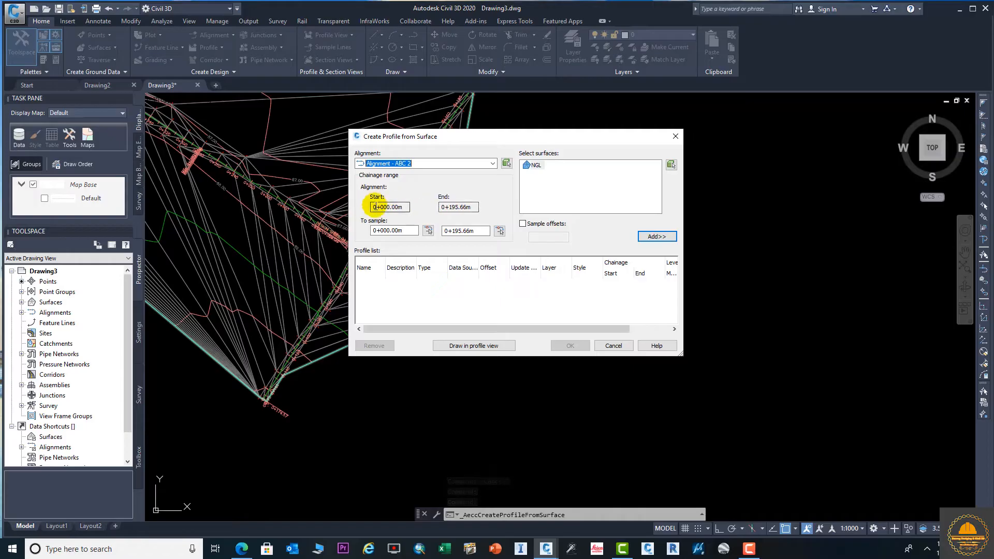
{"action": "left_click", "coordinate": [656, 237]}
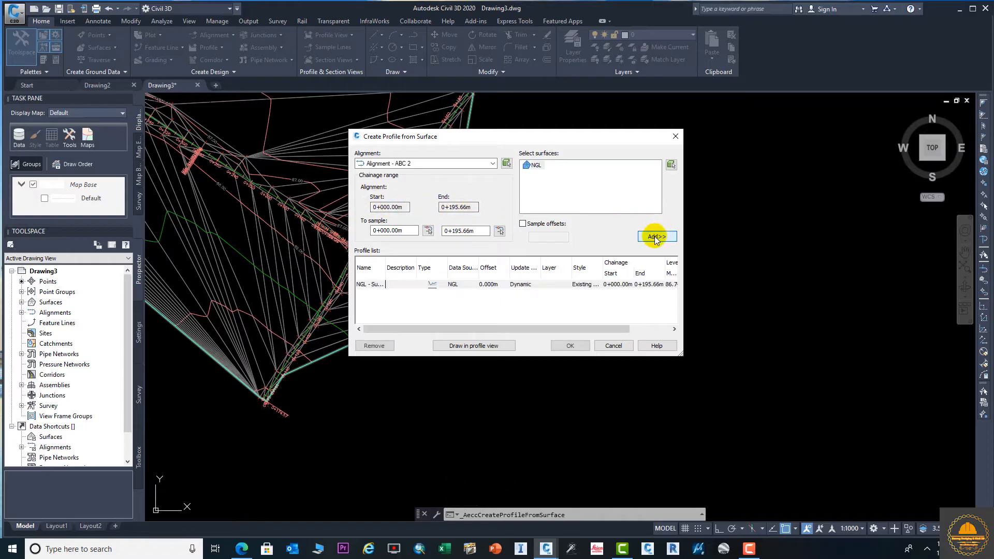
Create the Alignment - ABC 2 profile view with the default settings and place it below the Alignment - ABC profile view
{"action": "left_click", "coordinate": [491, 350]}
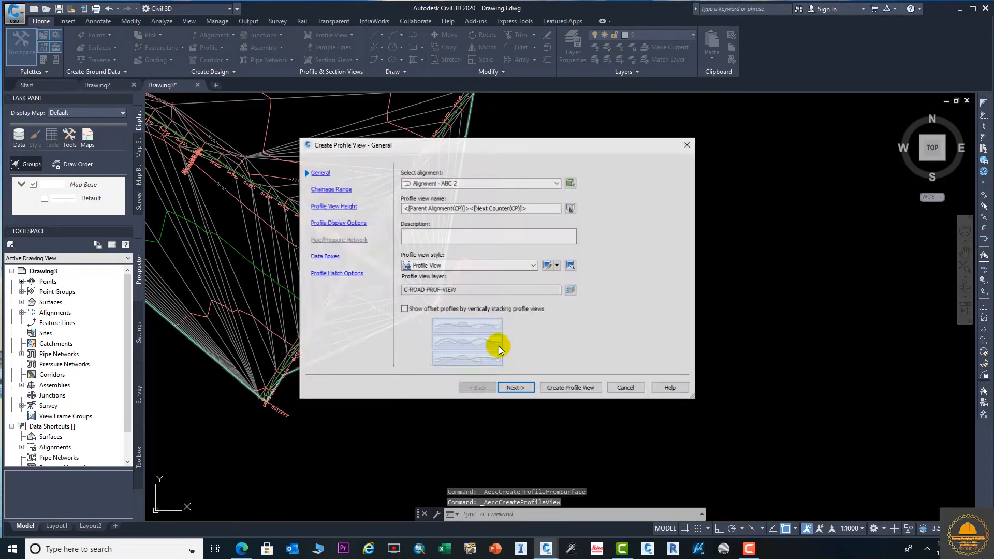
{"action": "left_click", "coordinate": [524, 387]}
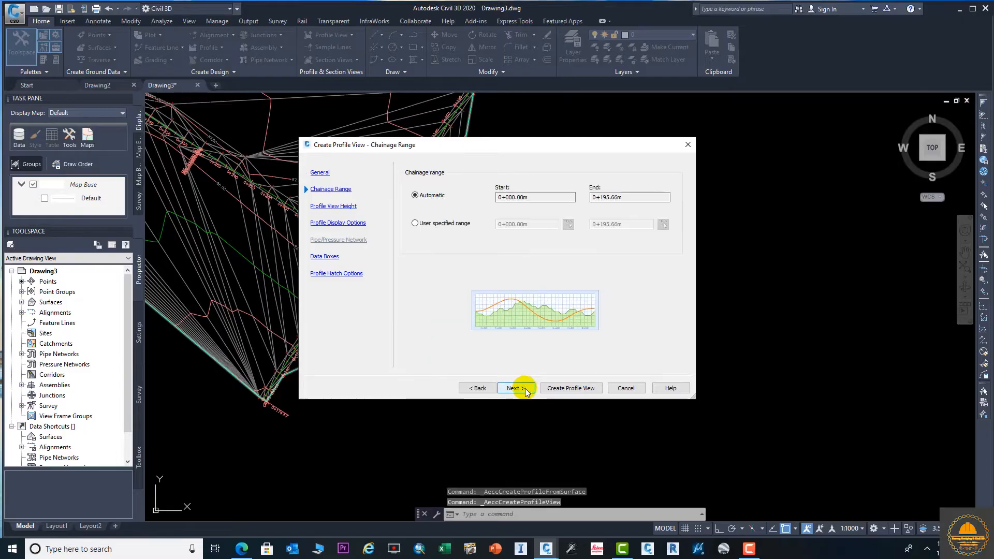
{"action": "left_click", "coordinate": [524, 388]}
{"action": "left_click", "coordinate": [524, 388]}
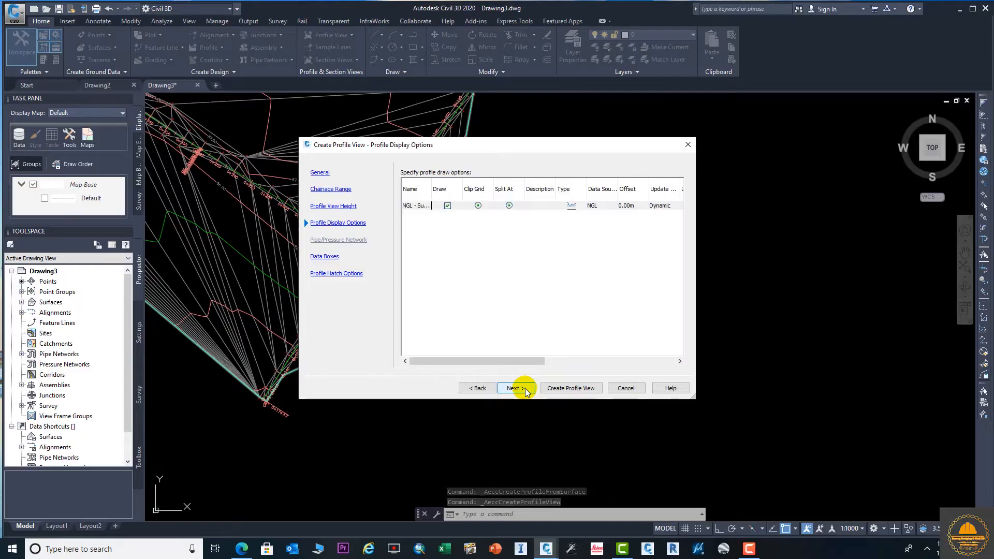
{"action": "left_click", "coordinate": [525, 388]}
{"action": "left_click", "coordinate": [525, 389]}
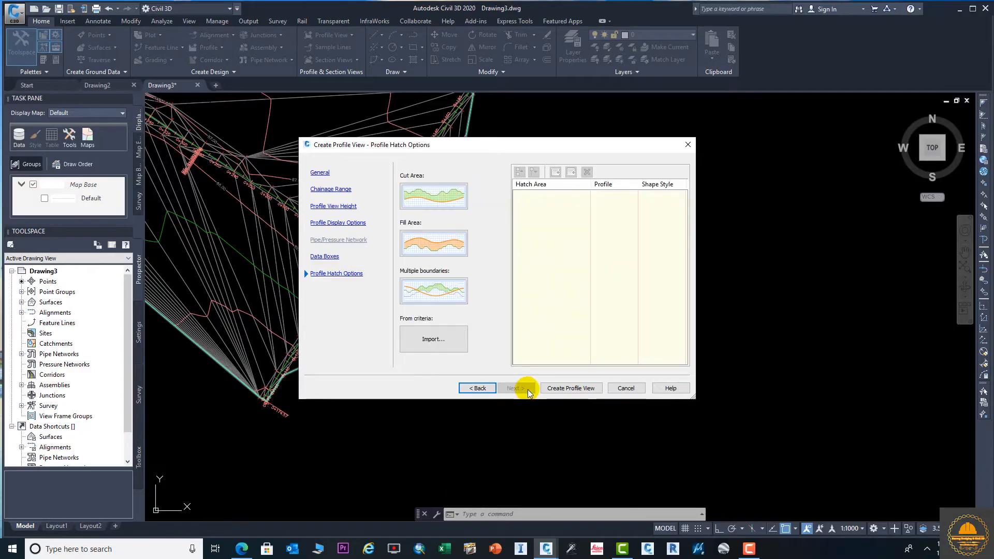
{"action": "left_click", "coordinate": [571, 388]}
{"action": "scroll", "coordinate": [688, 289], "scroll_direction": "down", "scroll_amount": 5}
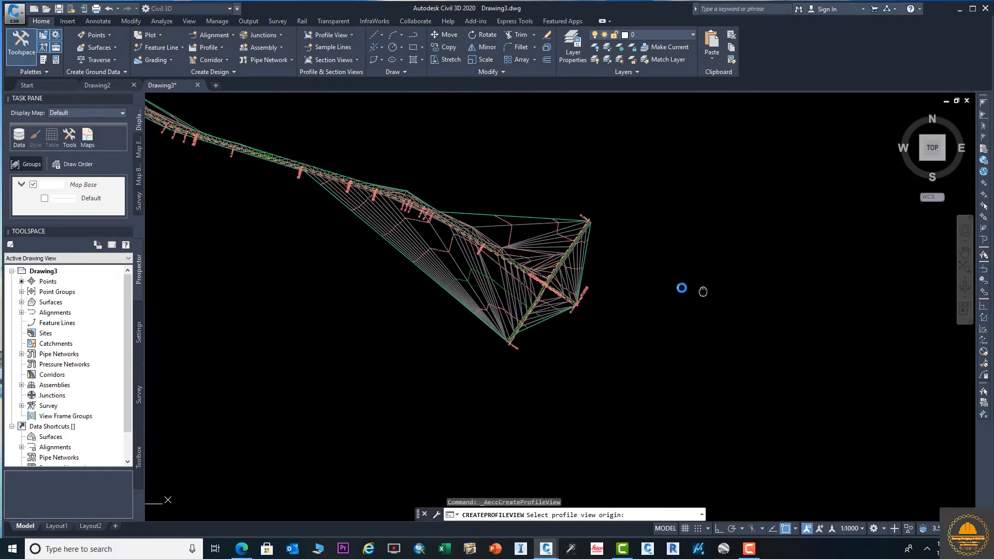
{"action": "scroll", "coordinate": [496, 222], "scroll_direction": "down", "scroll_amount": 3}
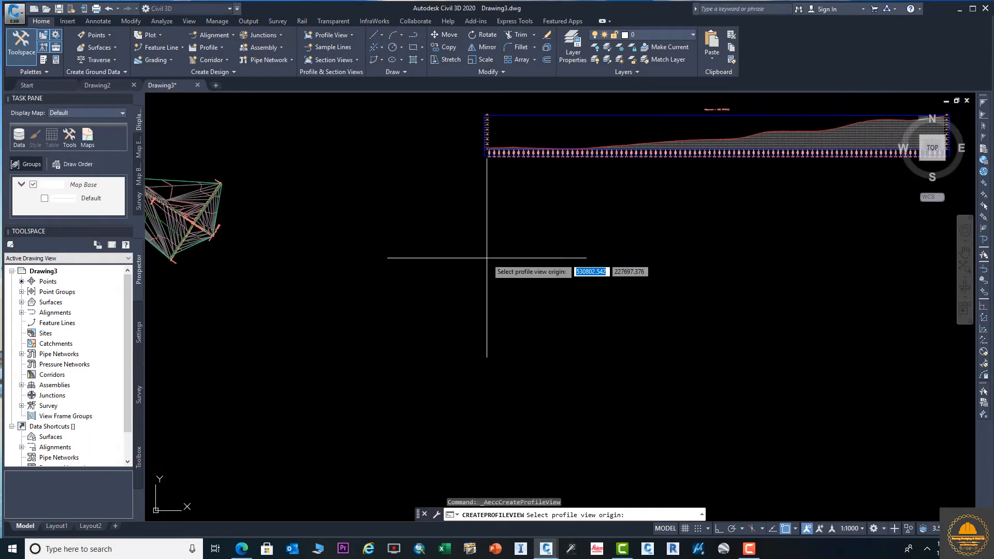
{"action": "left_click", "coordinate": [492, 278]}
{"action": "scroll", "coordinate": [506, 222], "scroll_direction": "up", "scroll_amount": 3}
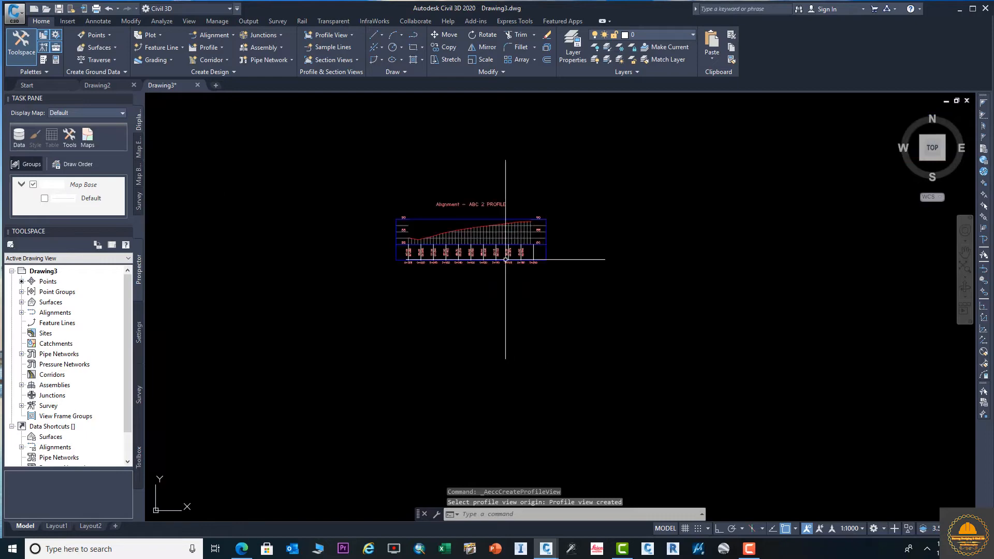
{"action": "scroll", "coordinate": [478, 255], "scroll_direction": "down", "scroll_amount": 3}
Start a profile view for Alignment - ABC 3 without adding a surface profile, keeping the default settings up to the data boxes
{"action": "scroll", "coordinate": [328, 334], "scroll_direction": "up", "scroll_amount": 5}
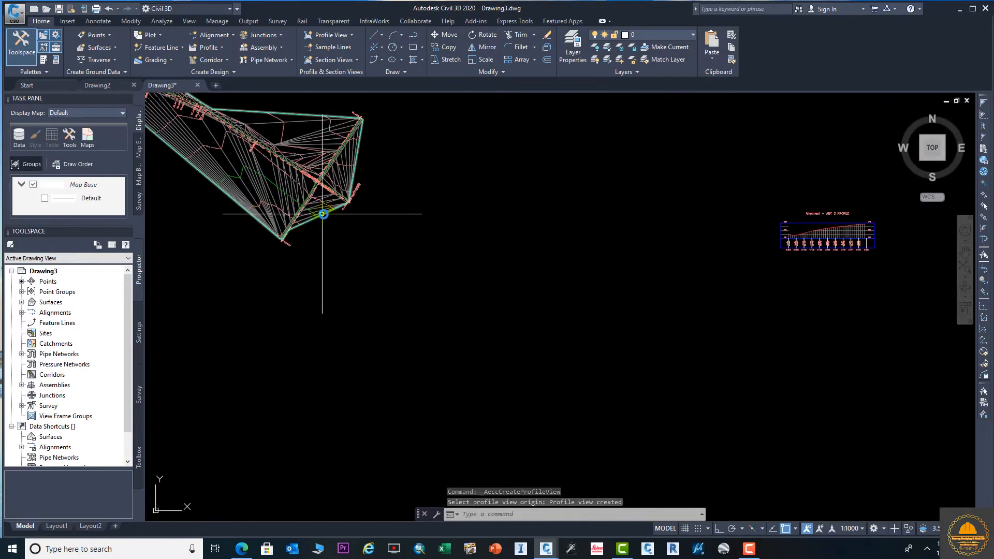
{"action": "left_click", "coordinate": [220, 49]}
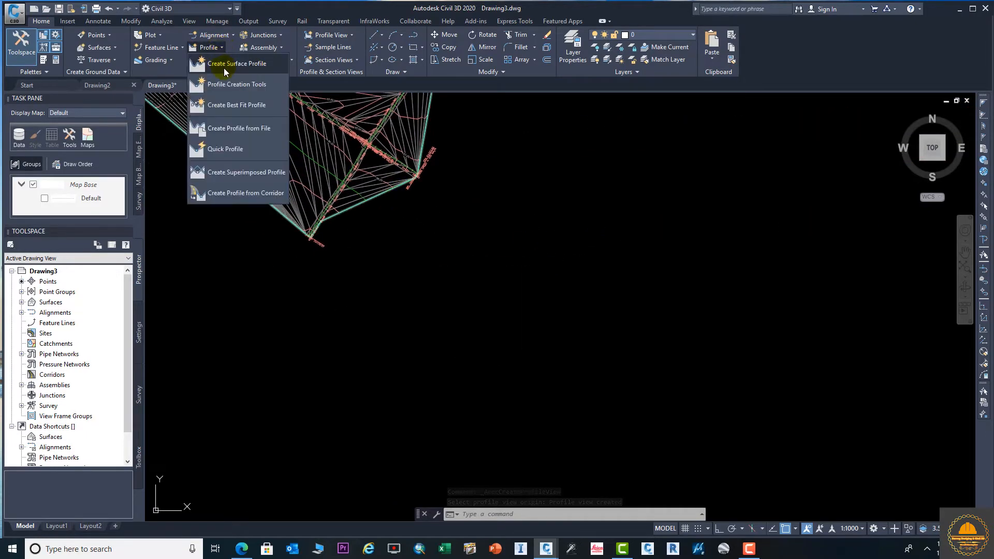
{"action": "left_click", "coordinate": [224, 68]}
{"action": "left_click", "coordinate": [475, 163]}
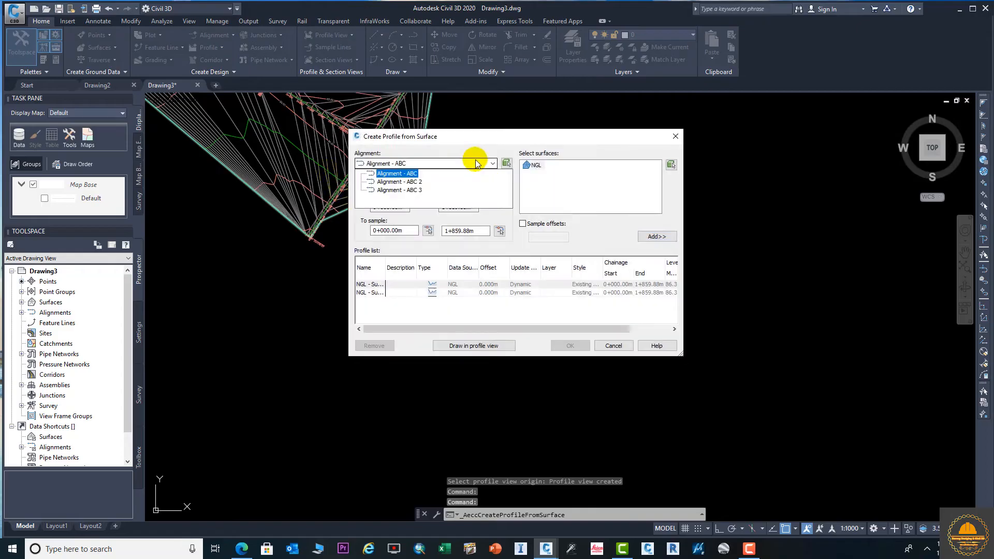
{"action": "left_click", "coordinate": [422, 190]}
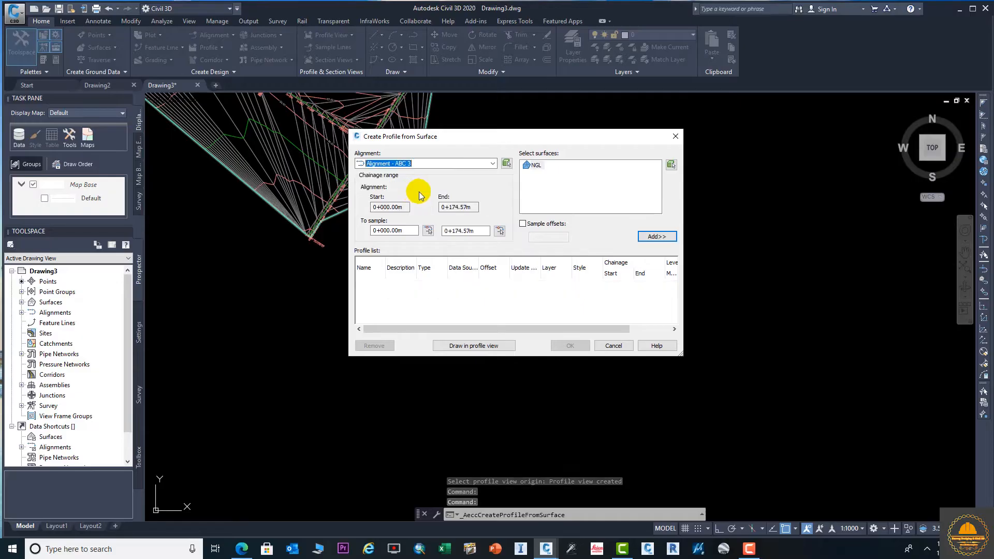
{"action": "left_click", "coordinate": [473, 345]}
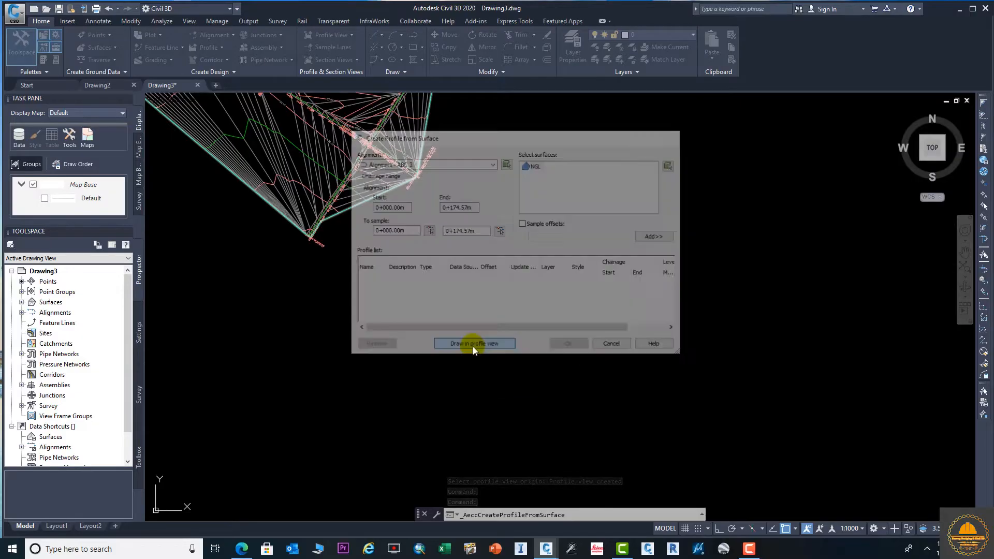
{"action": "left_click", "coordinate": [524, 389]}
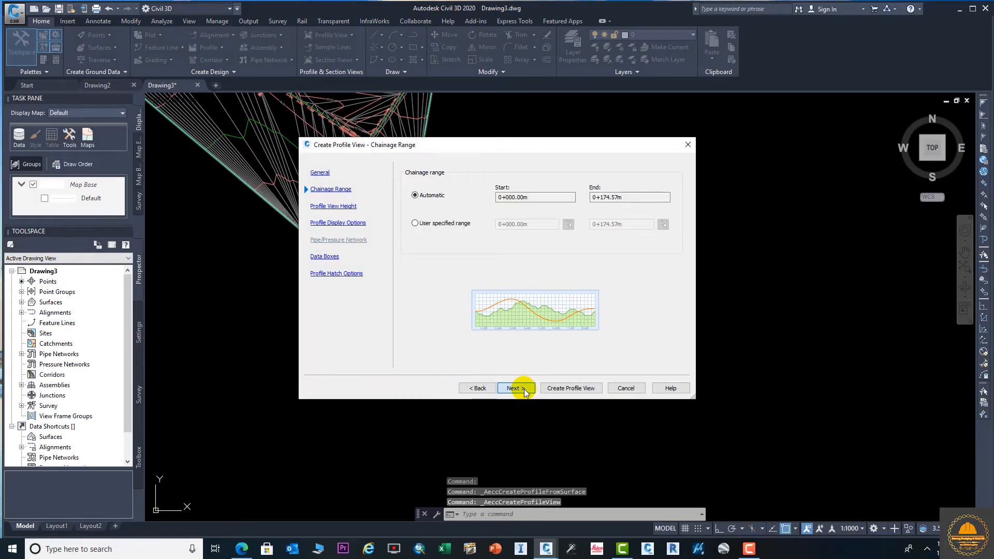
{"action": "left_click", "coordinate": [524, 390]}
{"action": "left_click", "coordinate": [523, 390]}
{"action": "left_click", "coordinate": [524, 389]}
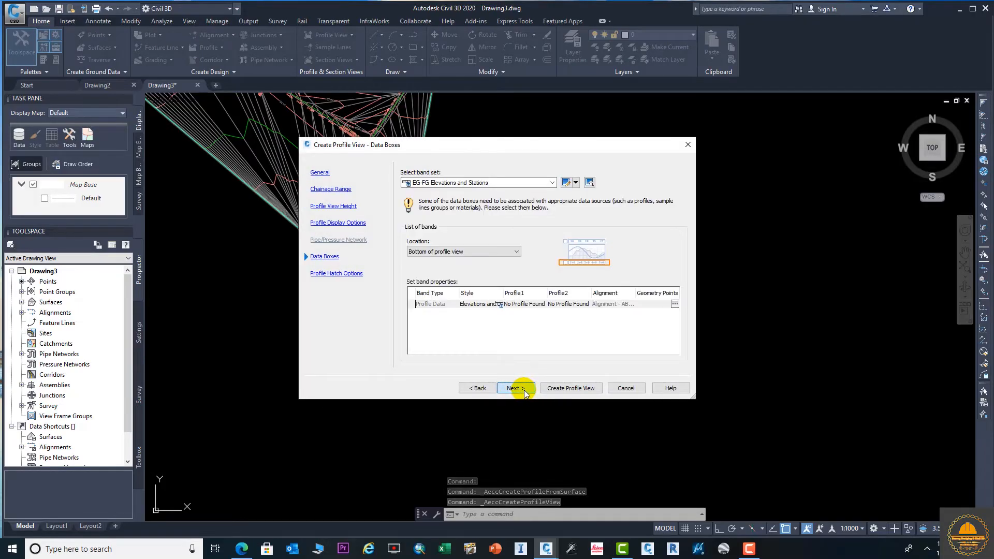
Finish creating the Alignment - ABC 3 profile view and place it beside the ABC 2 profile view
{"action": "left_click", "coordinate": [523, 389]}
{"action": "left_click", "coordinate": [572, 388]}
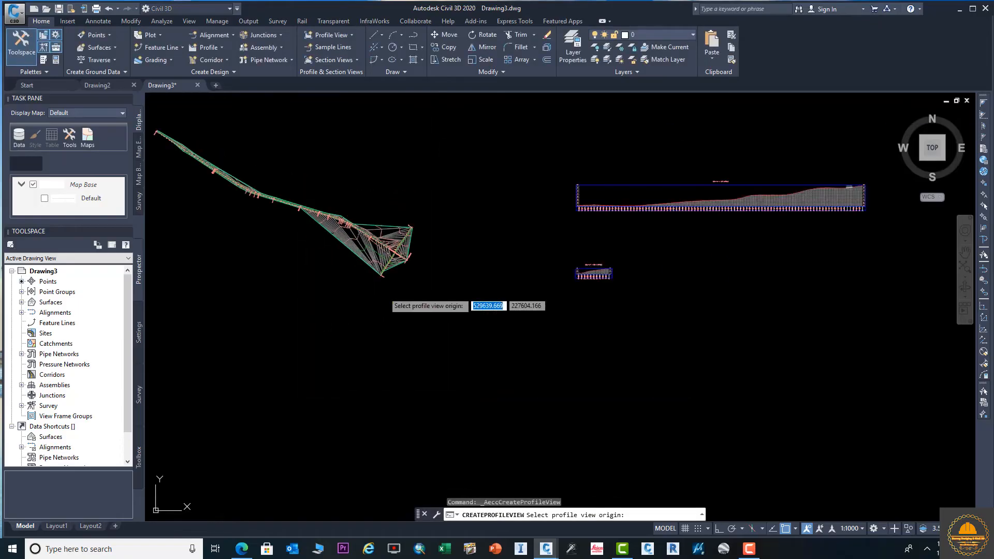
{"action": "middle_click_drag", "start_coordinate": [468, 259], "coordinate": [219, 252]}
{"action": "scroll", "coordinate": [353, 261], "scroll_direction": "up", "scroll_amount": 4}
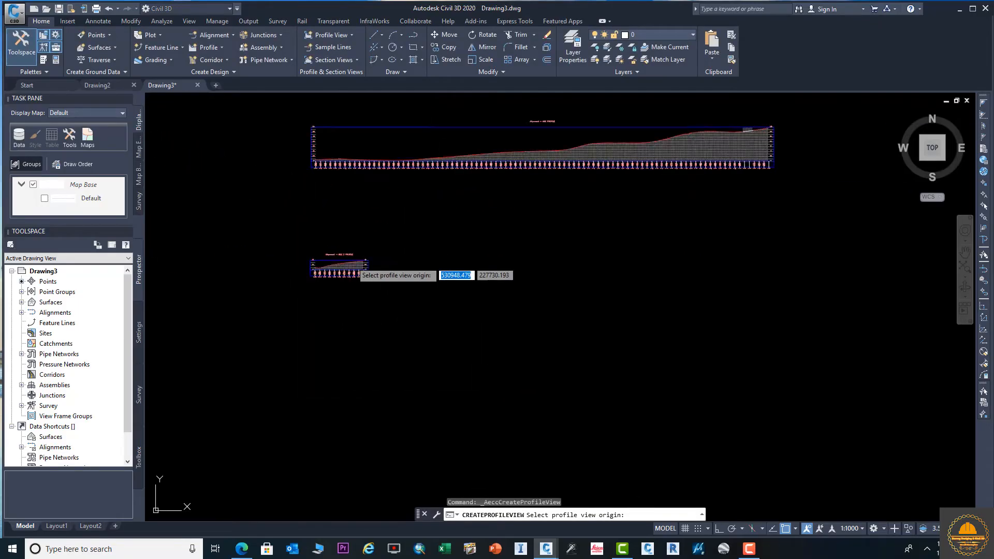
{"action": "left_click", "coordinate": [470, 288]}
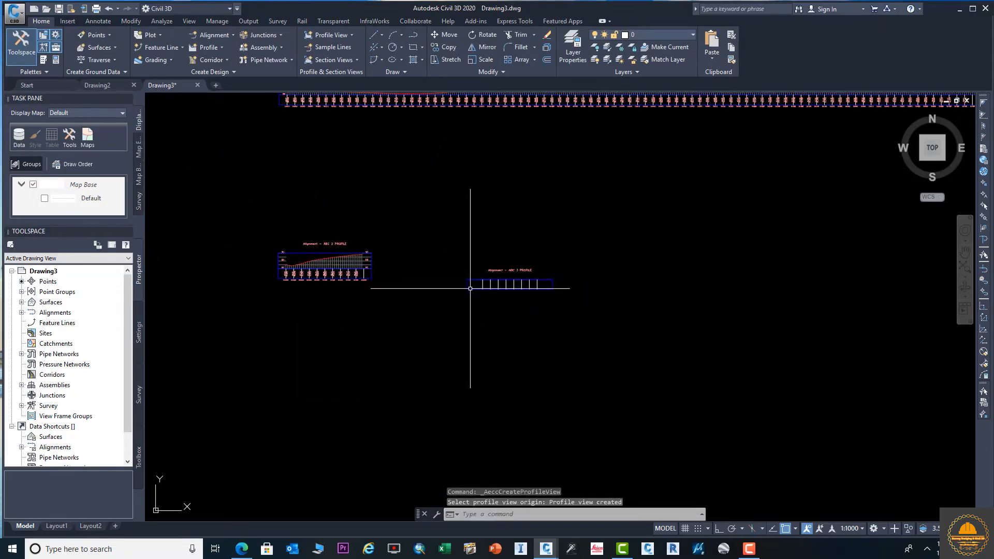
Delete the empty Alignment - ABC 3 profile view
{"action": "left_click", "coordinate": [527, 270]}
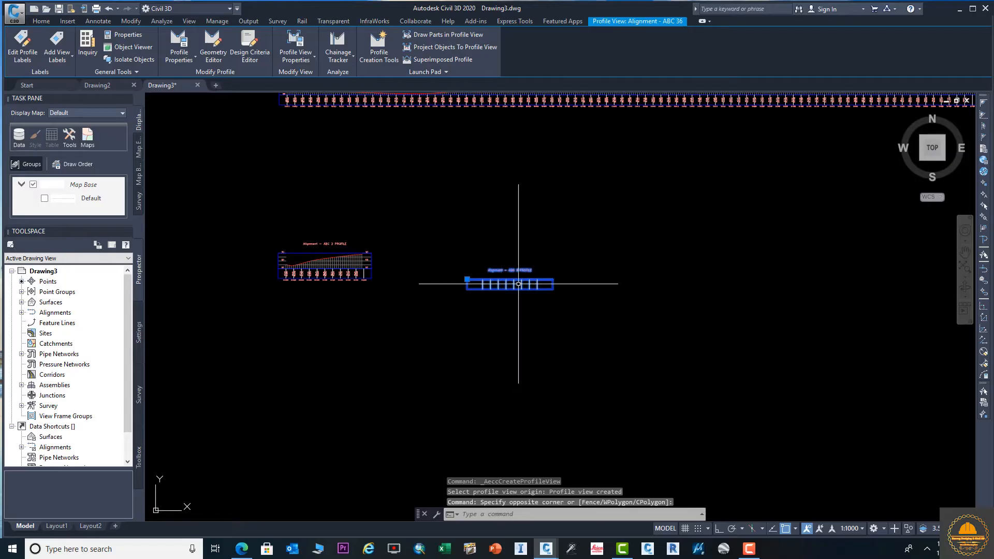
{"action": "scroll", "coordinate": [518, 282], "scroll_direction": "down", "scroll_amount": 2}
{"action": "key", "text": "Escape"}
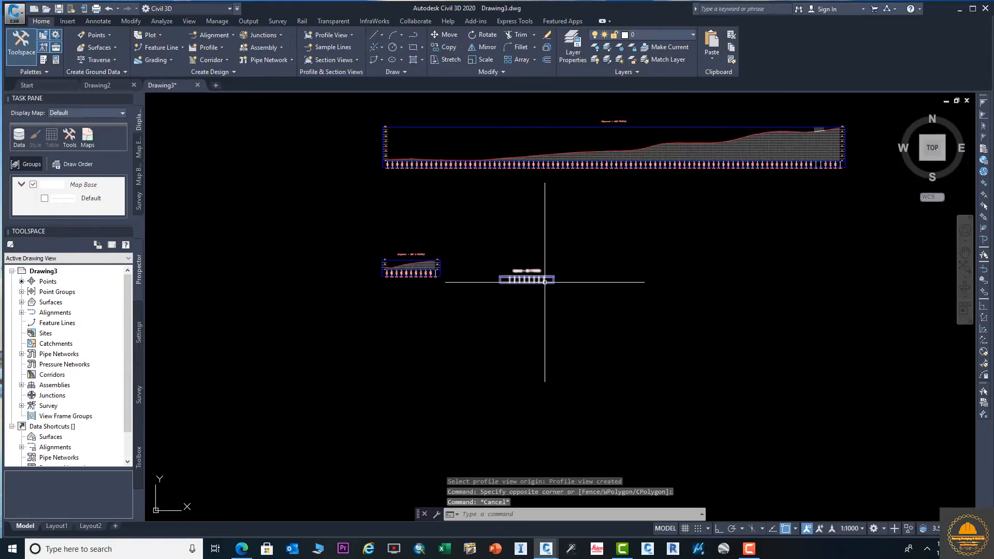
{"action": "left_click", "coordinate": [546, 278]}
{"action": "key", "text": "Delete"}
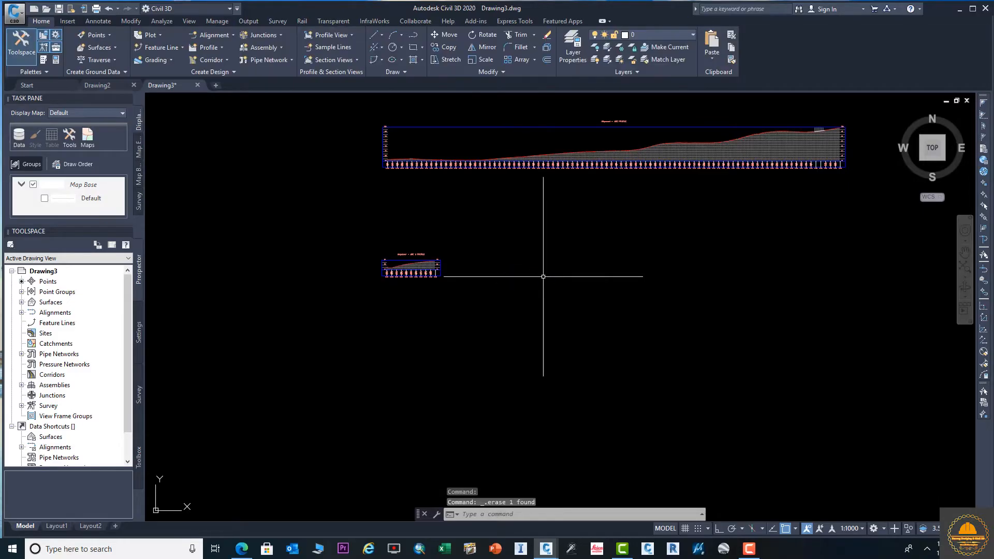
Create a surface profile for Alignment - ABC 3 by adding the NGL surface over the full chainage range
{"action": "scroll", "coordinate": [348, 273], "scroll_direction": "down", "scroll_amount": 3}
{"action": "middle_click_drag", "start_coordinate": [337, 281], "coordinate": [411, 244]}
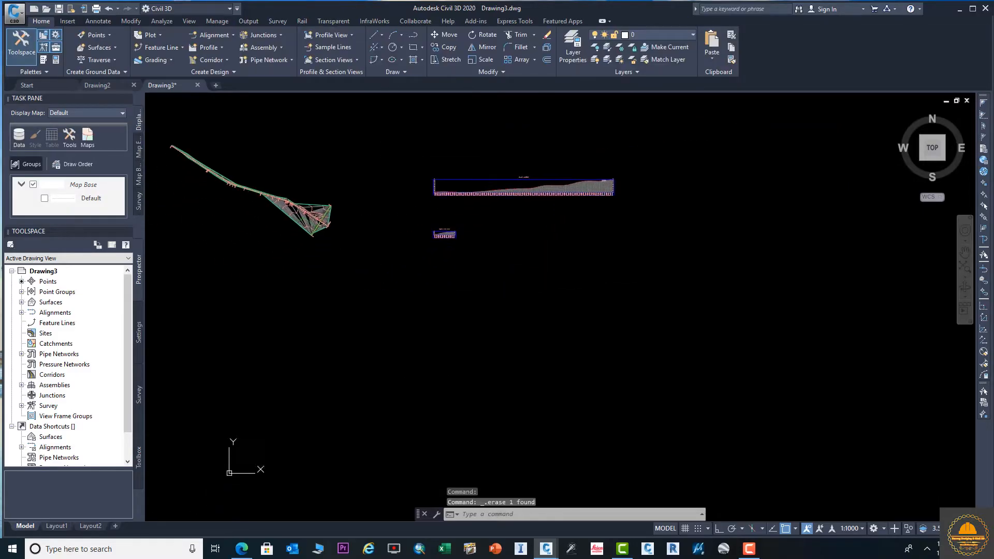
{"action": "left_click", "coordinate": [208, 48]}
{"action": "left_click", "coordinate": [224, 64]}
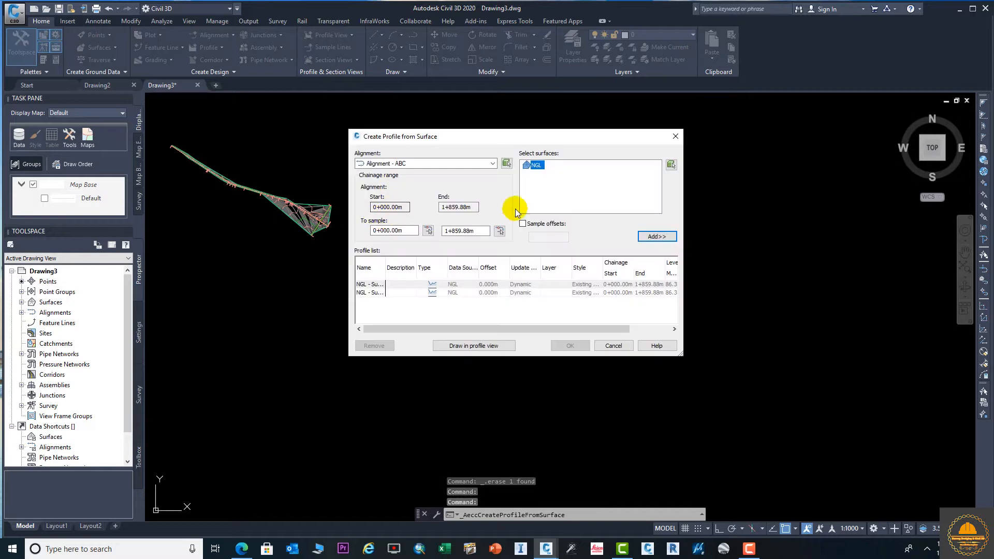
{"action": "left_click", "coordinate": [420, 165]}
{"action": "left_click", "coordinate": [414, 181]}
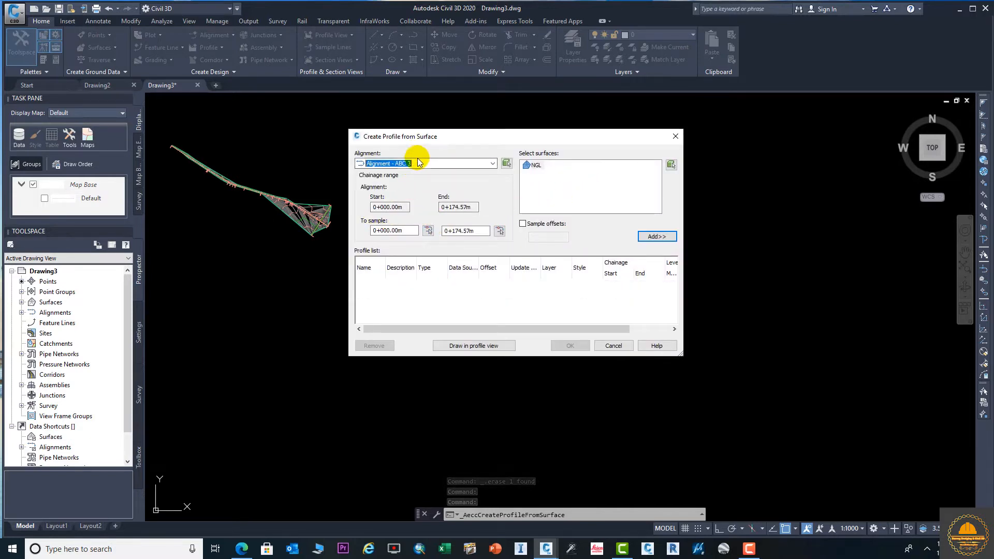
{"action": "left_click", "coordinate": [656, 236]}
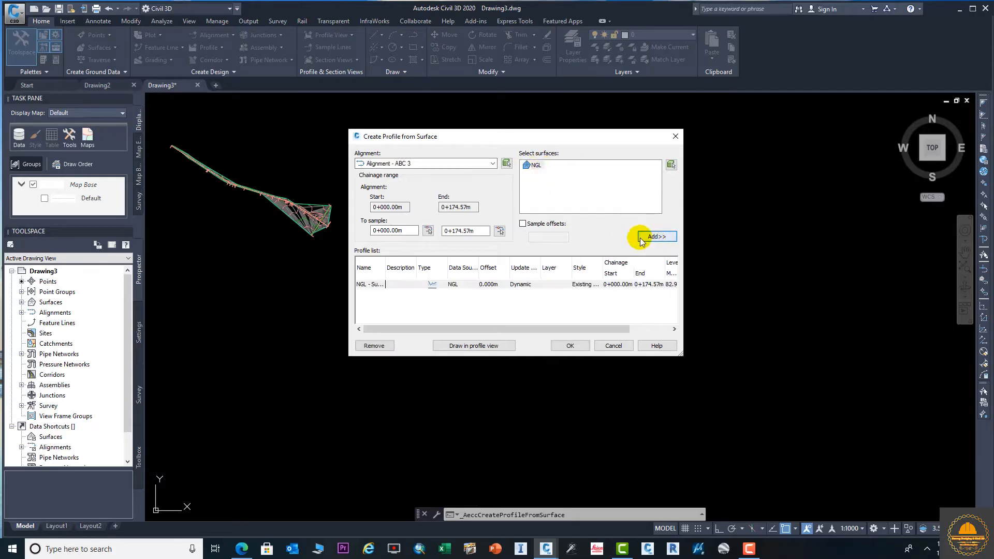
Draw the ABC 3 profile view with automatic chainage range and the EG-FG Elevations and Stations band set, placing it beside the ABC 2 view
{"action": "left_click", "coordinate": [493, 348]}
{"action": "left_click", "coordinate": [518, 388]}
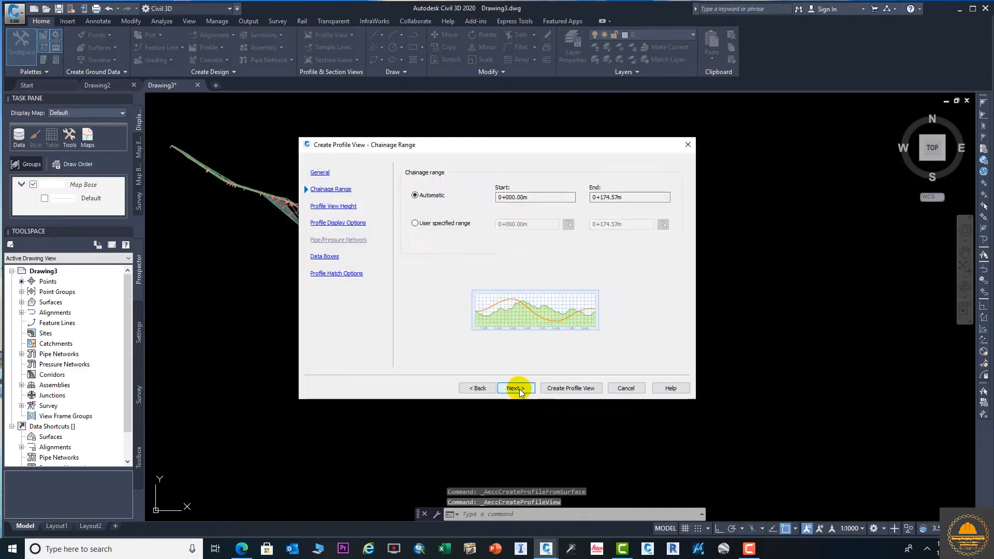
{"action": "left_click", "coordinate": [521, 389]}
{"action": "left_click", "coordinate": [522, 390]}
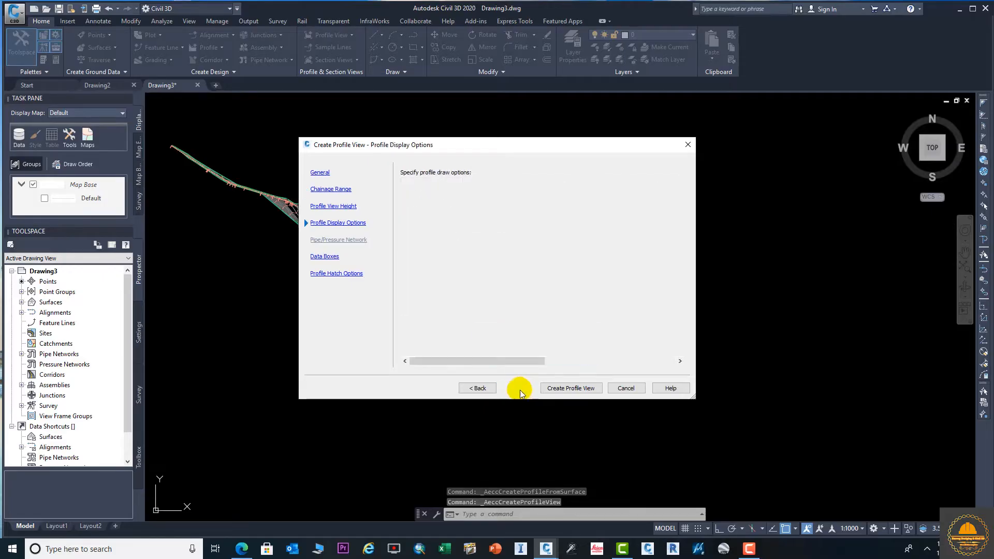
{"action": "left_click", "coordinate": [523, 390]}
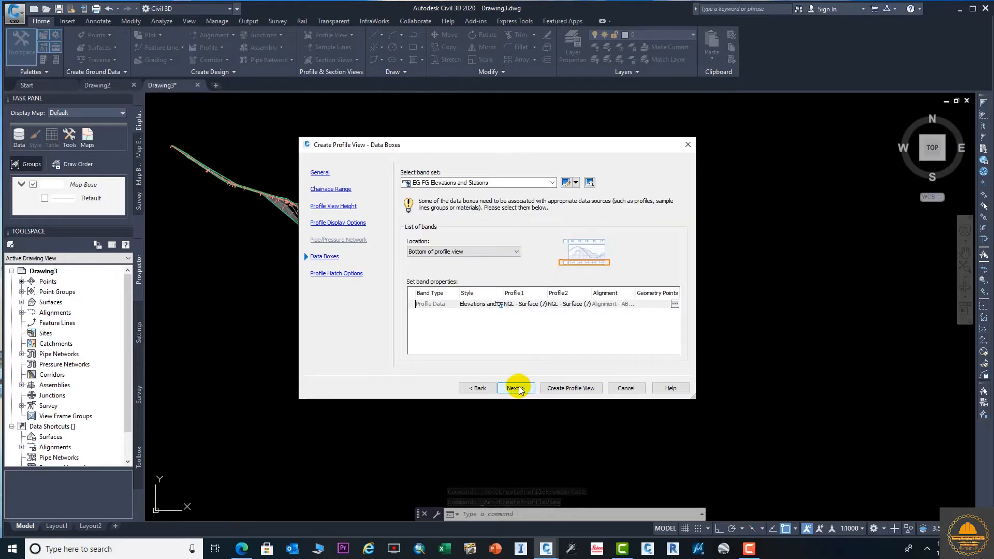
{"action": "left_click", "coordinate": [521, 388]}
{"action": "left_click", "coordinate": [570, 387]}
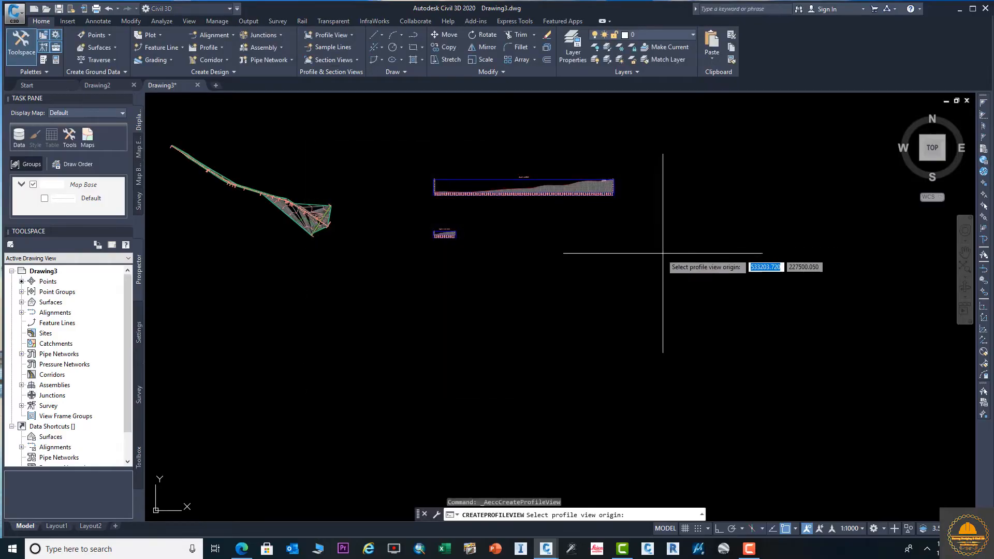
{"action": "scroll", "coordinate": [476, 246], "scroll_direction": "up", "scroll_amount": 5}
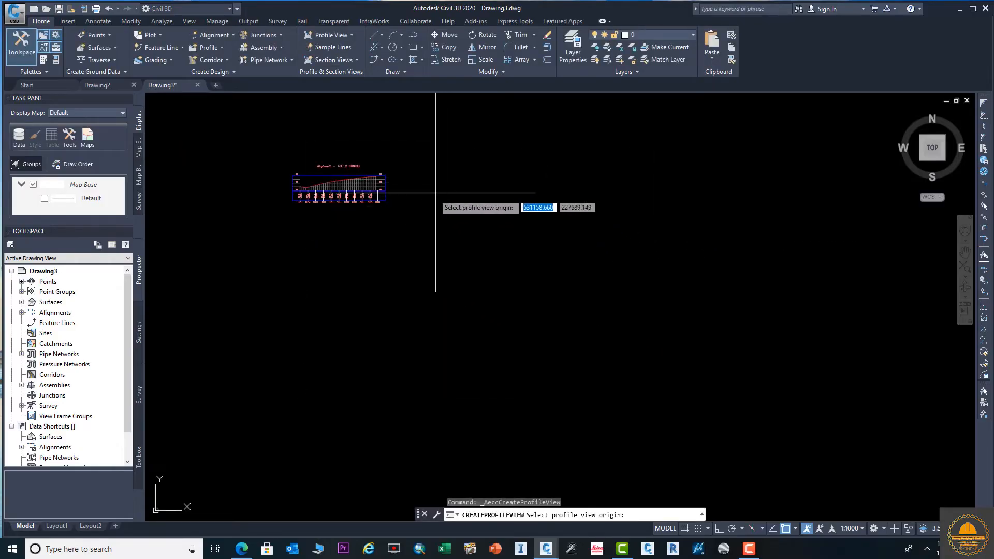
{"action": "left_click", "coordinate": [453, 208]}
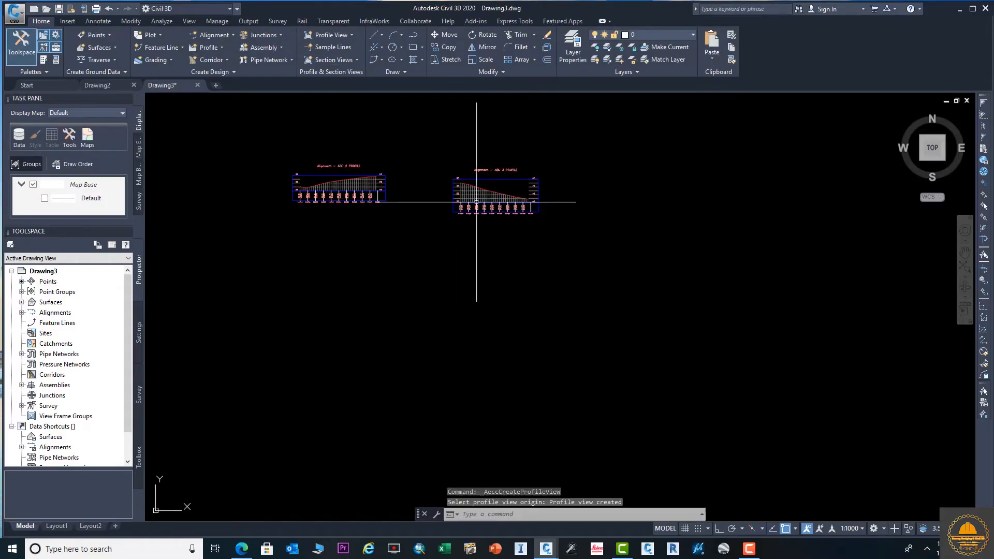
Examine the ABC, ABC 2 and ABC 3 profile views, checking their titles, ground lines and data bands
{"action": "scroll", "coordinate": [495, 215], "scroll_direction": "up", "scroll_amount": 4}
{"action": "middle_click_drag", "start_coordinate": [554, 196], "coordinate": [563, 256]}
{"action": "scroll", "coordinate": [563, 257], "scroll_direction": "down", "scroll_amount": 4}
{"action": "scroll", "coordinate": [474, 243], "scroll_direction": "up", "scroll_amount": 2}
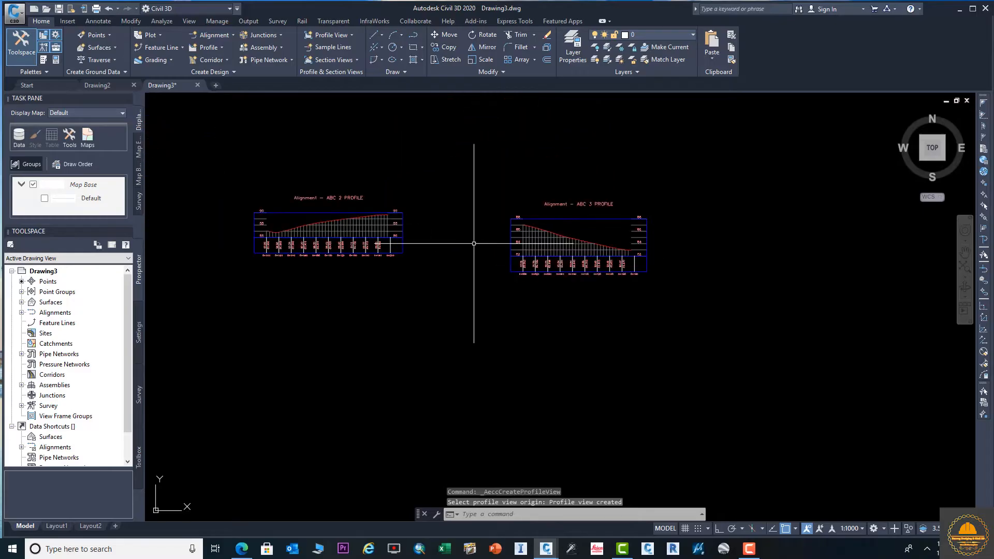
{"action": "scroll", "coordinate": [364, 227], "scroll_direction": "up", "scroll_amount": 2}
{"action": "scroll", "coordinate": [786, 205], "scroll_direction": "down", "scroll_amount": 2}
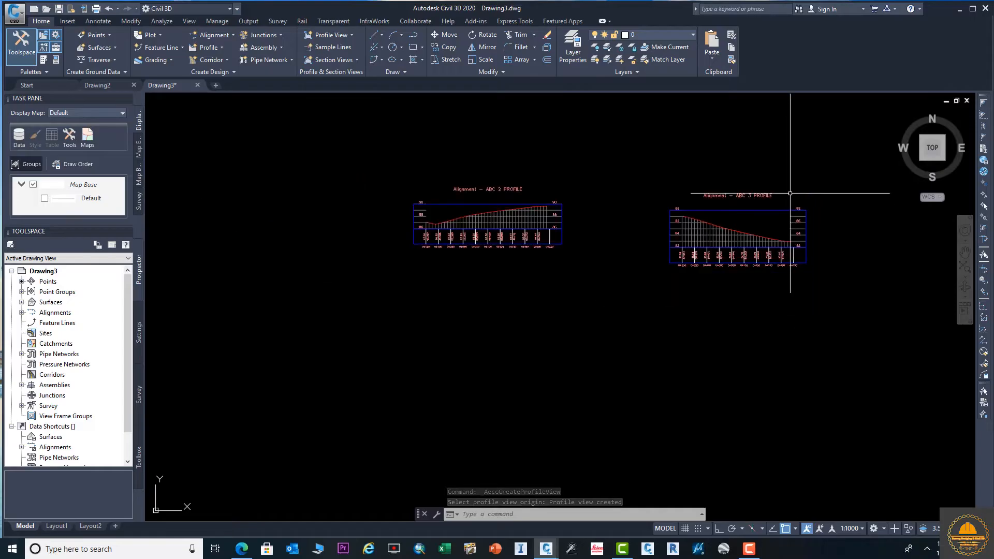
{"action": "middle_click_drag", "start_coordinate": [791, 193], "coordinate": [713, 287]}
{"action": "scroll", "coordinate": [697, 285], "scroll_direction": "down", "scroll_amount": 3}
{"action": "middle_click_drag", "start_coordinate": [798, 161], "coordinate": [558, 193]}
{"action": "scroll", "coordinate": [558, 191], "scroll_direction": "up", "scroll_amount": 4}
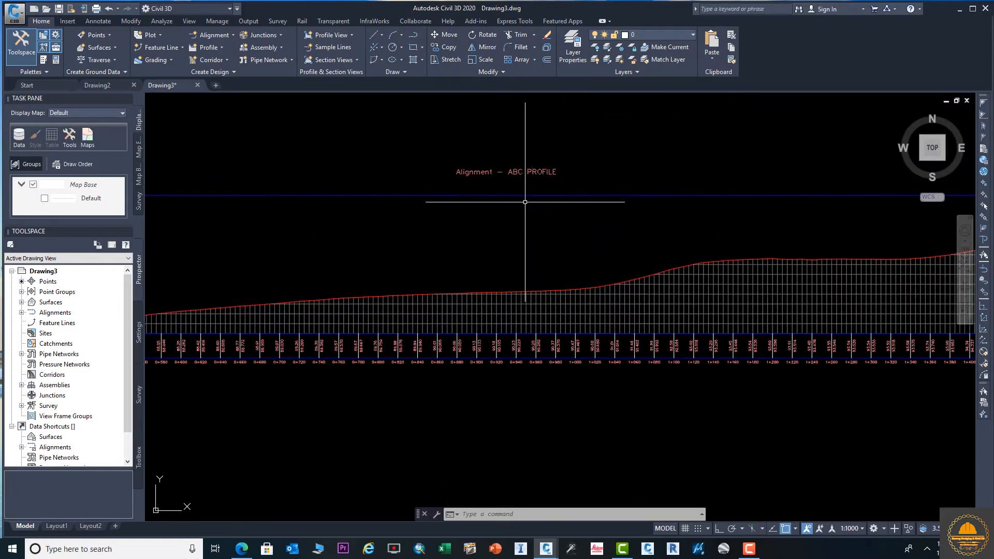
{"action": "scroll", "coordinate": [526, 194], "scroll_direction": "up", "scroll_amount": 1}
{"action": "scroll", "coordinate": [548, 200], "scroll_direction": "down", "scroll_amount": 6}
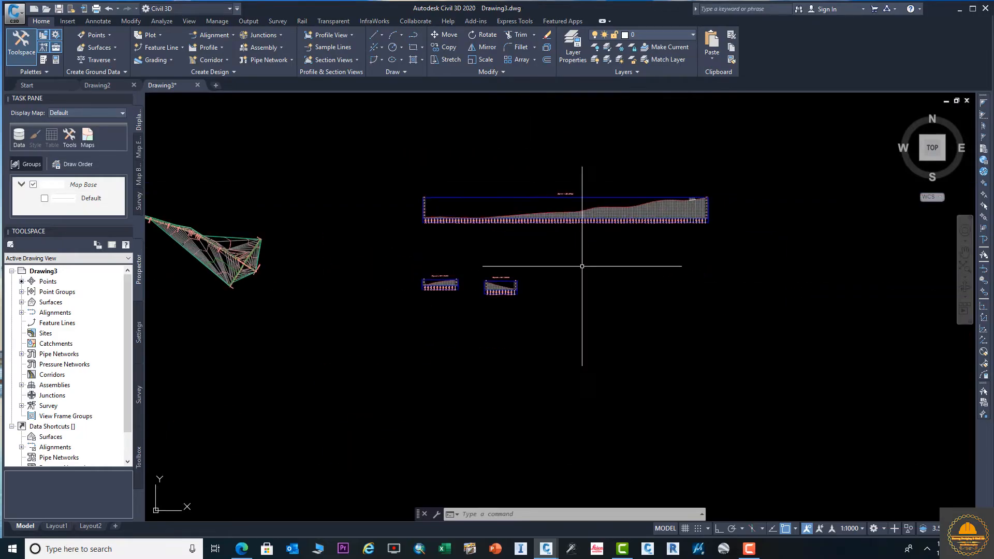
{"action": "scroll", "coordinate": [580, 298], "scroll_direction": "up", "scroll_amount": 3}
{"action": "middle_click_drag", "start_coordinate": [503, 250], "coordinate": [563, 288]}
{"action": "scroll", "coordinate": [583, 277], "scroll_direction": "down", "scroll_amount": 3}
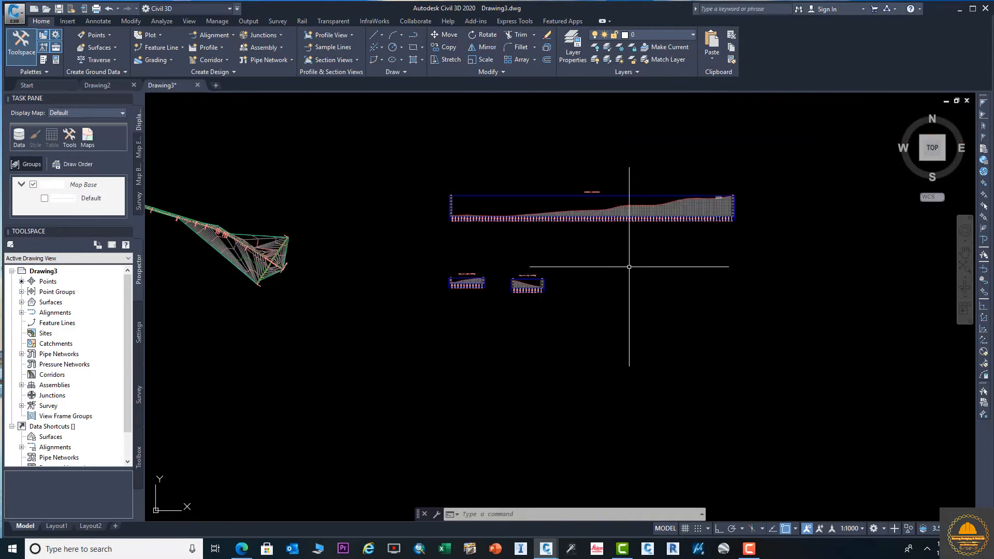
{"action": "scroll", "coordinate": [629, 267], "scroll_direction": "up", "scroll_amount": 2}
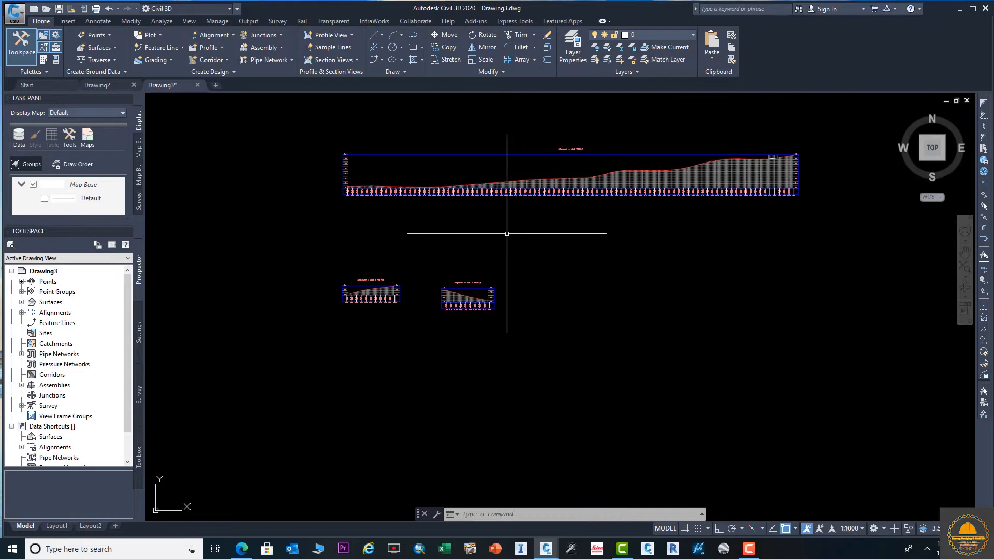
Create a layout profile named "Design profile ABC" in the Alignment - ABC profile view, with the Design Profile style and Complete Label Set
{"action": "left_click", "coordinate": [222, 47]}
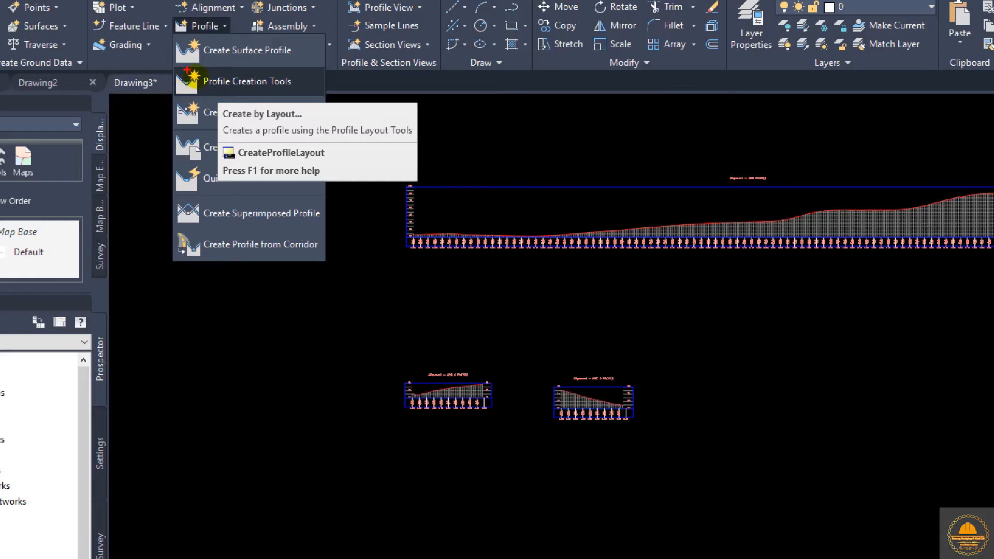
{"action": "left_click", "coordinate": [275, 87]}
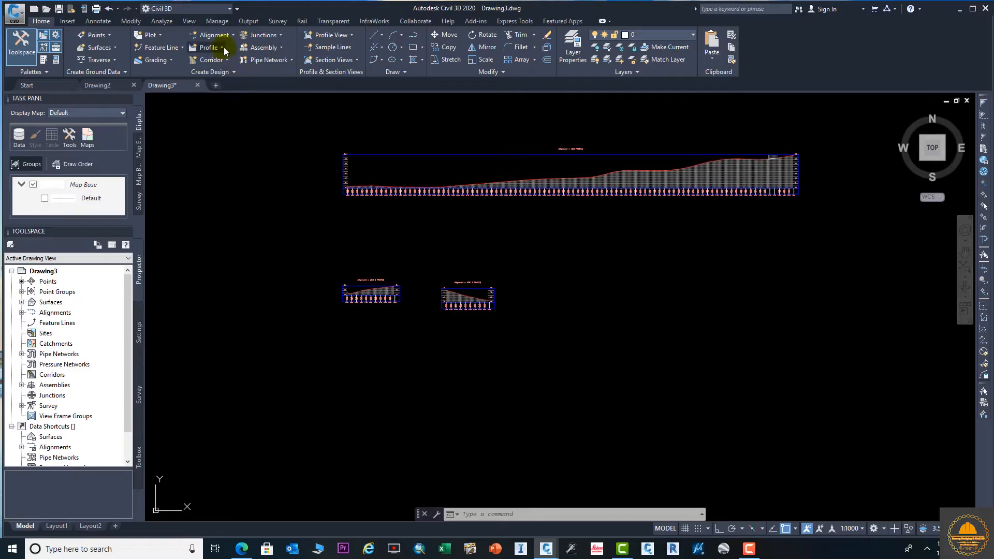
{"action": "left_click", "coordinate": [222, 47]}
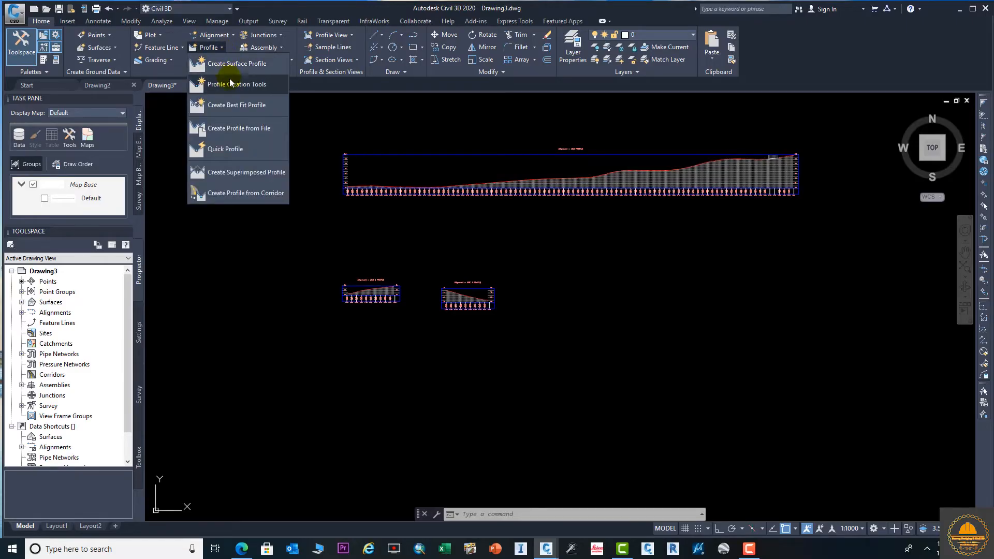
{"action": "left_click", "coordinate": [232, 81]}
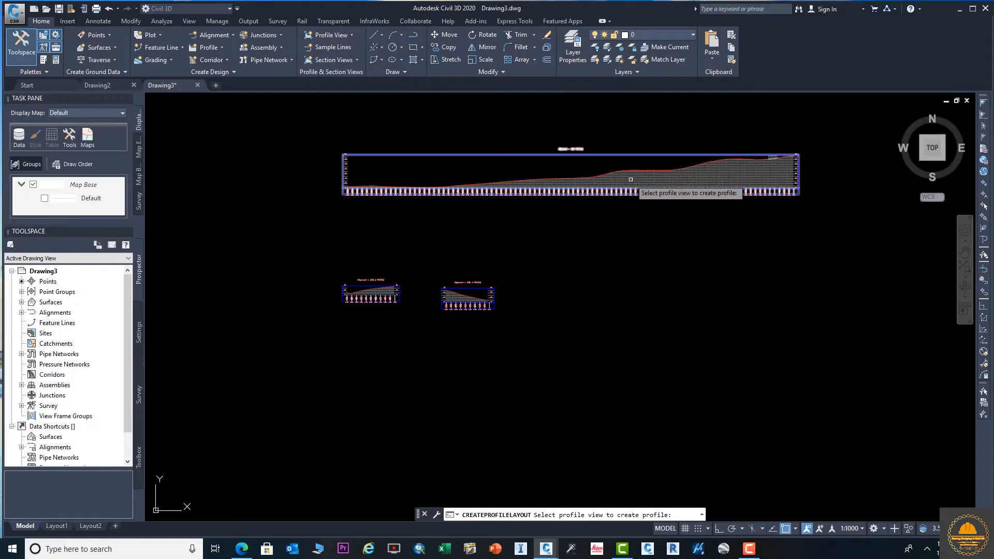
{"action": "left_click", "coordinate": [630, 179]}
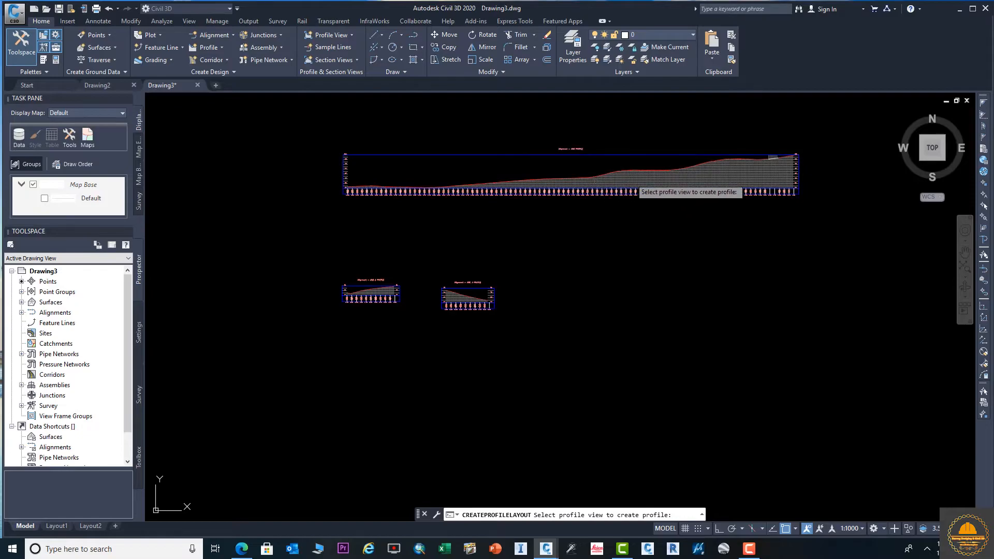
{"action": "left_click_drag", "start_coordinate": [518, 187], "coordinate": [458, 197]}
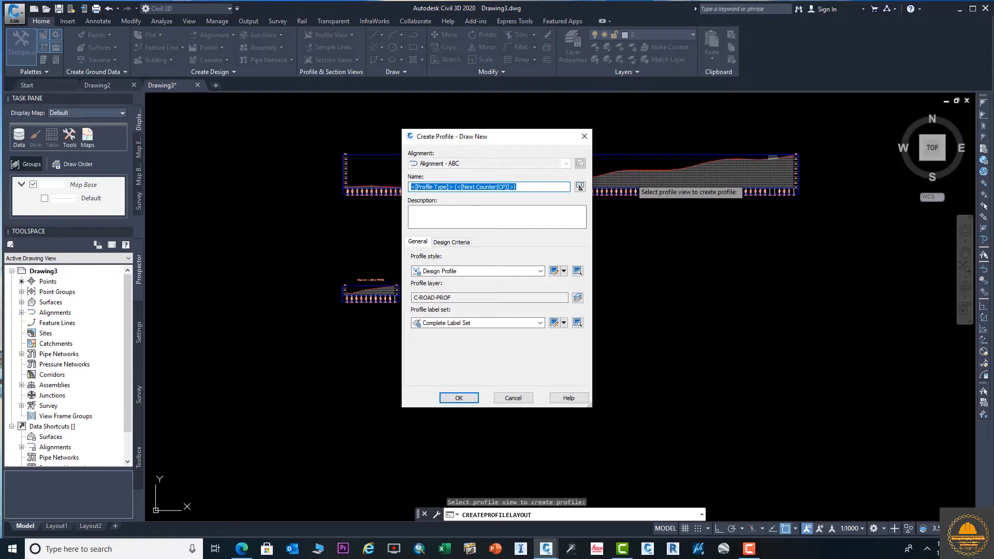
{"action": "type", "text": "DP"}
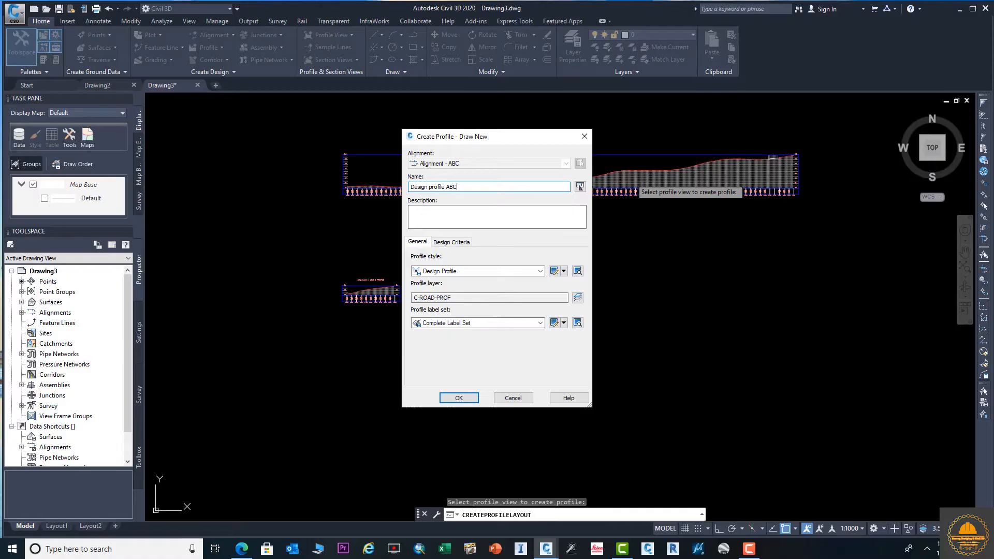
{"action": "left_click", "coordinate": [458, 397]}
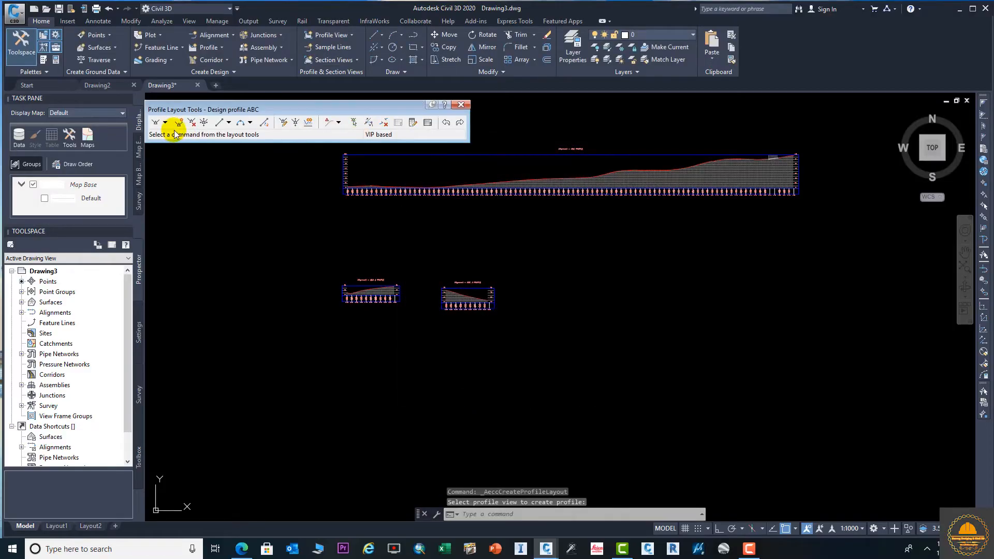
Start the ABC design profile with Draw Straights With Curves, from the ground line at chainage 0+000 to a point at about 0+034
{"action": "left_click", "coordinate": [165, 122]}
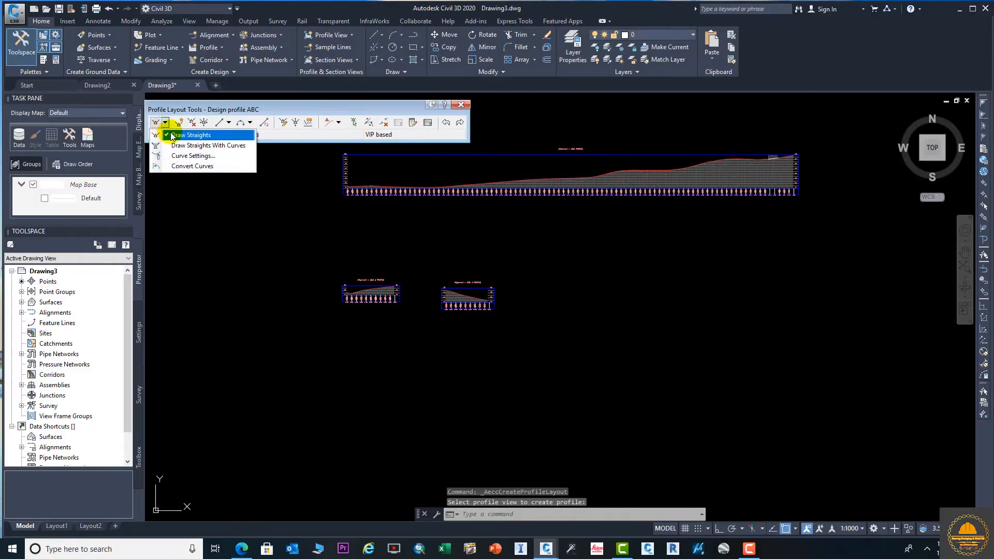
{"action": "left_click", "coordinate": [173, 135]}
{"action": "left_click", "coordinate": [166, 124]}
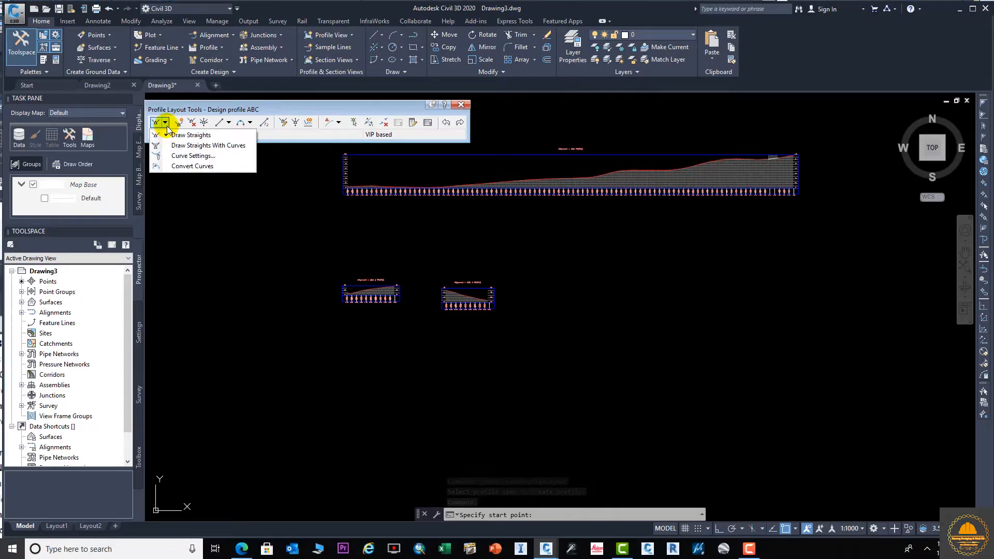
{"action": "left_click", "coordinate": [187, 145]}
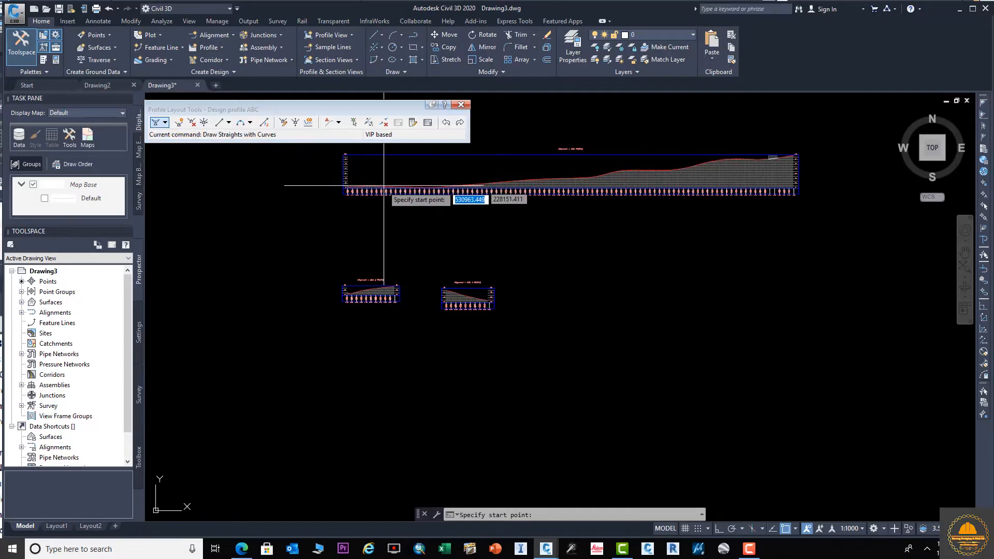
{"action": "middle_click_drag", "start_coordinate": [377, 200], "coordinate": [362, 249]}
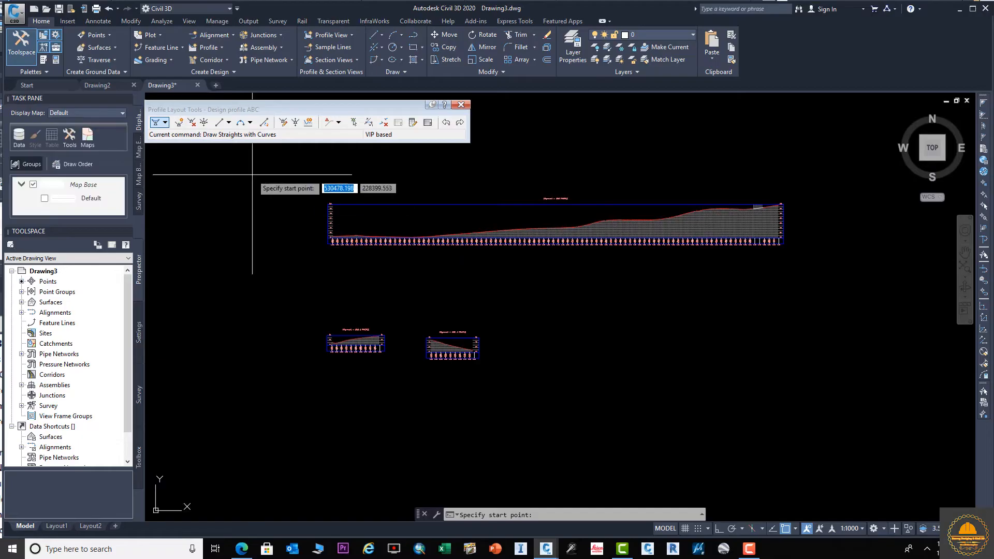
{"action": "left_click", "coordinate": [165, 122]}
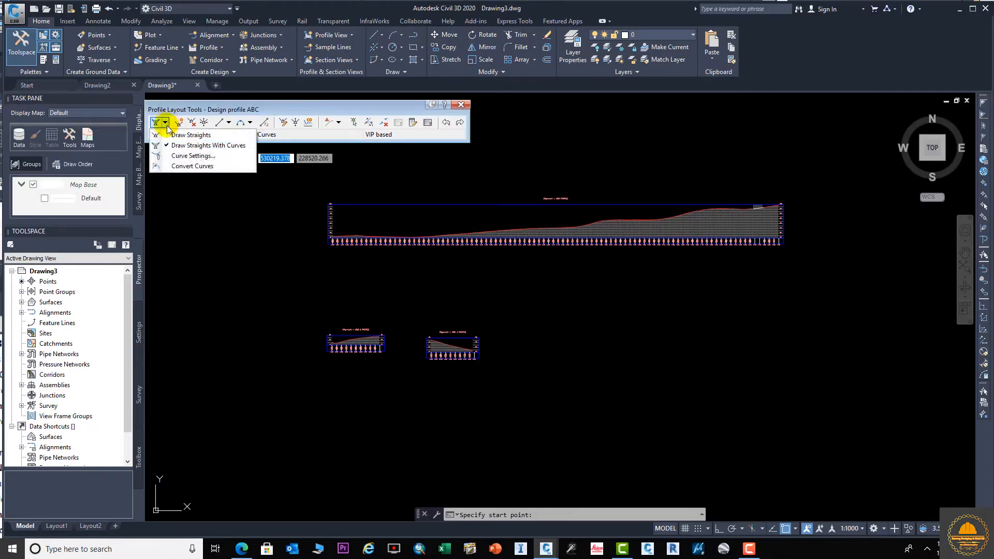
{"action": "left_click", "coordinate": [204, 146]}
{"action": "scroll", "coordinate": [383, 275], "scroll_direction": "up", "scroll_amount": 4}
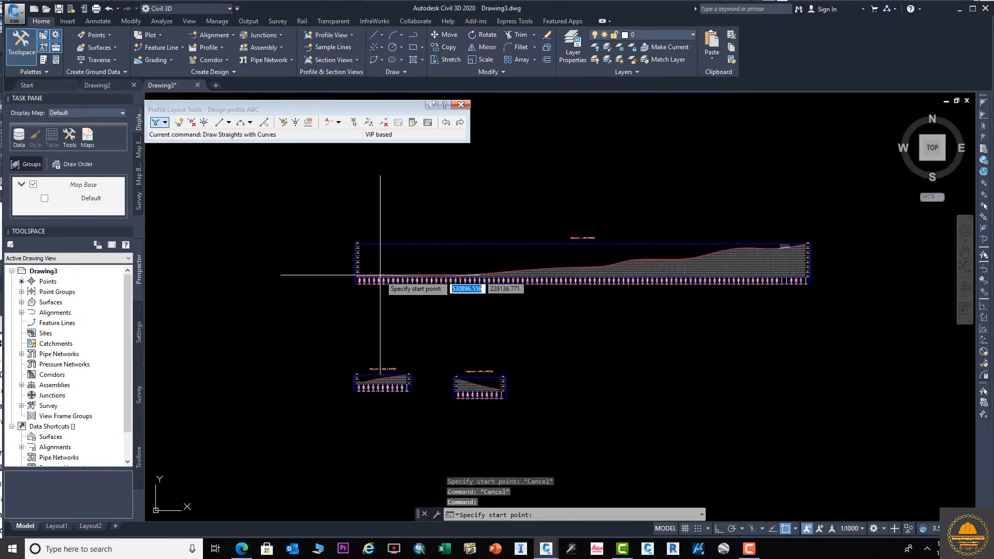
{"action": "scroll", "coordinate": [365, 273], "scroll_direction": "up", "scroll_amount": 2}
{"action": "middle_click_drag", "start_coordinate": [370, 272], "coordinate": [466, 271]}
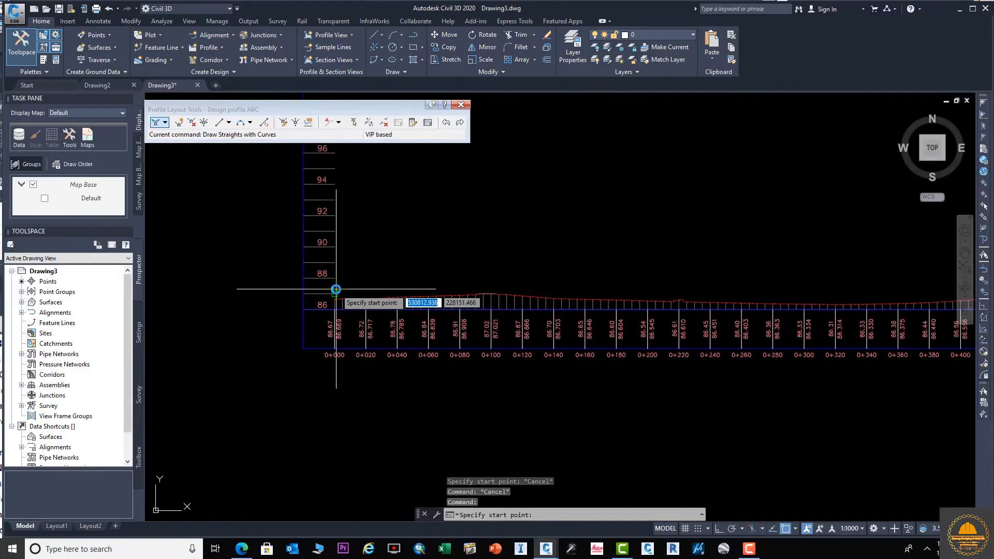
{"action": "scroll", "coordinate": [337, 289], "scroll_direction": "up", "scroll_amount": 4}
{"action": "middle_click_drag", "start_coordinate": [351, 293], "coordinate": [338, 240]}
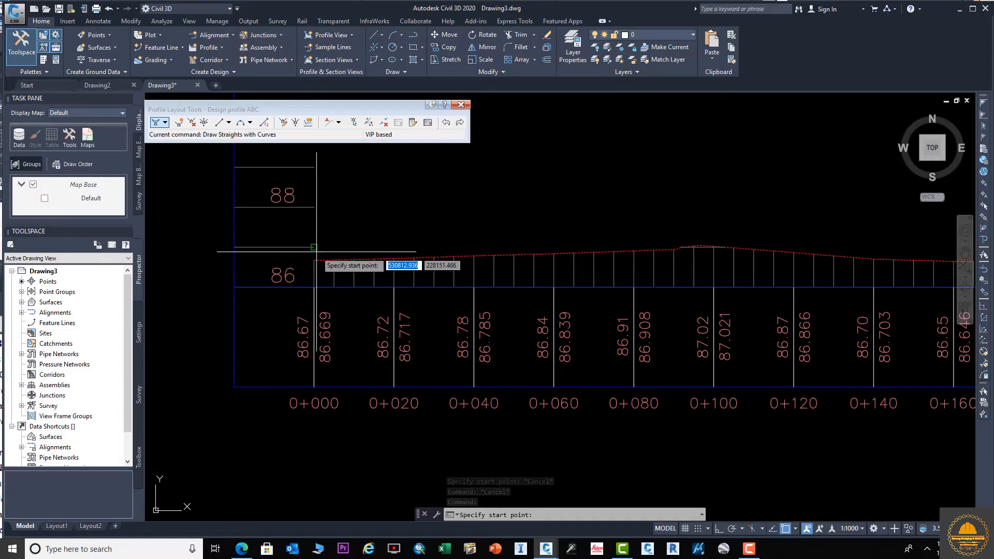
{"action": "left_click", "coordinate": [317, 256]}
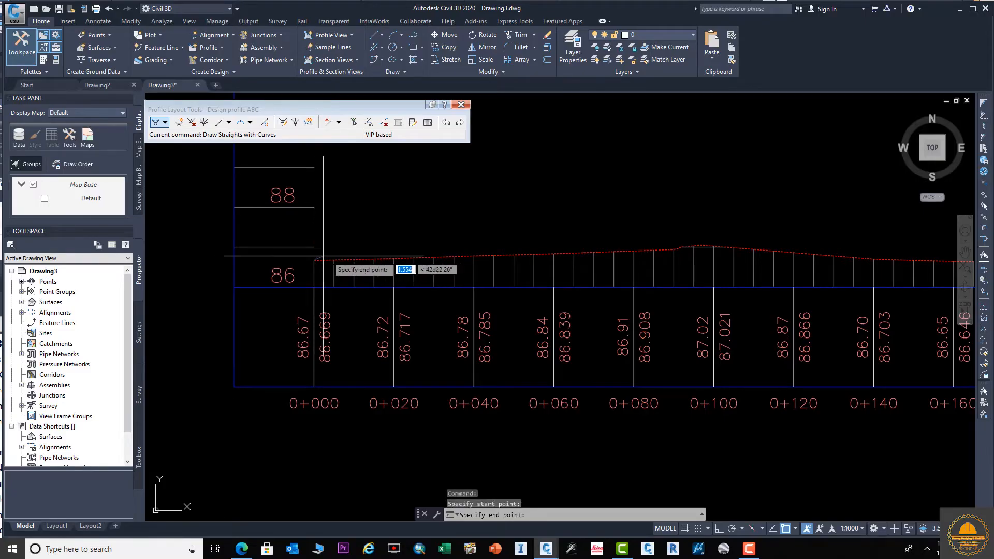
{"action": "left_click", "coordinate": [451, 250]}
Continue the design profile close to the ground line with further intersection points up to about chainage 0+243
{"action": "middle_click_drag", "start_coordinate": [579, 251], "coordinate": [342, 255]}
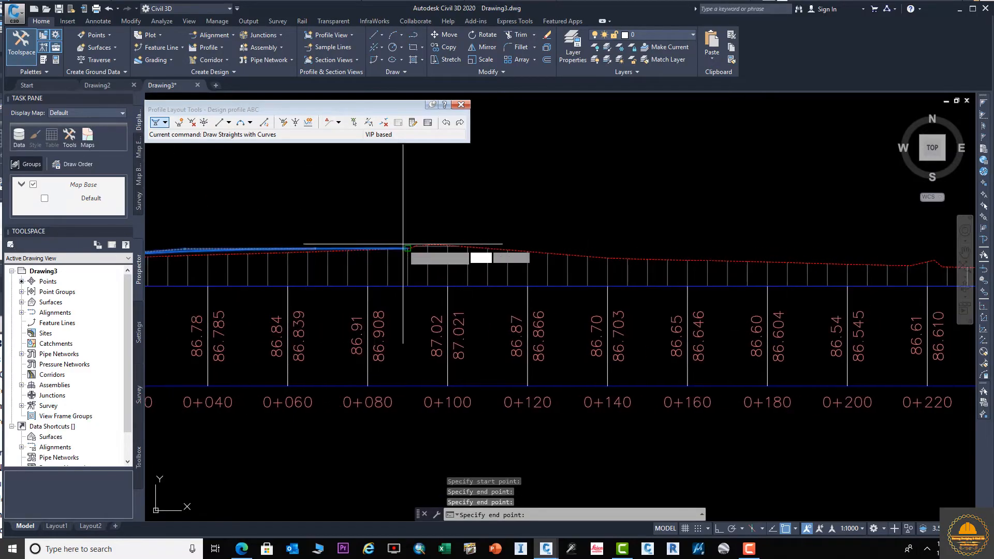
{"action": "left_click", "coordinate": [494, 249]}
{"action": "middle_click_drag", "start_coordinate": [582, 248], "coordinate": [406, 247]}
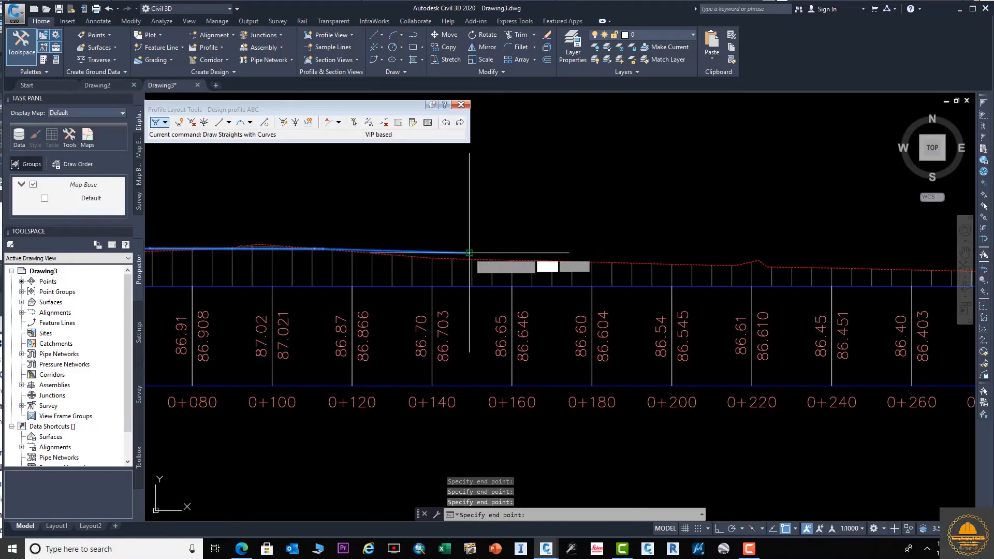
{"action": "left_click", "coordinate": [469, 253]}
{"action": "middle_click_drag", "start_coordinate": [568, 259], "coordinate": [381, 259]}
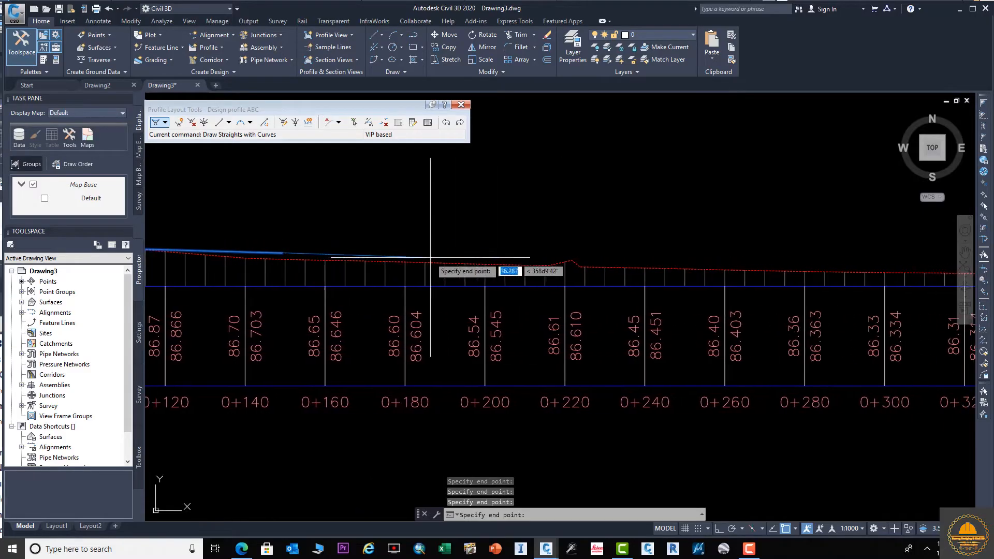
{"action": "left_click", "coordinate": [548, 264]}
{"action": "middle_click_drag", "start_coordinate": [563, 270], "coordinate": [304, 271]}
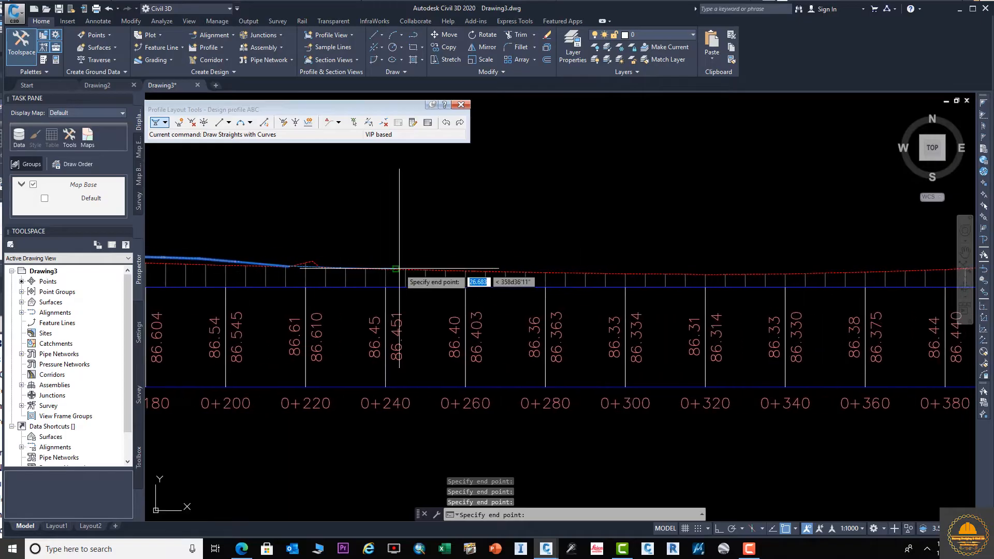
{"action": "middle_click_drag", "start_coordinate": [448, 265], "coordinate": [250, 266]}
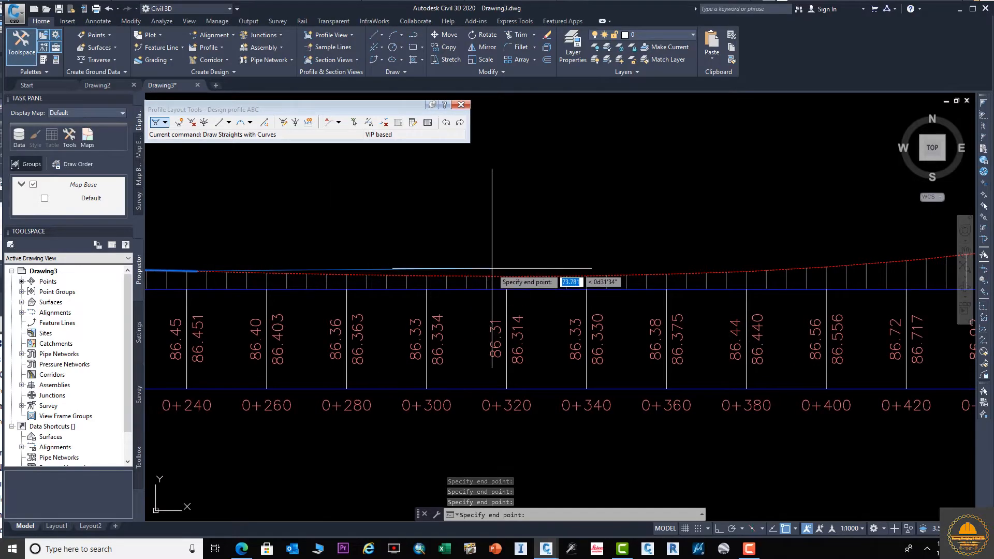
Extend the design profile from about chainage 0+243 along the rising ground and finish it at the view's far end, at about elevation 98
{"action": "scroll", "coordinate": [500, 284], "scroll_direction": "down", "scroll_amount": 8}
{"action": "scroll", "coordinate": [502, 288], "scroll_direction": "down", "scroll_amount": 3}
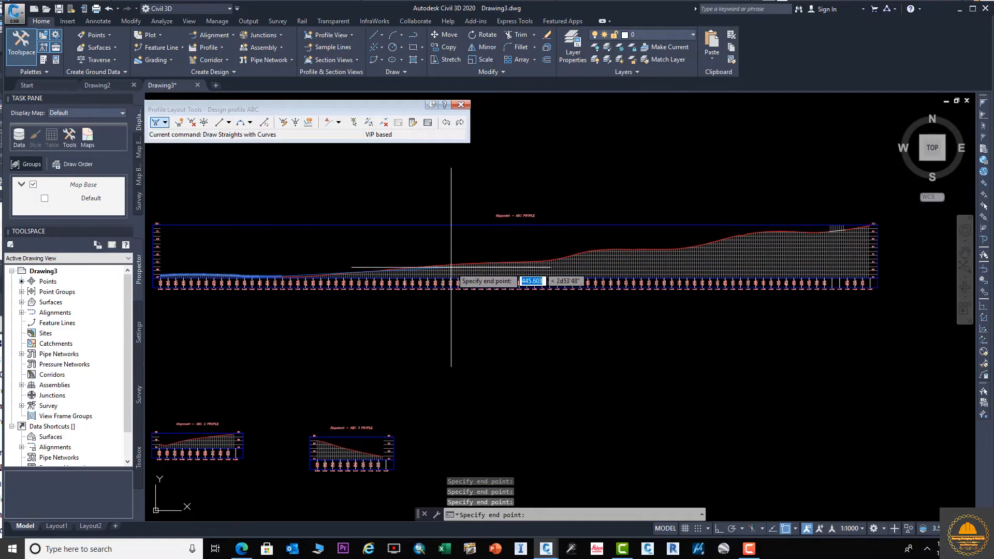
{"action": "middle_click_drag", "start_coordinate": [642, 259], "coordinate": [256, 299]}
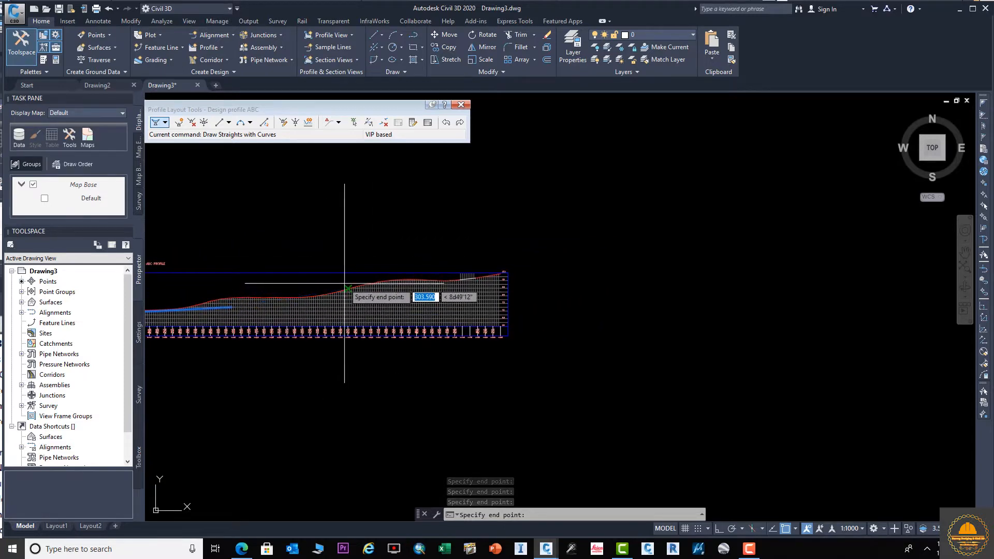
{"action": "middle_click_drag", "start_coordinate": [347, 306], "coordinate": [220, 320]}
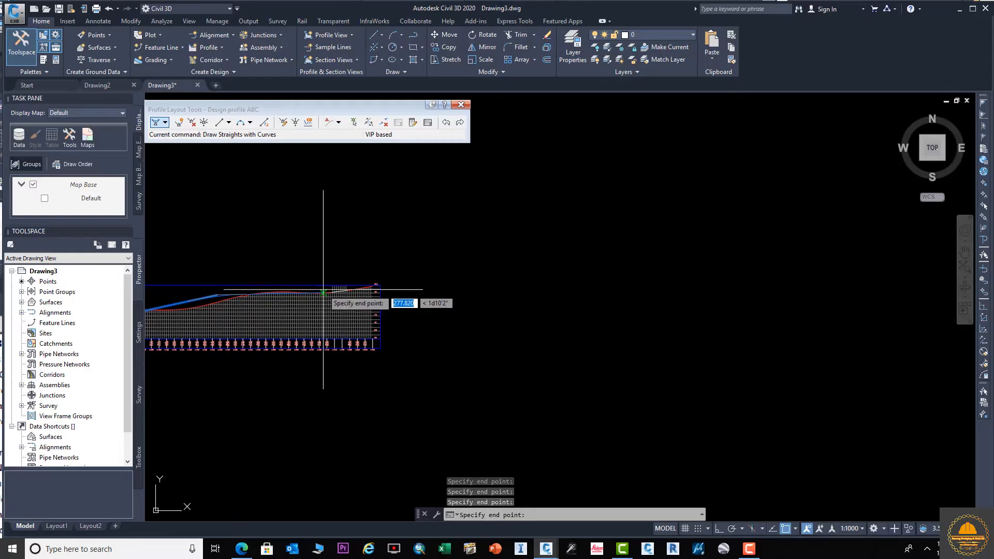
{"action": "left_click", "coordinate": [324, 293]}
{"action": "middle_click_drag", "start_coordinate": [348, 296], "coordinate": [330, 298]}
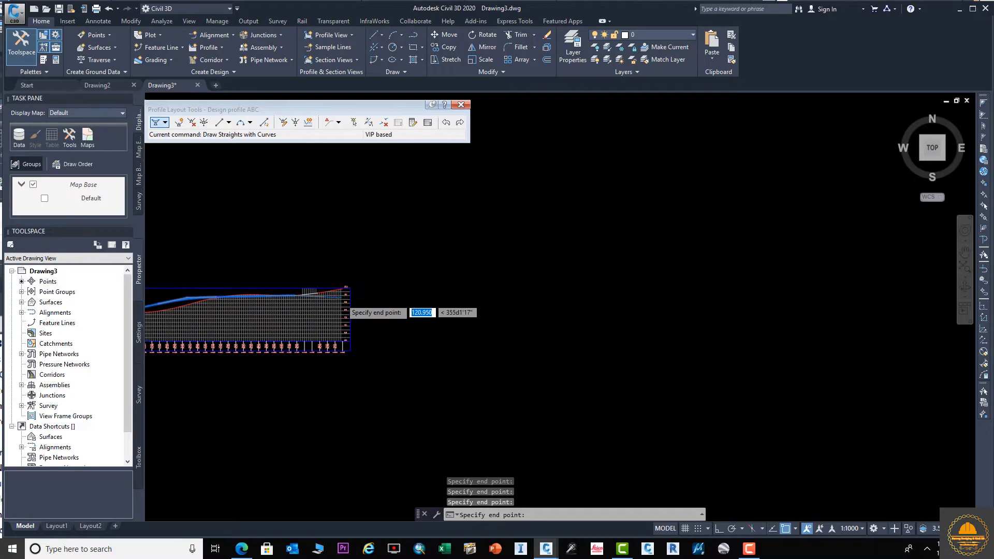
{"action": "scroll", "coordinate": [342, 305], "scroll_direction": "up", "scroll_amount": 8}
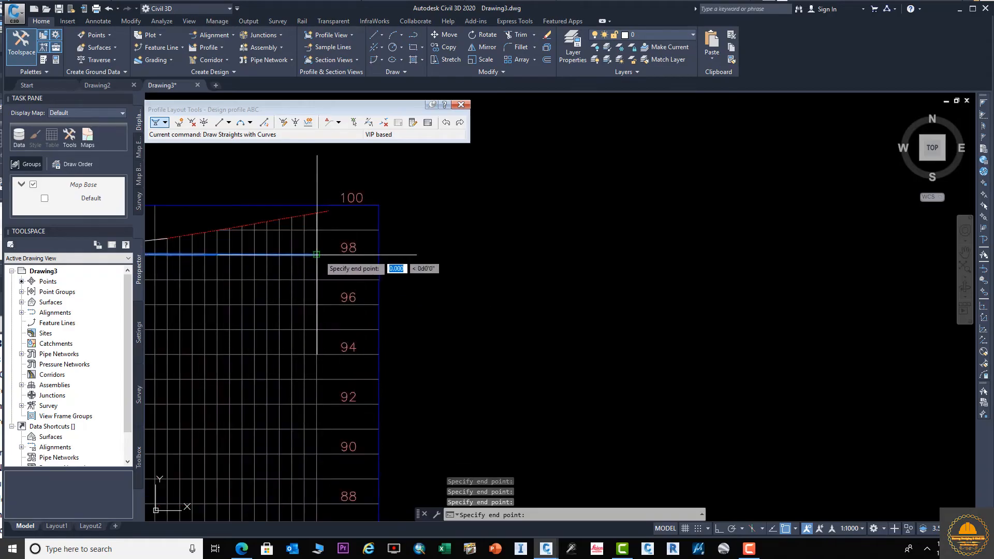
{"action": "key", "text": "Return"}
Set the drawing's annotation scale to 1:250 to shrink the crowded design profile labels
{"action": "scroll", "coordinate": [326, 269], "scroll_direction": "down", "scroll_amount": 10}
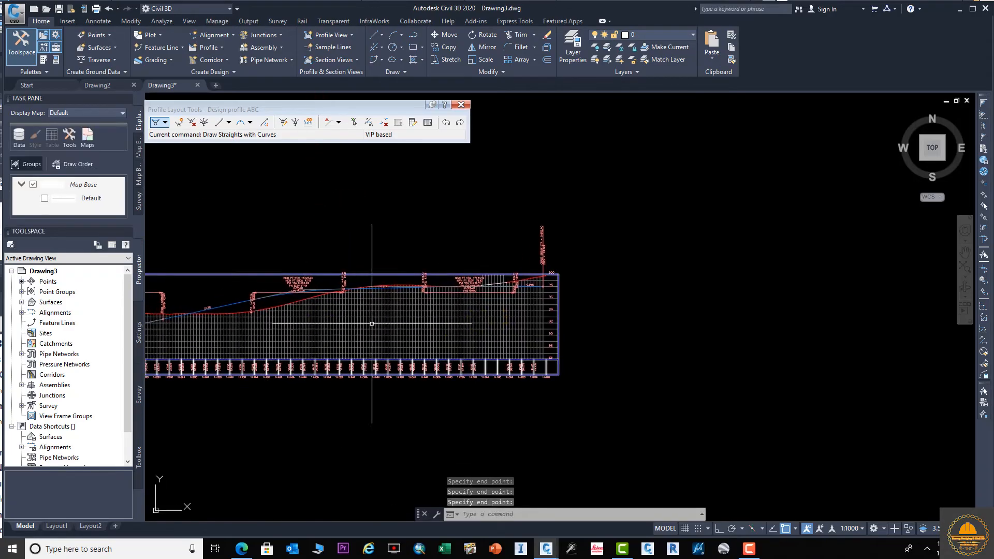
{"action": "scroll", "coordinate": [372, 323], "scroll_direction": "down", "scroll_amount": 4}
{"action": "middle_click_drag", "start_coordinate": [329, 319], "coordinate": [653, 249]}
{"action": "scroll", "coordinate": [492, 231], "scroll_direction": "up", "scroll_amount": 4}
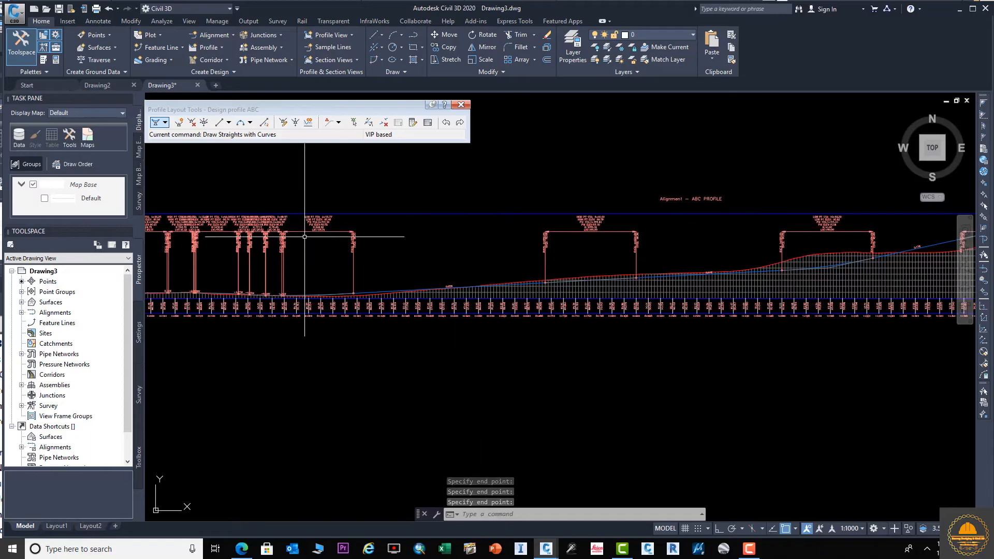
{"action": "middle_click_drag", "start_coordinate": [315, 230], "coordinate": [497, 212]}
{"action": "scroll", "coordinate": [348, 212], "scroll_direction": "up", "scroll_amount": 4}
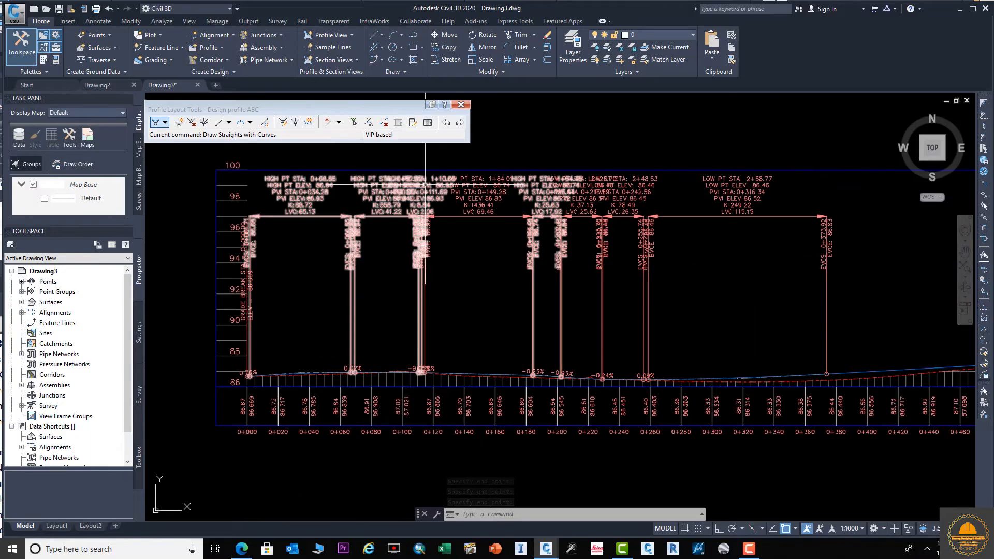
{"action": "left_click", "coordinate": [862, 532]}
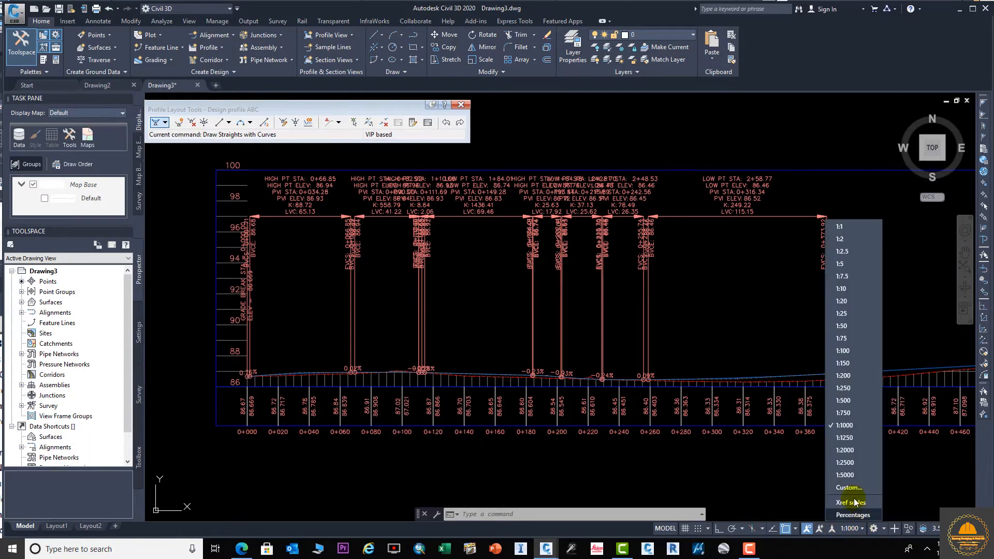
{"action": "left_click", "coordinate": [842, 388]}
Examine the curve and grade labels of the design profile, especially around the closely spaced curves between chainages 0+100 and 0+120
{"action": "scroll", "coordinate": [448, 211], "scroll_direction": "up", "scroll_amount": 2}
{"action": "middle_click_drag", "start_coordinate": [448, 211], "coordinate": [591, 337]}
{"action": "scroll", "coordinate": [571, 278], "scroll_direction": "up", "scroll_amount": 4}
{"action": "scroll", "coordinate": [579, 389], "scroll_direction": "down", "scroll_amount": 3}
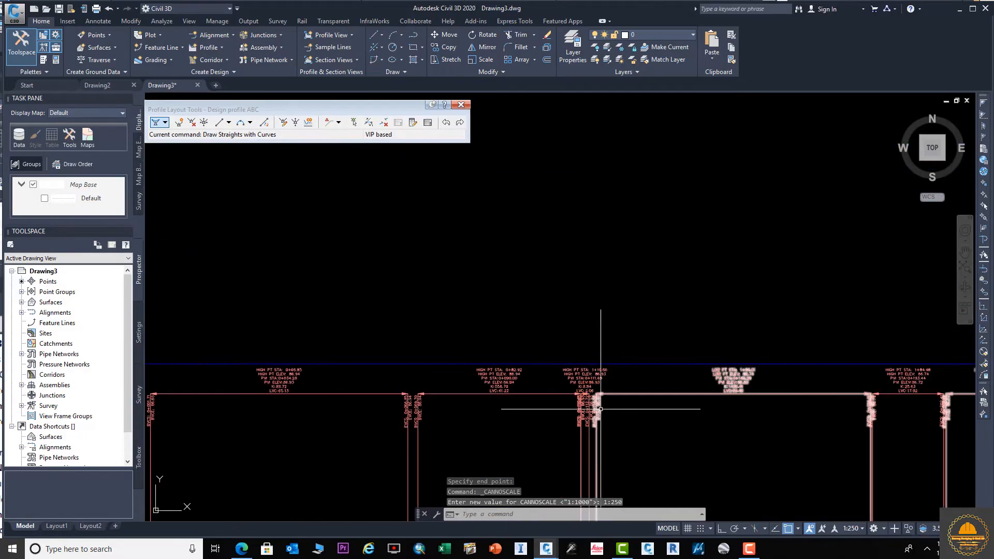
{"action": "middle_click_drag", "start_coordinate": [601, 409], "coordinate": [553, 275]}
{"action": "scroll", "coordinate": [571, 343], "scroll_direction": "down", "scroll_amount": 2}
{"action": "middle_click_drag", "start_coordinate": [581, 403], "coordinate": [547, 209]}
{"action": "middle_click_drag", "start_coordinate": [514, 372], "coordinate": [512, 313]}
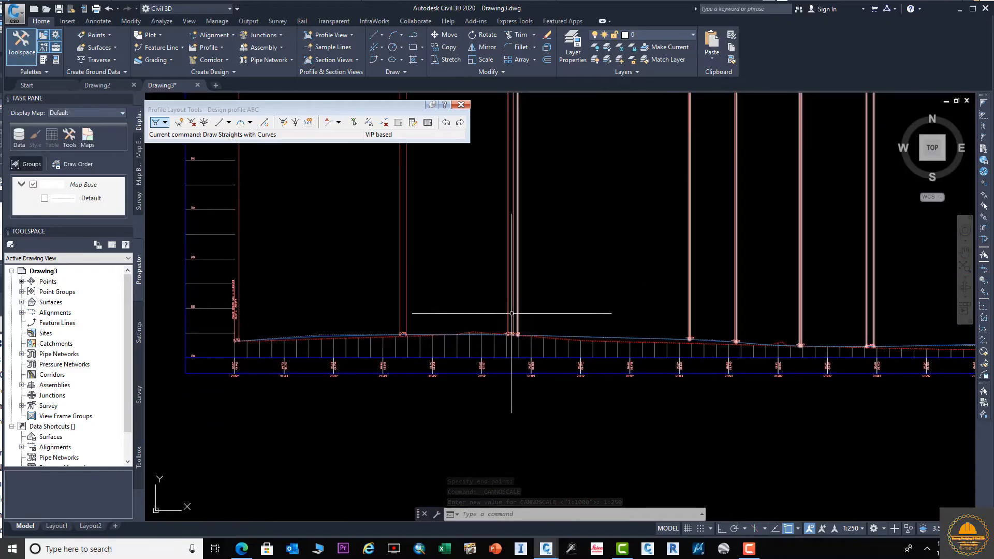
{"action": "scroll", "coordinate": [511, 313], "scroll_direction": "up", "scroll_amount": 3}
{"action": "middle_click_drag", "start_coordinate": [538, 377], "coordinate": [539, 310]}
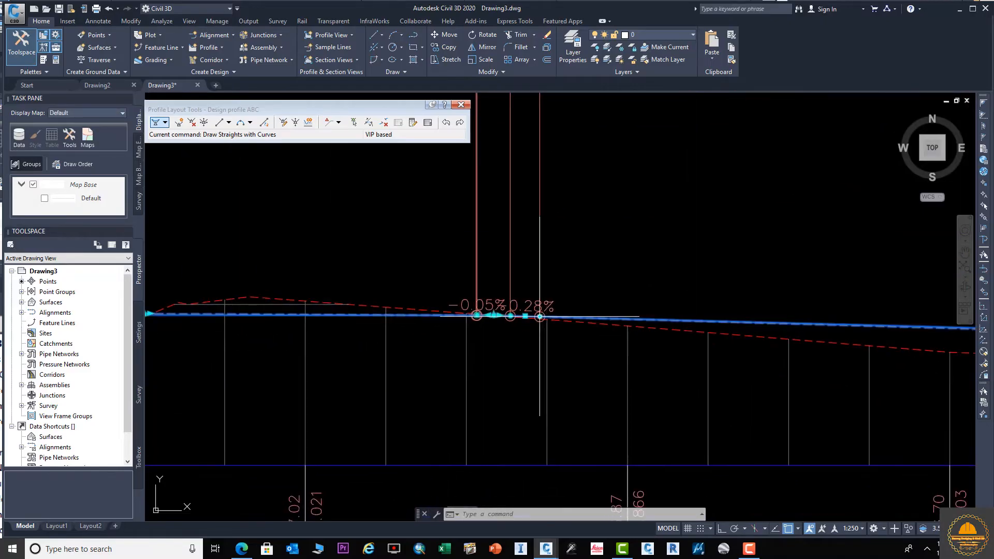
{"action": "scroll", "coordinate": [541, 315], "scroll_direction": "down", "scroll_amount": 3}
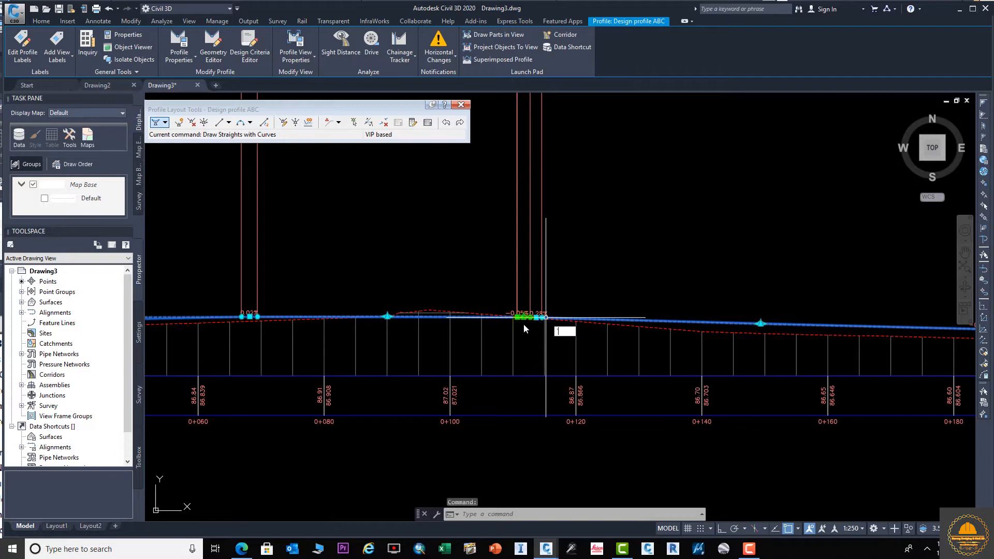
{"action": "key", "text": "Escape"}
{"action": "scroll", "coordinate": [538, 299], "scroll_direction": "down", "scroll_amount": 1}
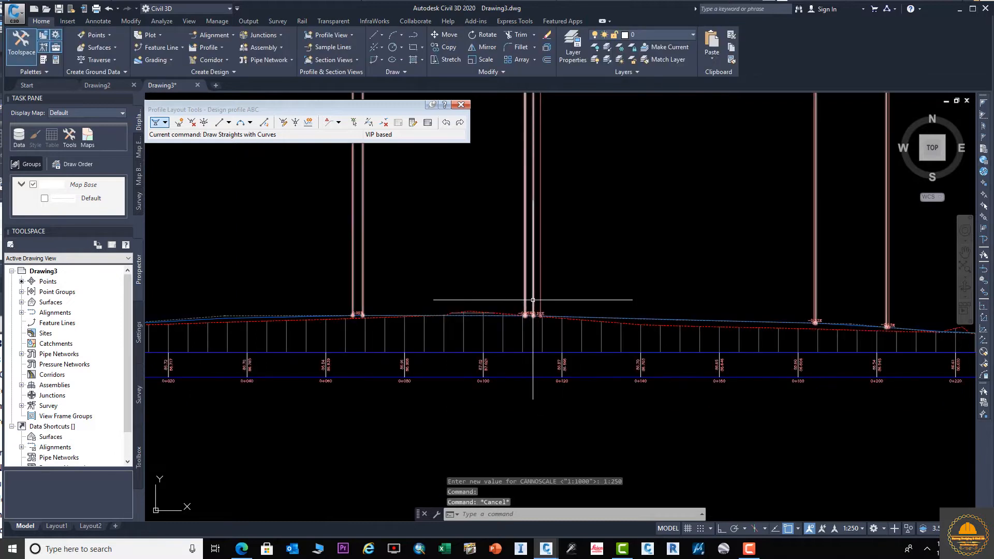
{"action": "left_click", "coordinate": [529, 314]}
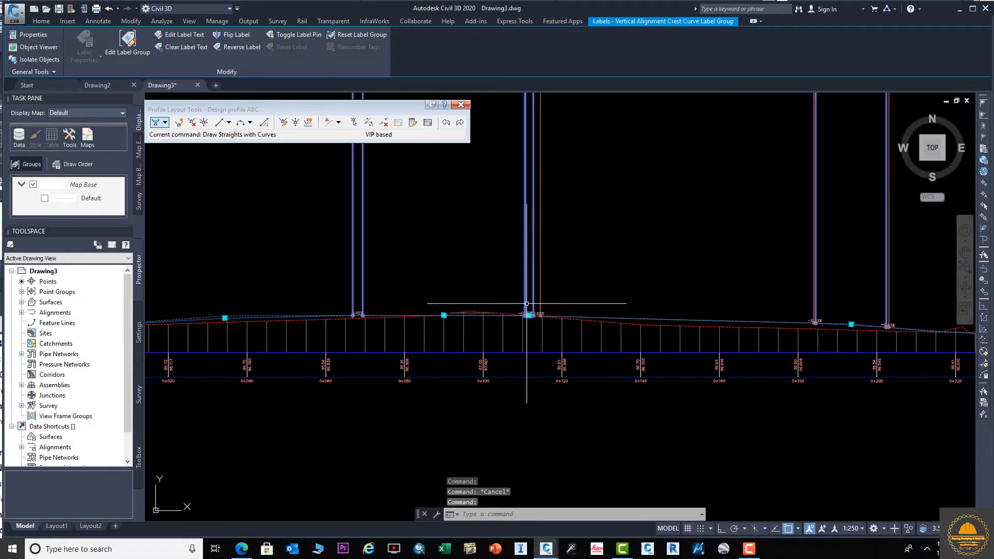
{"action": "left_click", "coordinate": [526, 304]}
{"action": "key", "text": "ctrl+s"}
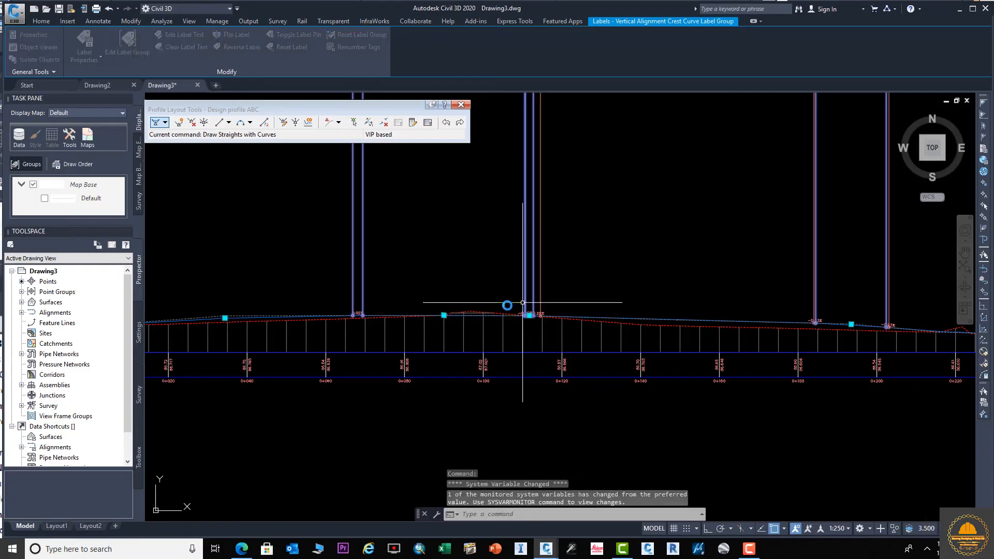
{"action": "left_click", "coordinate": [576, 244]}
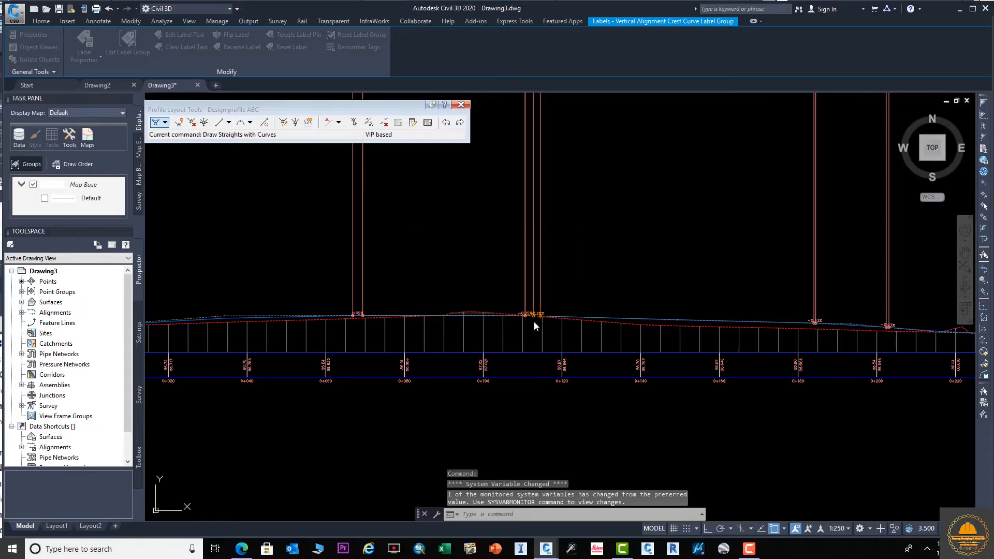
Examine the grade break label at chainage 0+000 and the data label of the first vertical curve
{"action": "scroll", "coordinate": [535, 316], "scroll_direction": "up", "scroll_amount": 6}
{"action": "scroll", "coordinate": [541, 324], "scroll_direction": "down", "scroll_amount": 8}
{"action": "scroll", "coordinate": [539, 324], "scroll_direction": "down", "scroll_amount": 3}
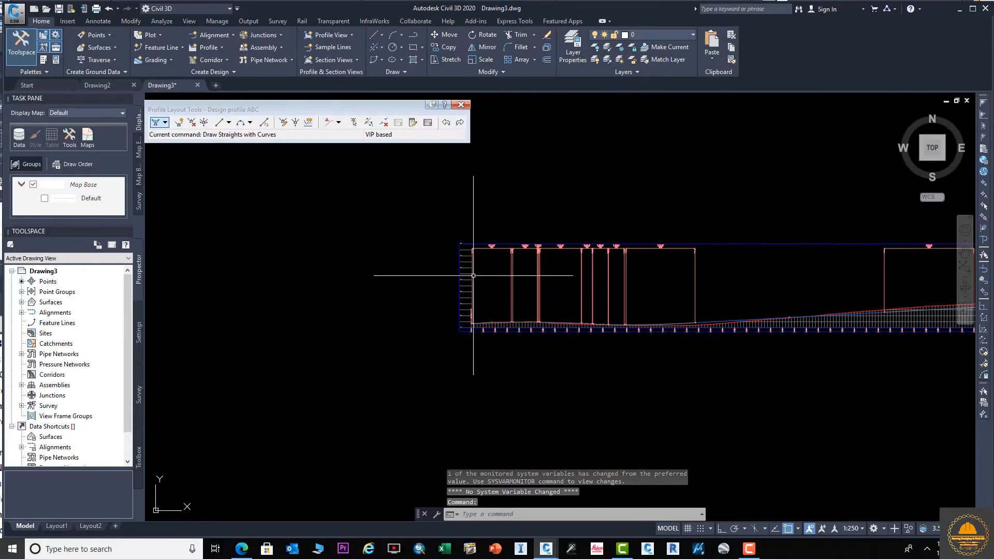
{"action": "scroll", "coordinate": [466, 341], "scroll_direction": "up", "scroll_amount": 5}
{"action": "scroll", "coordinate": [515, 388], "scroll_direction": "up", "scroll_amount": 4}
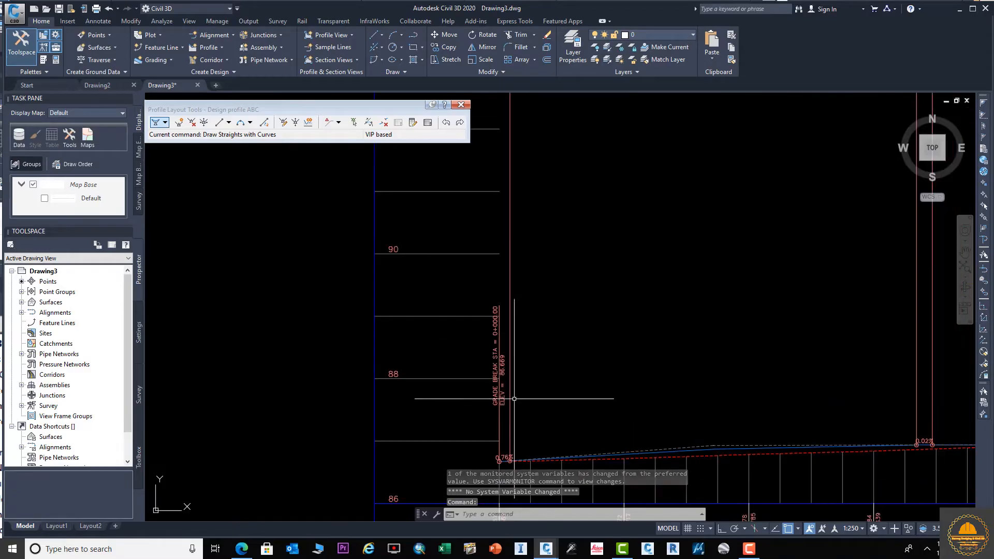
{"action": "scroll", "coordinate": [537, 263], "scroll_direction": "down", "scroll_amount": 6}
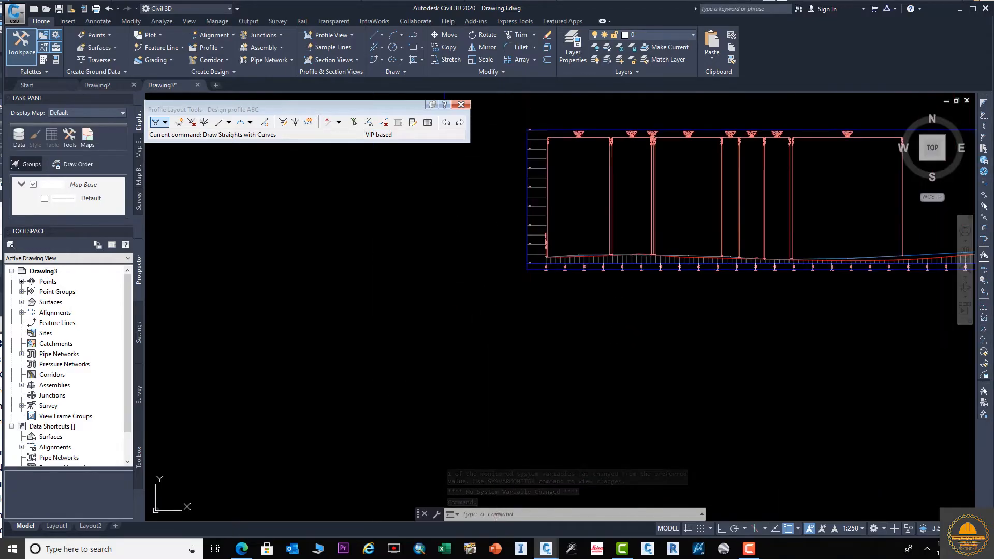
{"action": "scroll", "coordinate": [493, 228], "scroll_direction": "up", "scroll_amount": 4}
{"action": "scroll", "coordinate": [493, 228], "scroll_direction": "up", "scroll_amount": 8}
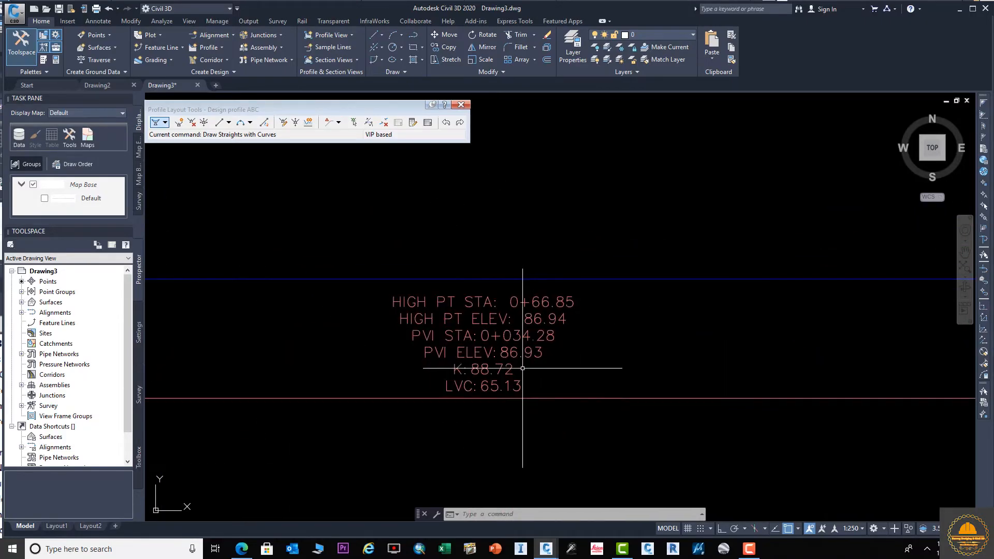
{"action": "scroll", "coordinate": [523, 362], "scroll_direction": "down", "scroll_amount": 5}
{"action": "middle_click_drag", "start_coordinate": [592, 408], "coordinate": [527, 249]}
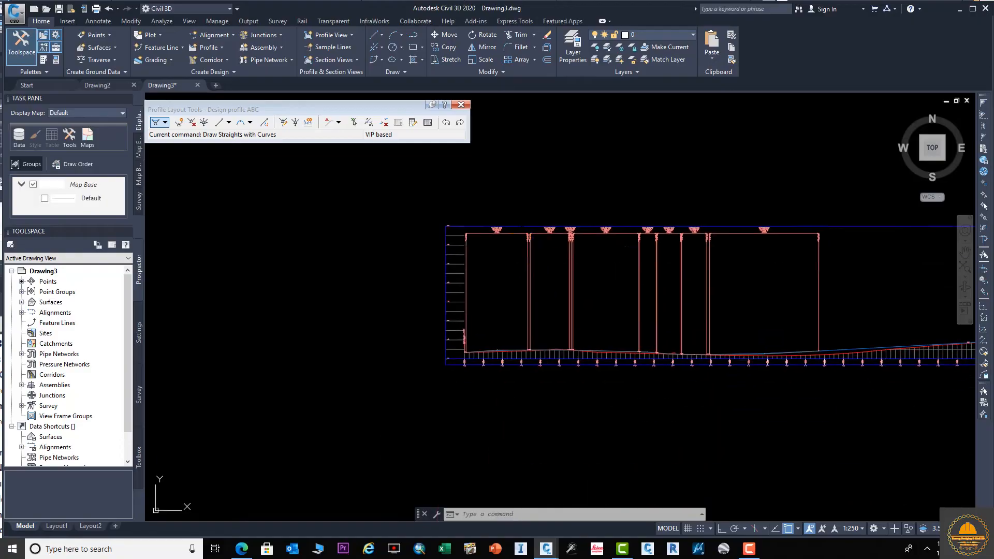
{"action": "left_click", "coordinate": [568, 324]}
{"action": "right_click", "coordinate": [568, 325]}
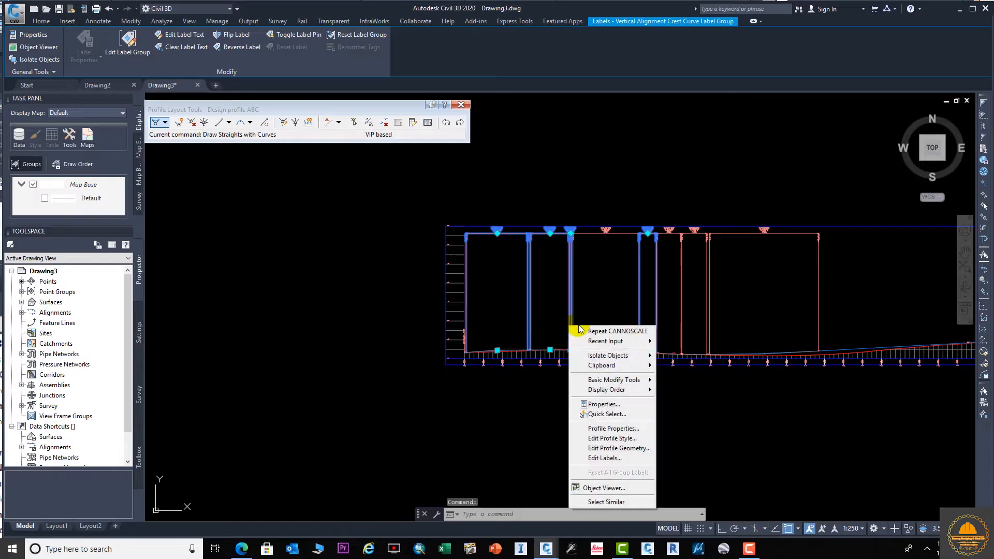
{"action": "left_click", "coordinate": [634, 449]}
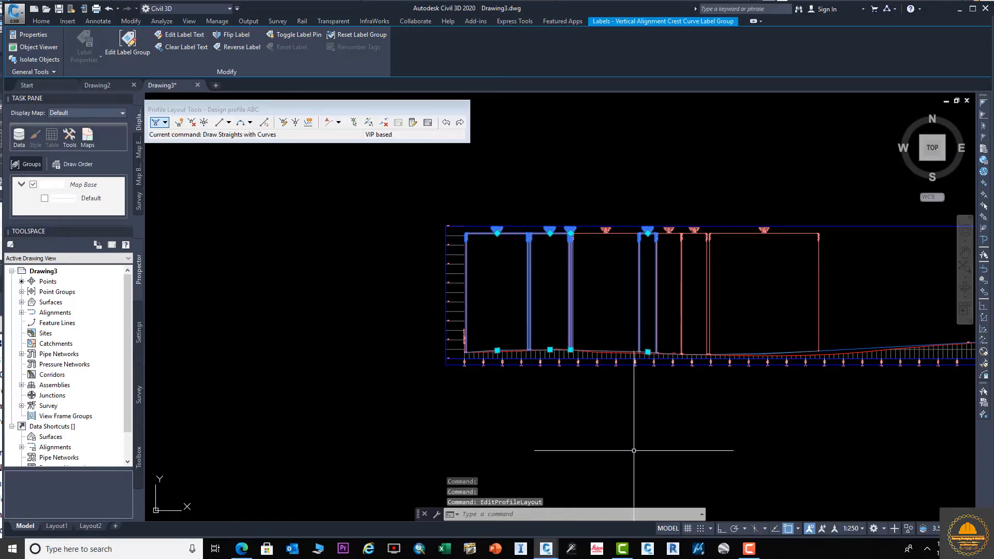
{"action": "middle_click_drag", "start_coordinate": [714, 399], "coordinate": [561, 392]}
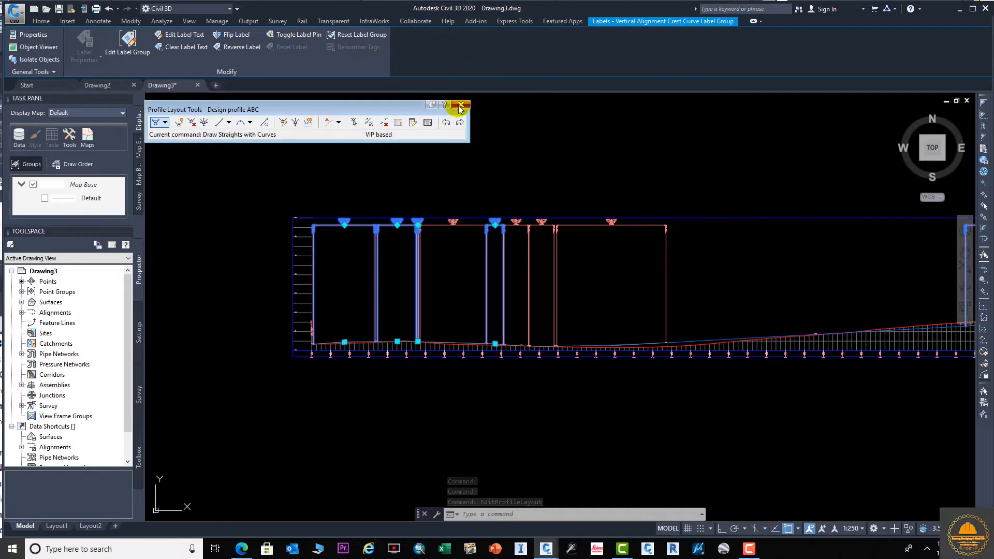
{"action": "left_click", "coordinate": [459, 106]}
{"action": "key", "text": "Escape"}
Open the ABC design profile for geometry editing and display the table of its profile elements
{"action": "scroll", "coordinate": [693, 326], "scroll_direction": "up", "scroll_amount": 5}
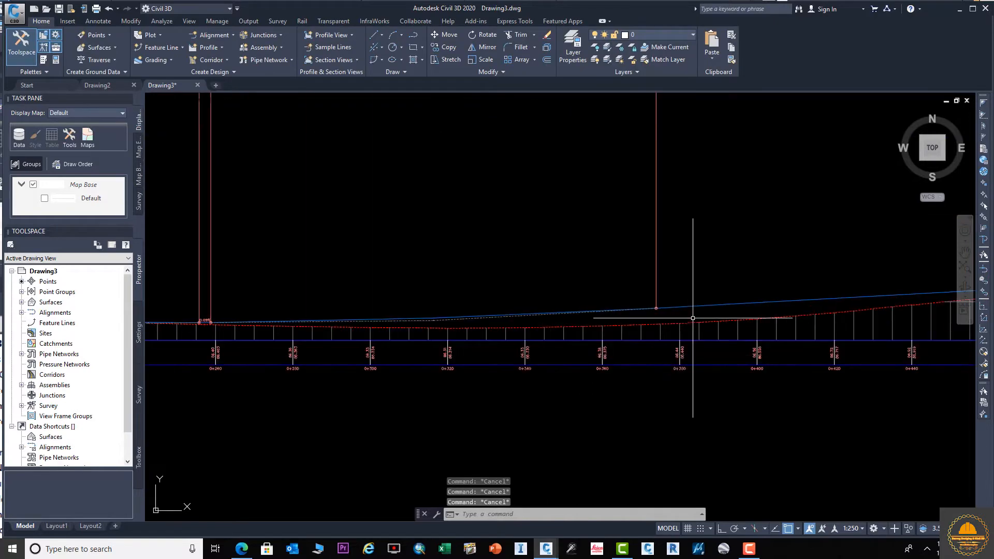
{"action": "left_click", "coordinate": [711, 306]}
{"action": "right_click", "coordinate": [711, 306]}
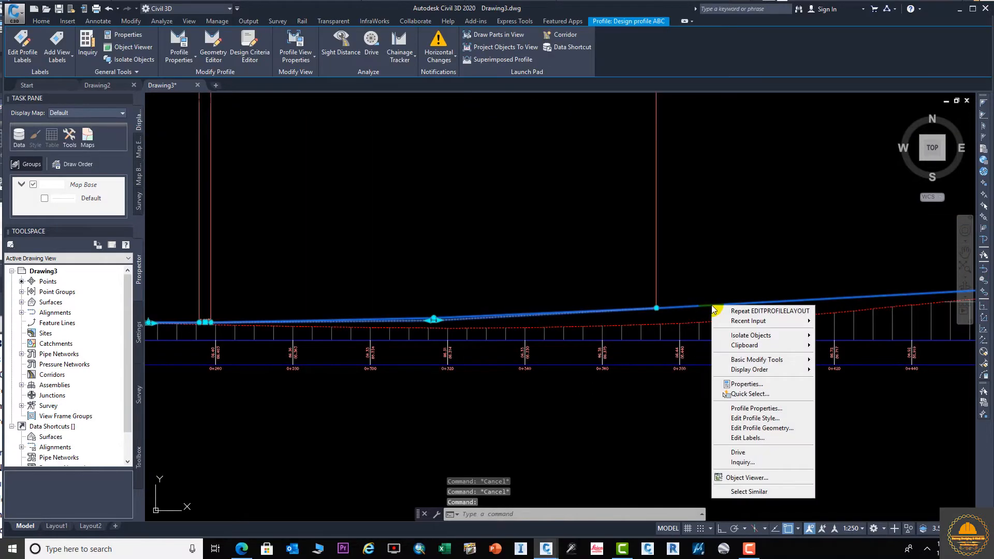
{"action": "left_click", "coordinate": [759, 429]}
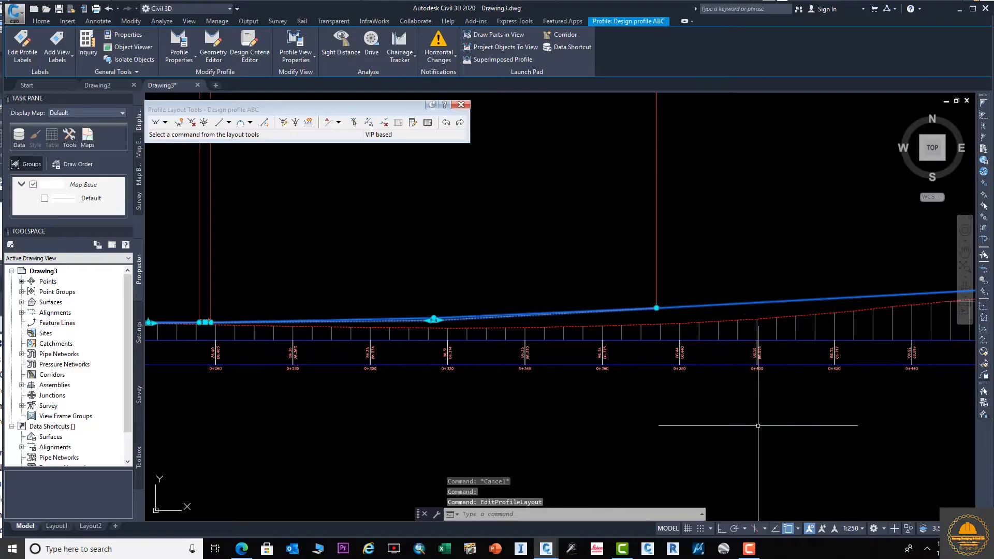
{"action": "left_click", "coordinate": [166, 122]}
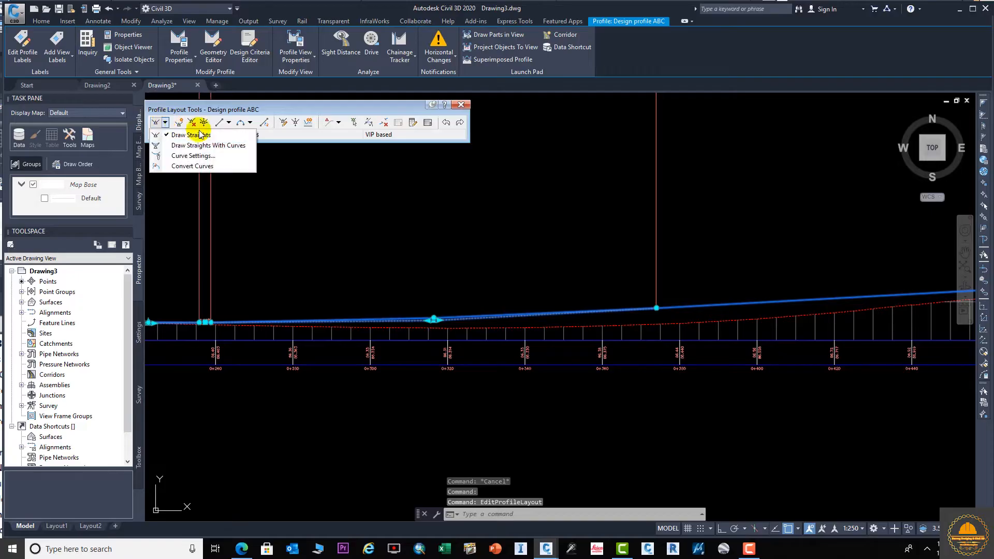
{"action": "left_click", "coordinate": [221, 122]}
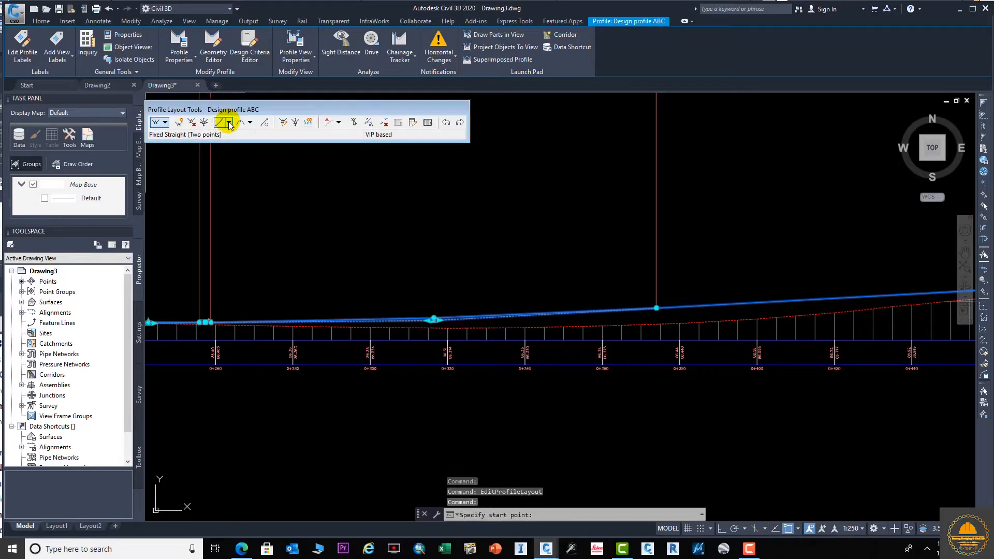
{"action": "left_click", "coordinate": [229, 122]}
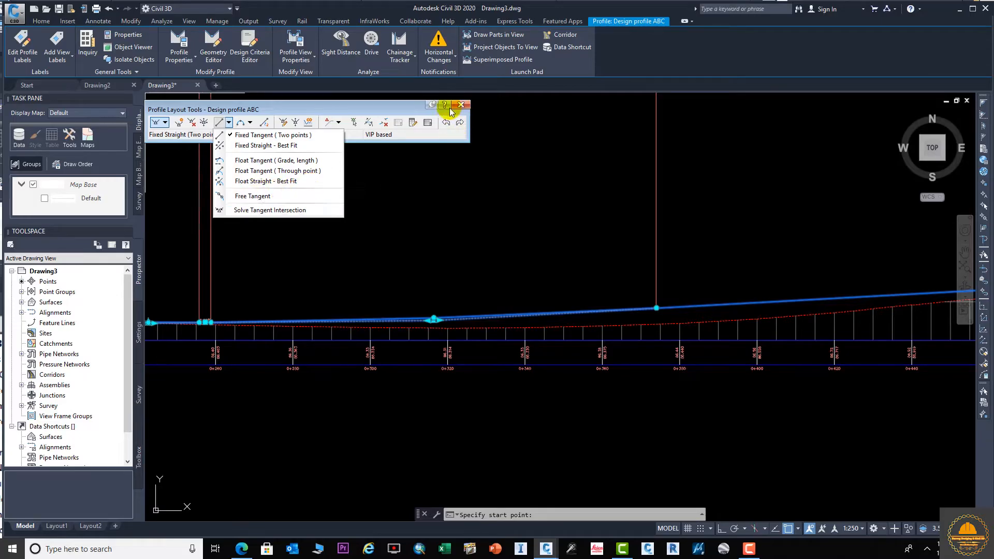
{"action": "left_click", "coordinate": [423, 126]}
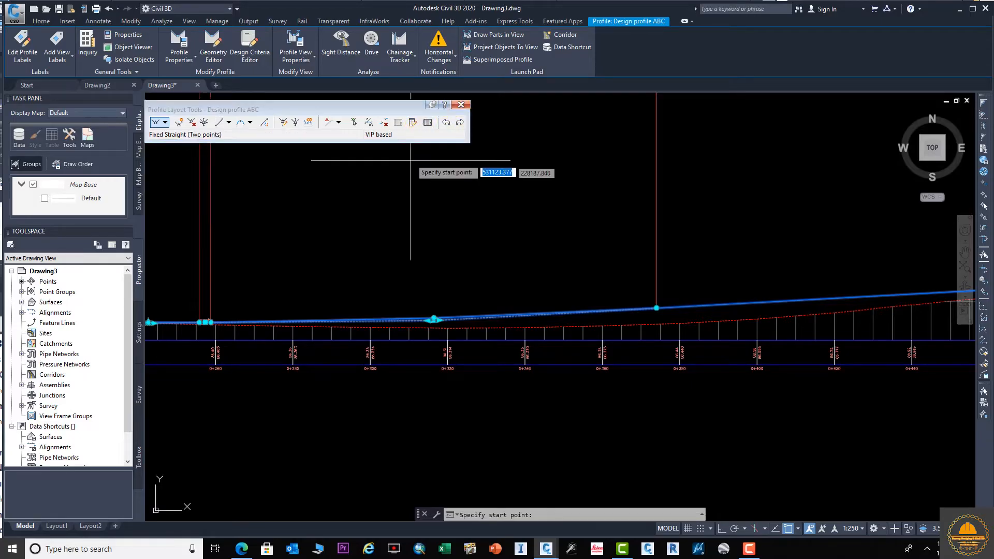
{"action": "left_click", "coordinate": [429, 123]}
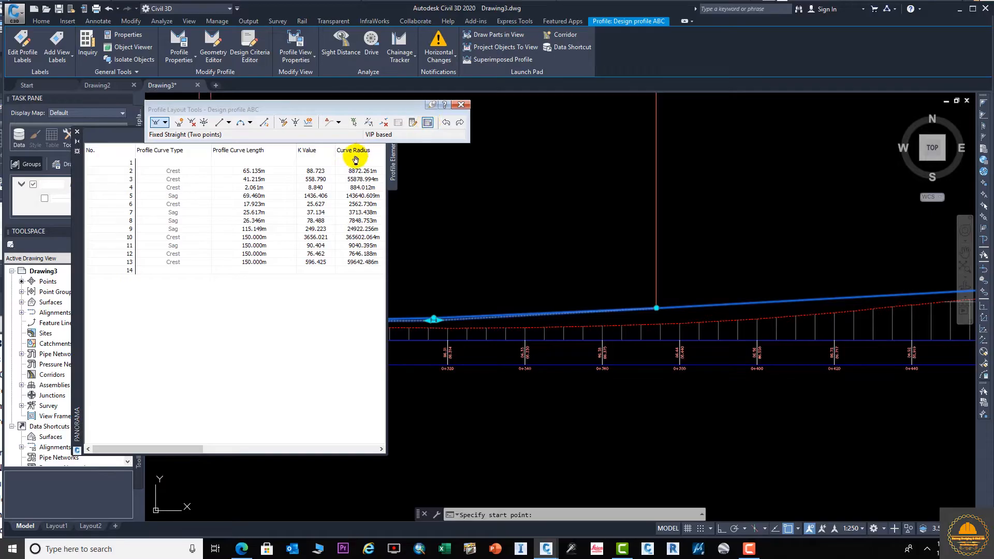
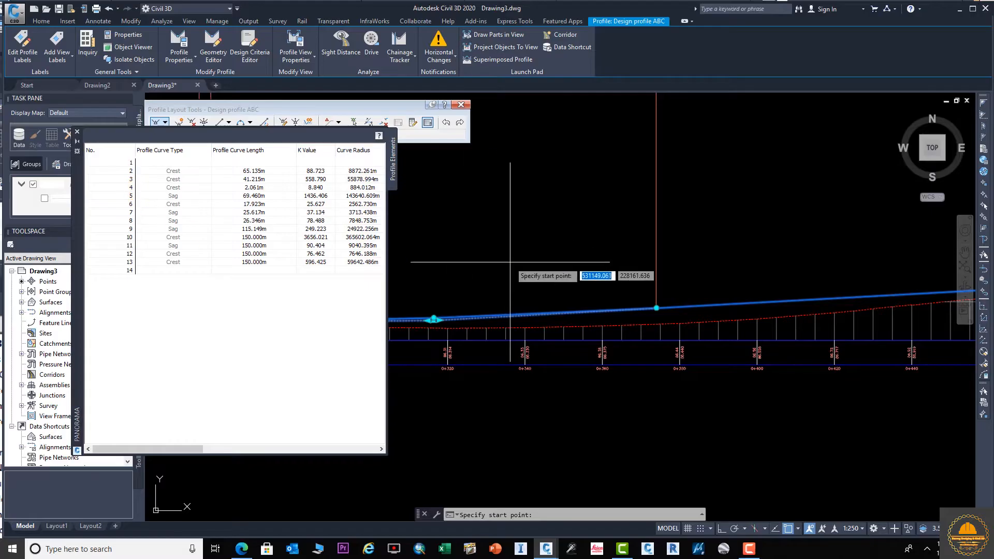
Compare the labelled K values and curve lengths of the first two vertical curves with their rows in the profile elements table
{"action": "scroll", "coordinate": [536, 279], "scroll_direction": "down", "scroll_amount": 5}
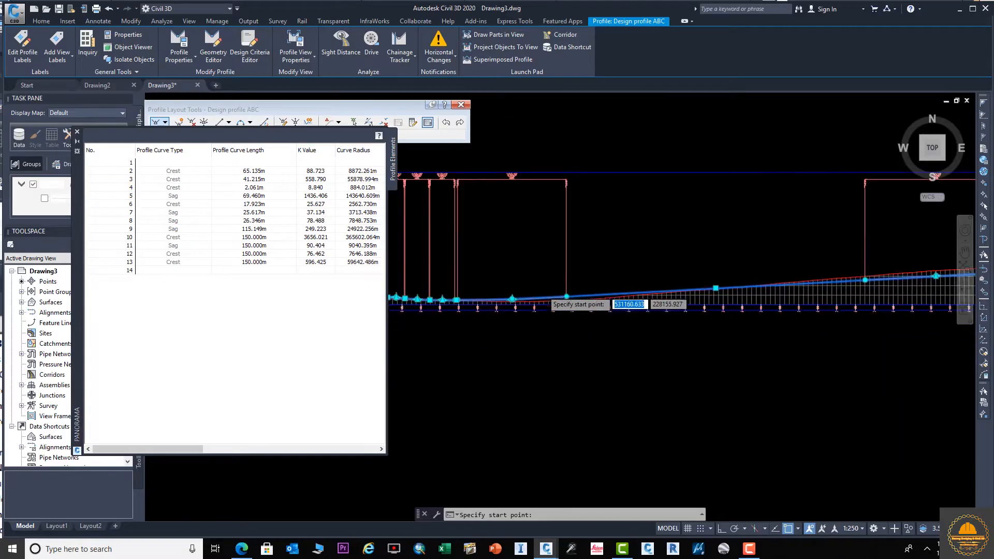
{"action": "middle_click_drag", "start_coordinate": [554, 278], "coordinate": [658, 250]}
{"action": "scroll", "coordinate": [533, 233], "scroll_direction": "up", "scroll_amount": 10}
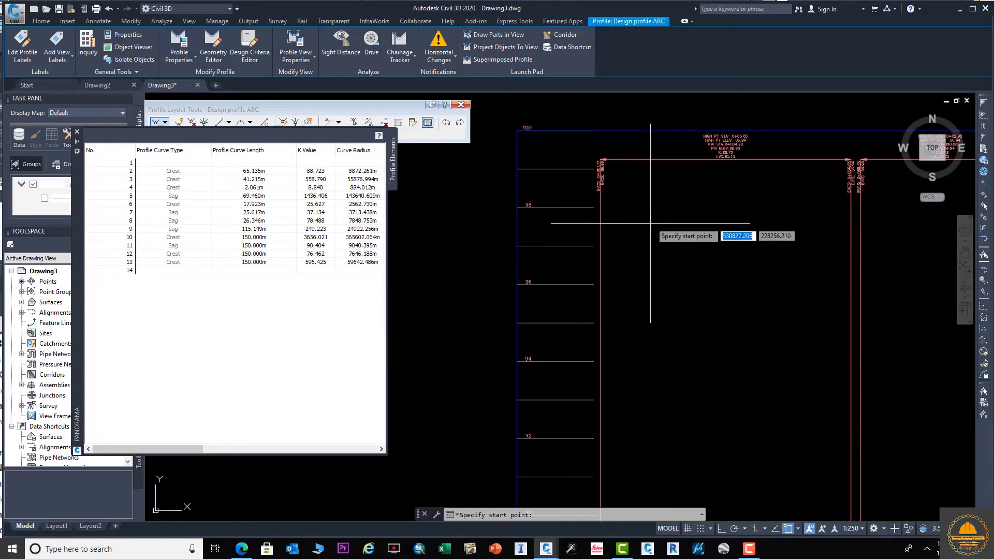
{"action": "scroll", "coordinate": [568, 153], "scroll_direction": "up", "scroll_amount": 6}
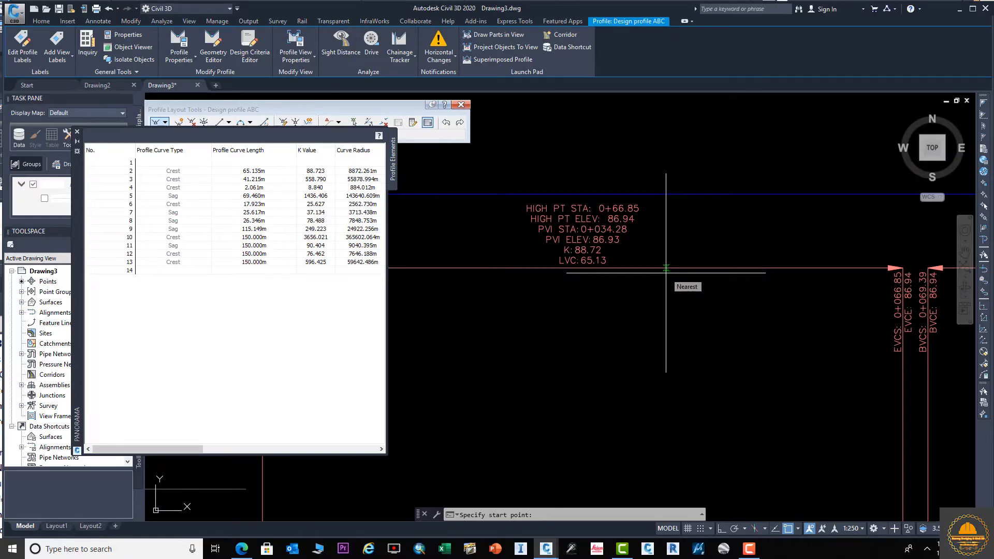
{"action": "scroll", "coordinate": [665, 267], "scroll_direction": "up", "scroll_amount": 4}
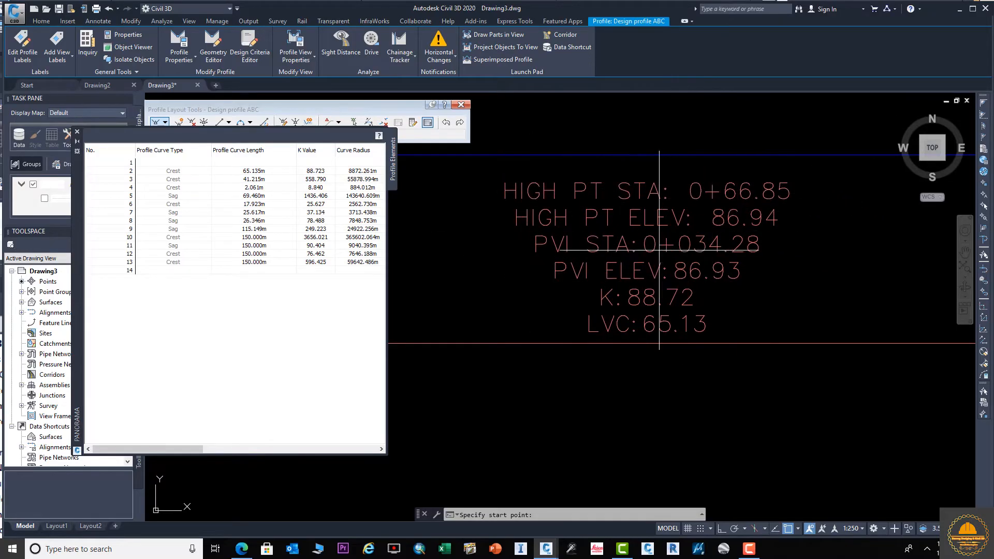
{"action": "scroll", "coordinate": [770, 293], "scroll_direction": "down", "scroll_amount": 4}
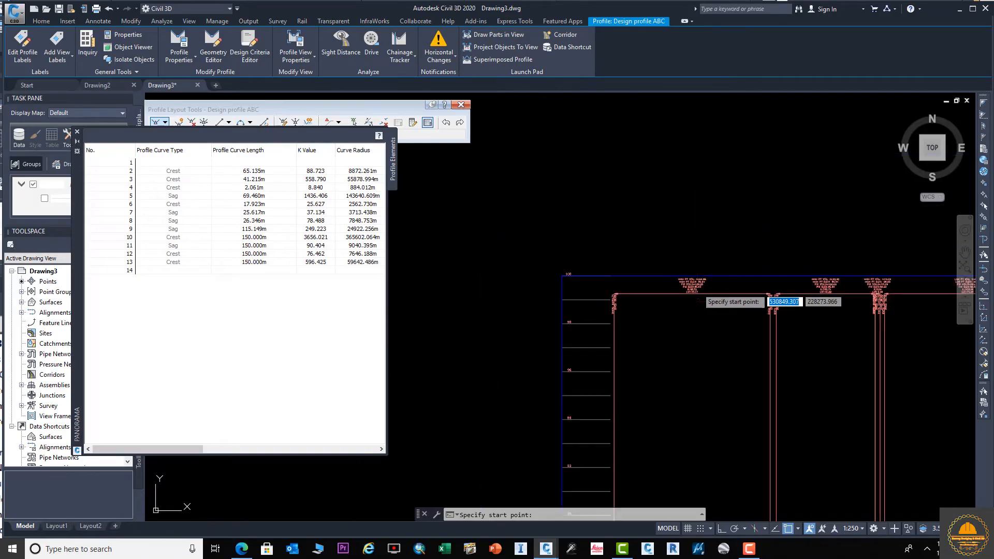
{"action": "middle_click_drag", "start_coordinate": [770, 292], "coordinate": [566, 302]}
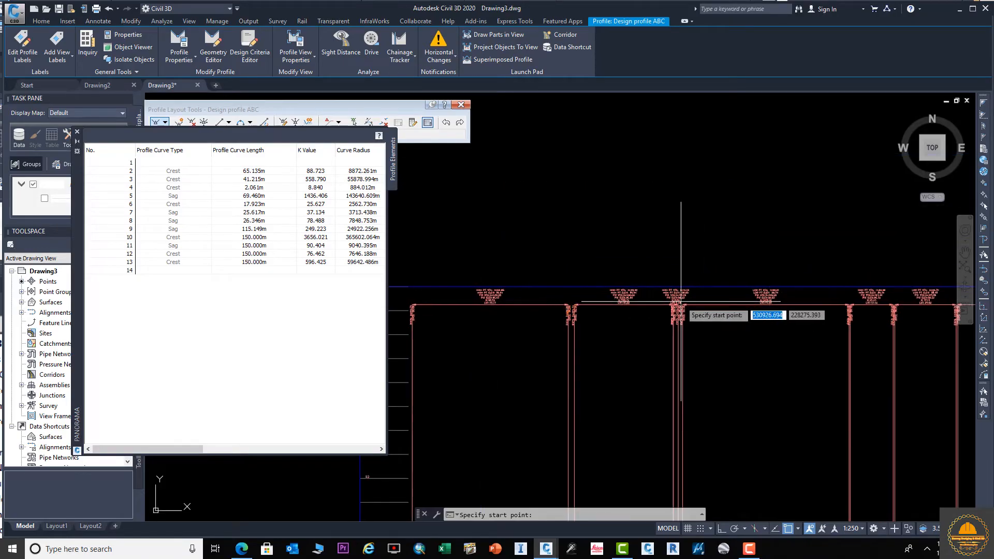
{"action": "scroll", "coordinate": [681, 303], "scroll_direction": "up", "scroll_amount": 3}
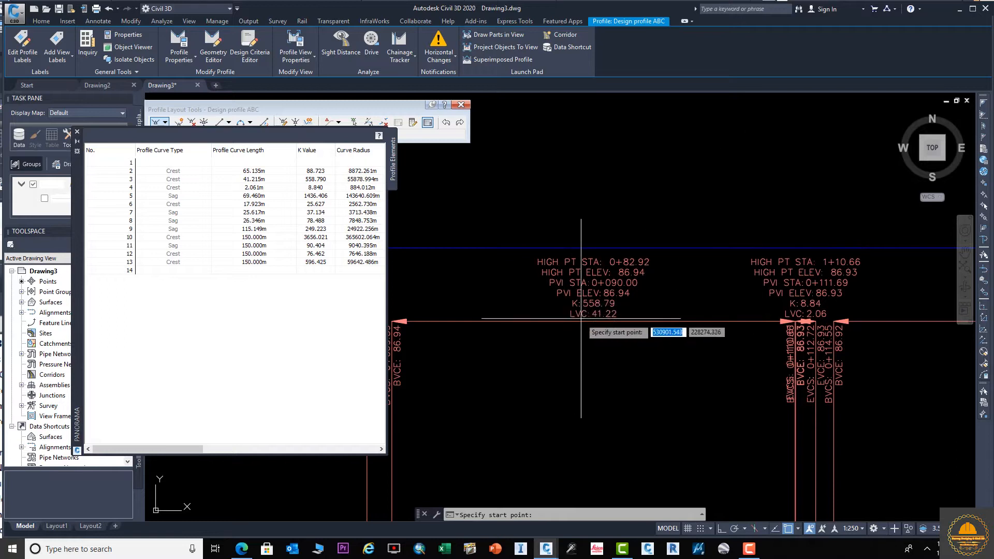
{"action": "scroll", "coordinate": [621, 323], "scroll_direction": "up", "scroll_amount": 2}
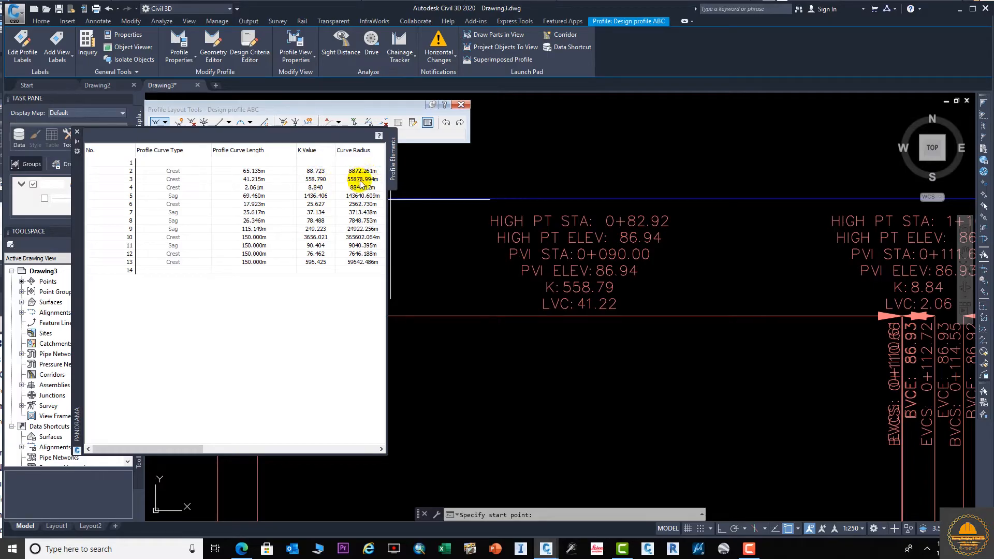
Check the label of the first sag curve, near chainage 0+149, against the profile elements table and close the table
{"action": "scroll", "coordinate": [610, 236], "scroll_direction": "down", "scroll_amount": 5}
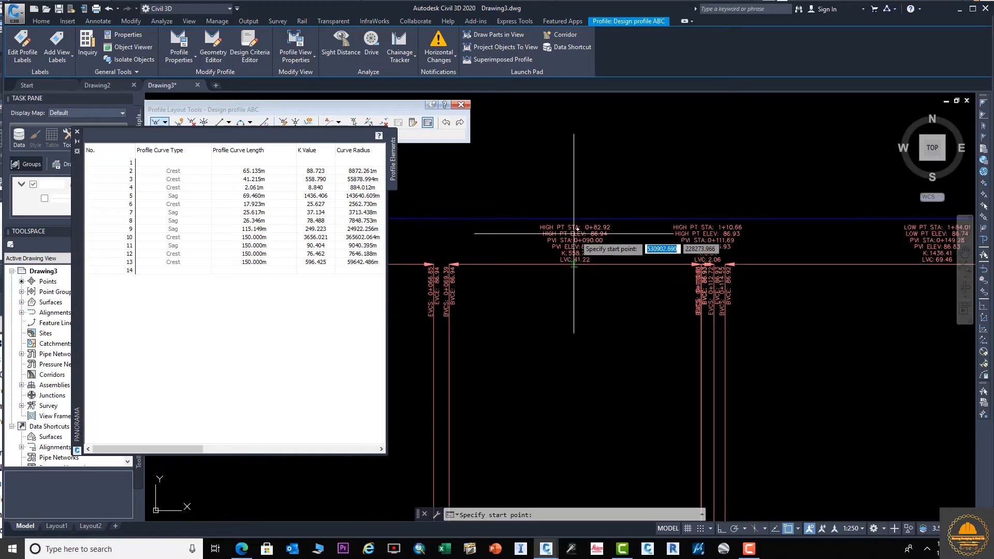
{"action": "scroll", "coordinate": [532, 220], "scroll_direction": "down", "scroll_amount": 2}
{"action": "middle_click_drag", "start_coordinate": [568, 245], "coordinate": [446, 240]}
{"action": "middle_click_drag", "start_coordinate": [596, 233], "coordinate": [494, 253]}
{"action": "scroll", "coordinate": [517, 241], "scroll_direction": "up", "scroll_amount": 7}
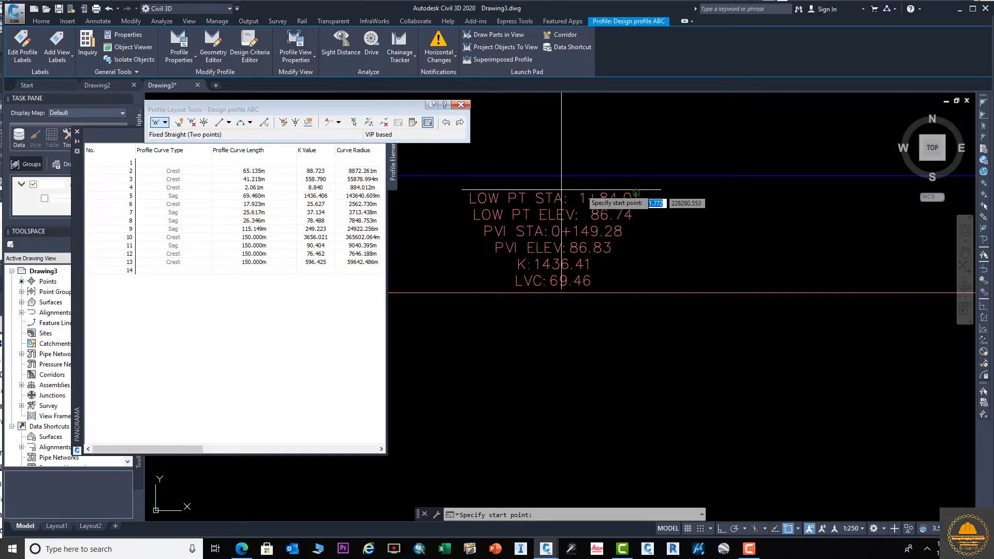
{"action": "scroll", "coordinate": [571, 189], "scroll_direction": "down", "scroll_amount": 3}
{"action": "key", "text": "Escape"}
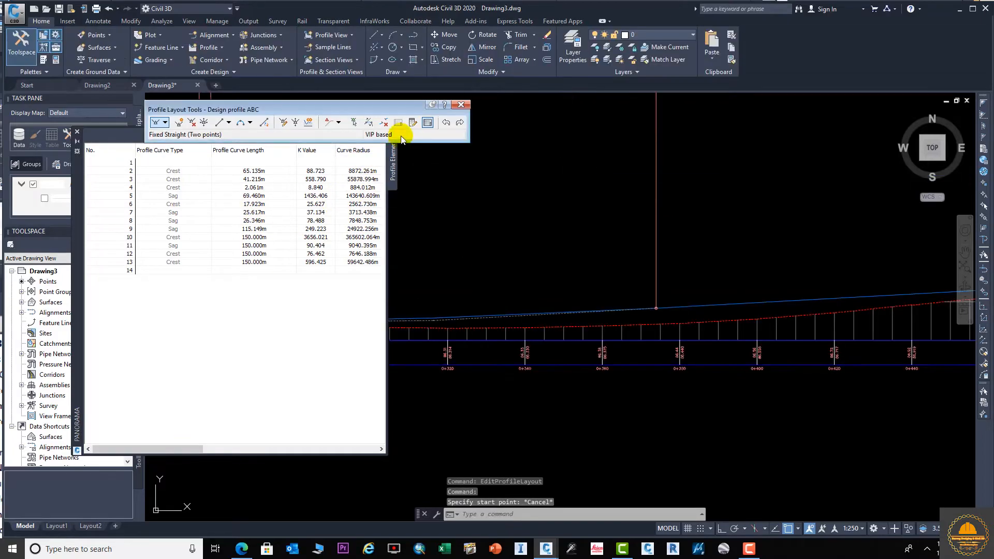
{"action": "left_click", "coordinate": [77, 133]}
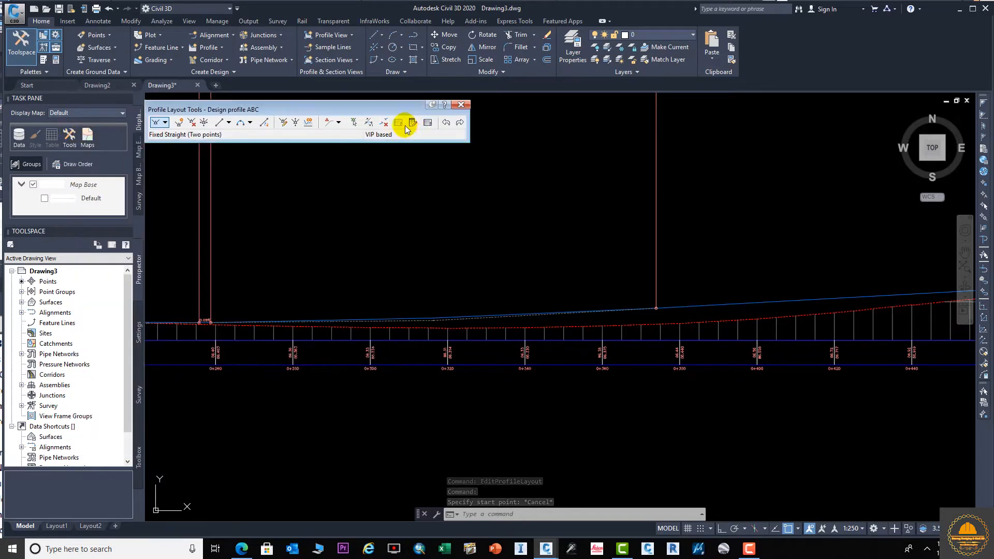
View the layout parameters of the design profile with their details expanded, and close them
{"action": "left_click", "coordinate": [412, 123]}
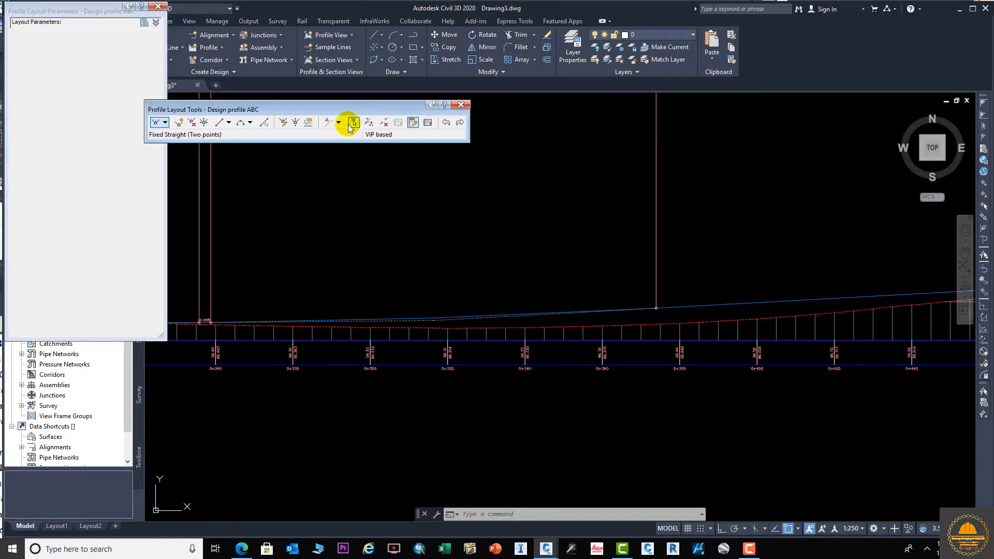
{"action": "left_click", "coordinate": [156, 23]}
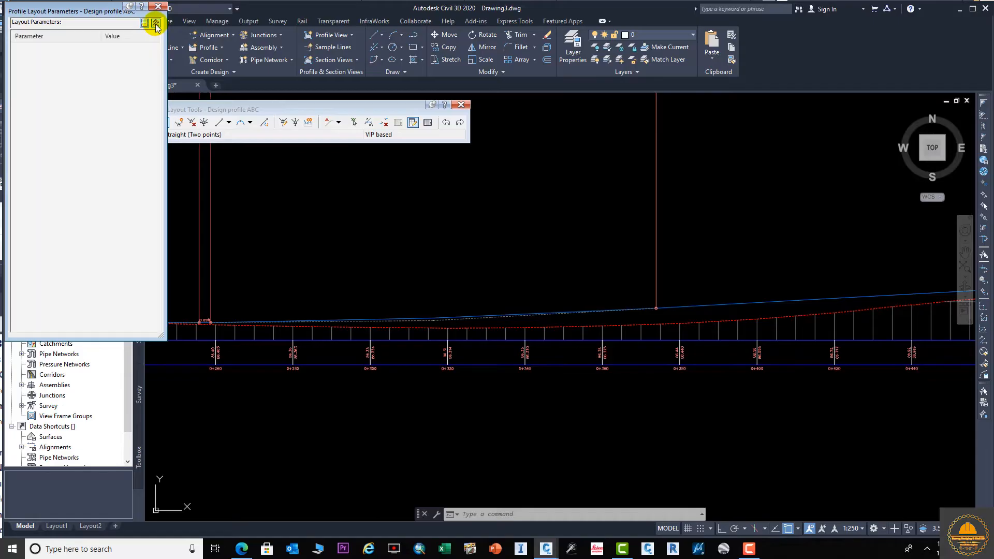
{"action": "left_click", "coordinate": [158, 9]}
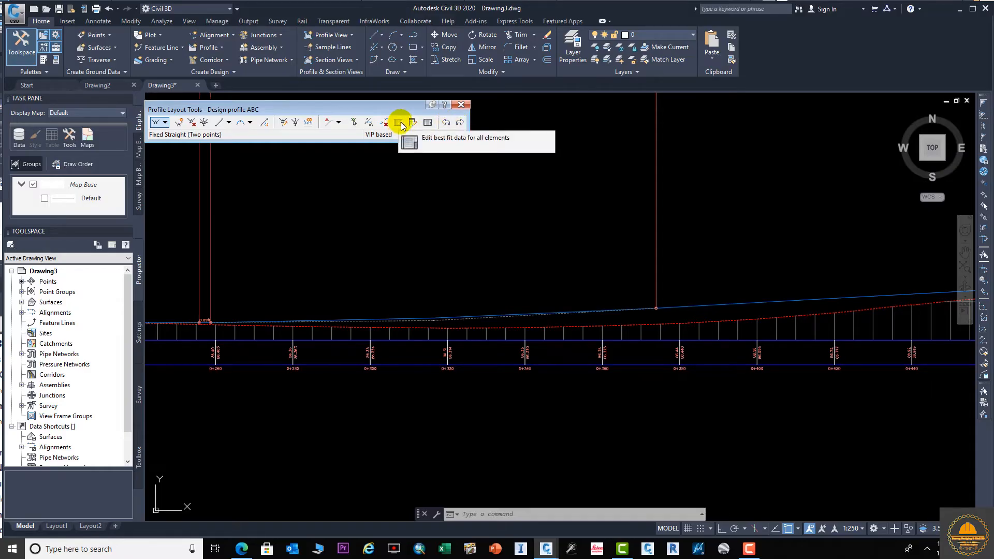
Review the remaining profile layout tools, including the PVI or entity based modes, Copy Profile and line and spline conversion, and end geometry editing
{"action": "left_click", "coordinate": [369, 123]}
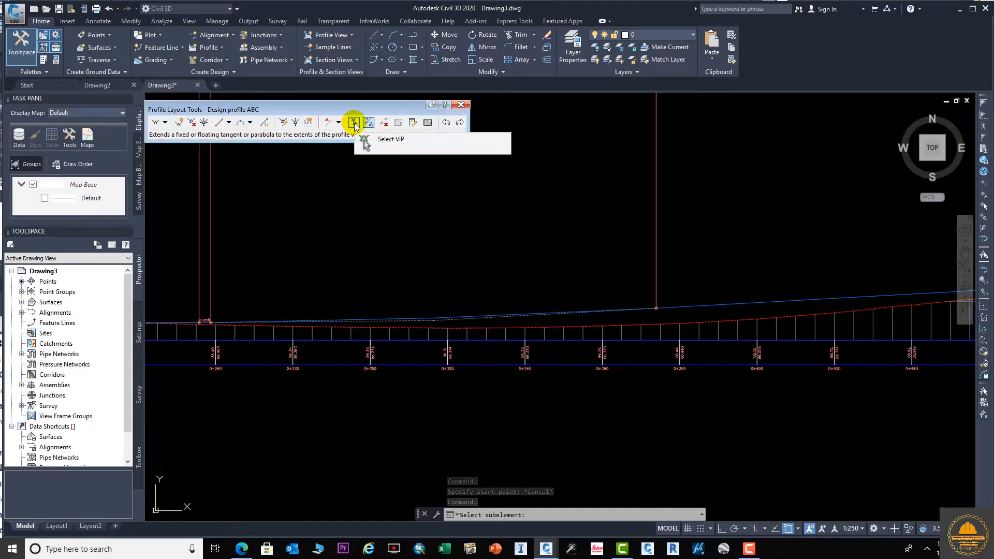
{"action": "left_click", "coordinate": [338, 123]}
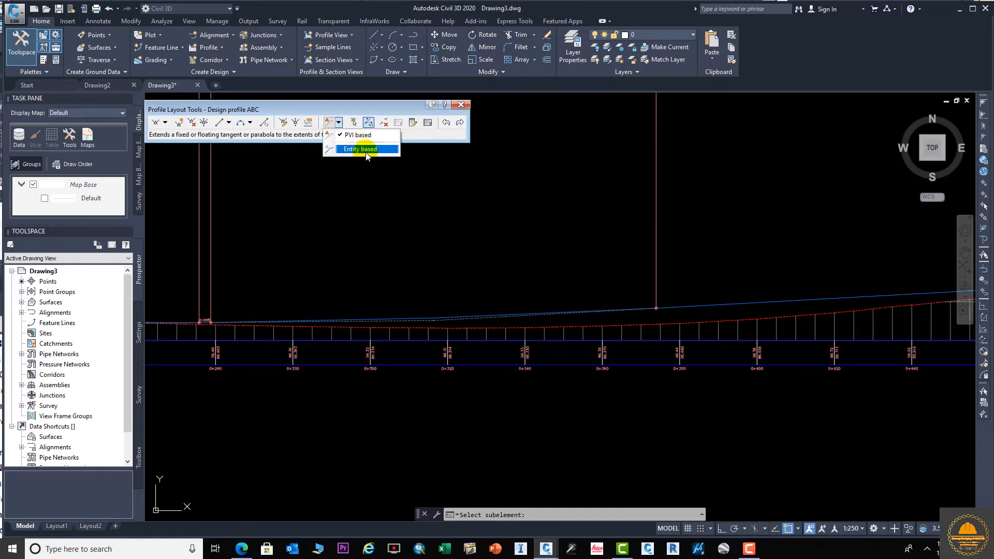
{"action": "left_click", "coordinate": [307, 126]}
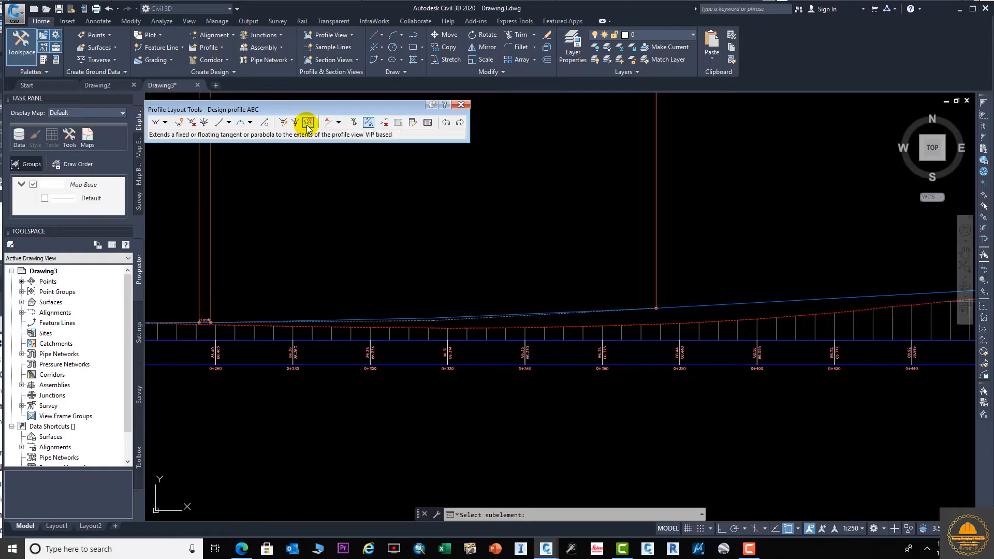
{"action": "left_click", "coordinate": [307, 126]}
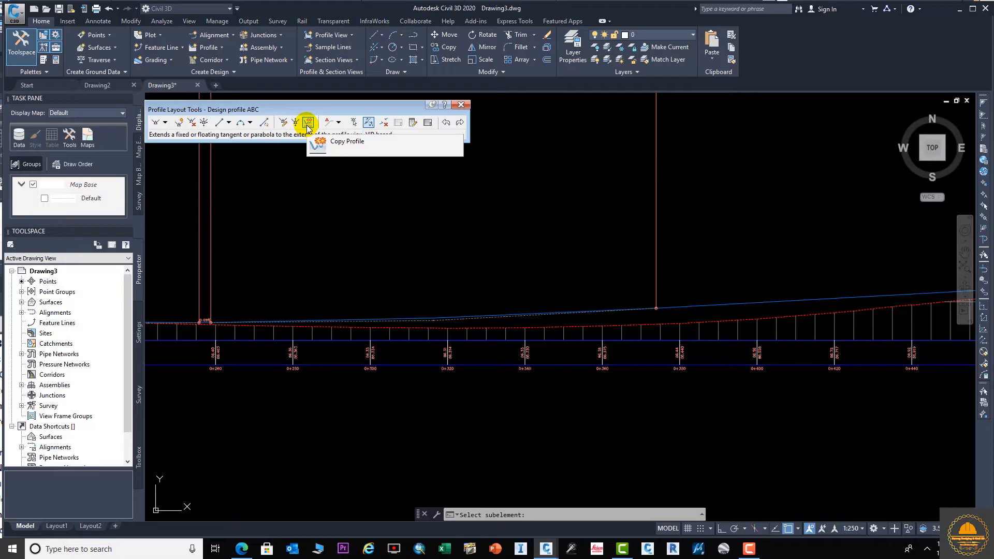
{"action": "left_click", "coordinate": [296, 124]}
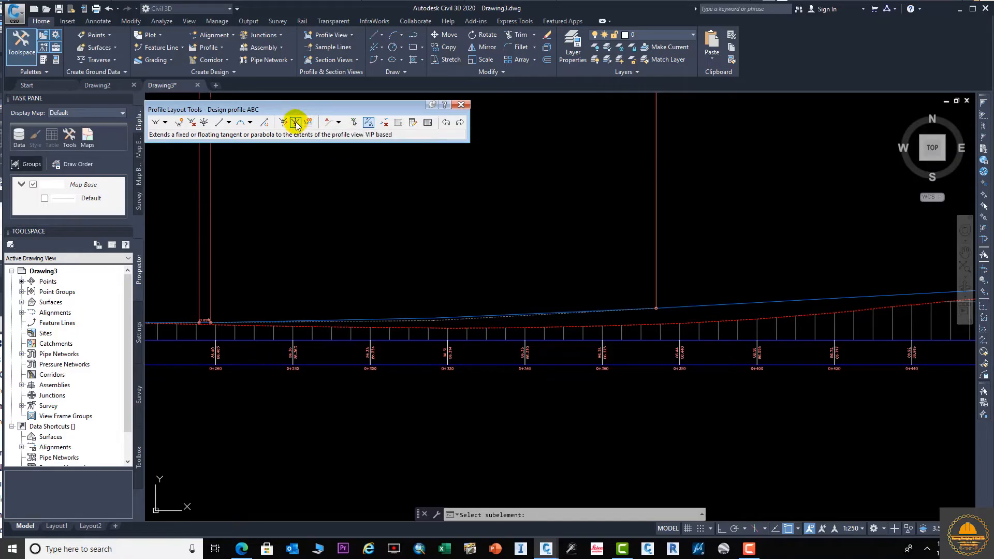
{"action": "left_click", "coordinate": [296, 125]}
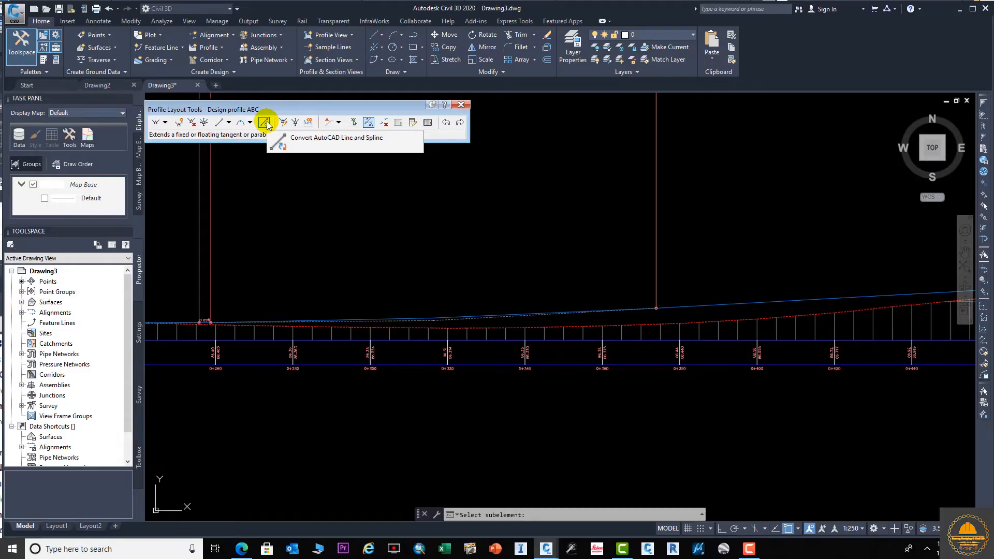
{"action": "left_click", "coordinate": [462, 107]}
{"action": "scroll", "coordinate": [678, 232], "scroll_direction": "down", "scroll_amount": 6}
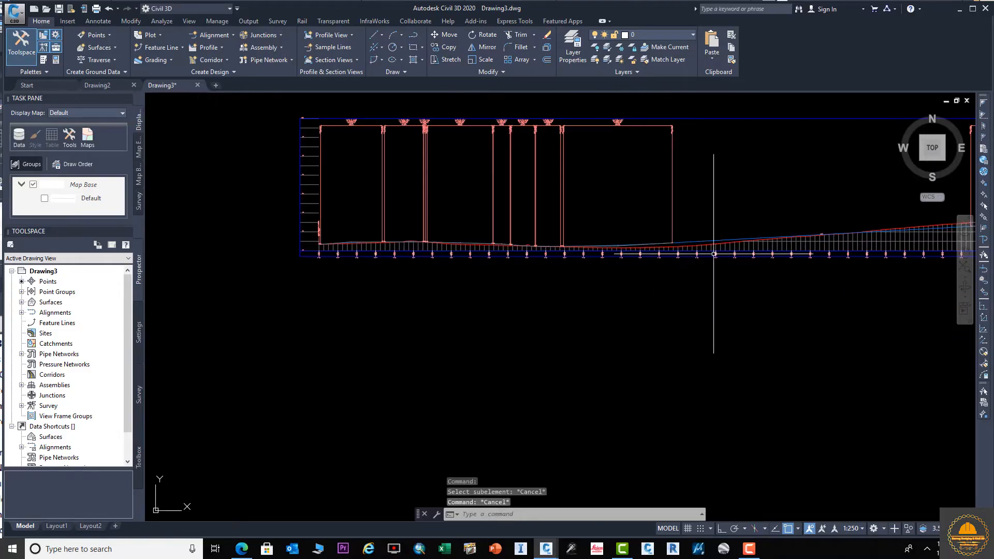
Create a design profile named DP 2 in the ABC 2 profile view, using the Design Profile style and Complete Label Set
{"action": "scroll", "coordinate": [677, 262], "scroll_direction": "up", "scroll_amount": 5}
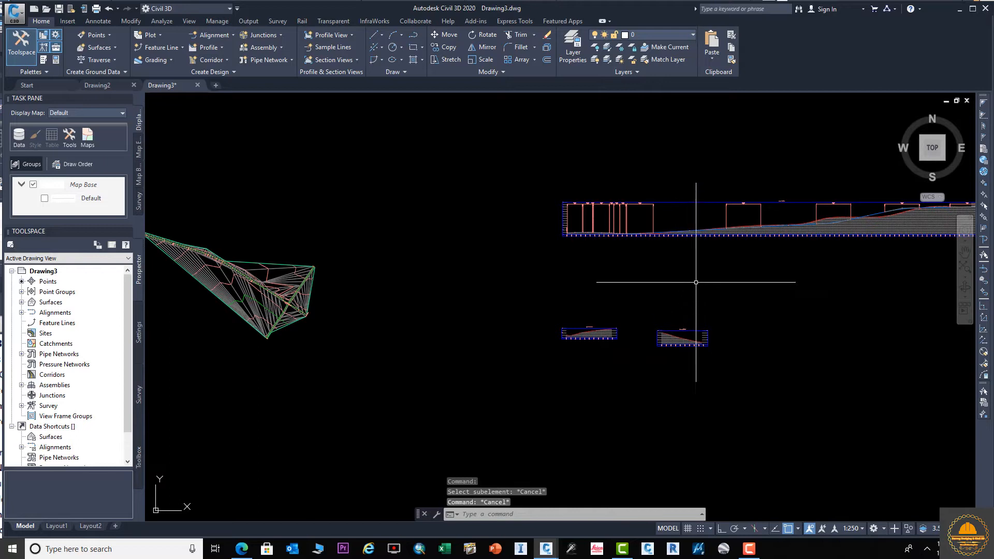
{"action": "middle_click_drag", "start_coordinate": [634, 304], "coordinate": [622, 213]}
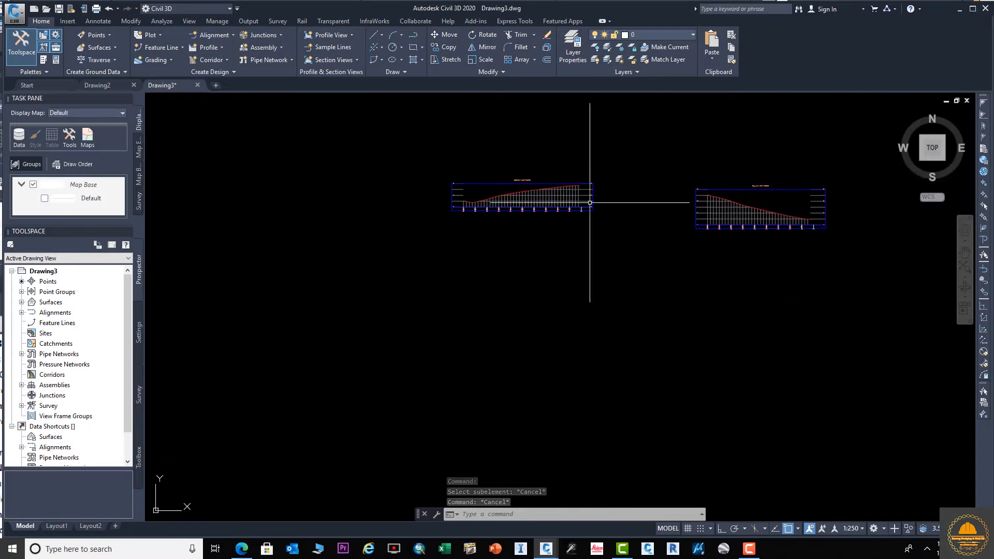
{"action": "left_click", "coordinate": [223, 48]}
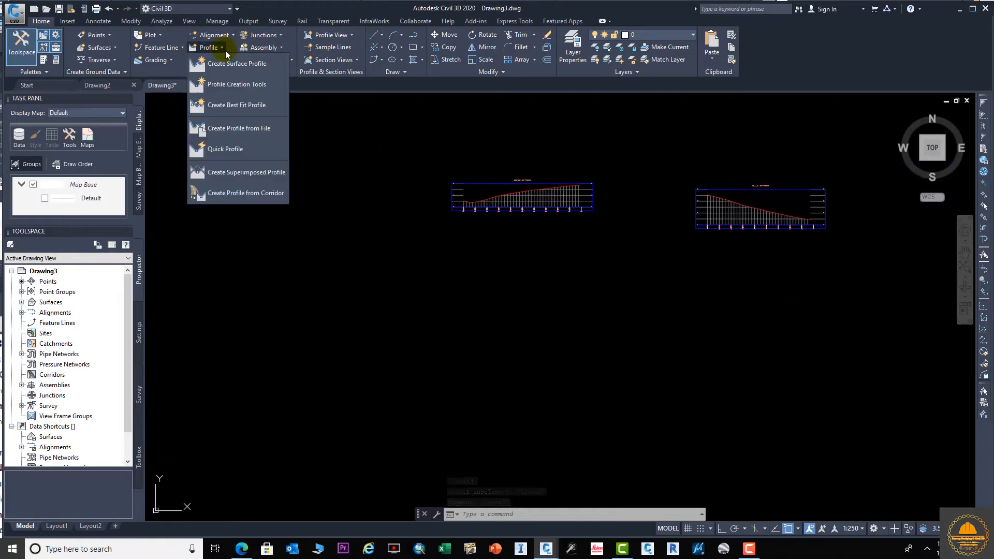
{"action": "left_click", "coordinate": [224, 87]}
{"action": "left_click", "coordinate": [518, 201]}
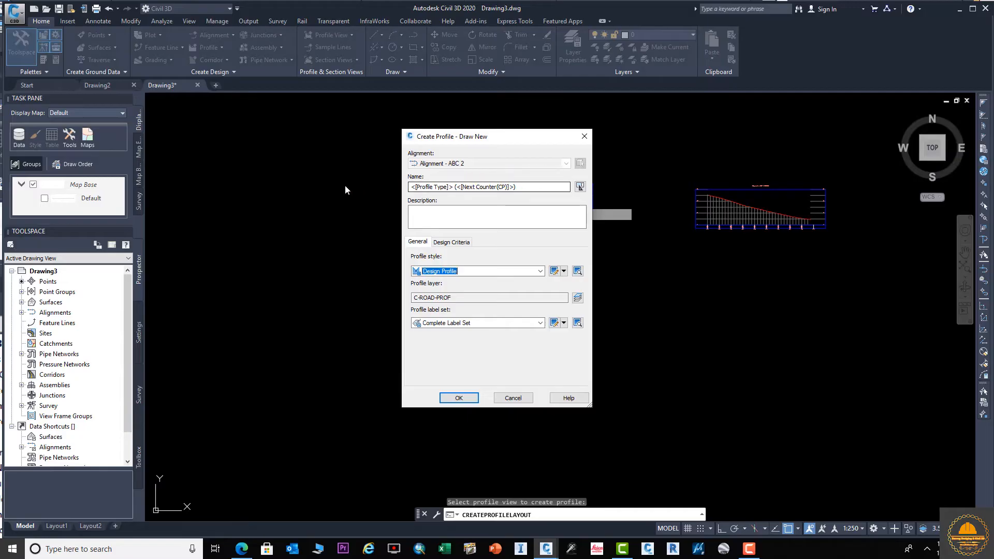
{"action": "left_click_drag", "start_coordinate": [522, 187], "coordinate": [454, 188]}
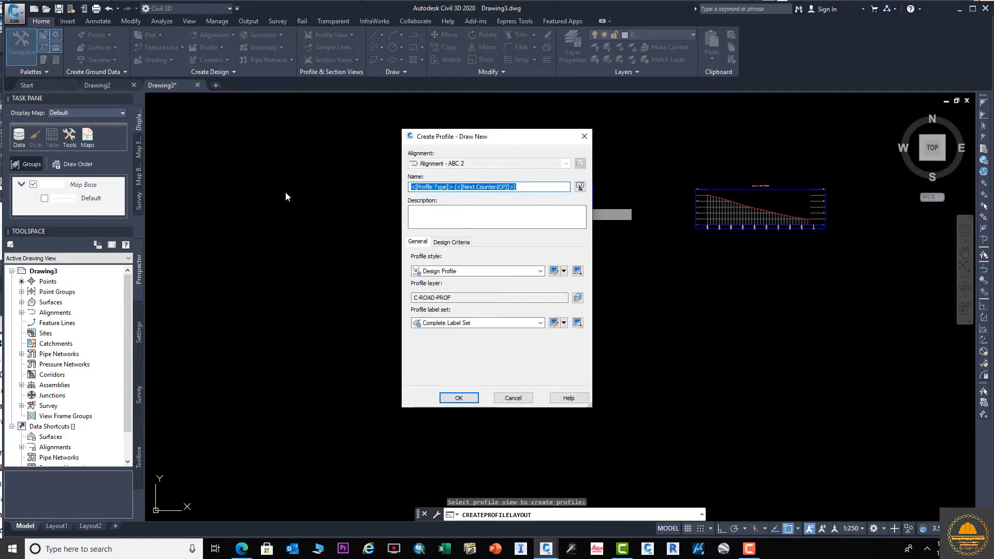
{"action": "type", "text": "DP 2"}
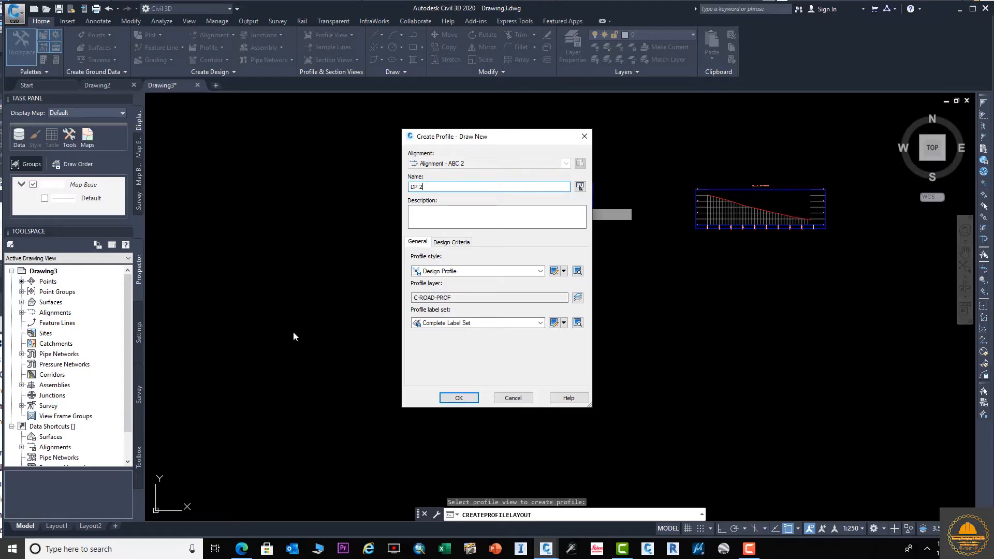
{"action": "left_click", "coordinate": [459, 398]}
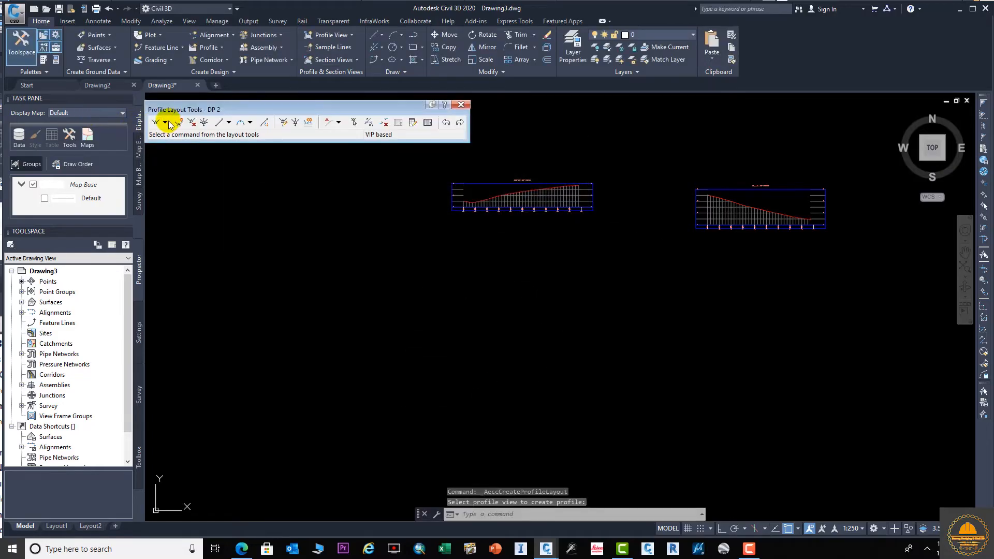
Draw DP 2 as straights with curves from the start of the ground line through two intermediate points to its end, and close the layout tools
{"action": "left_click", "coordinate": [166, 122]}
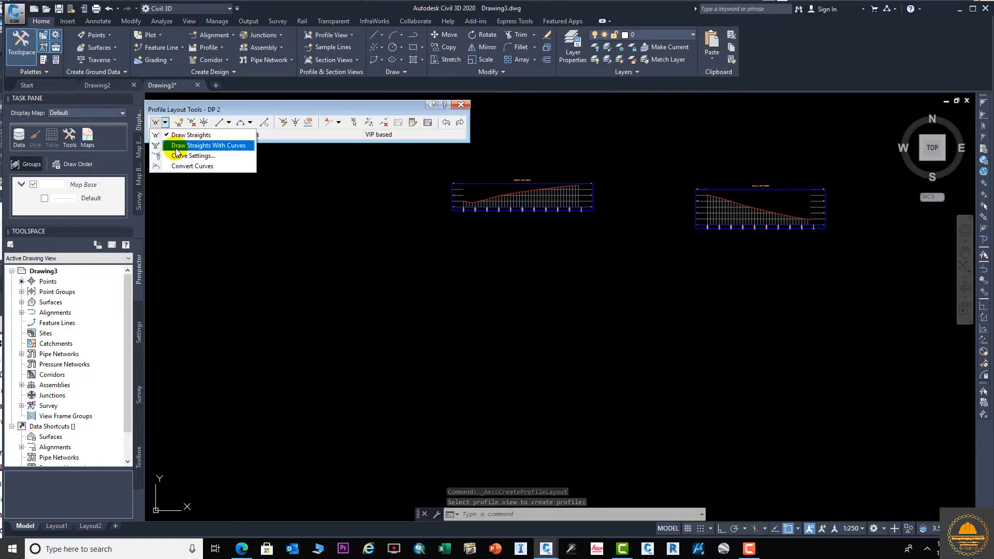
{"action": "left_click", "coordinate": [176, 146]}
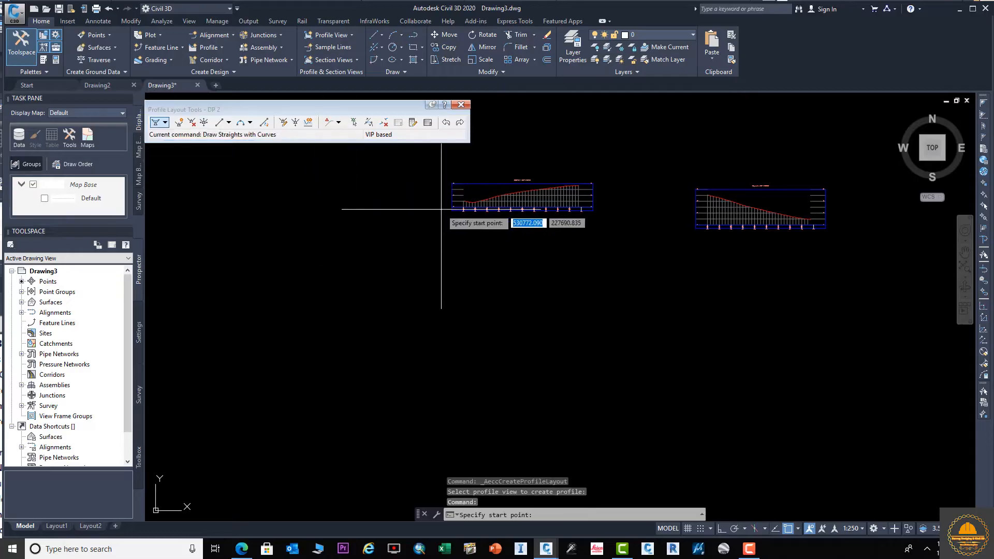
{"action": "scroll", "coordinate": [483, 250], "scroll_direction": "up", "scroll_amount": 4}
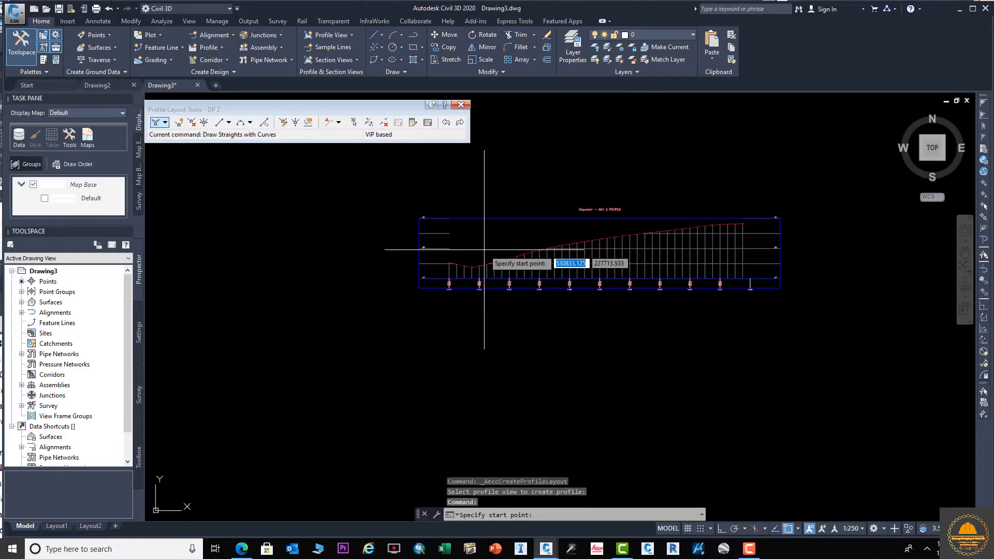
{"action": "left_click", "coordinate": [449, 261]}
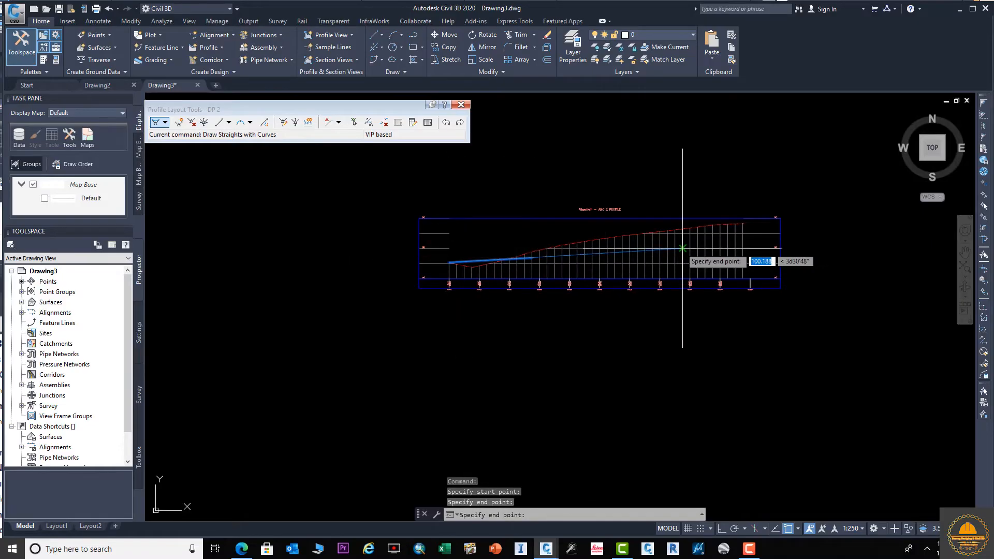
{"action": "middle_click_drag", "start_coordinate": [676, 257], "coordinate": [550, 261]}
{"action": "left_click", "coordinate": [551, 260]}
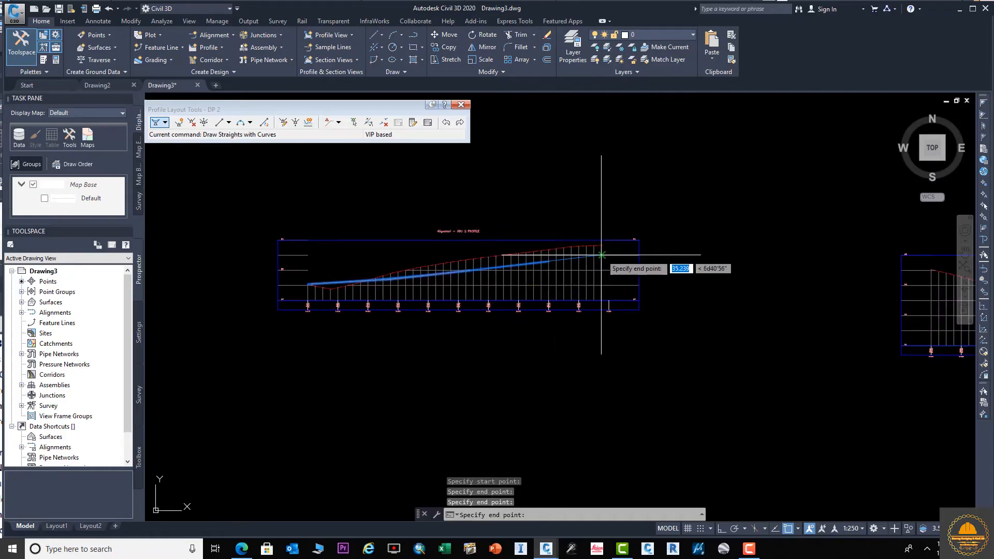
{"action": "key", "text": "Return"}
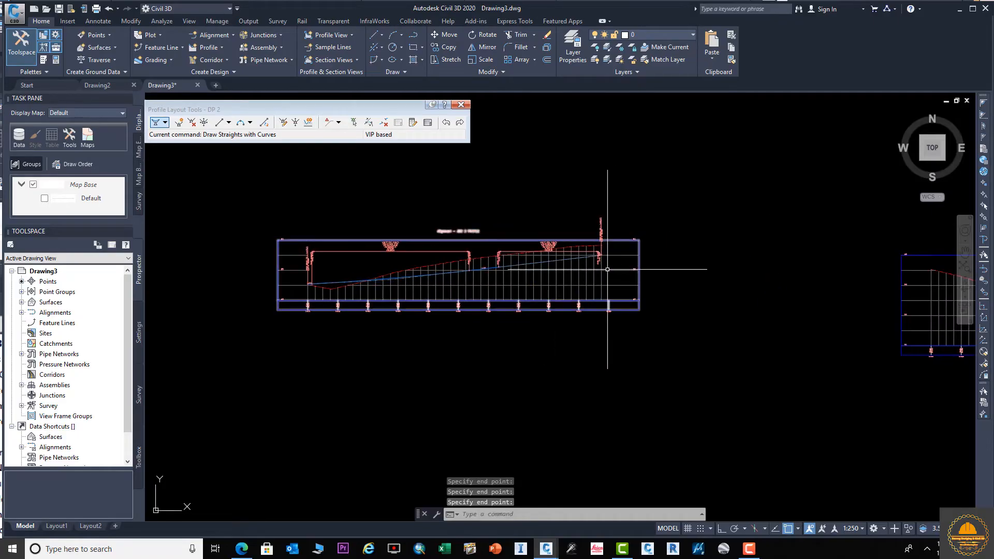
{"action": "middle_click_drag", "start_coordinate": [596, 288], "coordinate": [645, 300]}
{"action": "left_click", "coordinate": [461, 105]}
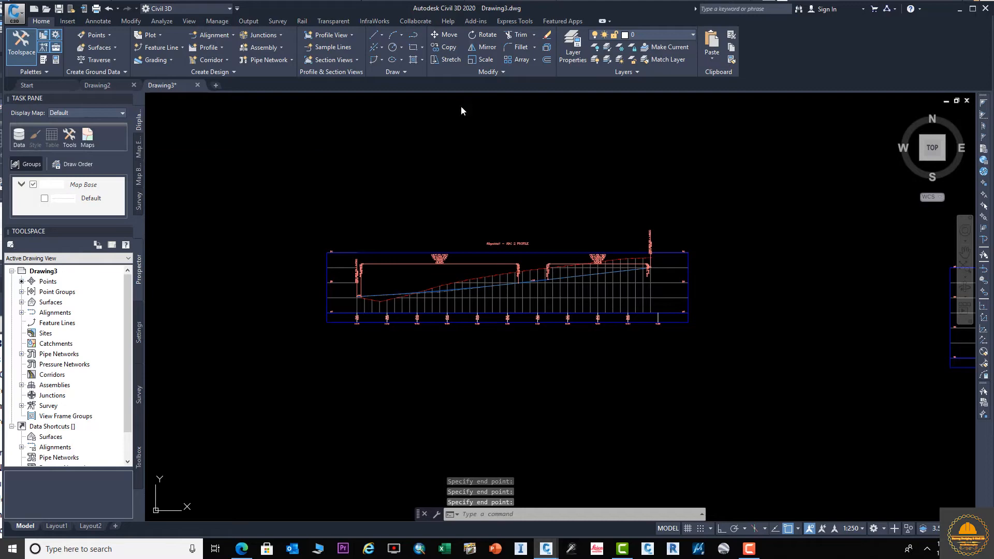
{"action": "left_click", "coordinate": [218, 49]}
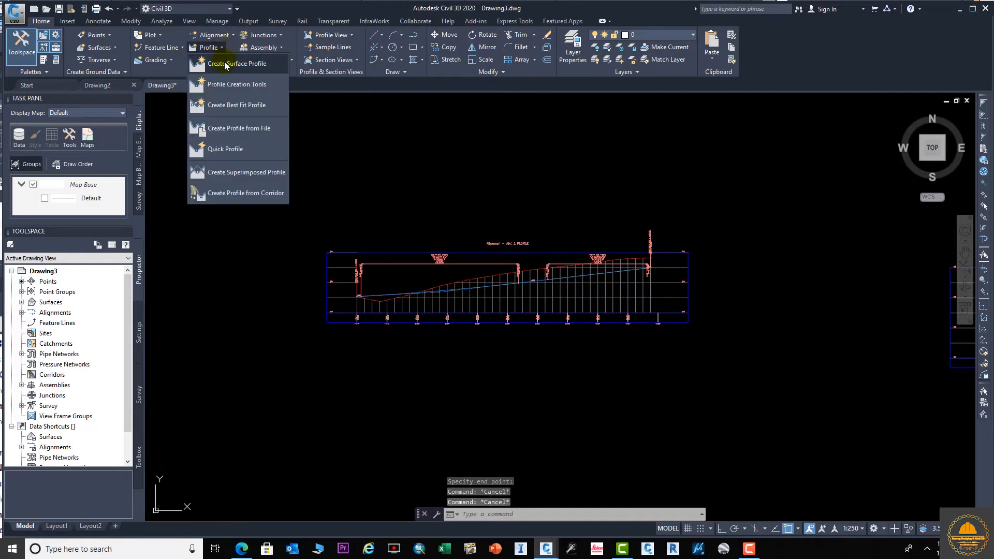
{"action": "left_click", "coordinate": [265, 62]}
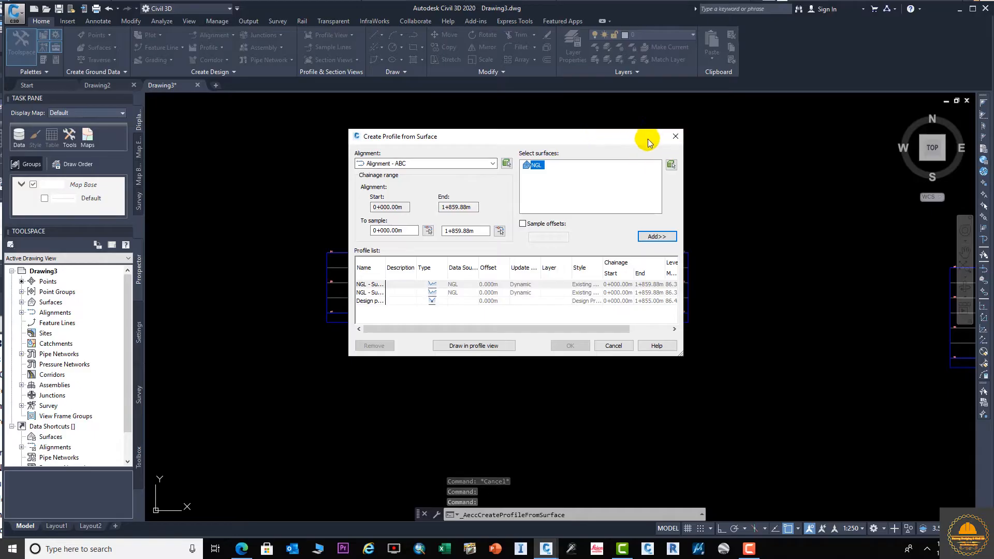
{"action": "left_click", "coordinate": [675, 136]}
Create a design profile named DP 3 in the ABC 3 profile view, using the Design Profile style and Complete Label Set
{"action": "left_click", "coordinate": [226, 48]}
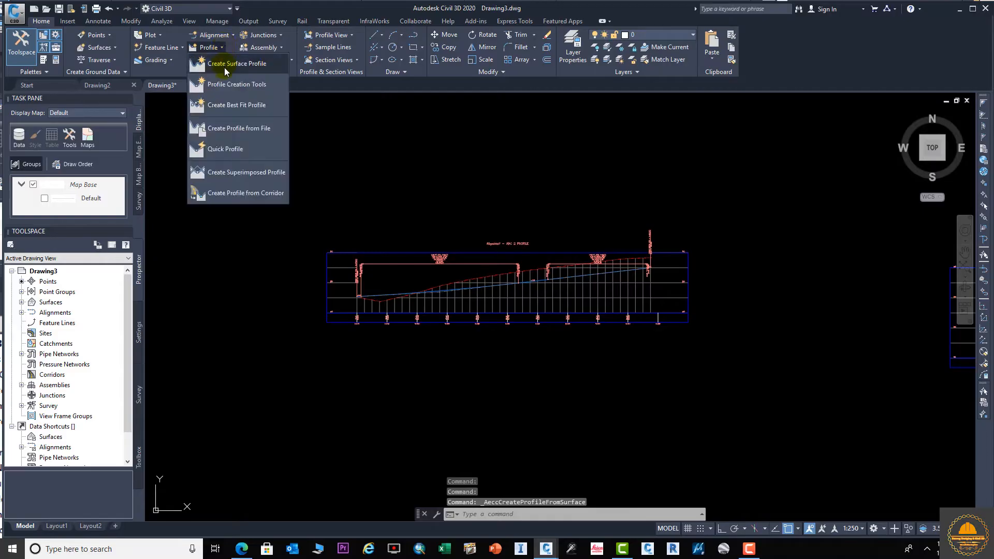
{"action": "left_click", "coordinate": [231, 85]}
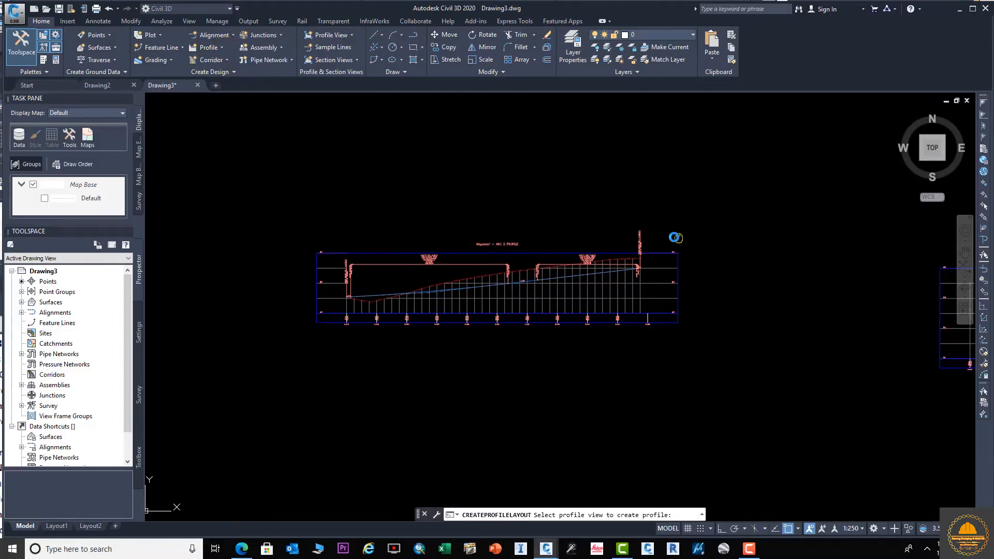
{"action": "left_click", "coordinate": [457, 322]}
{"action": "left_click_drag", "start_coordinate": [507, 187], "coordinate": [320, 187]}
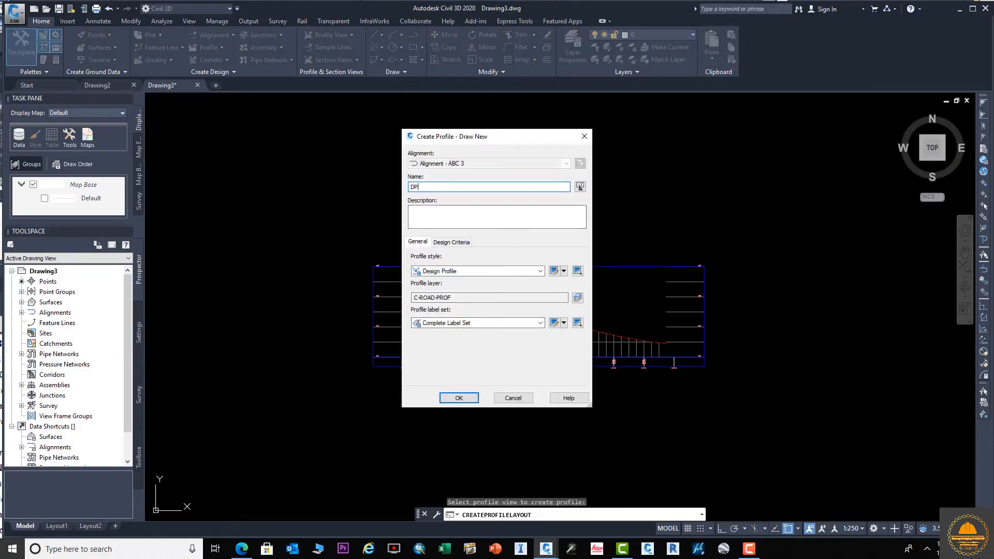
{"action": "type", "text": "DP 3"}
{"action": "key", "text": "Return"}
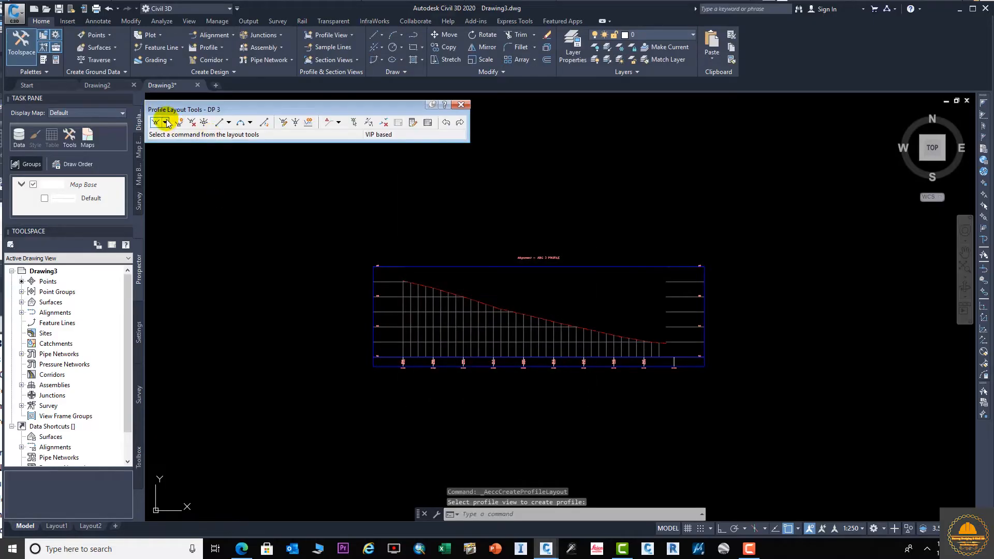
Draw DP 3 as straights with curves, falling from the start chainage through two intermediate points and running level to the end of the ground line
{"action": "left_click", "coordinate": [166, 123]}
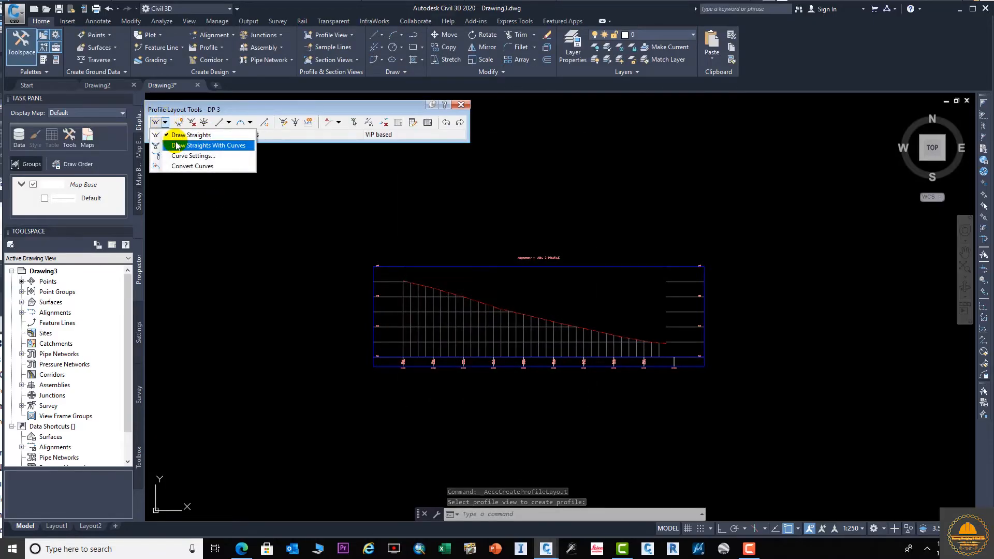
{"action": "left_click", "coordinate": [176, 146]}
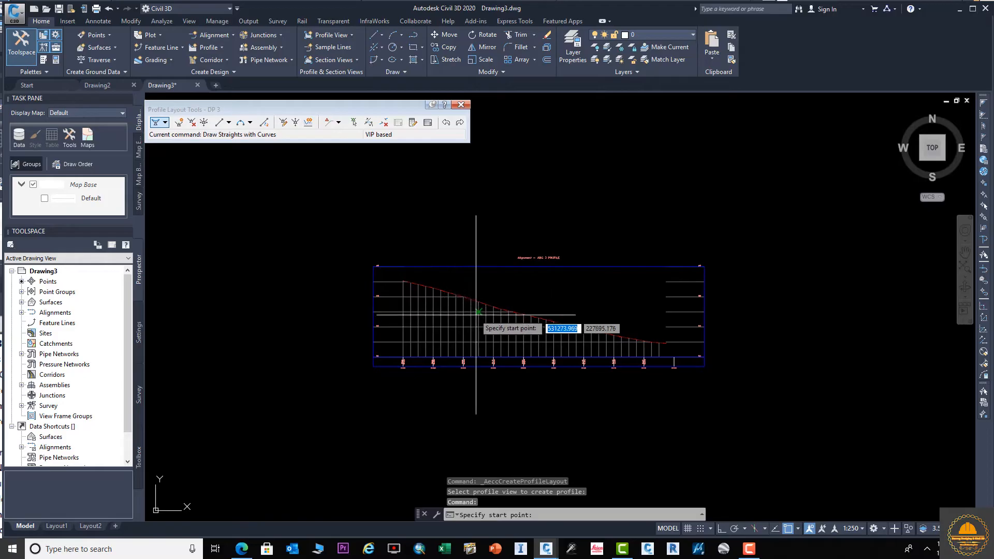
{"action": "left_click", "coordinate": [402, 302]}
{"action": "left_click", "coordinate": [509, 312]}
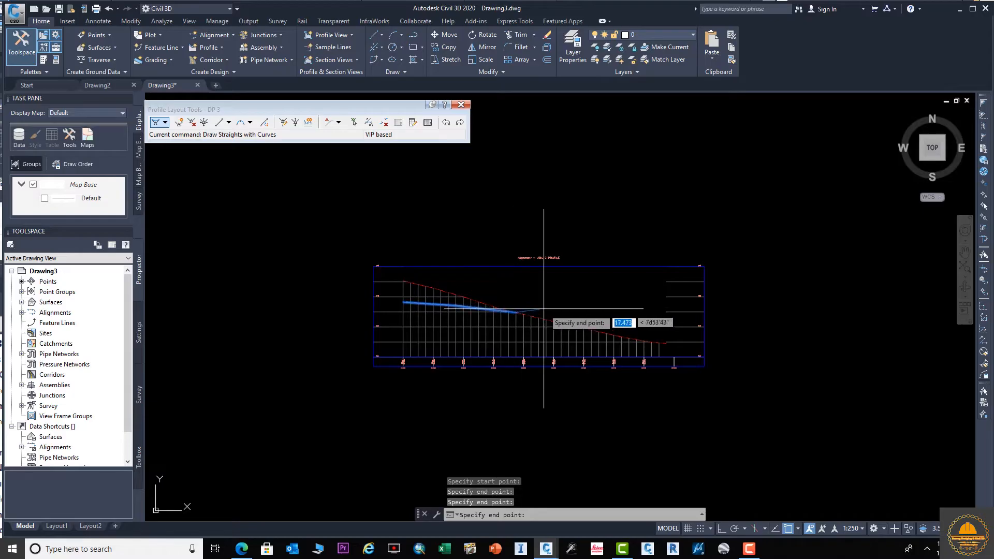
{"action": "middle_click_drag", "start_coordinate": [553, 319], "coordinate": [358, 300]}
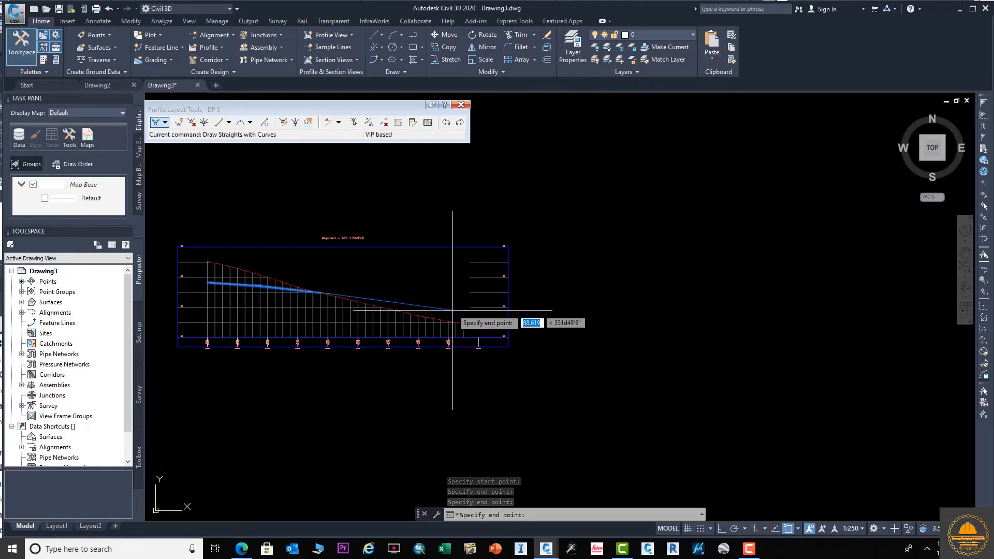
{"action": "left_click", "coordinate": [469, 293]}
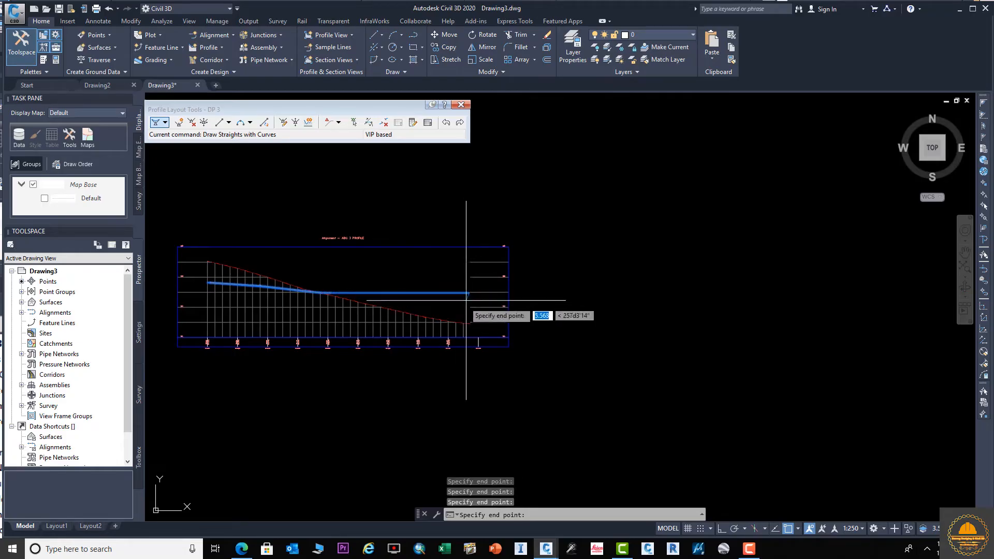
{"action": "key", "text": "Return"}
{"action": "middle_click_drag", "start_coordinate": [468, 324], "coordinate": [563, 309]}
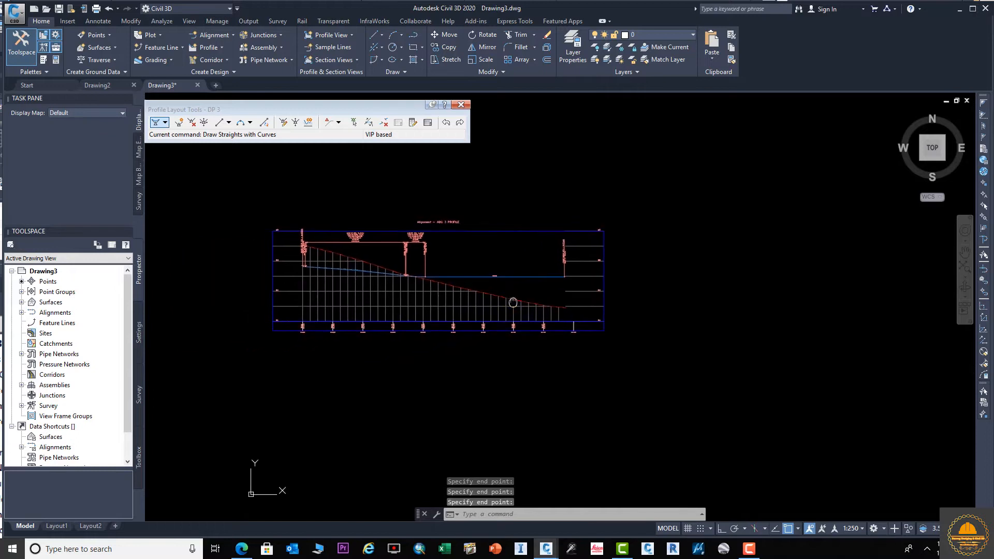
{"action": "middle_click_drag", "start_coordinate": [504, 315], "coordinate": [472, 314]}
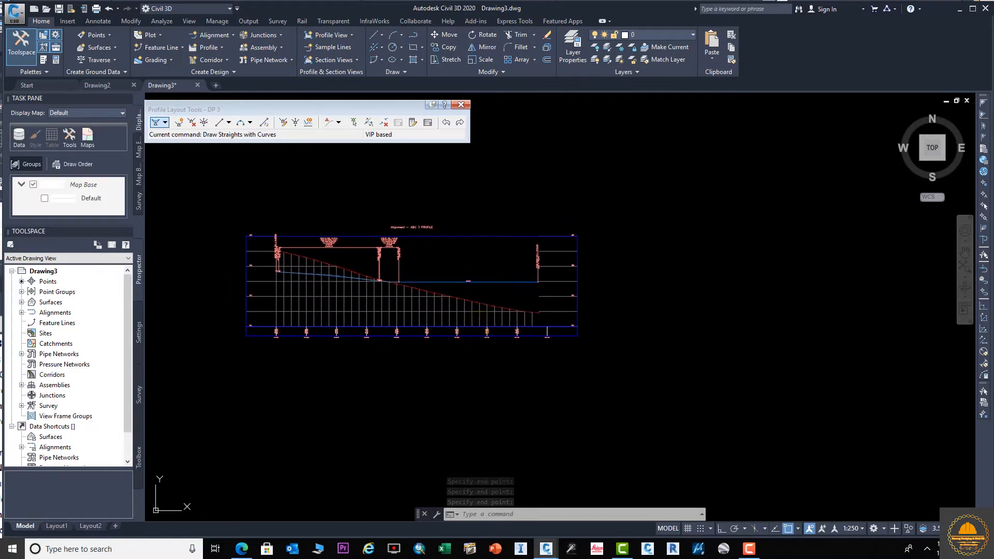
Examine the level values in the band below the ABC profile view, from mid-length back to chainage 0+000
{"action": "scroll", "coordinate": [464, 313], "scroll_direction": "down", "scroll_amount": 4}
{"action": "middle_click_drag", "start_coordinate": [375, 297], "coordinate": [397, 362]}
{"action": "scroll", "coordinate": [695, 272], "scroll_direction": "up", "scroll_amount": 2}
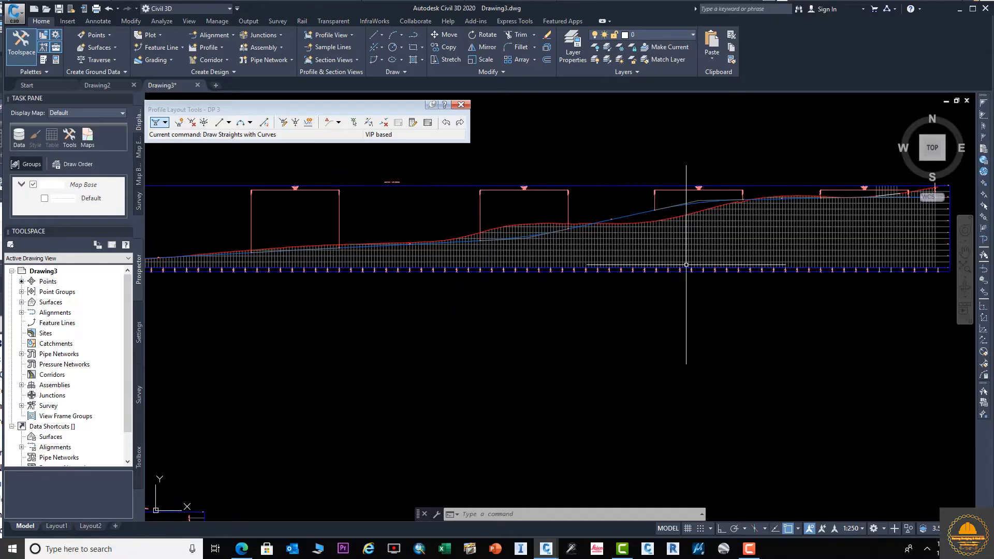
{"action": "middle_click_drag", "start_coordinate": [383, 265], "coordinate": [575, 279]}
{"action": "scroll", "coordinate": [366, 300], "scroll_direction": "up", "scroll_amount": 2}
{"action": "middle_click_drag", "start_coordinate": [357, 283], "coordinate": [439, 275]}
{"action": "scroll", "coordinate": [389, 247], "scroll_direction": "up", "scroll_amount": 2}
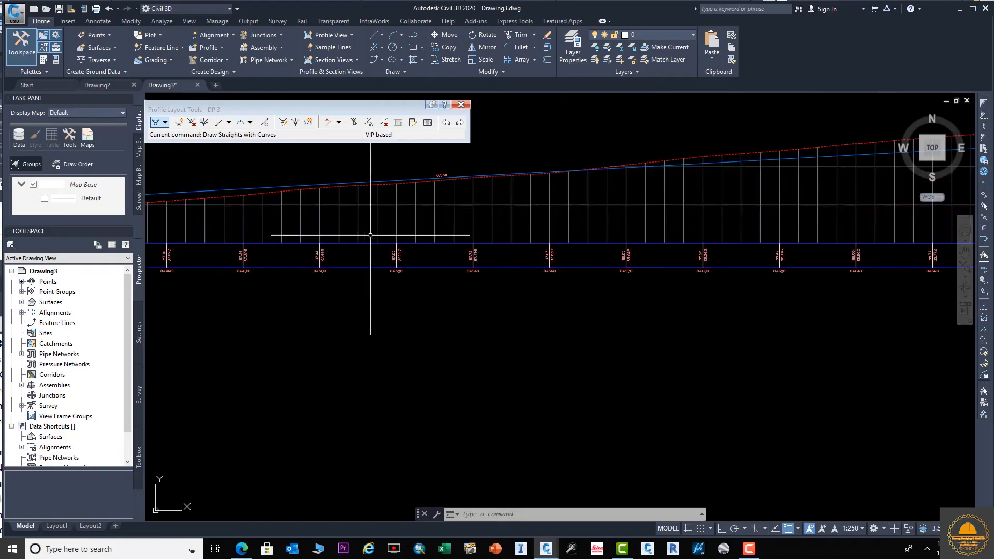
{"action": "scroll", "coordinate": [370, 235], "scroll_direction": "up", "scroll_amount": 4}
{"action": "scroll", "coordinate": [450, 259], "scroll_direction": "down", "scroll_amount": 8}
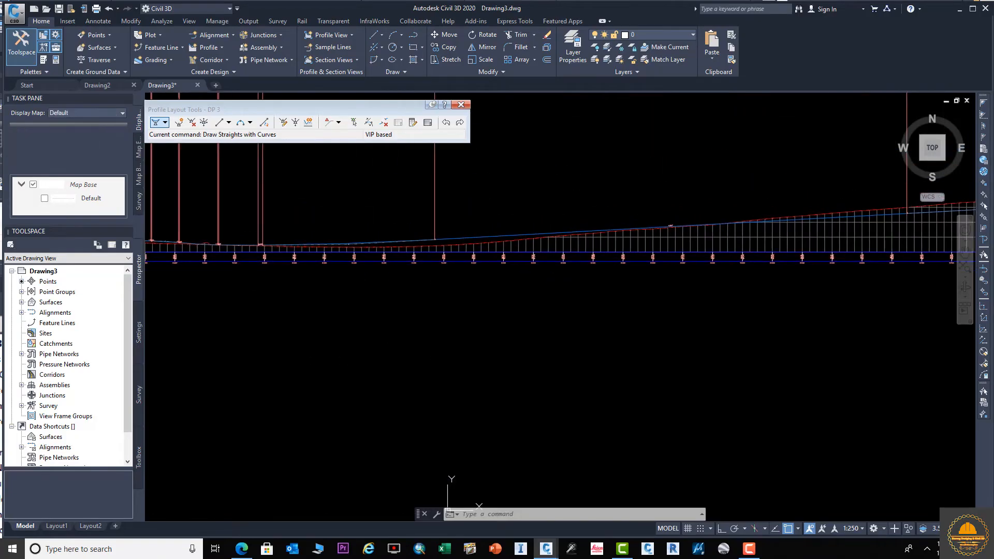
{"action": "middle_click_drag", "start_coordinate": [238, 277], "coordinate": [709, 275]}
{"action": "scroll", "coordinate": [380, 260], "scroll_direction": "up", "scroll_amount": 5}
{"action": "middle_click_drag", "start_coordinate": [229, 241], "coordinate": [301, 281]}
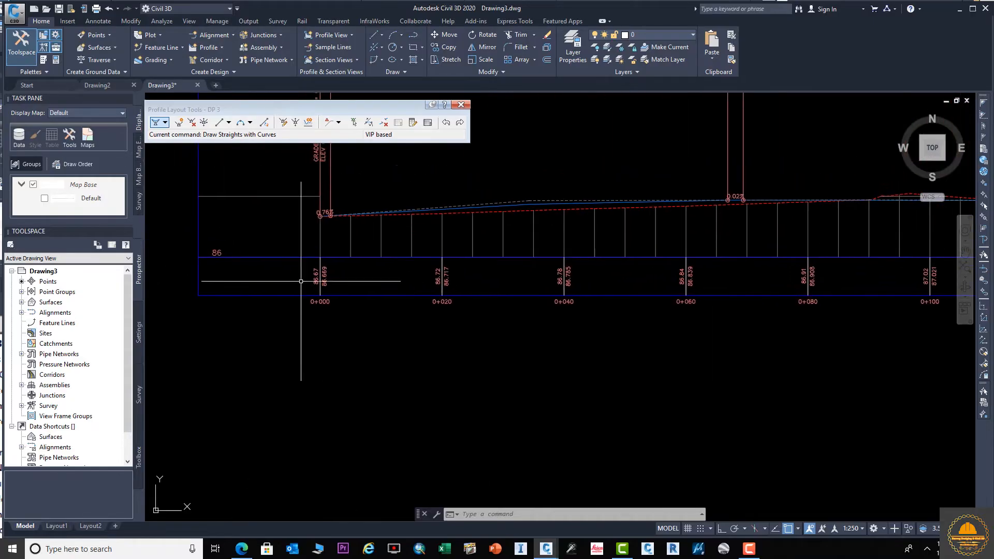
{"action": "scroll", "coordinate": [313, 283], "scroll_direction": "up", "scroll_amount": 4}
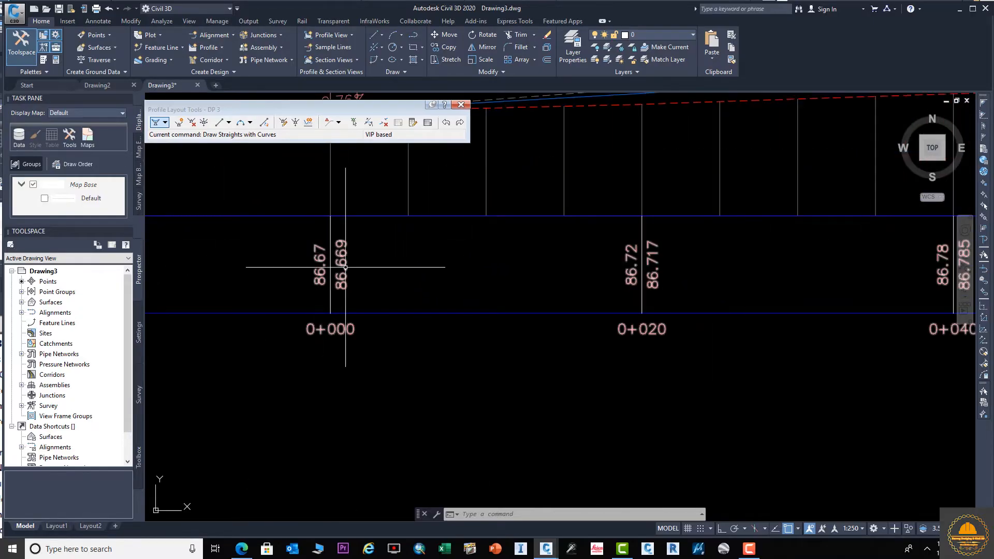
Open the ABC profile view's properties and bring up the profile assignments of its bottom data band
{"action": "scroll", "coordinate": [421, 272], "scroll_direction": "down", "scroll_amount": 12}
{"action": "middle_click_drag", "start_coordinate": [589, 301], "coordinate": [424, 299]}
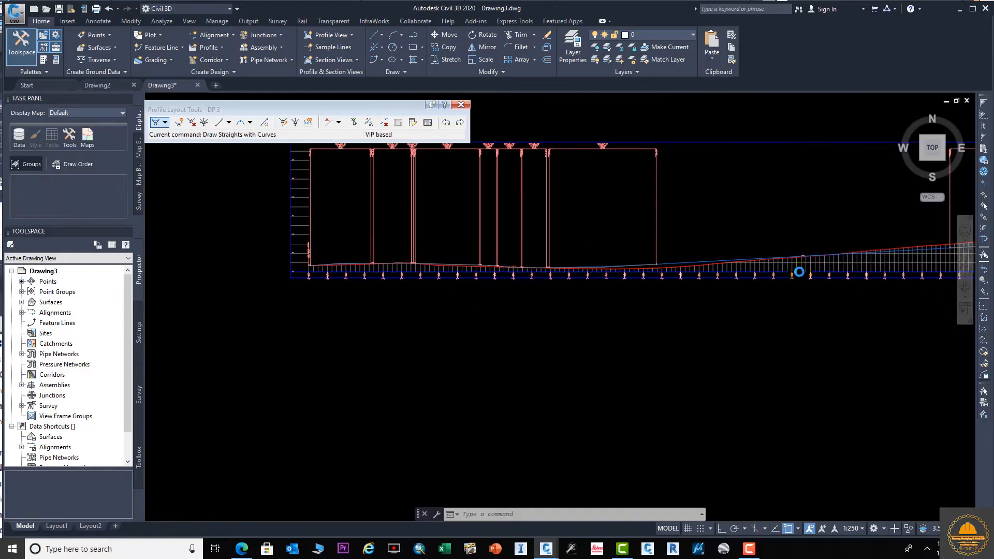
{"action": "left_click", "coordinate": [642, 268]}
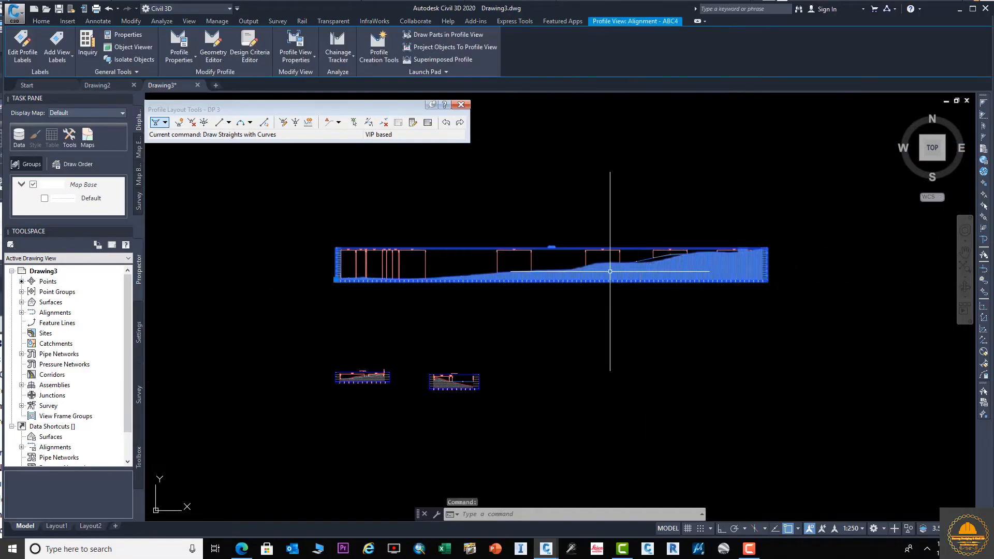
{"action": "right_click", "coordinate": [633, 276]}
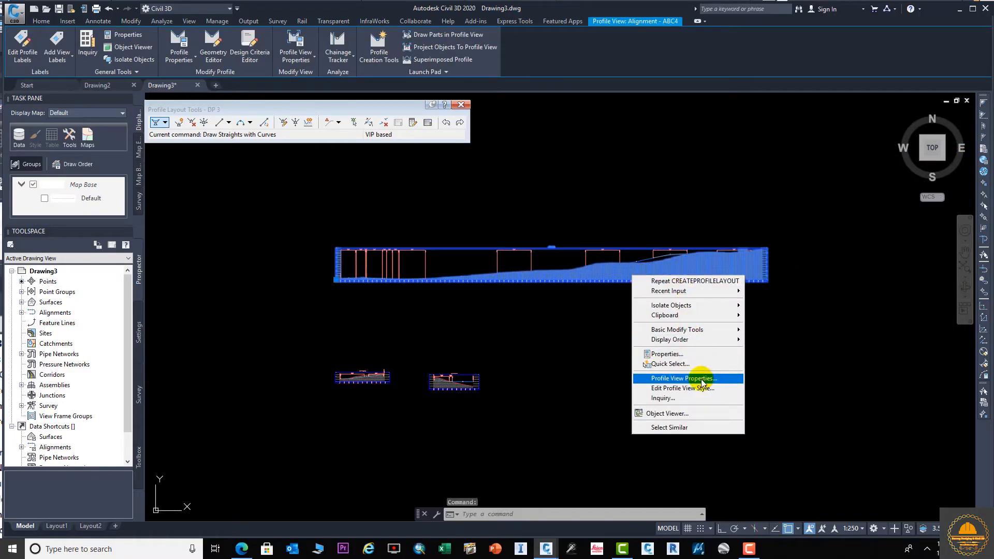
{"action": "left_click", "coordinate": [682, 378]}
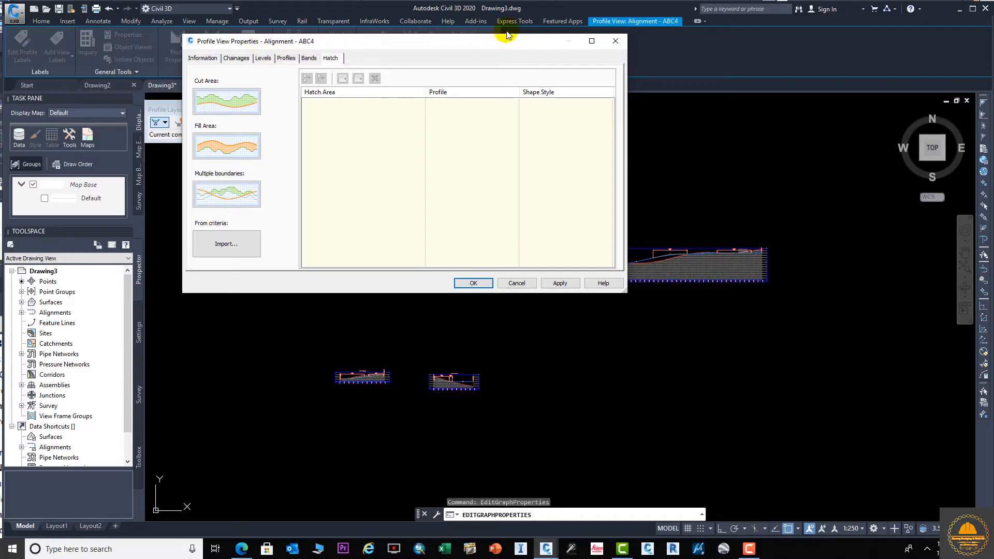
{"action": "left_click", "coordinate": [310, 59]}
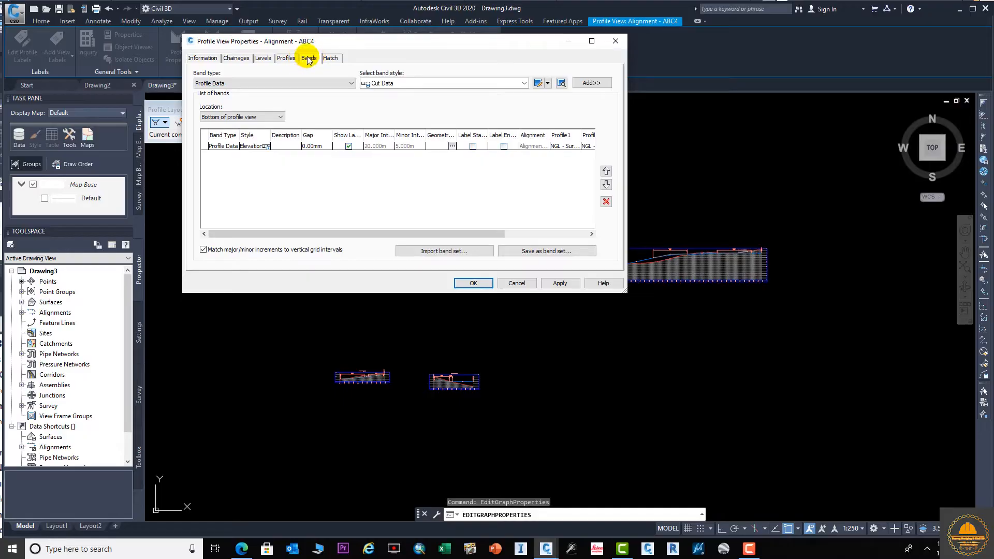
{"action": "left_click_drag", "start_coordinate": [471, 233], "coordinate": [571, 232]}
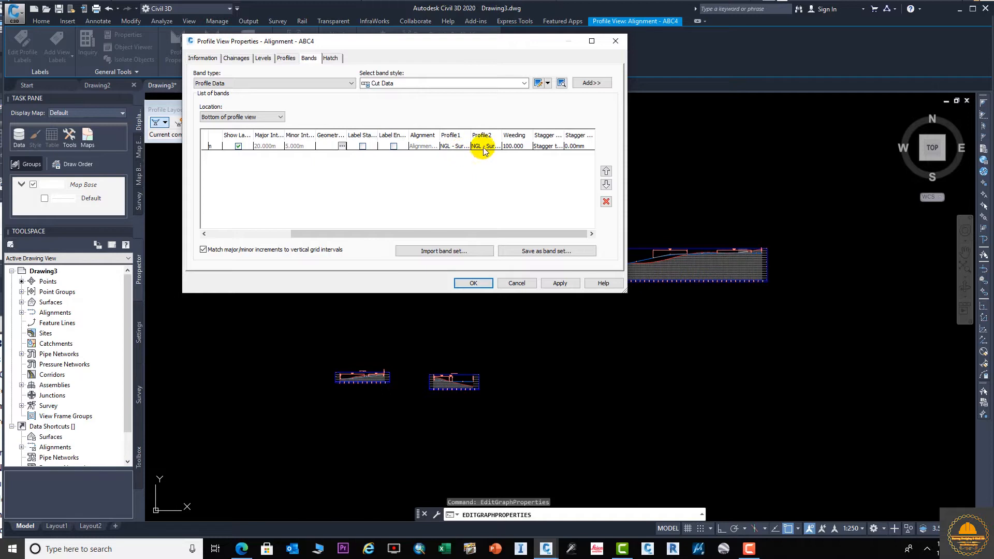
Assign Design profile ABC as Profile2 of the ABC view's bottom band, keeping the ground surface as Profile1, and apply the change
{"action": "left_click", "coordinate": [447, 146]}
{"action": "left_click", "coordinate": [447, 146]}
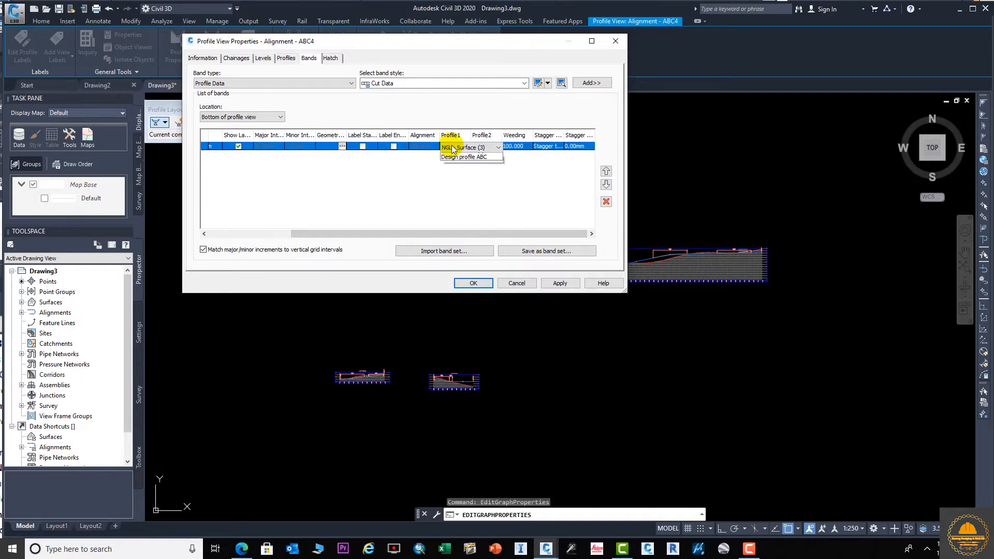
{"action": "left_click", "coordinate": [513, 149]}
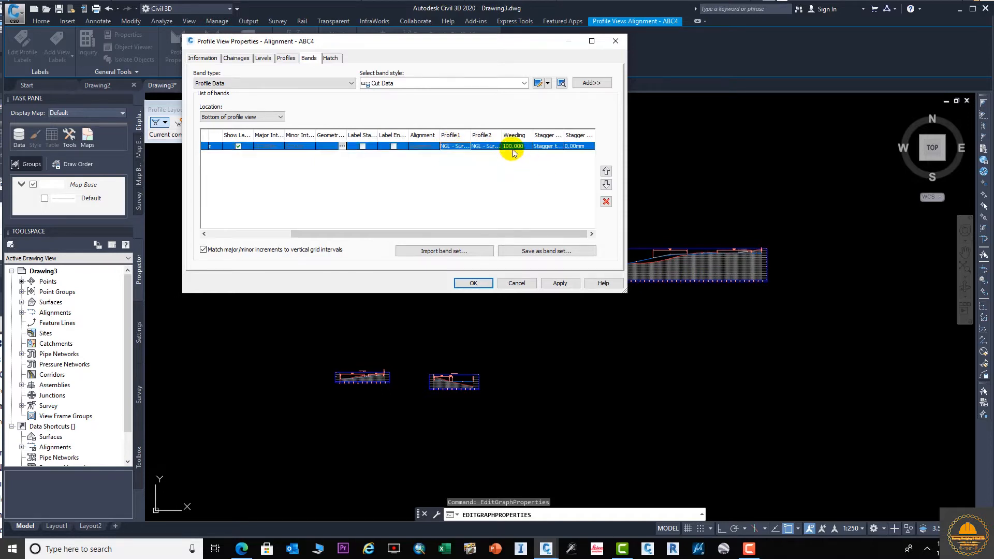
{"action": "left_click", "coordinate": [514, 146]}
{"action": "left_click", "coordinate": [509, 181]}
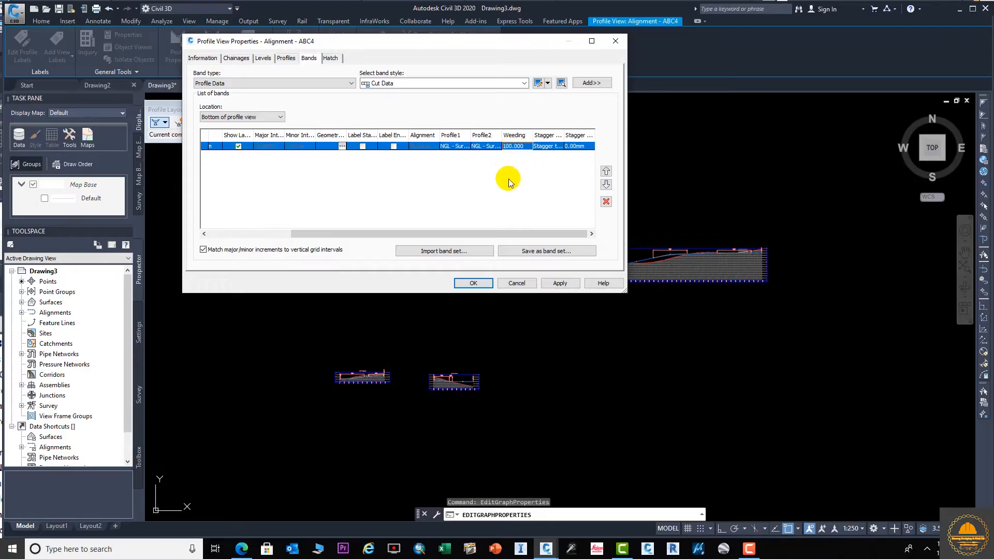
{"action": "left_click", "coordinate": [488, 147]}
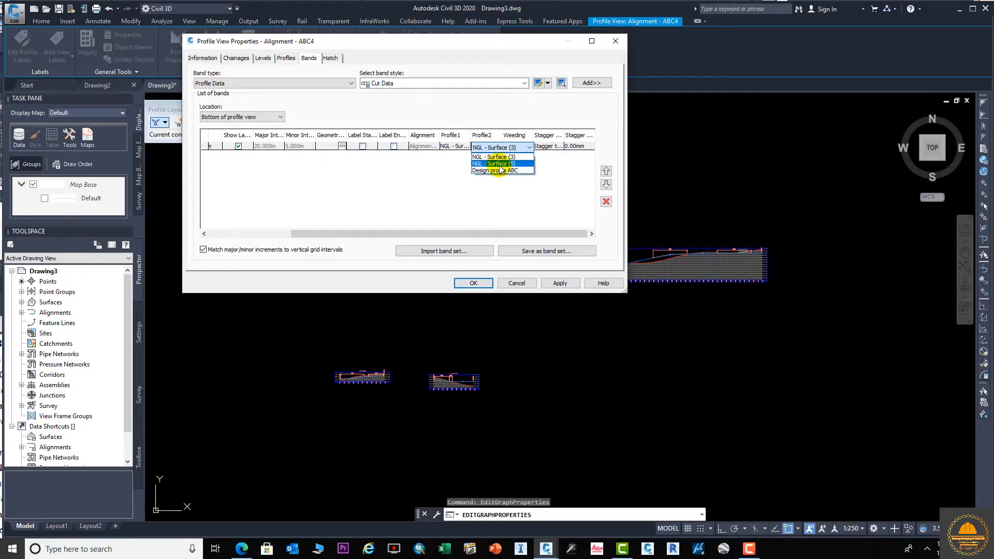
{"action": "left_click", "coordinate": [500, 171]}
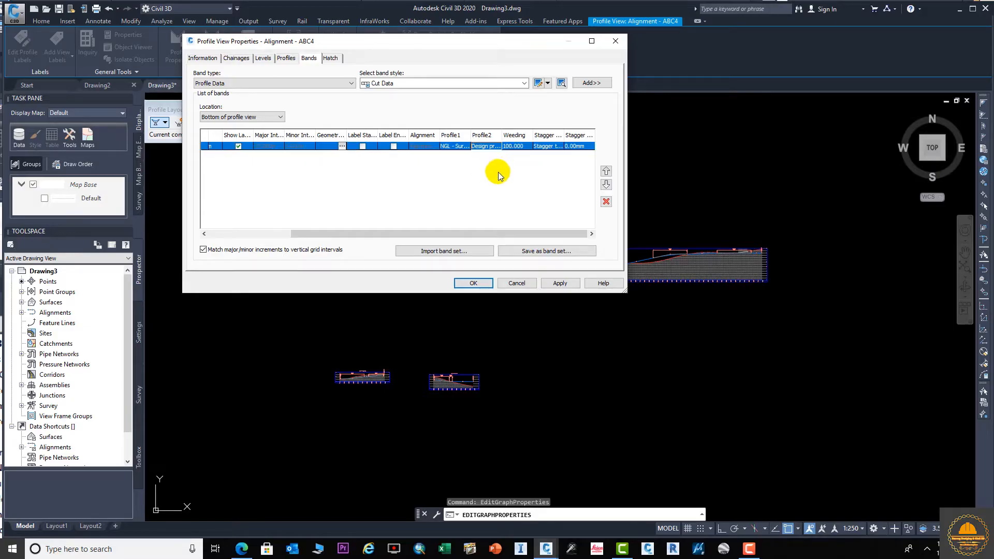
{"action": "left_click", "coordinate": [560, 283]}
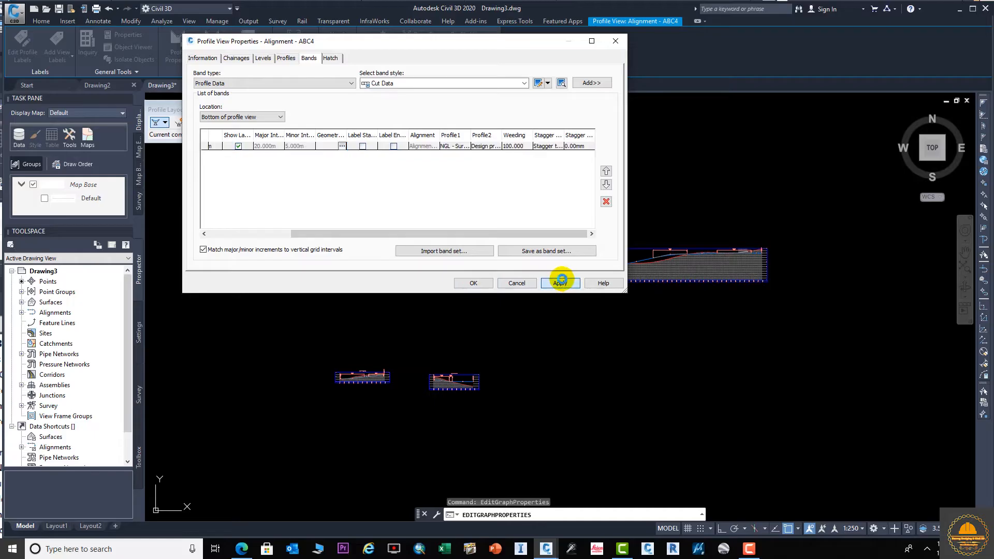
{"action": "left_click", "coordinate": [480, 285]}
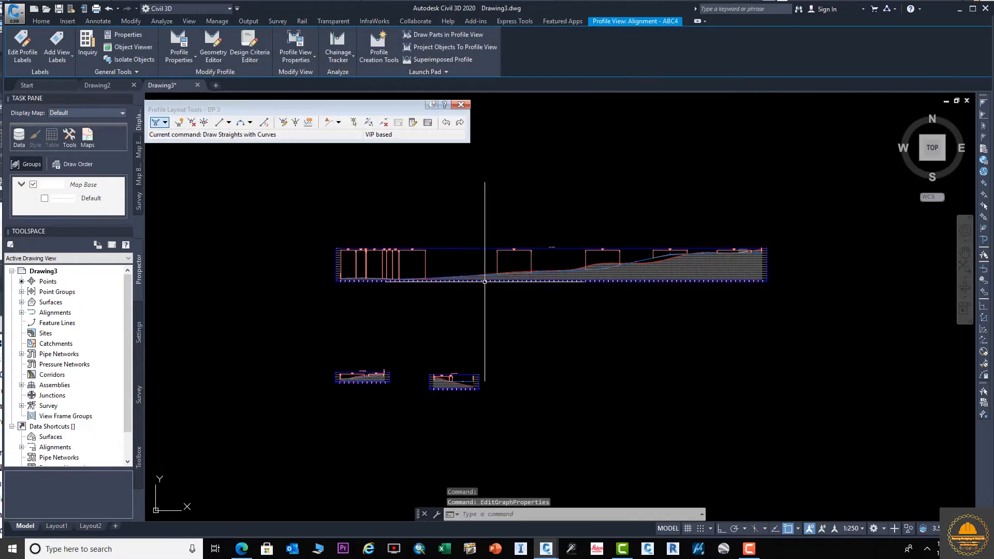
Examine the ground and design levels in the ABC band from chainage 0+000 to about 0+400
{"action": "scroll", "coordinate": [455, 285], "scroll_direction": "up", "scroll_amount": 3}
{"action": "middle_click_drag", "start_coordinate": [333, 282], "coordinate": [663, 281]}
{"action": "scroll", "coordinate": [520, 279], "scroll_direction": "up", "scroll_amount": 4}
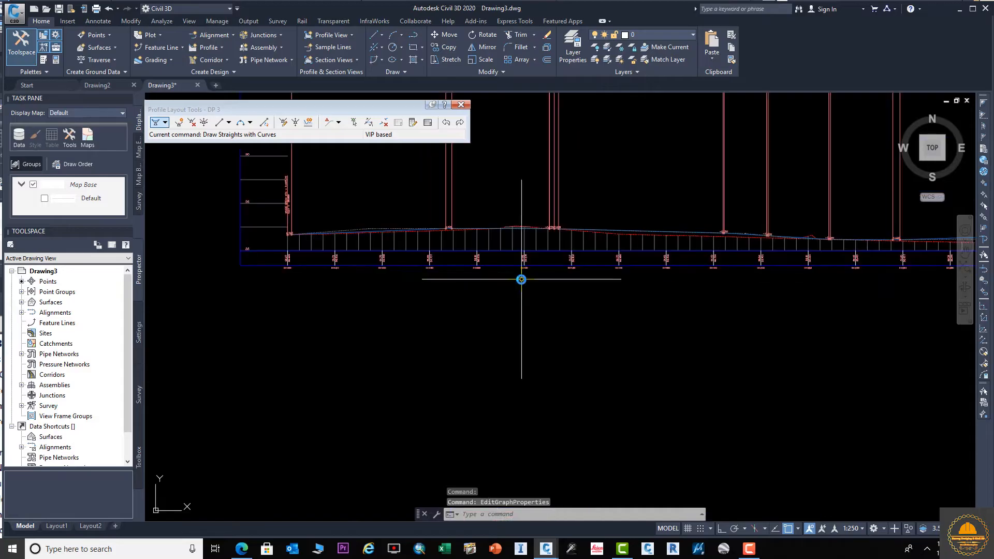
{"action": "middle_click_drag", "start_coordinate": [426, 272], "coordinate": [506, 286]}
{"action": "scroll", "coordinate": [381, 284], "scroll_direction": "up", "scroll_amount": 3}
{"action": "scroll", "coordinate": [298, 281], "scroll_direction": "up", "scroll_amount": 2}
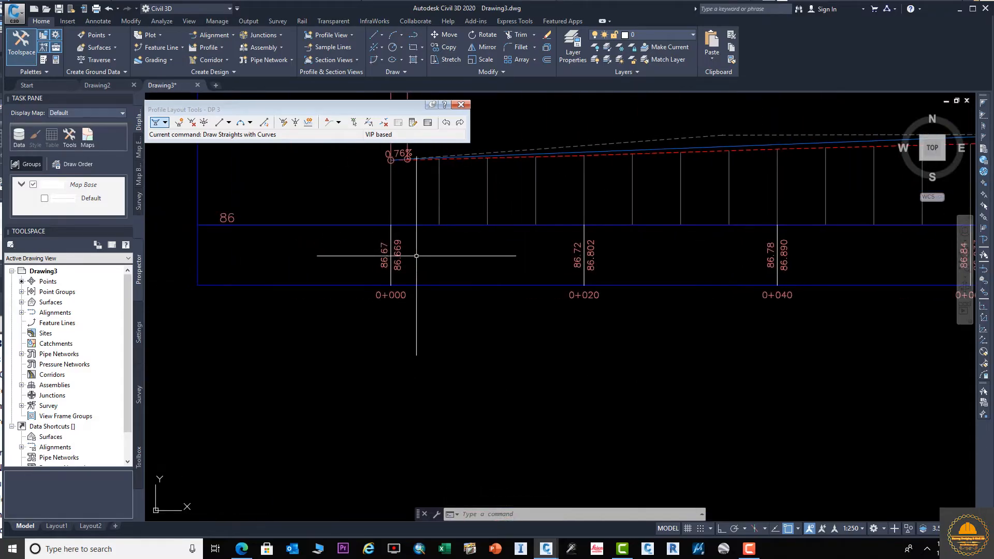
{"action": "scroll", "coordinate": [456, 270], "scroll_direction": "down", "scroll_amount": 4}
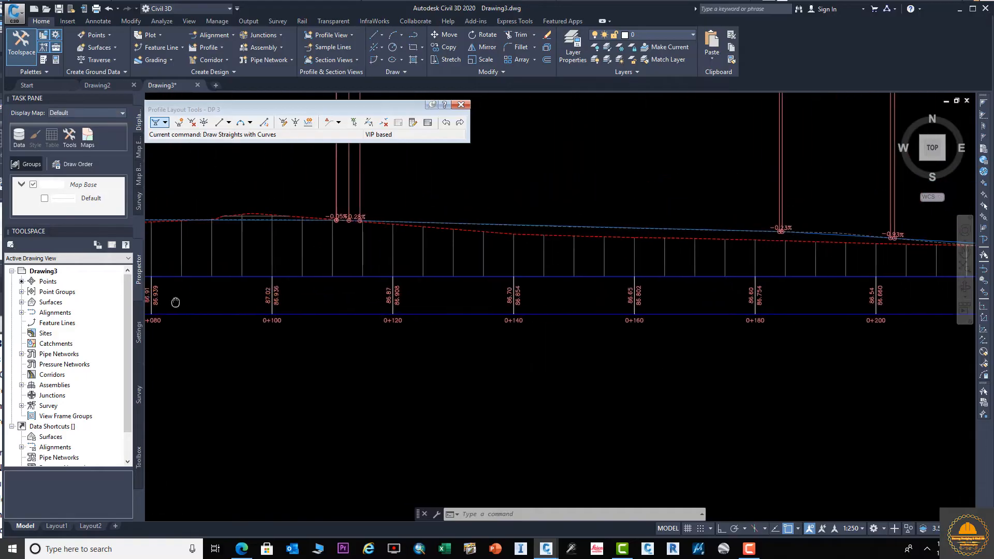
{"action": "scroll", "coordinate": [607, 299], "scroll_direction": "down", "scroll_amount": 2}
{"action": "middle_click_drag", "start_coordinate": [607, 299], "coordinate": [271, 281]}
{"action": "scroll", "coordinate": [599, 269], "scroll_direction": "up", "scroll_amount": 10}
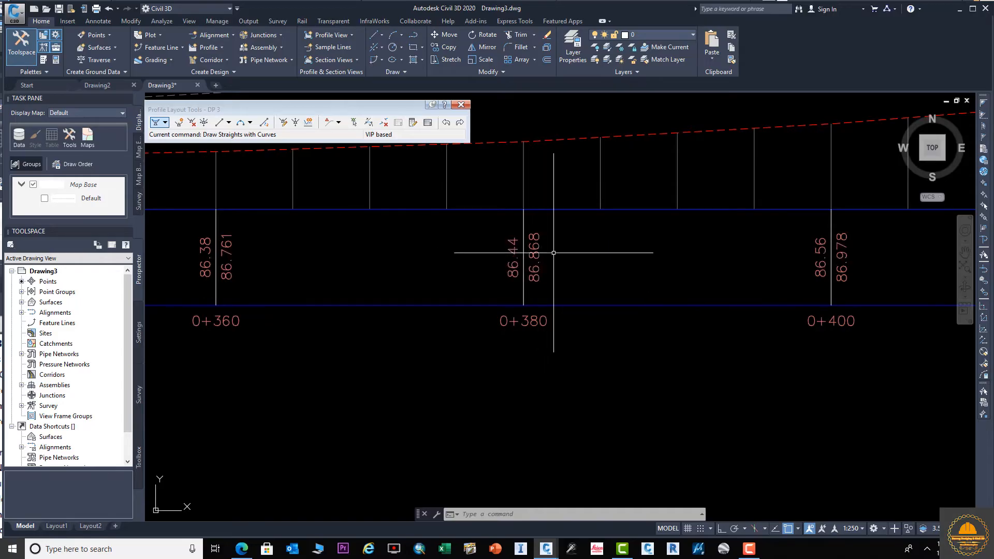
Compare the ground and design levels in the ABC band around chainage 1+440
{"action": "scroll", "coordinate": [539, 259], "scroll_direction": "down", "scroll_amount": 8}
{"action": "scroll", "coordinate": [698, 297], "scroll_direction": "down", "scroll_amount": 4}
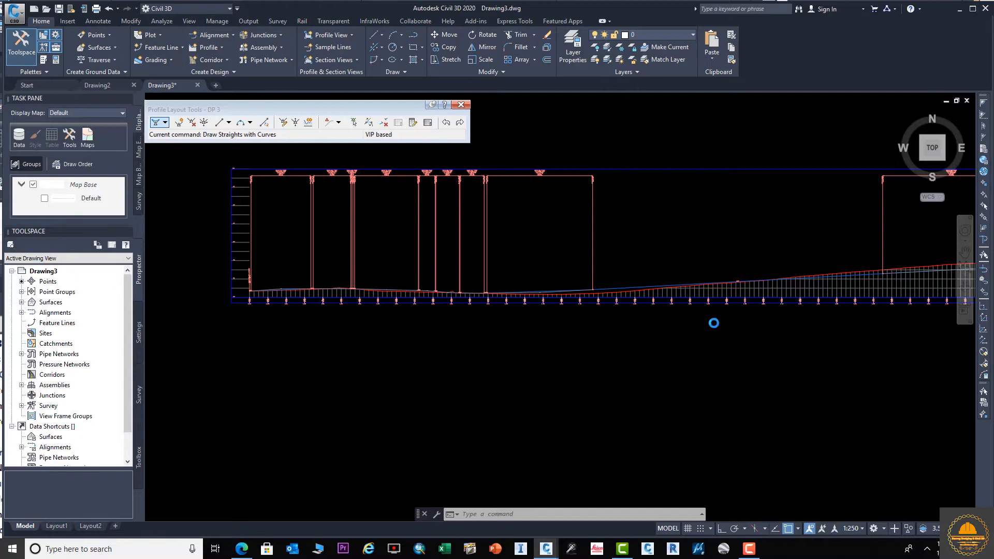
{"action": "scroll", "coordinate": [713, 323], "scroll_direction": "down", "scroll_amount": 6}
{"action": "middle_click_drag", "start_coordinate": [713, 323], "coordinate": [553, 300]}
{"action": "scroll", "coordinate": [691, 318], "scroll_direction": "up", "scroll_amount": 8}
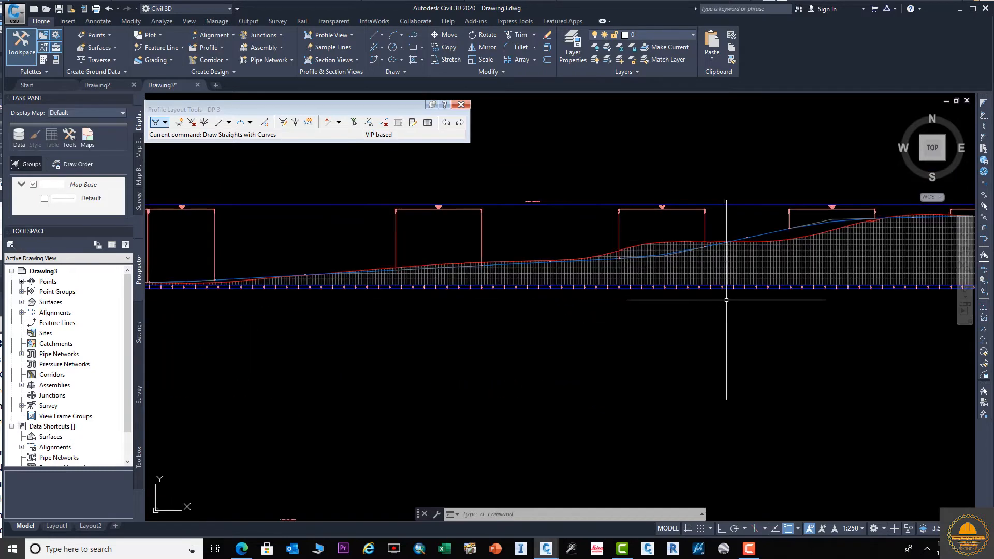
{"action": "scroll", "coordinate": [673, 263], "scroll_direction": "up", "scroll_amount": 5}
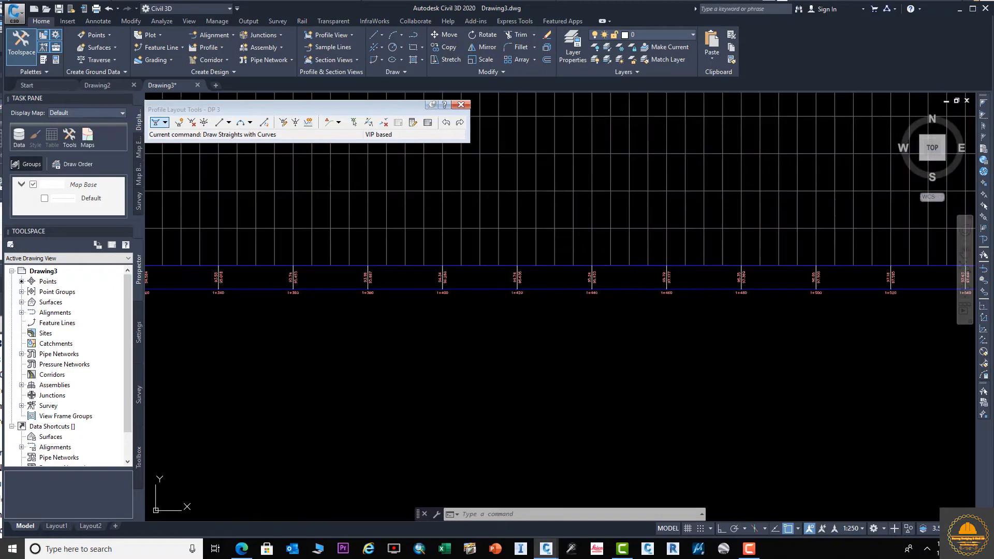
{"action": "scroll", "coordinate": [574, 289], "scroll_direction": "up", "scroll_amount": 6}
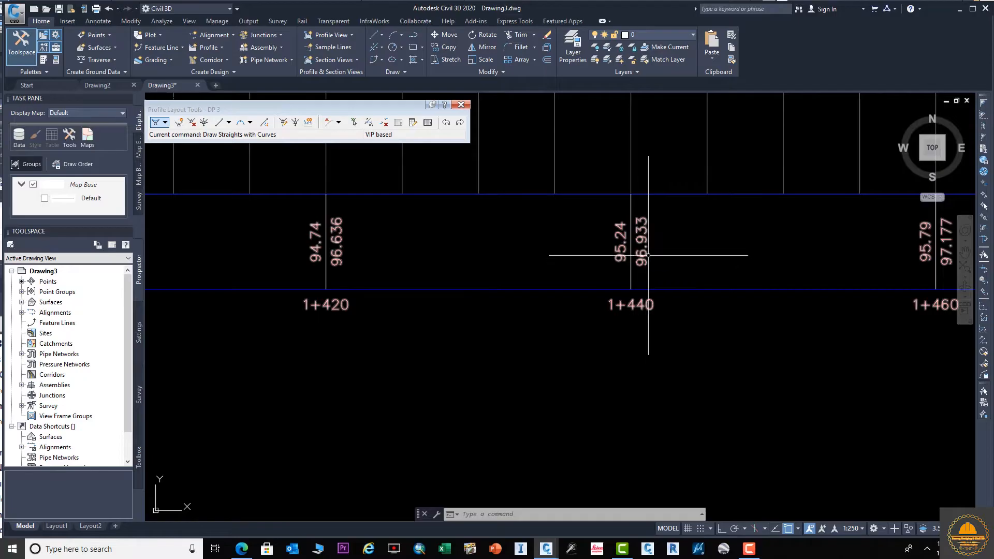
Assign DP 3 as Profile2 of the bottom data band in the ABC 3 profile view and apply the change
{"action": "scroll", "coordinate": [642, 251], "scroll_direction": "down", "scroll_amount": 10}
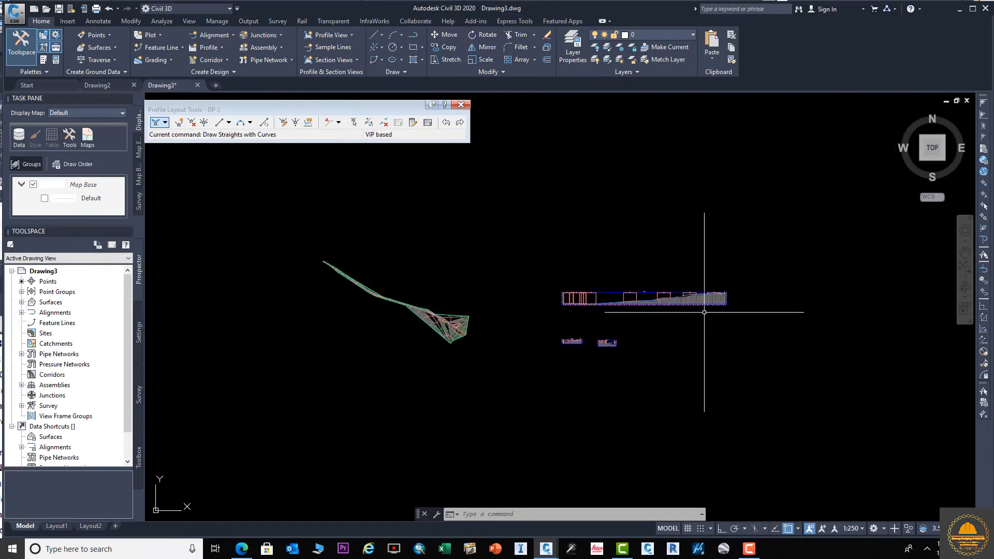
{"action": "scroll", "coordinate": [634, 309], "scroll_direction": "up", "scroll_amount": 4}
{"action": "middle_click_drag", "start_coordinate": [495, 367], "coordinate": [811, 271]}
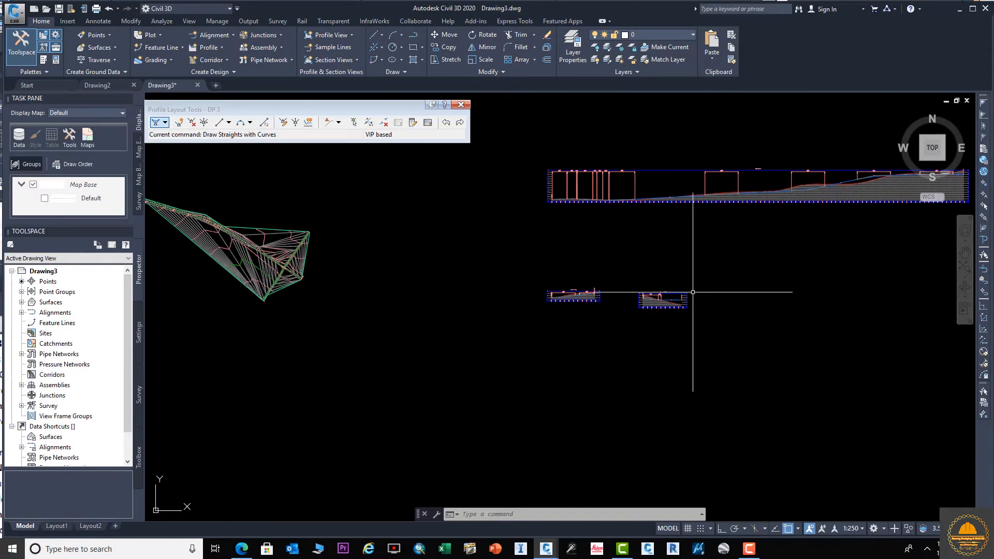
{"action": "scroll", "coordinate": [676, 296], "scroll_direction": "up", "scroll_amount": 4}
{"action": "left_click", "coordinate": [614, 312]}
{"action": "right_click", "coordinate": [614, 312]}
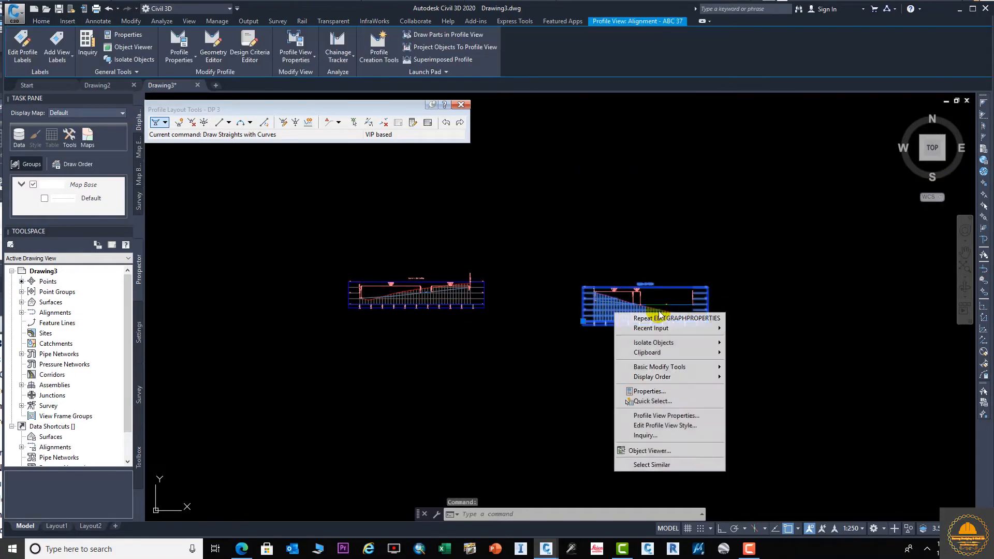
{"action": "left_click", "coordinate": [703, 416]}
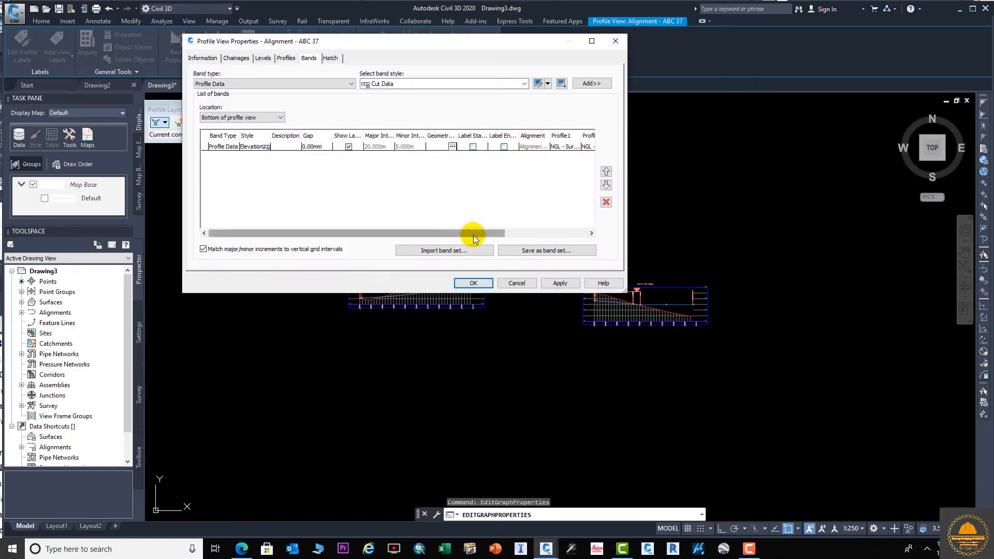
{"action": "left_click_drag", "start_coordinate": [473, 234], "coordinate": [550, 223]}
{"action": "left_click", "coordinate": [501, 147]}
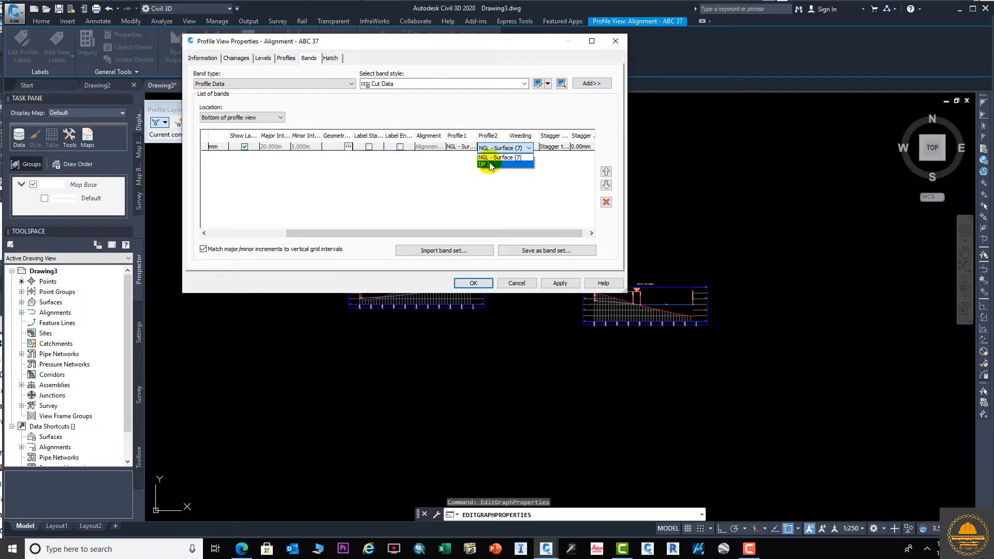
{"action": "left_click", "coordinate": [487, 165]}
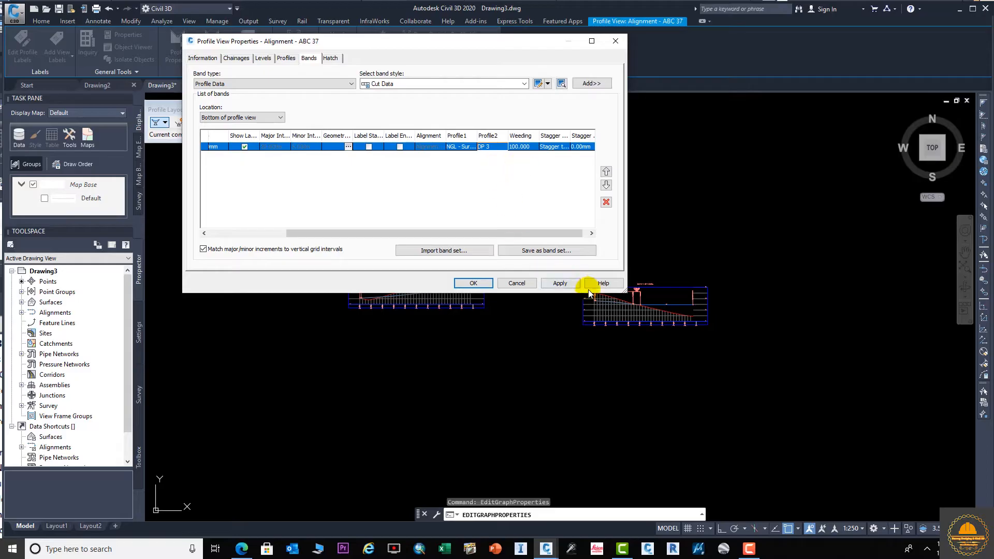
{"action": "left_click", "coordinate": [572, 284]}
{"action": "left_click", "coordinate": [473, 283]}
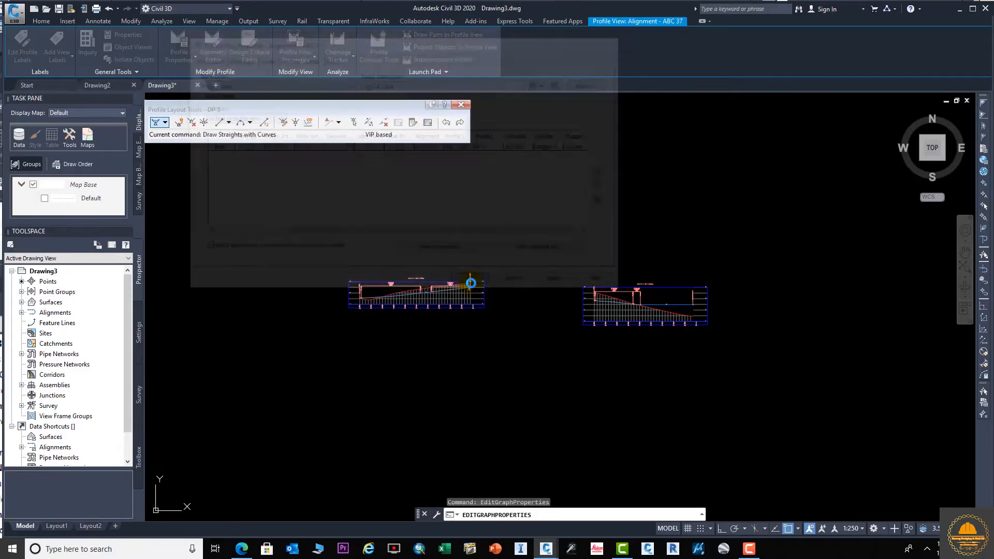
Examine the ground and design levels in the ABC 3 band from chainage 0+000 to 0+160
{"action": "scroll", "coordinate": [589, 311], "scroll_direction": "up", "scroll_amount": 5}
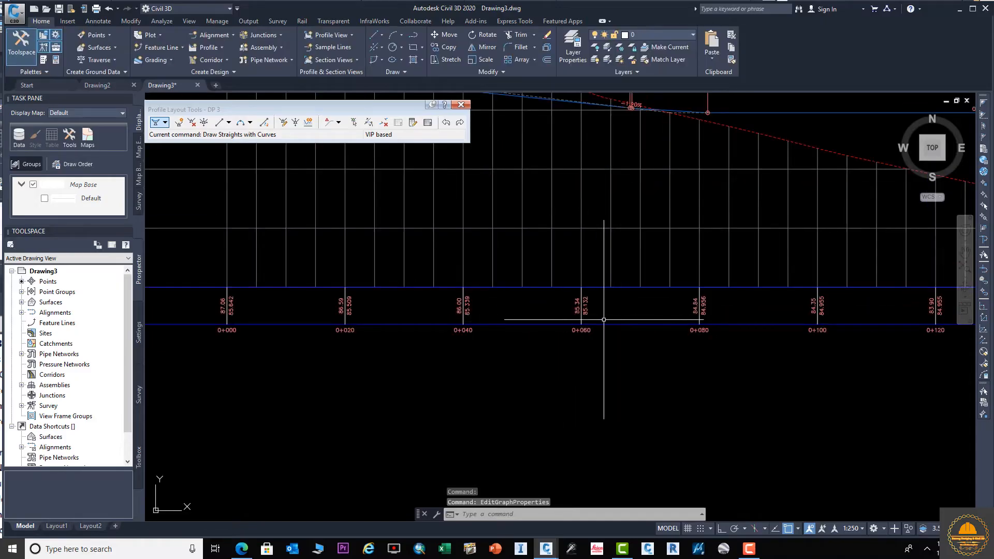
{"action": "scroll", "coordinate": [579, 313], "scroll_direction": "up", "scroll_amount": 4}
{"action": "scroll", "coordinate": [804, 320], "scroll_direction": "down", "scroll_amount": 4}
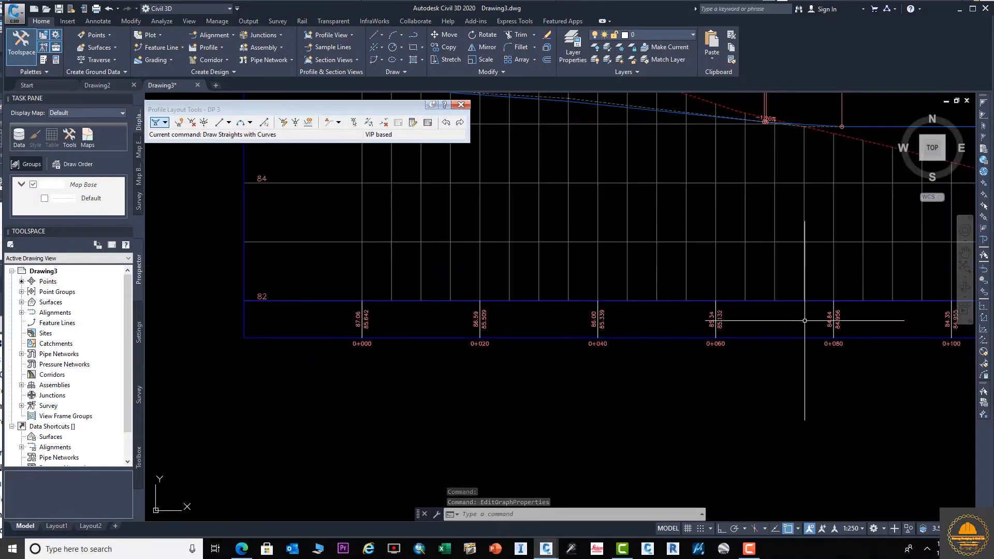
{"action": "middle_click_drag", "start_coordinate": [805, 321], "coordinate": [634, 334]}
{"action": "middle_click_drag", "start_coordinate": [841, 316], "coordinate": [484, 287]}
{"action": "scroll", "coordinate": [648, 314], "scroll_direction": "up", "scroll_amount": 2}
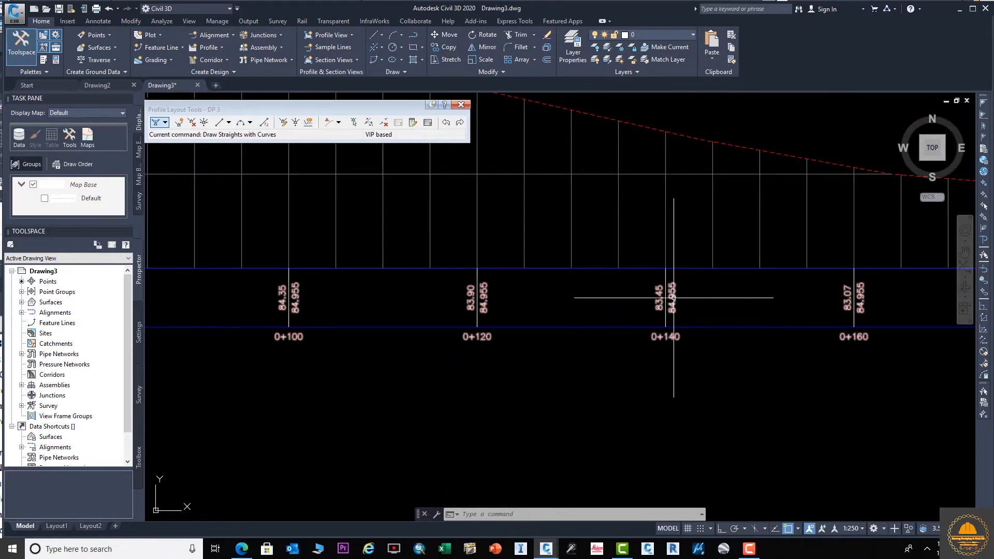
Assign DP 2 as Profile2 of the bottom data band in the ABC 2 profile view and apply the change
{"action": "scroll", "coordinate": [675, 294], "scroll_direction": "down", "scroll_amount": 6}
{"action": "scroll", "coordinate": [455, 300], "scroll_direction": "up", "scroll_amount": 5}
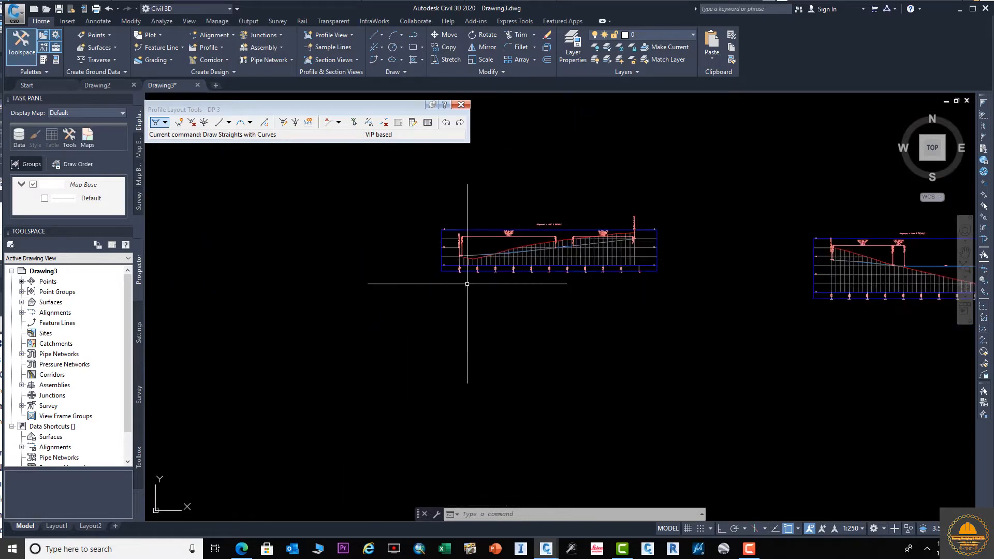
{"action": "scroll", "coordinate": [465, 256], "scroll_direction": "up", "scroll_amount": 5}
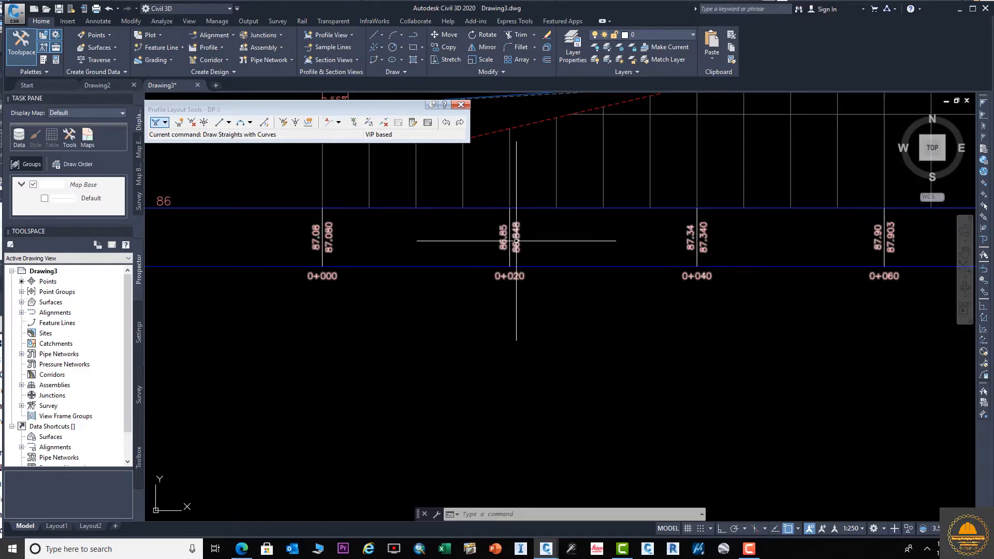
{"action": "scroll", "coordinate": [512, 233], "scroll_direction": "down", "scroll_amount": 6}
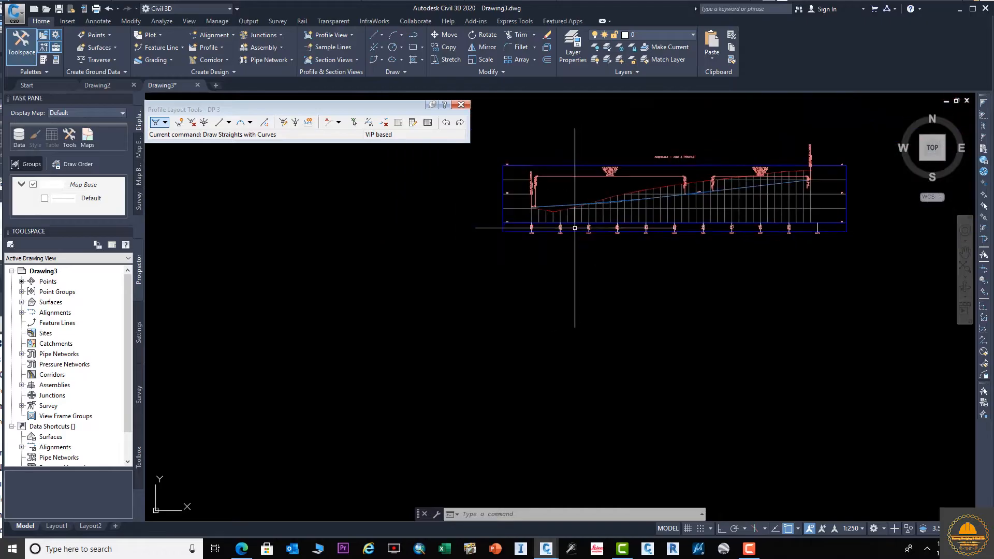
{"action": "left_click", "coordinate": [579, 221]}
{"action": "right_click", "coordinate": [594, 217]}
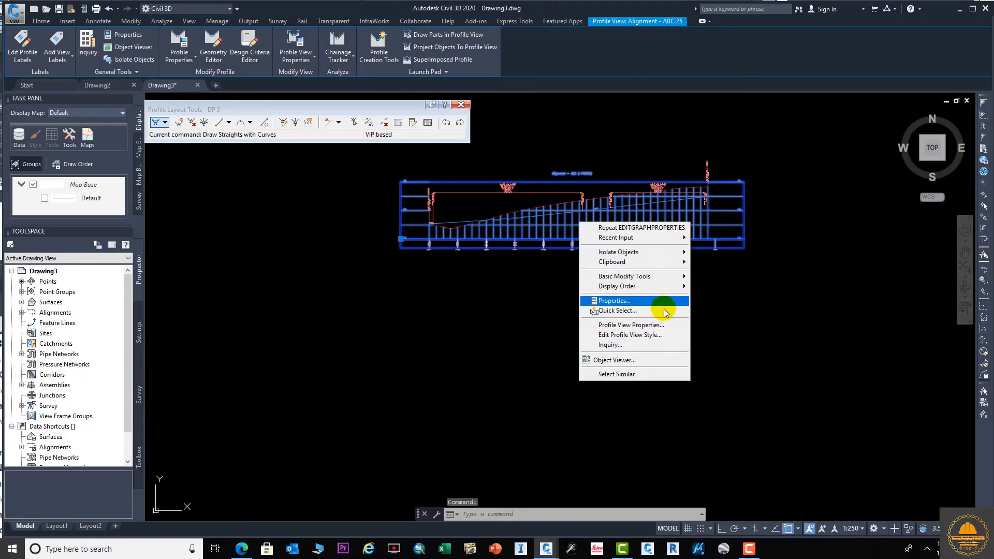
{"action": "left_click", "coordinate": [659, 322]}
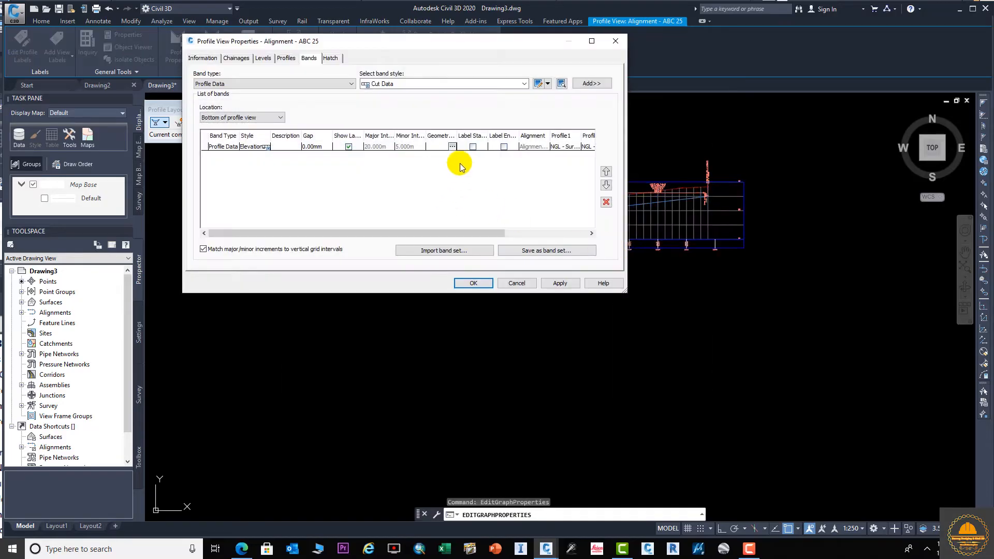
{"action": "left_click_drag", "start_coordinate": [491, 233], "coordinate": [562, 232]}
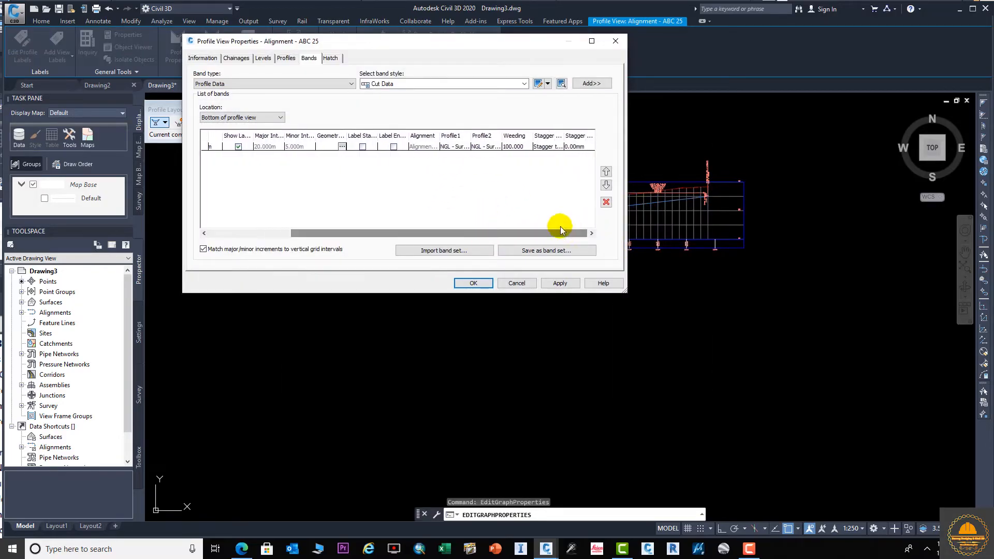
{"action": "left_click", "coordinate": [479, 148]}
{"action": "left_click", "coordinate": [484, 149]}
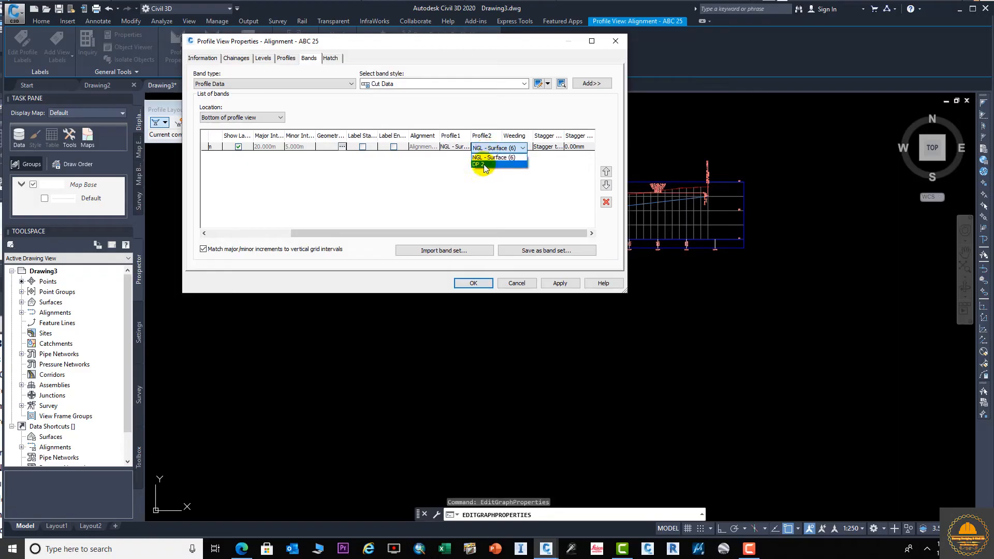
{"action": "left_click", "coordinate": [482, 164]}
{"action": "left_click", "coordinate": [552, 284]}
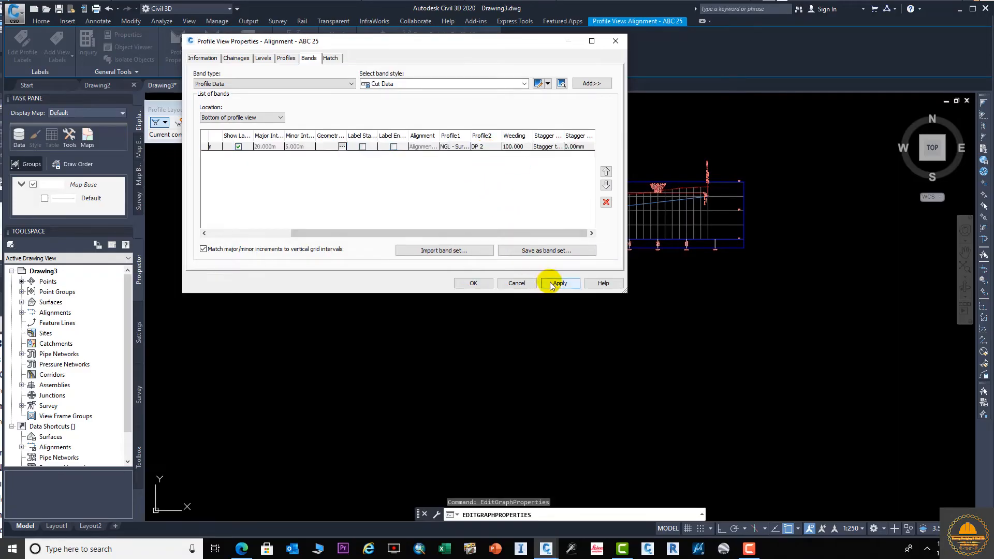
{"action": "left_click", "coordinate": [473, 283]}
Compare the ground and design levels in the ABC 2 band around chainage 0+100
{"action": "scroll", "coordinate": [564, 257], "scroll_direction": "up", "scroll_amount": 5}
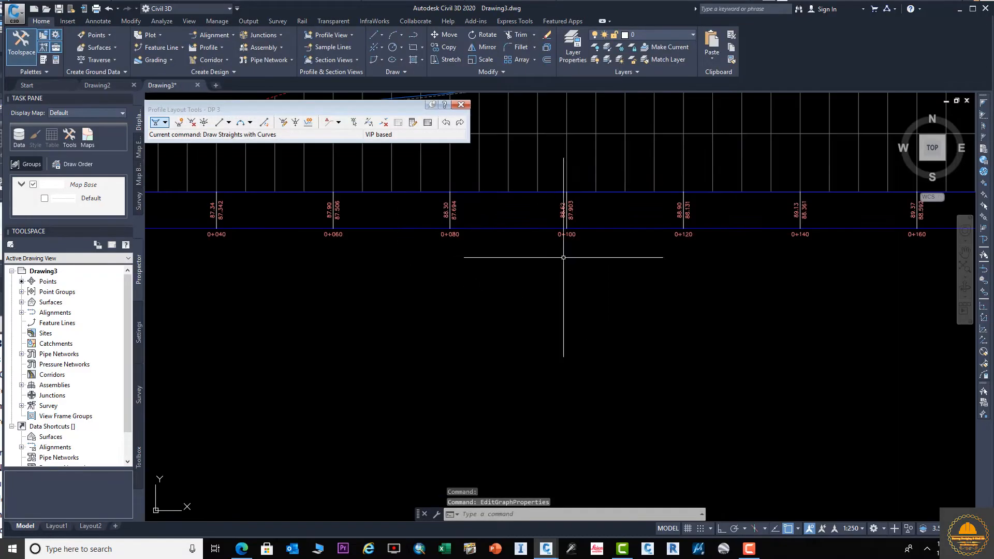
{"action": "scroll", "coordinate": [563, 257], "scroll_direction": "up", "scroll_amount": 4}
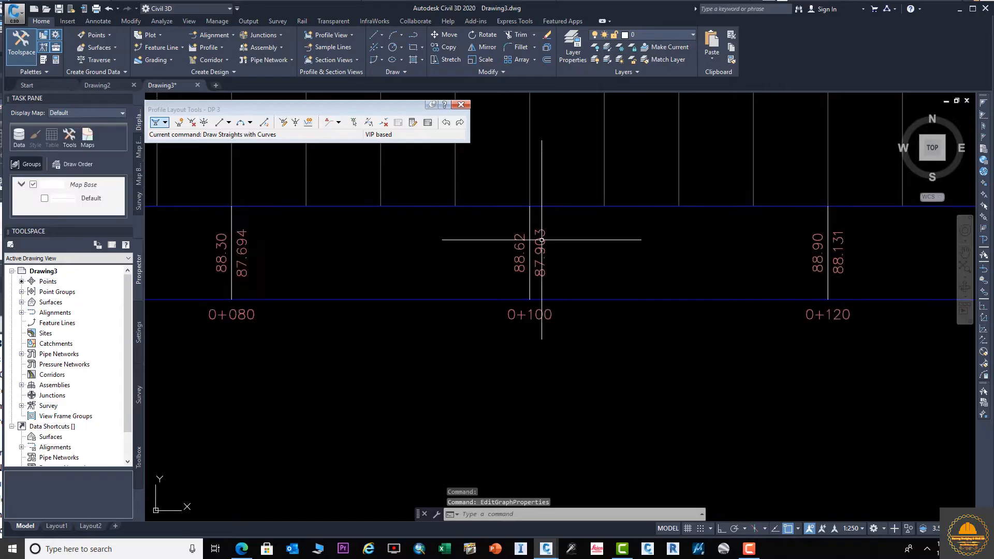
{"action": "scroll", "coordinate": [574, 296], "scroll_direction": "down", "scroll_amount": 10}
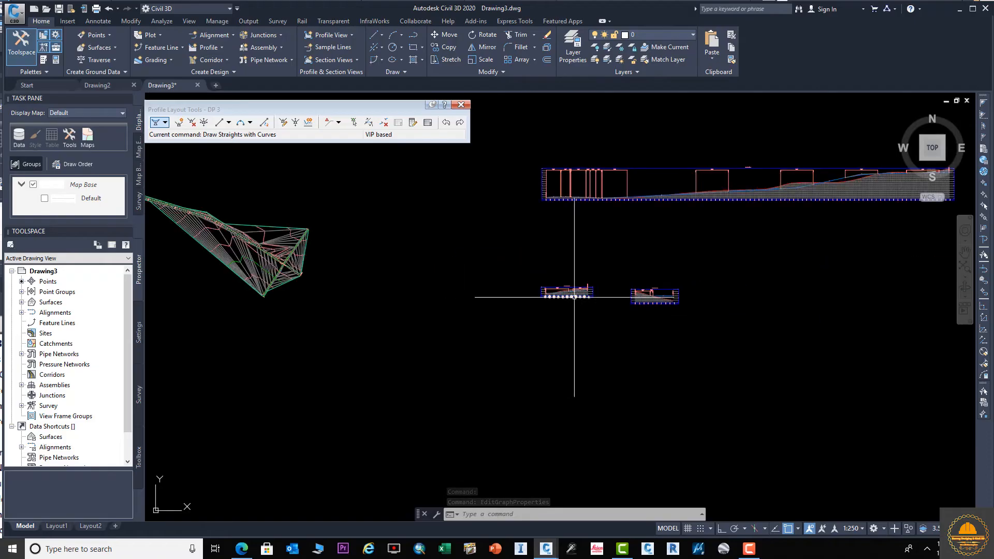
Examine the ground and design levels at the start of the ABC band, from chainage 0+000 to 0+060
{"action": "mouse_move", "coordinate": [601, 305]}
{"action": "middle_mouse_down"}
{"action": "mouse_move", "coordinate": [542, 297]}
{"action": "mouse_move", "coordinate": [588, 304]}
{"action": "mouse_move", "coordinate": [547, 291]}
{"action": "mouse_move", "coordinate": [526, 328]}
{"action": "mouse_move", "coordinate": [593, 354]}
{"action": "middle_mouse_up"}
{"action": "scroll", "coordinate": [550, 308], "scroll_direction": "down", "scroll_amount": 2}
{"action": "scroll", "coordinate": [575, 278], "scroll_direction": "up", "scroll_amount": 4}
{"action": "scroll", "coordinate": [548, 295], "scroll_direction": "down", "scroll_amount": 3}
{"action": "scroll", "coordinate": [413, 304], "scroll_direction": "up", "scroll_amount": 6}
{"action": "middle_click_drag", "start_coordinate": [450, 310], "coordinate": [546, 356]}
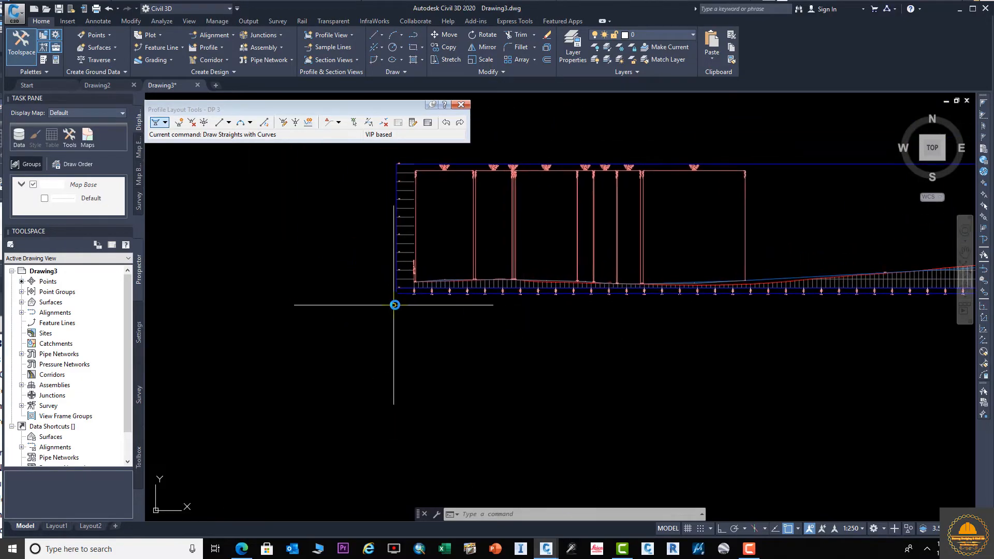
{"action": "scroll", "coordinate": [395, 304], "scroll_direction": "up", "scroll_amount": 4}
{"action": "scroll", "coordinate": [428, 281], "scroll_direction": "up", "scroll_amount": 6}
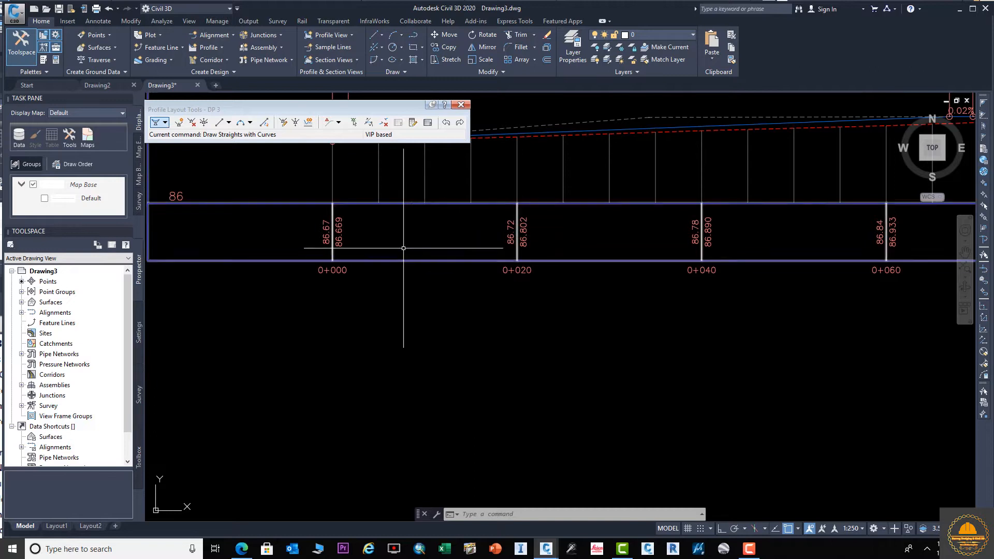
{"action": "scroll", "coordinate": [433, 290], "scroll_direction": "down", "scroll_amount": 7}
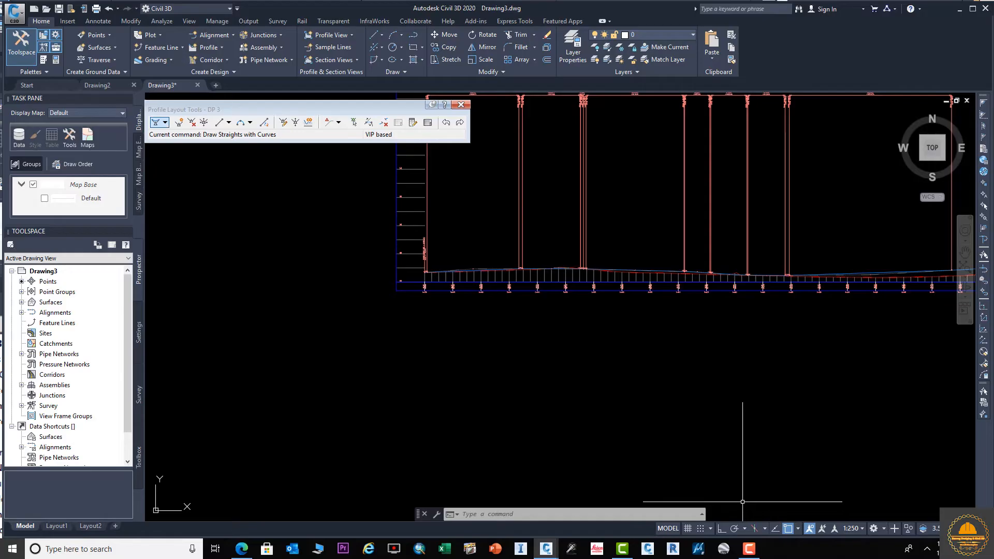
{"action": "left_click", "coordinate": [749, 549]}
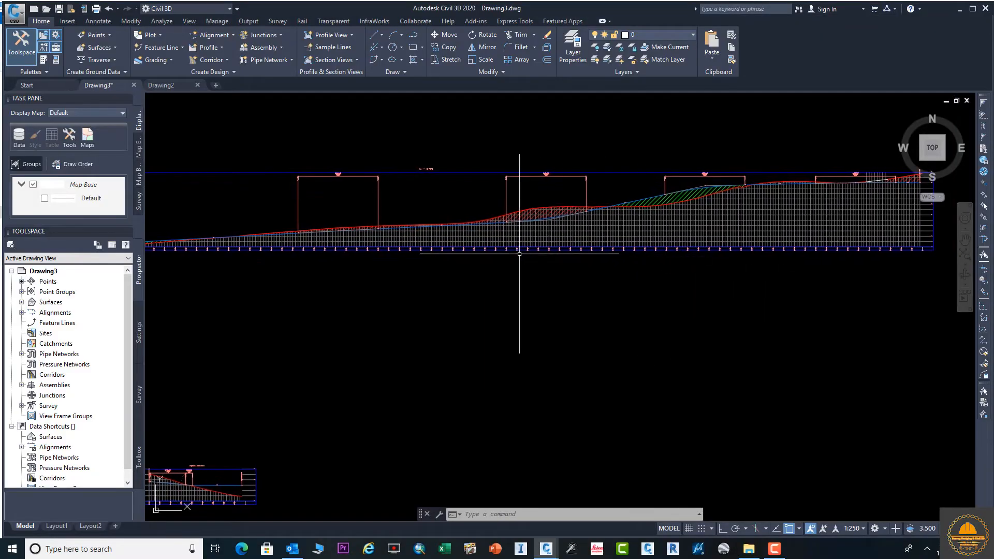
Remove the Profile Data band from the bottom of the ABC profile view and apply the change
{"action": "scroll", "coordinate": [571, 256], "scroll_direction": "down", "scroll_amount": 2}
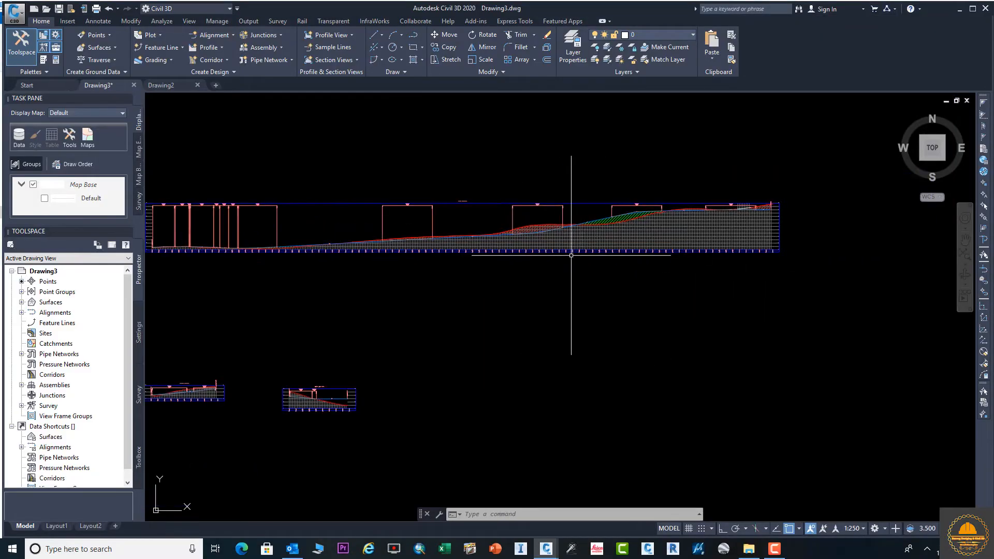
{"action": "middle_click_drag", "start_coordinate": [570, 255], "coordinate": [648, 245]}
{"action": "left_click", "coordinate": [735, 224]}
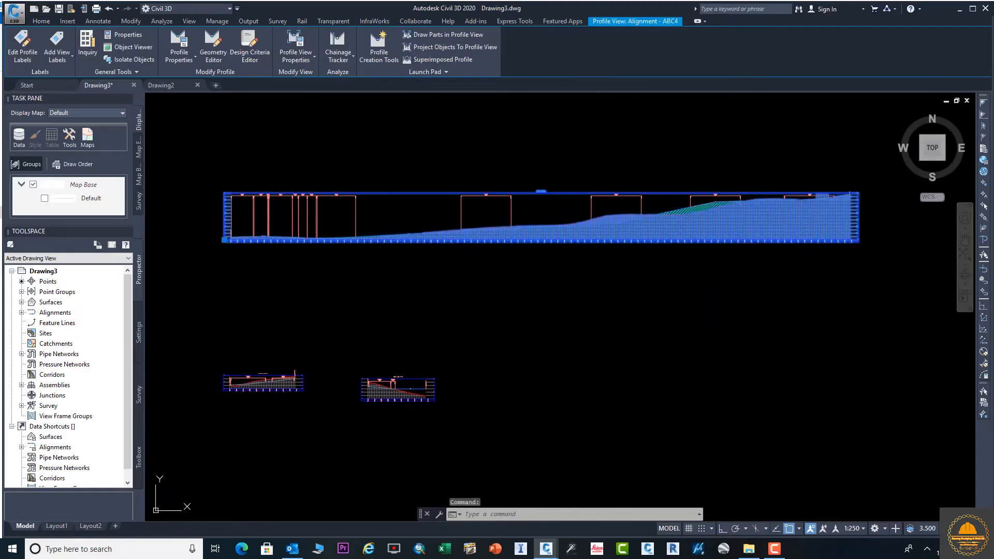
{"action": "right_click", "coordinate": [744, 231]}
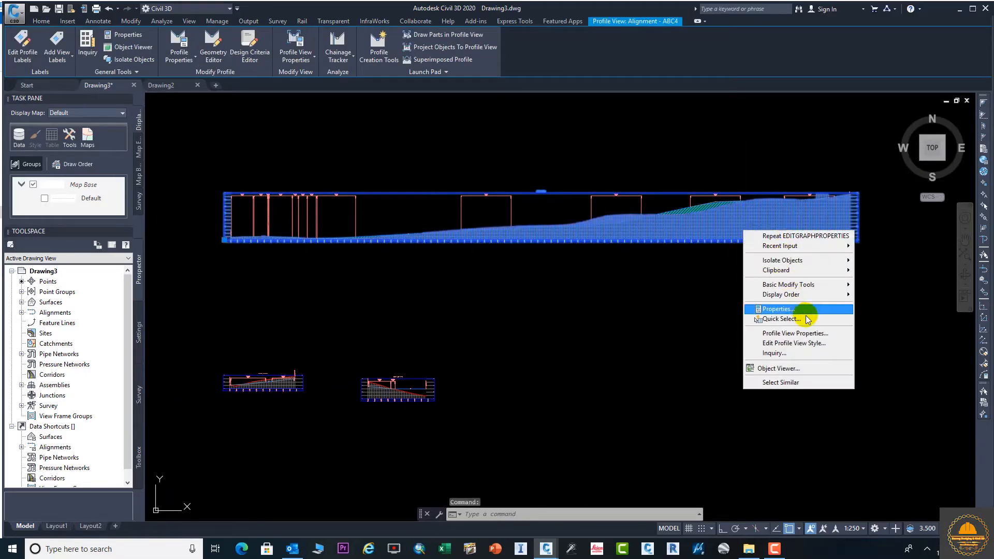
{"action": "left_click", "coordinate": [813, 334]}
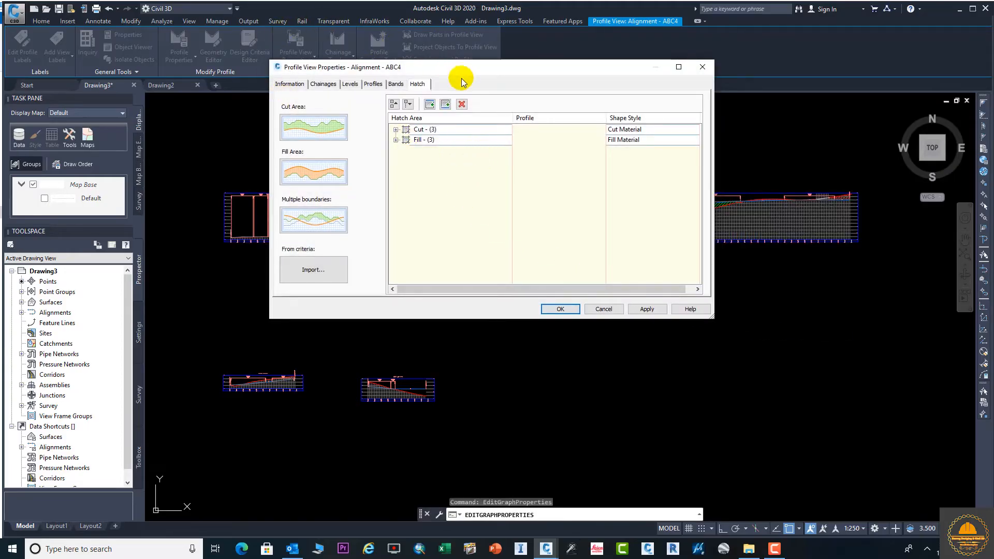
{"action": "left_click", "coordinate": [396, 84]}
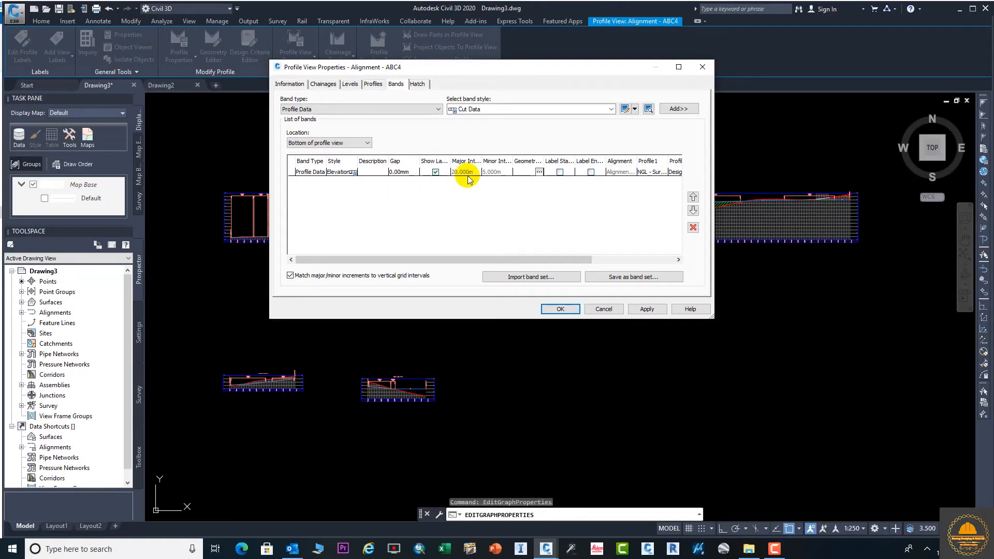
{"action": "left_click", "coordinate": [467, 172]}
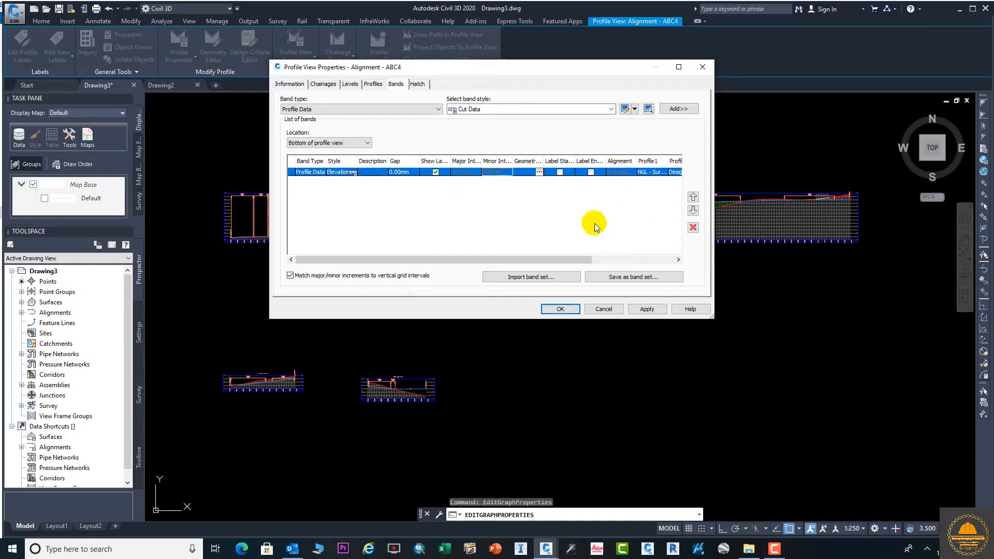
{"action": "left_click", "coordinate": [692, 228]}
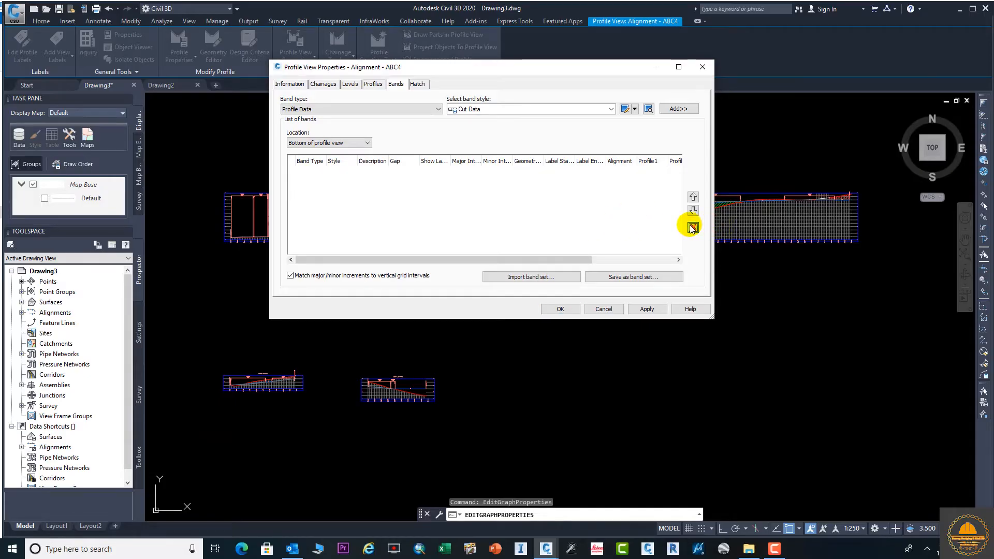
{"action": "left_click", "coordinate": [646, 309]}
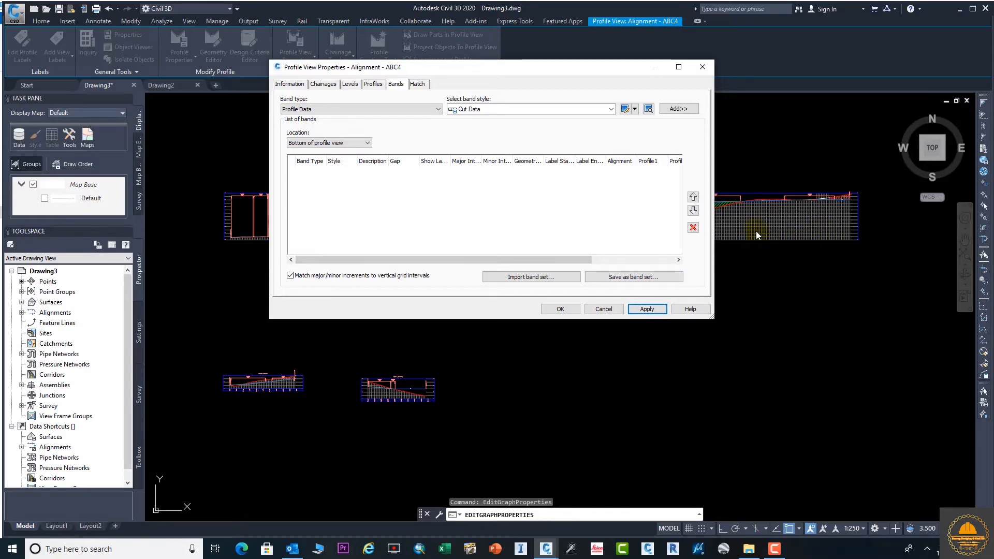
{"action": "left_click", "coordinate": [702, 66]}
Create a new Profile Data band style from the band properties of the ABC profile view
{"action": "scroll", "coordinate": [672, 238], "scroll_direction": "up", "scroll_amount": 6}
{"action": "scroll", "coordinate": [736, 239], "scroll_direction": "down", "scroll_amount": 6}
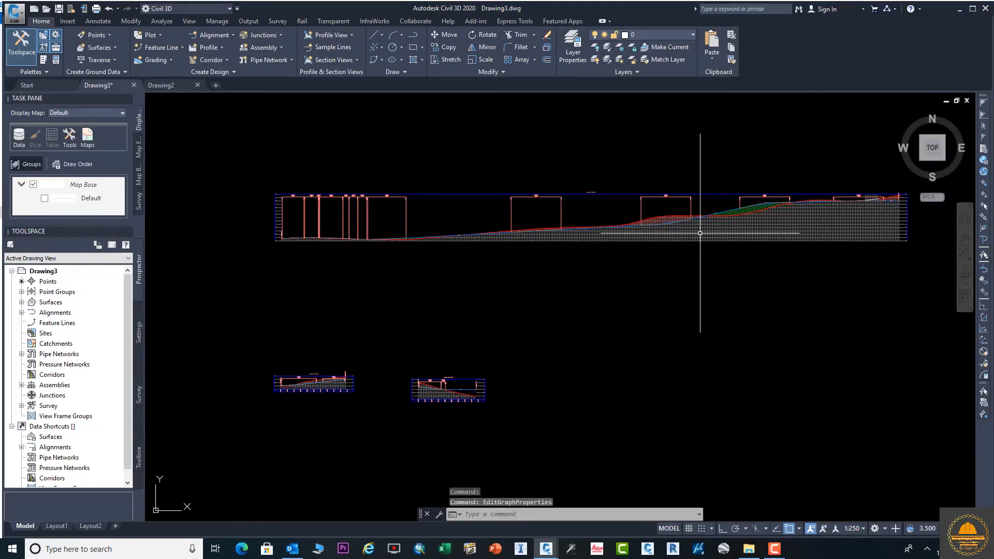
{"action": "left_click", "coordinate": [741, 233]}
{"action": "right_click", "coordinate": [744, 230]}
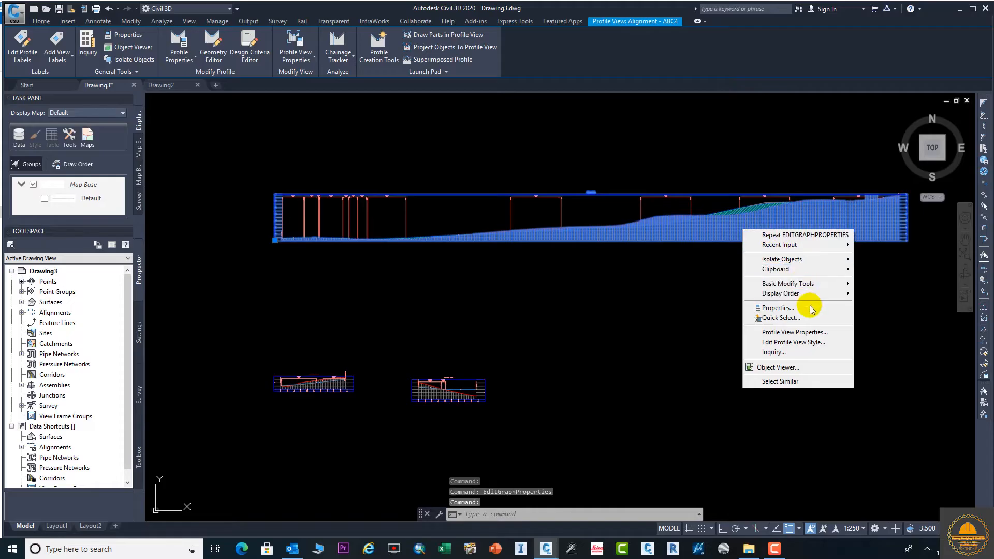
{"action": "left_click", "coordinate": [819, 333]}
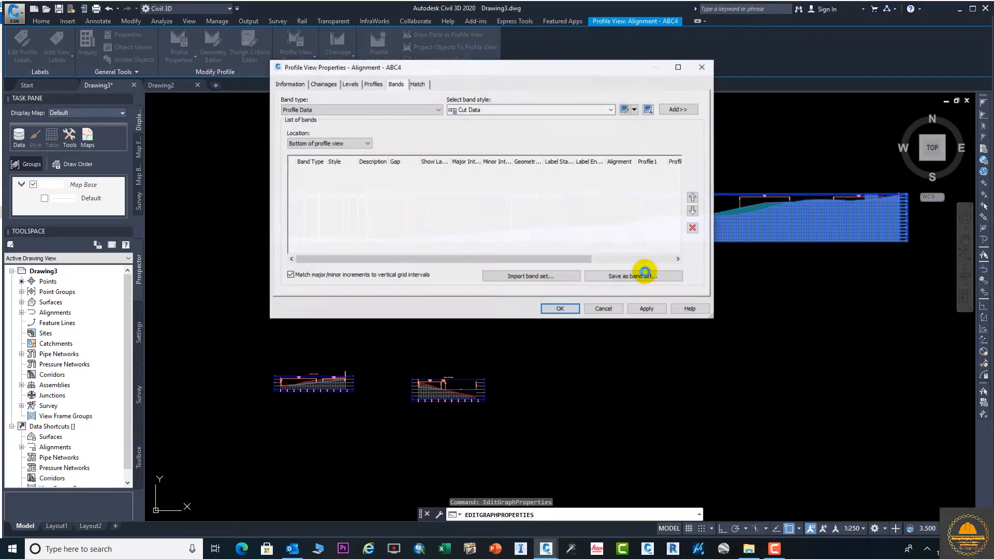
{"action": "left_click", "coordinate": [636, 110]}
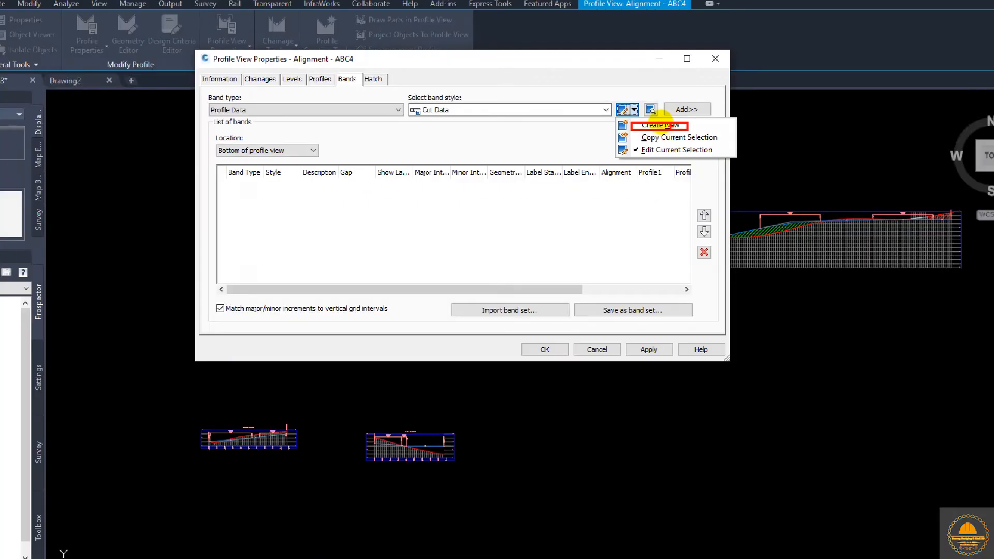
{"action": "left_click", "coordinate": [665, 118]}
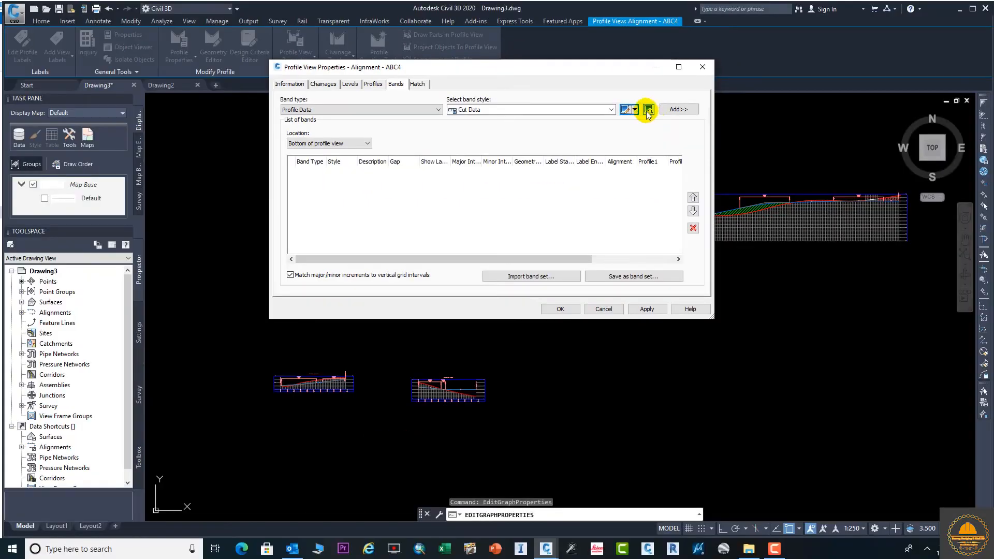
{"action": "left_click", "coordinate": [633, 111]}
{"action": "left_click", "coordinate": [652, 122]}
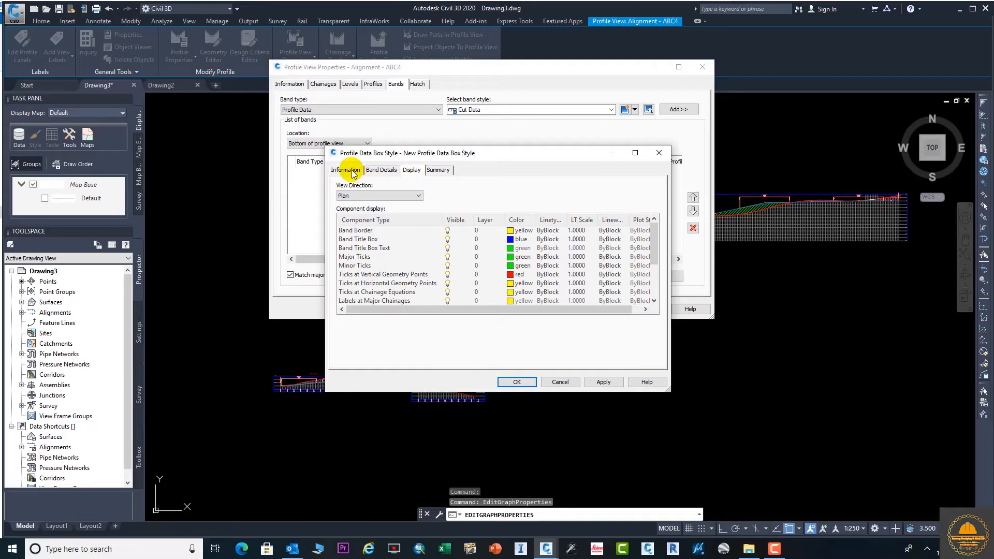
Name the new Profile Data band style Design
{"action": "left_click", "coordinate": [351, 174]}
{"action": "left_click_drag", "start_coordinate": [420, 195], "coordinate": [287, 207]}
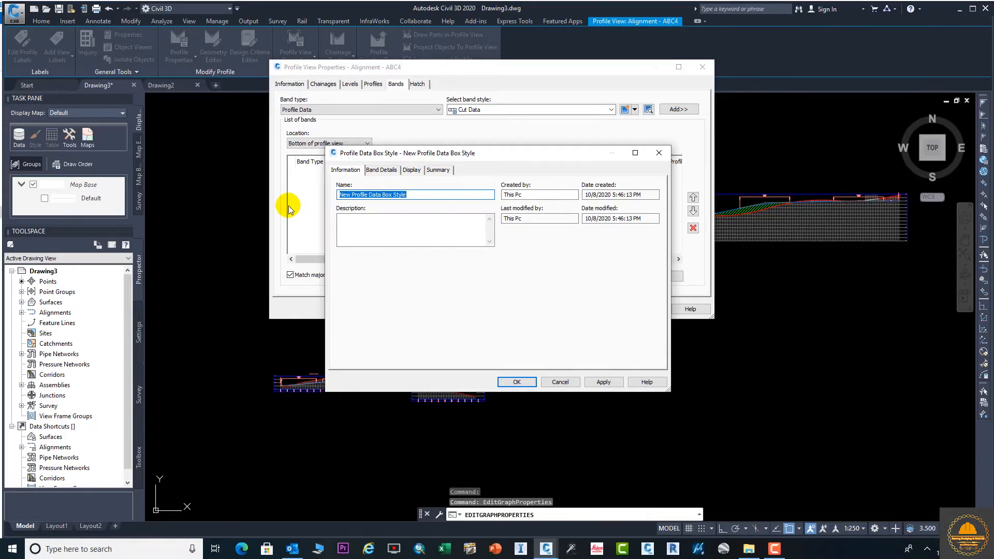
{"action": "key", "text": "BackSpace"}
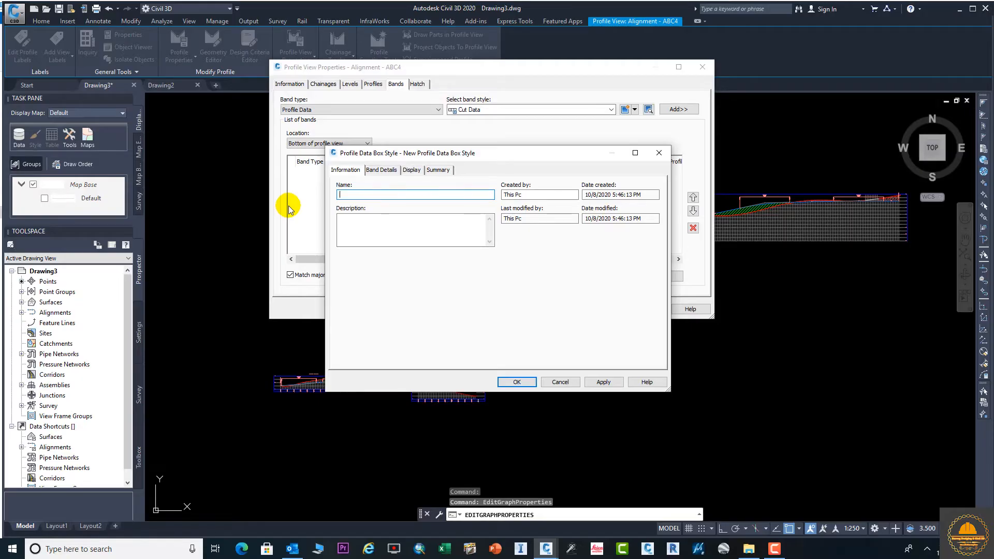
{"action": "type", "text": "Exist"}
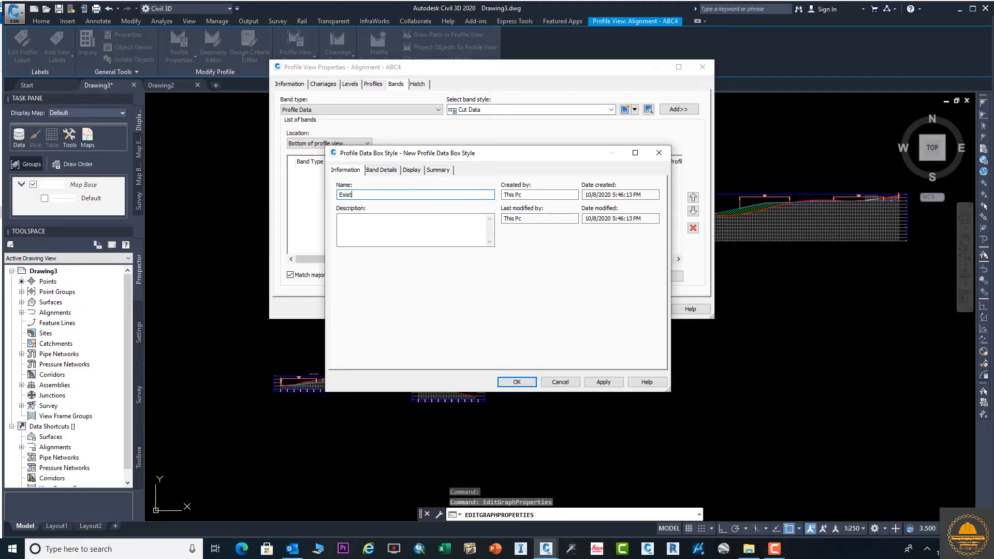
{"action": "key", "text": "BackSpace"}
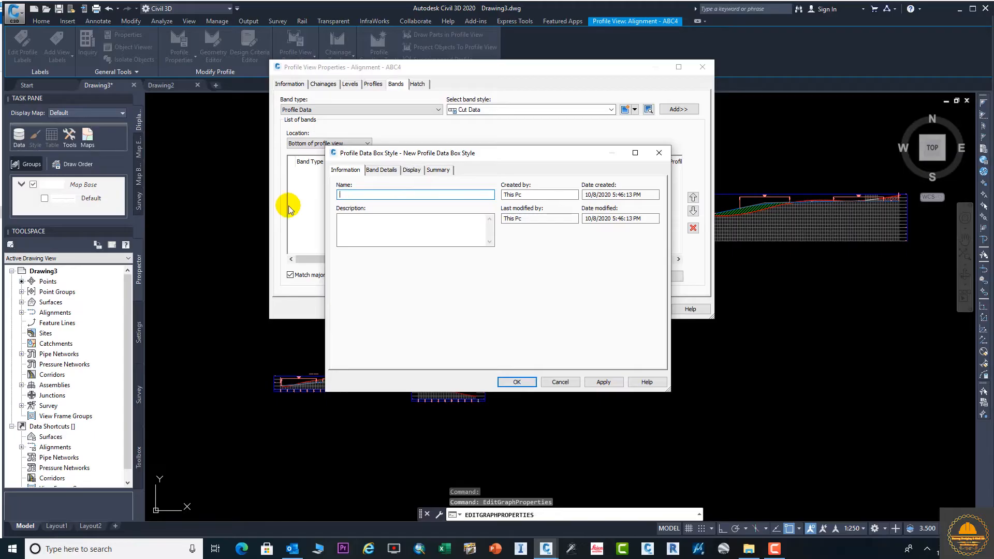
{"action": "type", "text": "Design"}
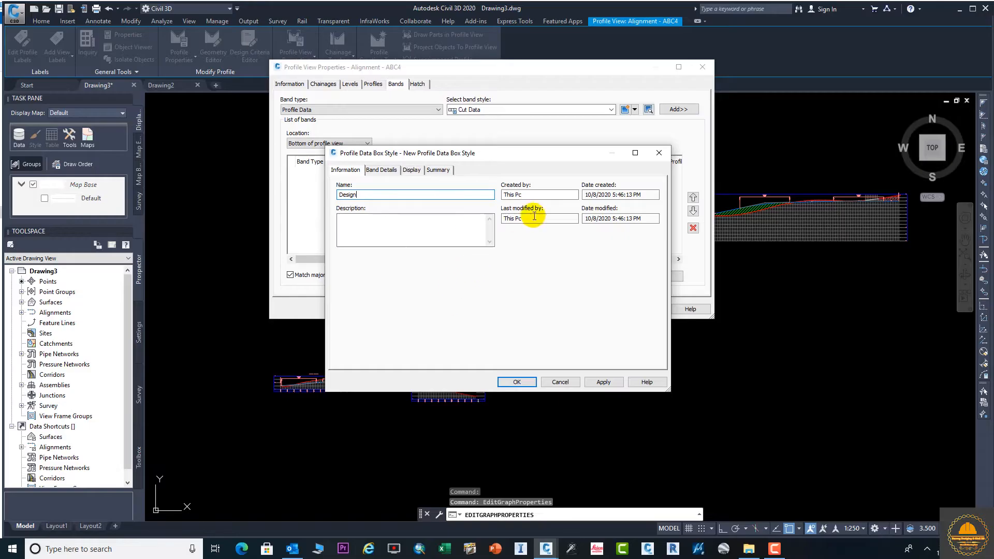
{"action": "left_click_drag", "start_coordinate": [369, 195], "coordinate": [299, 202]}
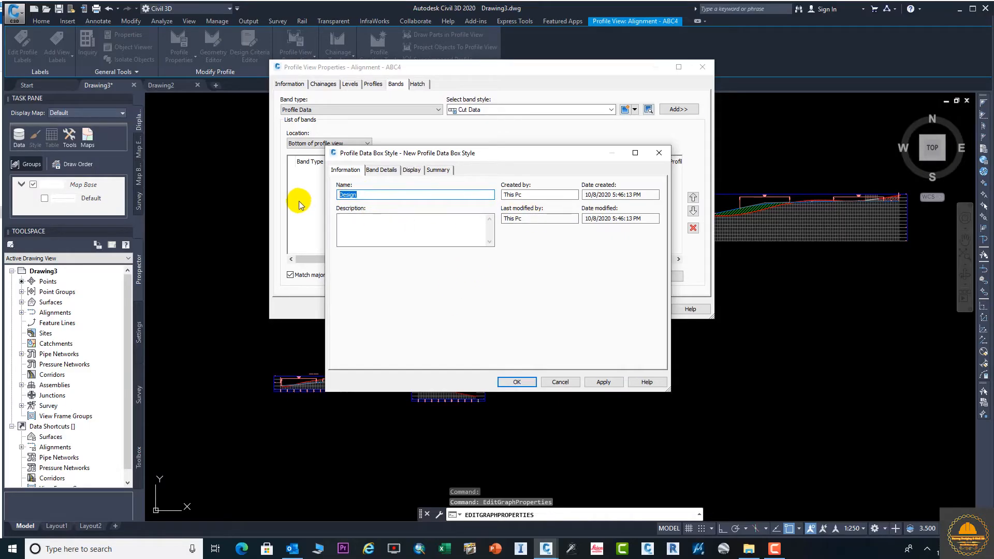
Rename the text component of the band's title label as Design
{"action": "left_click", "coordinate": [382, 169]}
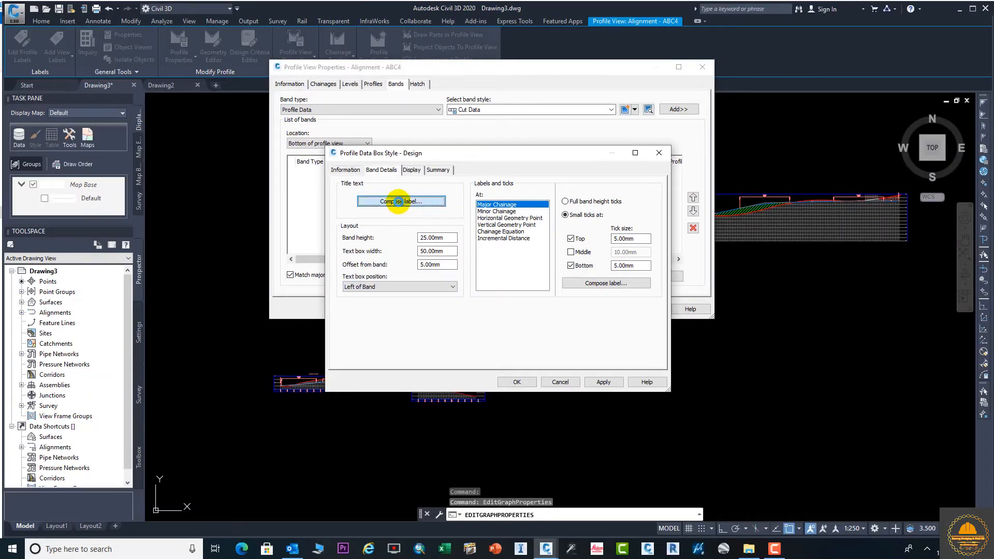
{"action": "left_click", "coordinate": [397, 202]}
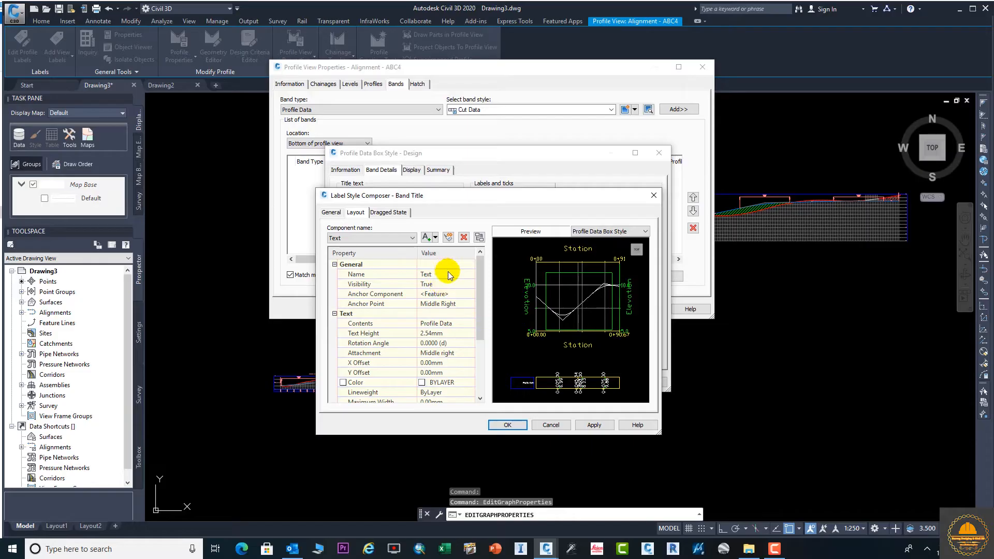
{"action": "left_click", "coordinate": [448, 274]}
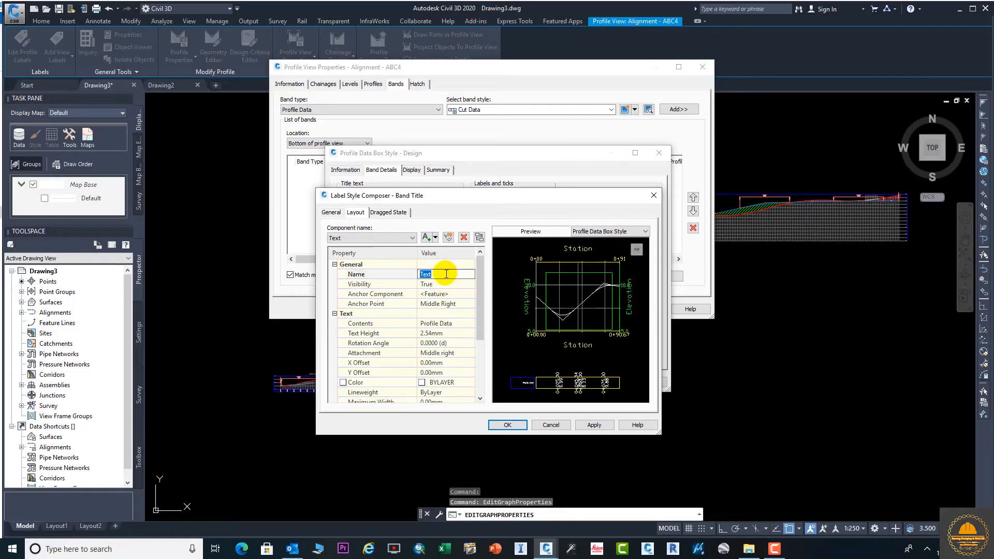
Set the anchor point of the title label's Design component to Middle Center
{"action": "left_click", "coordinate": [451, 304]}
{"action": "left_click", "coordinate": [462, 306]}
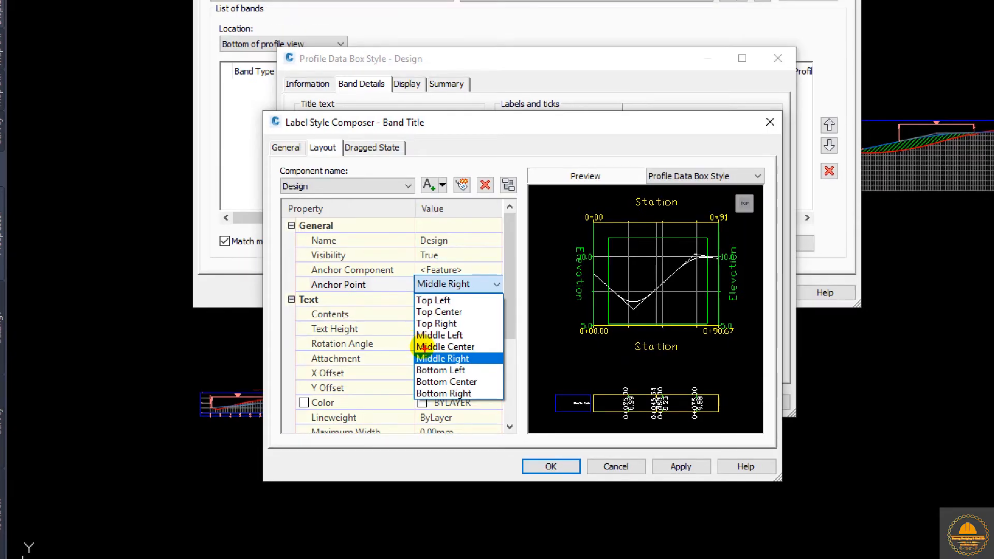
{"action": "left_click_drag", "start_coordinate": [407, 338], "coordinate": [477, 353], "text": "ctrl"}
{"action": "key", "text": "Escape"}
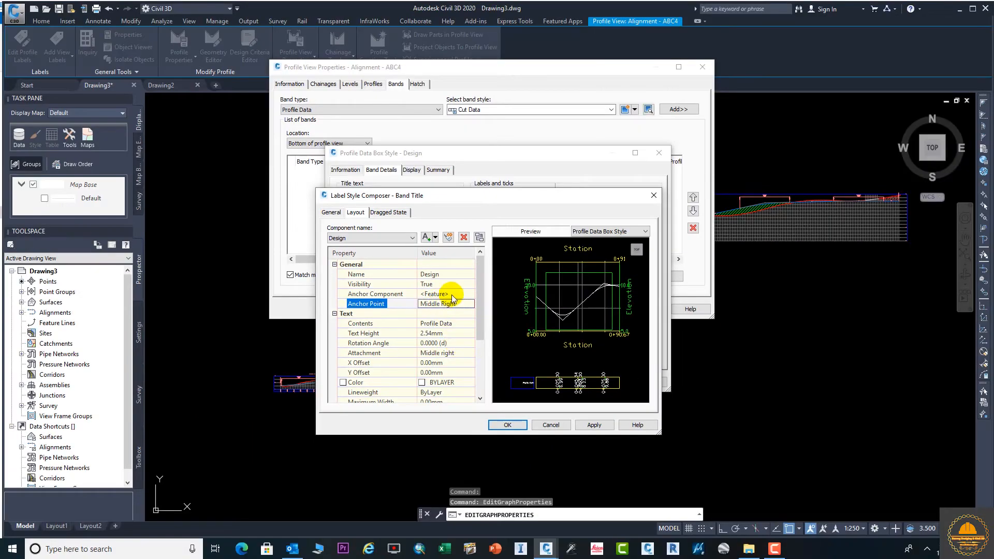
{"action": "left_click", "coordinate": [455, 304]}
{"action": "left_click", "coordinate": [456, 305]}
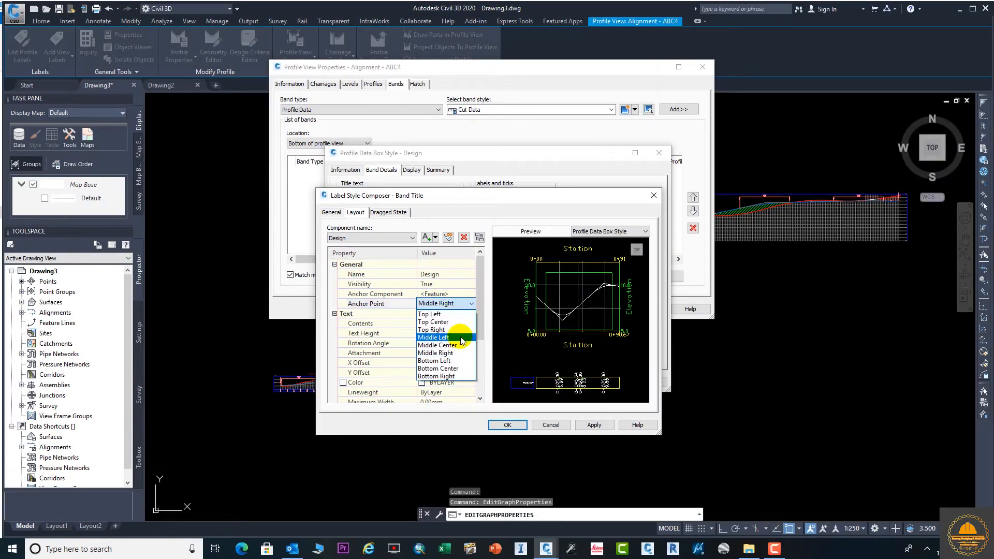
{"action": "left_click", "coordinate": [457, 346]}
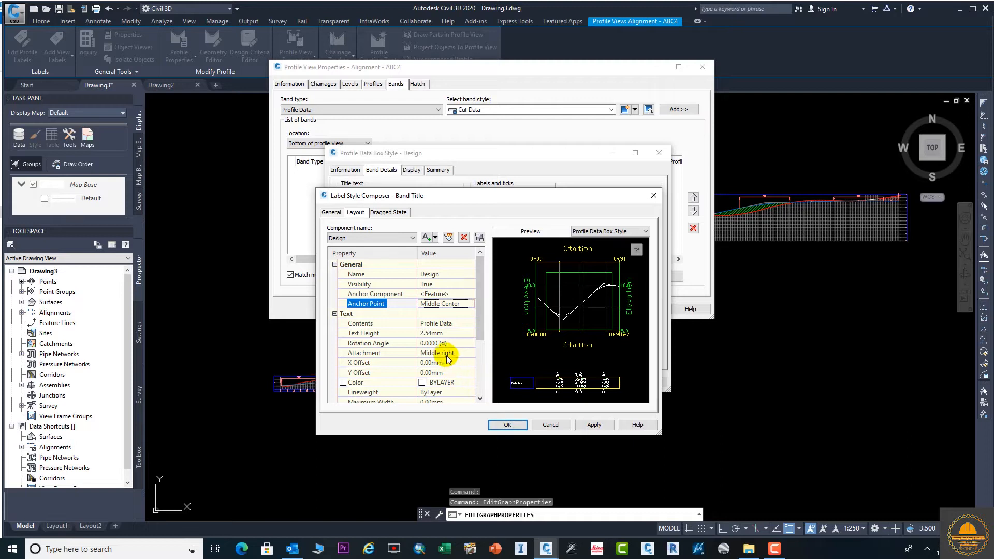
Set the band title's text height to 5.5 mm and its attachment to Middle center
{"action": "left_click", "coordinate": [446, 330]}
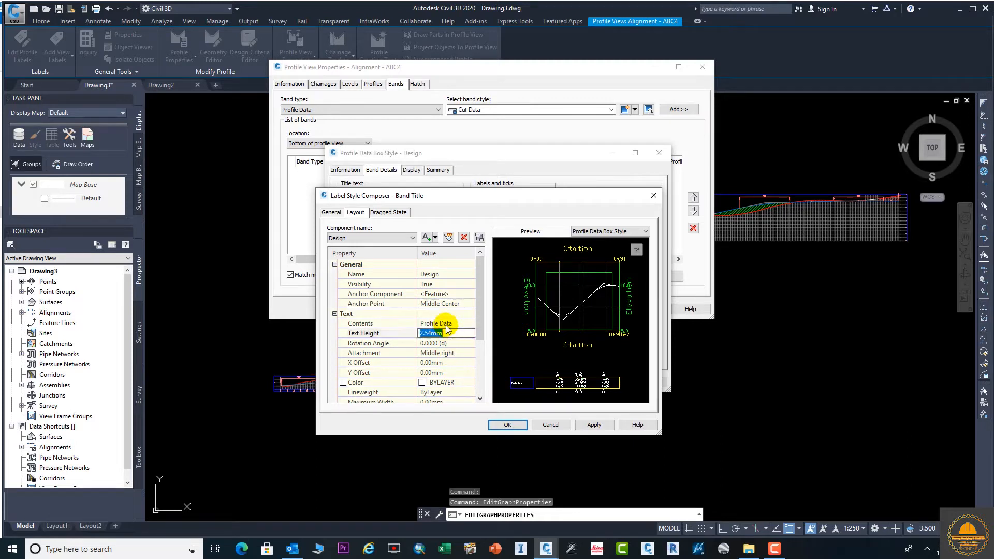
{"action": "type", "text": "5.5"}
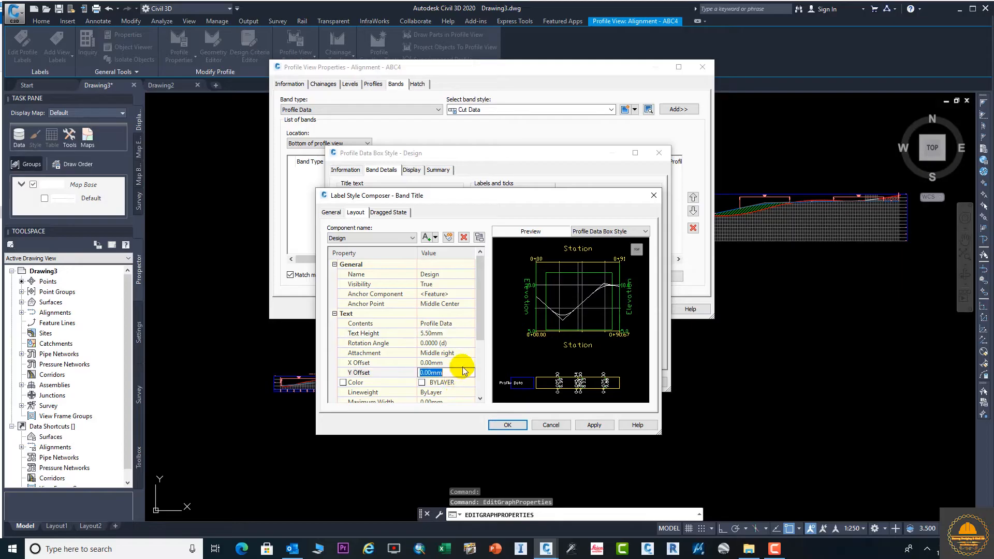
{"action": "left_click", "coordinate": [448, 353]}
{"action": "left_click", "coordinate": [448, 353]}
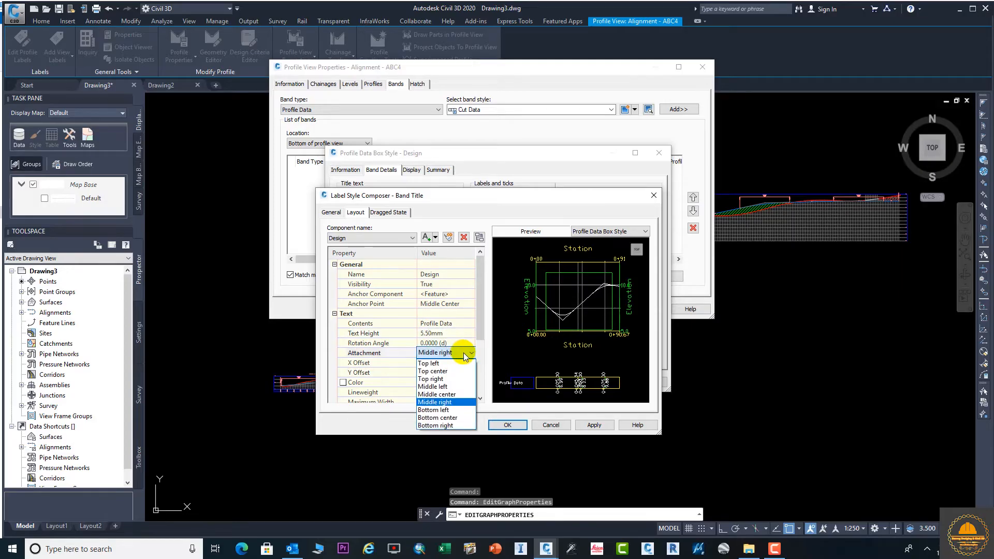
{"action": "left_click", "coordinate": [455, 395]}
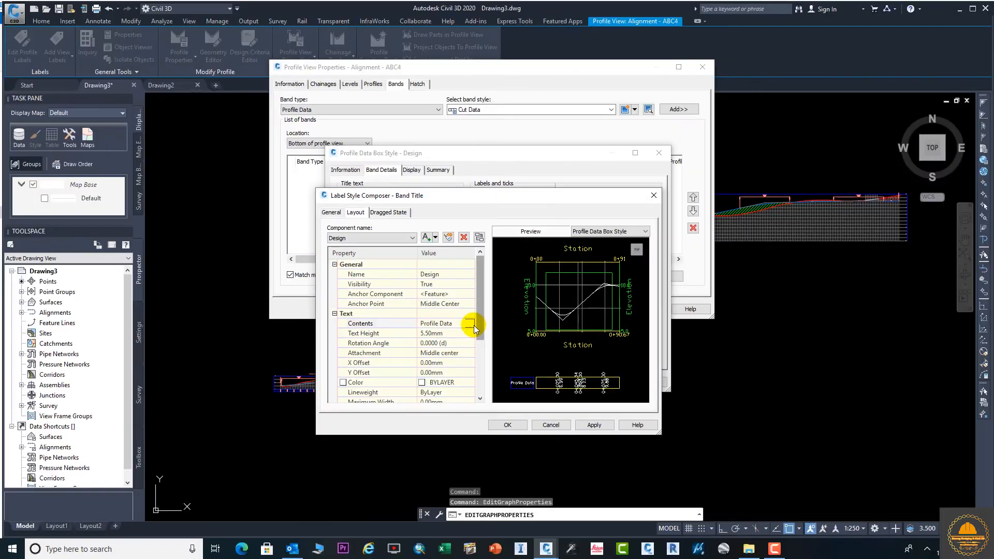
Replace the text contents of the band title label with Design
{"action": "left_click", "coordinate": [470, 324]}
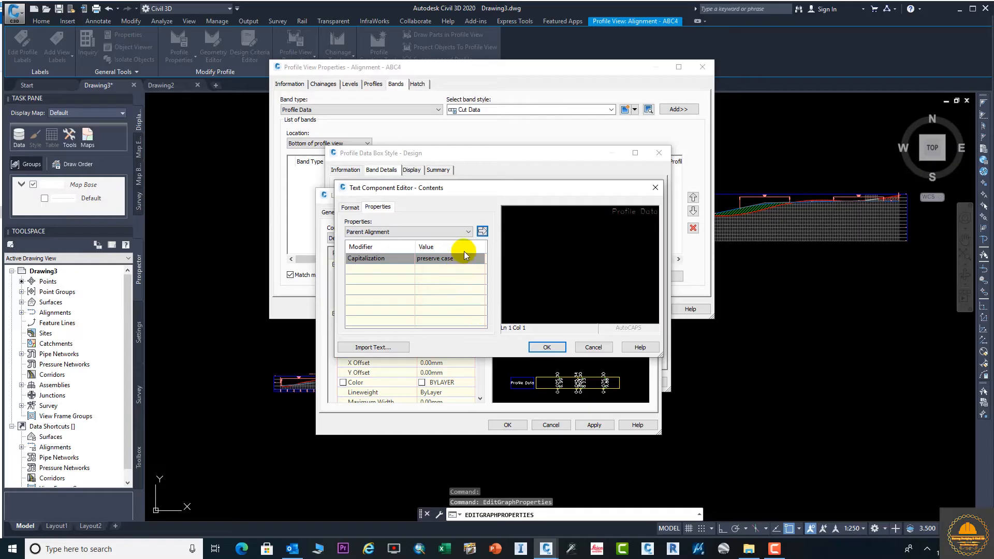
{"action": "triple_click", "coordinate": [625, 226]}
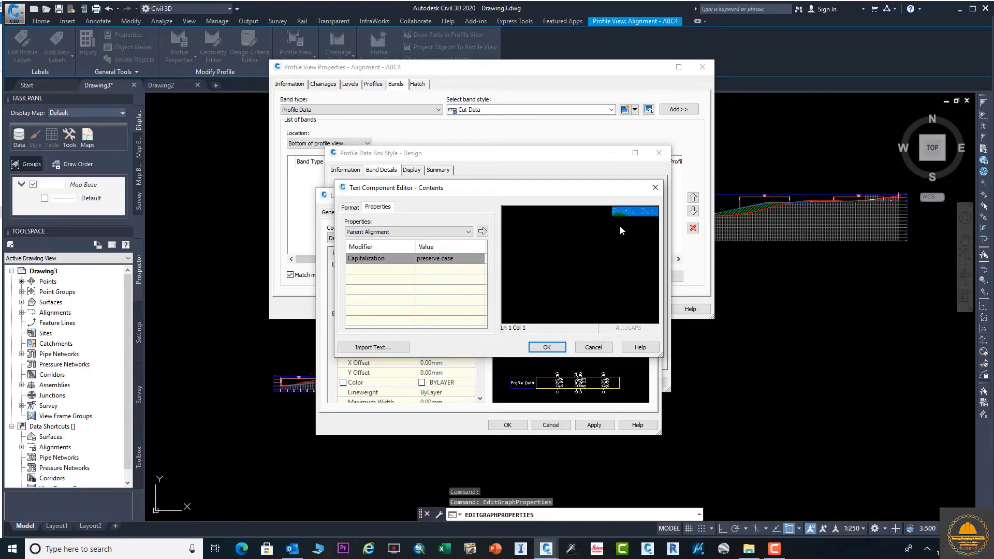
{"action": "key", "text": "Delete"}
{"action": "left_click", "coordinate": [546, 347]}
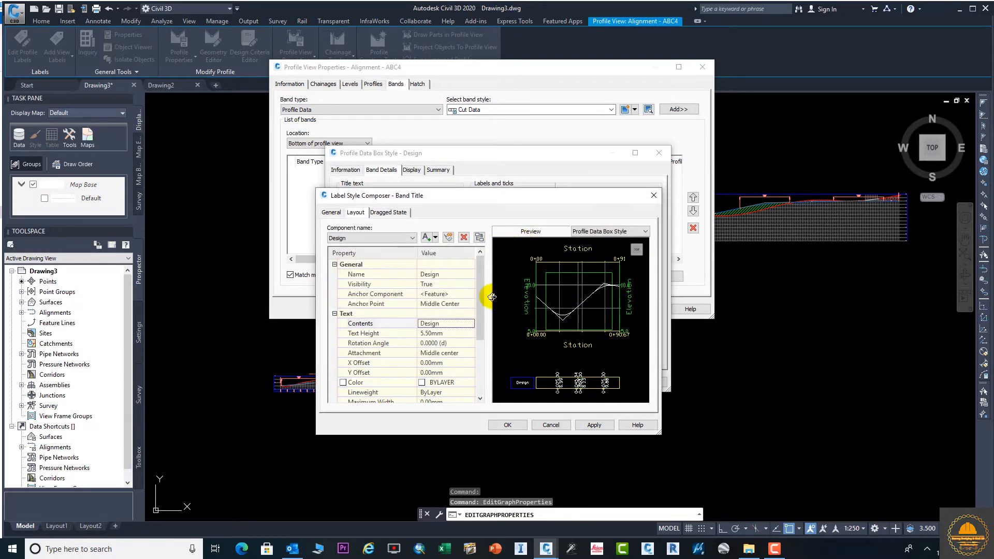
Keep the band title's text color at BYLAYER and apply the title label settings
{"action": "left_click", "coordinate": [421, 383]}
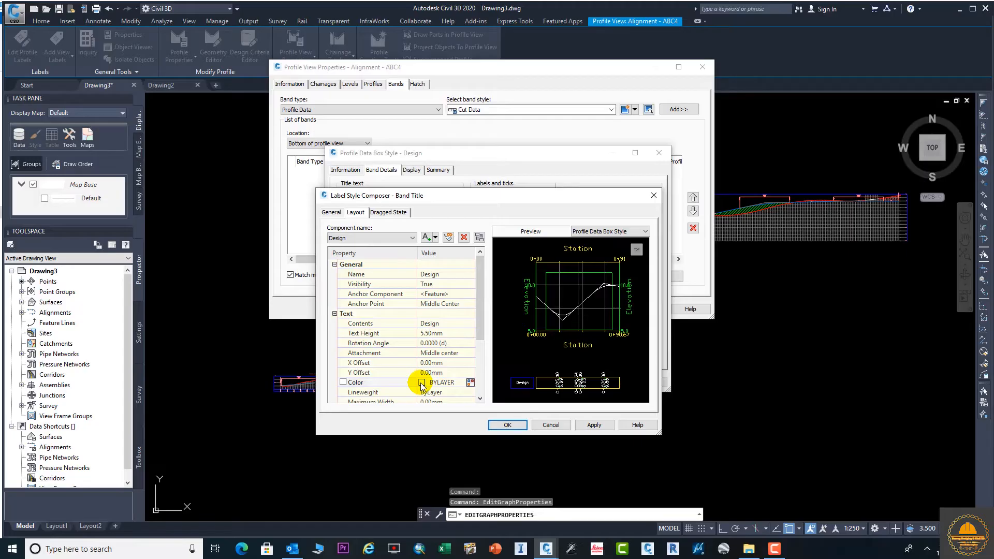
{"action": "left_click", "coordinate": [470, 382]}
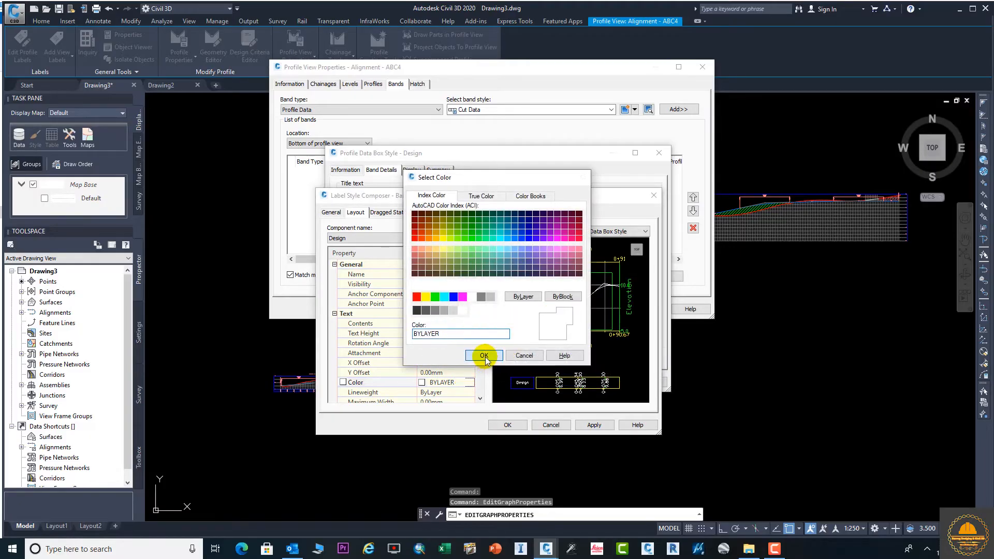
{"action": "left_click", "coordinate": [486, 361]}
{"action": "left_click", "coordinate": [595, 425]}
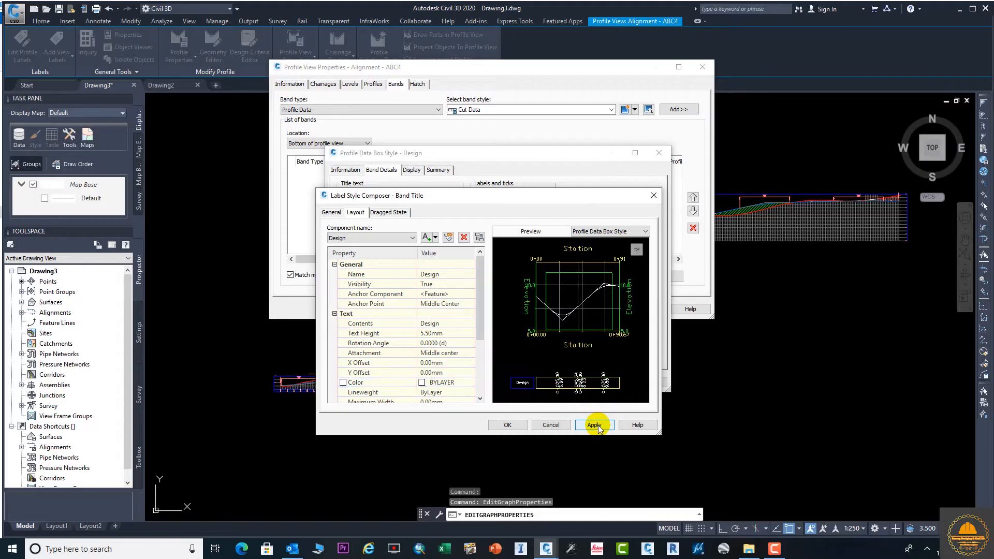
{"action": "left_click", "coordinate": [509, 424]}
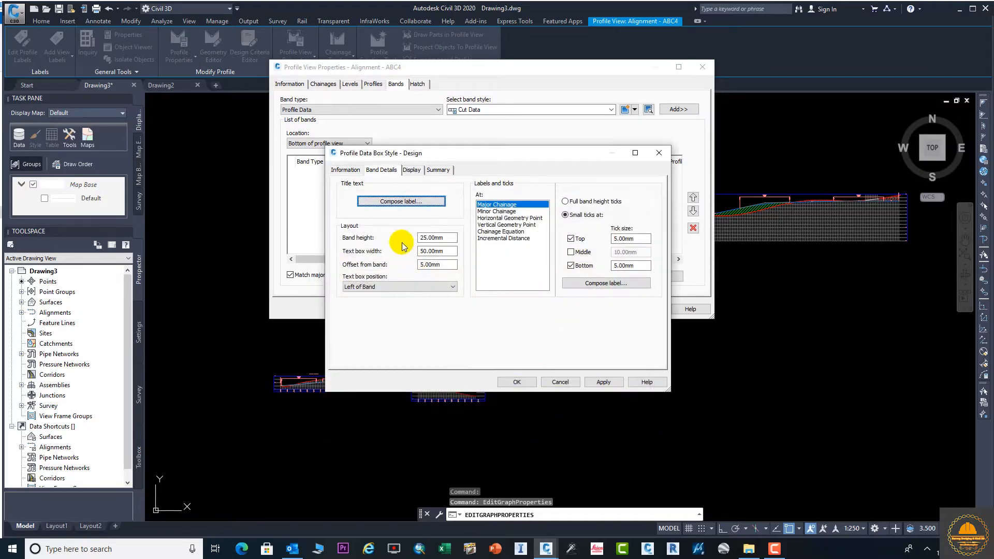
Set the band height to 50 mm and the text box width to 75 mm in the band layout
{"action": "left_click_drag", "start_coordinate": [455, 237], "coordinate": [418, 238]}
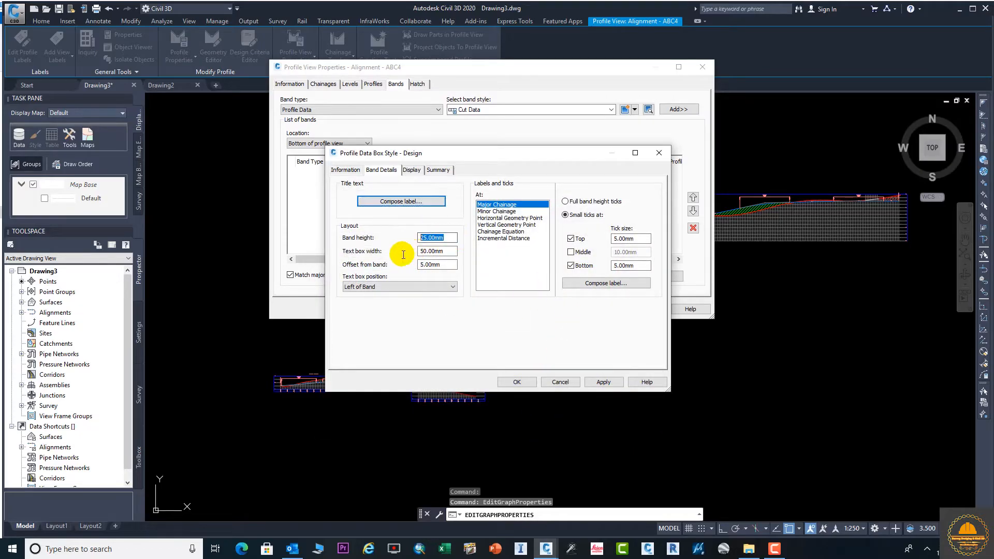
{"action": "type", "text": "50"}
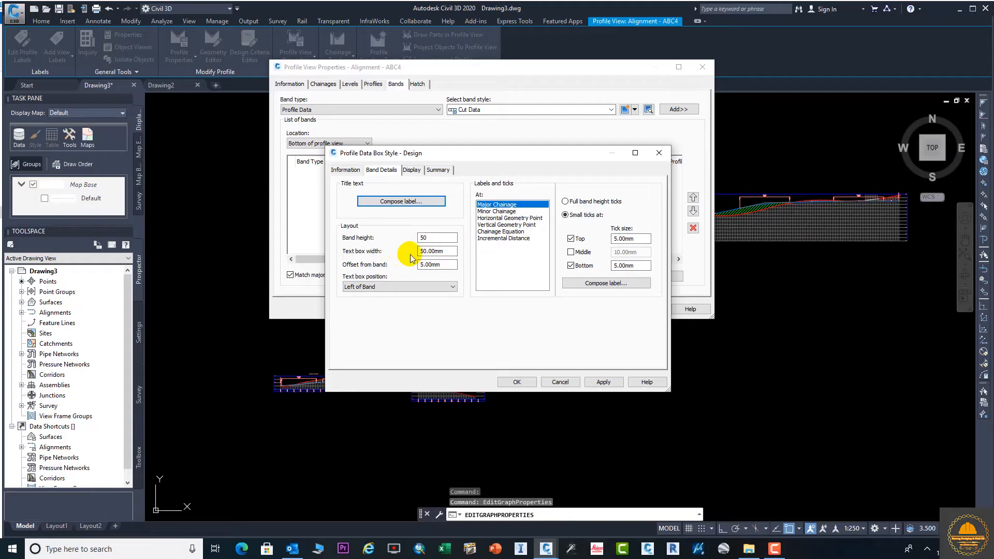
{"action": "double_click", "coordinate": [439, 251]}
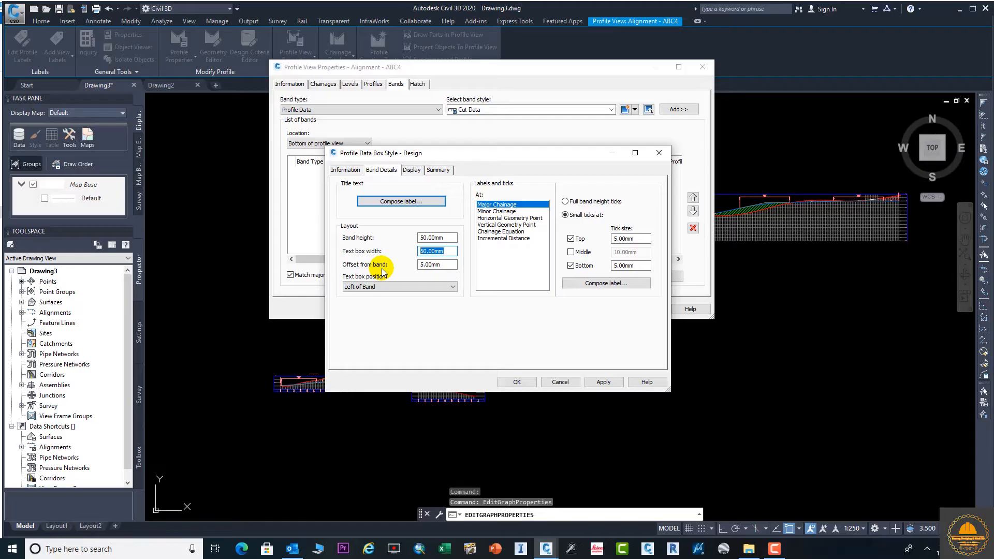
{"action": "type", "text": "75"}
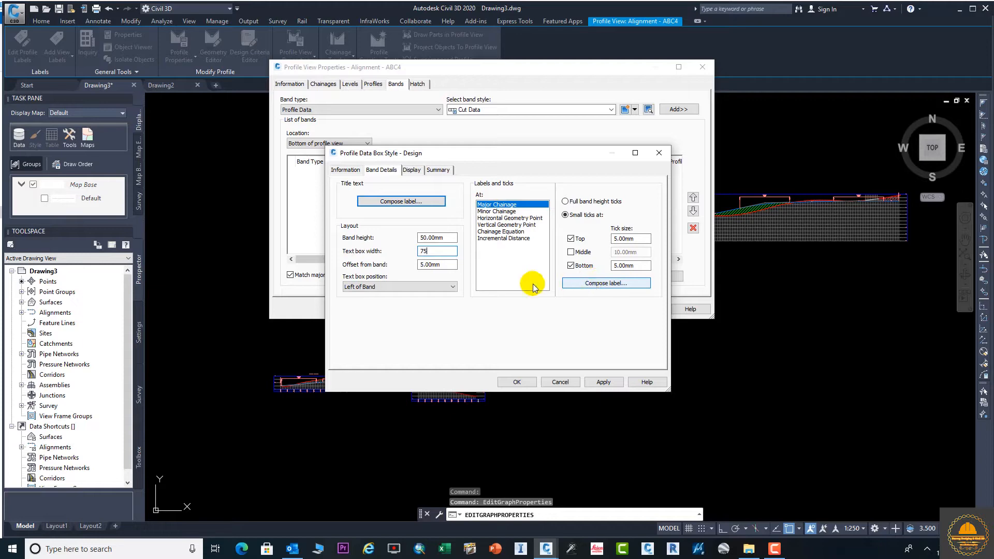
Delete the Chainage Value component from the Major Chainage label and rename its Profile1 Level component as Design
{"action": "left_click", "coordinate": [582, 284]}
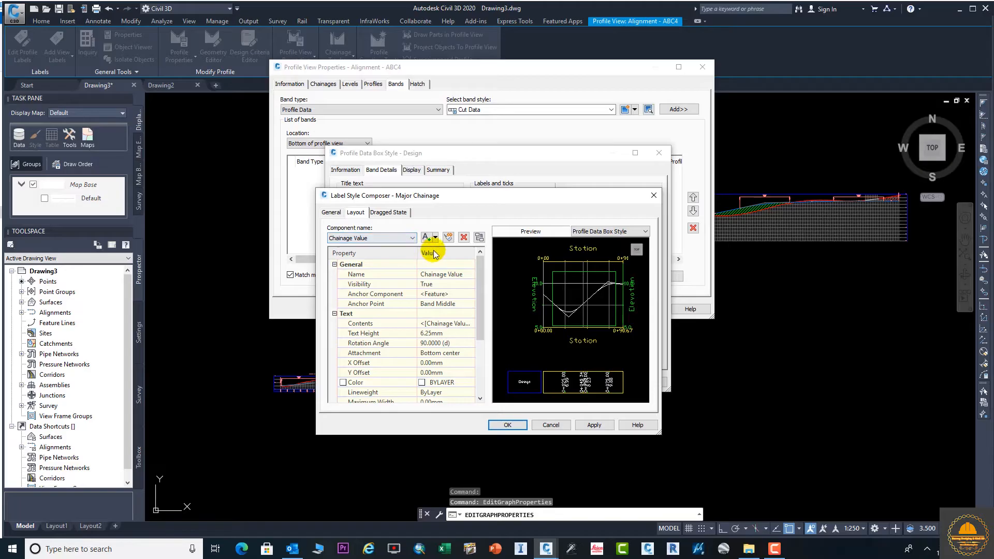
{"action": "left_click", "coordinate": [463, 237]}
{"action": "left_click", "coordinate": [465, 275]}
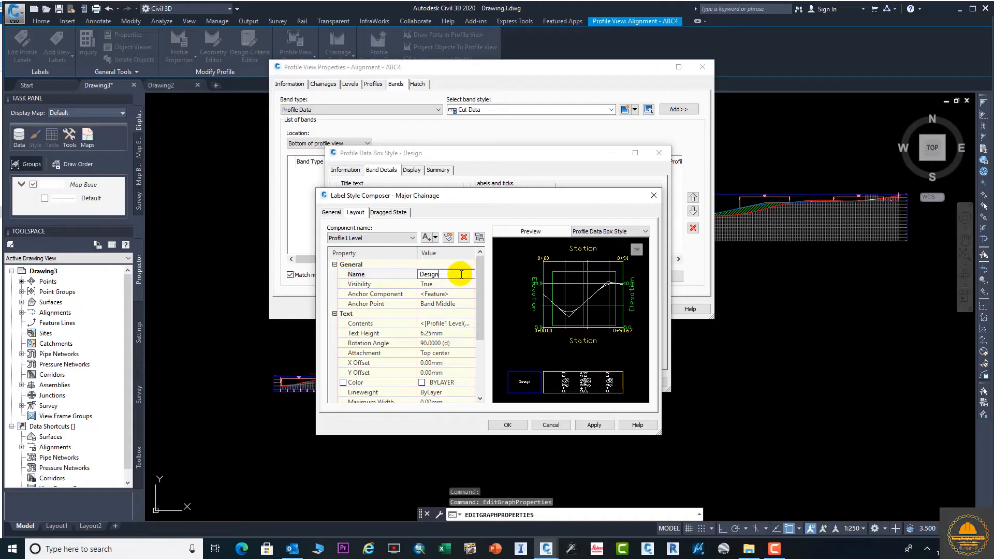
{"action": "type", "text": "Design"}
{"action": "left_click", "coordinate": [456, 294]}
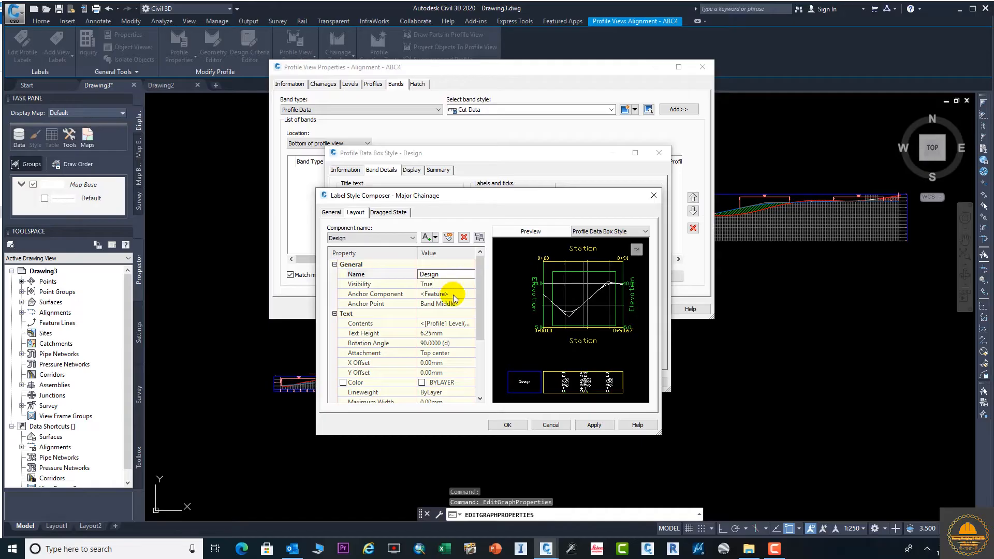
View the text contents of the Design component in the Major Chainage label
{"action": "left_click", "coordinate": [463, 326]}
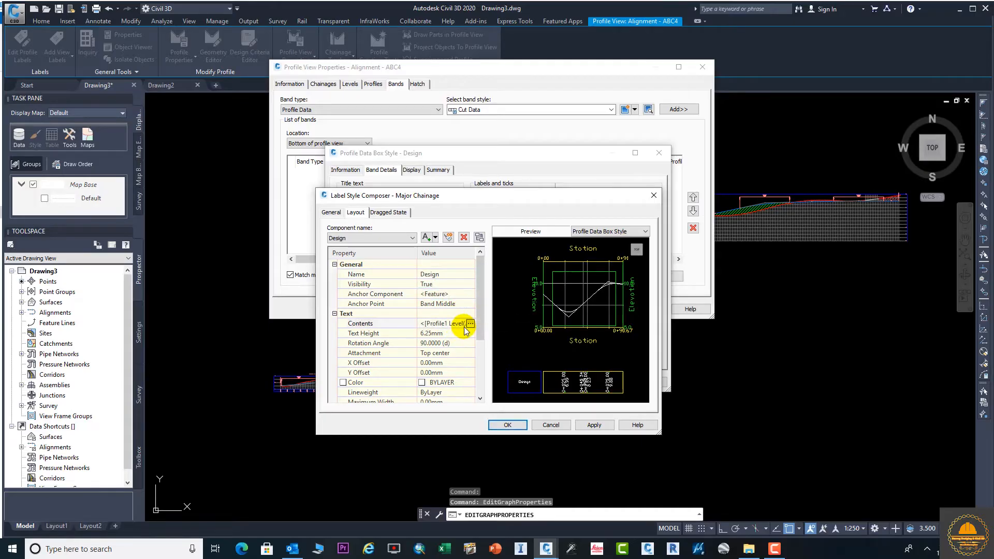
{"action": "left_click", "coordinate": [467, 324]}
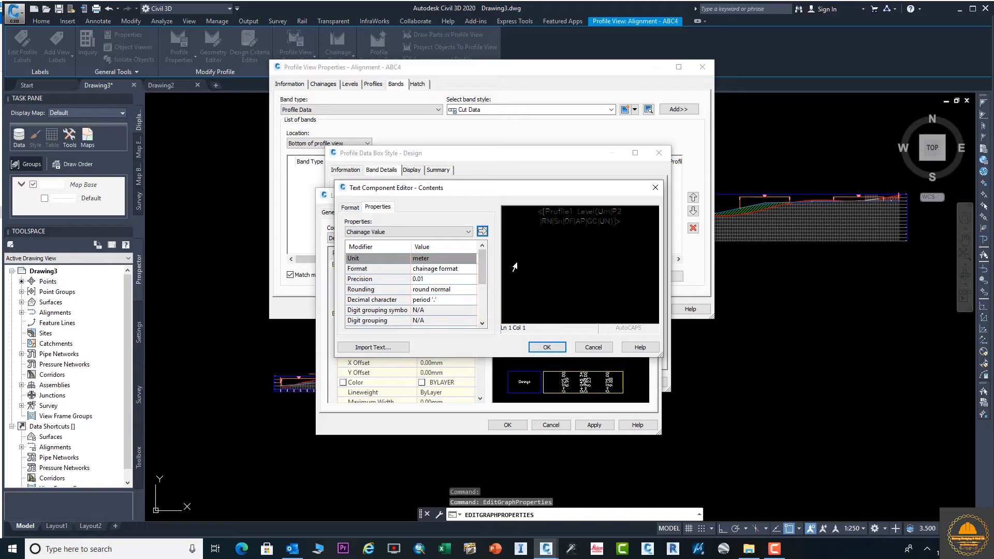
{"action": "left_click", "coordinate": [654, 189]}
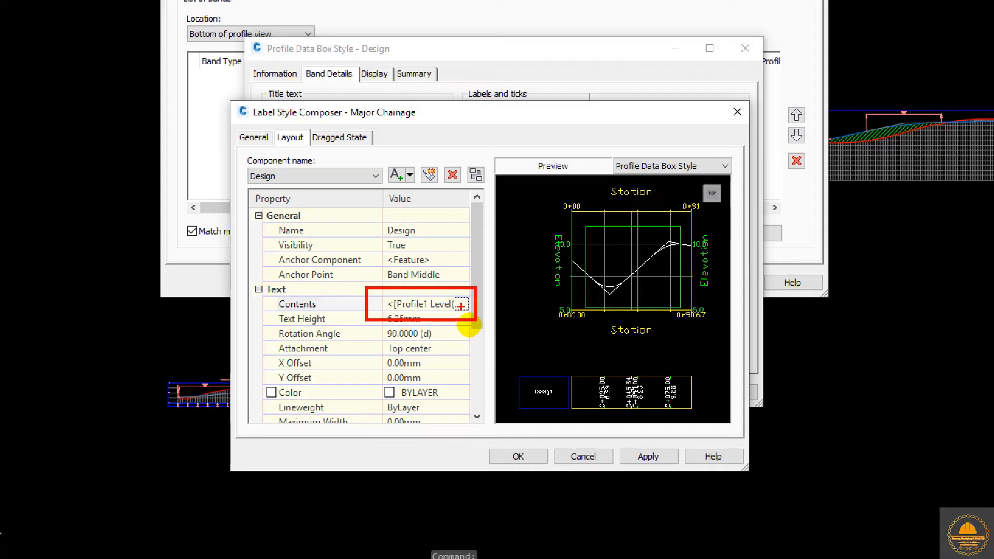
{"action": "left_click_drag", "start_coordinate": [460, 312], "coordinate": [457, 346]}
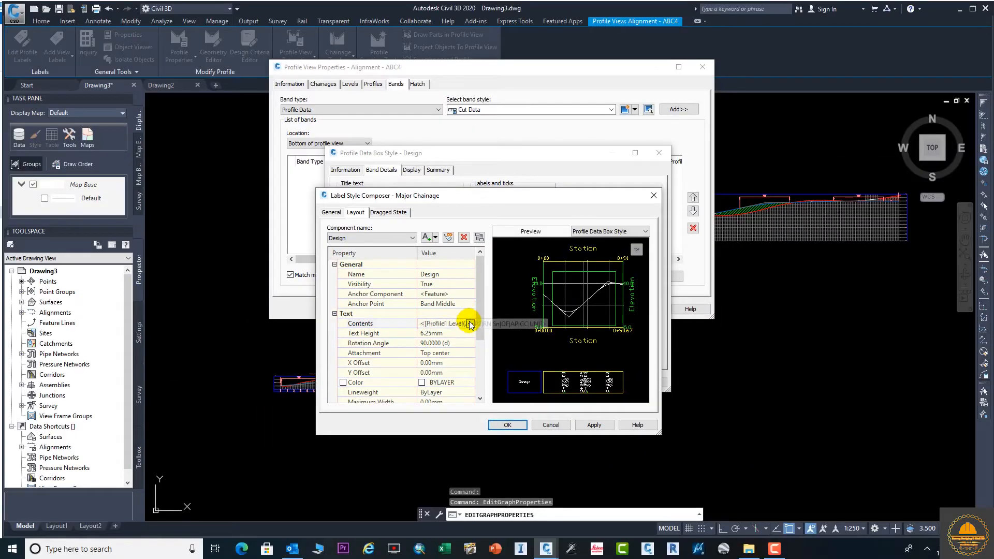
Replace the Design component's text contents with the Profile1 Level property and accept the contents
{"action": "left_click", "coordinate": [470, 323]}
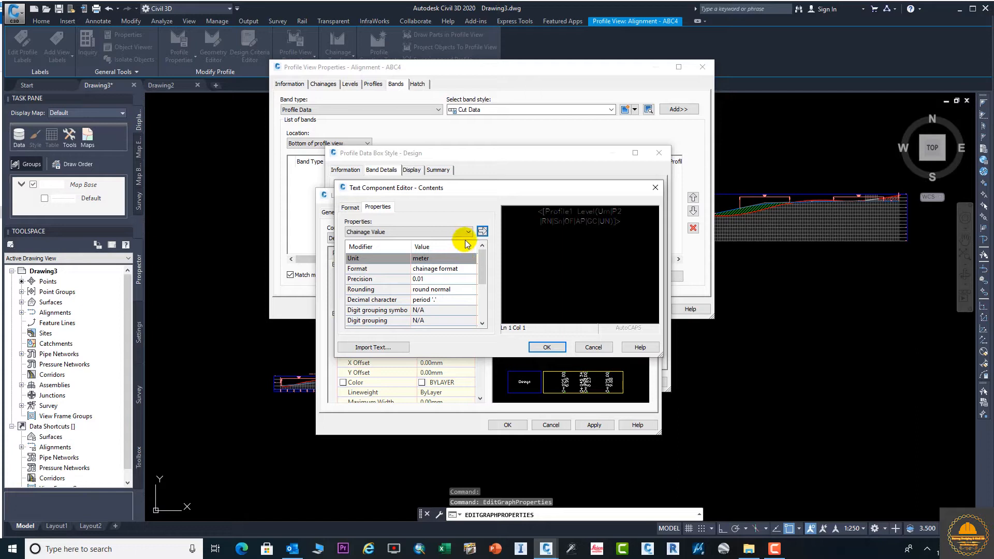
{"action": "left_click", "coordinate": [467, 232]}
{"action": "left_click", "coordinate": [467, 232]}
{"action": "double_click", "coordinate": [569, 220]}
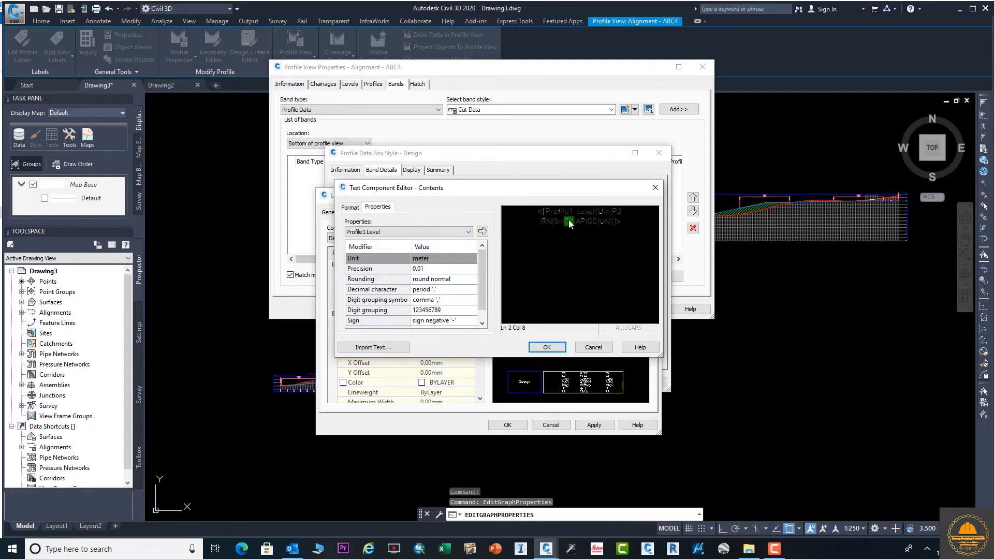
{"action": "key", "text": "Delete"}
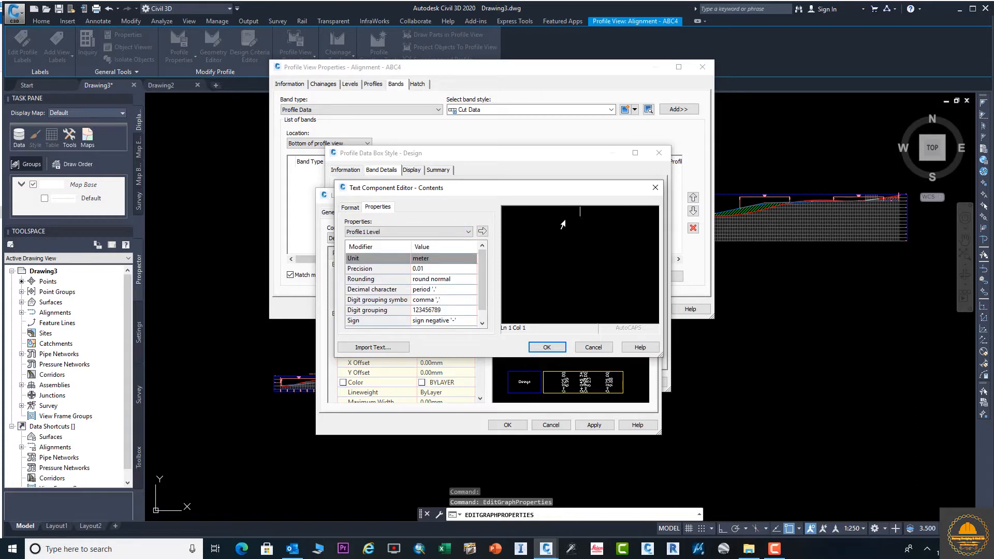
{"action": "left_click", "coordinate": [448, 232]}
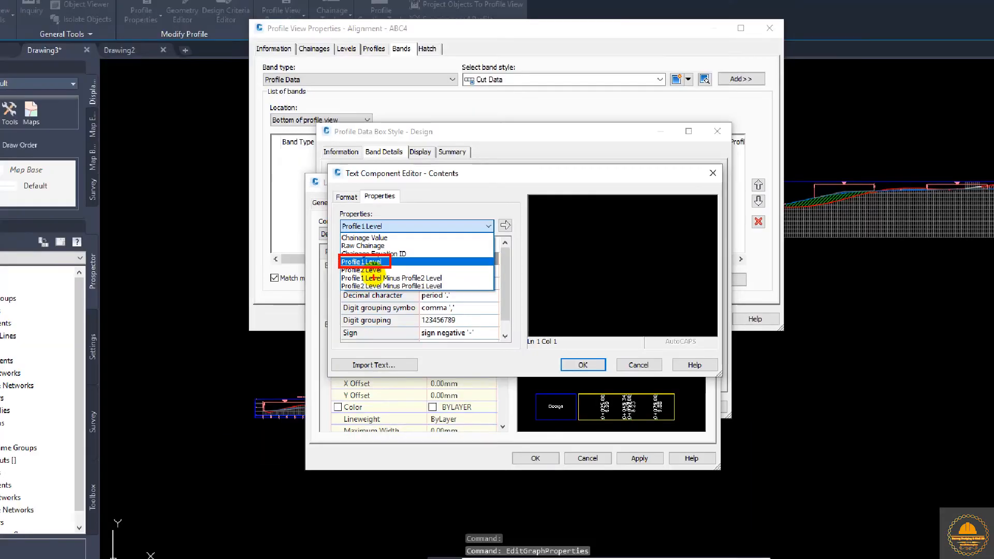
{"action": "left_click", "coordinate": [362, 261]}
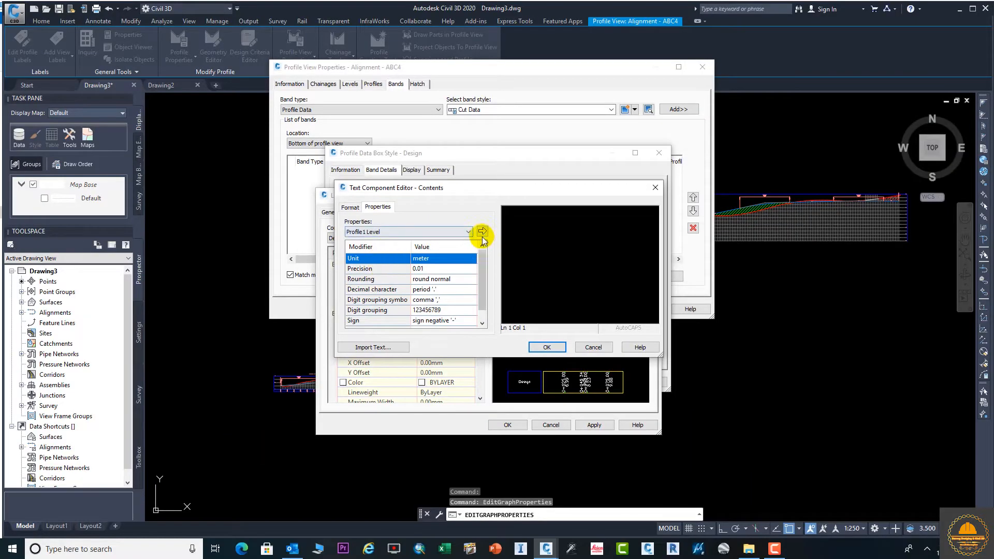
{"action": "left_click", "coordinate": [482, 232]}
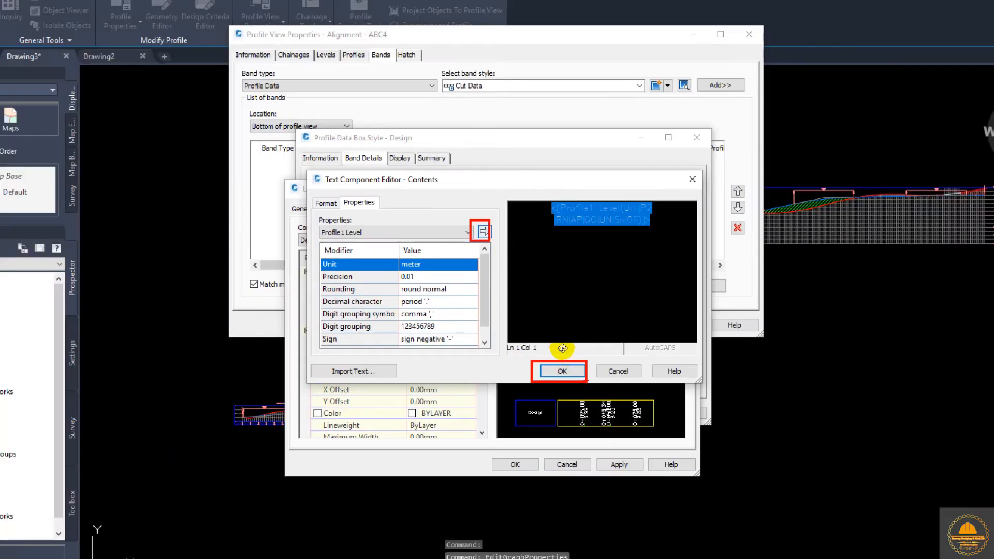
{"action": "left_click", "coordinate": [584, 406]}
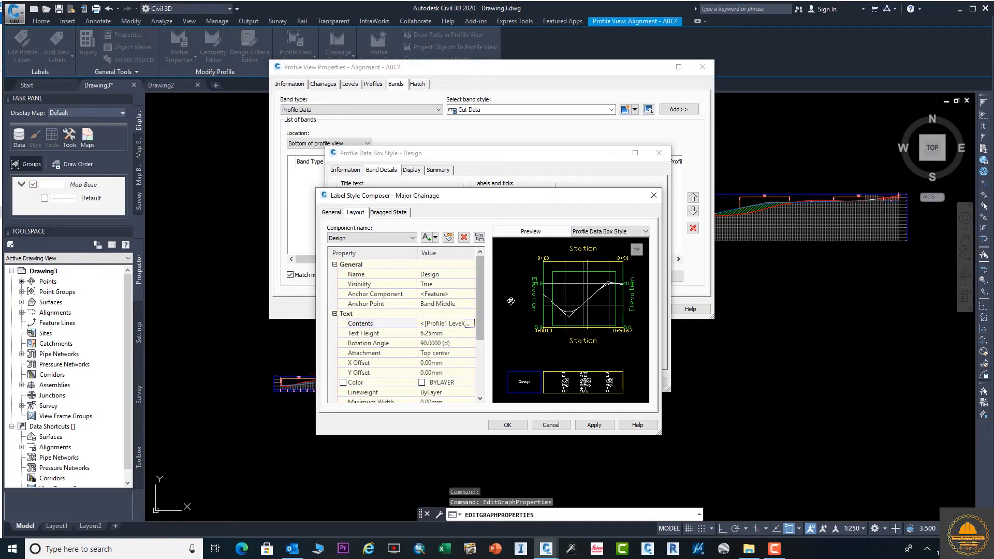
Clear the Design component's contents, insert the Profile1 Level property, choose a precision of 0.001, and apply the label settings
{"action": "left_click", "coordinate": [469, 324]}
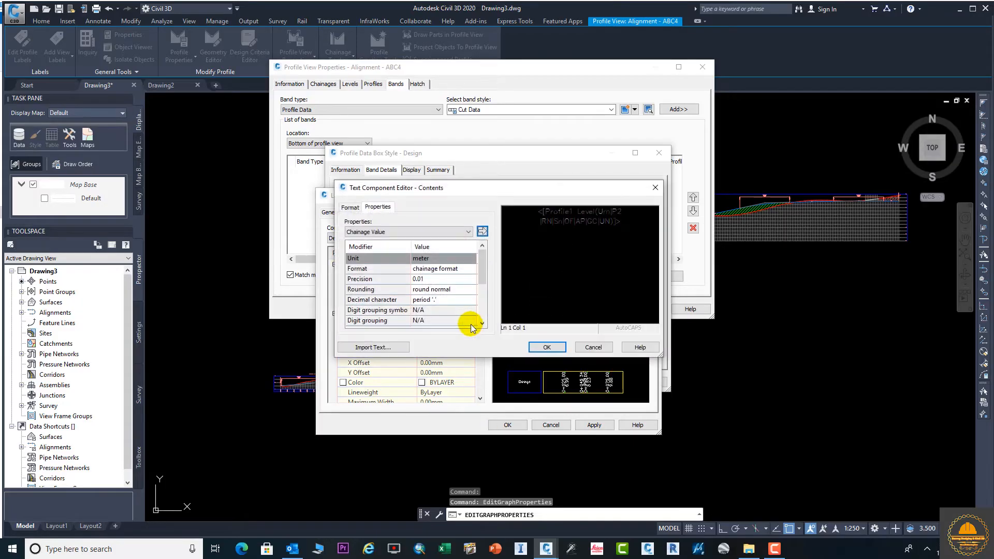
{"action": "left_click", "coordinate": [429, 232]}
{"action": "left_click", "coordinate": [432, 241]}
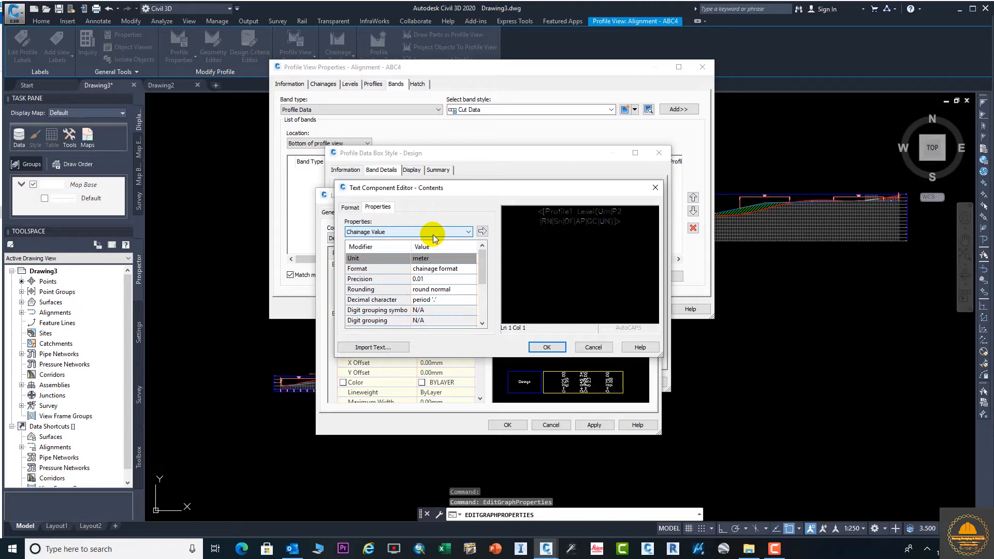
{"action": "left_click", "coordinate": [614, 219]}
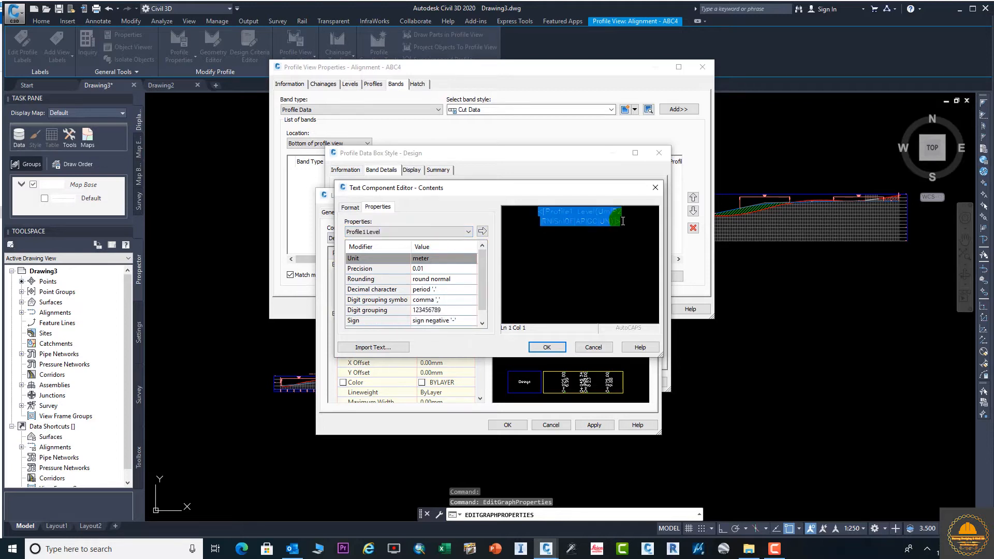
{"action": "key", "text": "Delete"}
{"action": "left_click", "coordinate": [468, 231]}
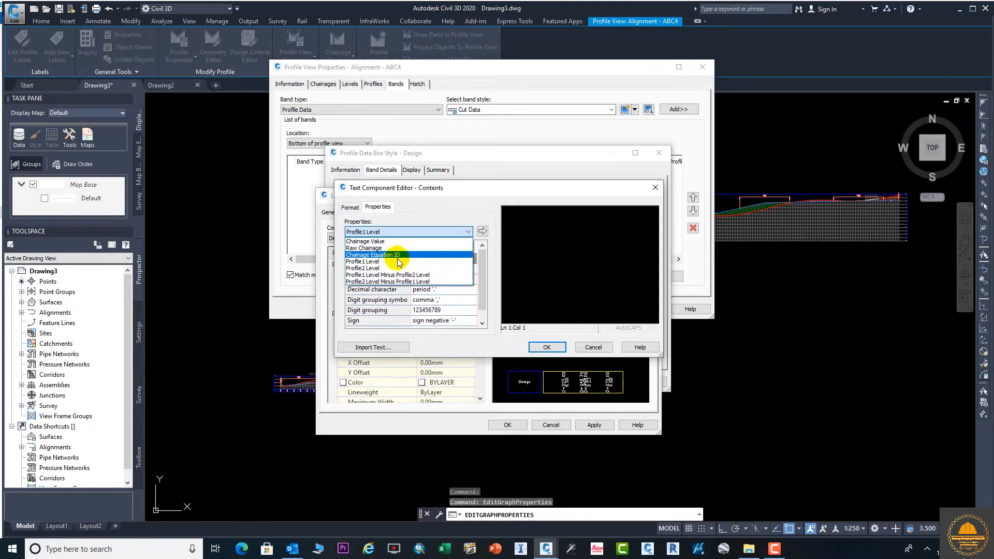
{"action": "left_click", "coordinate": [401, 261]}
{"action": "left_click", "coordinate": [482, 231]}
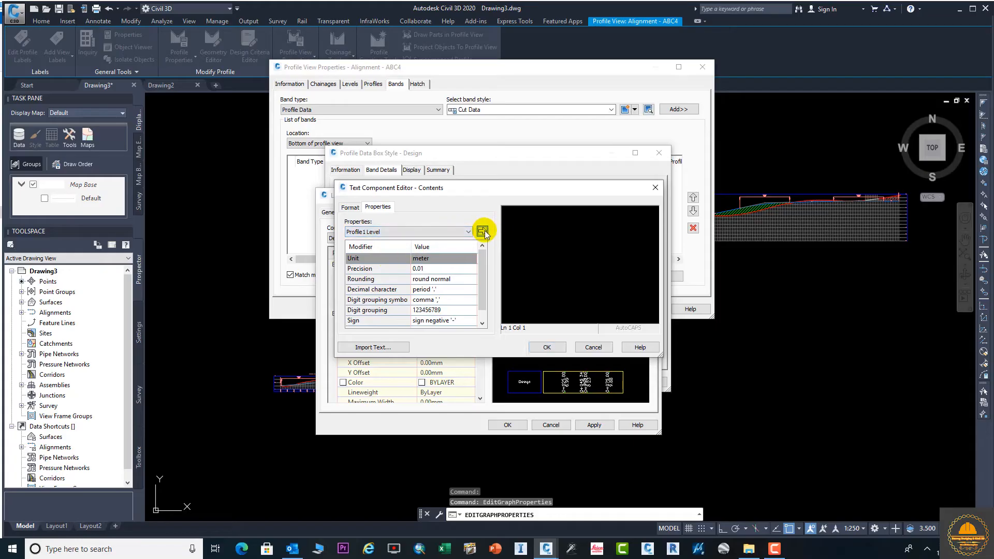
{"action": "left_click", "coordinate": [449, 270]}
{"action": "left_click", "coordinate": [449, 270]}
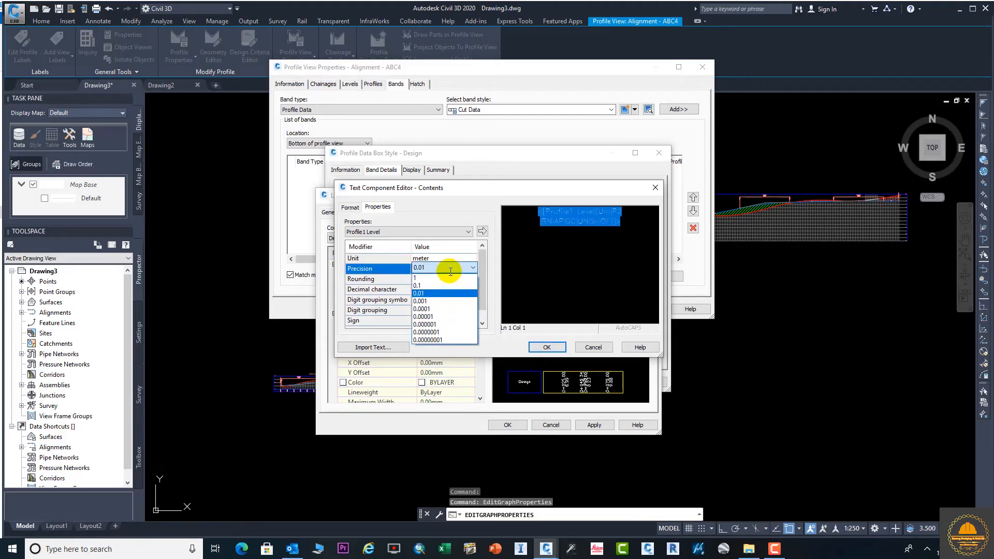
{"action": "left_click", "coordinate": [425, 301]}
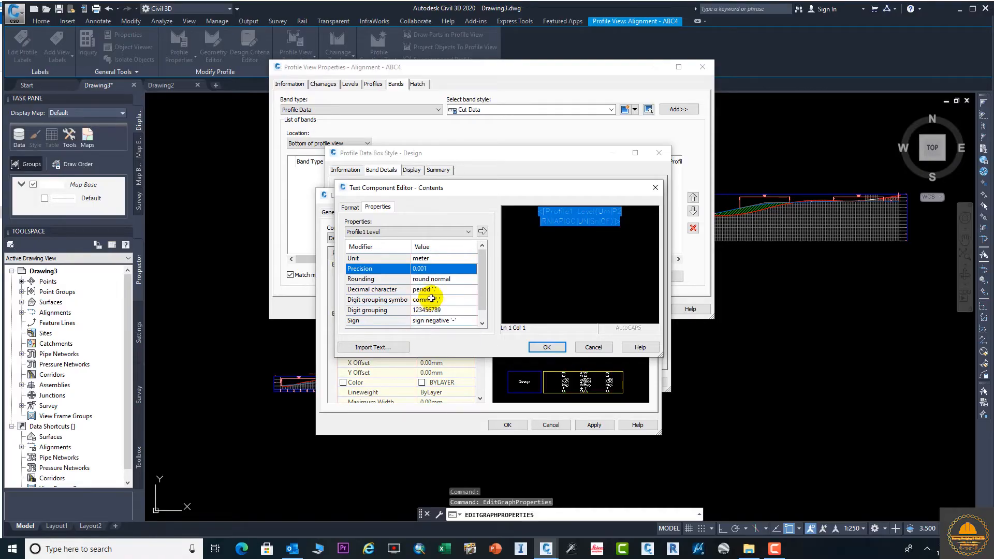
{"action": "left_click", "coordinate": [548, 347]}
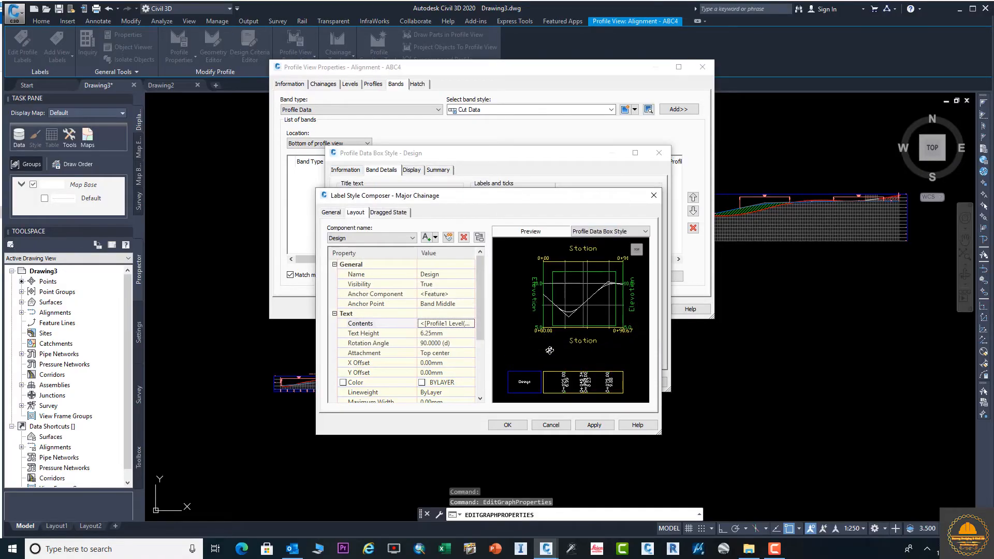
{"action": "left_click", "coordinate": [595, 426]}
Keep the Design component's color at BYLAYER, set its text height to 5.5 mm, and accept the Major Chainage label
{"action": "left_click", "coordinate": [432, 382]}
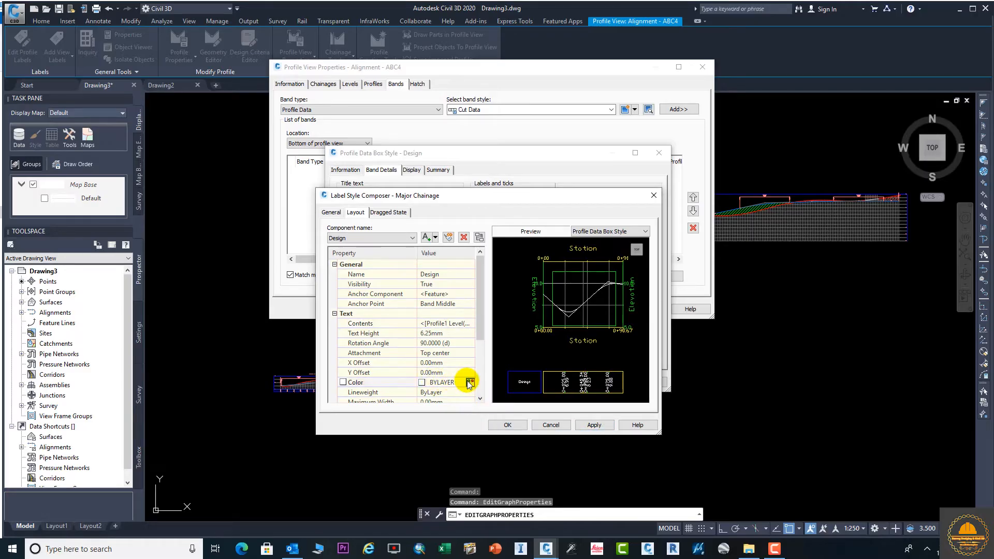
{"action": "left_click", "coordinate": [470, 382]}
{"action": "left_click", "coordinate": [489, 356]}
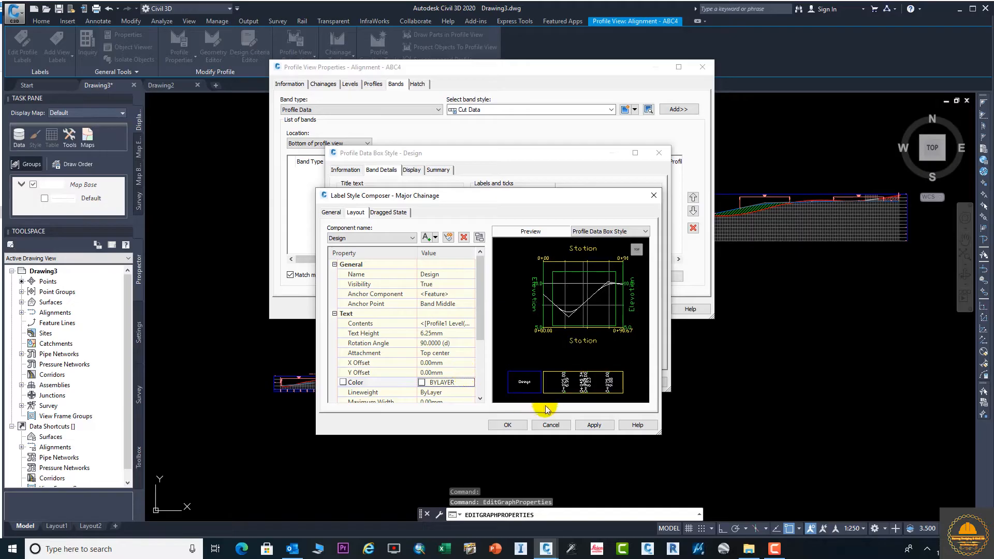
{"action": "left_click", "coordinate": [604, 426]}
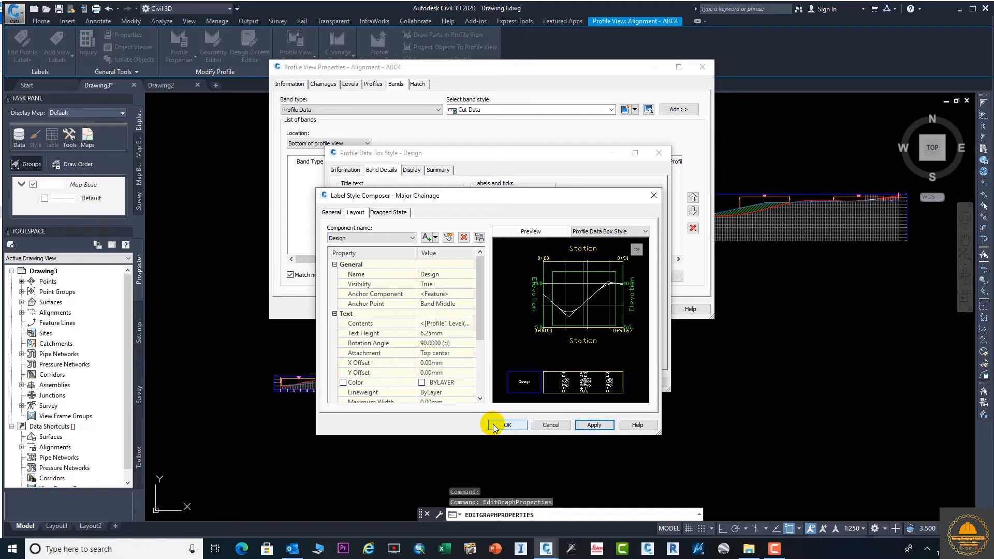
{"action": "left_click", "coordinate": [444, 332]}
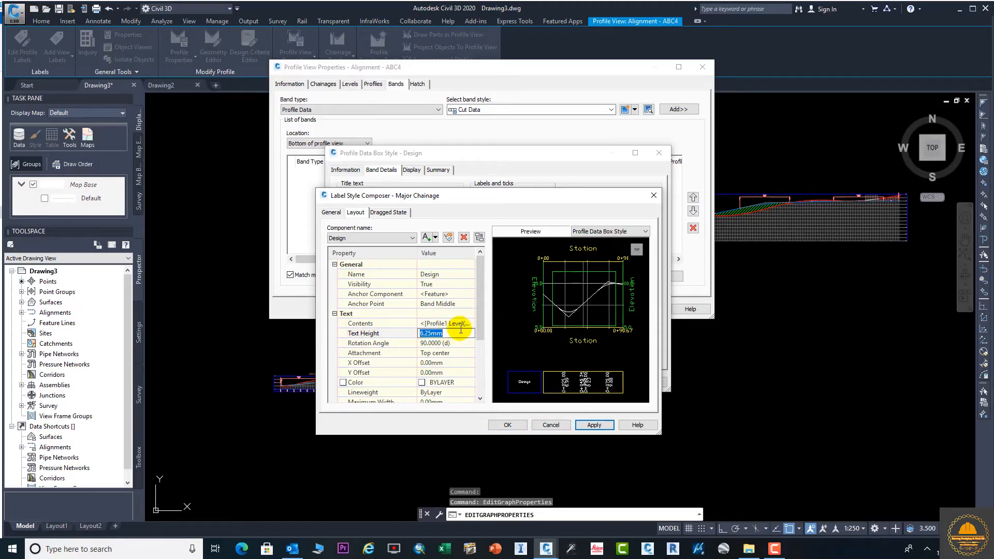
{"action": "type", "text": "5.5"}
{"action": "left_click", "coordinate": [593, 425]}
{"action": "left_click", "coordinate": [508, 424]}
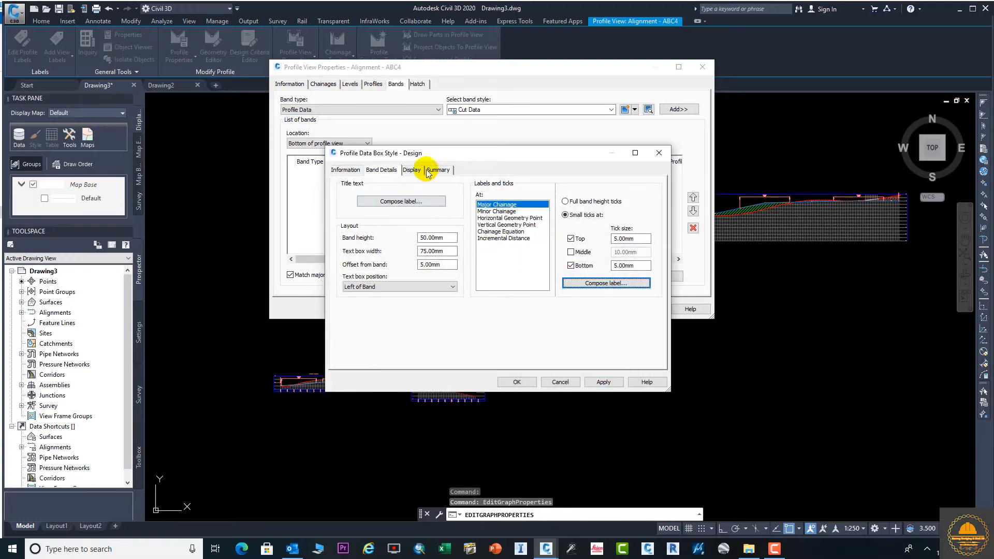
Hide the band style's labels at chainage equations, horizontal geometry points, vertical geometry points and minor chainages
{"action": "left_click", "coordinate": [412, 170]}
{"action": "scroll", "coordinate": [440, 259], "scroll_direction": "down", "scroll_amount": 2}
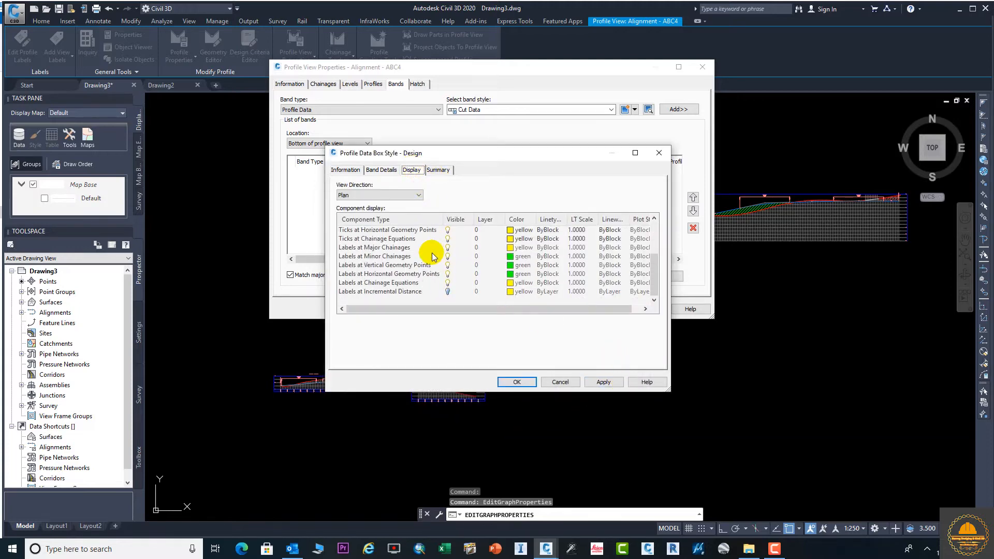
{"action": "left_click", "coordinate": [448, 285]}
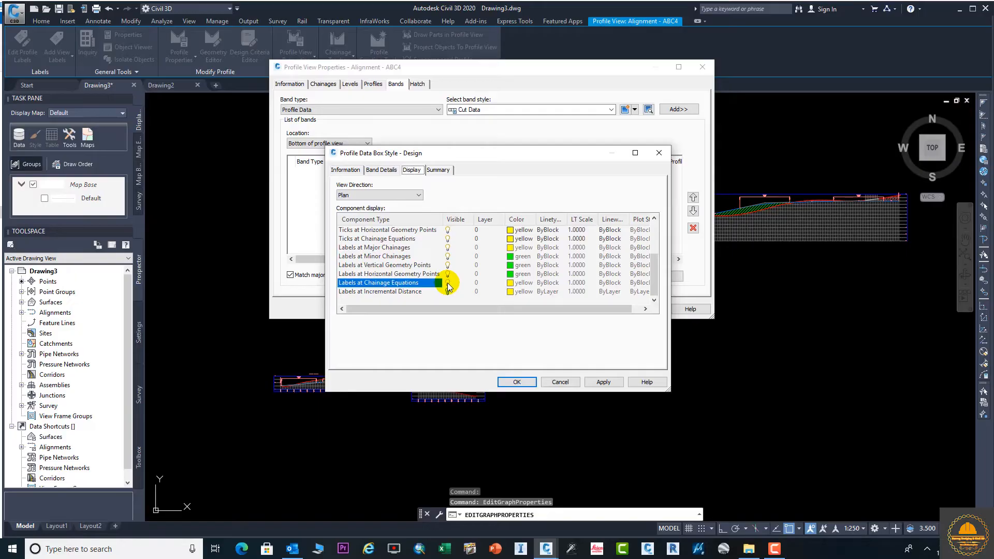
{"action": "left_click", "coordinate": [448, 275]}
{"action": "left_click", "coordinate": [448, 266]}
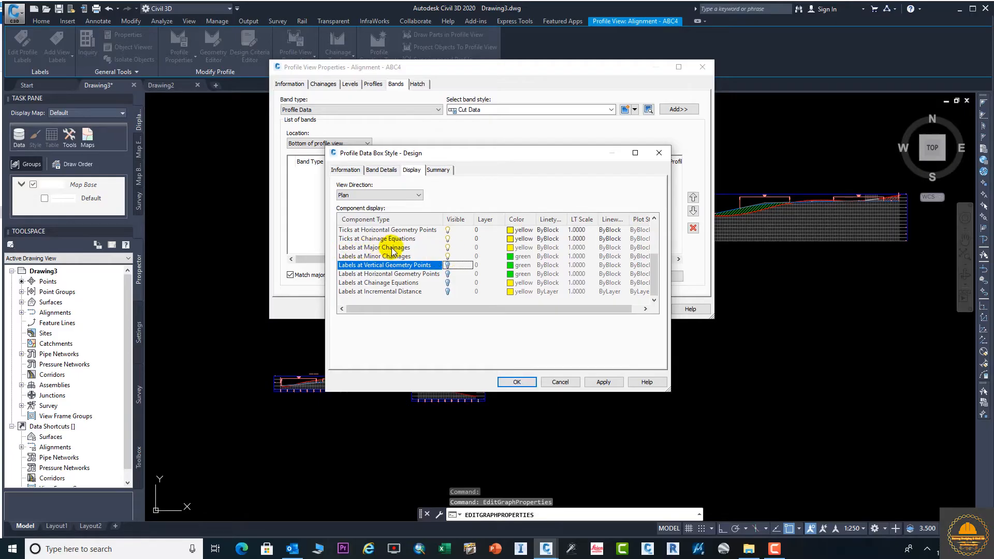
{"action": "left_click", "coordinate": [448, 256]}
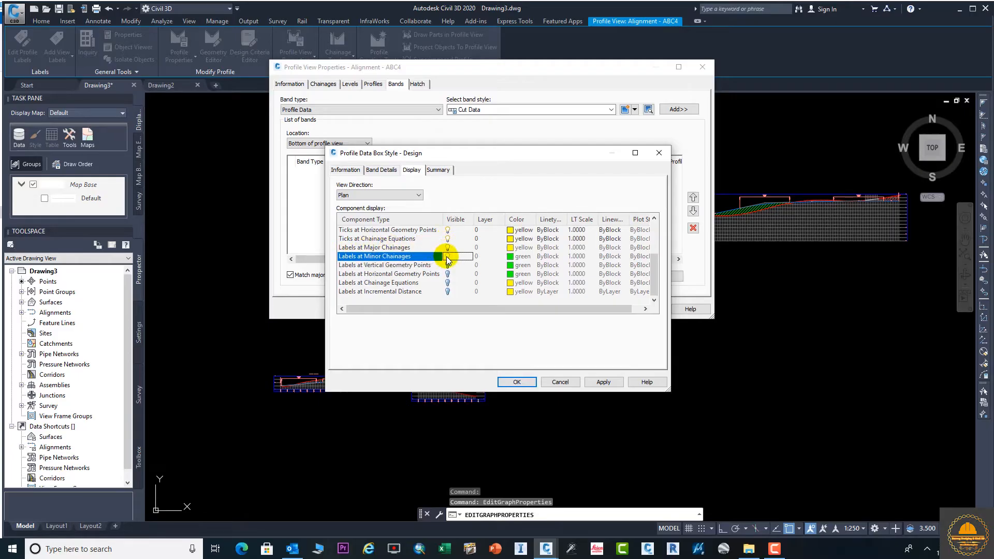
{"action": "left_click", "coordinate": [447, 247]}
Hide the minor ticks and the ticks at chainage equations, horizontal and vertical geometry points, and accept the Design band style
{"action": "left_click", "coordinate": [448, 239]}
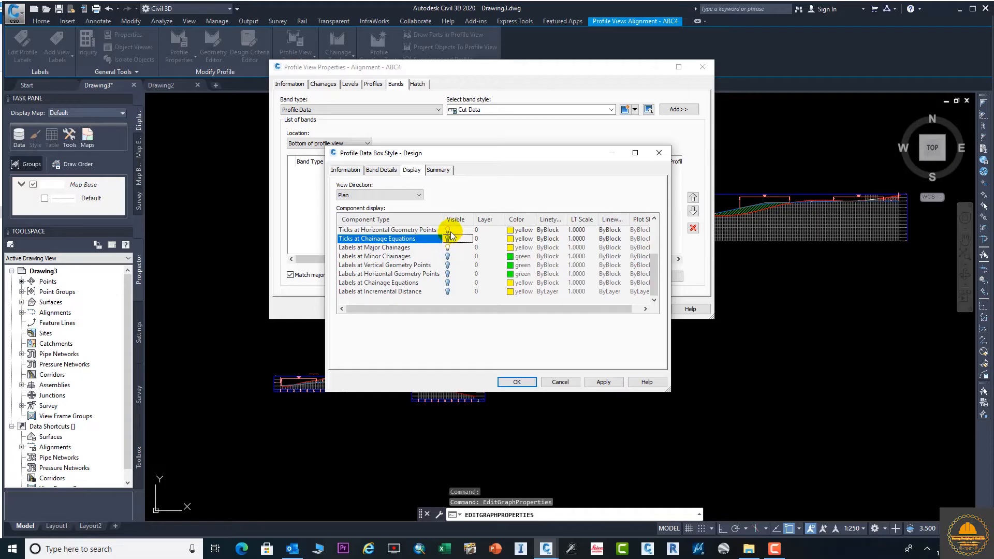
{"action": "left_click", "coordinate": [447, 230]}
{"action": "scroll", "coordinate": [448, 249], "scroll_direction": "up", "scroll_amount": 2}
{"action": "left_click", "coordinate": [447, 273]}
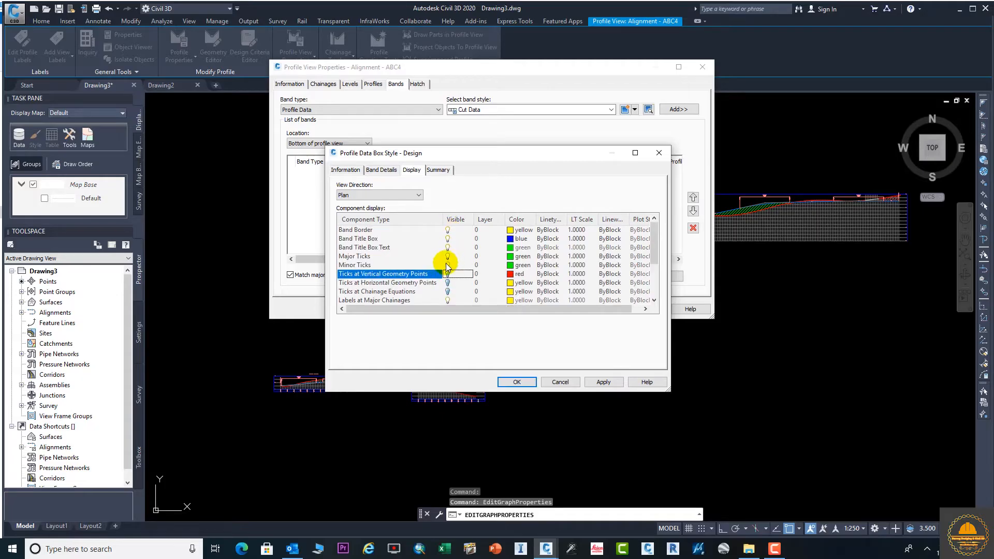
{"action": "left_click", "coordinate": [447, 265]}
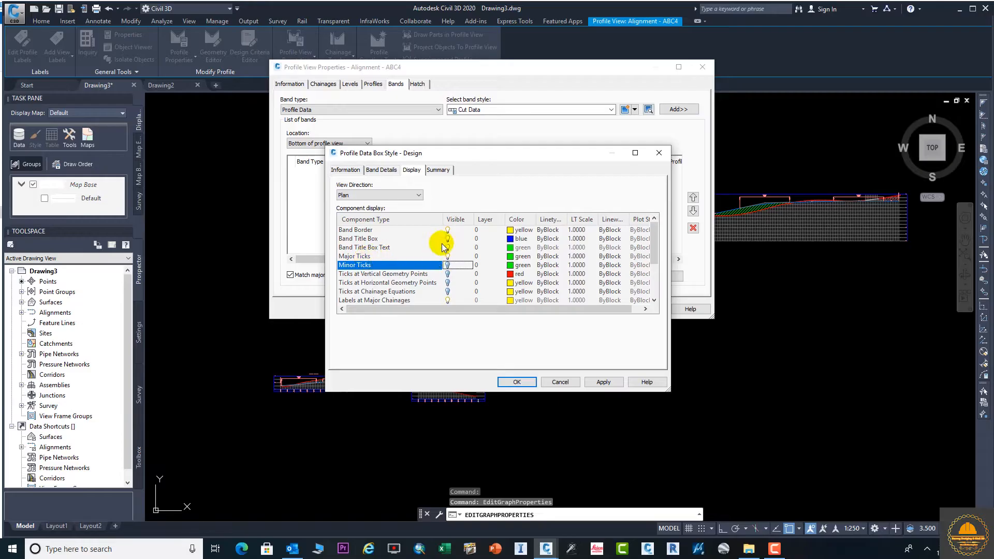
{"action": "scroll", "coordinate": [444, 289], "scroll_direction": "down", "scroll_amount": 2}
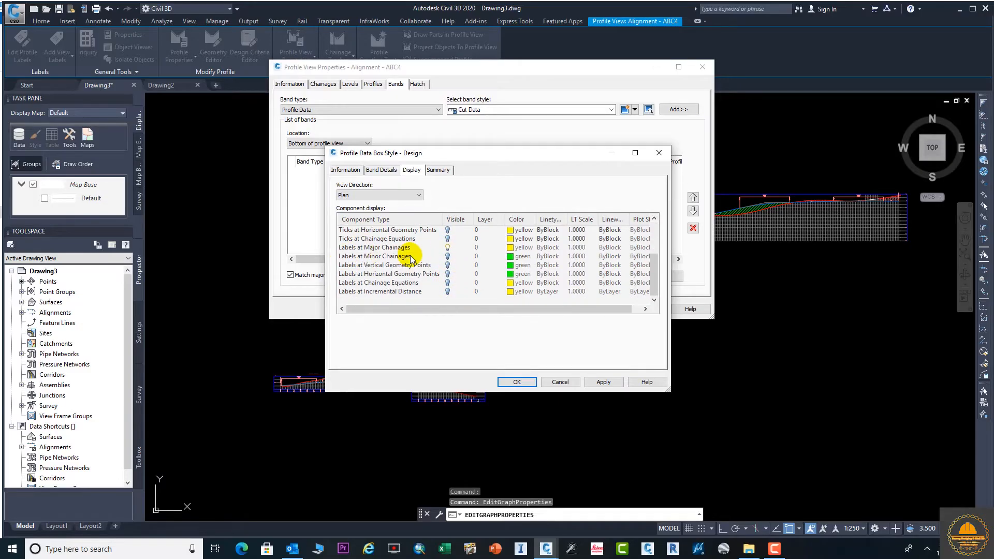
{"action": "scroll", "coordinate": [466, 266], "scroll_direction": "up", "scroll_amount": 2}
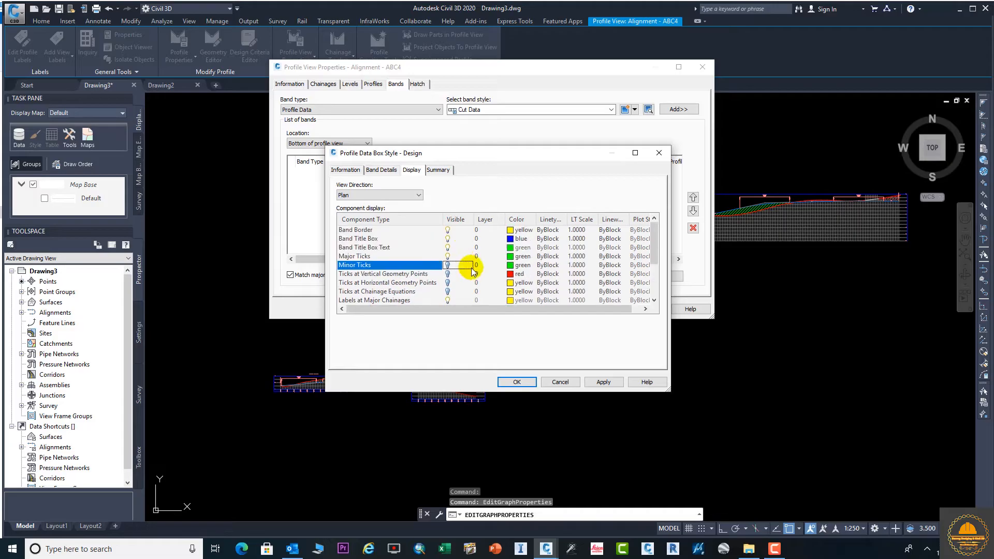
{"action": "left_click", "coordinate": [602, 382]}
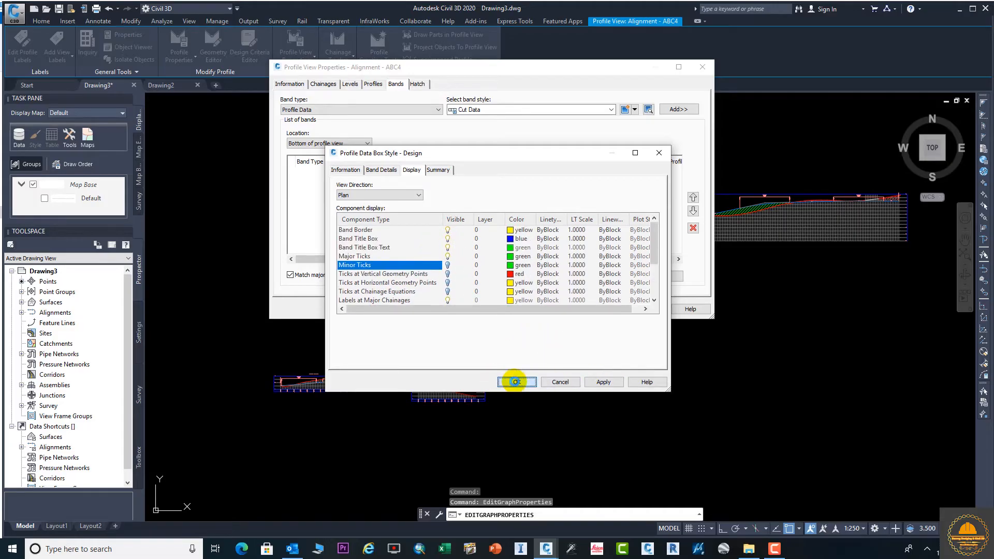
{"action": "left_click", "coordinate": [516, 381]}
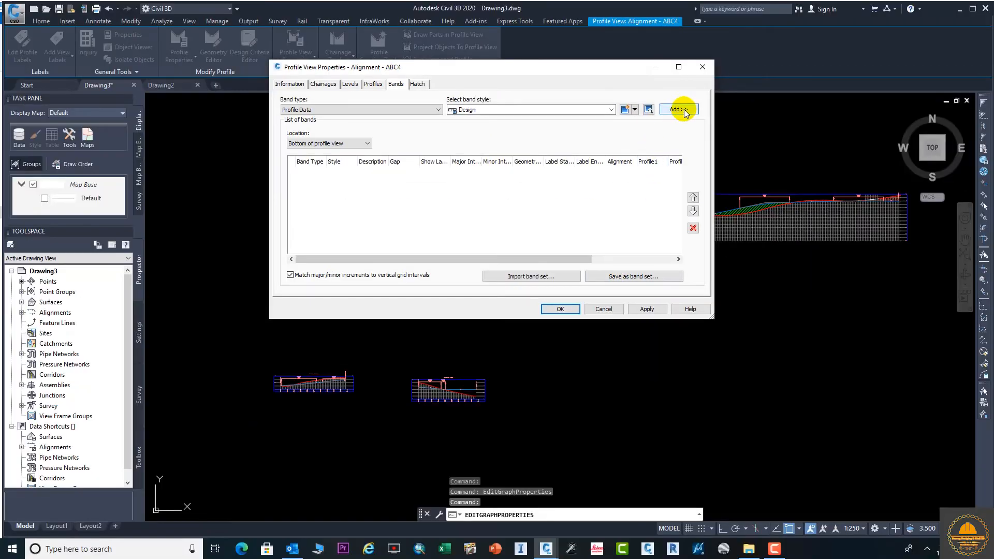
Add the Design band at the bottom of the profile view with all geometry points, apply it, and inspect it in the drawing
{"action": "left_click", "coordinate": [695, 116]}
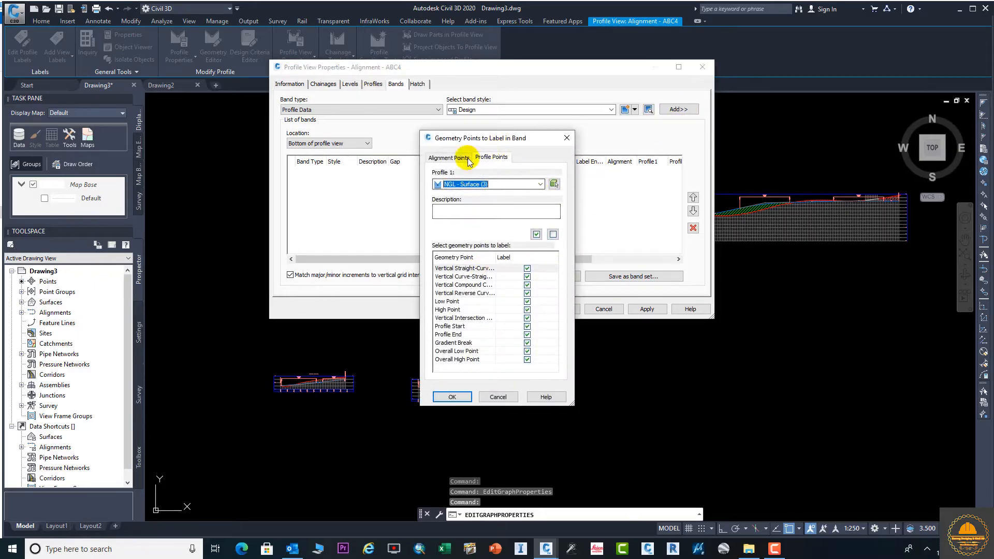
{"action": "left_click", "coordinate": [451, 396]}
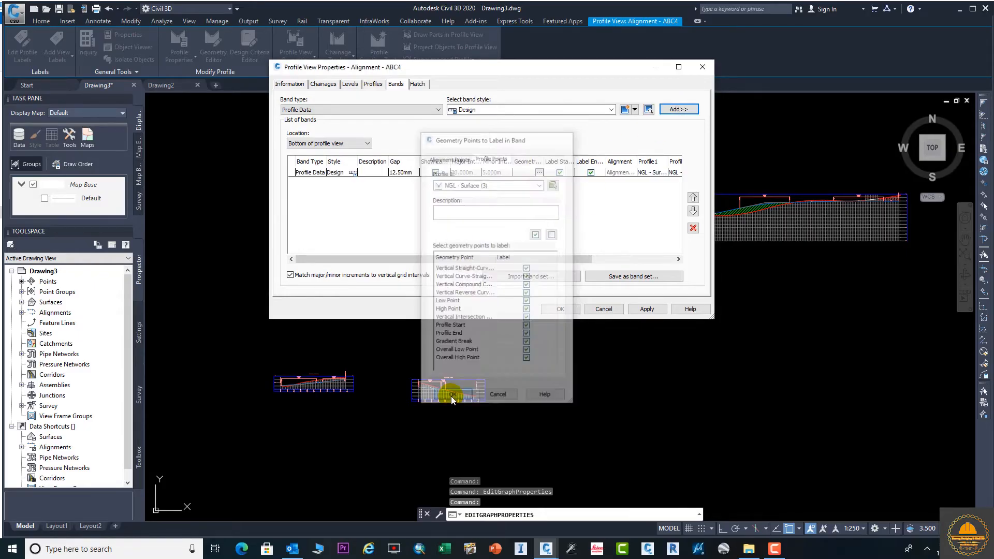
{"action": "left_click", "coordinate": [647, 309]}
{"action": "left_click", "coordinate": [561, 309]}
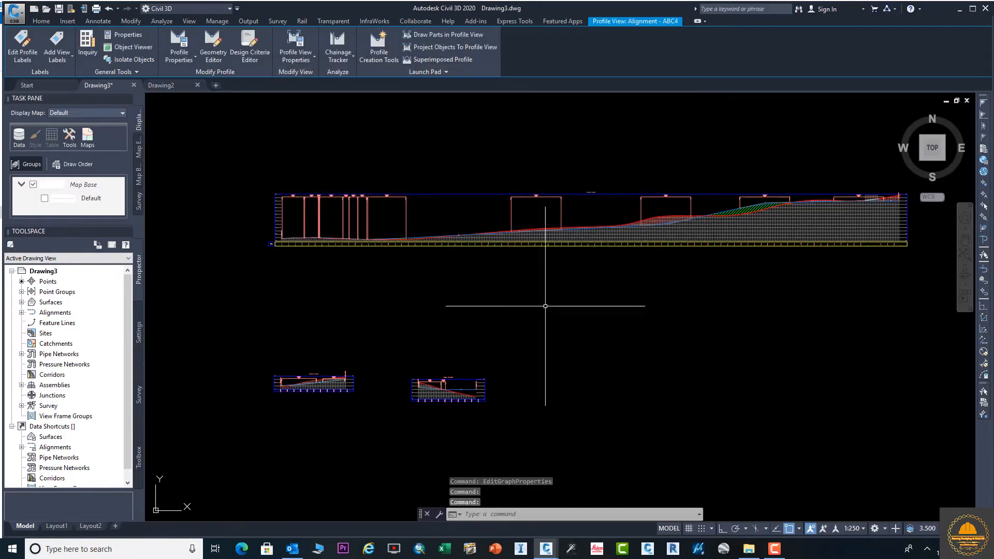
{"action": "scroll", "coordinate": [222, 146], "scroll_direction": "up", "scroll_amount": 3}
{"action": "scroll", "coordinate": [390, 357], "scroll_direction": "up", "scroll_amount": 8}
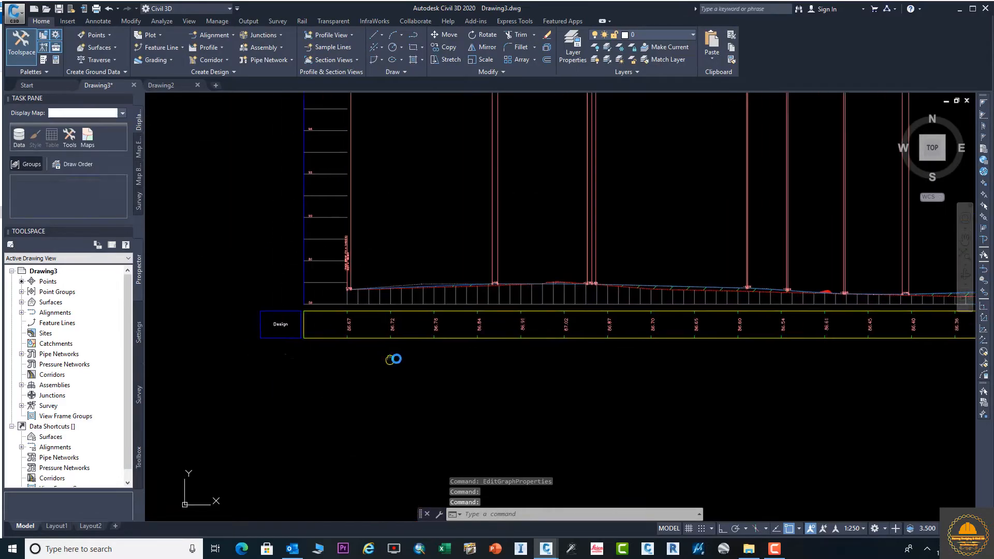
Examine the Design band's title box and level labels along the length of the profile view
{"action": "scroll", "coordinate": [466, 332], "scroll_direction": "down", "scroll_amount": 3}
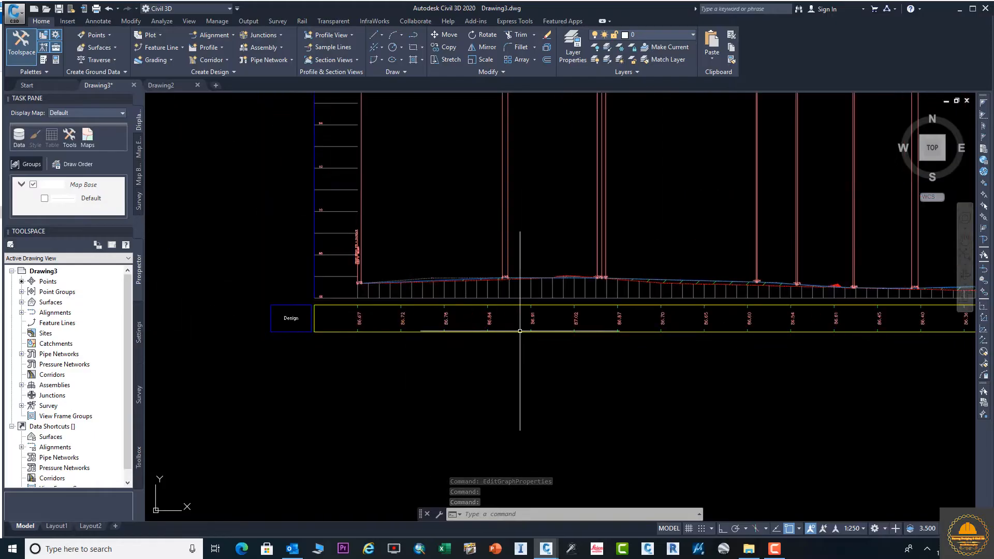
{"action": "scroll", "coordinate": [515, 331], "scroll_direction": "up", "scroll_amount": 2}
{"action": "scroll", "coordinate": [523, 336], "scroll_direction": "down", "scroll_amount": 4}
{"action": "scroll", "coordinate": [432, 332], "scroll_direction": "up", "scroll_amount": 4}
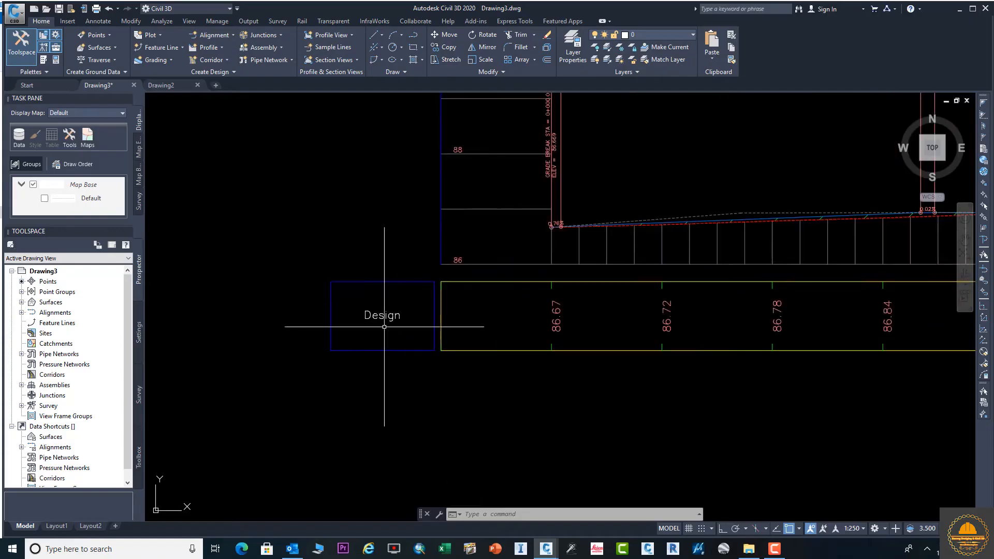
{"action": "scroll", "coordinate": [559, 328], "scroll_direction": "down", "scroll_amount": 4}
{"action": "middle_click_drag", "start_coordinate": [764, 351], "coordinate": [507, 333]}
{"action": "scroll", "coordinate": [506, 333], "scroll_direction": "down", "scroll_amount": 3}
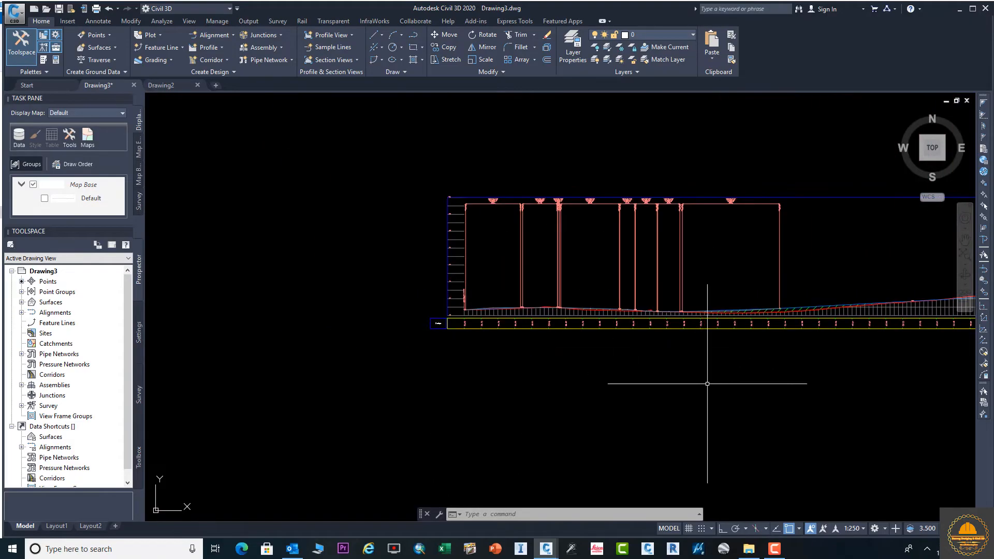
{"action": "scroll", "coordinate": [715, 382], "scroll_direction": "down", "scroll_amount": 2}
{"action": "middle_click_drag", "start_coordinate": [714, 382], "coordinate": [630, 368]}
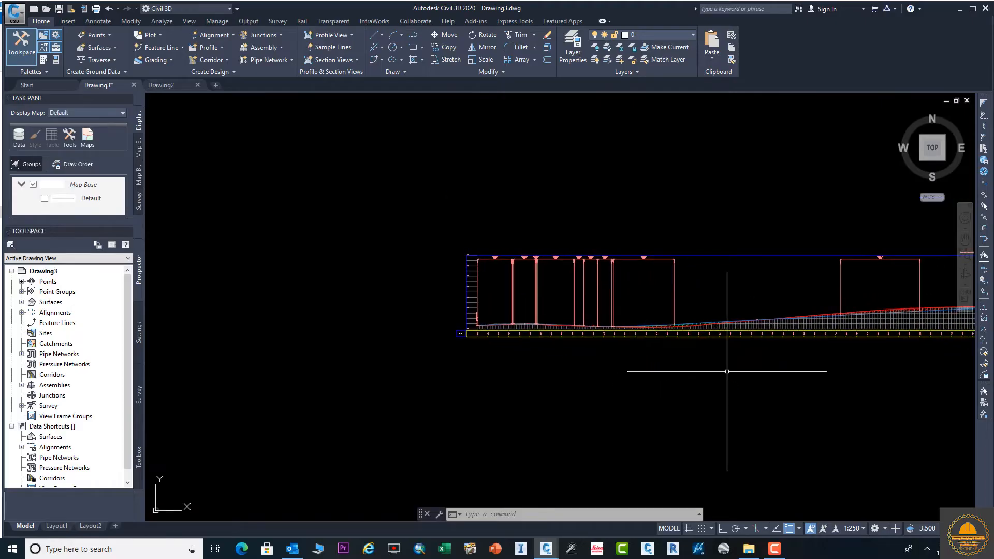
{"action": "scroll", "coordinate": [731, 342], "scroll_direction": "down", "scroll_amount": 4}
Create a new Profile Data band style named Existing from the ABC profile view's properties
{"action": "left_click", "coordinate": [800, 324]}
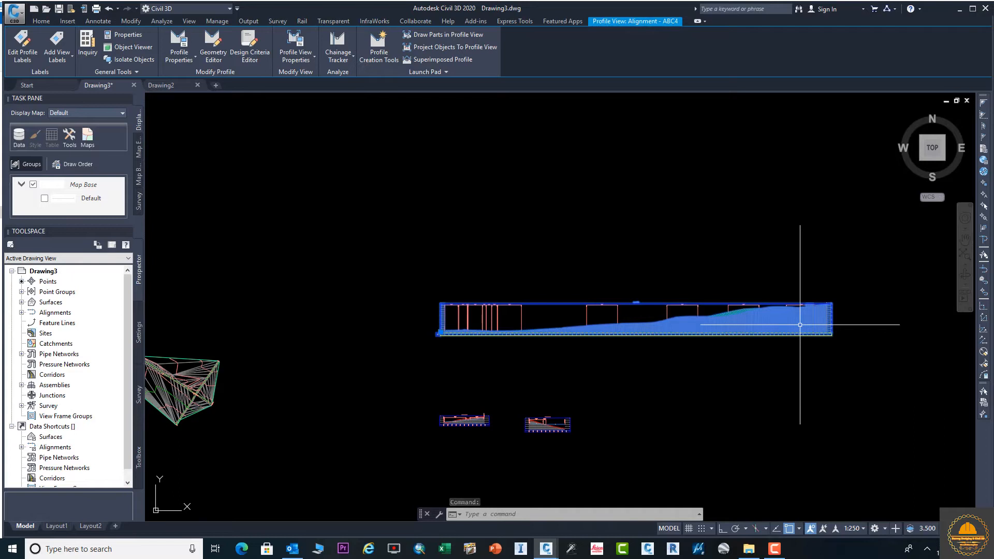
{"action": "right_click", "coordinate": [799, 325]}
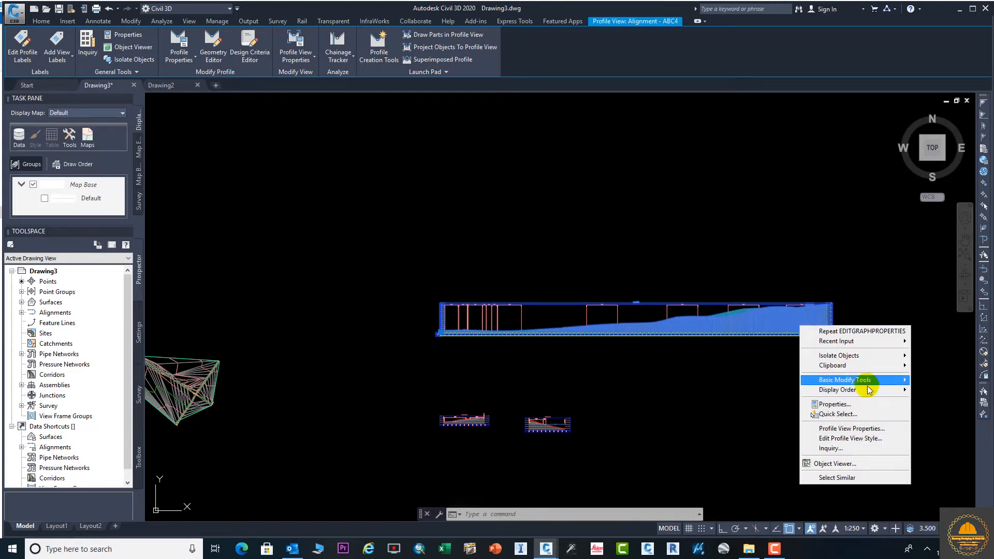
{"action": "left_click", "coordinate": [872, 429]}
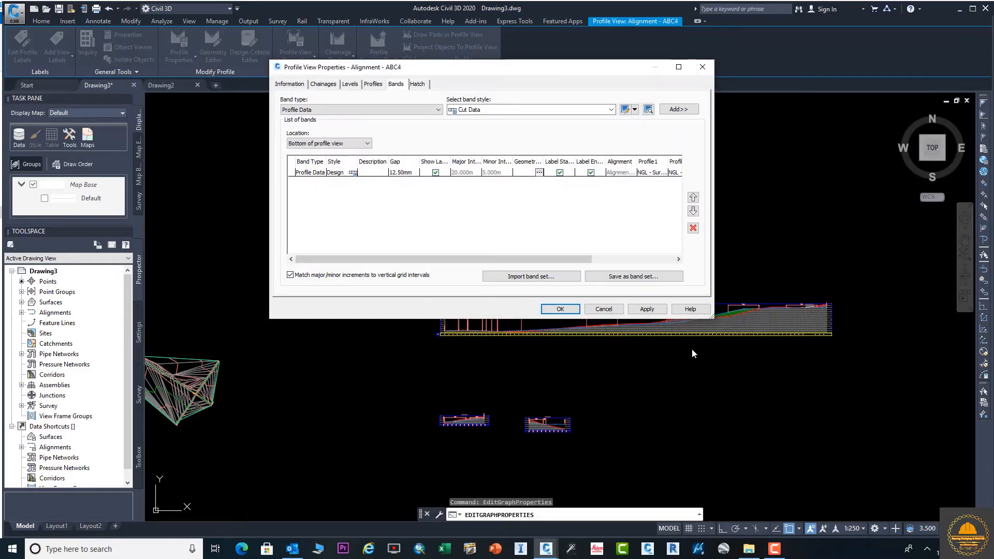
{"action": "left_click", "coordinate": [634, 109]}
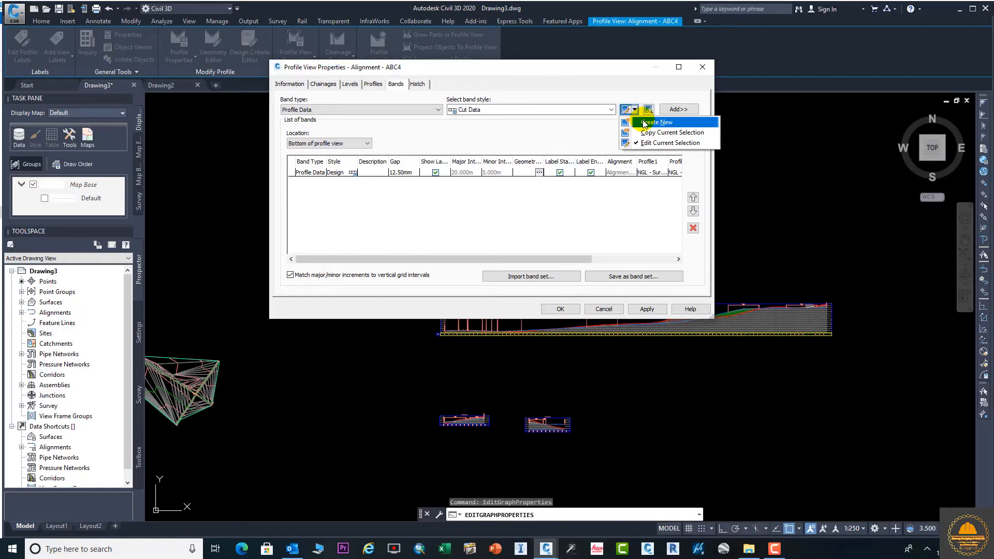
{"action": "left_click", "coordinate": [645, 123]}
{"action": "left_click", "coordinate": [347, 170]}
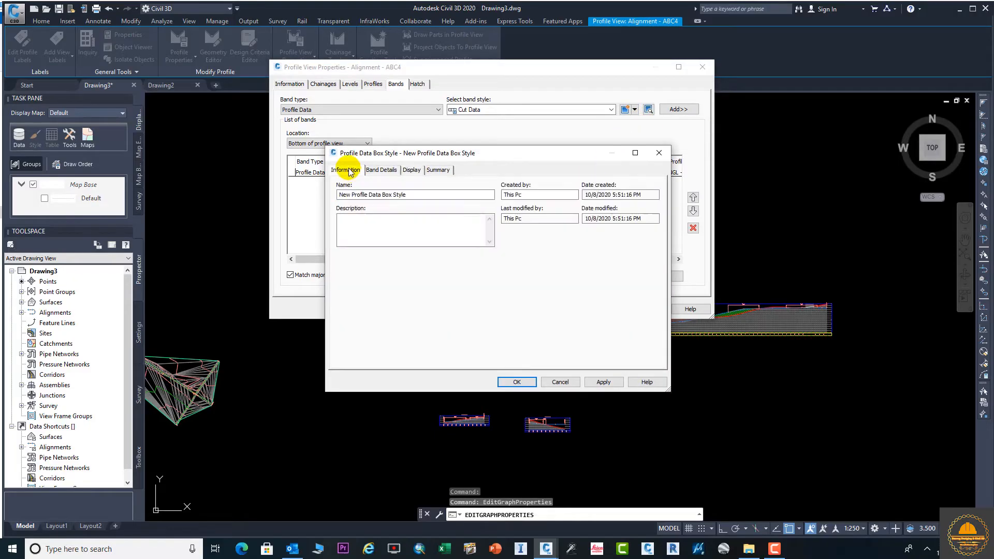
{"action": "left_click", "coordinate": [412, 194]}
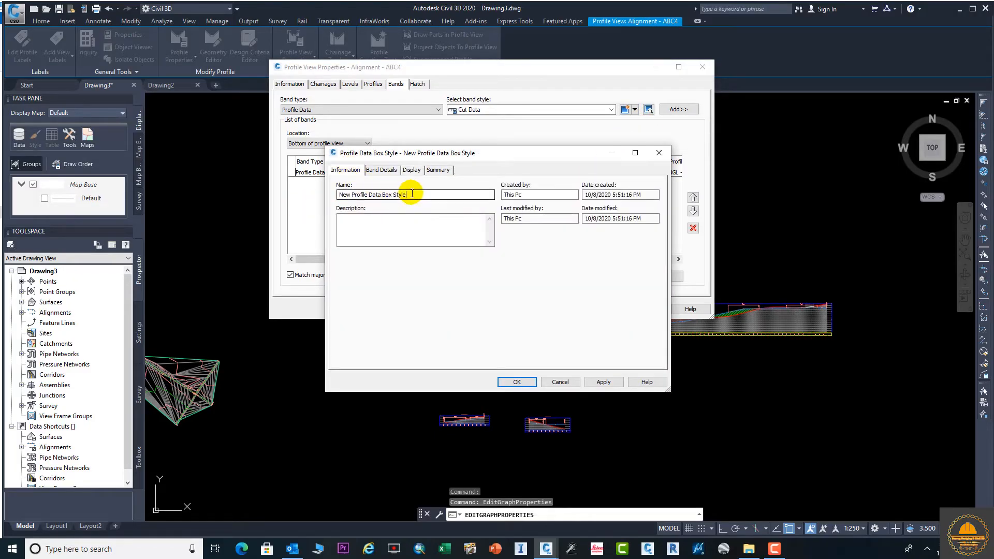
{"action": "left_click_drag", "start_coordinate": [412, 194], "coordinate": [314, 203]}
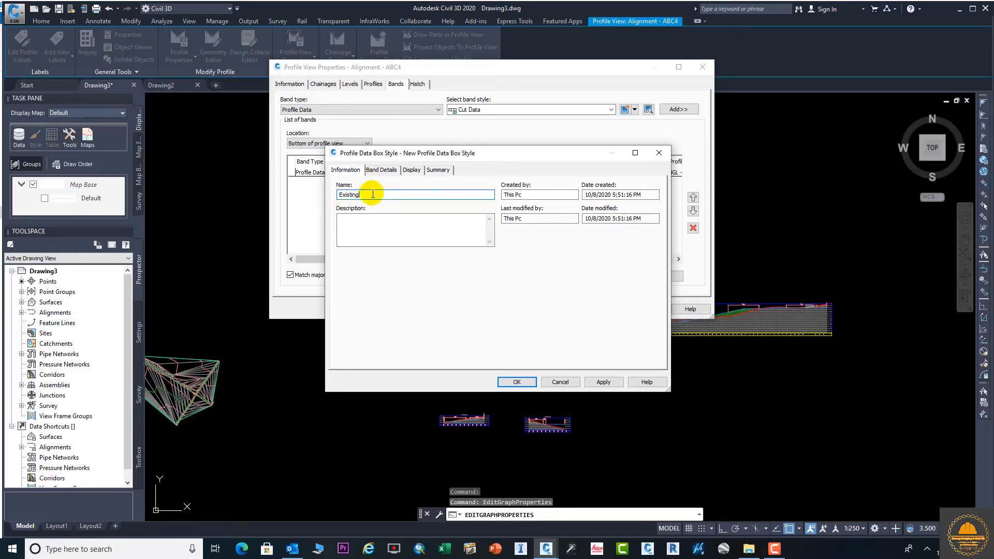
{"action": "left_click_drag", "start_coordinate": [371, 194], "coordinate": [254, 214]}
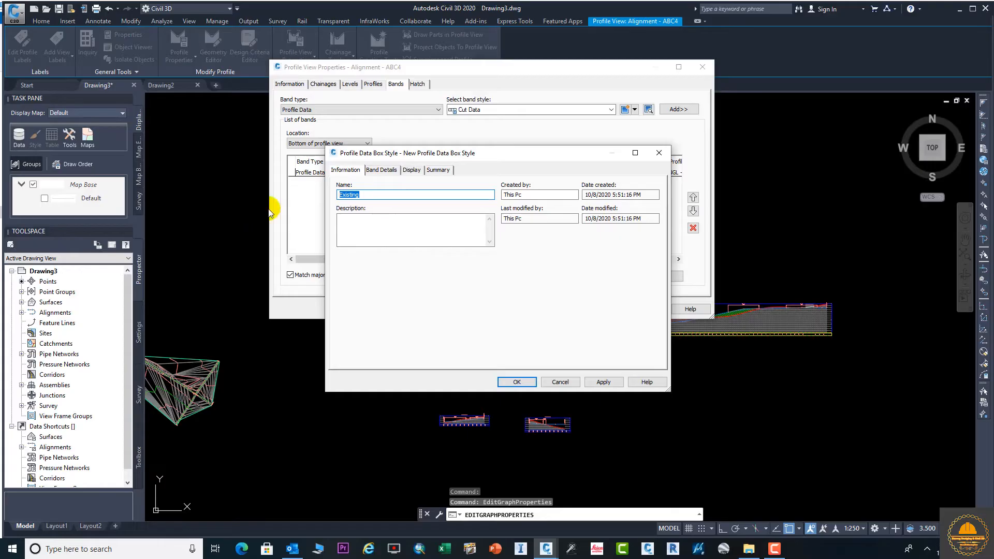
In the band title label, rename the text component Existing and anchor it at Middle Center
{"action": "left_click", "coordinate": [384, 171]}
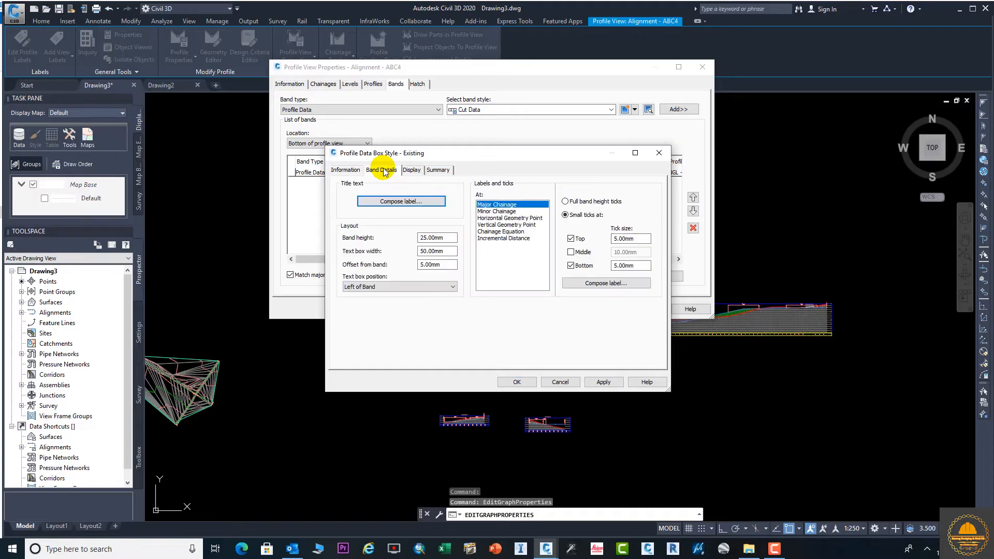
{"action": "left_click", "coordinate": [392, 203]}
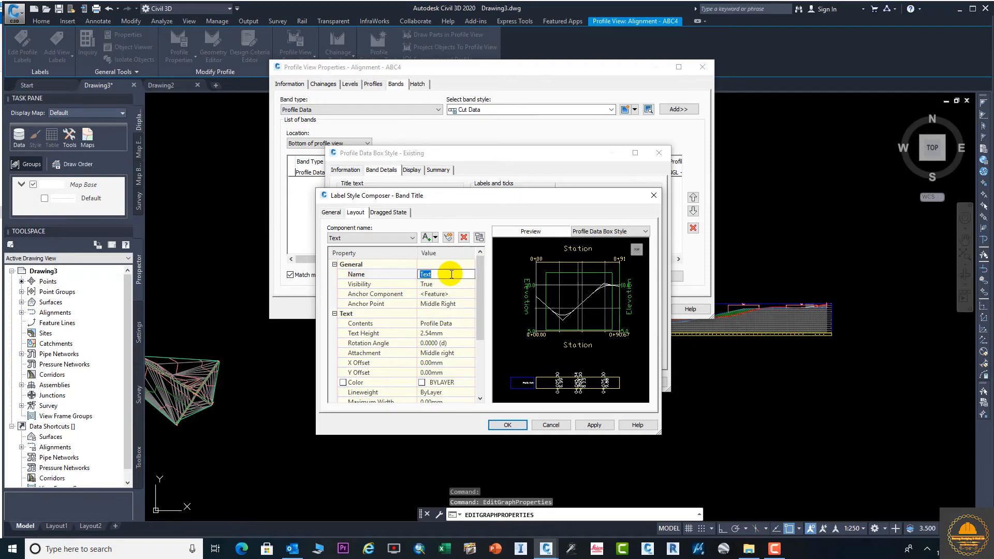
{"action": "type", "text": "Existing"}
{"action": "left_click", "coordinate": [459, 303]}
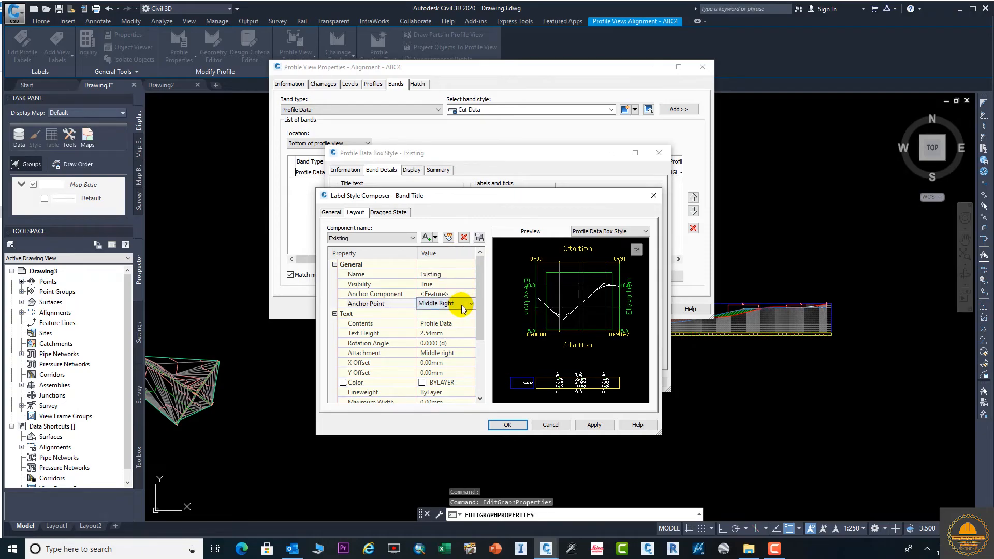
{"action": "left_click", "coordinate": [459, 303]}
{"action": "left_click", "coordinate": [454, 344]}
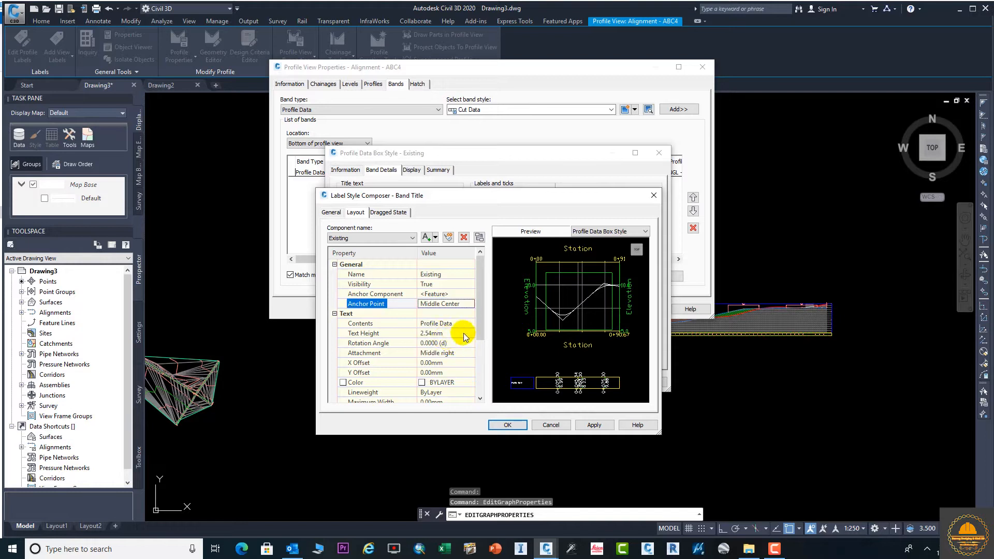
Set the title's text height to 5.5 mm and replace its contents with Existing
{"action": "left_click", "coordinate": [464, 324]}
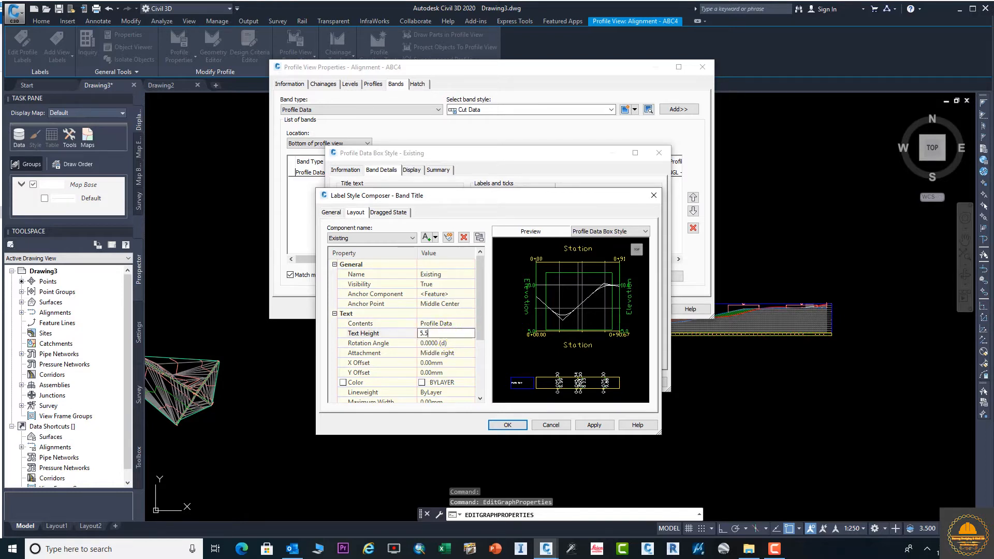
{"action": "left_click", "coordinate": [451, 324]}
{"action": "left_click", "coordinate": [471, 324]}
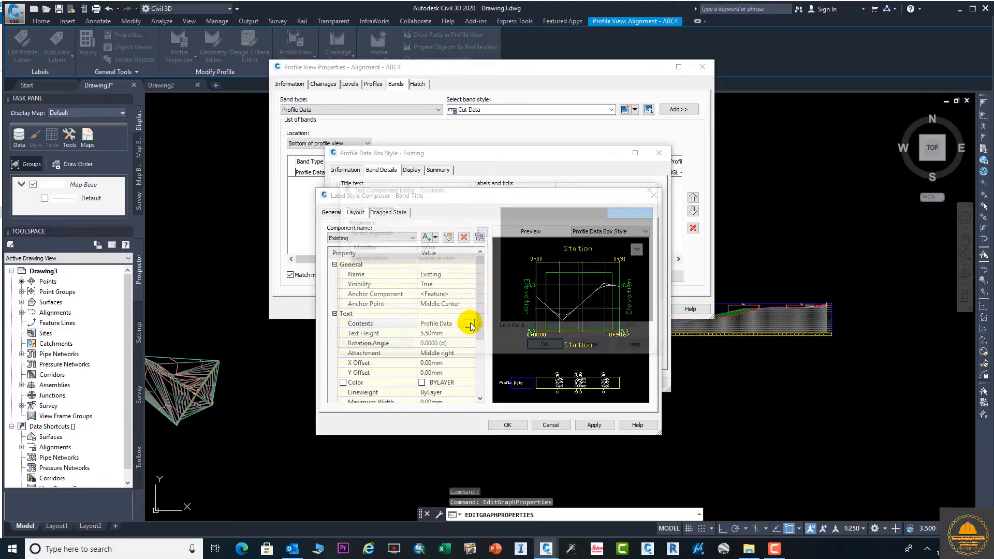
{"action": "left_click", "coordinate": [584, 233]}
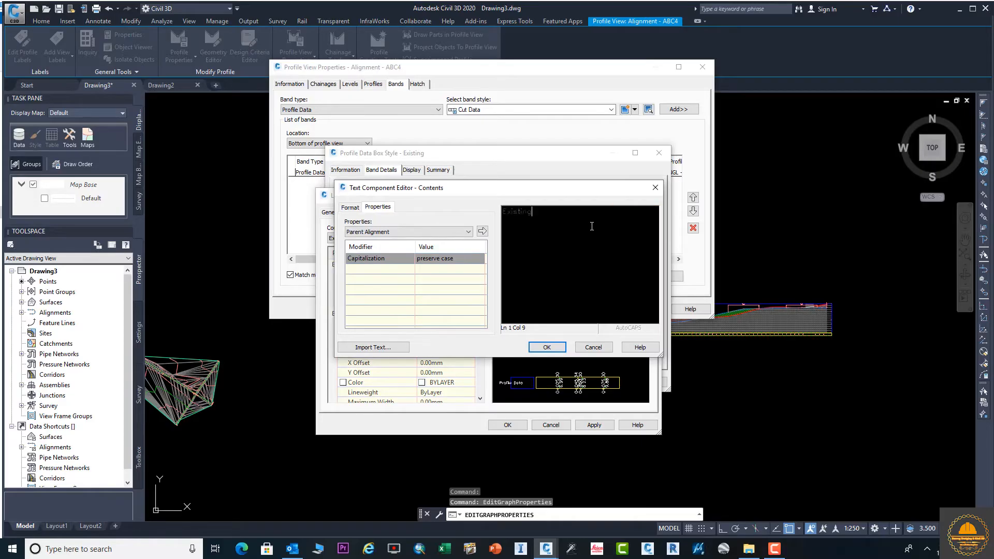
{"action": "left_click", "coordinate": [547, 347]}
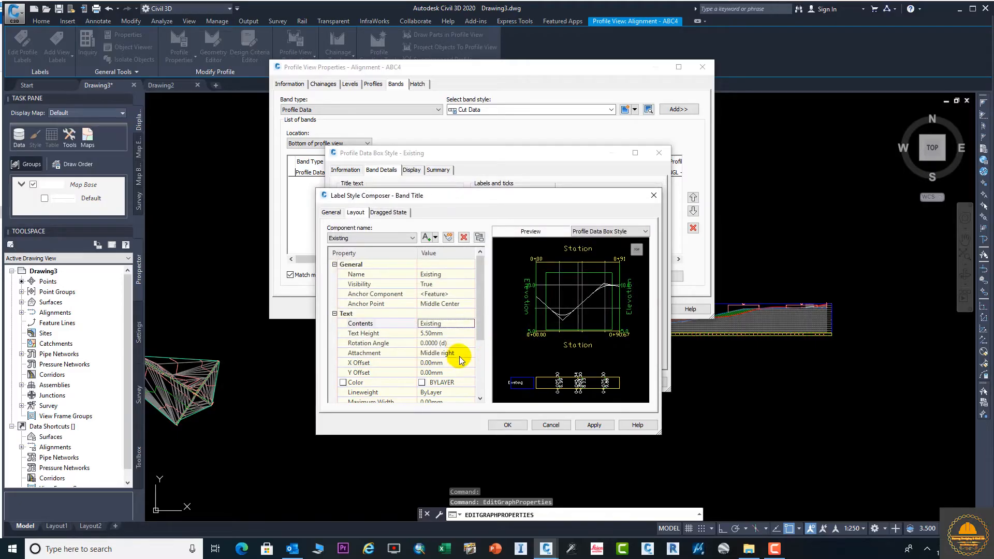
Set the title text's attachment to Middle center and accept the band title label
{"action": "left_click", "coordinate": [459, 353]}
{"action": "left_click", "coordinate": [461, 354]}
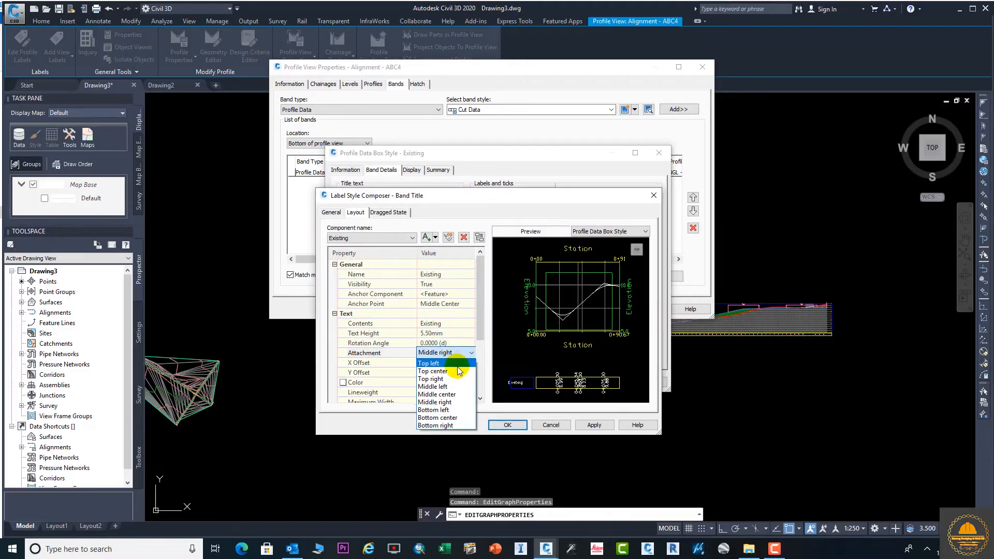
{"action": "left_click", "coordinate": [452, 395]}
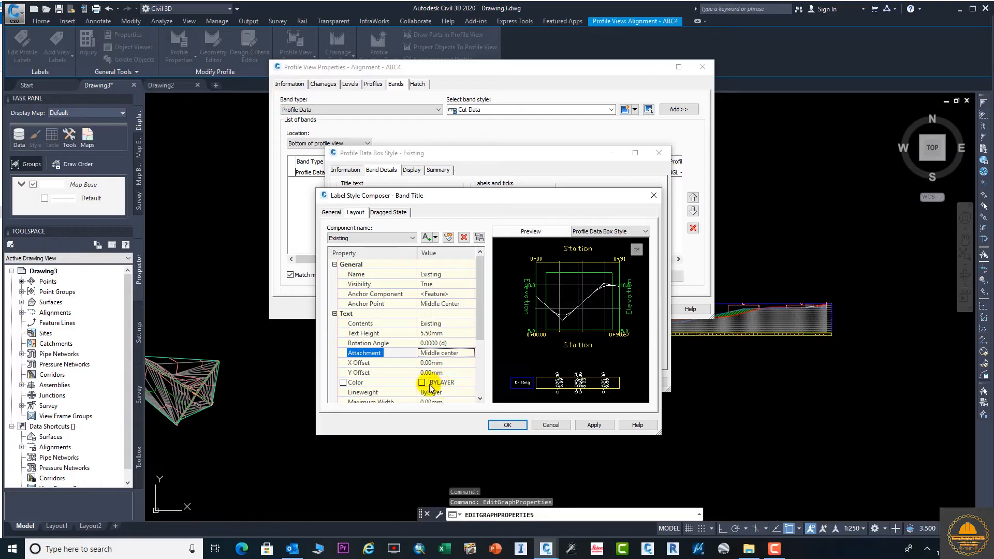
{"action": "left_click", "coordinate": [594, 424]}
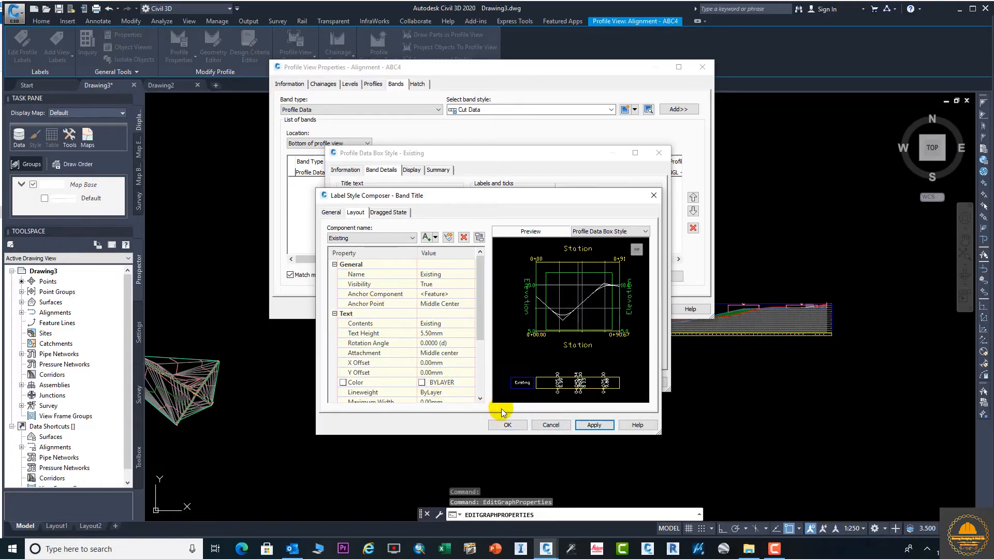
{"action": "left_click", "coordinate": [507, 424]}
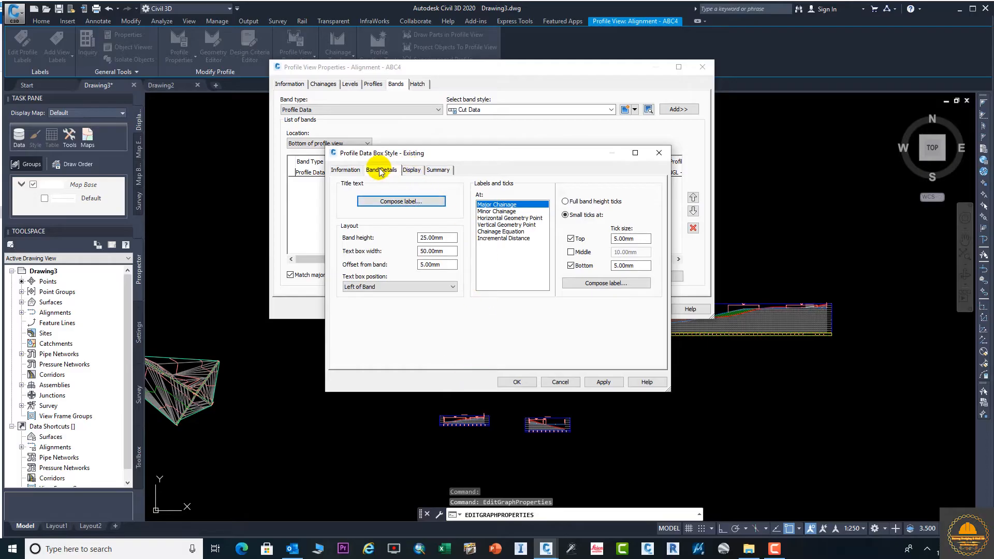
Set the Existing style's band height to 50 mm and its text box width to 75 mm
{"action": "double_click", "coordinate": [430, 238]}
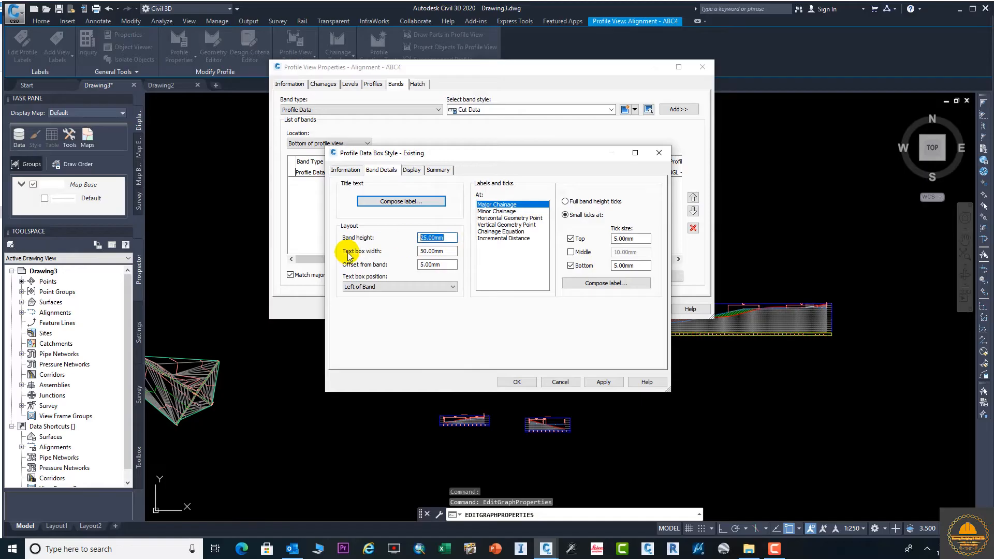
{"action": "type", "text": "50"}
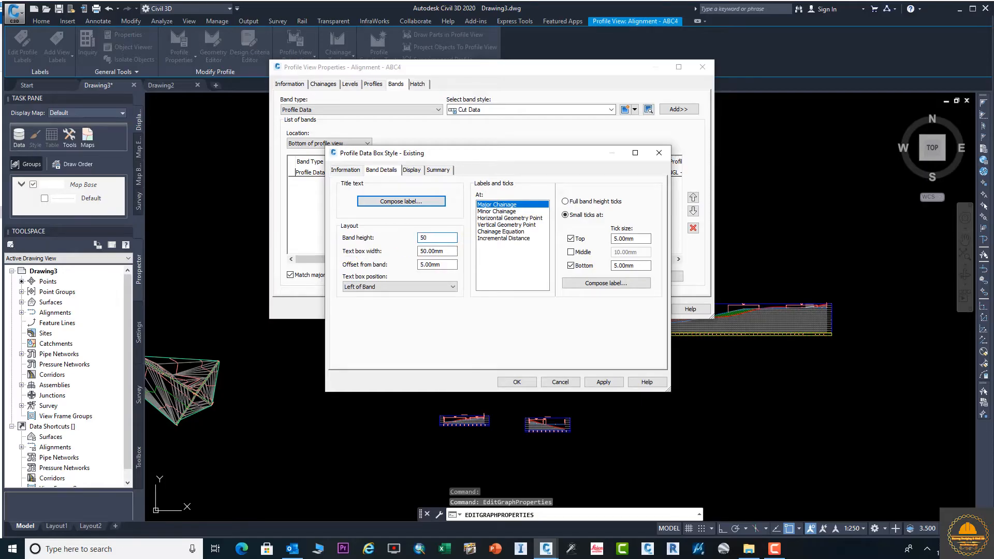
{"action": "double_click", "coordinate": [432, 251]}
{"action": "type", "text": "75"}
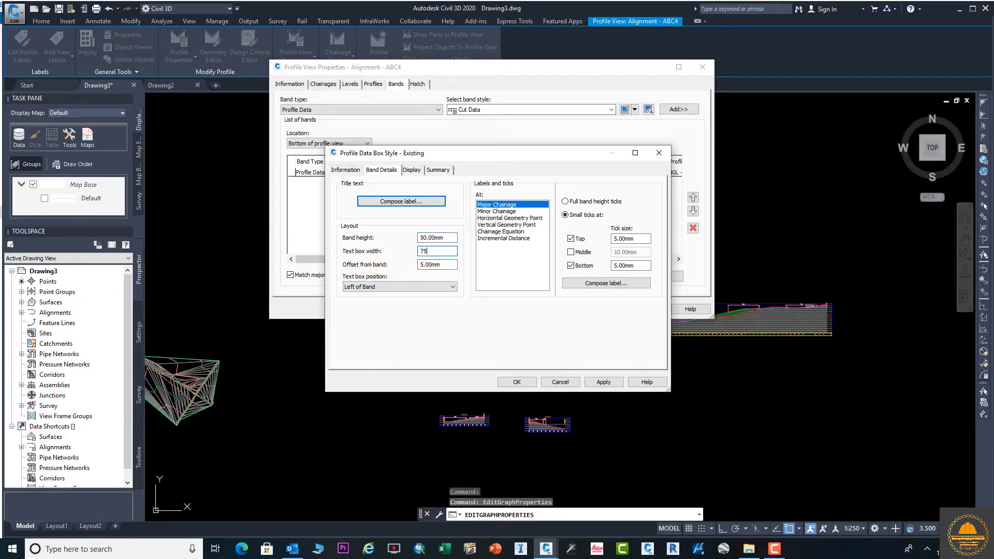
In the Major Chainage label, delete the Chainage Value component and rename the Profile1 Level component Existing
{"action": "left_click", "coordinate": [607, 284]}
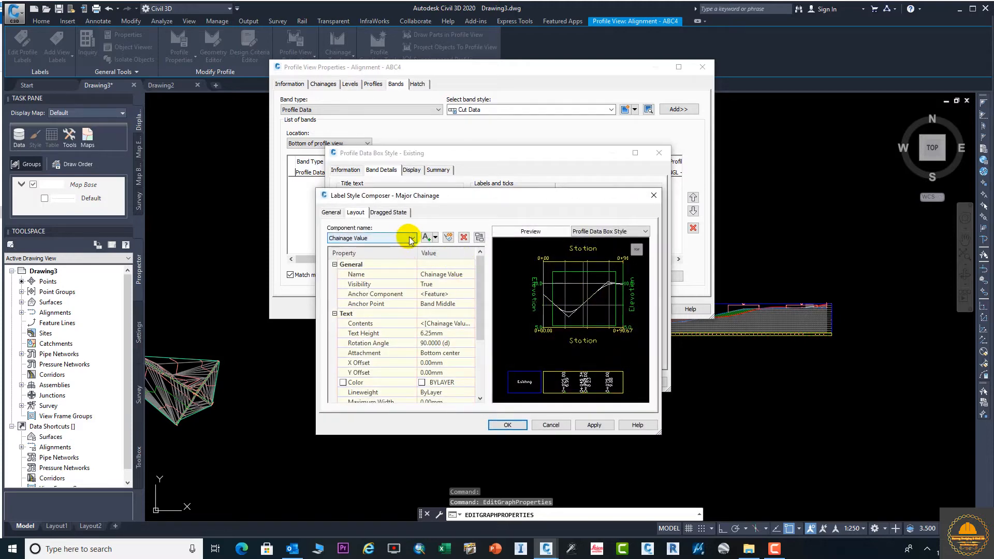
{"action": "left_click", "coordinate": [464, 238]}
{"action": "left_click", "coordinate": [464, 273]}
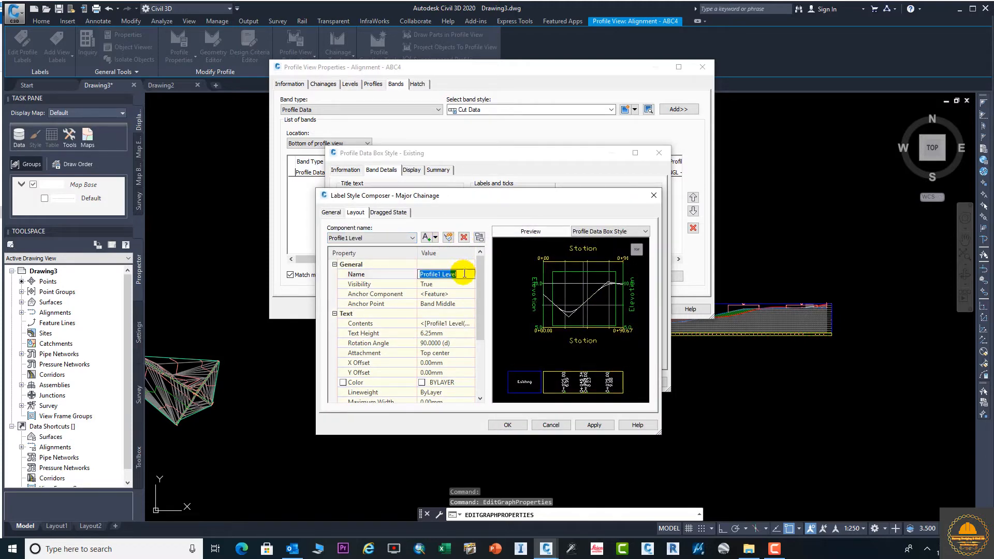
{"action": "left_click", "coordinate": [465, 305]}
Clear the Profile1 Level expression from the Existing component's contents and select the Profile2 Level property with 0.001 precision
{"action": "left_click", "coordinate": [466, 323]}
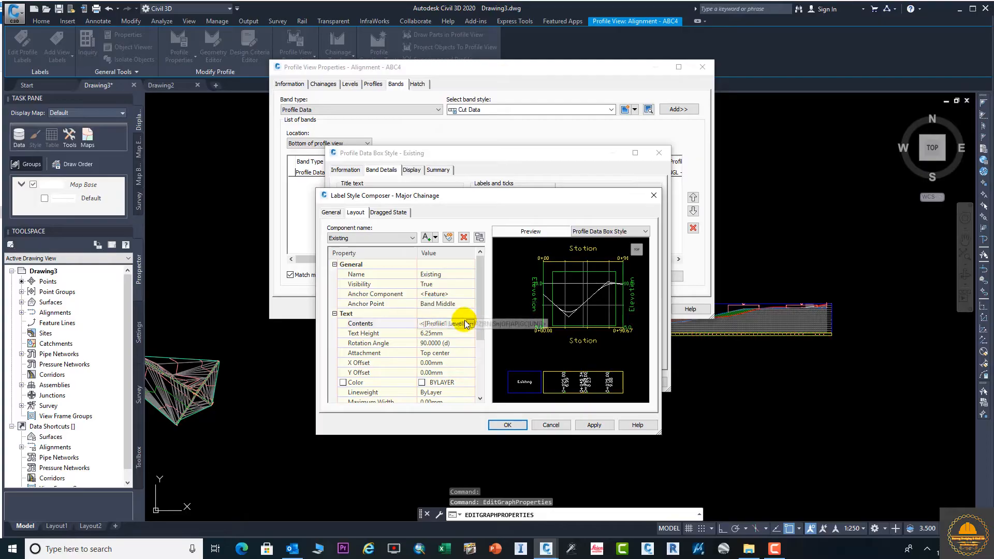
{"action": "left_click", "coordinate": [470, 324]}
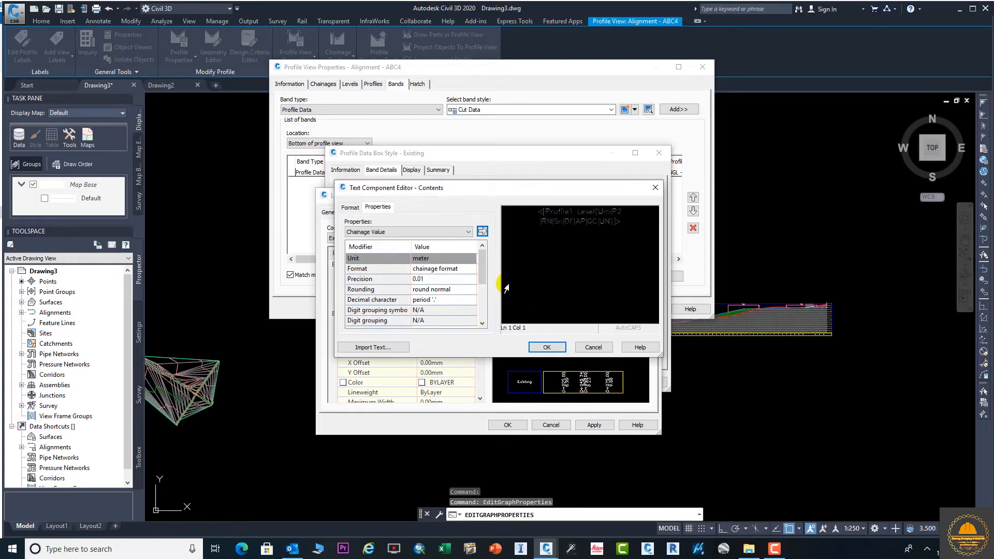
{"action": "left_click", "coordinate": [568, 218]}
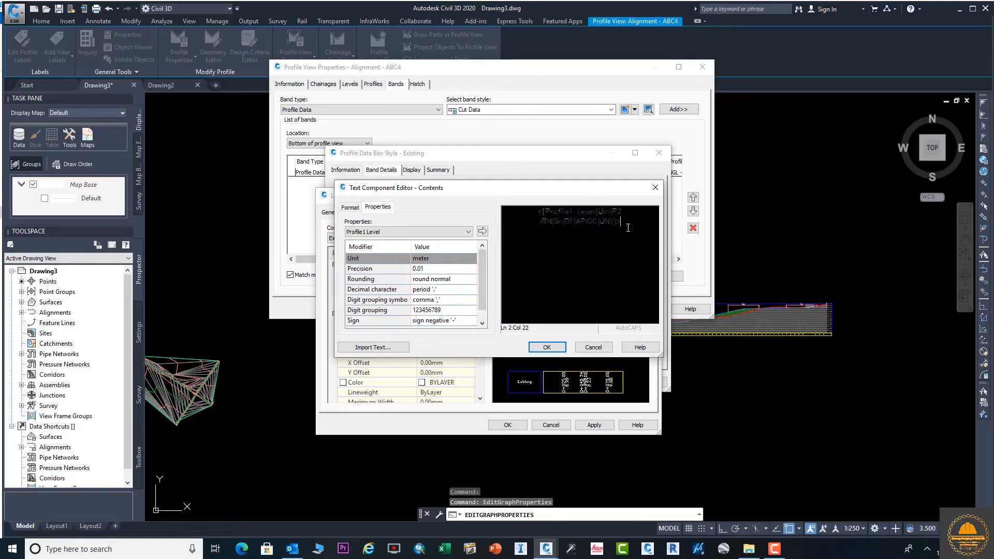
{"action": "left_click", "coordinate": [436, 231]}
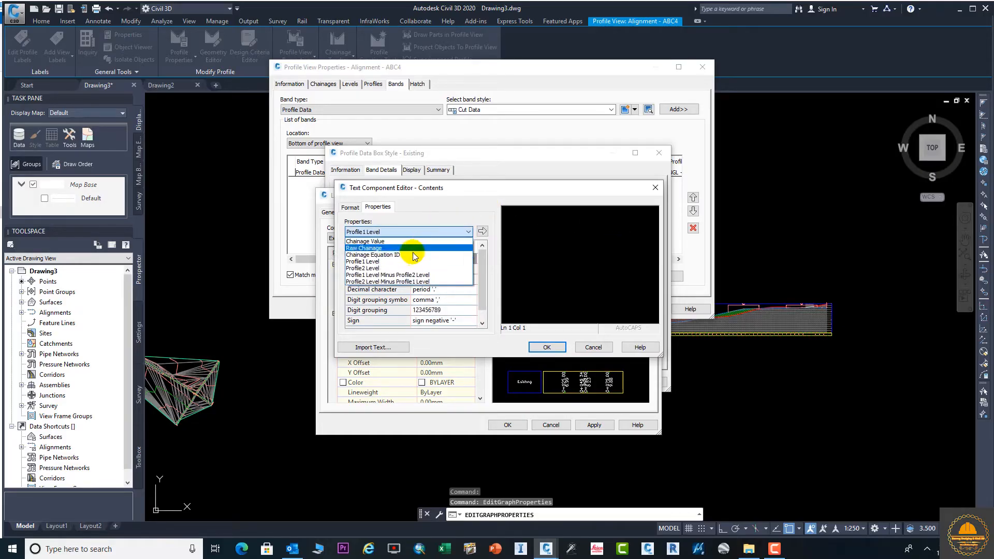
{"action": "left_click", "coordinate": [371, 268]}
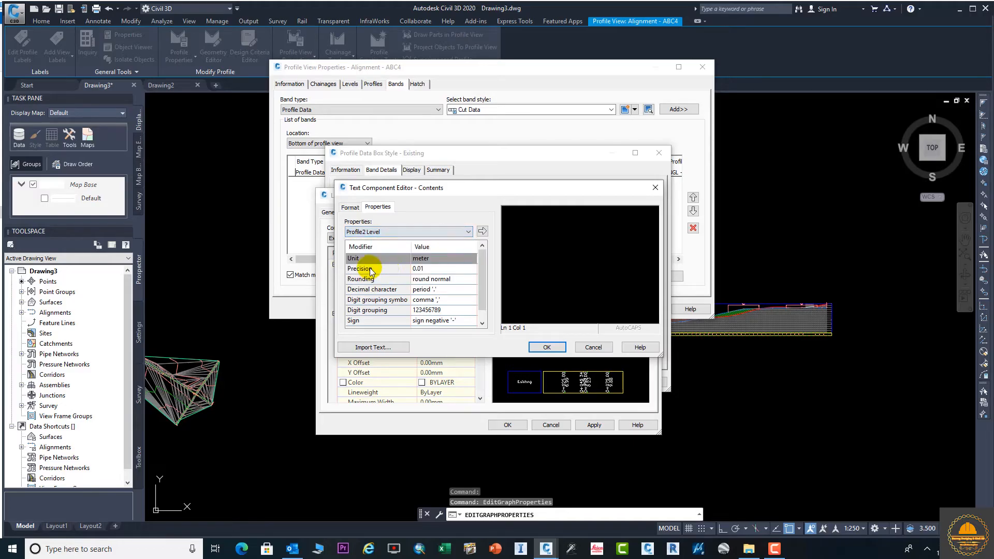
{"action": "left_click", "coordinate": [439, 271]}
{"action": "left_click", "coordinate": [439, 273]}
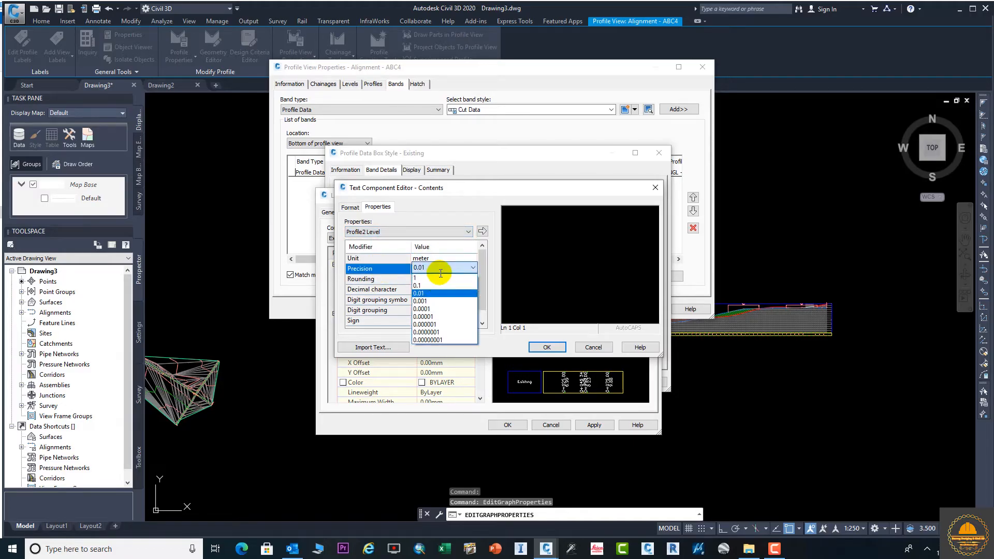
{"action": "left_click", "coordinate": [438, 300]}
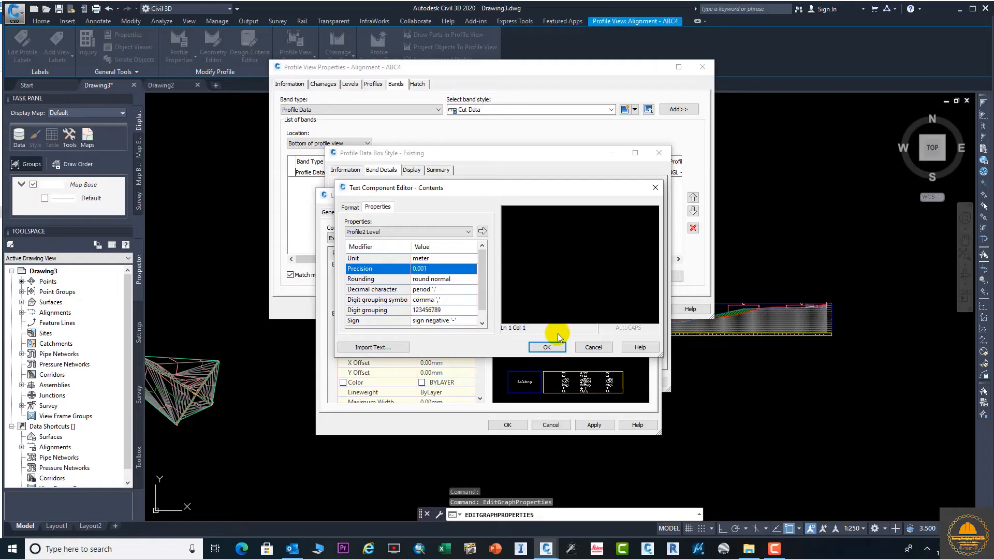
{"action": "left_click", "coordinate": [547, 347]}
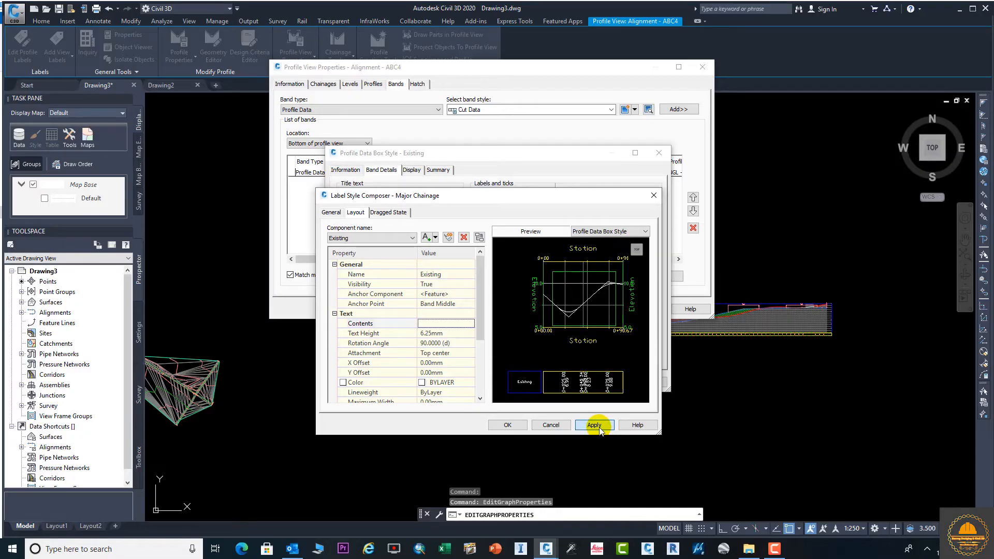
Set the Existing component's text height to 5.5 mm and accept the Major Chainage label
{"action": "left_click", "coordinate": [448, 333]}
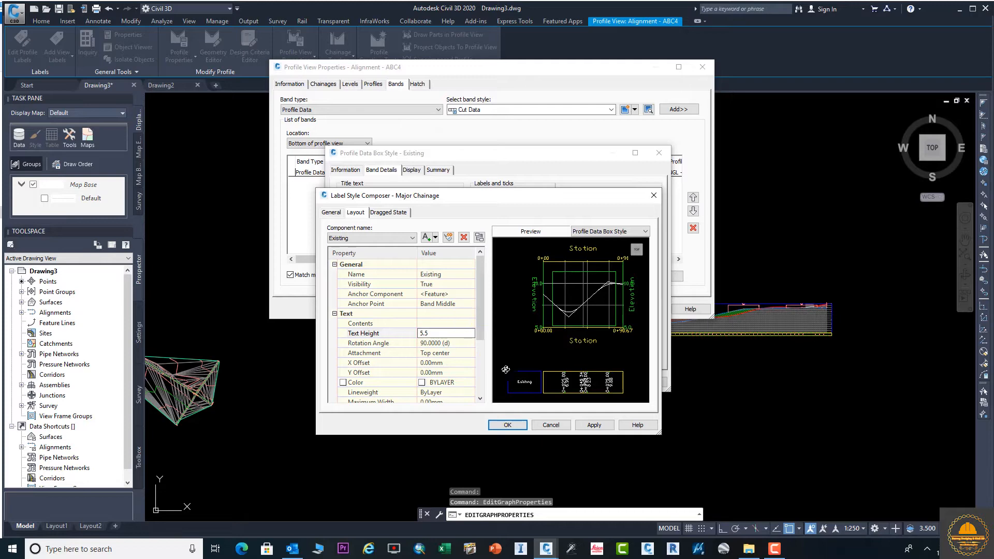
{"action": "left_click", "coordinate": [587, 423]}
{"action": "left_click", "coordinate": [509, 425]}
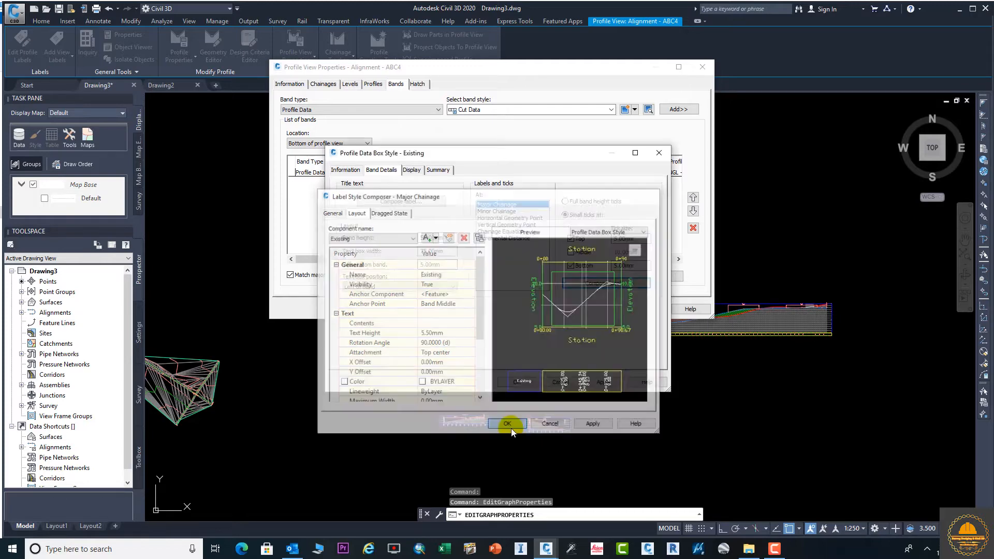
Hide the Existing style's labels at chainage equations, horizontal and vertical geometry points, and minor chainages
{"action": "left_click", "coordinate": [413, 171]}
{"action": "scroll", "coordinate": [450, 238], "scroll_direction": "down", "scroll_amount": 2}
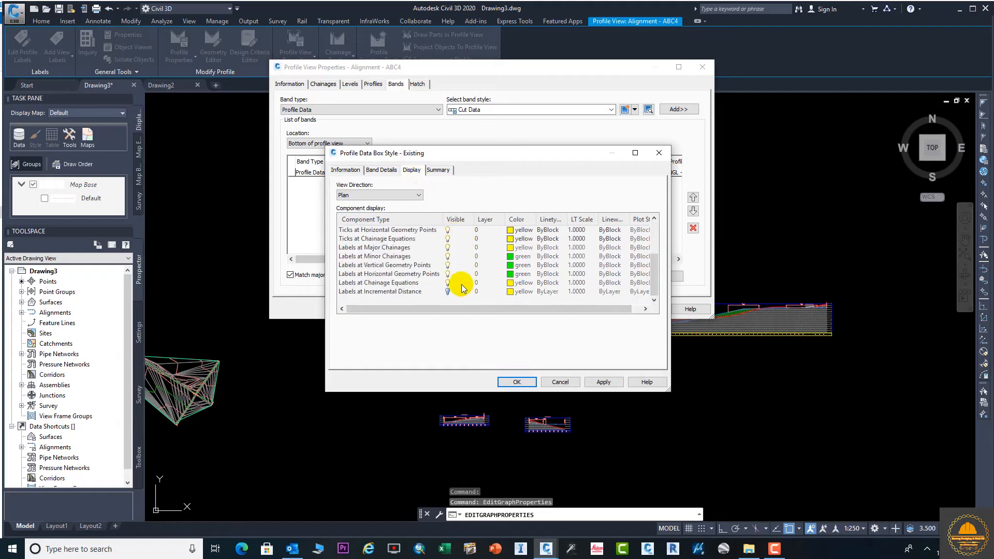
{"action": "left_click", "coordinate": [449, 283]}
{"action": "left_click", "coordinate": [448, 274]}
{"action": "left_click", "coordinate": [448, 264]}
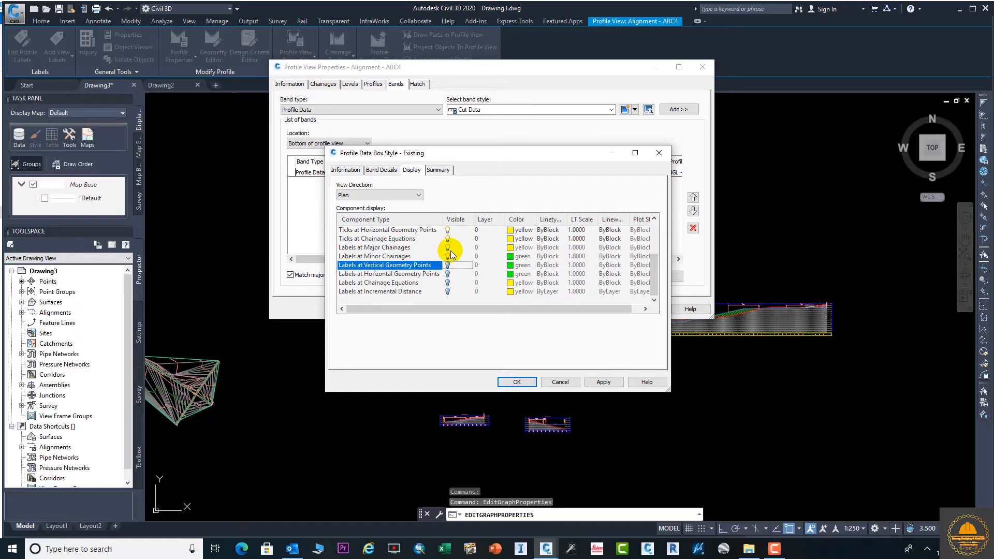
{"action": "left_click", "coordinate": [448, 256]}
Hide the minor ticks and the ticks at chainage equations and horizontal and vertical geometry points, and accept the Existing style
{"action": "left_click", "coordinate": [447, 239]}
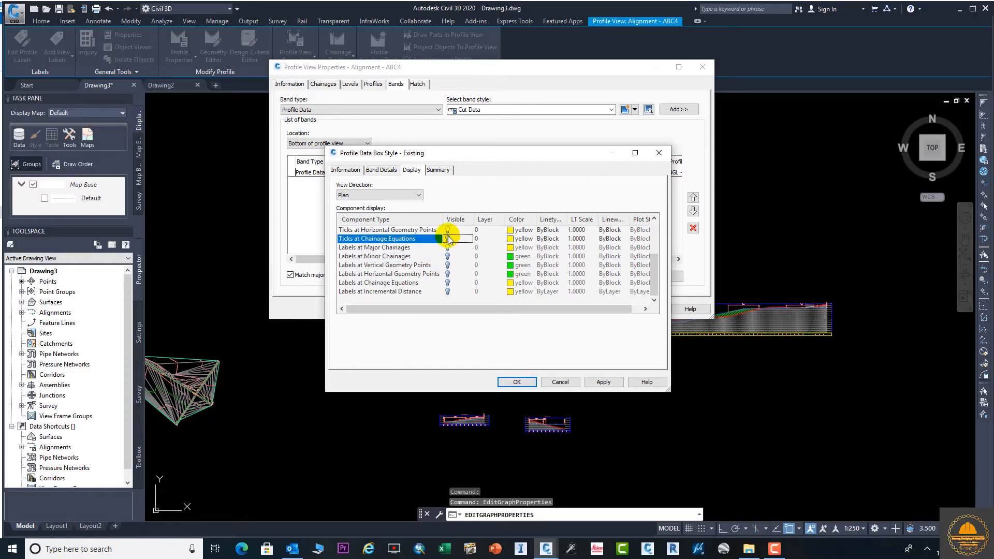
{"action": "left_click", "coordinate": [449, 230]}
{"action": "scroll", "coordinate": [457, 245], "scroll_direction": "up", "scroll_amount": 2}
{"action": "left_click", "coordinate": [448, 275]}
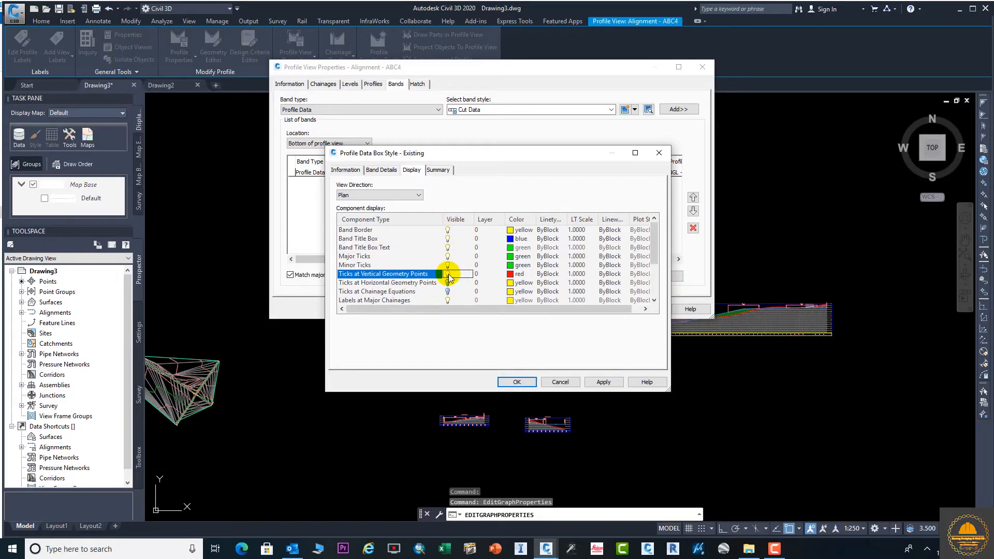
{"action": "left_click", "coordinate": [447, 265]}
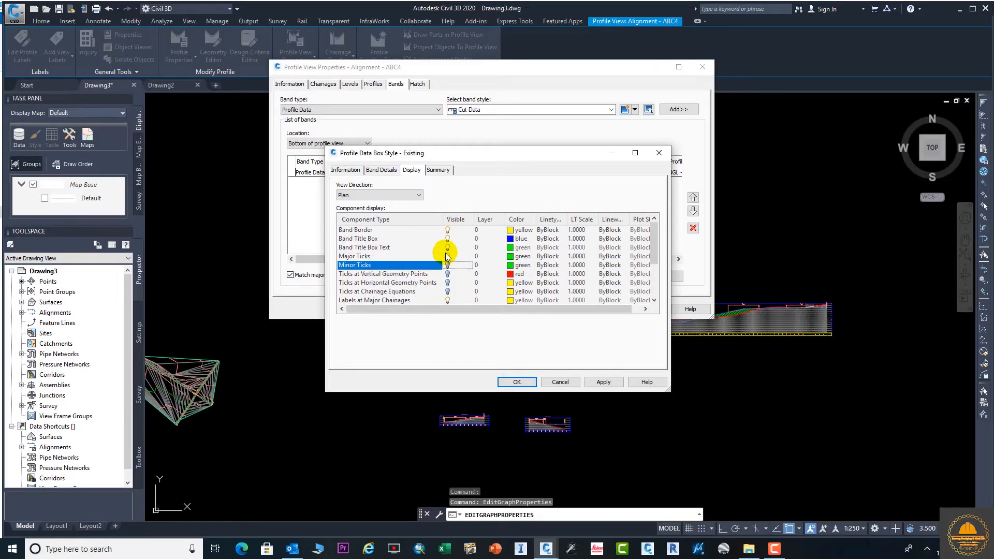
{"action": "scroll", "coordinate": [448, 290], "scroll_direction": "down", "scroll_amount": 1}
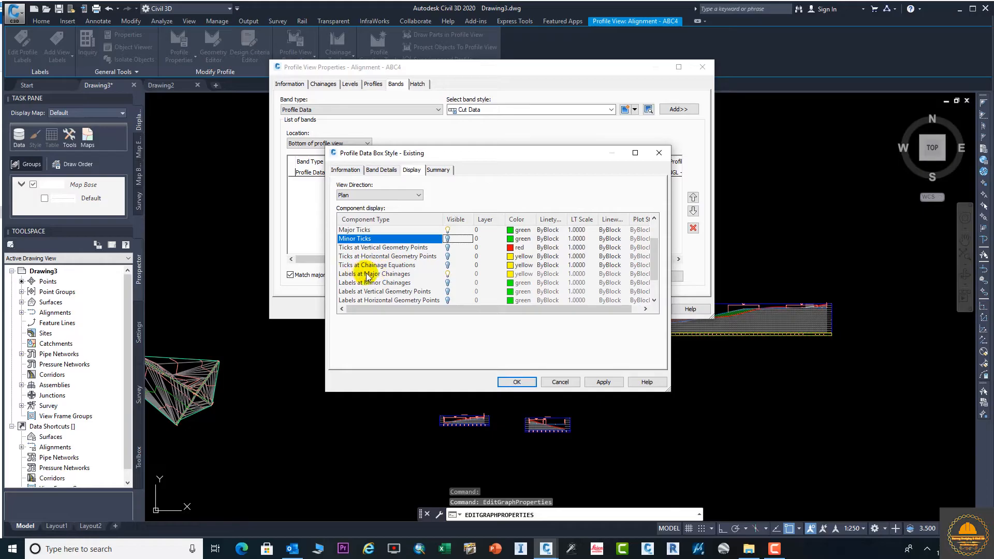
{"action": "left_click", "coordinate": [517, 381]}
Add the Existing Profile Data band at the bottom of the profile view and apply the view's properties
{"action": "left_click", "coordinate": [647, 309]}
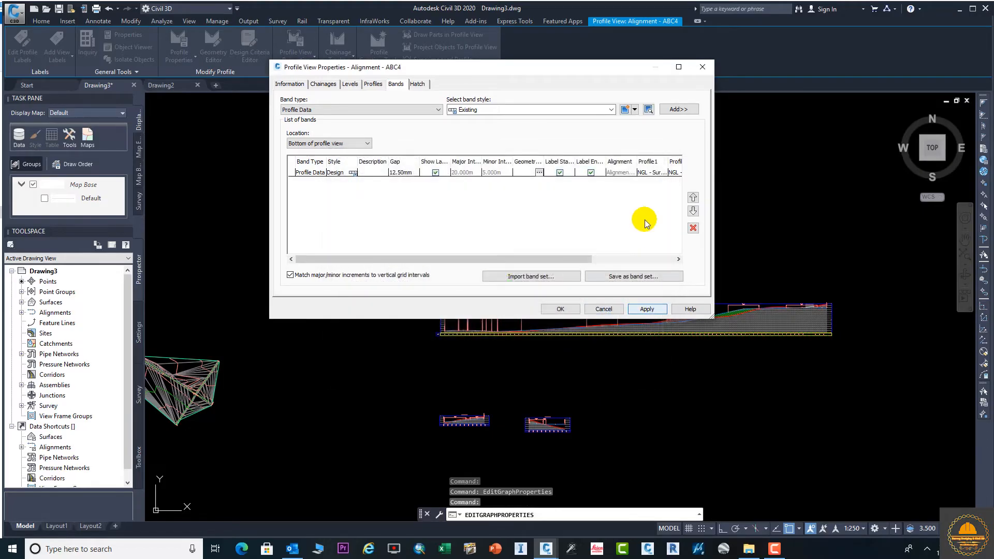
{"action": "left_click", "coordinate": [678, 111]}
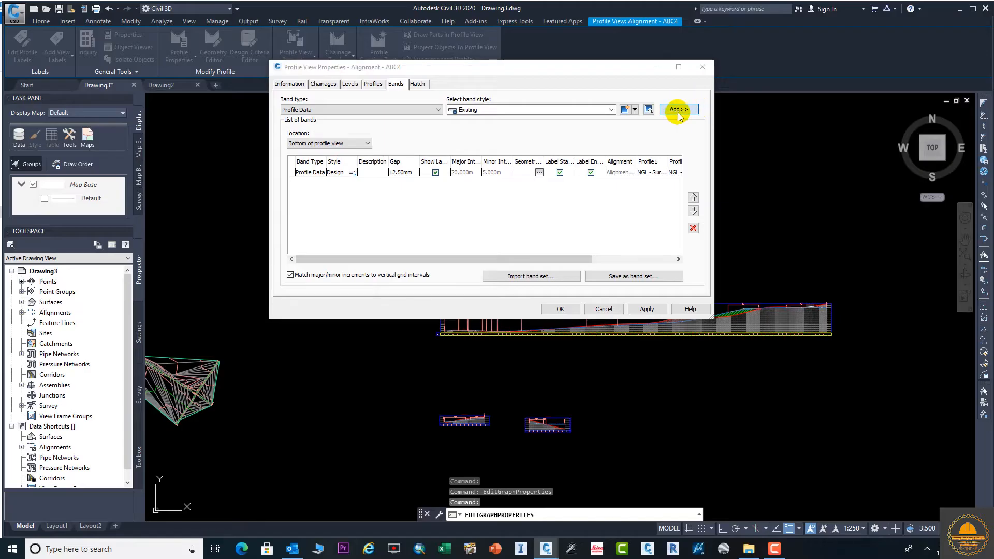
{"action": "left_click", "coordinate": [452, 397]}
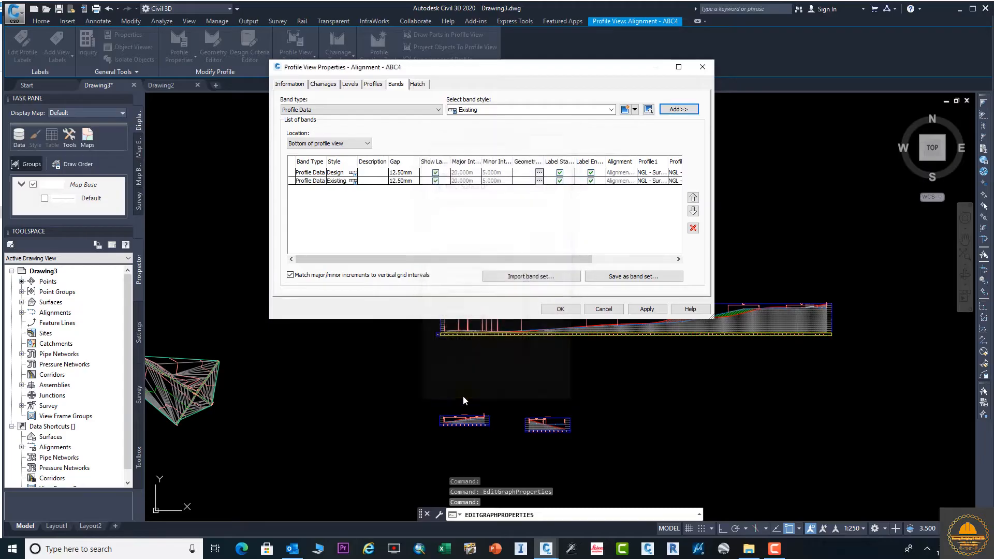
{"action": "left_click", "coordinate": [648, 308]}
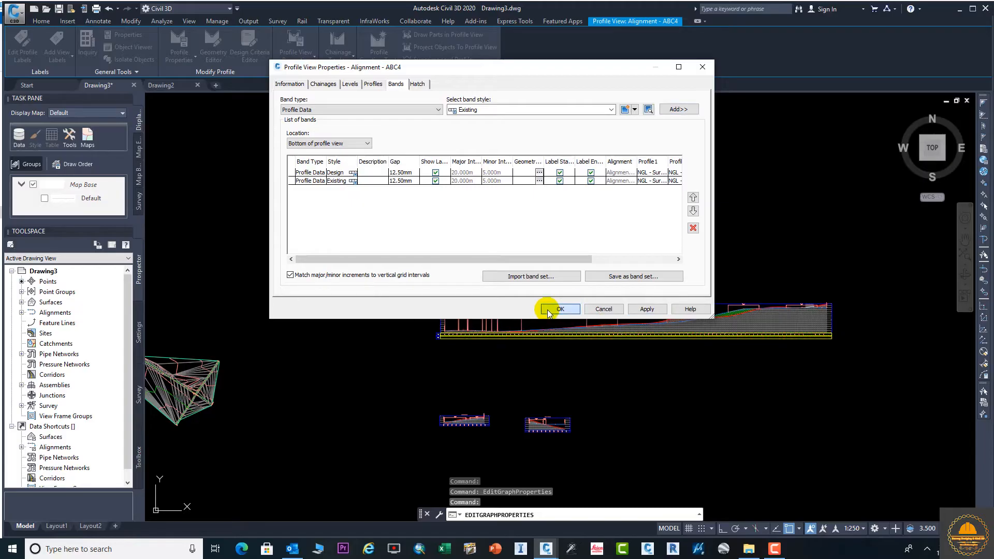
{"action": "left_click", "coordinate": [559, 309]}
Check the bands beneath the ABC profile view and reopen the profile view's properties
{"action": "scroll", "coordinate": [635, 353], "scroll_direction": "up", "scroll_amount": 3}
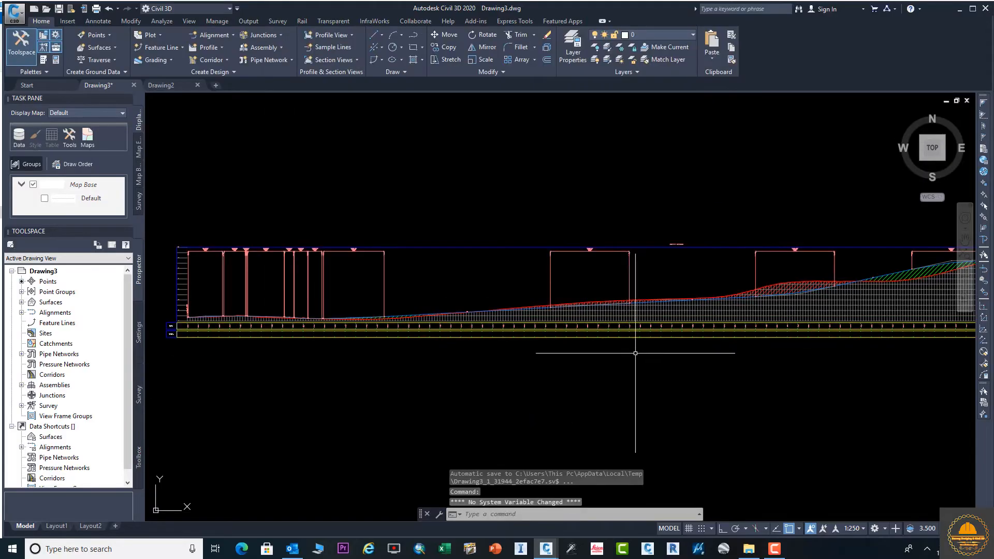
{"action": "scroll", "coordinate": [635, 353], "scroll_direction": "up", "scroll_amount": 3}
{"action": "scroll", "coordinate": [706, 310], "scroll_direction": "down", "scroll_amount": 5}
{"action": "scroll", "coordinate": [707, 306], "scroll_direction": "up", "scroll_amount": 3}
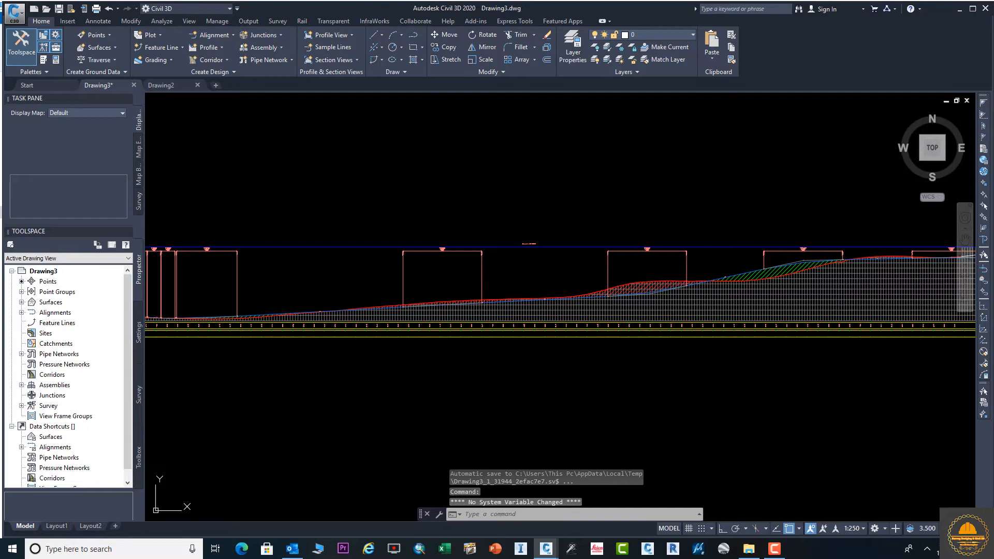
{"action": "left_click", "coordinate": [707, 307]}
{"action": "right_click", "coordinate": [706, 309]}
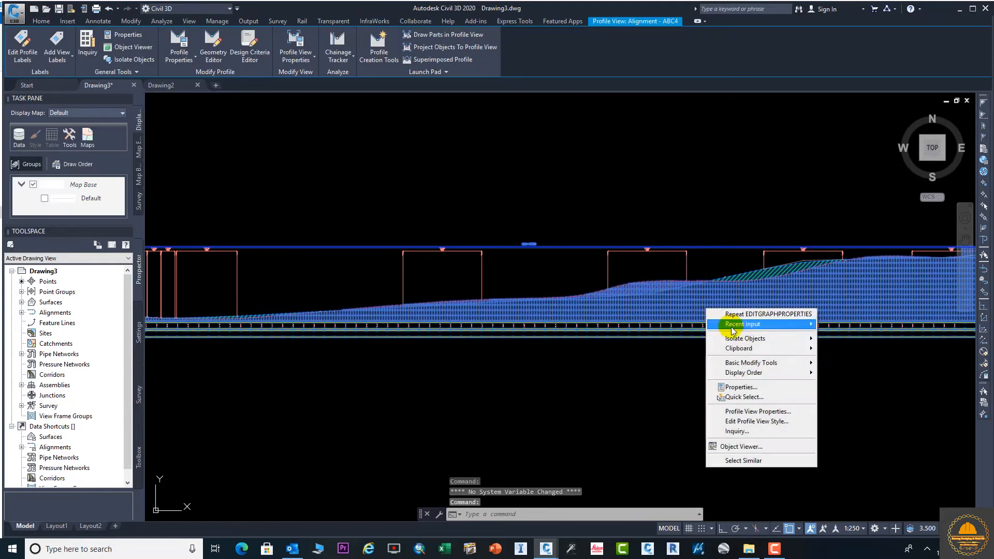
{"action": "left_click", "coordinate": [781, 412]}
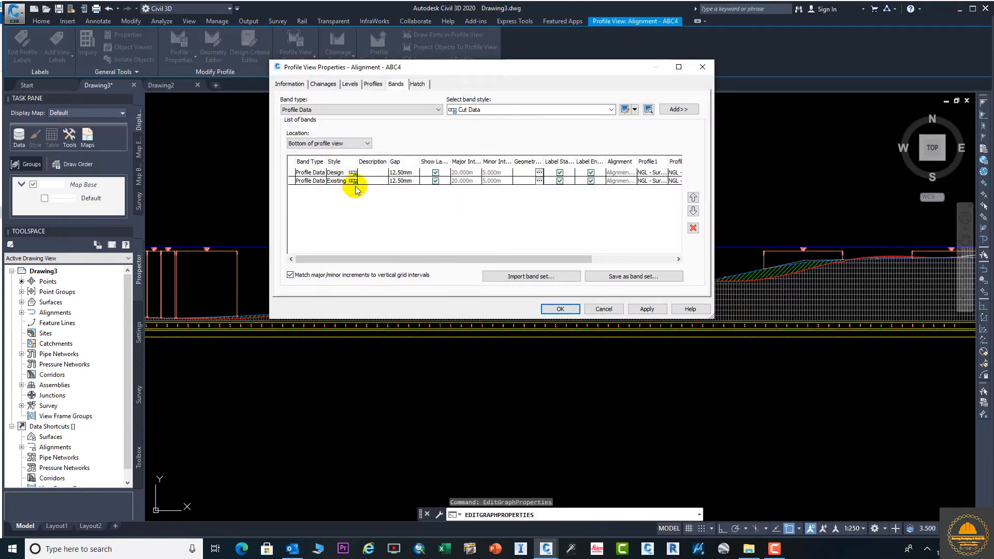
Open the Existing band's style for editing and bring up its Major Chainage label composition
{"action": "left_click", "coordinate": [354, 182]}
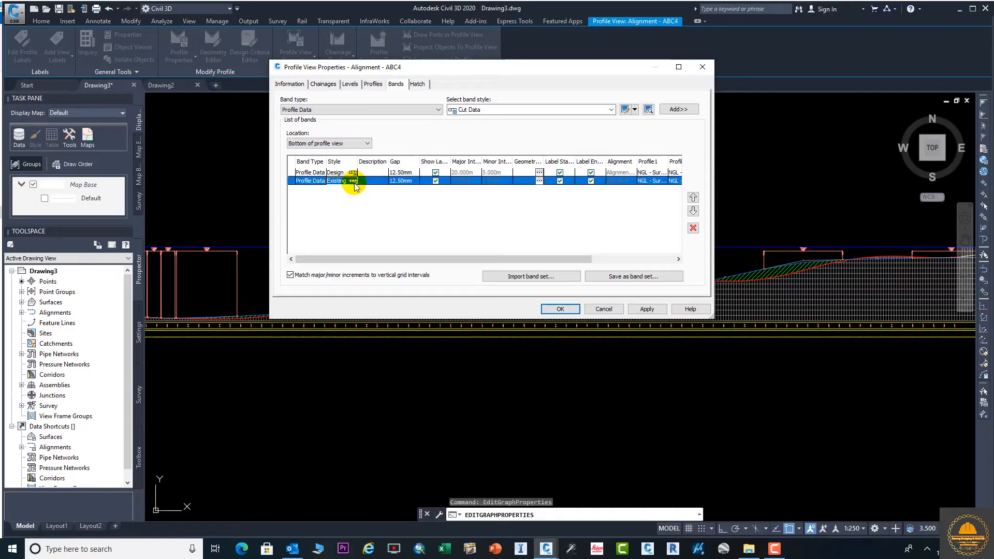
{"action": "left_click", "coordinate": [354, 183]}
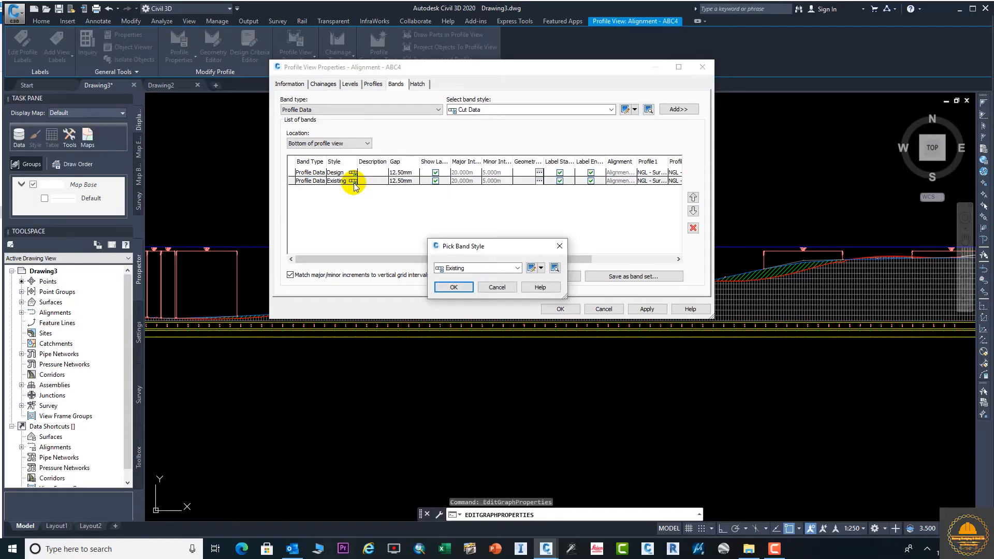
{"action": "left_click", "coordinate": [541, 268]}
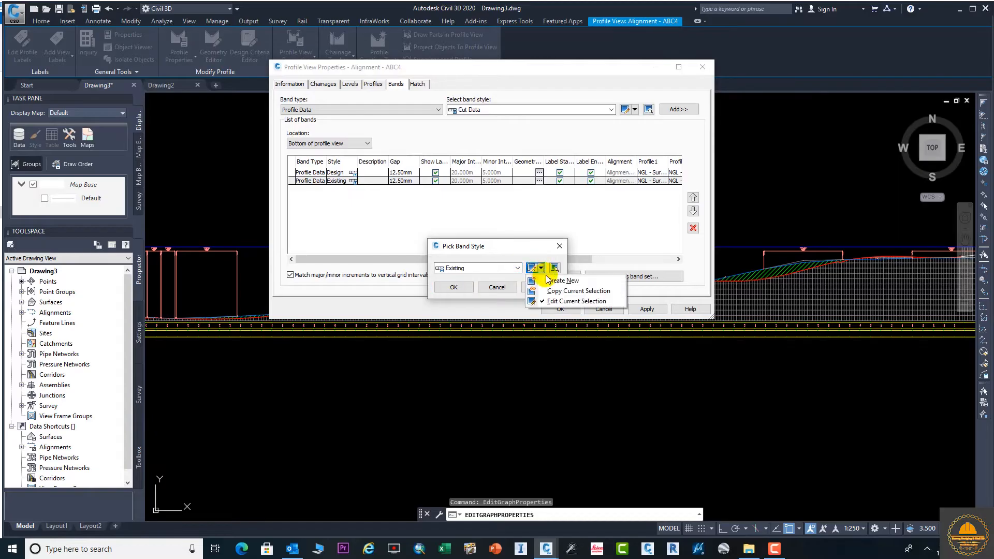
{"action": "left_click", "coordinate": [586, 300]}
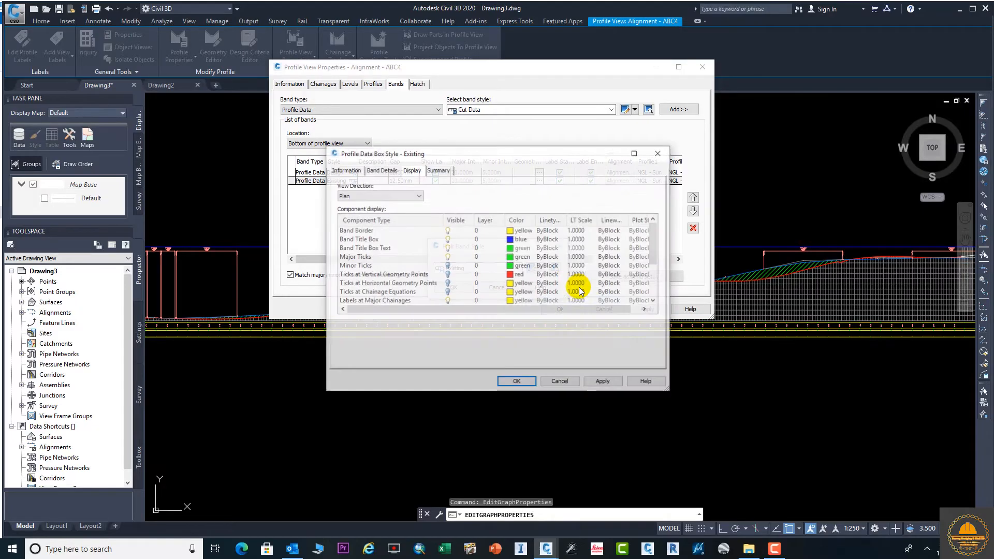
{"action": "left_click", "coordinate": [382, 173]}
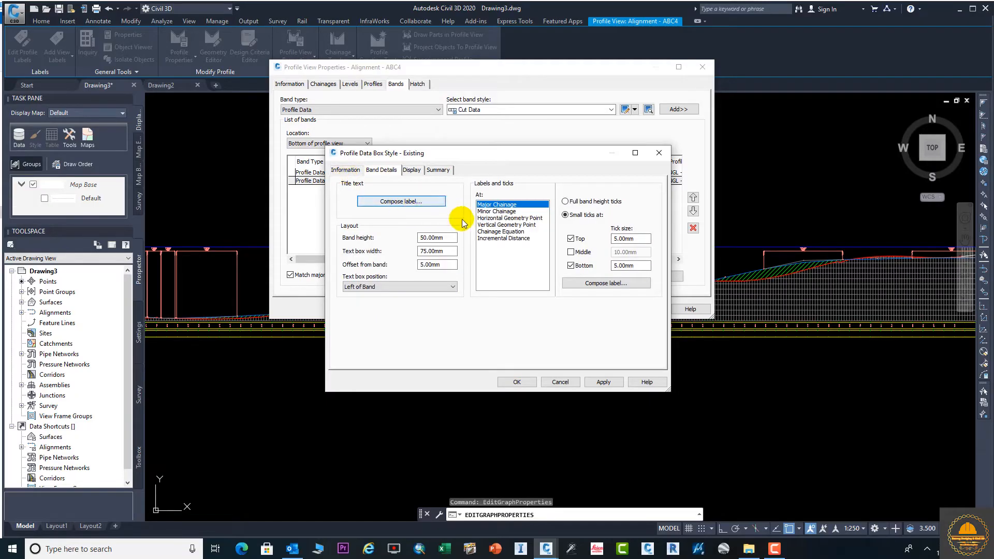
{"action": "left_click", "coordinate": [595, 283]}
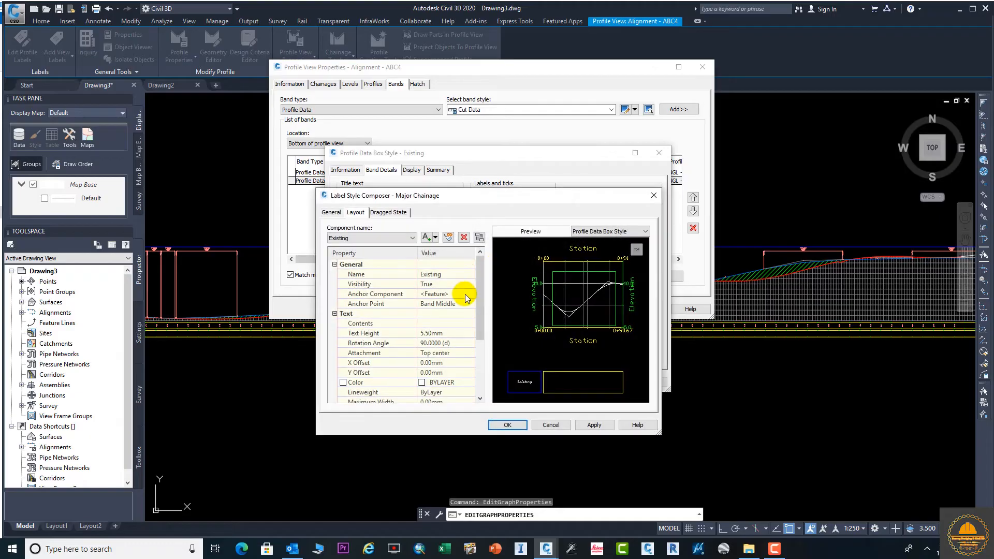
Insert the Profile2 Level property into the Existing component's empty contents and accept the text
{"action": "left_click", "coordinate": [470, 324]}
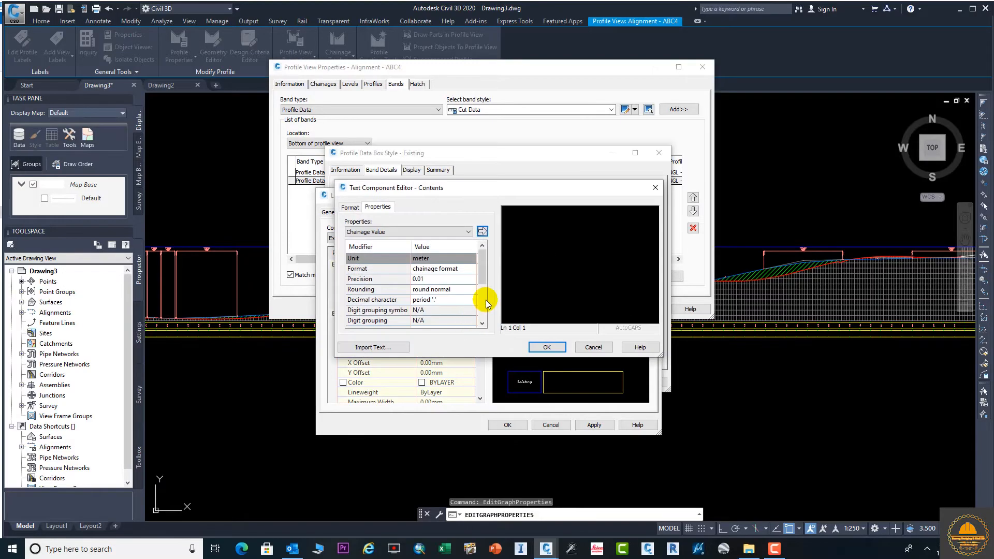
{"action": "left_click", "coordinate": [447, 233]}
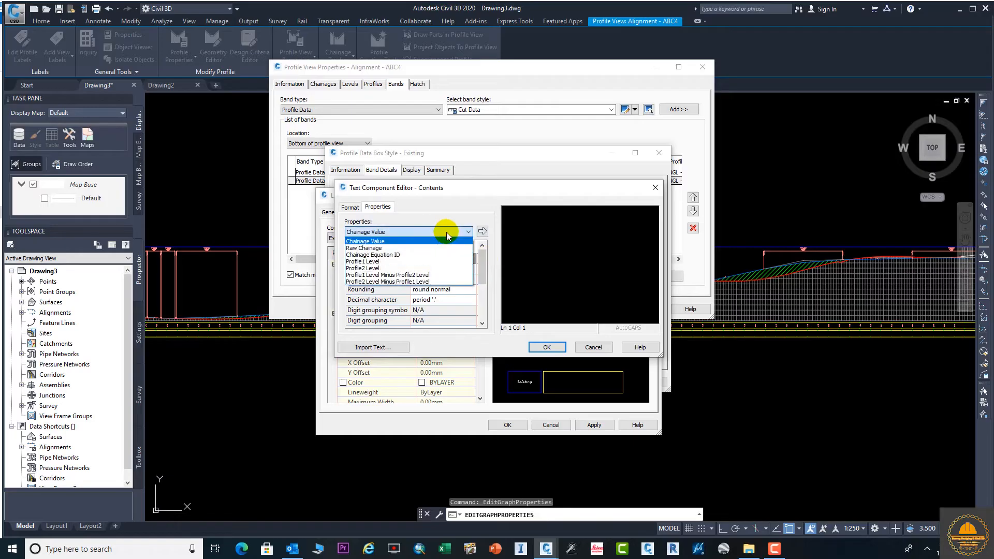
{"action": "left_click", "coordinate": [378, 269]}
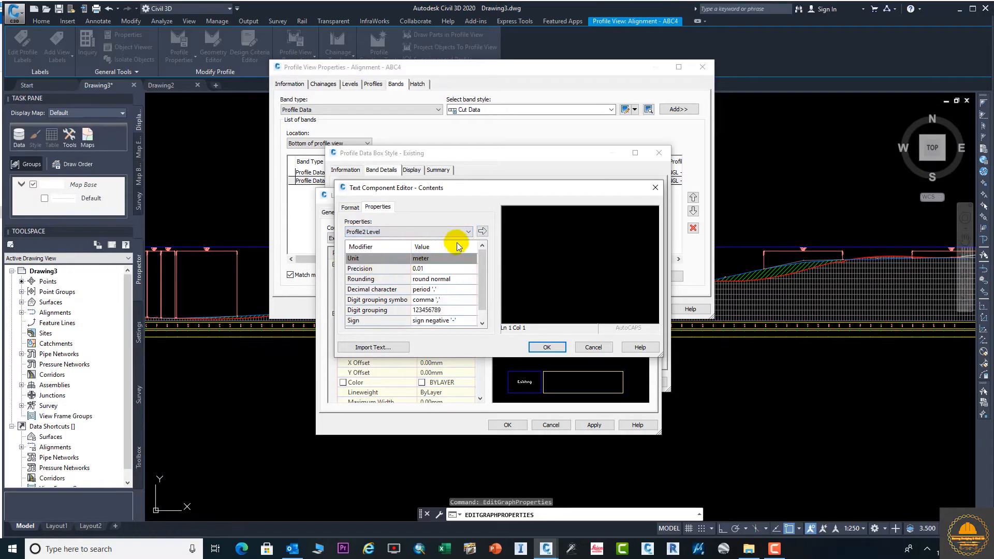
{"action": "left_click", "coordinate": [482, 232]}
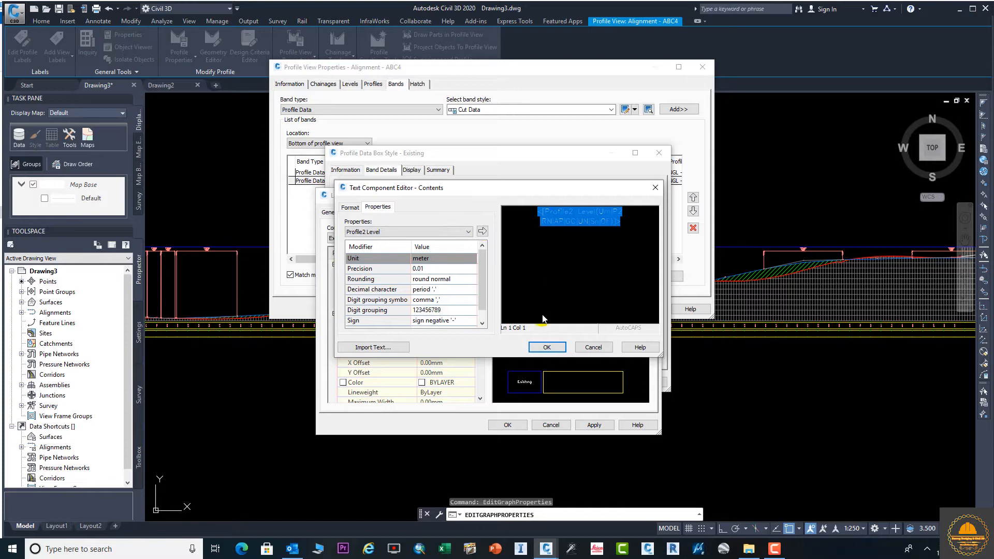
{"action": "left_click", "coordinate": [548, 347]}
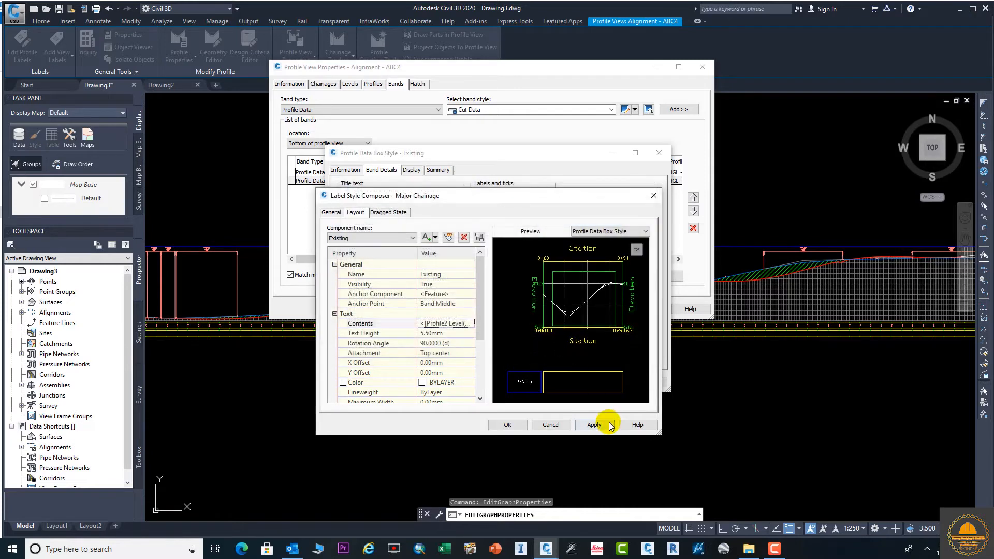
Accept the Major Chainage label and Existing band style edits, and apply the profile view's properties
{"action": "left_click", "coordinate": [509, 424]}
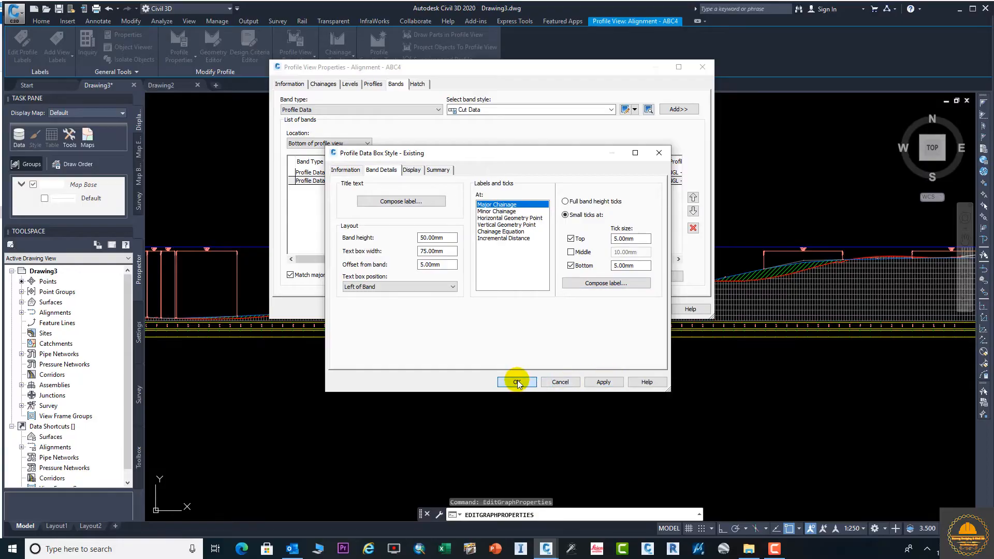
{"action": "left_click", "coordinate": [517, 382]}
{"action": "left_click", "coordinate": [460, 288]}
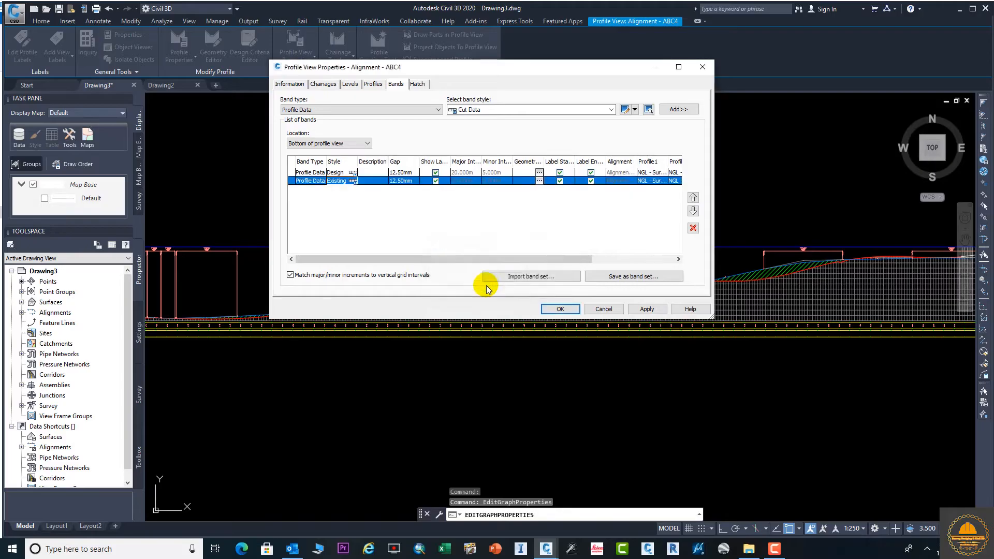
{"action": "left_click", "coordinate": [646, 309]}
{"action": "left_click", "coordinate": [576, 311]}
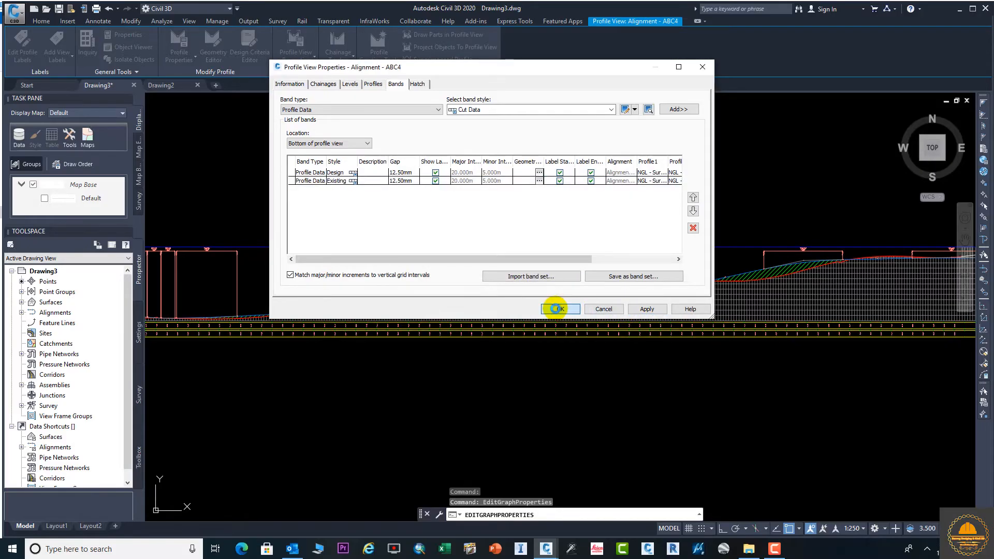
Compare the level values in the Design and Existing bands along the ABC profile view
{"action": "scroll", "coordinate": [555, 349], "scroll_direction": "up", "scroll_amount": 3}
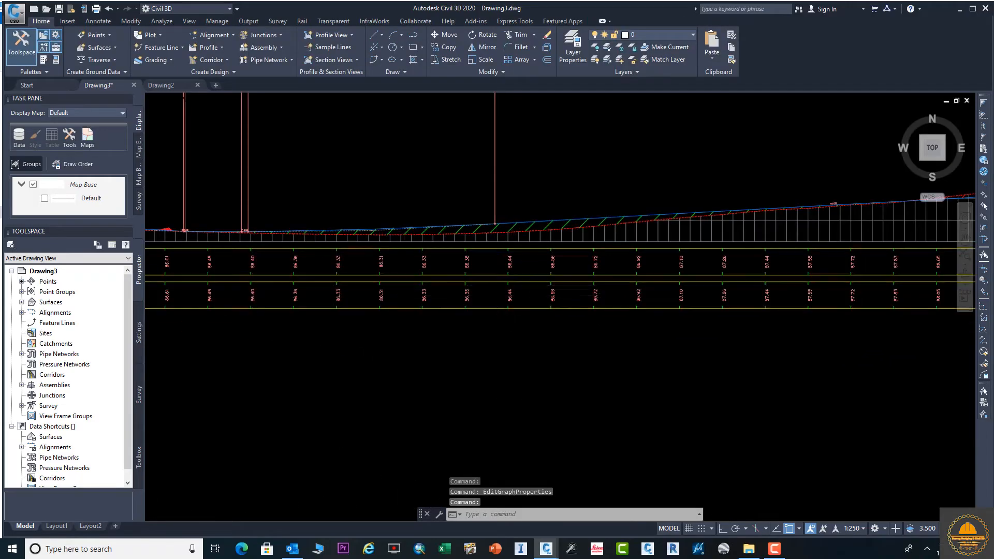
{"action": "scroll", "coordinate": [500, 296], "scroll_direction": "up", "scroll_amount": 2}
{"action": "scroll", "coordinate": [535, 297], "scroll_direction": "down", "scroll_amount": 1}
{"action": "scroll", "coordinate": [569, 308], "scroll_direction": "down", "scroll_amount": 1}
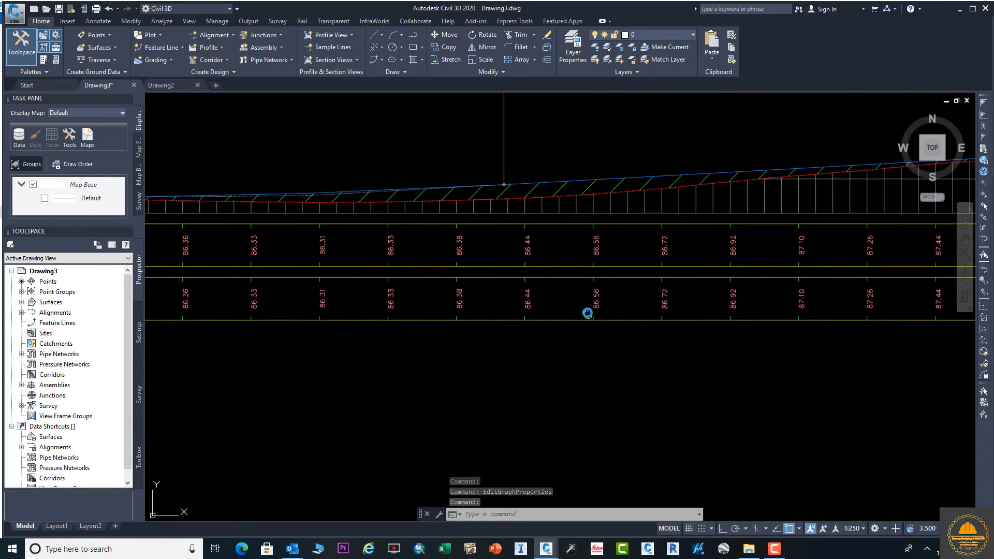
{"action": "scroll", "coordinate": [404, 293], "scroll_direction": "down", "scroll_amount": 1}
{"action": "scroll", "coordinate": [530, 303], "scroll_direction": "down", "scroll_amount": 1}
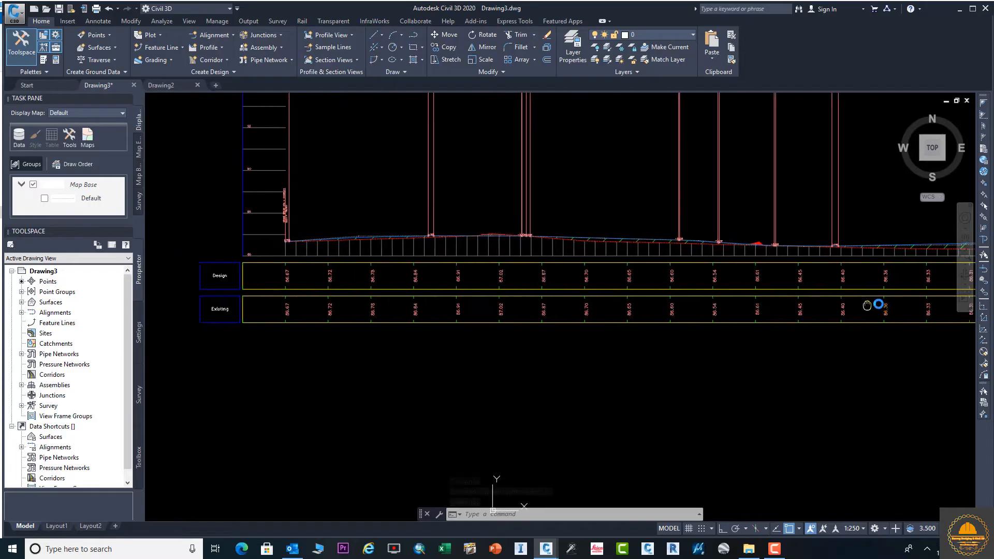
{"action": "scroll", "coordinate": [333, 289], "scroll_direction": "up", "scroll_amount": 2}
{"action": "scroll", "coordinate": [634, 289], "scroll_direction": "down", "scroll_amount": 1}
{"action": "scroll", "coordinate": [634, 288], "scroll_direction": "up", "scroll_amount": 3}
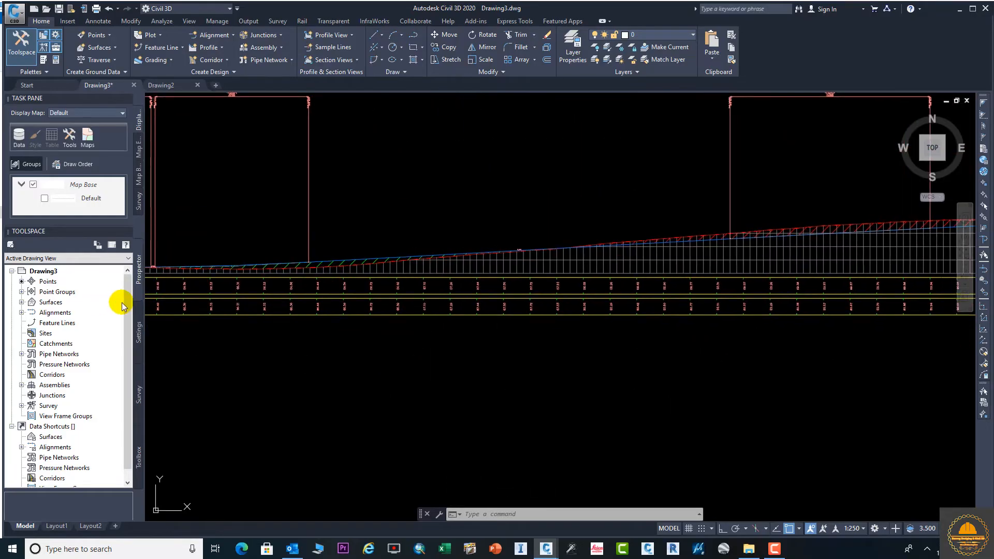
{"action": "scroll", "coordinate": [684, 255], "scroll_direction": "up", "scroll_amount": 1}
{"action": "left_click", "coordinate": [698, 253]}
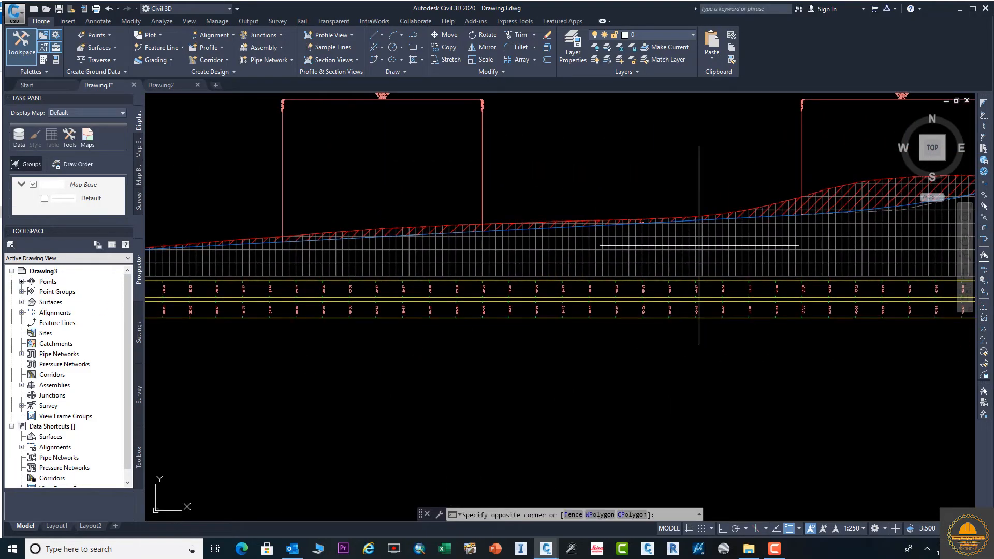
{"action": "scroll", "coordinate": [647, 298], "scroll_direction": "up", "scroll_amount": 2}
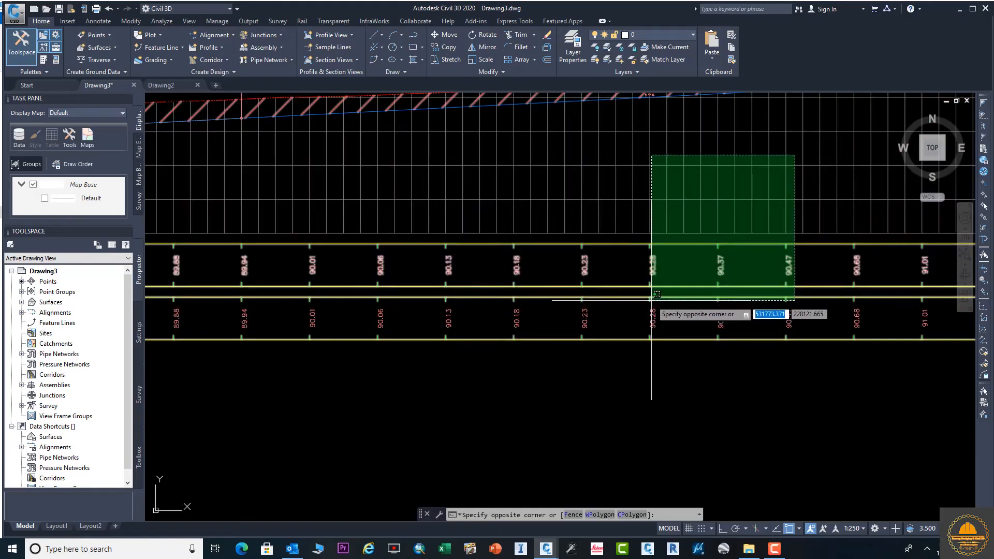
{"action": "key", "text": "Escape"}
{"action": "scroll", "coordinate": [683, 305], "scroll_direction": "up", "scroll_amount": 3}
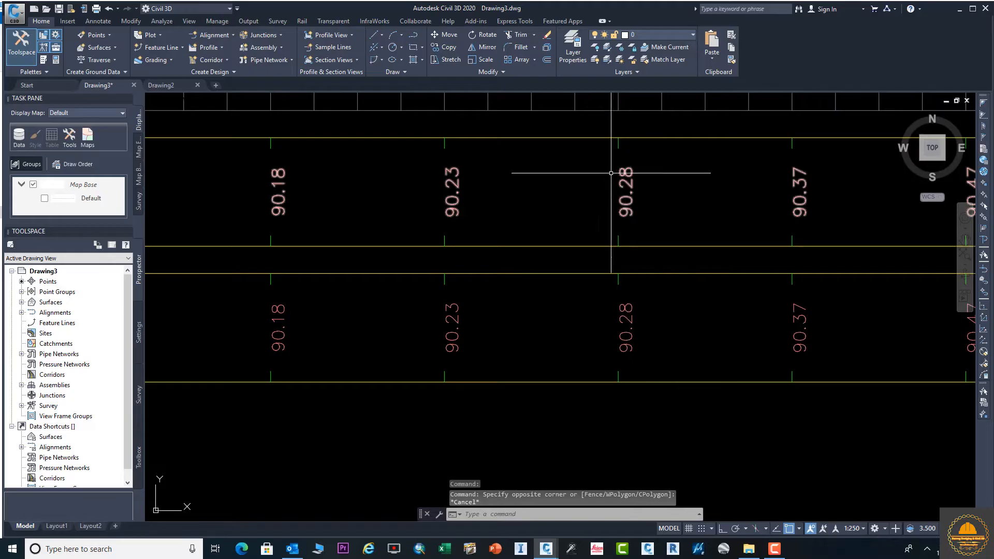
{"action": "scroll", "coordinate": [610, 177], "scroll_direction": "down", "scroll_amount": 5}
Reopen the profile view's properties and set the Design band's Profile1 to Design profile ABC
{"action": "left_click", "coordinate": [583, 192]}
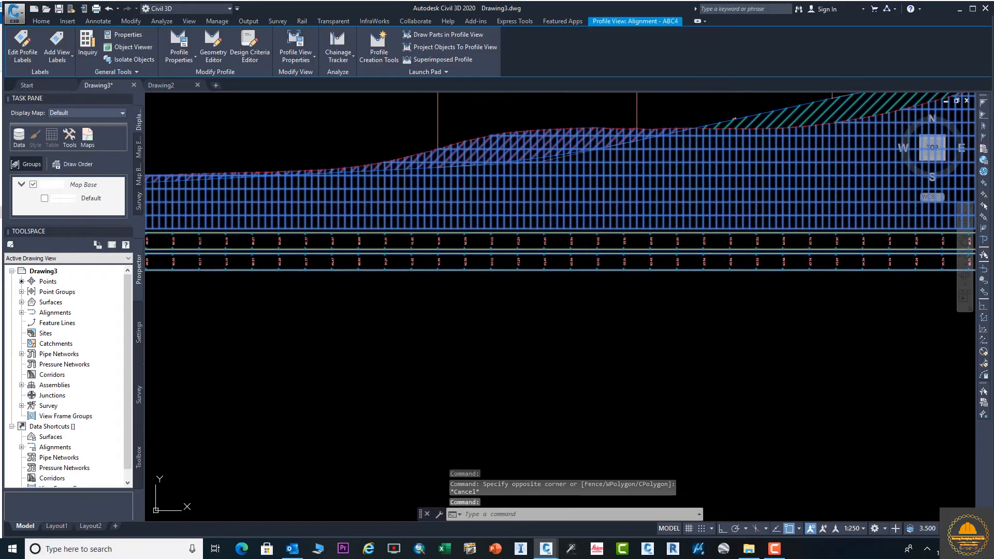
{"action": "right_click", "coordinate": [584, 192]}
{"action": "left_click", "coordinate": [644, 296]}
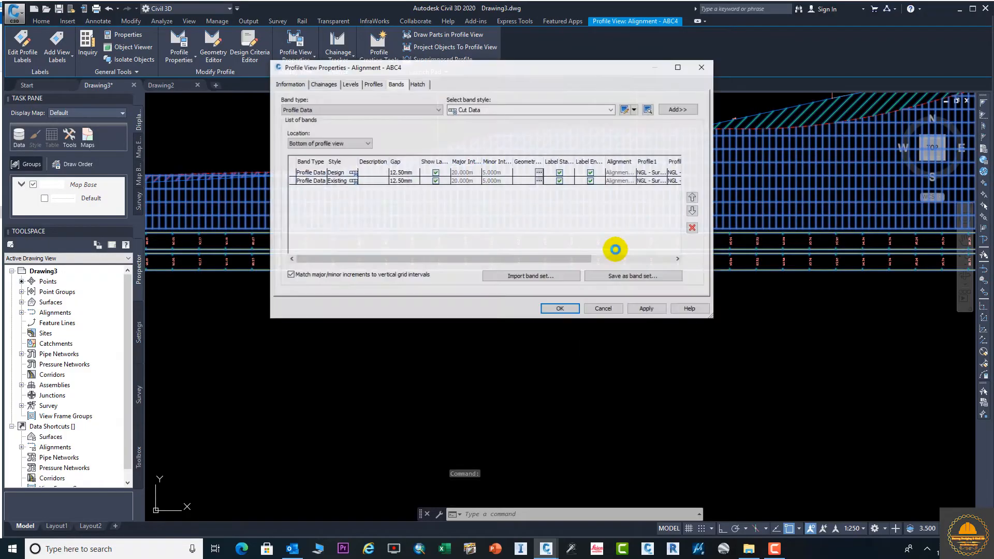
{"action": "left_click_drag", "start_coordinate": [563, 259], "coordinate": [628, 259]}
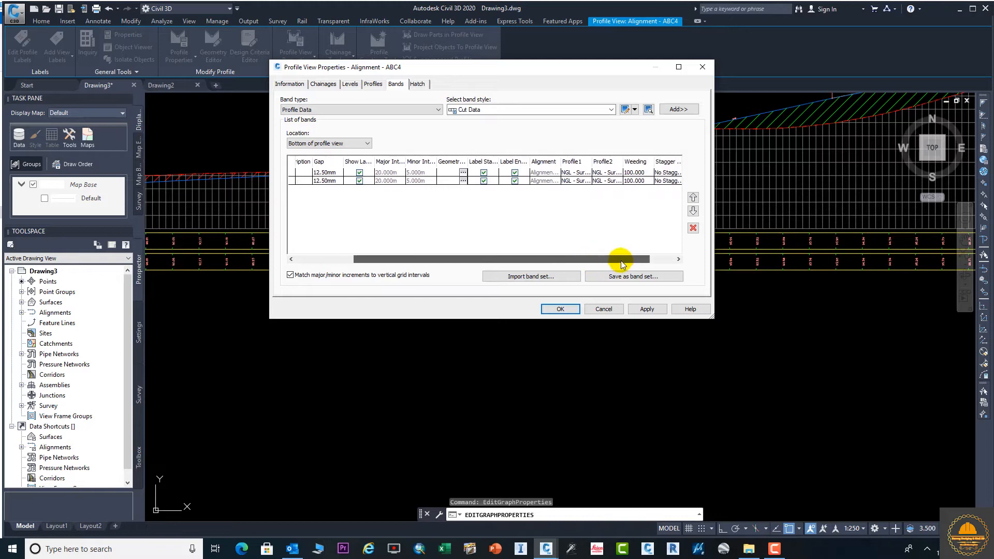
{"action": "left_click", "coordinate": [573, 174]}
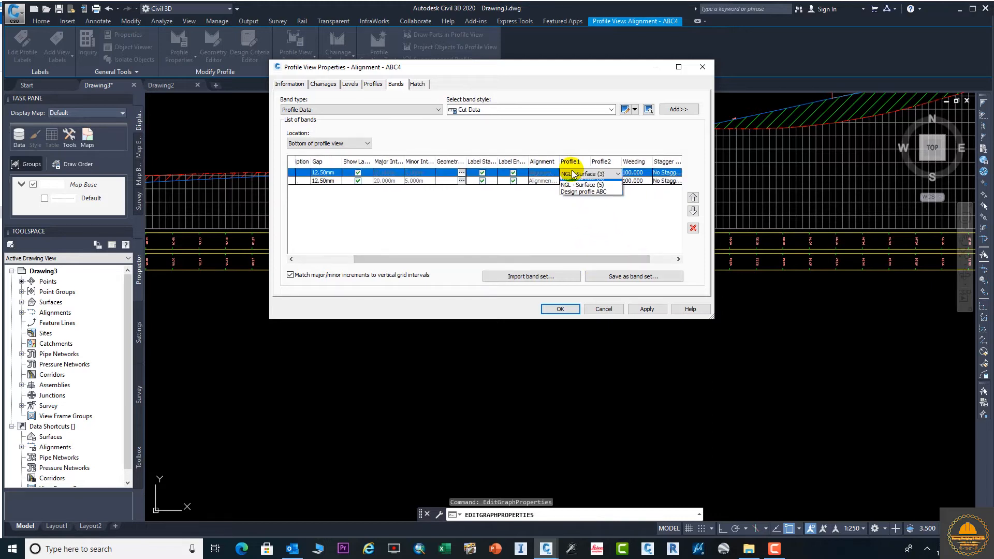
{"action": "left_click", "coordinate": [576, 196]}
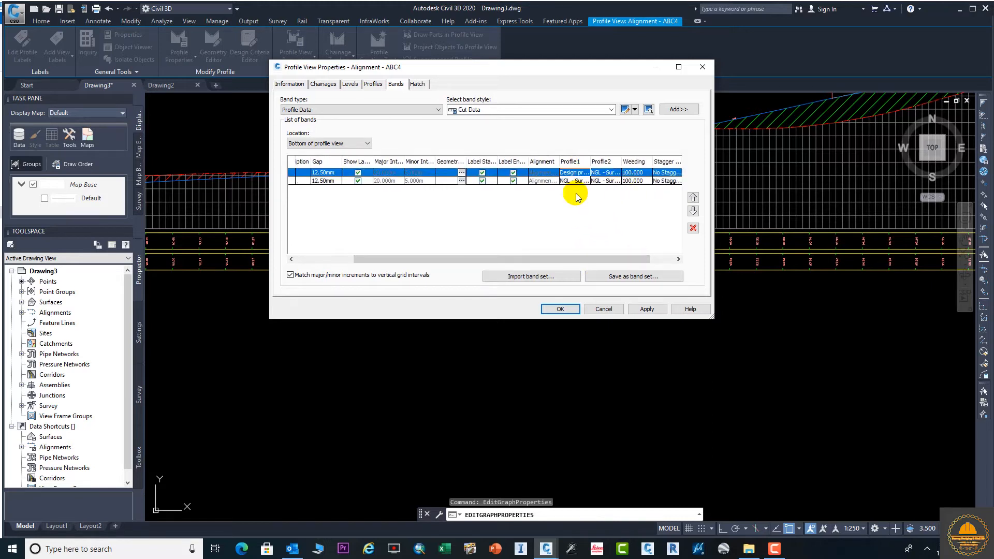
Set the Existing band's Profile1 to Design profile ABC and apply the profile view's properties
{"action": "left_click", "coordinate": [612, 174]}
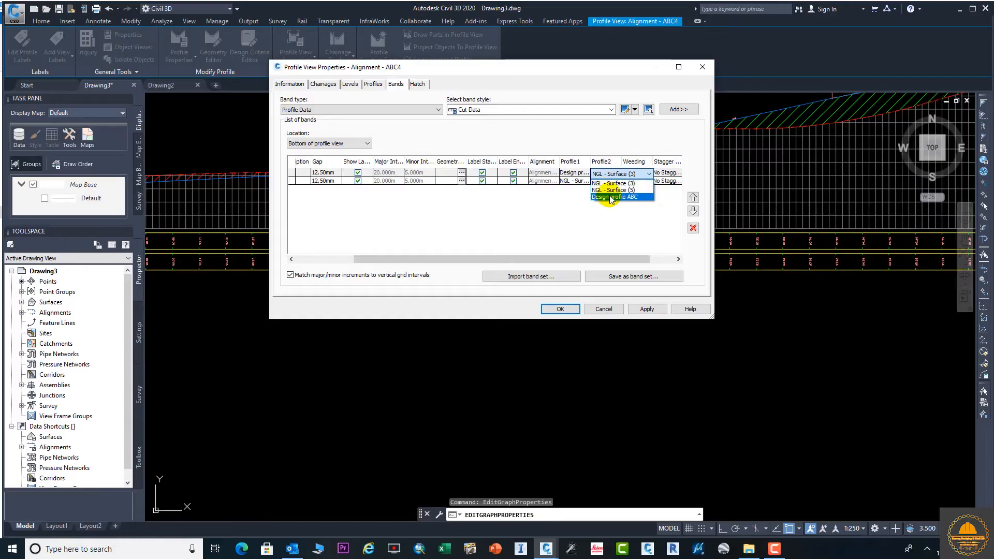
{"action": "left_click", "coordinate": [542, 208]}
{"action": "left_click", "coordinate": [576, 182]}
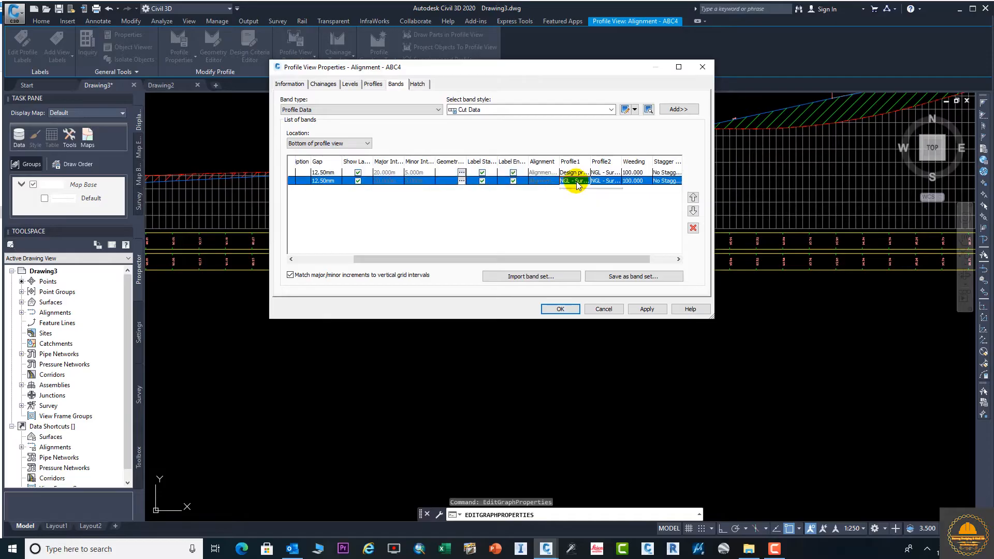
{"action": "left_click", "coordinate": [579, 205]}
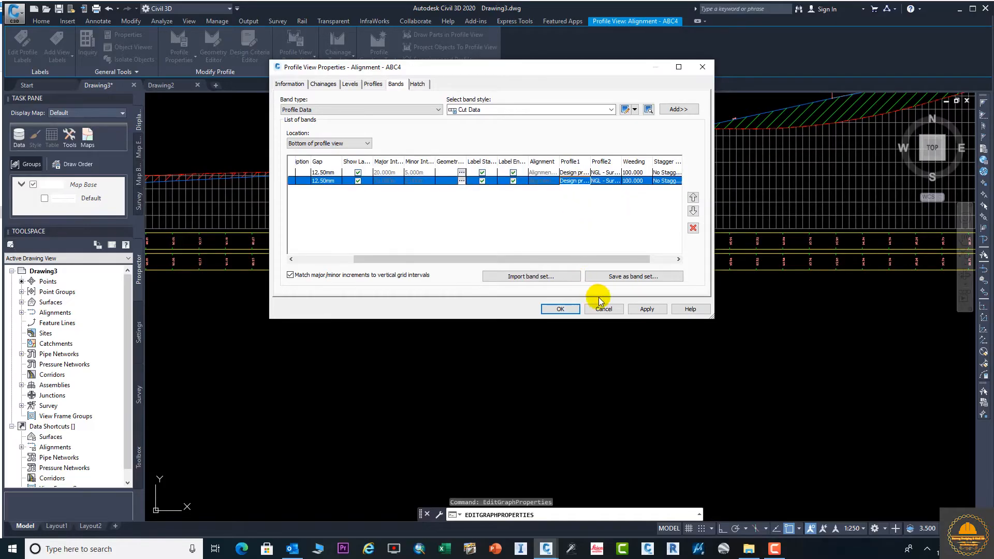
{"action": "left_click", "coordinate": [644, 309]}
{"action": "left_click", "coordinate": [564, 309]}
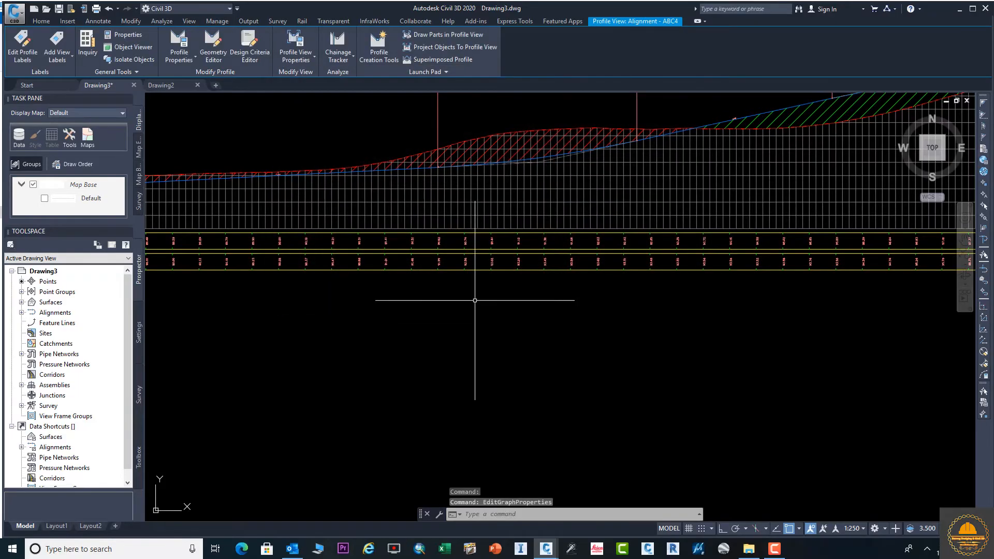
Examine the level values in the Design and Existing bands from the start to the end of the ABC profile view
{"action": "scroll", "coordinate": [443, 256], "scroll_direction": "up", "scroll_amount": 2}
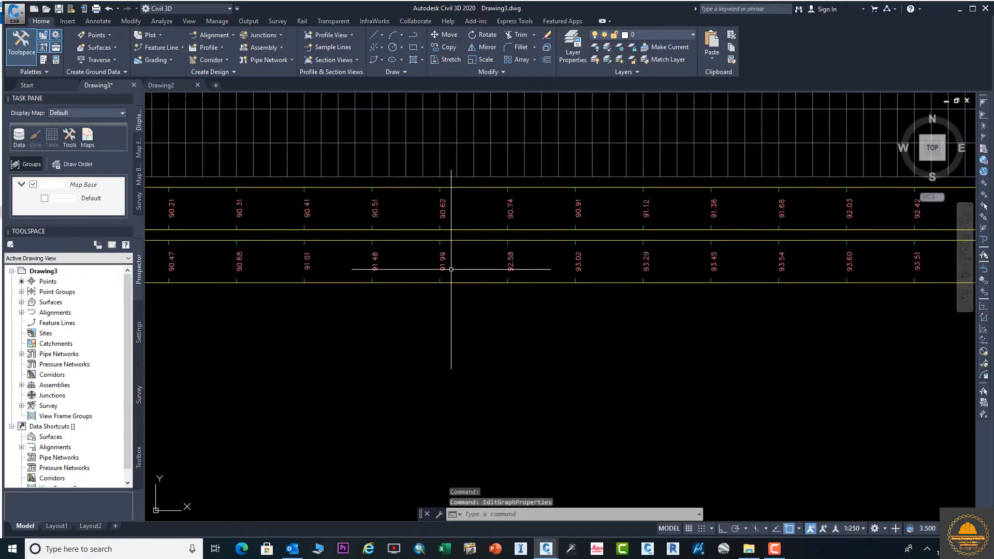
{"action": "scroll", "coordinate": [444, 222], "scroll_direction": "down", "scroll_amount": 8}
{"action": "middle_click_drag", "start_coordinate": [346, 242], "coordinate": [735, 235]}
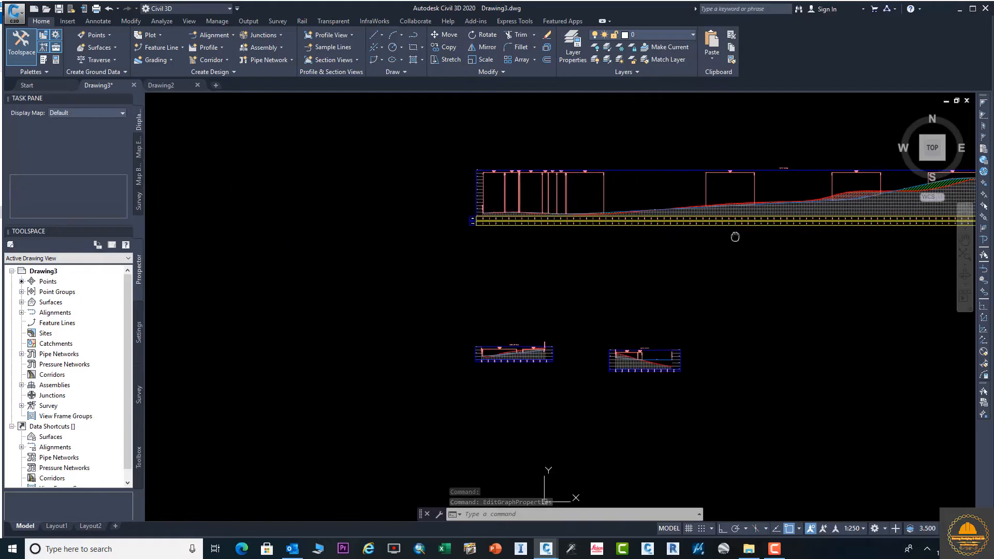
{"action": "scroll", "coordinate": [457, 231], "scroll_direction": "up", "scroll_amount": 6}
{"action": "middle_click_drag", "start_coordinate": [524, 214], "coordinate": [338, 306]}
{"action": "scroll", "coordinate": [369, 244], "scroll_direction": "up", "scroll_amount": 4}
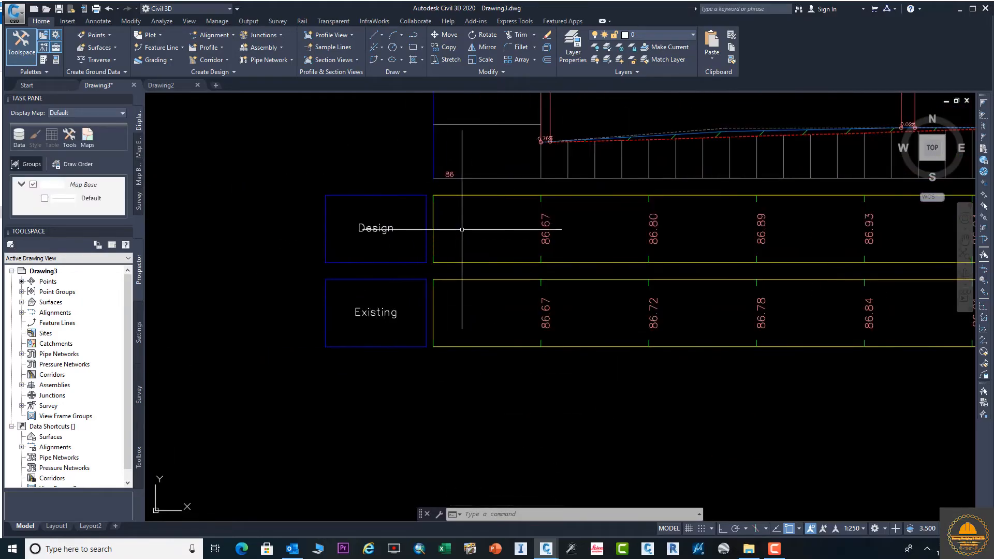
{"action": "scroll", "coordinate": [462, 230], "scroll_direction": "down", "scroll_amount": 4}
{"action": "scroll", "coordinate": [466, 249], "scroll_direction": "up", "scroll_amount": 5}
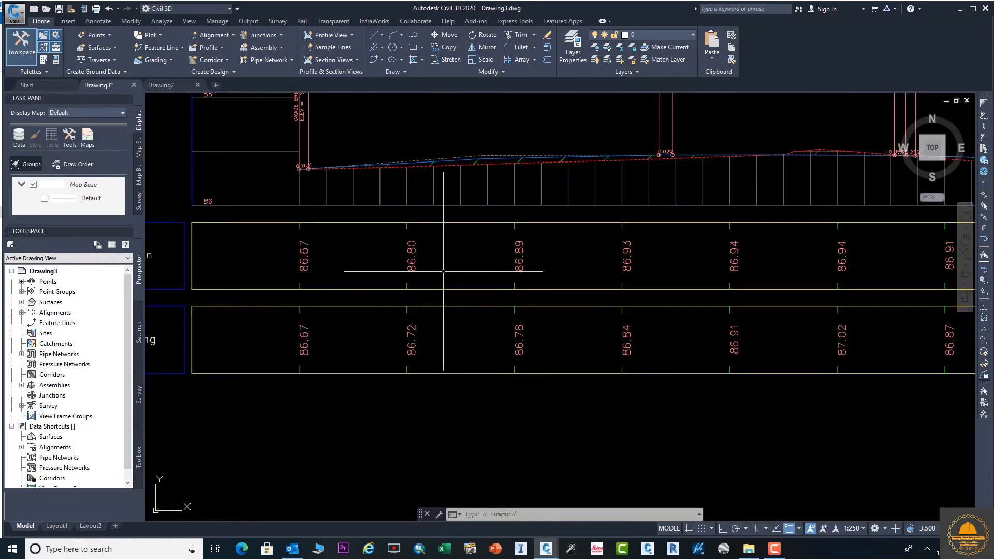
{"action": "scroll", "coordinate": [431, 347], "scroll_direction": "down", "scroll_amount": 1}
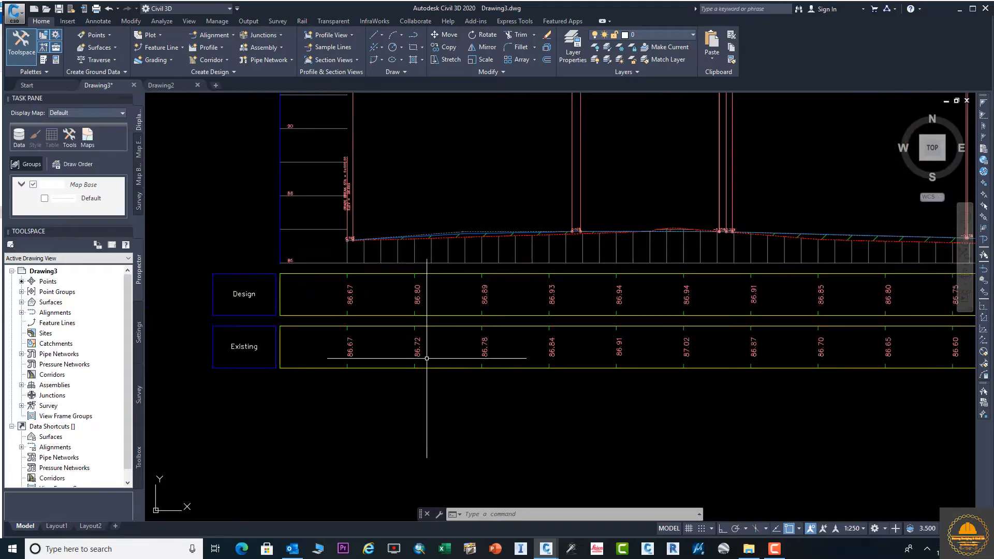
{"action": "scroll", "coordinate": [447, 266], "scroll_direction": "up", "scroll_amount": 3}
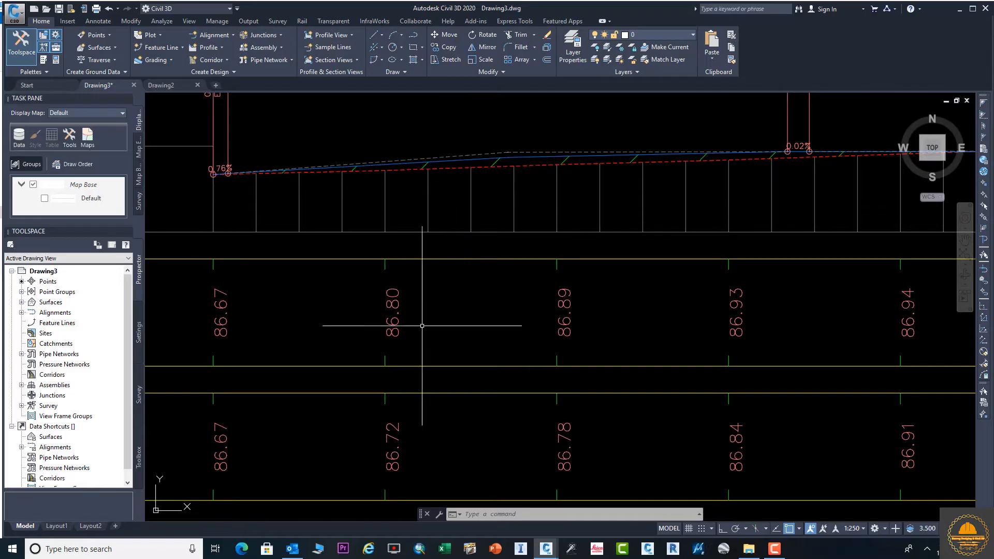
{"action": "scroll", "coordinate": [404, 435], "scroll_direction": "down", "scroll_amount": 6}
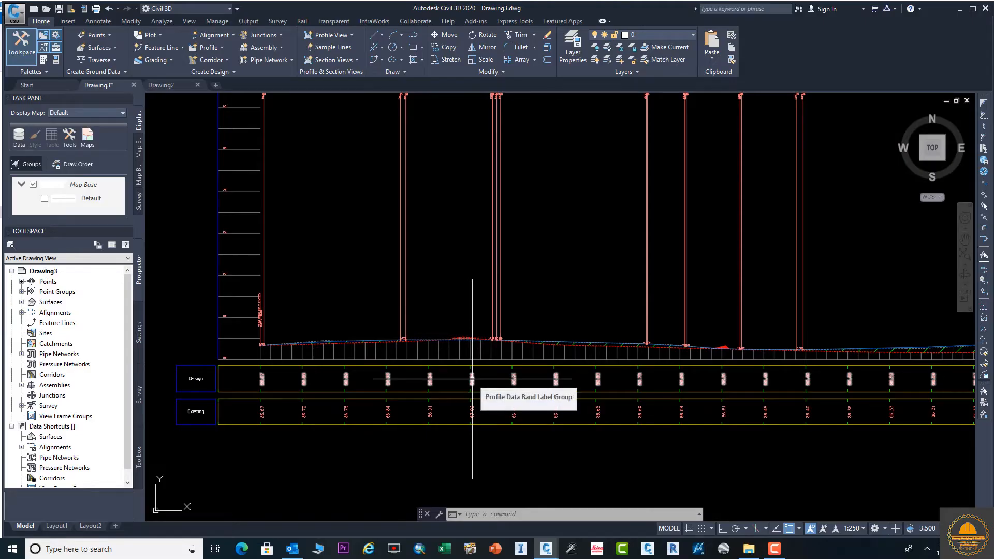
{"action": "scroll", "coordinate": [472, 379], "scroll_direction": "down", "scroll_amount": 6}
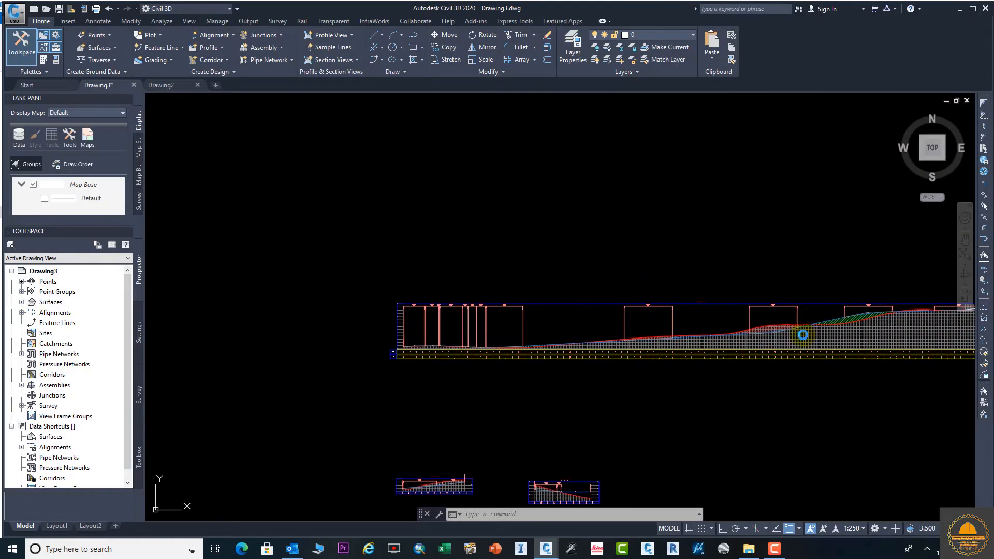
{"action": "scroll", "coordinate": [797, 326], "scroll_direction": "up", "scroll_amount": 8}
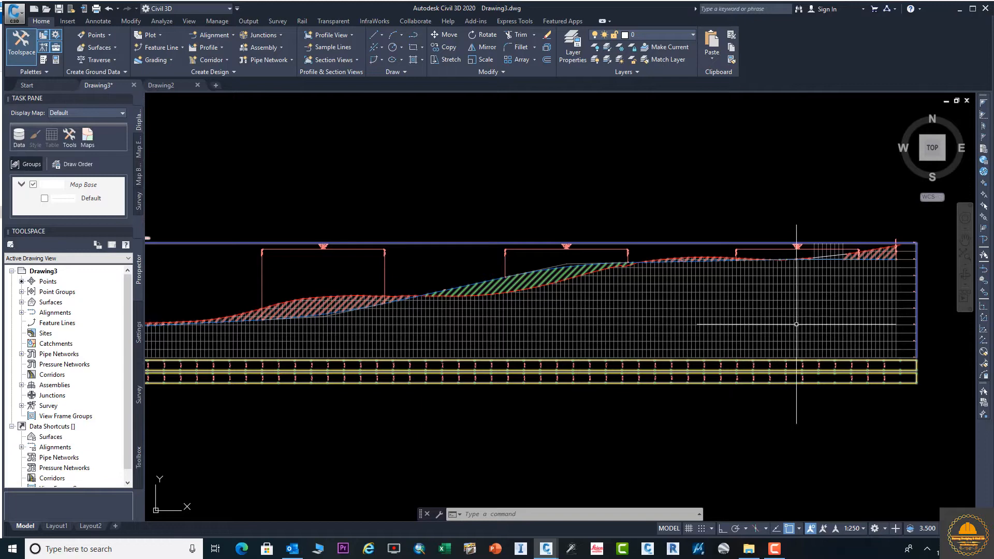
{"action": "scroll", "coordinate": [717, 319], "scroll_direction": "down", "scroll_amount": 2}
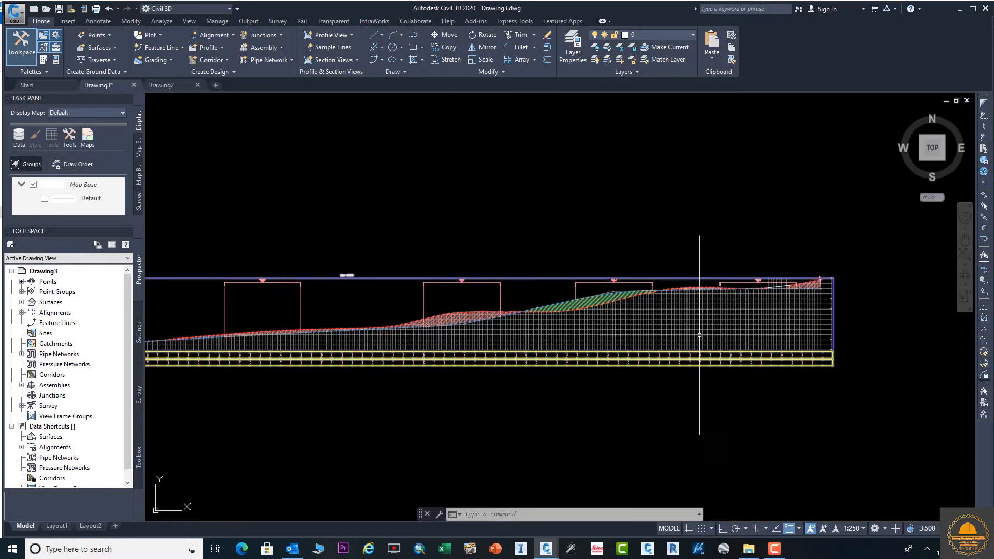
Reopen the profile view's properties and create a new Profile Data band style named Cut and Fill
{"action": "left_click", "coordinate": [714, 321]}
{"action": "right_click", "coordinate": [711, 327]}
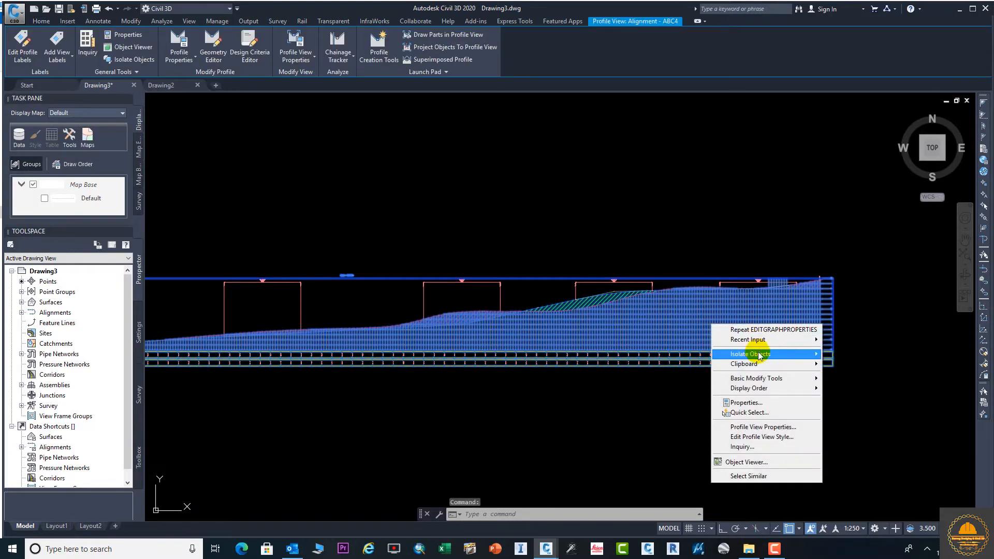
{"action": "left_click", "coordinate": [771, 427]}
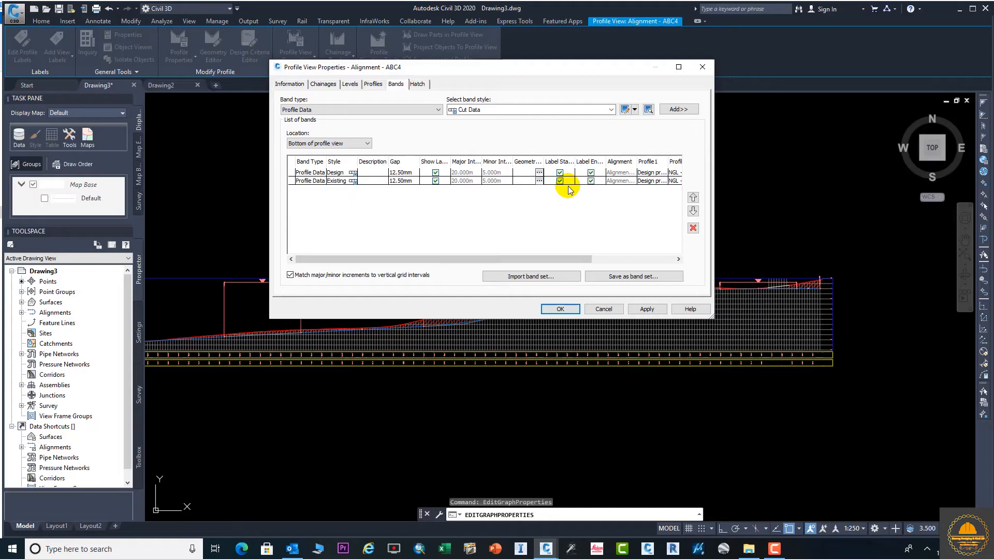
{"action": "left_click", "coordinate": [634, 110]}
{"action": "left_click", "coordinate": [642, 124]}
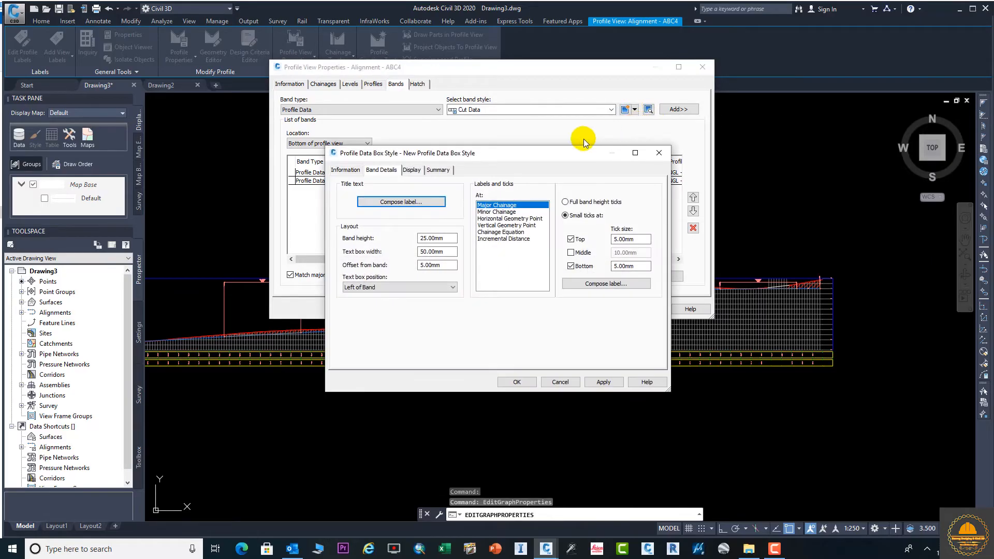
{"action": "left_click", "coordinate": [344, 168]}
{"action": "left_click_drag", "start_coordinate": [407, 194], "coordinate": [330, 197]}
{"action": "type", "text": "Cut and Fill"}
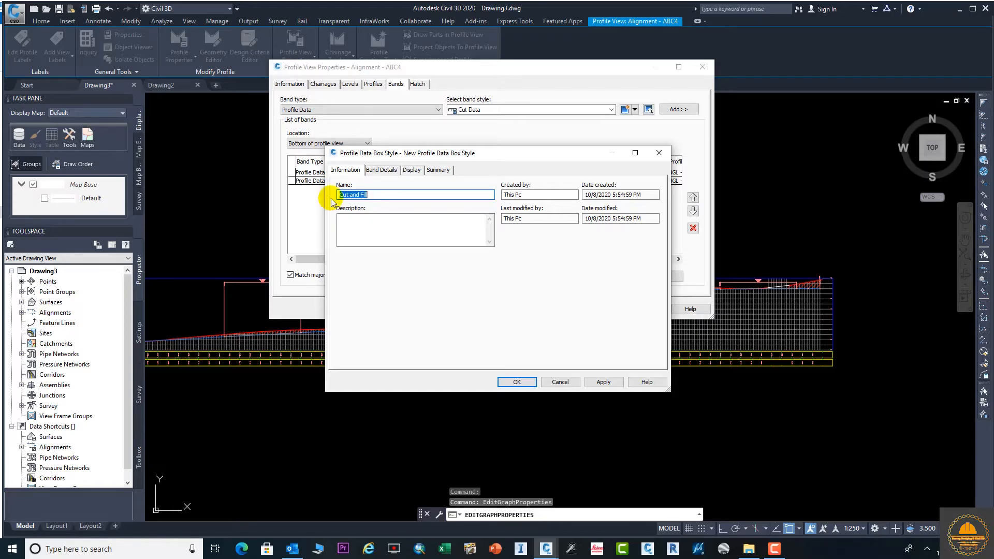
In the Cut and Fill style's band title label, name the text component Cut and Fill and anchor it at Middle Center
{"action": "left_click", "coordinate": [383, 170]}
{"action": "left_click", "coordinate": [406, 201]}
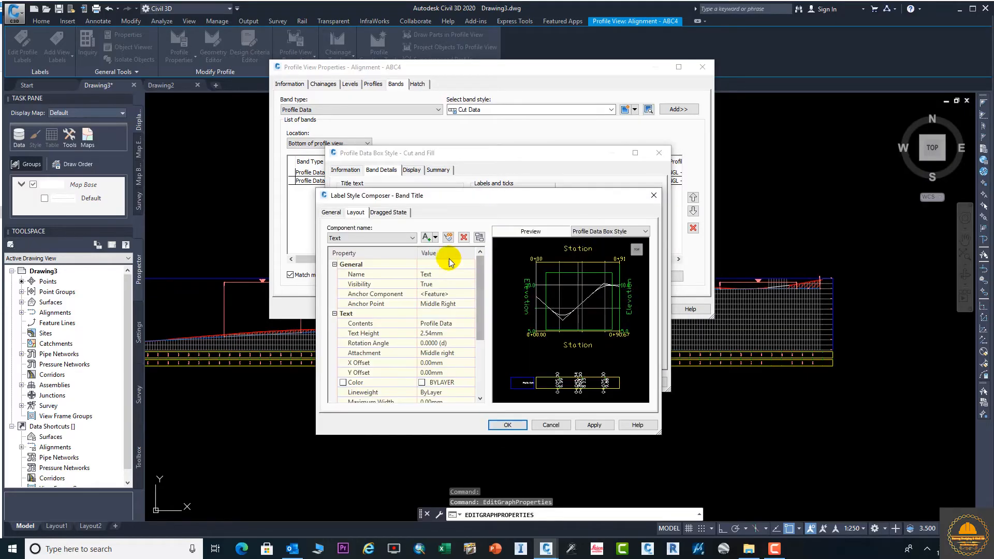
{"action": "left_click", "coordinate": [450, 273]}
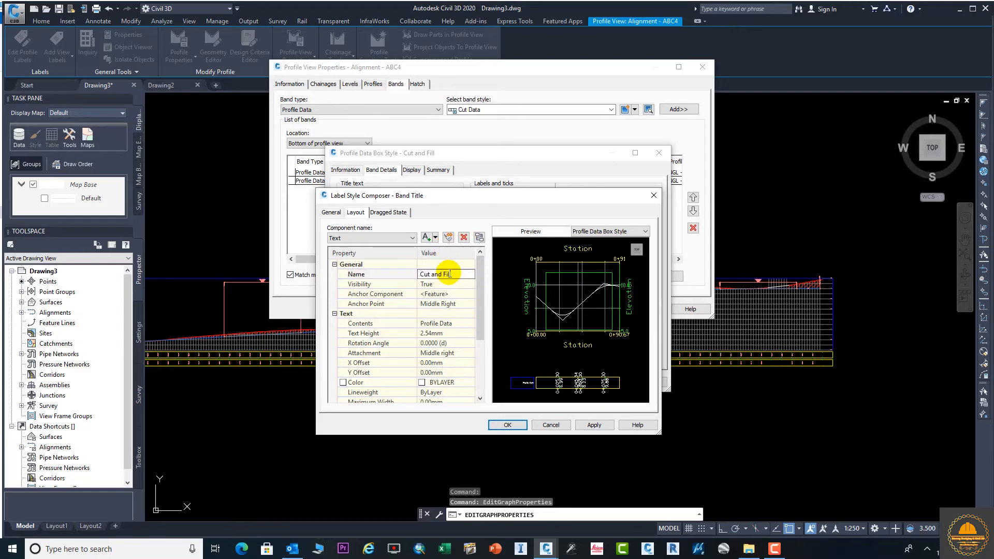
{"action": "left_click", "coordinate": [447, 303]}
{"action": "left_click", "coordinate": [447, 304]}
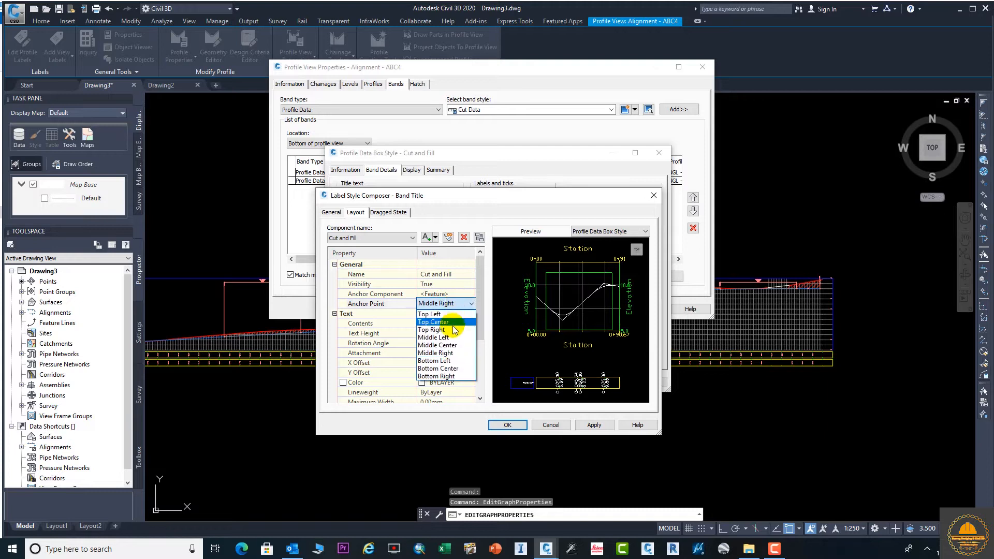
{"action": "left_click", "coordinate": [447, 349]}
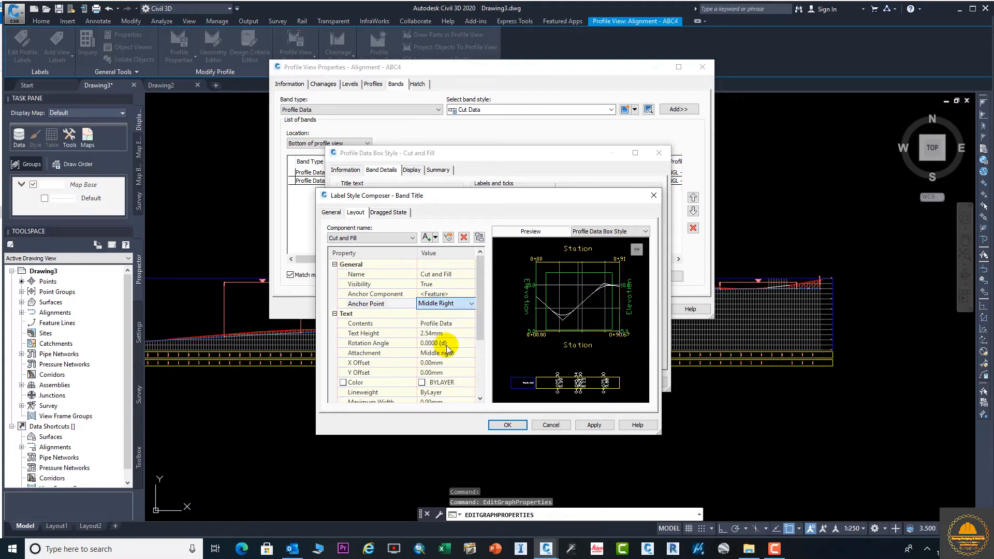
Set the band title's contents to "Cut and Fill" and its text height to 5.5 mm, then accept the label
{"action": "left_click", "coordinate": [470, 323]}
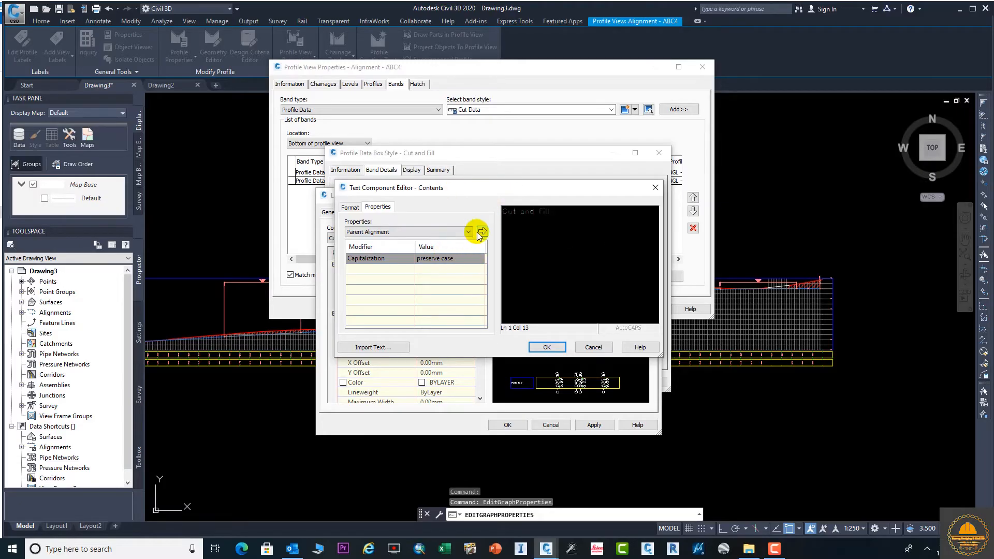
{"action": "left_click", "coordinate": [547, 347]}
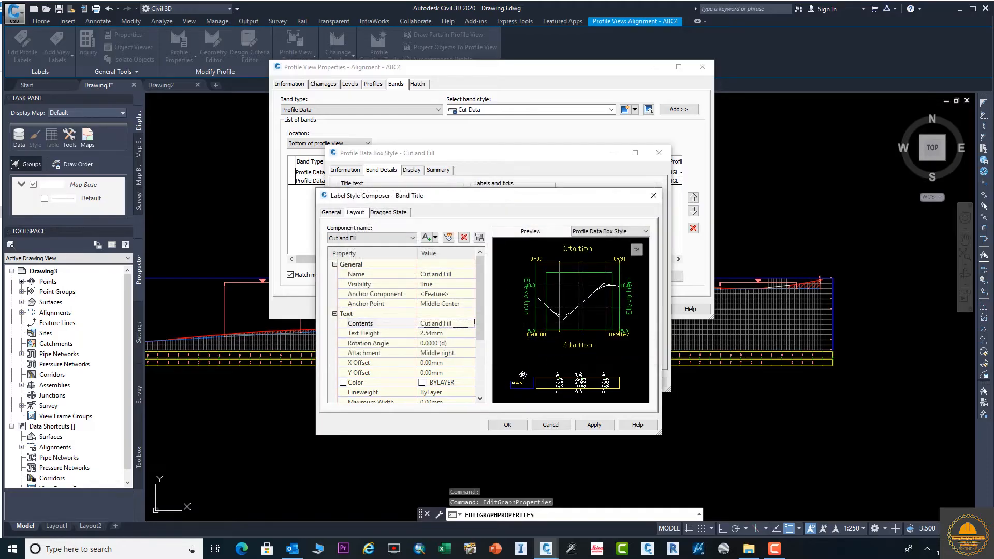
{"action": "left_click", "coordinate": [451, 335]}
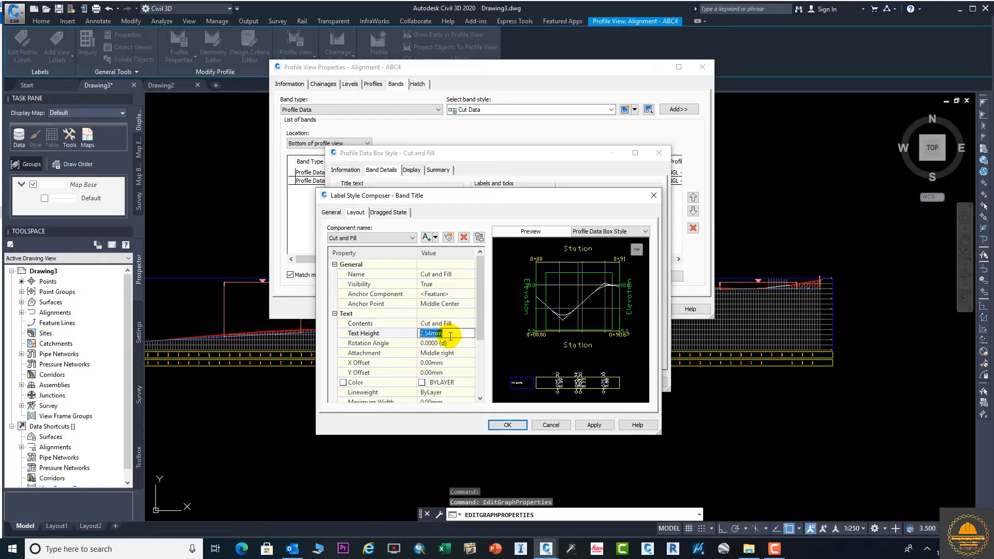
{"action": "type", "text": "5.5"}
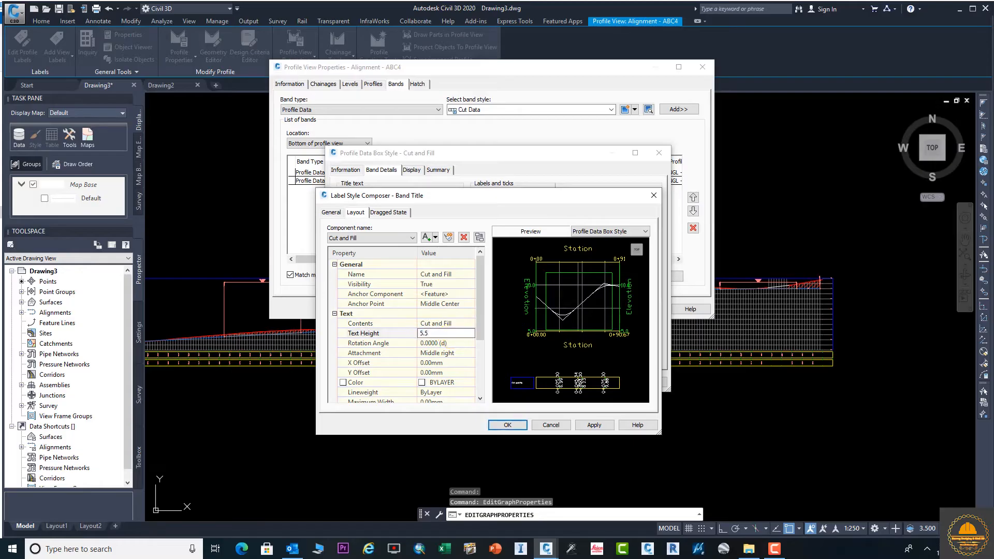
{"action": "left_click", "coordinate": [596, 424]}
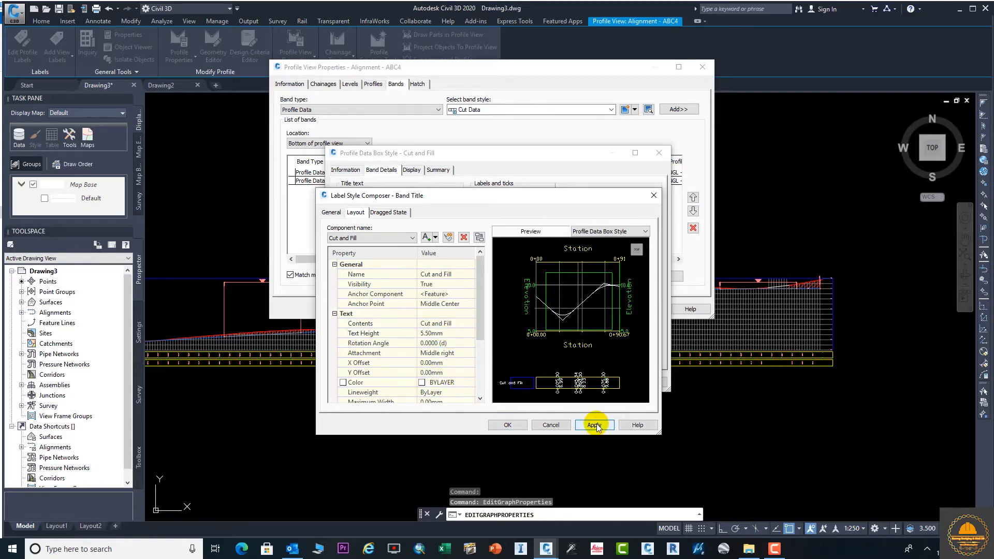
{"action": "left_click", "coordinate": [520, 428]}
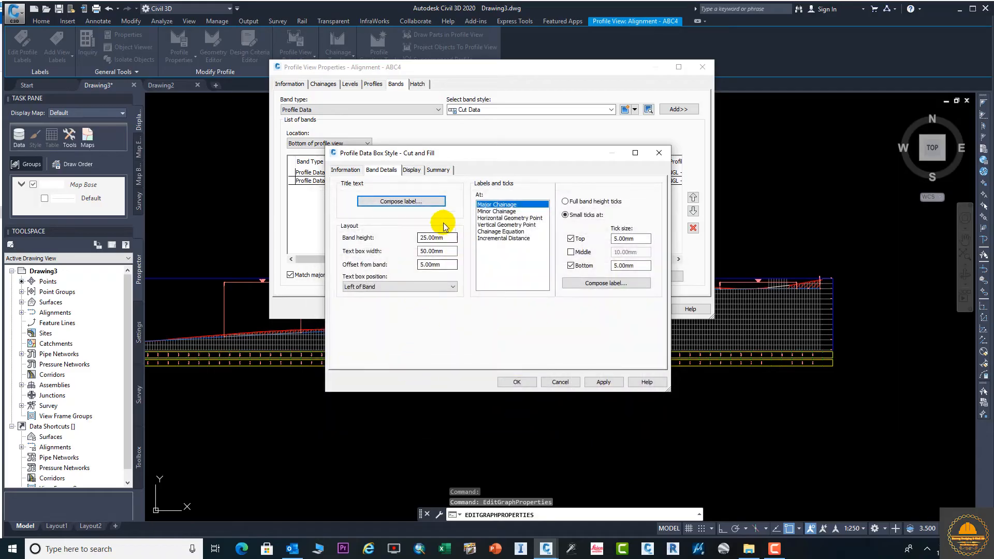
Set the Cut and Fill band height to 50 mm and the text box width to 75 mm
{"action": "double_click", "coordinate": [433, 238]}
{"action": "type", "text": "50"}
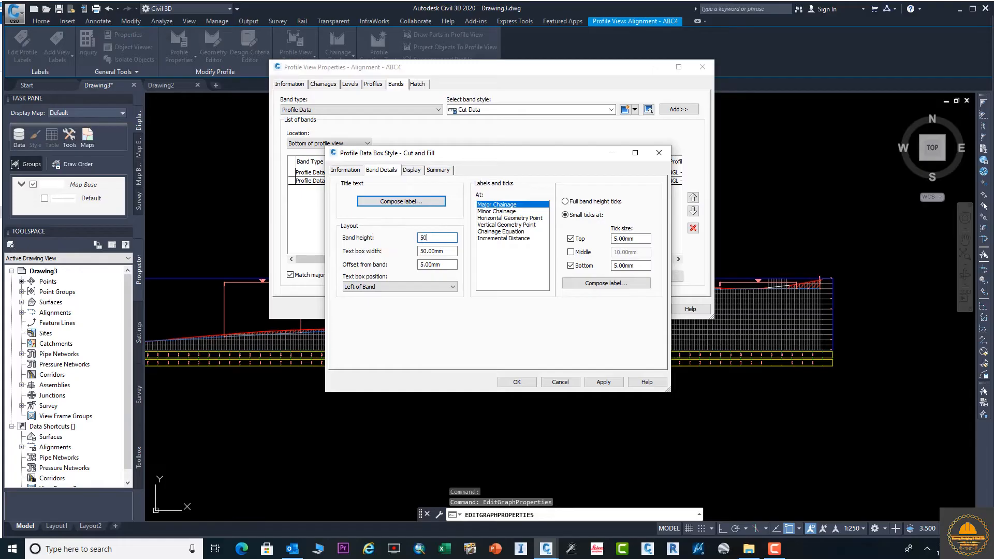
{"action": "double_click", "coordinate": [437, 251]}
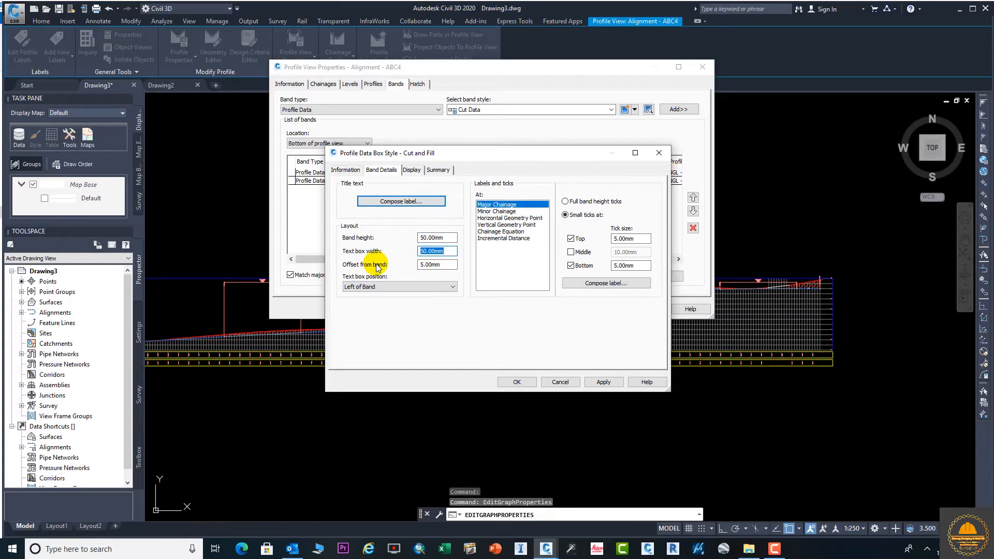
{"action": "type", "text": "75"}
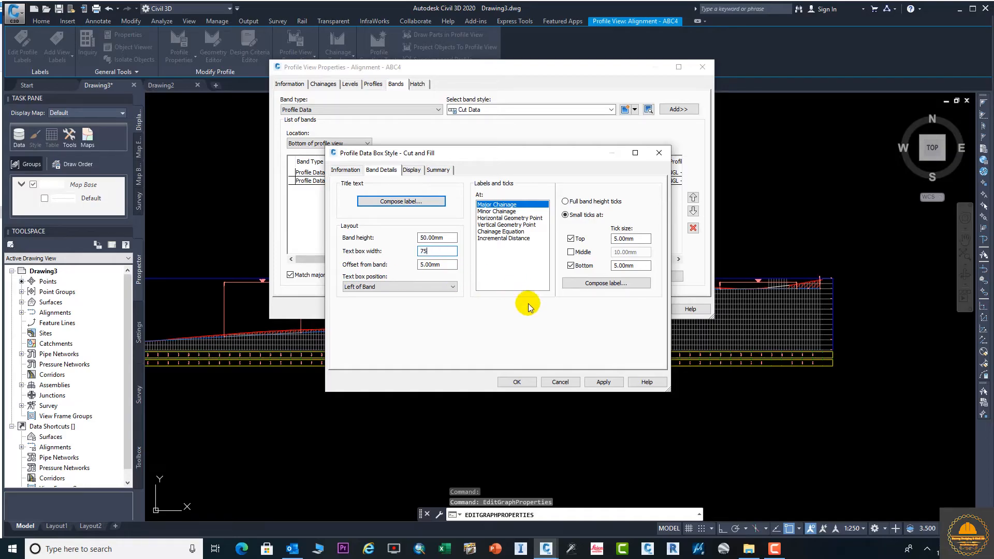
In the Major Chainage label, delete the Chainage Value component and rename the Profile1 Level component Cut and Fill
{"action": "left_click", "coordinate": [581, 286]}
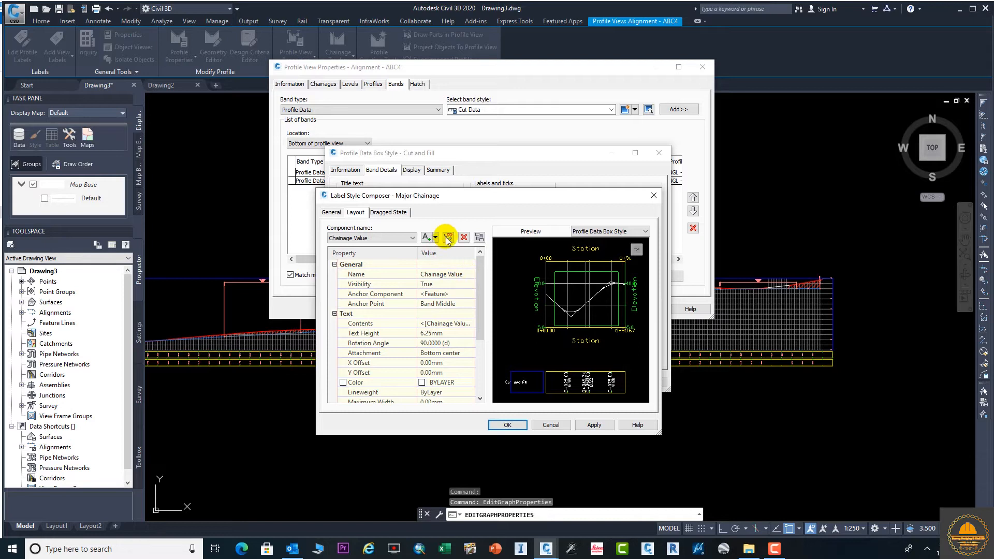
{"action": "left_click", "coordinate": [466, 237]}
{"action": "left_click", "coordinate": [463, 274]}
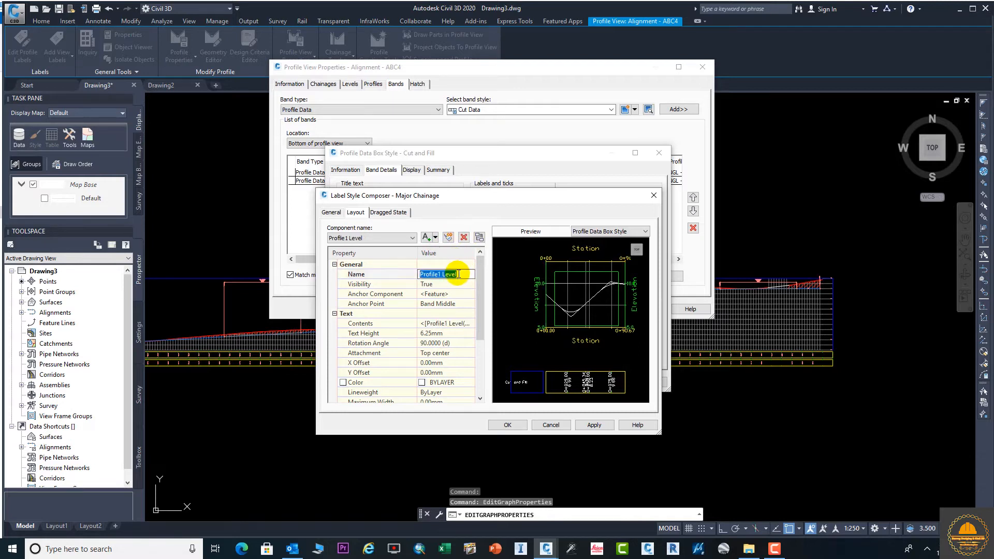
{"action": "type", "text": "Cut and Fill"}
{"action": "left_click", "coordinate": [465, 298]}
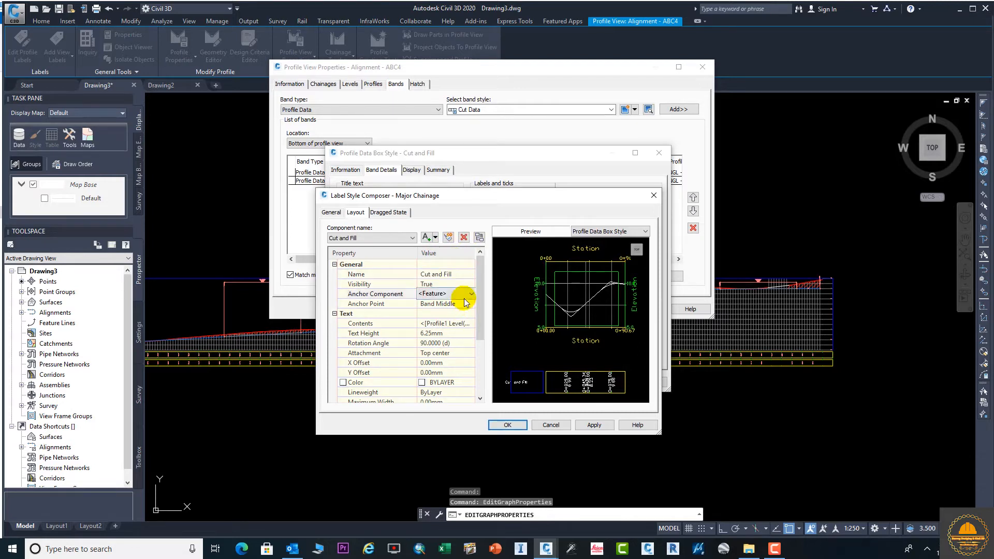
Replace the Cut and Fill component's contents with Profile1 Level Minus Profile2 Level and choose a precision of 0.001
{"action": "left_click", "coordinate": [459, 323]}
{"action": "left_click", "coordinate": [471, 323]}
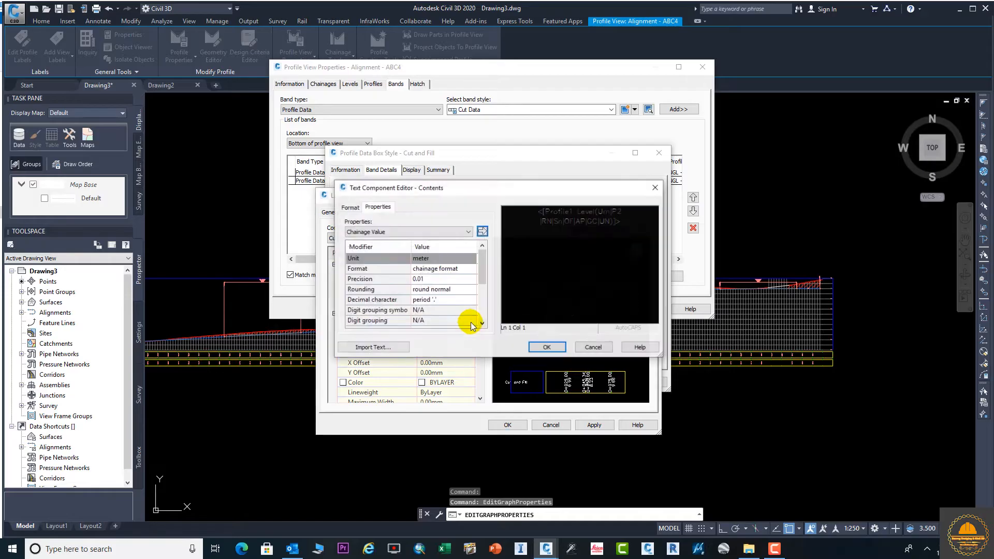
{"action": "left_click", "coordinate": [625, 240]}
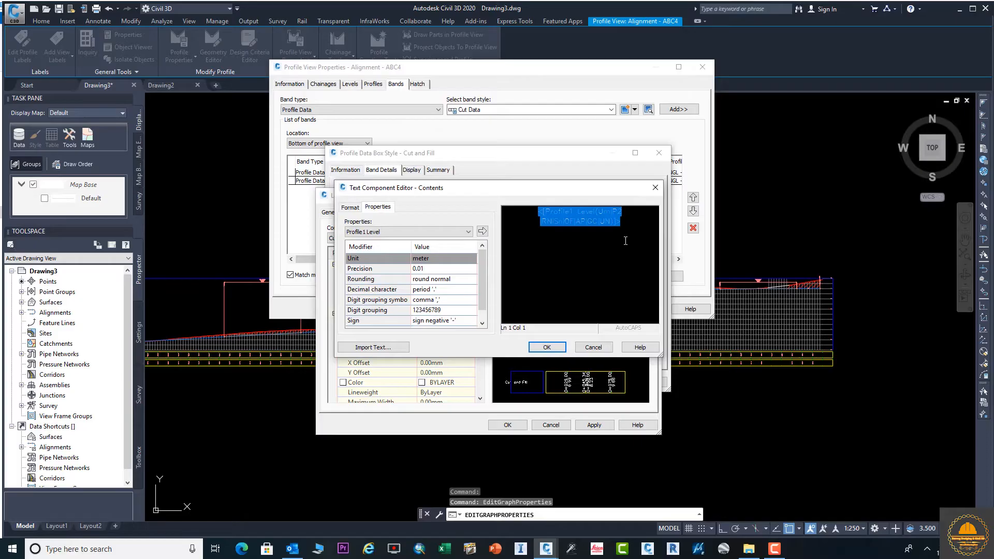
{"action": "key", "text": "Delete"}
{"action": "left_click", "coordinate": [446, 231]}
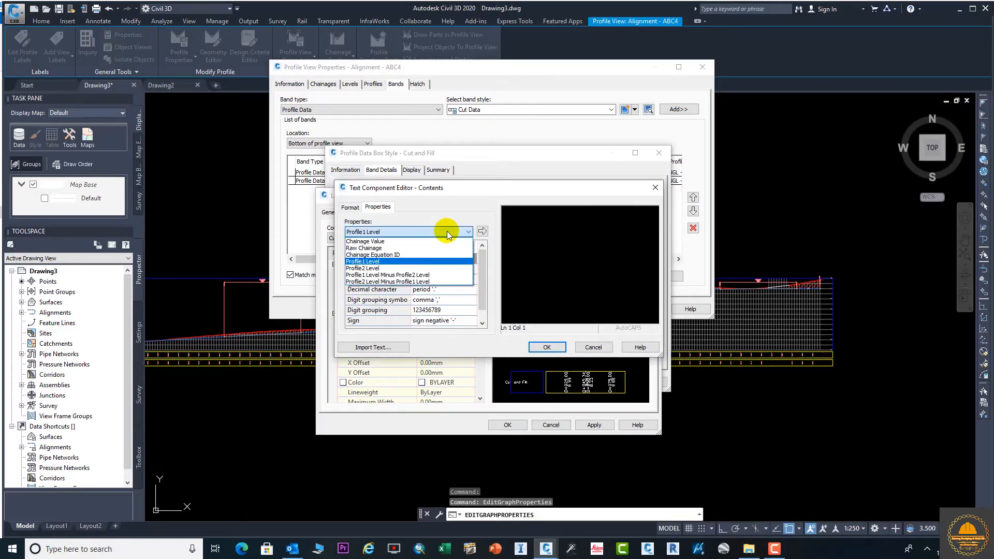
{"action": "left_click", "coordinate": [403, 275]}
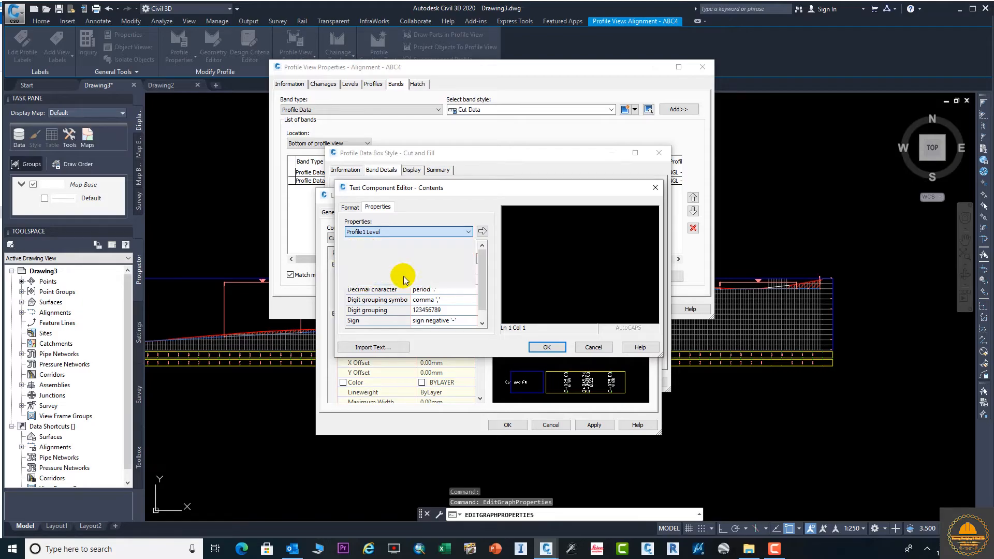
{"action": "left_click", "coordinate": [482, 231]}
{"action": "left_click", "coordinate": [443, 269]}
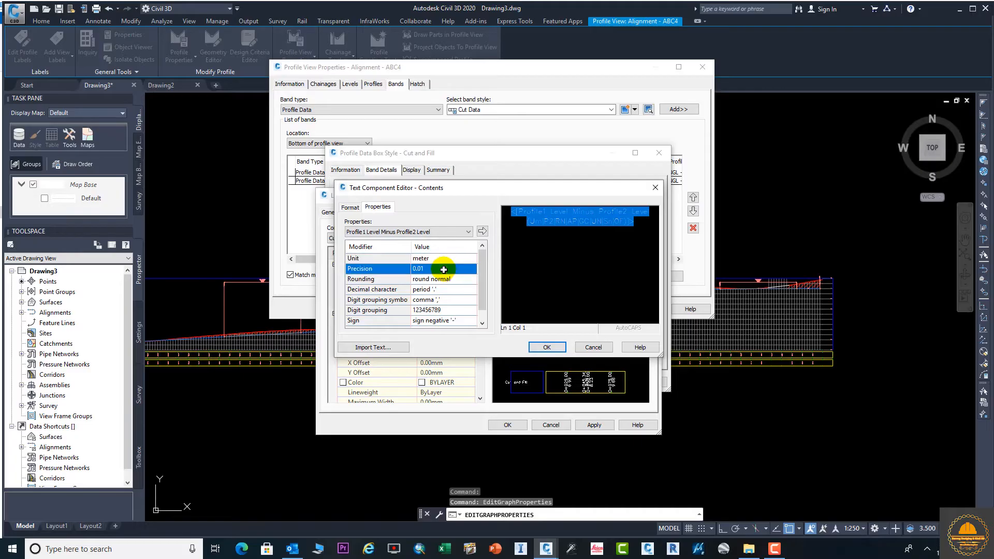
{"action": "left_click", "coordinate": [444, 269]}
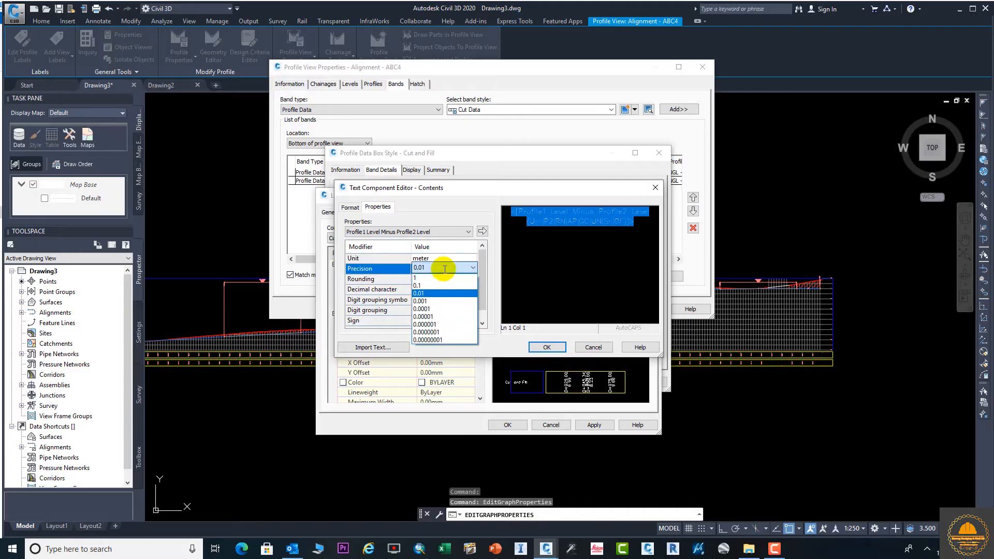
{"action": "left_click", "coordinate": [434, 301]}
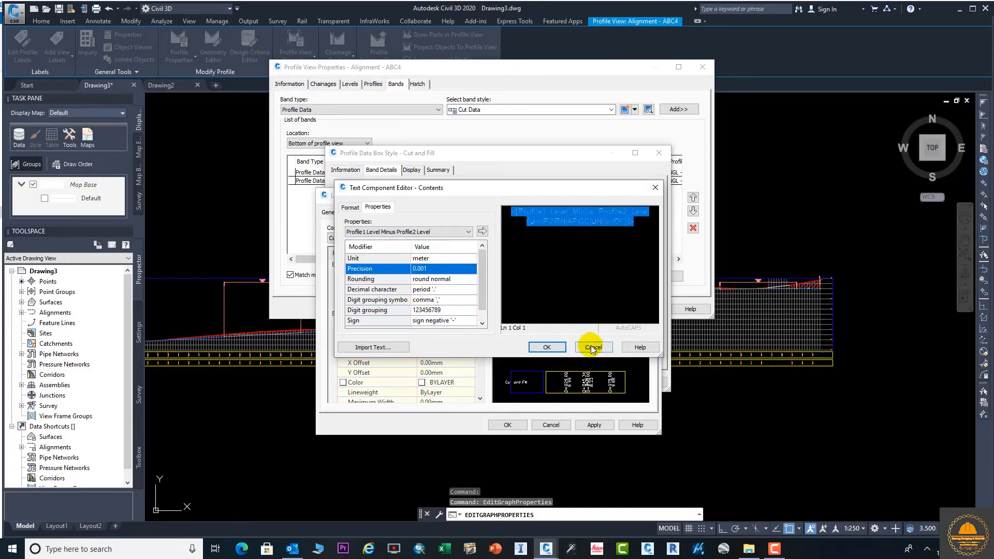
{"action": "left_click", "coordinate": [547, 347]}
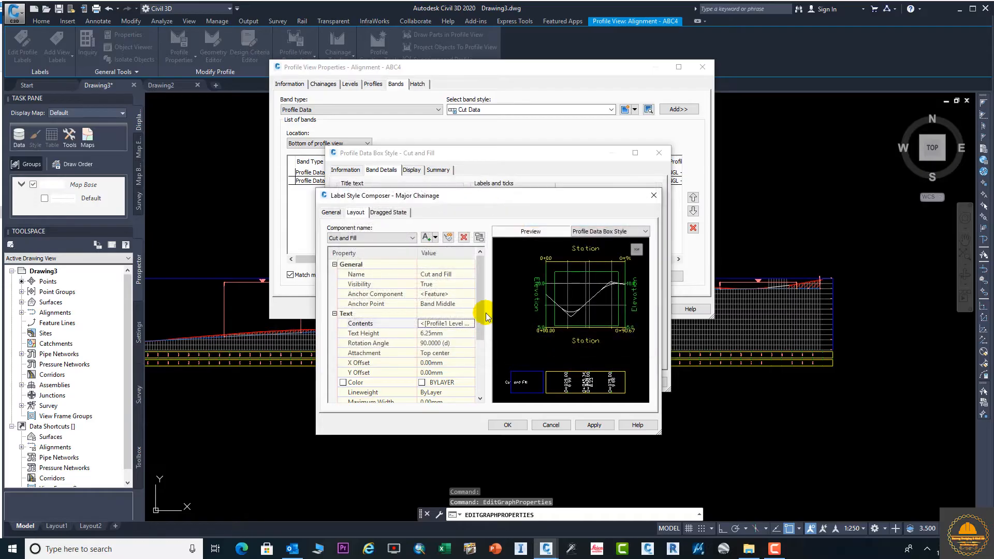
Set the Cut and Fill component's text height to 5.5 mm and accept the Major Chainage label
{"action": "left_click", "coordinate": [594, 426]}
{"action": "left_click", "coordinate": [457, 334]}
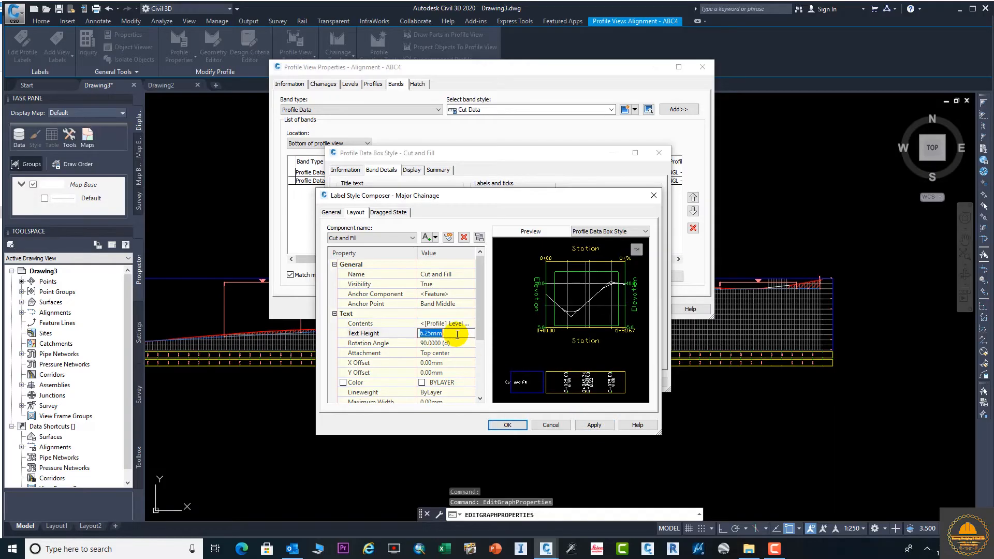
{"action": "type", "text": "5.5"}
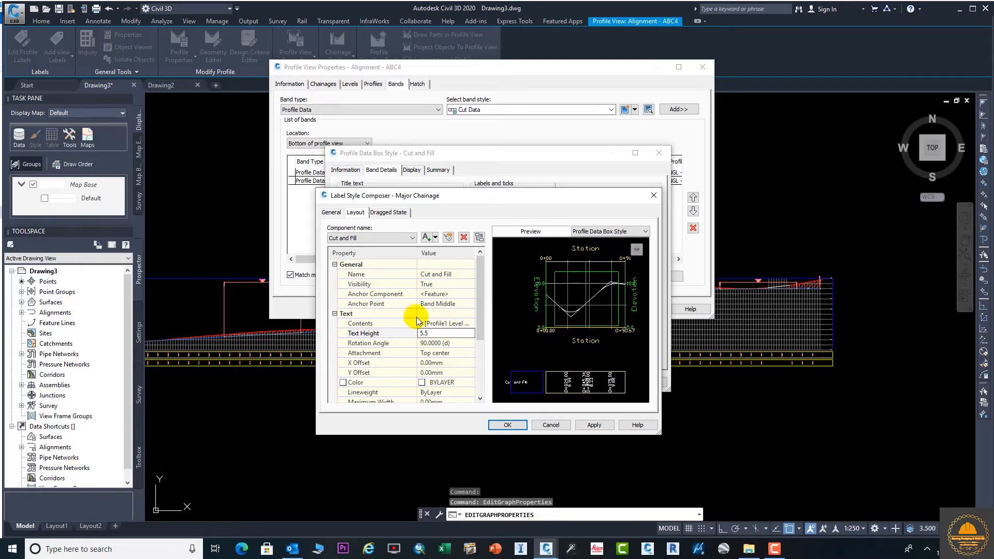
{"action": "key", "text": "Return"}
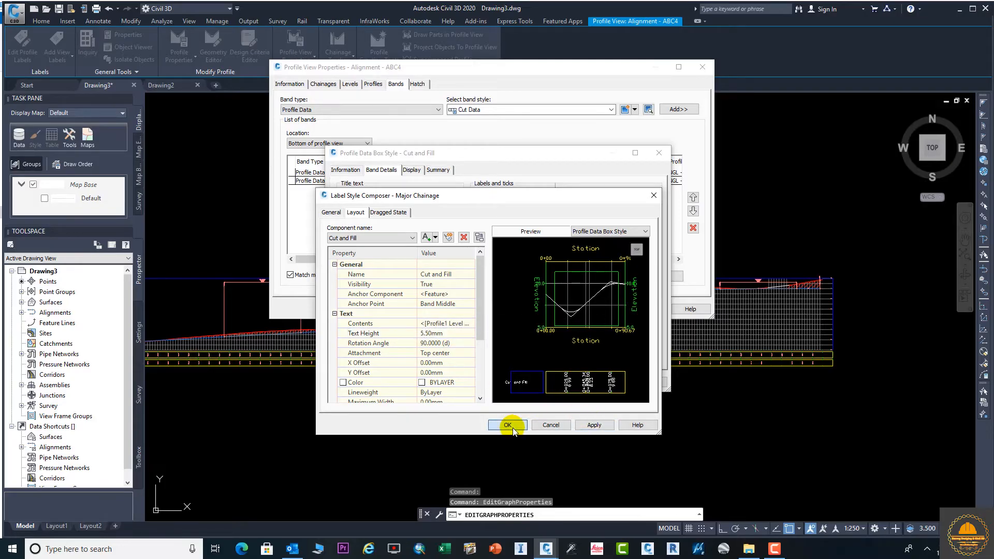
{"action": "left_click", "coordinate": [507, 425]}
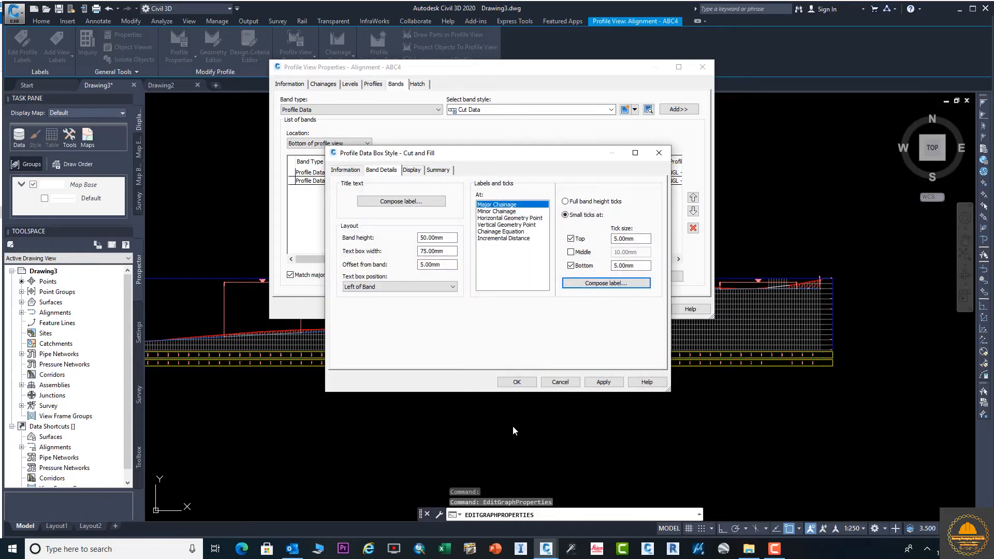
Hide the band style's labels at chainage equations, horizontal geometry points, vertical geometry points and minor chainages
{"action": "left_click", "coordinate": [413, 171]}
{"action": "scroll", "coordinate": [433, 272], "scroll_direction": "down", "scroll_amount": 2}
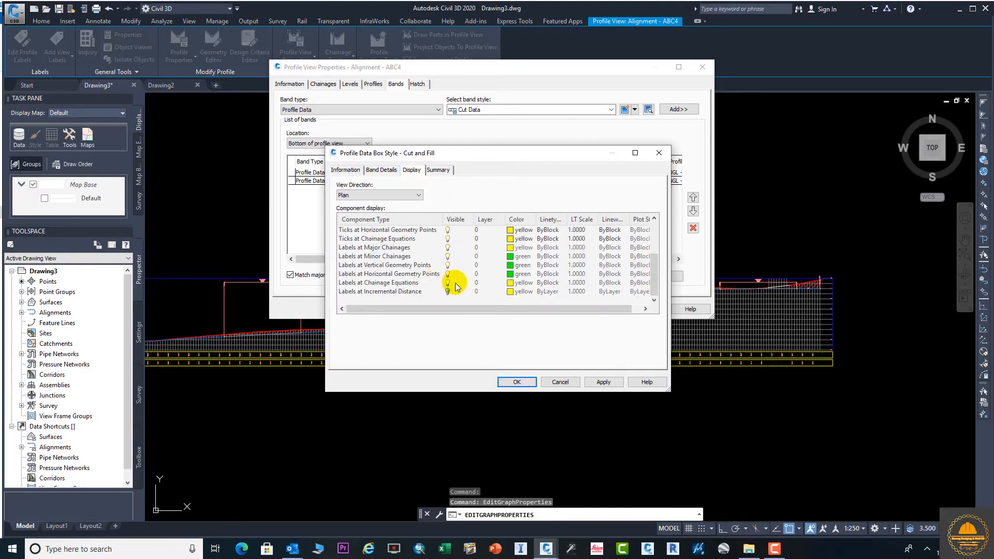
{"action": "left_click", "coordinate": [444, 283]}
{"action": "left_click", "coordinate": [447, 283]}
{"action": "left_click", "coordinate": [448, 265]}
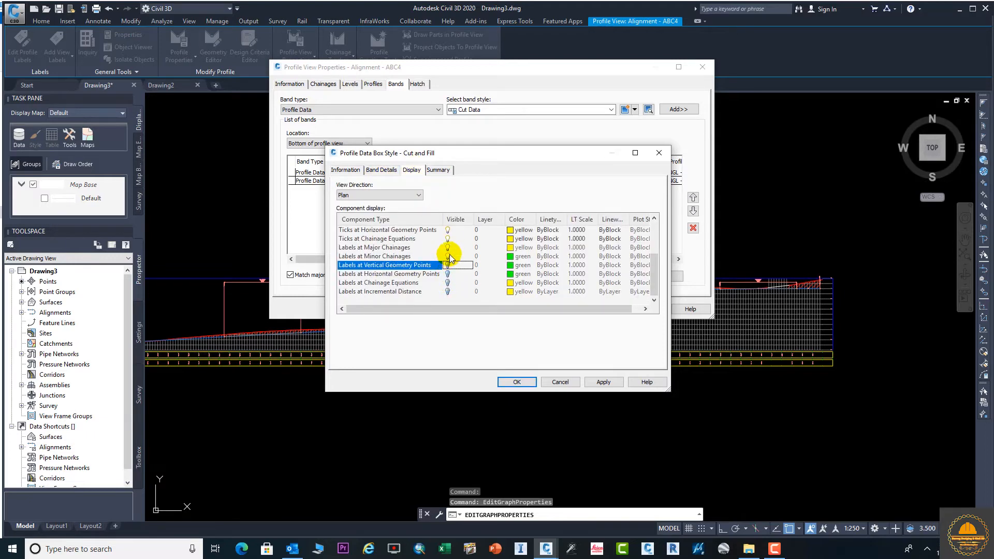
{"action": "left_click", "coordinate": [448, 256]}
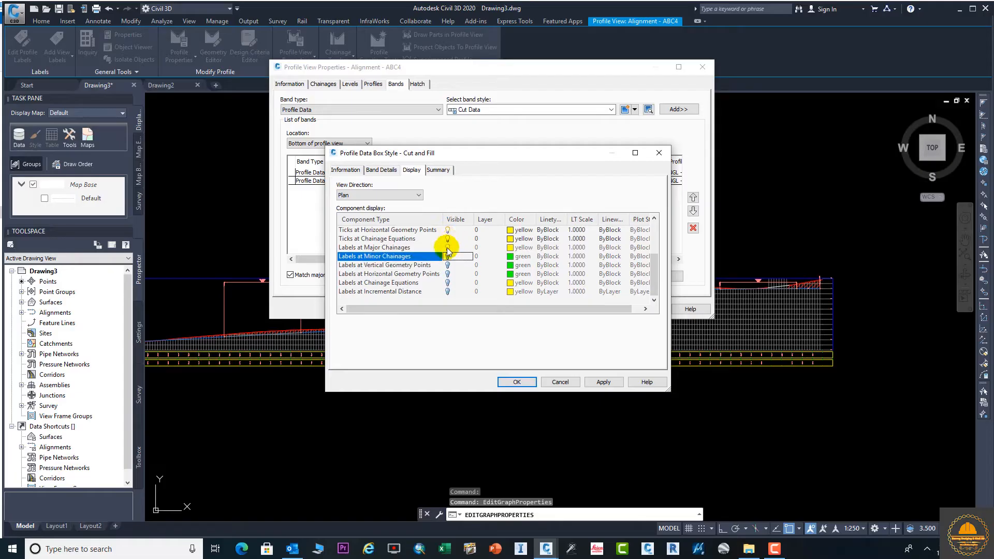
Hide the ticks at chainage equations and at horizontal and vertical geometry points, plus the minor ticks, and save the Cut and Fill style
{"action": "left_click", "coordinate": [448, 240]}
{"action": "left_click", "coordinate": [448, 231]}
{"action": "scroll", "coordinate": [448, 231], "scroll_direction": "up", "scroll_amount": 2}
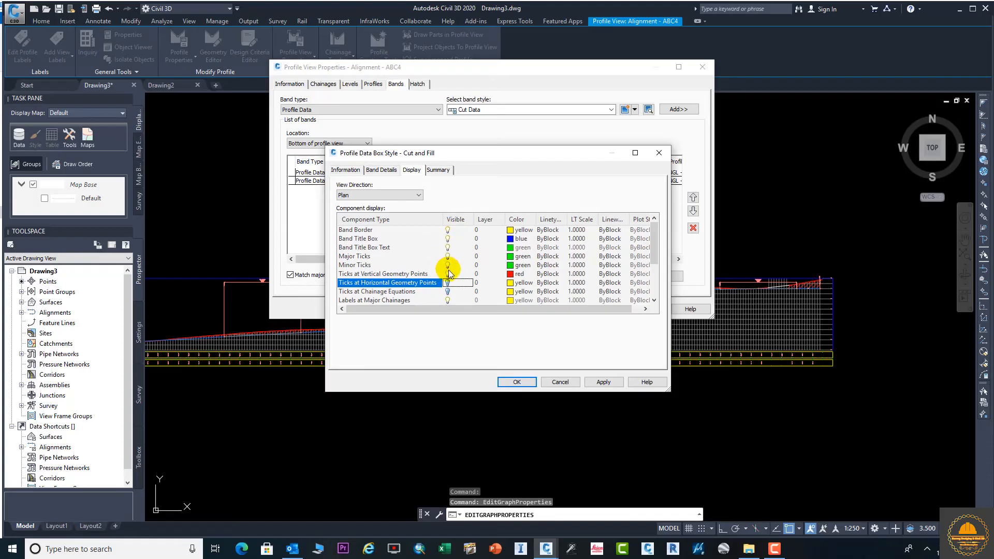
{"action": "left_click", "coordinate": [449, 275]}
{"action": "left_click", "coordinate": [448, 274]}
{"action": "left_click", "coordinate": [448, 265]}
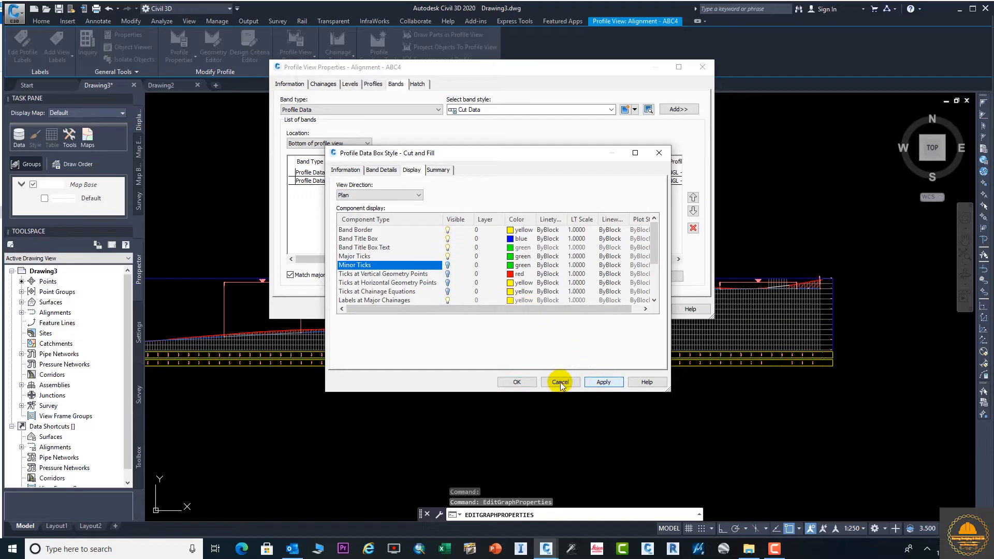
{"action": "left_click", "coordinate": [518, 382]}
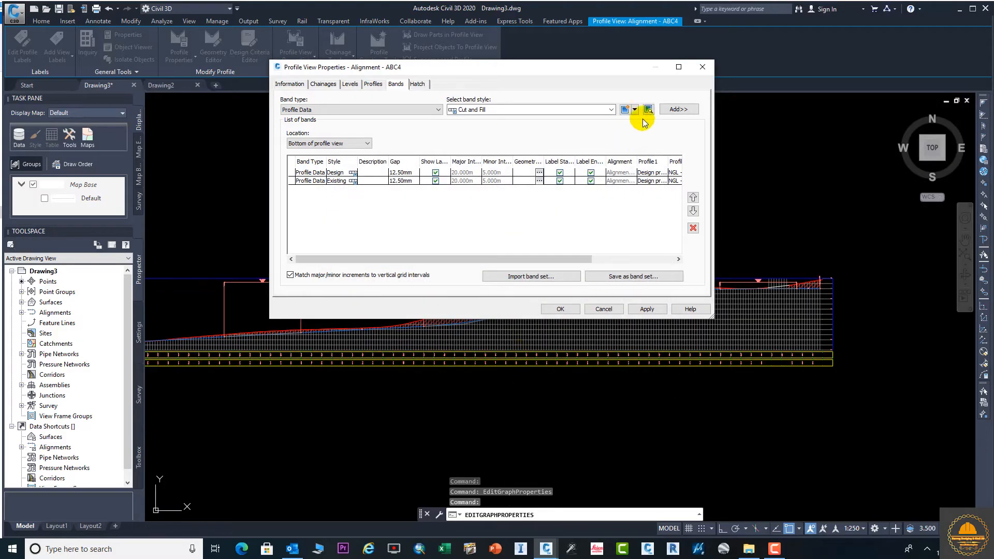
Add the Cut and Fill band below the profile view with the default geometry points and apply the profile view's properties
{"action": "left_click", "coordinate": [678, 109]}
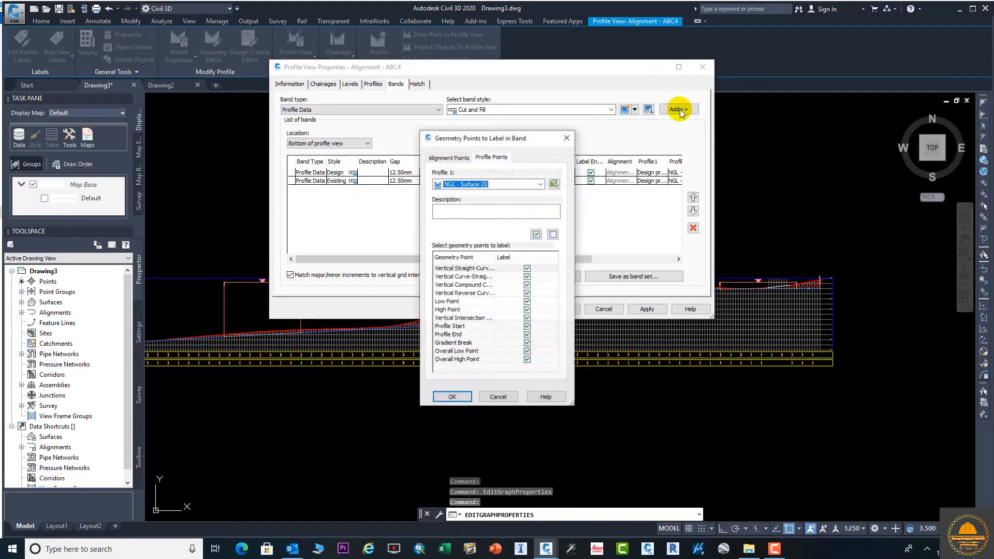
{"action": "left_click", "coordinate": [449, 396]}
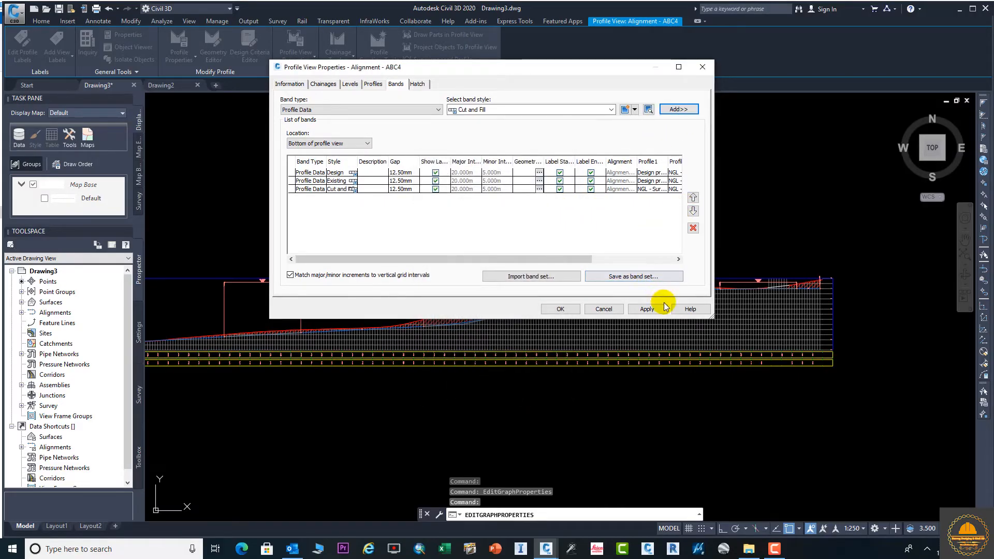
{"action": "left_click", "coordinate": [647, 309]}
{"action": "left_click", "coordinate": [560, 309]}
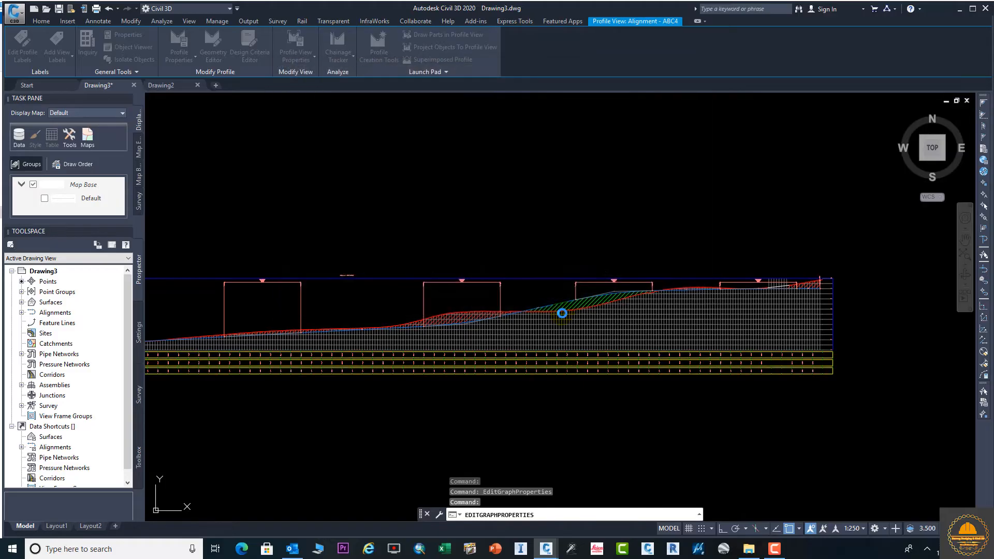
Examine the design, existing and cut-and-fill values in the data bands below the long profile view
{"action": "scroll", "coordinate": [473, 347], "scroll_direction": "down", "scroll_amount": 1}
{"action": "scroll", "coordinate": [478, 337], "scroll_direction": "up", "scroll_amount": 8}
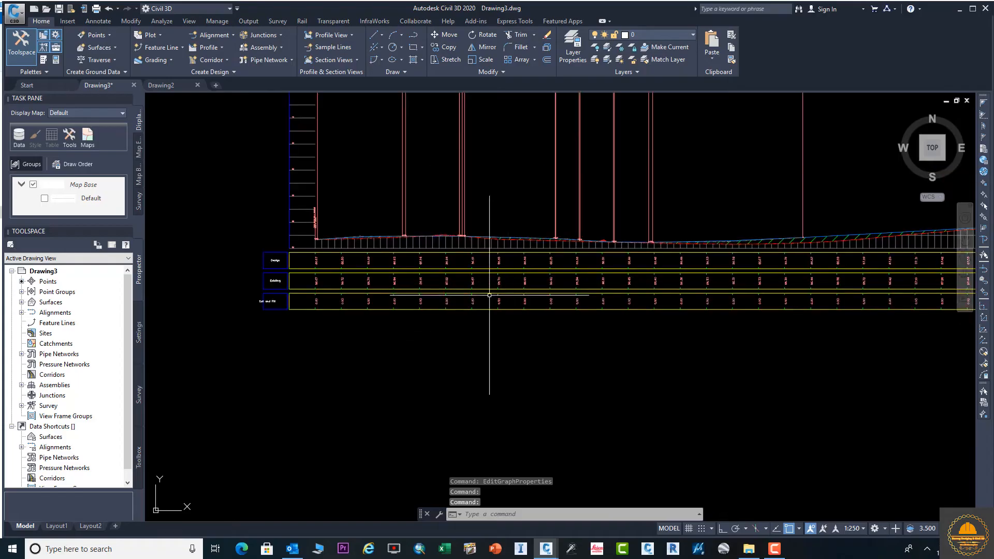
{"action": "scroll", "coordinate": [428, 330], "scroll_direction": "down", "scroll_amount": 3}
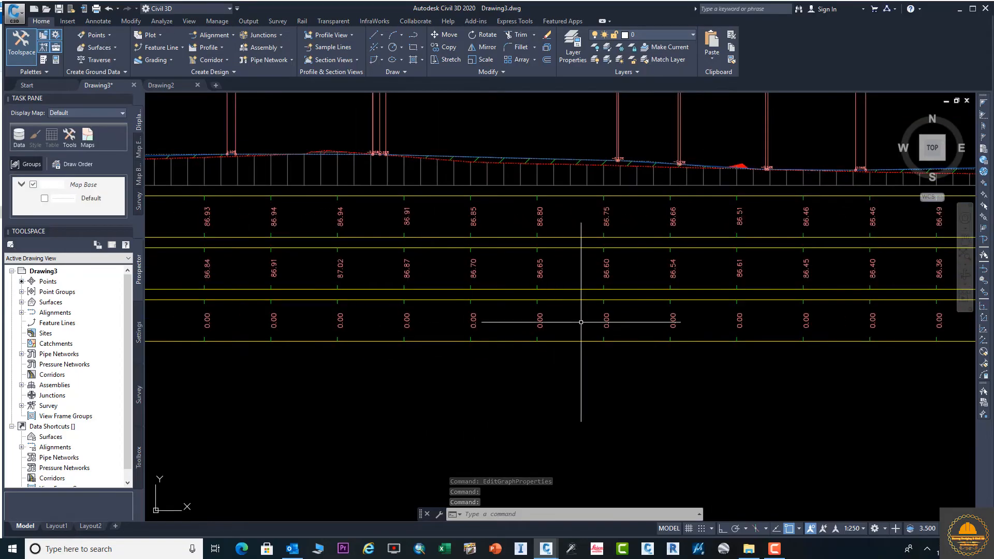
{"action": "scroll", "coordinate": [354, 345], "scroll_direction": "down", "scroll_amount": 2}
{"action": "scroll", "coordinate": [602, 332], "scroll_direction": "down", "scroll_amount": 2}
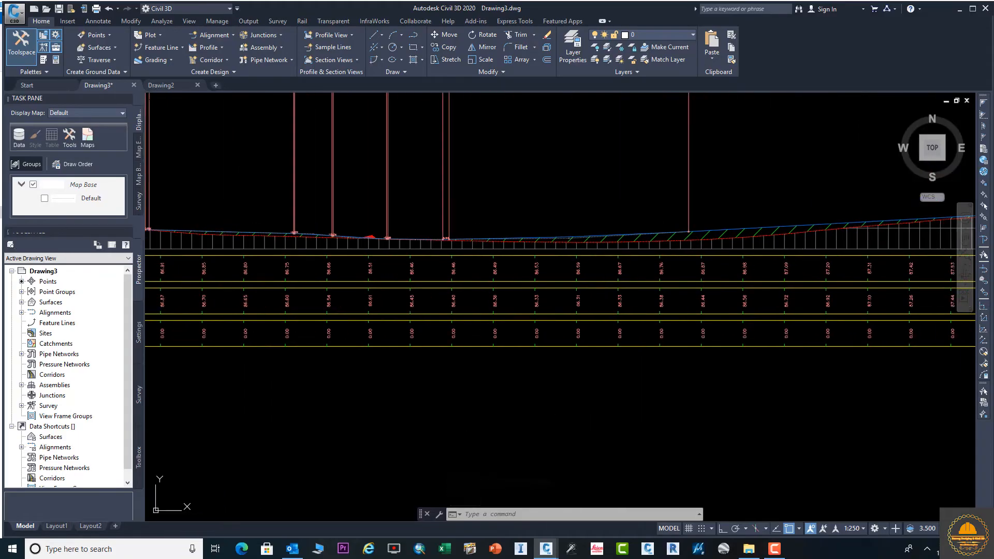
{"action": "scroll", "coordinate": [600, 323], "scroll_direction": "down", "scroll_amount": 2}
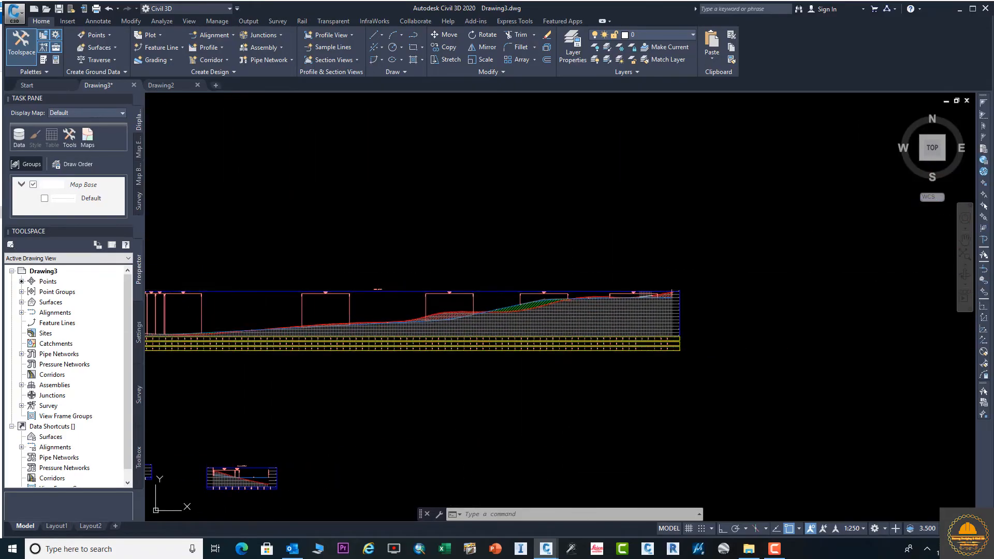
In the ABC4 profile view properties, set Profile1 of the Cut and Fill band to Design profile ABC
{"action": "left_click", "coordinate": [570, 331]}
{"action": "right_click", "coordinate": [569, 321]}
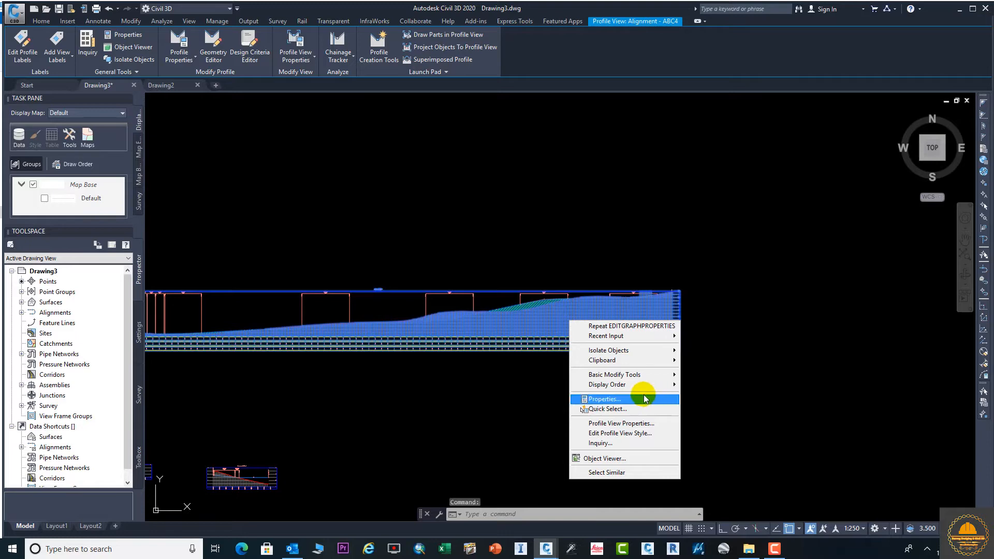
{"action": "left_click", "coordinate": [643, 423]}
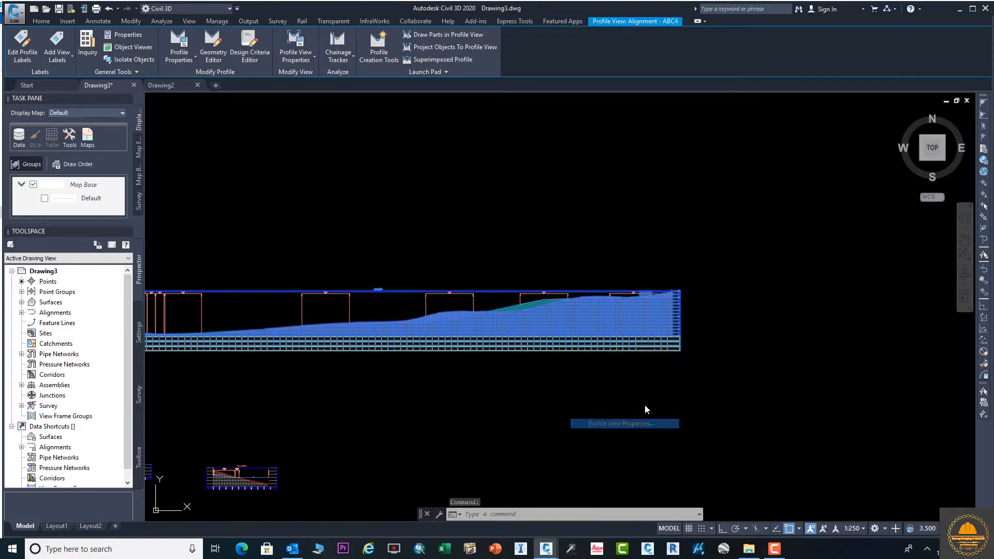
{"action": "left_click_drag", "start_coordinate": [567, 259], "coordinate": [635, 259]}
{"action": "left_click", "coordinate": [559, 189]}
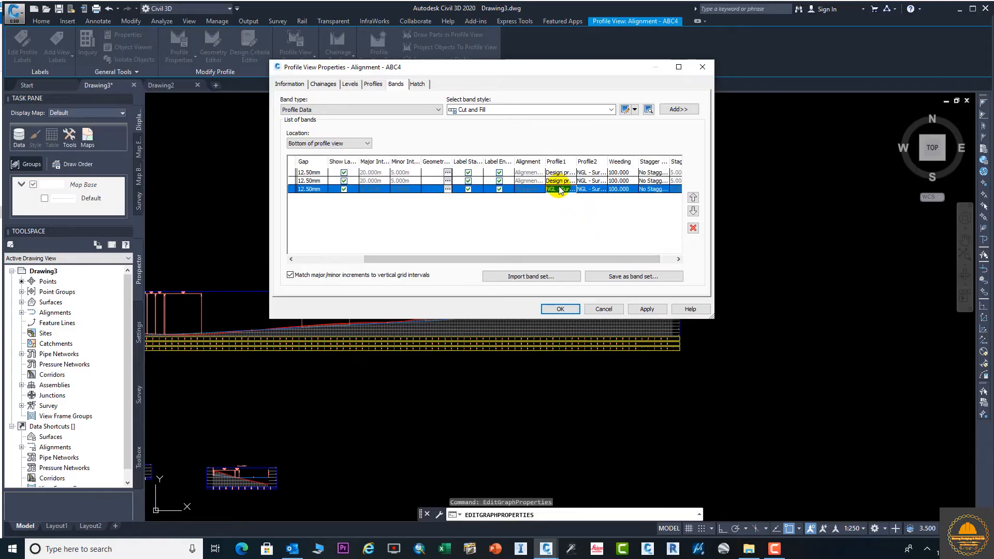
{"action": "left_click", "coordinate": [559, 189]}
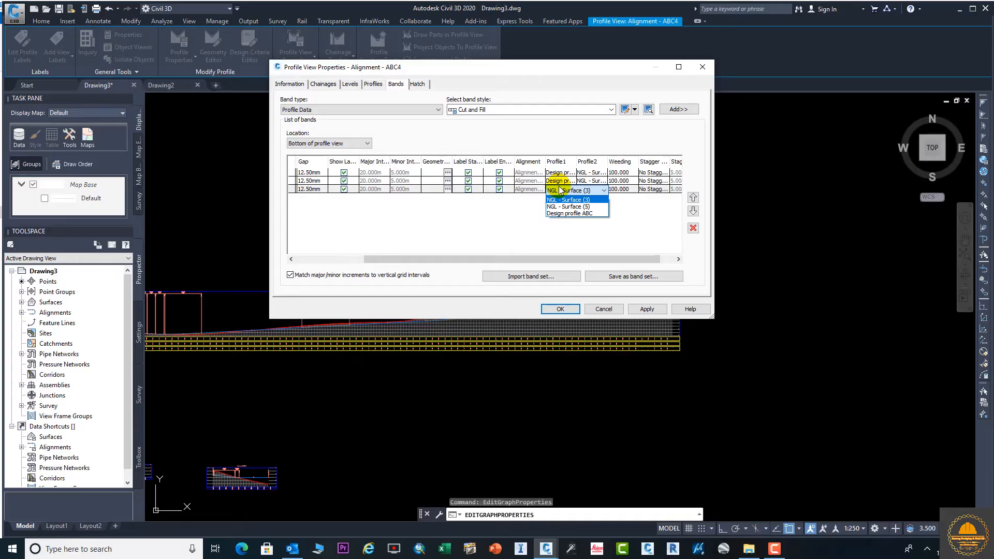
{"action": "left_click", "coordinate": [554, 206]}
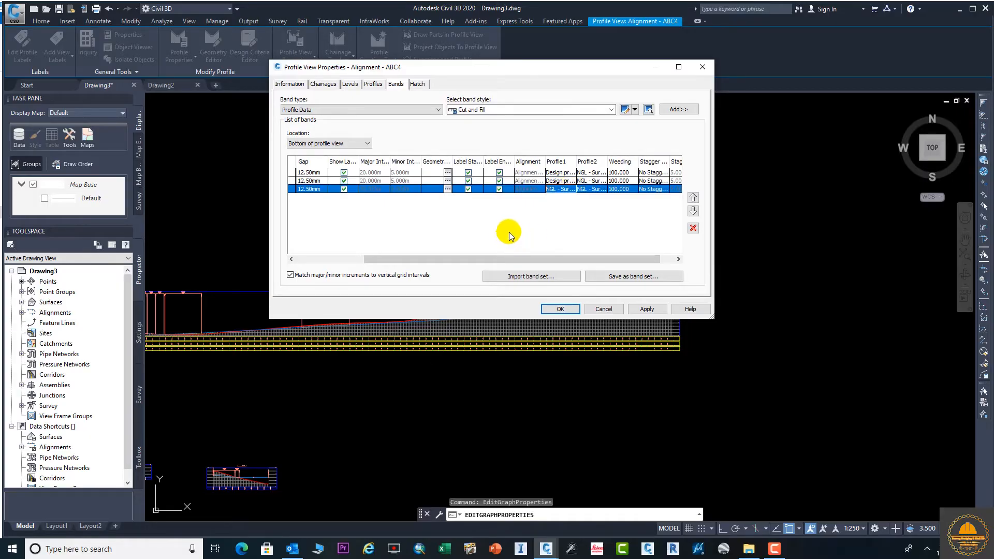
{"action": "left_click", "coordinate": [565, 189]}
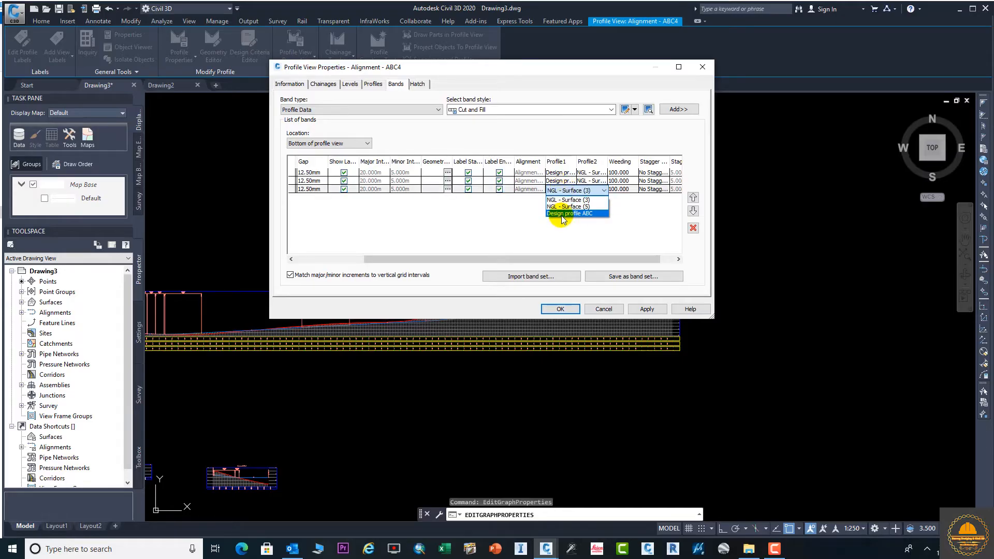
{"action": "left_click", "coordinate": [561, 213]}
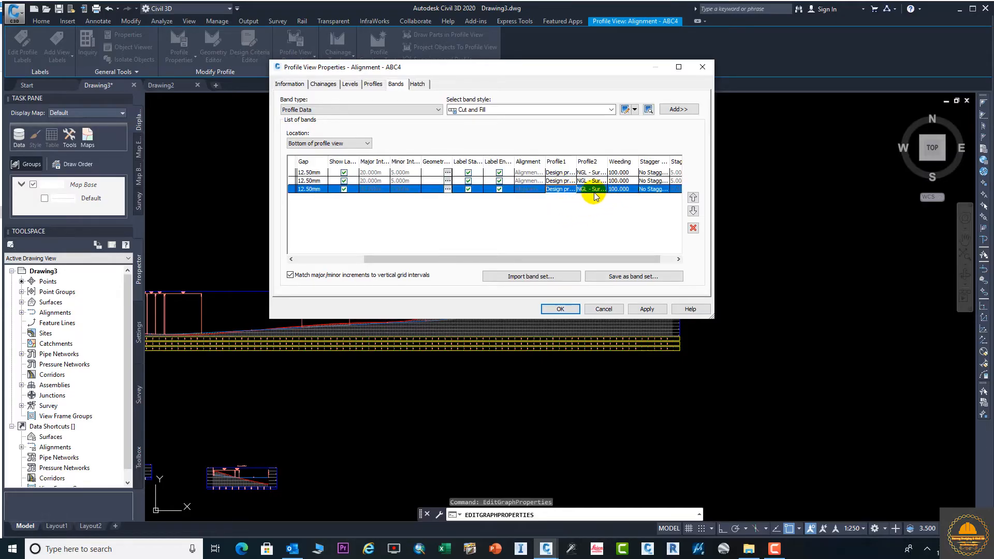
{"action": "left_click", "coordinate": [569, 309]}
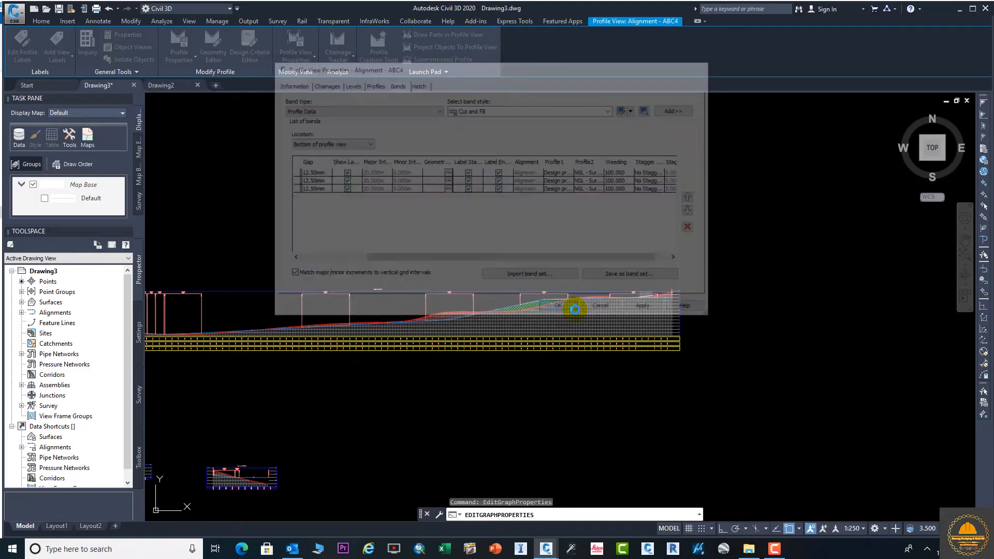
Check the cut-and-fill band values along the profile against the design and existing levels
{"action": "scroll", "coordinate": [395, 371], "scroll_direction": "up", "scroll_amount": 8}
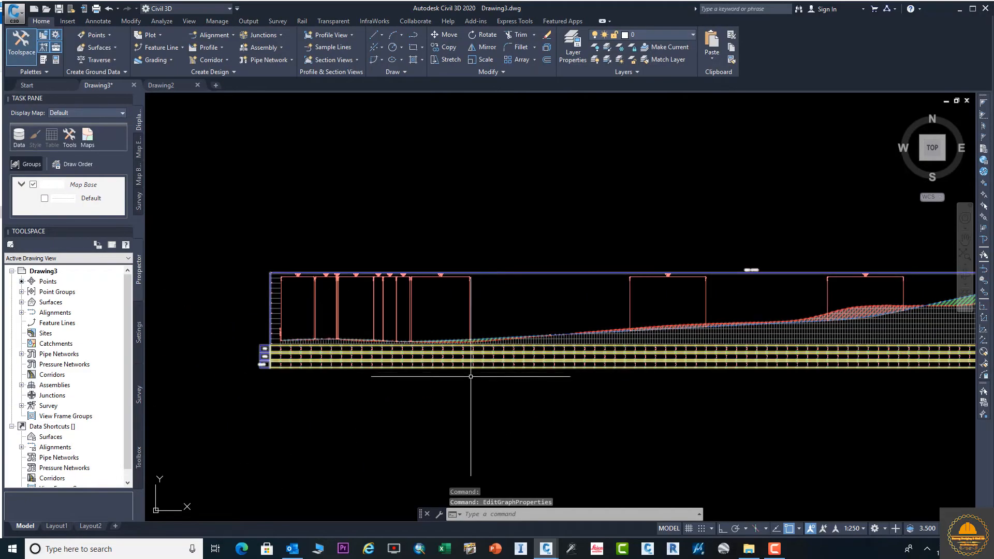
{"action": "middle_click_drag", "start_coordinate": [432, 341], "coordinate": [684, 338]}
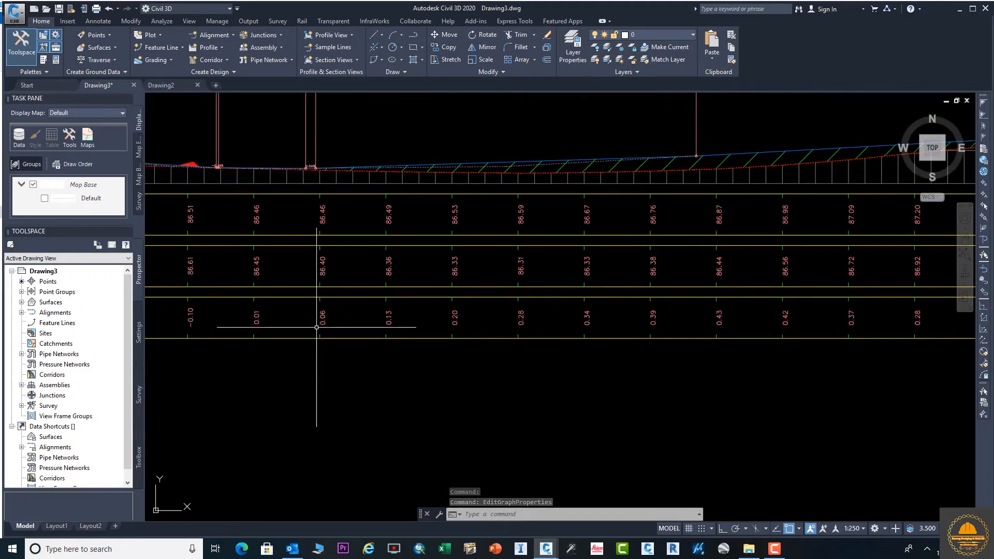
{"action": "middle_click_drag", "start_coordinate": [304, 323], "coordinate": [527, 320]}
{"action": "scroll", "coordinate": [406, 293], "scroll_direction": "down", "scroll_amount": 1}
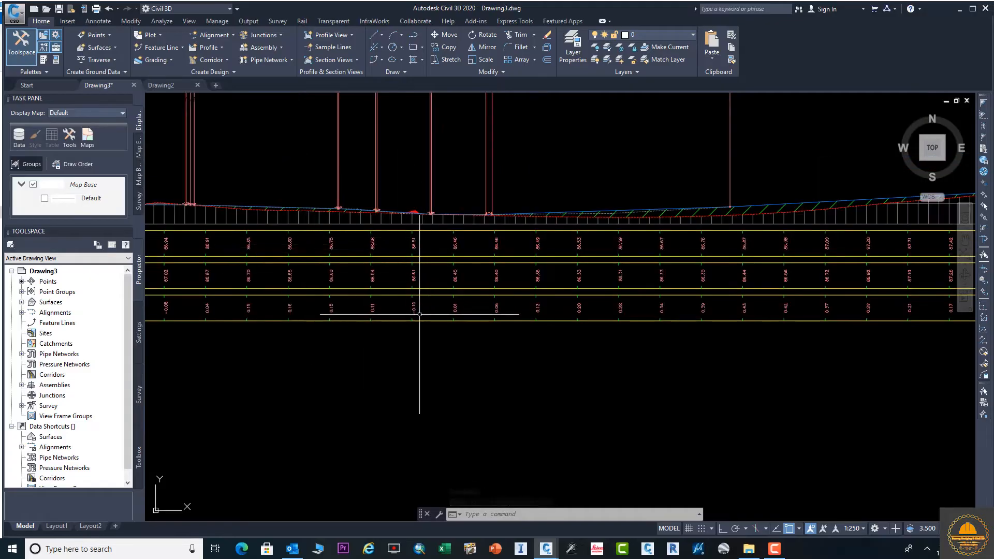
{"action": "scroll", "coordinate": [386, 311], "scroll_direction": "up", "scroll_amount": 2}
{"action": "scroll", "coordinate": [460, 313], "scroll_direction": "down", "scroll_amount": 3}
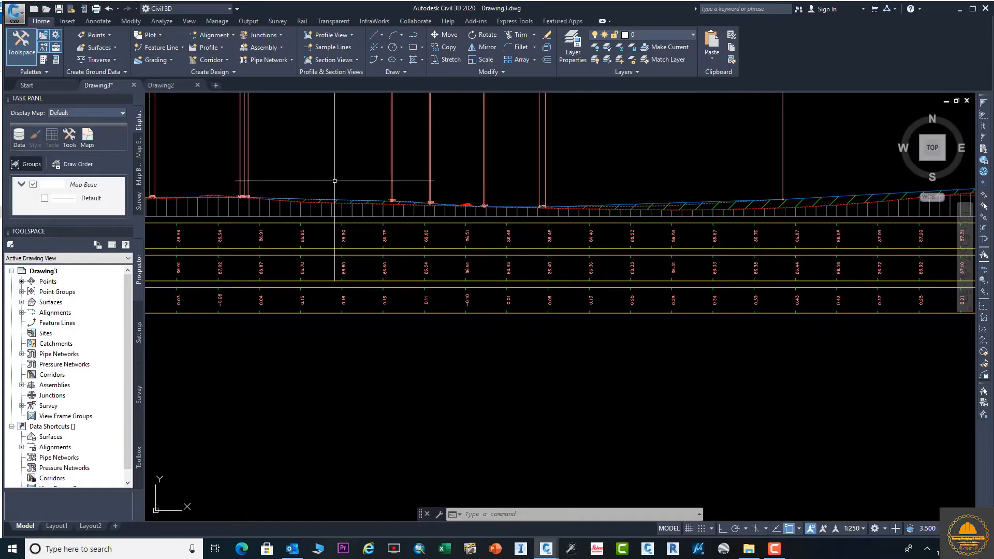
{"action": "middle_click_drag", "start_coordinate": [630, 275], "coordinate": [490, 287]}
{"action": "middle_click_drag", "start_coordinate": [791, 308], "coordinate": [501, 319]}
{"action": "middle_click_drag", "start_coordinate": [825, 312], "coordinate": [693, 319]}
{"action": "scroll", "coordinate": [696, 342], "scroll_direction": "up", "scroll_amount": 3}
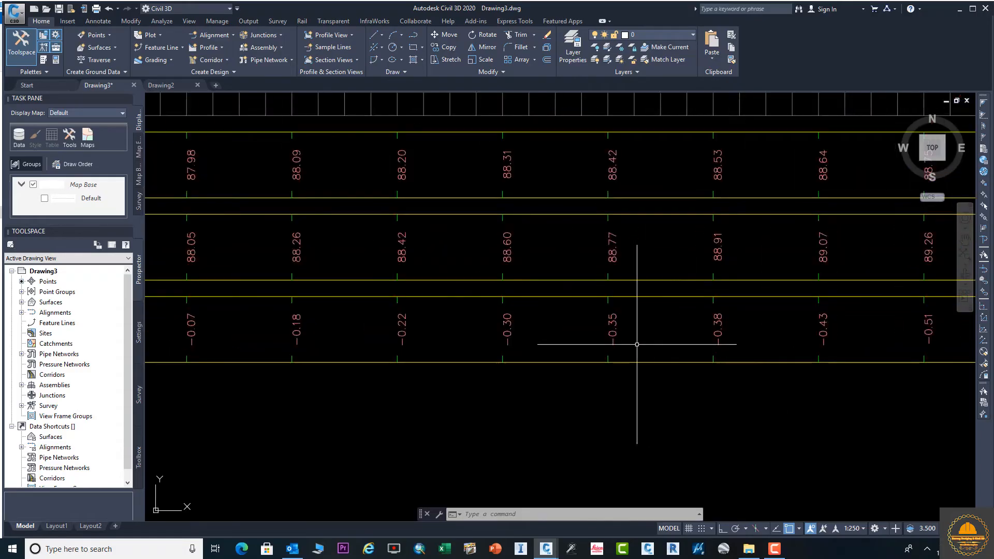
{"action": "scroll", "coordinate": [644, 337], "scroll_direction": "down", "scroll_amount": 3}
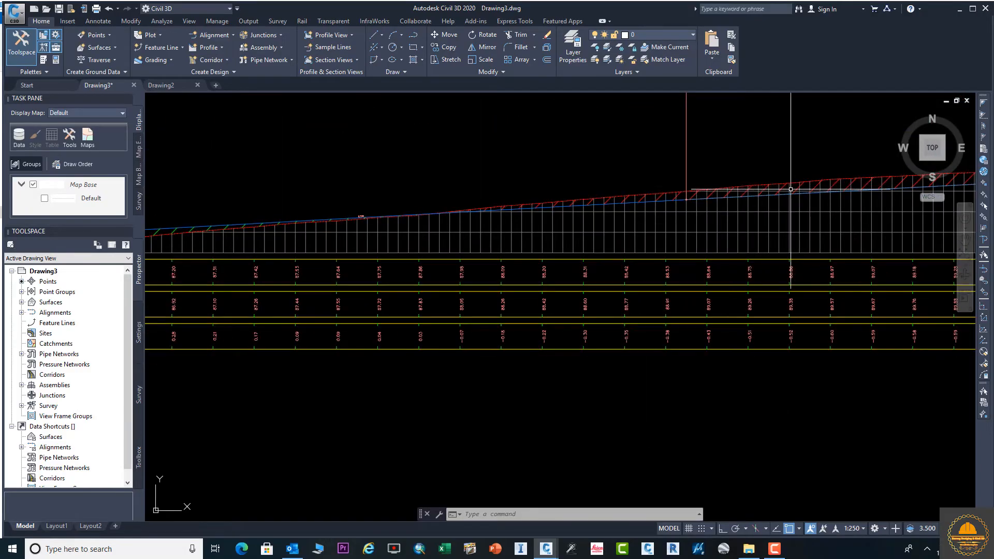
{"action": "scroll", "coordinate": [767, 207], "scroll_direction": "down", "scroll_amount": 2}
{"action": "scroll", "coordinate": [767, 208], "scroll_direction": "down", "scroll_amount": 6}
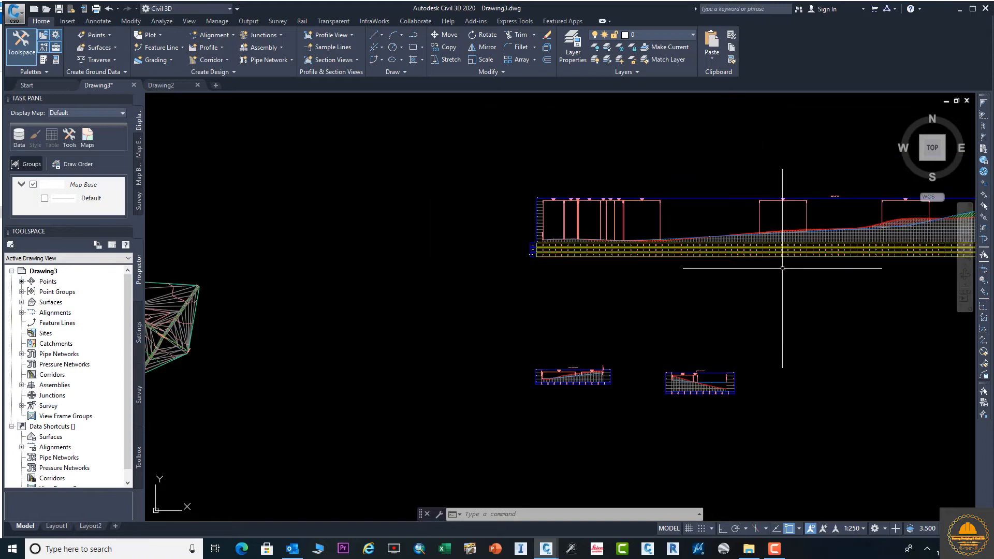
Create a new Profile Data band style from the band settings of the ABC4 profile view
{"action": "middle_click_drag", "start_coordinate": [759, 276], "coordinate": [707, 294]}
{"action": "scroll", "coordinate": [665, 343], "scroll_direction": "up", "scroll_amount": 5}
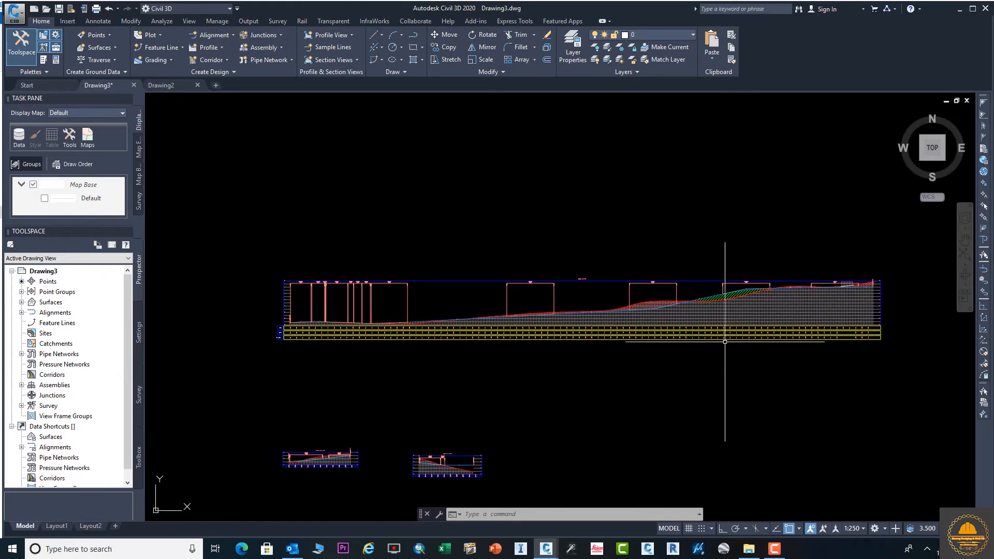
{"action": "left_click", "coordinate": [745, 274]}
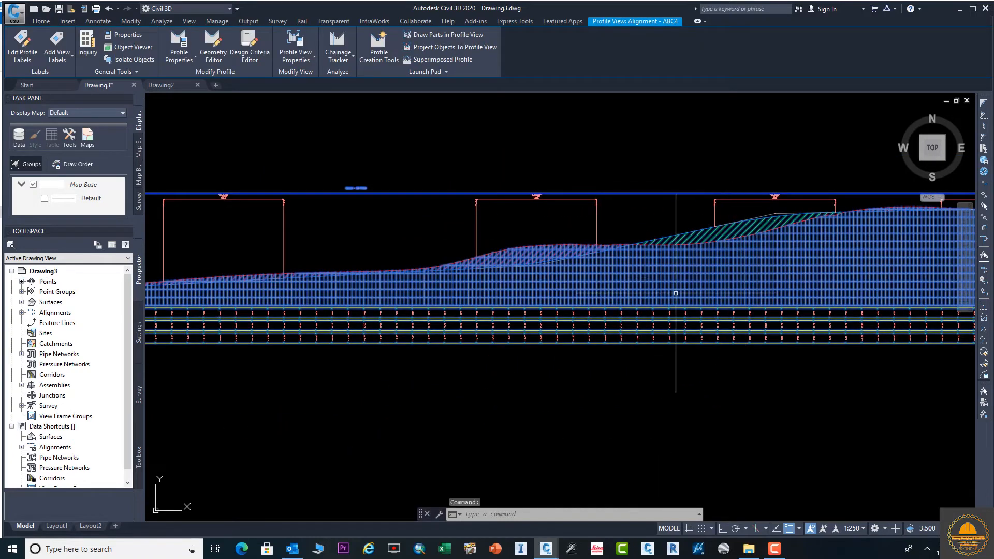
{"action": "right_click", "coordinate": [716, 278]}
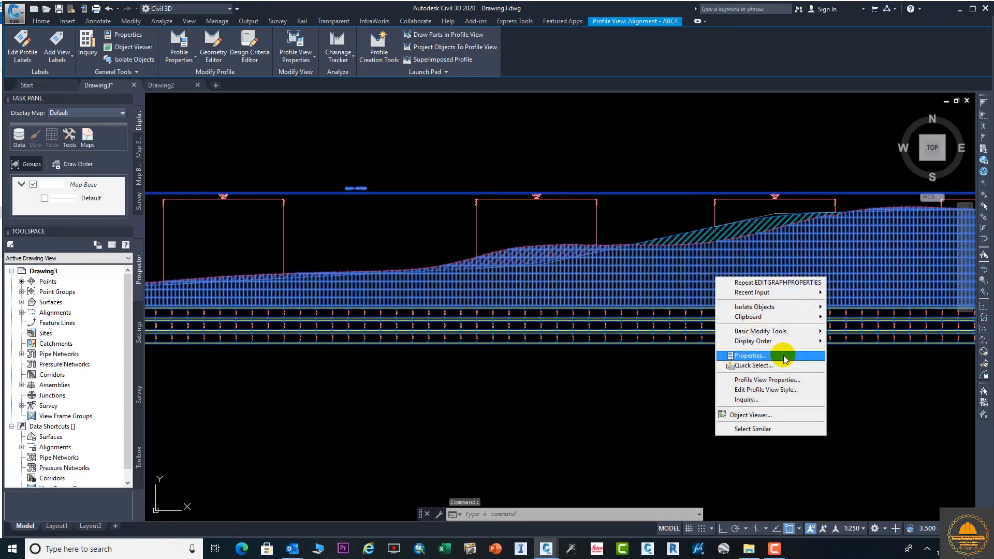
{"action": "left_click", "coordinate": [790, 383]}
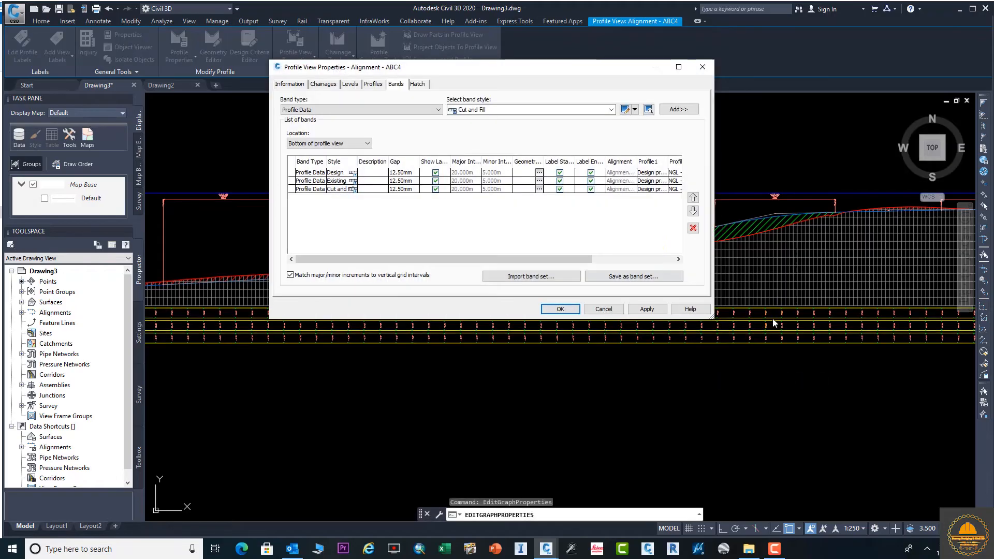
{"action": "left_click", "coordinate": [635, 110]}
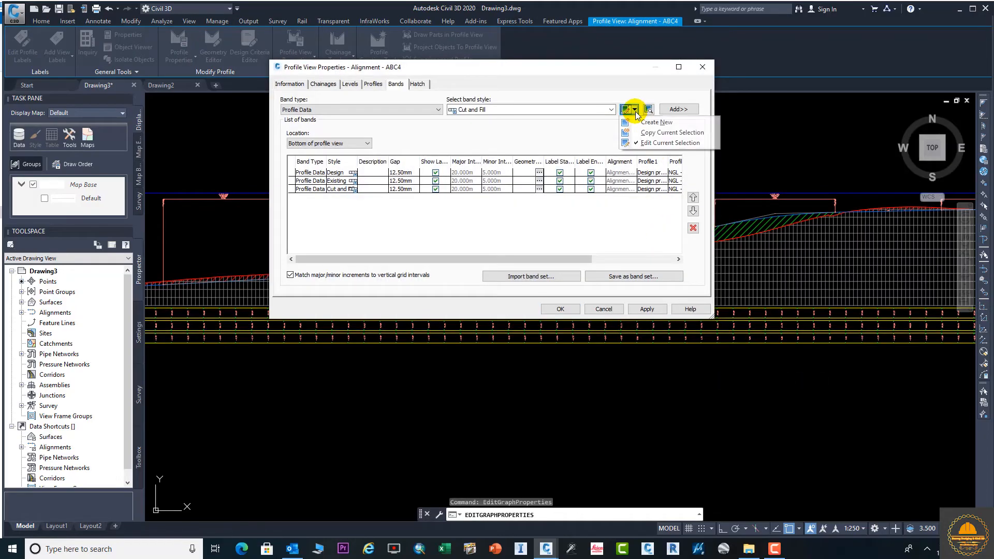
{"action": "left_click", "coordinate": [645, 123]}
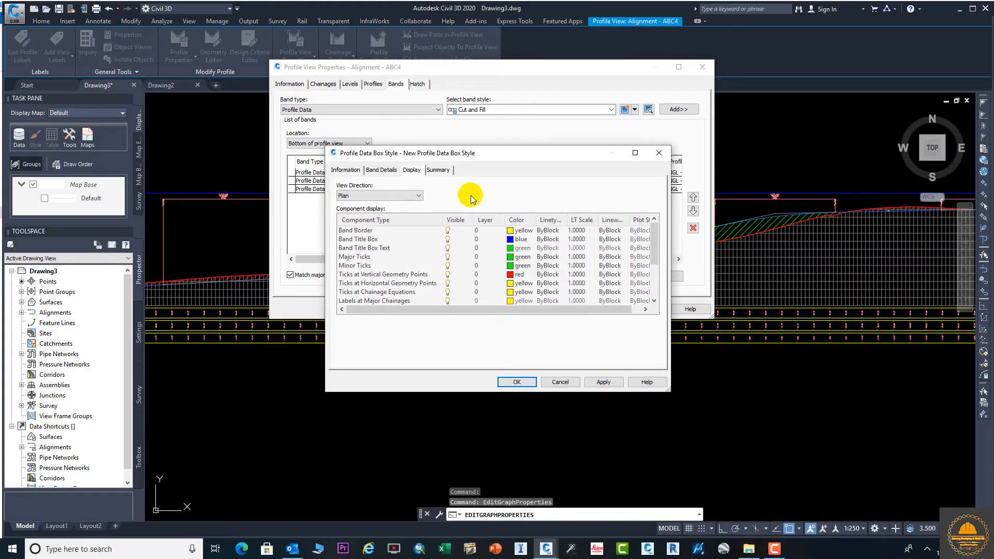
Try the name Station for the new band style, then name it Station1 instead
{"action": "left_click", "coordinate": [346, 170]}
{"action": "left_click_drag", "start_coordinate": [418, 195], "coordinate": [290, 217]}
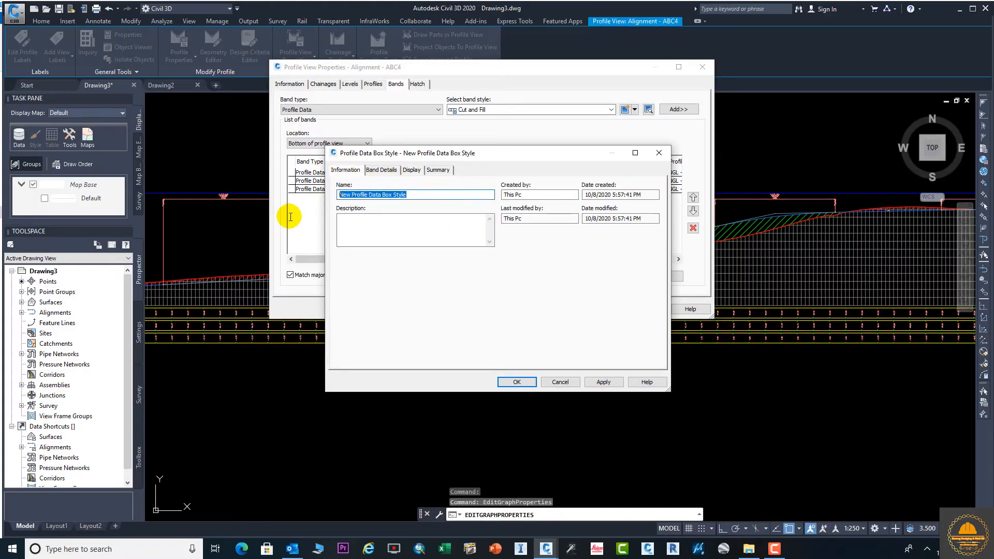
{"action": "type", "text": "Station"}
{"action": "left_click", "coordinate": [372, 176]}
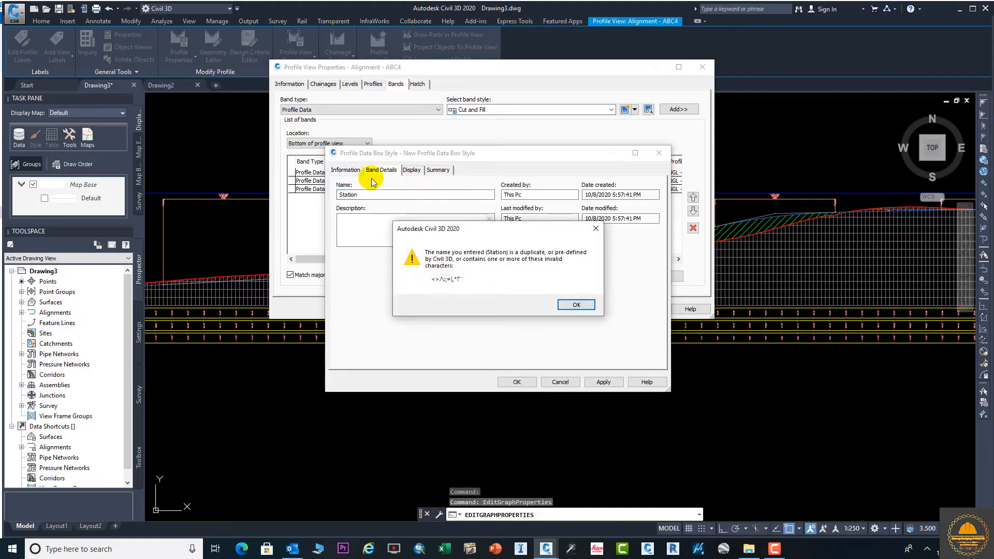
{"action": "left_click", "coordinate": [595, 228]}
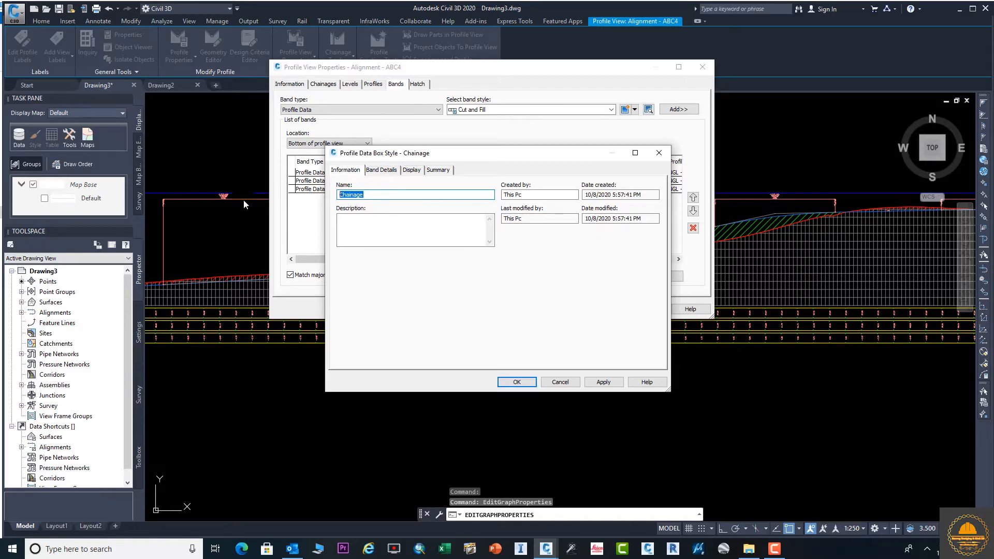
{"action": "type", "text": "Station1"}
In the band title label, rename the text component Station1 and set its anchor point to Middle Center
{"action": "left_click", "coordinate": [381, 169]}
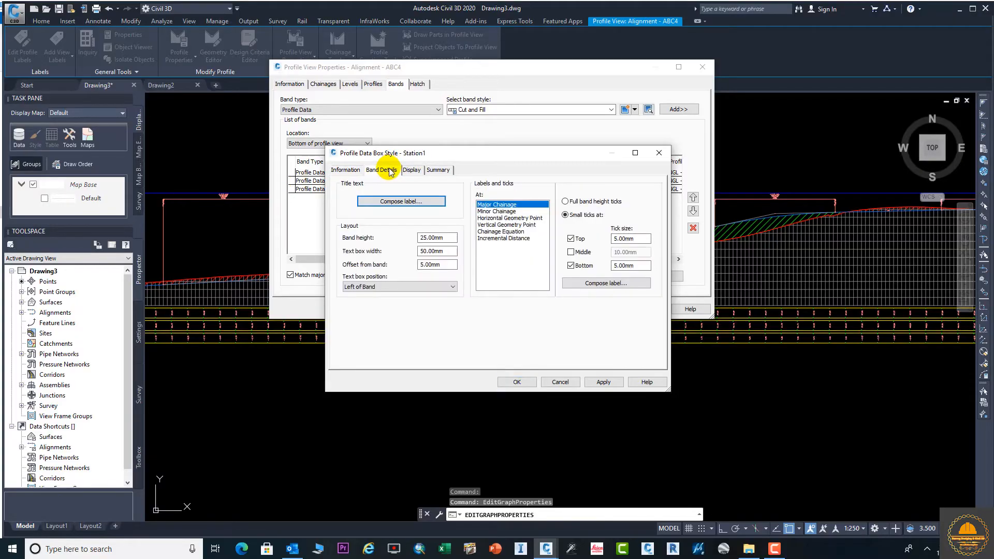
{"action": "left_click", "coordinate": [386, 202]}
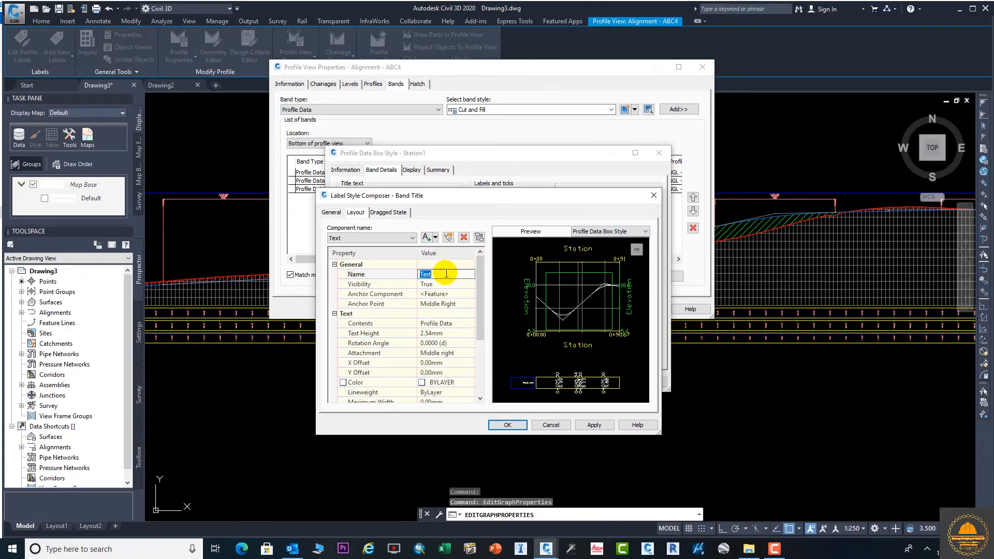
{"action": "left_click", "coordinate": [445, 303]}
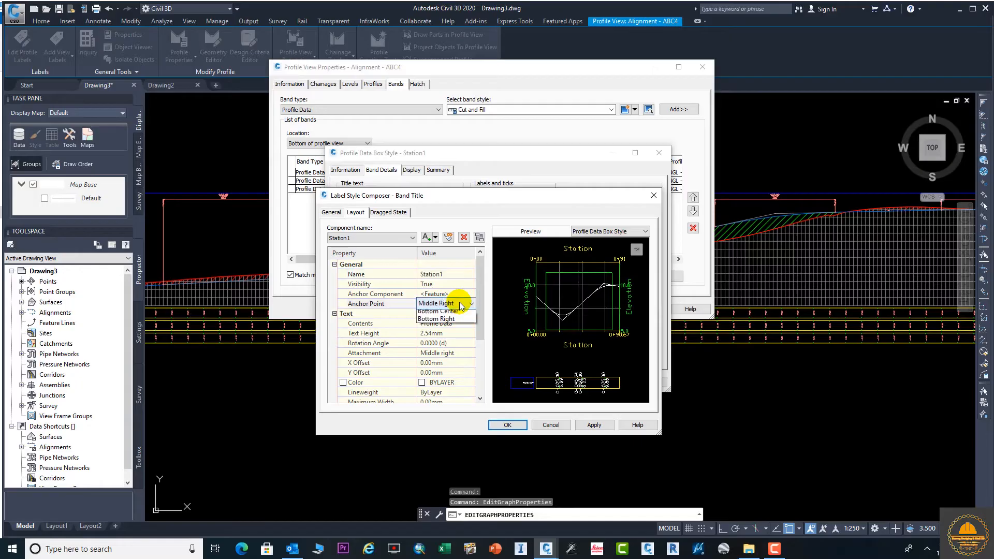
{"action": "left_click", "coordinate": [450, 303]}
{"action": "left_click", "coordinate": [445, 345]}
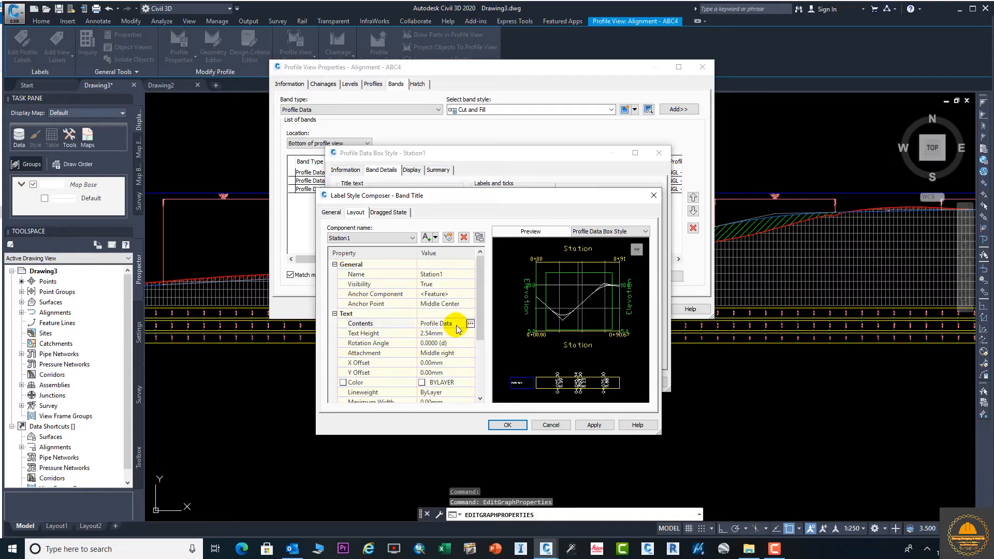
Replace the band title's text contents with Station1
{"action": "left_click", "coordinate": [470, 323]}
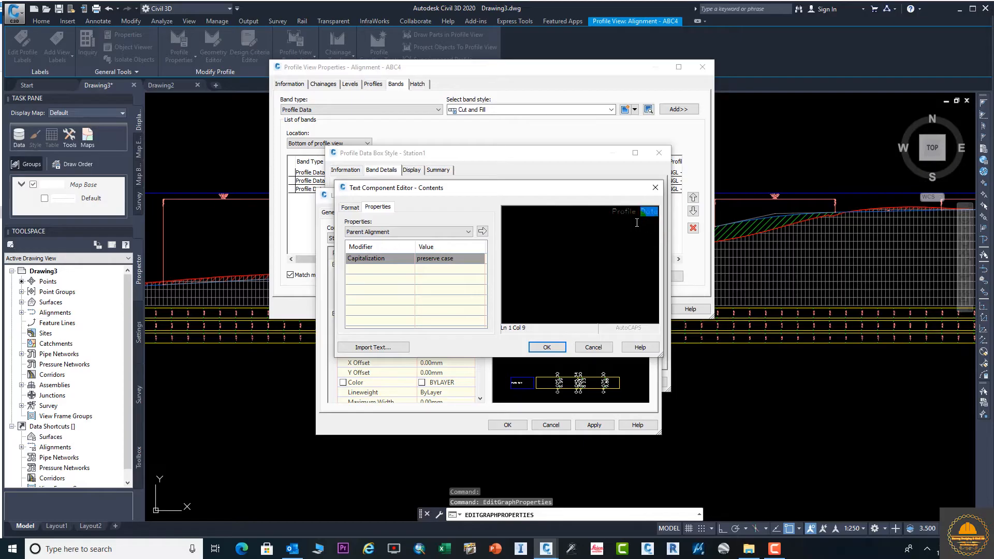
{"action": "type", "text": "Station1"}
{"action": "left_click", "coordinate": [543, 346]}
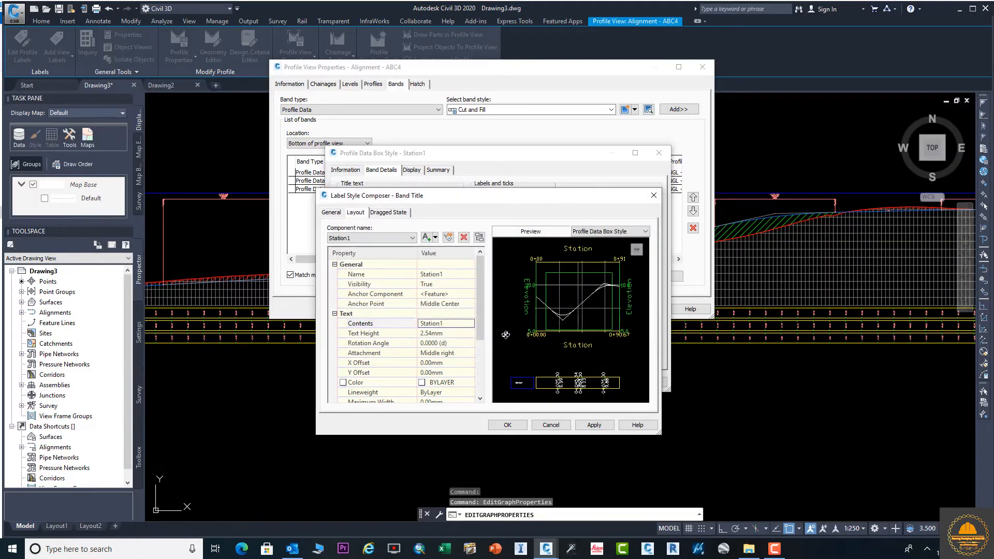
Set the band title's text height to 5.5 mm and its attachment to Middle center, and accept the title label
{"action": "left_click", "coordinate": [459, 332]}
{"action": "type", "text": "5.5"}
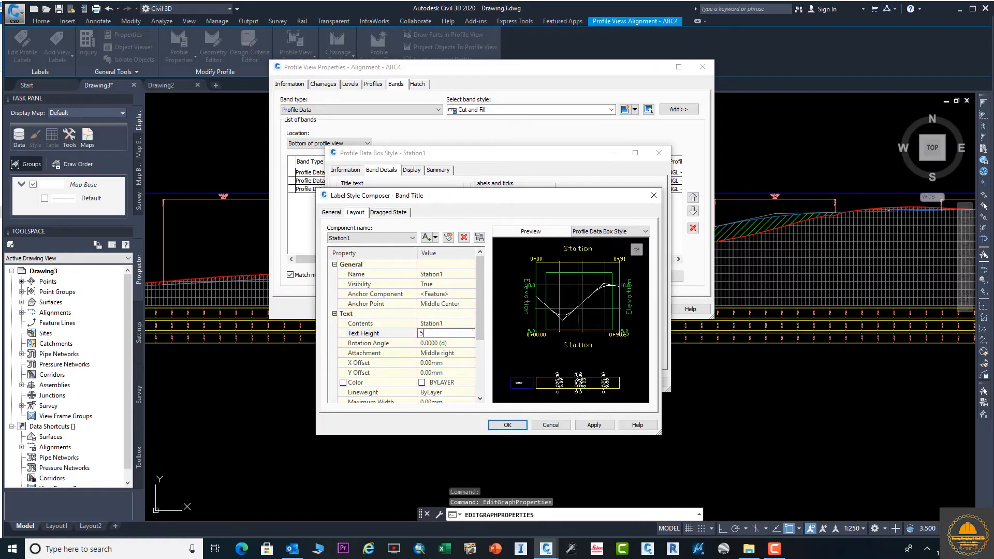
{"action": "left_click", "coordinate": [445, 352]}
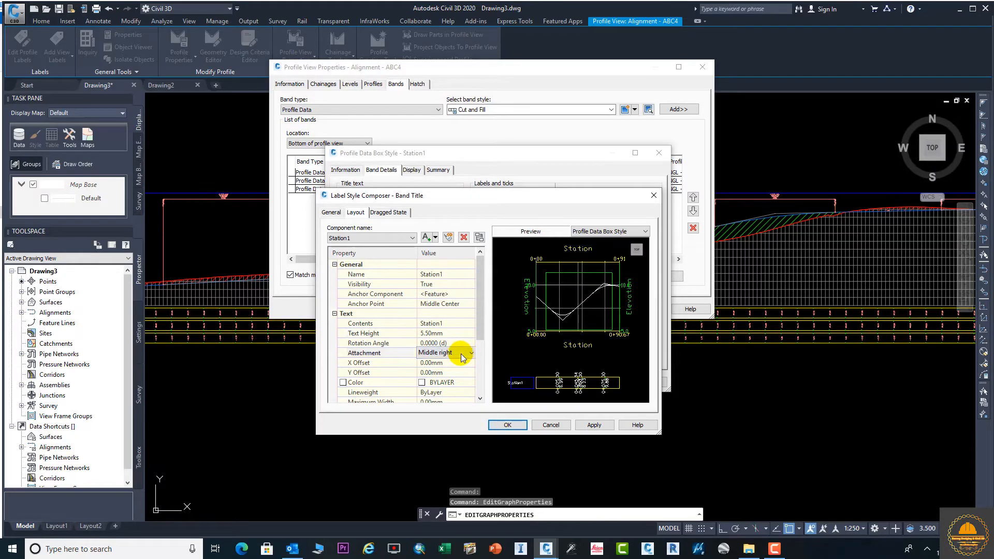
{"action": "left_click", "coordinate": [471, 352]}
{"action": "left_click", "coordinate": [445, 394]}
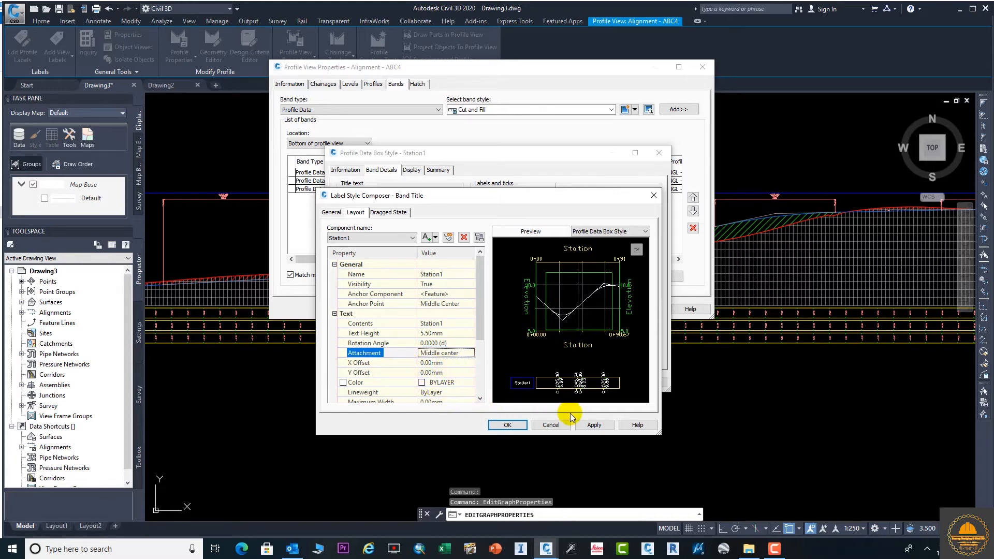
{"action": "left_click", "coordinate": [594, 425]}
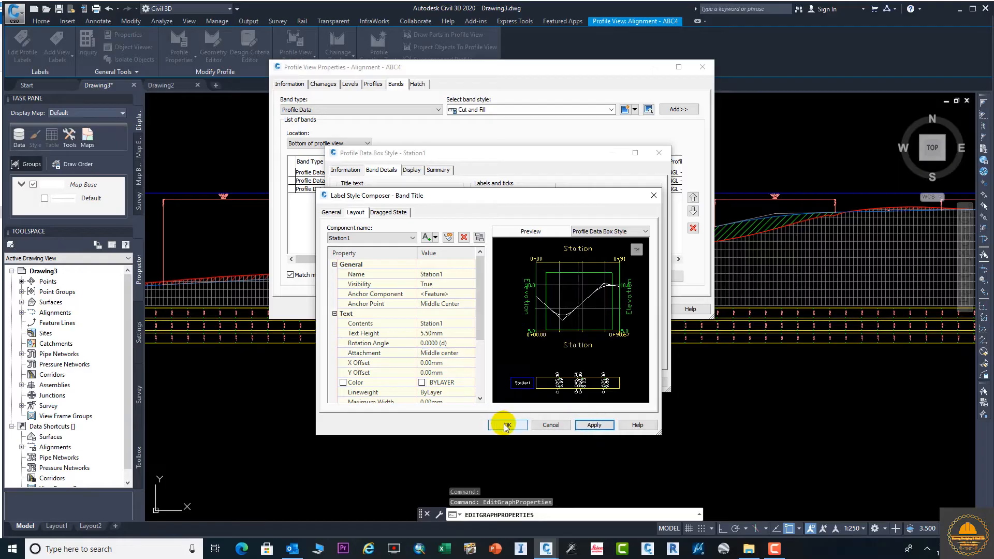
{"action": "left_click", "coordinate": [506, 425]}
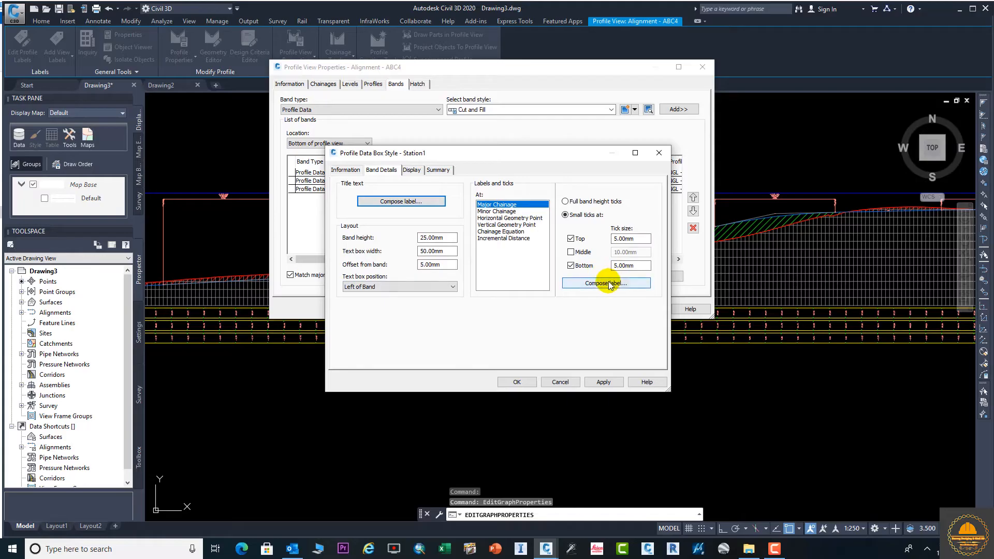
In the Major Chainage label, delete the Chainage Value component and rename the Profile1 Level component Station1
{"action": "left_click", "coordinate": [605, 283]}
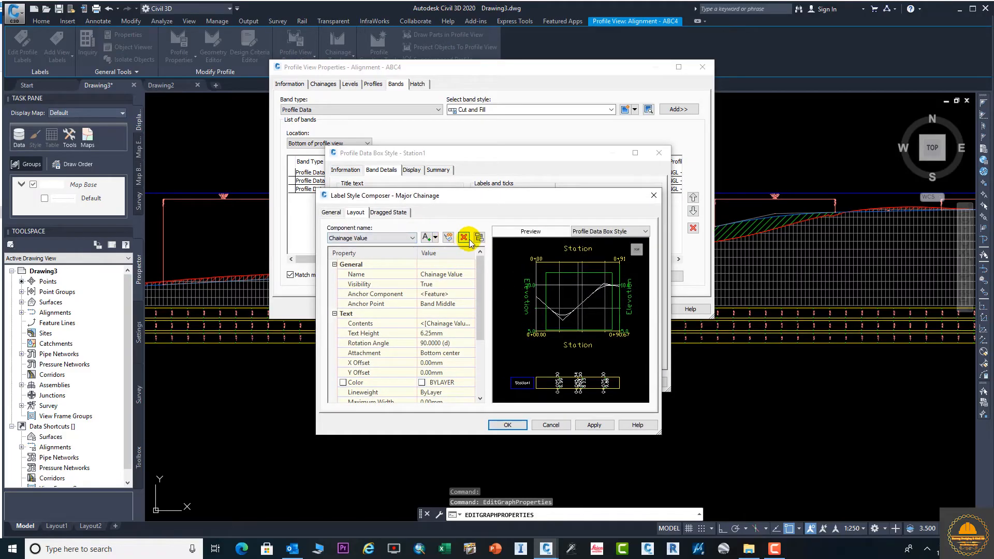
{"action": "left_click", "coordinate": [464, 238]}
{"action": "left_click", "coordinate": [466, 274]}
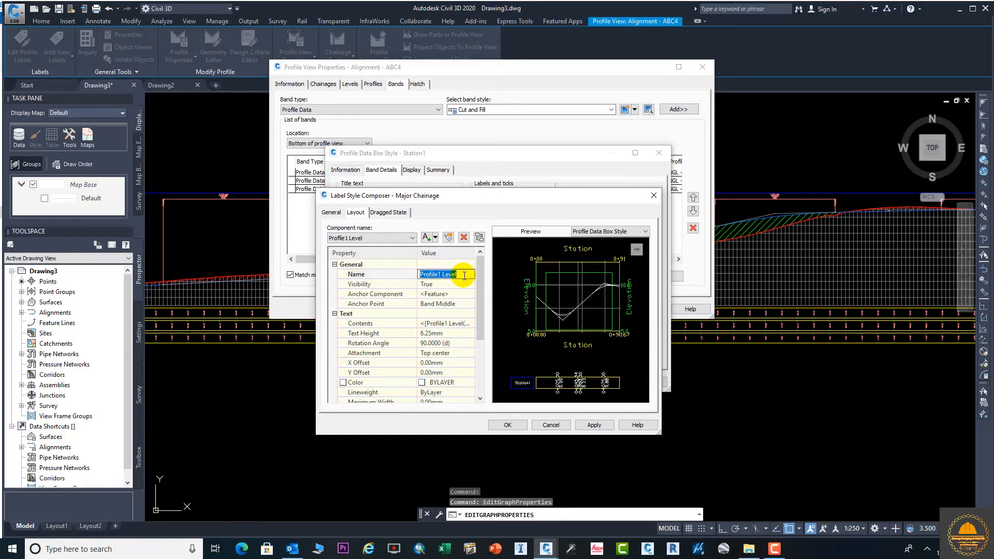
{"action": "left_click", "coordinate": [461, 304]}
Replace the Station1 component's contents in the Major Chainage label with the Chainage Value property
{"action": "left_click", "coordinate": [467, 325]}
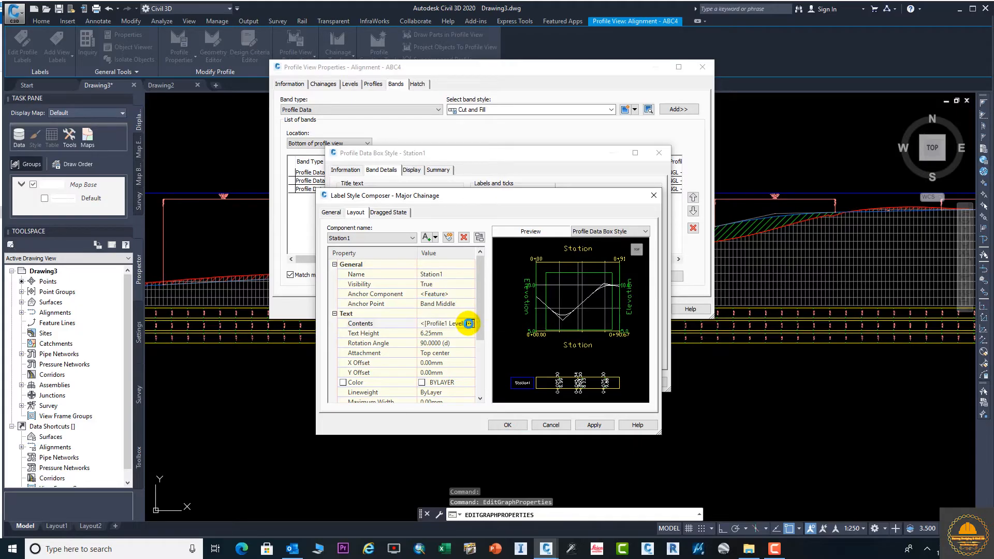
{"action": "left_click", "coordinate": [611, 243]}
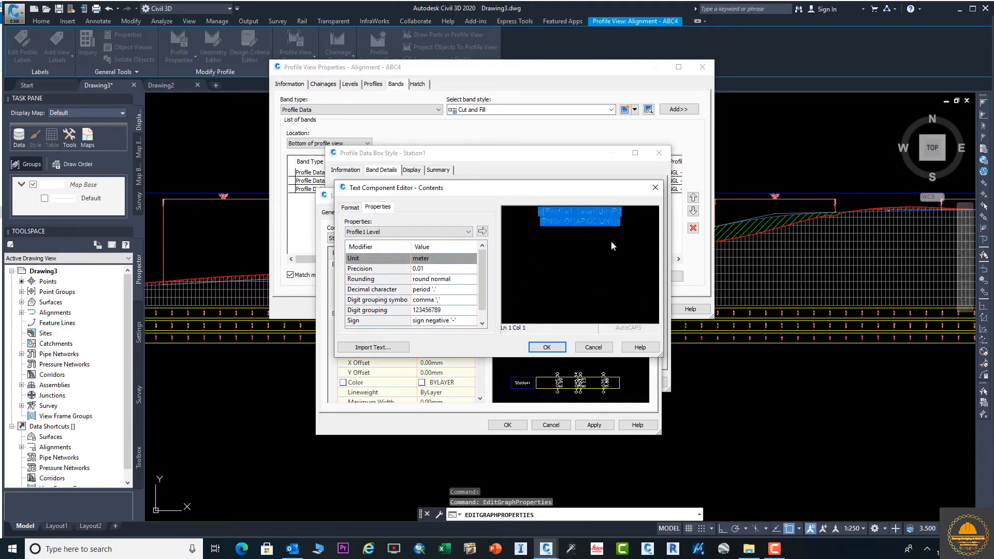
{"action": "key", "text": "Delete"}
{"action": "left_click", "coordinate": [420, 233]}
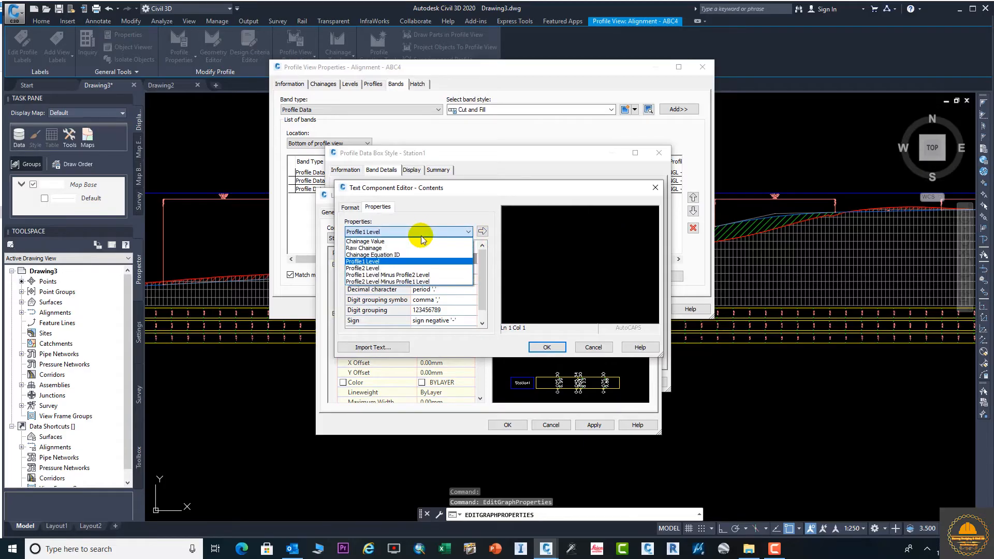
{"action": "left_click", "coordinate": [377, 241]}
{"action": "left_click", "coordinate": [481, 232]}
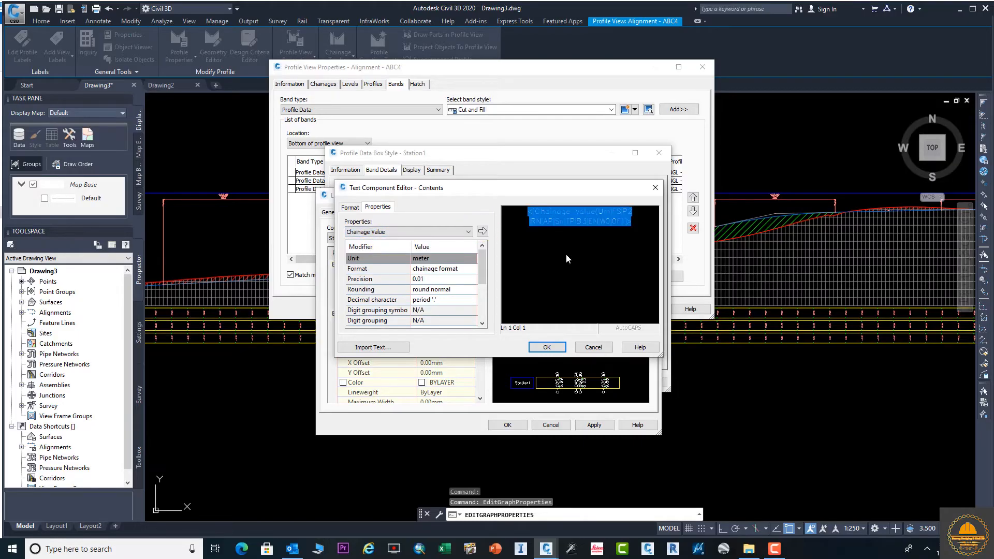
Choose a precision of 1 for the Chainage Value property and accept the text contents
{"action": "left_click", "coordinate": [431, 279]}
{"action": "left_click", "coordinate": [431, 279]}
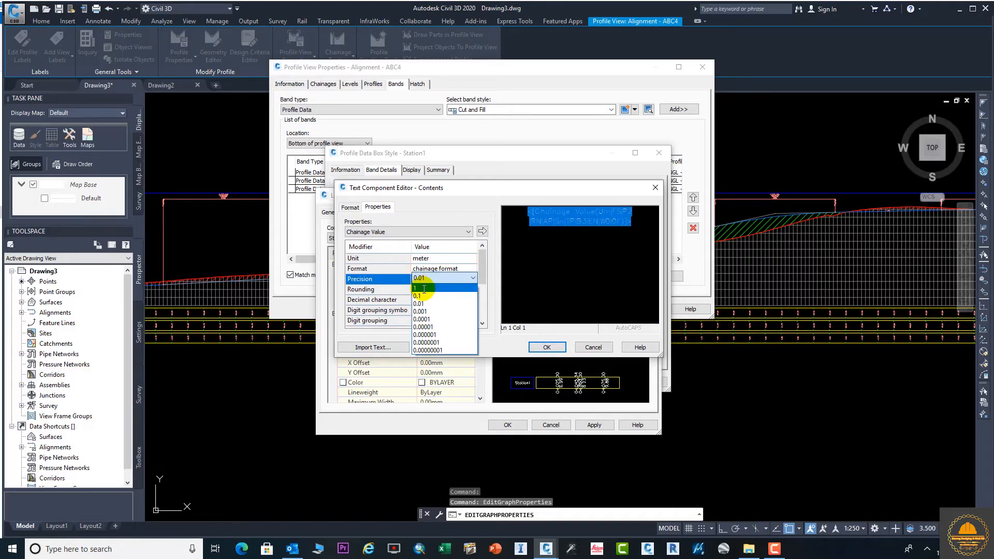
{"action": "left_click", "coordinate": [423, 290]}
{"action": "left_click", "coordinate": [553, 347]}
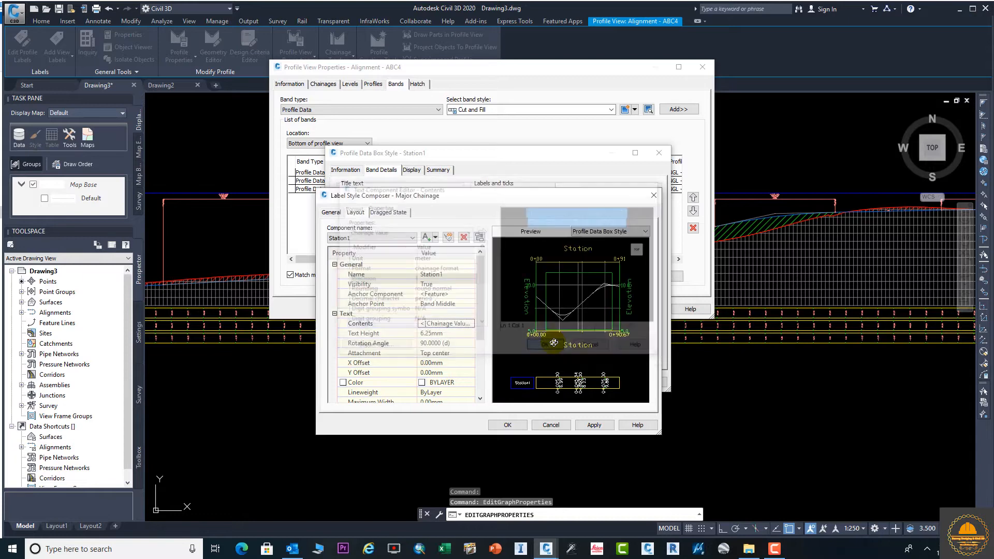
Set the Major Chainage label's text height to 5.5 mm and accept the label
{"action": "left_click", "coordinate": [454, 332]}
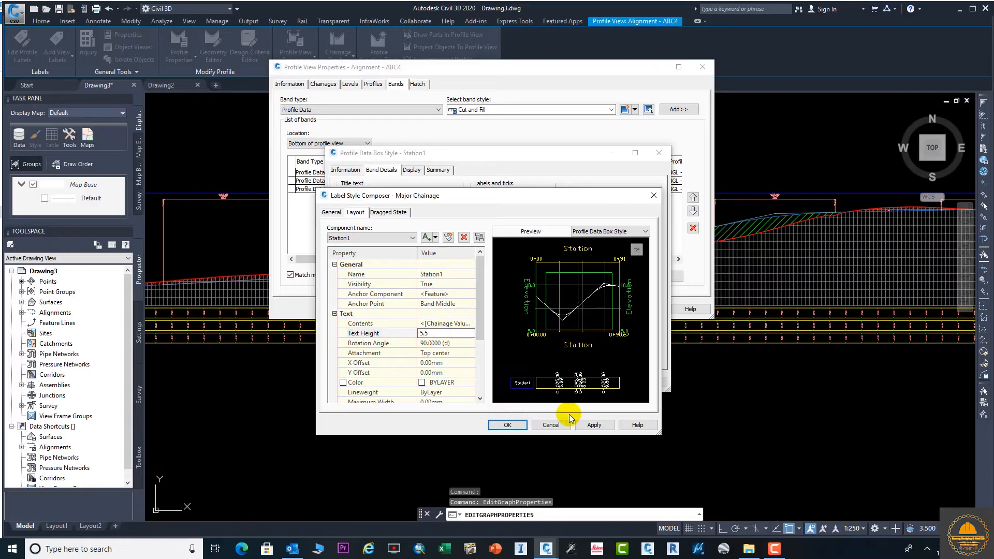
{"action": "left_click", "coordinate": [592, 427]}
{"action": "left_click", "coordinate": [510, 424]}
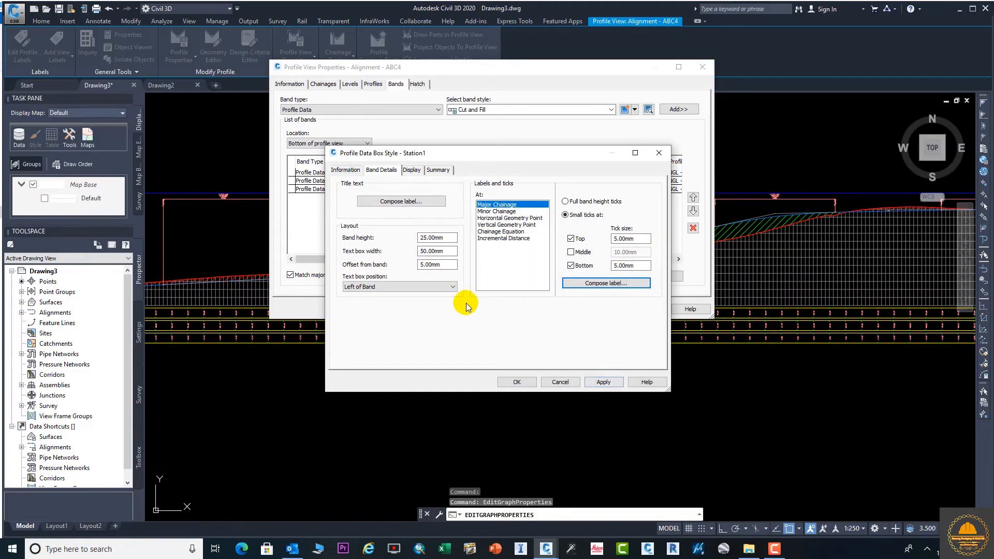
Set the Station1 band height to 50 mm and the text box width to 75 mm
{"action": "left_click_drag", "start_coordinate": [447, 237], "coordinate": [371, 237]}
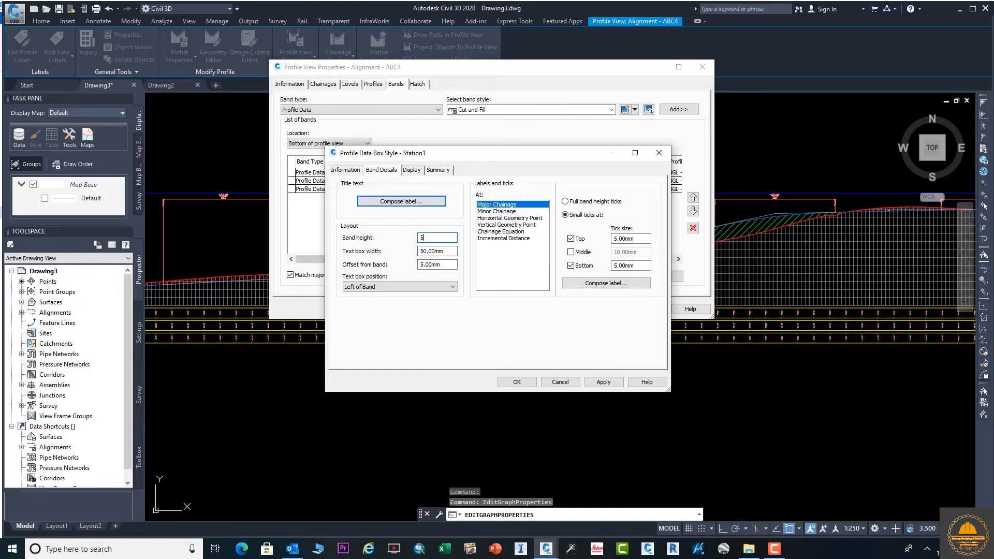
{"action": "key", "text": "Tab"}
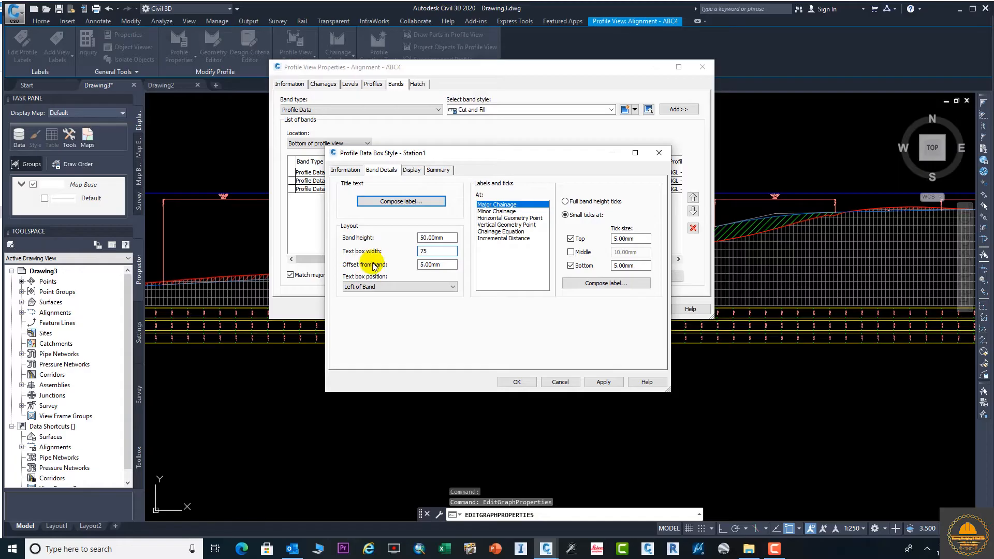
Turn off the display of labels at chainage equations, horizontal and vertical geometry points, and minor chainages in the Station1 style
{"action": "left_click", "coordinate": [412, 171]}
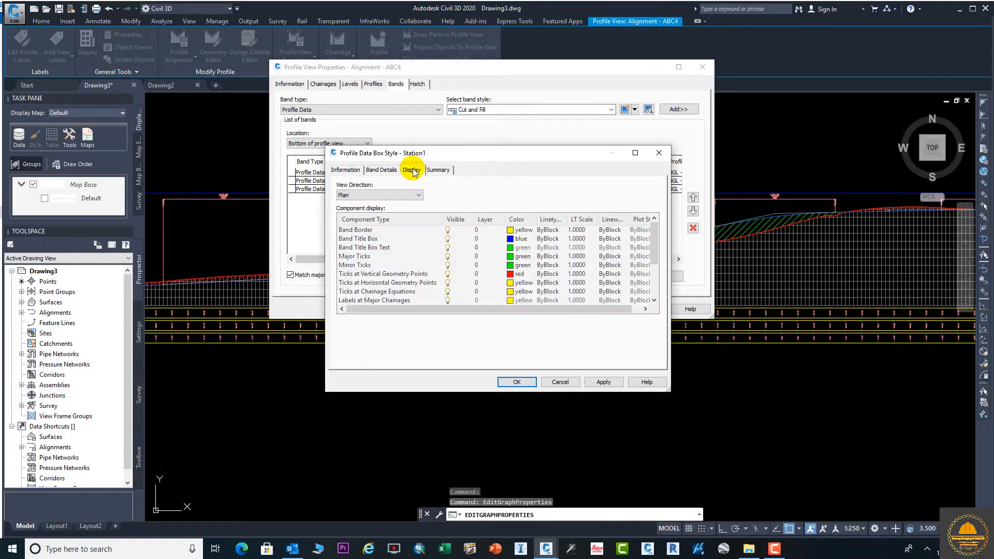
{"action": "scroll", "coordinate": [442, 279], "scroll_direction": "down", "scroll_amount": 2}
{"action": "left_click", "coordinate": [447, 283]}
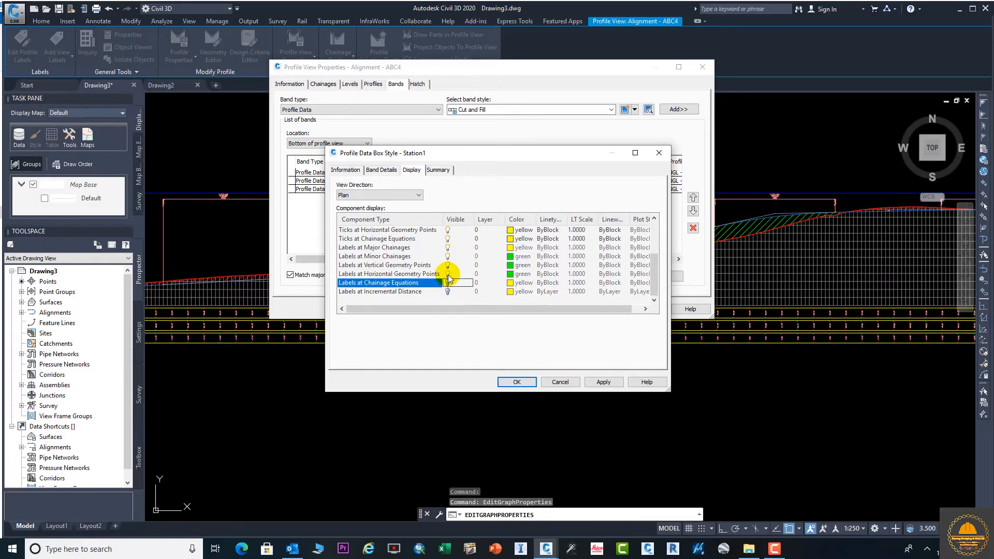
{"action": "left_click", "coordinate": [448, 274]}
{"action": "left_click", "coordinate": [448, 265]}
{"action": "left_click", "coordinate": [449, 257]}
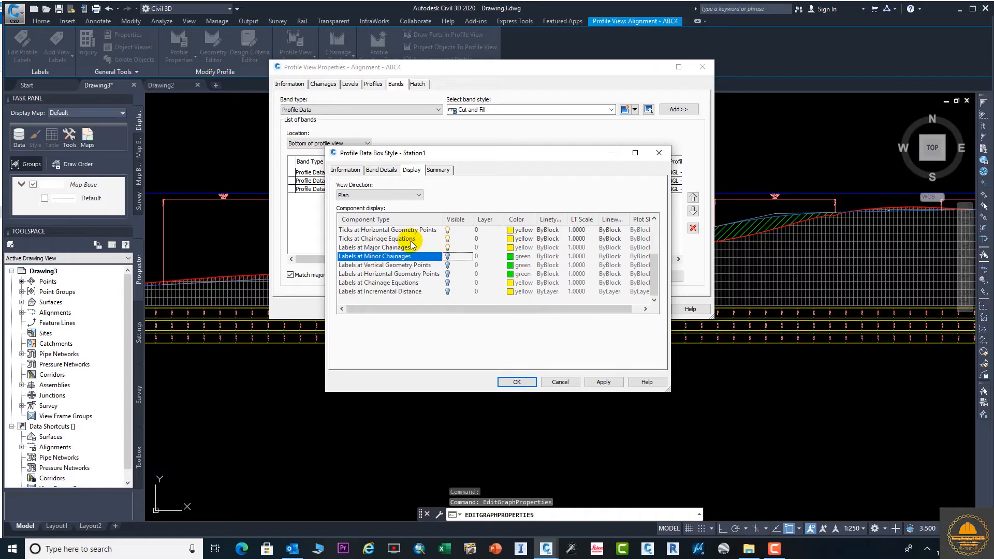
Turn off ticks at chainage equations and horizontal and vertical geometry points, plus minor ticks, and save the Station1 style
{"action": "left_click", "coordinate": [447, 248]}
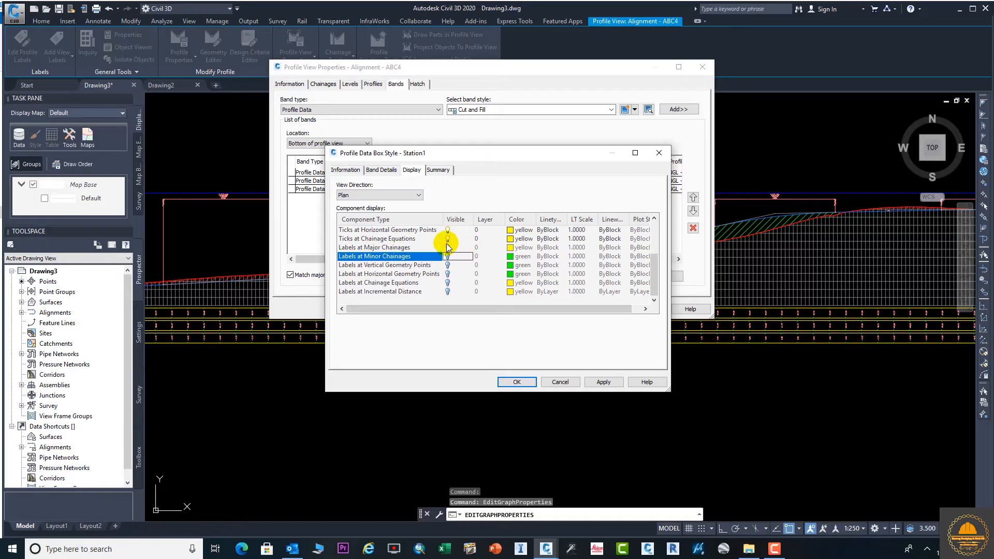
{"action": "left_click", "coordinate": [448, 239]}
{"action": "scroll", "coordinate": [450, 239], "scroll_direction": "up", "scroll_amount": 1}
{"action": "left_click", "coordinate": [448, 257]}
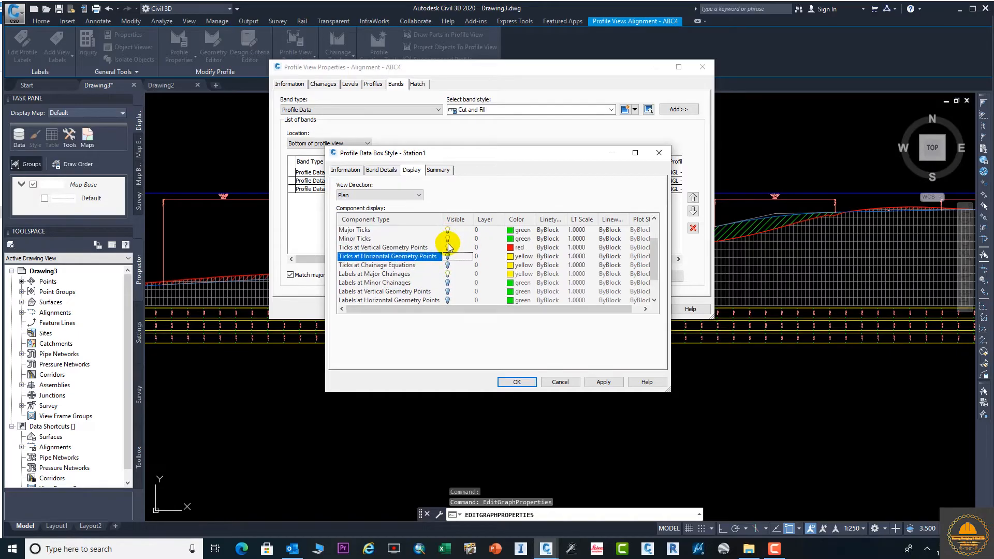
{"action": "left_click", "coordinate": [448, 248]}
{"action": "scroll", "coordinate": [437, 253], "scroll_direction": "up", "scroll_amount": 1}
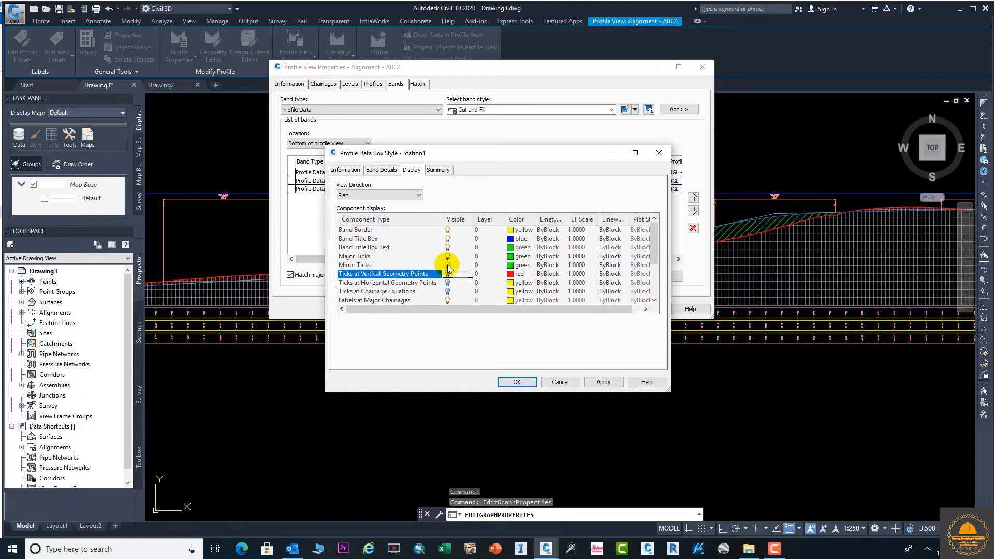
{"action": "left_click", "coordinate": [447, 265]}
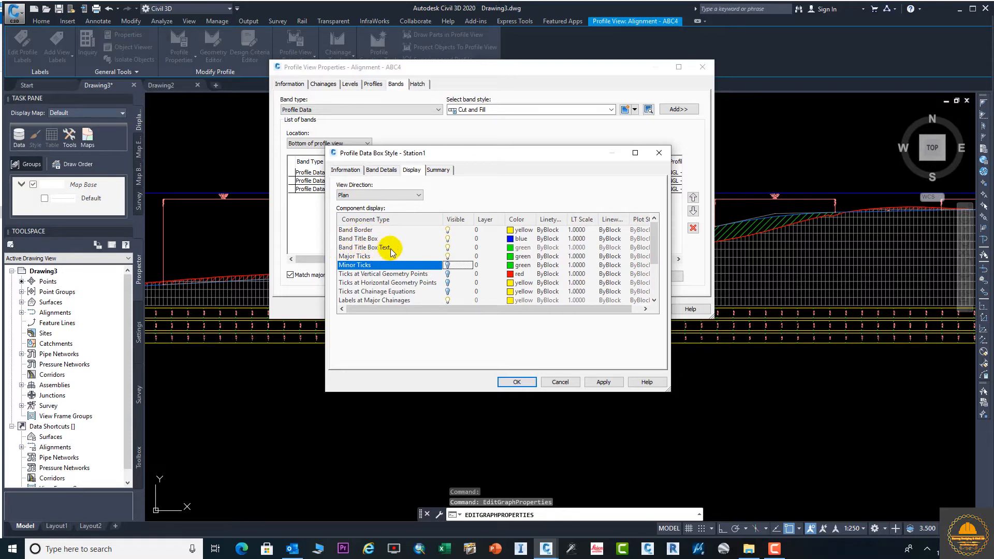
{"action": "left_click", "coordinate": [601, 382]}
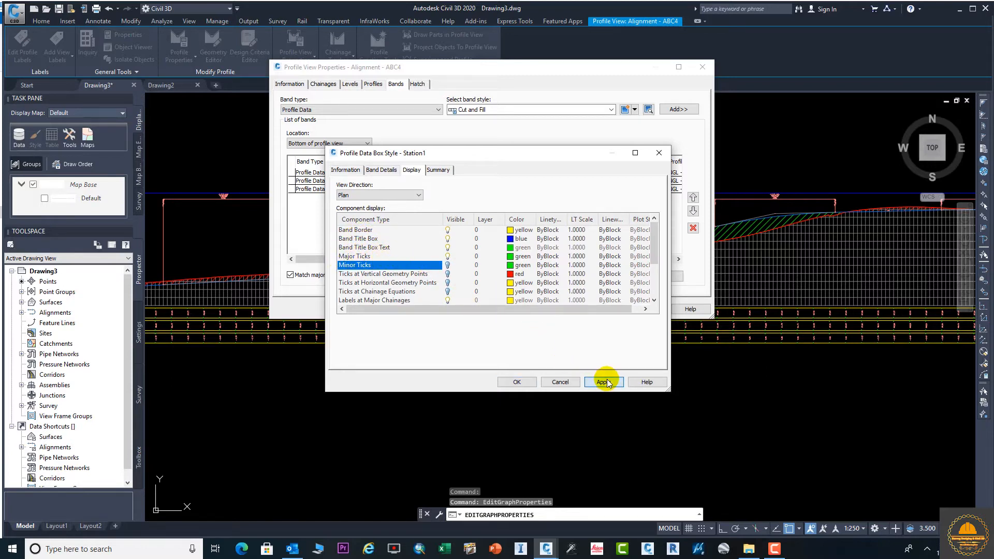
{"action": "left_click", "coordinate": [517, 381]}
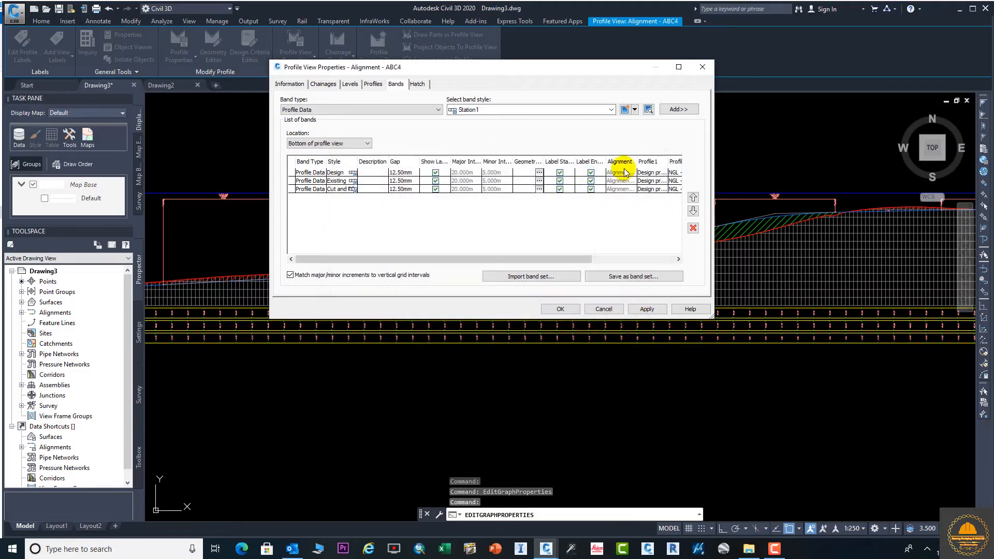
Add the Station1 band to the bottom of the ABC4 profile view and apply the profile view properties
{"action": "left_click", "coordinate": [681, 109]}
{"action": "left_click", "coordinate": [453, 397]}
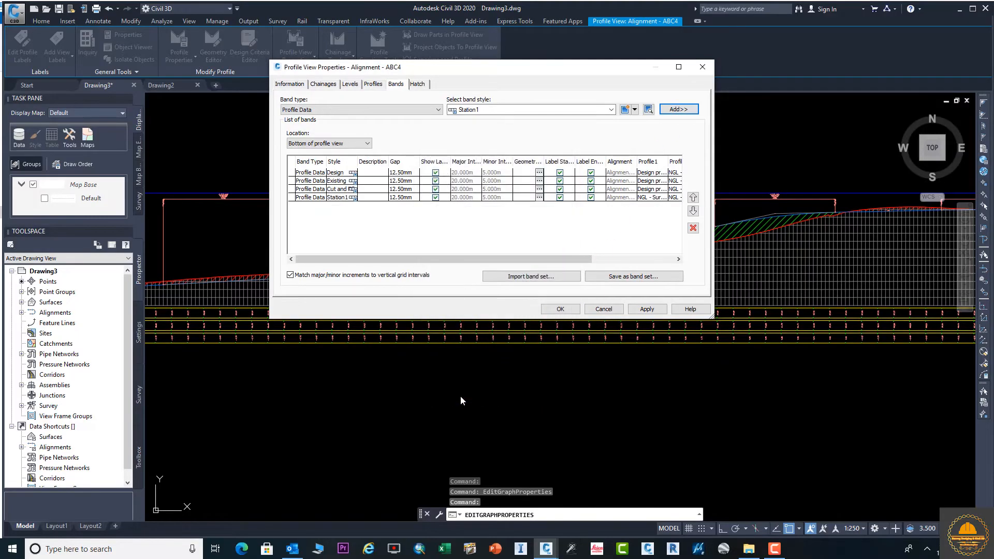
{"action": "left_click", "coordinate": [647, 309]}
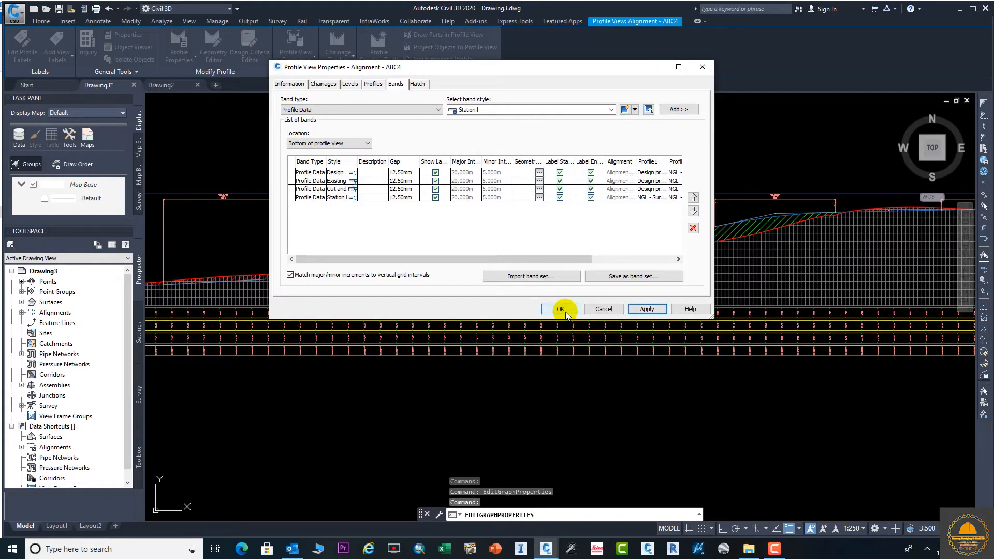
{"action": "left_click", "coordinate": [562, 310]}
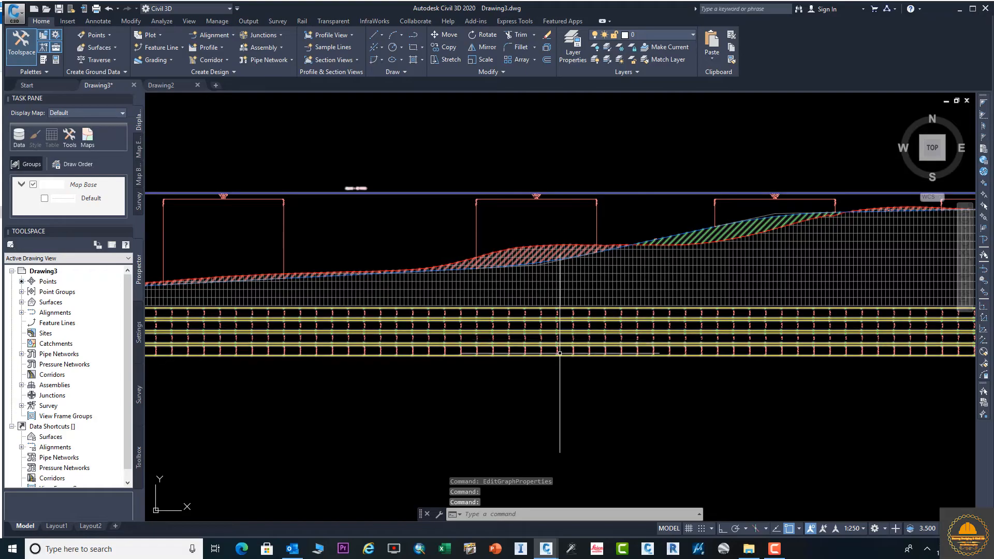
Examine the Station1 band's title and chainage labels beneath the profile alongside the other data bands
{"action": "scroll", "coordinate": [518, 363], "scroll_direction": "down", "scroll_amount": 2}
{"action": "scroll", "coordinate": [437, 371], "scroll_direction": "up", "scroll_amount": 6}
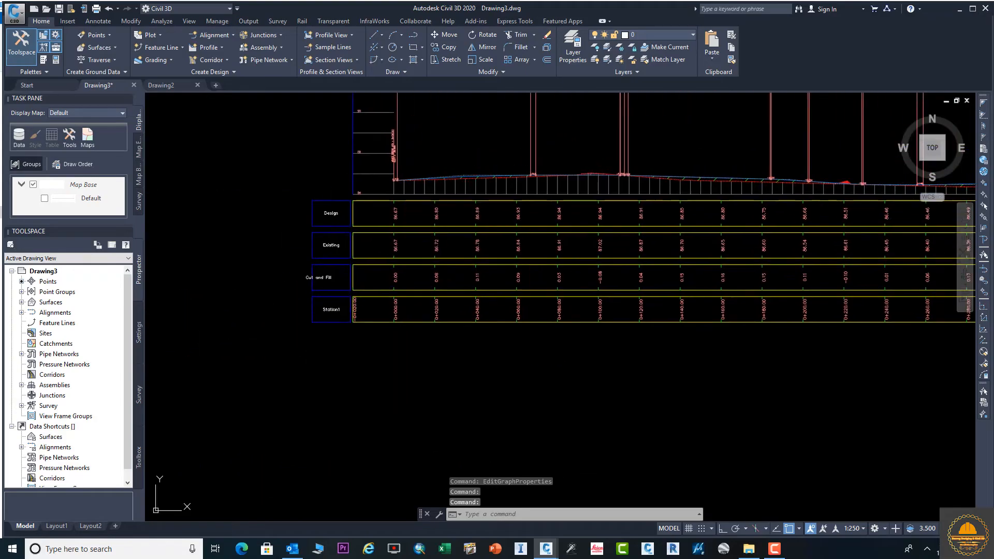
{"action": "scroll", "coordinate": [388, 333], "scroll_direction": "up", "scroll_amount": 3}
{"action": "scroll", "coordinate": [414, 306], "scroll_direction": "down", "scroll_amount": 3}
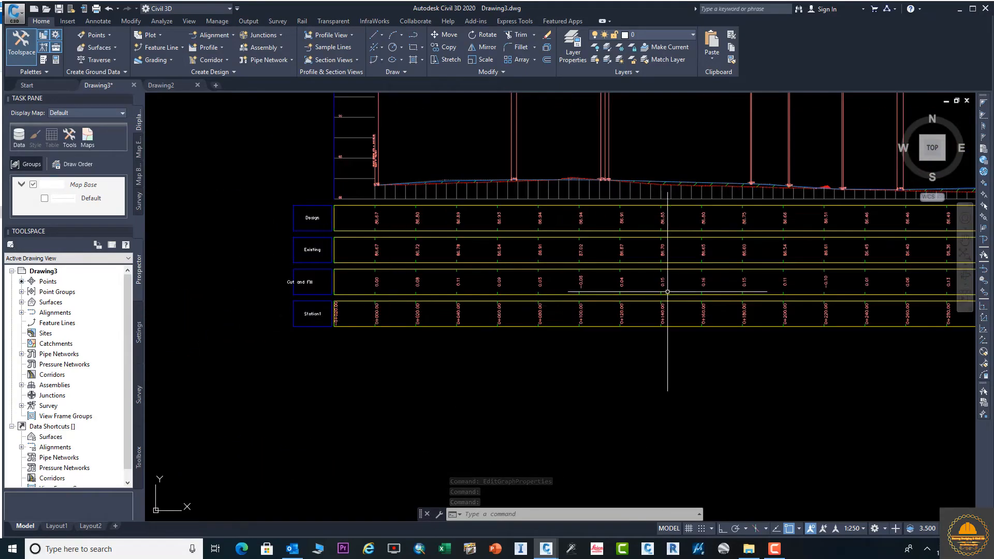
{"action": "scroll", "coordinate": [311, 321], "scroll_direction": "up", "scroll_amount": 6}
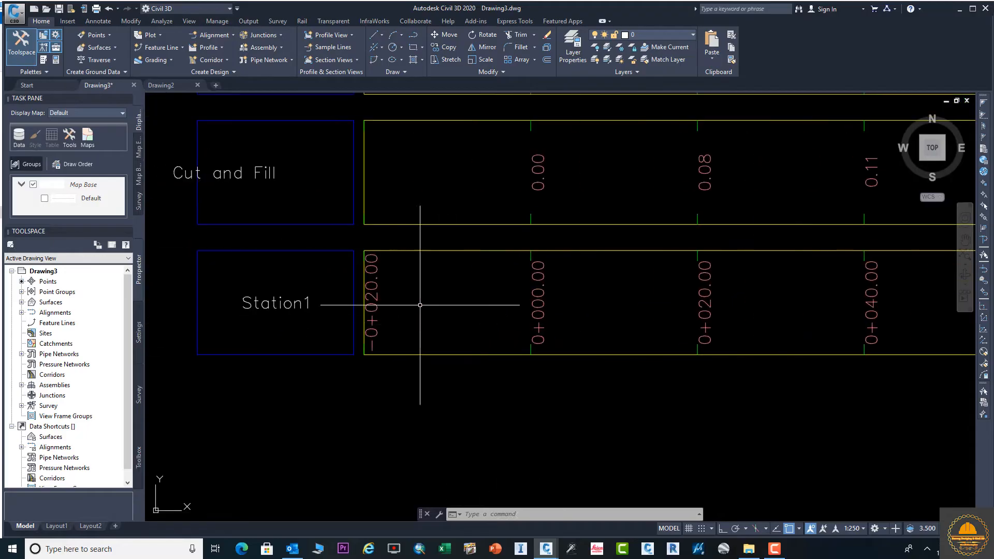
{"action": "scroll", "coordinate": [445, 298], "scroll_direction": "down", "scroll_amount": 10}
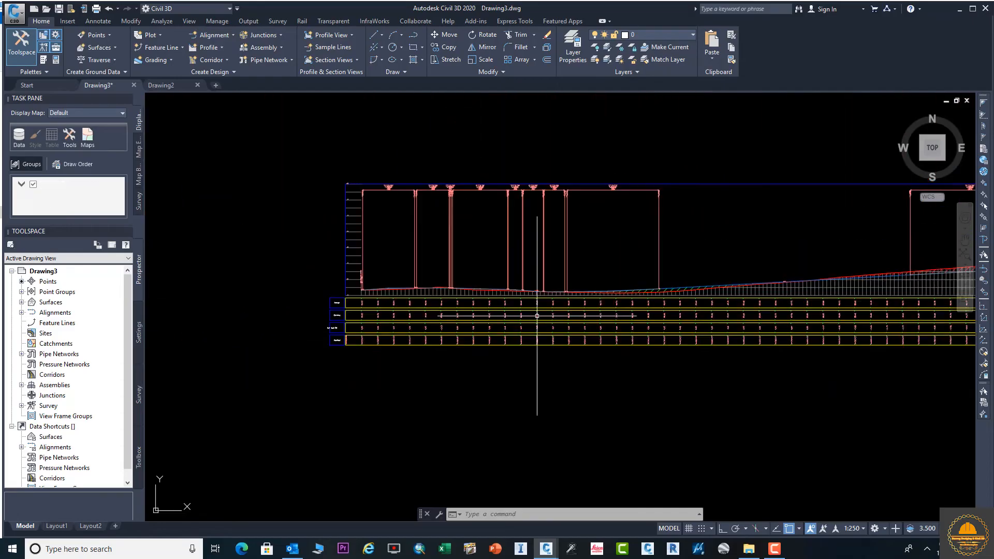
Turn off the start and end chainage labels for the Station1 band in the ABC4 profile view and apply the properties
{"action": "middle_click_drag", "start_coordinate": [762, 292], "coordinate": [484, 307]}
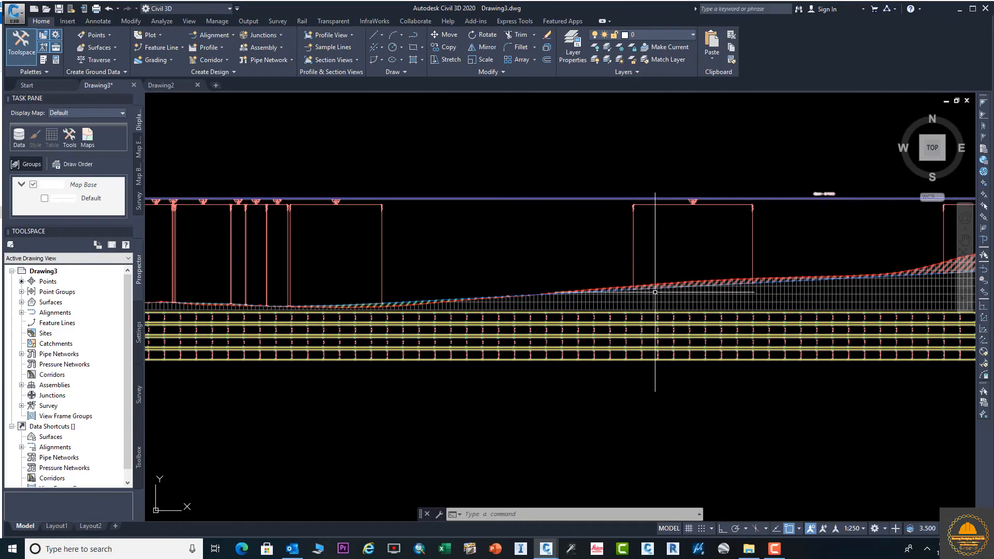
{"action": "left_click", "coordinate": [696, 299]}
{"action": "right_click", "coordinate": [695, 298]}
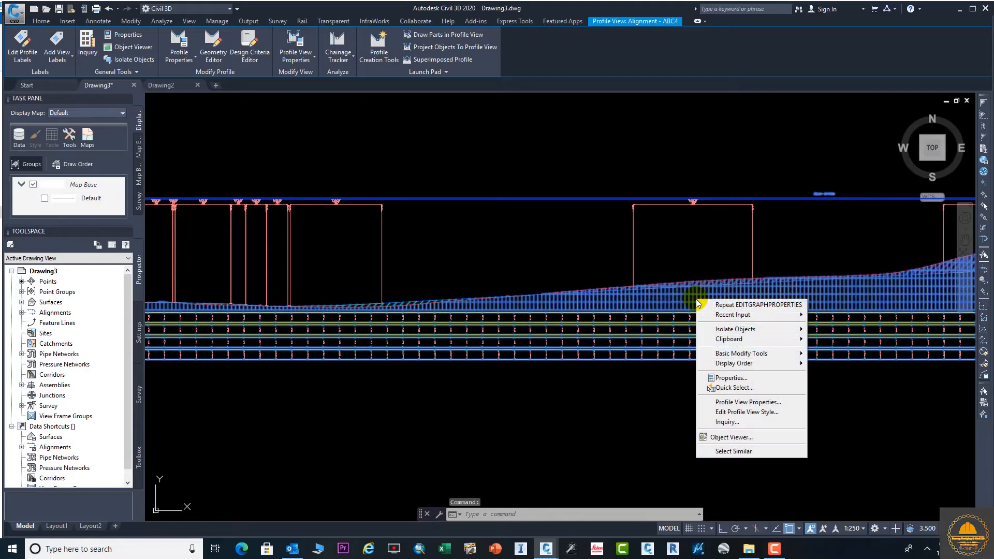
{"action": "left_click", "coordinate": [755, 402]}
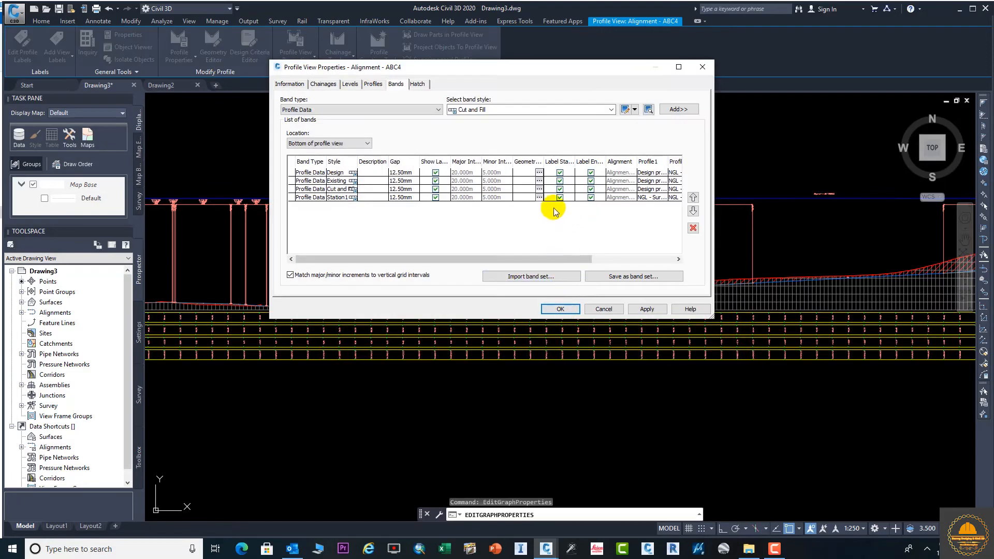
{"action": "left_click", "coordinate": [560, 198]}
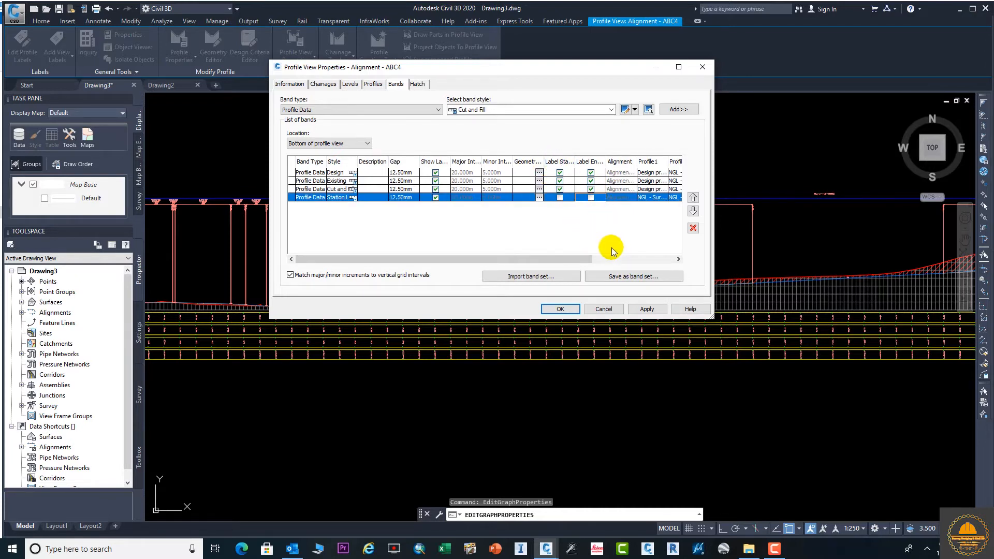
{"action": "left_click", "coordinate": [647, 309]}
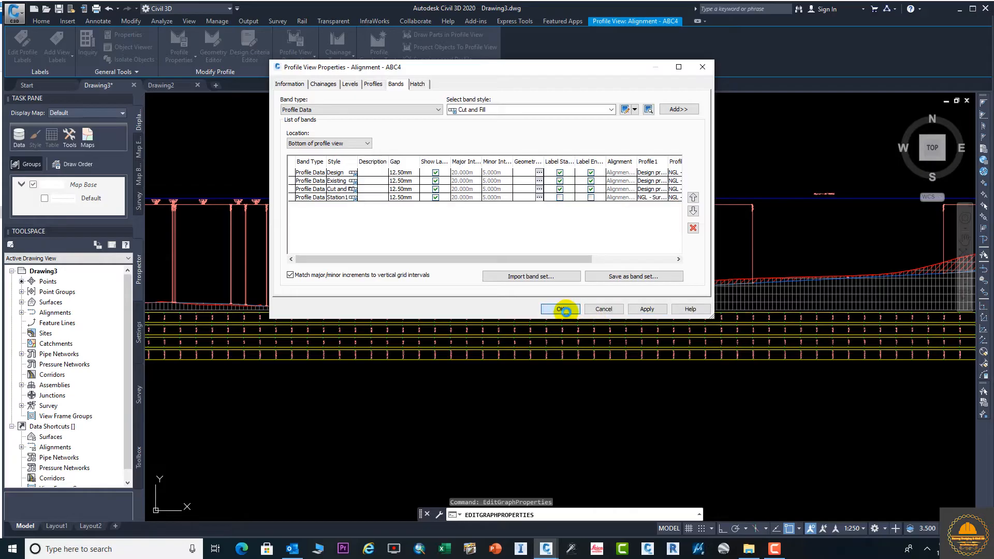
{"action": "left_click", "coordinate": [562, 309]}
Examine the Station1 chainage labels and the placement of the band titles beneath the profile
{"action": "scroll", "coordinate": [641, 327], "scroll_direction": "down", "scroll_amount": 2}
{"action": "scroll", "coordinate": [369, 321], "scroll_direction": "up", "scroll_amount": 6}
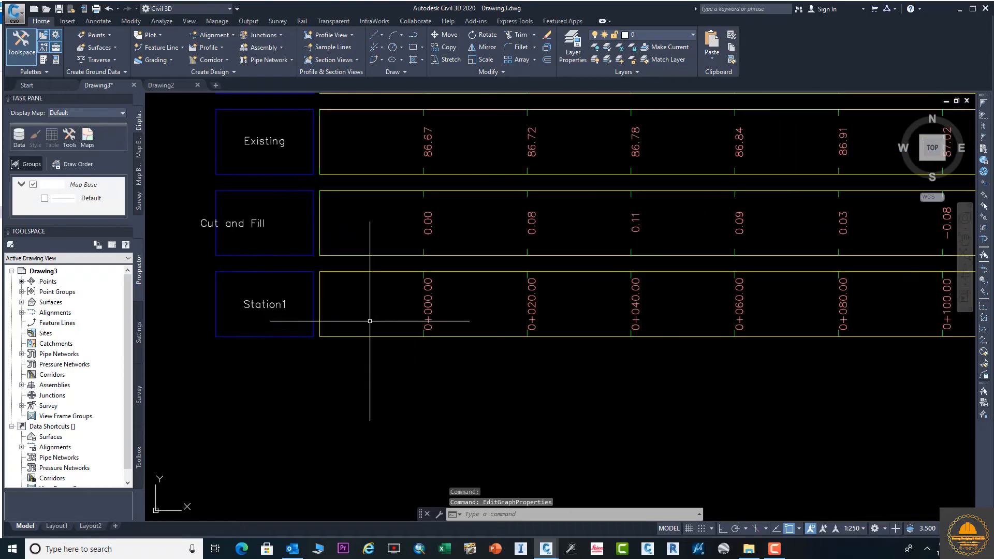
{"action": "scroll", "coordinate": [358, 321], "scroll_direction": "down", "scroll_amount": 4}
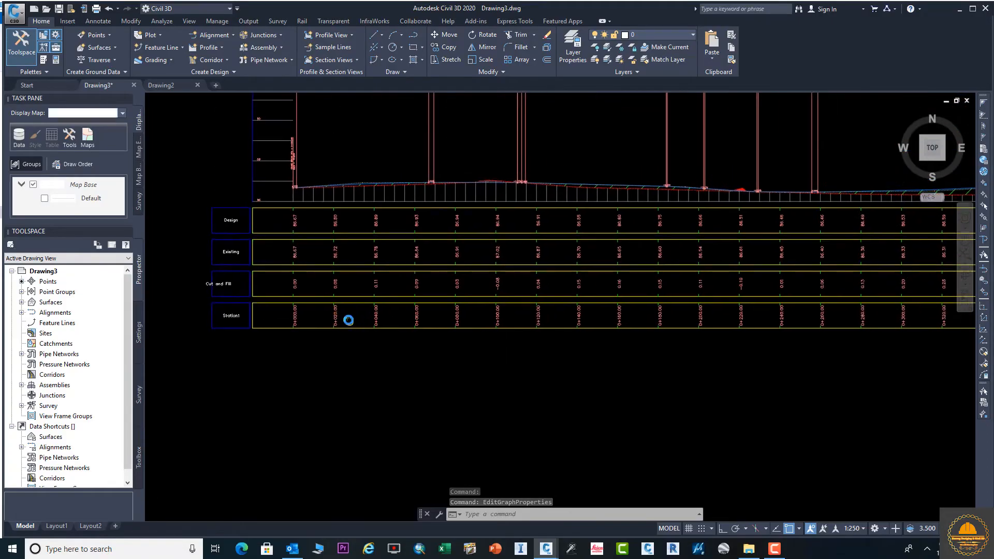
{"action": "scroll", "coordinate": [352, 323], "scroll_direction": "up", "scroll_amount": 4}
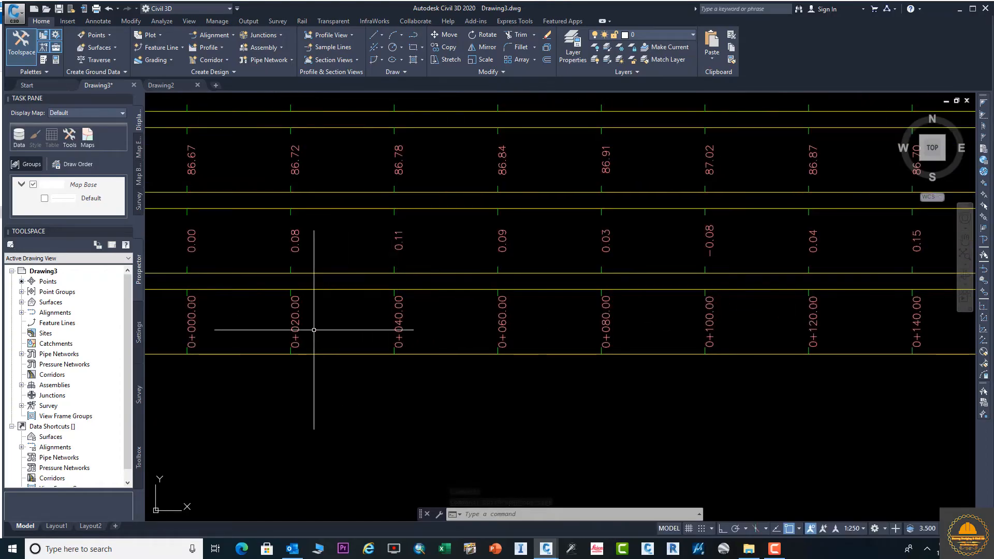
{"action": "scroll", "coordinate": [603, 328], "scroll_direction": "down", "scroll_amount": 4}
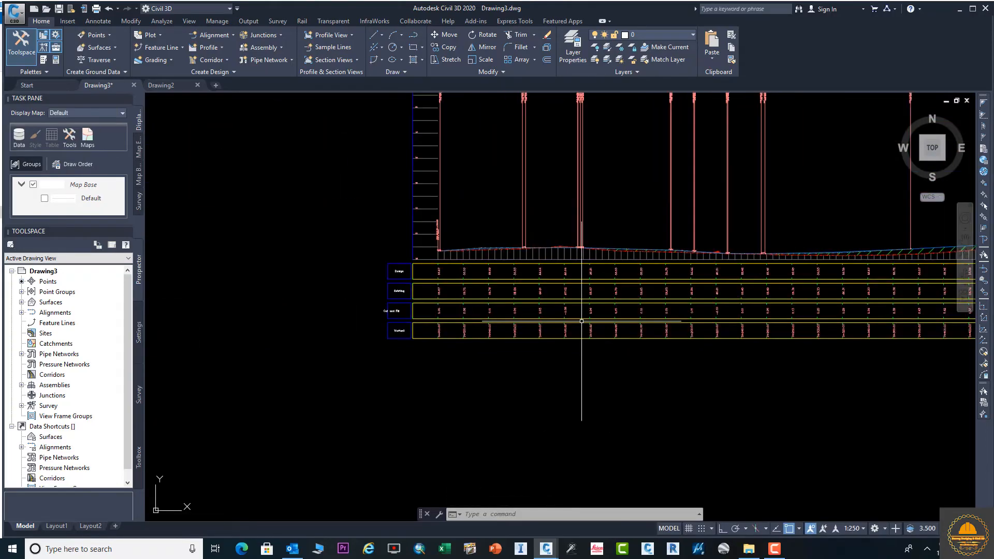
{"action": "scroll", "coordinate": [401, 326], "scroll_direction": "up", "scroll_amount": 5}
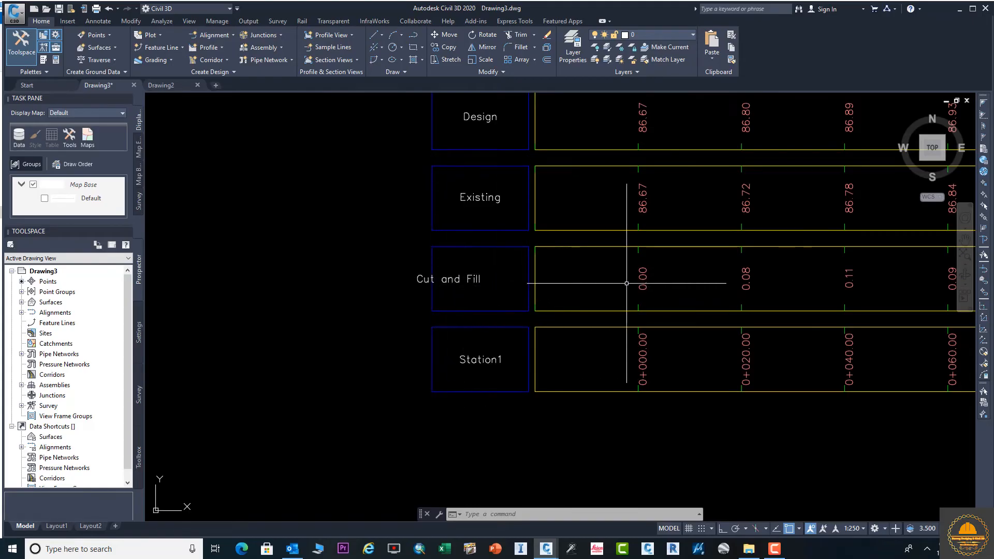
{"action": "middle_click_drag", "start_coordinate": [627, 283], "coordinate": [534, 289]}
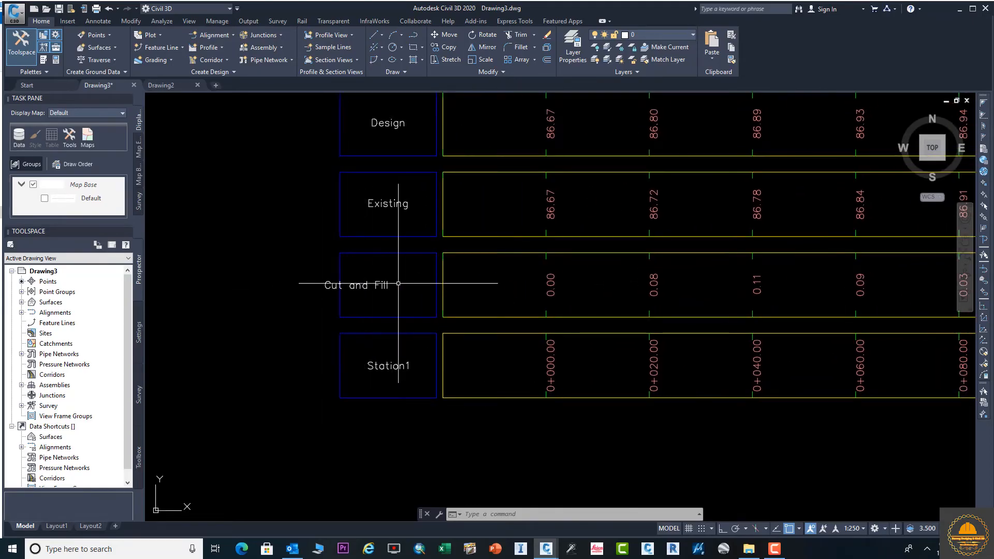
{"action": "scroll", "coordinate": [428, 291], "scroll_direction": "down", "scroll_amount": 4}
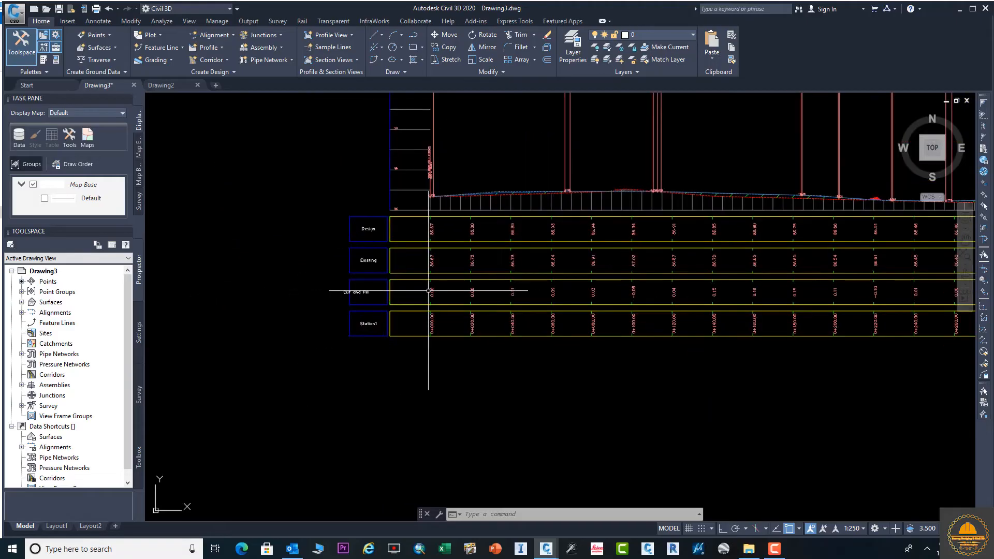
Open the band details of the Cut and Fill band style for editing from the ABC4 profile view properties
{"action": "middle_click_drag", "start_coordinate": [665, 247], "coordinate": [474, 260]}
{"action": "left_click", "coordinate": [631, 213]}
{"action": "right_click", "coordinate": [604, 217]}
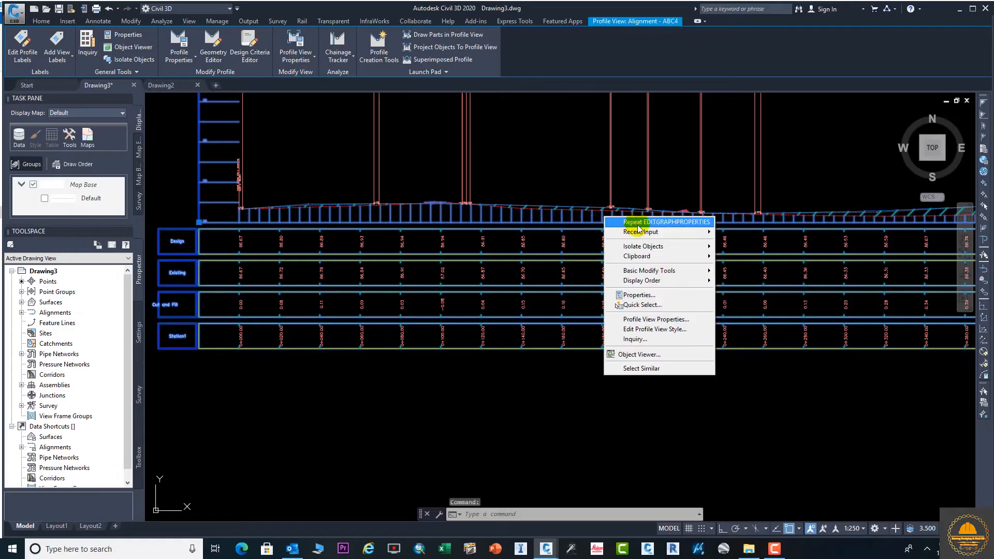
{"action": "left_click", "coordinate": [672, 318]}
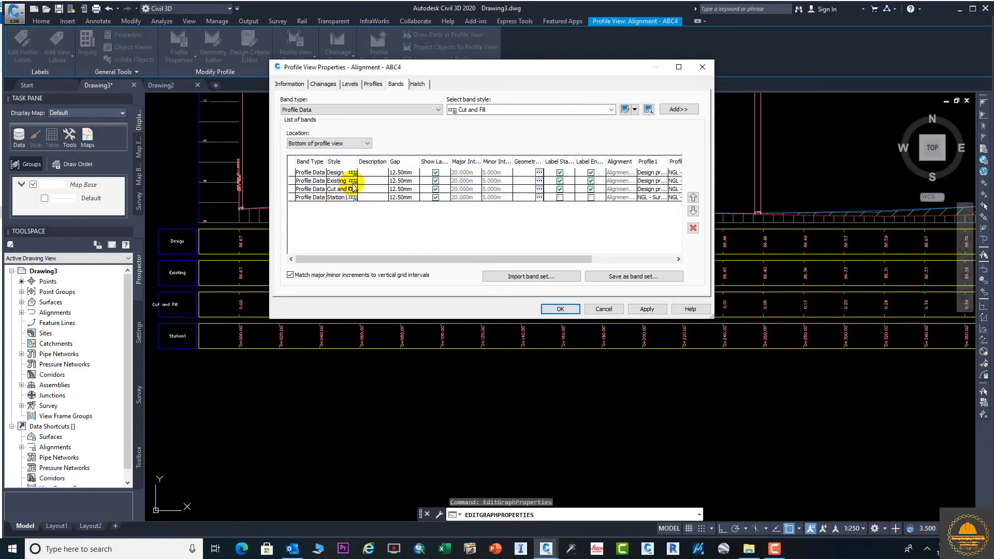
{"action": "left_click", "coordinate": [356, 191]}
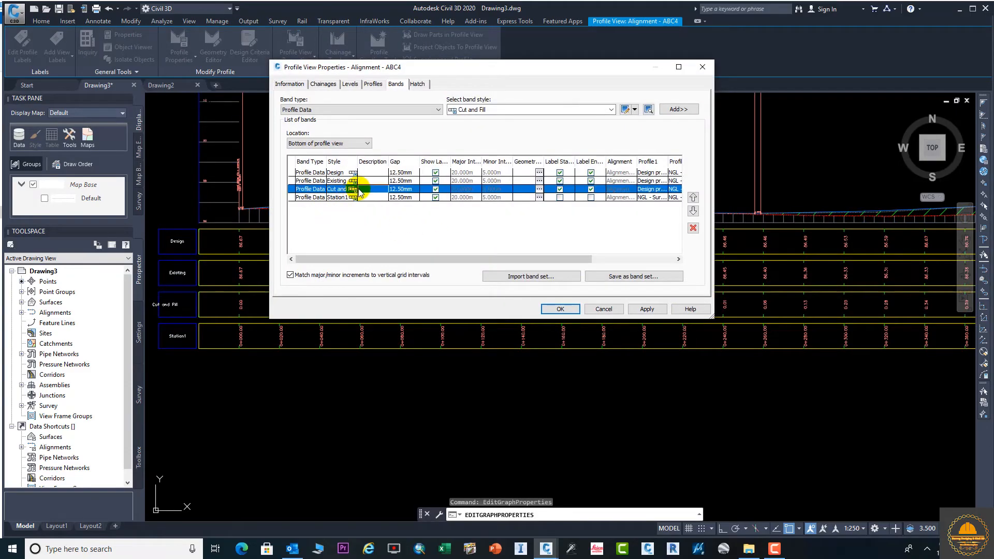
{"action": "left_click", "coordinate": [354, 190]}
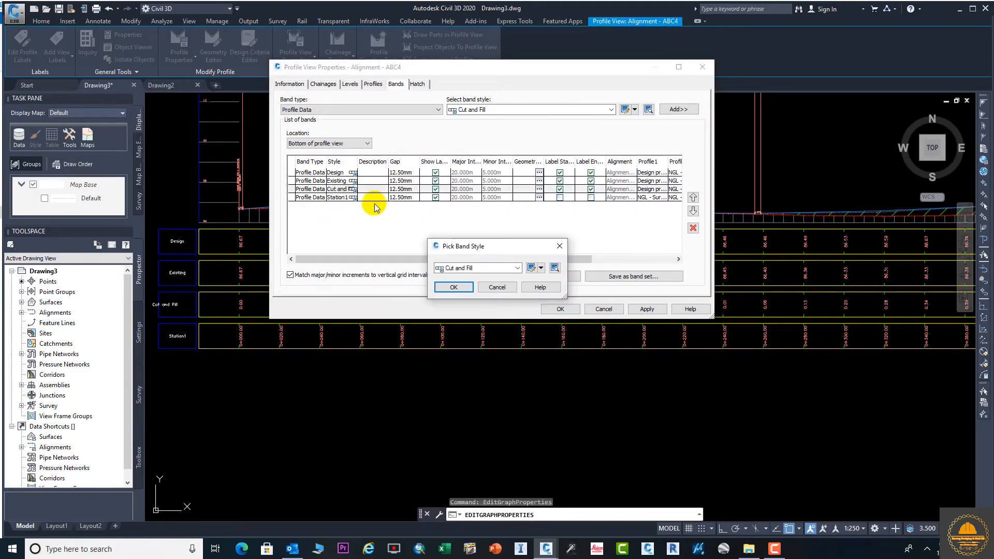
{"action": "left_click", "coordinate": [541, 268]}
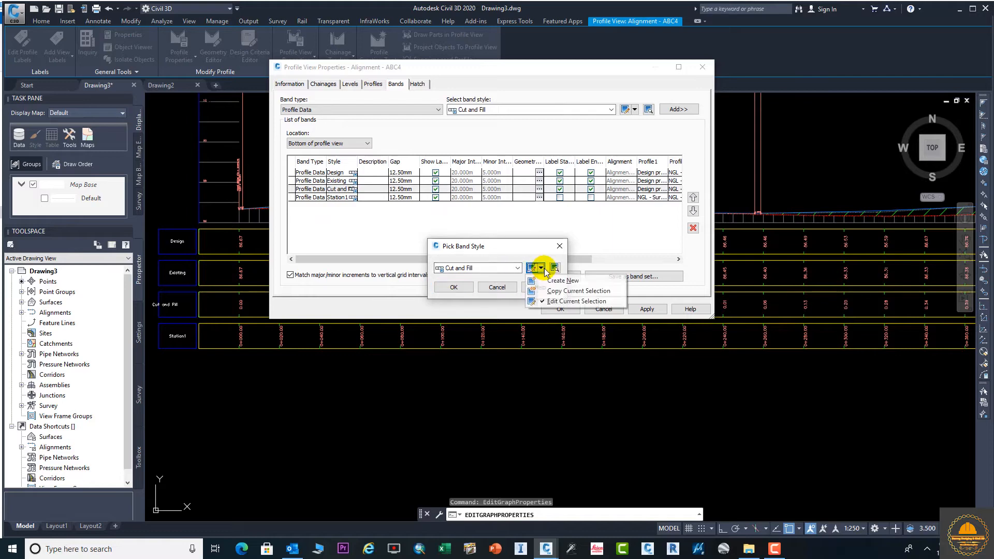
{"action": "left_click", "coordinate": [573, 303]}
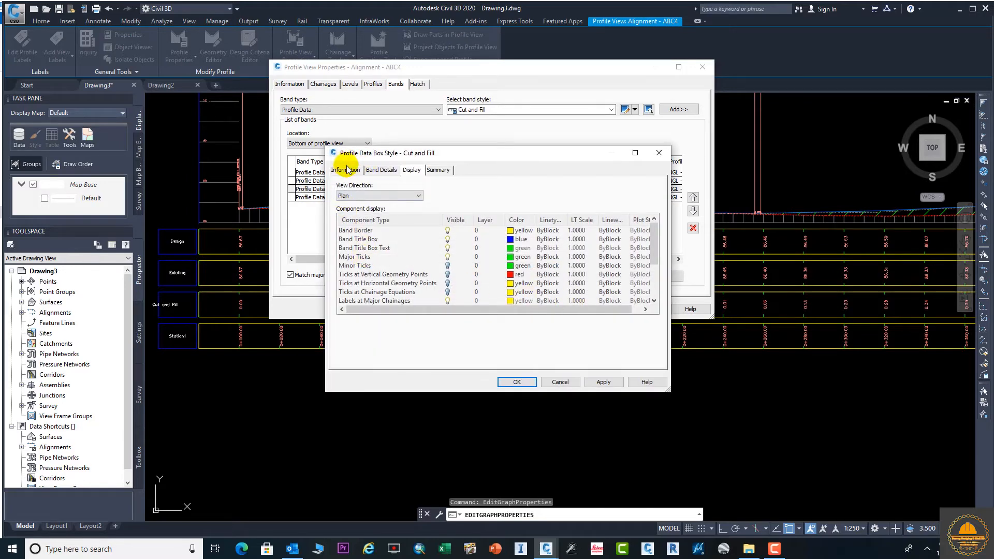
{"action": "left_click", "coordinate": [347, 170]}
{"action": "left_click", "coordinate": [381, 170]}
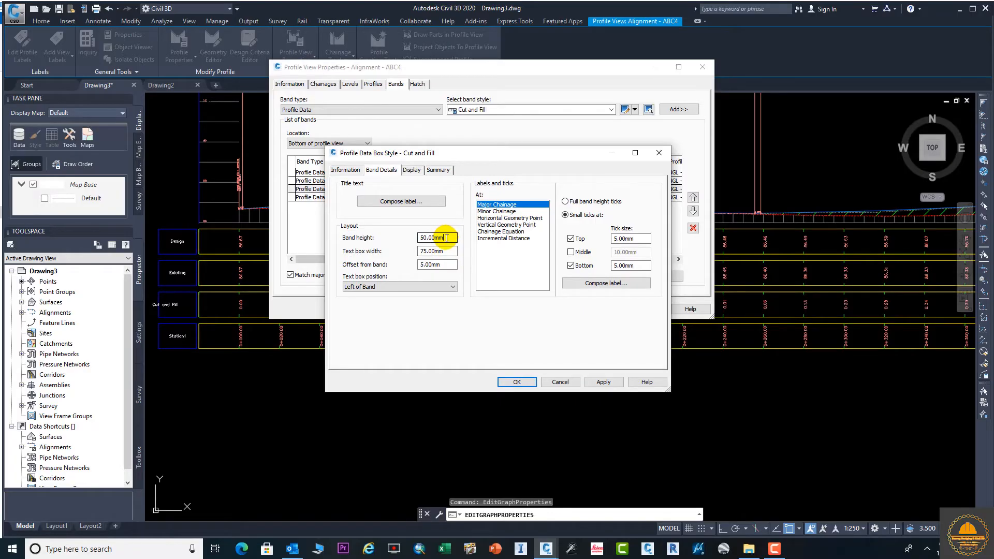
Set the Cut and Fill band height to 60 mm and its text box width to 90 mm
{"action": "left_click_drag", "start_coordinate": [447, 238], "coordinate": [369, 244]}
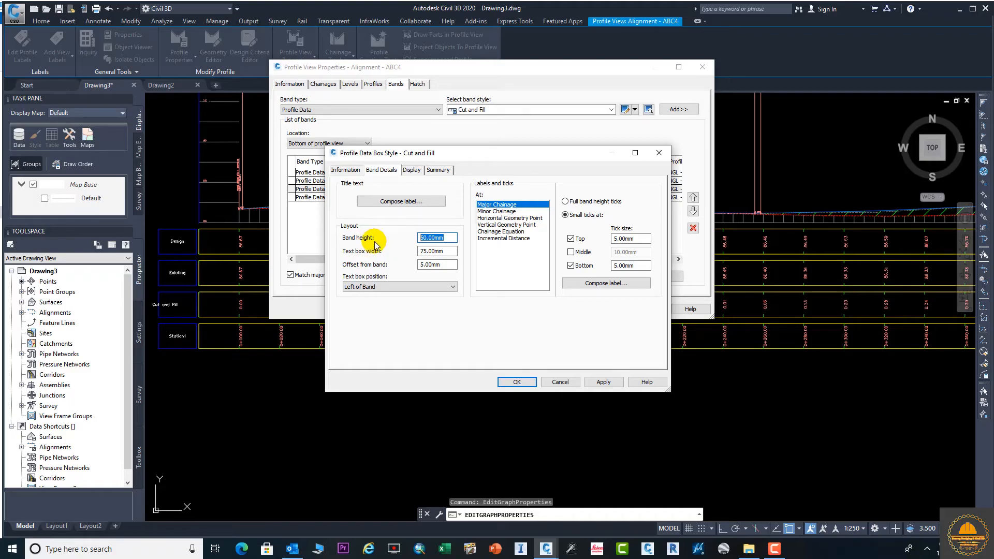
{"action": "type", "text": "60"}
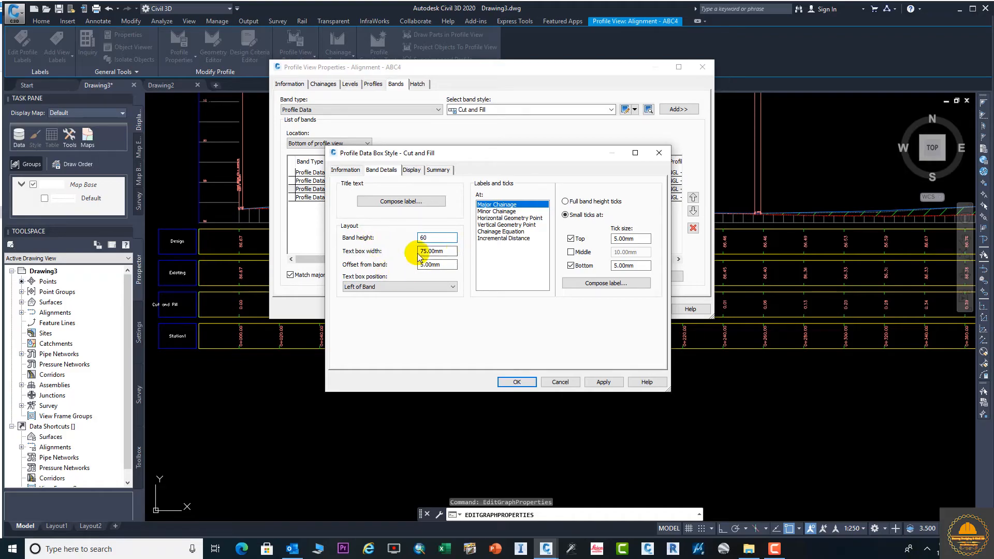
{"action": "left_click_drag", "start_coordinate": [450, 251], "coordinate": [399, 253]}
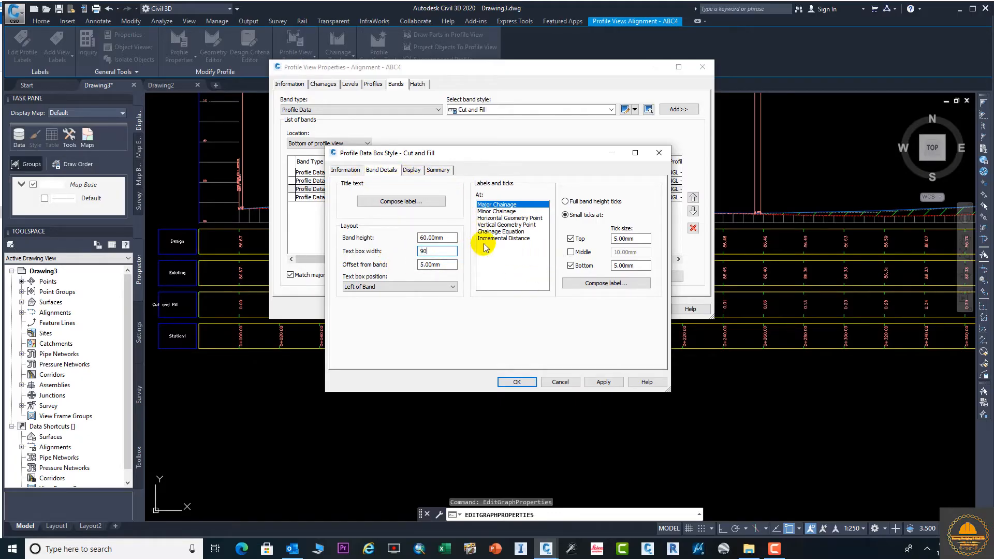
{"action": "left_click", "coordinate": [605, 283]}
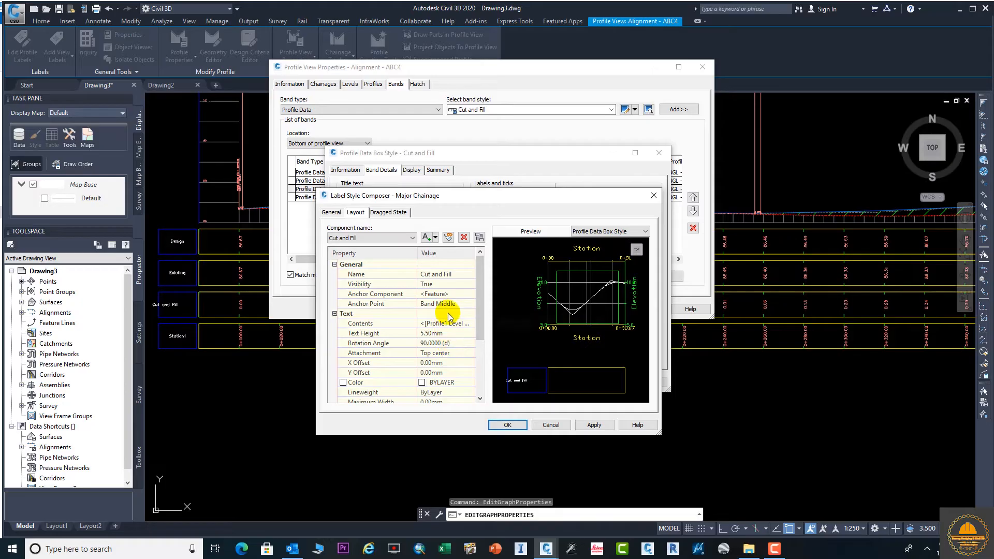
{"action": "left_click", "coordinate": [457, 307]}
{"action": "left_click", "coordinate": [456, 306]}
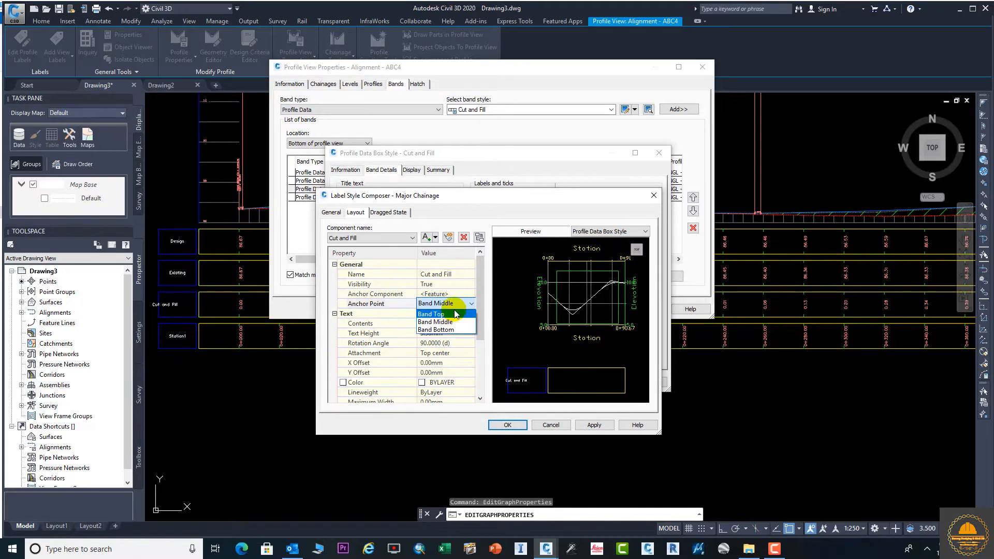
{"action": "left_click", "coordinate": [458, 305]}
{"action": "left_click", "coordinate": [653, 195]}
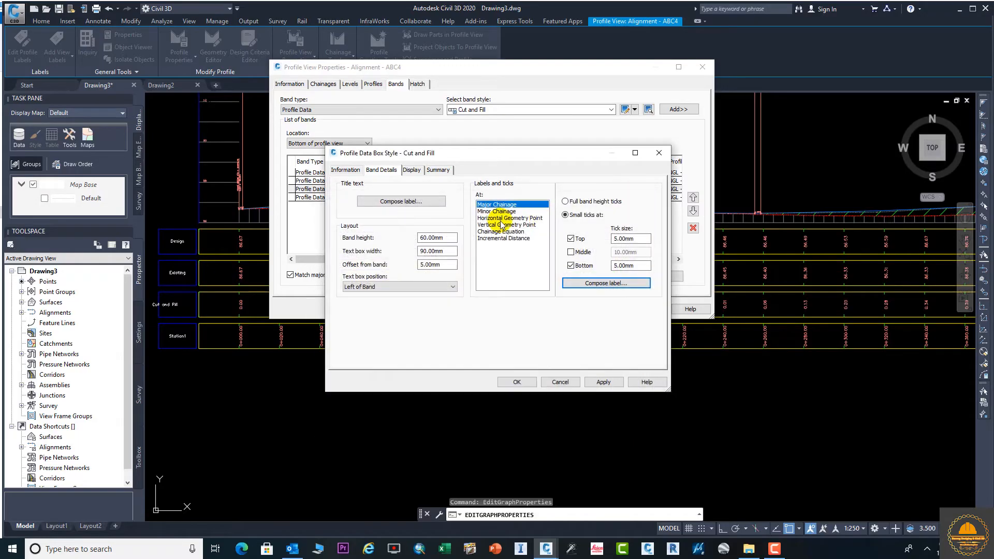
Set the Cut and Fill band title's text attachment to Middle center and confirm the label composition
{"action": "left_click", "coordinate": [401, 201]}
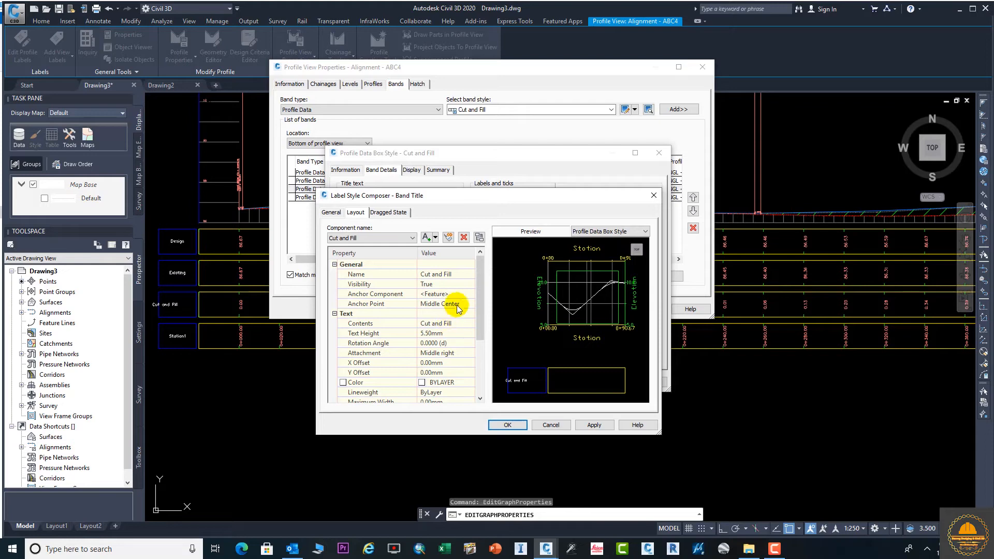
{"action": "left_click", "coordinate": [462, 304]}
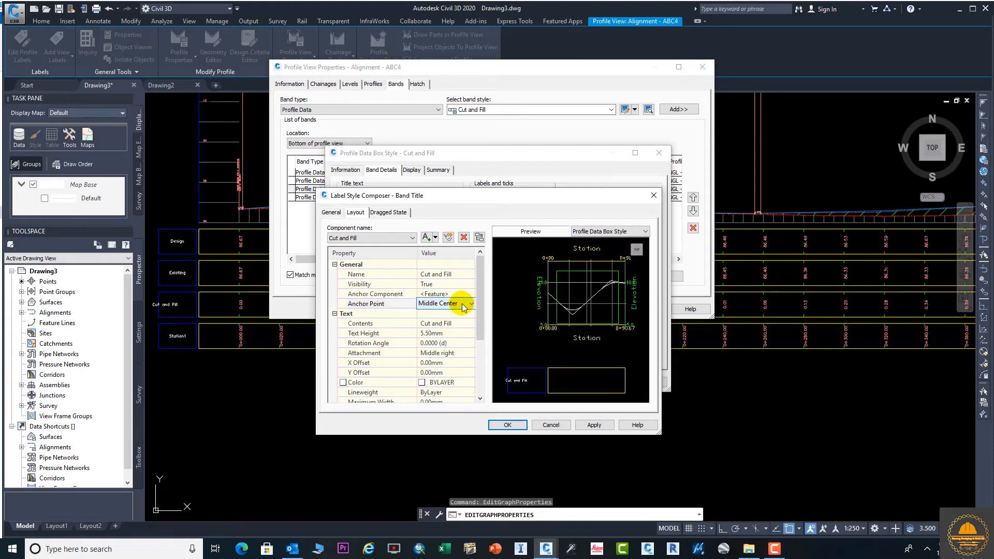
{"action": "left_click", "coordinate": [458, 353]}
{"action": "left_click", "coordinate": [456, 353]}
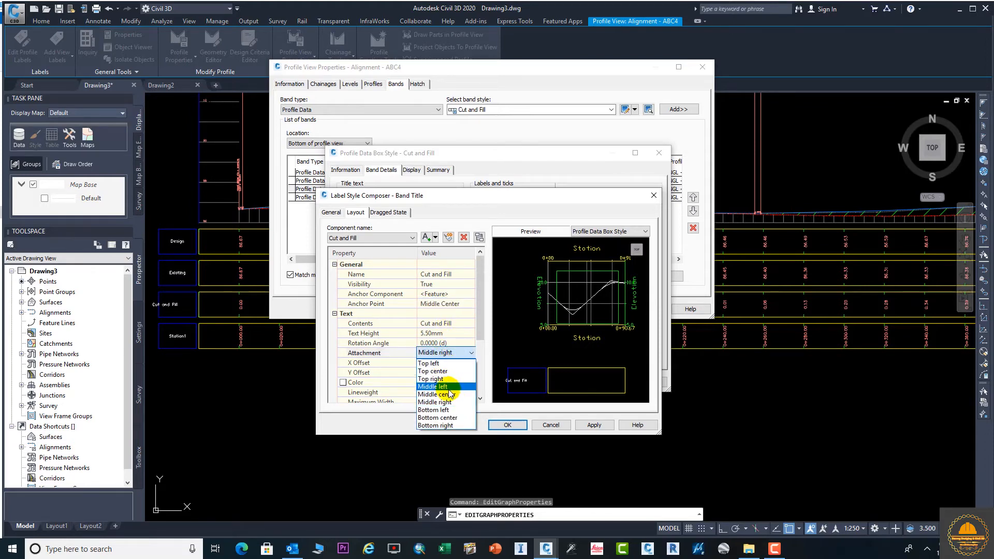
{"action": "left_click", "coordinate": [452, 394]}
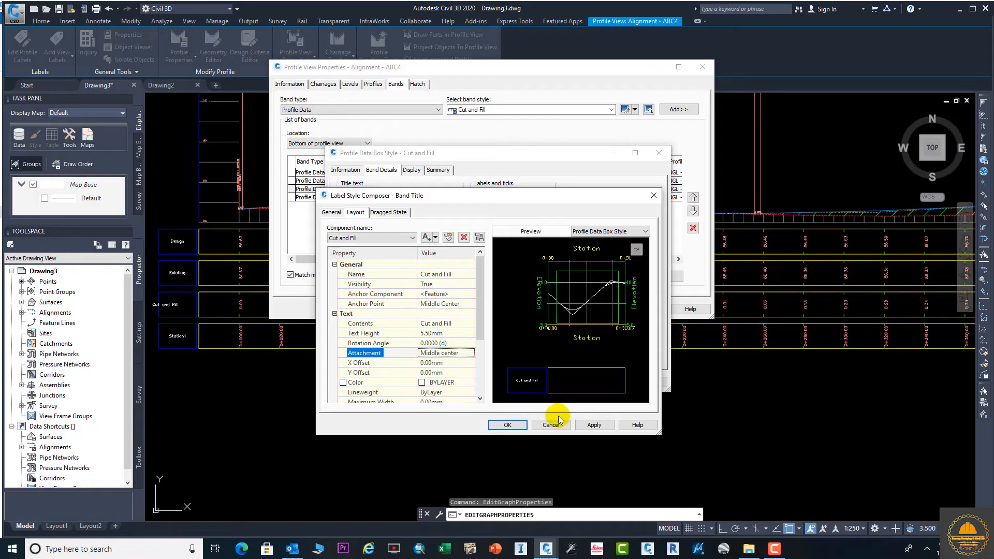
{"action": "left_click", "coordinate": [508, 425]}
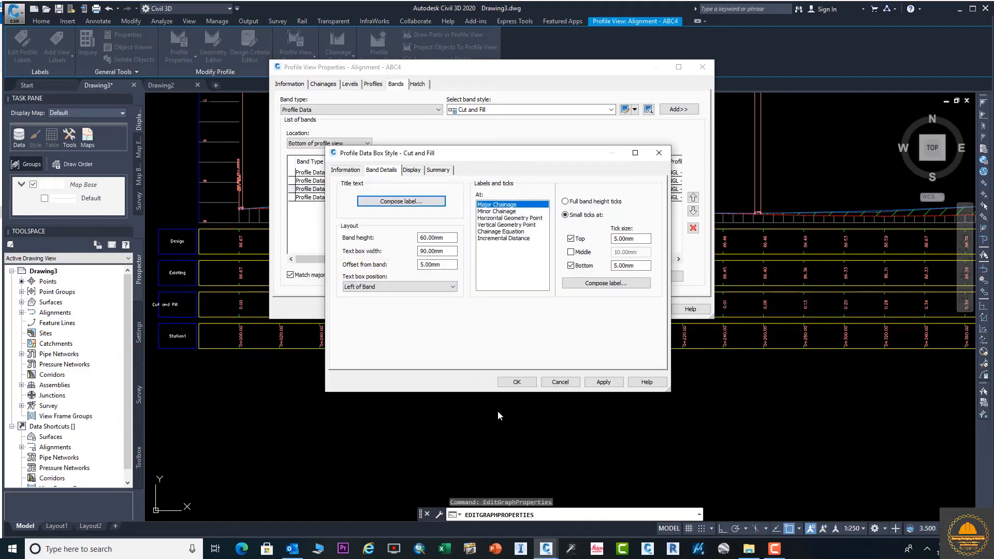
Restore the Cut and Fill band's 50 mm height and 75 mm text box width, then save the style and apply the profile view properties
{"action": "double_click", "coordinate": [433, 237]}
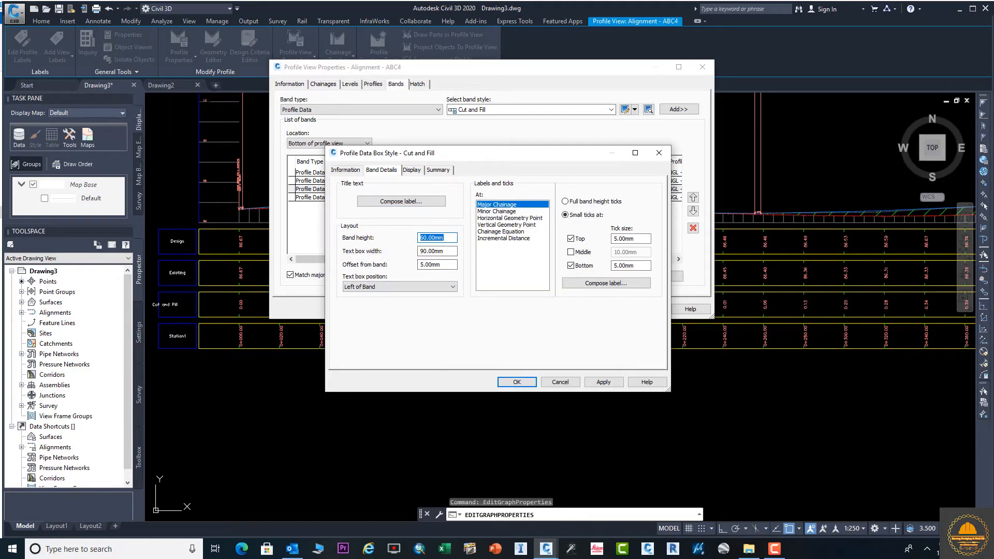
{"action": "key", "text": "Tab"}
{"action": "left_click", "coordinate": [518, 381]}
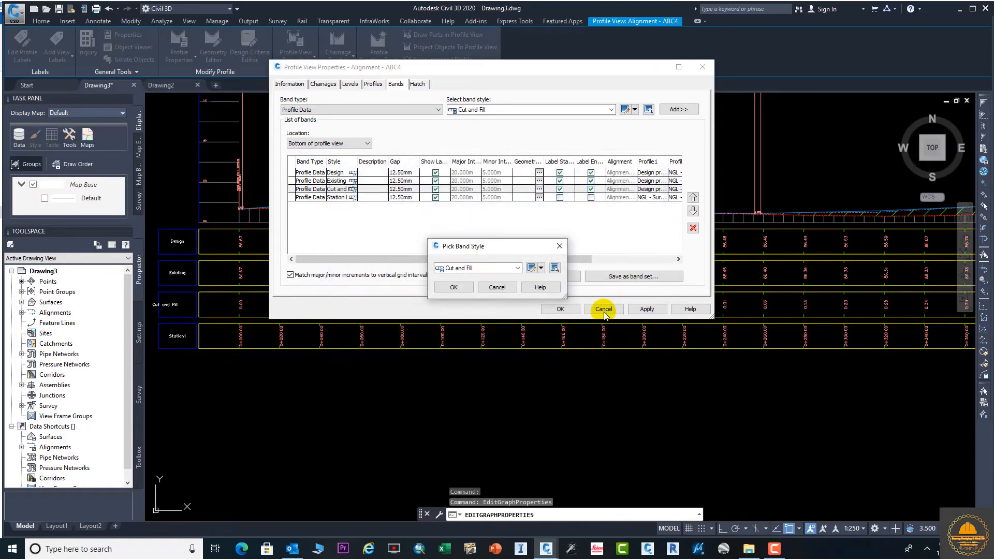
{"action": "left_click", "coordinate": [456, 299]}
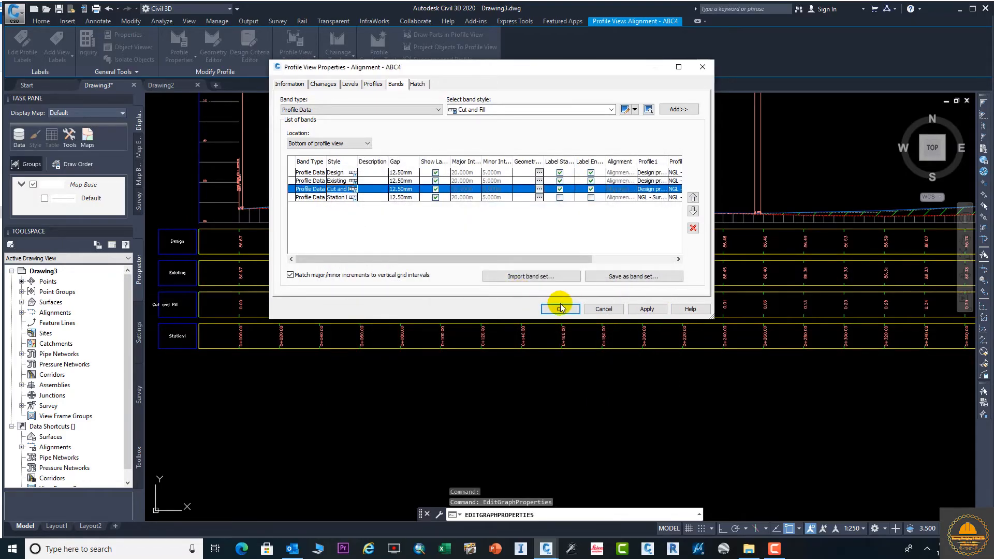
{"action": "left_click", "coordinate": [647, 309]}
{"action": "left_click", "coordinate": [563, 308]}
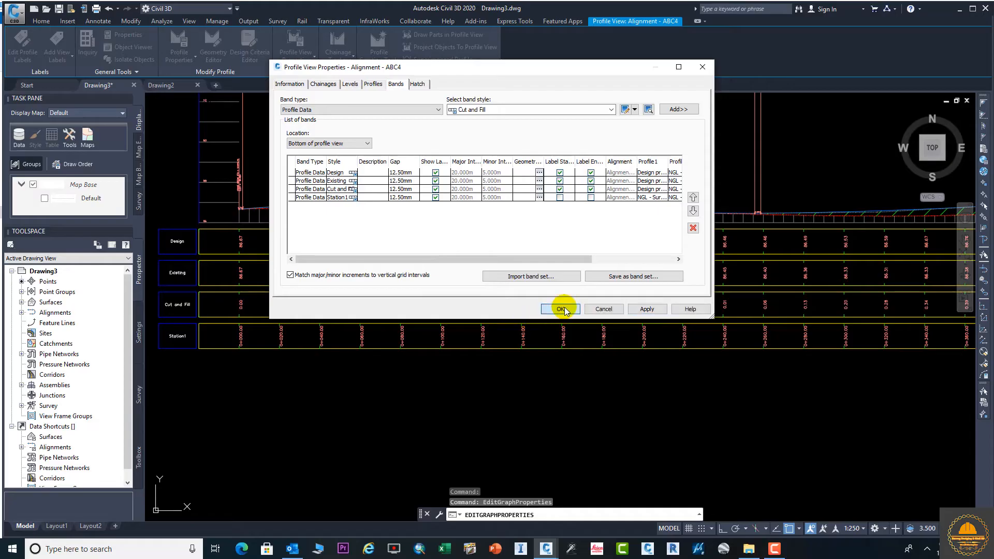
{"action": "middle_click_drag", "start_coordinate": [242, 336], "coordinate": [360, 335]}
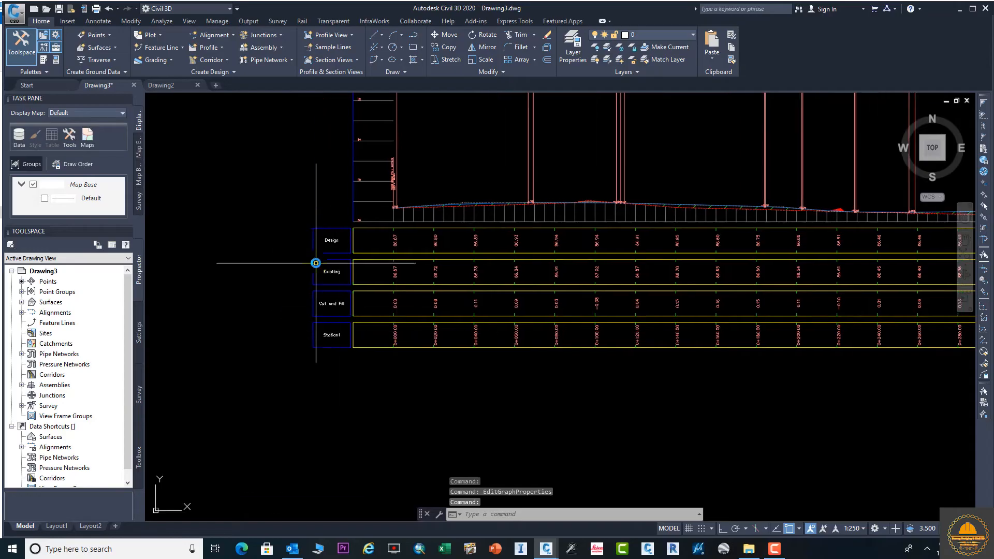
Examine the Design, Existing, Cut and Fill, and Station1 bands and their titles along the ABC4 profile view
{"action": "scroll", "coordinate": [221, 262], "scroll_direction": "up", "scroll_amount": 2}
{"action": "scroll", "coordinate": [357, 348], "scroll_direction": "up", "scroll_amount": 2}
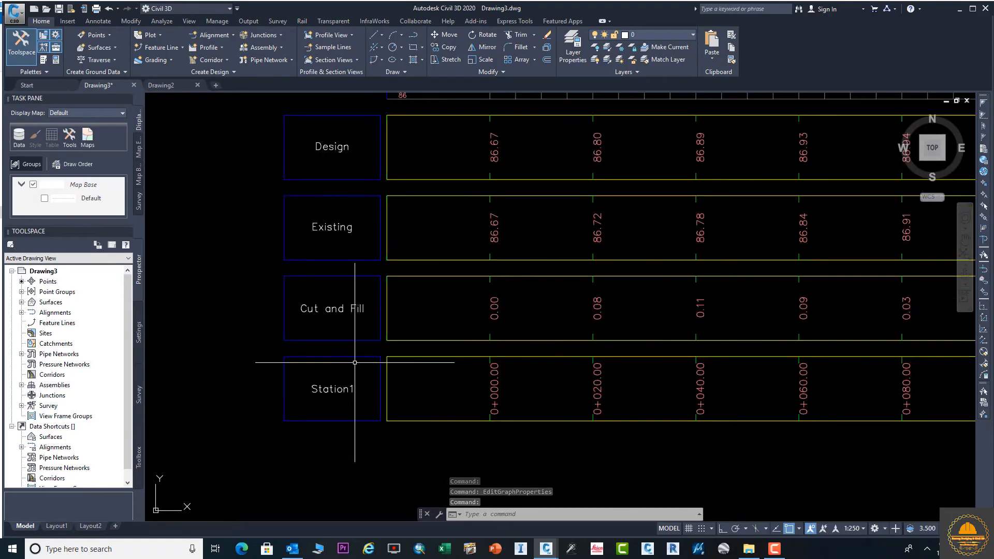
{"action": "scroll", "coordinate": [337, 352], "scroll_direction": "down", "scroll_amount": 5}
{"action": "scroll", "coordinate": [248, 251], "scroll_direction": "up", "scroll_amount": 5}
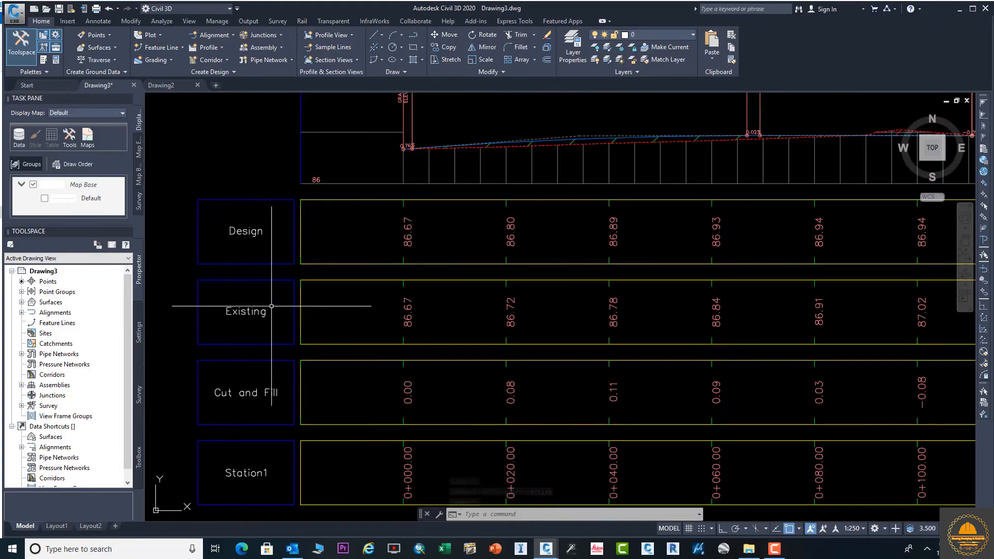
{"action": "scroll", "coordinate": [557, 339], "scroll_direction": "down", "scroll_amount": 6}
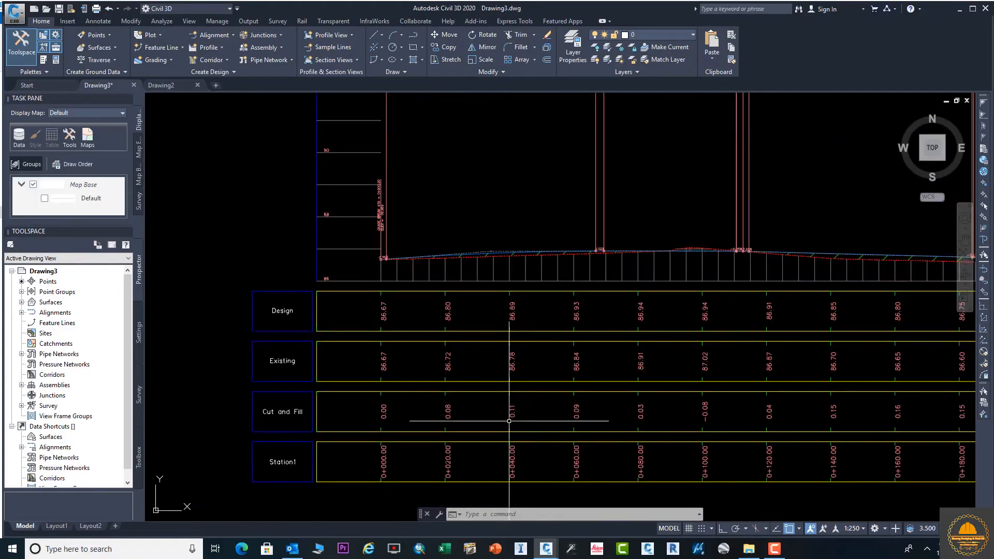
{"action": "scroll", "coordinate": [557, 339], "scroll_direction": "up", "scroll_amount": 4}
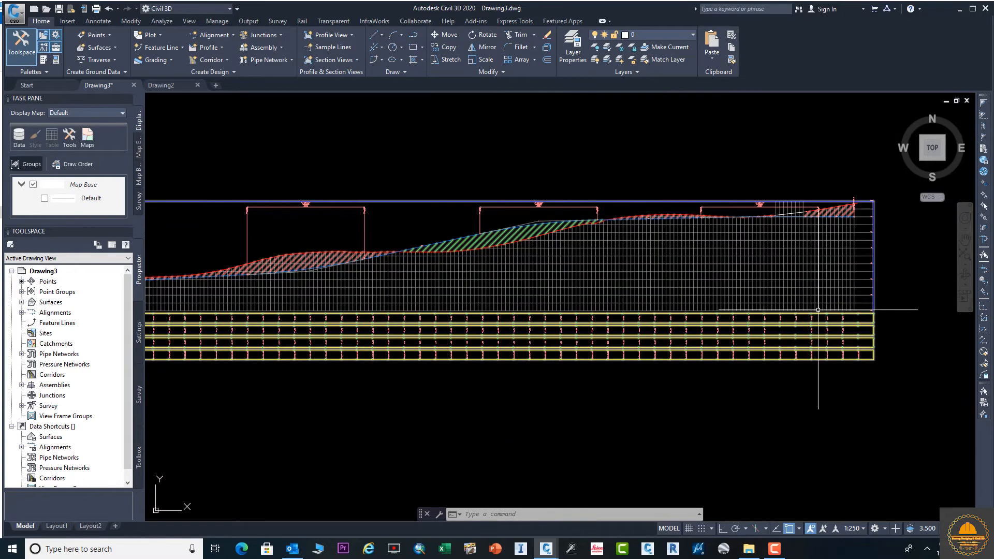
{"action": "middle_click_drag", "start_coordinate": [614, 344], "coordinate": [828, 331]}
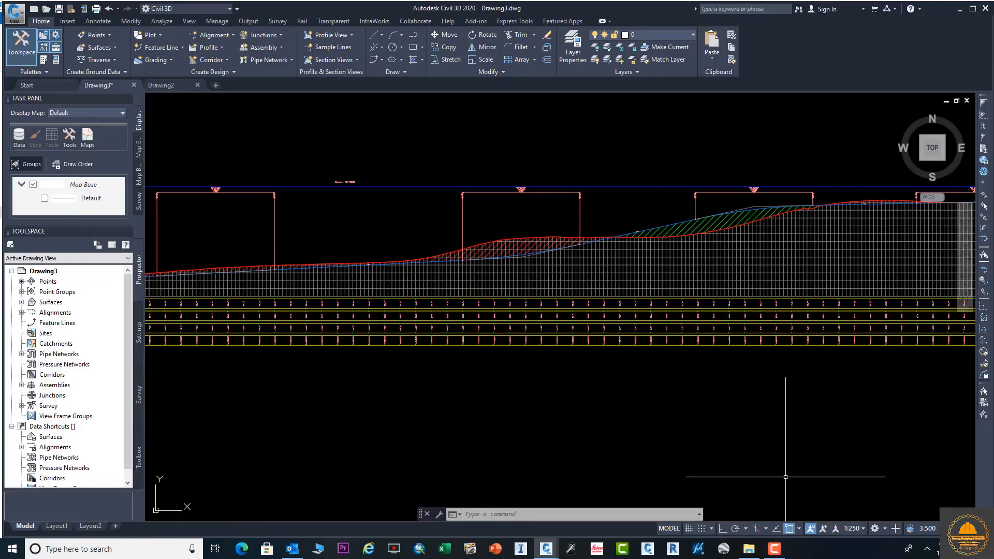
{"action": "left_click", "coordinate": [774, 549]}
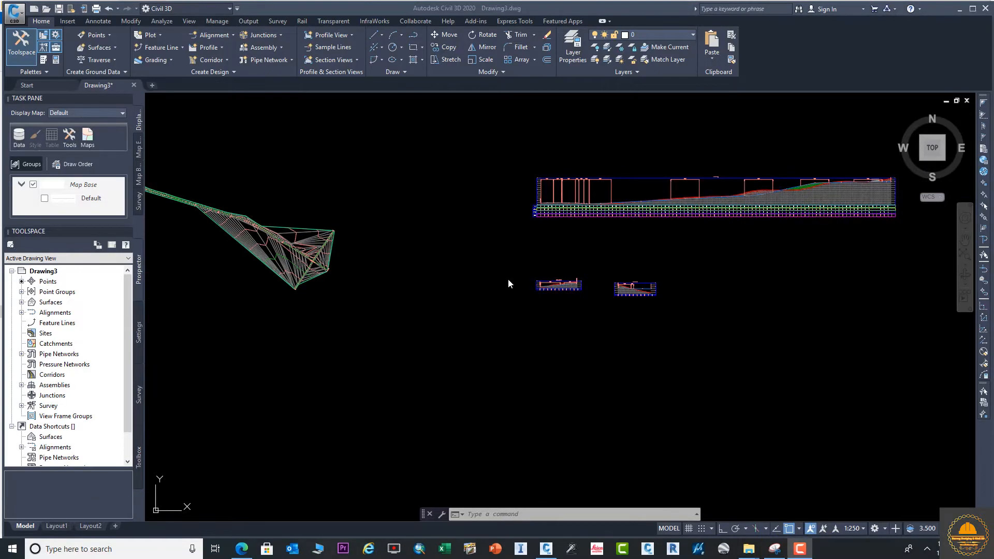
Start creating a new assembly and name it Assembly - AB
{"action": "scroll", "coordinate": [588, 315], "scroll_direction": "up", "scroll_amount": 2}
{"action": "left_click", "coordinate": [590, 319]}
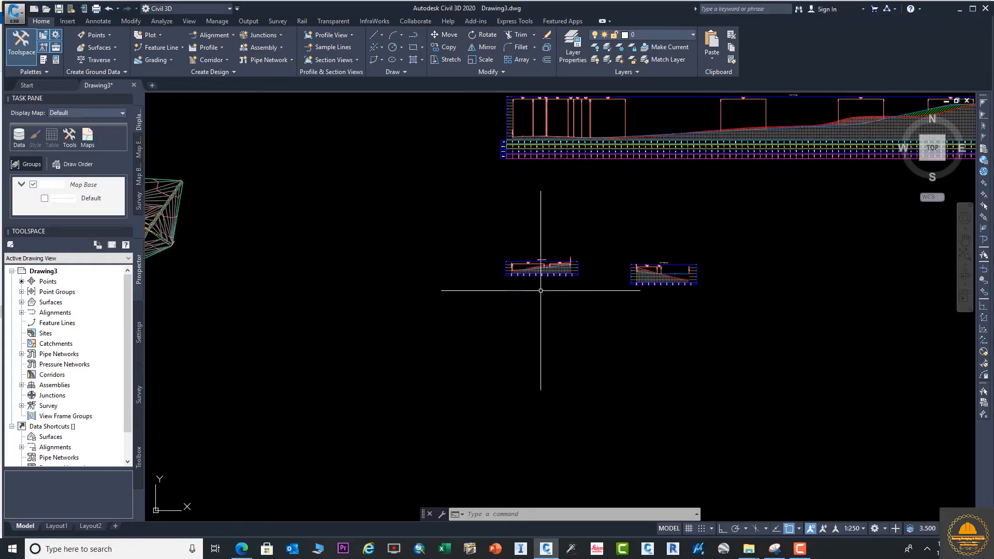
{"action": "middle_click_drag", "start_coordinate": [540, 290], "coordinate": [710, 220]}
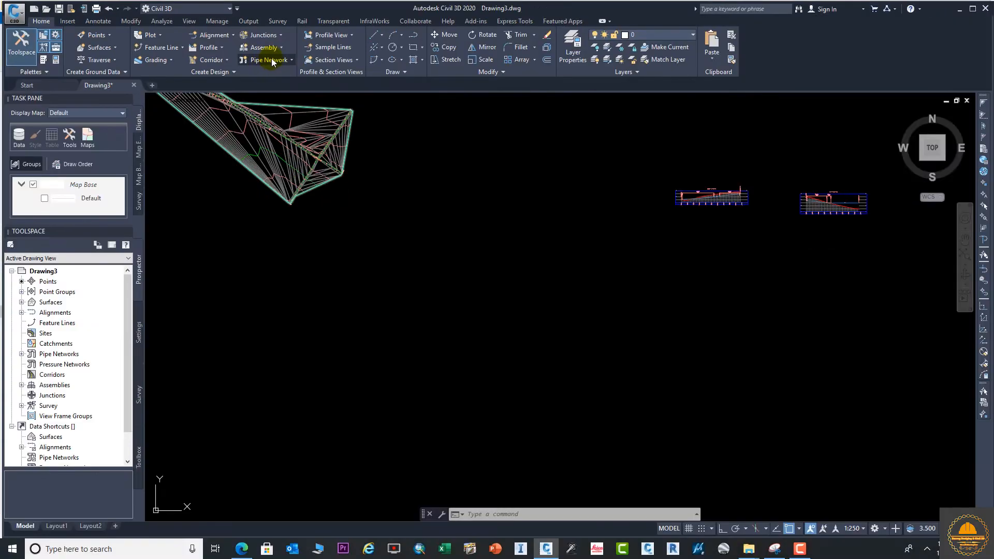
{"action": "left_click", "coordinate": [272, 49]}
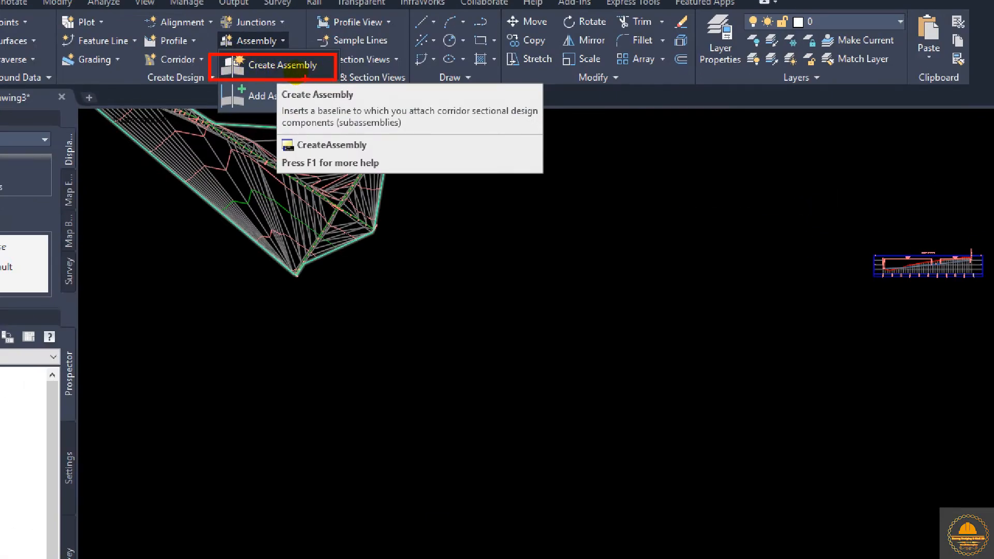
{"action": "left_click", "coordinate": [295, 70]}
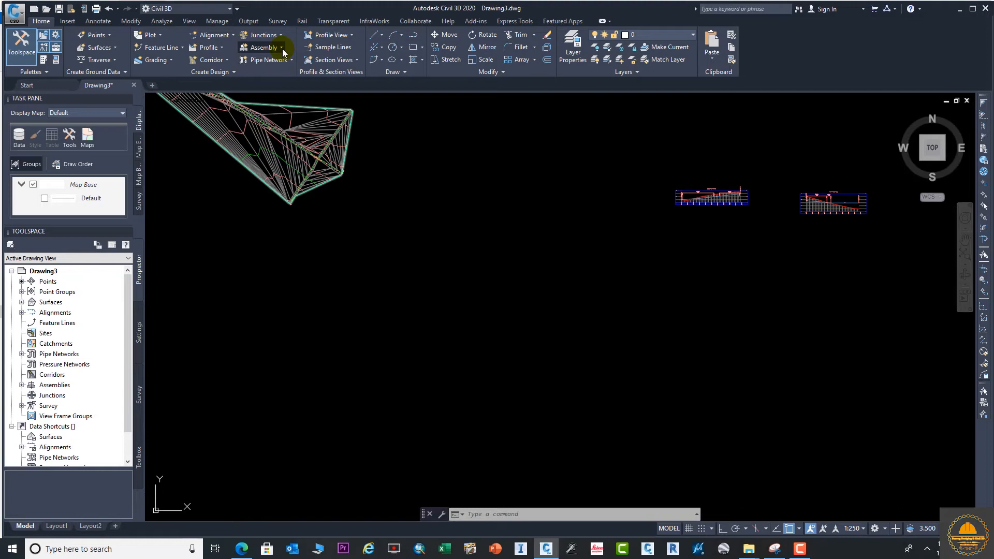
{"action": "left_click", "coordinate": [282, 48]}
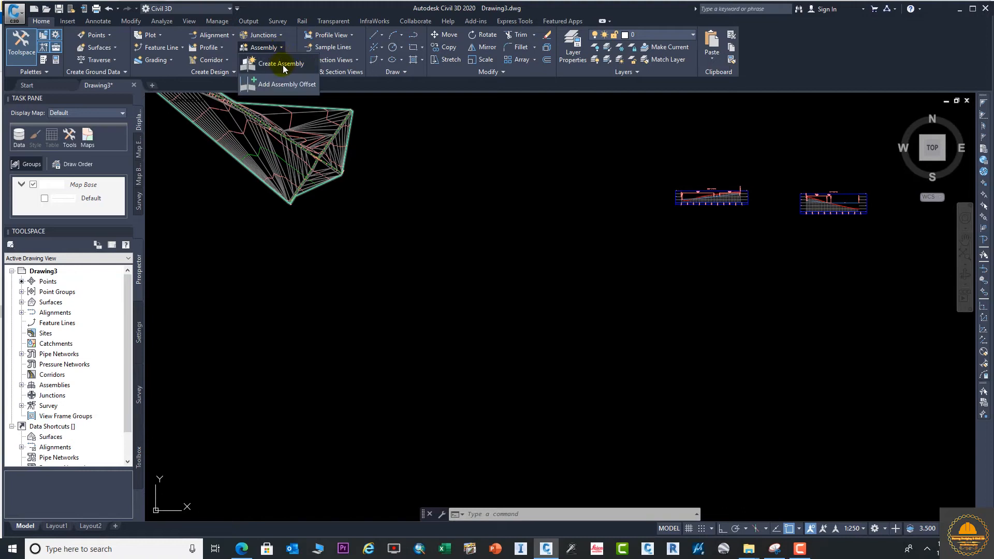
{"action": "left_click", "coordinate": [272, 65]}
{"action": "left_click_drag", "start_coordinate": [544, 204], "coordinate": [475, 203]}
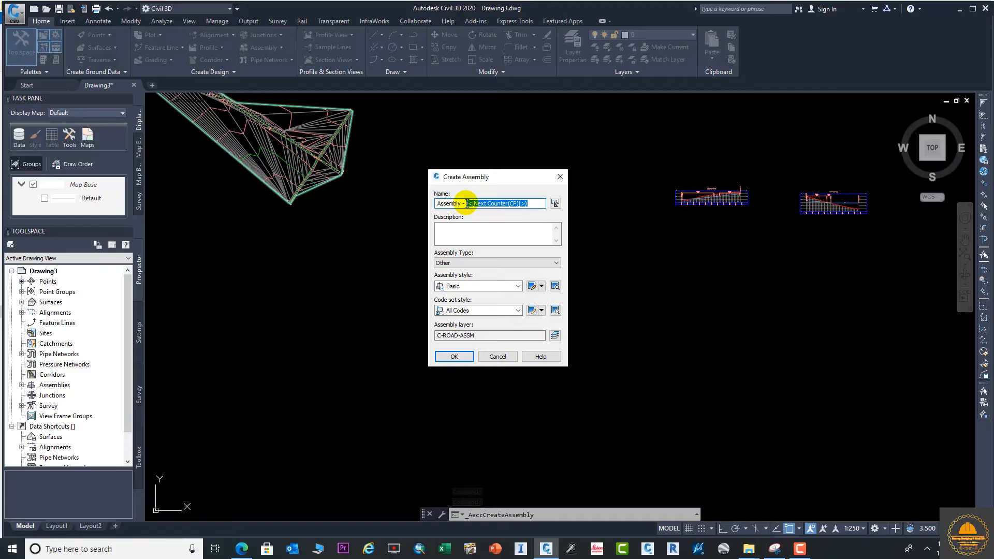
{"action": "type", "text": "Assembly - AB"}
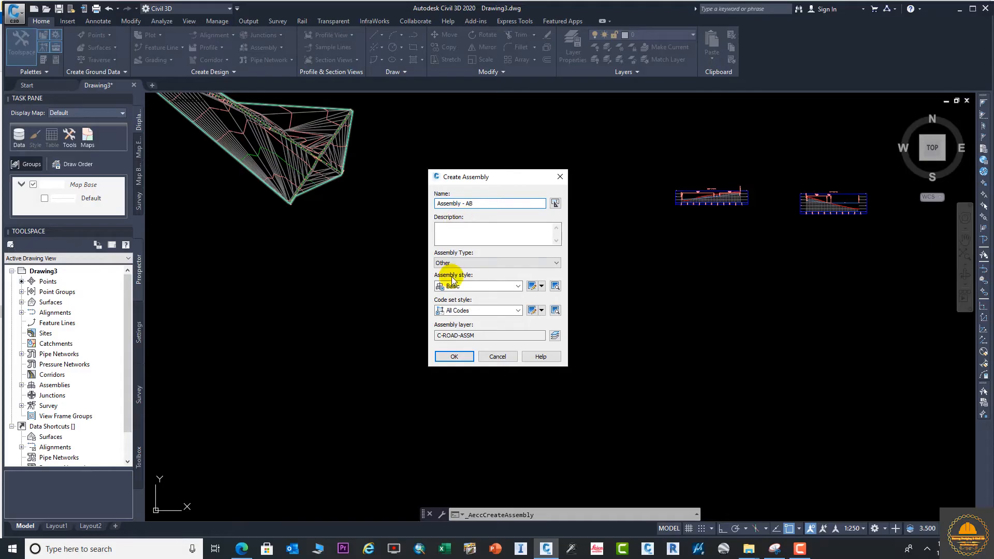
Create the assembly with the Basic assembly style and All Codes code set style, placing its baseline in empty space below the profile views
{"action": "left_click", "coordinate": [488, 287]}
{"action": "left_click", "coordinate": [480, 293]}
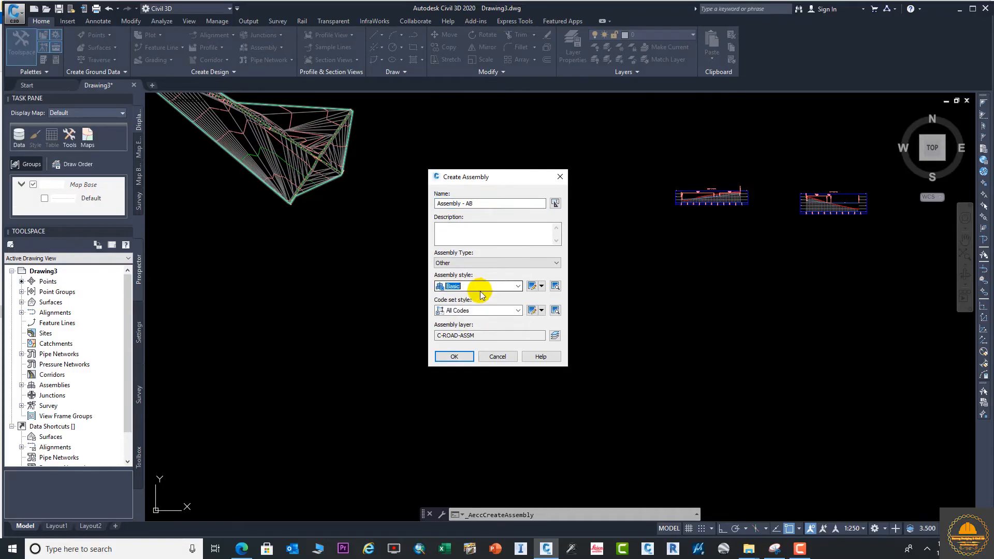
{"action": "left_click", "coordinate": [480, 310]}
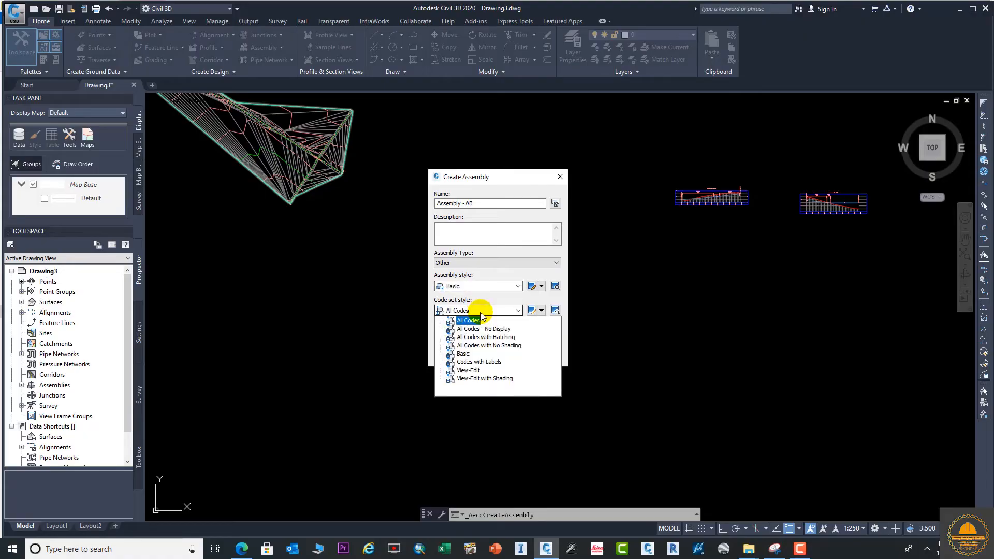
{"action": "left_click", "coordinate": [481, 317]}
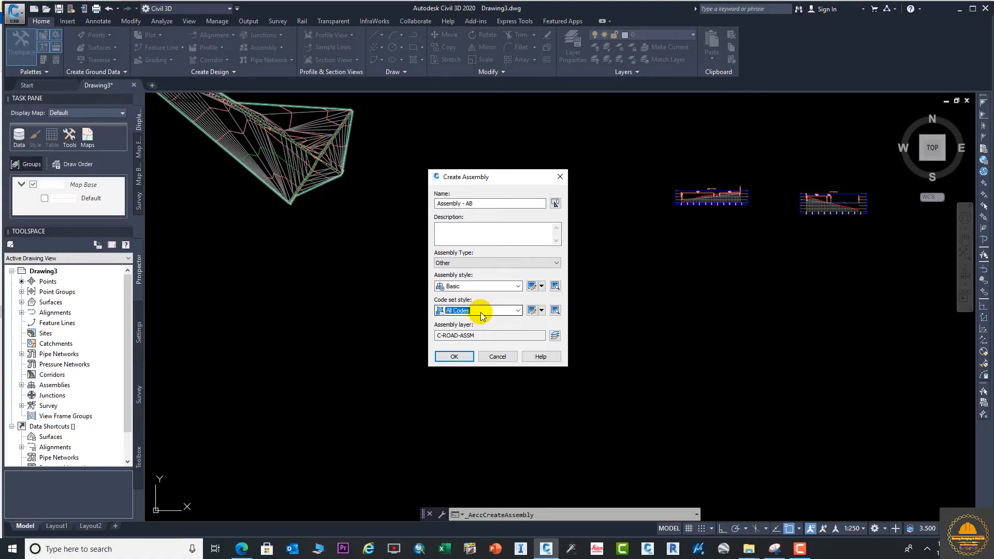
{"action": "left_click", "coordinate": [464, 360]}
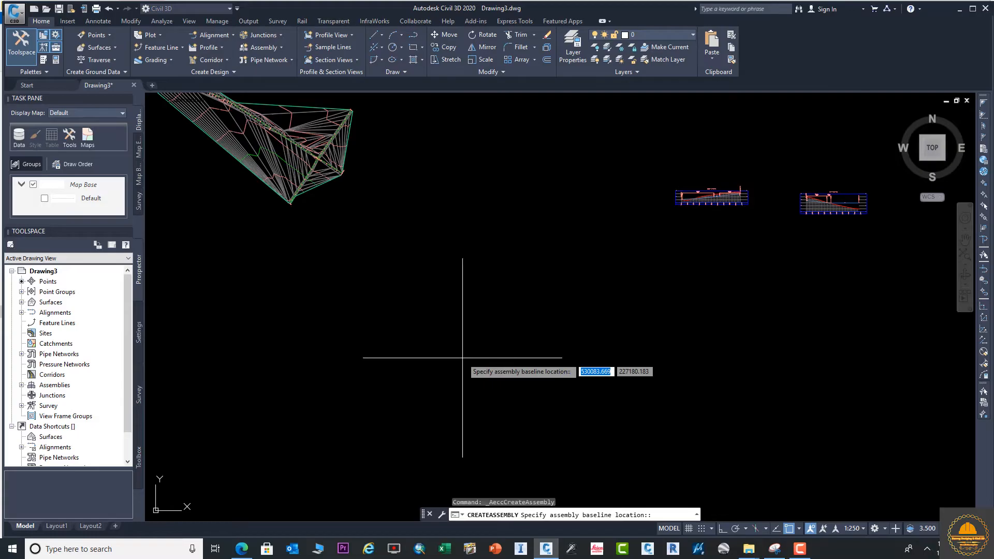
{"action": "scroll", "coordinate": [554, 300], "scroll_direction": "up", "scroll_amount": 2}
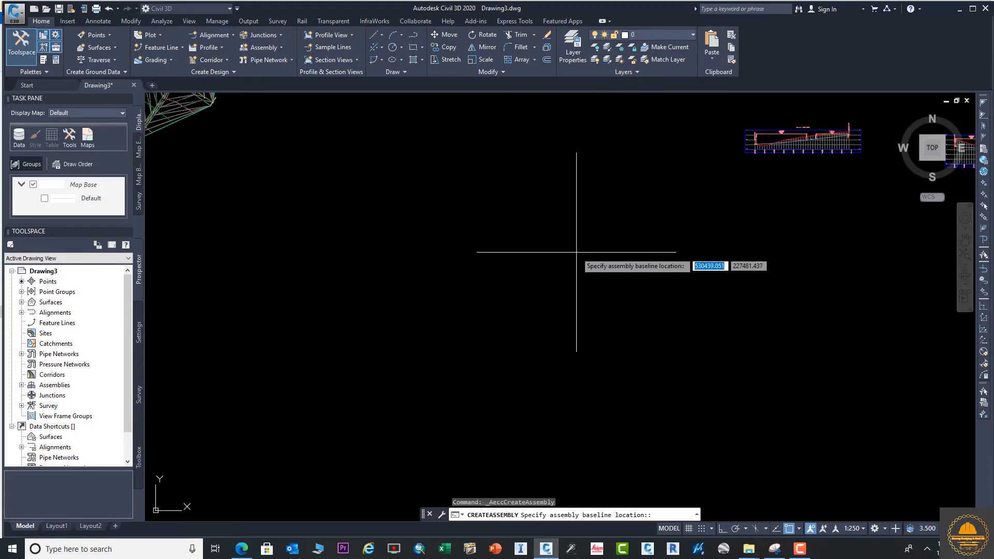
{"action": "left_click", "coordinate": [543, 300]}
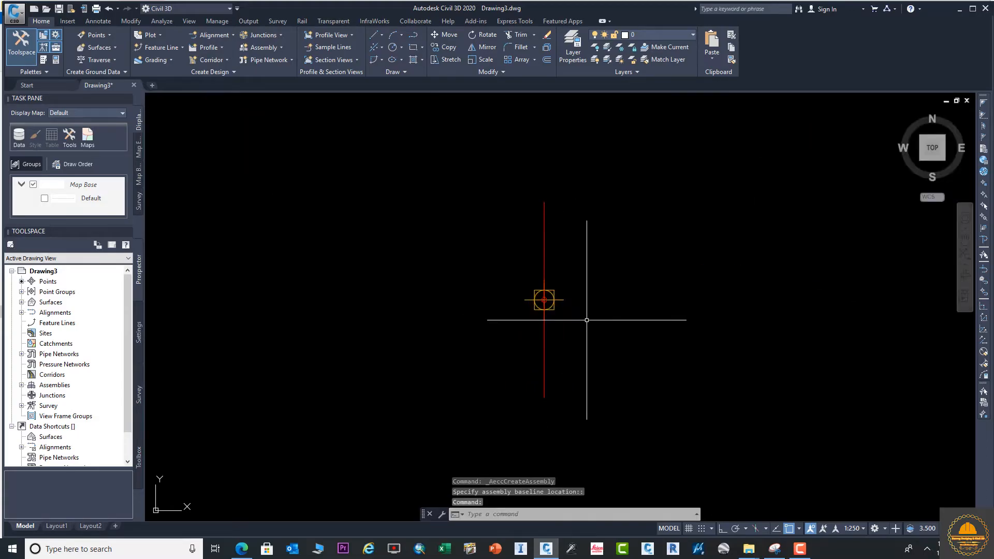
Show the Civil Metric subassembly tool palettes beside the drawing
{"action": "left_click", "coordinate": [41, 62]}
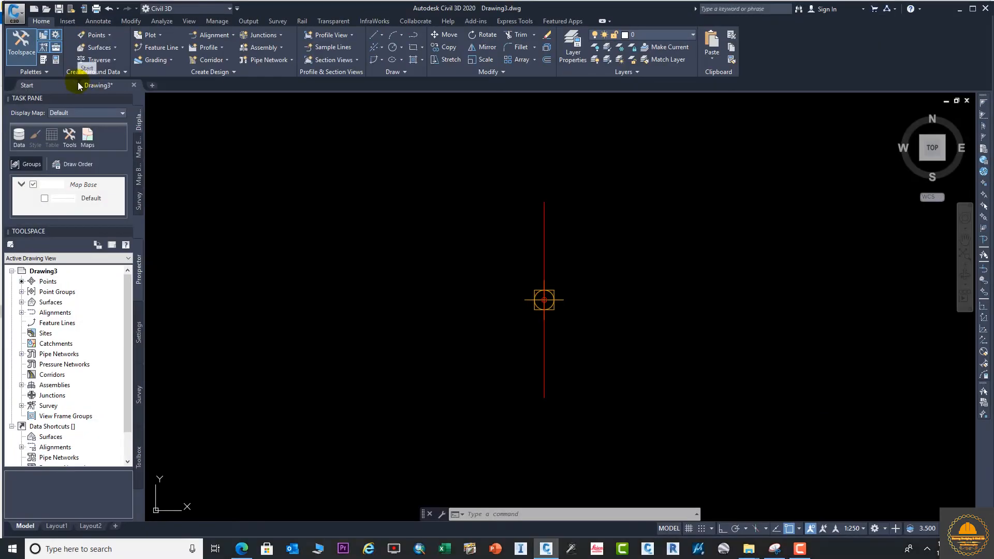
{"action": "left_click", "coordinate": [82, 73]}
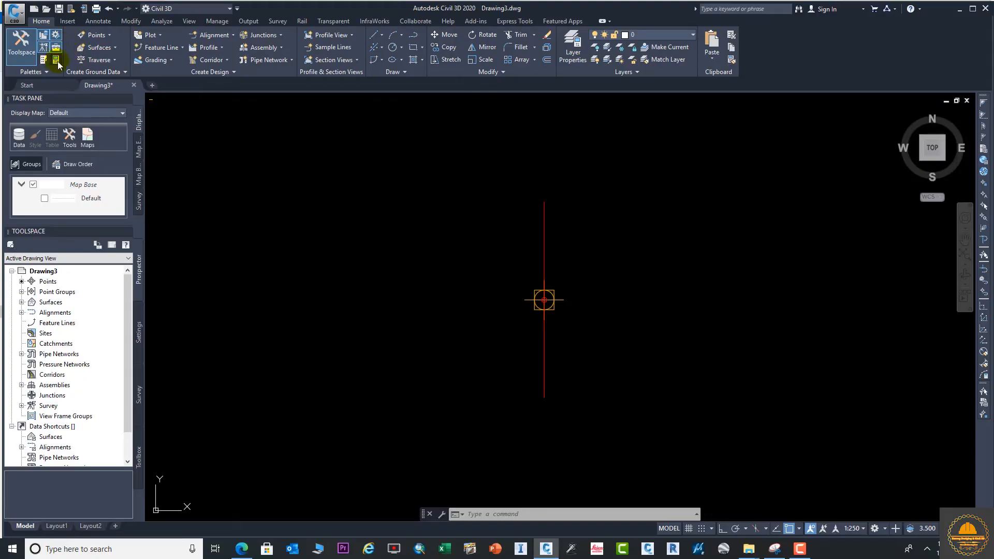
{"action": "left_click", "coordinate": [43, 61]}
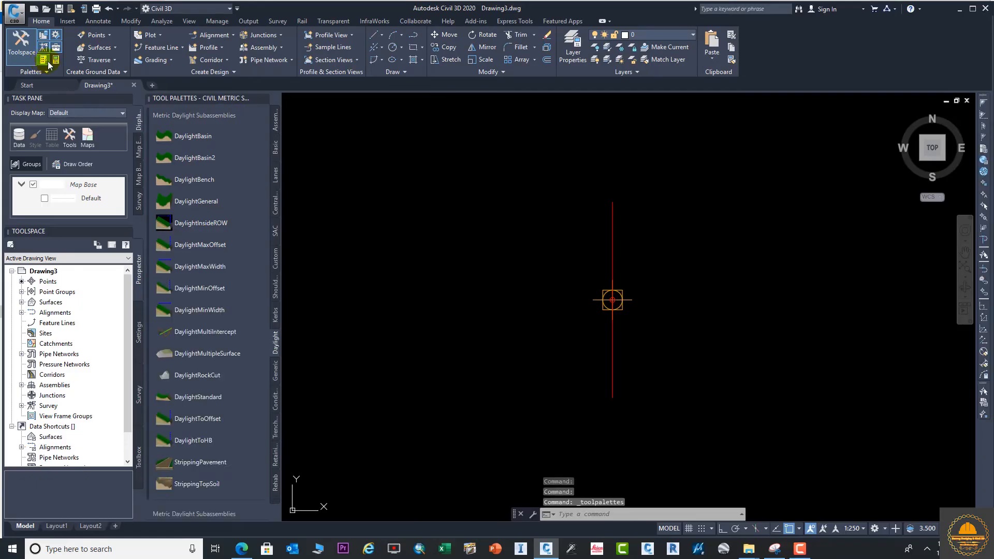
Examine the available assembly and subassembly categories, including Basic, Lanes, Central Reserves, Custom, Shoulders, and Daylight
{"action": "left_click", "coordinate": [275, 121]}
{"action": "left_click", "coordinate": [275, 148]}
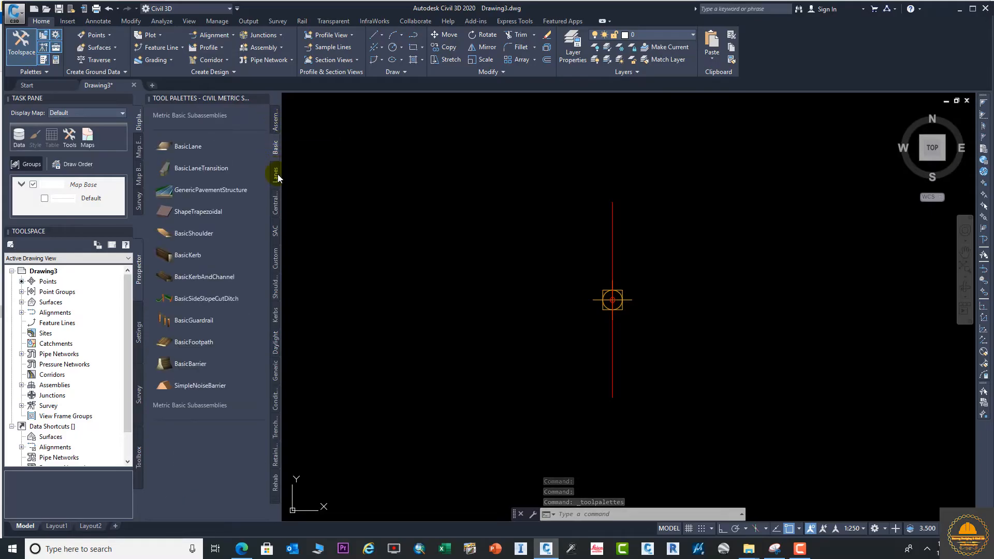
{"action": "left_click", "coordinate": [276, 176]}
{"action": "left_click", "coordinate": [276, 203]}
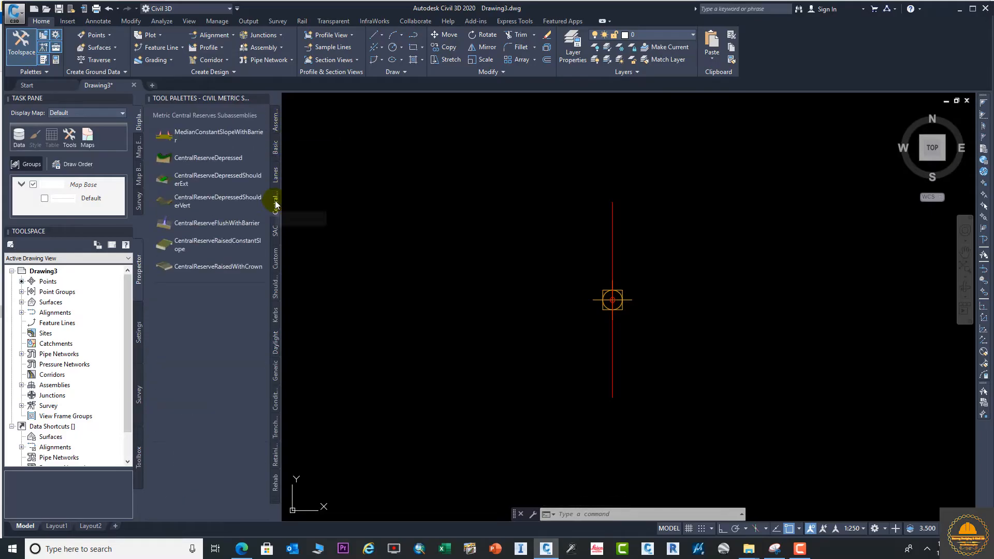
{"action": "left_click", "coordinate": [275, 233]}
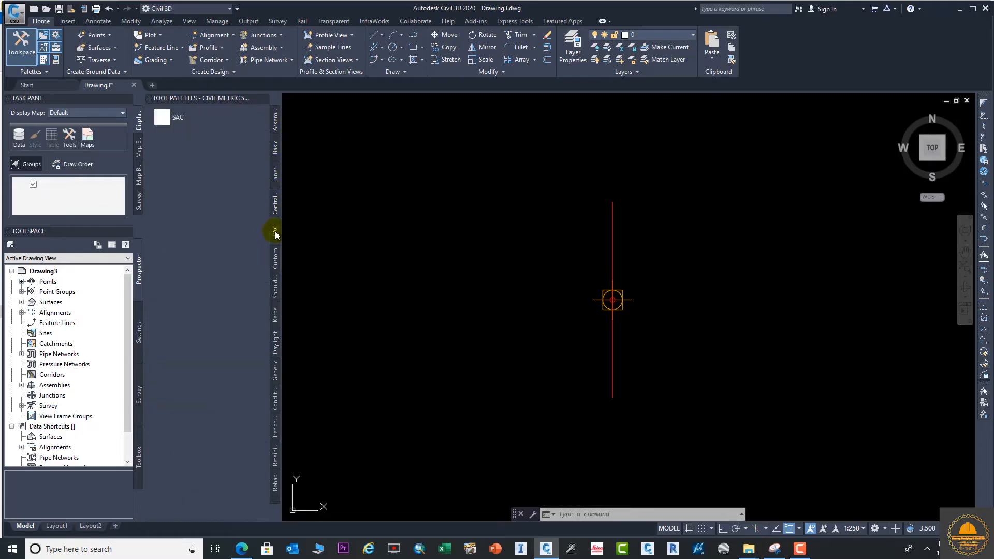
{"action": "left_click", "coordinate": [278, 260]}
{"action": "left_click", "coordinate": [276, 287]}
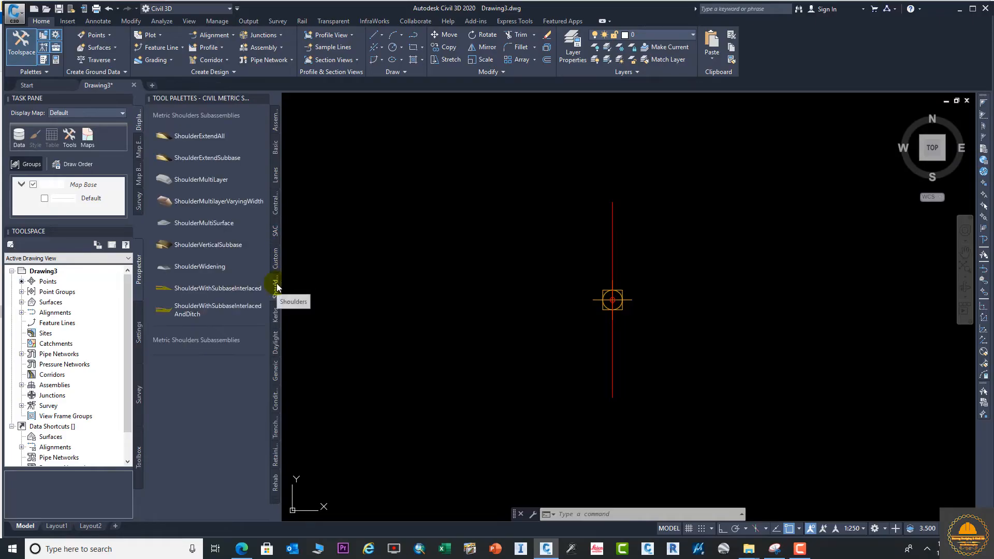
{"action": "left_click", "coordinate": [276, 259]}
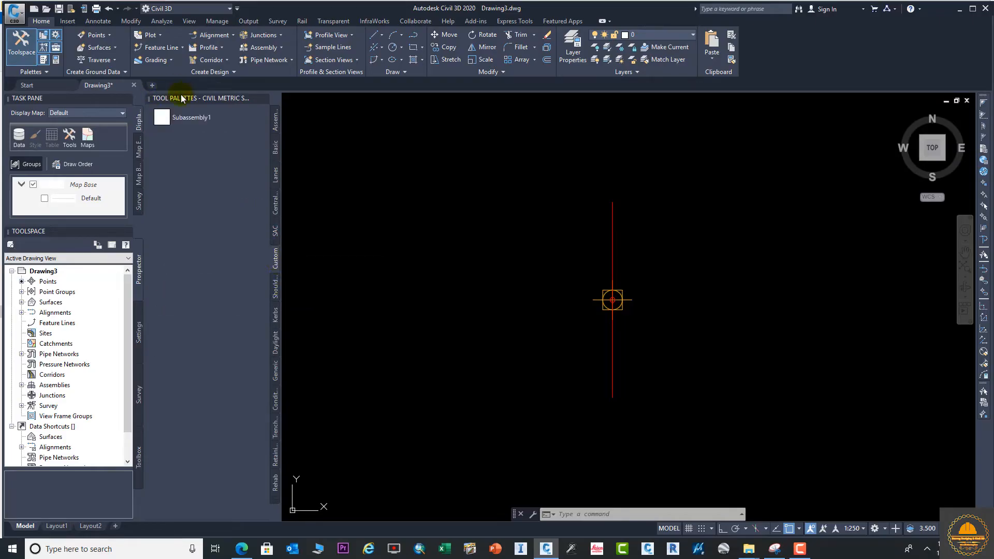
{"action": "left_click", "coordinate": [277, 288]}
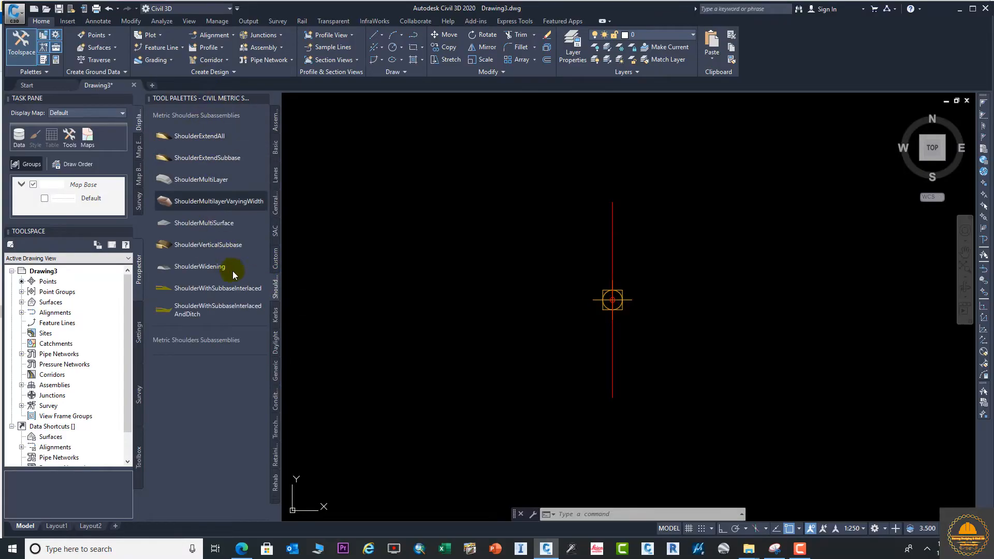
{"action": "left_click", "coordinate": [276, 318]}
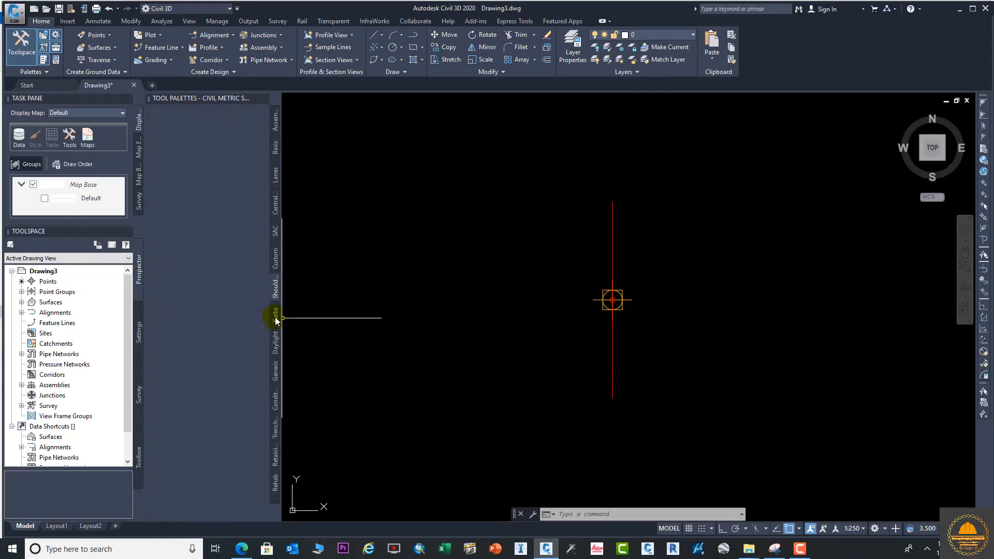
{"action": "left_click", "coordinate": [276, 343]}
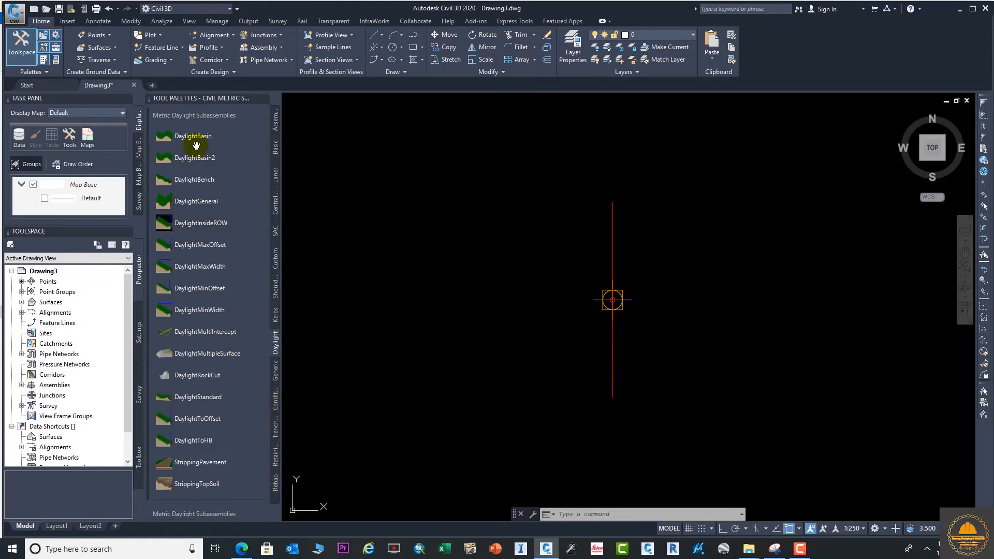
{"action": "left_click", "coordinate": [273, 127]}
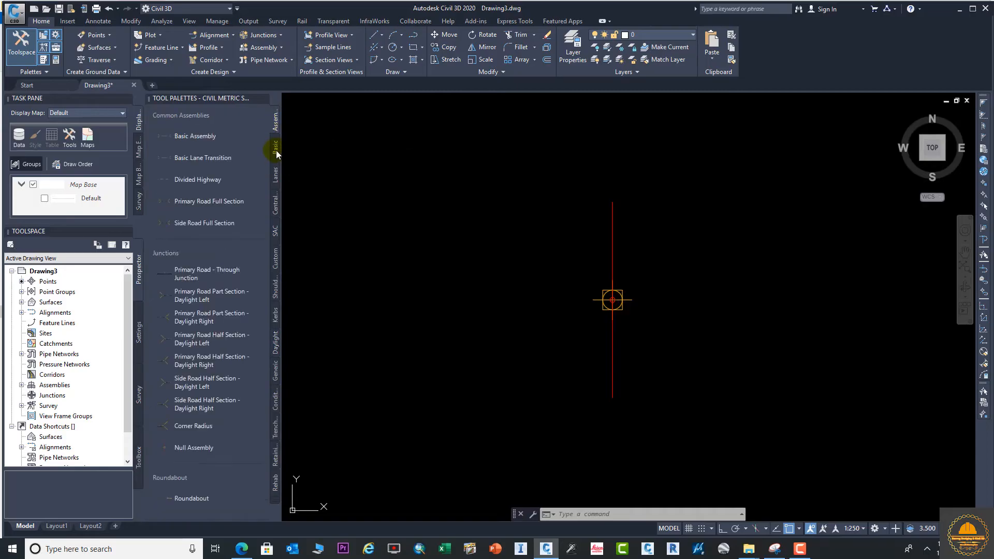
{"action": "left_click", "coordinate": [275, 150]}
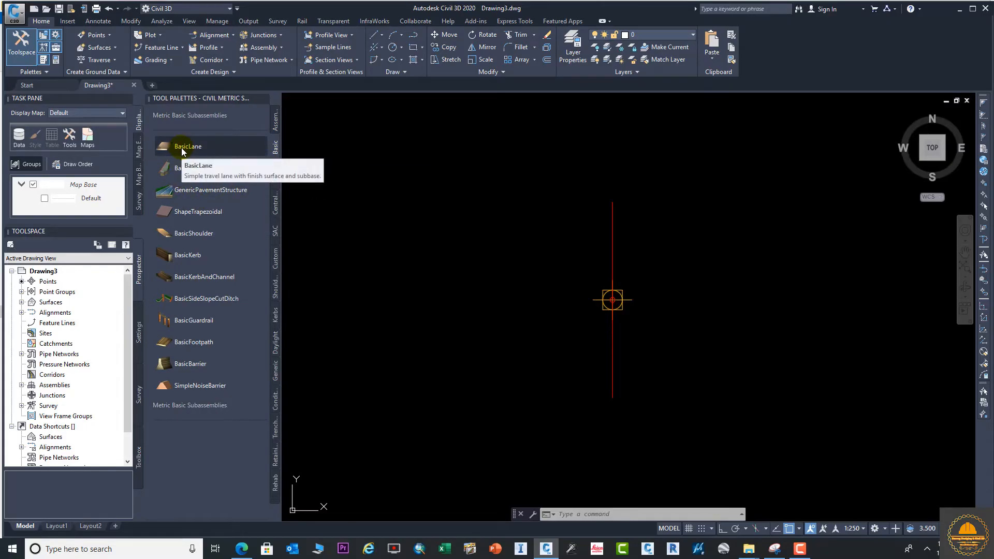
Attach a right-side LaneSuperelevationAOR subassembly, 3.600 m wide, to the assembly baseline marker
{"action": "left_click", "coordinate": [275, 184]}
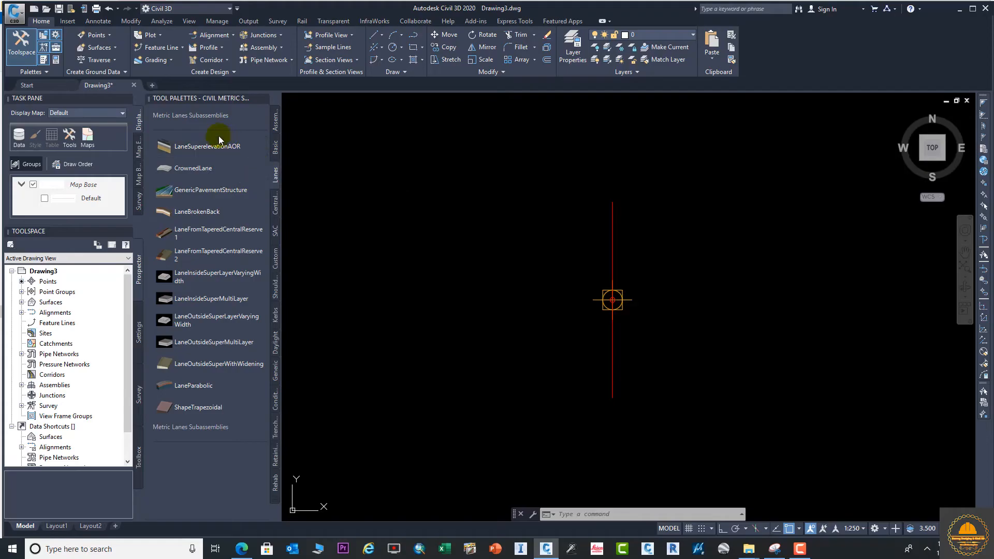
{"action": "key", "text": "ctrl+1"}
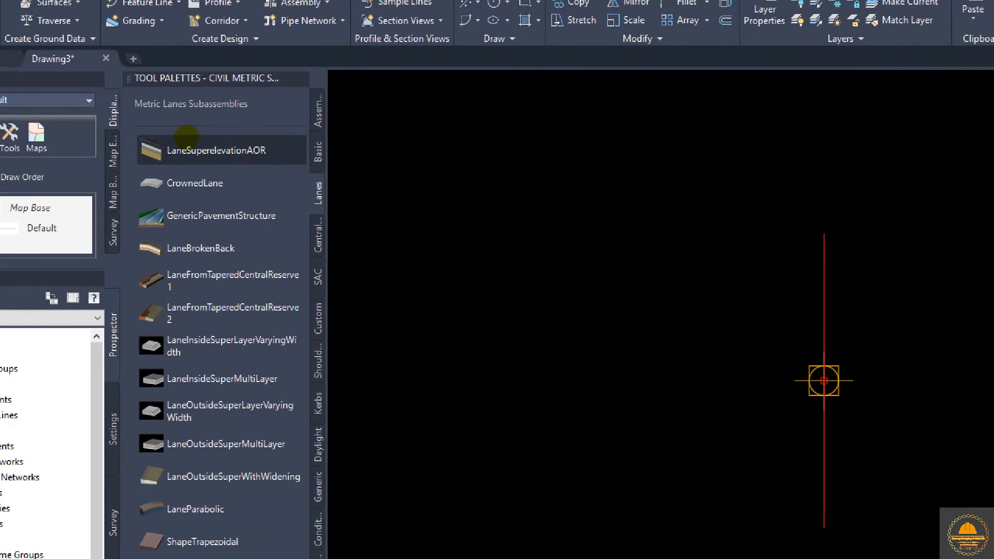
{"action": "left_click", "coordinate": [166, 136]}
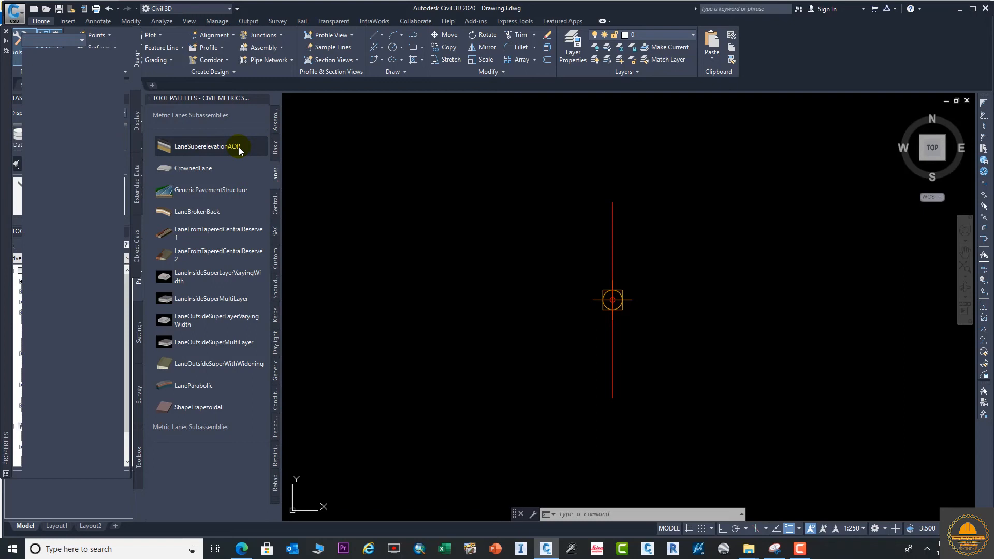
{"action": "left_click", "coordinate": [239, 147]}
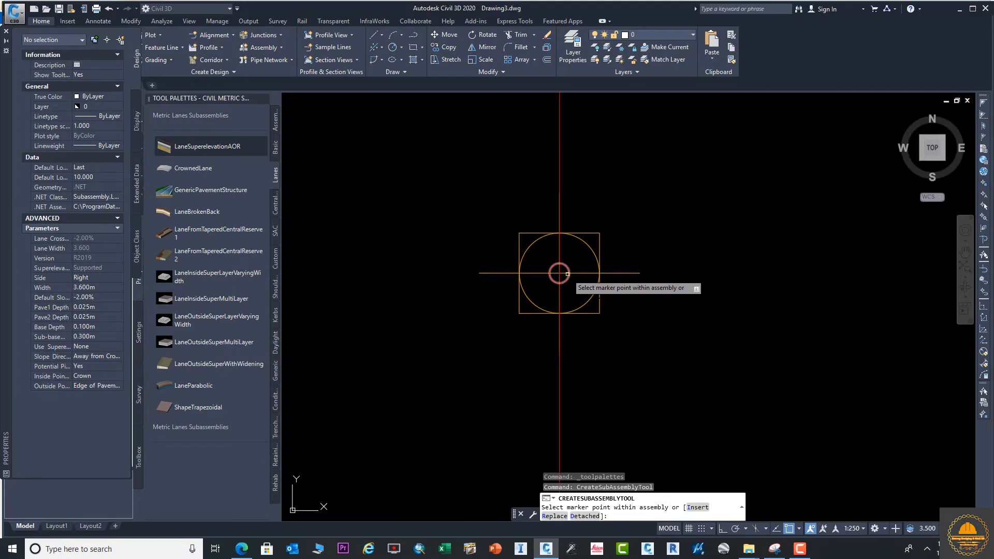
{"action": "left_click", "coordinate": [567, 274]}
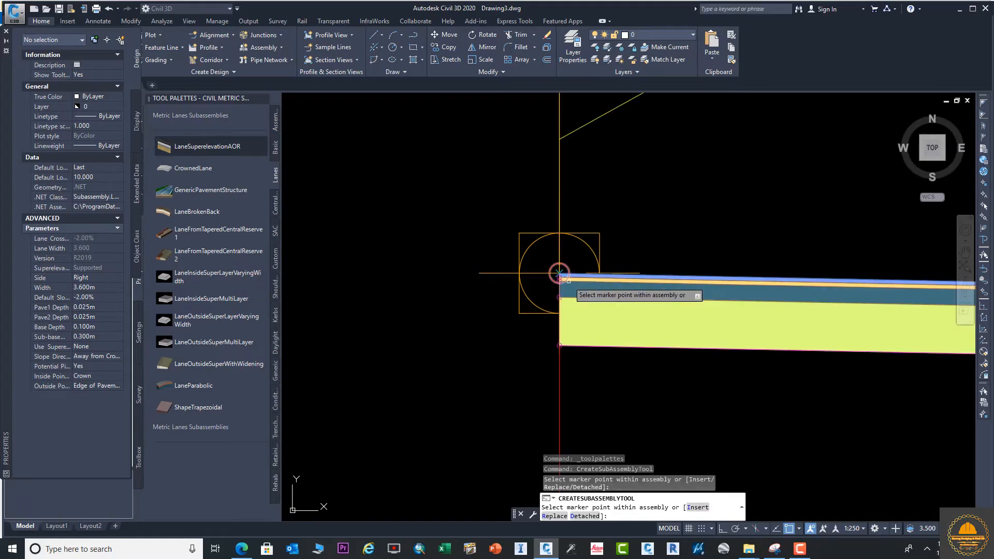
{"action": "scroll", "coordinate": [616, 315], "scroll_direction": "down", "scroll_amount": 1}
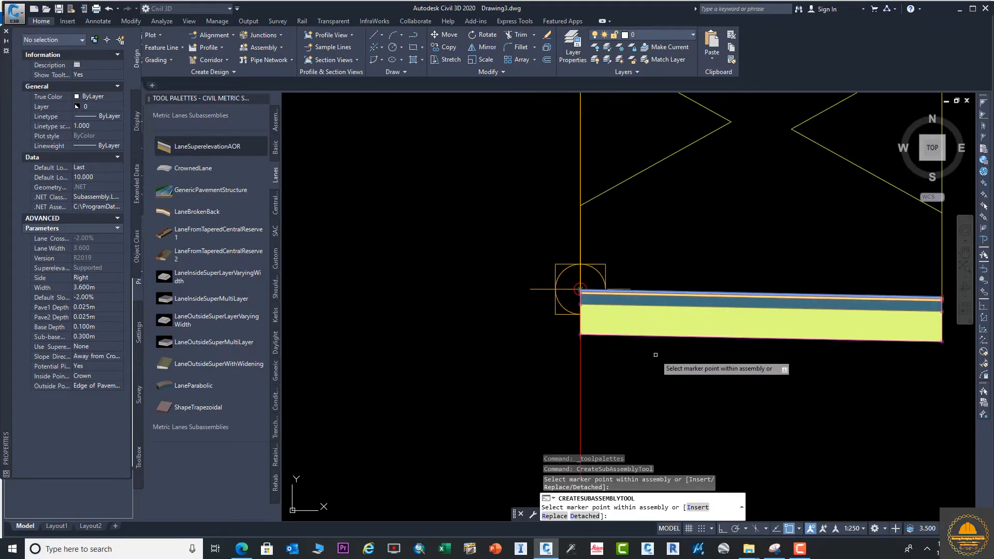
Attach a second LaneSuperelevationAOR subassembly to the upper outer edge point of the first right lane
{"action": "scroll", "coordinate": [715, 365], "scroll_direction": "down", "scroll_amount": 1}
{"action": "middle_click_drag", "start_coordinate": [715, 365], "coordinate": [605, 333]}
{"action": "scroll", "coordinate": [746, 312], "scroll_direction": "up", "scroll_amount": 1}
{"action": "scroll", "coordinate": [746, 311], "scroll_direction": "up", "scroll_amount": 5}
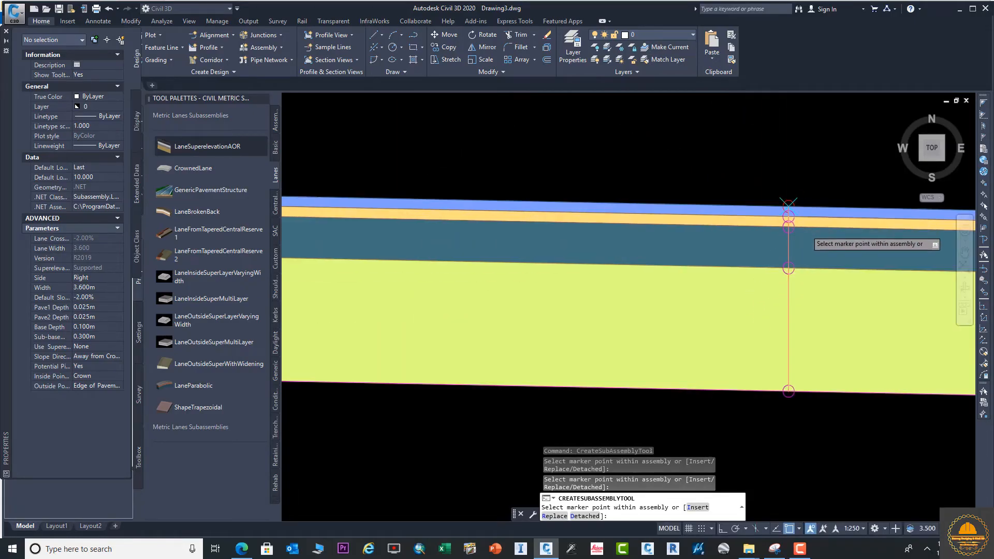
{"action": "scroll", "coordinate": [808, 243], "scroll_direction": "down", "scroll_amount": 3}
{"action": "mouse_move", "coordinate": [803, 266]}
{"action": "middle_mouse_down"}
{"action": "mouse_move", "coordinate": [785, 266]}
{"action": "mouse_move", "coordinate": [789, 281]}
{"action": "mouse_move", "coordinate": [667, 279]}
{"action": "middle_mouse_up"}
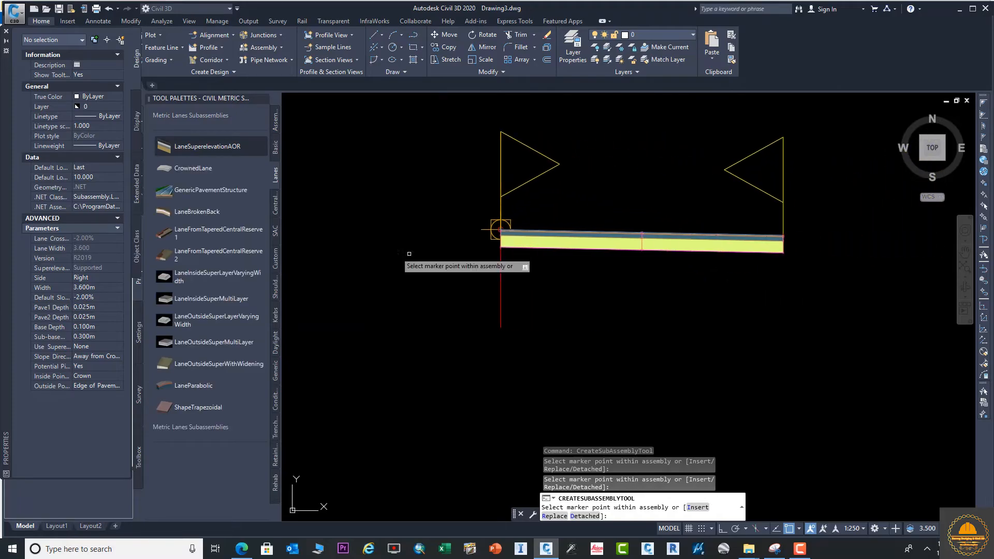
Attach a right-side ShoulderExtendAll subassembly to the upper outer edge point of the second right lane
{"action": "left_click", "coordinate": [276, 285]}
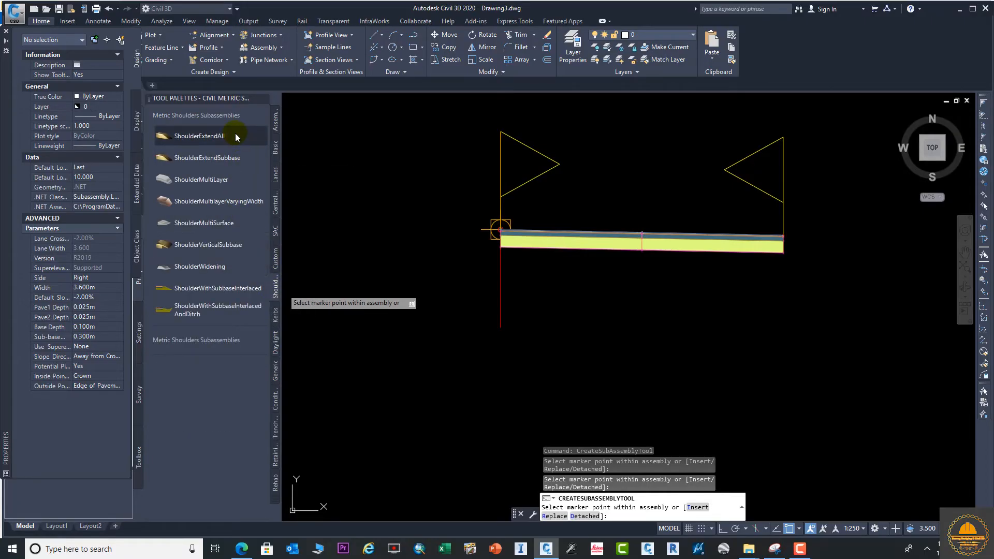
{"action": "left_click", "coordinate": [204, 141]}
{"action": "scroll", "coordinate": [782, 238], "scroll_direction": "up", "scroll_amount": 10}
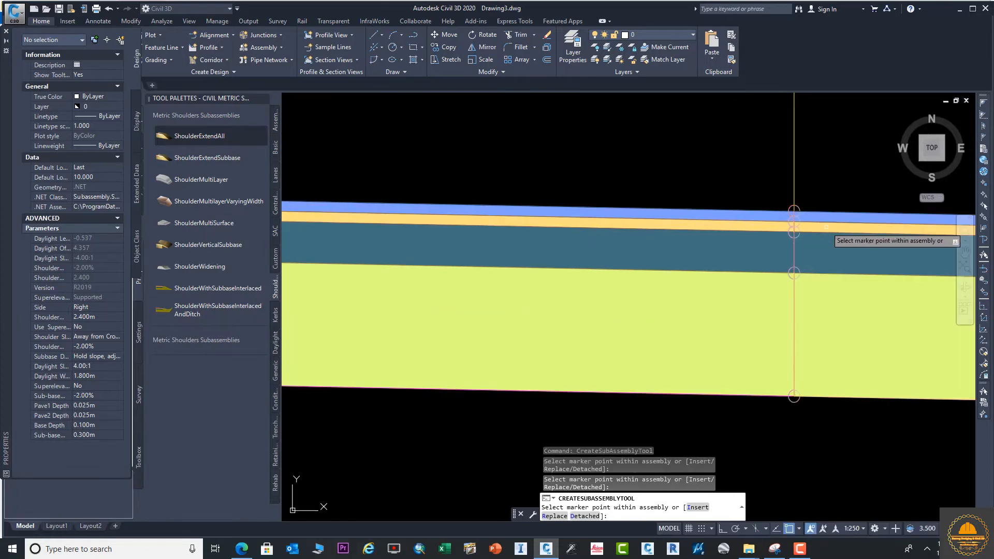
{"action": "scroll", "coordinate": [826, 227], "scroll_direction": "down", "scroll_amount": 8}
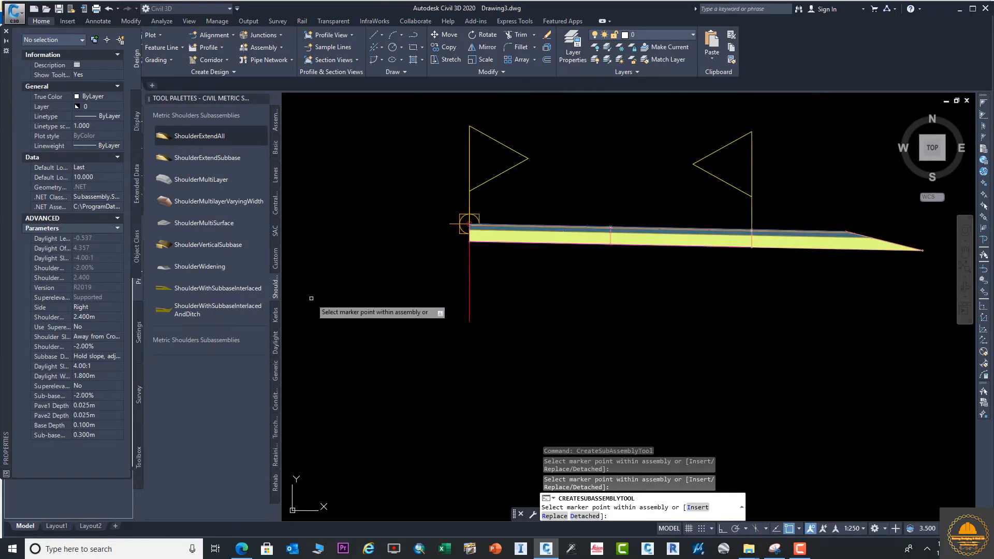
Attach a right-side DaylightGeneral subassembly to the outer end point of the shoulder and finish placing subassemblies
{"action": "left_click", "coordinate": [273, 347]}
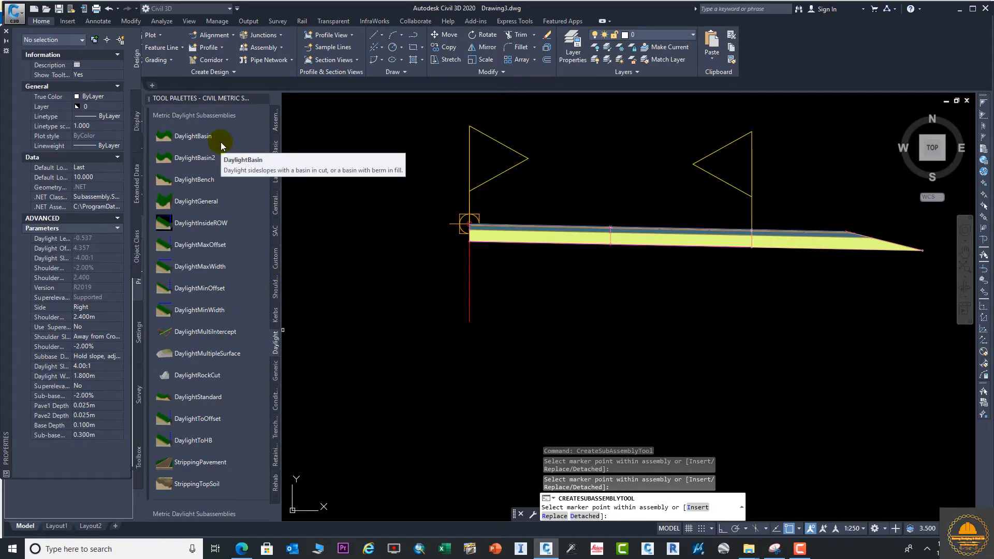
{"action": "left_click", "coordinate": [208, 205]}
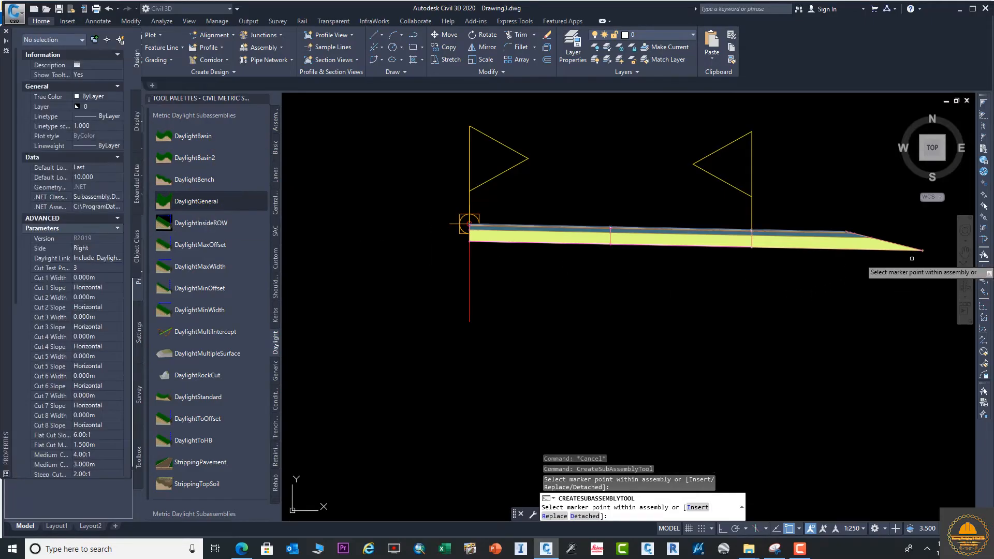
{"action": "middle_click_drag", "start_coordinate": [919, 260], "coordinate": [739, 261]}
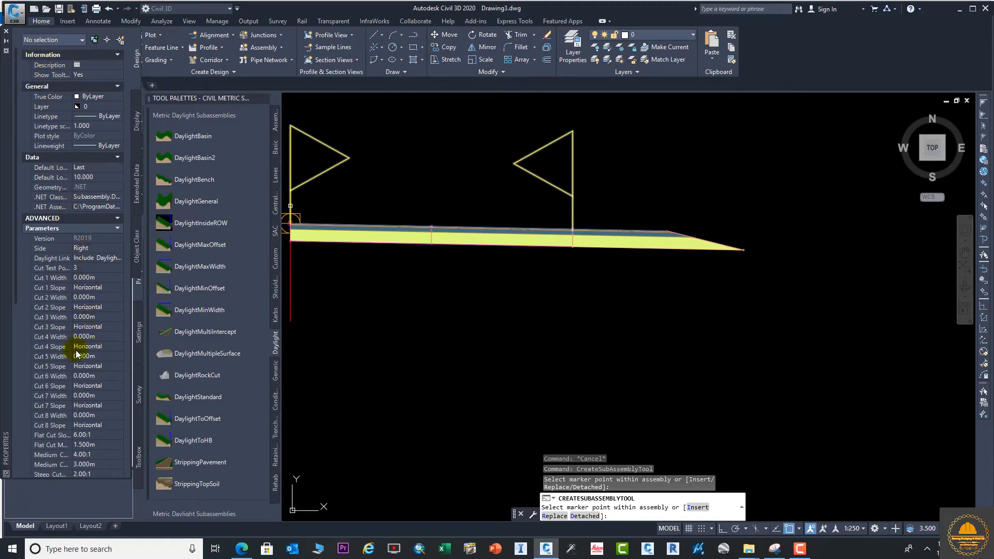
{"action": "scroll", "coordinate": [668, 284], "scroll_direction": "up", "scroll_amount": 5}
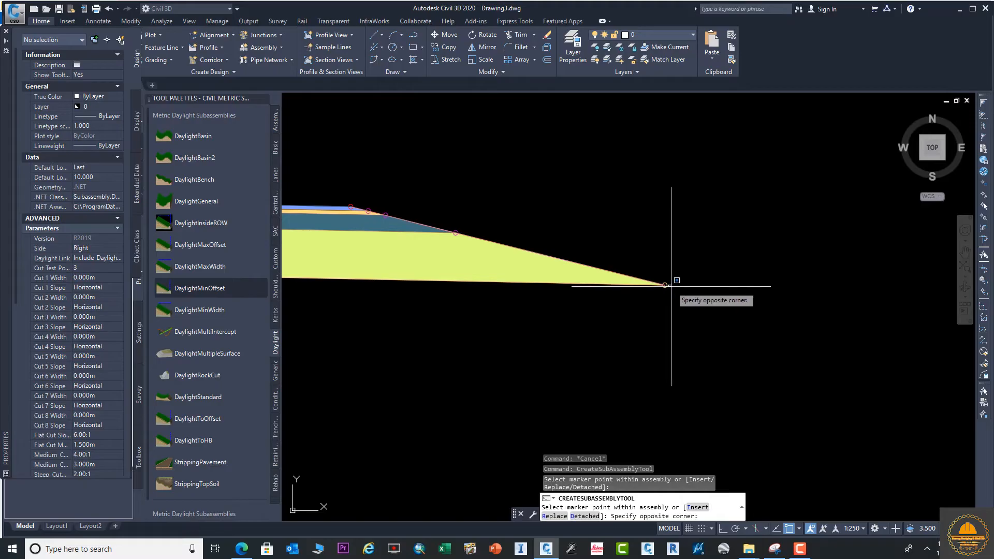
{"action": "left_click", "coordinate": [667, 285]}
{"action": "left_click", "coordinate": [665, 284]}
{"action": "scroll", "coordinate": [692, 284], "scroll_direction": "down", "scroll_amount": 5}
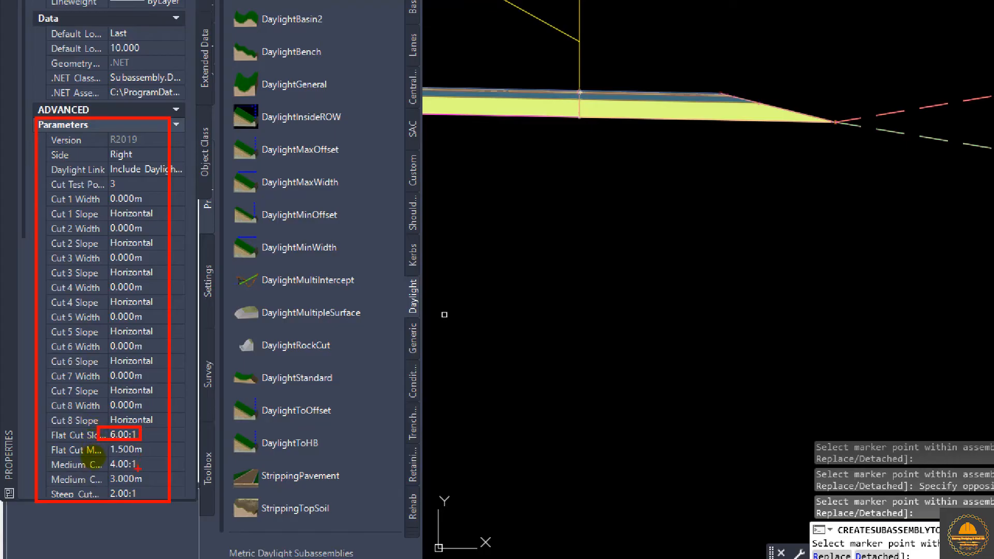
{"action": "scroll", "coordinate": [932, 92], "scroll_direction": "down", "scroll_amount": 4}
{"action": "middle_click_drag", "start_coordinate": [685, 237], "coordinate": [645, 223]}
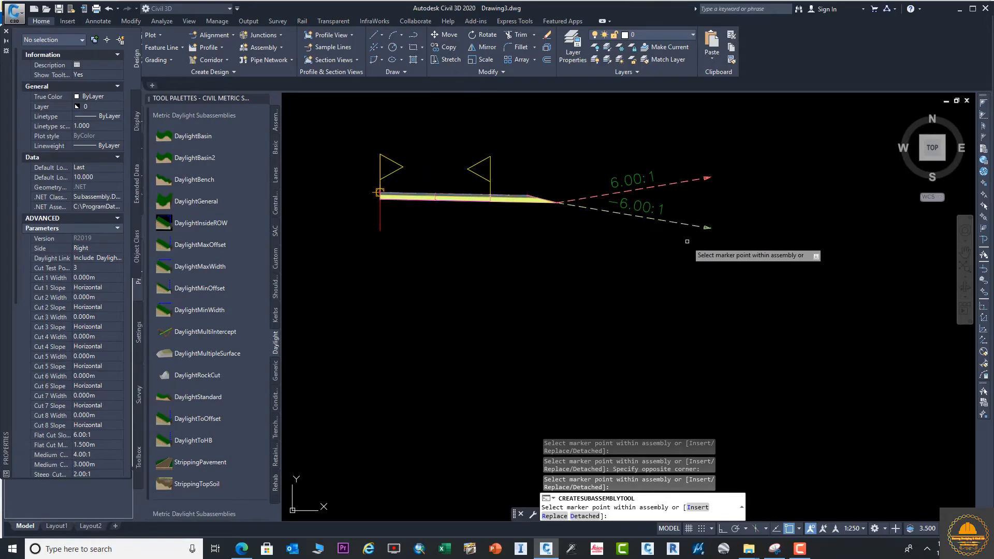
{"action": "key", "text": "Escape"}
Mirror the right-side lanes, shoulder and daylight subassemblies about the assembly baseline, and close the tool palettes
{"action": "middle_click_drag", "start_coordinate": [404, 176], "coordinate": [524, 209]}
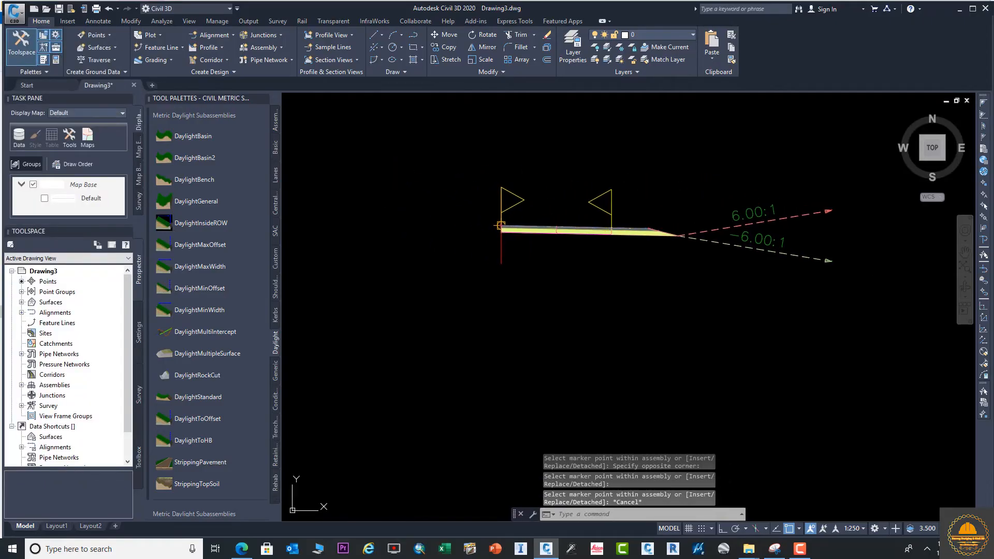
{"action": "left_click", "coordinate": [711, 241]}
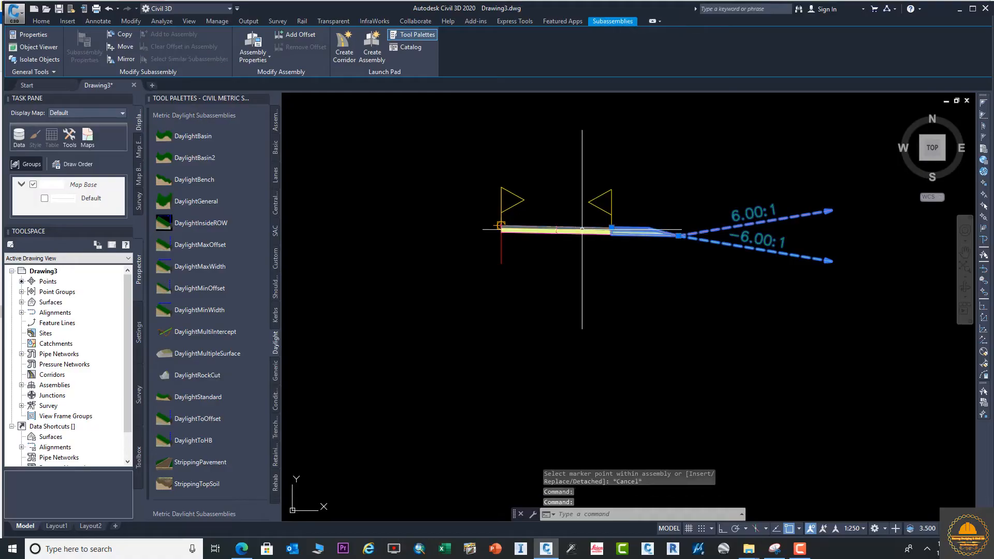
{"action": "left_click", "coordinate": [528, 229]}
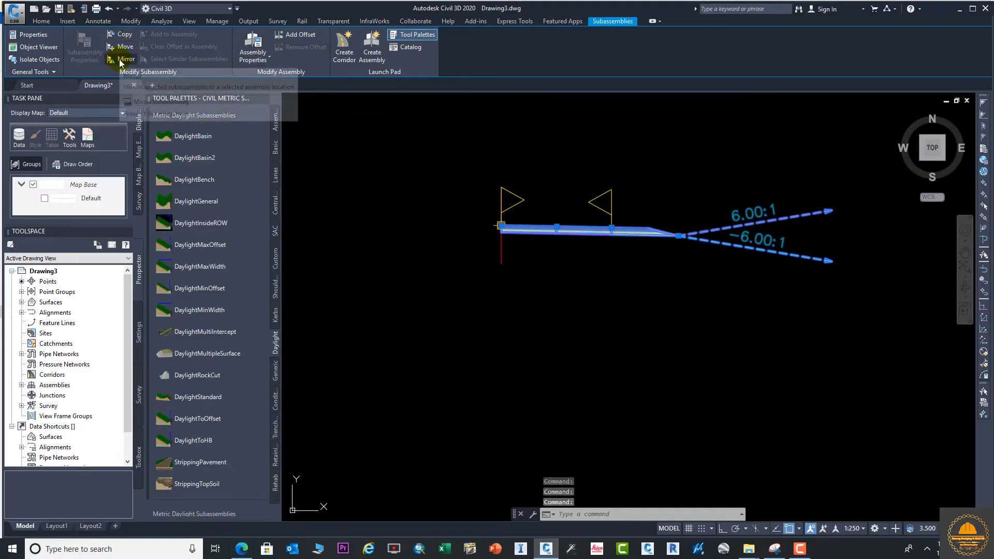
{"action": "left_click", "coordinate": [125, 59]}
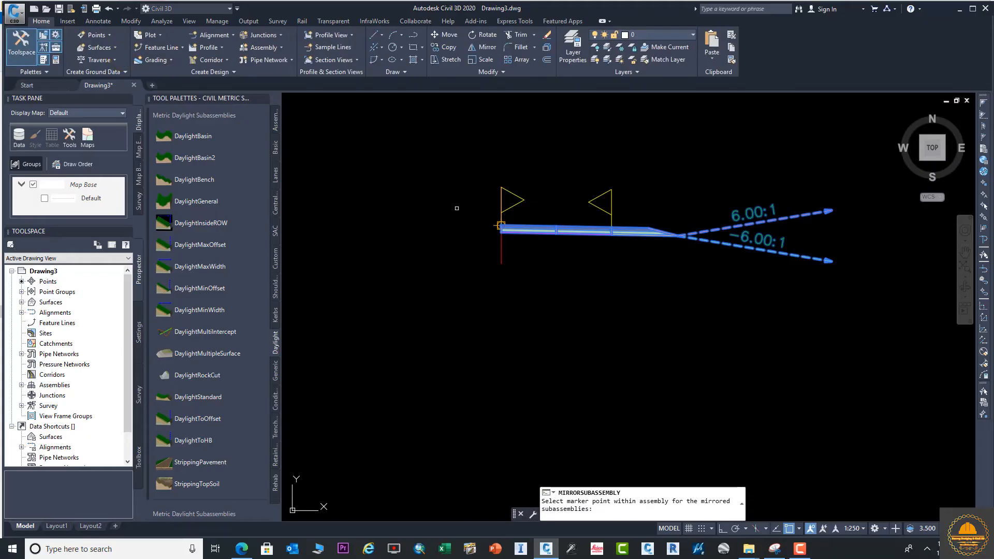
{"action": "scroll", "coordinate": [642, 282], "scroll_direction": "up", "scroll_amount": 8}
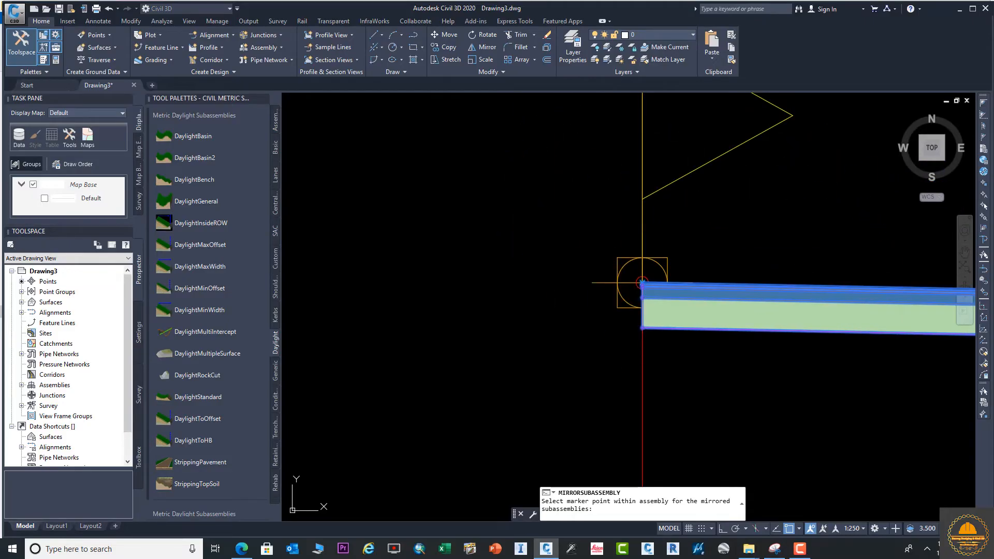
{"action": "left_click", "coordinate": [642, 282]}
{"action": "scroll", "coordinate": [637, 285], "scroll_direction": "down", "scroll_amount": 3}
{"action": "scroll", "coordinate": [652, 292], "scroll_direction": "up", "scroll_amount": 5}
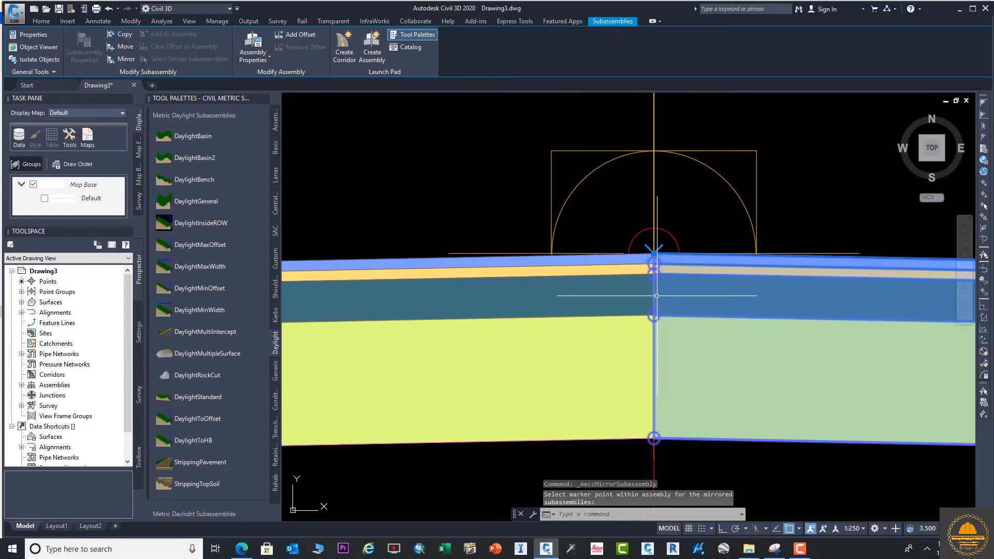
{"action": "scroll", "coordinate": [656, 296], "scroll_direction": "down", "scroll_amount": 5}
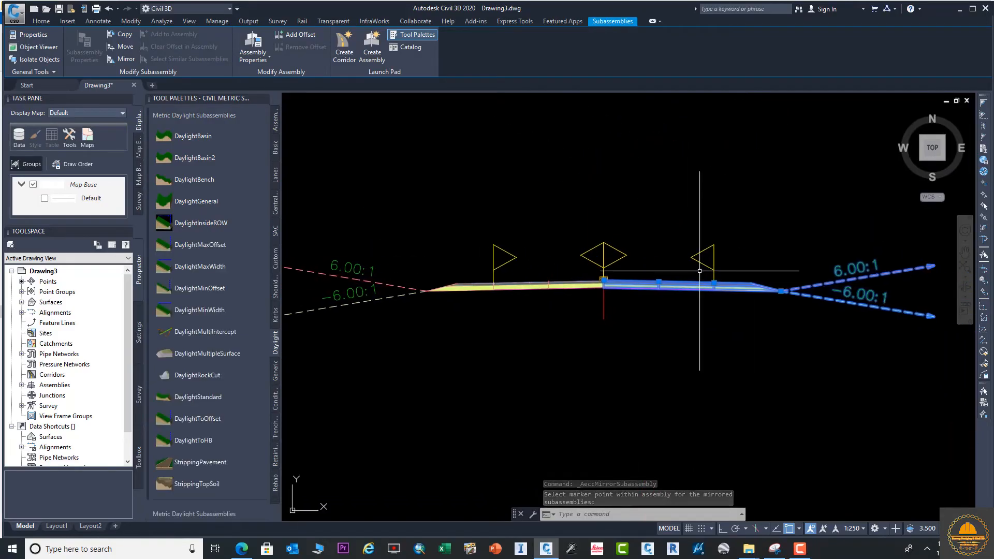
{"action": "key", "text": "Escape"}
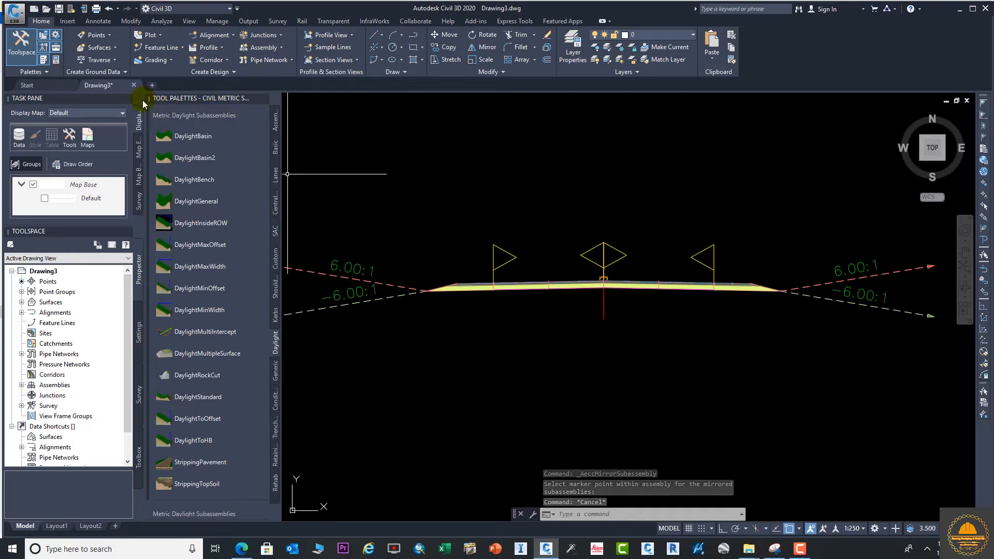
{"action": "left_click", "coordinate": [266, 98]}
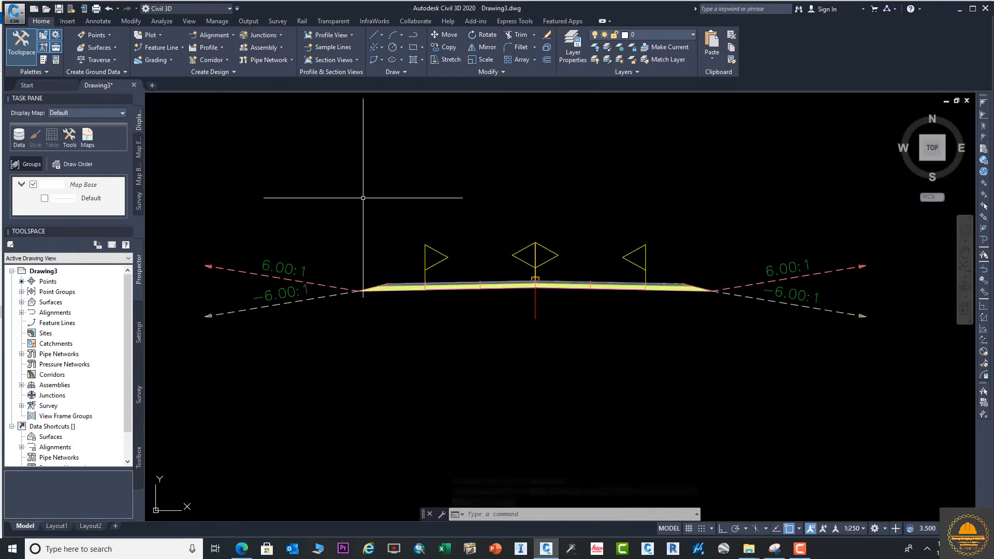
Examine the width and default slope parameters of the inner right lane and its pavement layers
{"action": "scroll", "coordinate": [701, 277], "scroll_direction": "up", "scroll_amount": 4}
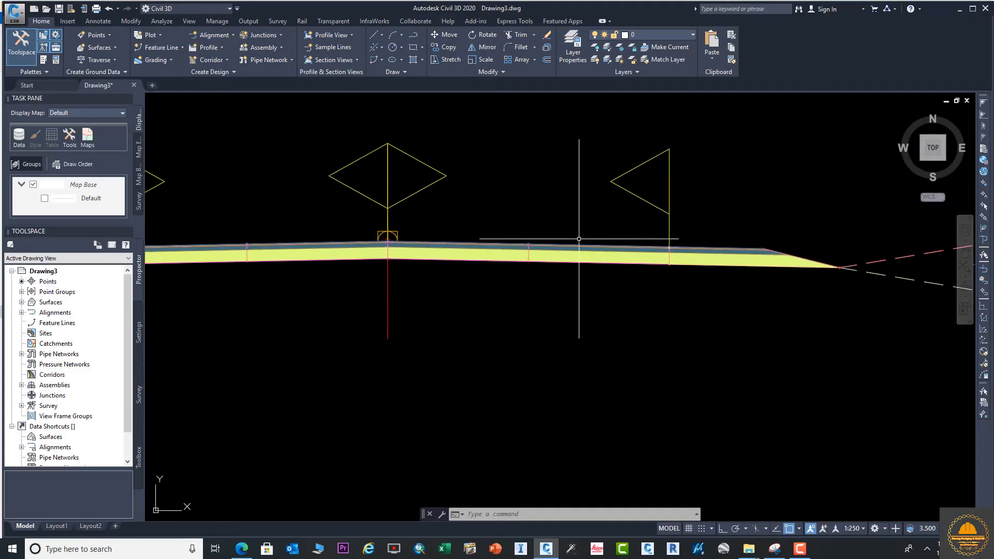
{"action": "middle_click_drag", "start_coordinate": [578, 239], "coordinate": [693, 242]}
{"action": "left_click", "coordinate": [622, 256]}
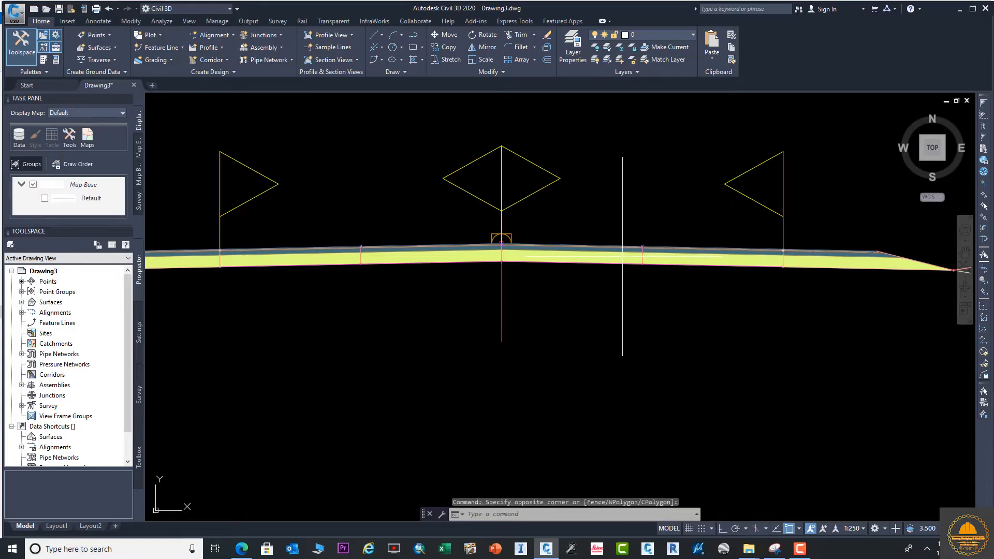
{"action": "double_click", "coordinate": [602, 262]}
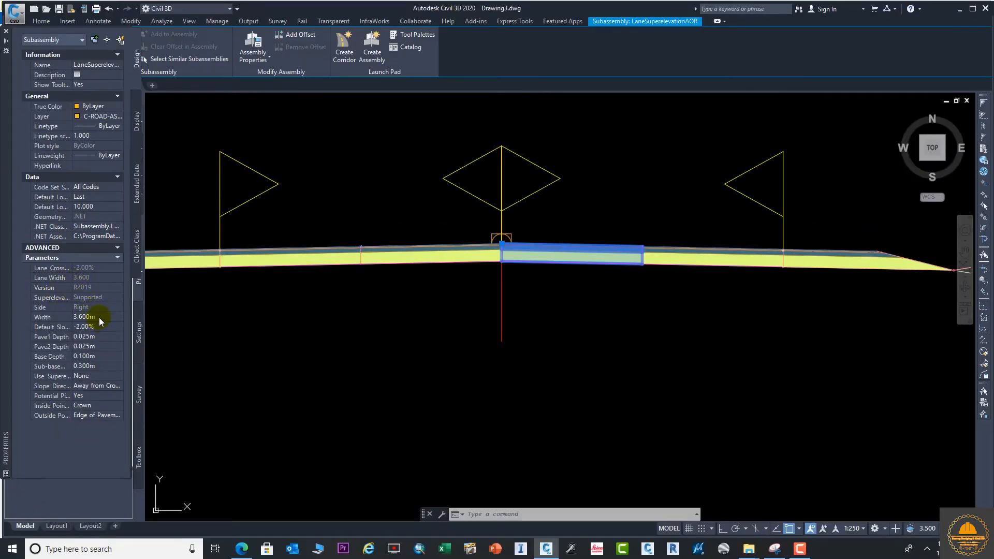
{"action": "left_click", "coordinate": [97, 316]}
{"action": "left_click", "coordinate": [97, 326]}
{"action": "key", "text": "Tab"}
{"action": "key", "text": "Escape"}
{"action": "scroll", "coordinate": [654, 244], "scroll_direction": "up", "scroll_amount": 8}
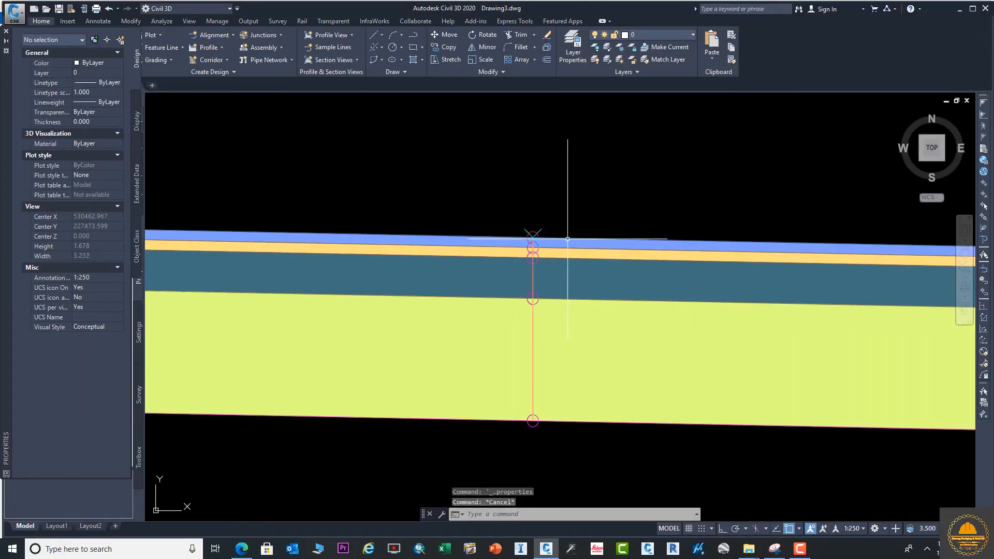
{"action": "scroll", "coordinate": [570, 250], "scroll_direction": "down", "scroll_amount": 5}
{"action": "scroll", "coordinate": [559, 262], "scroll_direction": "down", "scroll_amount": 4}
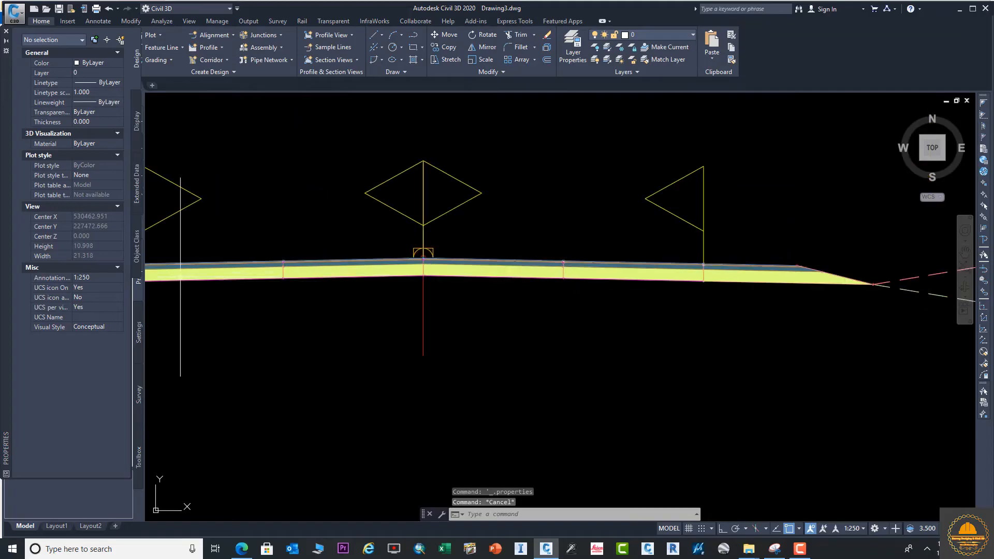
Set the inner right lane's default slope to 2.5% and deselect the lane
{"action": "left_click", "coordinate": [518, 269]}
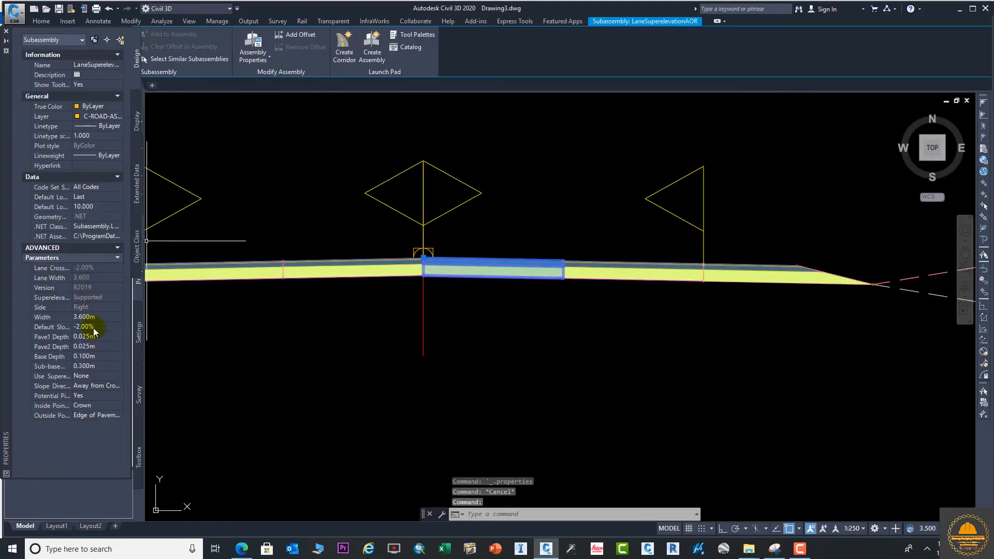
{"action": "left_click", "coordinate": [95, 327]}
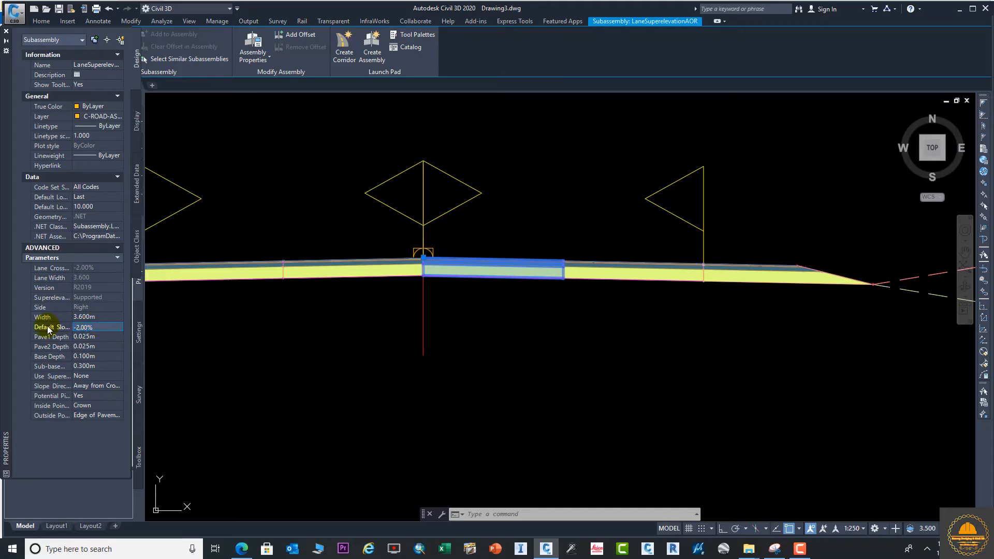
{"action": "key", "text": "Delete"}
{"action": "type", "text": "2.5"}
{"action": "key", "text": "Return"}
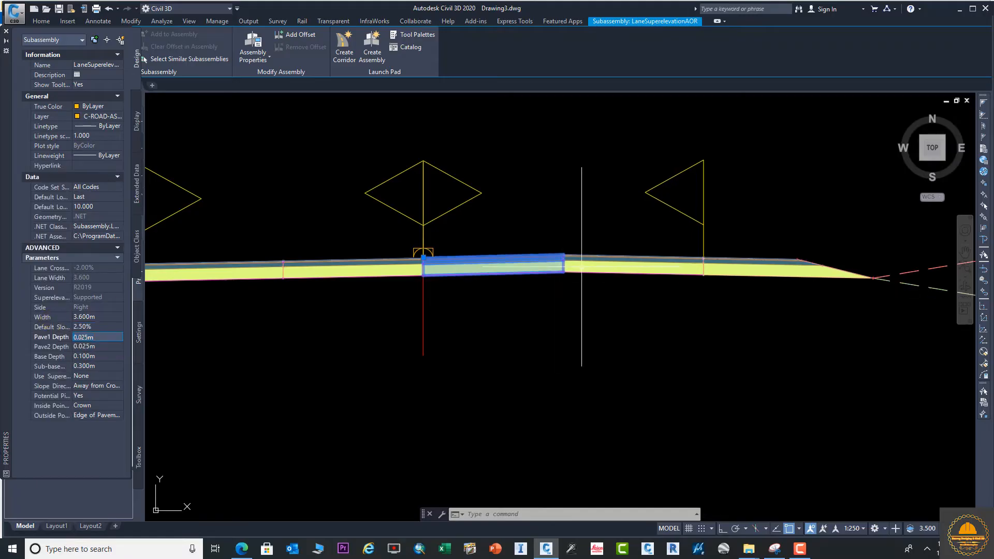
{"action": "key", "text": "Escape"}
{"action": "scroll", "coordinate": [573, 264], "scroll_direction": "up", "scroll_amount": 5}
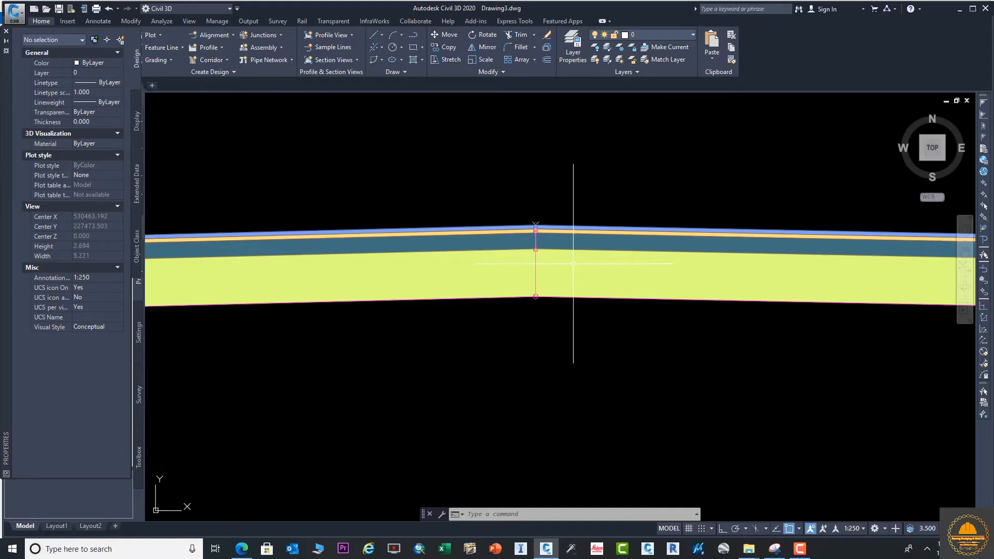
Set the outer right lane's Pave1 depth to 0.07 m, base depth to 0.15 m and sub-base depth to 0.2 m
{"action": "scroll", "coordinate": [573, 263], "scroll_direction": "down", "scroll_amount": 3}
{"action": "scroll", "coordinate": [518, 248], "scroll_direction": "up", "scroll_amount": 2}
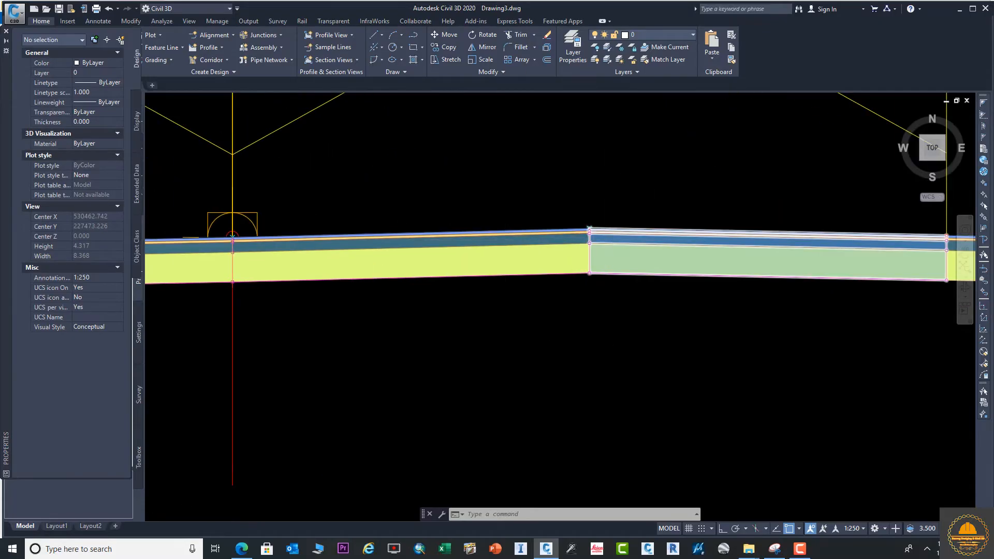
{"action": "scroll", "coordinate": [611, 251], "scroll_direction": "down", "scroll_amount": 6}
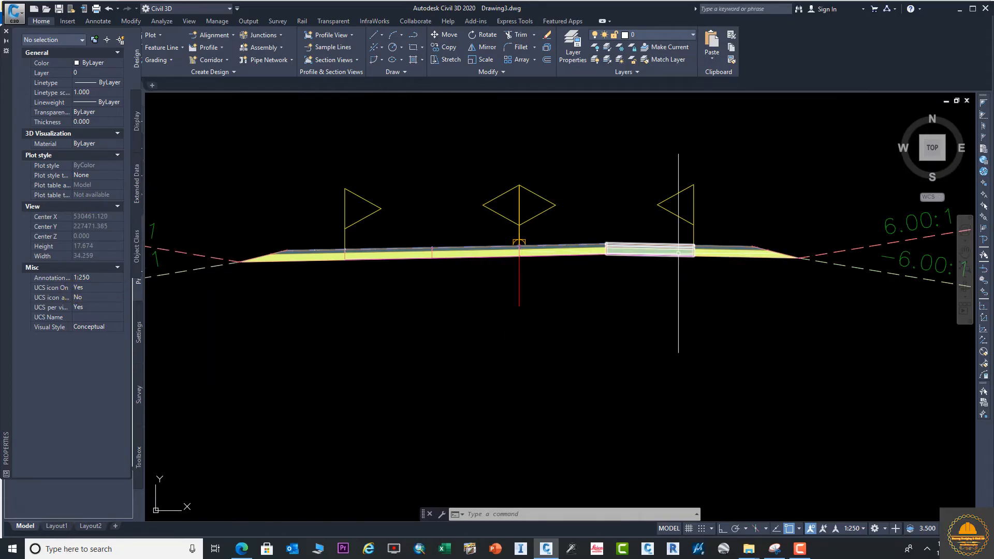
{"action": "left_click", "coordinate": [678, 252]}
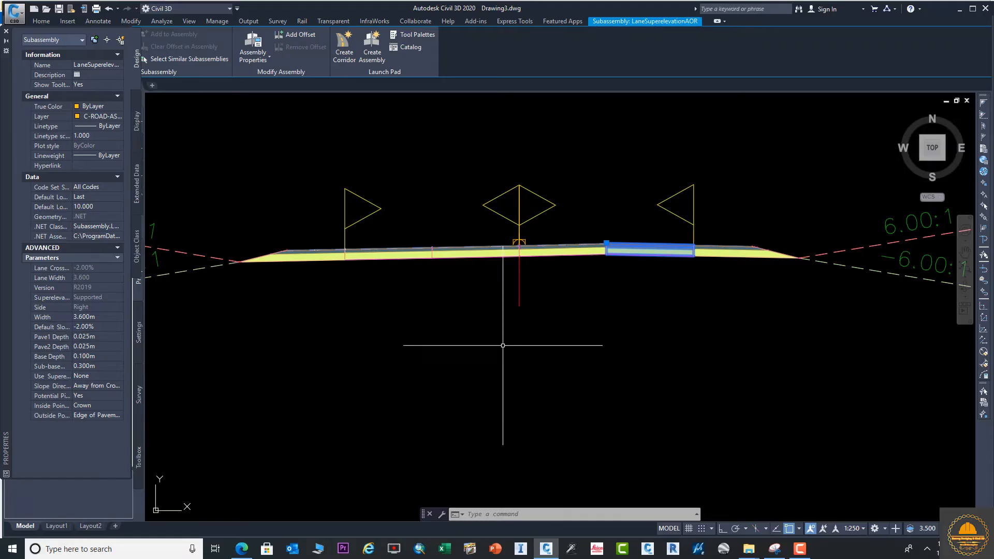
{"action": "left_click", "coordinate": [103, 337]}
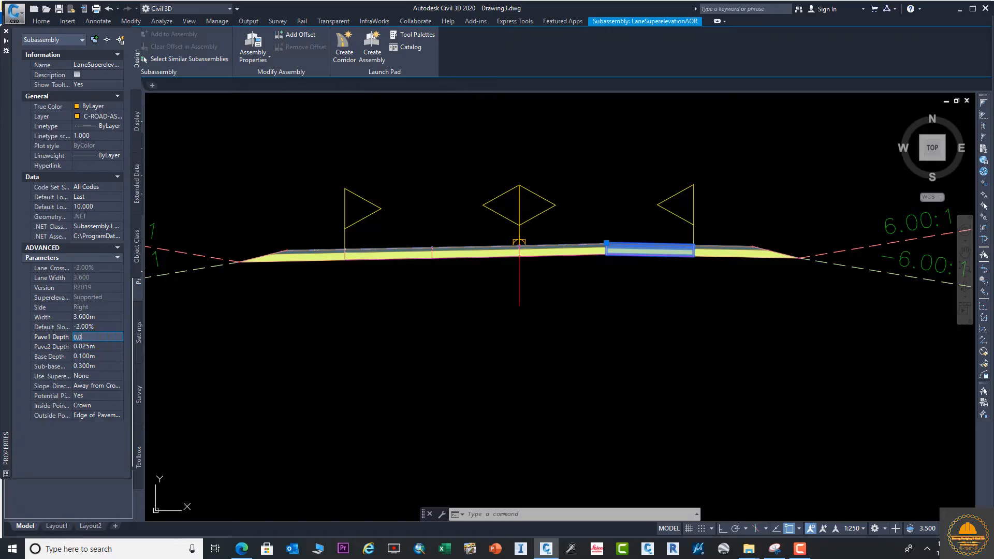
{"action": "key", "text": "Tab"}
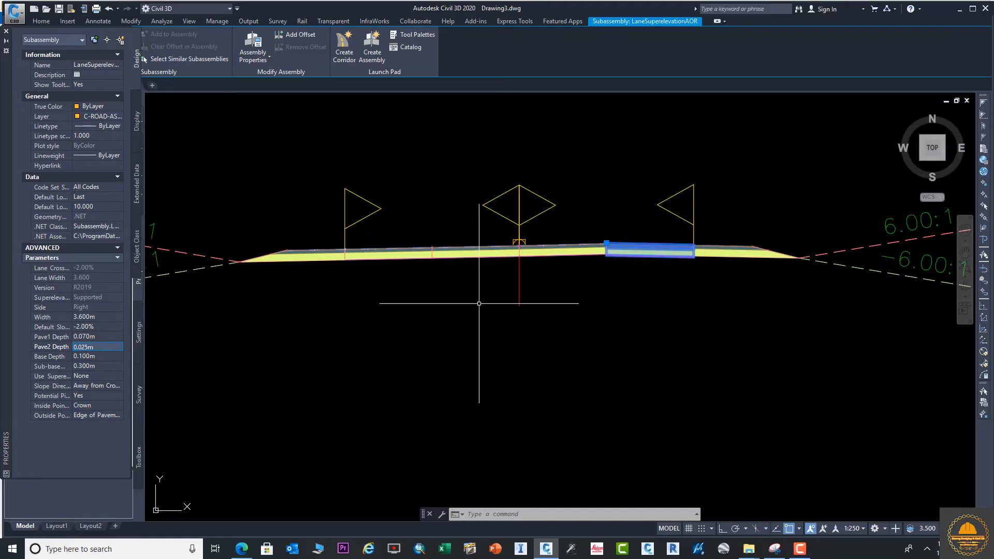
{"action": "left_click", "coordinate": [100, 357]}
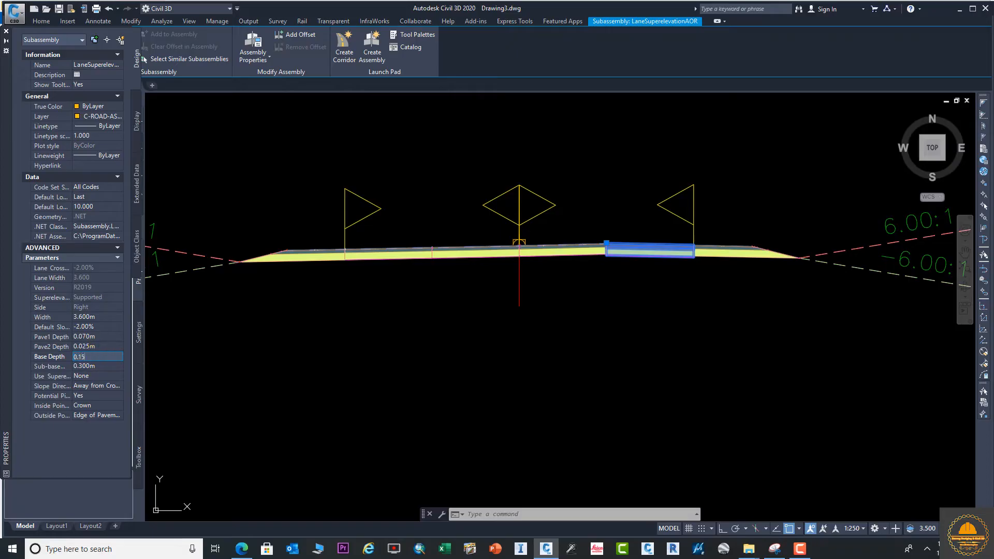
{"action": "type", "text": "0.15"}
{"action": "key", "text": "Tab"}
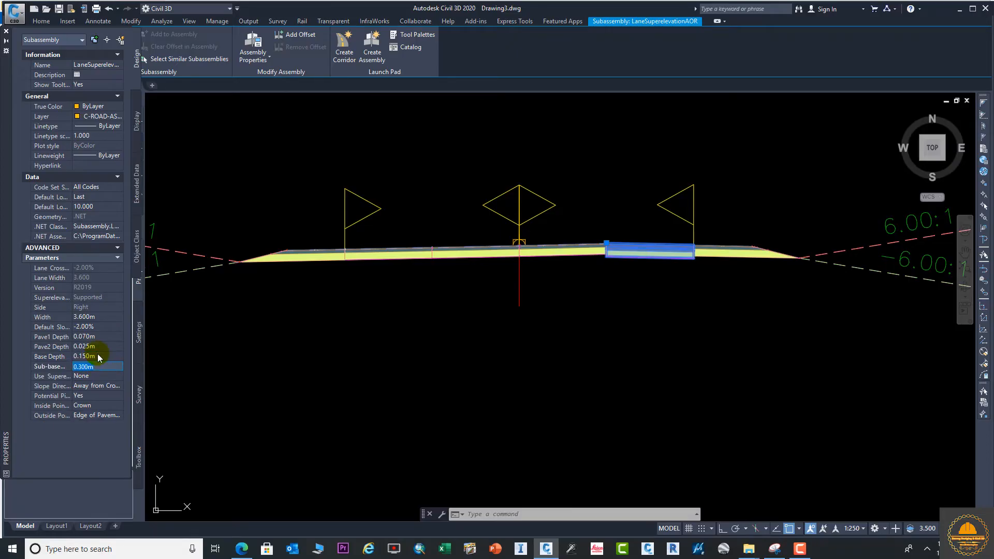
{"action": "type", "text": "0.2"}
{"action": "key", "text": "Tab"}
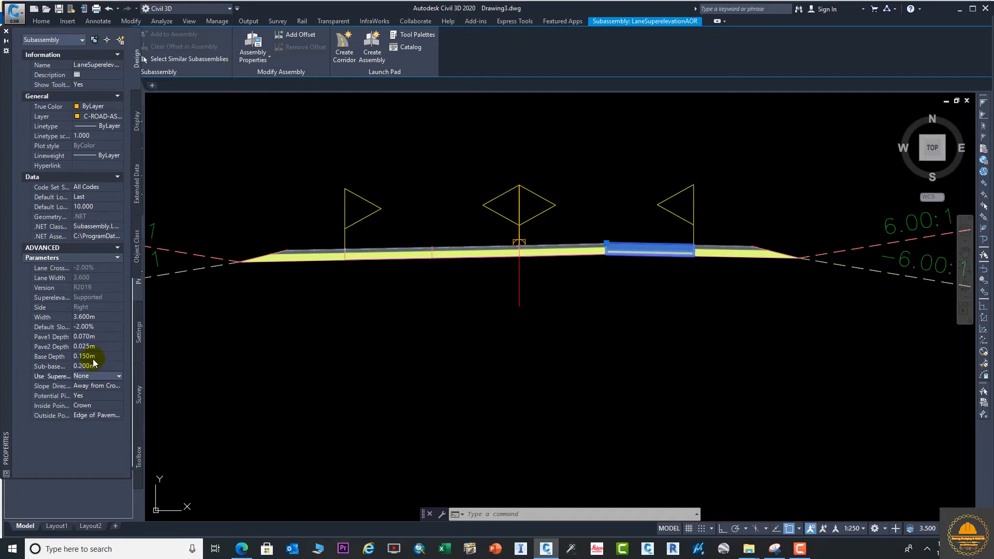
{"action": "key", "text": "Escape"}
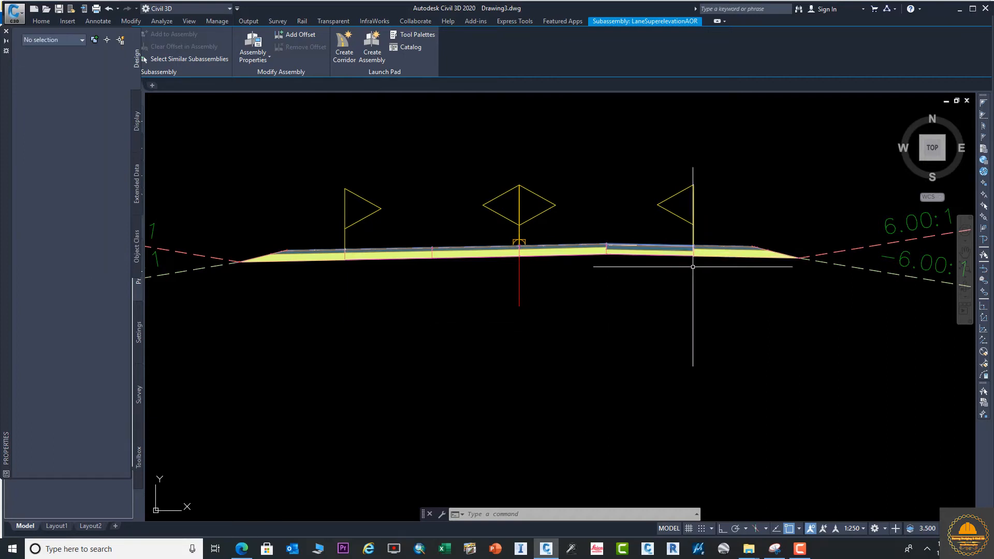
Undo the recent slope and layer depth changes on the right-side lanes
{"action": "key", "text": "ctrl+z"}
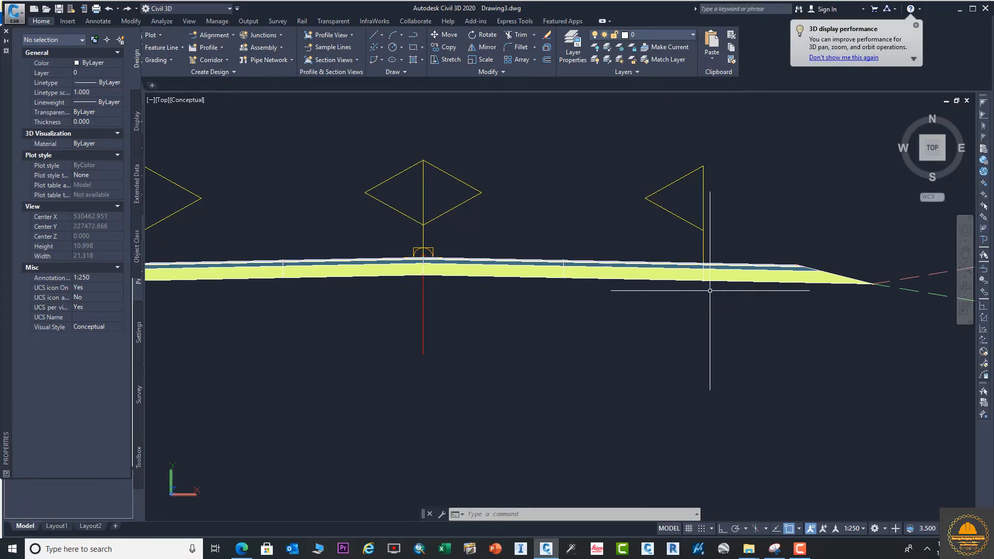
{"action": "scroll", "coordinate": [719, 311], "scroll_direction": "down", "scroll_amount": 3}
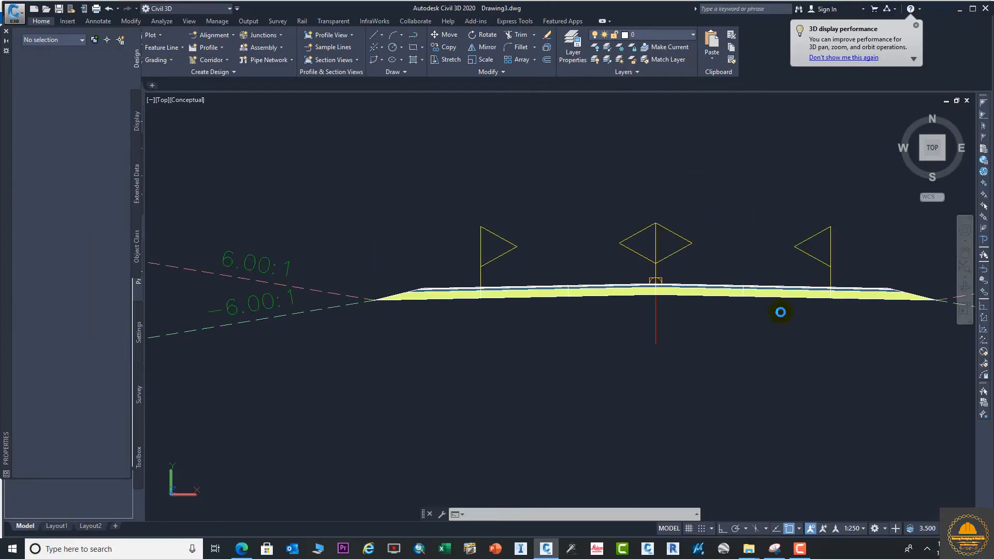
{"action": "scroll", "coordinate": [604, 295], "scroll_direction": "down", "scroll_amount": 2}
{"action": "middle_click_drag", "start_coordinate": [576, 287], "coordinate": [510, 276]}
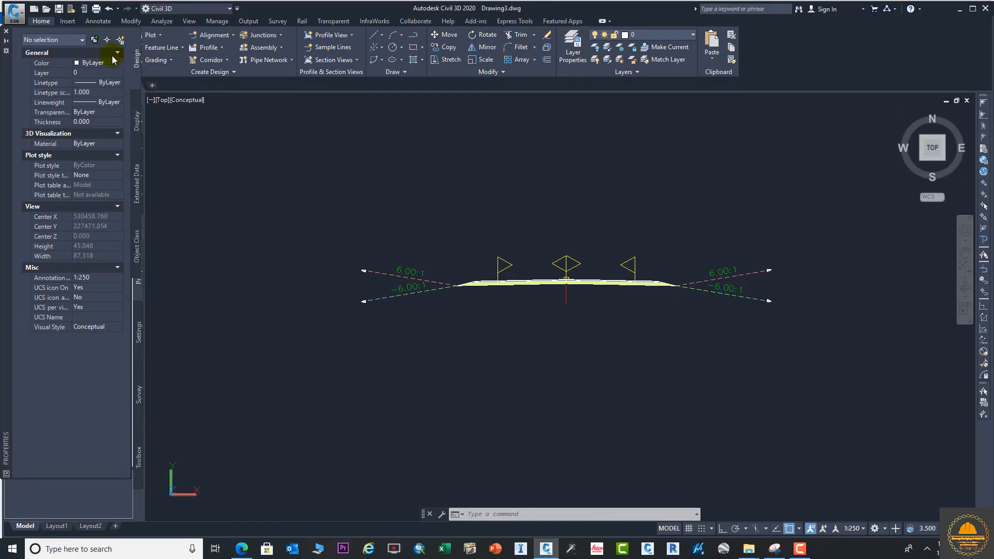
{"action": "scroll", "coordinate": [491, 267], "scroll_direction": "down", "scroll_amount": 4}
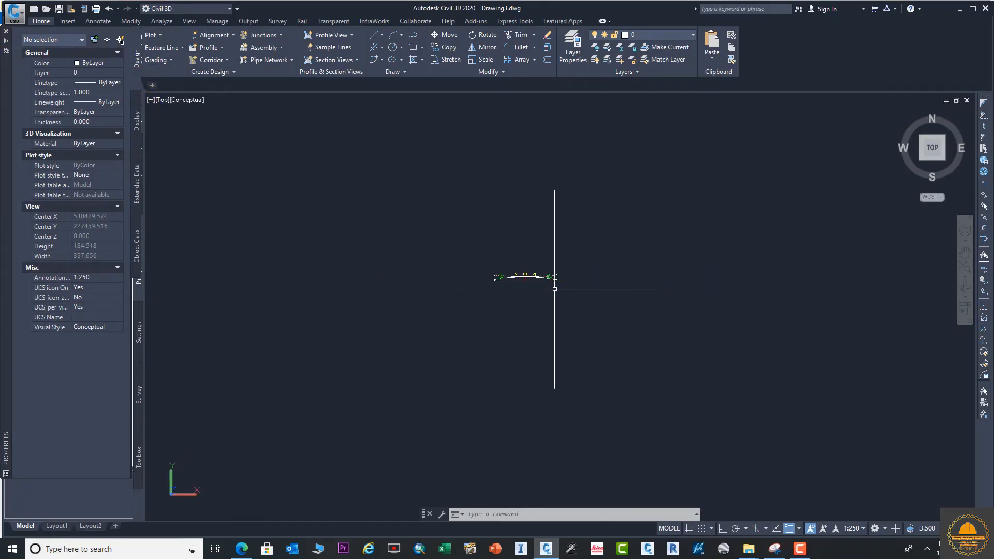
{"action": "scroll", "coordinate": [569, 296], "scroll_direction": "down", "scroll_amount": 5}
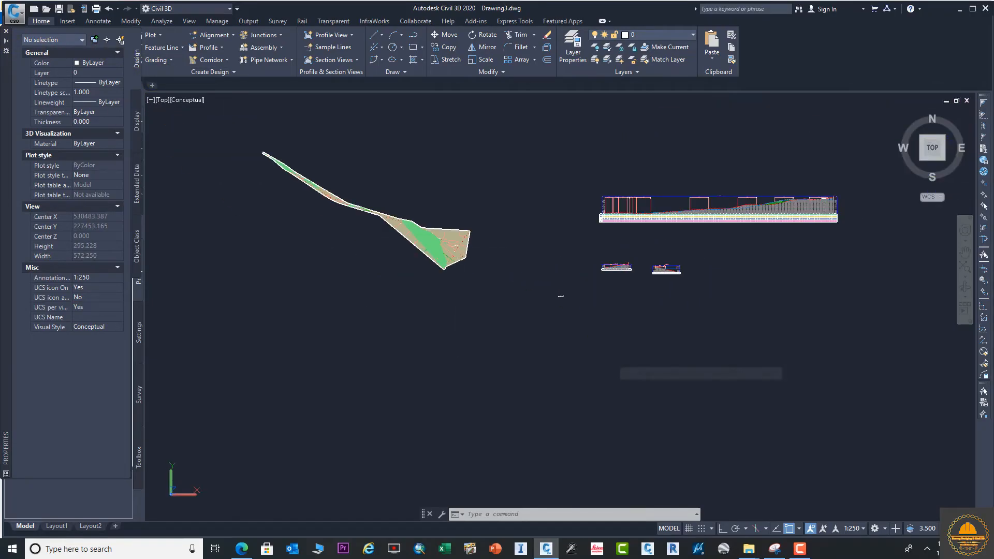
{"action": "scroll", "coordinate": [465, 259], "scroll_direction": "up", "scroll_amount": 6}
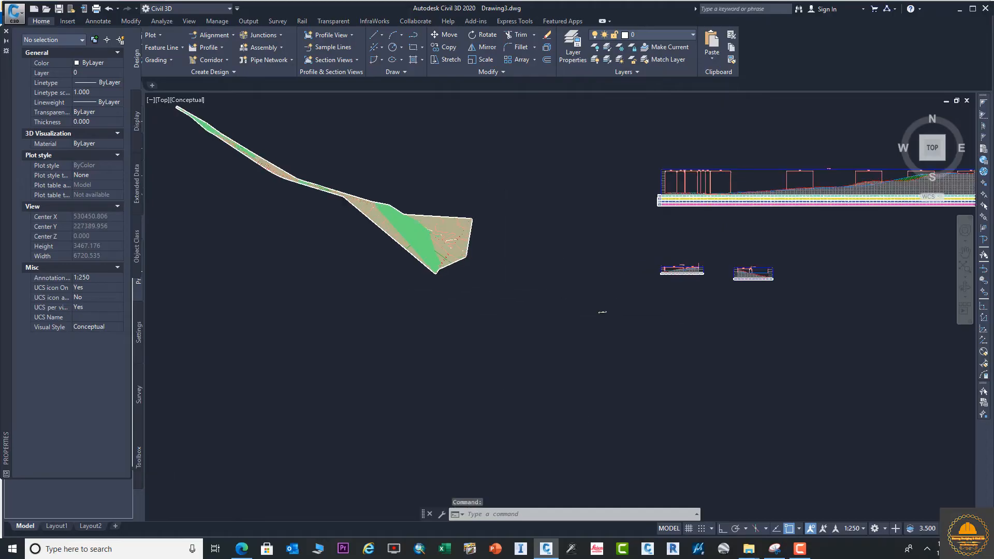
{"action": "key", "text": "ctrl+z"}
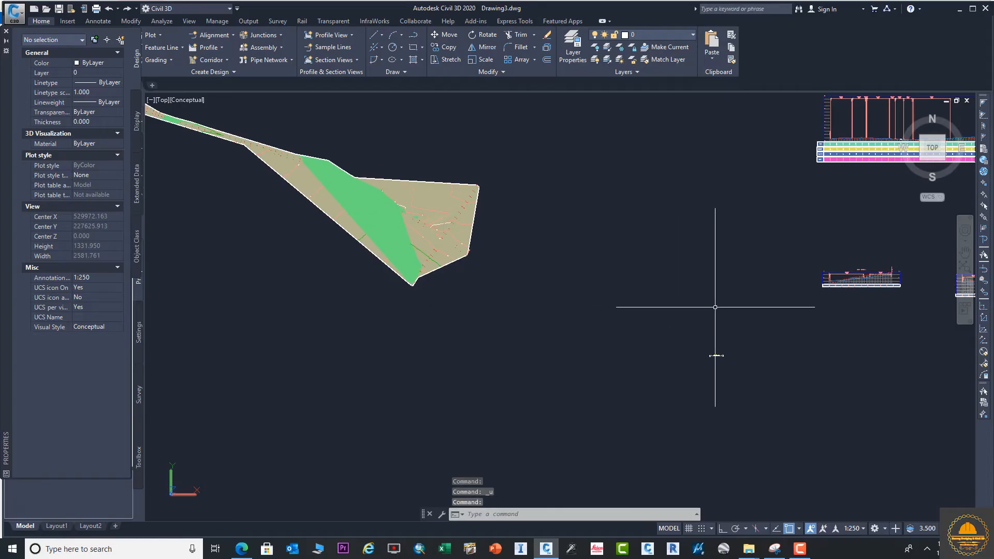
{"action": "key", "text": "Escape"}
Look over the terrain surface and its alignments, the profile views and the complete road assembly
{"action": "scroll", "coordinate": [528, 253], "scroll_direction": "down", "scroll_amount": 4}
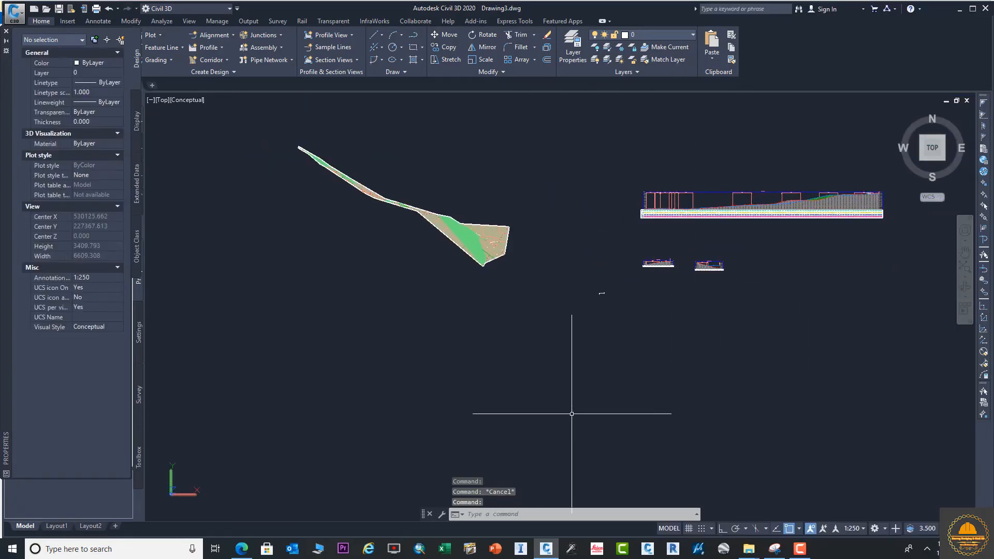
{"action": "scroll", "coordinate": [427, 221], "scroll_direction": "up", "scroll_amount": 10}
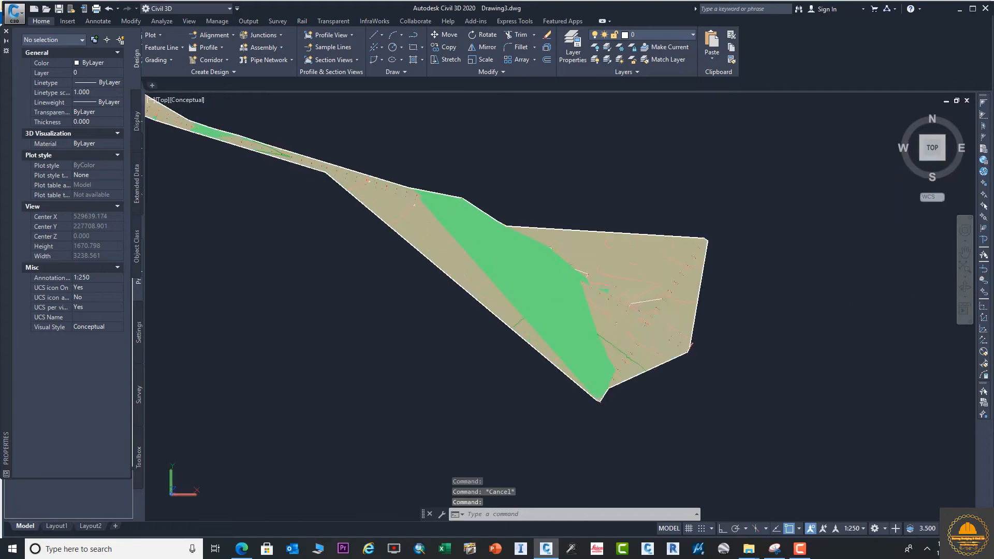
{"action": "scroll", "coordinate": [427, 220], "scroll_direction": "down", "scroll_amount": 6}
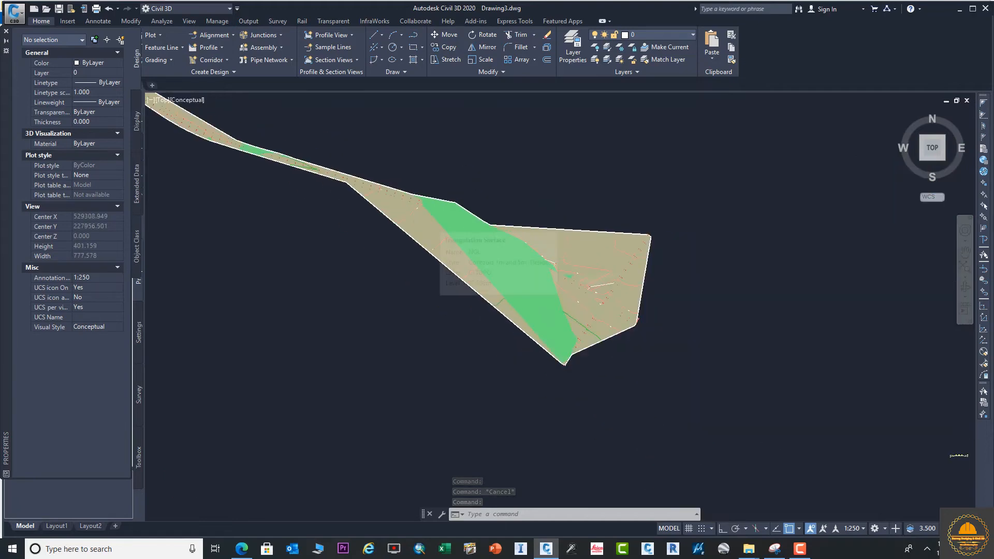
{"action": "scroll", "coordinate": [526, 173], "scroll_direction": "down", "scroll_amount": 3}
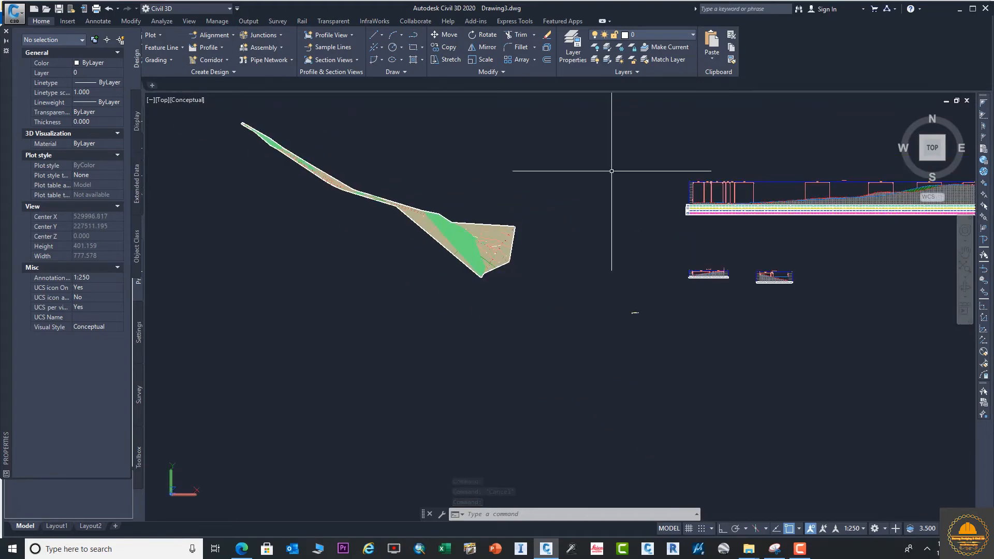
{"action": "left_click", "coordinate": [800, 549]}
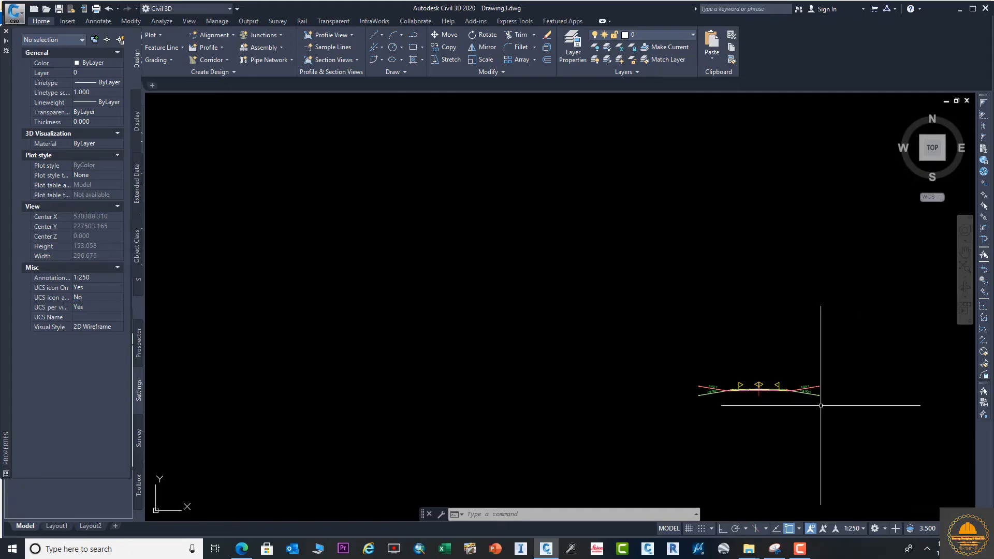
{"action": "scroll", "coordinate": [763, 413], "scroll_direction": "down", "scroll_amount": 4}
{"action": "scroll", "coordinate": [763, 413], "scroll_direction": "down", "scroll_amount": 4}
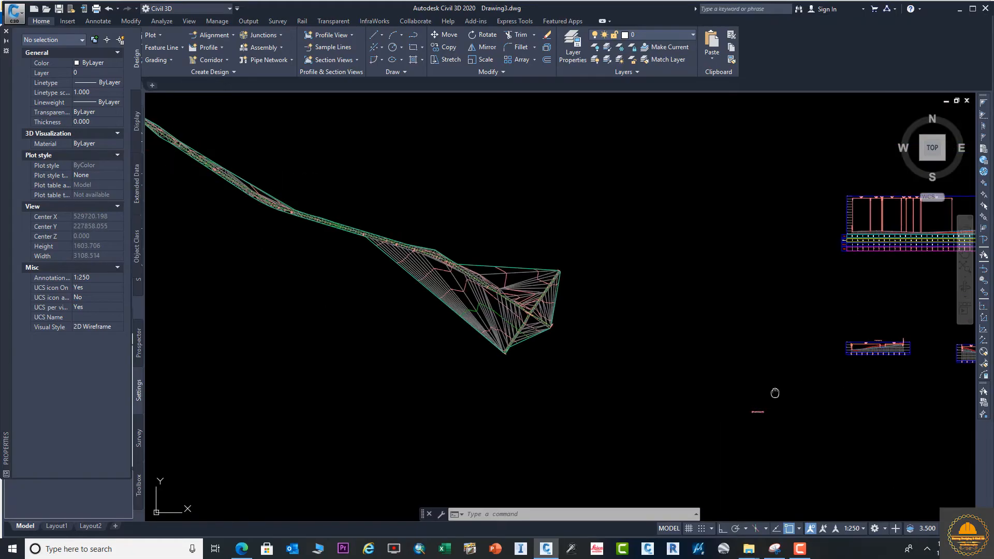
{"action": "scroll", "coordinate": [583, 288], "scroll_direction": "up", "scroll_amount": 6}
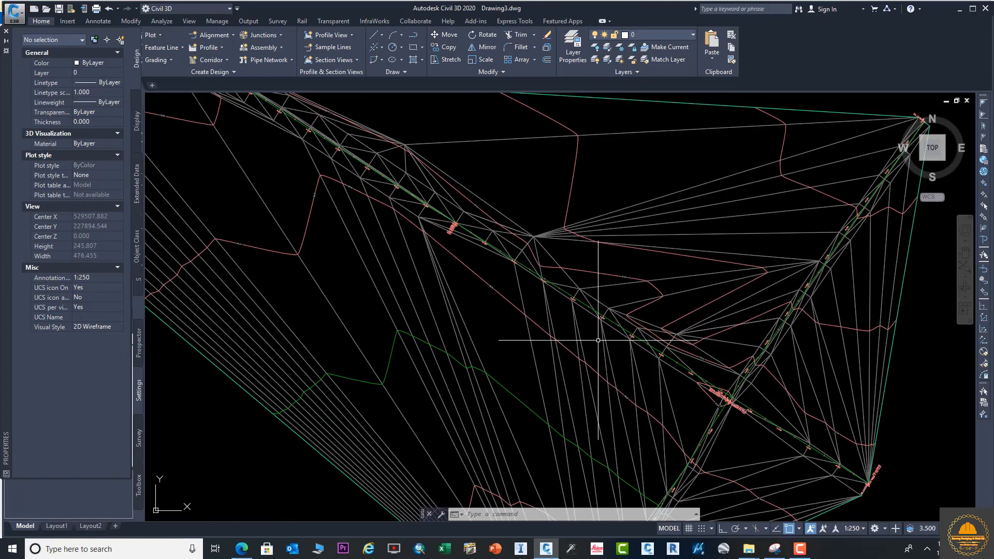
{"action": "scroll", "coordinate": [595, 342], "scroll_direction": "down", "scroll_amount": 10}
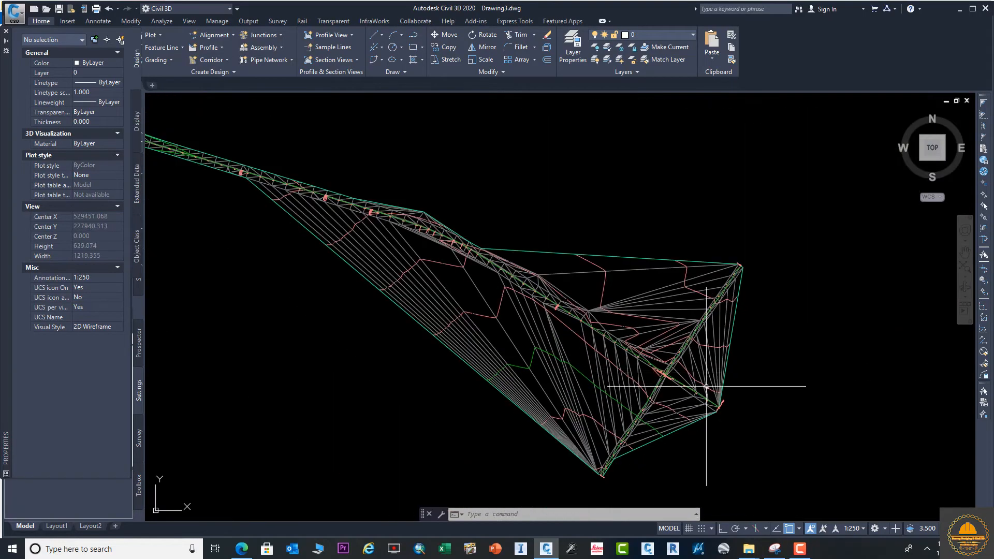
{"action": "middle_click_drag", "start_coordinate": [754, 366], "coordinate": [632, 293]}
{"action": "scroll", "coordinate": [745, 377], "scroll_direction": "up", "scroll_amount": 12}
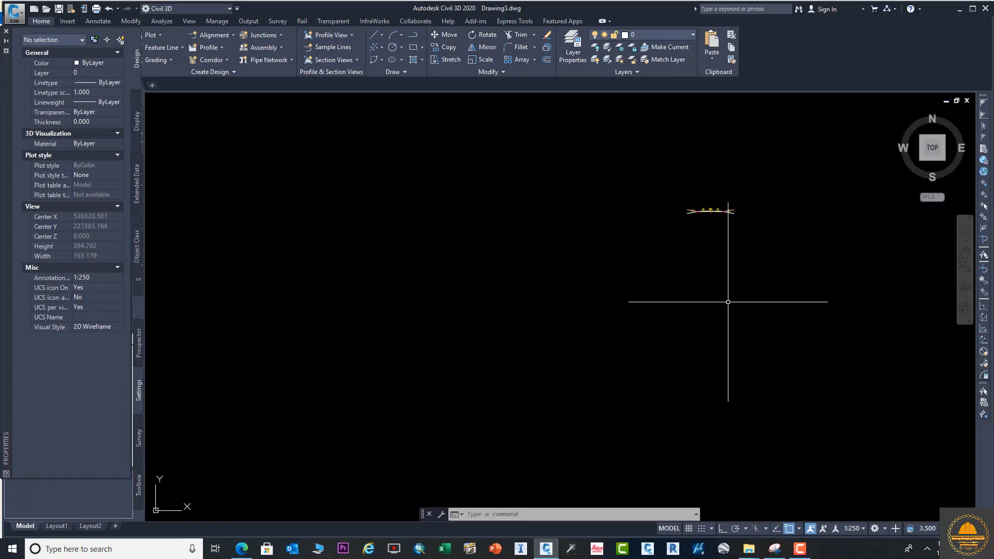
{"action": "scroll", "coordinate": [742, 390], "scroll_direction": "up", "scroll_amount": 1}
{"action": "middle_click_drag", "start_coordinate": [765, 432], "coordinate": [844, 322]}
{"action": "scroll", "coordinate": [777, 278], "scroll_direction": "up", "scroll_amount": 2}
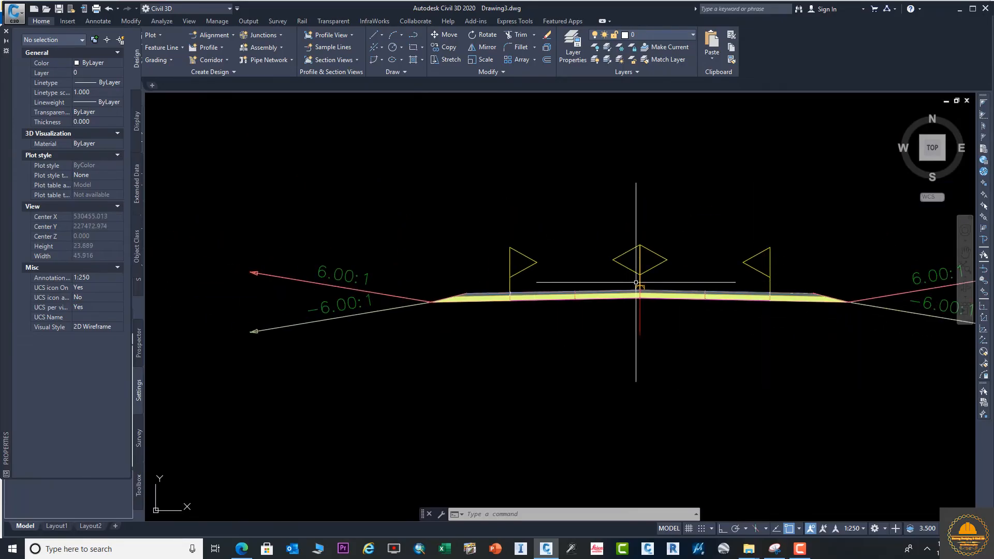
{"action": "scroll", "coordinate": [409, 310], "scroll_direction": "down", "scroll_amount": 4}
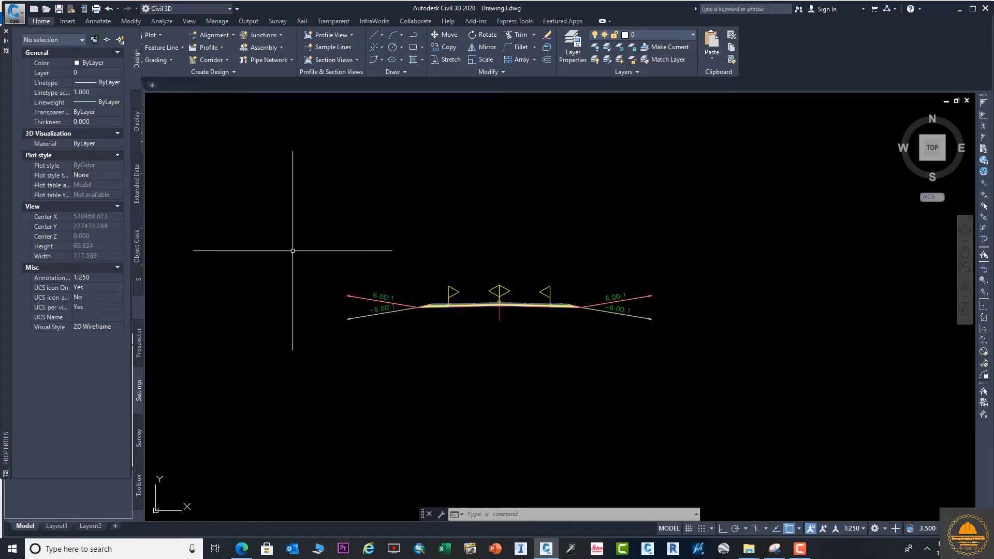
Close the Properties palette and start a new corridor named Corridor - AB, keeping the Basic corridor style
{"action": "left_click", "coordinate": [4, 33]}
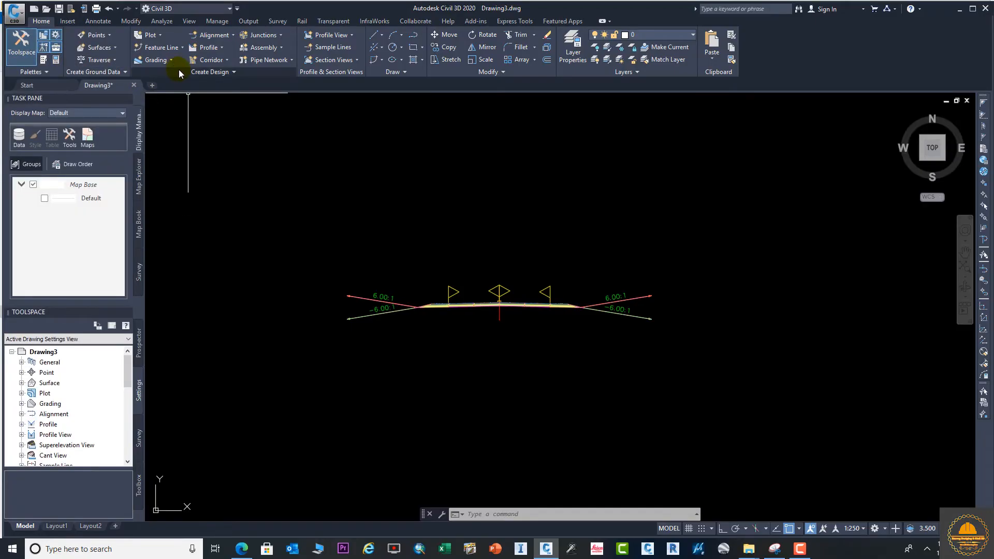
{"action": "left_click", "coordinate": [226, 60]}
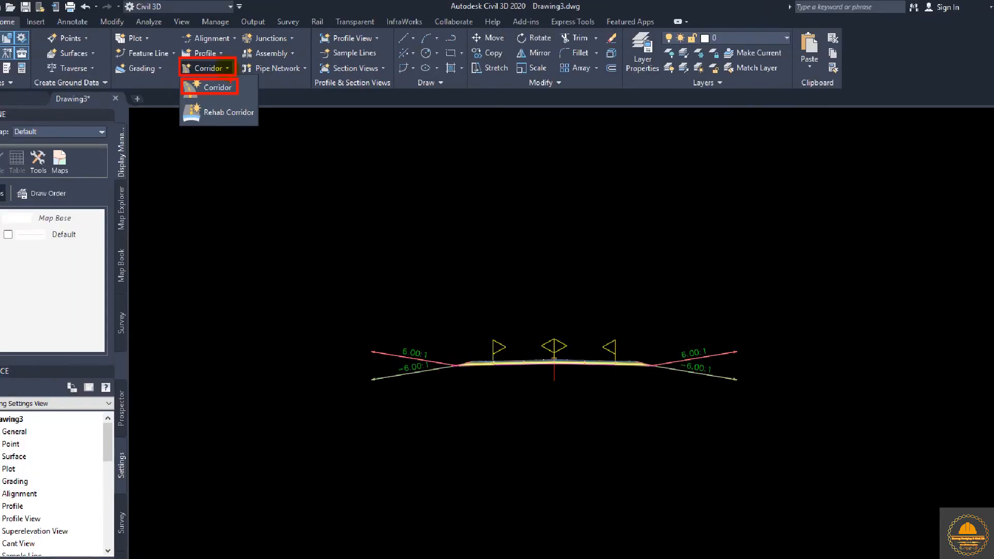
{"action": "left_click", "coordinate": [227, 68]}
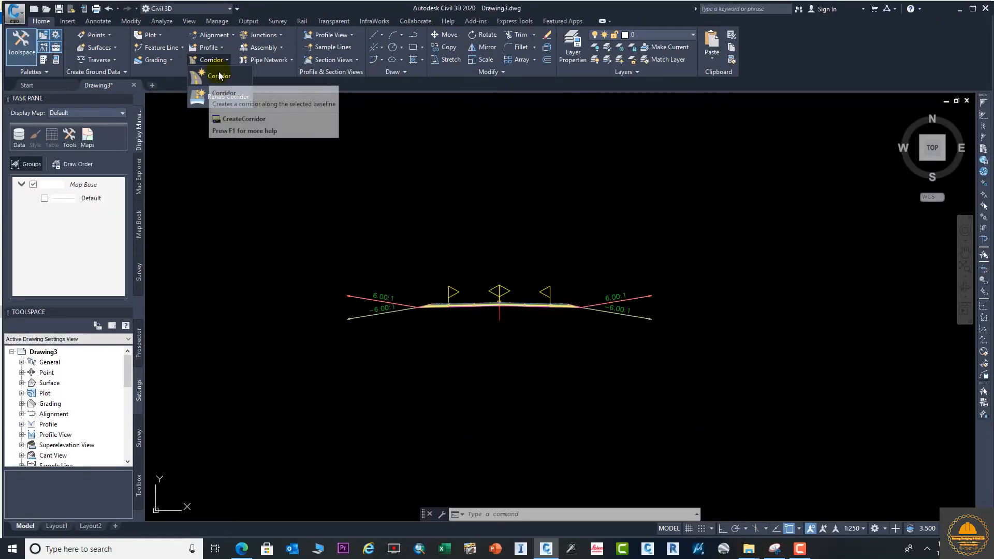
{"action": "left_click", "coordinate": [219, 77]}
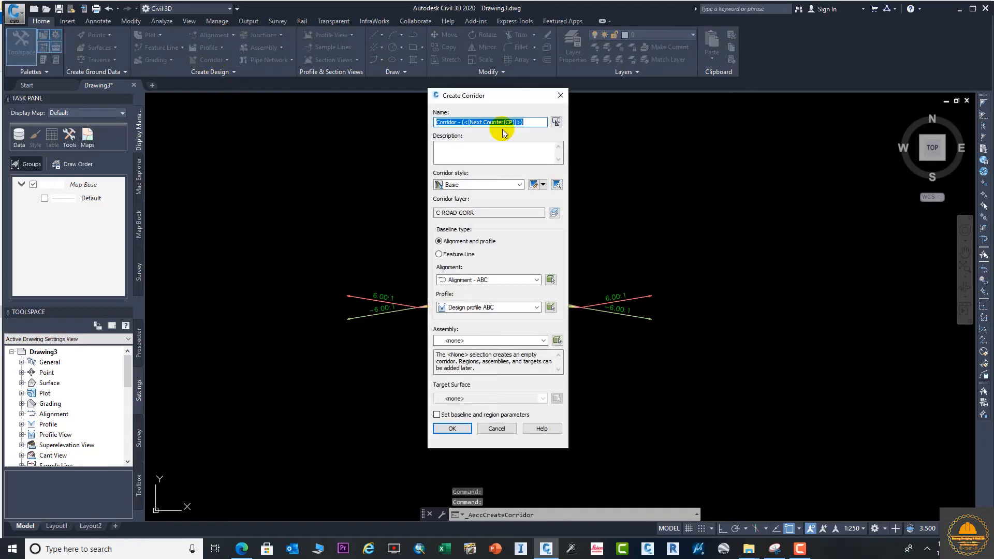
{"action": "left_click_drag", "start_coordinate": [524, 122], "coordinate": [463, 124]}
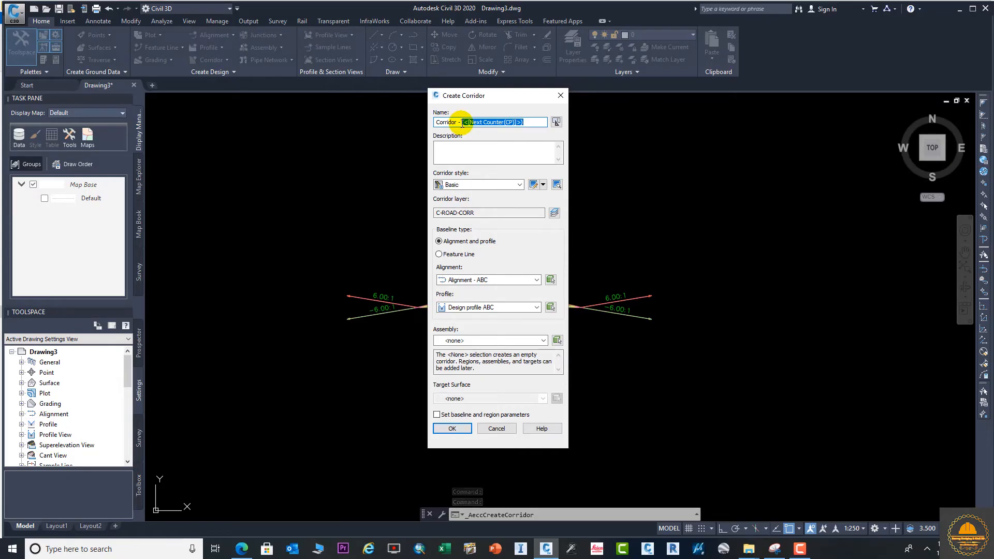
{"action": "type", "text": "AB"}
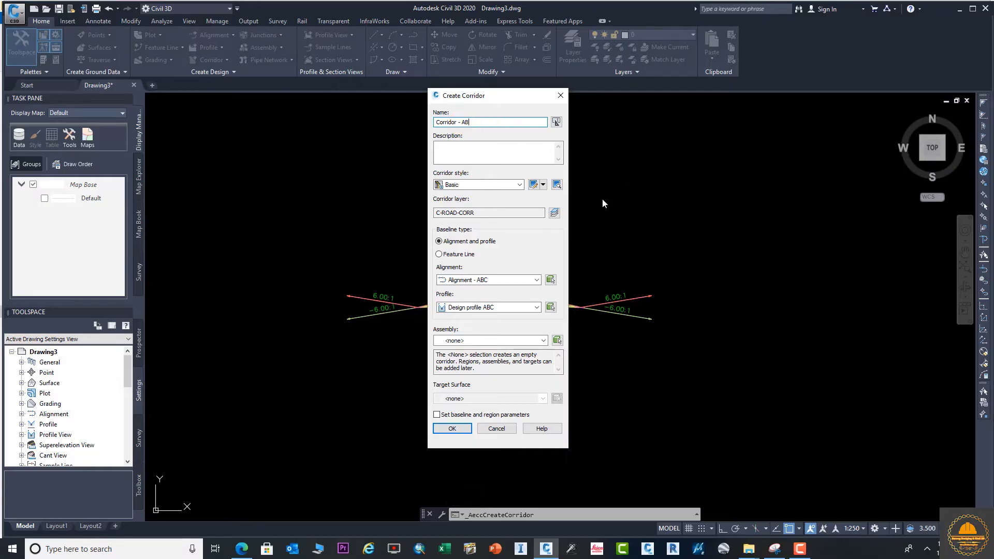
{"action": "left_click", "coordinate": [519, 185]}
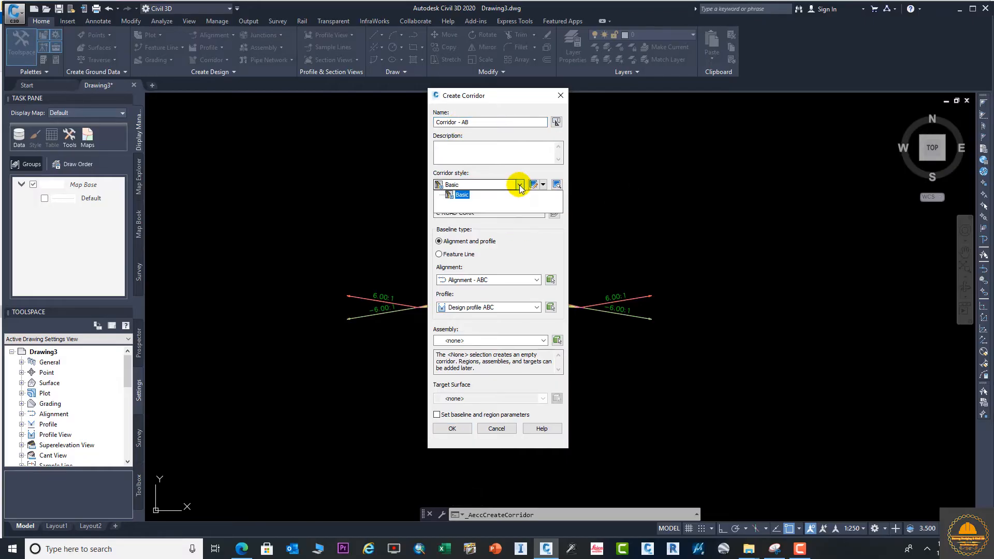
{"action": "left_click", "coordinate": [519, 185]}
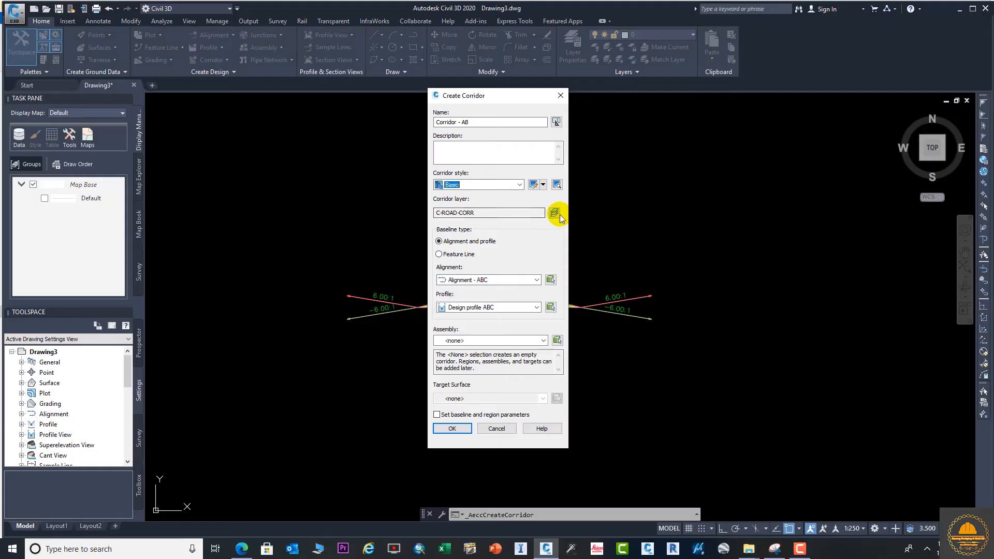
Set the corridor's baseline to Alignment - ABC with Design profile ABC as its profile
{"action": "left_click", "coordinate": [533, 282]}
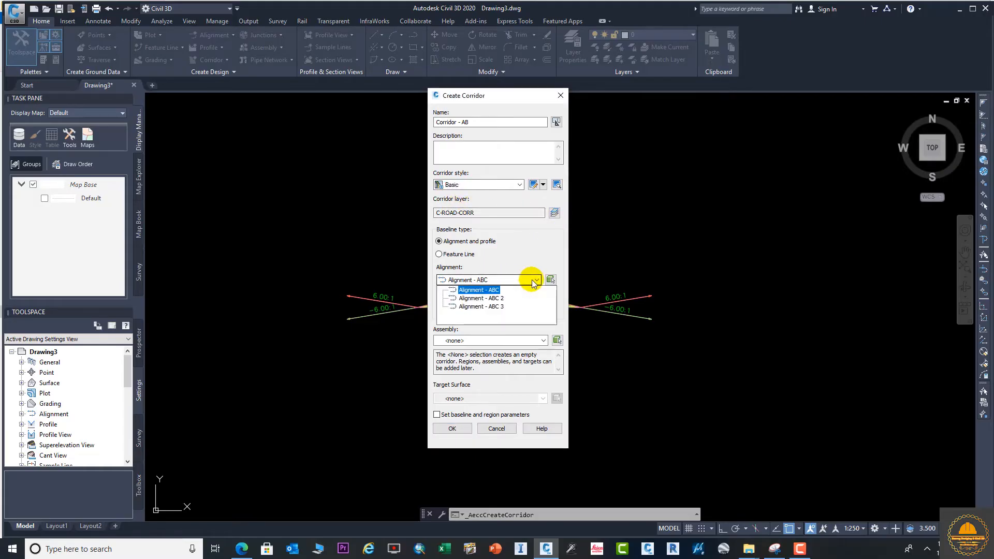
{"action": "left_click", "coordinate": [483, 290]}
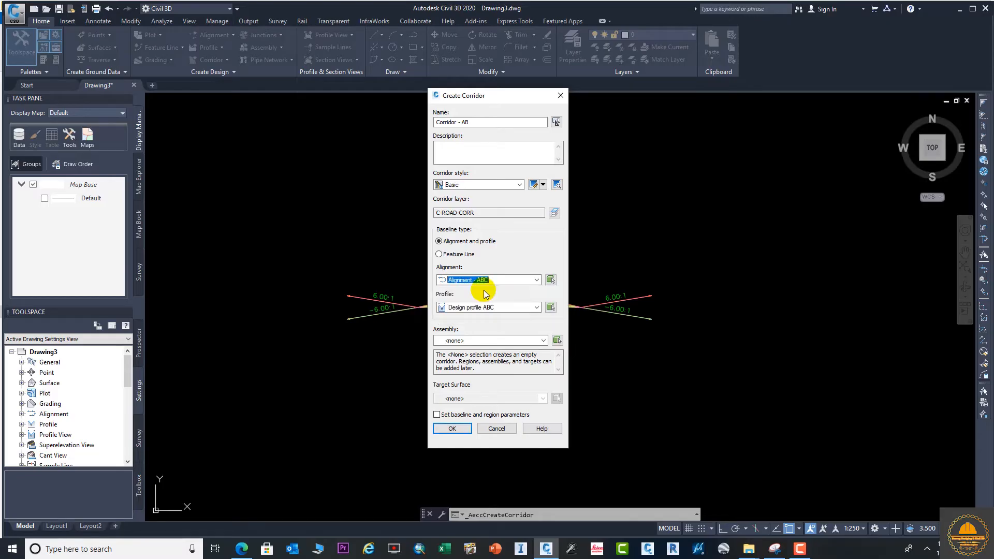
{"action": "left_click", "coordinate": [535, 307]}
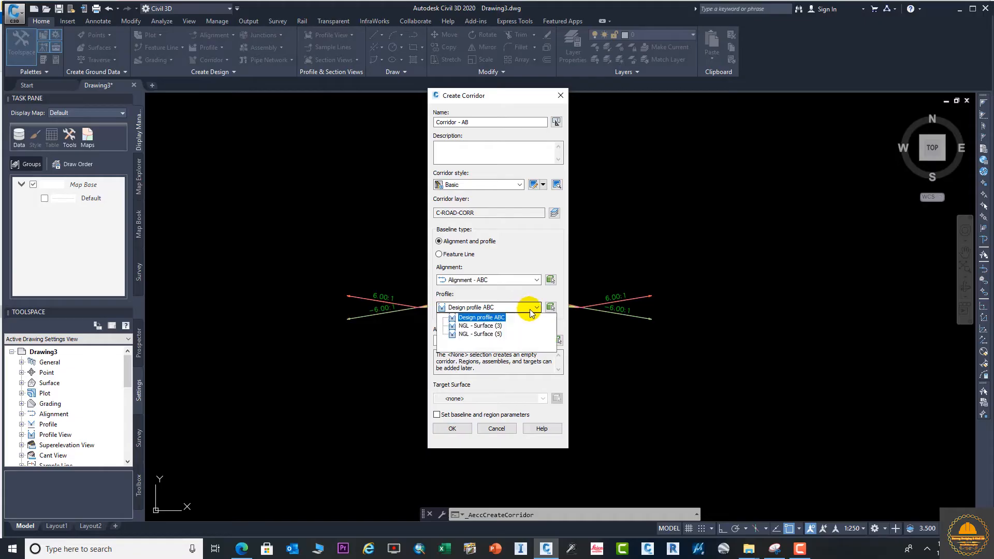
{"action": "left_click", "coordinate": [480, 318]}
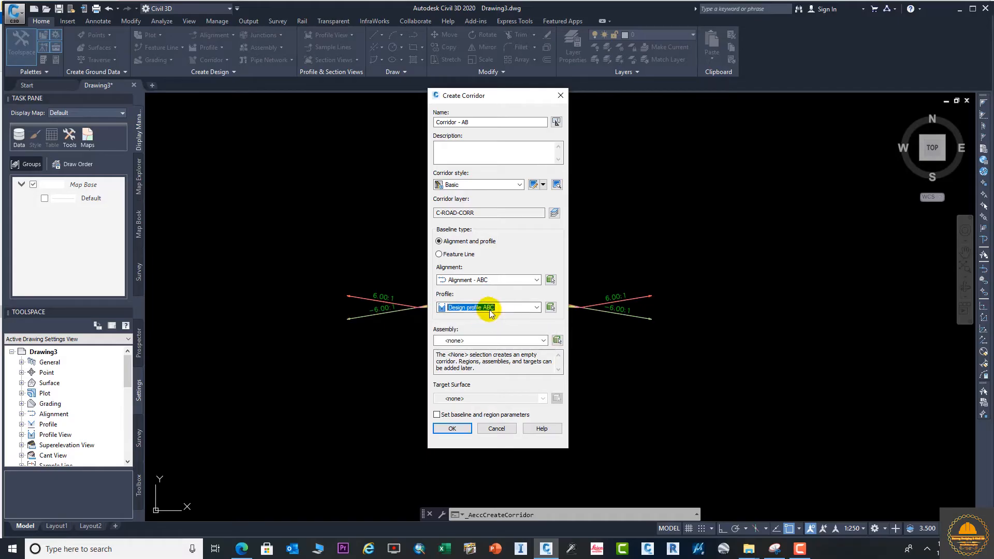
Assign Assembly - AB and the NGL target surface to the corridor, and confirm with baseline and region parameters enabled
{"action": "left_click", "coordinate": [481, 340]}
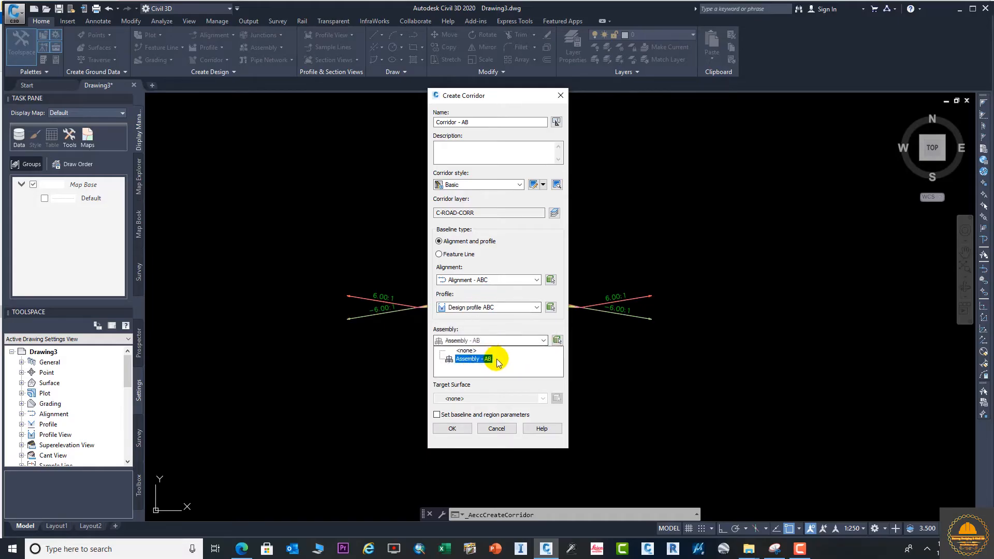
{"action": "left_click", "coordinate": [469, 359]}
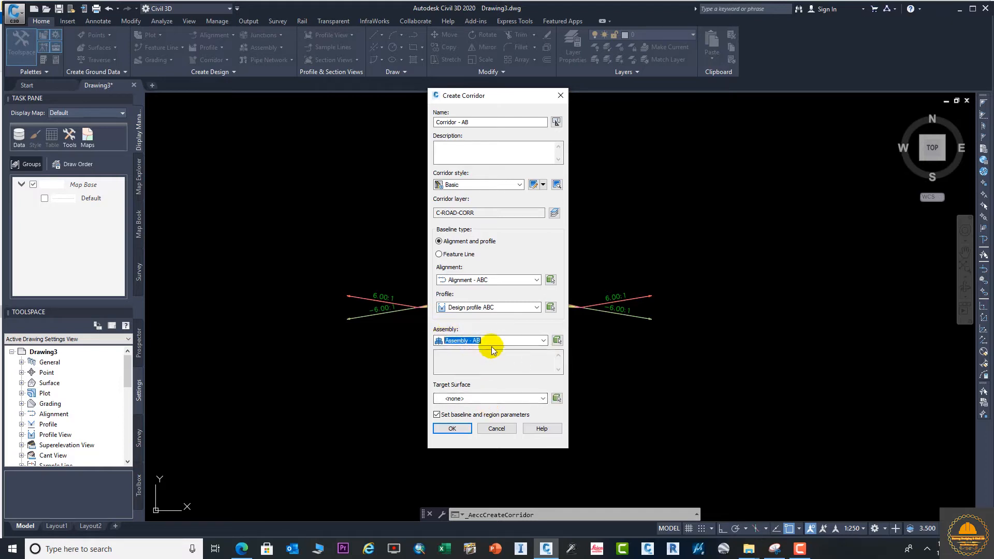
{"action": "left_click", "coordinate": [491, 343]}
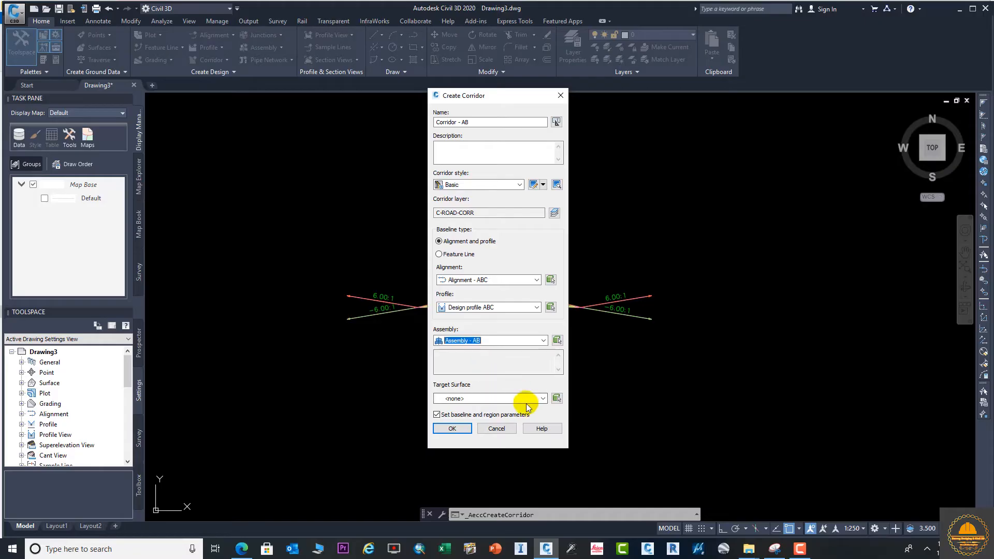
{"action": "left_click", "coordinate": [460, 398]}
{"action": "left_click", "coordinate": [461, 417]}
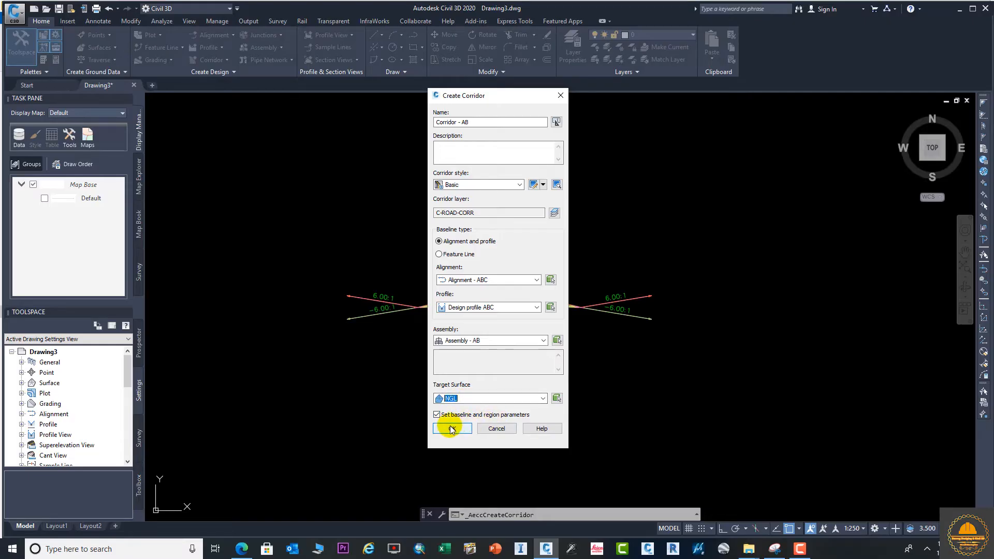
{"action": "left_click", "coordinate": [451, 429]}
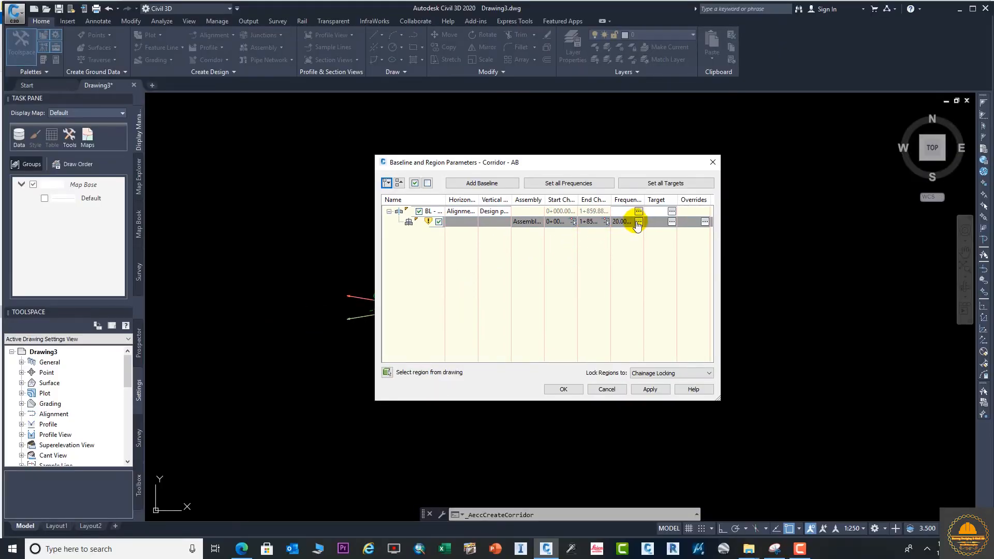
Check the region's assembly frequency settings and accept the 20 m increments along straights, curves and transitions
{"action": "left_click", "coordinate": [638, 222]}
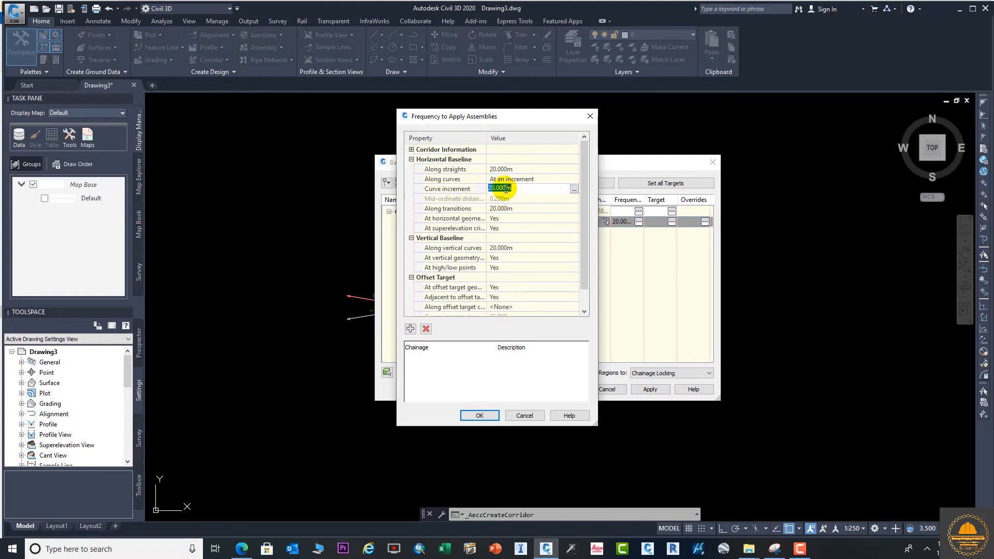
{"action": "left_click", "coordinate": [509, 169]}
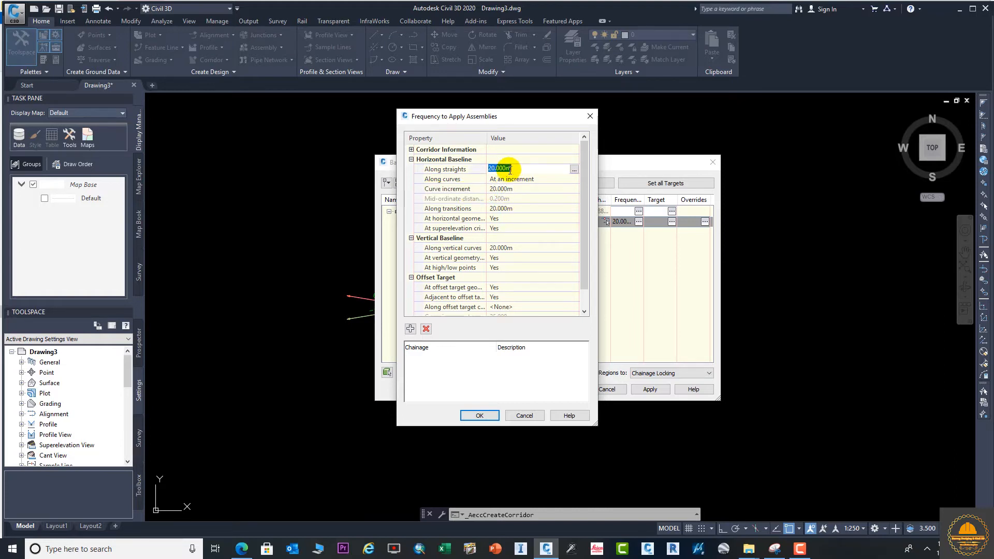
{"action": "scroll", "coordinate": [417, 269], "scroll_direction": "down", "scroll_amount": 1}
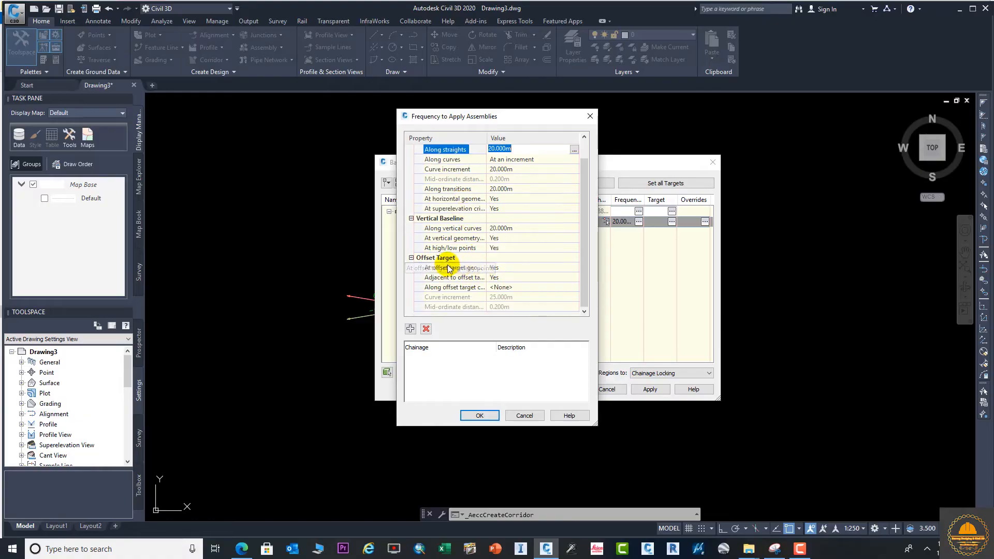
{"action": "left_click", "coordinate": [472, 416]}
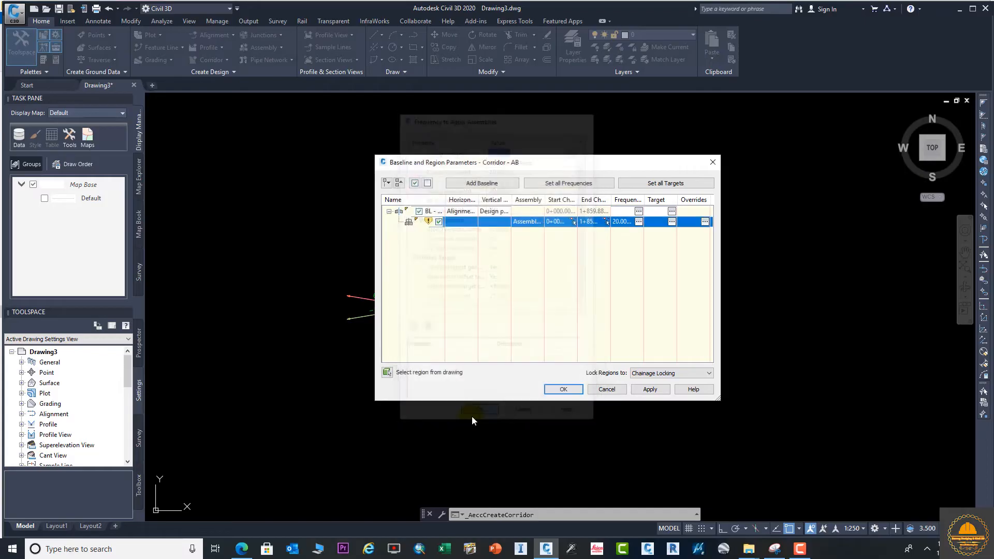
Review the corridor's target mapping and accept NGL as the DaylightGeneral target surface for the right and left assembly groups
{"action": "left_click", "coordinate": [654, 186]}
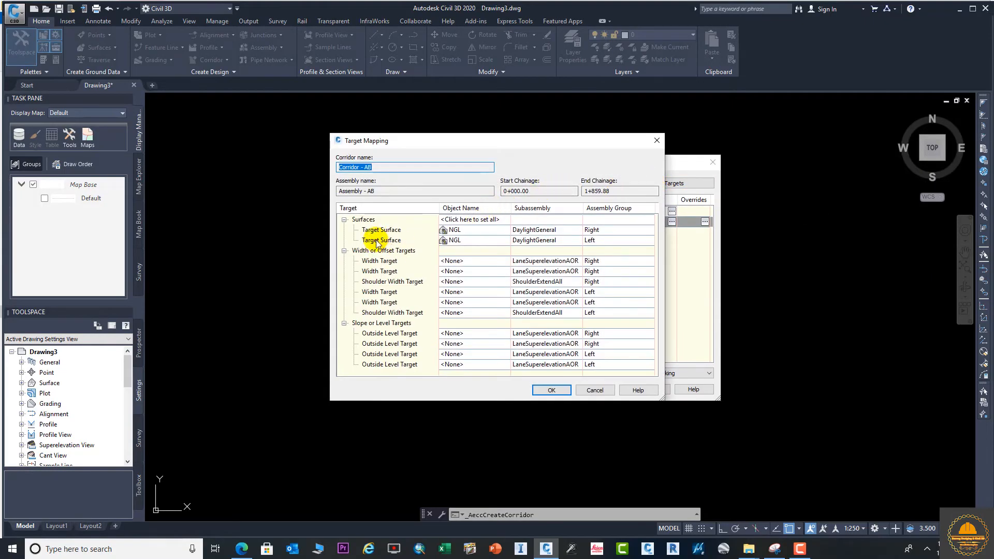
{"action": "left_click", "coordinate": [385, 239]}
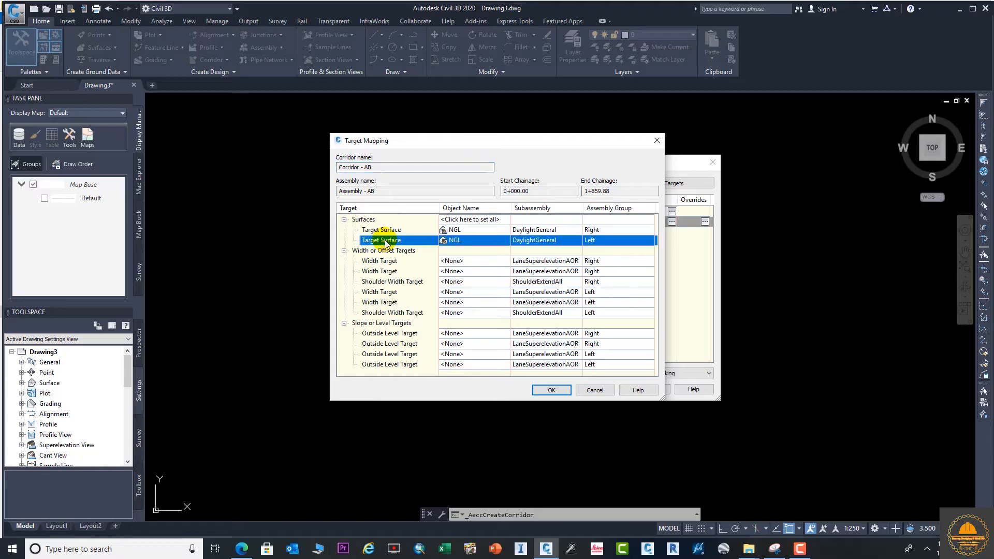
{"action": "left_click", "coordinate": [369, 230]}
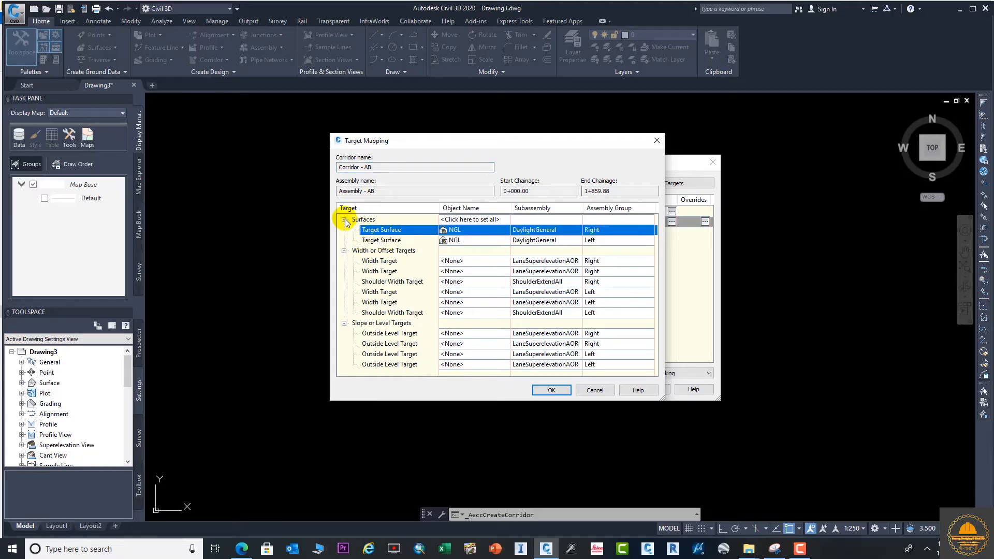
{"action": "left_click", "coordinate": [344, 220]}
{"action": "left_click", "coordinate": [344, 220]}
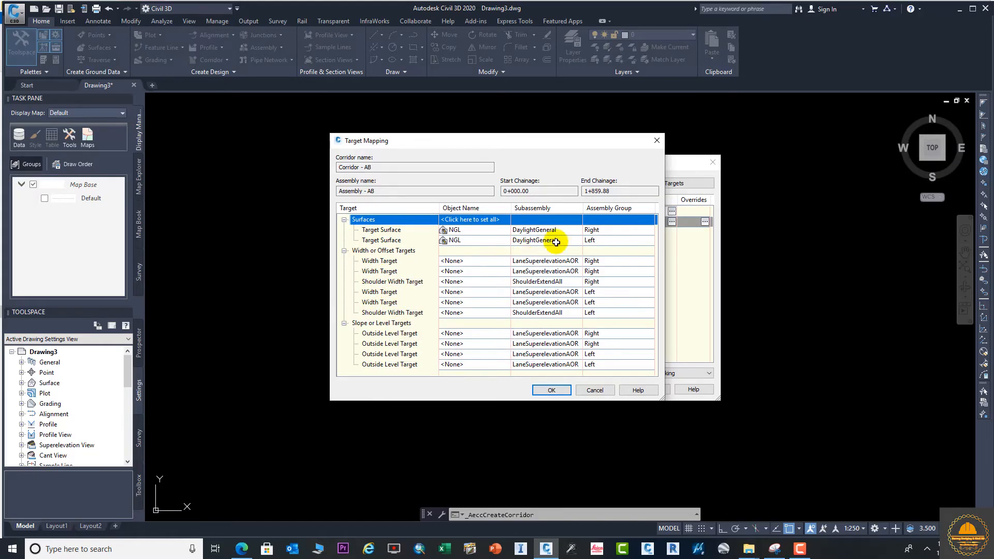
{"action": "left_click", "coordinate": [614, 229]}
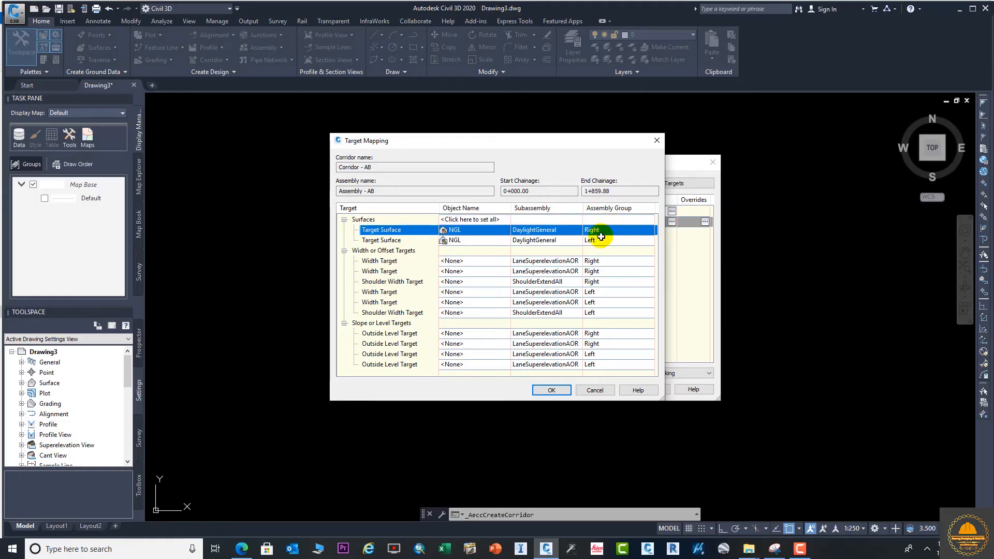
{"action": "left_click", "coordinate": [597, 239]}
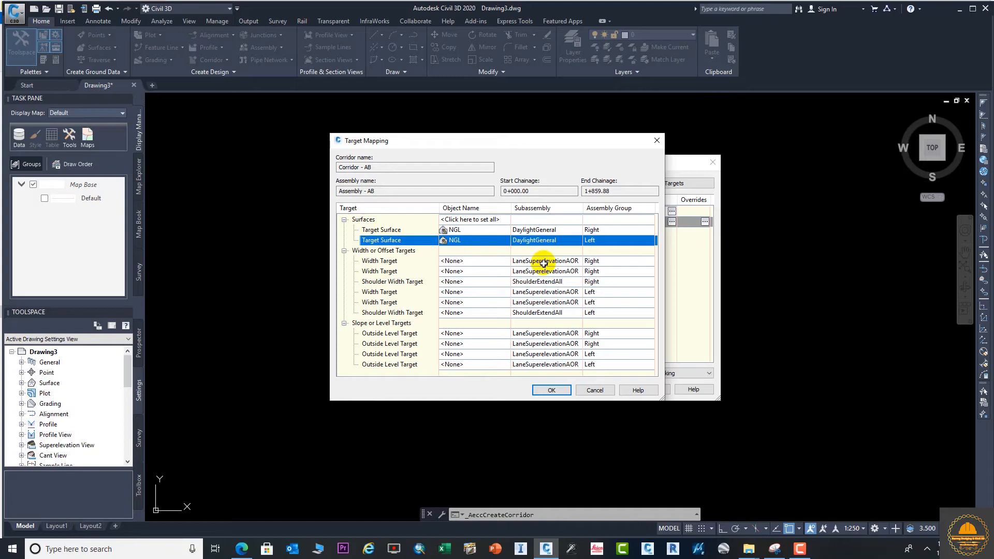
{"action": "left_click", "coordinate": [552, 390]}
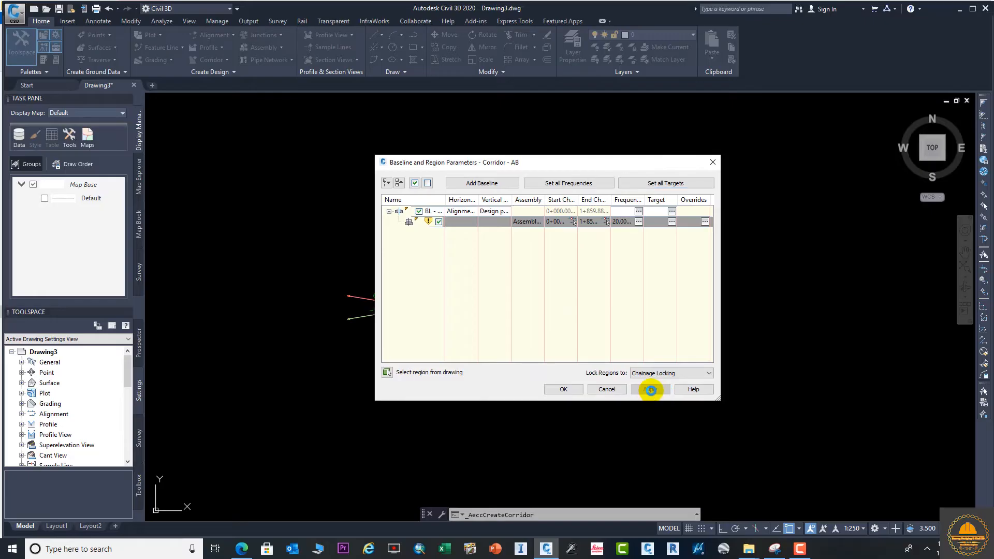
Apply the baseline and region parameters, rebuild the corridor, and close the parameters dialog and the event viewer
{"action": "left_click", "coordinate": [651, 390]}
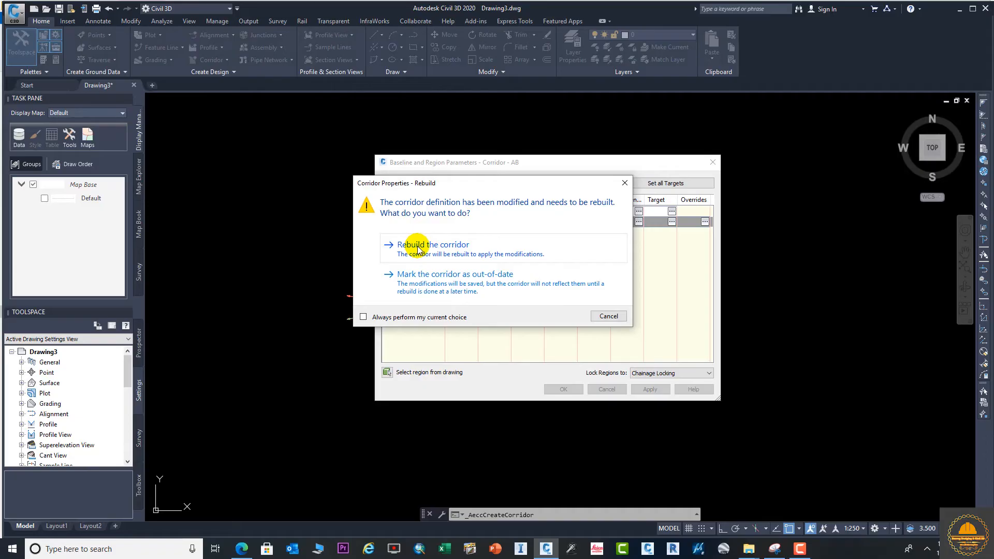
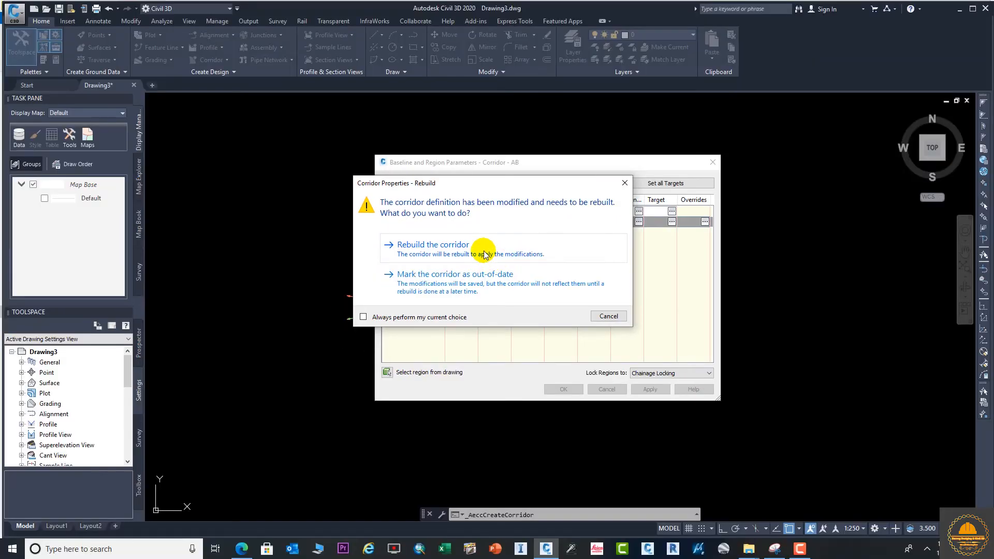
{"action": "left_click", "coordinate": [484, 253]}
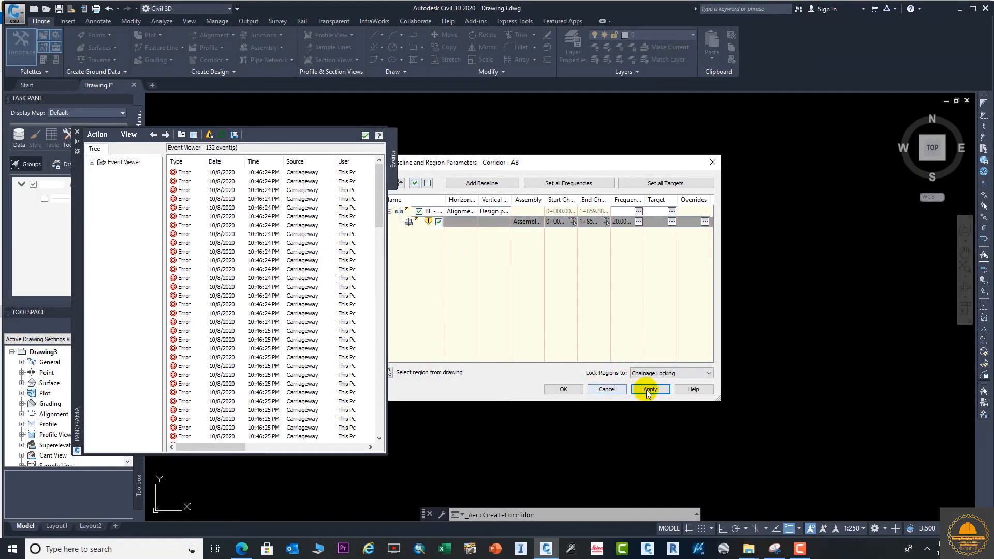
{"action": "left_click", "coordinate": [562, 389]}
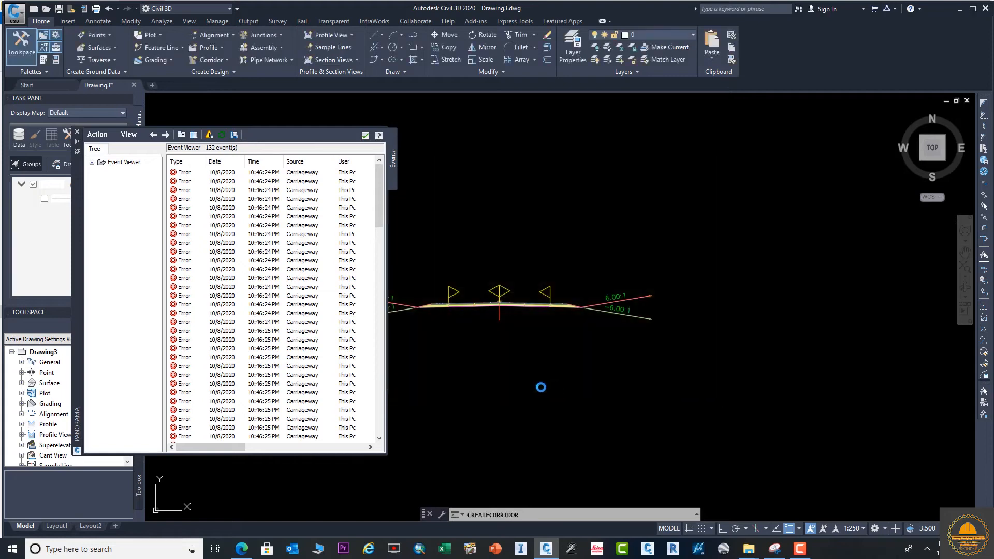
{"action": "left_click", "coordinate": [365, 135]}
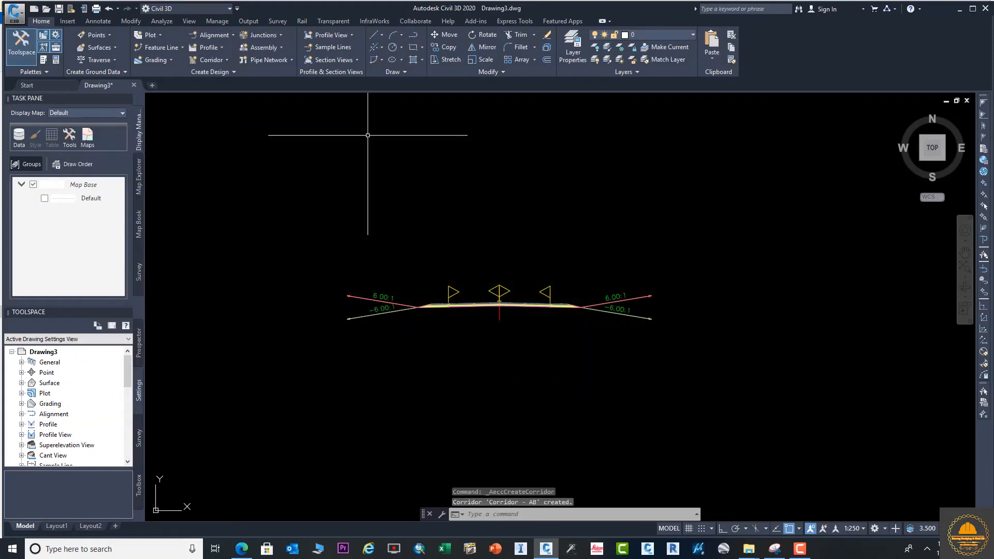
Examine the new corridor over the terrain surface along its whole length, including both ends and the daylight edges
{"action": "scroll", "coordinate": [396, 266], "scroll_direction": "down", "scroll_amount": 5}
{"action": "scroll", "coordinate": [379, 268], "scroll_direction": "down", "scroll_amount": 5}
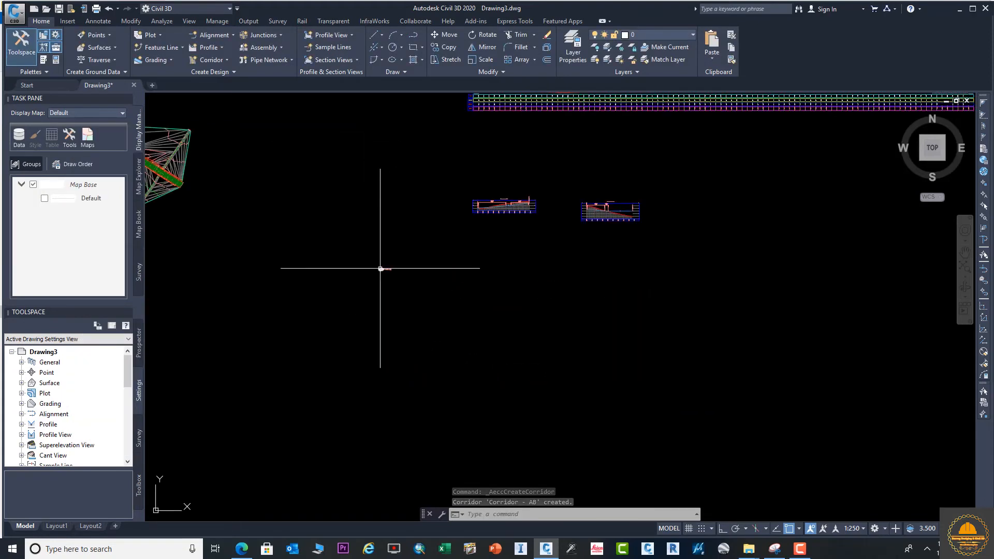
{"action": "scroll", "coordinate": [366, 239], "scroll_direction": "up", "scroll_amount": 6}
{"action": "scroll", "coordinate": [400, 254], "scroll_direction": "up", "scroll_amount": 4}
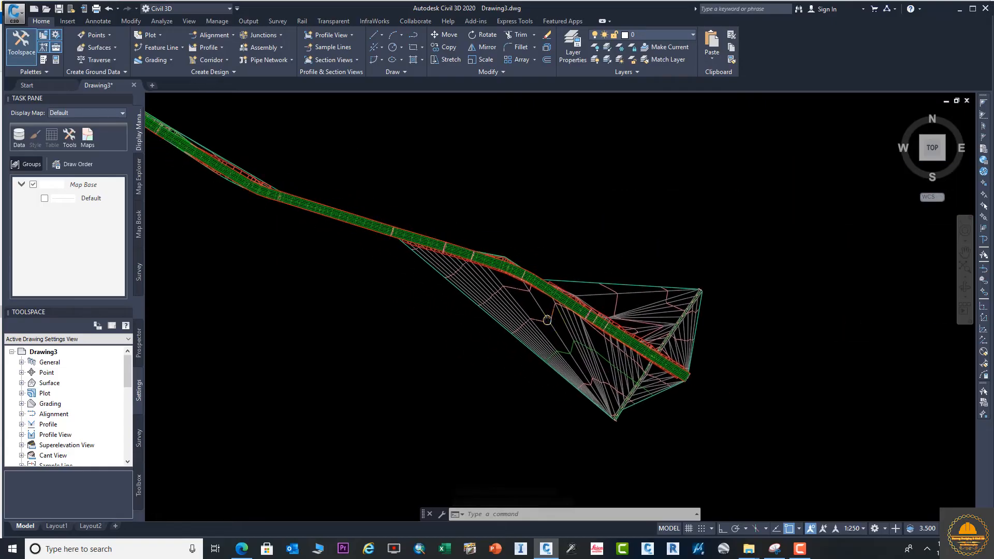
{"action": "scroll", "coordinate": [409, 223], "scroll_direction": "down", "scroll_amount": 2}
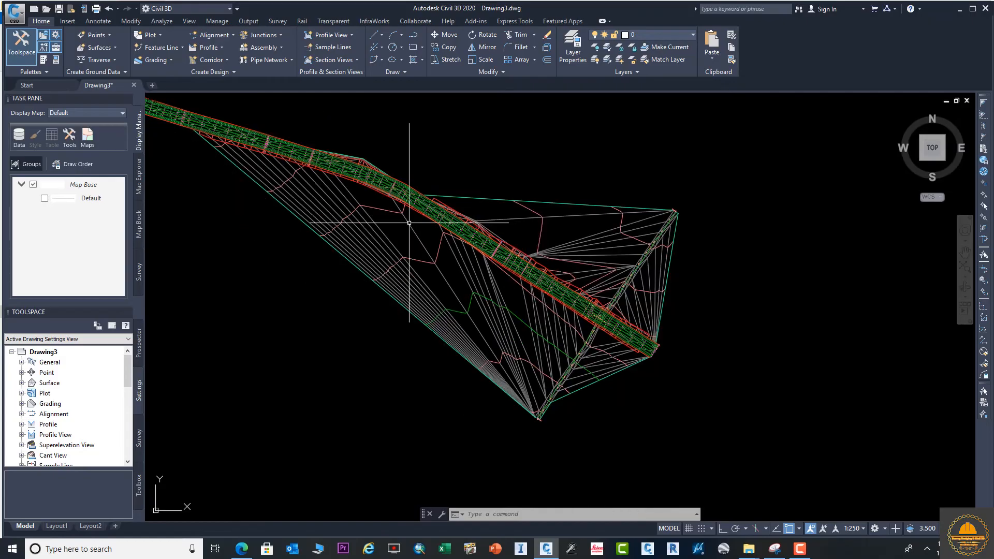
{"action": "mouse_move", "coordinate": [409, 223]}
{"action": "middle_mouse_down"}
{"action": "mouse_move", "coordinate": [527, 307]}
{"action": "mouse_move", "coordinate": [559, 314]}
{"action": "middle_mouse_up"}
{"action": "middle_click_drag", "start_coordinate": [376, 235], "coordinate": [504, 285]}
{"action": "scroll", "coordinate": [504, 285], "scroll_direction": "up", "scroll_amount": 6}
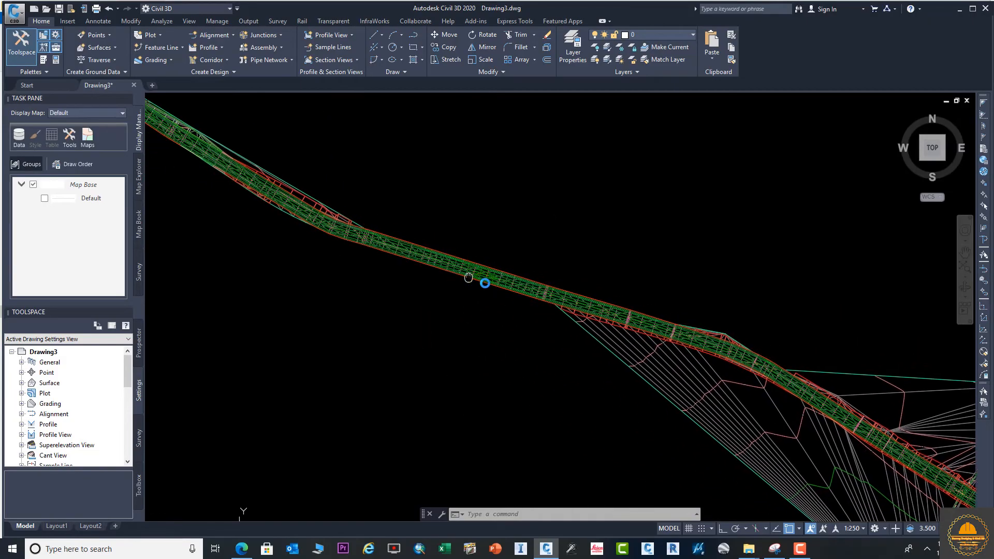
{"action": "scroll", "coordinate": [434, 277], "scroll_direction": "up", "scroll_amount": 4}
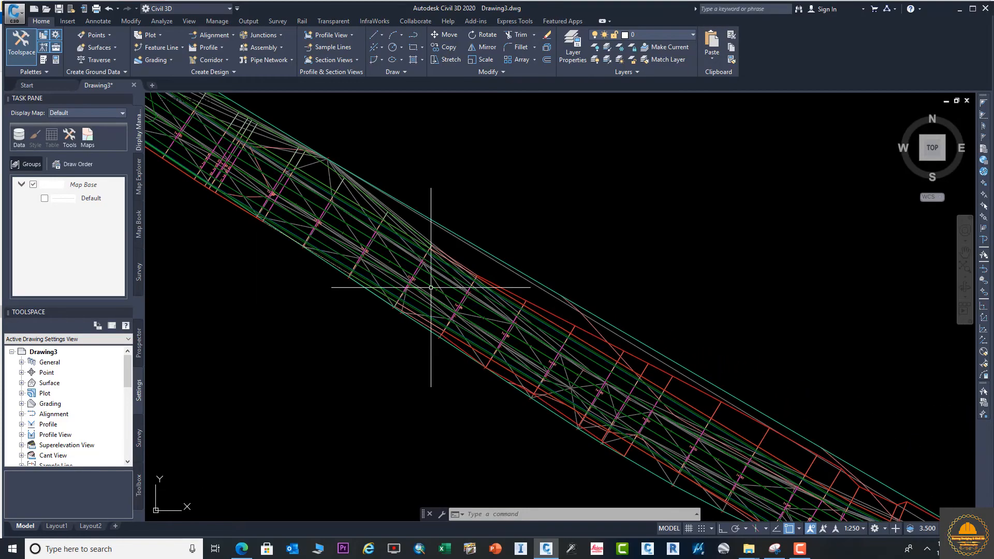
{"action": "scroll", "coordinate": [414, 269], "scroll_direction": "down", "scroll_amount": 4}
{"action": "scroll", "coordinate": [414, 268], "scroll_direction": "down", "scroll_amount": 2}
{"action": "middle_click_drag", "start_coordinate": [414, 268], "coordinate": [636, 350]}
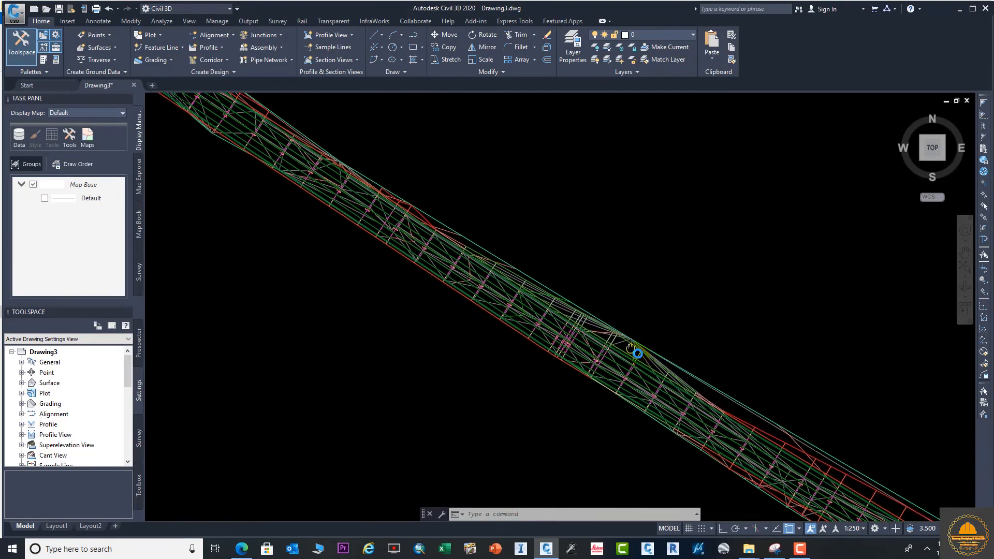
{"action": "scroll", "coordinate": [492, 274], "scroll_direction": "down", "scroll_amount": 2}
{"action": "middle_click_drag", "start_coordinate": [492, 275], "coordinate": [506, 302]}
{"action": "middle_click_drag", "start_coordinate": [440, 254], "coordinate": [584, 363]}
{"action": "scroll", "coordinate": [536, 338], "scroll_direction": "up", "scroll_amount": 5}
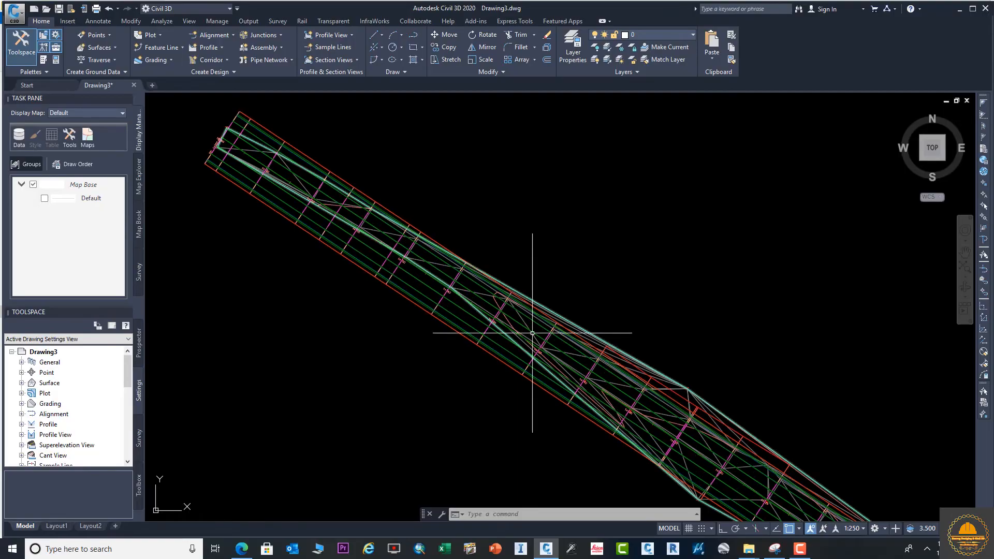
{"action": "scroll", "coordinate": [537, 337], "scroll_direction": "down", "scroll_amount": 5}
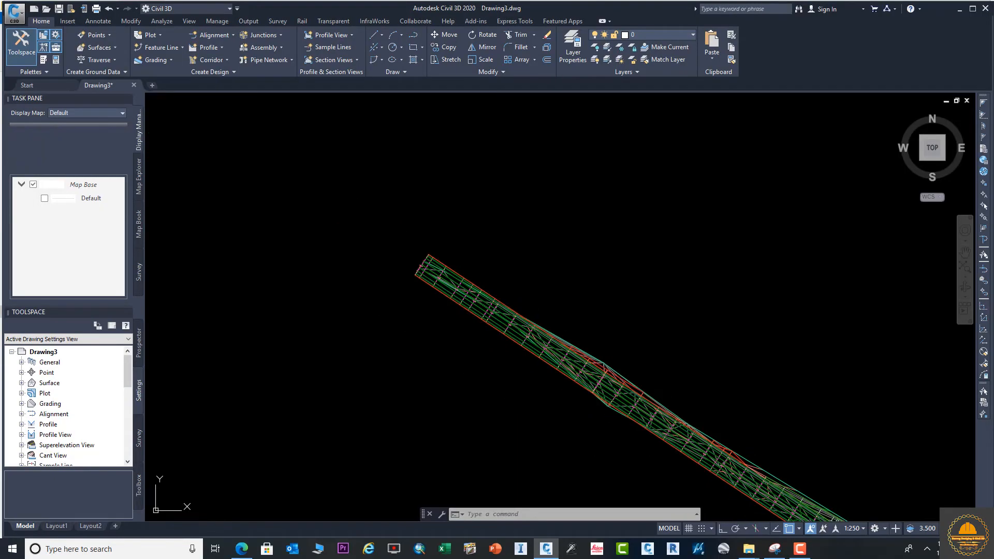
{"action": "middle_click_drag", "start_coordinate": [537, 337], "coordinate": [459, 152]}
{"action": "mouse_move", "coordinate": [797, 399]}
{"action": "middle_mouse_down"}
{"action": "mouse_move", "coordinate": [550, 299]}
{"action": "mouse_move", "coordinate": [393, 200]}
{"action": "middle_mouse_up"}
{"action": "middle_click_drag", "start_coordinate": [725, 355], "coordinate": [309, 271]}
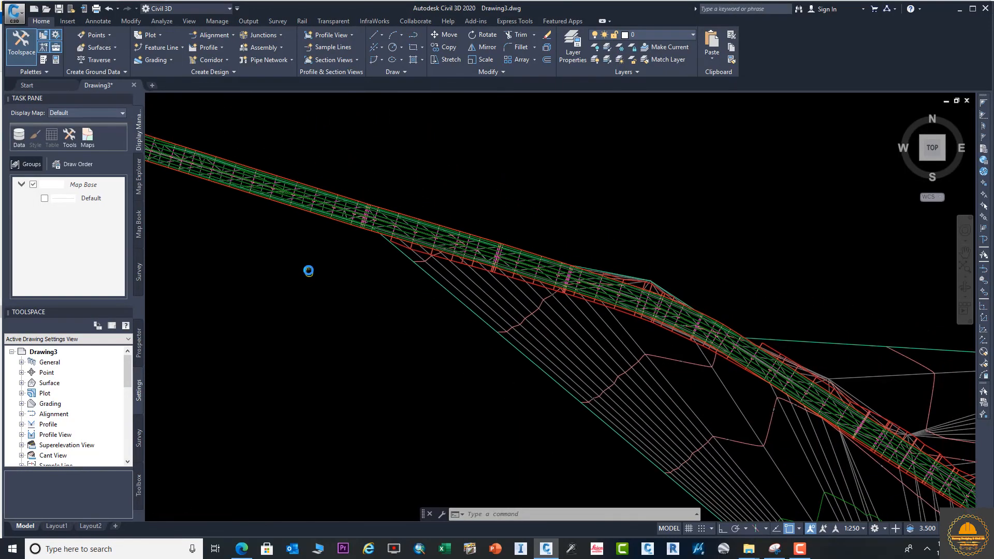
{"action": "middle_click_drag", "start_coordinate": [718, 408], "coordinate": [511, 251]}
{"action": "middle_click_drag", "start_coordinate": [802, 420], "coordinate": [647, 375]}
{"action": "scroll", "coordinate": [728, 369], "scroll_direction": "up", "scroll_amount": 6}
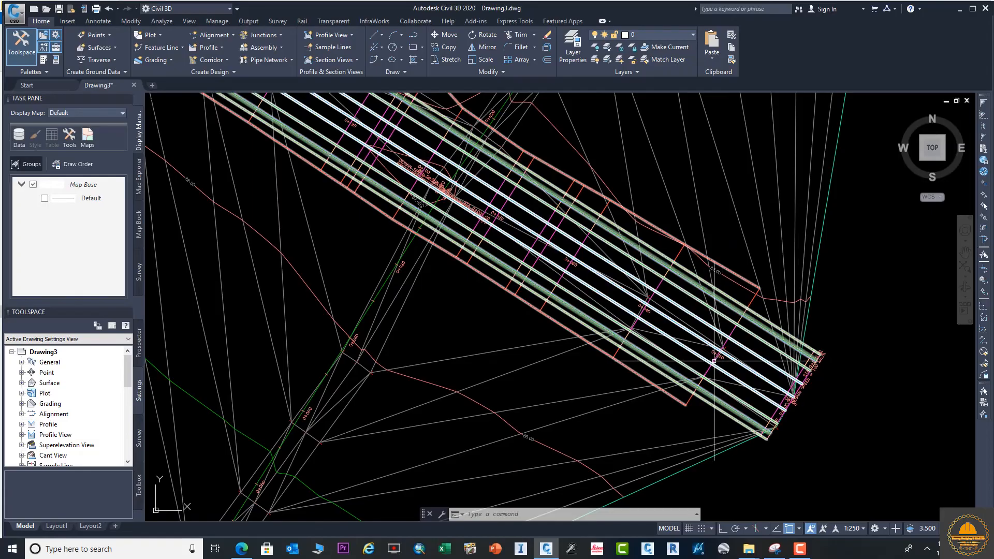
Open the corridor Corridor - AB in the Object Viewer
{"action": "scroll", "coordinate": [716, 370], "scroll_direction": "down", "scroll_amount": 5}
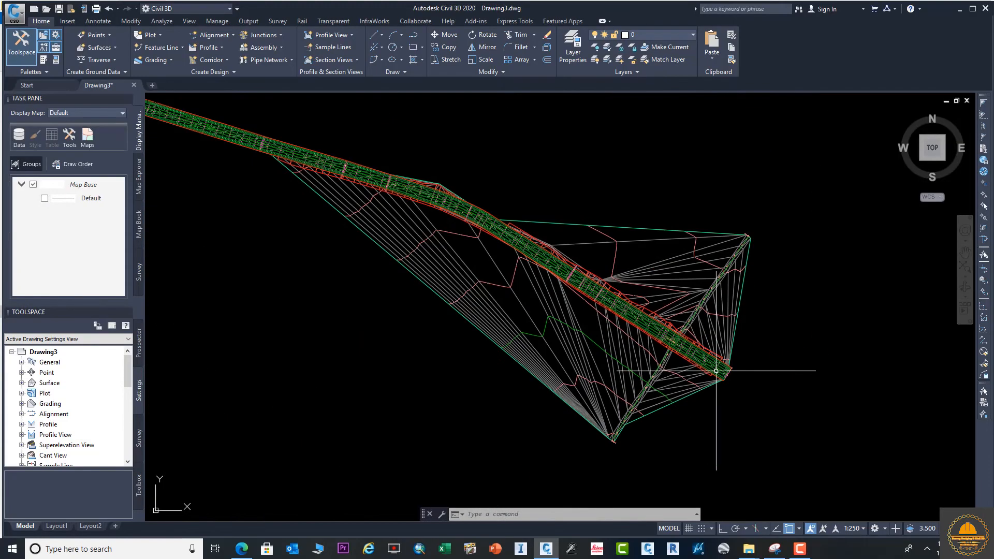
{"action": "scroll", "coordinate": [665, 350], "scroll_direction": "down", "scroll_amount": 2}
{"action": "scroll", "coordinate": [599, 350], "scroll_direction": "up", "scroll_amount": 4}
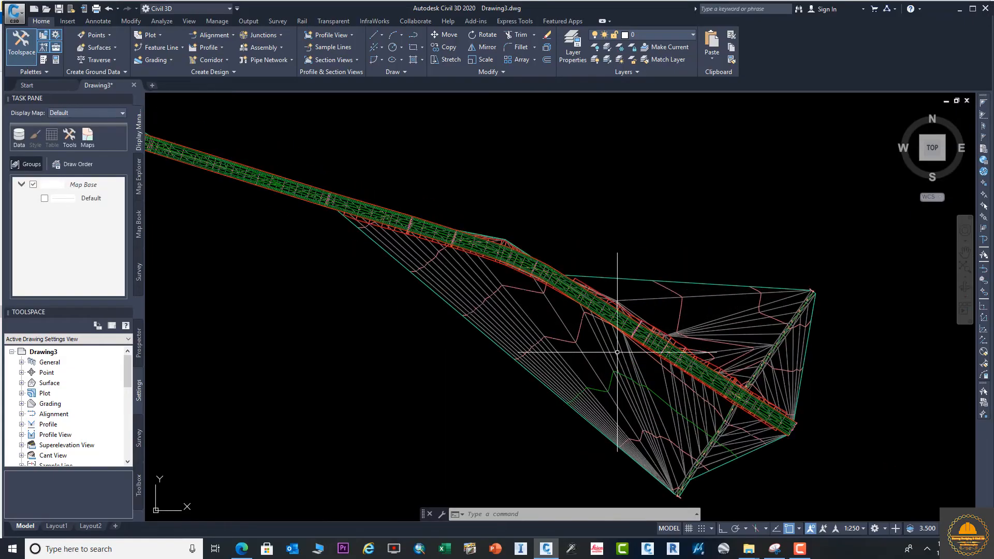
{"action": "left_click", "coordinate": [616, 318]}
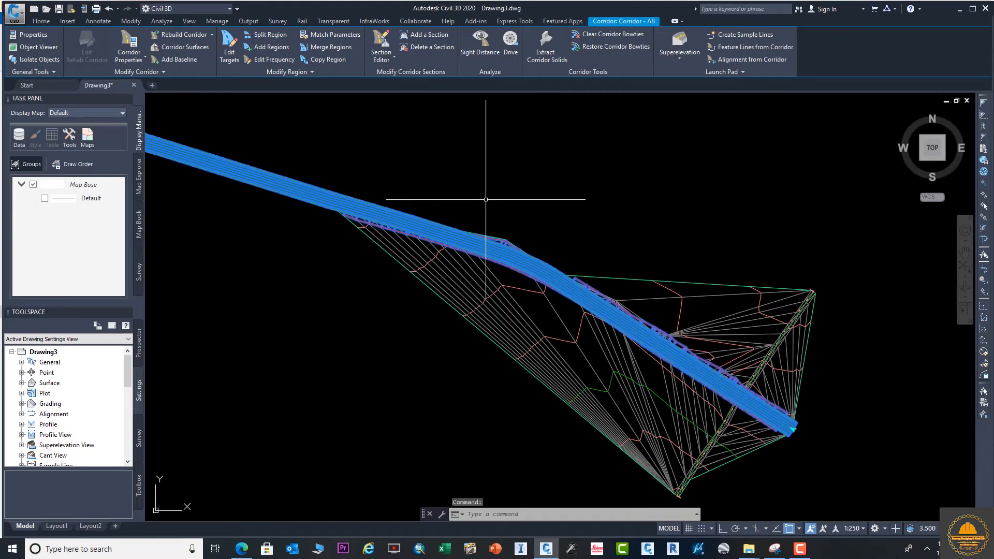
{"action": "mouse_move", "coordinate": [486, 199]}
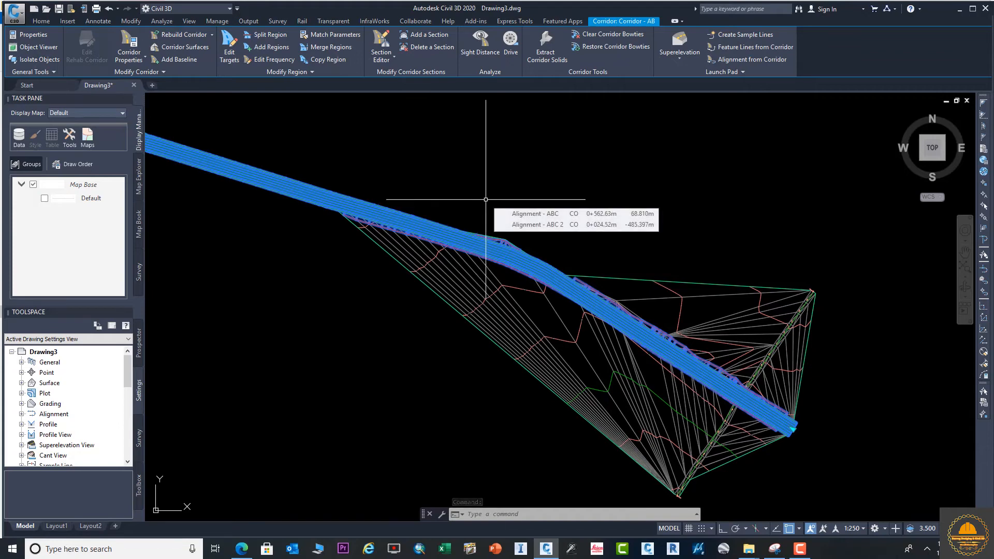
{"action": "right_click", "coordinate": [481, 246]}
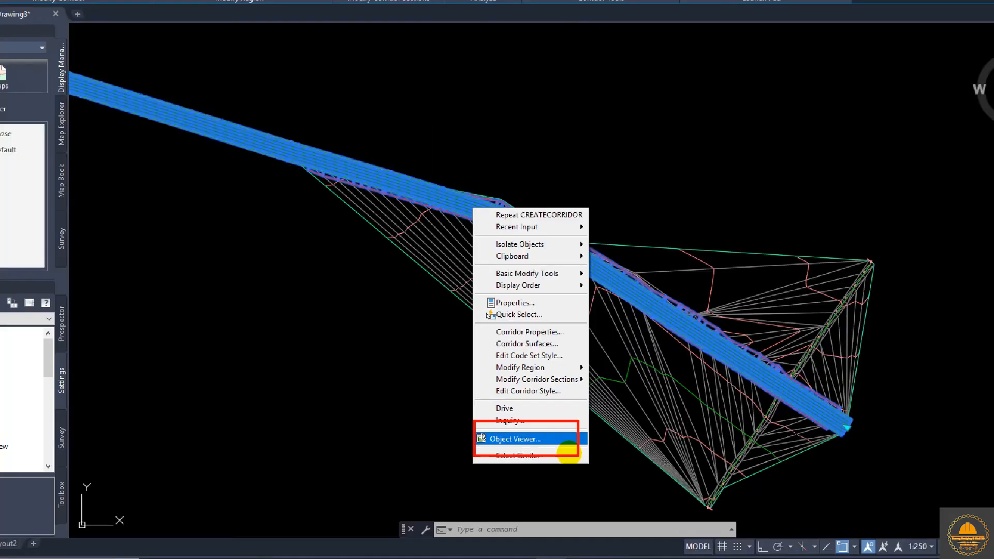
{"action": "left_click", "coordinate": [567, 444]}
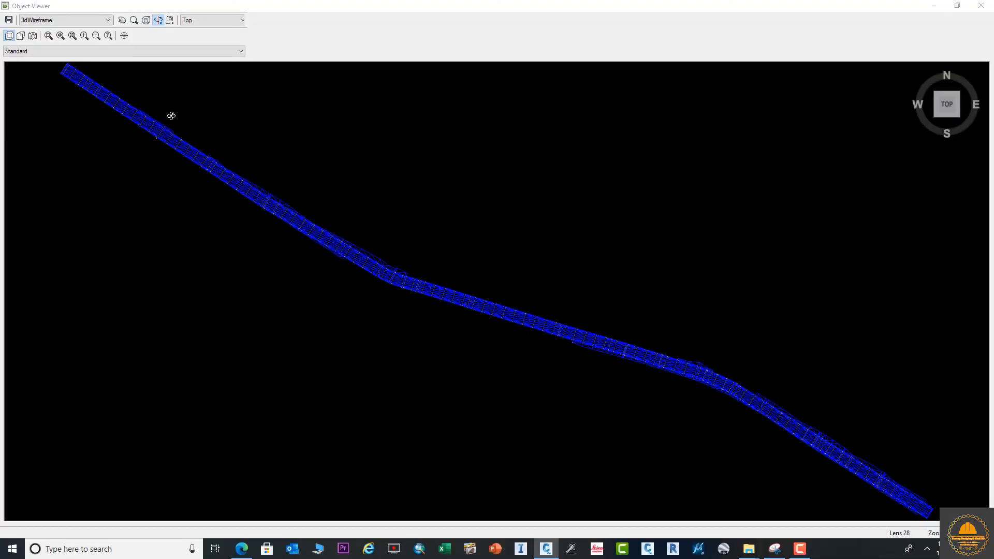
Display the corridor in the Realistic visual style and inspect its middle stretch up close
{"action": "left_click", "coordinate": [71, 19]}
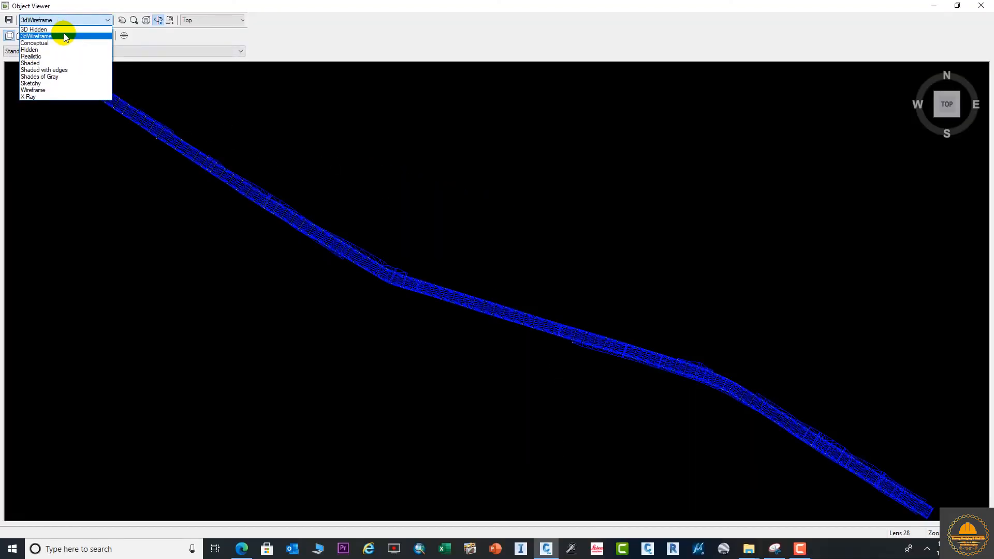
{"action": "left_click", "coordinate": [66, 35]}
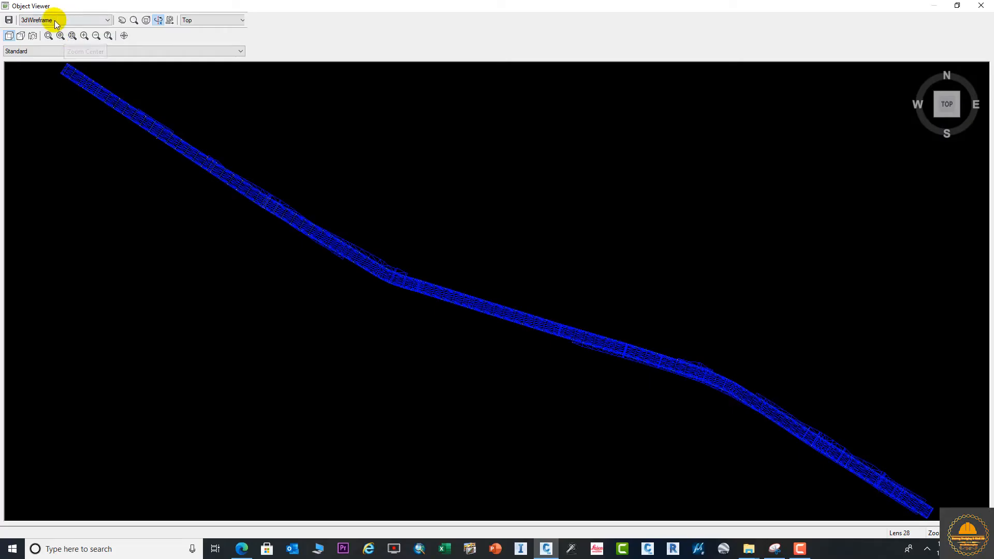
{"action": "left_click", "coordinate": [49, 20]}
{"action": "left_click", "coordinate": [58, 57]}
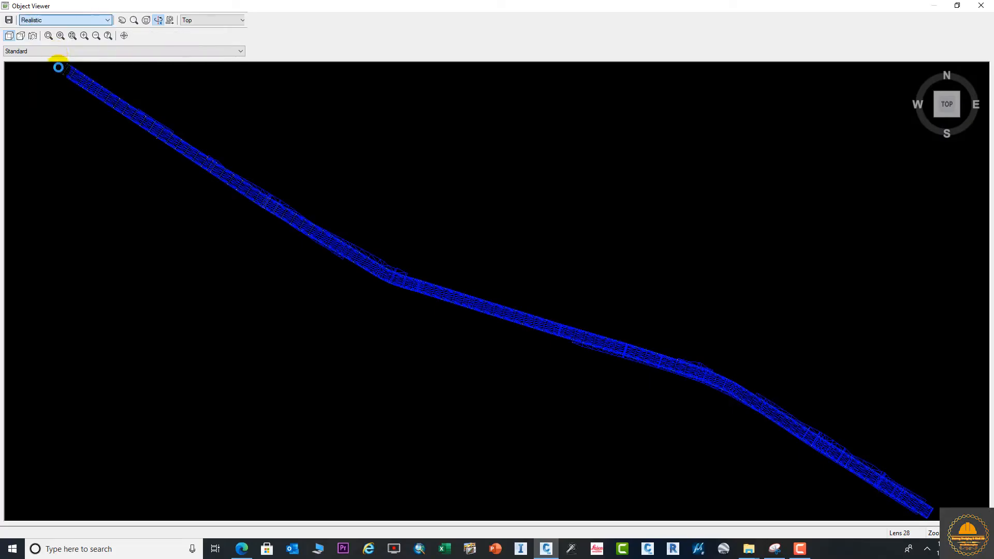
{"action": "scroll", "coordinate": [310, 277], "scroll_direction": "up", "scroll_amount": 5}
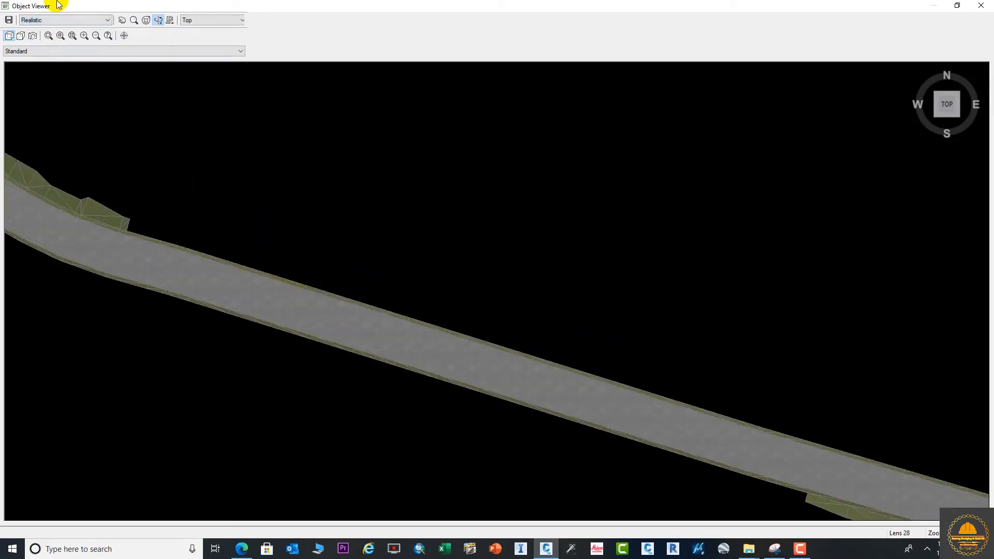
Compare the corridor in the X-Ray, Shaded with edges and Sketchy visual styles
{"action": "left_click", "coordinate": [55, 20]}
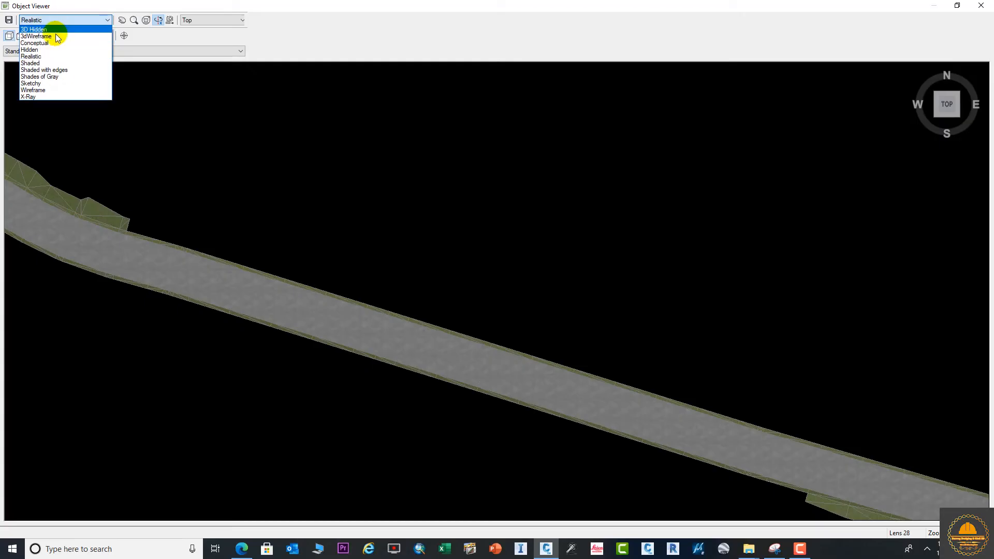
{"action": "left_click", "coordinate": [43, 95]}
{"action": "left_click", "coordinate": [78, 19]}
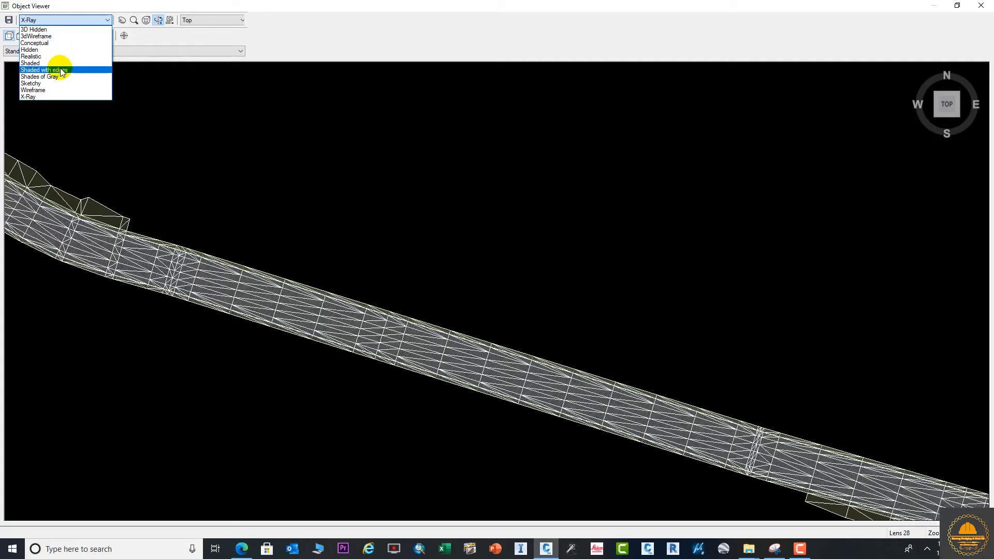
{"action": "left_click", "coordinate": [62, 71]}
{"action": "left_click", "coordinate": [88, 20]}
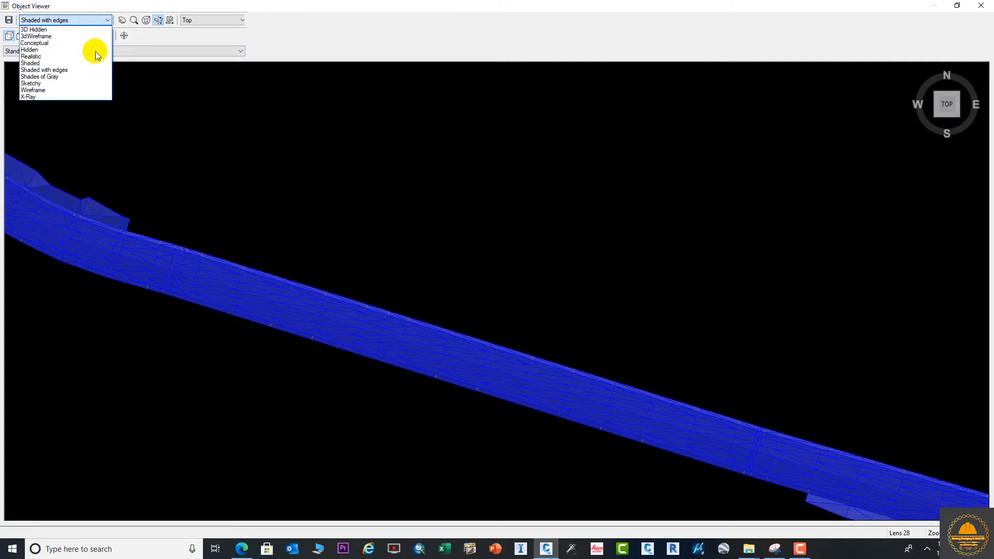
{"action": "left_click", "coordinate": [79, 86]}
{"action": "scroll", "coordinate": [201, 222], "scroll_direction": "down", "scroll_amount": 7}
{"action": "scroll", "coordinate": [284, 232], "scroll_direction": "up", "scroll_amount": 5}
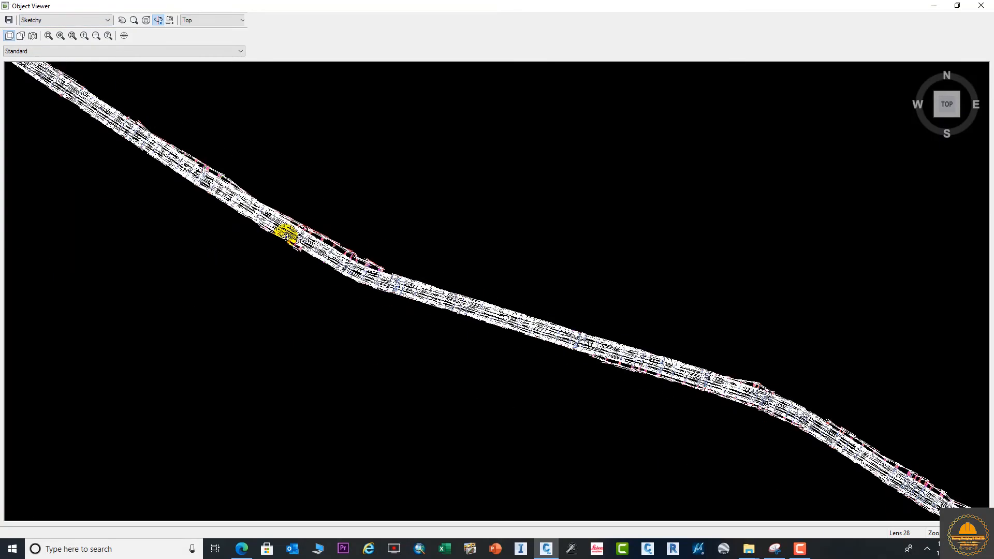
{"action": "scroll", "coordinate": [391, 271], "scroll_direction": "up", "scroll_amount": 3}
View the corridor from the Left, return to the Top view and close the Object Viewer
{"action": "left_click", "coordinate": [220, 20]}
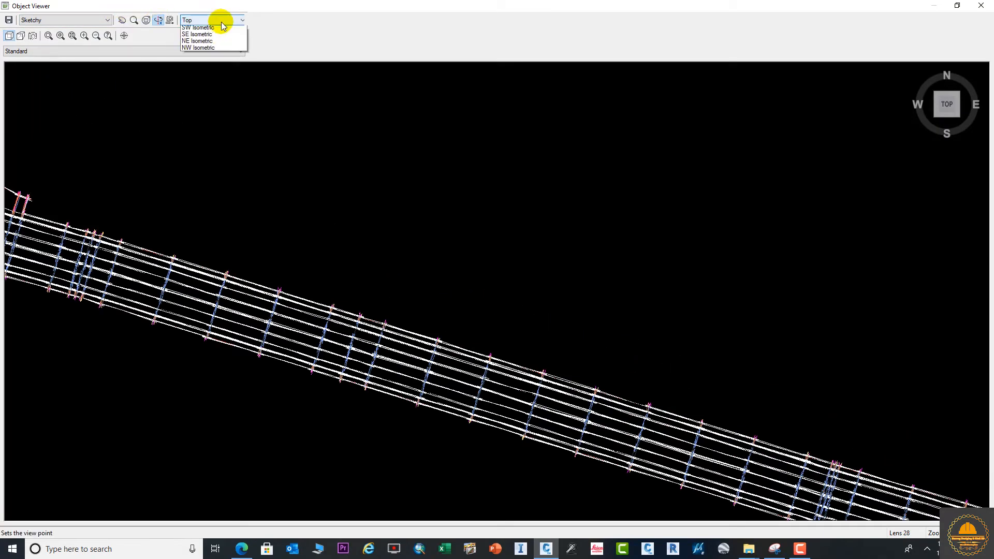
{"action": "left_click", "coordinate": [210, 42]}
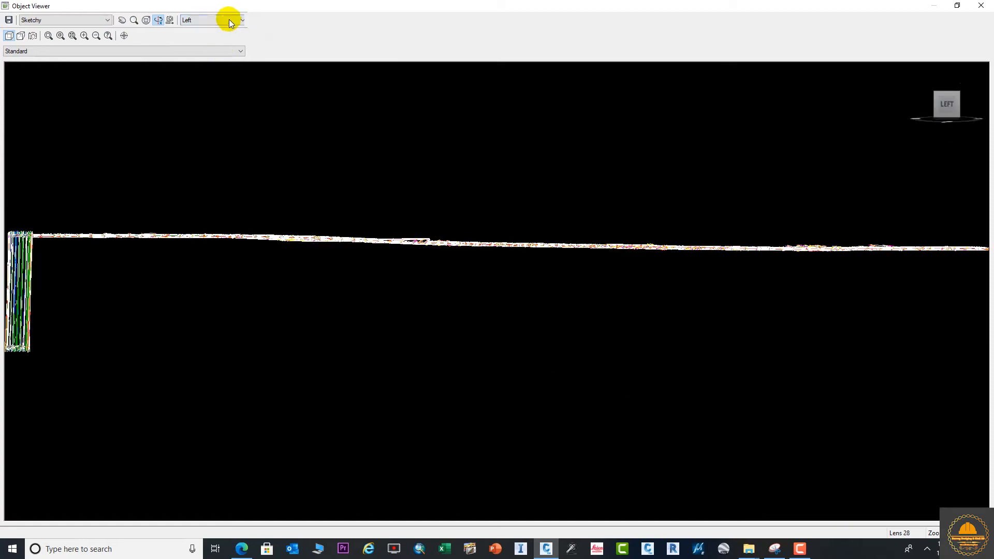
{"action": "left_click", "coordinate": [197, 20]}
{"action": "left_click", "coordinate": [202, 32]}
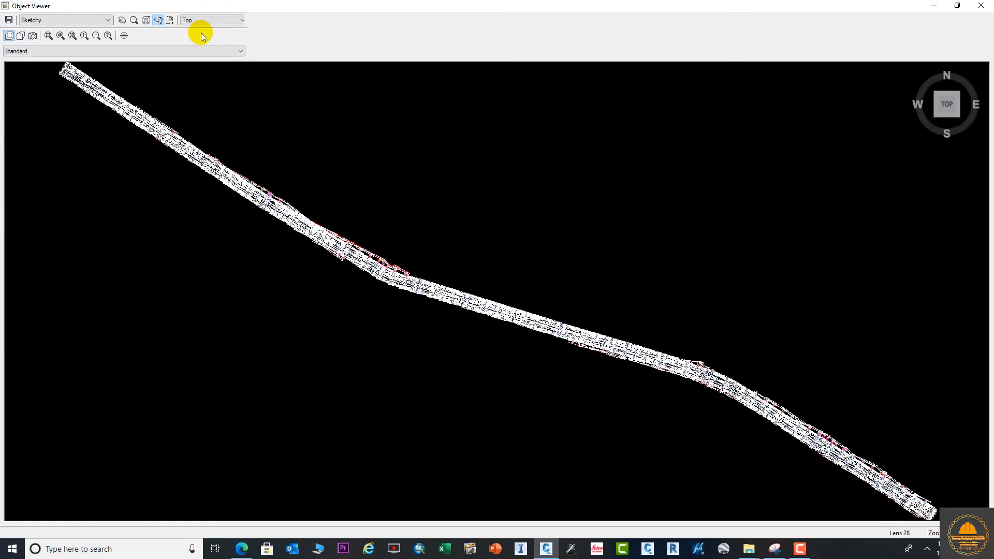
{"action": "left_click", "coordinate": [83, 21]}
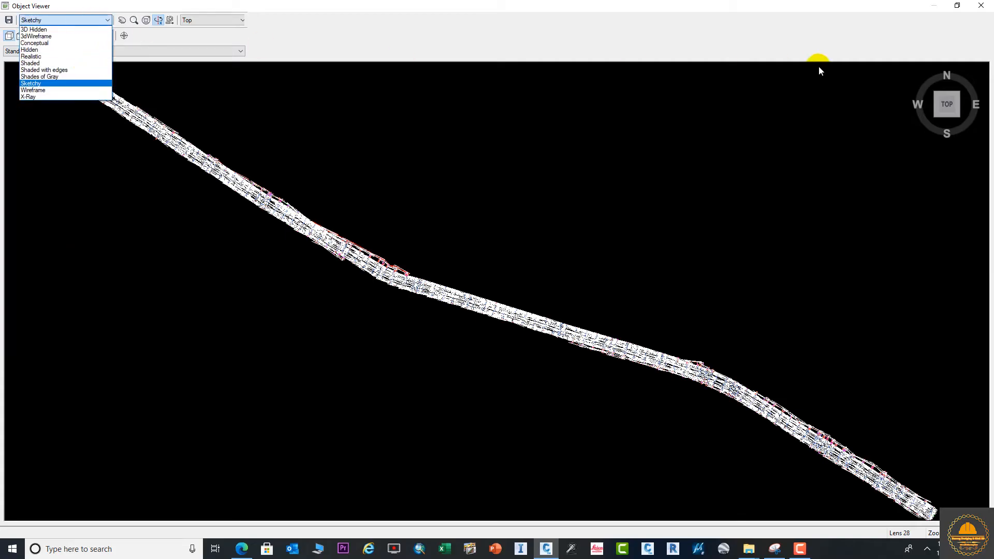
{"action": "left_click", "coordinate": [980, 10]}
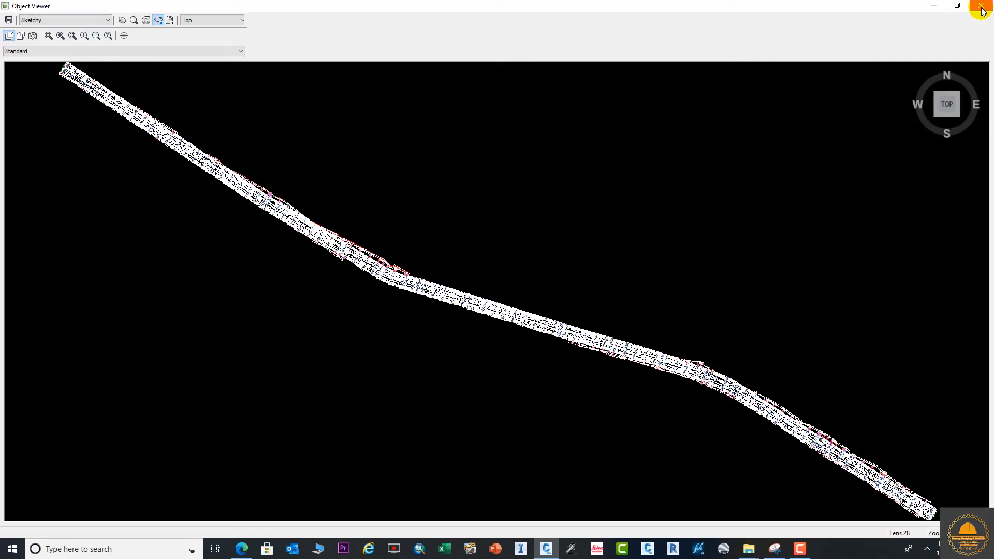
{"action": "left_click", "coordinate": [981, 7]}
{"action": "scroll", "coordinate": [640, 228], "scroll_direction": "up", "scroll_amount": 4}
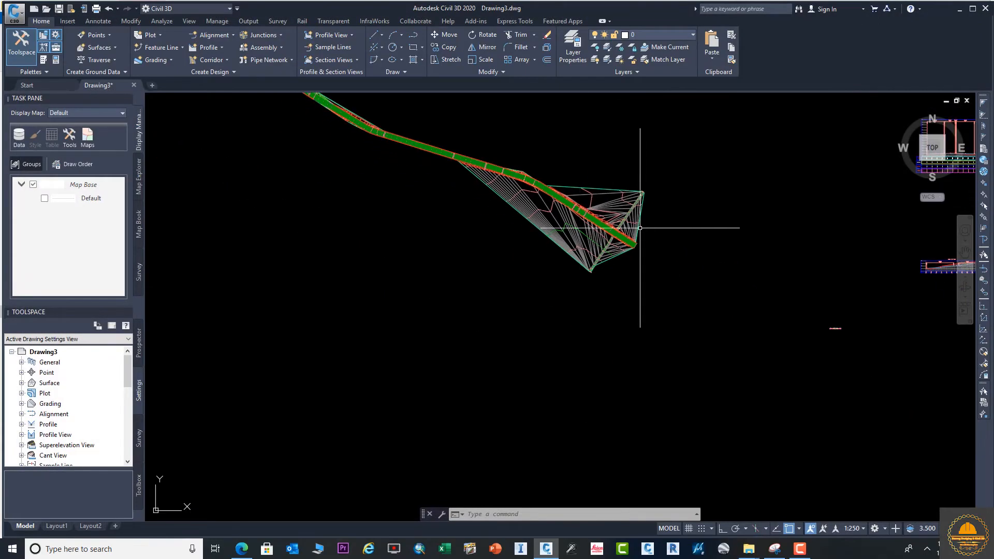
{"action": "middle_click_drag", "start_coordinate": [640, 228], "coordinate": [518, 235]}
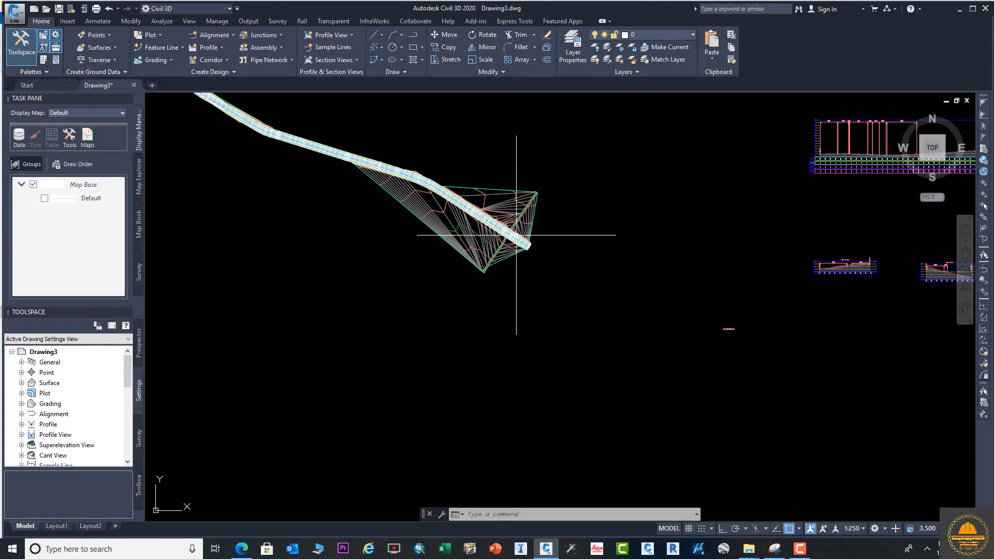
{"action": "scroll", "coordinate": [513, 194], "scroll_direction": "up", "scroll_amount": 4}
{"action": "left_click", "coordinate": [505, 198]}
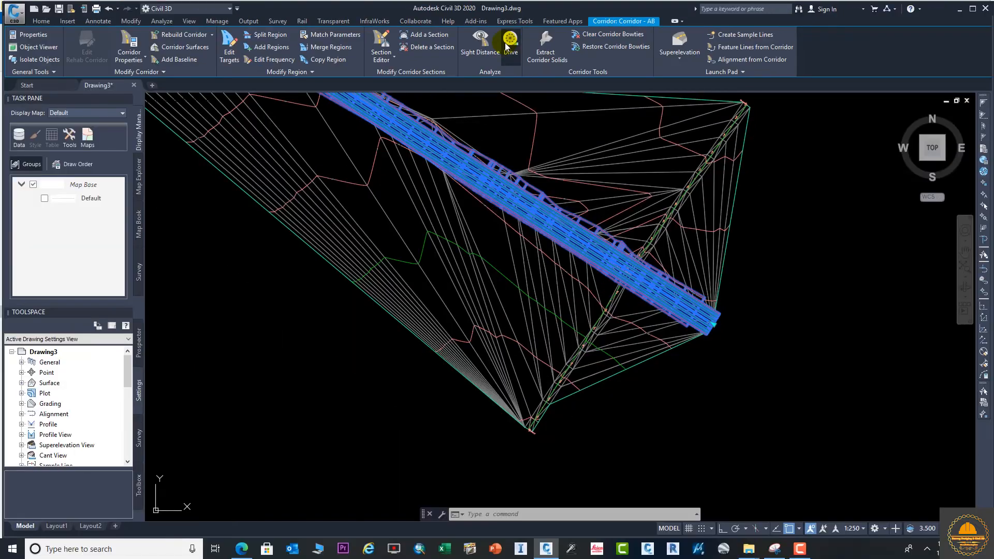
{"action": "left_click", "coordinate": [510, 44]}
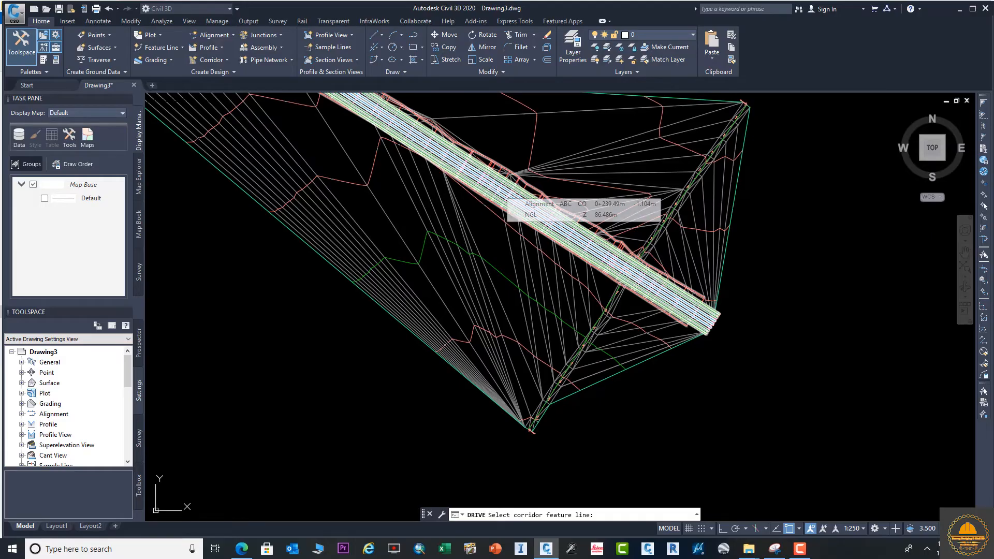
{"action": "left_click", "coordinate": [510, 205]}
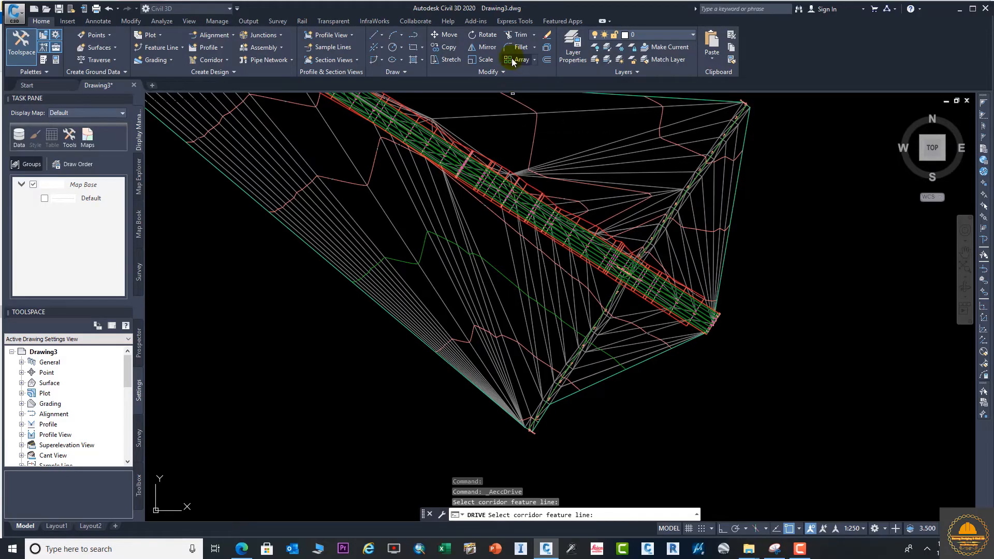
Start the Drive command on Corridor - AB with the Crown feature line as the path
{"action": "left_click", "coordinate": [484, 158]}
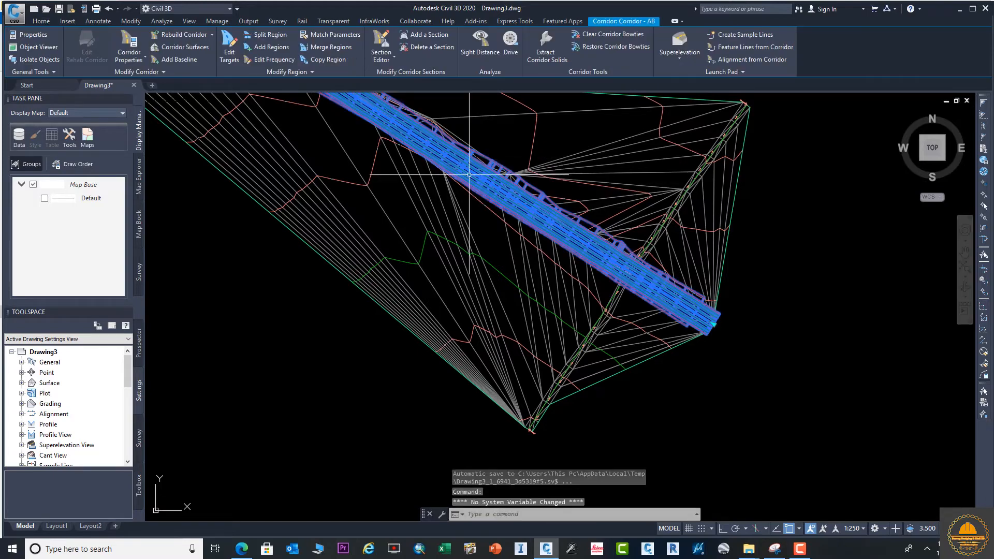
{"action": "left_click", "coordinate": [509, 52]}
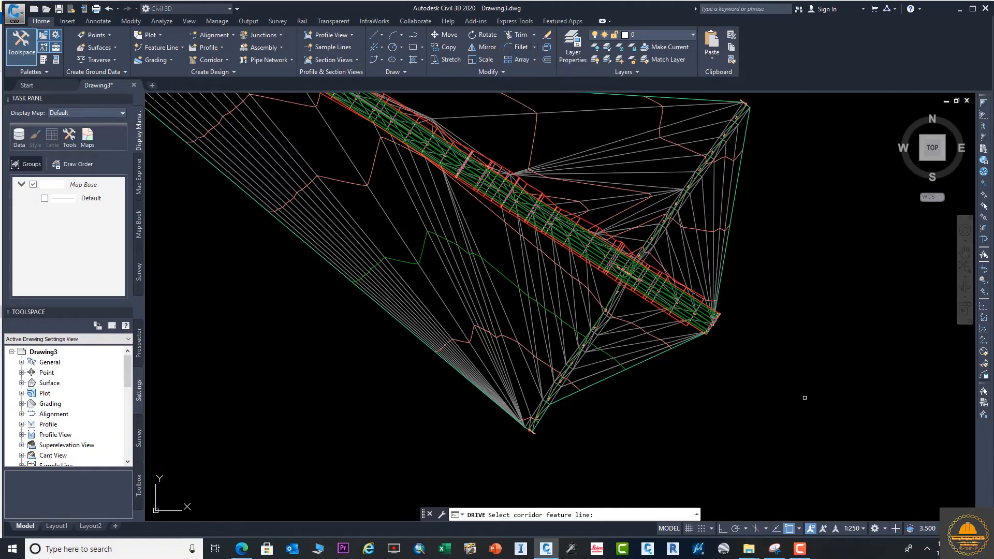
{"action": "left_click", "coordinate": [914, 550]}
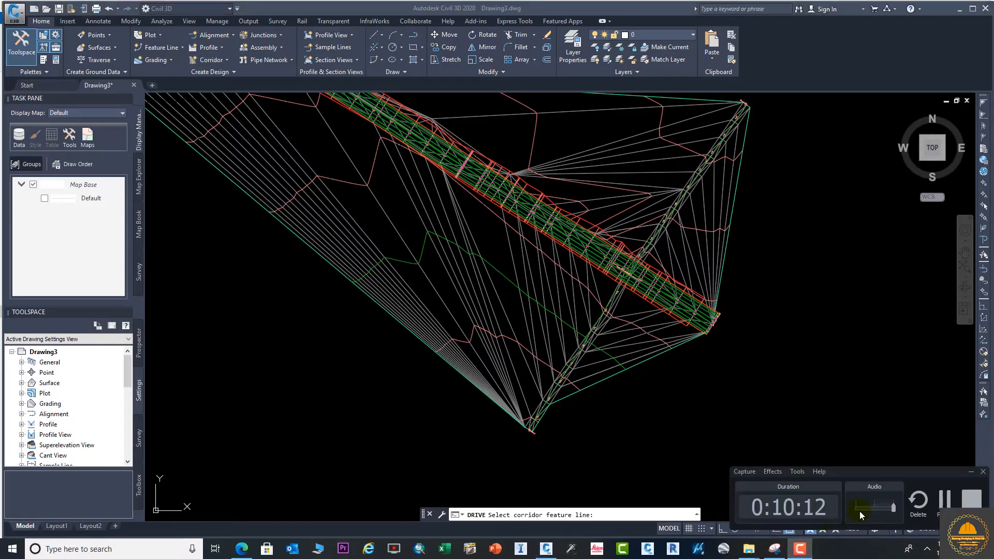
{"action": "left_click", "coordinate": [938, 507]}
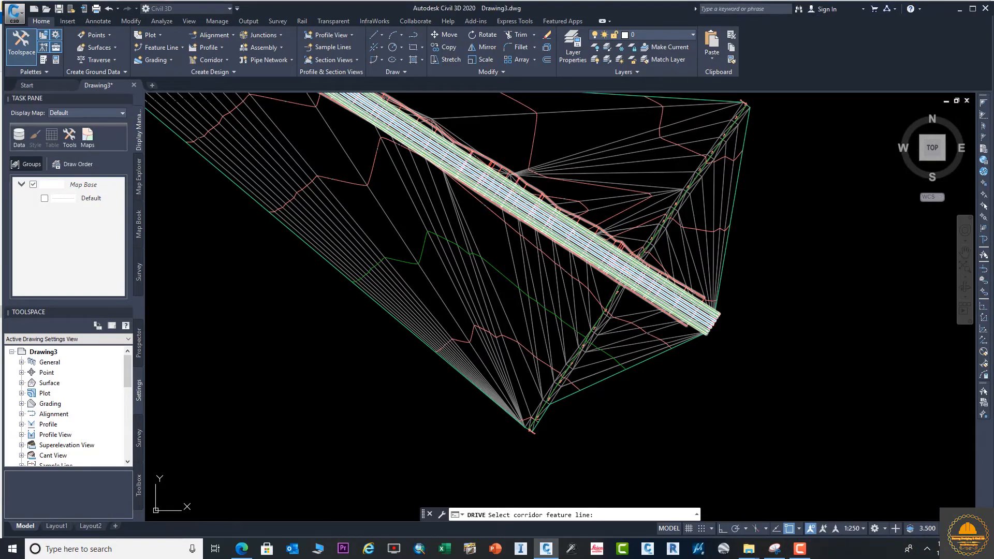
{"action": "left_click", "coordinate": [549, 230]}
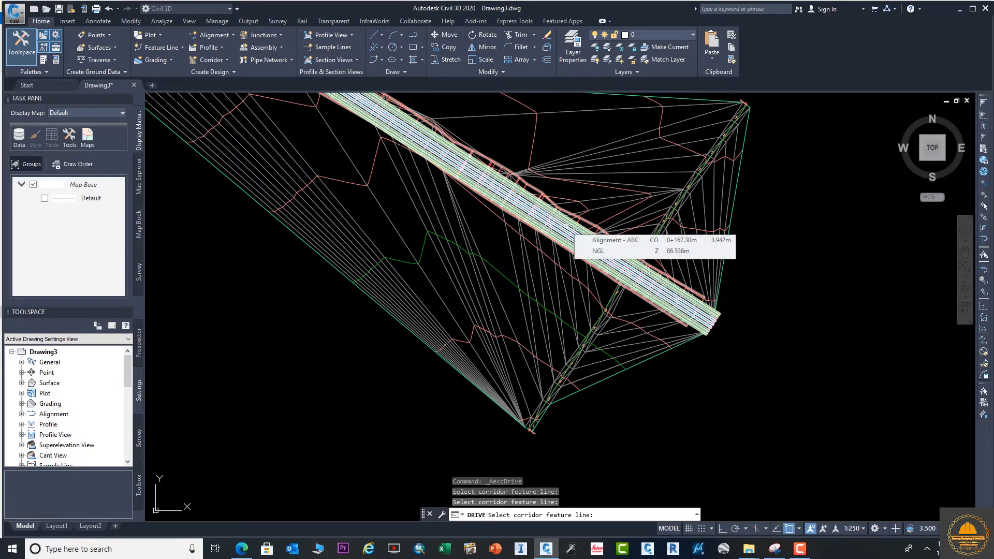
{"action": "left_click", "coordinate": [565, 226]}
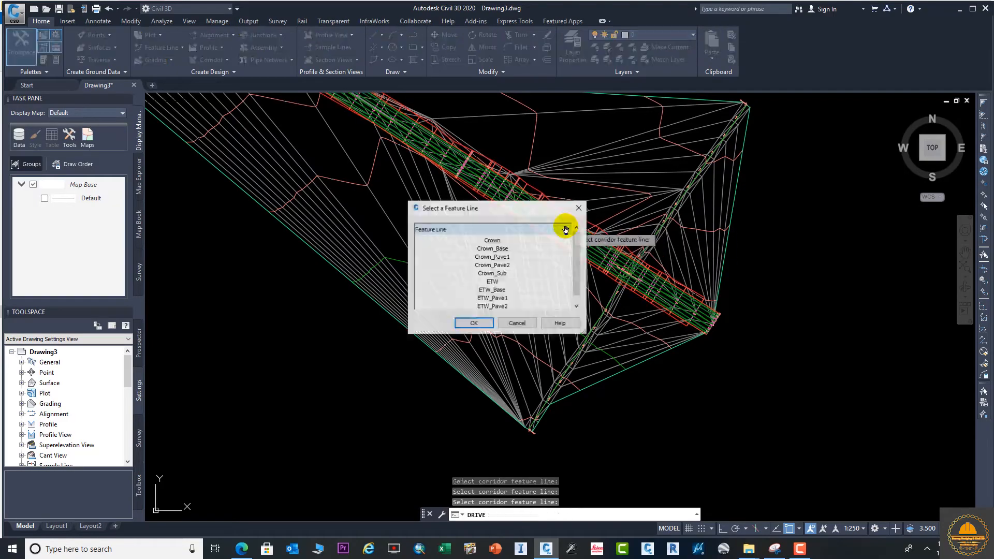
{"action": "left_click", "coordinate": [475, 323]}
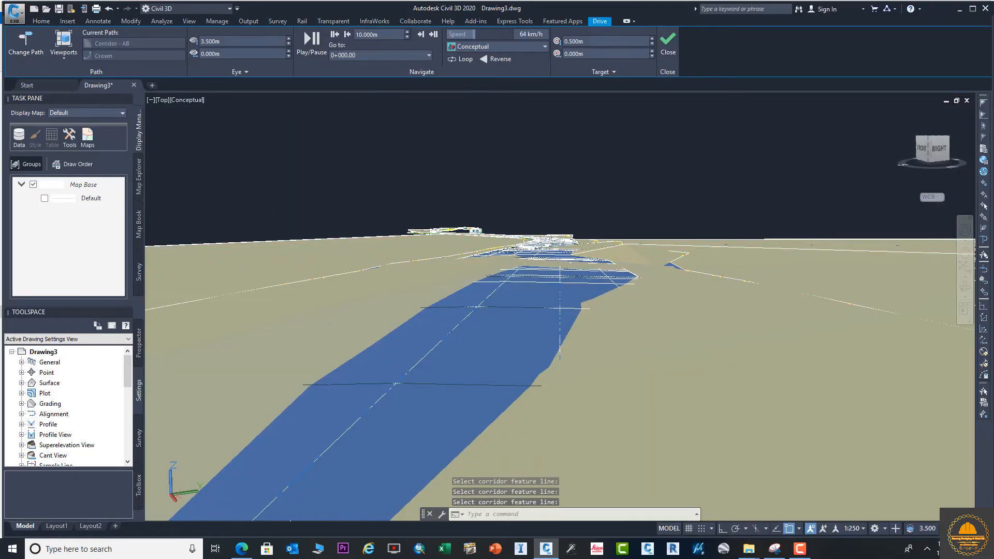
Play the drive simulation along the corridor, close Drive mode and check the corridor in plan
{"action": "left_click", "coordinate": [317, 48]}
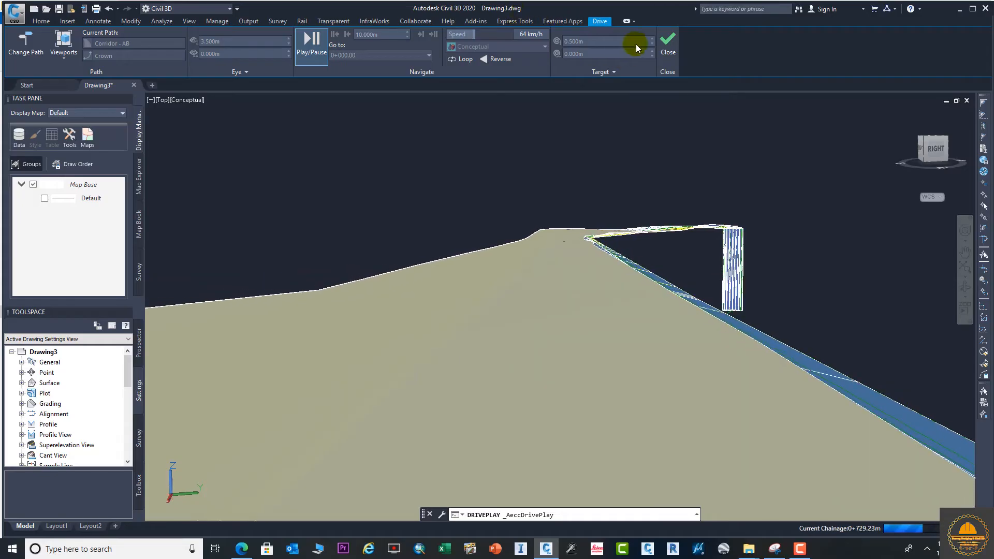
{"action": "left_click", "coordinate": [667, 44]}
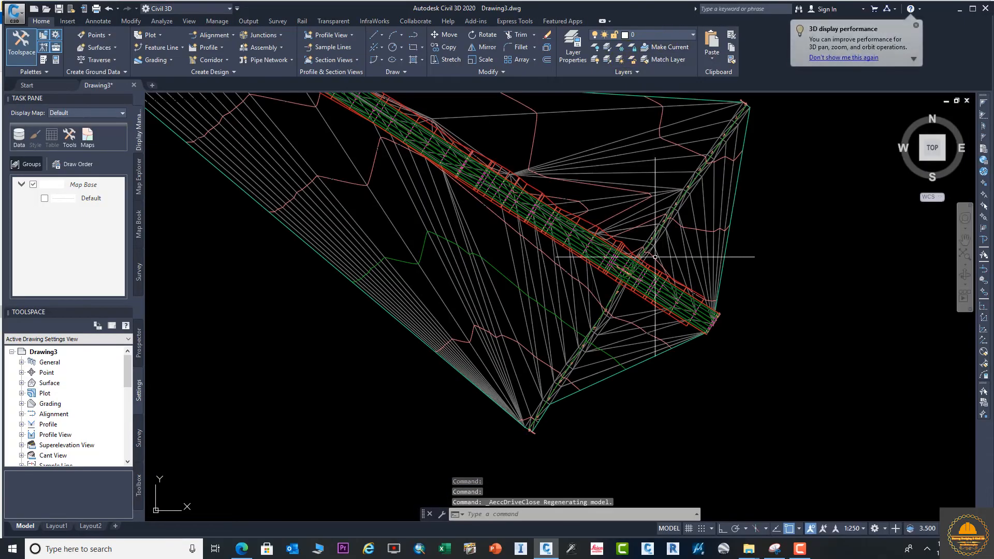
{"action": "scroll", "coordinate": [691, 178], "scroll_direction": "down", "scroll_amount": 6}
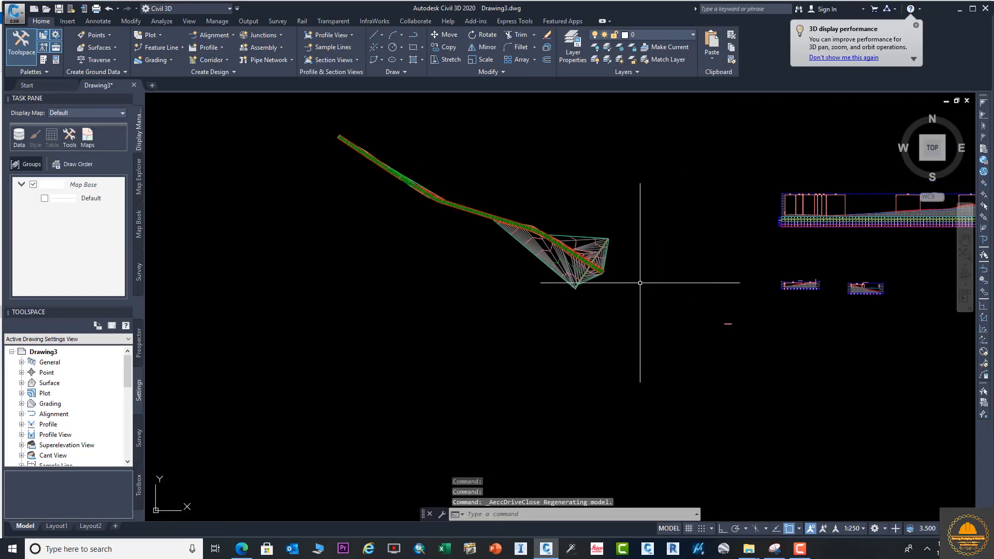
{"action": "scroll", "coordinate": [595, 275], "scroll_direction": "up", "scroll_amount": 3}
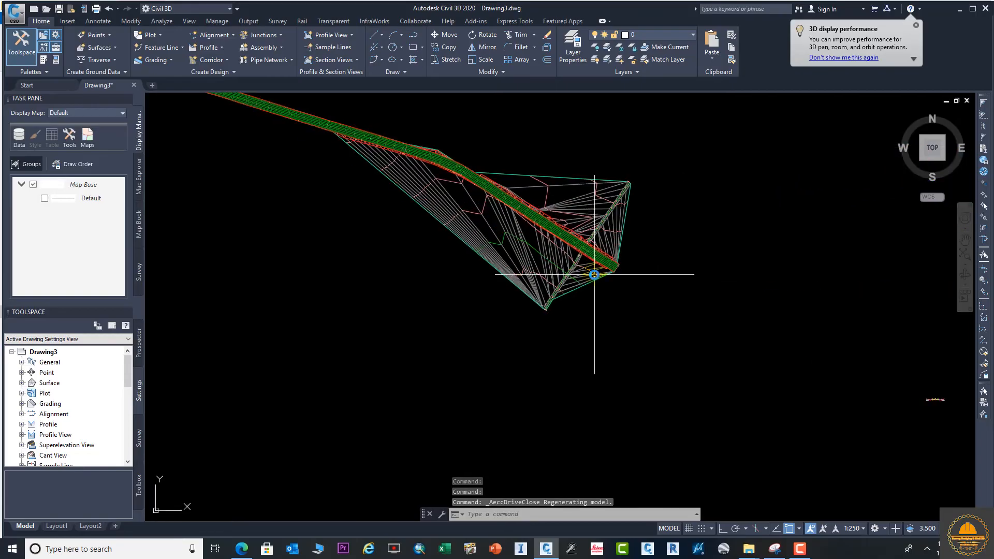
Open the Section Editor viewport configuration for Corridor - AB and set the layout to Two: Vertical
{"action": "left_click", "coordinate": [559, 223]}
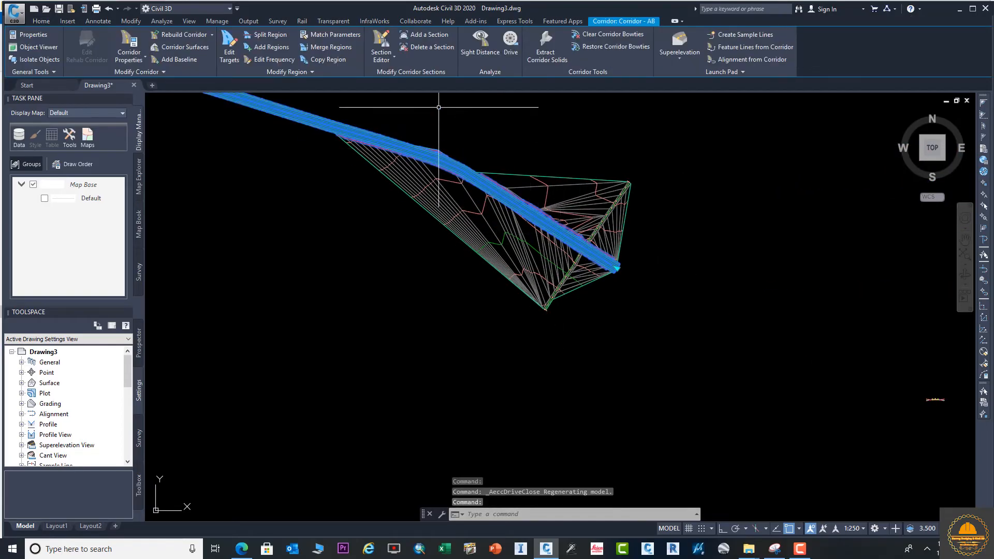
{"action": "left_click", "coordinate": [389, 55]}
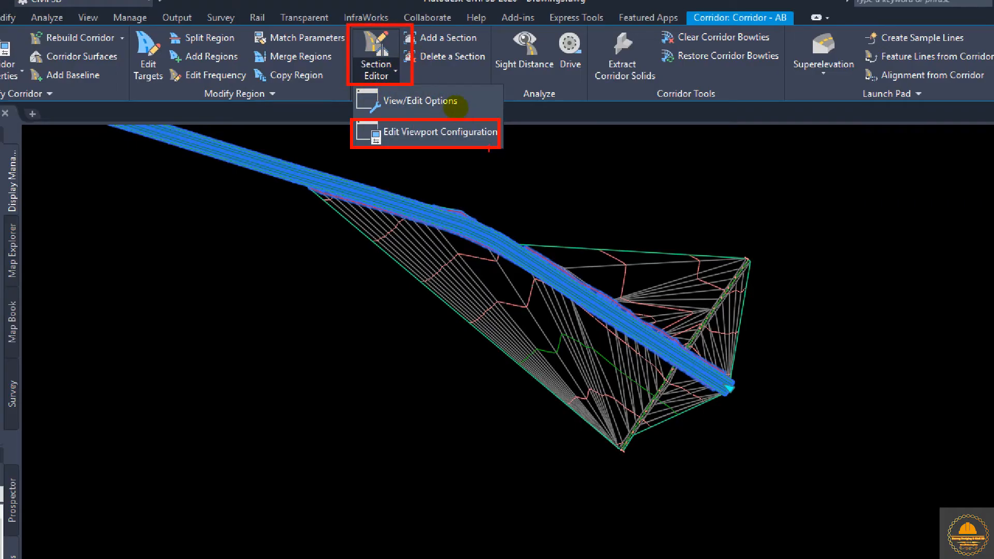
{"action": "left_click", "coordinate": [392, 68]}
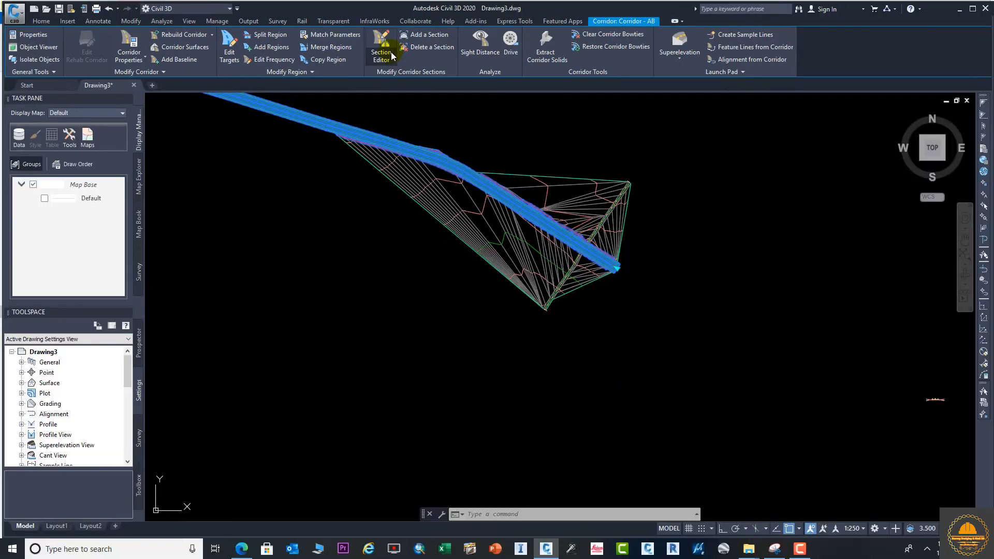
{"action": "left_click", "coordinate": [390, 51]}
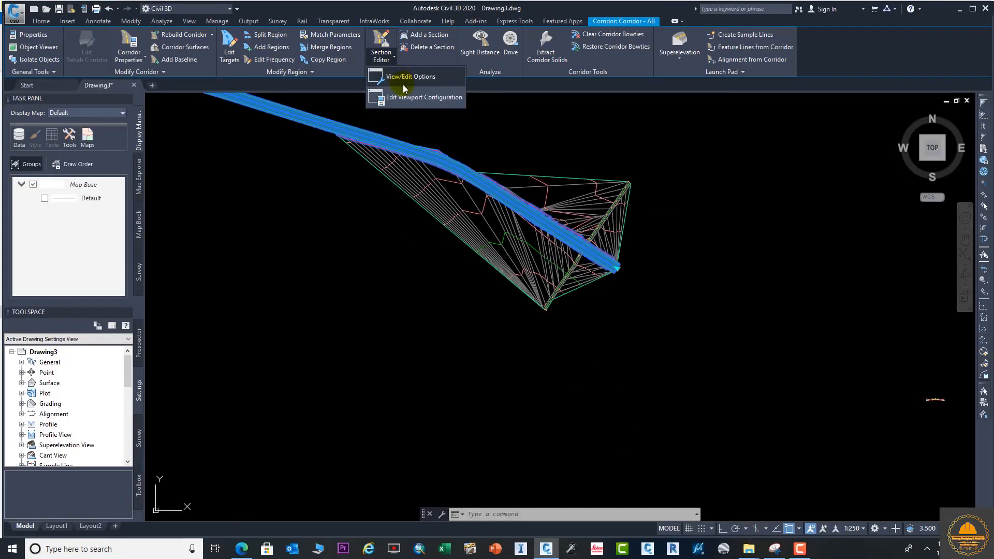
{"action": "left_click", "coordinate": [404, 101]}
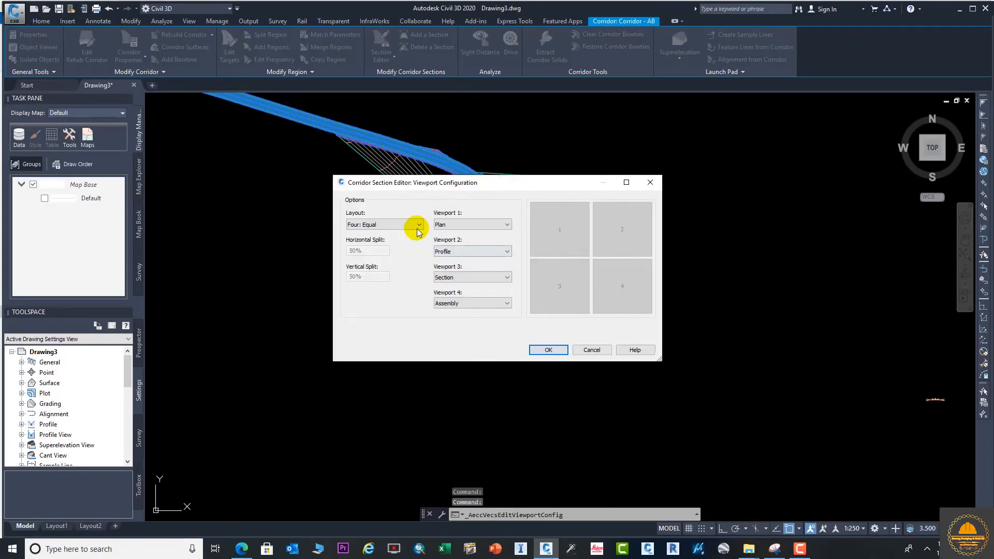
{"action": "left_click", "coordinate": [399, 224]}
{"action": "left_click", "coordinate": [395, 230]}
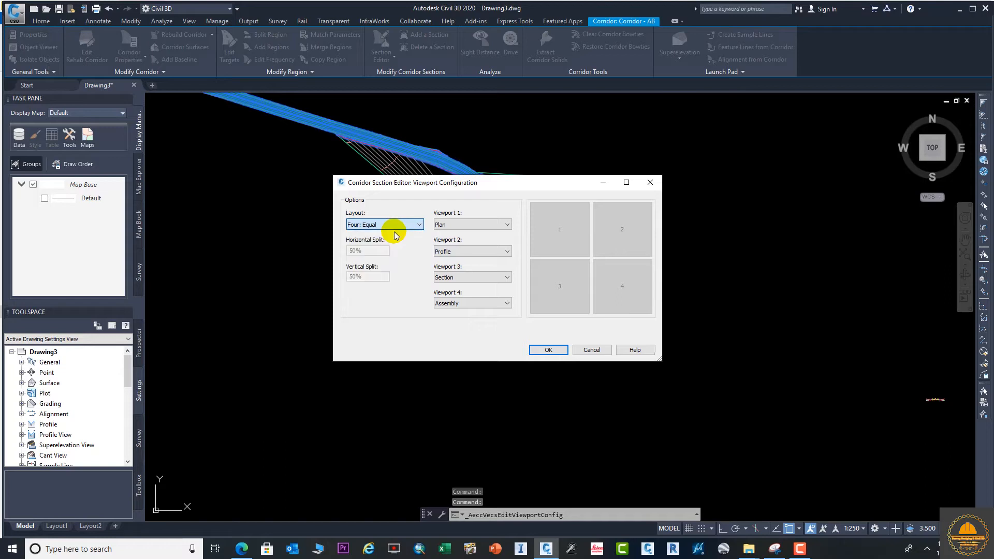
Assign Plan to viewport 1 and Section to viewport 2, and accept the viewport configuration
{"action": "left_click", "coordinate": [460, 224]}
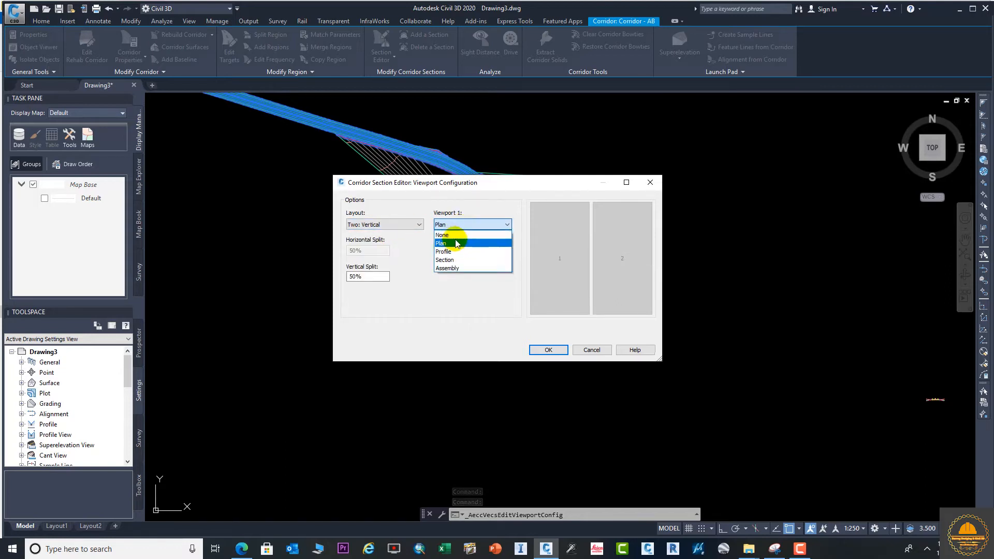
{"action": "left_click", "coordinate": [457, 244]}
{"action": "left_click", "coordinate": [468, 251]}
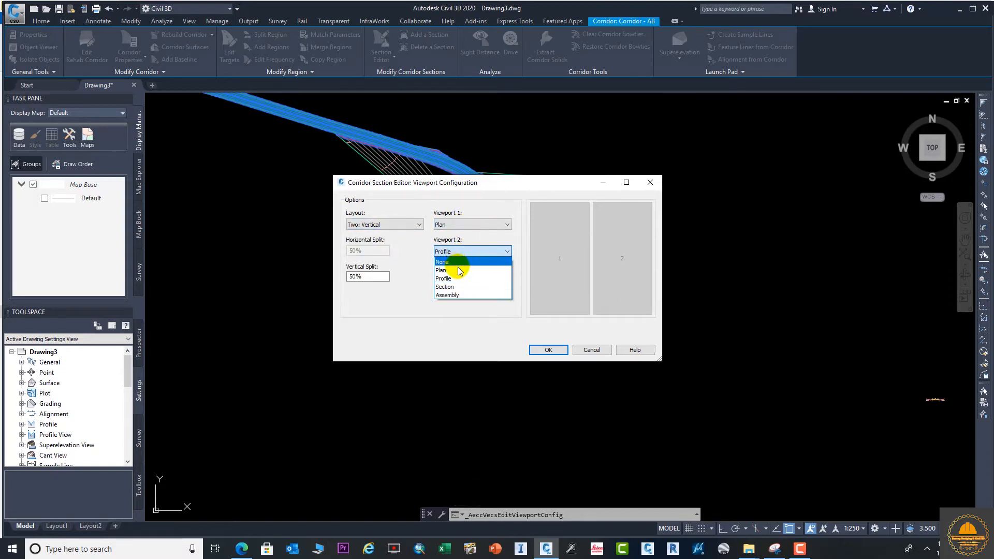
{"action": "left_click", "coordinate": [457, 287]}
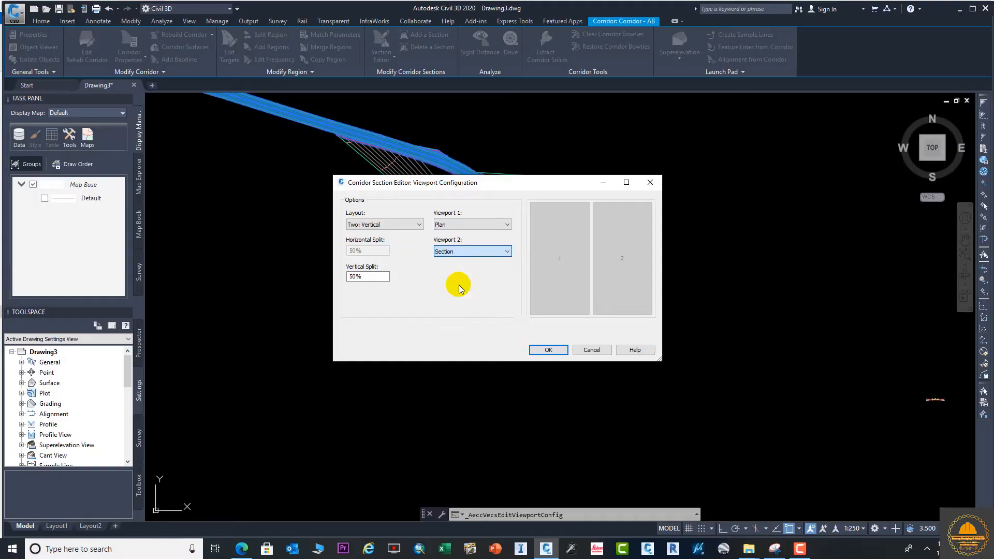
{"action": "left_click", "coordinate": [549, 351]}
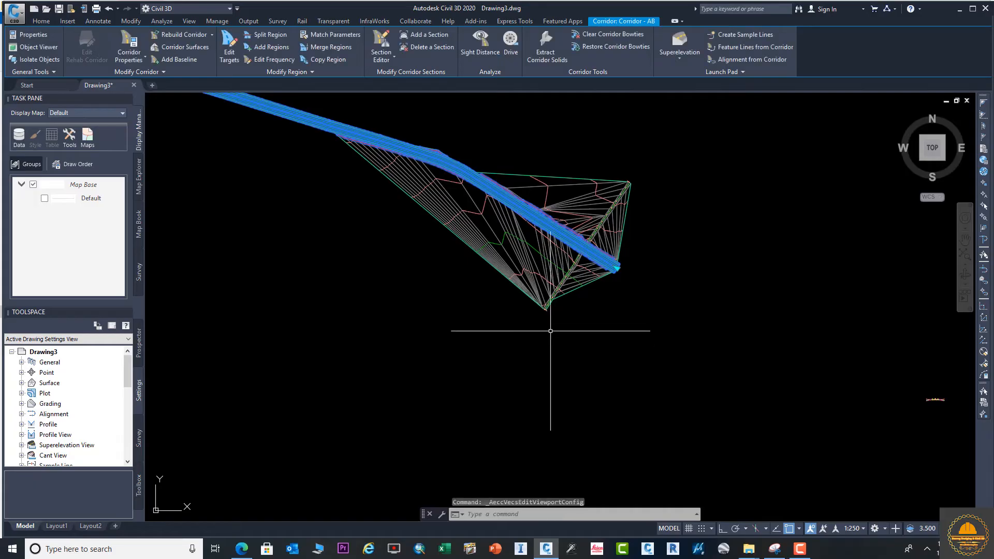
View the corridor's plan and cross section in the Section Editor and close the editor
{"action": "left_click", "coordinate": [379, 46]}
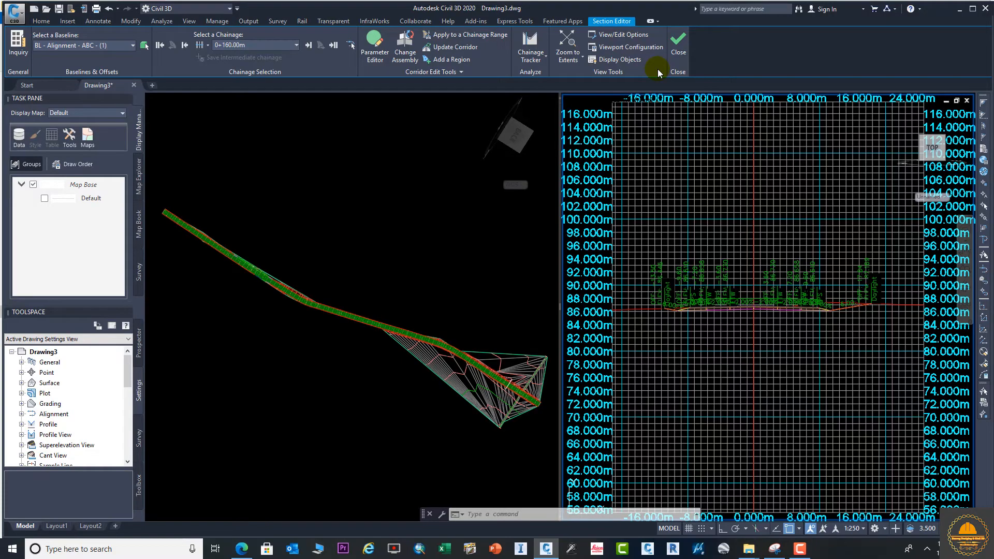
{"action": "left_click", "coordinate": [680, 42]}
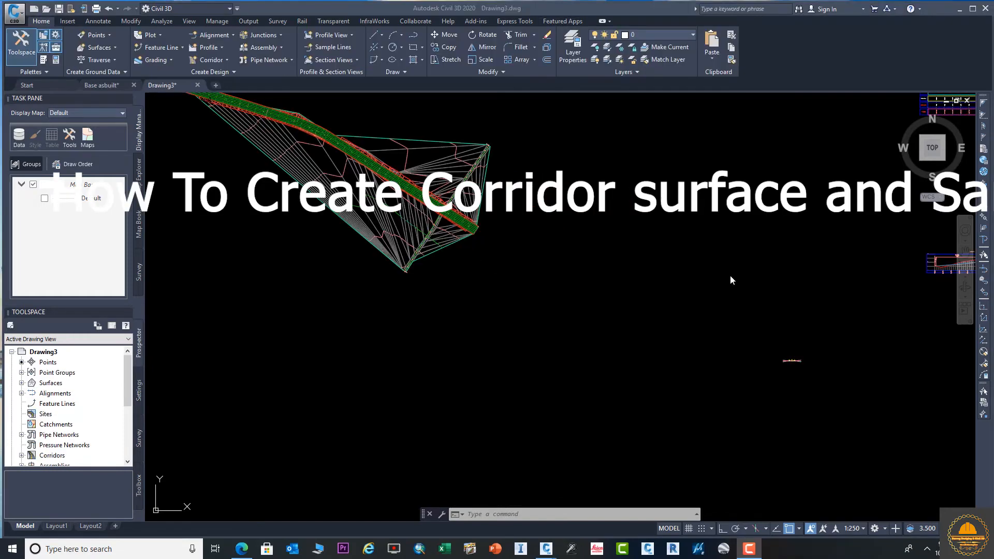
Examine Corridor - AB in plan together with the neighbouring profile views
{"action": "scroll", "coordinate": [475, 253], "scroll_direction": "down", "scroll_amount": 2}
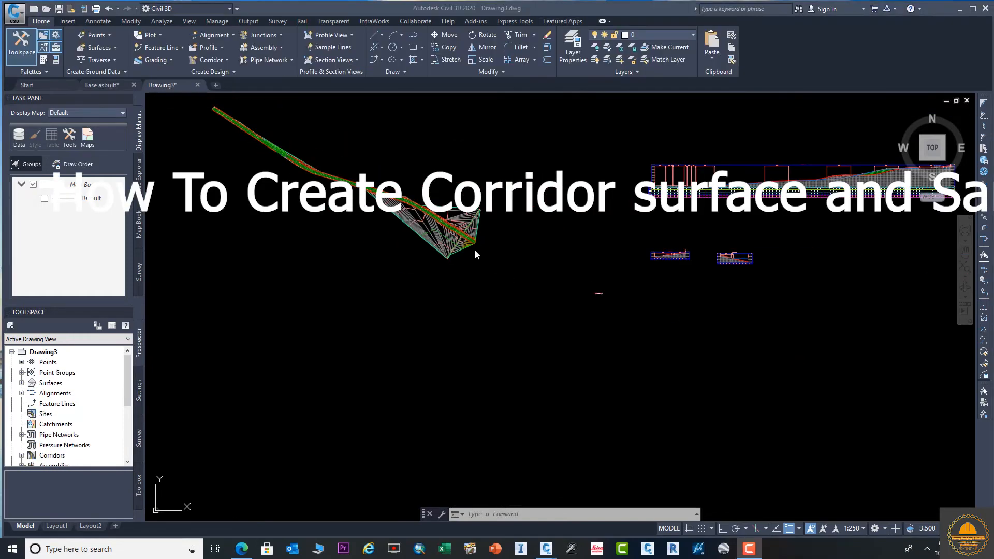
{"action": "scroll", "coordinate": [474, 250], "scroll_direction": "up", "scroll_amount": 3}
{"action": "scroll", "coordinate": [499, 222], "scroll_direction": "down", "scroll_amount": 3}
{"action": "scroll", "coordinate": [498, 228], "scroll_direction": "up", "scroll_amount": 2}
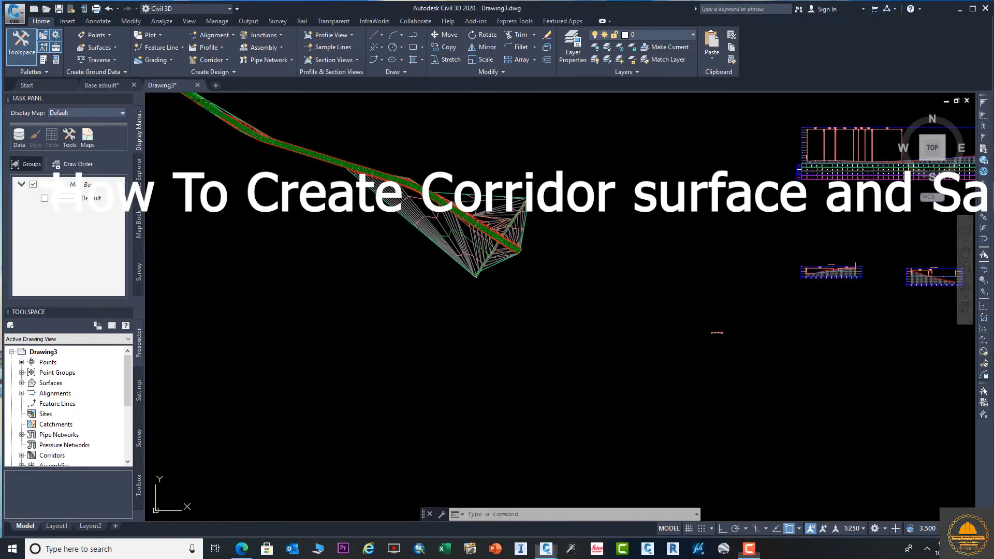
{"action": "scroll", "coordinate": [880, 165], "scroll_direction": "up", "scroll_amount": 6}
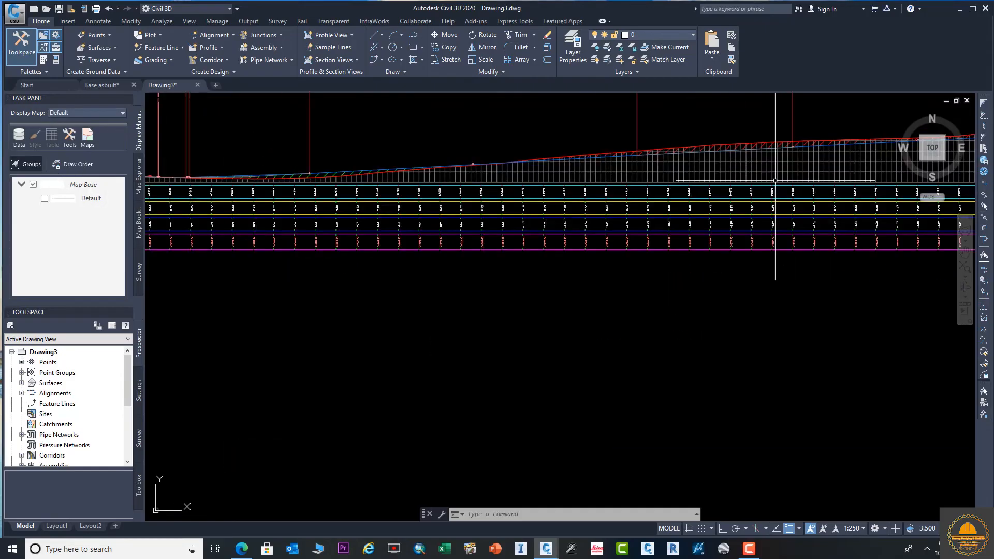
{"action": "scroll", "coordinate": [713, 278], "scroll_direction": "down", "scroll_amount": 3}
{"action": "middle_click_drag", "start_coordinate": [712, 278], "coordinate": [745, 238]}
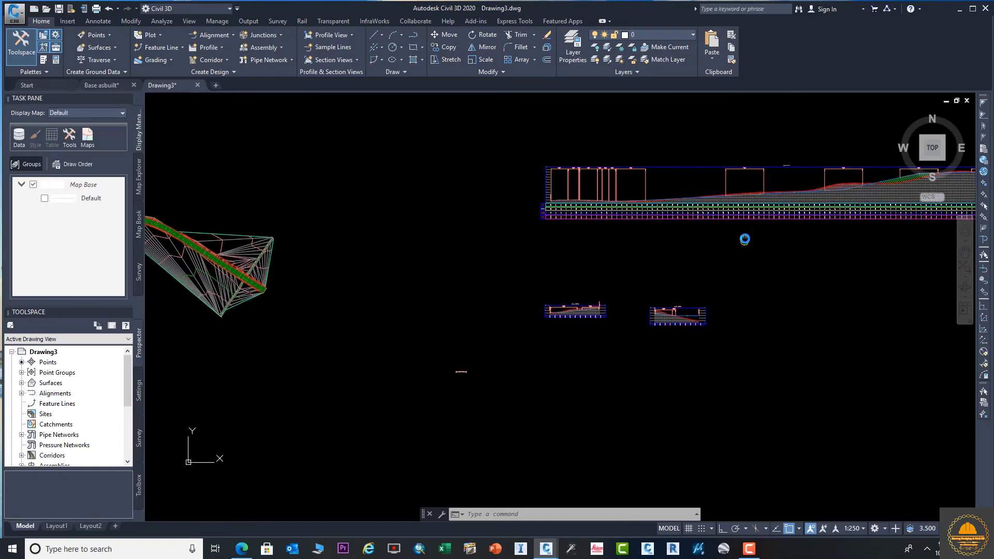
{"action": "middle_click_drag", "start_coordinate": [503, 265], "coordinate": [657, 269]}
{"action": "scroll", "coordinate": [345, 267], "scroll_direction": "up", "scroll_amount": 3}
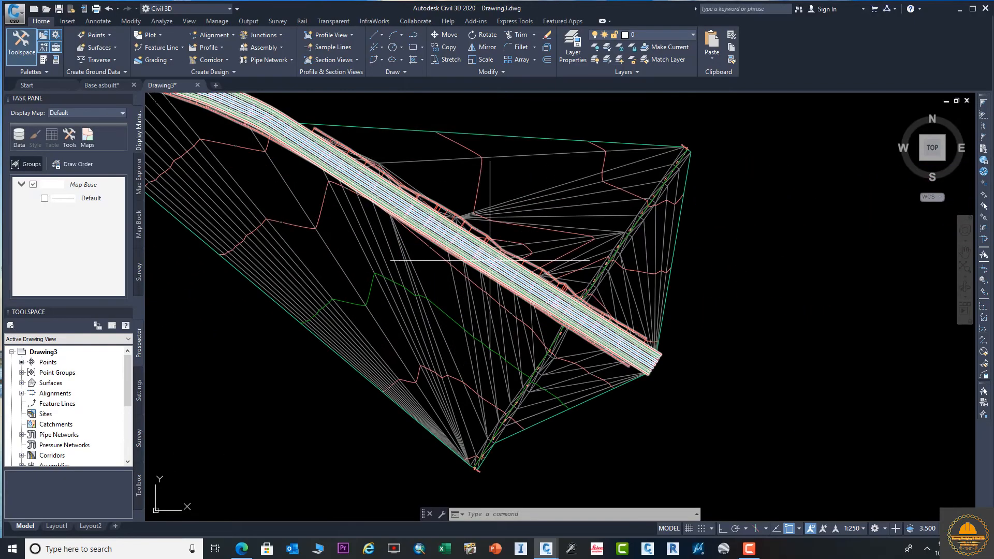
{"action": "scroll", "coordinate": [496, 256], "scroll_direction": "up", "scroll_amount": 2}
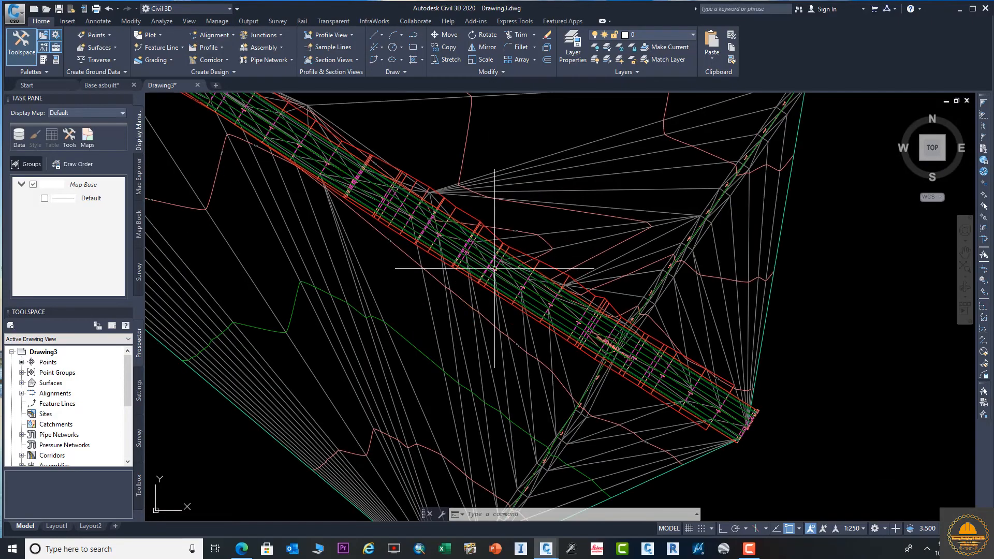
{"action": "mouse_move", "coordinate": [495, 268]}
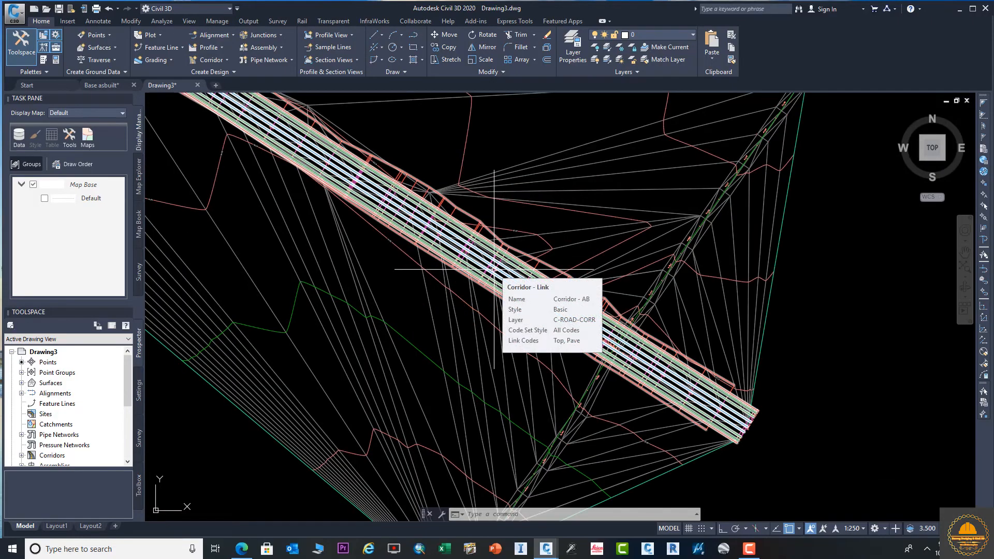
{"action": "scroll", "coordinate": [494, 268], "scroll_direction": "down", "scroll_amount": 6}
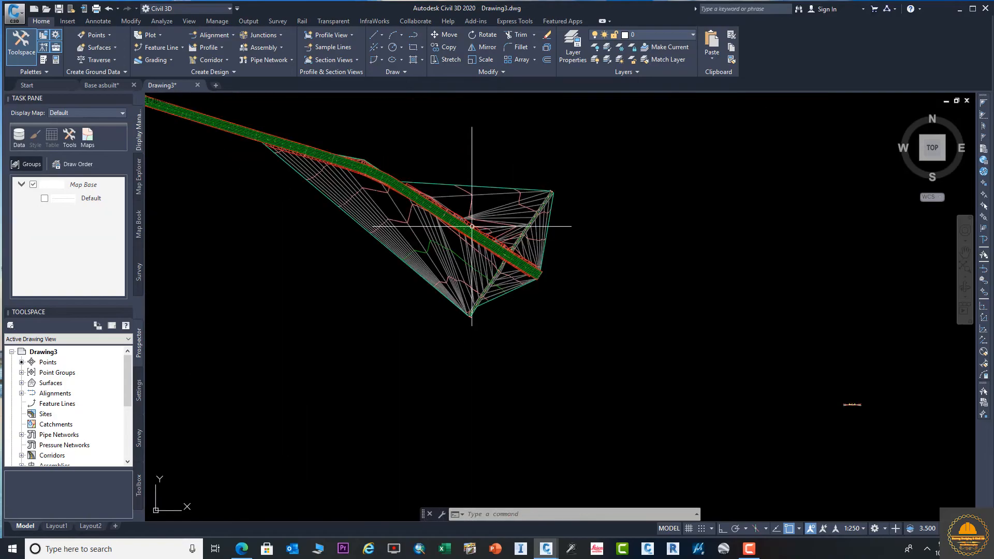
{"action": "middle_click_drag", "start_coordinate": [472, 222], "coordinate": [433, 229]}
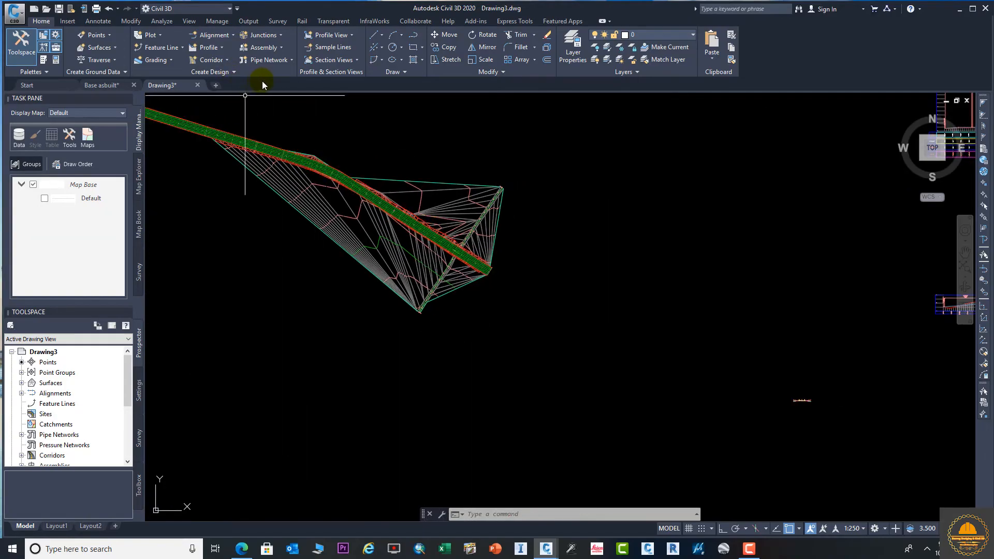
{"action": "middle_click_drag", "start_coordinate": [356, 205], "coordinate": [408, 233]}
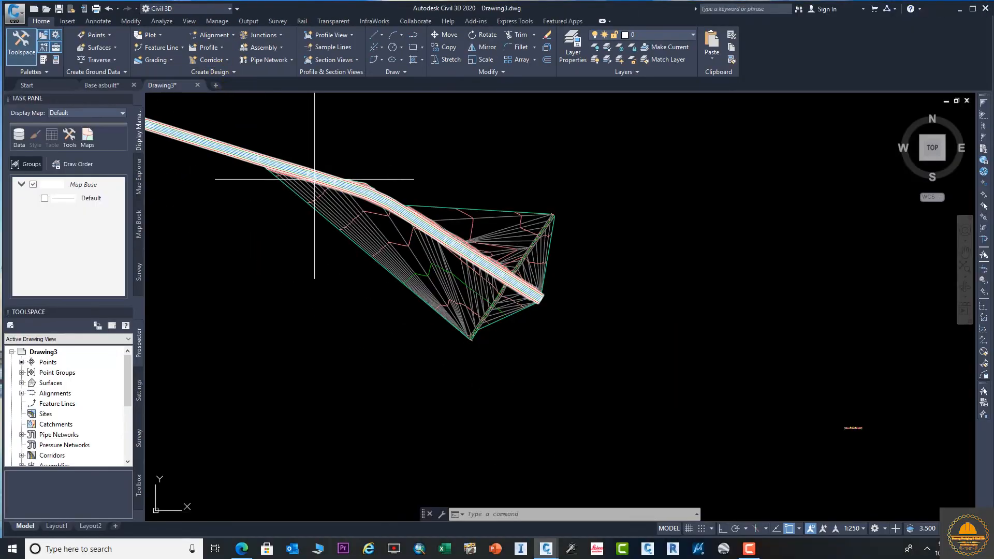
Open the Corridor Surfaces settings of Corridor - AB and create a new corridor surface
{"action": "left_click", "coordinate": [330, 262]}
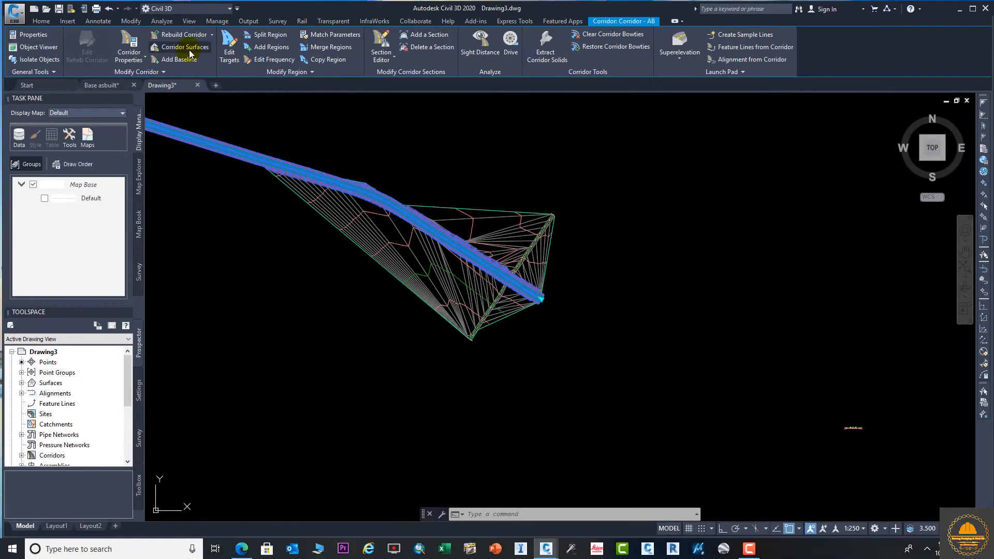
{"action": "left_click", "coordinate": [185, 47]}
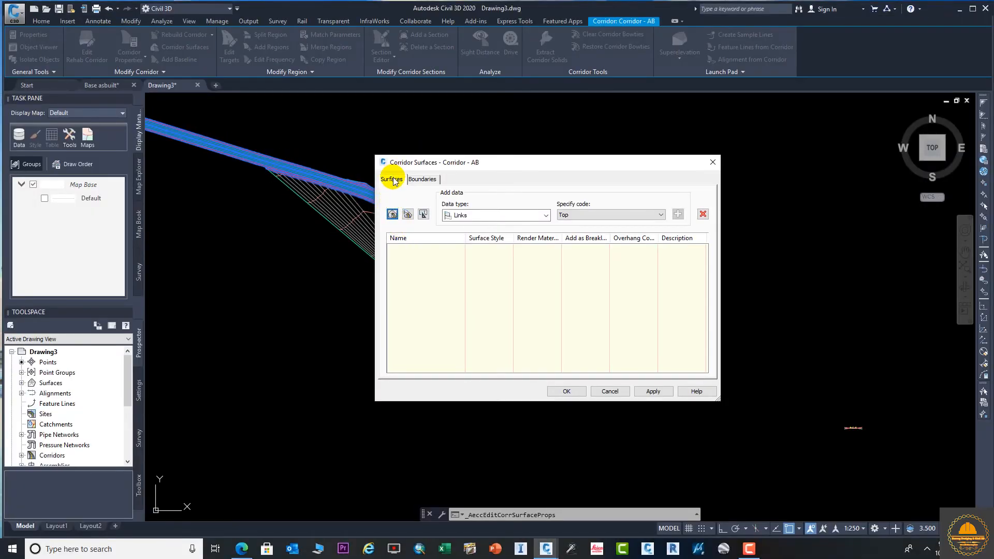
{"action": "left_click", "coordinate": [392, 214]}
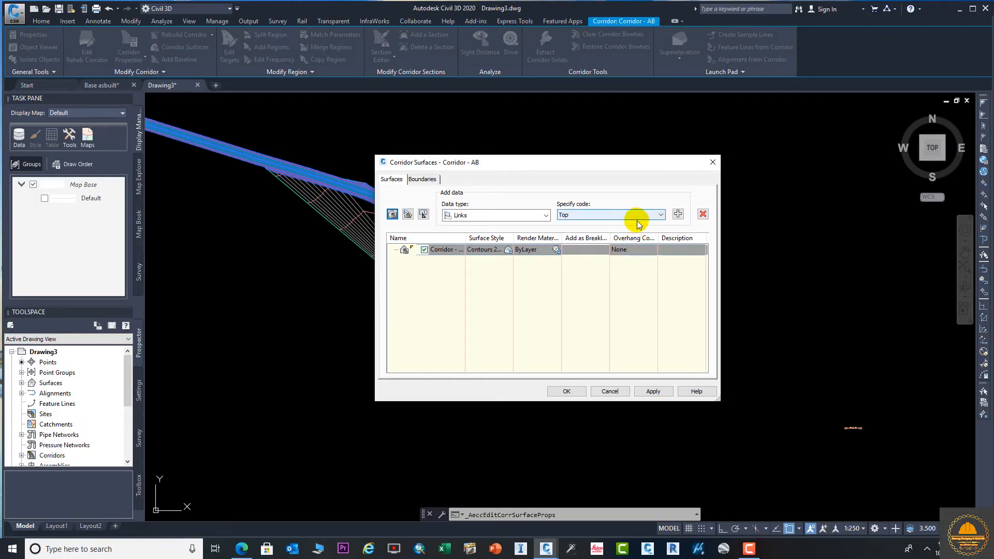
Add the Datum link code to the corridor surface as breaklines and set the overhang correction to Top Links
{"action": "left_click", "coordinate": [634, 251]}
{"action": "left_click", "coordinate": [635, 252]}
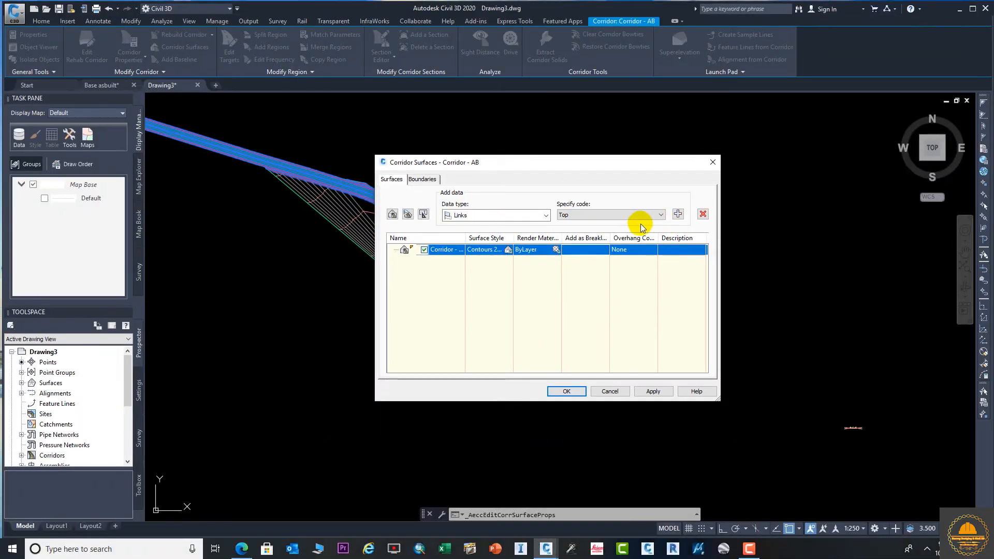
{"action": "left_click", "coordinate": [634, 198]}
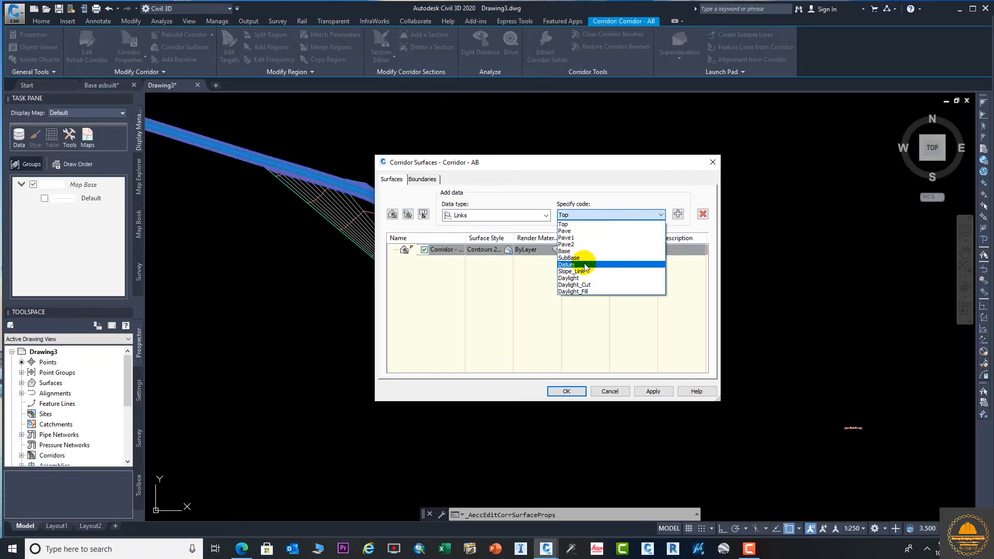
{"action": "left_click", "coordinate": [570, 264]}
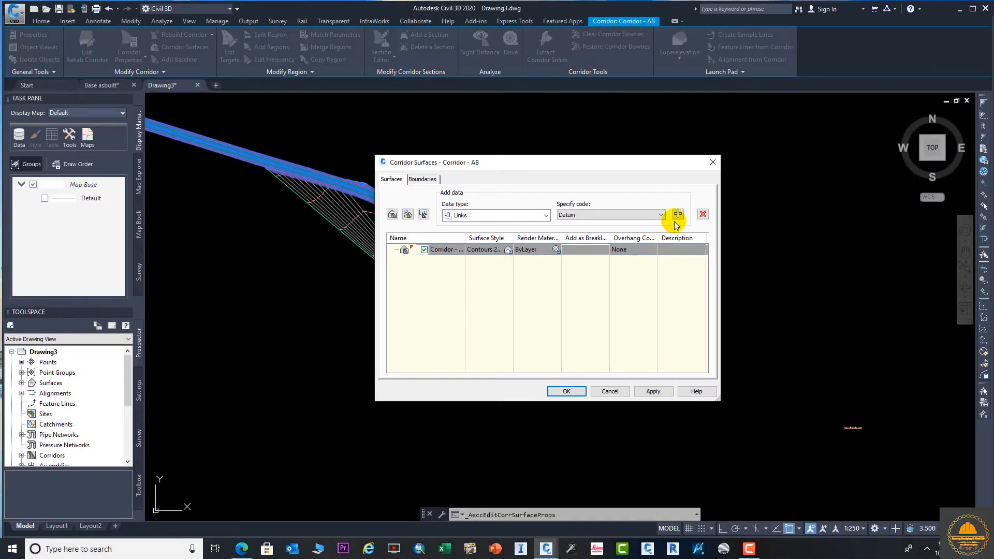
{"action": "left_click", "coordinate": [626, 248]}
{"action": "left_click", "coordinate": [629, 258]}
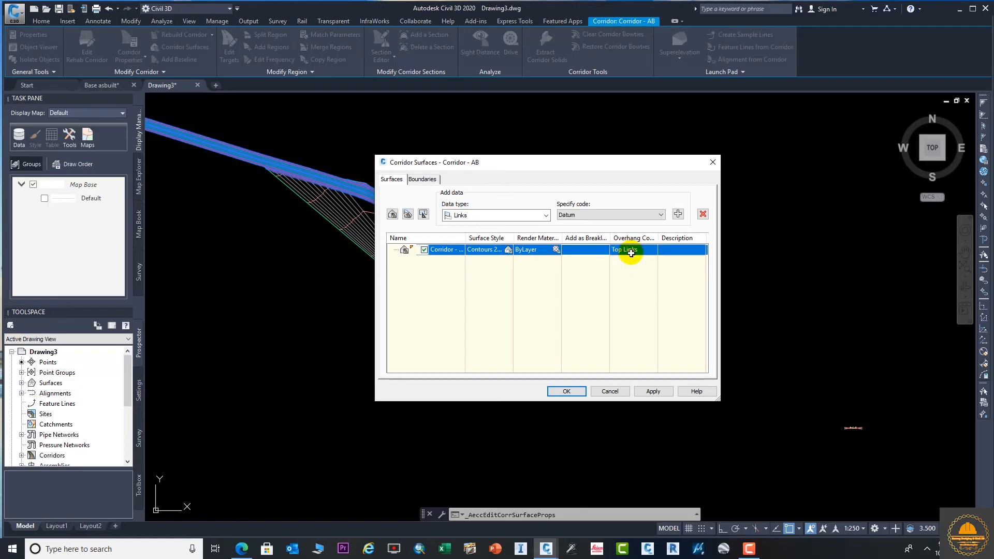
{"action": "left_click", "coordinate": [566, 258]}
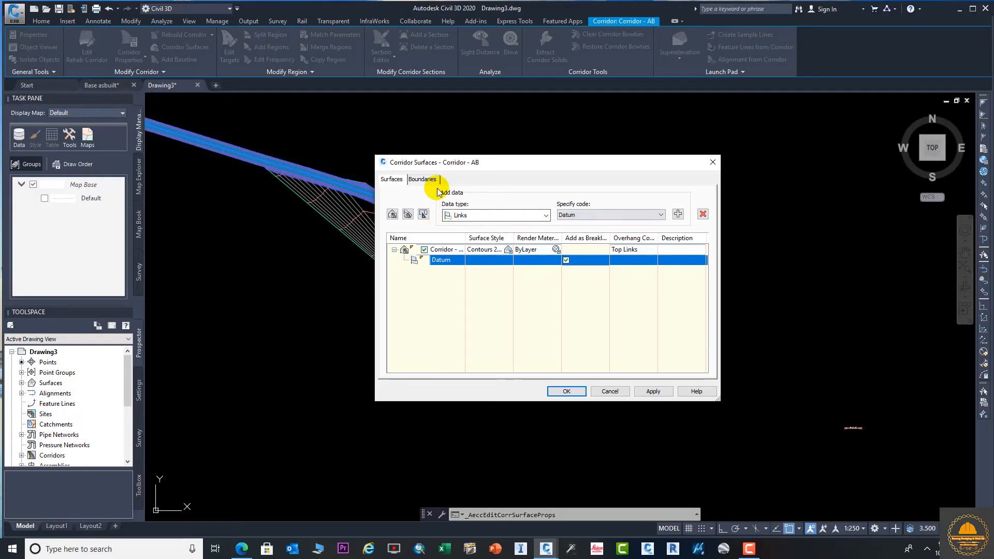
Add an automatic outside boundary to the Corridor - AB surface from the Daylight_Sub feature lines
{"action": "left_click", "coordinate": [422, 179]}
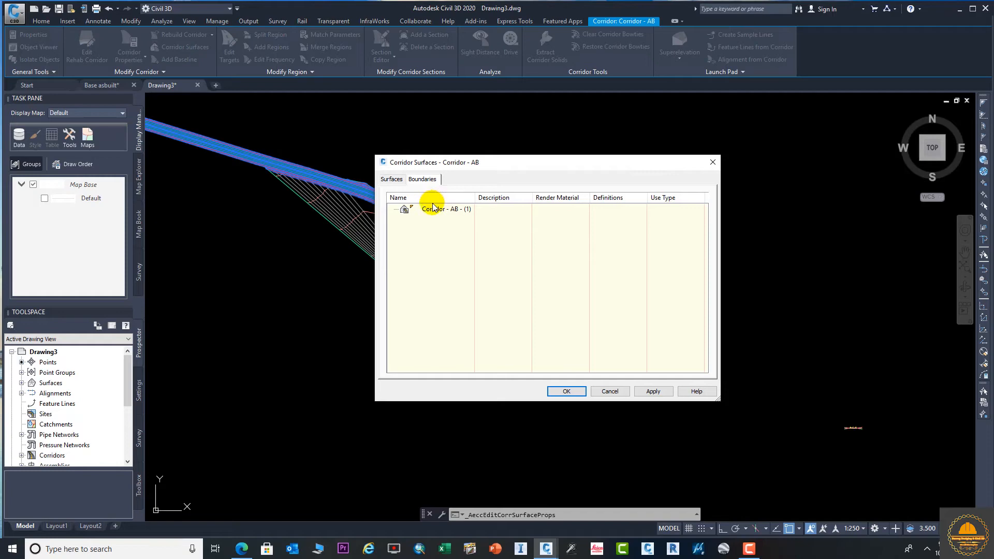
{"action": "right_click", "coordinate": [459, 210]}
{"action": "mouse_move", "coordinate": [506, 224]}
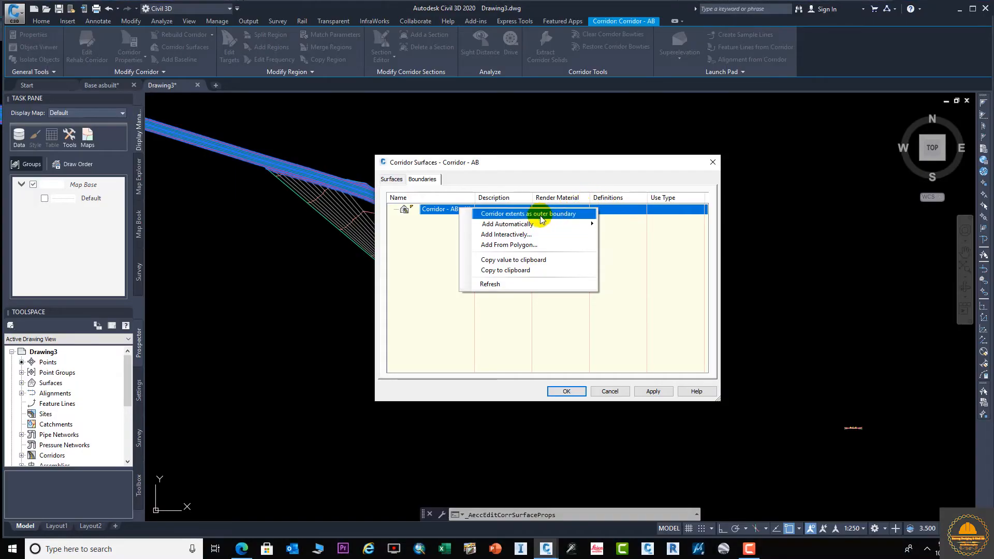
{"action": "mouse_move", "coordinate": [554, 224]}
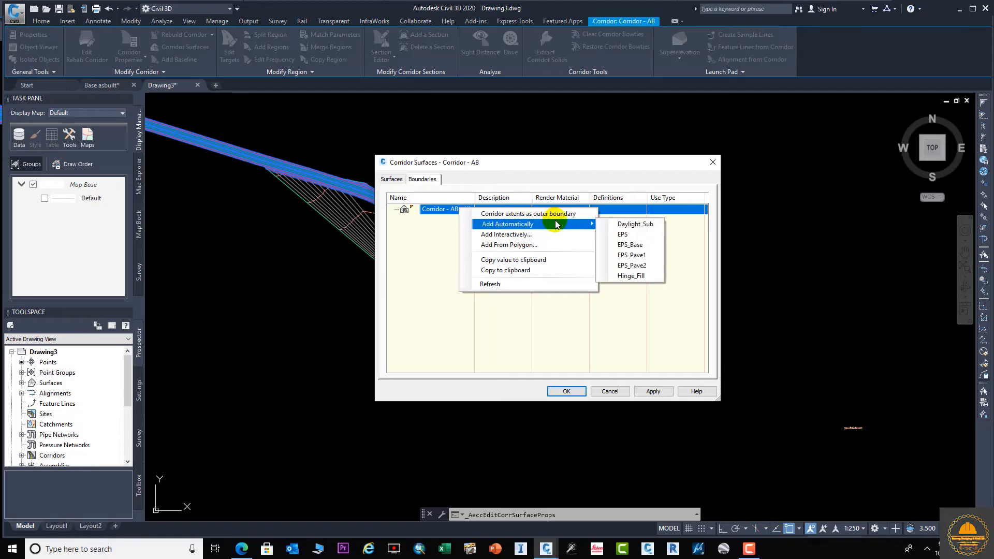
{"action": "left_click", "coordinate": [623, 224]}
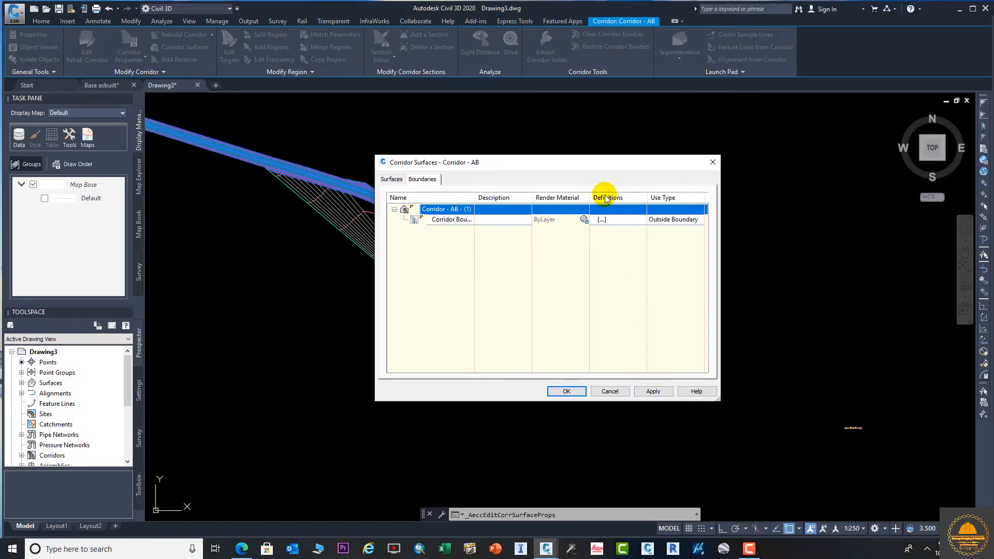
Apply the corridor surface settings with a corridor rebuild and close the Corridor Surfaces dialog
{"action": "left_click", "coordinate": [654, 391]}
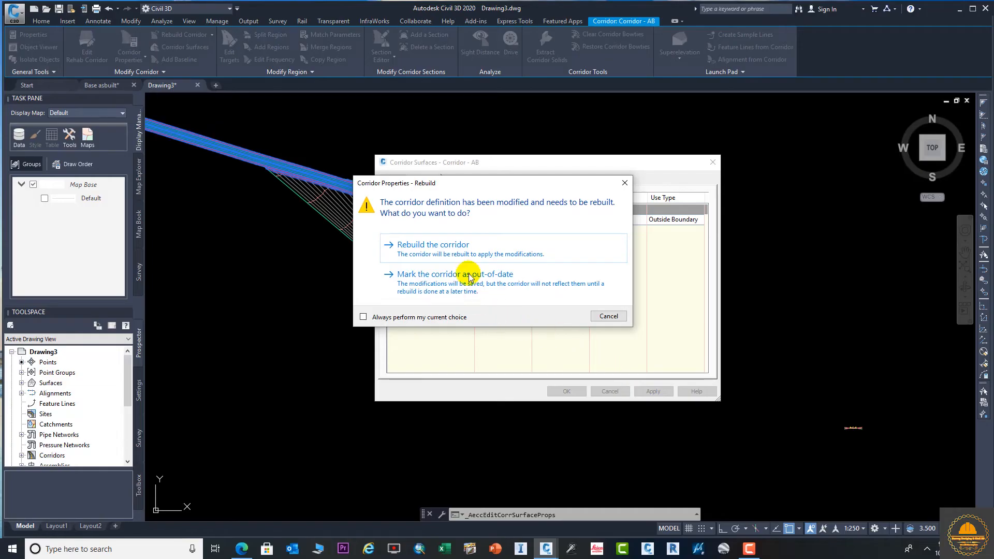
{"action": "left_click", "coordinate": [477, 265]}
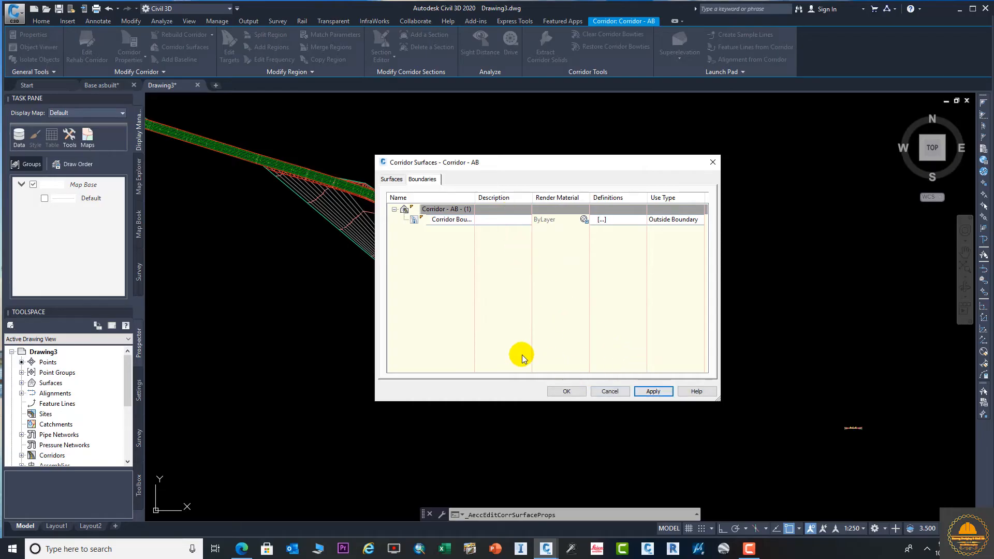
{"action": "left_click", "coordinate": [713, 162]}
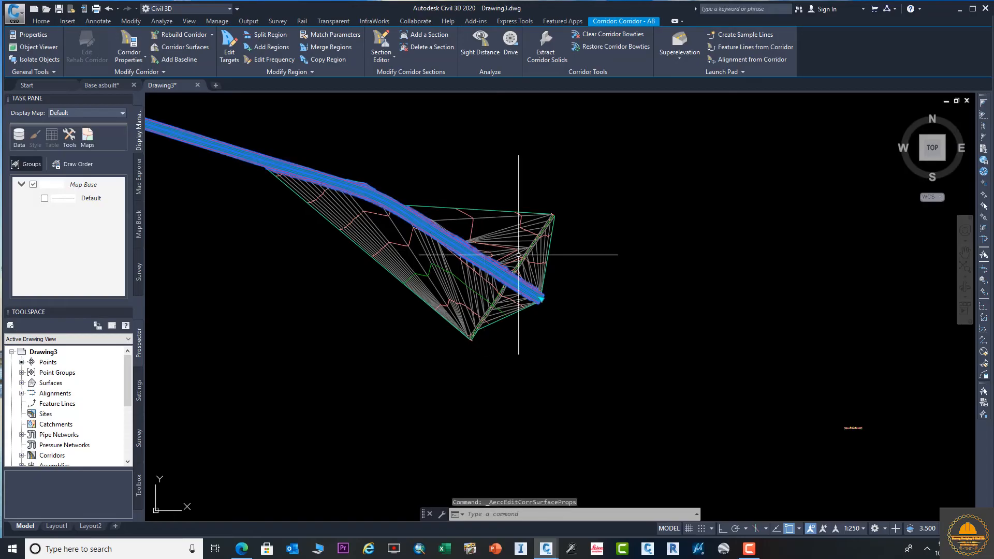
Examine the daylight edges and surface triangulation along the rebuilt Corridor - AB in plan
{"action": "scroll", "coordinate": [516, 289], "scroll_direction": "up", "scroll_amount": 5}
{"action": "scroll", "coordinate": [616, 330], "scroll_direction": "up", "scroll_amount": 3}
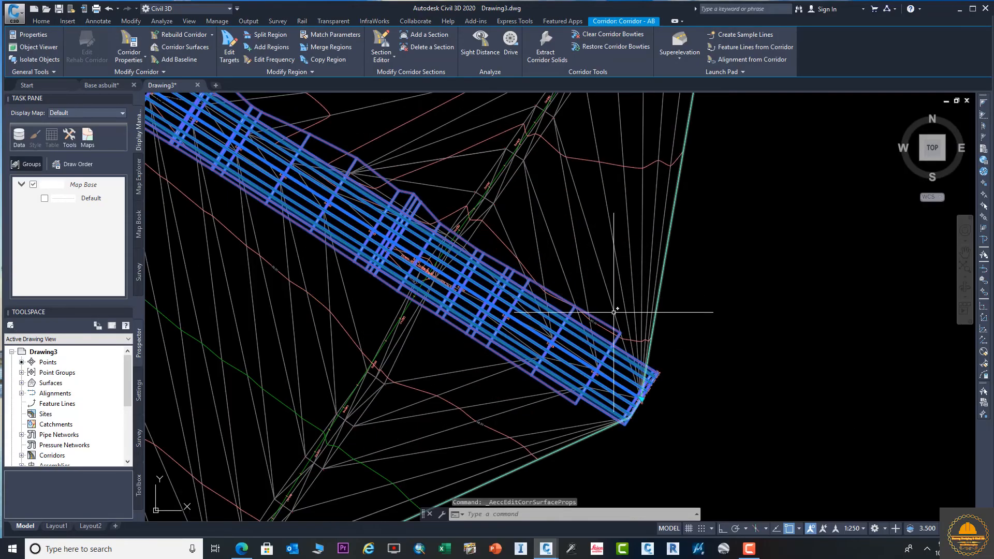
{"action": "key", "text": "Escape"}
{"action": "mouse_move", "coordinate": [616, 329]}
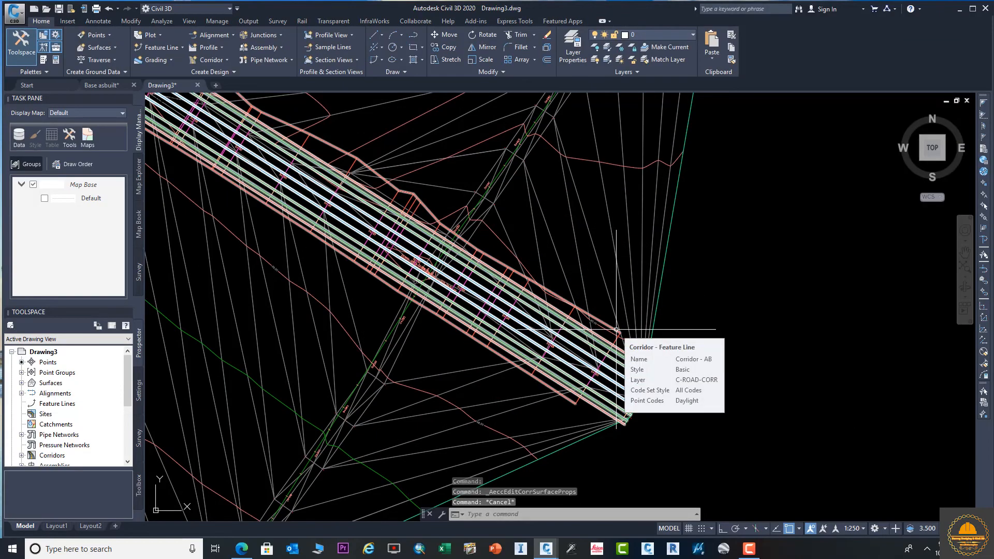
{"action": "scroll", "coordinate": [616, 329], "scroll_direction": "down", "scroll_amount": 5}
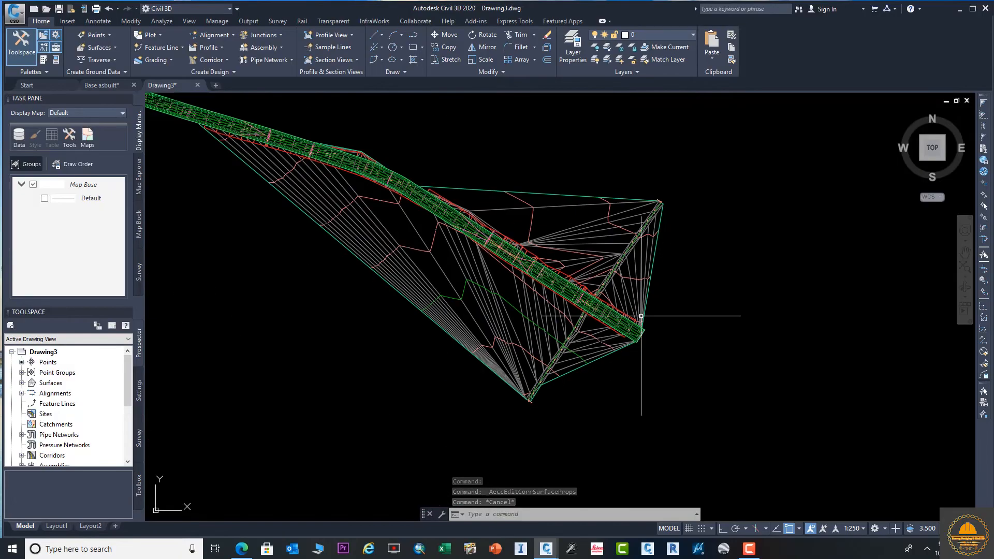
{"action": "scroll", "coordinate": [521, 314], "scroll_direction": "up", "scroll_amount": 4}
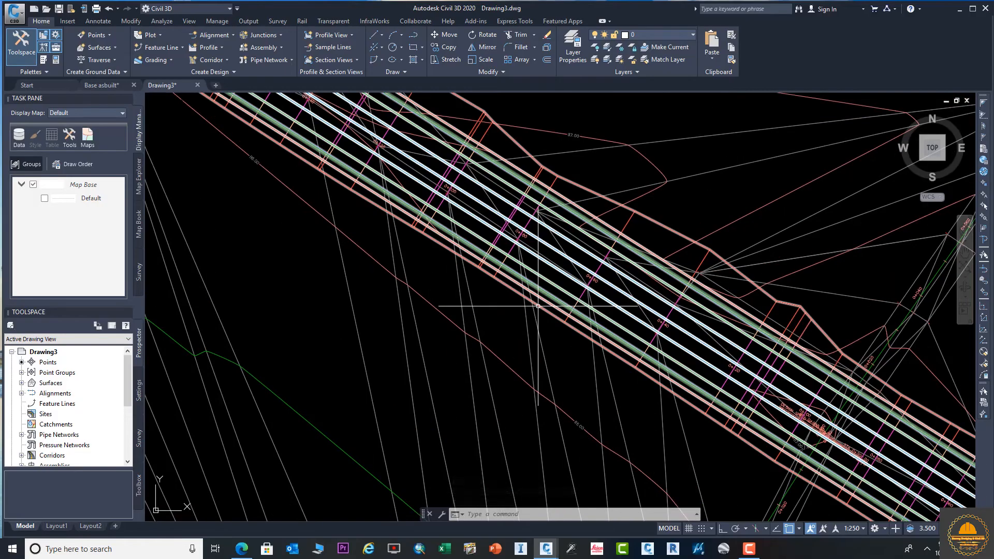
{"action": "scroll", "coordinate": [520, 315], "scroll_direction": "down", "scroll_amount": 2}
{"action": "scroll", "coordinate": [467, 253], "scroll_direction": "down", "scroll_amount": 2}
{"action": "scroll", "coordinate": [466, 253], "scroll_direction": "up", "scroll_amount": 7}
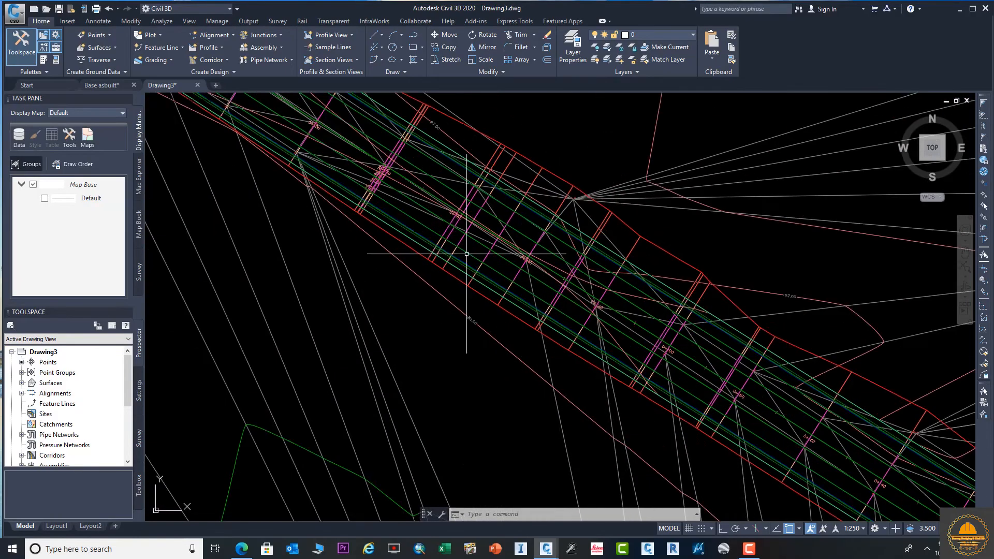
{"action": "mouse_move", "coordinate": [466, 253]}
{"action": "scroll", "coordinate": [466, 254], "scroll_direction": "down", "scroll_amount": 6}
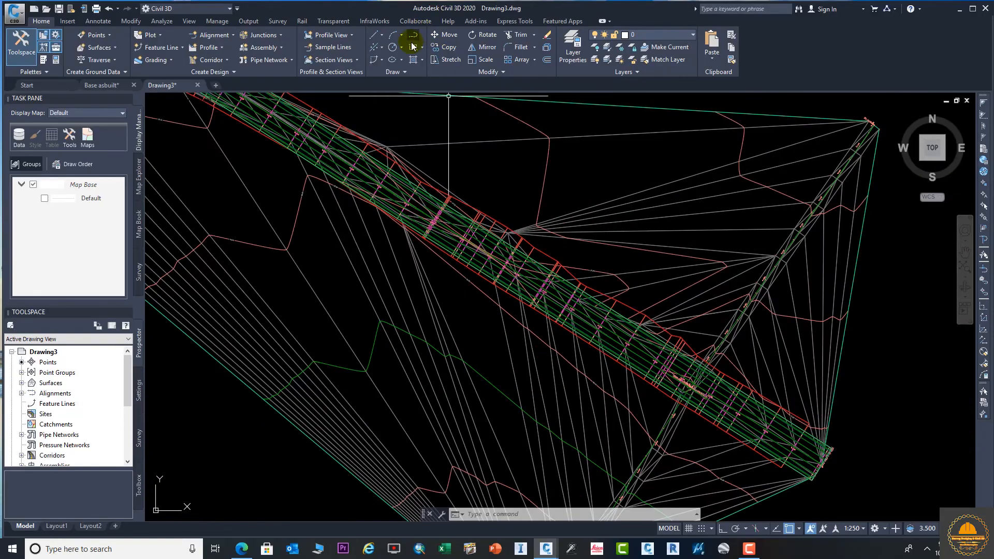
Start creating sample lines for Alignment - ABC and name the sample line group SL1
{"action": "left_click", "coordinate": [348, 49]}
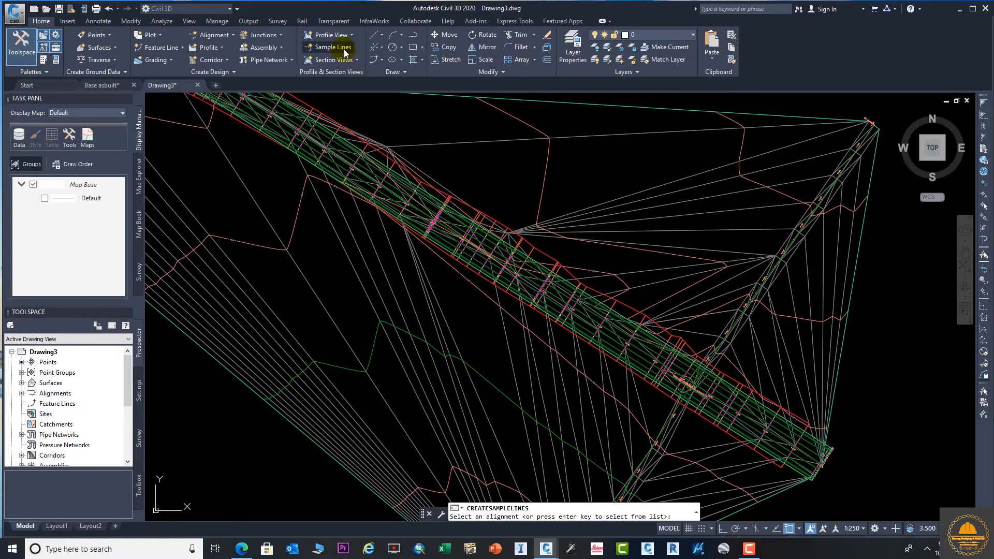
{"action": "left_click", "coordinate": [344, 51]}
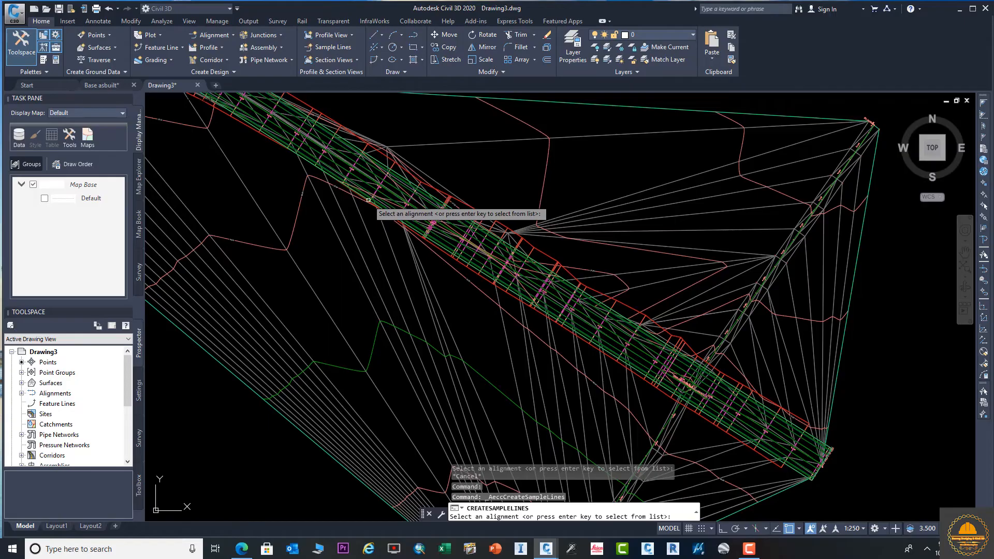
{"action": "key", "text": "Return"}
{"action": "left_click", "coordinate": [430, 233]}
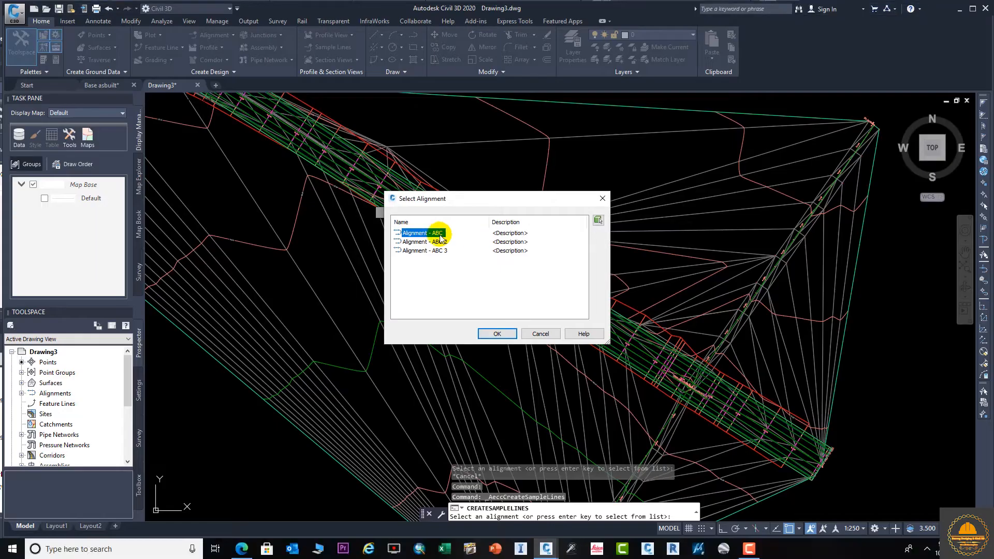
{"action": "left_click", "coordinate": [529, 381]}
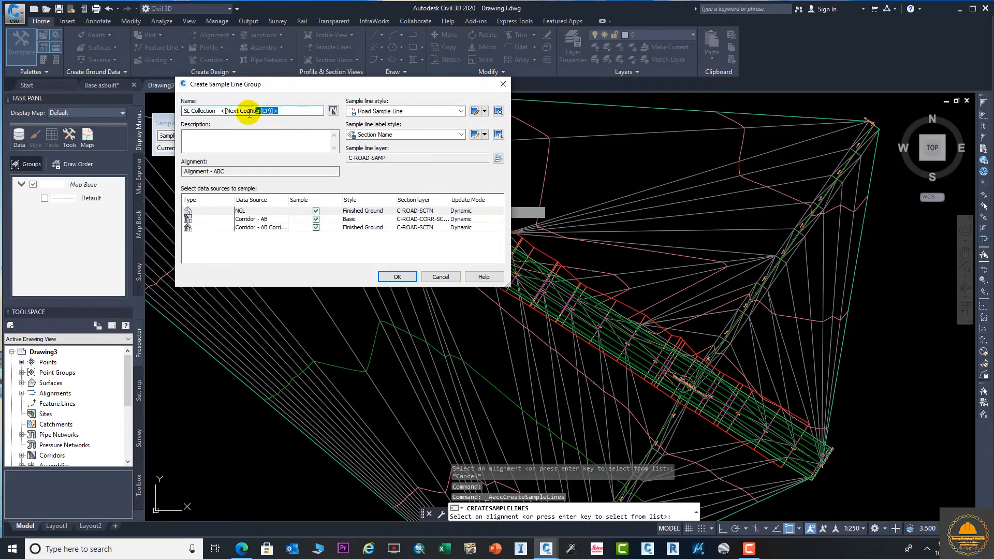
{"action": "key", "text": "BackSpace"}
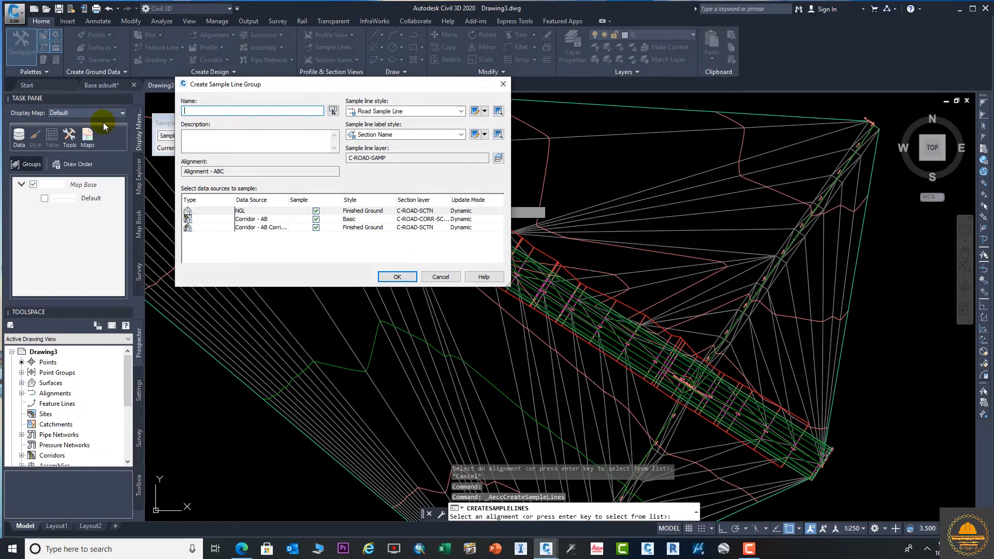
{"action": "type", "text": "SL1"}
Use the Finished Ground section style for the corridor surface and confirm the sample line group settings
{"action": "left_click", "coordinate": [375, 228]}
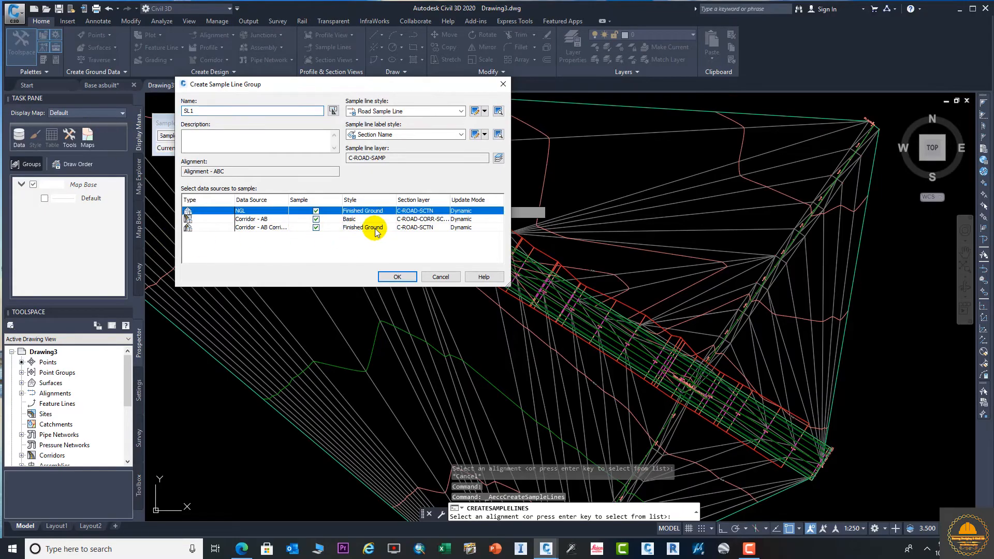
{"action": "left_click", "coordinate": [375, 228]}
{"action": "left_click", "coordinate": [375, 228]}
{"action": "left_click", "coordinate": [468, 267]}
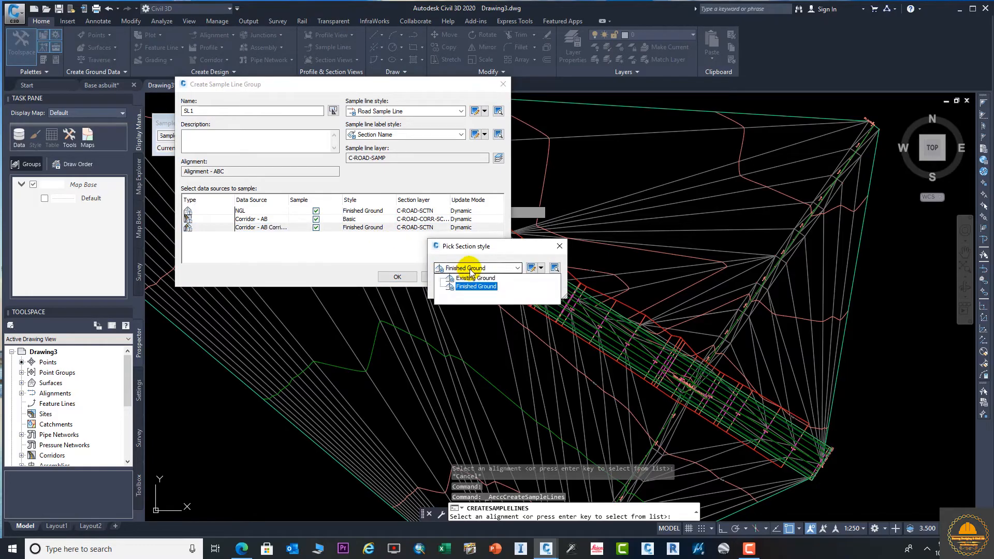
{"action": "left_click", "coordinate": [473, 286]}
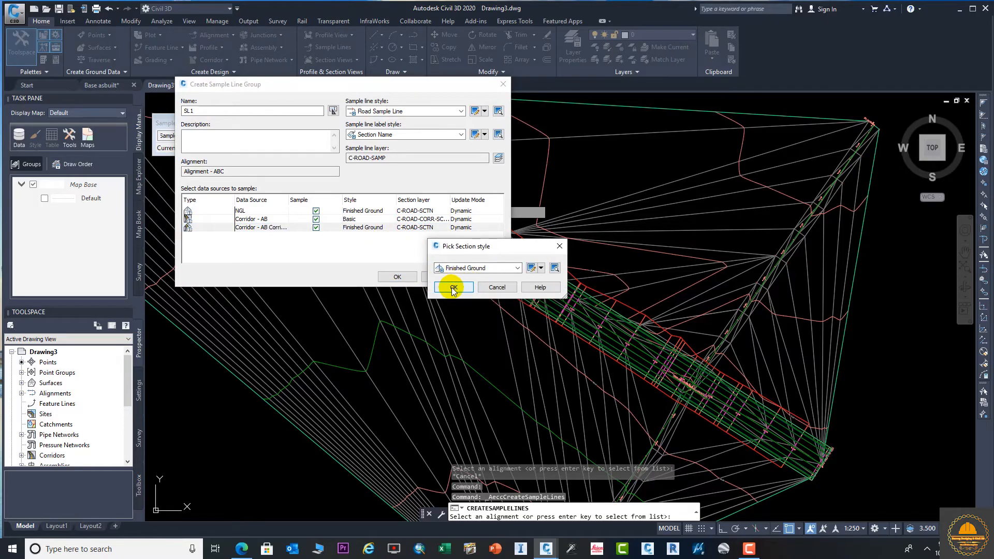
{"action": "left_click", "coordinate": [452, 288]}
{"action": "left_click", "coordinate": [398, 277]}
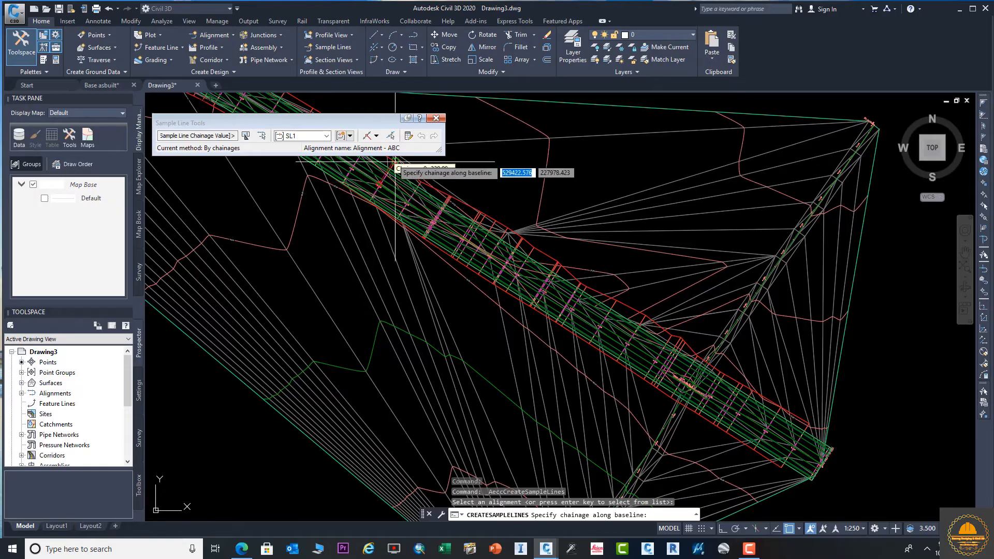
Choose sample line creation by range of chainages and review its swath widths and sampling increments
{"action": "left_click", "coordinate": [376, 136]}
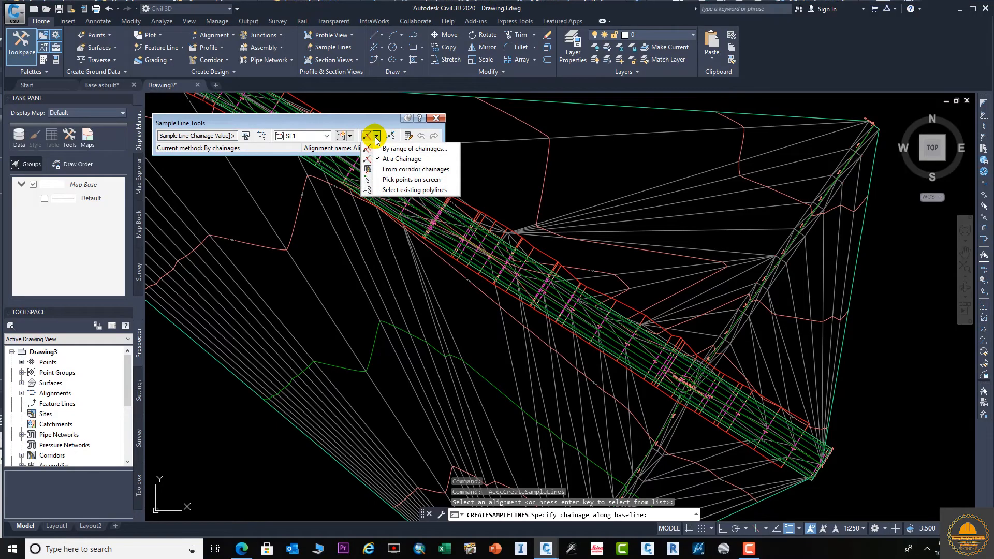
{"action": "left_click", "coordinate": [412, 150]}
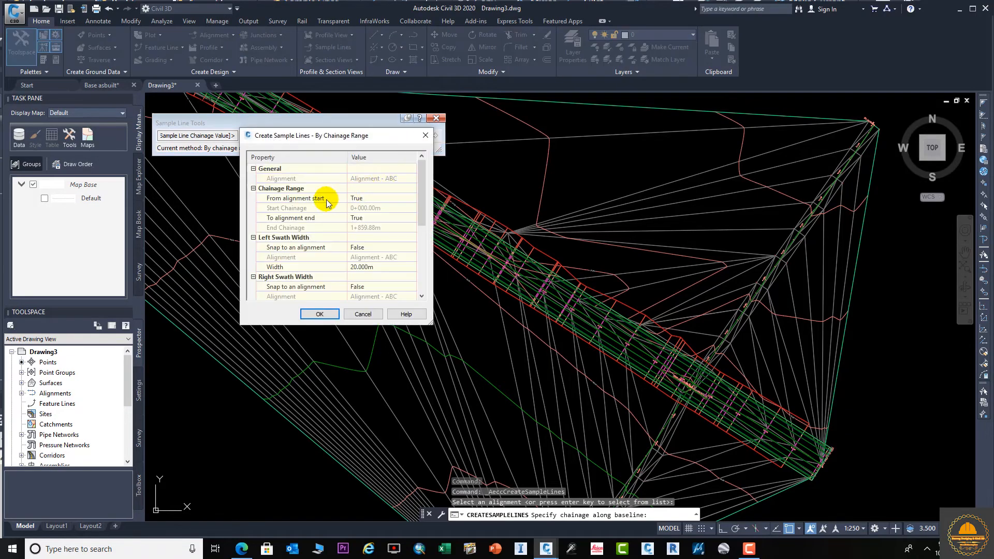
{"action": "scroll", "coordinate": [374, 255], "scroll_direction": "down", "scroll_amount": 2}
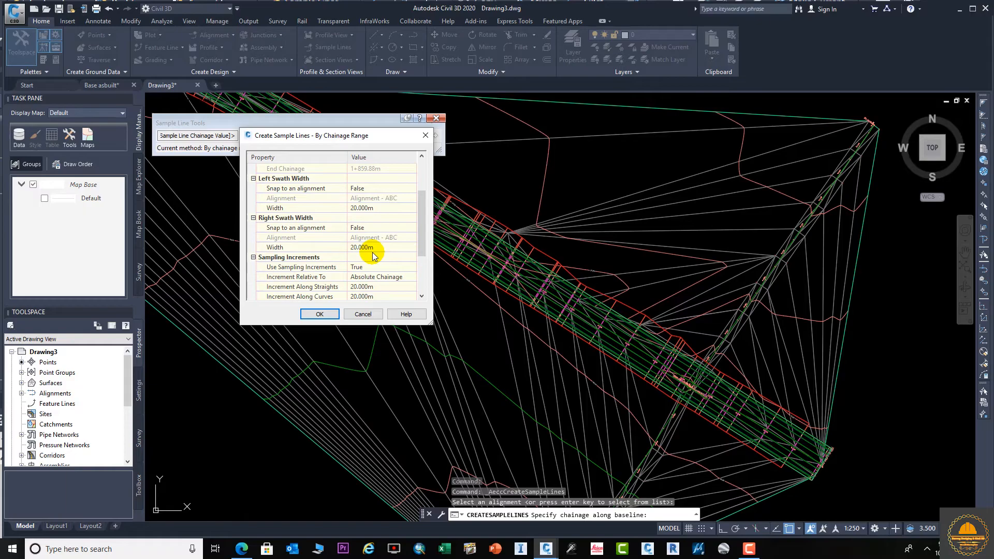
{"action": "scroll", "coordinate": [374, 255], "scroll_direction": "down", "scroll_amount": 1}
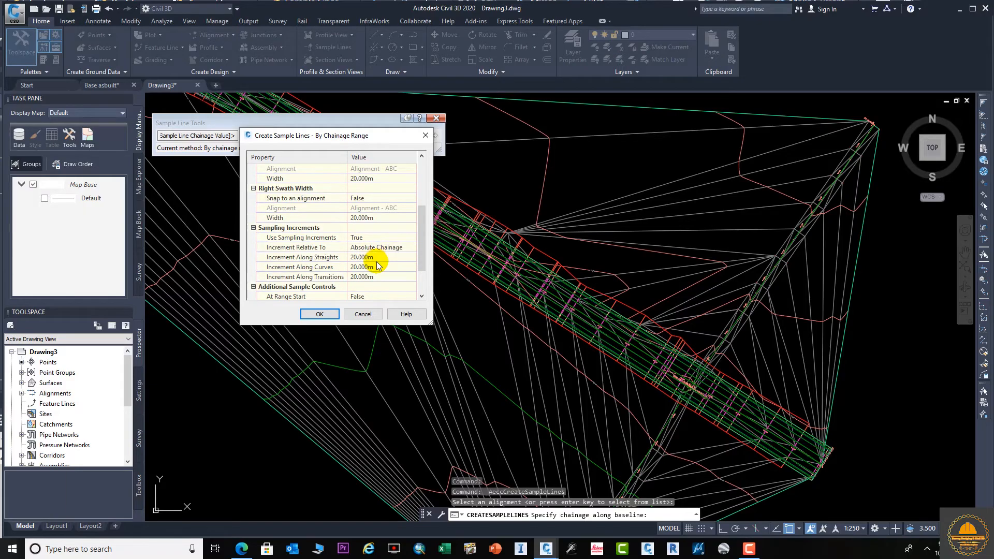
{"action": "scroll", "coordinate": [377, 265], "scroll_direction": "up", "scroll_amount": 3}
{"action": "scroll", "coordinate": [367, 240], "scroll_direction": "down", "scroll_amount": 3}
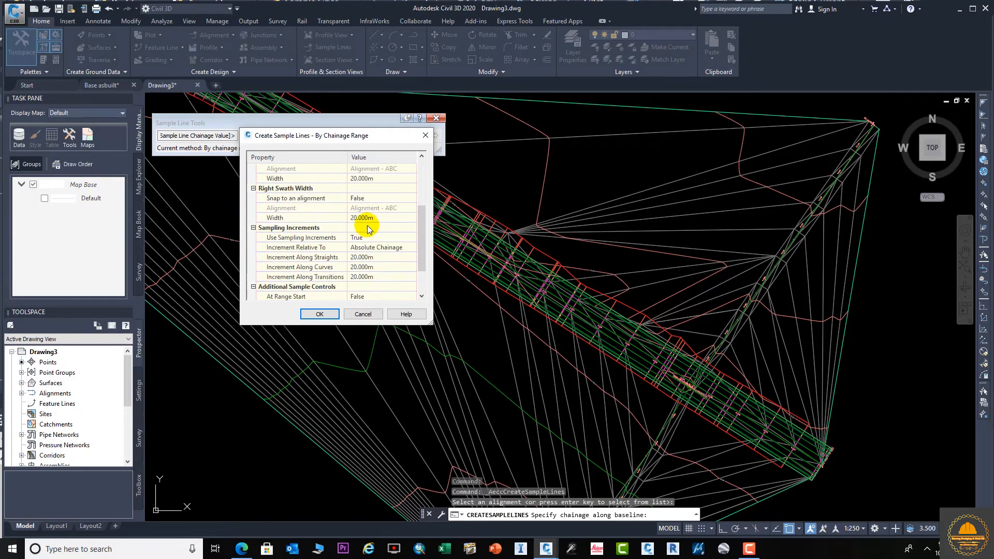
{"action": "scroll", "coordinate": [369, 247], "scroll_direction": "down", "scroll_amount": 1}
{"action": "scroll", "coordinate": [369, 247], "scroll_direction": "up", "scroll_amount": 1}
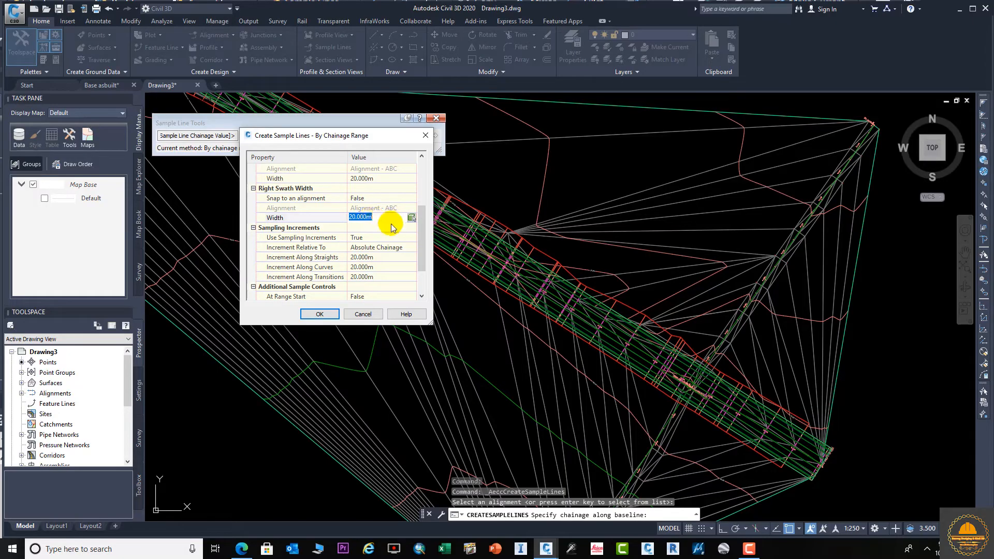
{"action": "left_click", "coordinate": [379, 257]}
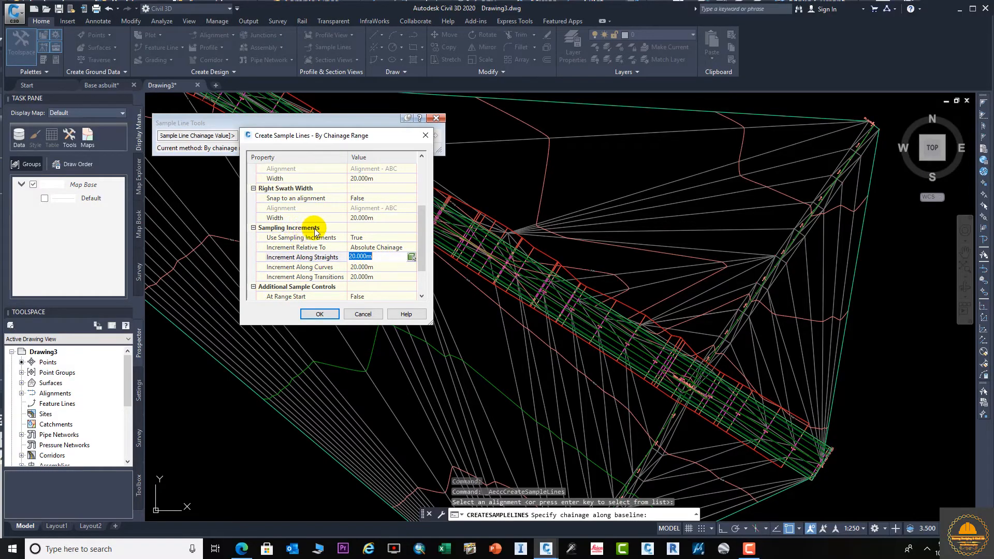
{"action": "scroll", "coordinate": [315, 231], "scroll_direction": "down", "scroll_amount": 1}
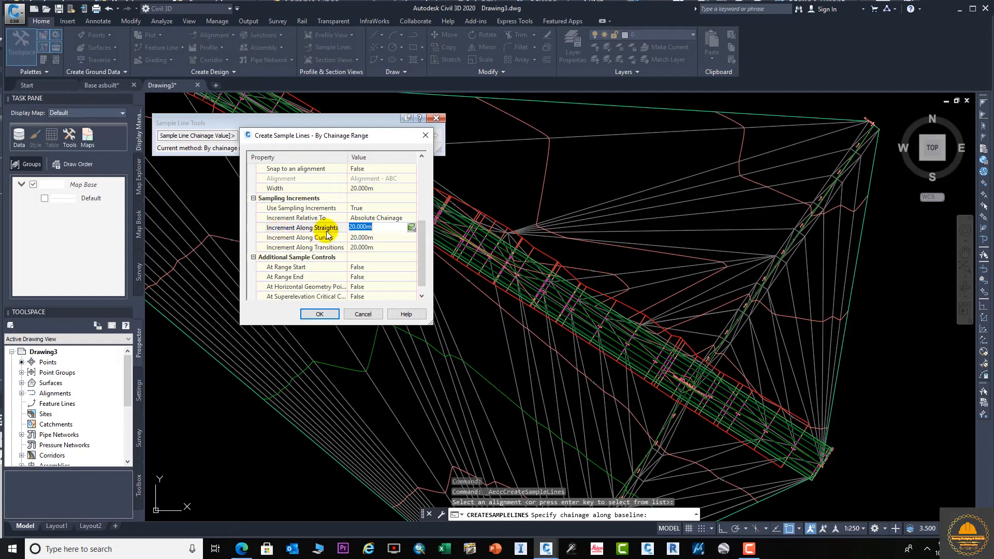
{"action": "scroll", "coordinate": [365, 264], "scroll_direction": "up", "scroll_amount": 3}
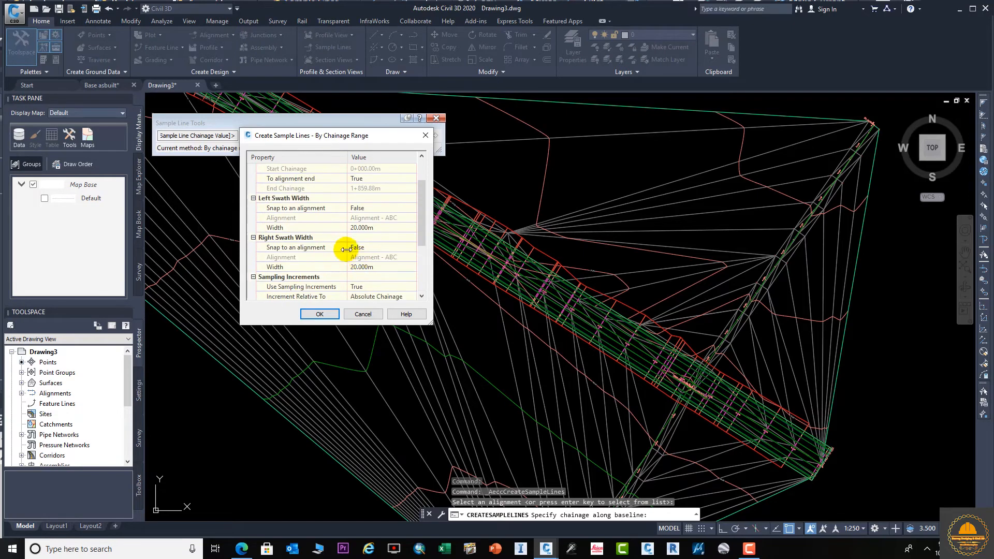
{"action": "scroll", "coordinate": [381, 227], "scroll_direction": "down", "scroll_amount": 1}
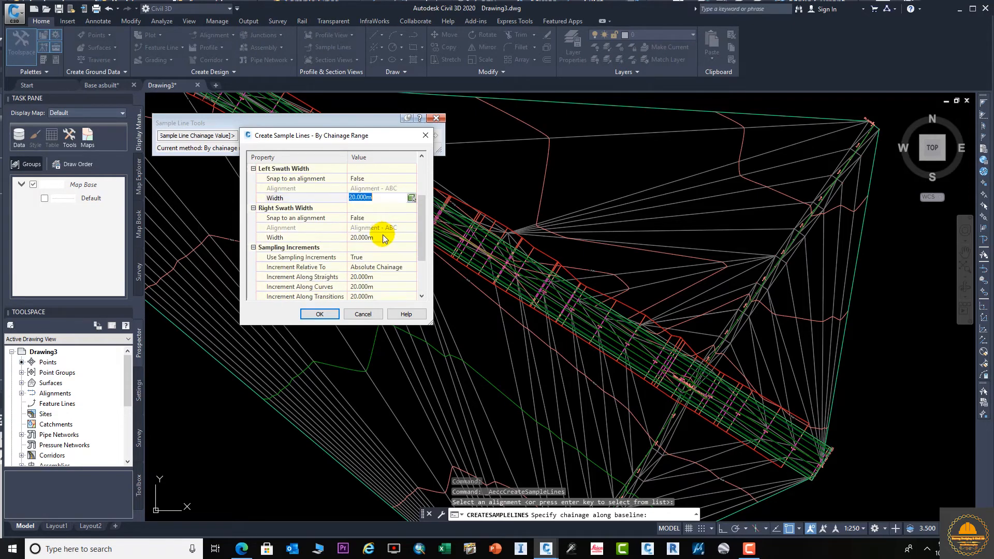
{"action": "left_click", "coordinate": [384, 237]}
{"action": "scroll", "coordinate": [389, 236], "scroll_direction": "down", "scroll_amount": 2}
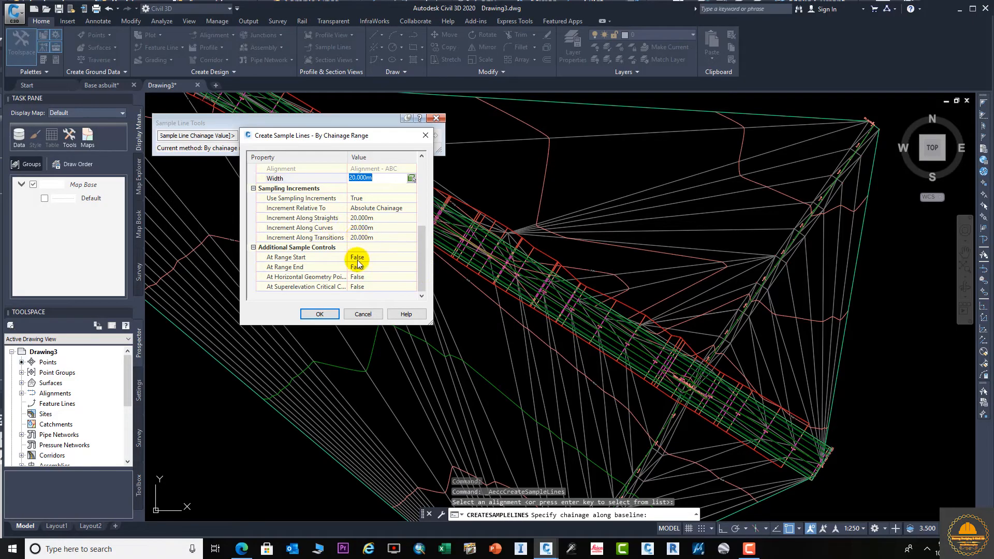
Create the SL1 sample lines along Alignment - ABC with additional samples at the range start and range end, closing the sample line tools
{"action": "left_click", "coordinate": [382, 259]}
{"action": "left_click", "coordinate": [383, 256]}
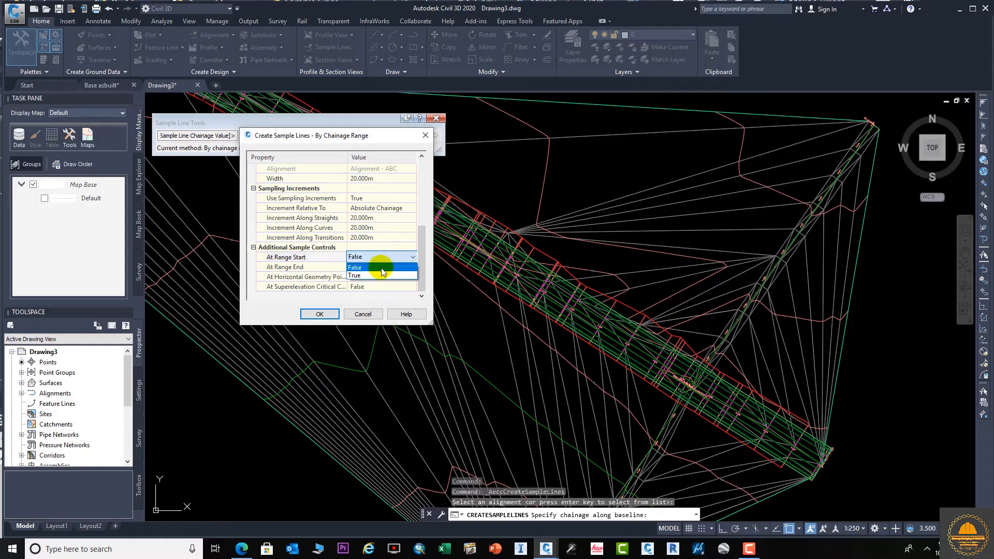
{"action": "left_click", "coordinate": [377, 276]}
{"action": "left_click", "coordinate": [382, 266]}
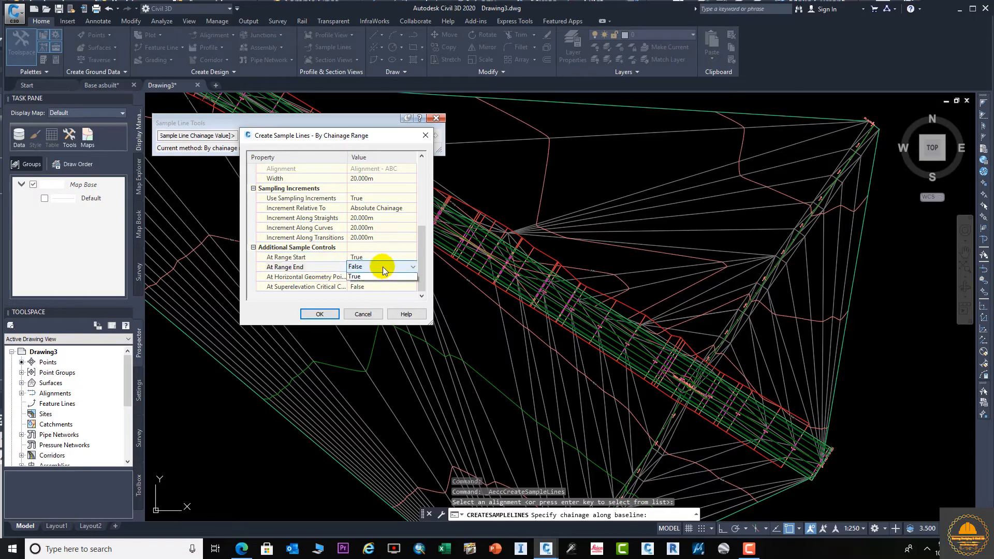
{"action": "left_click", "coordinate": [383, 266]}
{"action": "left_click", "coordinate": [357, 285]}
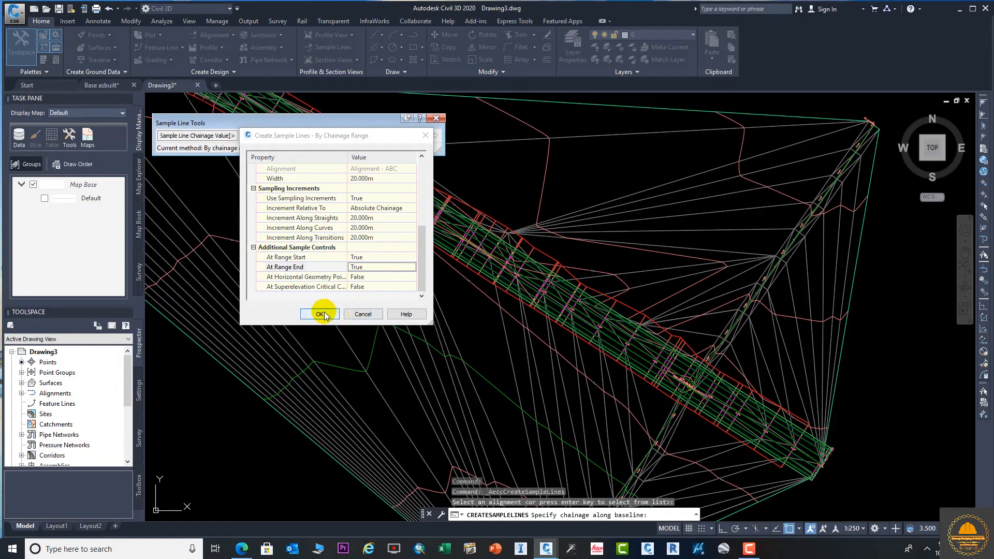
{"action": "left_click", "coordinate": [320, 314]}
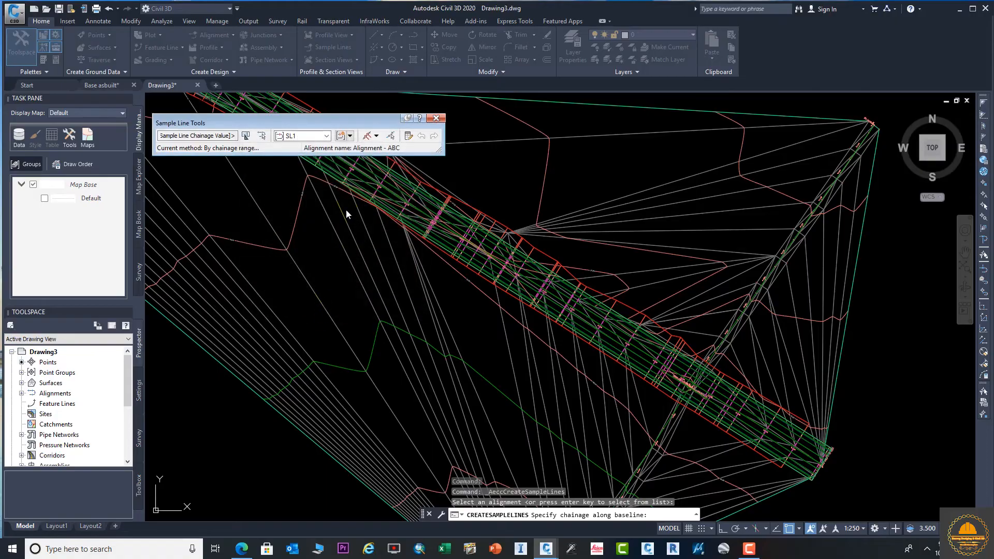
{"action": "left_click", "coordinate": [439, 121]}
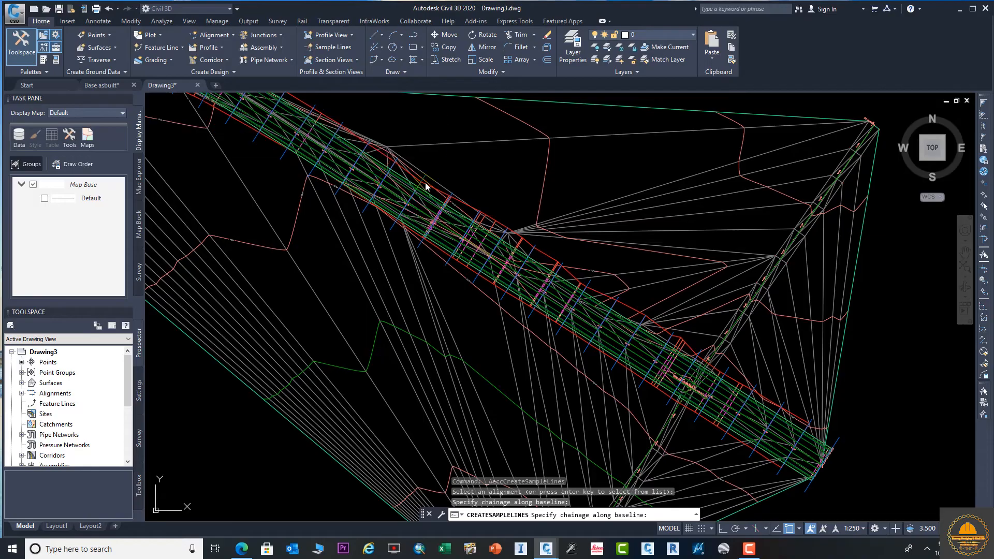
Examine the sample lines and their chainage labels near the start of Alignment - ABC, from 0+000 onward
{"action": "mouse_move", "coordinate": [650, 376]}
{"action": "middle_mouse_down"}
{"action": "mouse_move", "coordinate": [573, 330]}
{"action": "mouse_move", "coordinate": [454, 205]}
{"action": "middle_mouse_up"}
{"action": "scroll", "coordinate": [605, 252], "scroll_direction": "up", "scroll_amount": 8}
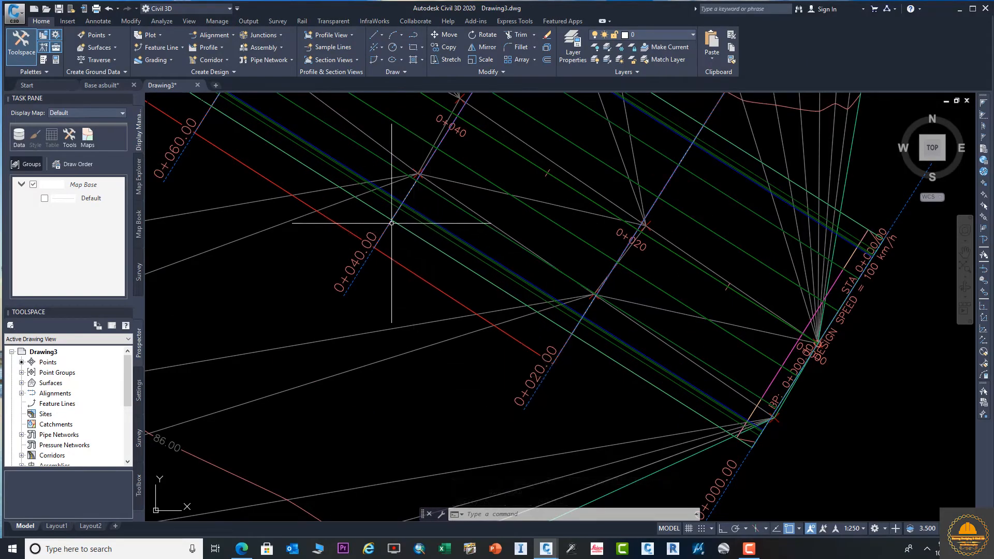
{"action": "mouse_move", "coordinate": [391, 223]}
{"action": "scroll", "coordinate": [392, 223], "scroll_direction": "down", "scroll_amount": 4}
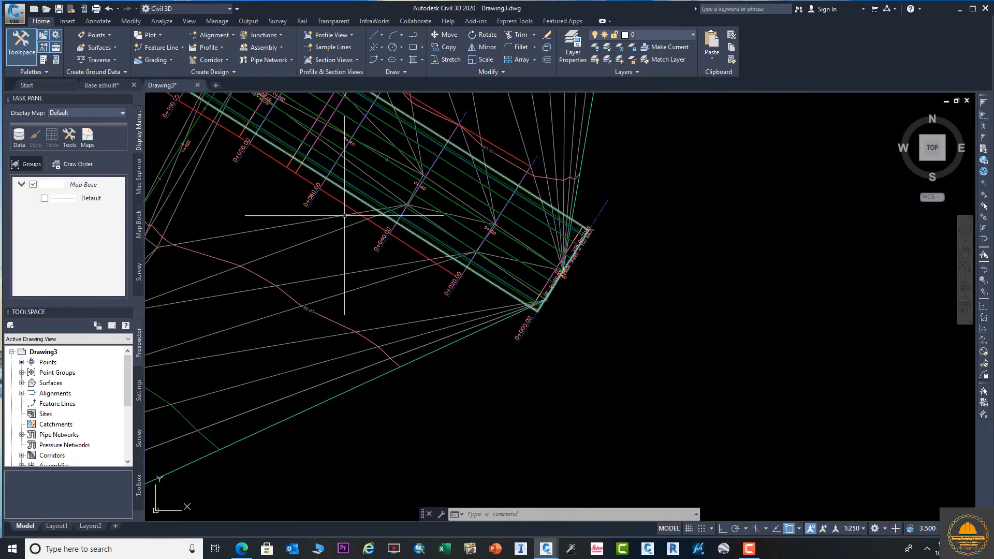
{"action": "middle_click_drag", "start_coordinate": [356, 235], "coordinate": [502, 304]}
{"action": "mouse_move", "coordinate": [458, 254]}
{"action": "middle_mouse_down"}
{"action": "mouse_move", "coordinate": [478, 287]}
{"action": "mouse_move", "coordinate": [460, 283]}
{"action": "middle_mouse_up"}
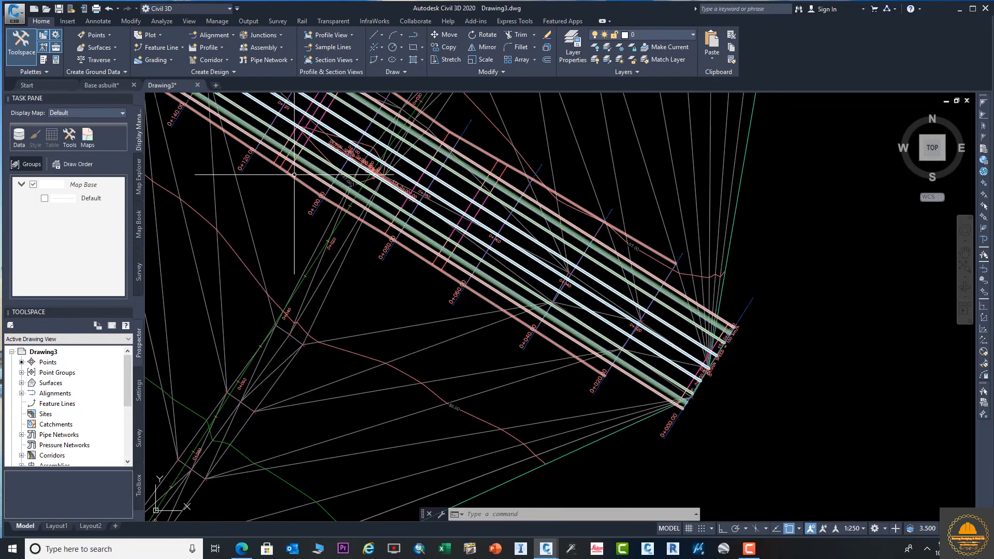
{"action": "middle_click_drag", "start_coordinate": [308, 177], "coordinate": [459, 316]}
{"action": "scroll", "coordinate": [380, 249], "scroll_direction": "down", "scroll_amount": 4}
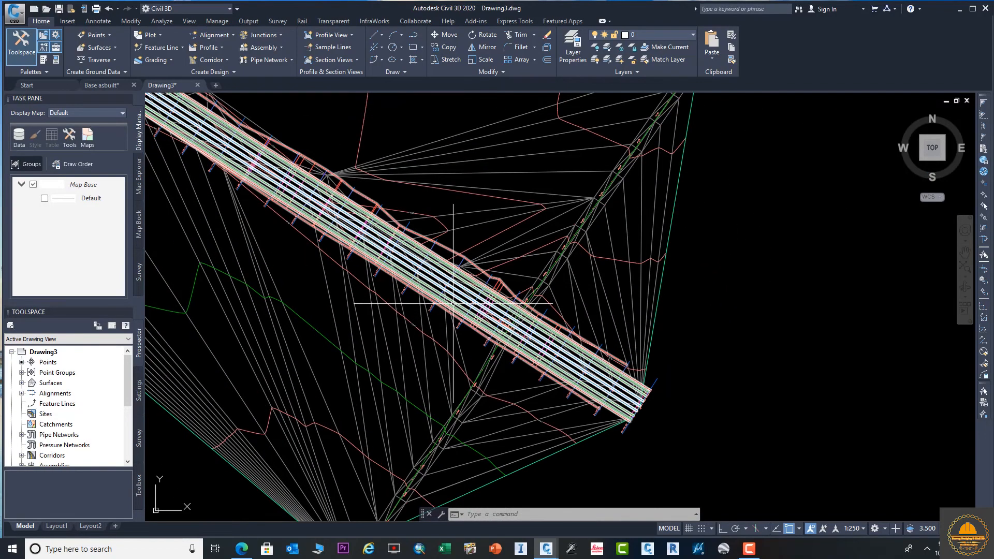
Check the sample line coverage along the remaining corridor up to the far end of Alignment - ABC
{"action": "scroll", "coordinate": [447, 294], "scroll_direction": "down", "scroll_amount": 4}
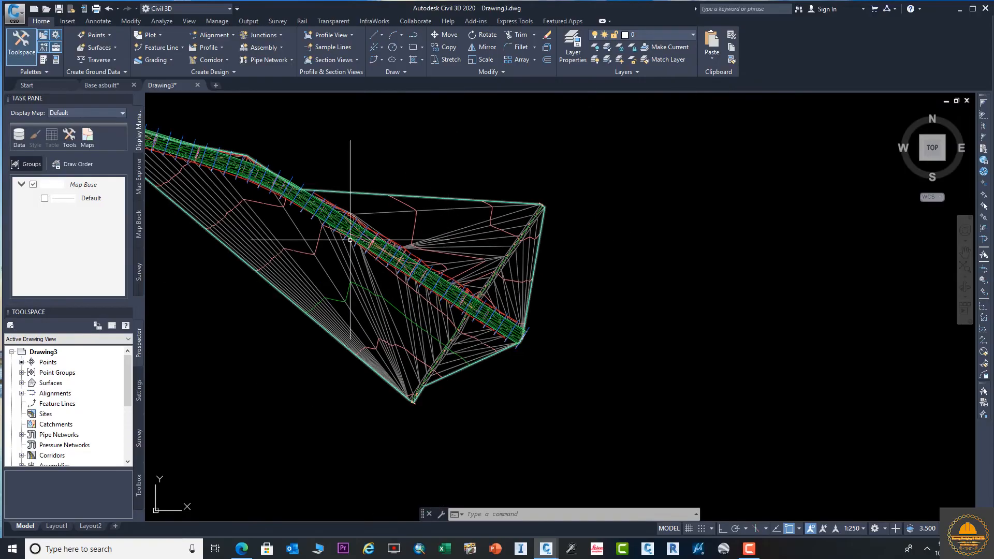
{"action": "middle_click_drag", "start_coordinate": [365, 247], "coordinate": [569, 321]}
{"action": "middle_click_drag", "start_coordinate": [412, 278], "coordinate": [707, 328]}
{"action": "scroll", "coordinate": [435, 247], "scroll_direction": "up", "scroll_amount": 2}
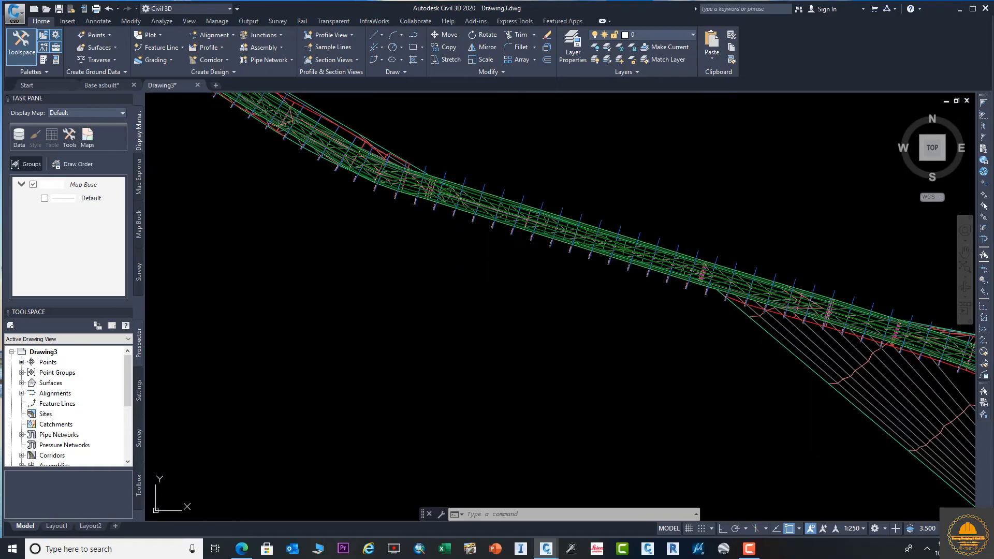
{"action": "scroll", "coordinate": [488, 239], "scroll_direction": "up", "scroll_amount": 4}
{"action": "scroll", "coordinate": [593, 306], "scroll_direction": "down", "scroll_amount": 6}
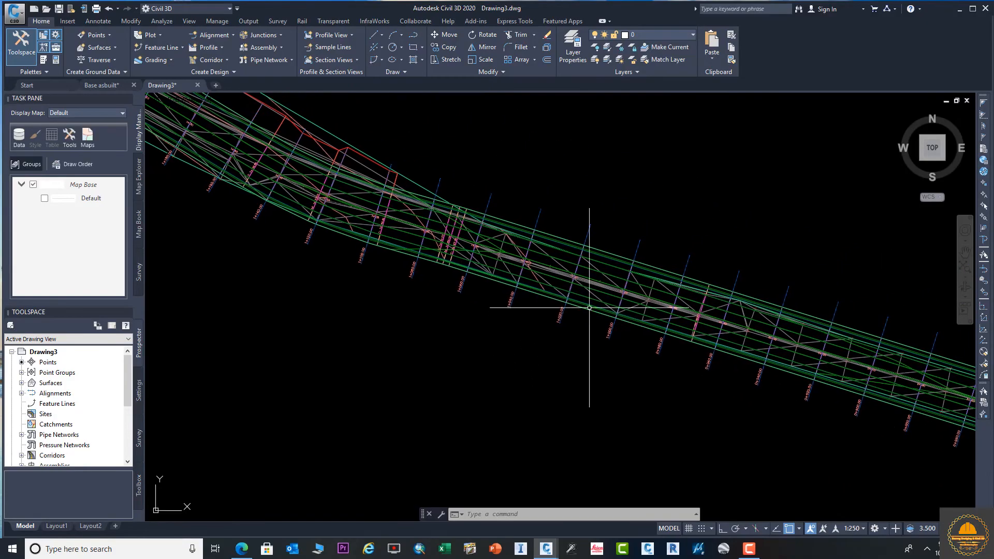
{"action": "middle_click_drag", "start_coordinate": [359, 255], "coordinate": [505, 359]}
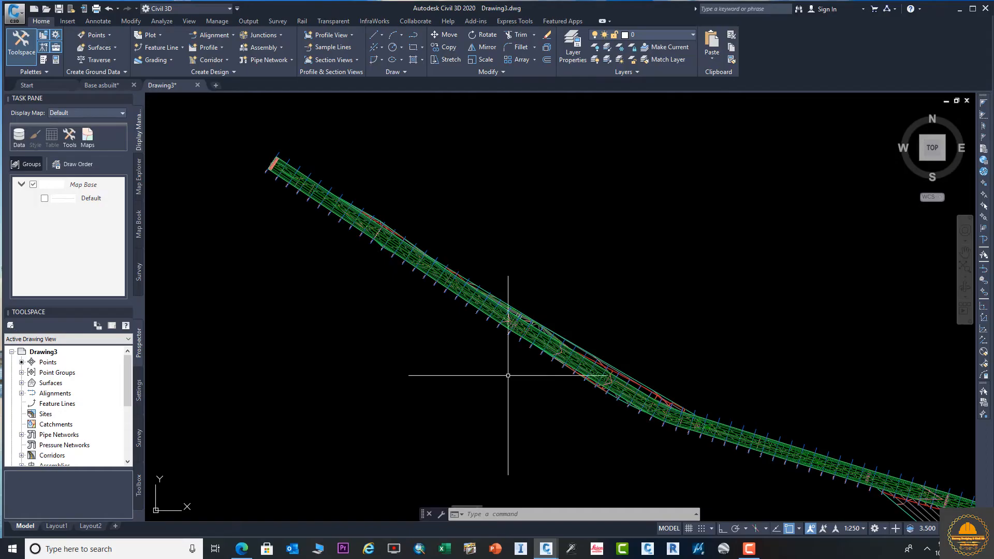
{"action": "mouse_move", "coordinate": [314, 199]}
{"action": "middle_mouse_down"}
{"action": "mouse_move", "coordinate": [339, 251]}
{"action": "mouse_move", "coordinate": [382, 291]}
{"action": "middle_mouse_up"}
{"action": "scroll", "coordinate": [333, 256], "scroll_direction": "up", "scroll_amount": 8}
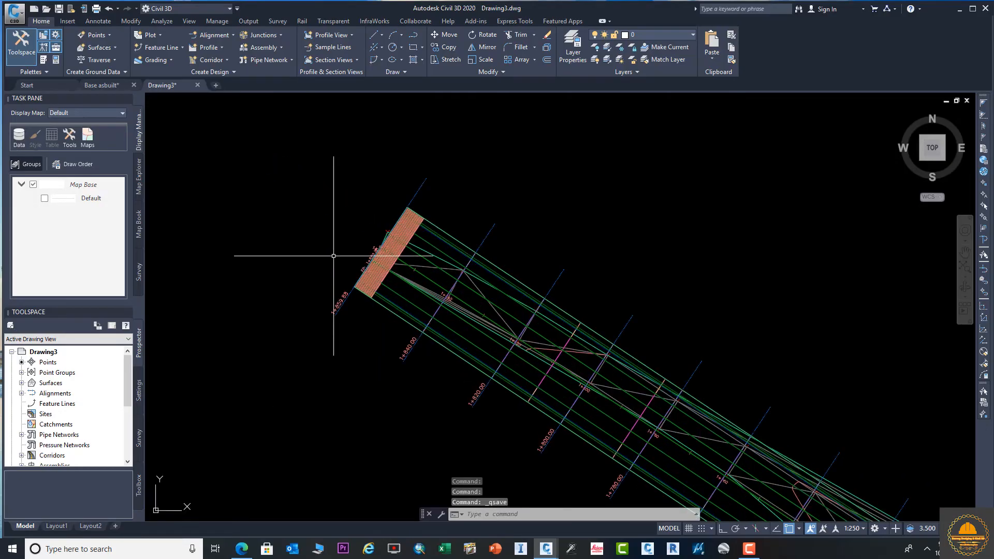
{"action": "scroll", "coordinate": [378, 364], "scroll_direction": "down", "scroll_amount": 4}
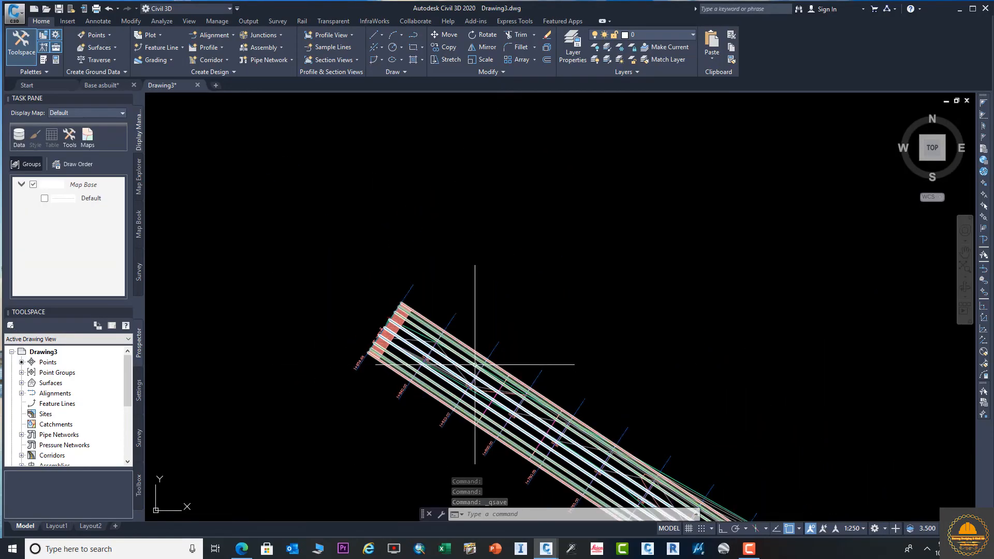
{"action": "middle_click_drag", "start_coordinate": [584, 304], "coordinate": [264, 109]}
{"action": "scroll", "coordinate": [369, 310], "scroll_direction": "up", "scroll_amount": 6}
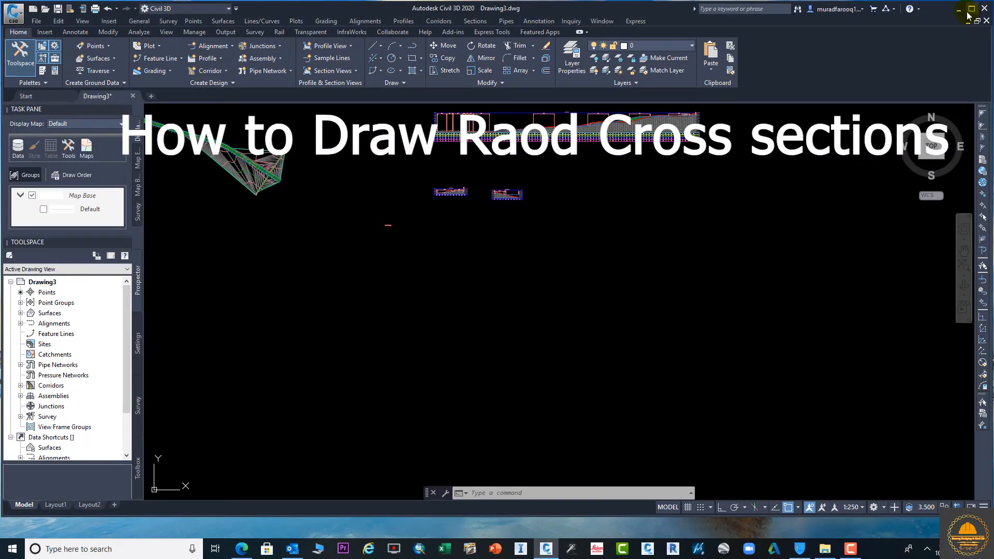
Maximise the drawing window and look over the sampled corridor and the profile views beside it
{"action": "left_click", "coordinate": [971, 9]}
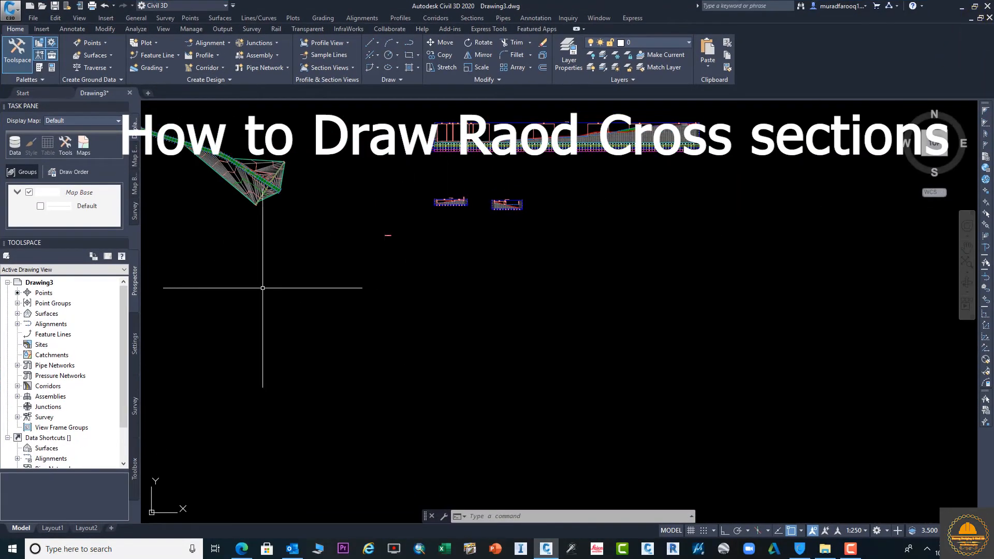
{"action": "middle_click_drag", "start_coordinate": [293, 251], "coordinate": [442, 291]}
{"action": "scroll", "coordinate": [415, 202], "scroll_direction": "up", "scroll_amount": 5}
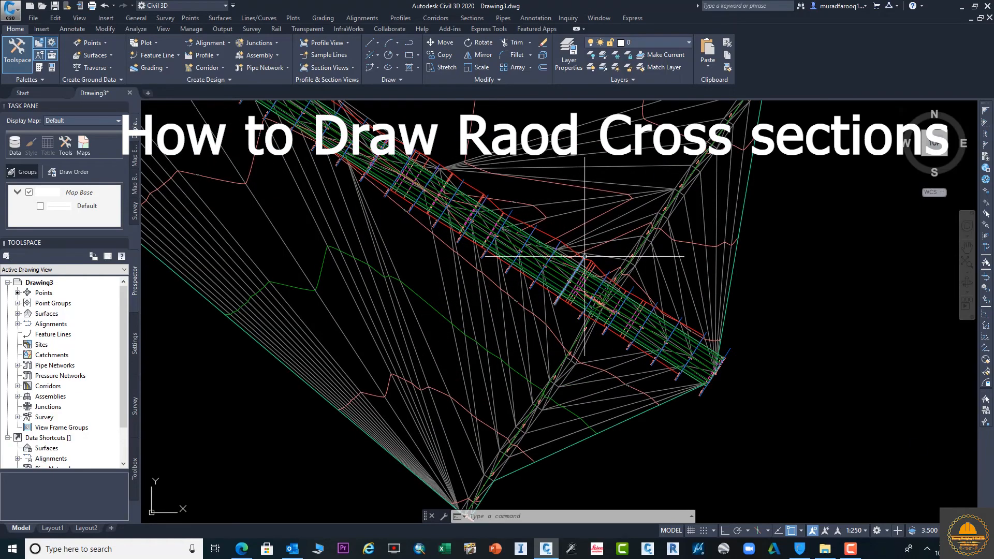
{"action": "scroll", "coordinate": [657, 287], "scroll_direction": "down", "scroll_amount": 6}
{"action": "scroll", "coordinate": [658, 287], "scroll_direction": "up", "scroll_amount": 6}
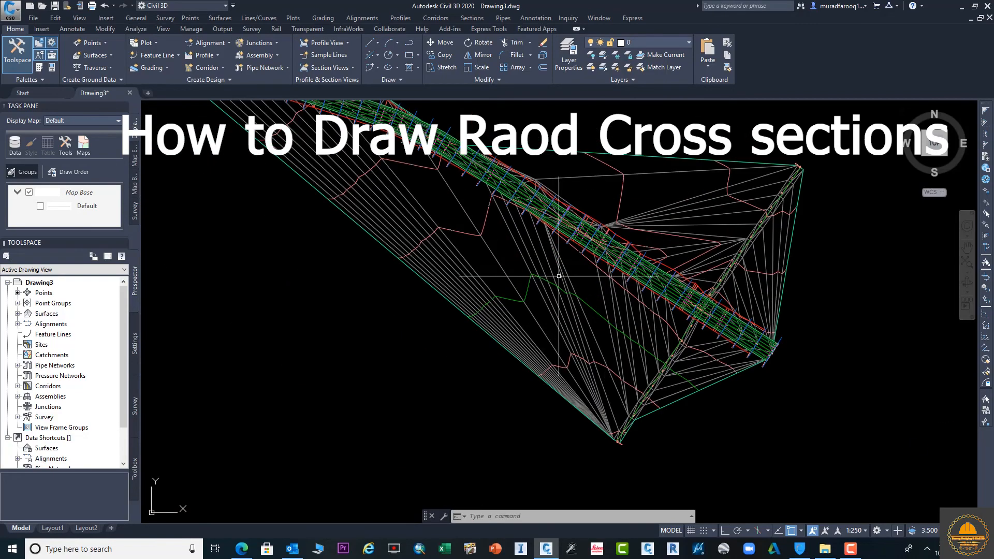
{"action": "scroll", "coordinate": [471, 316], "scroll_direction": "up", "scroll_amount": 2}
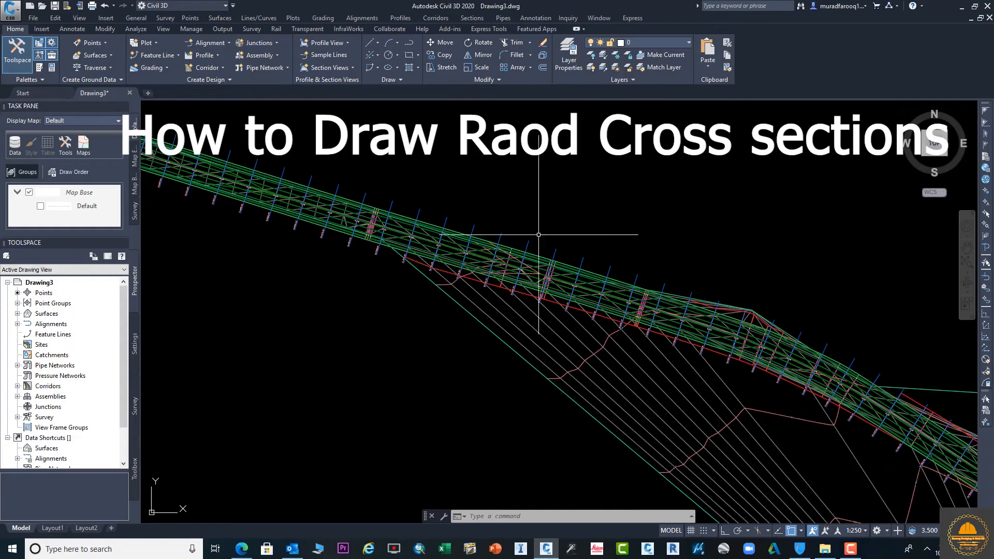
{"action": "scroll", "coordinate": [712, 277], "scroll_direction": "down", "scroll_amount": 6}
{"action": "middle_click_drag", "start_coordinate": [721, 273], "coordinate": [297, 228]}
{"action": "middle_click_drag", "start_coordinate": [794, 223], "coordinate": [684, 231]}
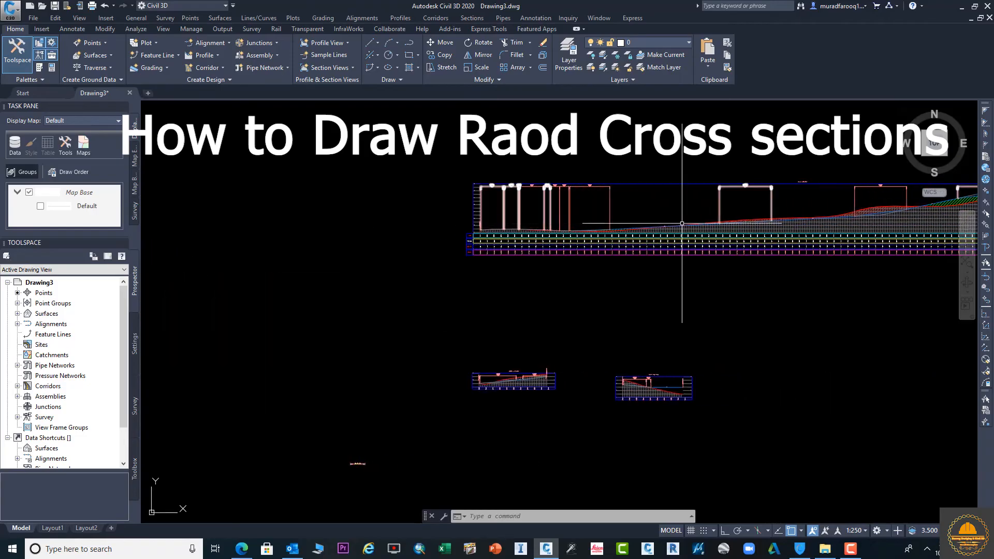
{"action": "scroll", "coordinate": [626, 259], "scroll_direction": "up", "scroll_amount": 4}
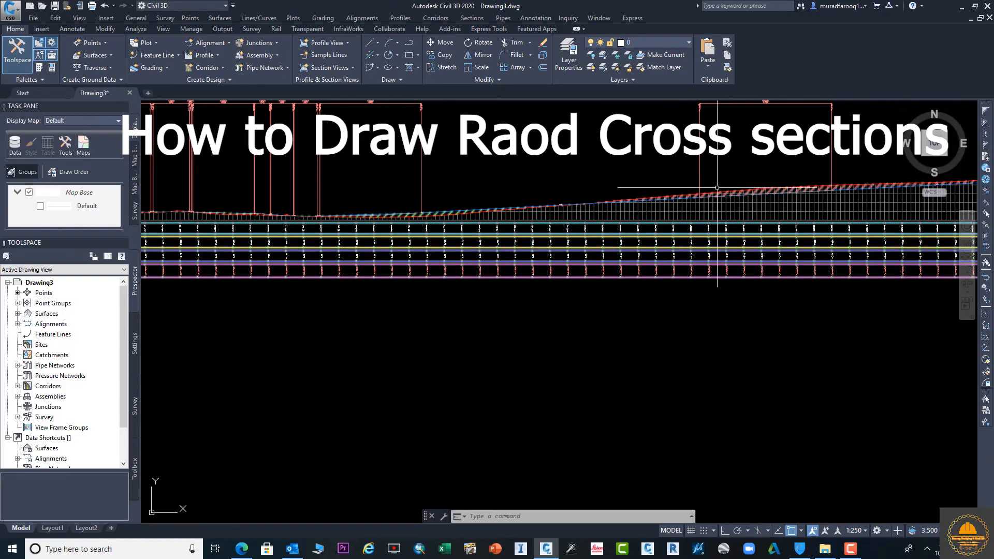
{"action": "scroll", "coordinate": [673, 289], "scroll_direction": "down", "scroll_amount": 5}
{"action": "middle_click_drag", "start_coordinate": [666, 263], "coordinate": [666, 235]}
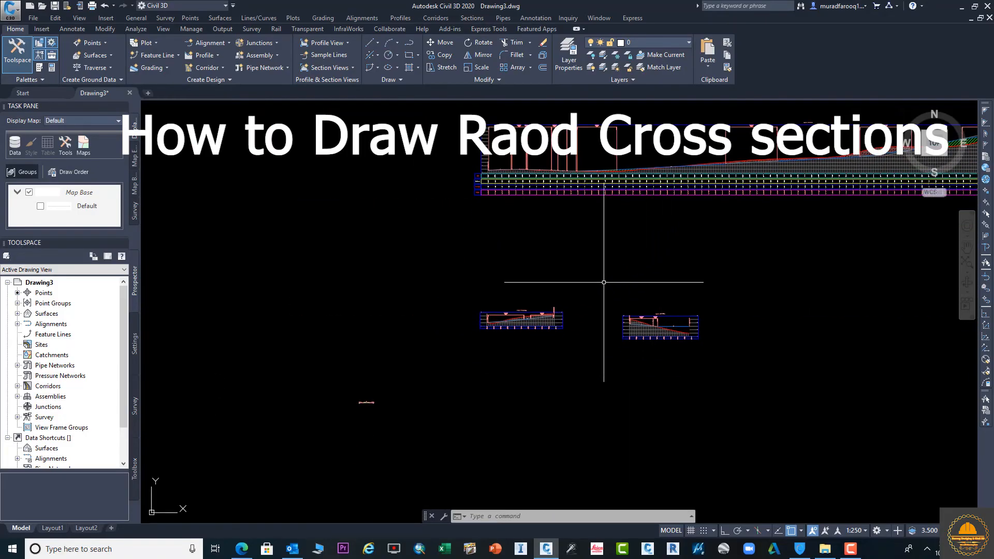
{"action": "scroll", "coordinate": [575, 325], "scroll_direction": "up", "scroll_amount": 2}
{"action": "scroll", "coordinate": [576, 325], "scroll_direction": "down", "scroll_amount": 5}
{"action": "scroll", "coordinate": [439, 321], "scroll_direction": "up", "scroll_amount": 3}
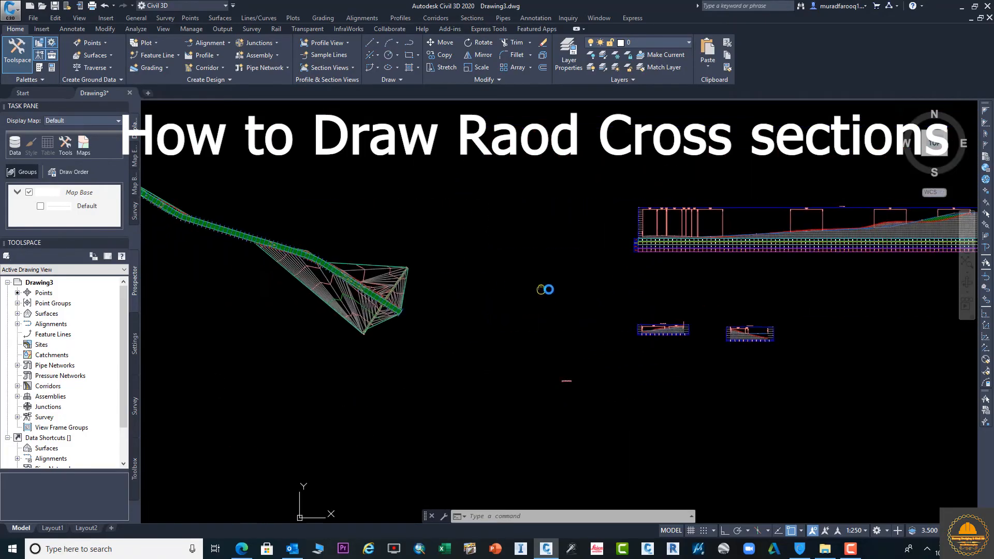
Start creating multiple section views for the sampled road corridor
{"action": "scroll", "coordinate": [439, 321], "scroll_direction": "up", "scroll_amount": 3}
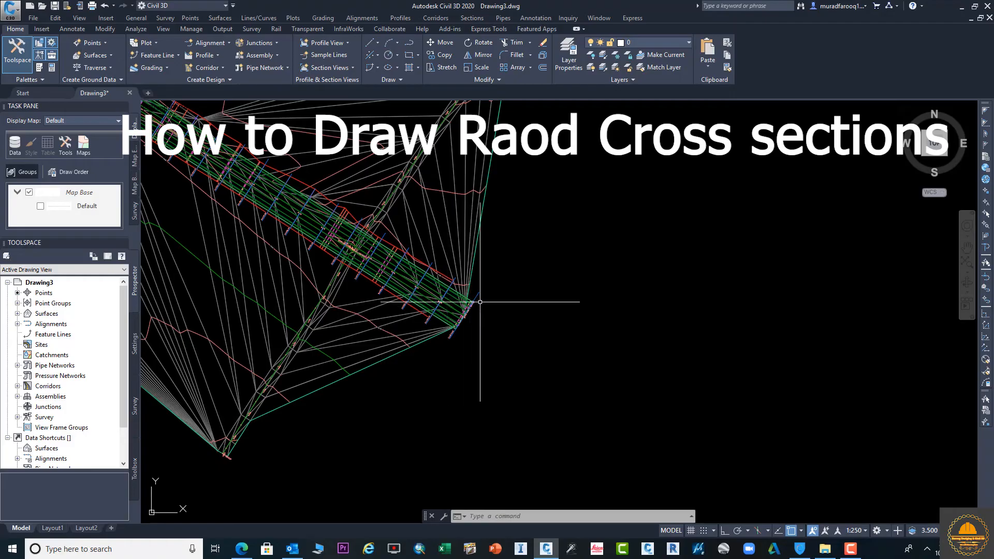
{"action": "scroll", "coordinate": [469, 290], "scroll_direction": "up", "scroll_amount": 3}
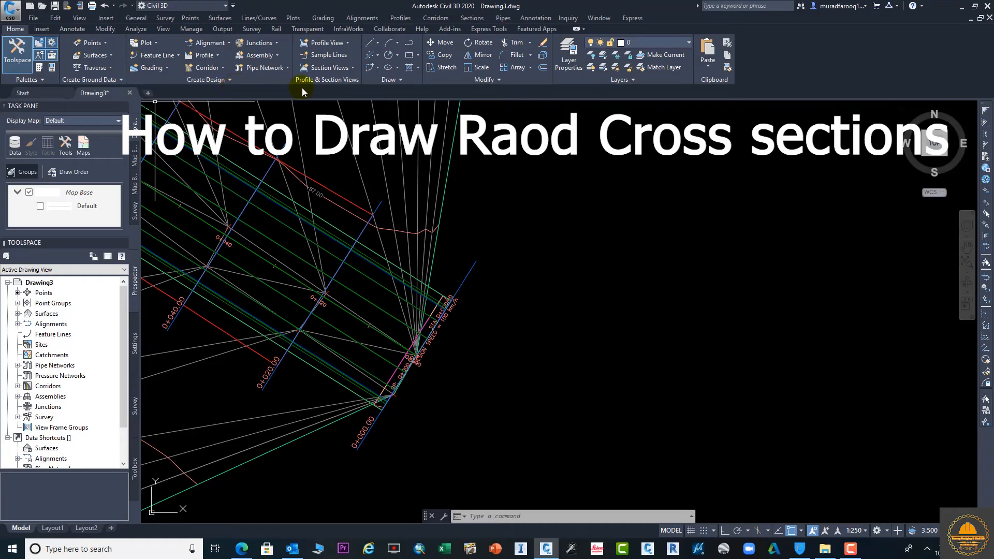
{"action": "left_click", "coordinate": [351, 68]}
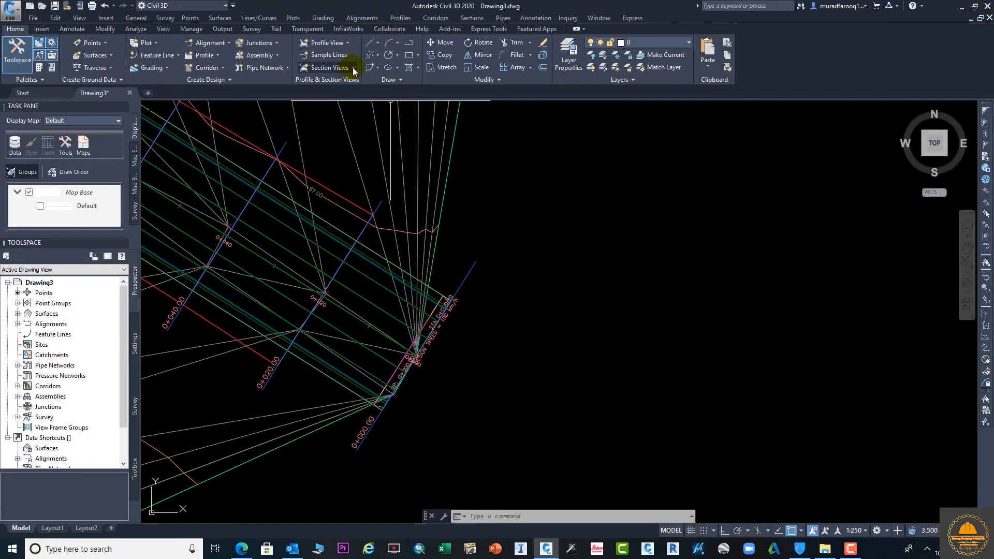
{"action": "left_click", "coordinate": [354, 70]}
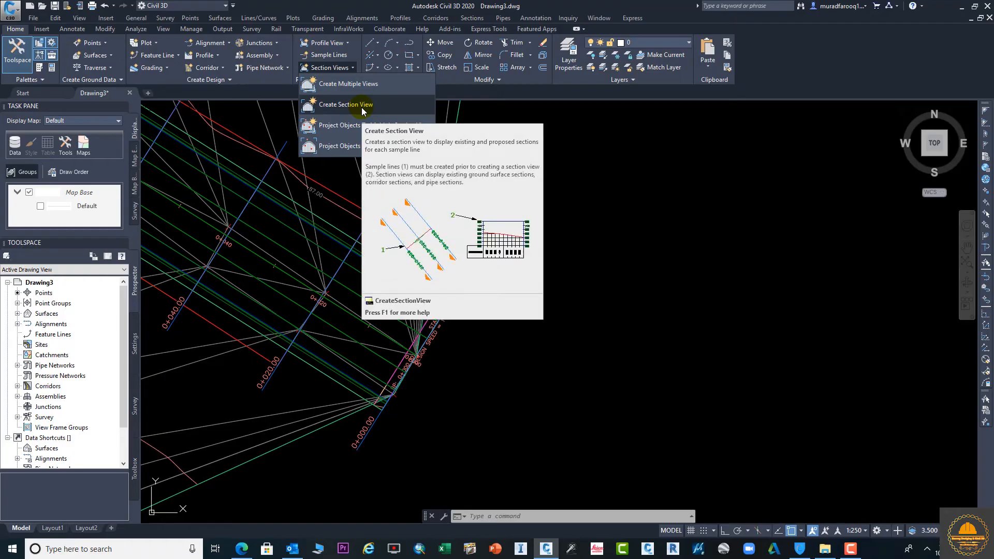
{"action": "left_click", "coordinate": [371, 83]}
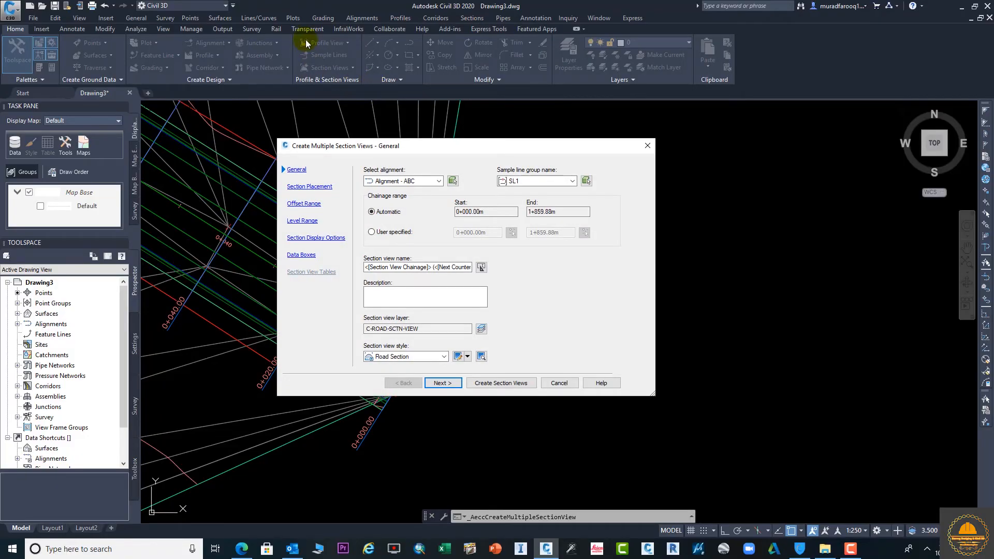
Select Alignment - ABC with sample line group SL1 and switch the section views' chainage range to user specified
{"action": "left_click", "coordinate": [440, 182]}
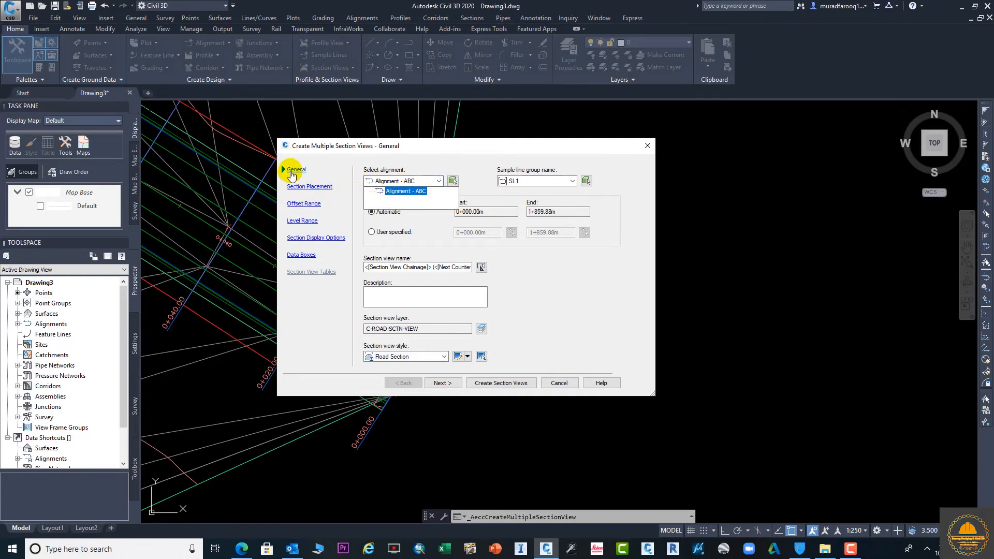
{"action": "left_click", "coordinate": [404, 195]}
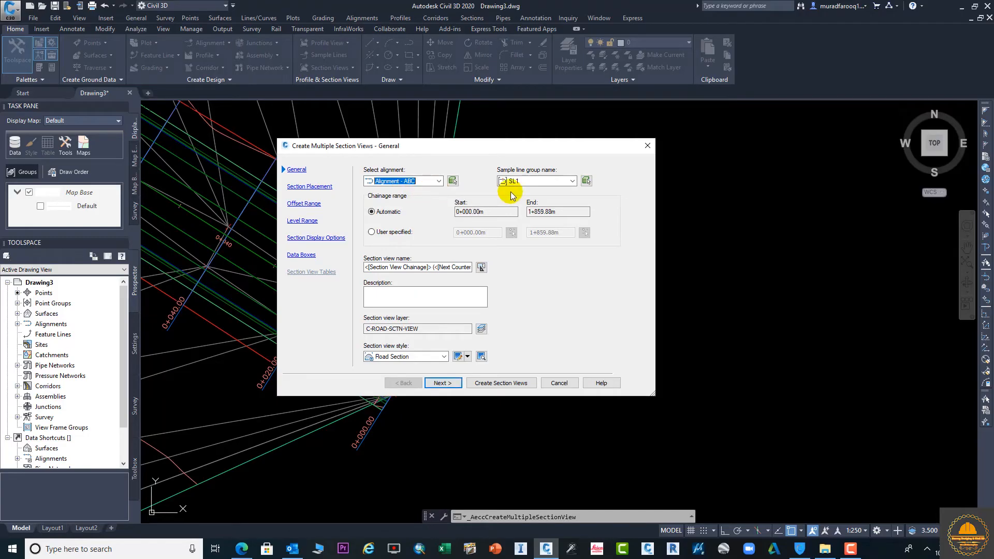
{"action": "left_click", "coordinate": [569, 182]}
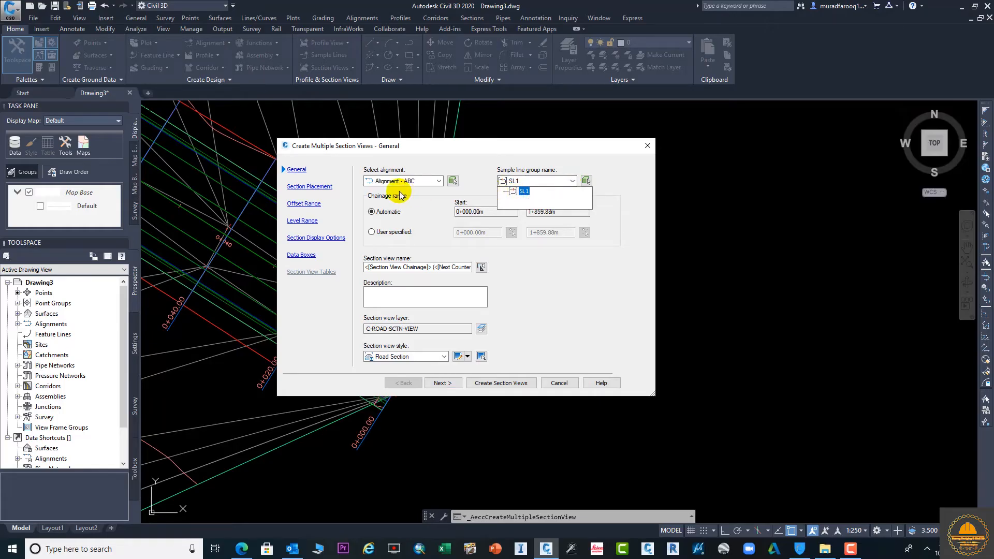
{"action": "left_click", "coordinate": [551, 181]}
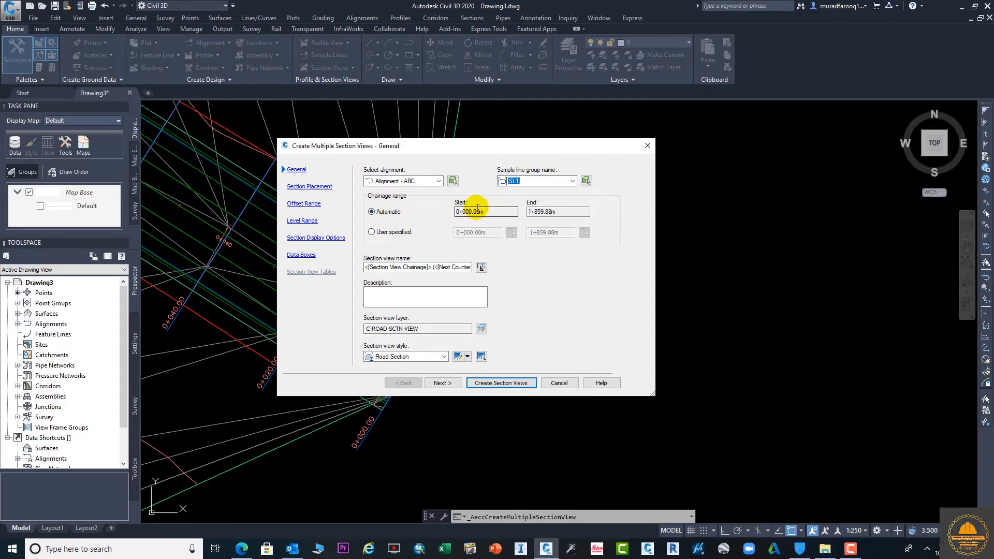
{"action": "left_click_drag", "start_coordinate": [559, 210], "coordinate": [455, 212]}
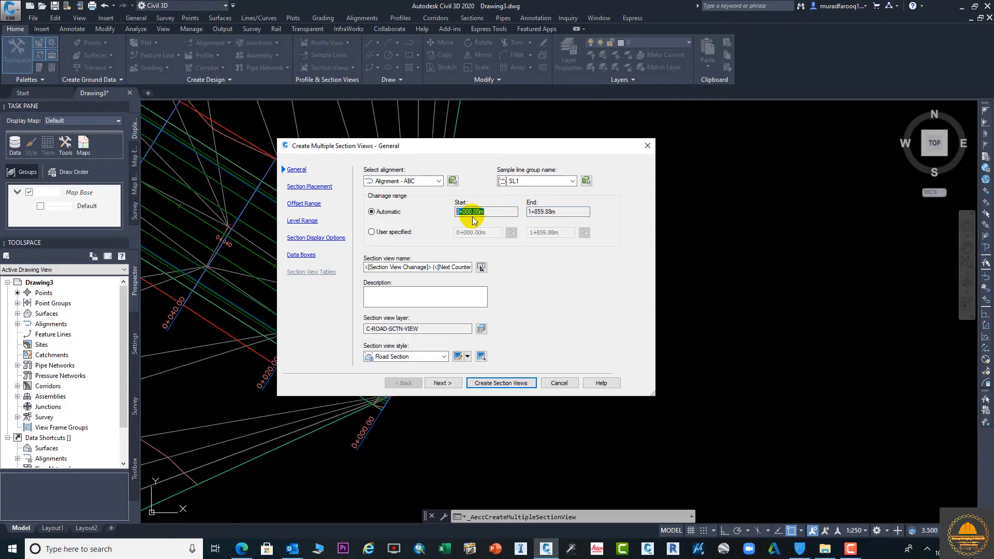
{"action": "left_click", "coordinate": [372, 232]}
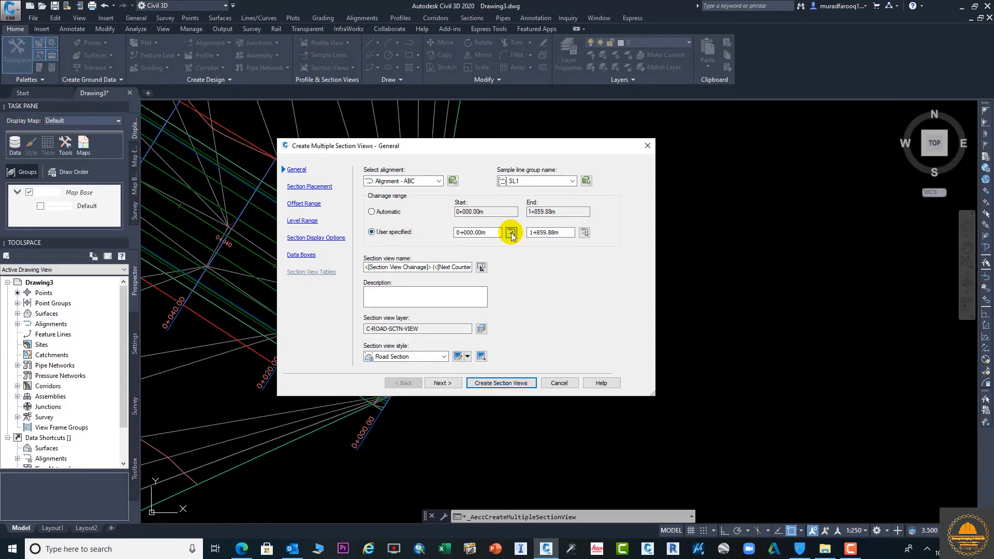
Set the section views' chainage range back to automatic and use the Road Section view style
{"action": "left_click", "coordinate": [486, 233]}
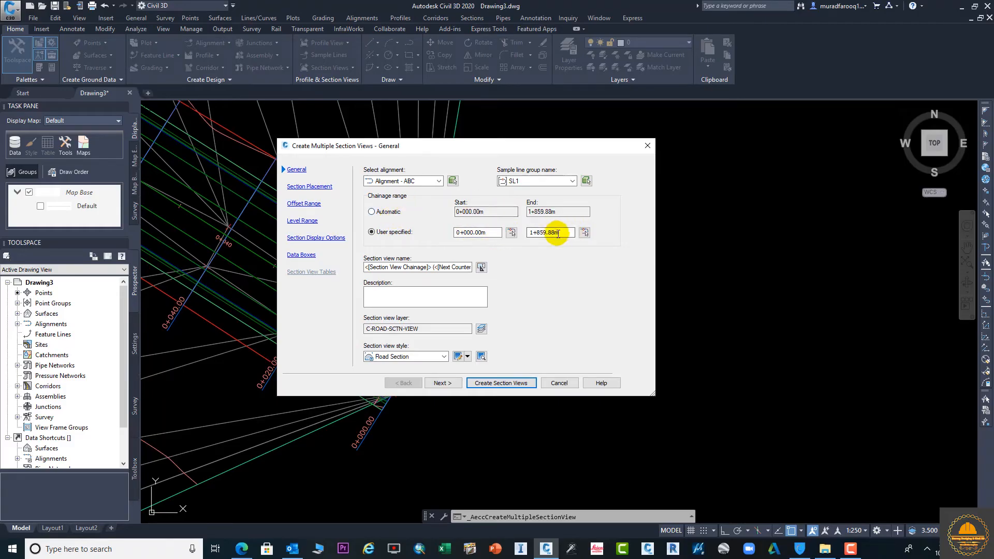
{"action": "left_click", "coordinate": [390, 213]}
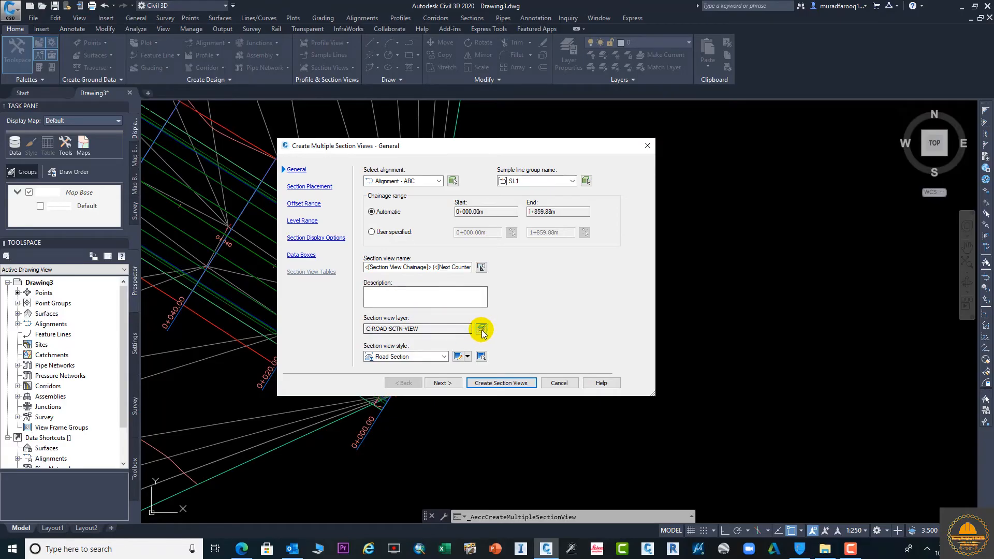
{"action": "left_click", "coordinate": [444, 357]}
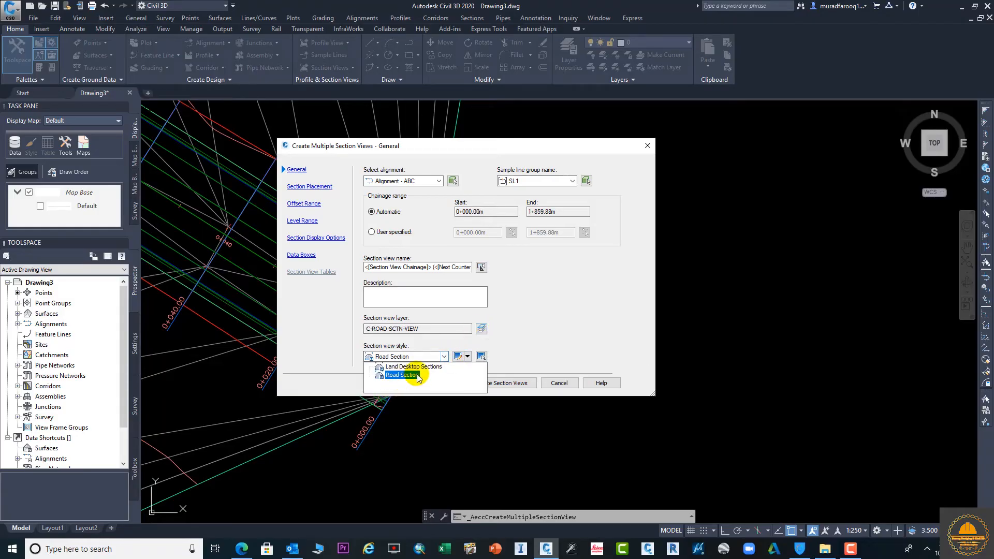
{"action": "left_click", "coordinate": [409, 374]}
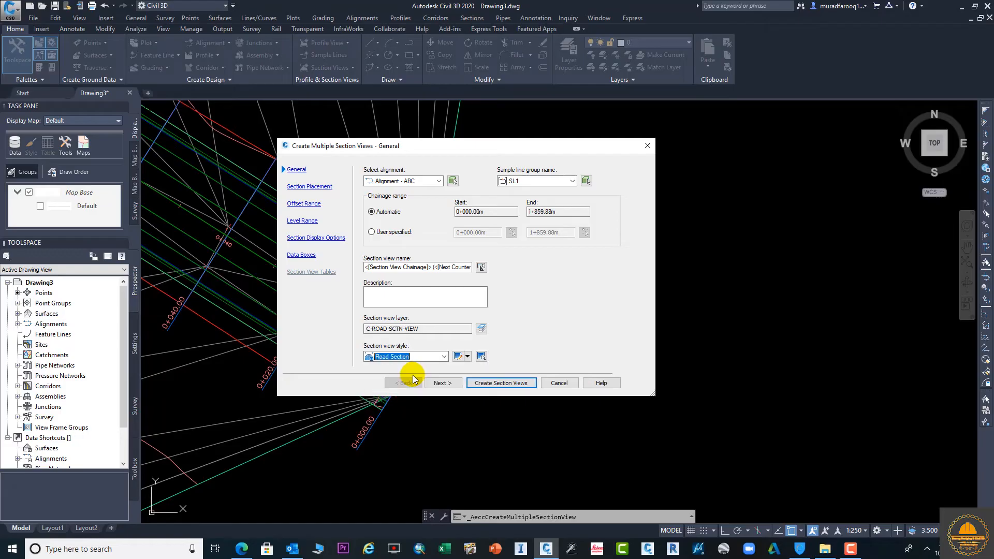
{"action": "left_click", "coordinate": [442, 381]}
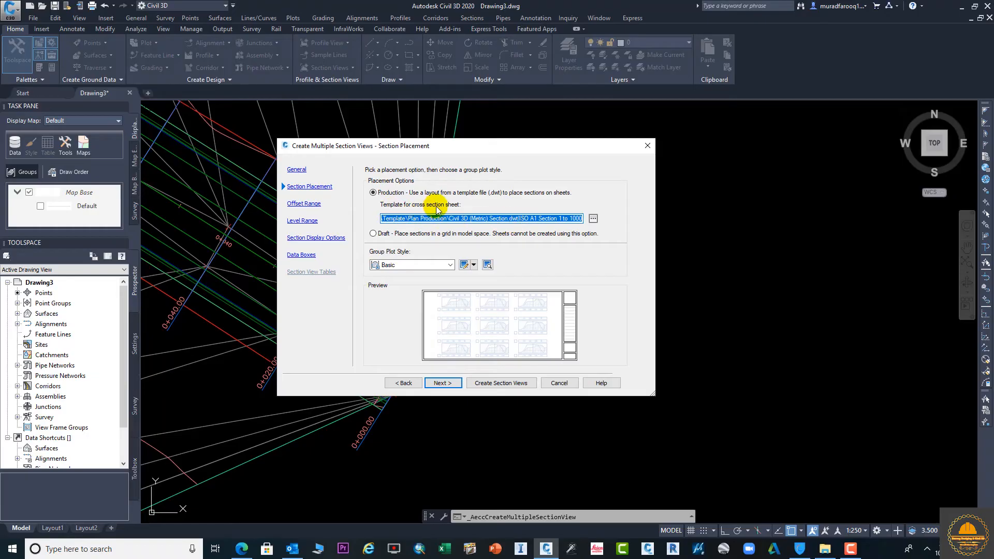
Accept the ISO A1 Section 1 to 1000 sheet layout, but choose draft placement in model space with the Basic group plot style
{"action": "left_click", "coordinate": [593, 218]}
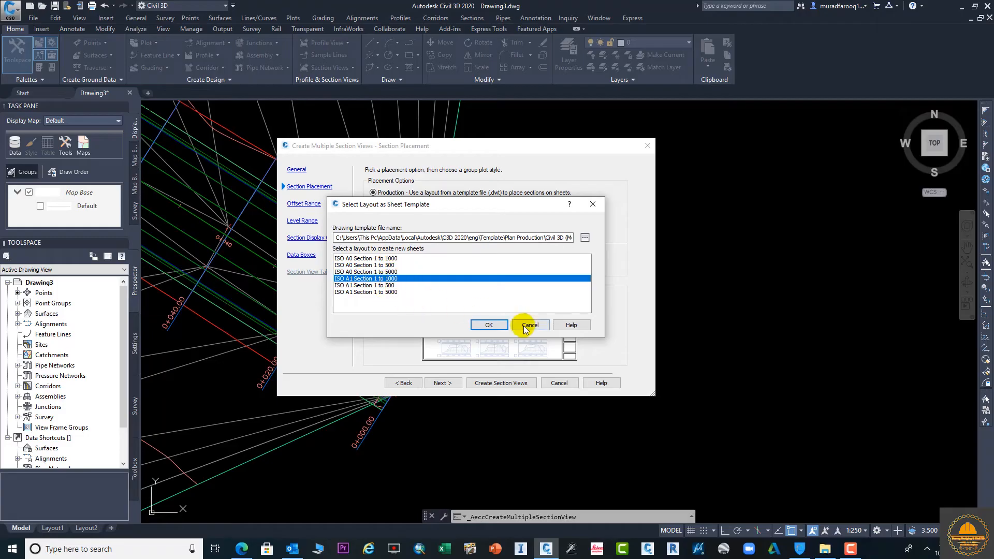
{"action": "left_click", "coordinate": [489, 325]}
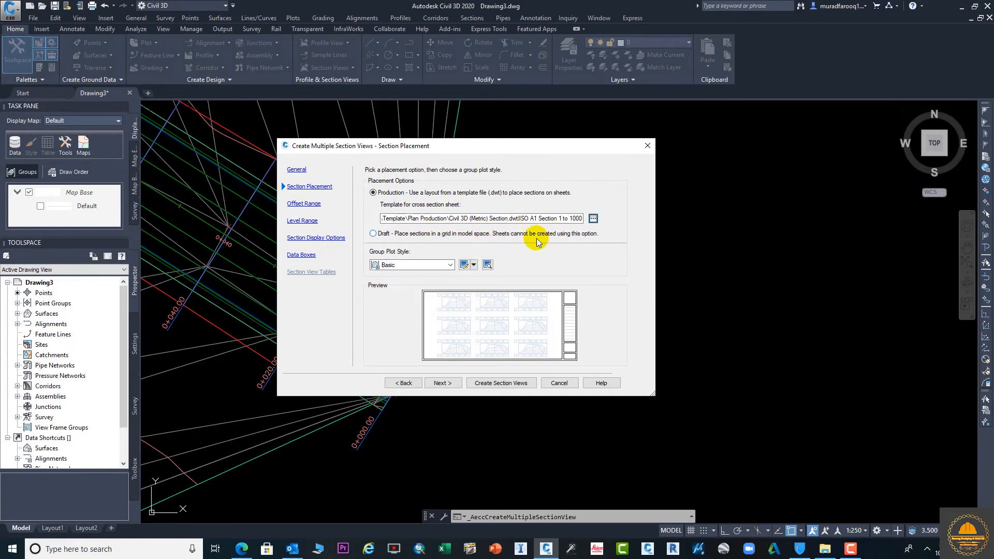
{"action": "left_click", "coordinate": [374, 234]}
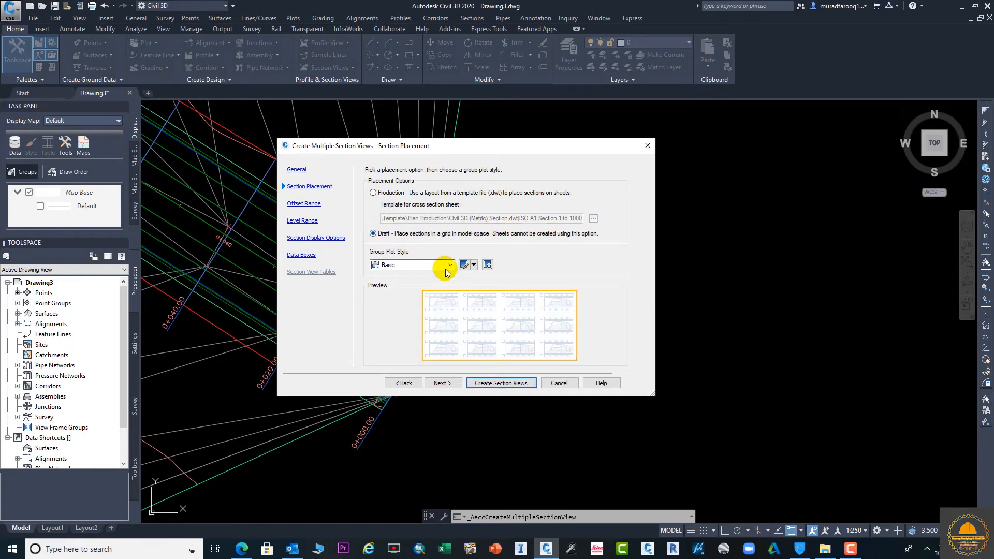
{"action": "left_click", "coordinate": [449, 265]}
{"action": "left_click", "coordinate": [449, 265]}
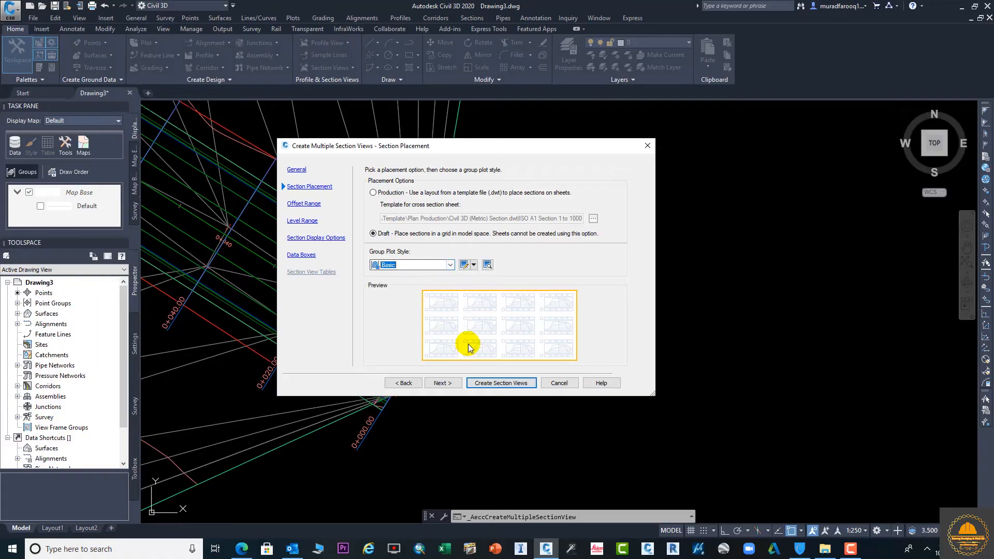
{"action": "left_click", "coordinate": [444, 383]}
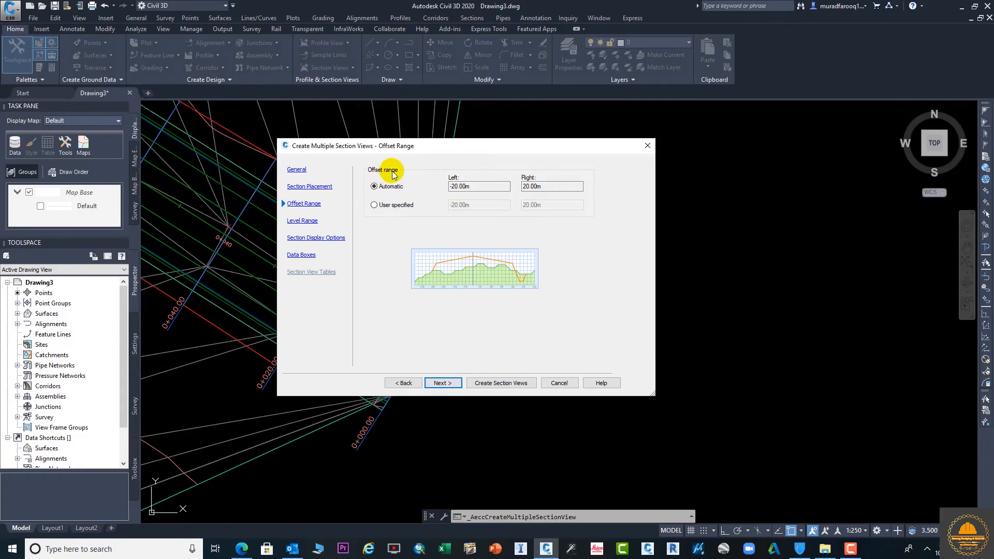
Inspect the user-specified offset and level range options, and leave both ranges set to automatic
{"action": "left_click", "coordinate": [397, 205]}
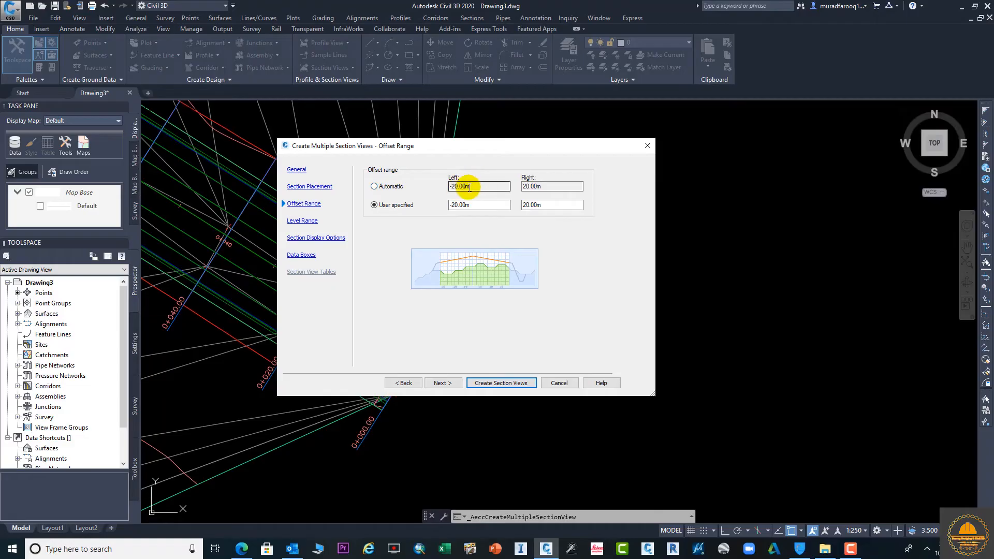
{"action": "left_click", "coordinate": [400, 188]}
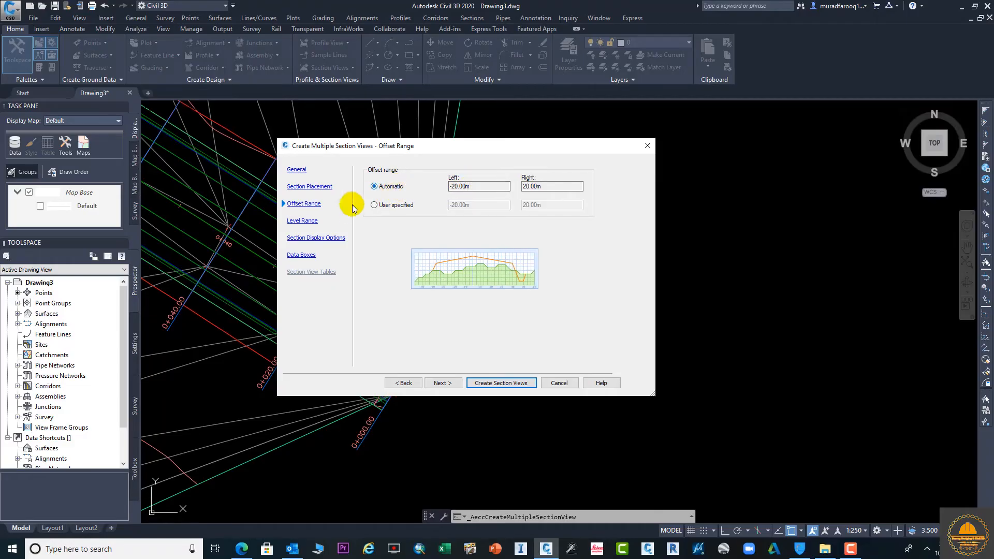
{"action": "left_click", "coordinate": [444, 383]}
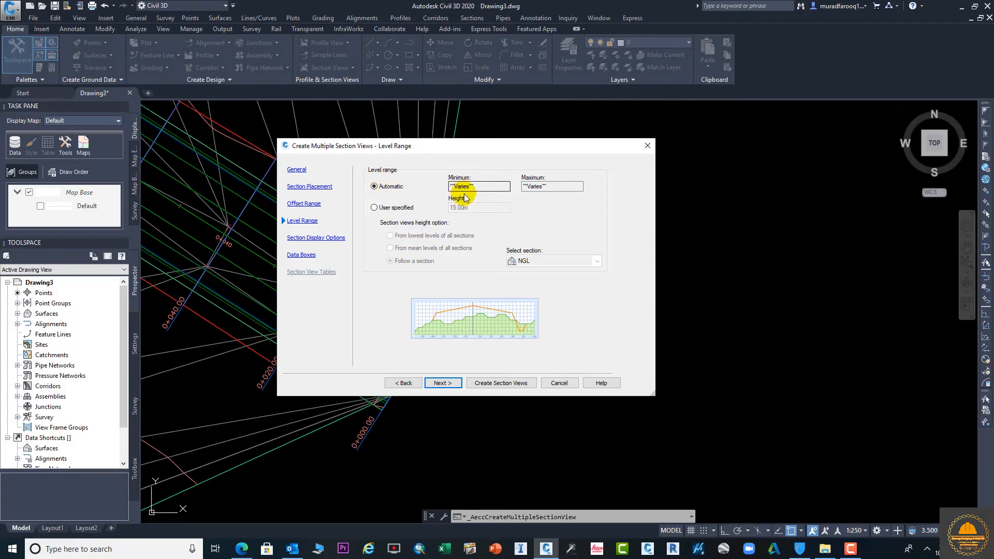
{"action": "left_click", "coordinate": [403, 208]}
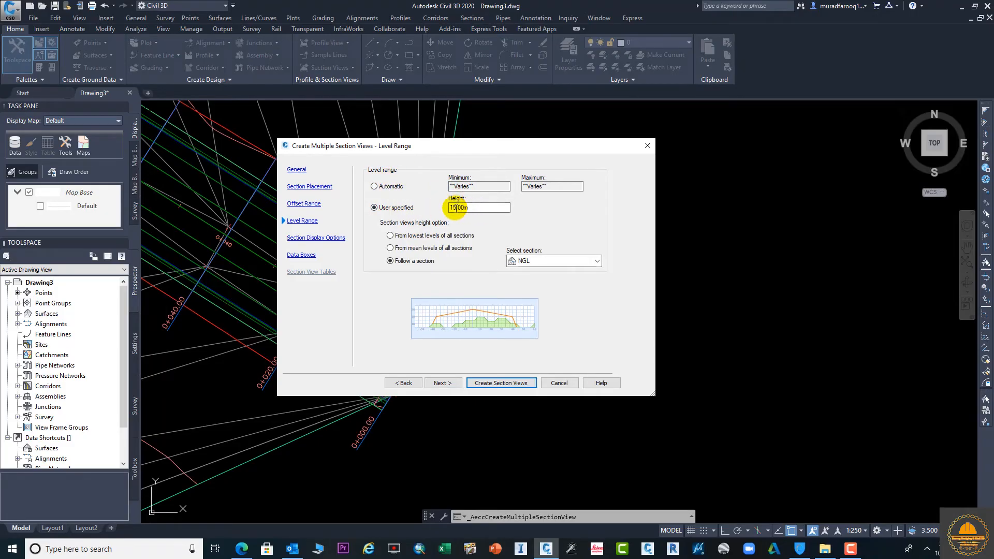
{"action": "left_click", "coordinate": [392, 187]}
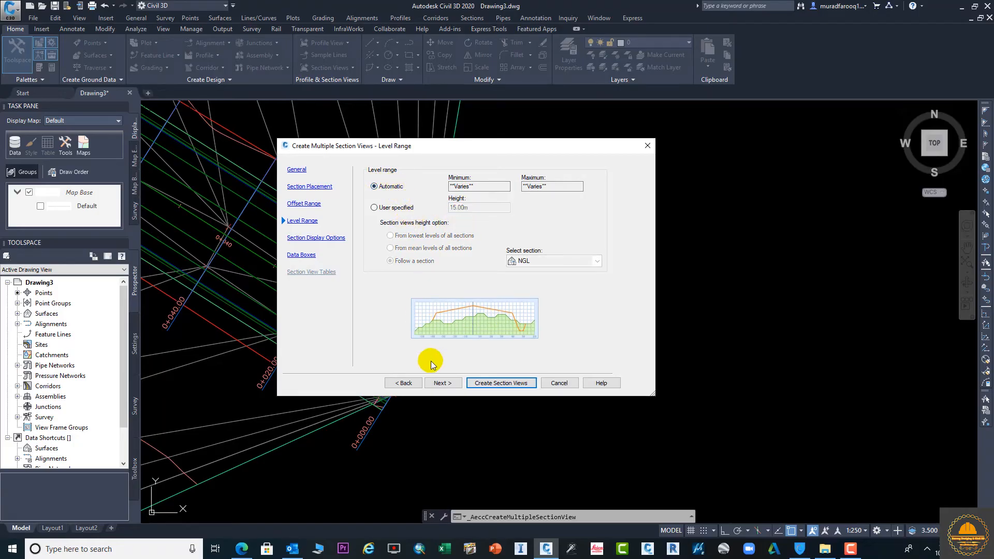
{"action": "left_click", "coordinate": [443, 383]}
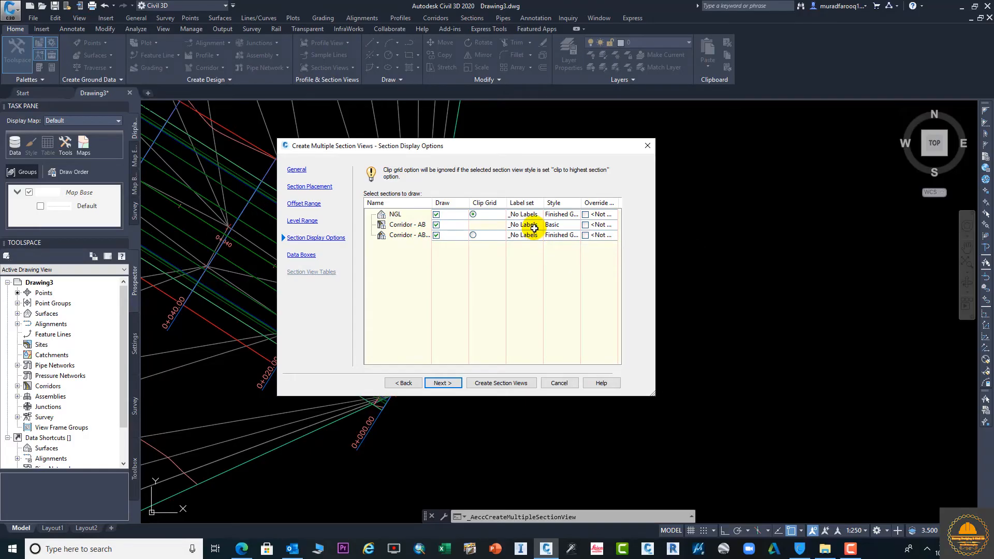
Check the code set style of Corridor - AB, keeping Basic, and the section style of the corridor surface
{"action": "left_click", "coordinate": [566, 226]}
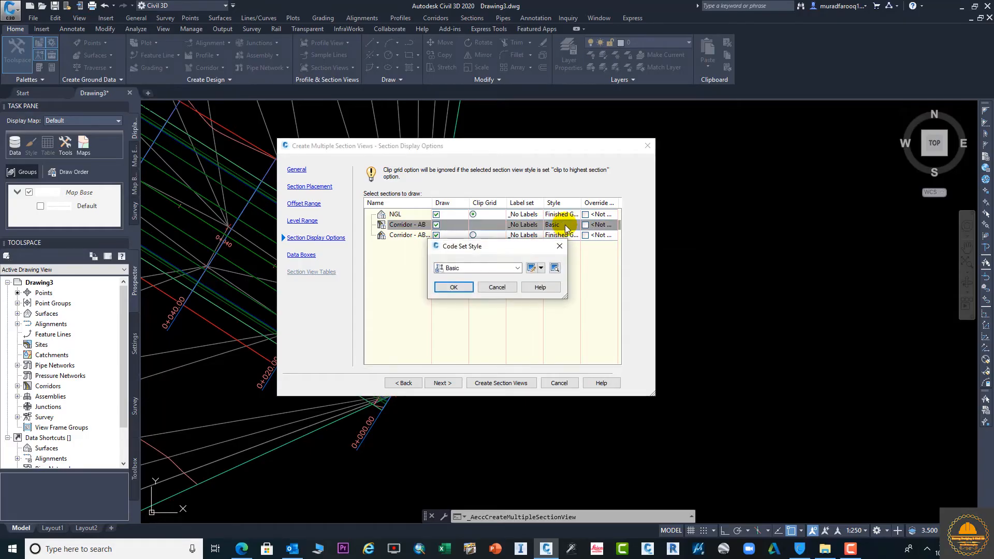
{"action": "left_click", "coordinate": [517, 268]}
{"action": "left_click", "coordinate": [516, 268]}
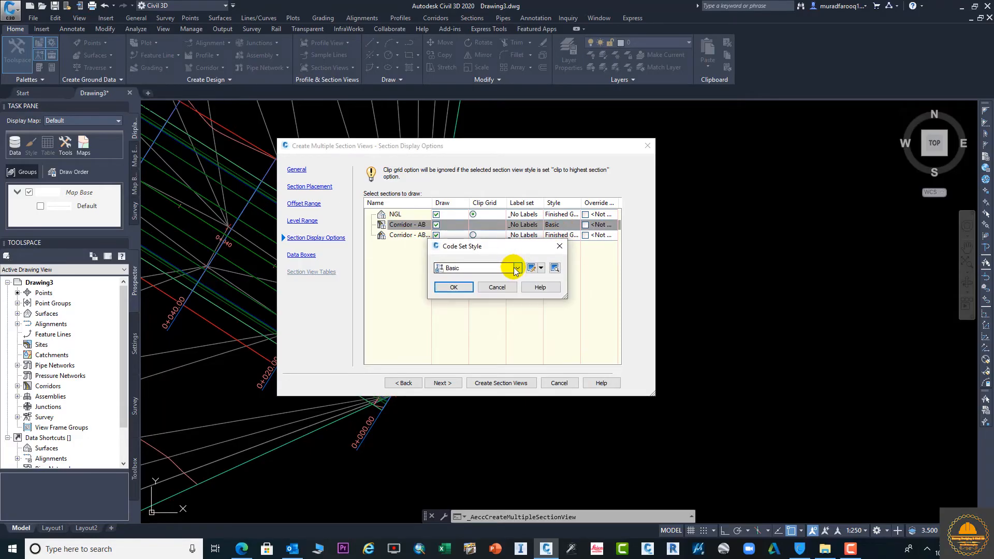
{"action": "left_click", "coordinate": [454, 286]}
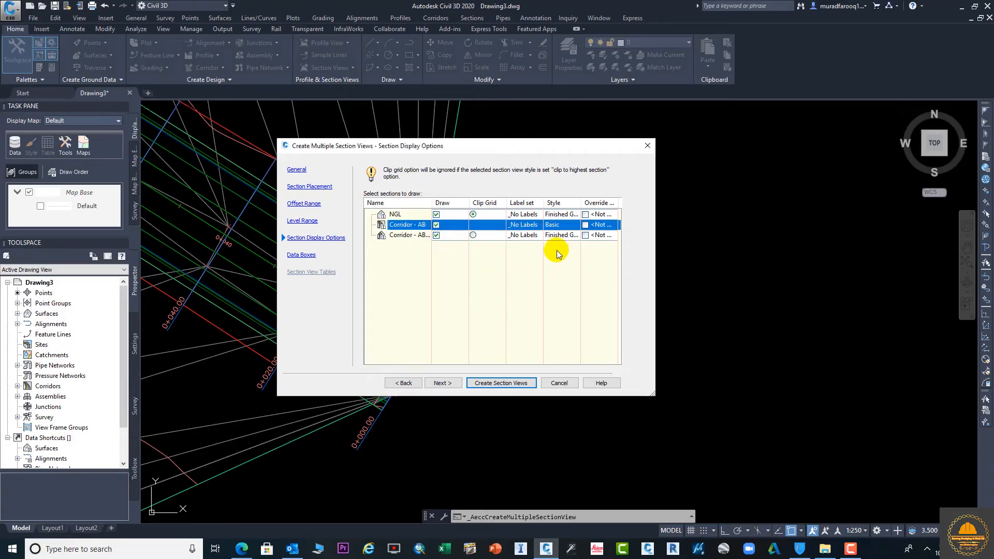
{"action": "left_click", "coordinate": [563, 236]}
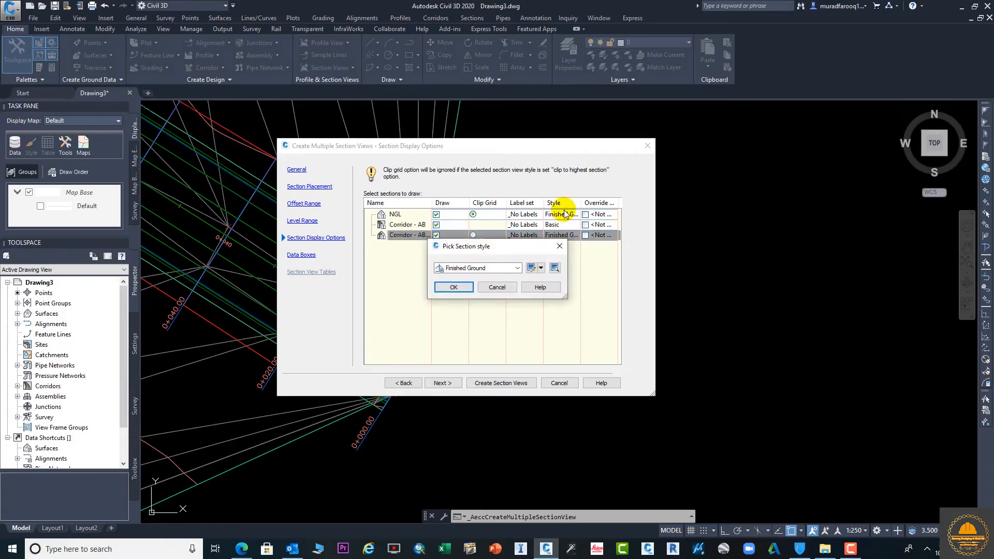
{"action": "left_click", "coordinate": [559, 245]}
Set the NGL section's display style to Existing Ground
{"action": "left_click", "coordinate": [560, 212]}
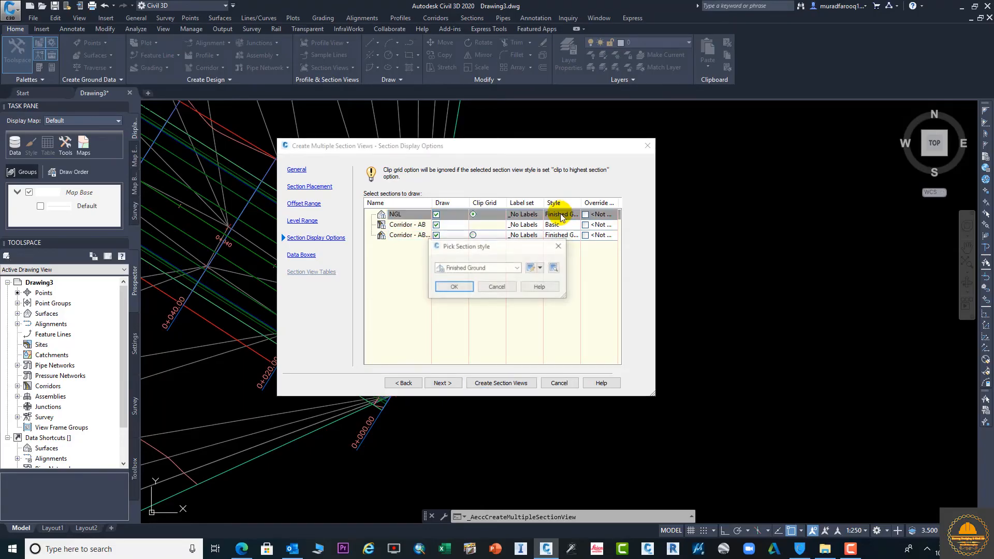
{"action": "left_click", "coordinate": [516, 268]}
{"action": "left_click", "coordinate": [473, 278]}
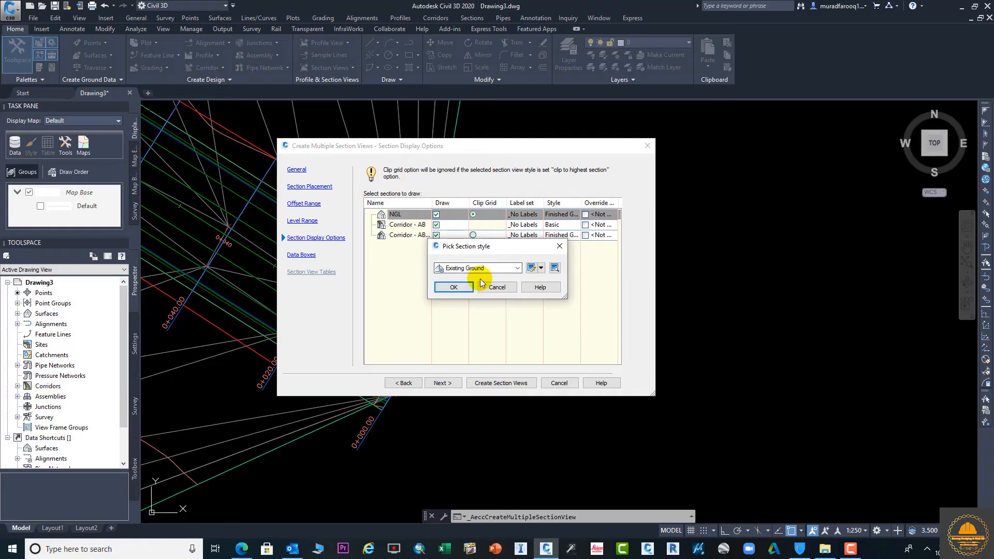
{"action": "left_click", "coordinate": [457, 285]}
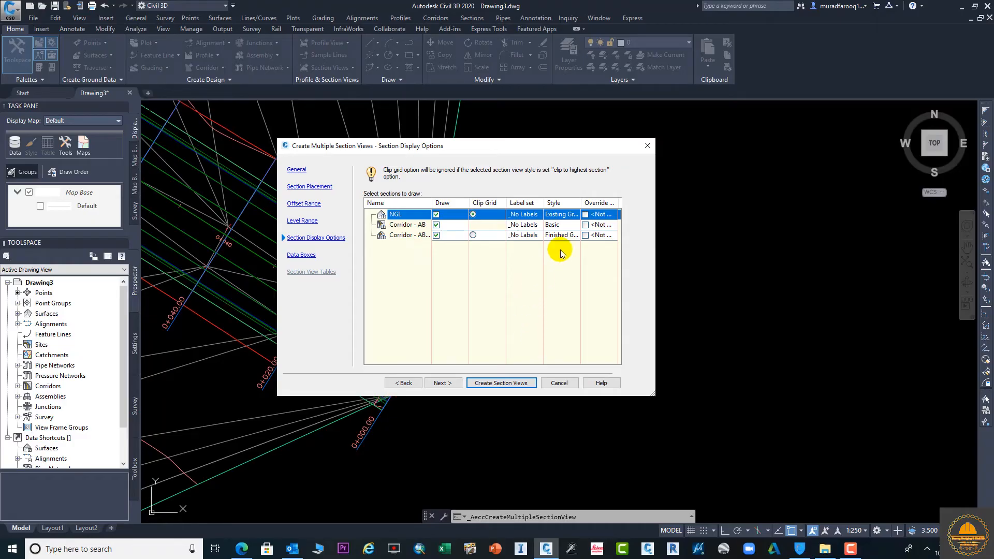
Set the code set style of the Corridor - AB section to View-Edit
{"action": "left_click", "coordinate": [556, 225]}
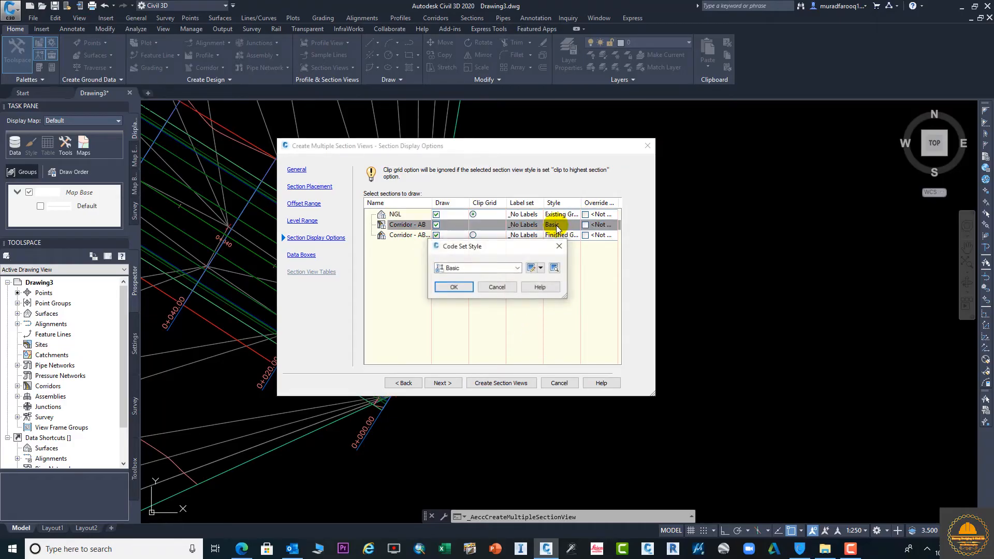
{"action": "left_click", "coordinate": [517, 267]}
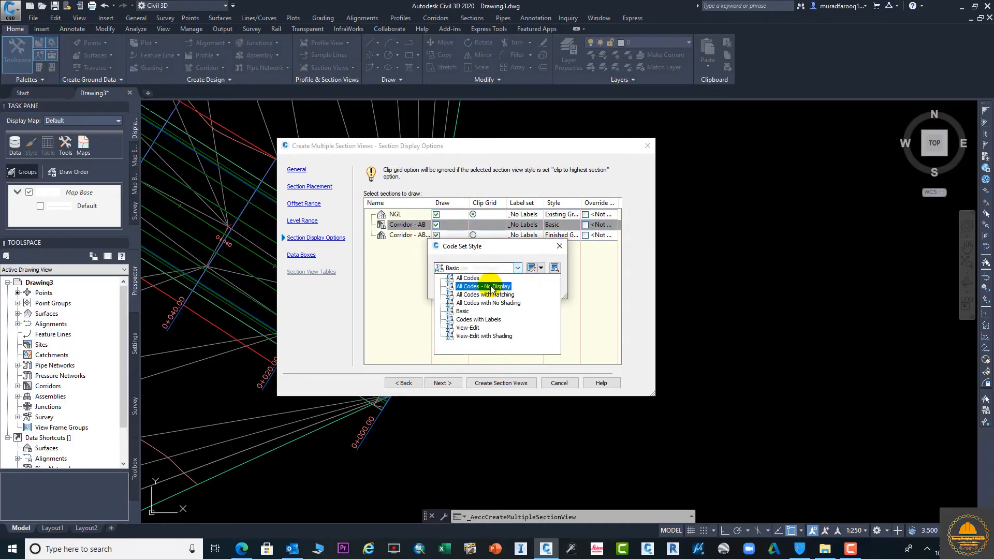
{"action": "left_click", "coordinate": [477, 329]}
{"action": "left_click", "coordinate": [464, 284]}
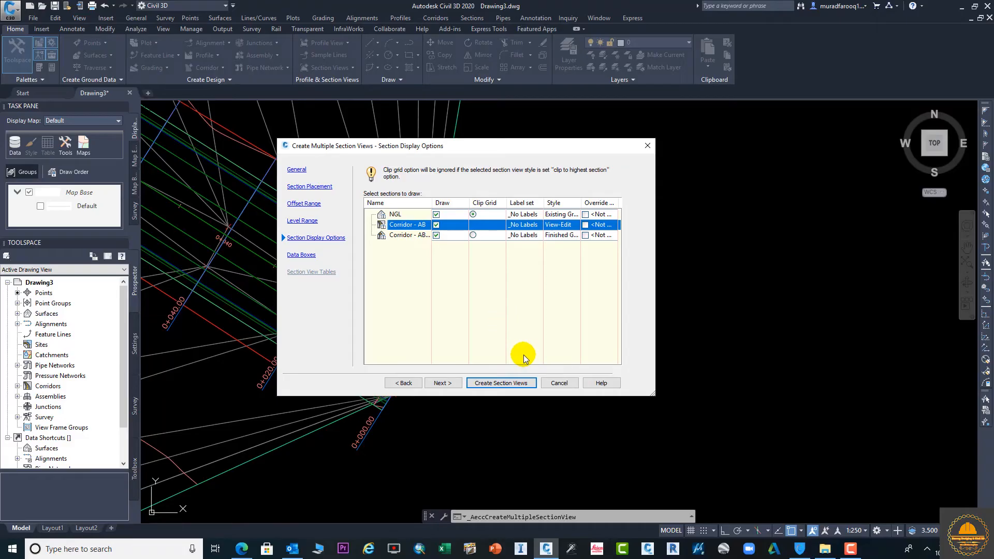
Keep the Offsets Only band set with the Offsets Horizontal style and start creating the section views
{"action": "left_click", "coordinate": [446, 385]}
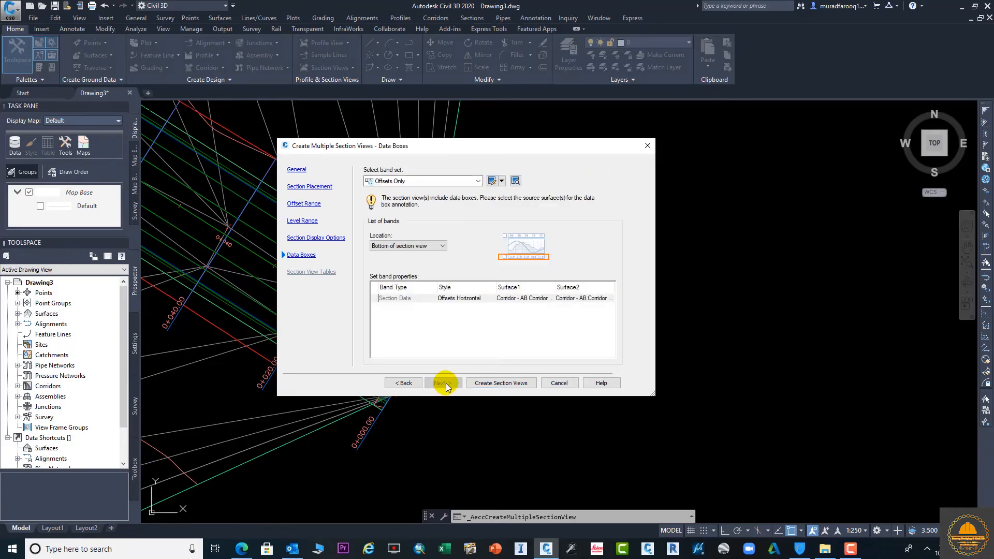
{"action": "left_click", "coordinate": [471, 182]}
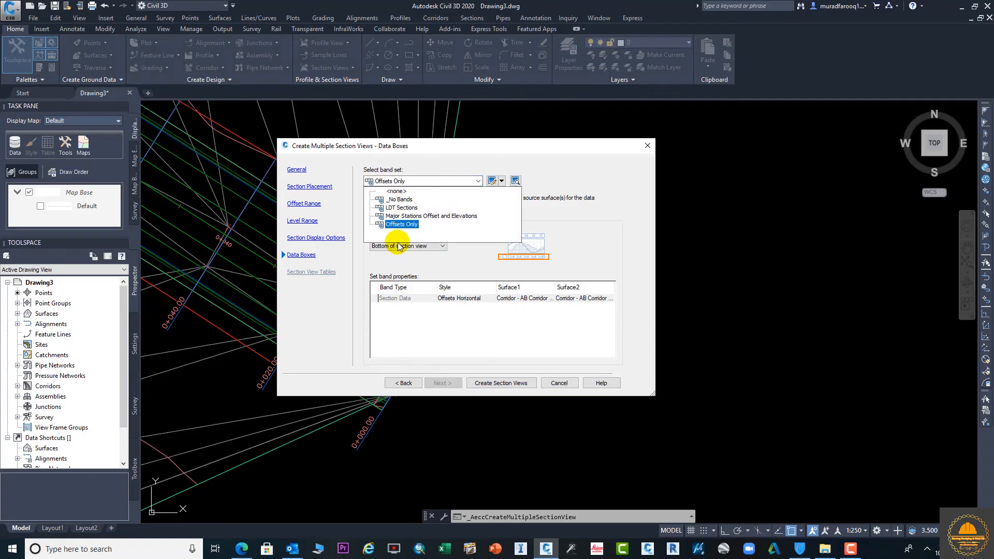
{"action": "left_click", "coordinate": [440, 301]}
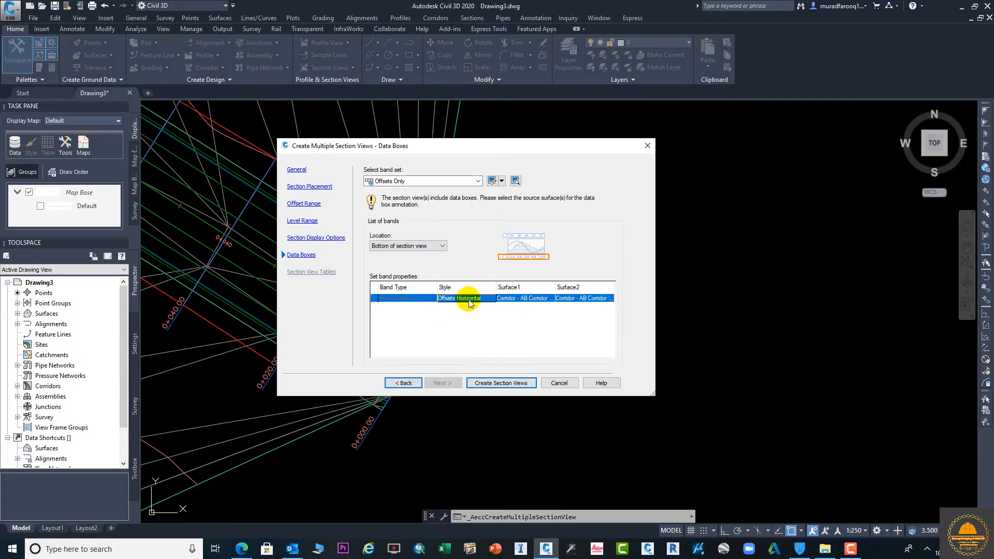
{"action": "left_click", "coordinate": [505, 386]}
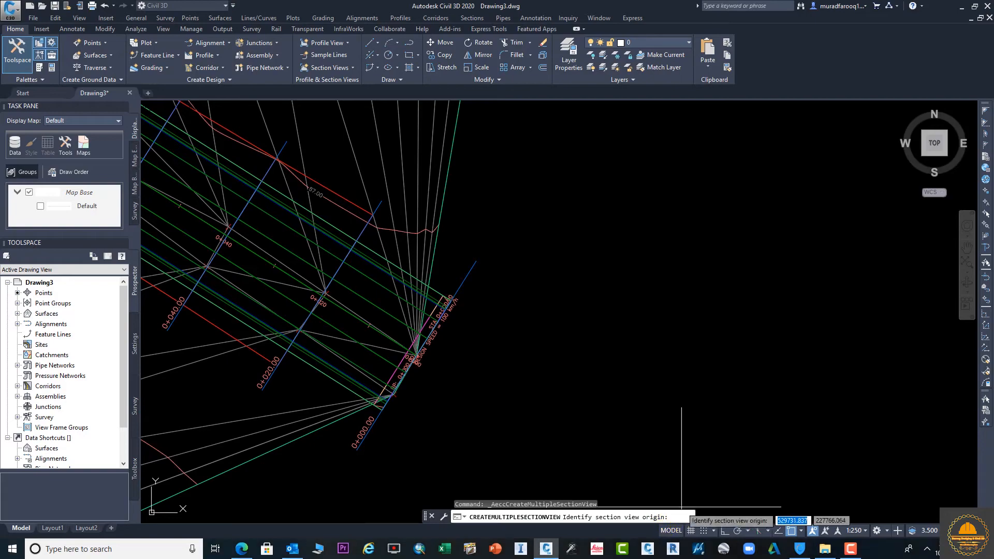
Place the section views' origin in the empty area below the long profile view, beside the two small profile views
{"action": "scroll", "coordinate": [730, 460], "scroll_direction": "down", "scroll_amount": 4}
{"action": "scroll", "coordinate": [734, 427], "scroll_direction": "down", "scroll_amount": 4}
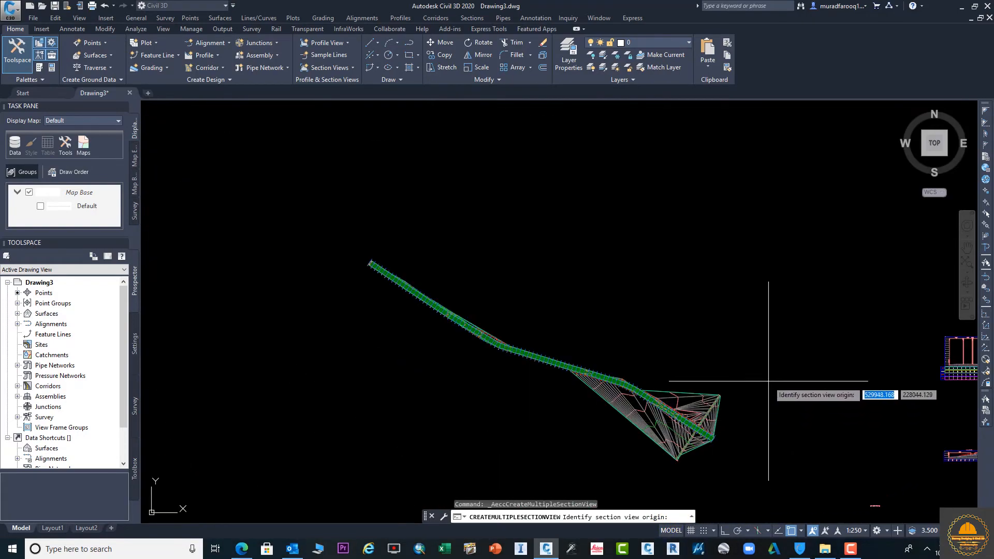
{"action": "mouse_move", "coordinate": [768, 381]}
{"action": "middle_mouse_down"}
{"action": "mouse_move", "coordinate": [649, 381]}
{"action": "mouse_move", "coordinate": [441, 272]}
{"action": "middle_mouse_up"}
{"action": "middle_click_drag", "start_coordinate": [625, 377], "coordinate": [282, 255]}
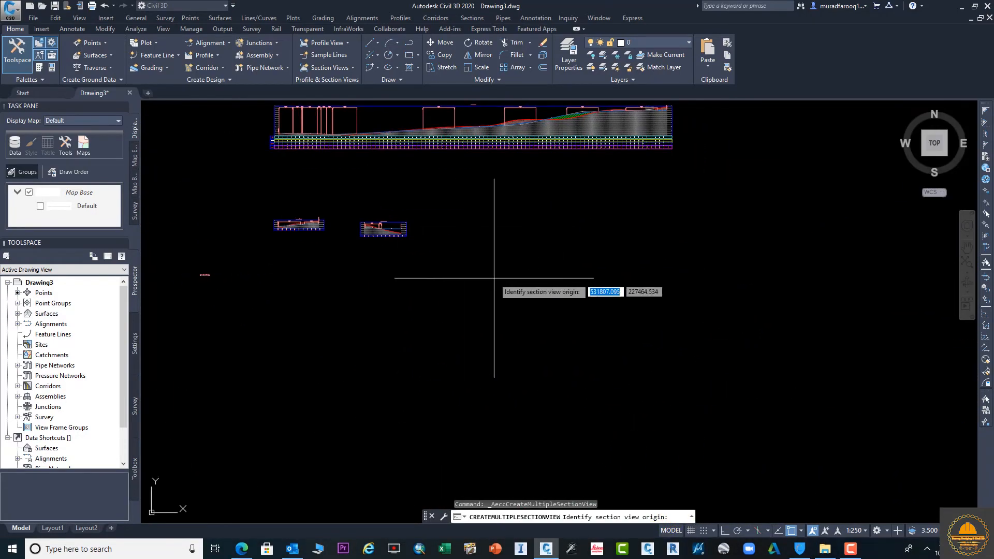
{"action": "left_click", "coordinate": [514, 270]}
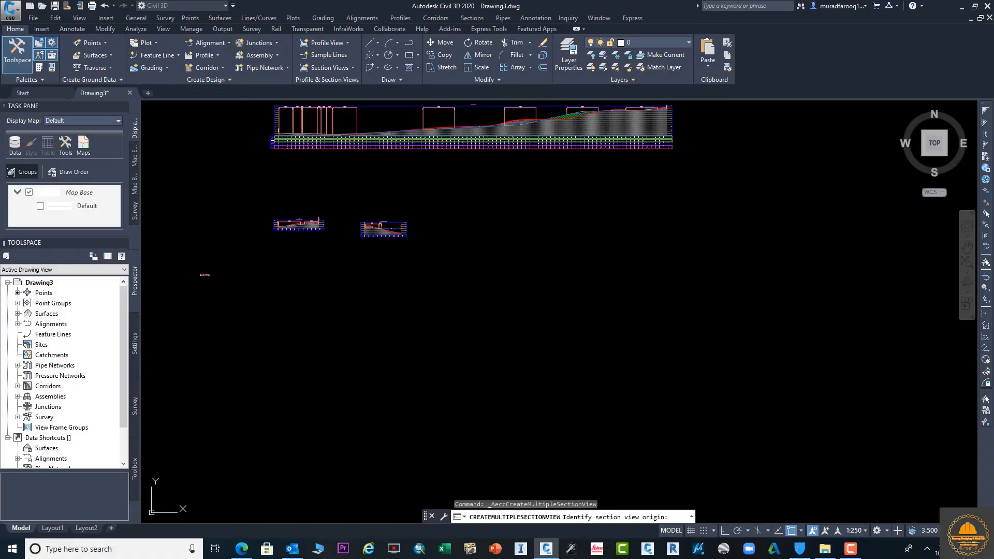
Examine the section view at 0+000.00, checking the road section and its offset and elevation labels
{"action": "scroll", "coordinate": [626, 344], "scroll_direction": "up", "scroll_amount": 4}
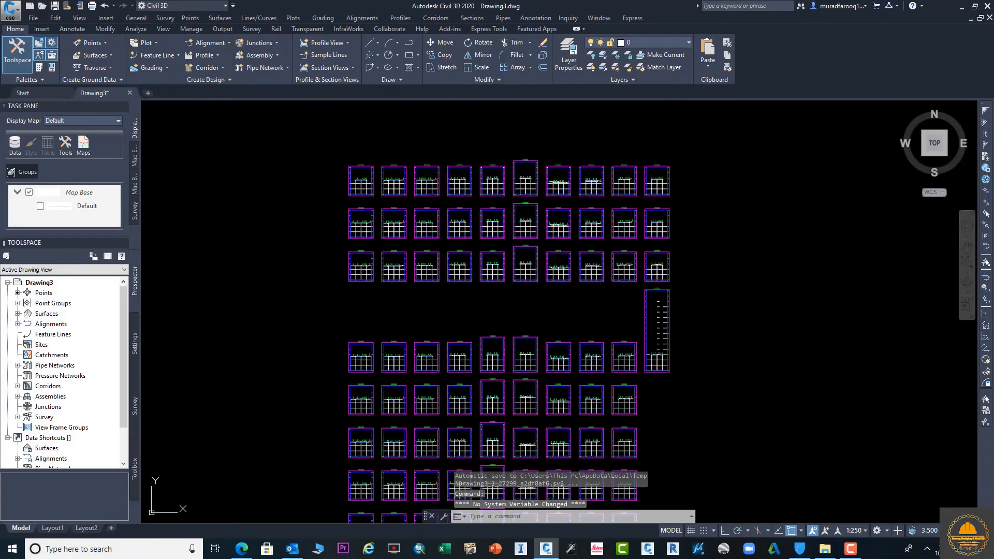
{"action": "mouse_move", "coordinate": [388, 266]}
{"action": "middle_mouse_down"}
{"action": "mouse_move", "coordinate": [532, 277]}
{"action": "mouse_move", "coordinate": [457, 304]}
{"action": "middle_mouse_up"}
{"action": "scroll", "coordinate": [526, 278], "scroll_direction": "up", "scroll_amount": 3}
{"action": "scroll", "coordinate": [397, 258], "scroll_direction": "up", "scroll_amount": 4}
{"action": "scroll", "coordinate": [414, 240], "scroll_direction": "up", "scroll_amount": 4}
{"action": "middle_click_drag", "start_coordinate": [387, 185], "coordinate": [453, 257]}
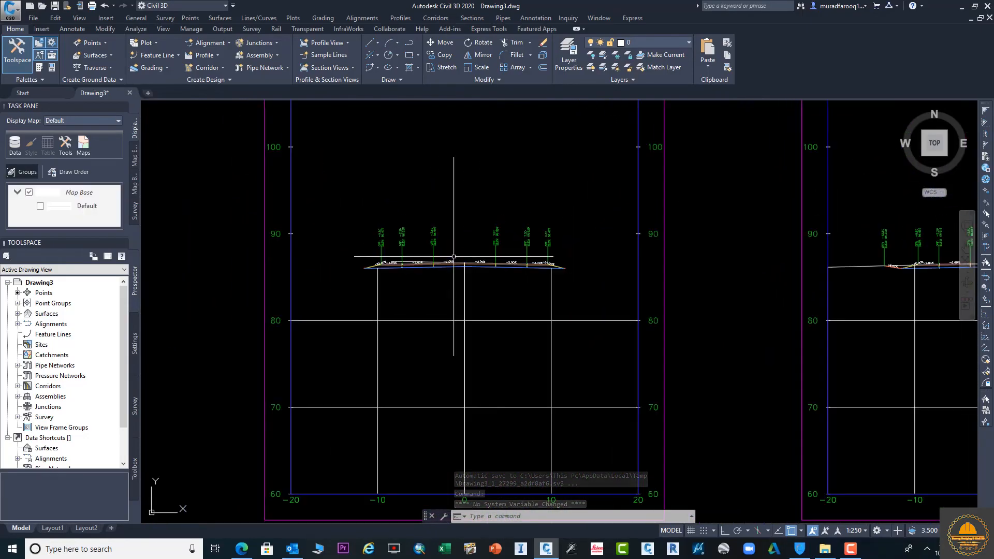
{"action": "scroll", "coordinate": [454, 257], "scroll_direction": "up", "scroll_amount": 4}
{"action": "scroll", "coordinate": [421, 262], "scroll_direction": "up", "scroll_amount": 4}
{"action": "middle_click_drag", "start_coordinate": [362, 288], "coordinate": [430, 310]}
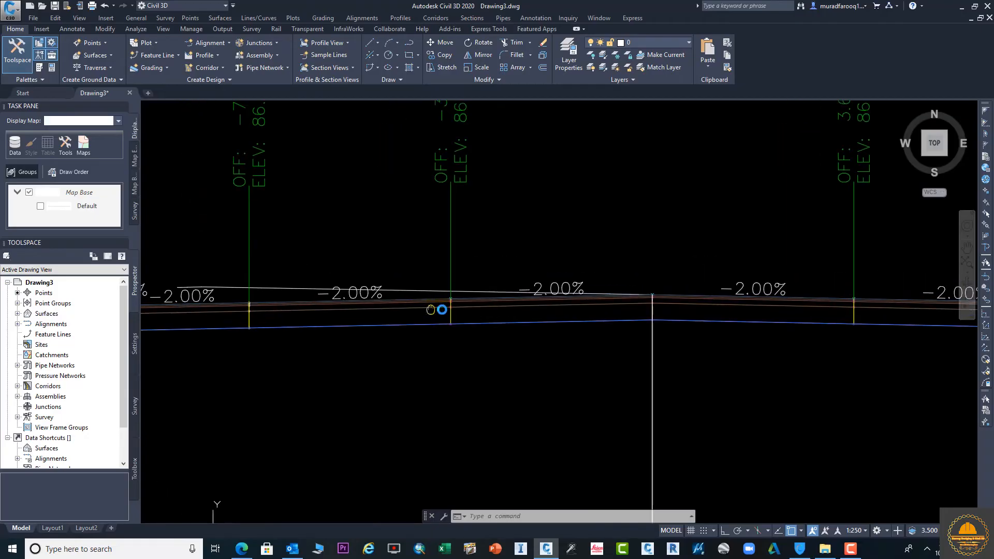
{"action": "scroll", "coordinate": [440, 316], "scroll_direction": "down", "scroll_amount": 5}
{"action": "scroll", "coordinate": [483, 324], "scroll_direction": "down", "scroll_amount": 3}
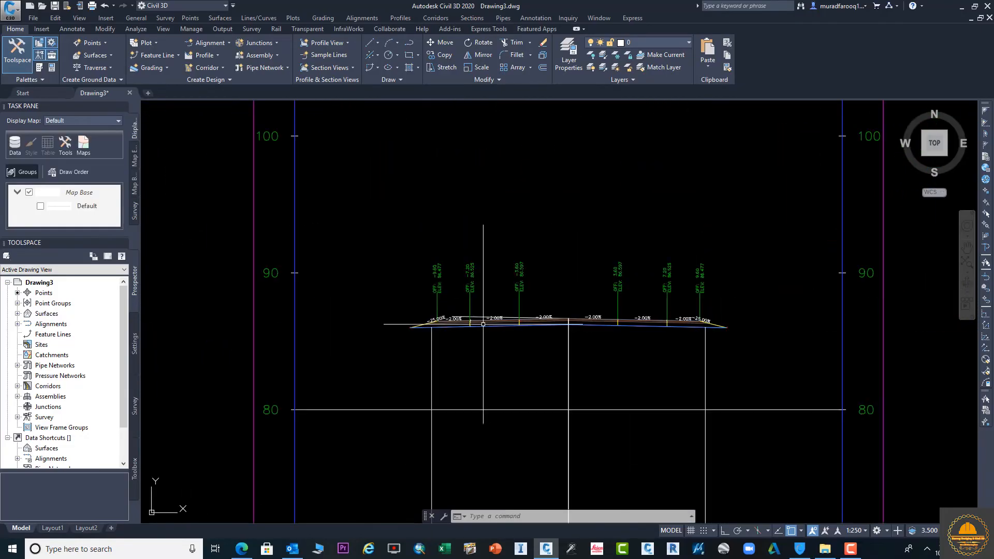
Inspect the pavement layers and slope labels at 0+000.00 up close and identify the existing ground (NGL) line
{"action": "scroll", "coordinate": [483, 324], "scroll_direction": "up", "scroll_amount": 8}
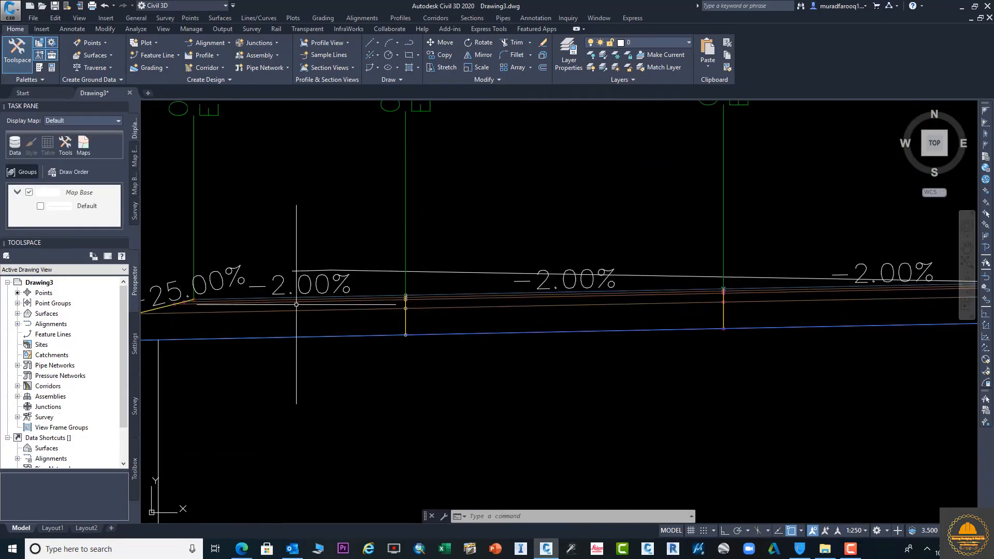
{"action": "scroll", "coordinate": [384, 318], "scroll_direction": "down", "scroll_amount": 1}
{"action": "scroll", "coordinate": [378, 300], "scroll_direction": "up", "scroll_amount": 6}
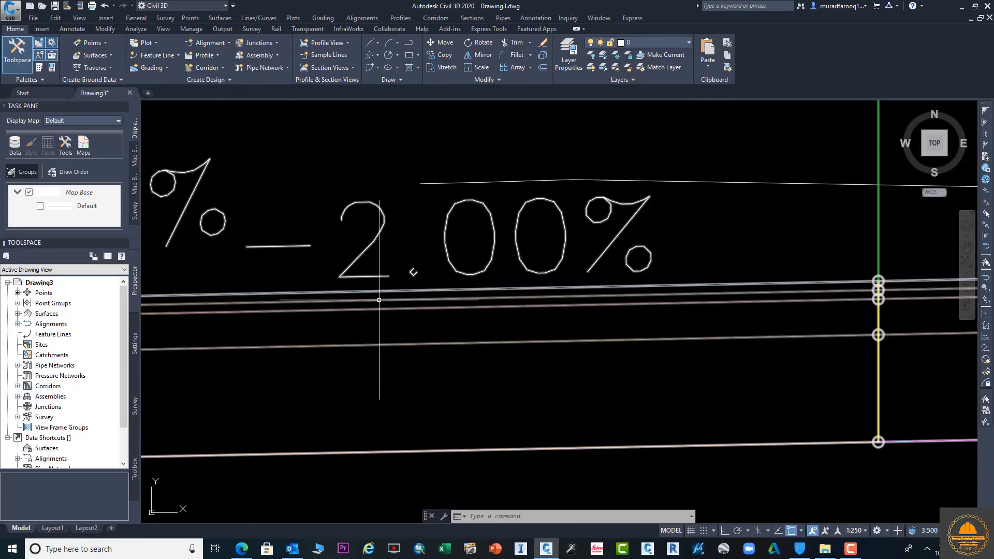
{"action": "scroll", "coordinate": [419, 353], "scroll_direction": "down", "scroll_amount": 6}
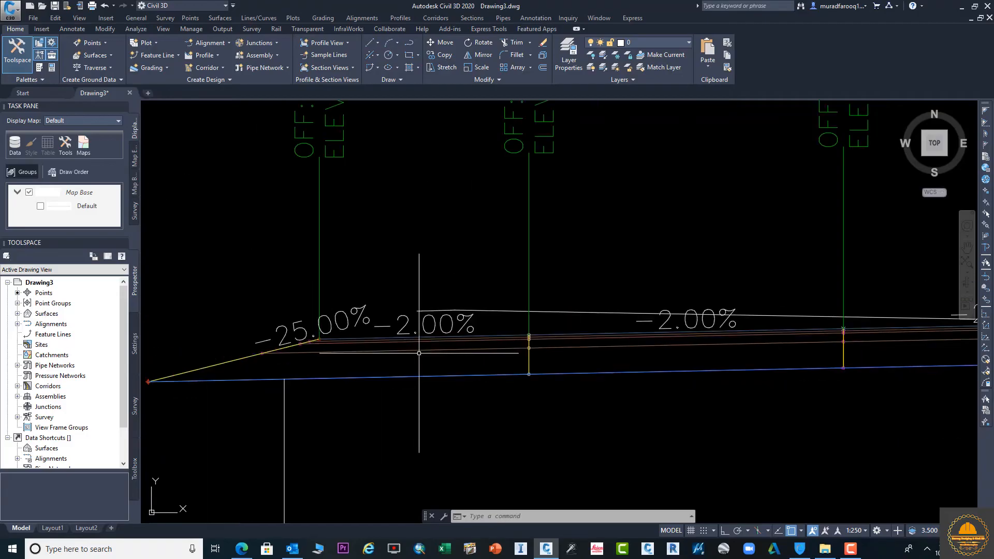
{"action": "scroll", "coordinate": [418, 353], "scroll_direction": "down", "scroll_amount": 6}
{"action": "scroll", "coordinate": [479, 353], "scroll_direction": "up", "scroll_amount": 4}
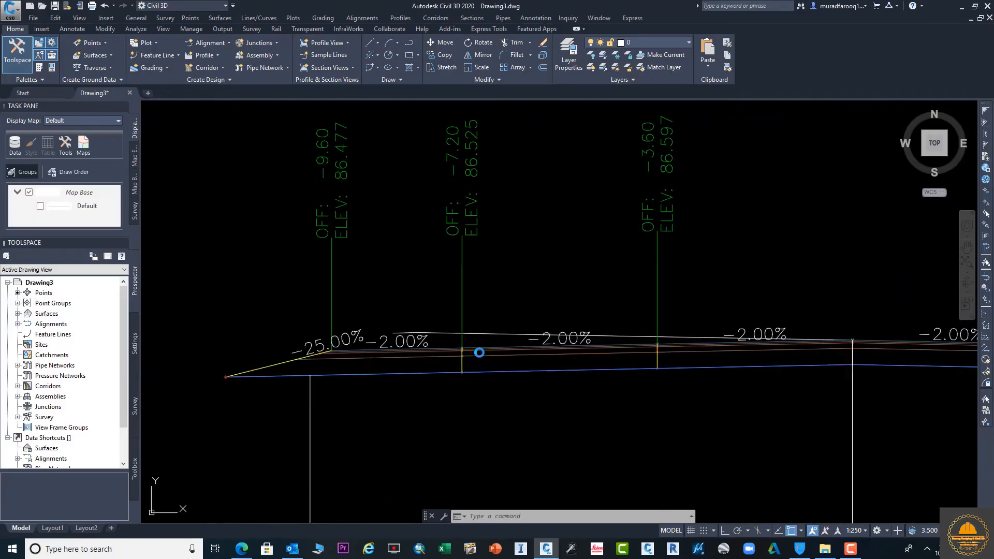
{"action": "left_click", "coordinate": [668, 332]}
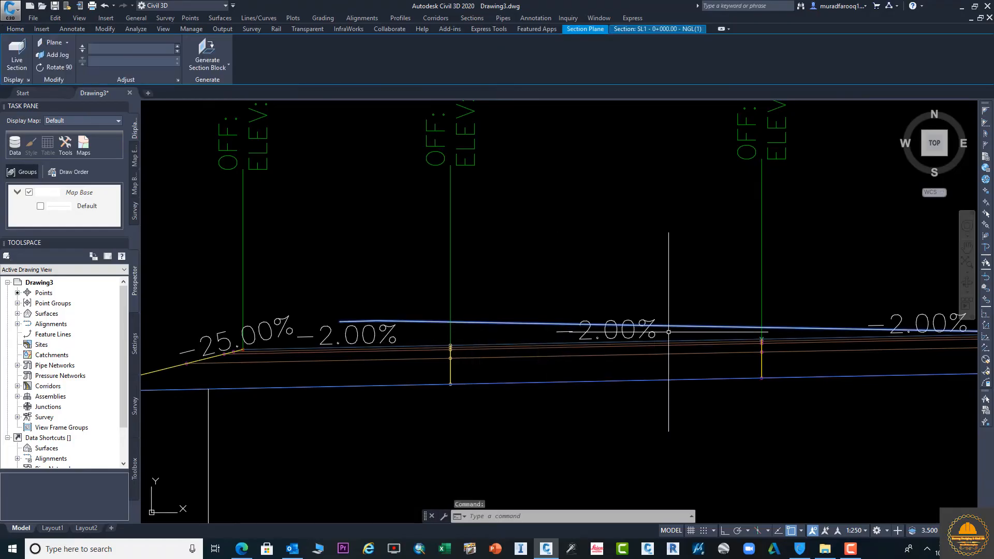
{"action": "key", "text": "Escape"}
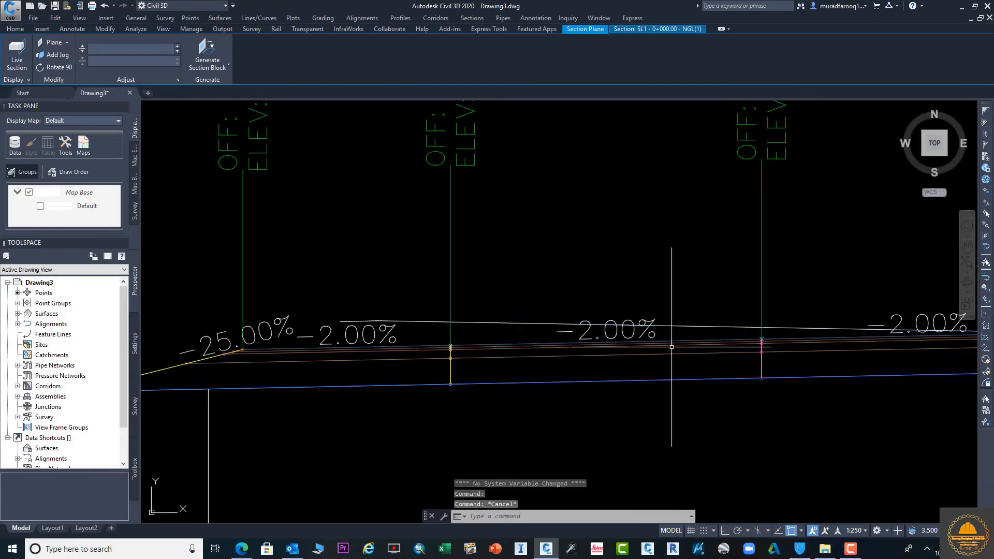
Select the whole section view at 0+000.00
{"action": "scroll", "coordinate": [647, 311], "scroll_direction": "down", "scroll_amount": 4}
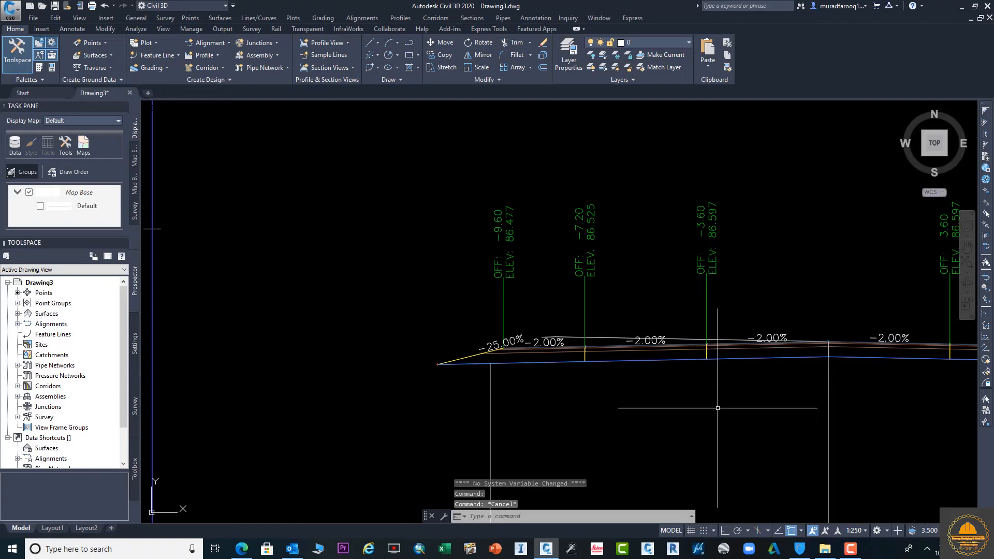
{"action": "scroll", "coordinate": [715, 404], "scroll_direction": "down", "scroll_amount": 2}
{"action": "middle_click_drag", "start_coordinate": [717, 406], "coordinate": [502, 276]}
{"action": "scroll", "coordinate": [569, 288], "scroll_direction": "down", "scroll_amount": 4}
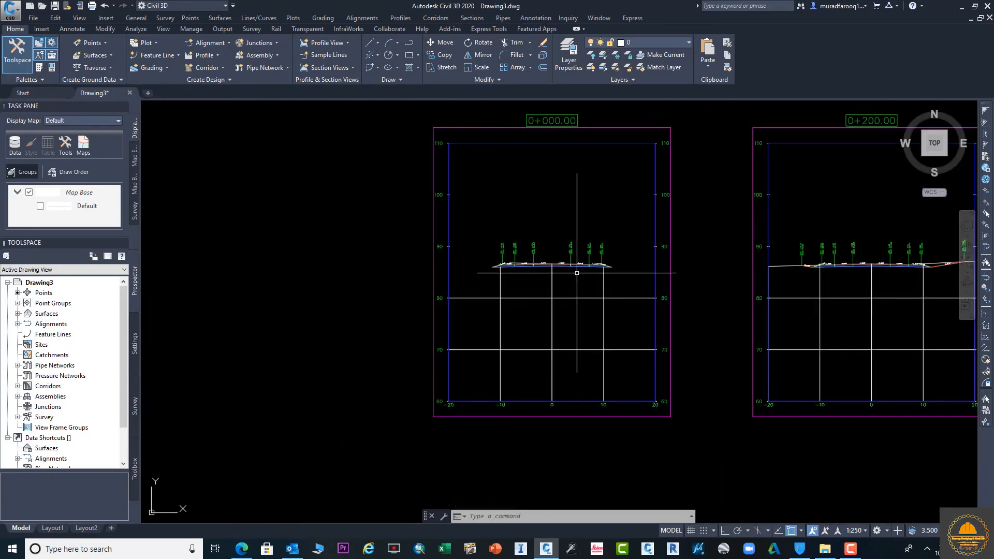
{"action": "left_click", "coordinate": [433, 220]}
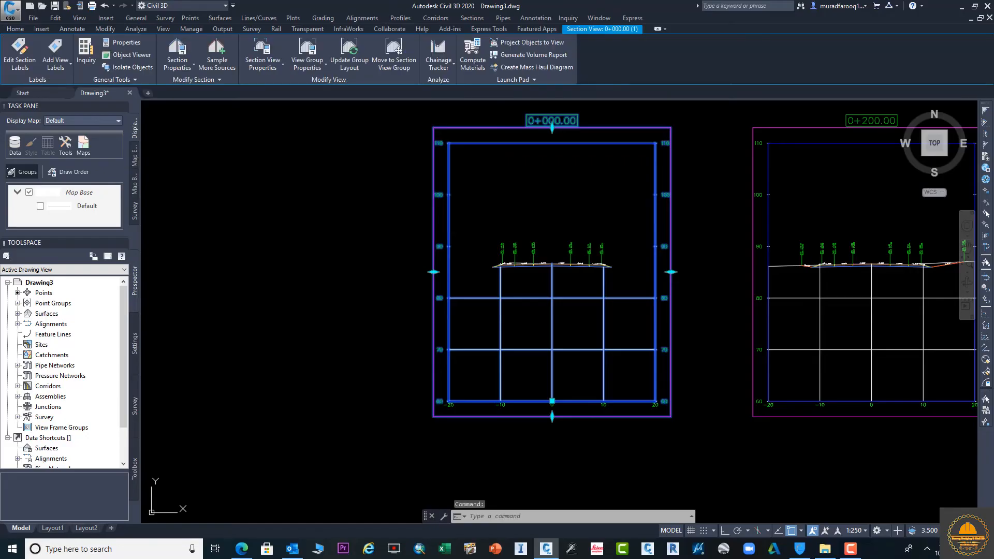
{"action": "right_click", "coordinate": [433, 227]}
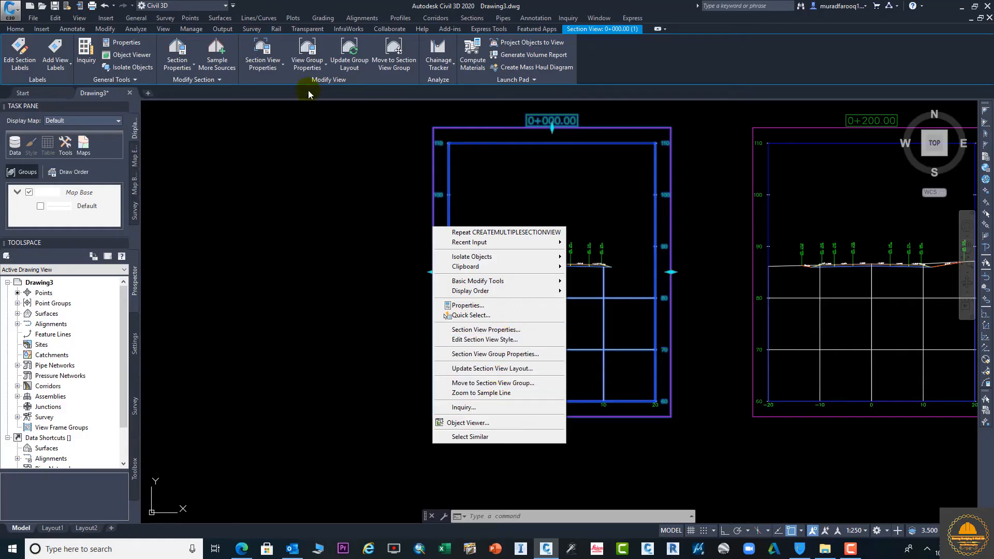
{"action": "left_click", "coordinate": [283, 68]}
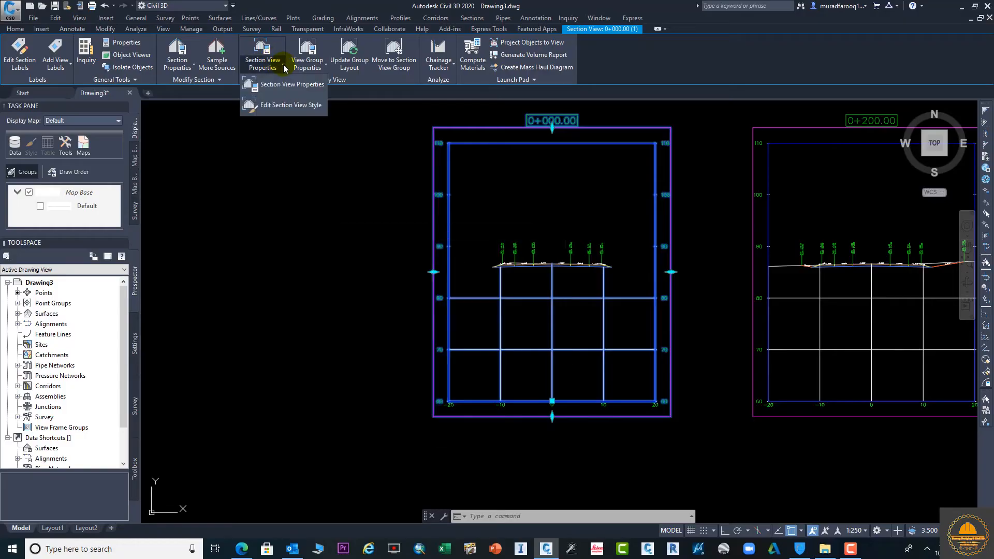
{"action": "left_click", "coordinate": [284, 85]}
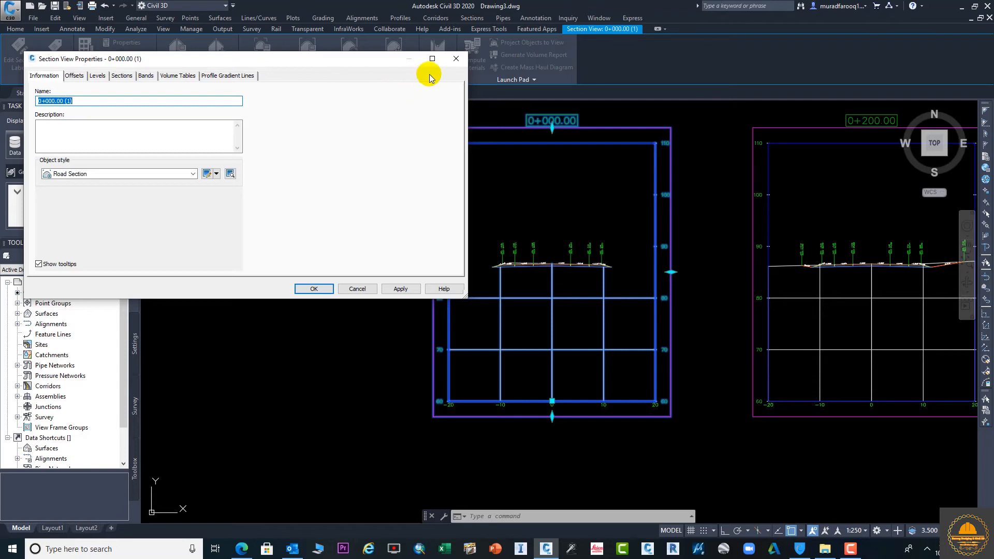
{"action": "left_click", "coordinate": [450, 62]}
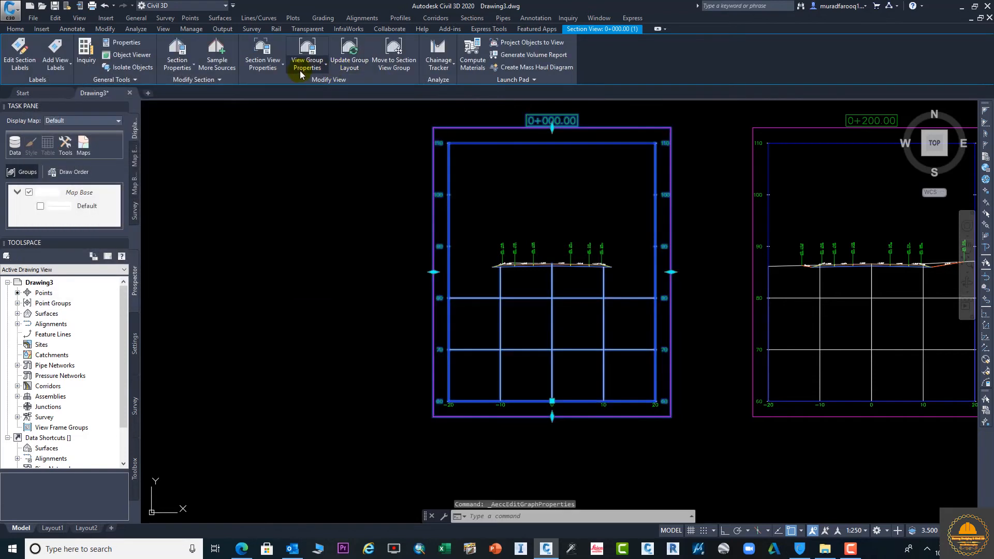
Open the Road Section style of the selected section view for editing and check its name and vertical scale settings
{"action": "left_click", "coordinate": [282, 65]}
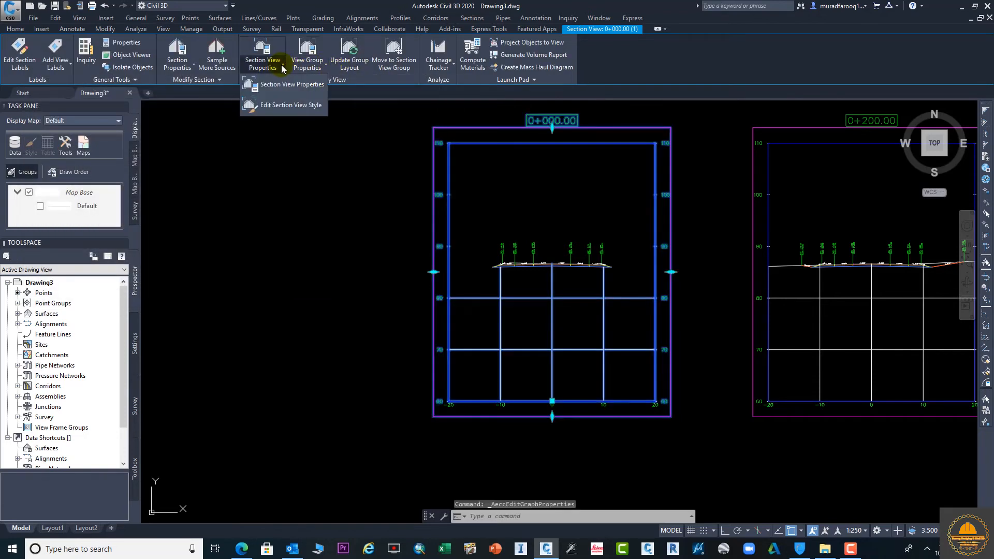
{"action": "left_click", "coordinate": [294, 106]}
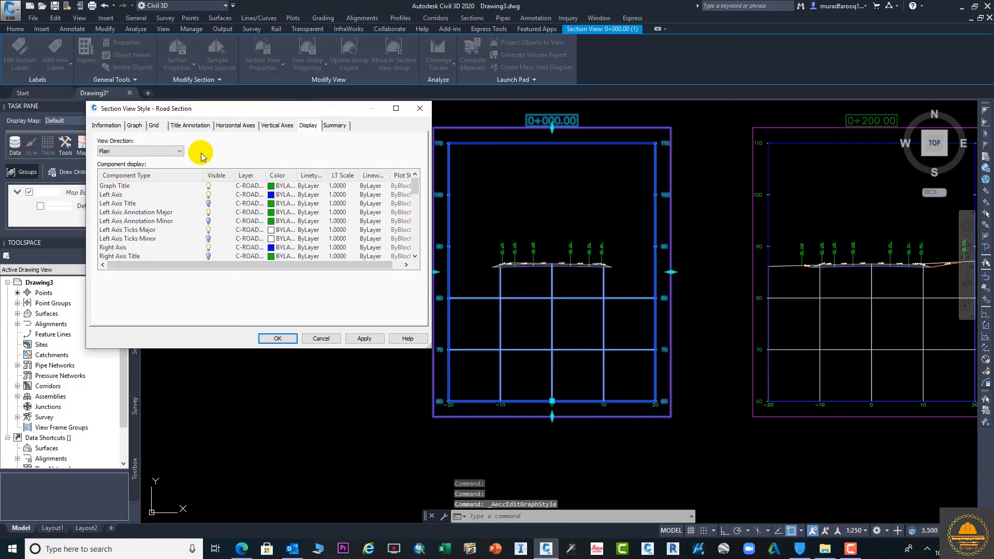
{"action": "left_click", "coordinate": [118, 128]}
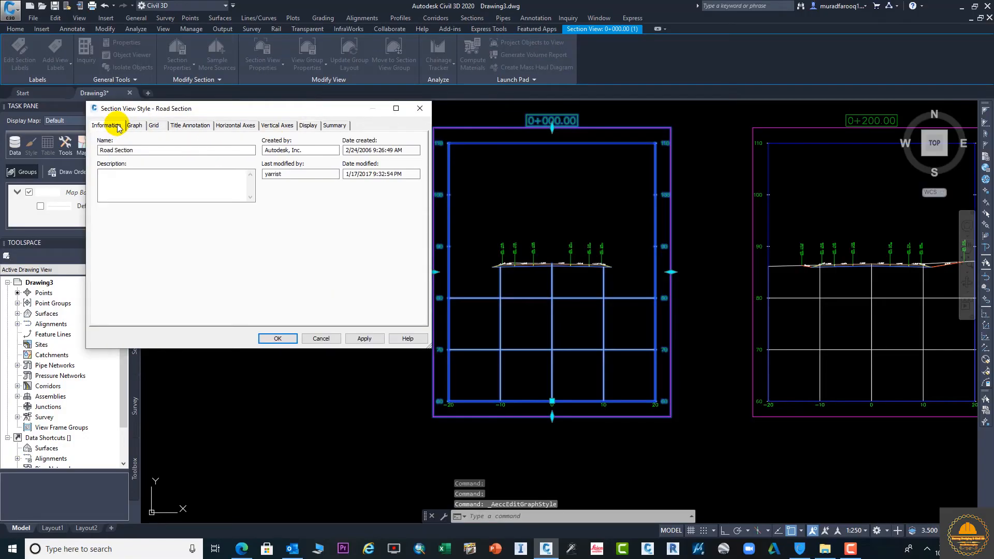
{"action": "left_click_drag", "start_coordinate": [138, 149], "coordinate": [88, 150]}
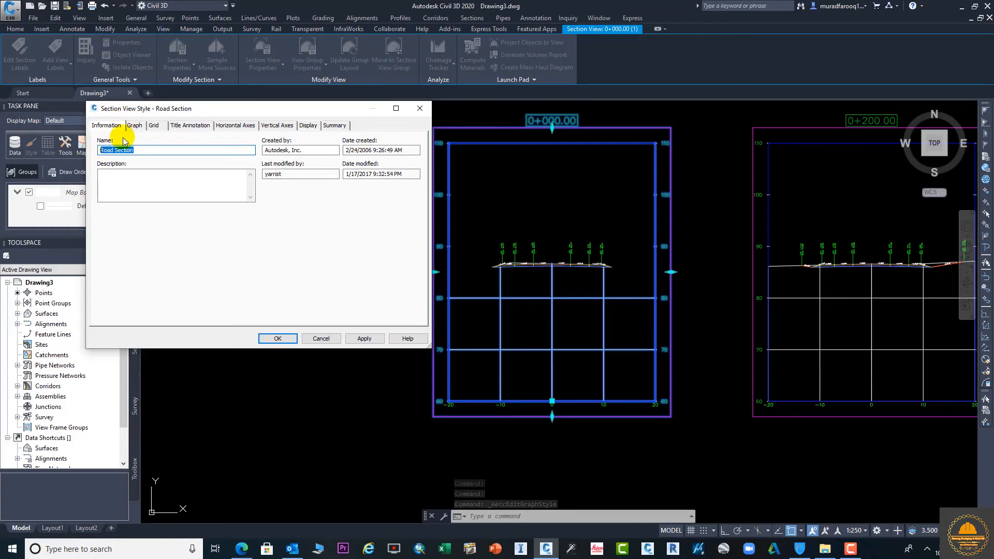
{"action": "left_click", "coordinate": [134, 126]}
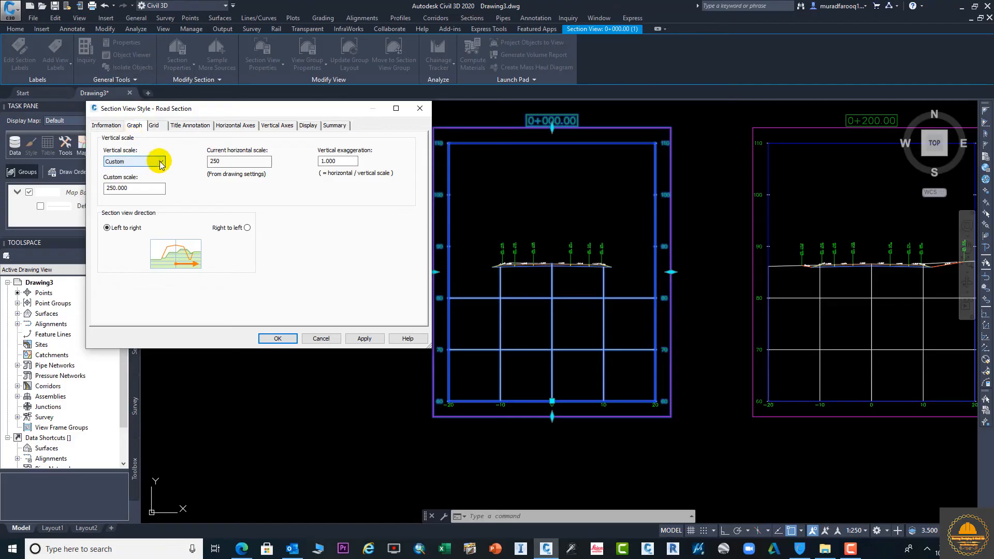
Turn off vertical and horizontal grid clipping in the Road Section view style and apply the change
{"action": "left_click", "coordinate": [157, 126]}
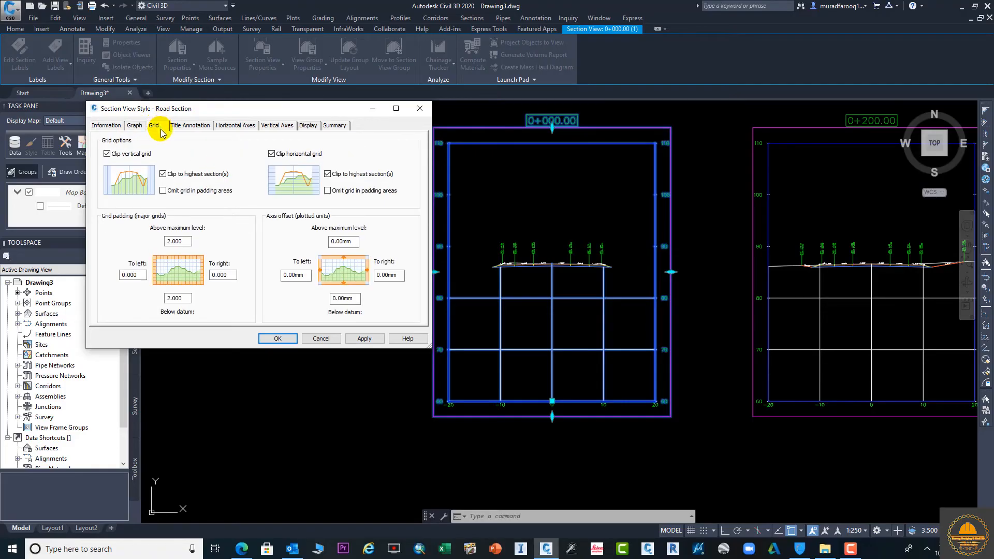
{"action": "left_click", "coordinate": [106, 154]}
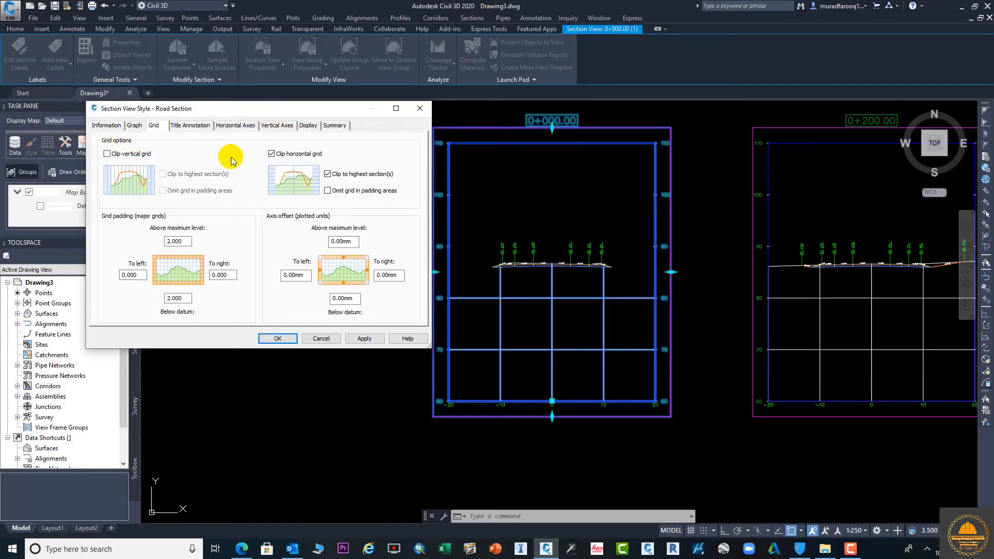
{"action": "left_click", "coordinate": [272, 154]}
{"action": "left_click", "coordinate": [364, 338]}
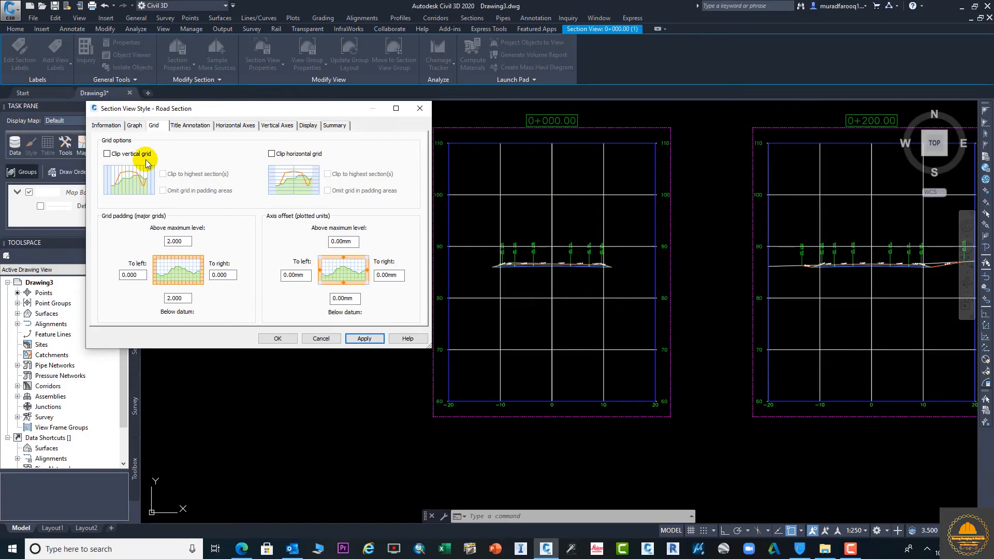
Set the style's grid padding to the left and to the right to 1 and apply the change
{"action": "left_click", "coordinate": [228, 275]}
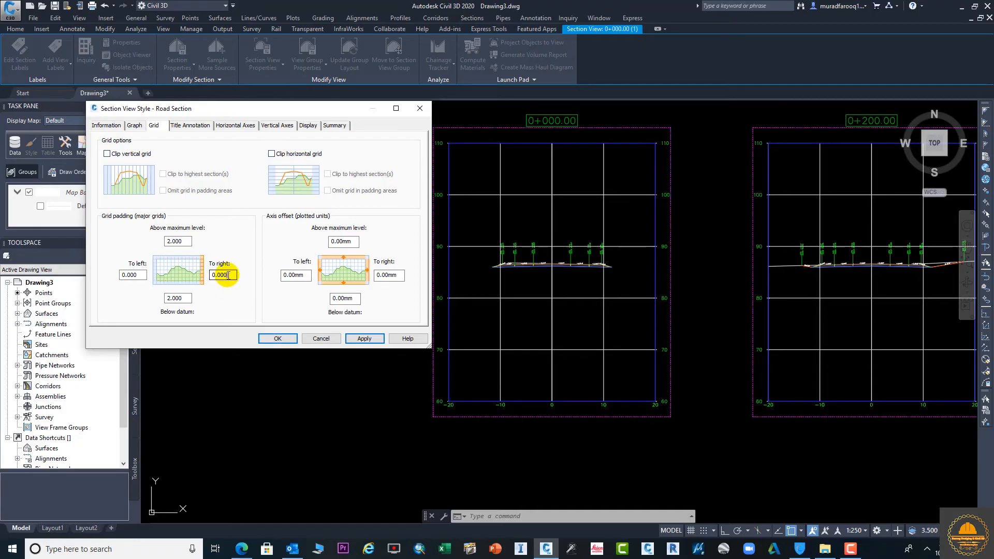
{"action": "double_click", "coordinate": [228, 275]}
{"action": "type", "text": "1"}
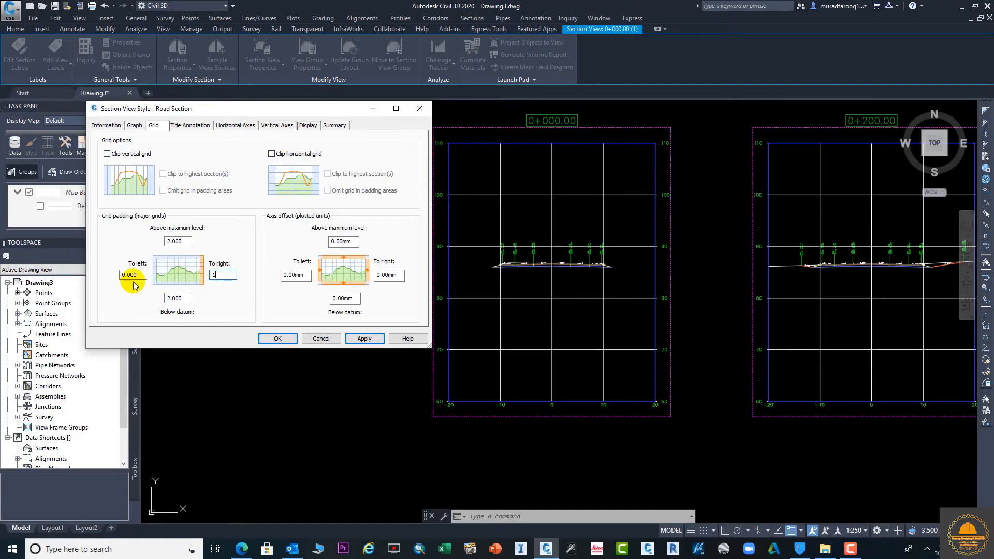
{"action": "left_click_drag", "start_coordinate": [142, 274], "coordinate": [107, 271]}
{"action": "type", "text": "1"}
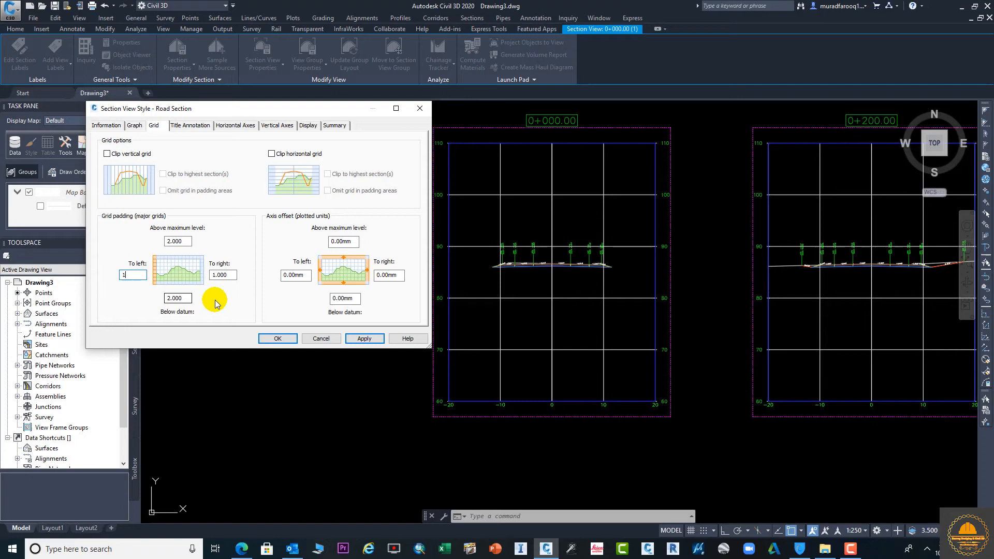
{"action": "left_click", "coordinate": [361, 339]}
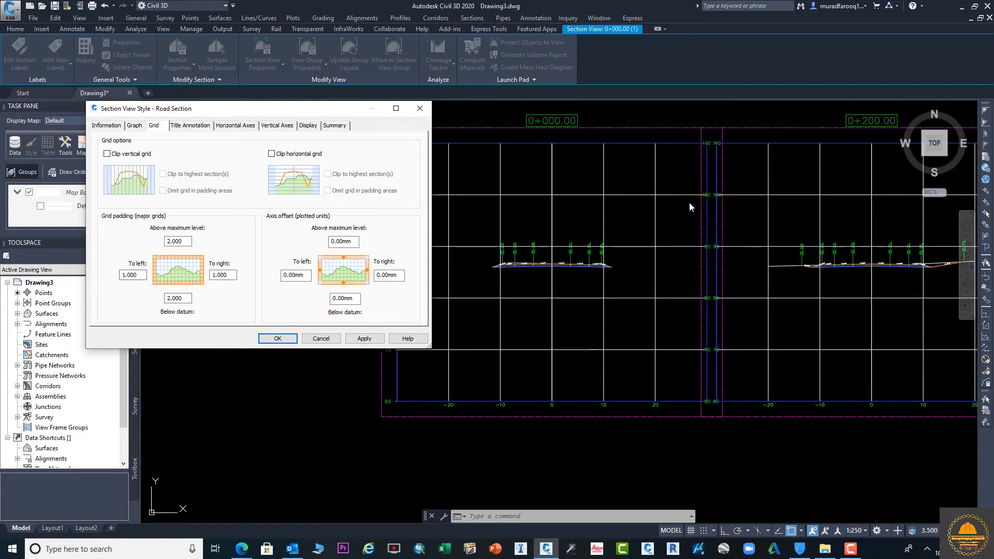
Reset the left and right grid padding to 0 and apply the change
{"action": "double_click", "coordinate": [231, 275]}
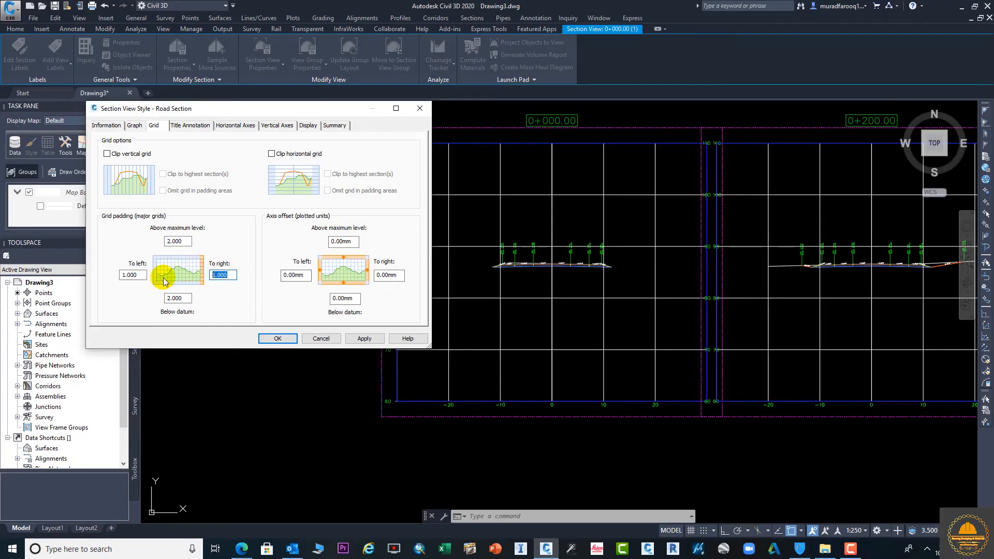
{"action": "type", "text": "0"}
{"action": "double_click", "coordinate": [132, 274]}
{"action": "type", "text": "0"}
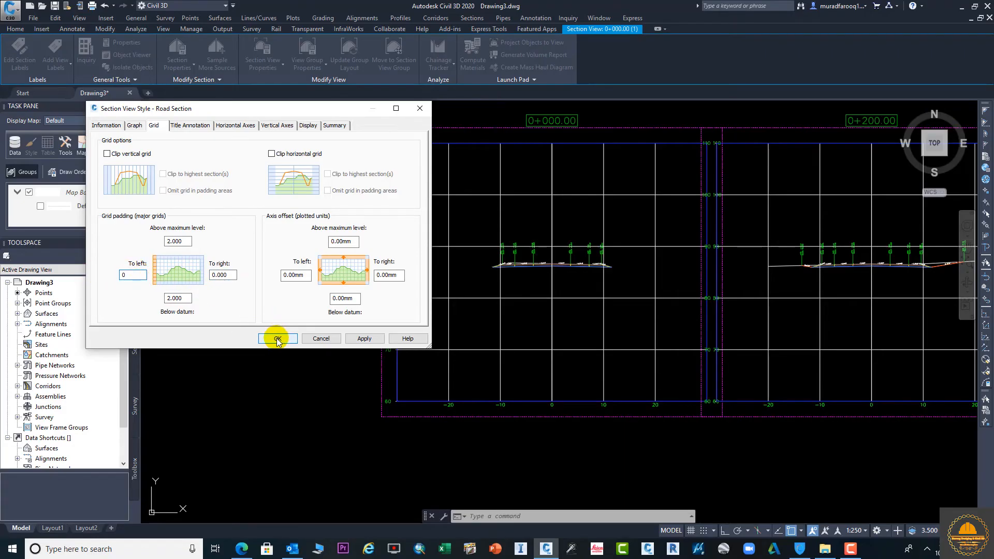
{"action": "left_click", "coordinate": [365, 338]}
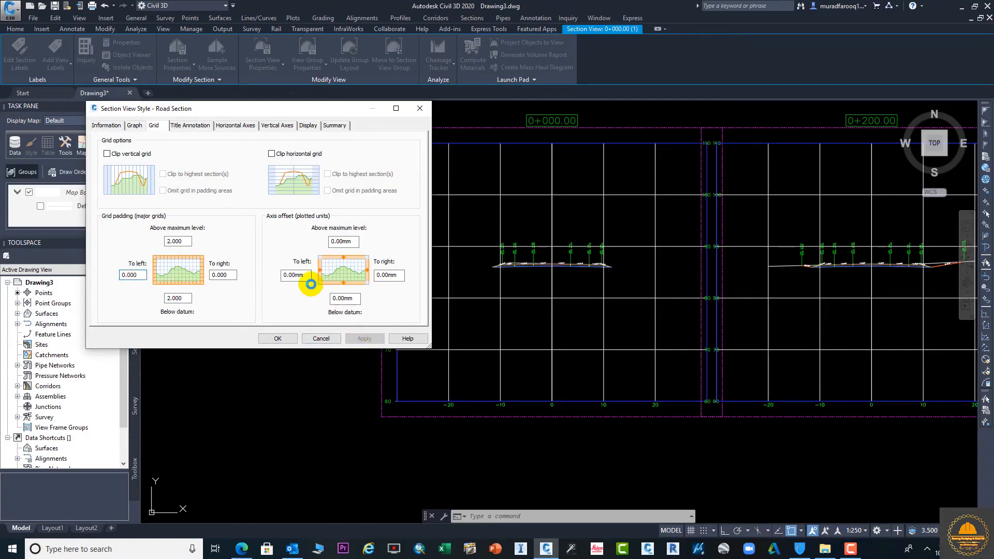
Turn on horizontal and vertical grid clipping in the Road Section style and apply the change
{"action": "left_click", "coordinate": [272, 153]}
{"action": "left_click", "coordinate": [106, 154]}
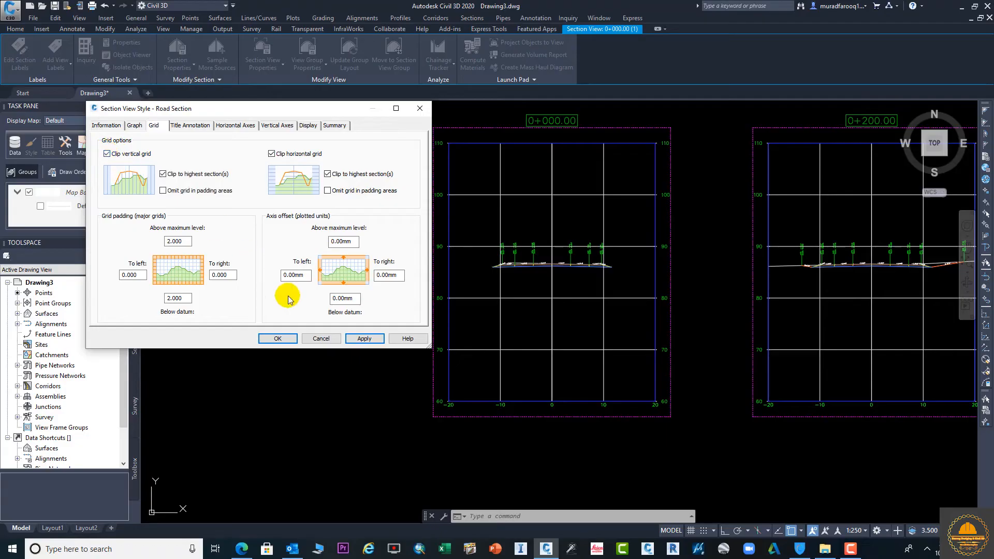
{"action": "left_click", "coordinate": [362, 337]}
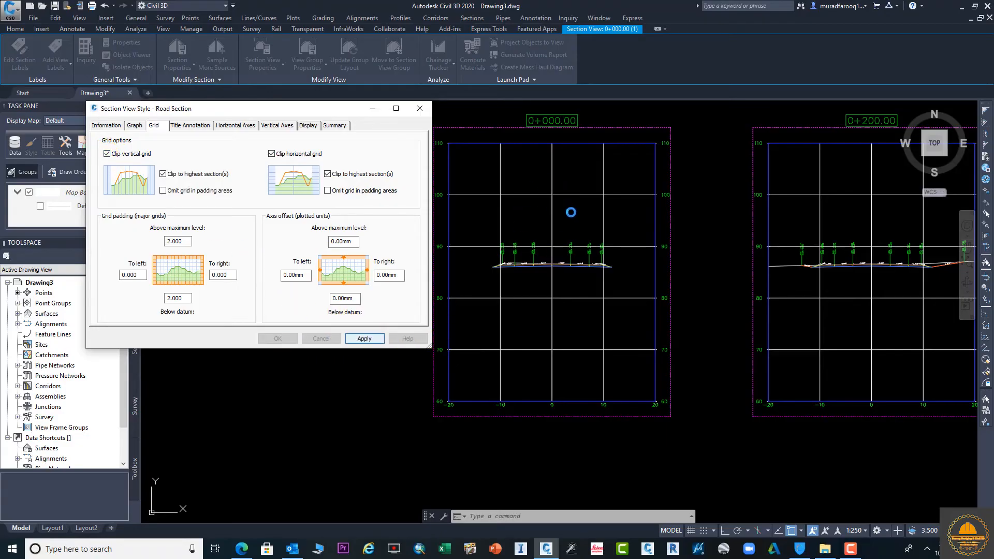
Try a 5 m major tick interval on the bottom horizontal axis and set it back to 10 m, applying each value
{"action": "left_click", "coordinate": [190, 126]}
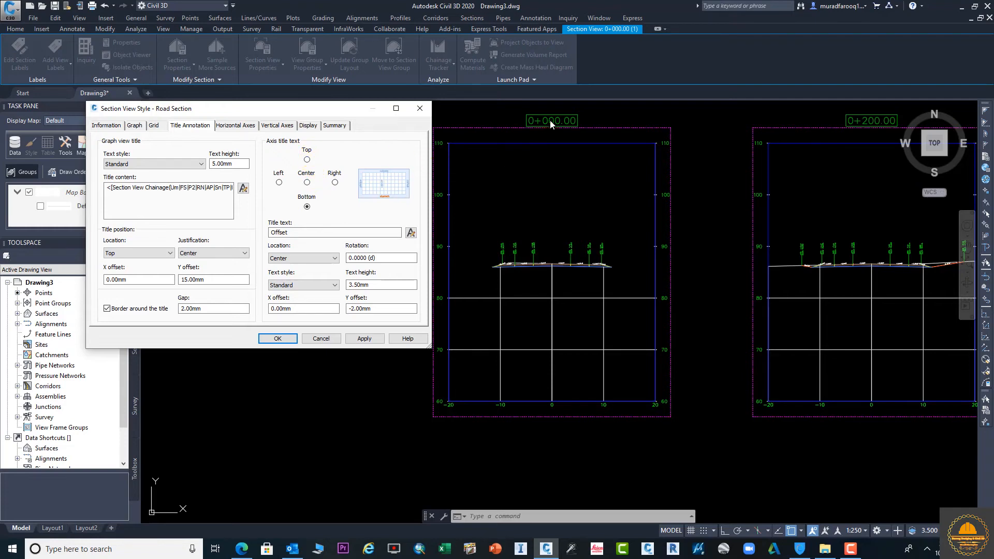
{"action": "left_click", "coordinate": [240, 128]}
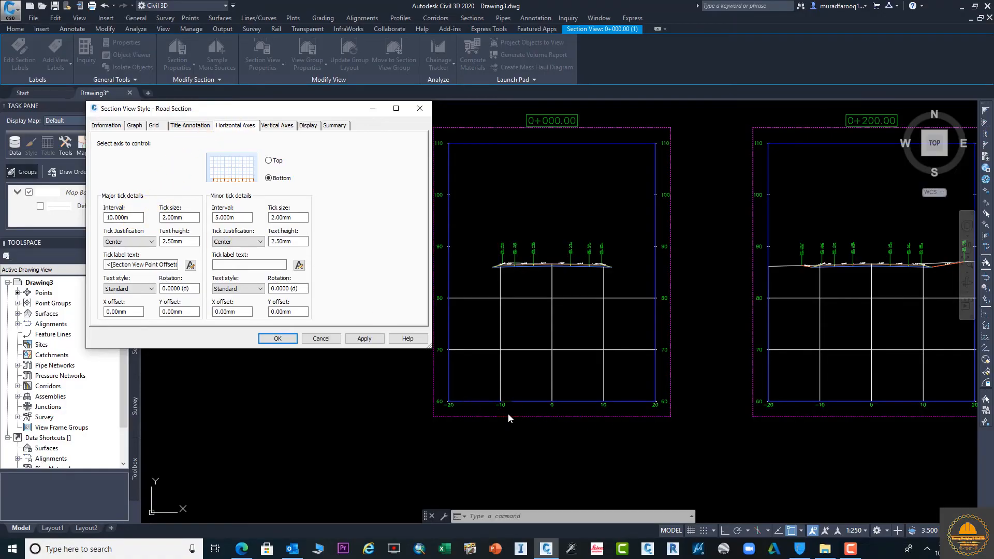
{"action": "double_click", "coordinate": [132, 217]}
{"action": "type", "text": "5"}
{"action": "left_click", "coordinate": [364, 339]}
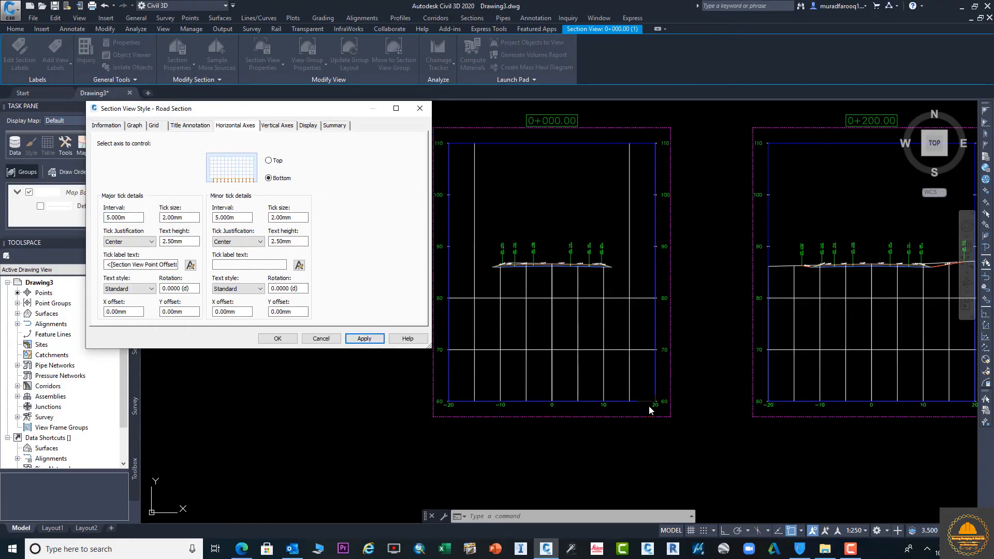
{"action": "left_click_drag", "start_coordinate": [141, 217], "coordinate": [73, 227]}
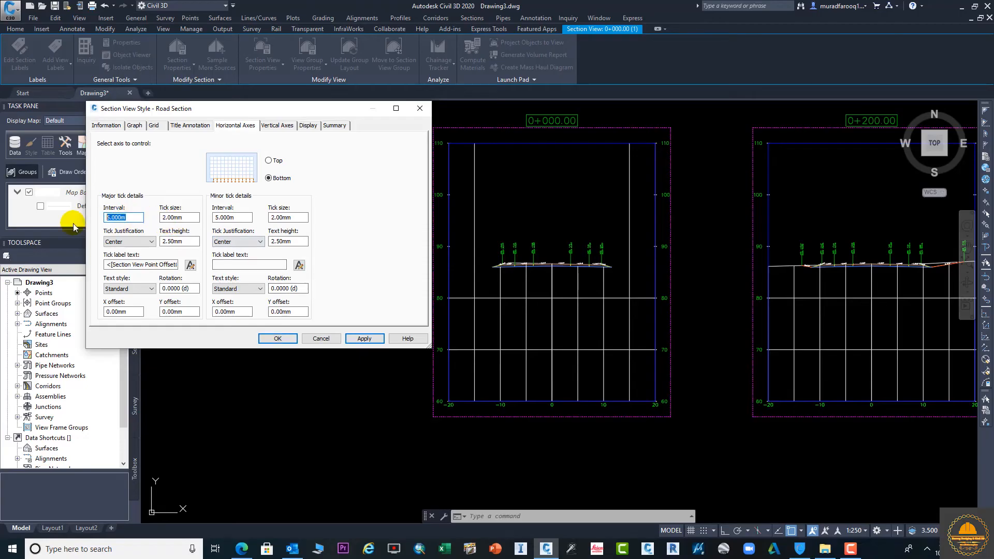
{"action": "left_click", "coordinate": [370, 339]}
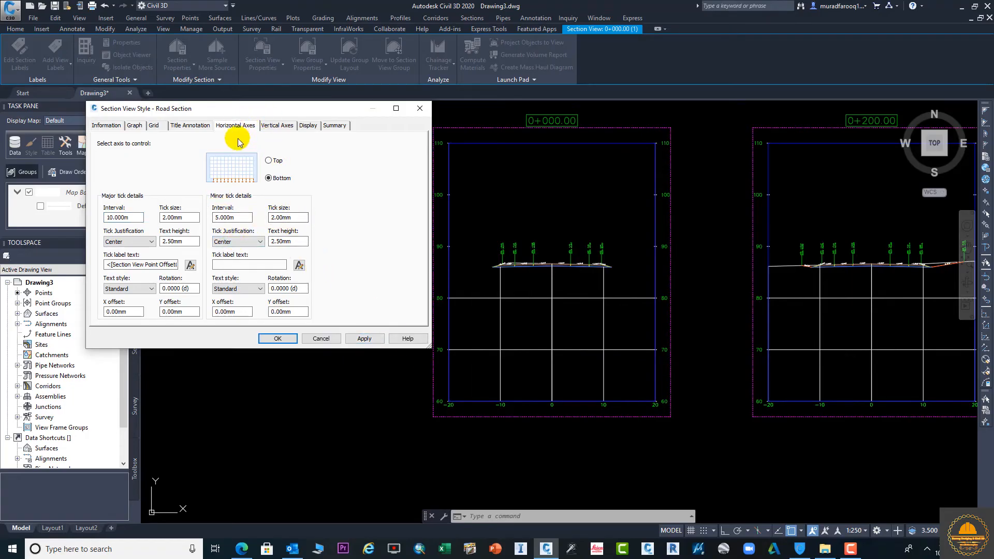
Set the major tick interval of the left vertical axis to 4 m and apply the change
{"action": "left_click", "coordinate": [278, 126]}
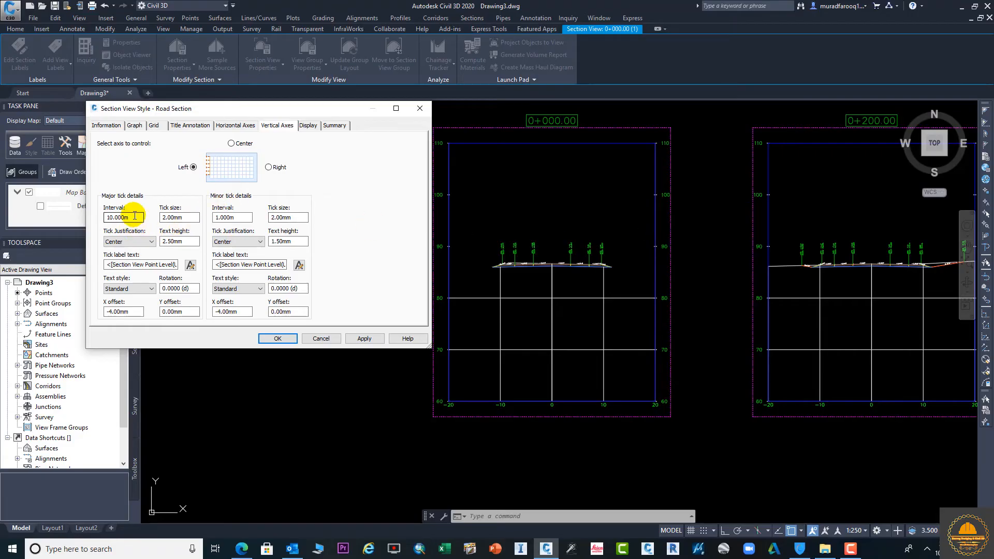
{"action": "left_click_drag", "start_coordinate": [135, 217], "coordinate": [81, 221]}
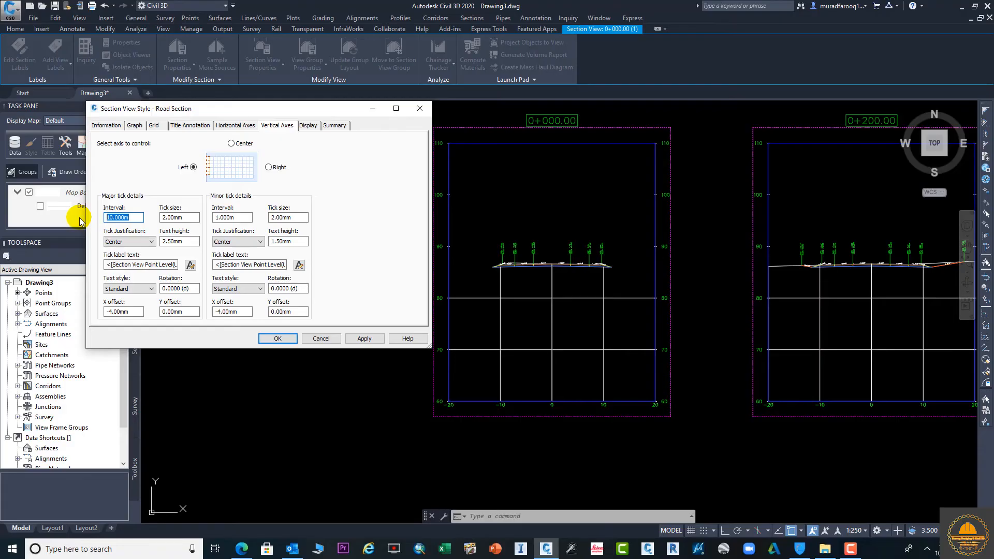
{"action": "type", "text": "4"}
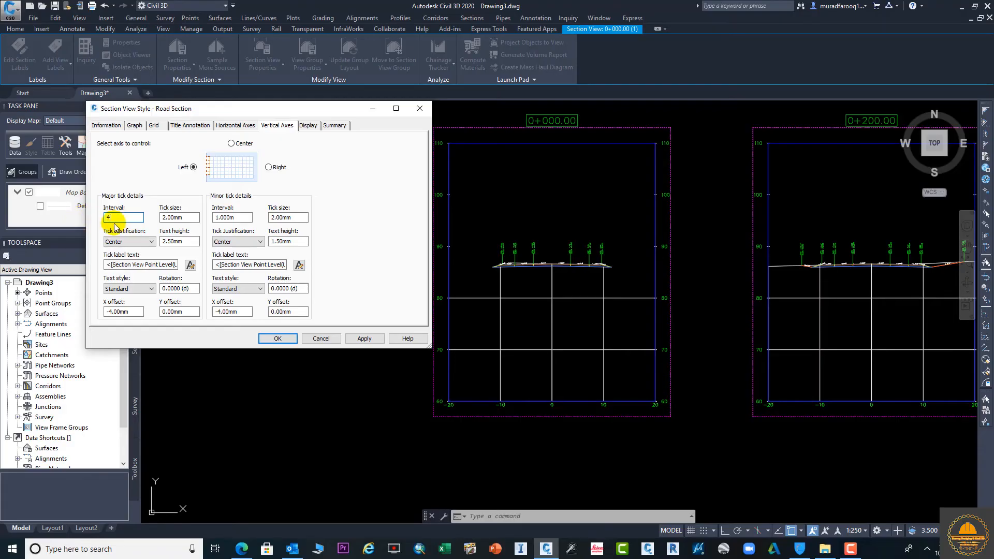
{"action": "left_click", "coordinate": [364, 338]}
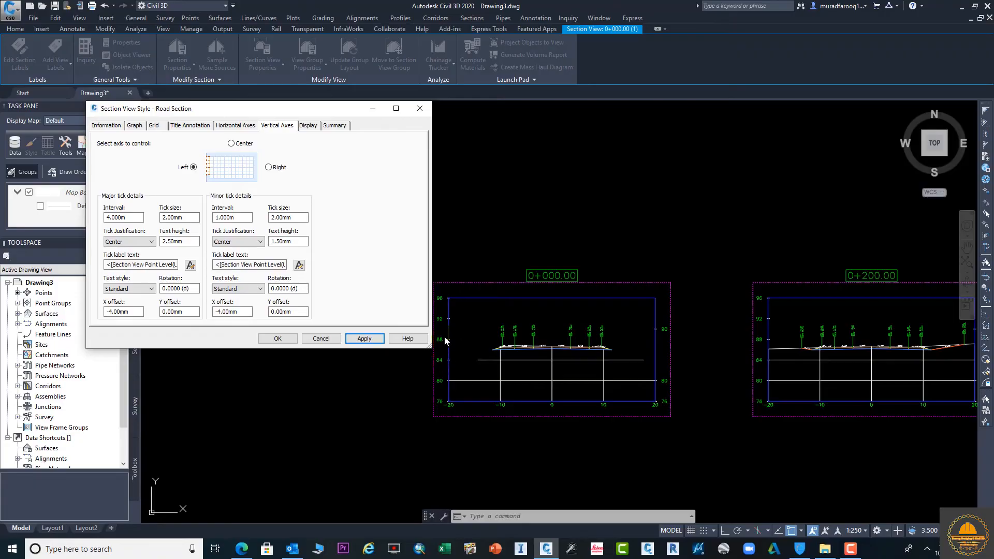
Set the left vertical axis major tick interval back to 10 m and accept the style
{"action": "double_click", "coordinate": [123, 217]}
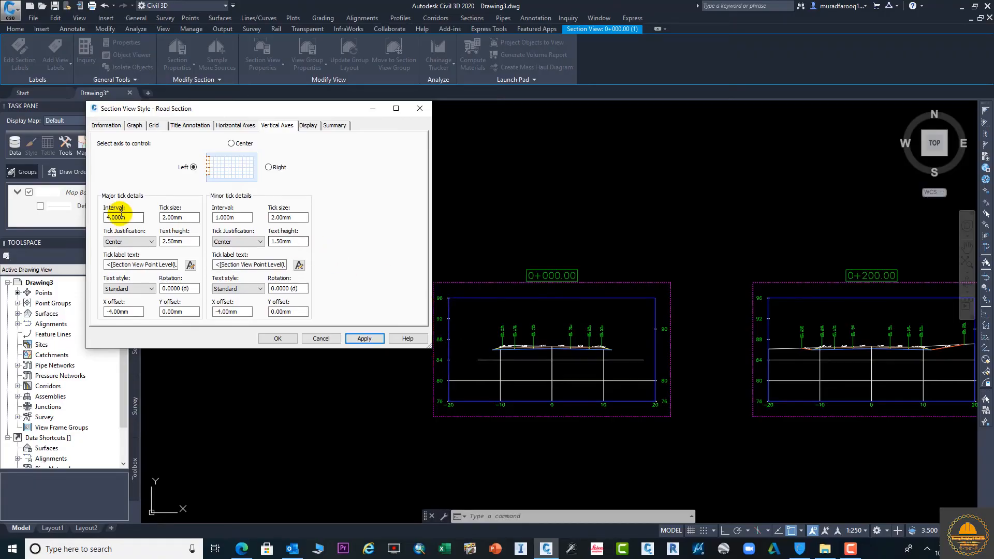
{"action": "type", "text": "110"}
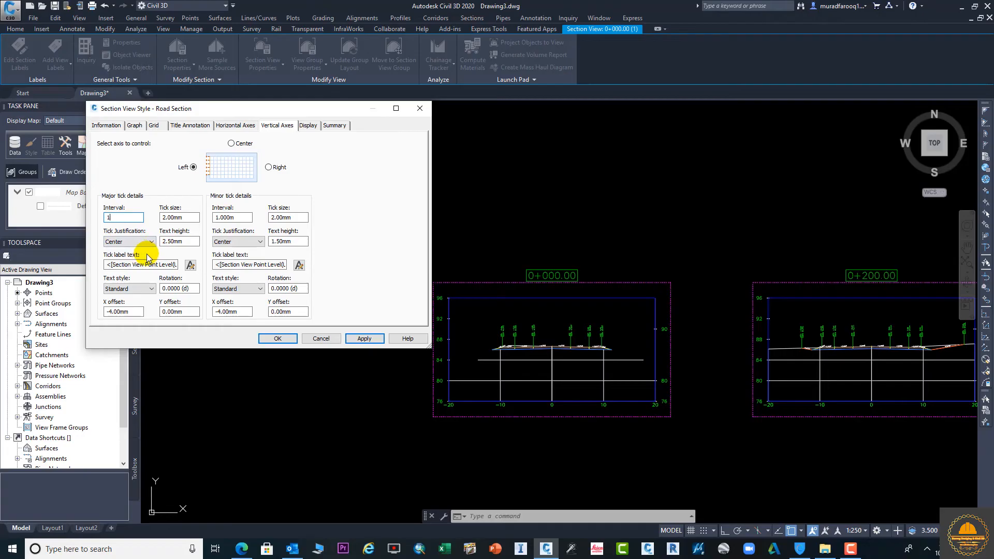
{"action": "key", "text": "Return"}
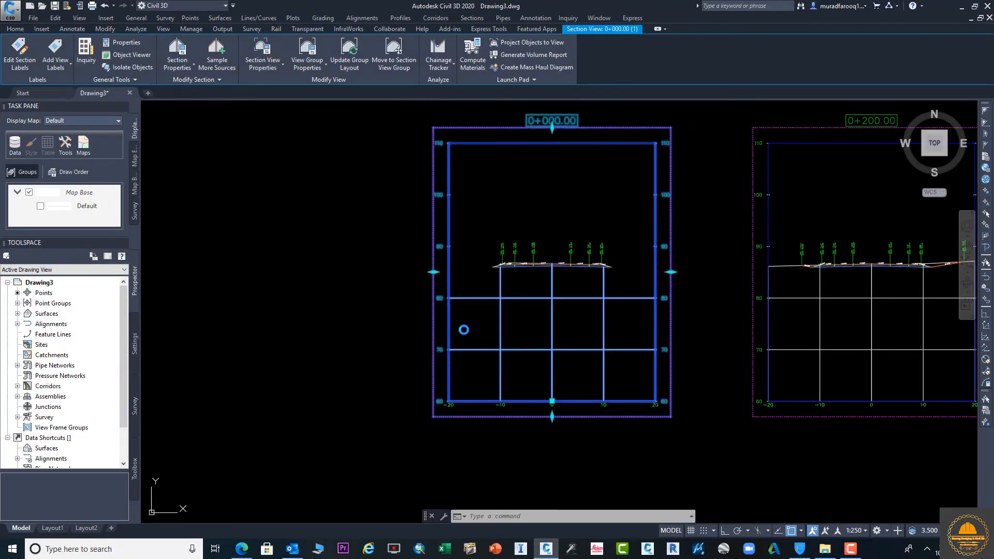
Reopen the Road Section view style for editing and set the Graph Title component's color to green
{"action": "left_click", "coordinate": [282, 71]}
{"action": "left_click", "coordinate": [288, 105]}
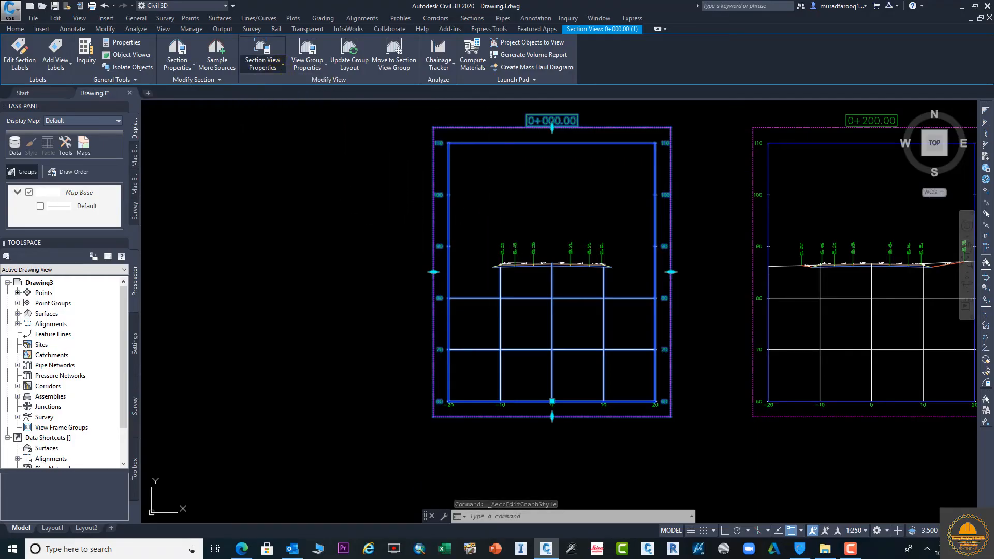
{"action": "left_click", "coordinate": [248, 127]}
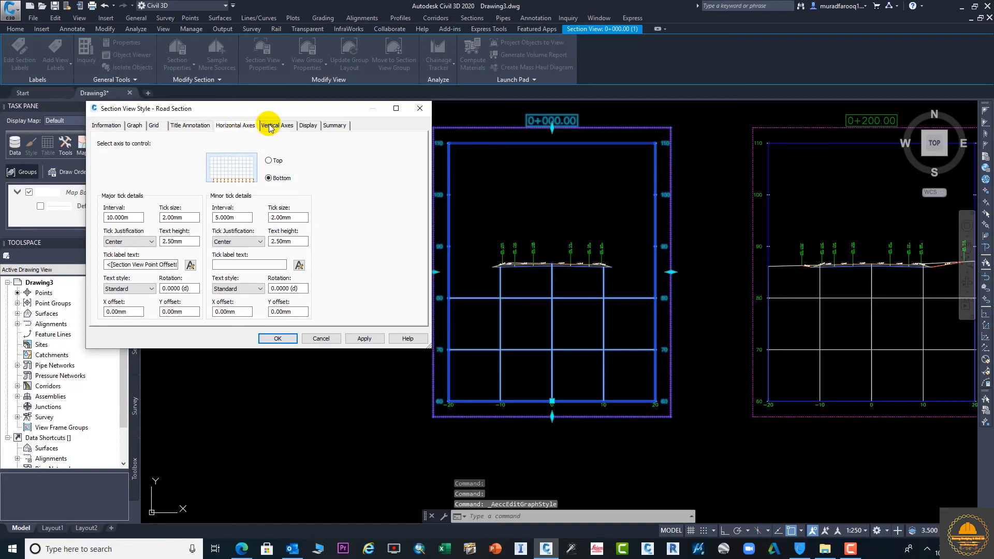
{"action": "left_click", "coordinate": [286, 128]}
{"action": "left_click", "coordinate": [309, 126]}
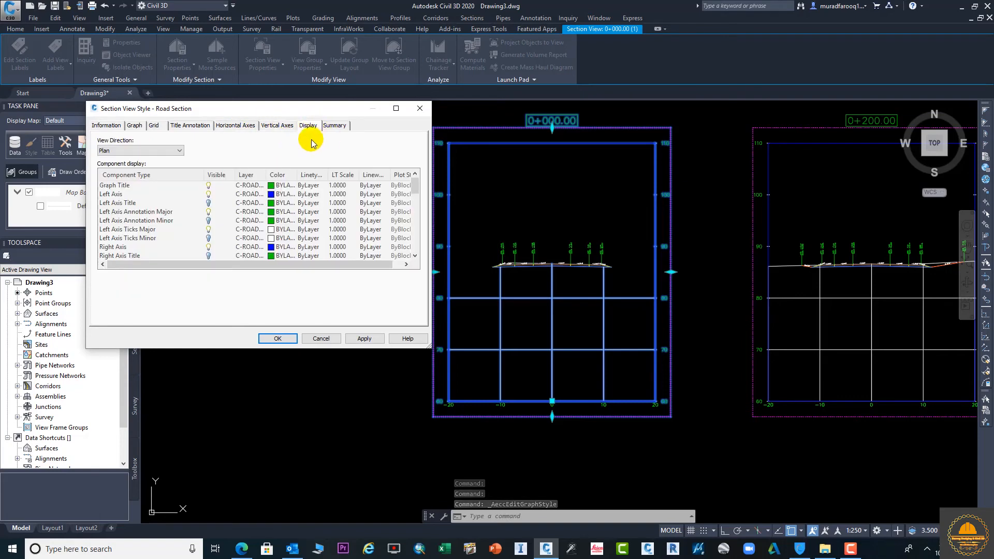
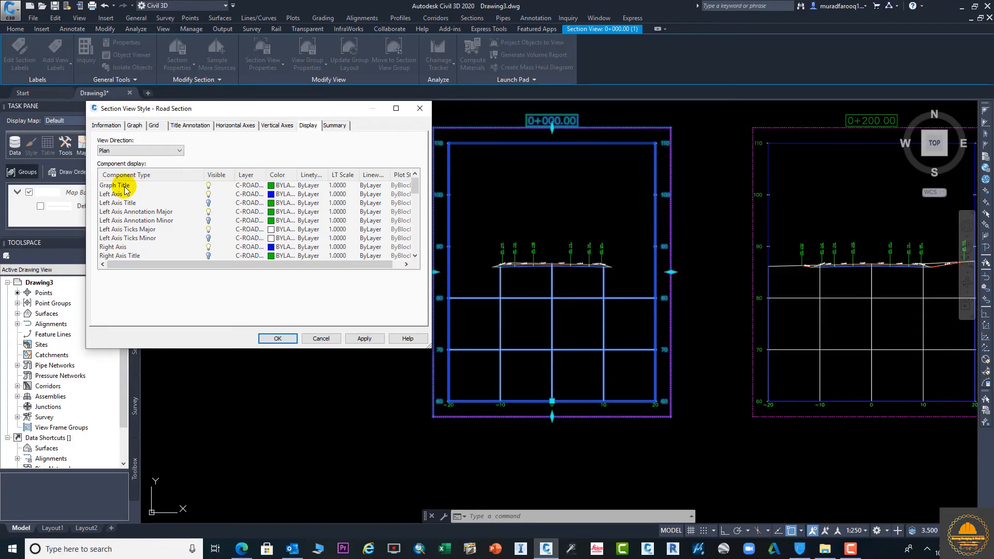
{"action": "left_click", "coordinate": [271, 187]}
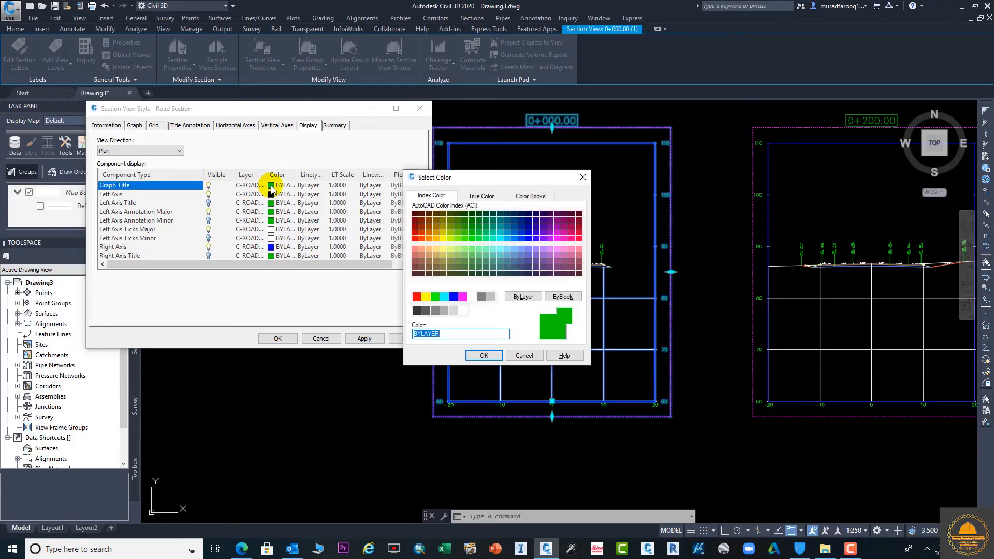
{"action": "left_click", "coordinate": [435, 297]}
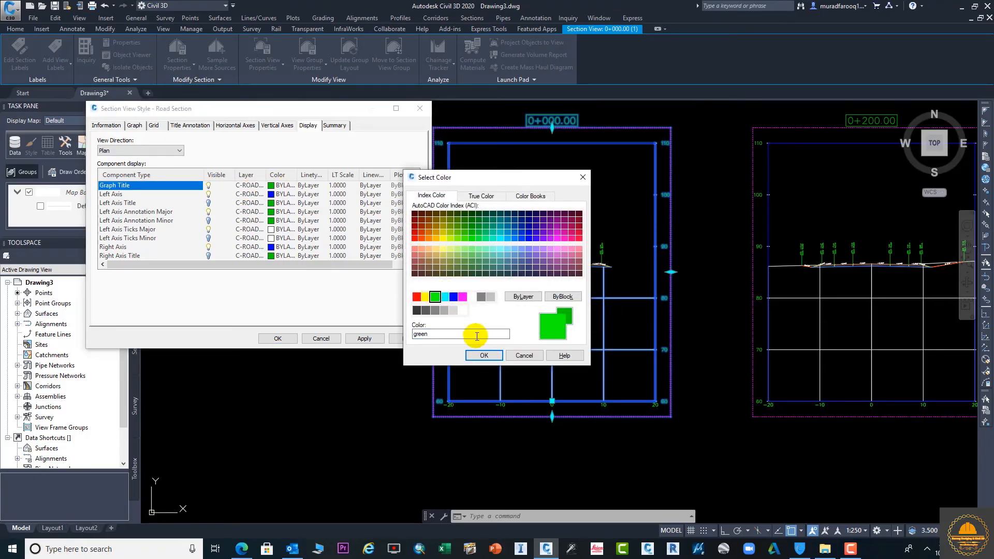
{"action": "left_click", "coordinate": [484, 356]}
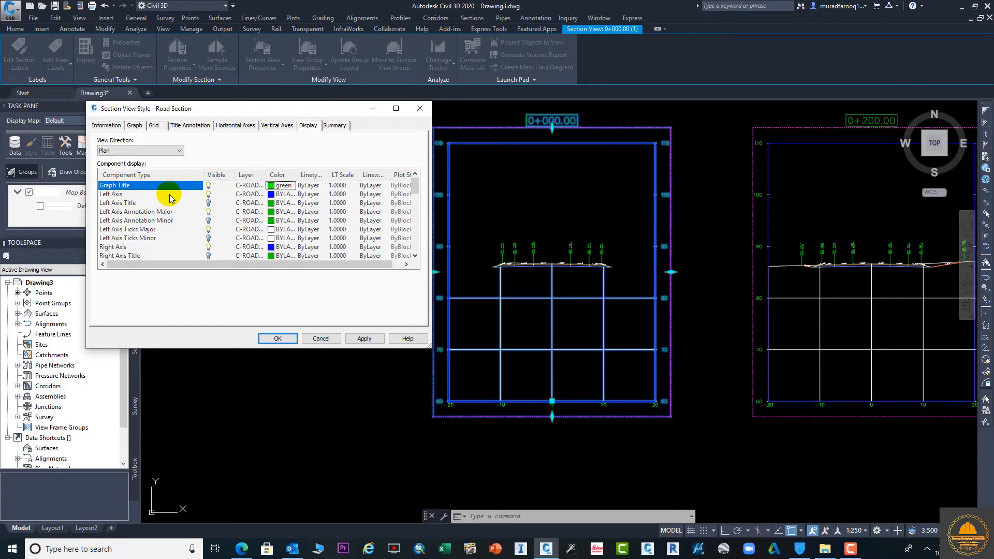
Examine the Left Axis color options and the axis, grid and drafting buffer components in the style's display settings
{"action": "left_click", "coordinate": [206, 195]}
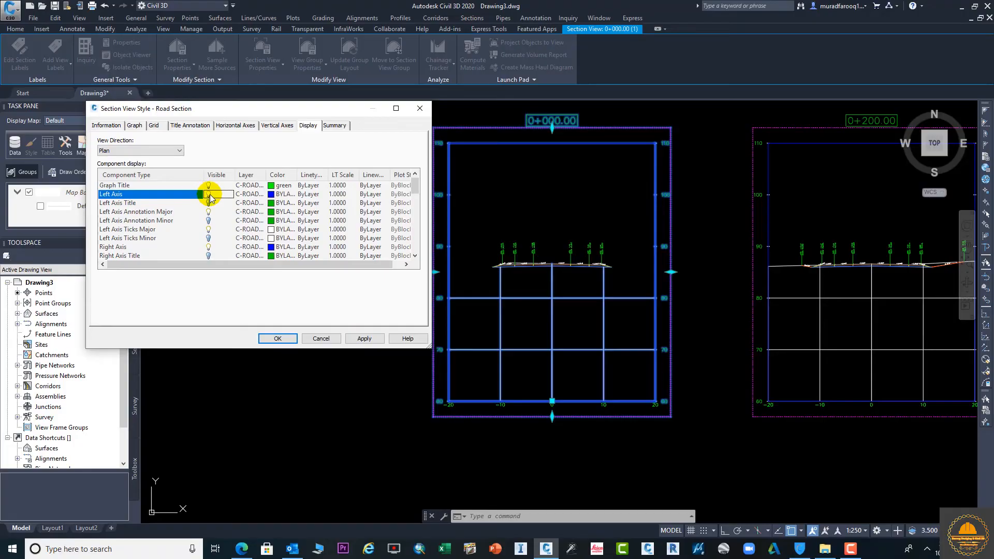
{"action": "left_click", "coordinate": [274, 195]}
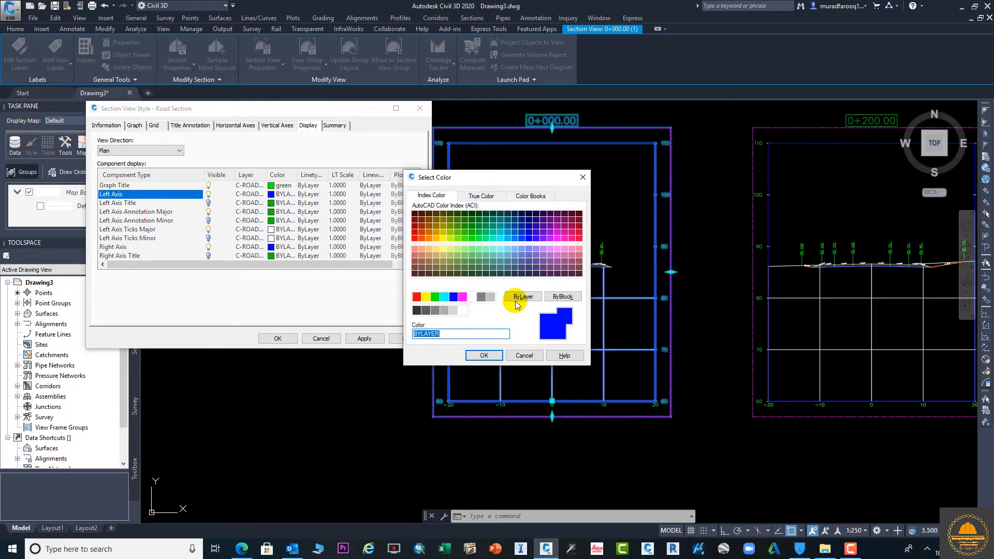
{"action": "left_click", "coordinate": [517, 356]}
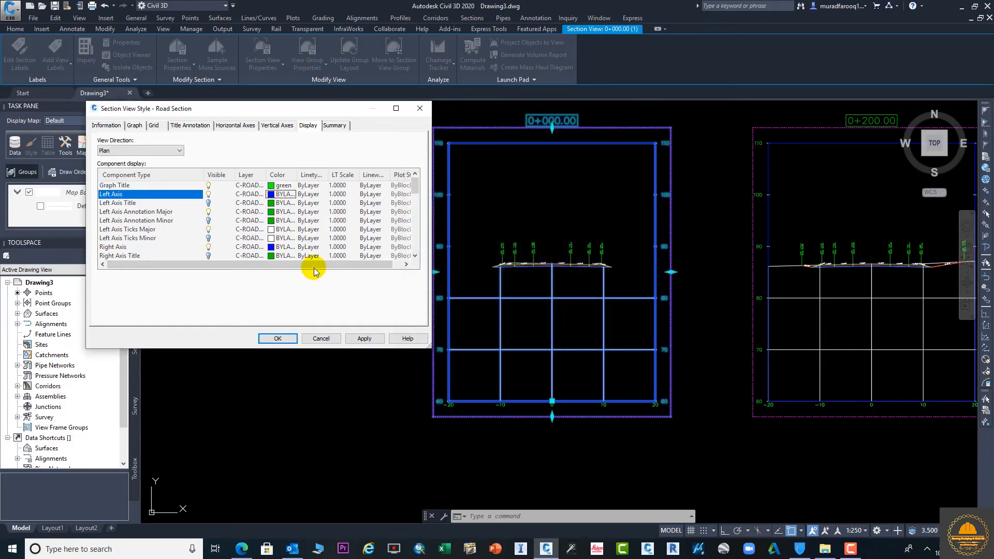
{"action": "scroll", "coordinate": [249, 223], "scroll_direction": "down", "scroll_amount": 1}
{"action": "scroll", "coordinate": [254, 238], "scroll_direction": "down", "scroll_amount": 2}
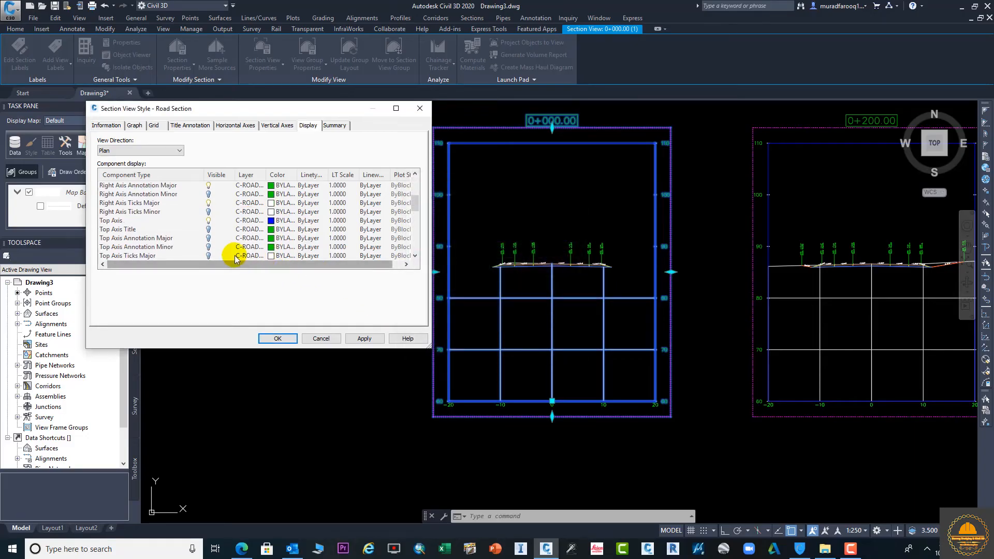
{"action": "scroll", "coordinate": [191, 223], "scroll_direction": "down", "scroll_amount": 3}
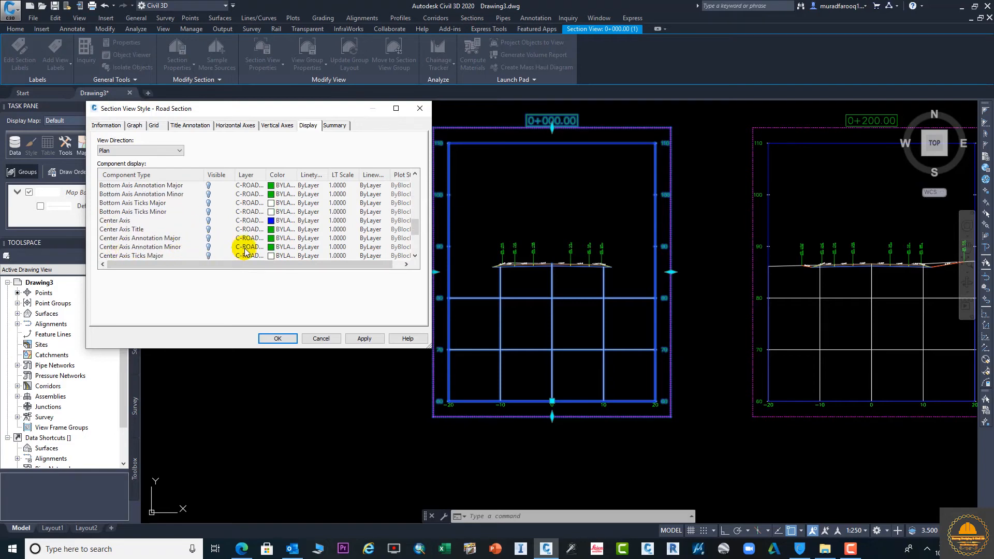
{"action": "scroll", "coordinate": [248, 244], "scroll_direction": "down", "scroll_amount": 3}
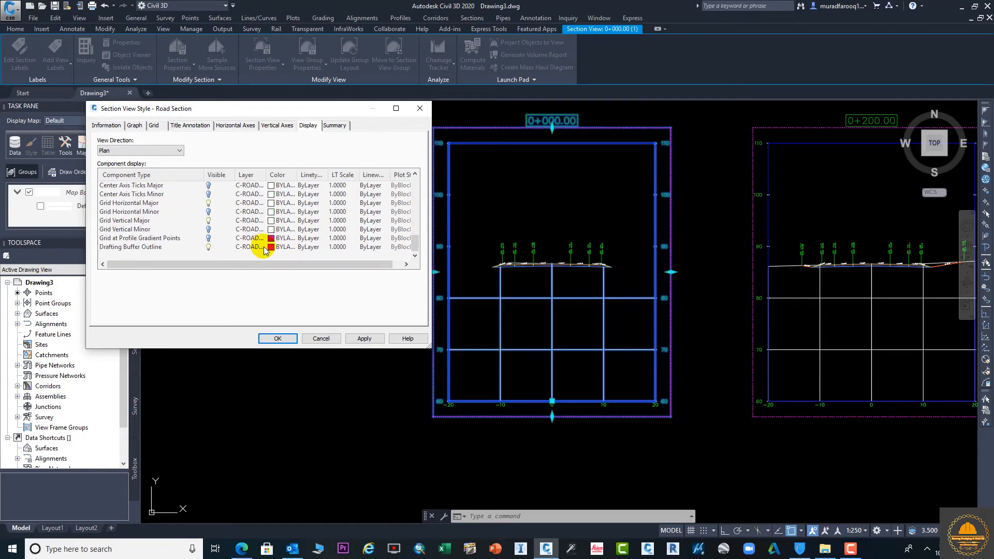
{"action": "scroll", "coordinate": [155, 252], "scroll_direction": "up", "scroll_amount": 3}
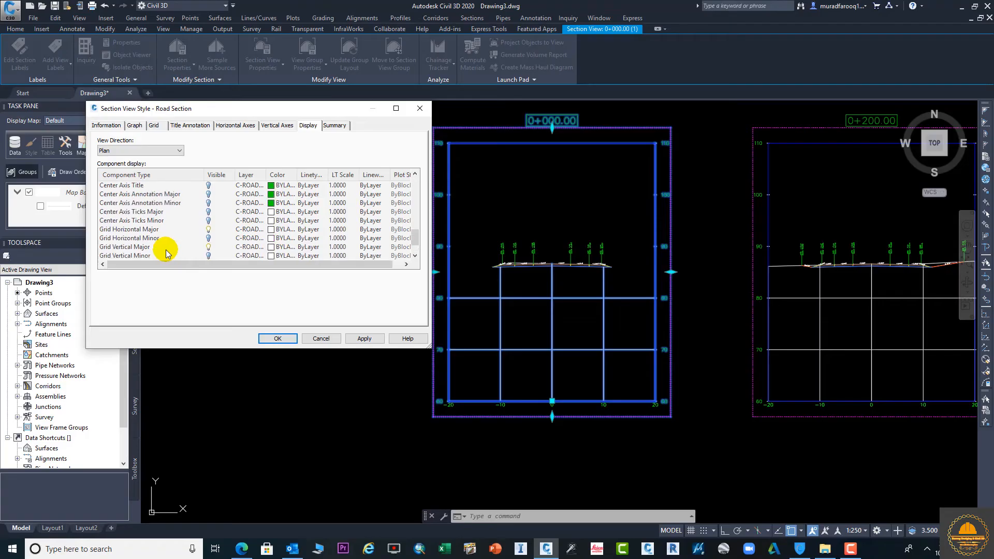
Apply and accept the Road Section view style changes, and clear the section view selection
{"action": "left_click", "coordinate": [360, 338]}
{"action": "left_click", "coordinate": [306, 338]}
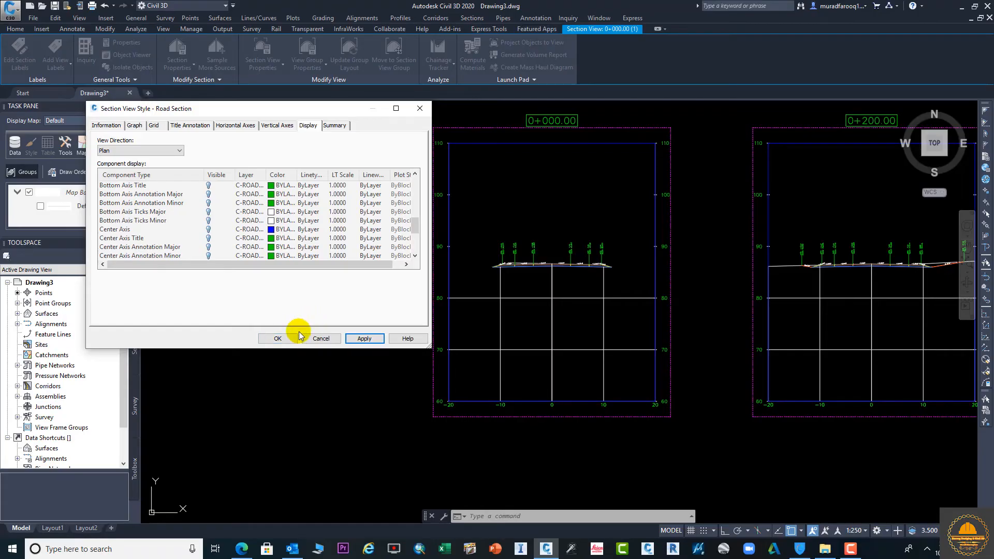
{"action": "left_click", "coordinate": [287, 340]}
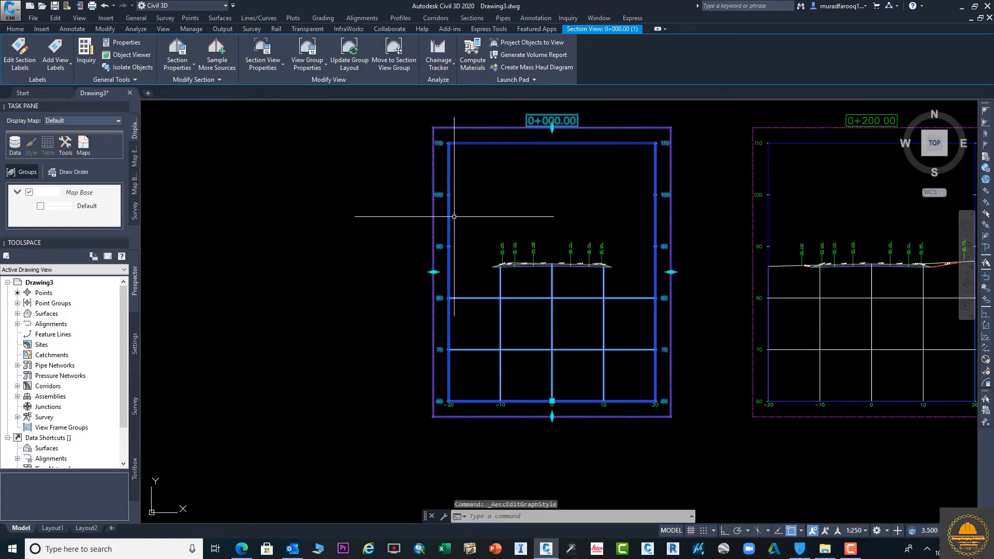
{"action": "key", "text": "Escape"}
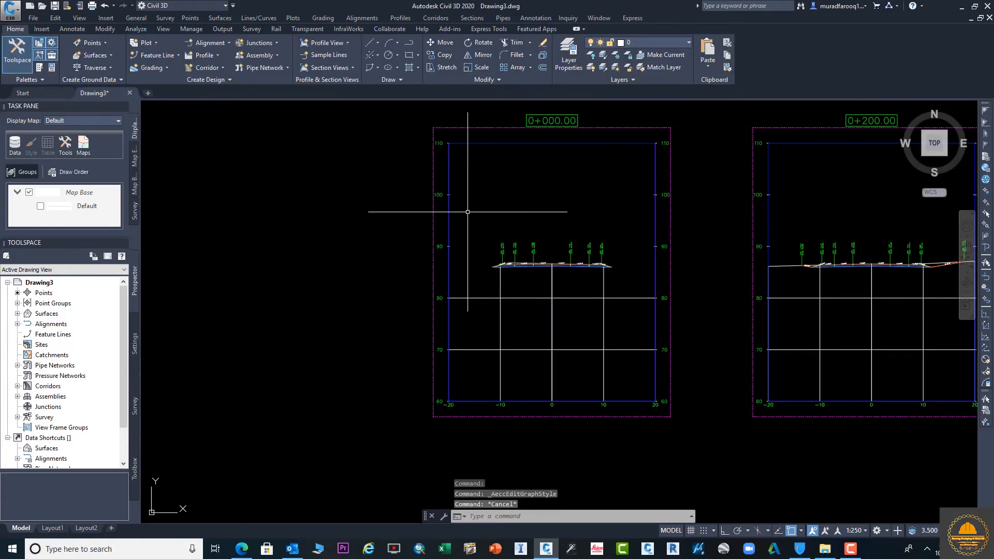
Examine the array, plot area and display settings of the Basic group plot style for the 0+000.00 section view's group
{"action": "left_click", "coordinate": [435, 169]}
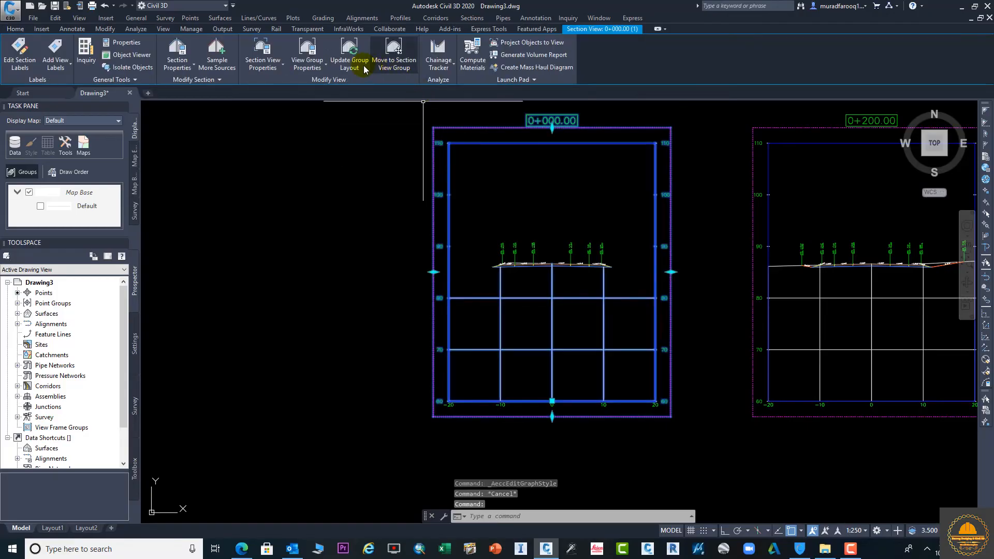
{"action": "left_click", "coordinate": [326, 66]}
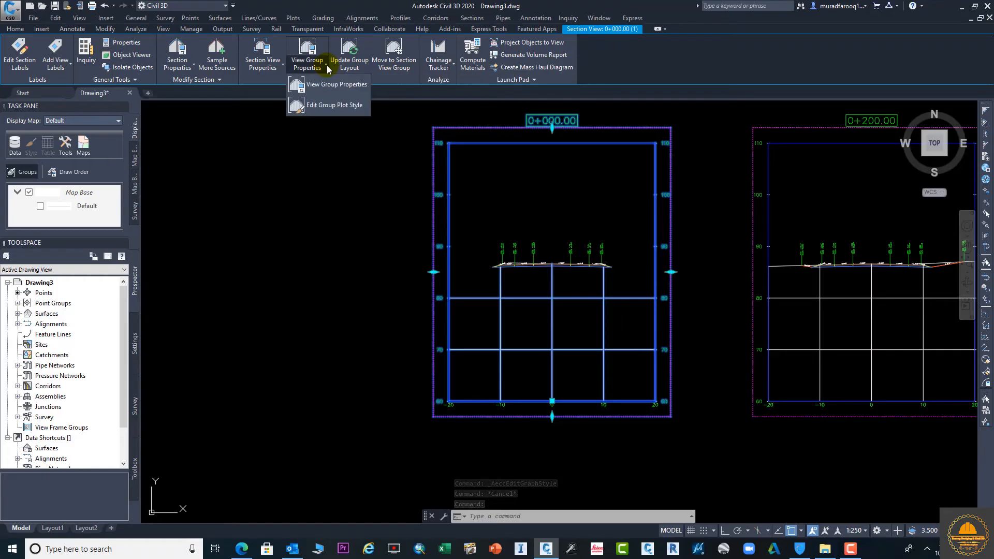
{"action": "left_click", "coordinate": [332, 105]}
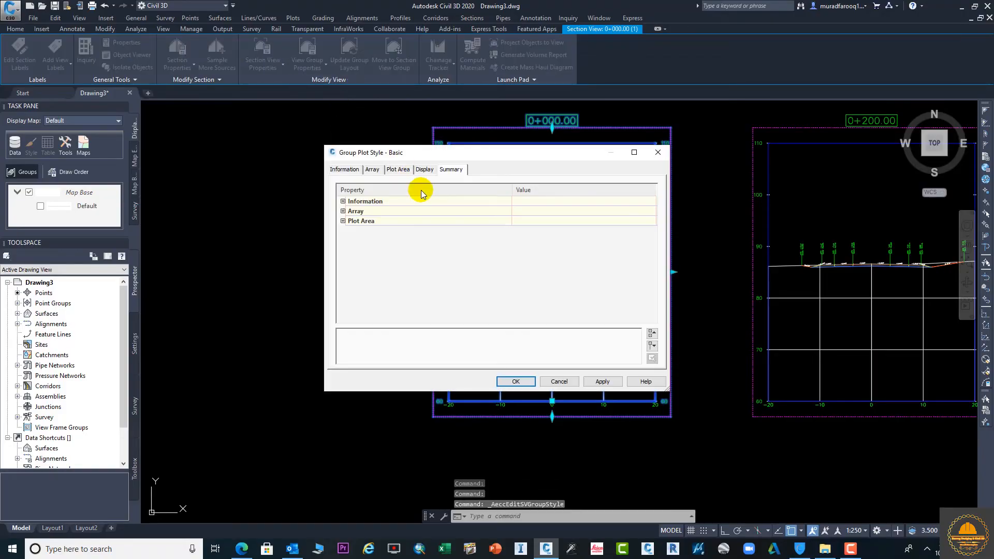
{"action": "left_click", "coordinate": [346, 170]}
{"action": "left_click", "coordinate": [372, 170]}
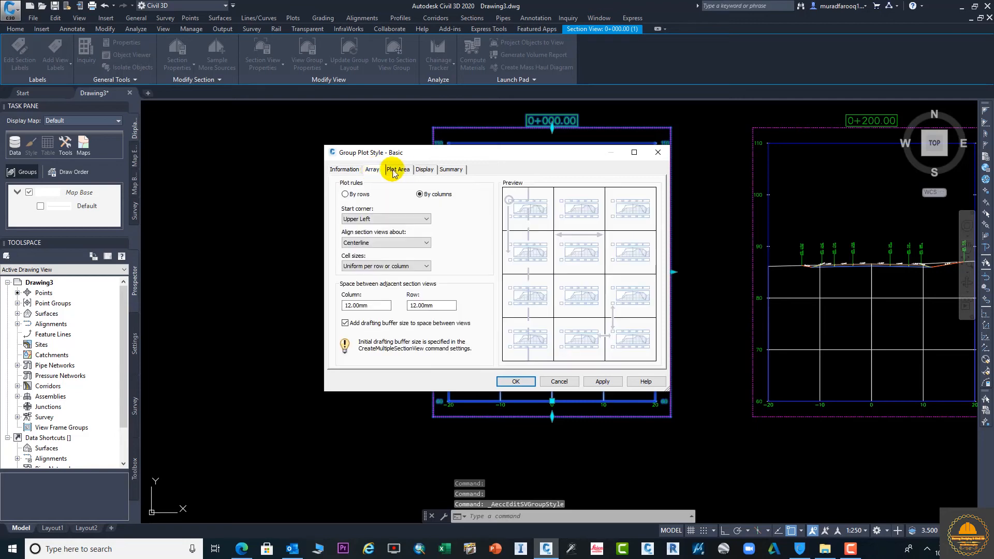
{"action": "left_click", "coordinate": [394, 171]}
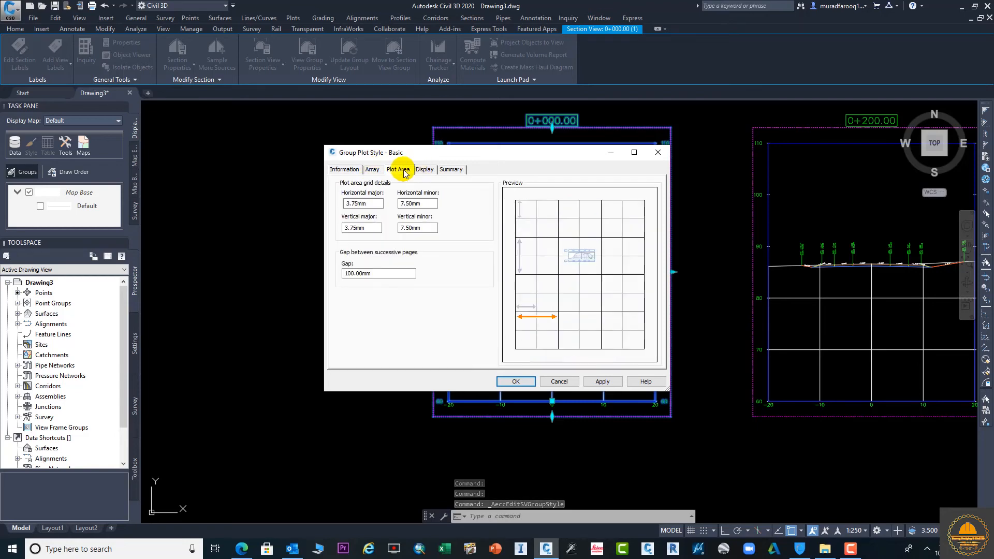
{"action": "left_click", "coordinate": [431, 173]}
{"action": "left_click", "coordinate": [451, 171]}
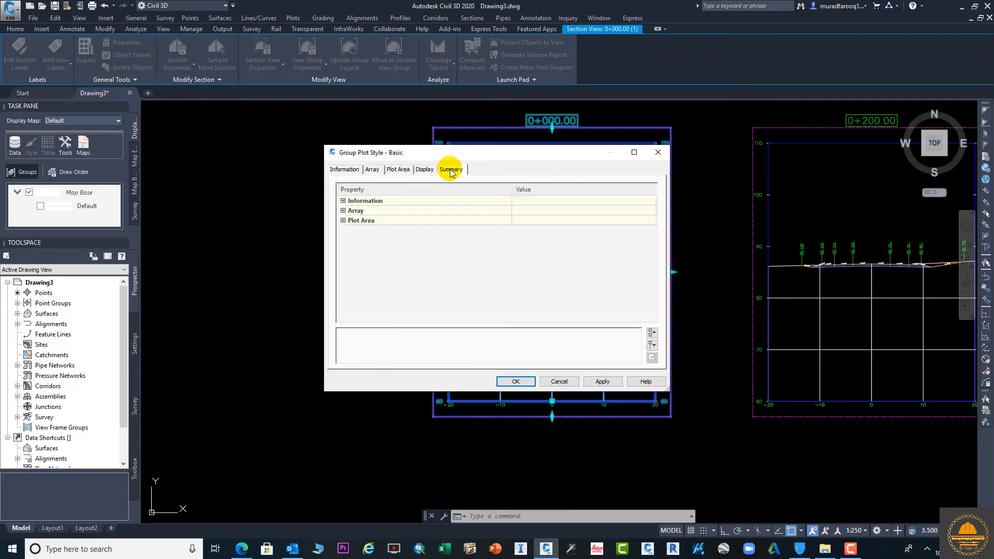
{"action": "left_click", "coordinate": [426, 170]}
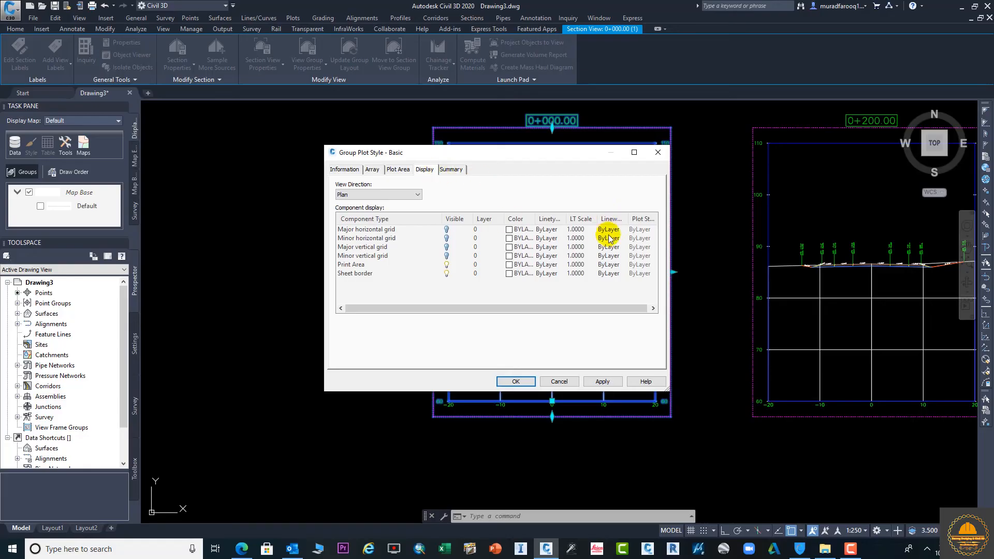
{"action": "left_click", "coordinate": [657, 153]}
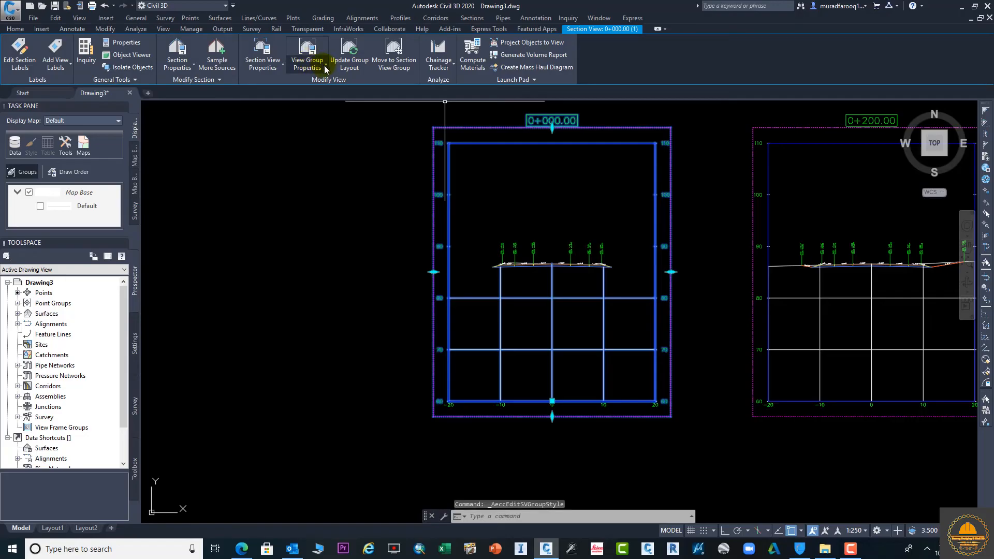
Open the section view group's properties at its section options, keeping the section views in the drawing uncovered
{"action": "left_click", "coordinate": [324, 66]}
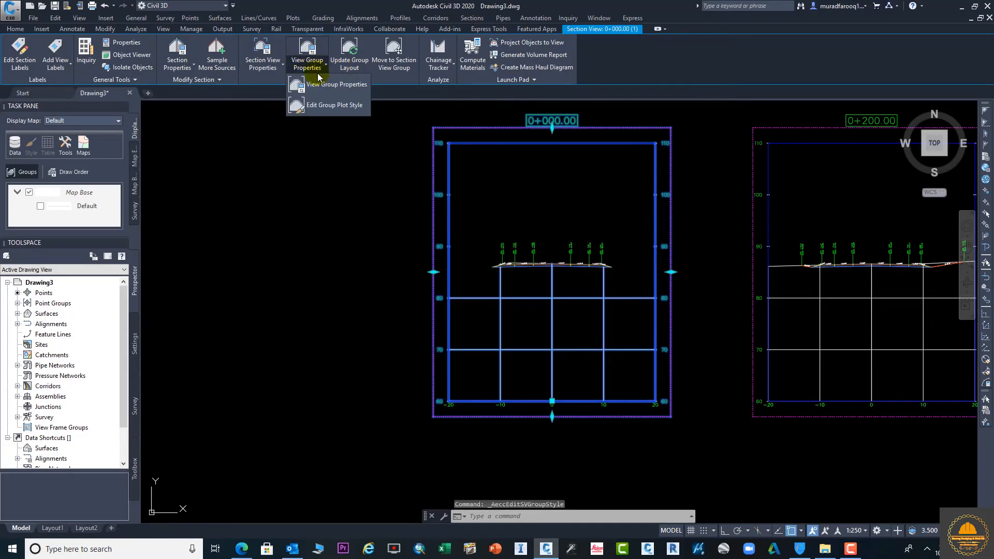
{"action": "left_click", "coordinate": [346, 87]}
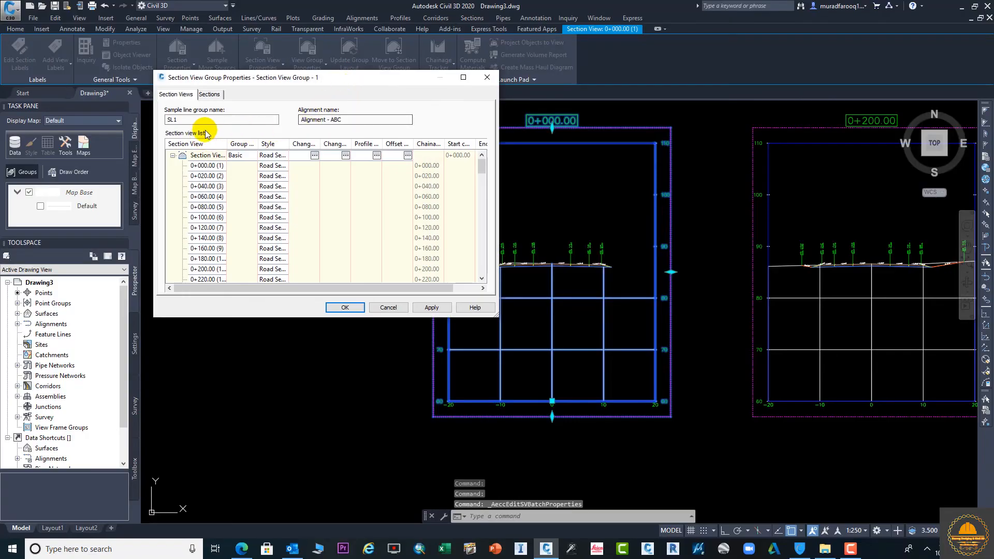
{"action": "left_click", "coordinate": [210, 99]}
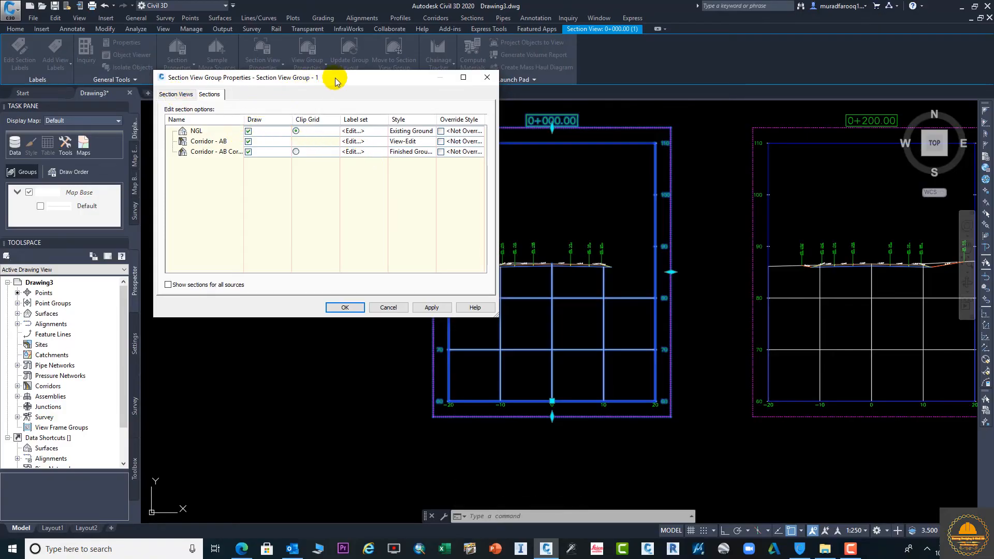
{"action": "left_click_drag", "start_coordinate": [355, 82], "coordinate": [244, 78]}
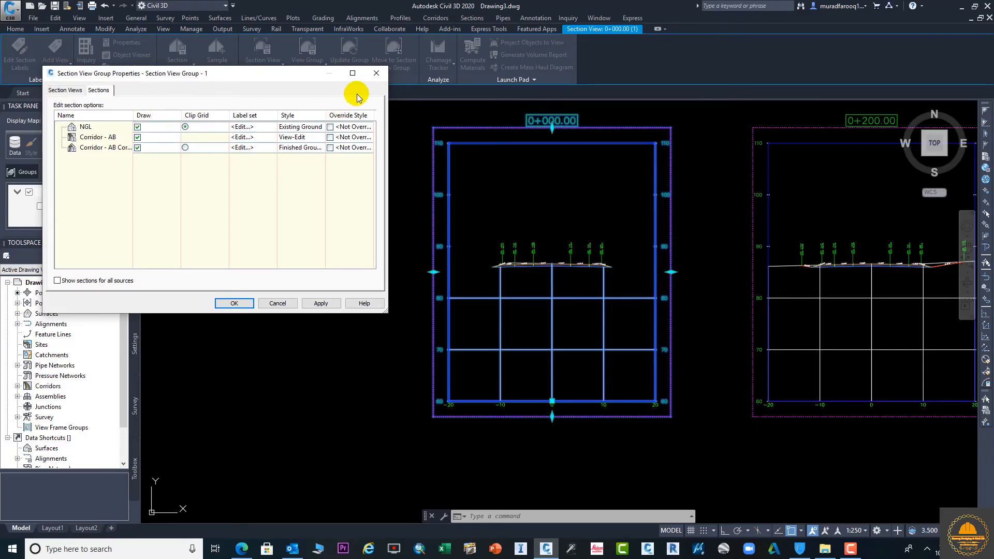
Turn off drawing of the NGL, Corridor - AB and corridor surface sections across the section view group, applying the changes
{"action": "left_click", "coordinate": [137, 126]}
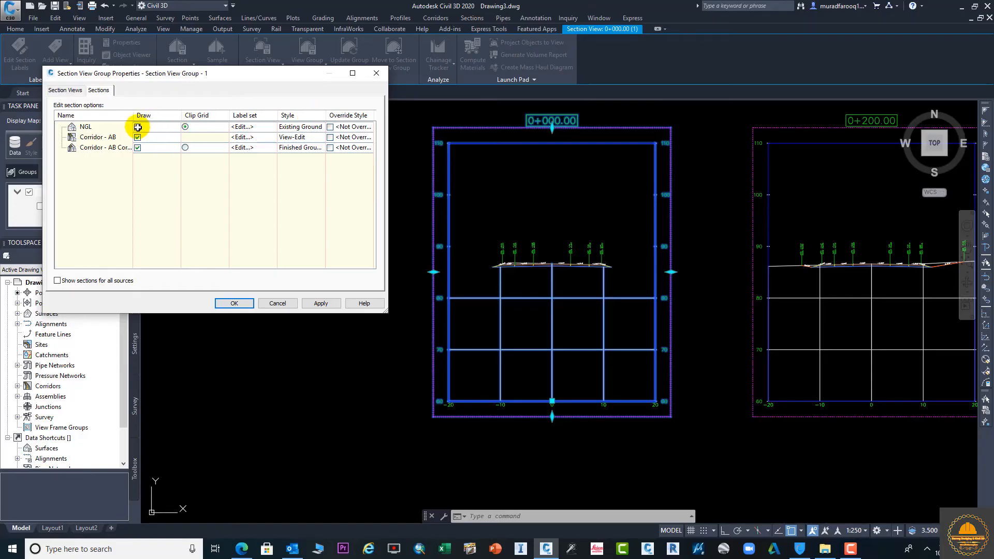
{"action": "left_click", "coordinate": [326, 303]}
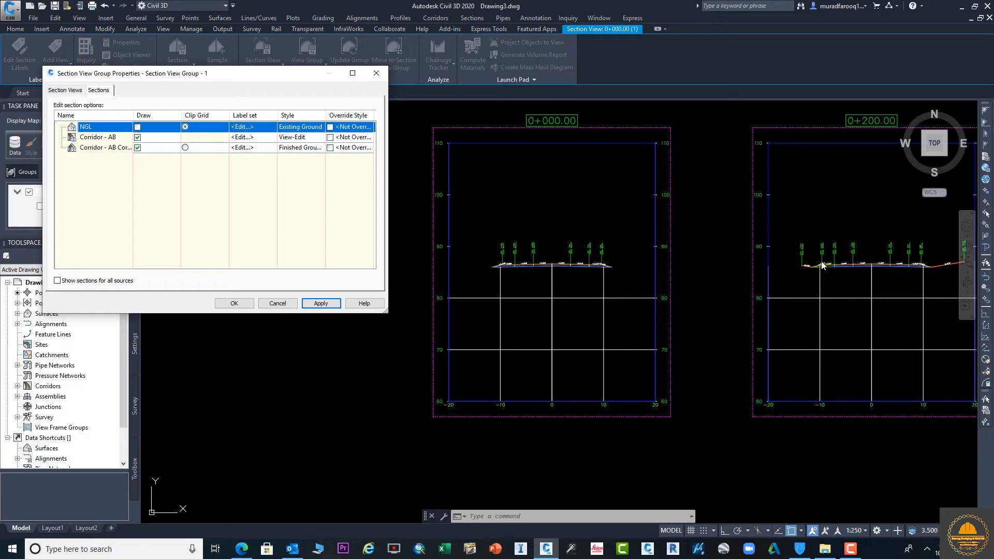
{"action": "left_click", "coordinate": [137, 149]}
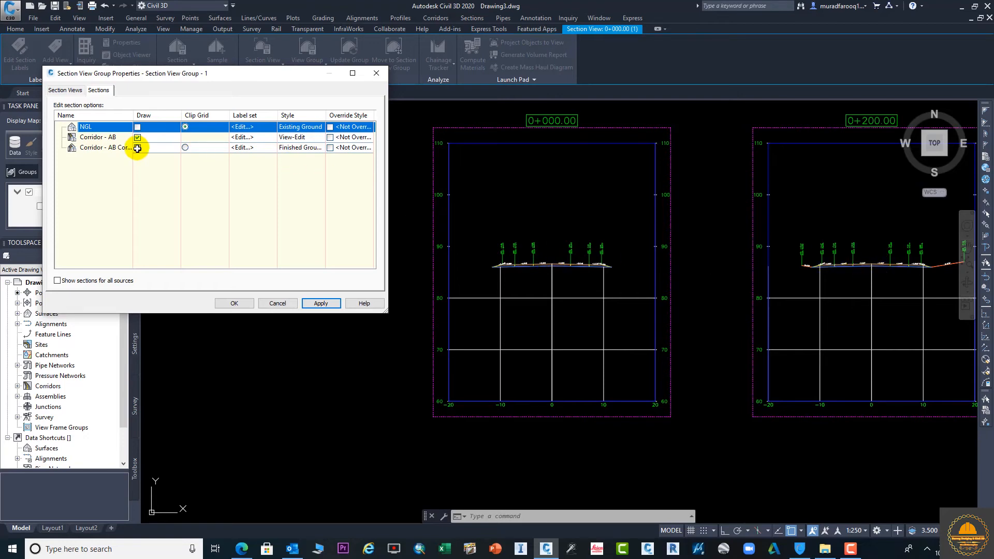
{"action": "left_click", "coordinate": [138, 137]}
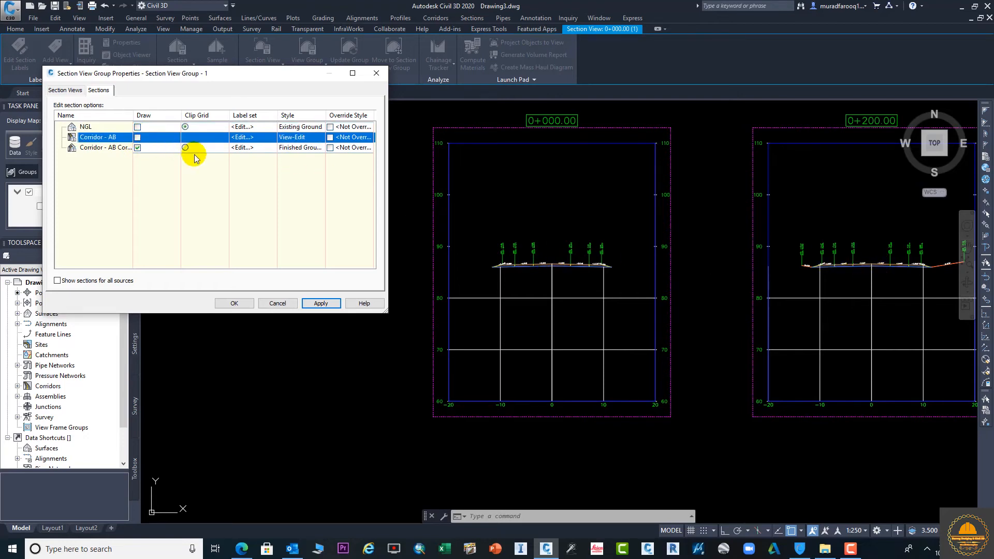
{"action": "left_click", "coordinate": [320, 303]}
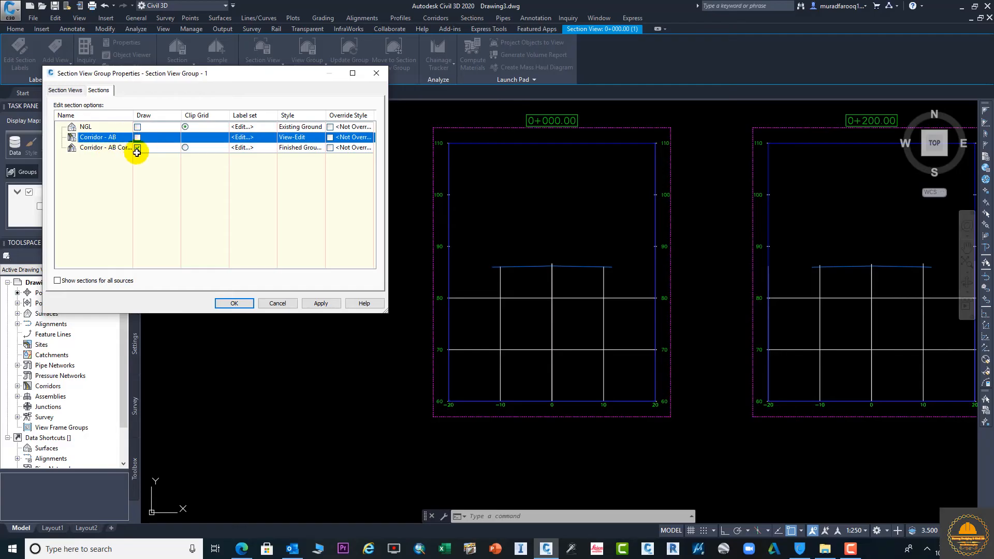
{"action": "left_click", "coordinate": [137, 148]}
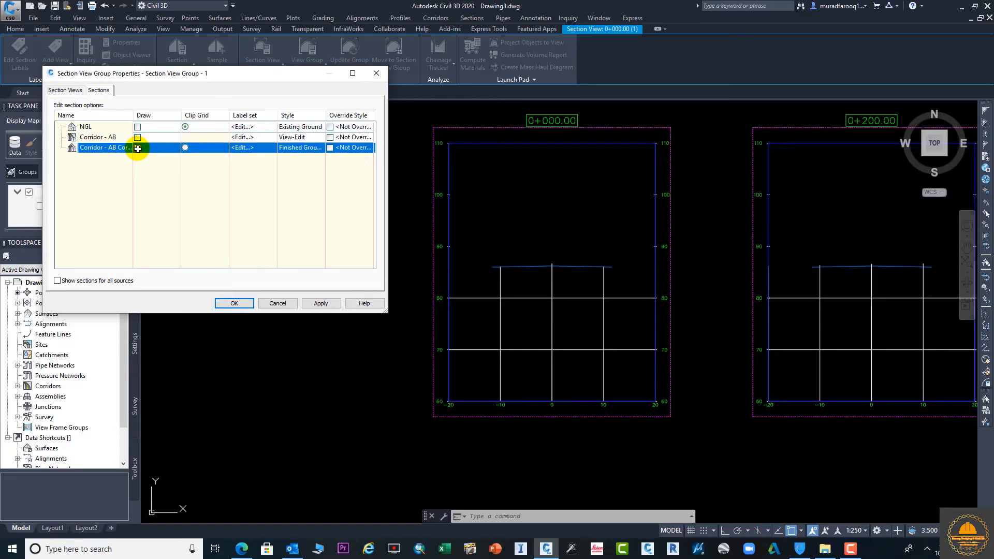
{"action": "left_click", "coordinate": [321, 303]}
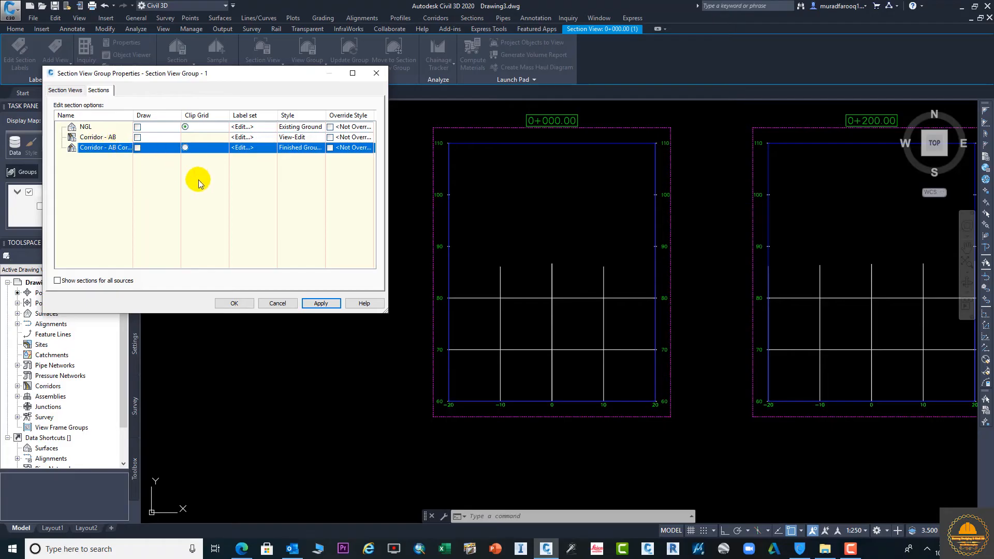
Turn drawing back on for the NGL, Corridor - AB and corridor surface sections and apply the change
{"action": "left_click", "coordinate": [138, 127]}
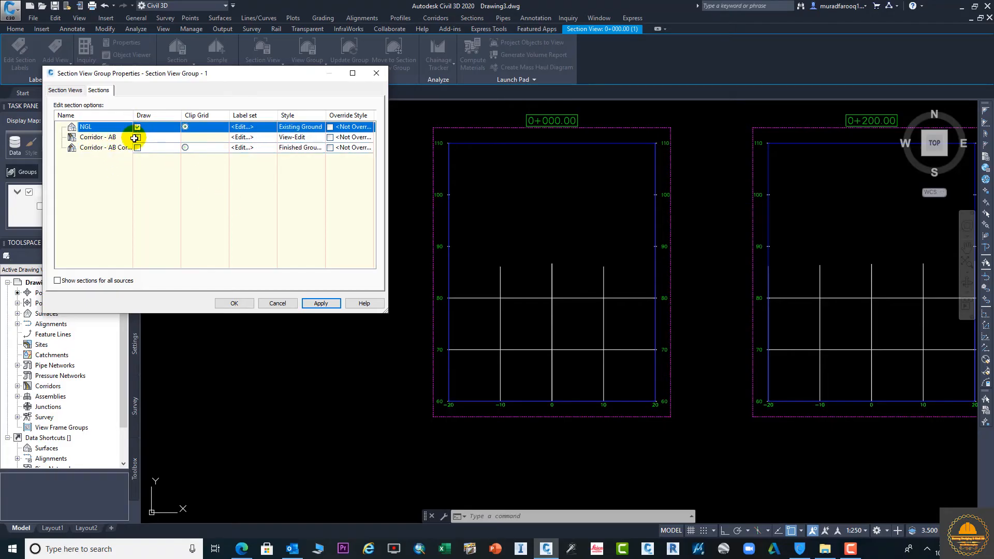
{"action": "left_click", "coordinate": [137, 138]}
{"action": "left_click", "coordinate": [137, 148]}
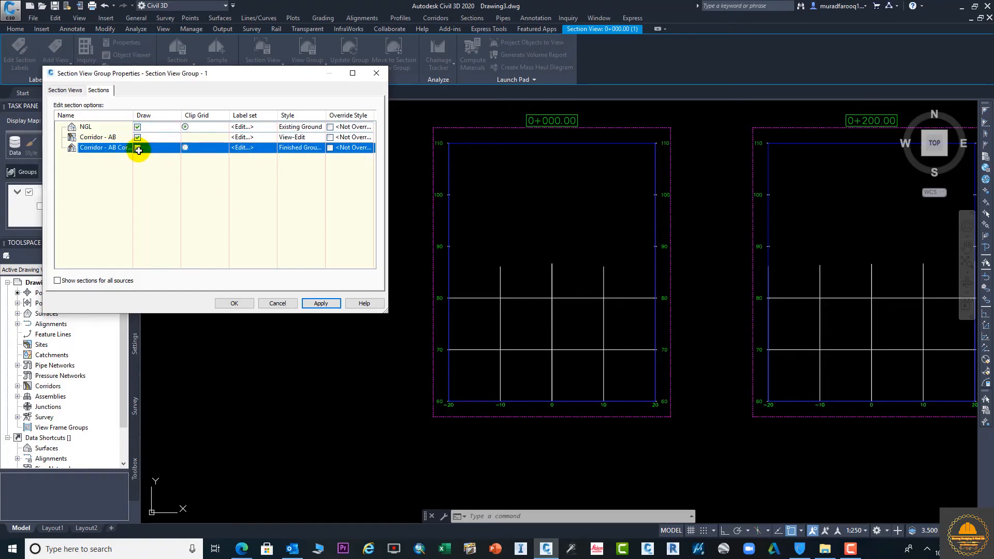
{"action": "left_click", "coordinate": [325, 303]}
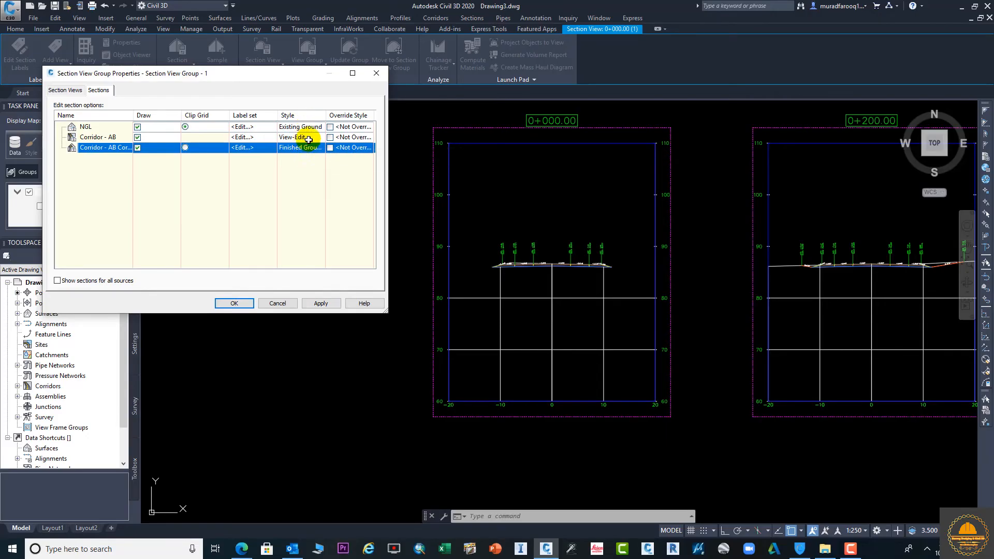
Set the code set style of the Corridor - AB section to Basic and apply it to the group
{"action": "left_click", "coordinate": [308, 138]}
{"action": "left_click", "coordinate": [518, 268]}
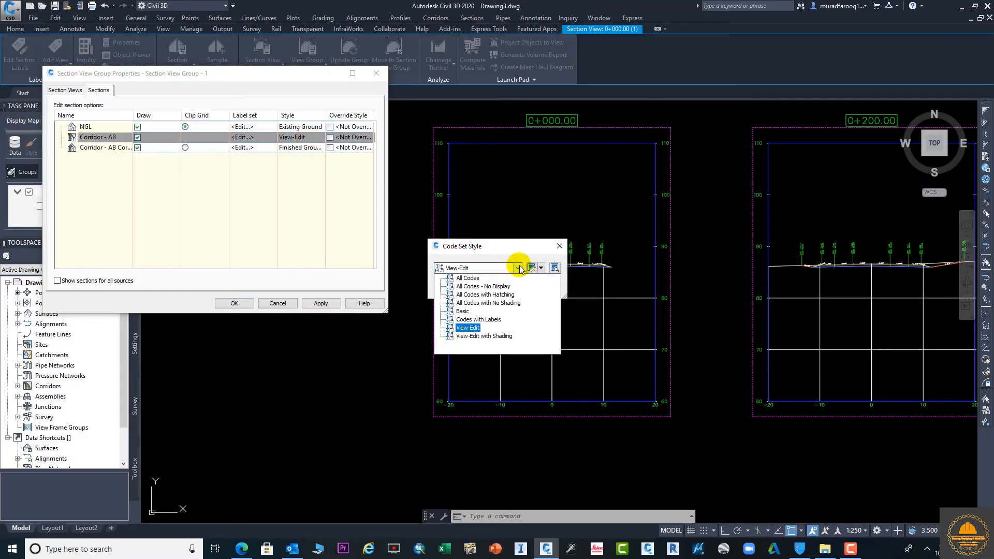
{"action": "left_click_drag", "start_coordinate": [513, 248], "coordinate": [389, 288]}
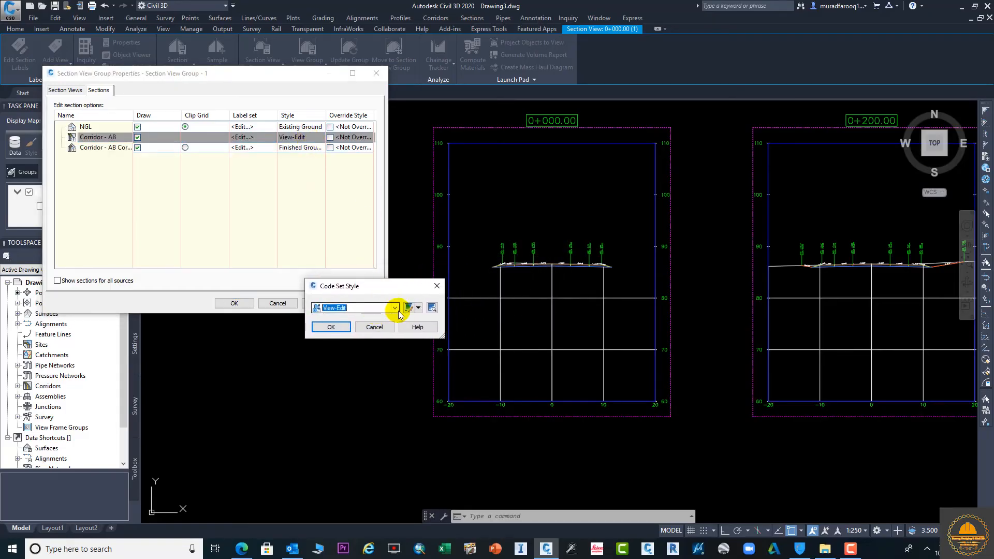
{"action": "left_click", "coordinate": [395, 308]}
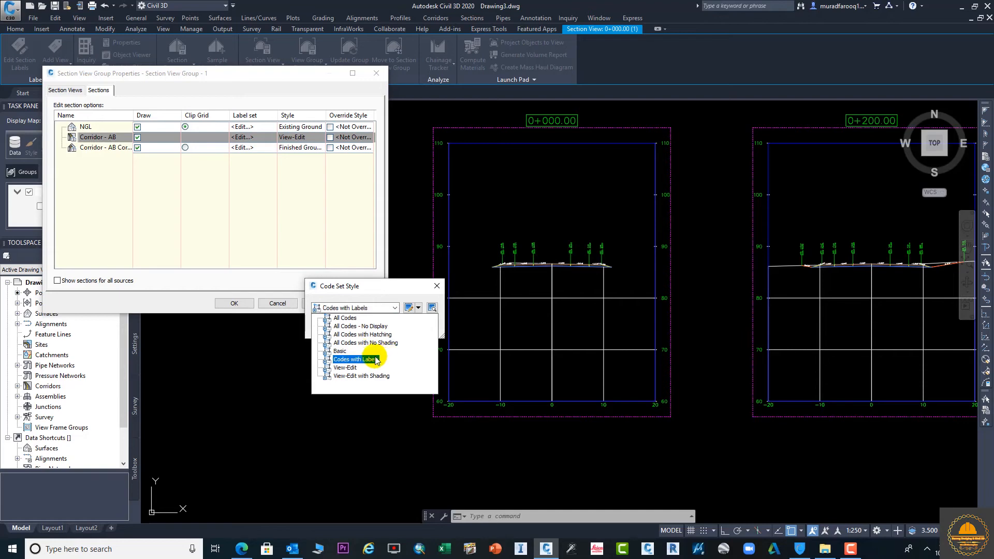
{"action": "left_click", "coordinate": [342, 351]}
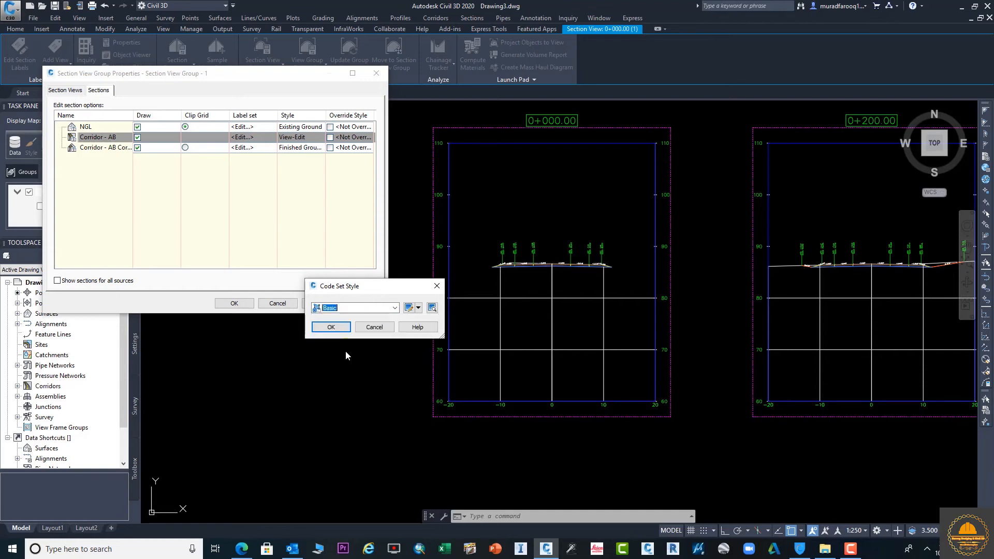
{"action": "left_click", "coordinate": [335, 326]}
{"action": "left_click", "coordinate": [320, 303]}
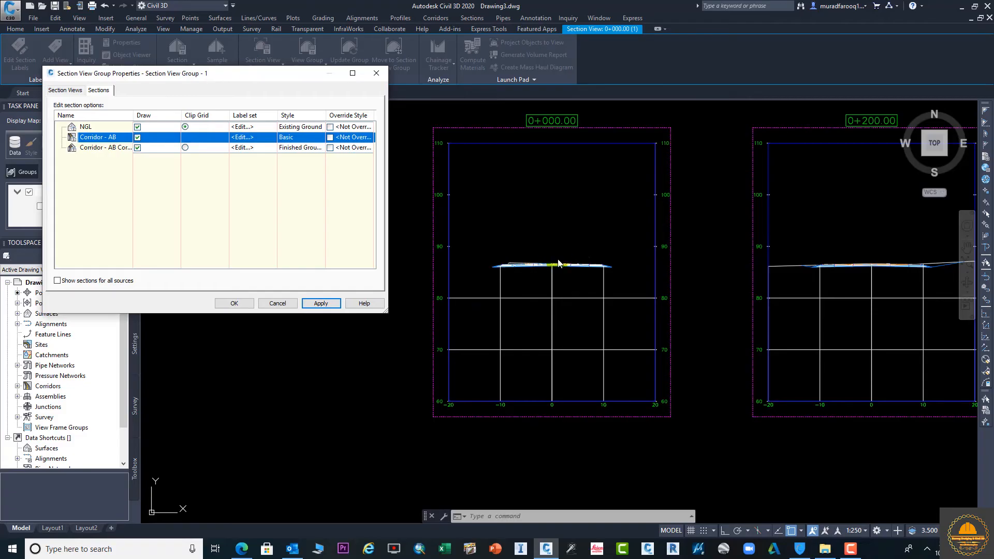
Set the code set style of the Corridor - AB section to All Codes and apply it to the group
{"action": "left_click", "coordinate": [290, 137]}
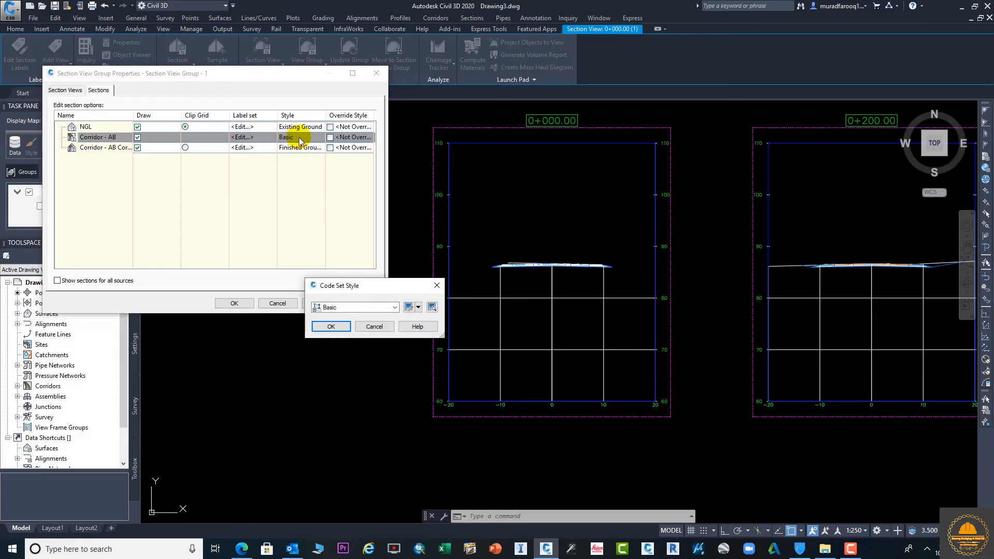
{"action": "left_click", "coordinate": [385, 308]}
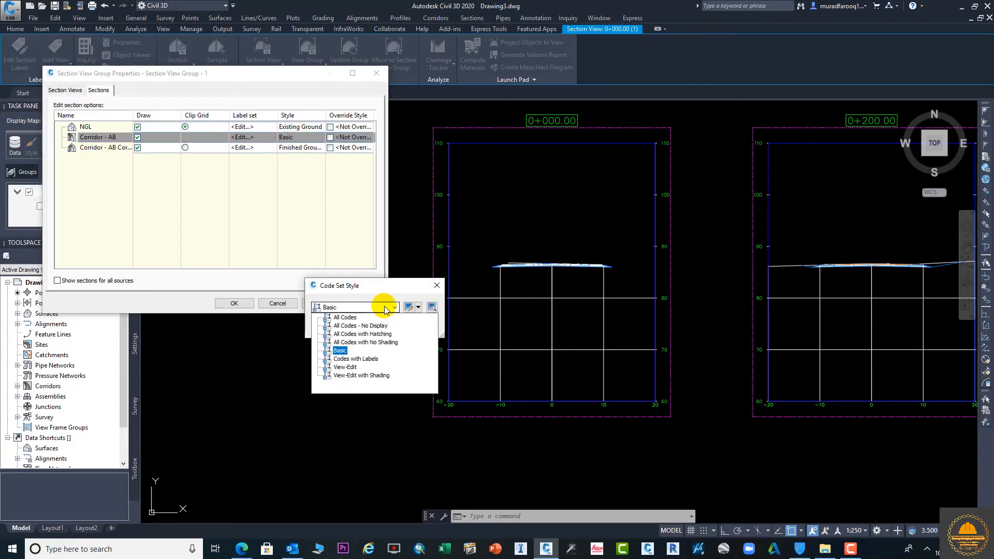
{"action": "left_click", "coordinate": [360, 318]}
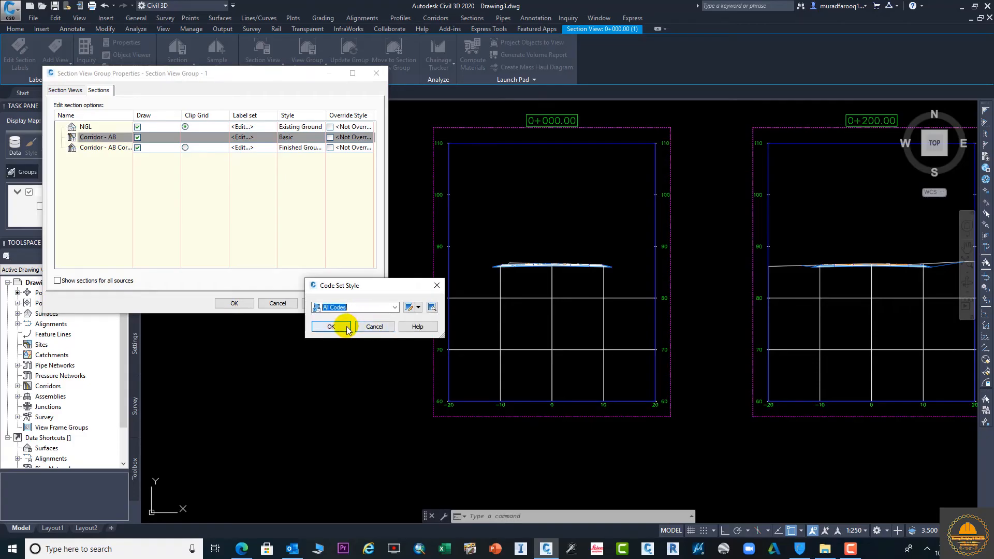
{"action": "left_click", "coordinate": [346, 326]}
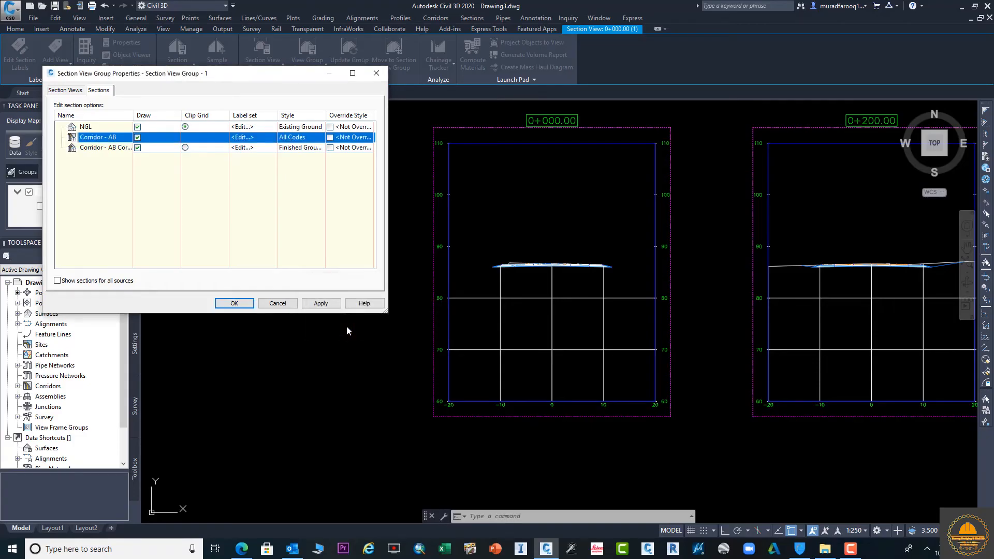
{"action": "left_click", "coordinate": [321, 303]}
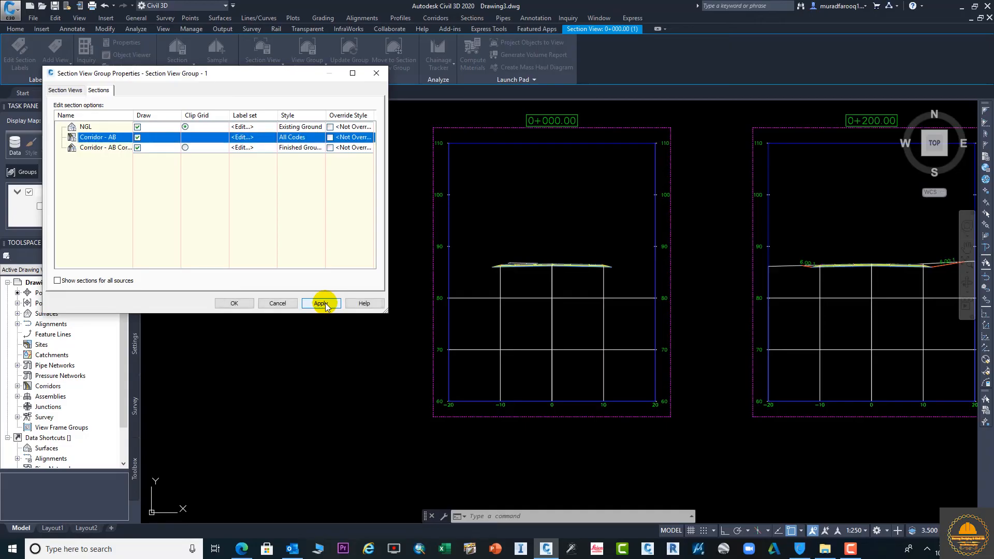
{"action": "left_click", "coordinate": [312, 149]}
{"action": "left_click", "coordinate": [313, 136]}
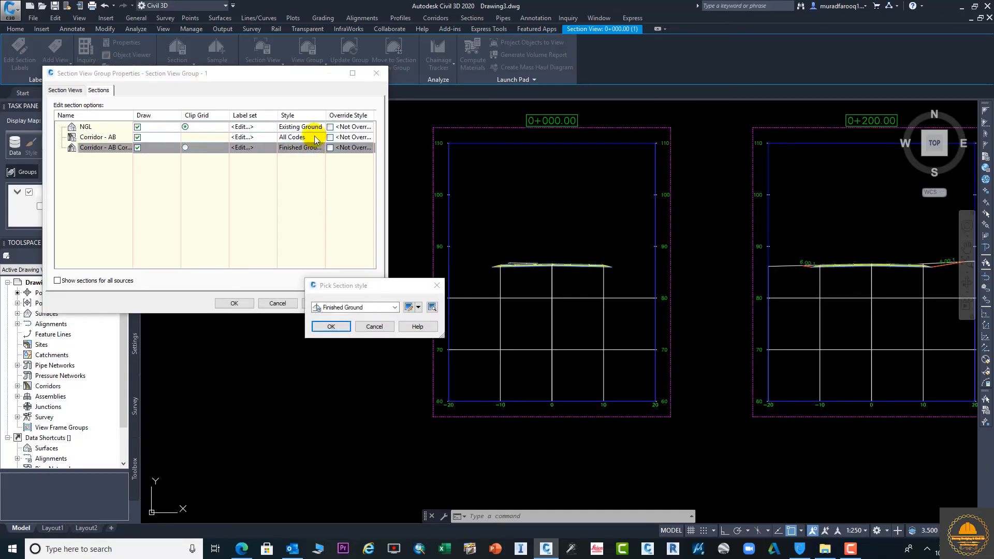
{"action": "left_click", "coordinate": [331, 326]}
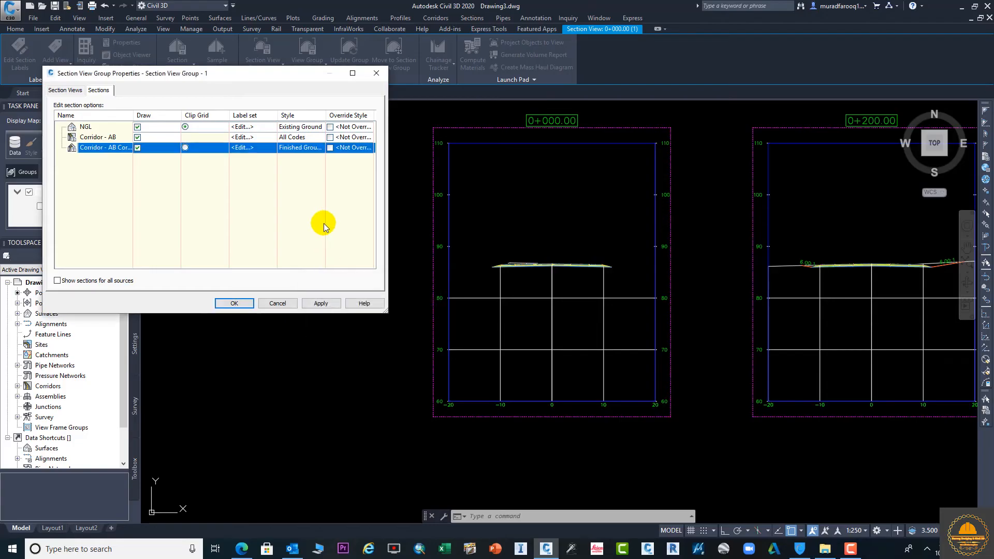
Set the code set style of the Corridor - AB section to View-Edit and apply it to the group
{"action": "left_click", "coordinate": [313, 140]}
{"action": "left_click", "coordinate": [393, 307]}
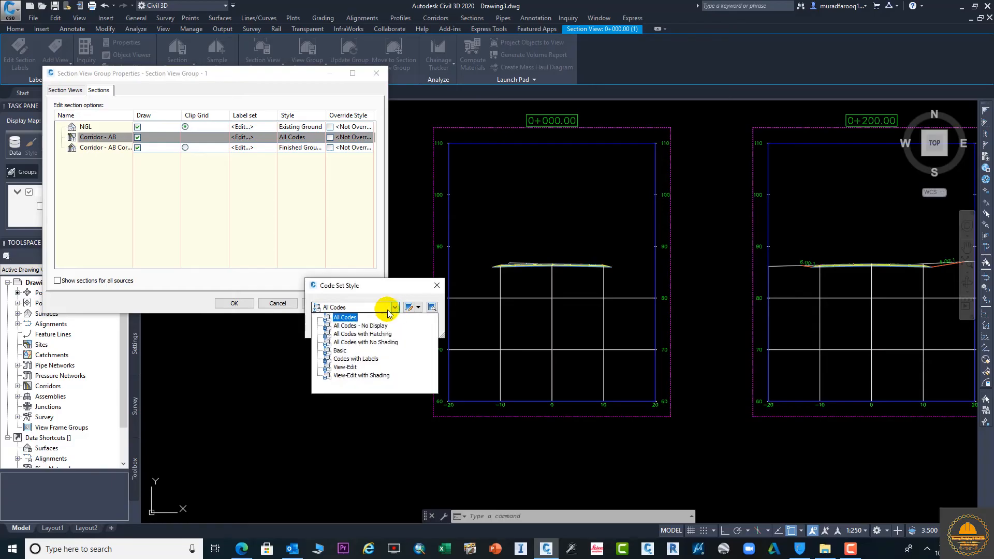
{"action": "left_click", "coordinate": [356, 368]}
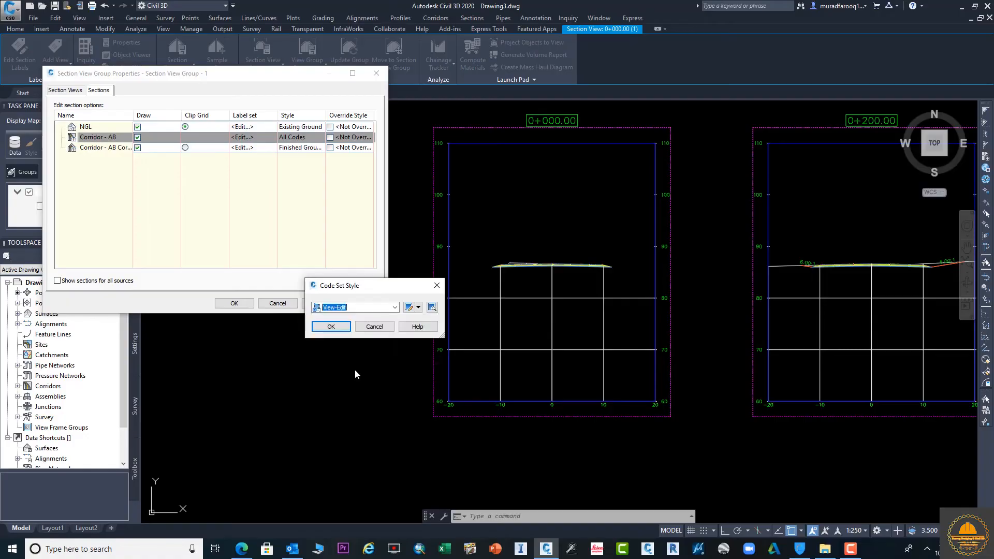
{"action": "left_click", "coordinate": [335, 326]}
{"action": "left_click", "coordinate": [322, 303]}
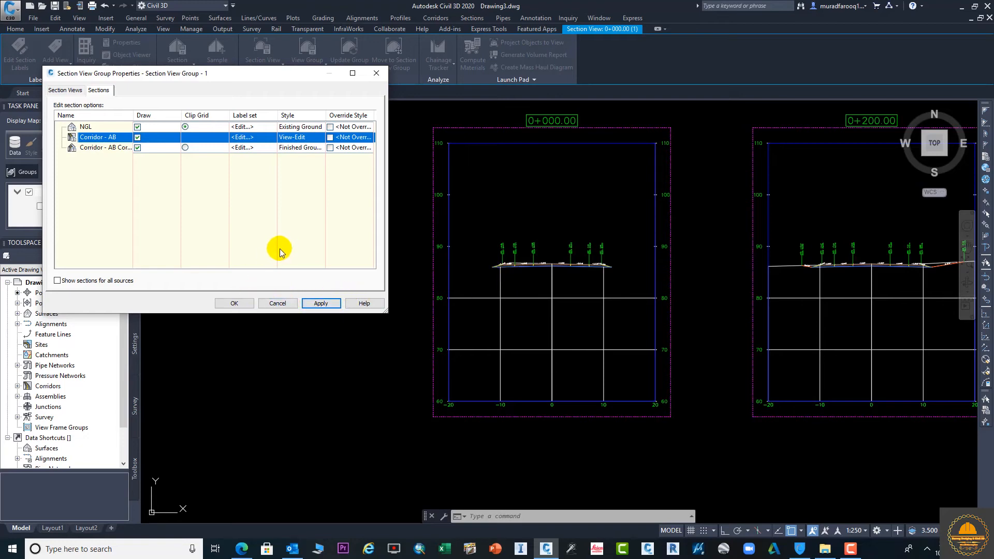
{"action": "left_click", "coordinate": [238, 304]}
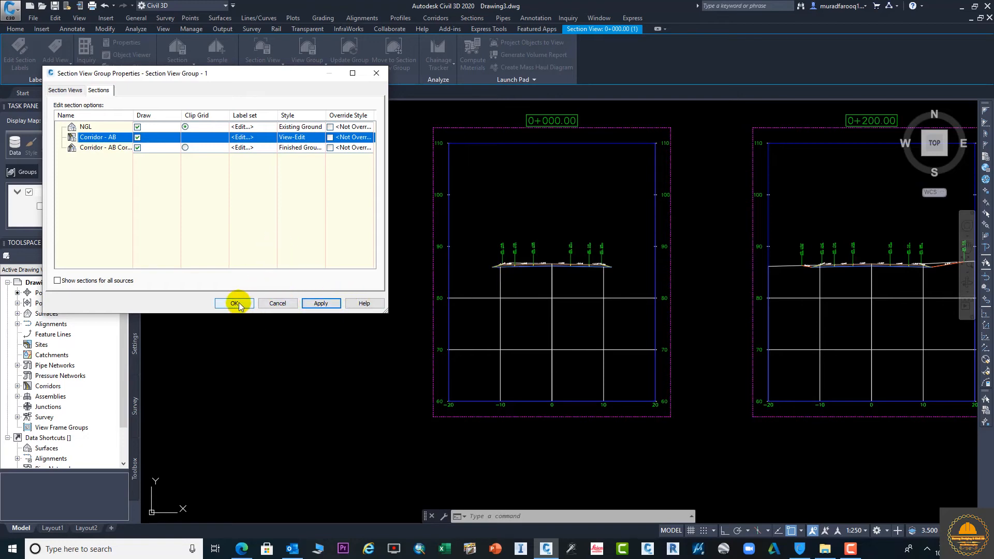
Add an EG Elevations section data band at the bottom of the section views in the group's band settings
{"action": "left_click", "coordinate": [66, 90]}
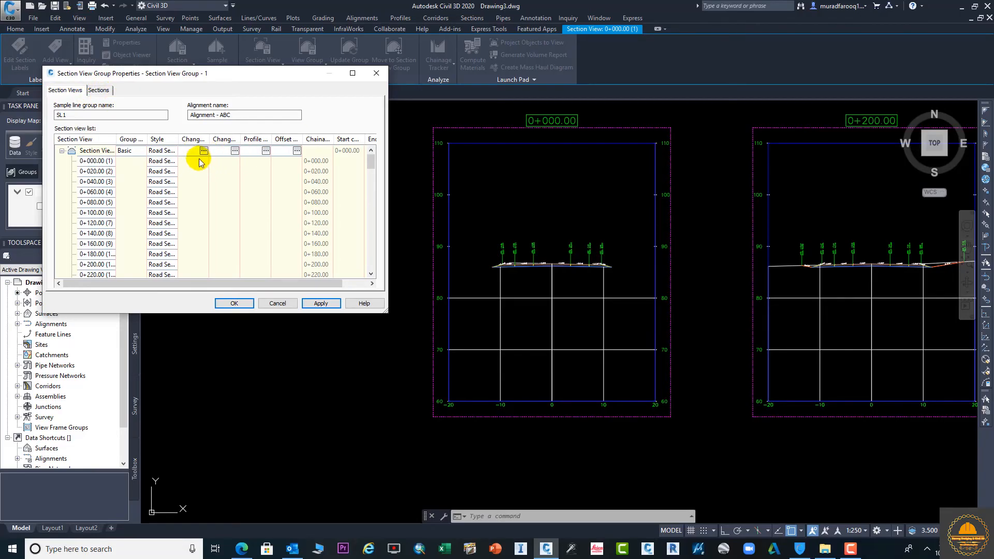
{"action": "left_click", "coordinate": [206, 151]}
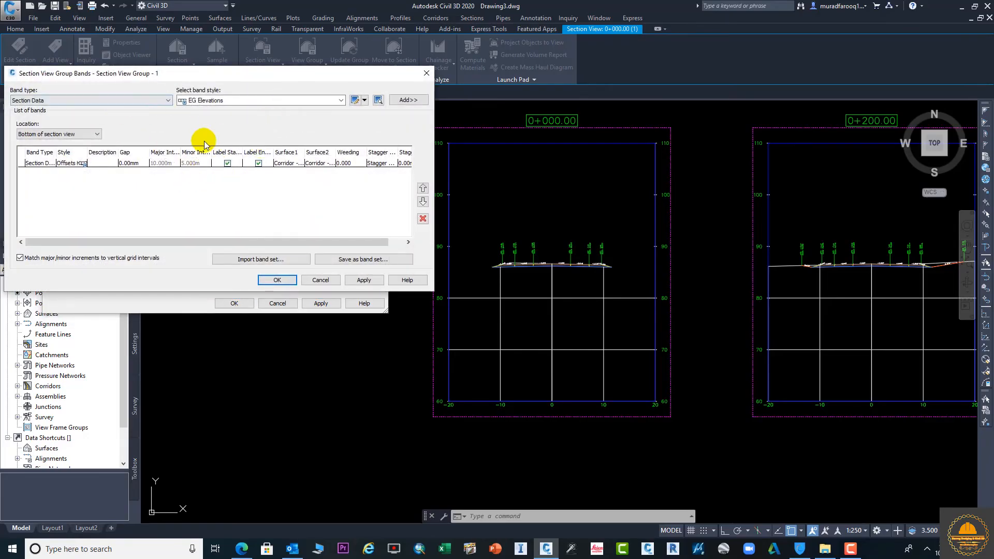
{"action": "left_click", "coordinate": [287, 101]}
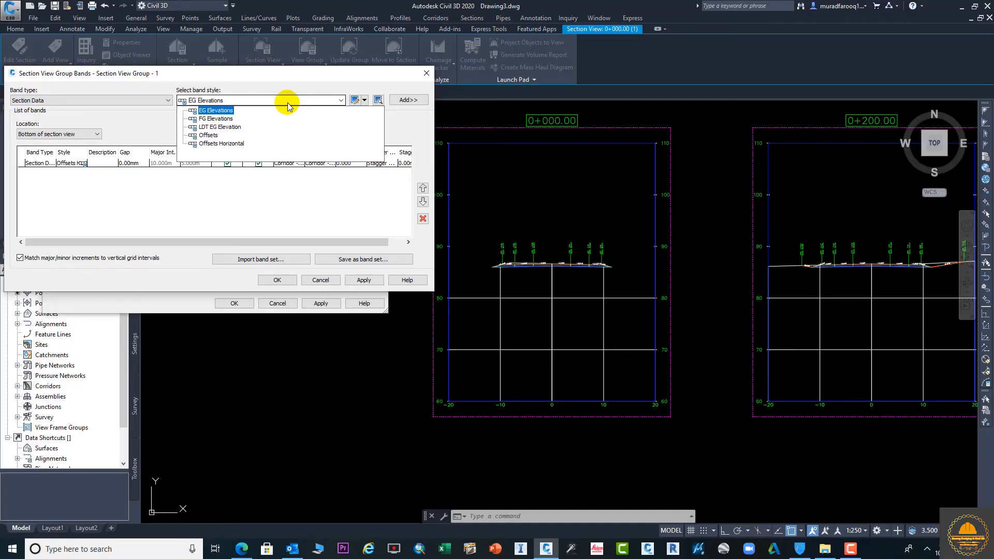
{"action": "left_click", "coordinate": [222, 111]}
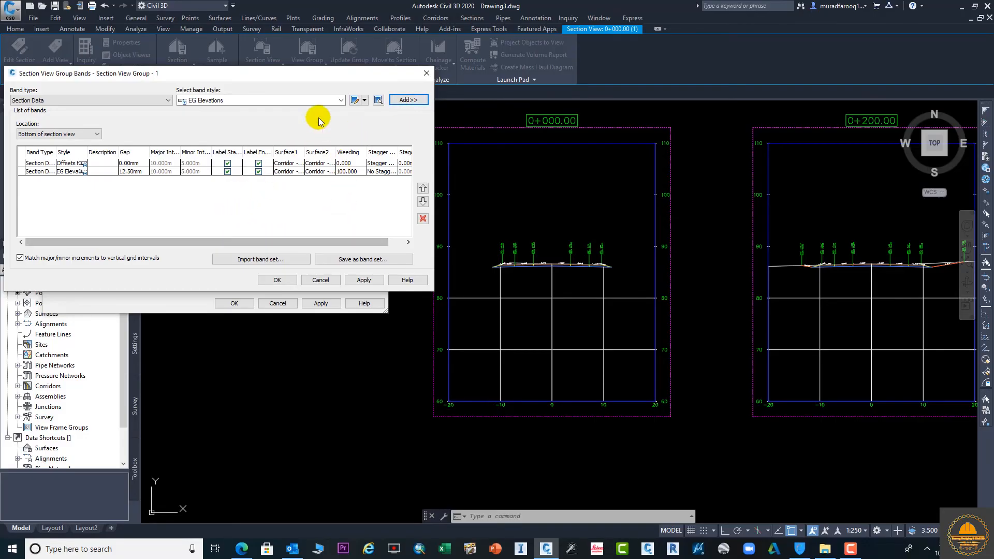
Add an FG Elevations section data band below the EG Elevations band and apply the bands to the whole section view group
{"action": "left_click", "coordinate": [285, 100]}
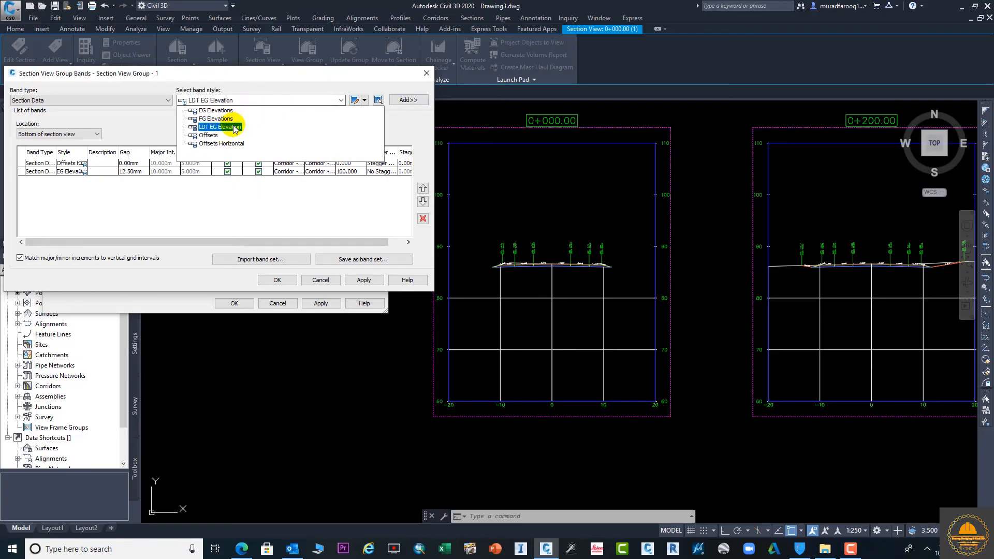
{"action": "left_click", "coordinate": [210, 119]}
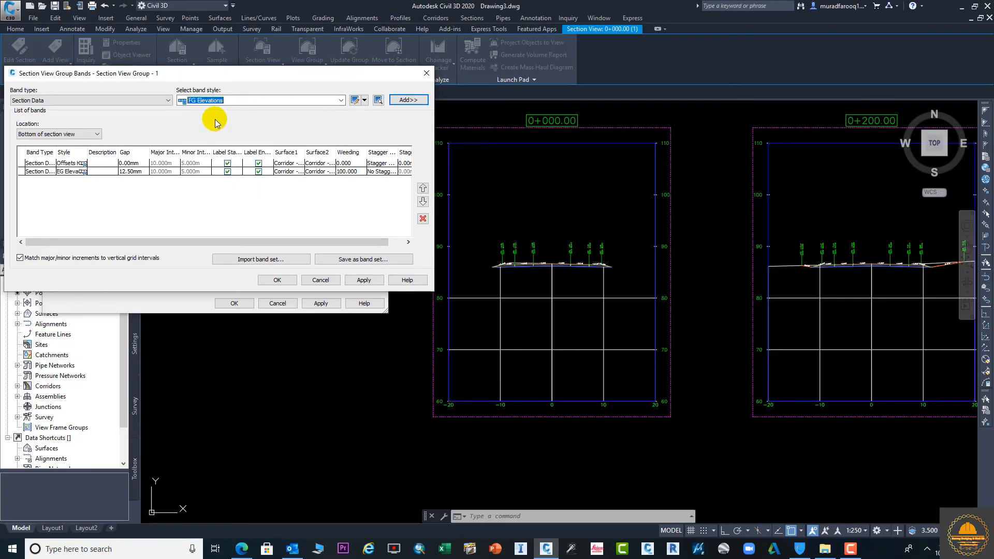
{"action": "left_click", "coordinate": [409, 100]}
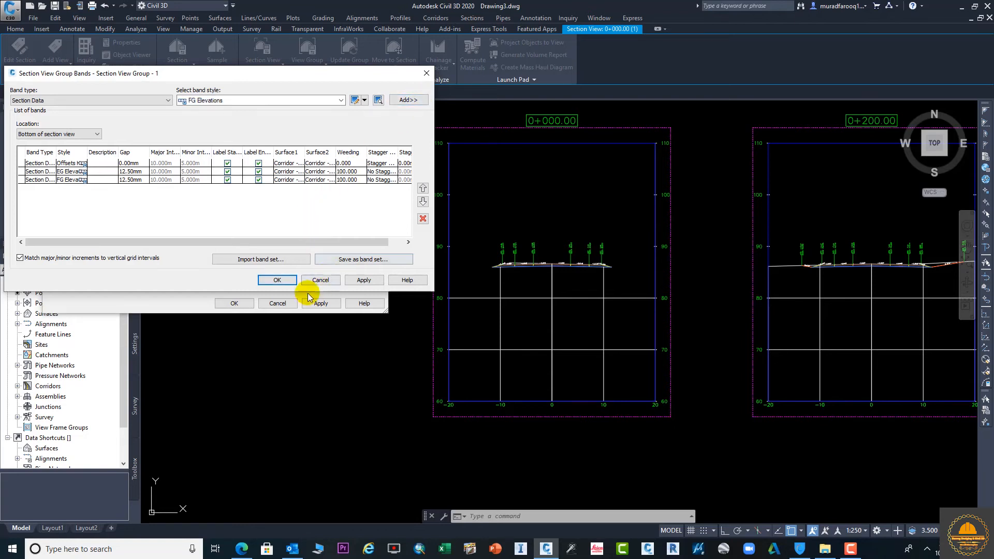
{"action": "left_click", "coordinate": [364, 280]}
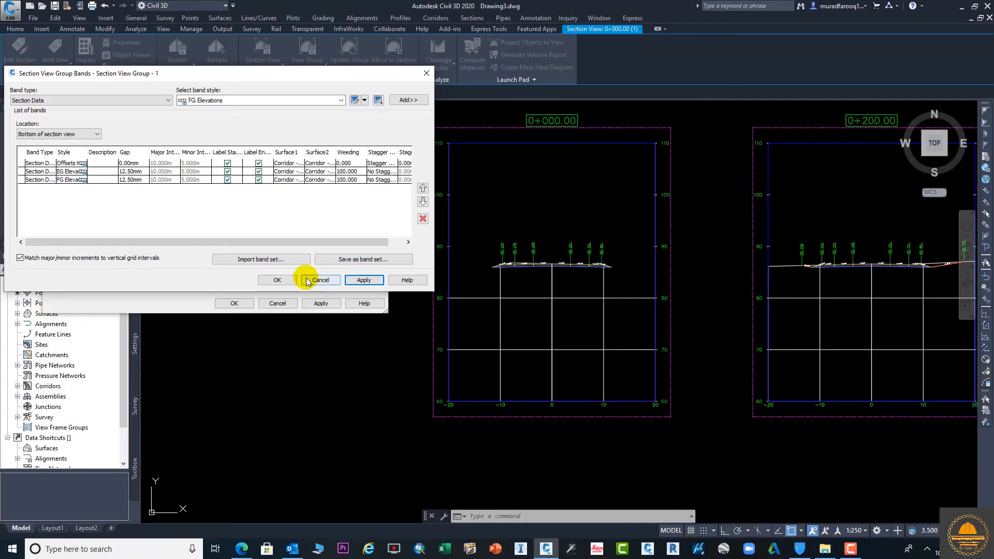
{"action": "left_click", "coordinate": [278, 280]}
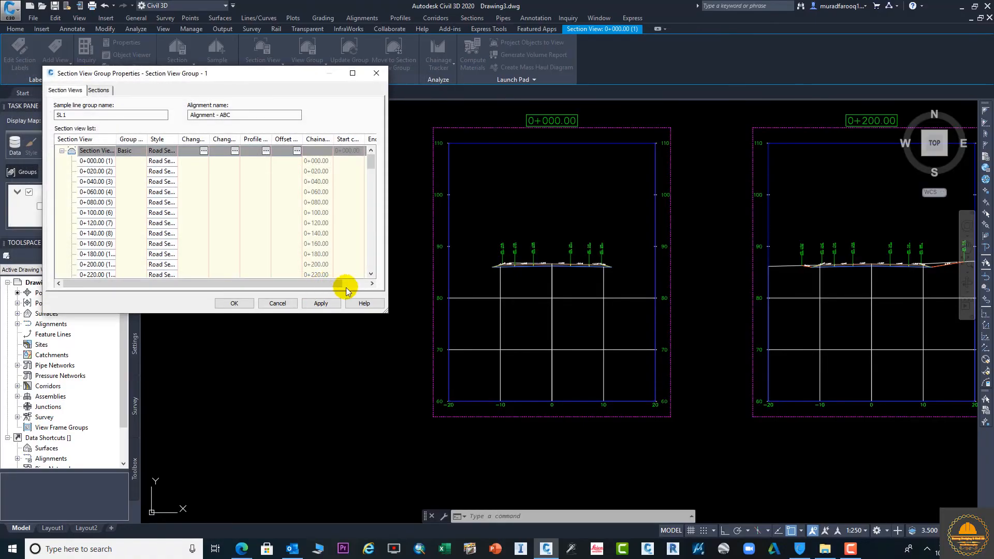
{"action": "left_click", "coordinate": [321, 303]}
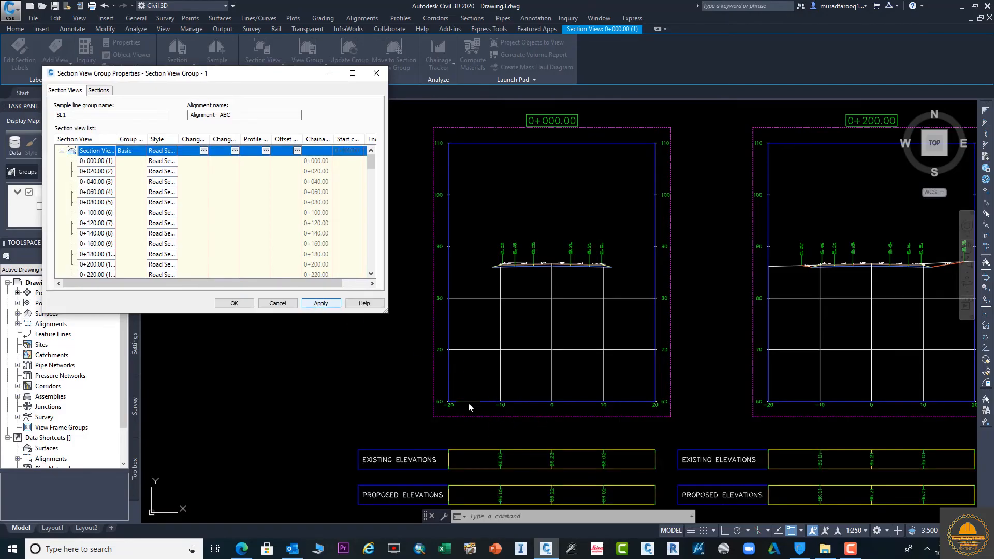
{"action": "left_click", "coordinate": [243, 304]}
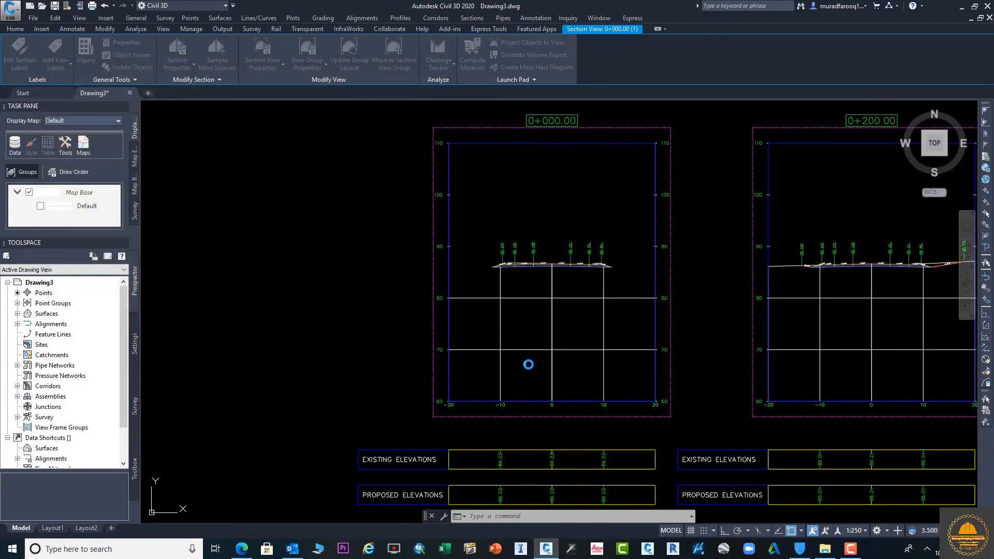
Examine the existing and proposed elevation values in the bands below the 0+000.00 section view
{"action": "scroll", "coordinate": [532, 359], "scroll_direction": "down", "scroll_amount": 2}
{"action": "scroll", "coordinate": [512, 430], "scroll_direction": "up", "scroll_amount": 3}
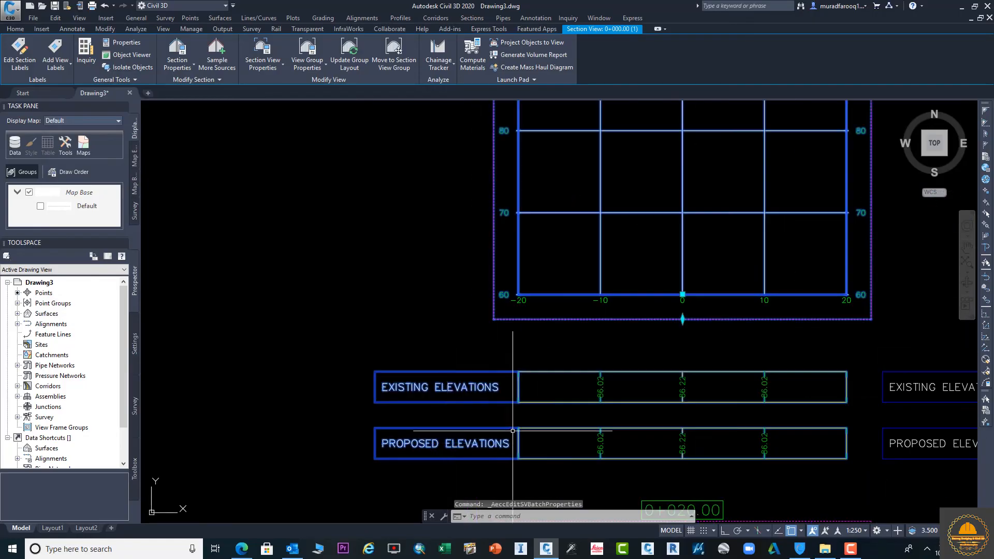
{"action": "middle_click_drag", "start_coordinate": [512, 431], "coordinate": [398, 350]}
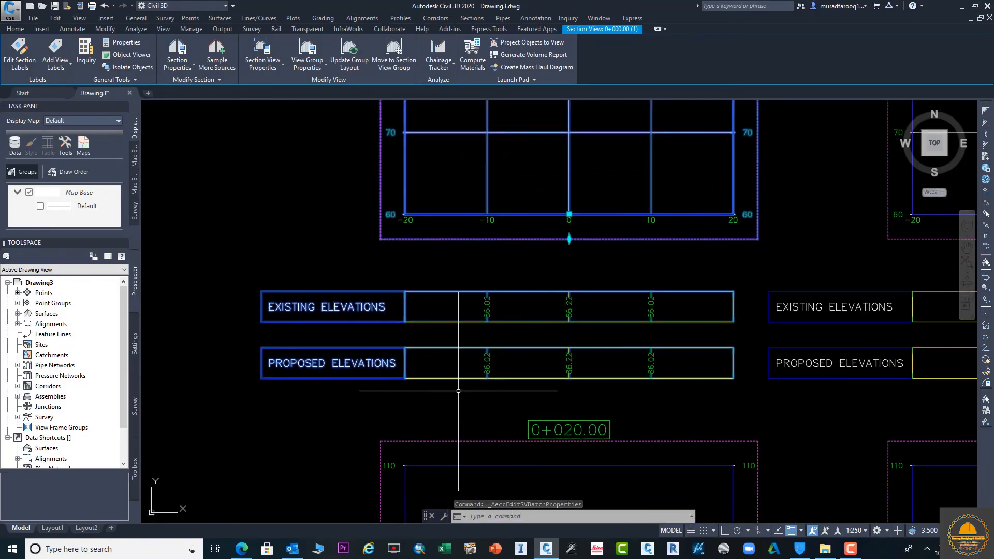
{"action": "scroll", "coordinate": [458, 391], "scroll_direction": "up", "scroll_amount": 2}
{"action": "middle_click_drag", "start_coordinate": [616, 344], "coordinate": [548, 344]}
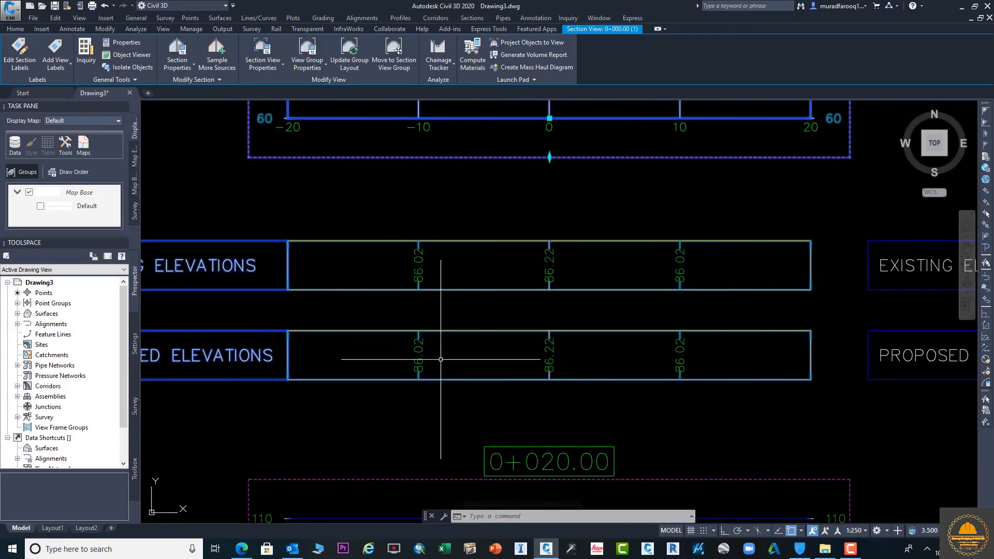
{"action": "scroll", "coordinate": [789, 344], "scroll_direction": "down", "scroll_amount": 3}
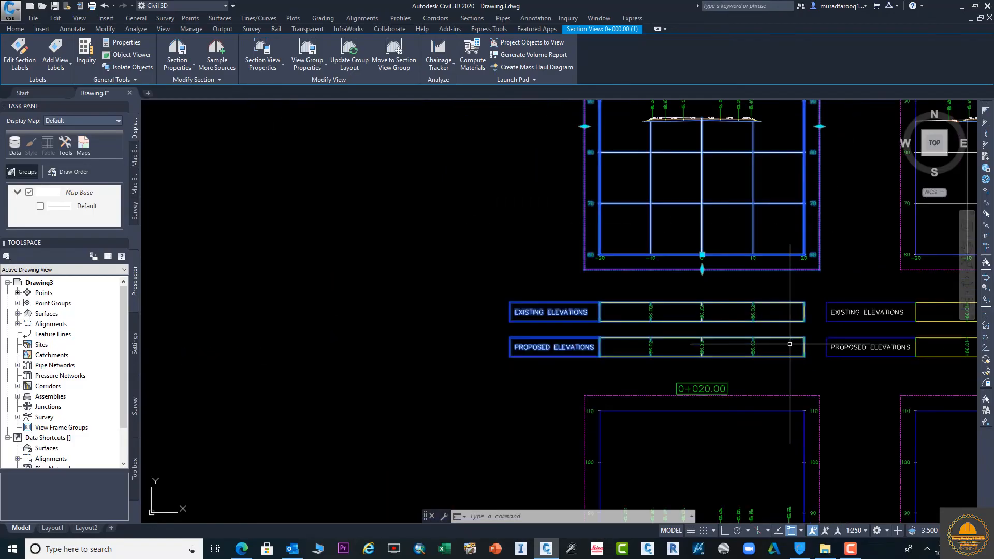
{"action": "scroll", "coordinate": [751, 340], "scroll_direction": "down", "scroll_amount": 2}
{"action": "scroll", "coordinate": [652, 260], "scroll_direction": "up", "scroll_amount": 4}
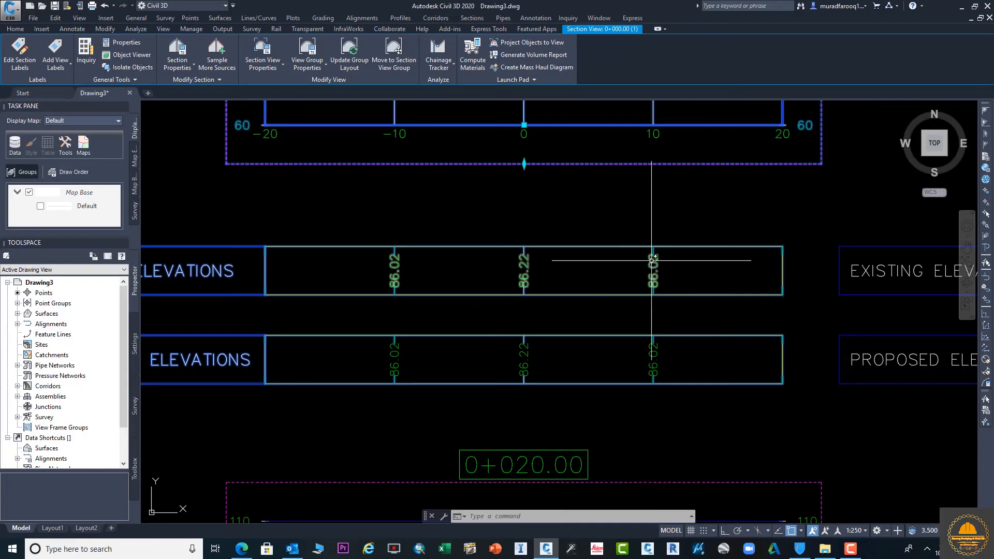
{"action": "scroll", "coordinate": [652, 261], "scroll_direction": "down", "scroll_amount": 4}
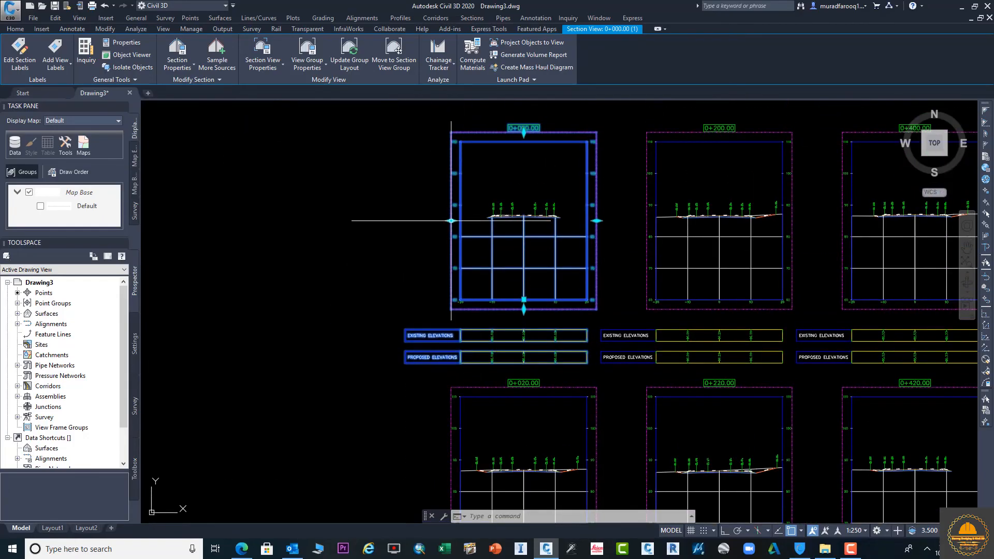
Set both Surface1 and Surface2 of the EG Elevations band to NGL in the section view group's band settings
{"action": "left_click", "coordinate": [325, 66]}
{"action": "left_click", "coordinate": [333, 86]}
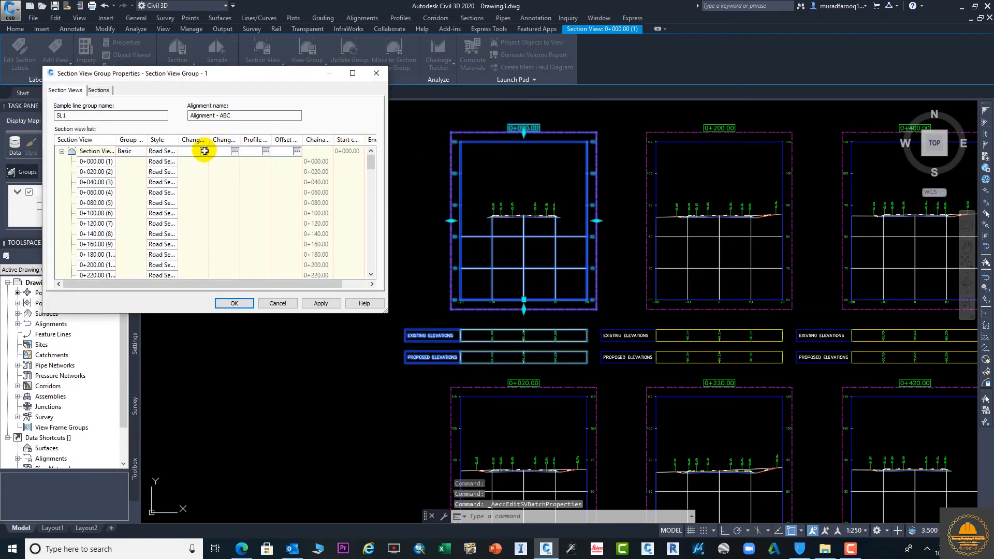
{"action": "left_click", "coordinate": [204, 152]}
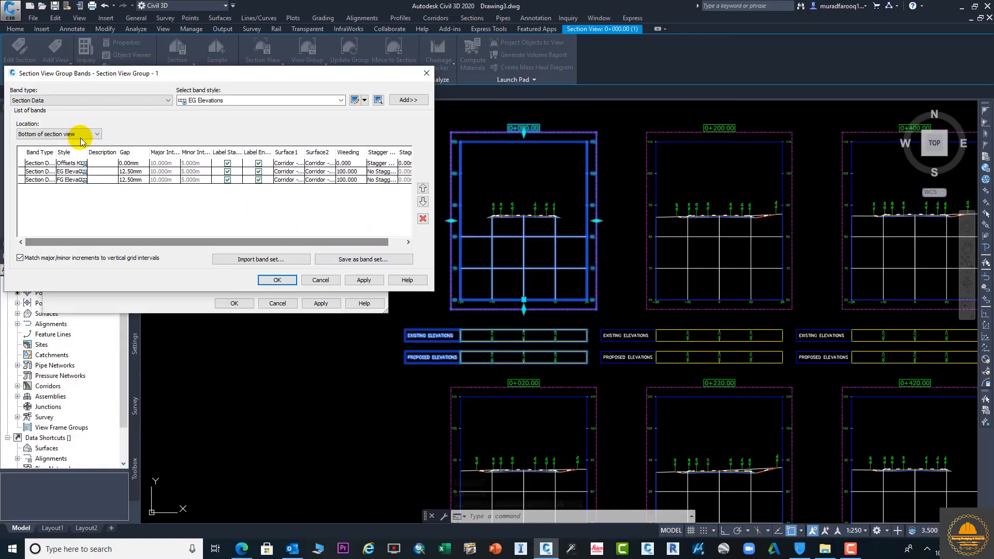
{"action": "left_click", "coordinate": [296, 174]}
{"action": "left_click", "coordinate": [296, 174]}
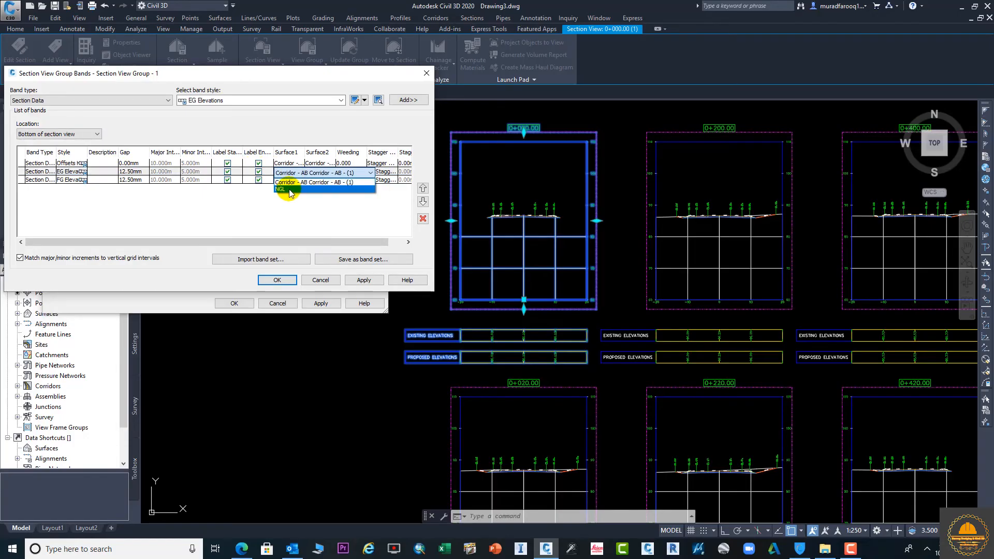
{"action": "left_click", "coordinate": [286, 186]}
{"action": "left_click", "coordinate": [323, 176]}
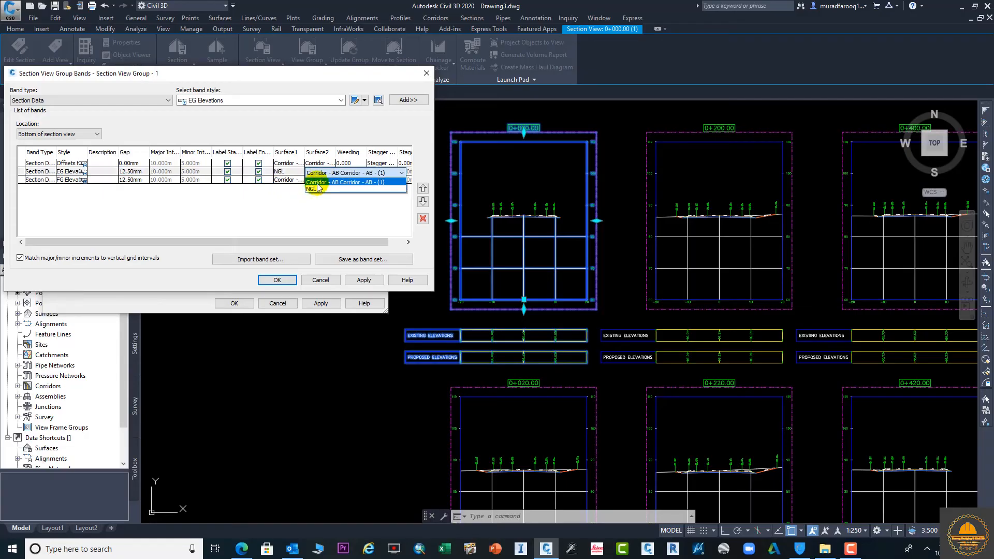
{"action": "left_click", "coordinate": [312, 186]}
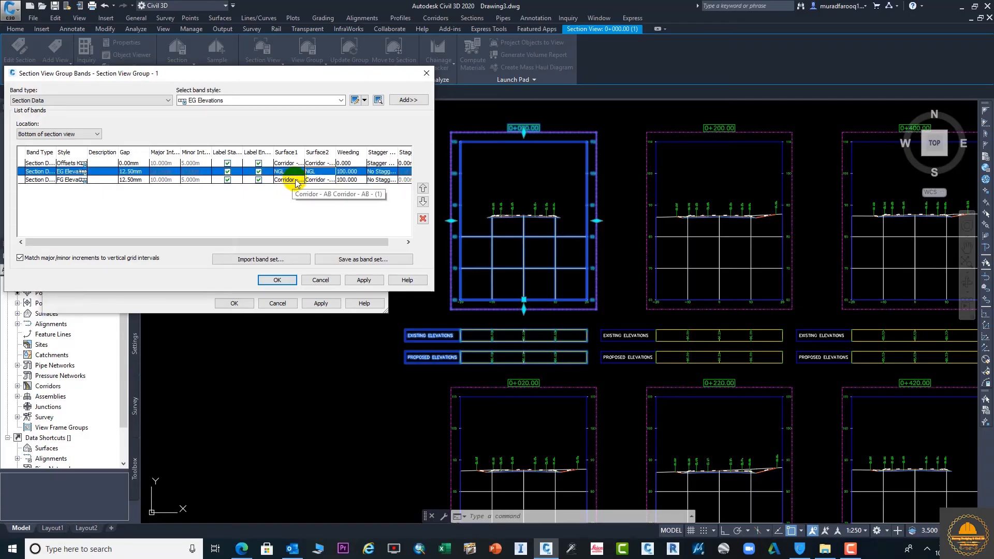
Use Corridor - AB Corridor - AB - (1) as Surface1 and Surface2 of the FG Elevations band and apply the band settings to the group
{"action": "left_click", "coordinate": [294, 182]}
{"action": "left_click", "coordinate": [296, 181]}
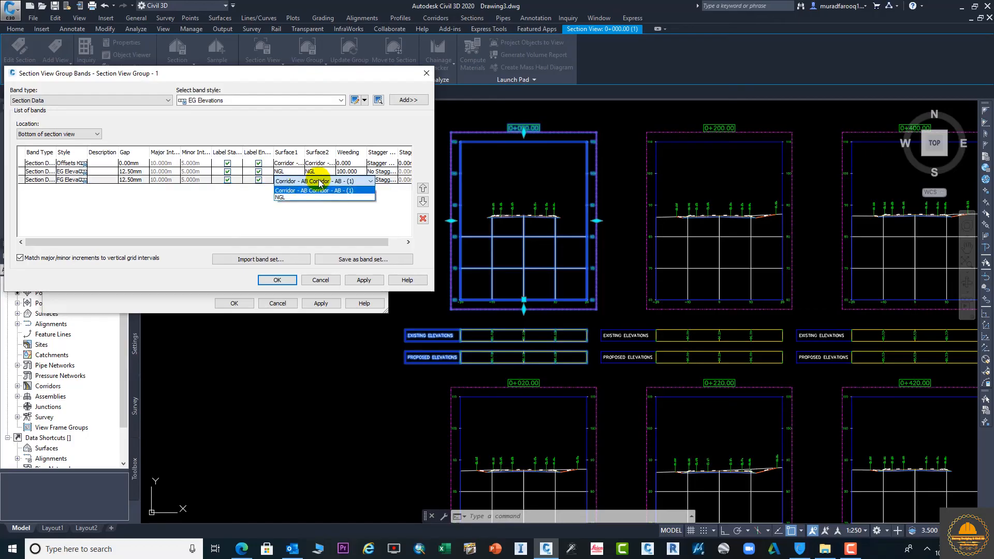
{"action": "left_click", "coordinate": [289, 194]}
{"action": "left_click", "coordinate": [325, 181]}
{"action": "left_click", "coordinate": [325, 181]}
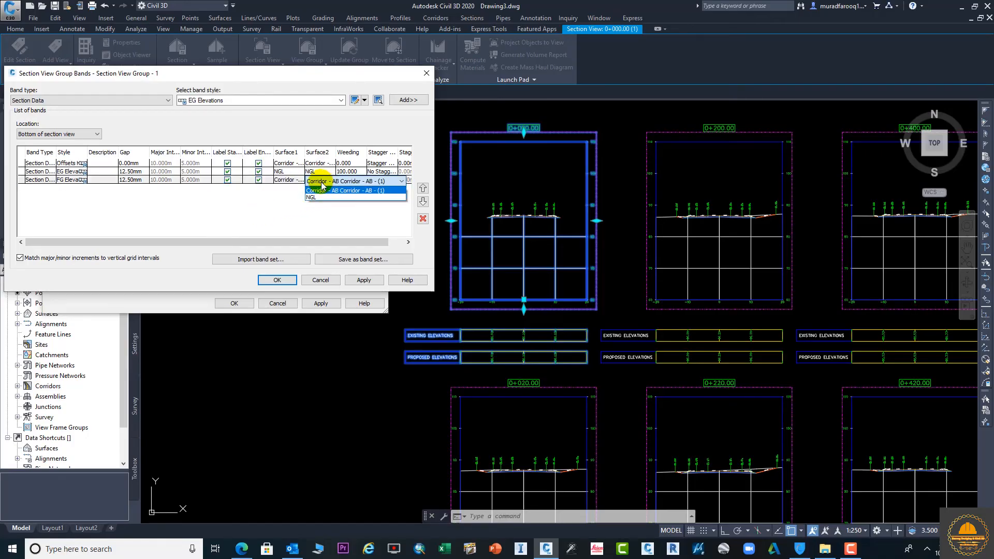
{"action": "left_click", "coordinate": [321, 182]}
{"action": "left_click", "coordinate": [321, 180]}
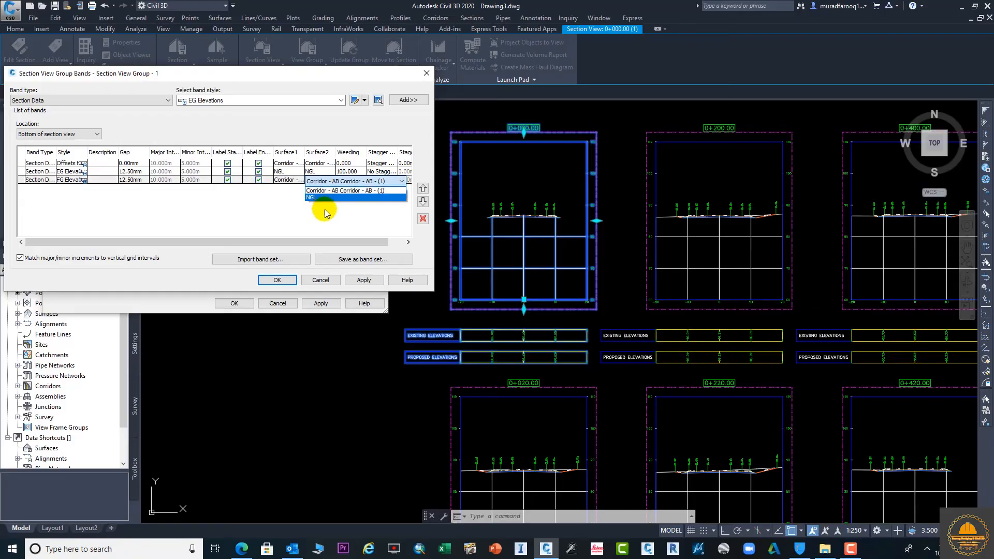
{"action": "left_click", "coordinate": [364, 281]}
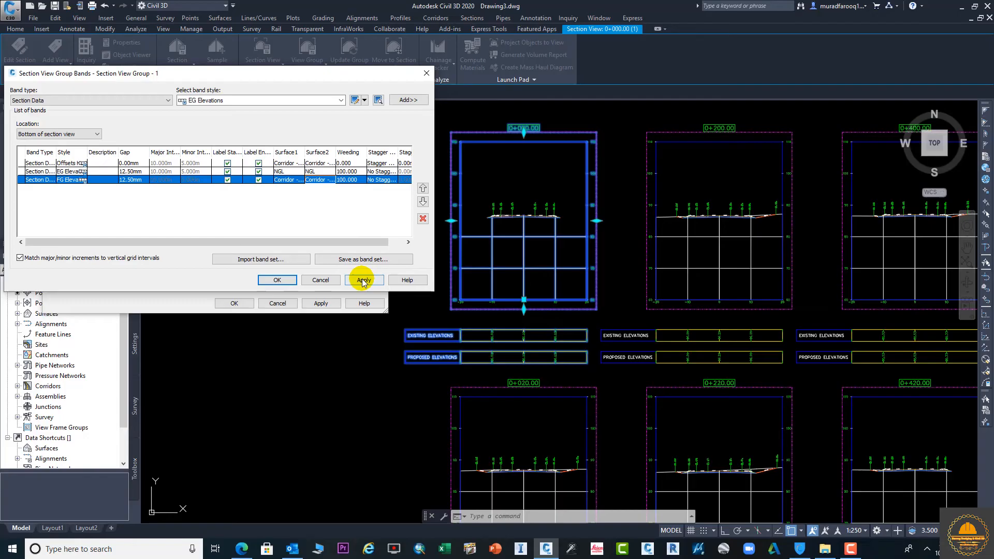
{"action": "left_click", "coordinate": [286, 281]}
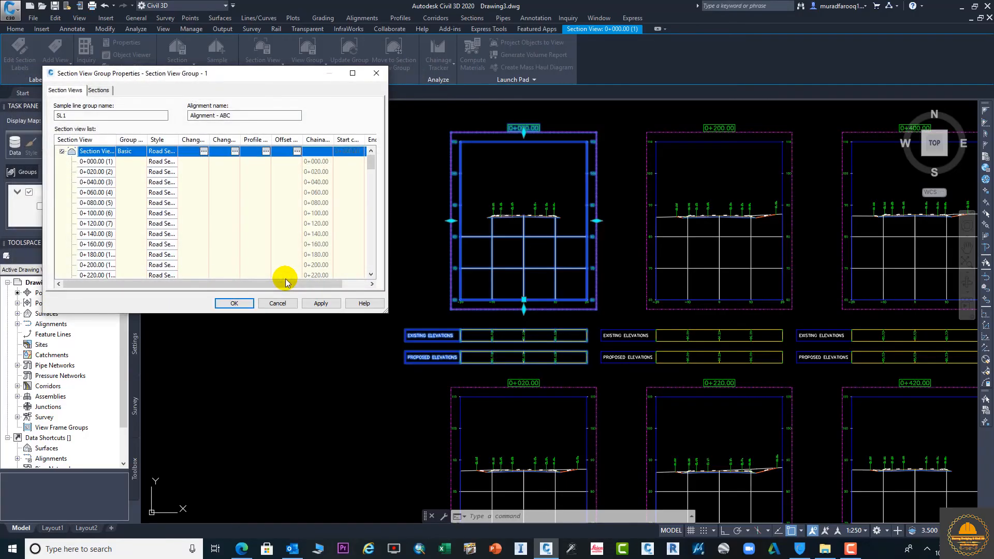
{"action": "left_click", "coordinate": [319, 305]}
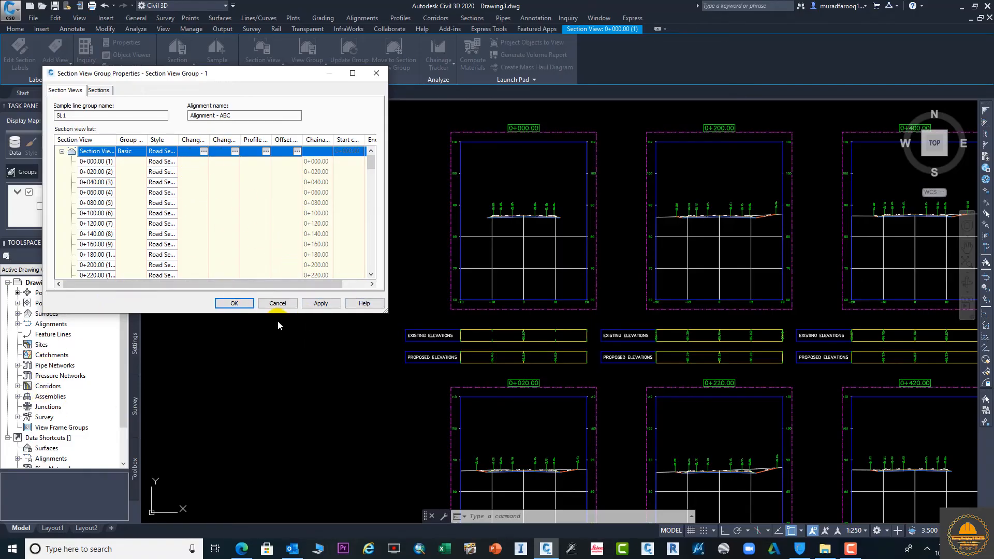
Set Surface2 of the Offsets band to NGL in the group's band settings and apply the change to the section view group
{"action": "left_click", "coordinate": [203, 151]}
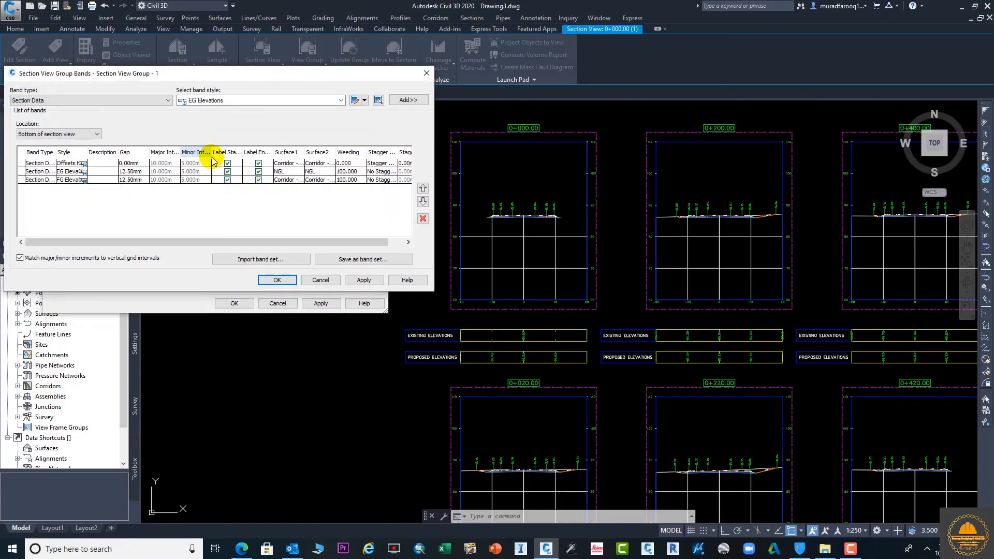
{"action": "left_click", "coordinate": [322, 165]}
{"action": "left_click", "coordinate": [322, 165]}
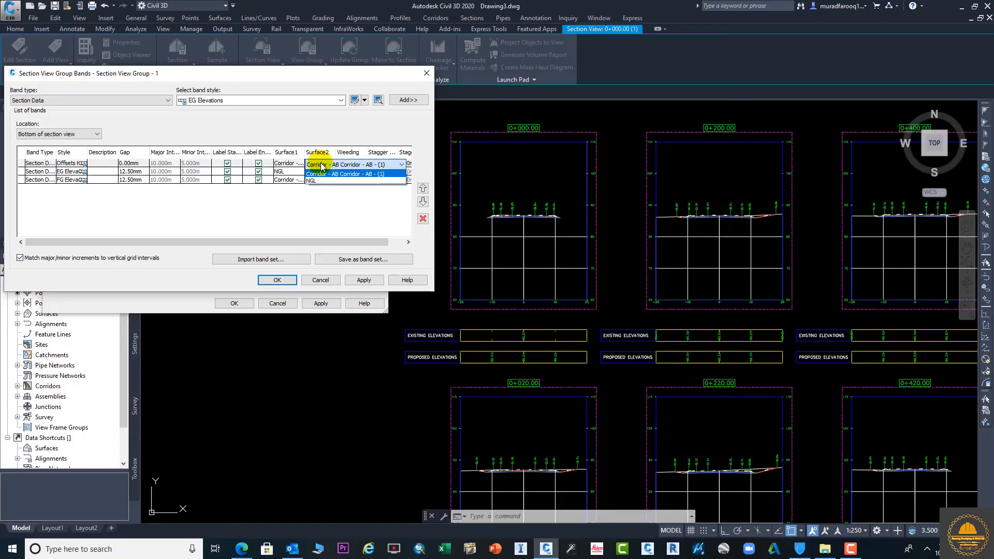
{"action": "left_click", "coordinate": [312, 180]}
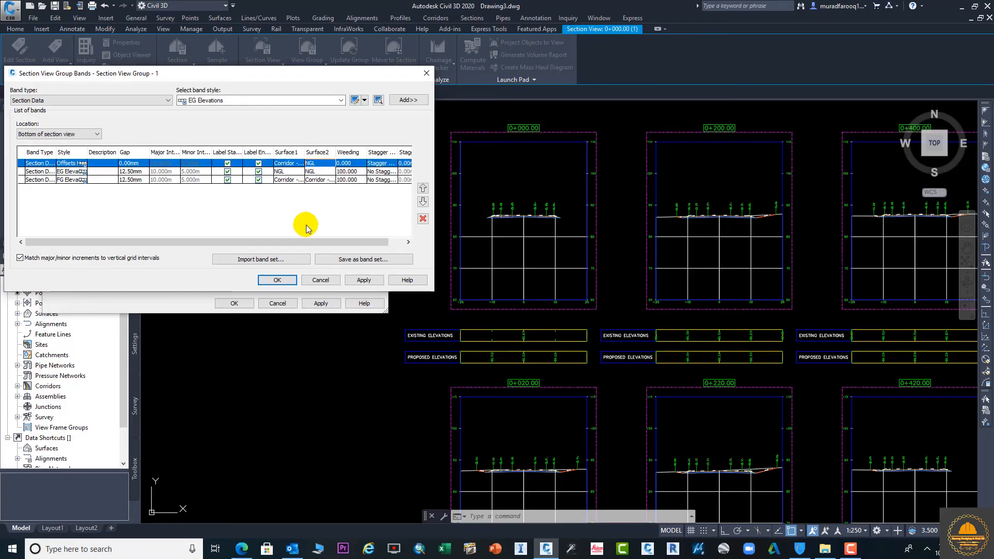
{"action": "left_click", "coordinate": [363, 280]}
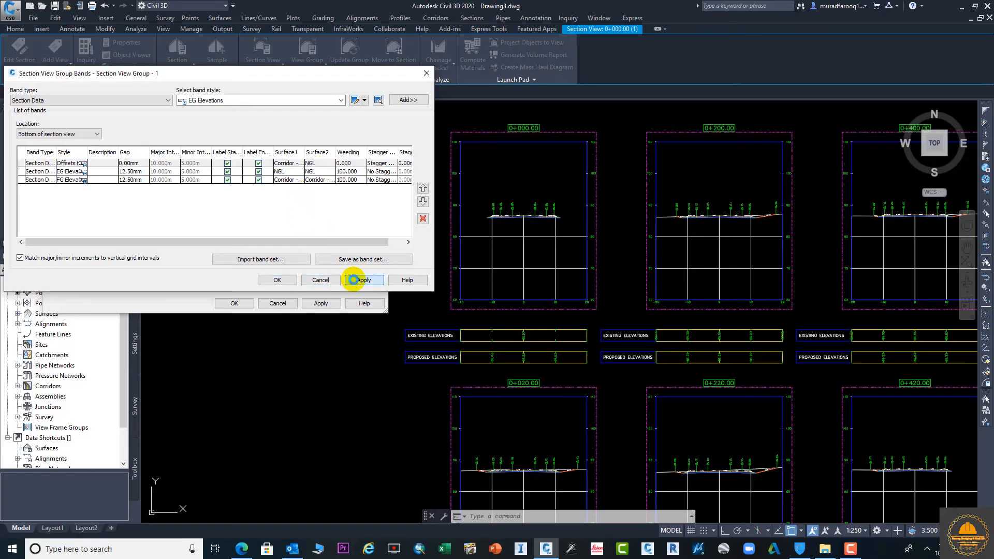
{"action": "left_click", "coordinate": [277, 280]}
{"action": "left_click", "coordinate": [319, 303]}
{"action": "left_click", "coordinate": [273, 304]}
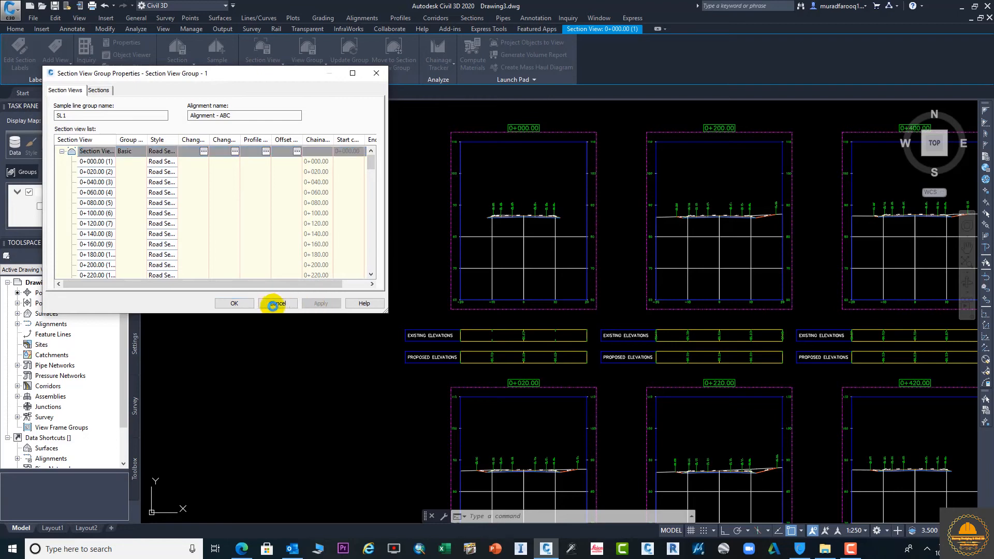
{"action": "left_click", "coordinate": [249, 306]}
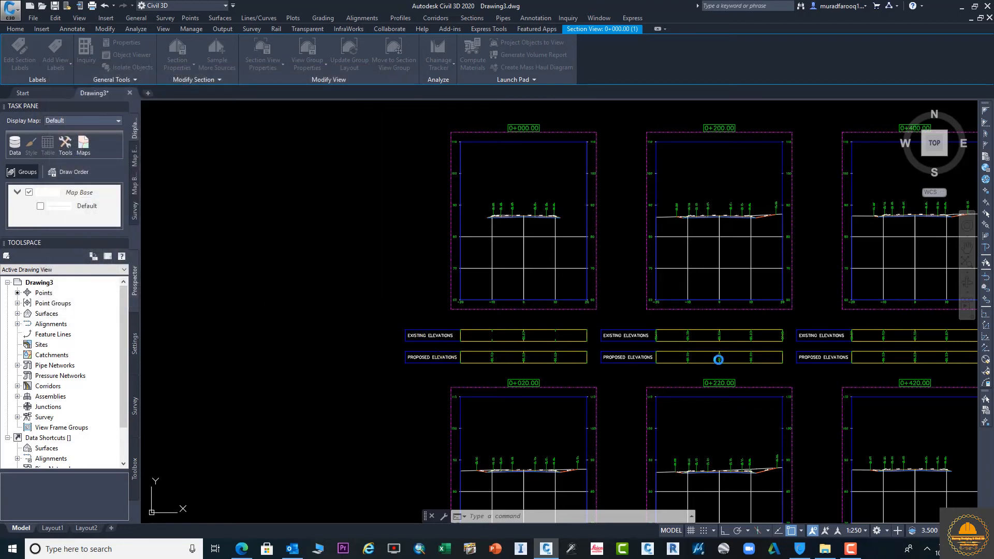
Compare the existing and proposed elevation values in the bands below the 0+000.00 and 0+200.00 section views
{"action": "scroll", "coordinate": [531, 357], "scroll_direction": "up", "scroll_amount": 4}
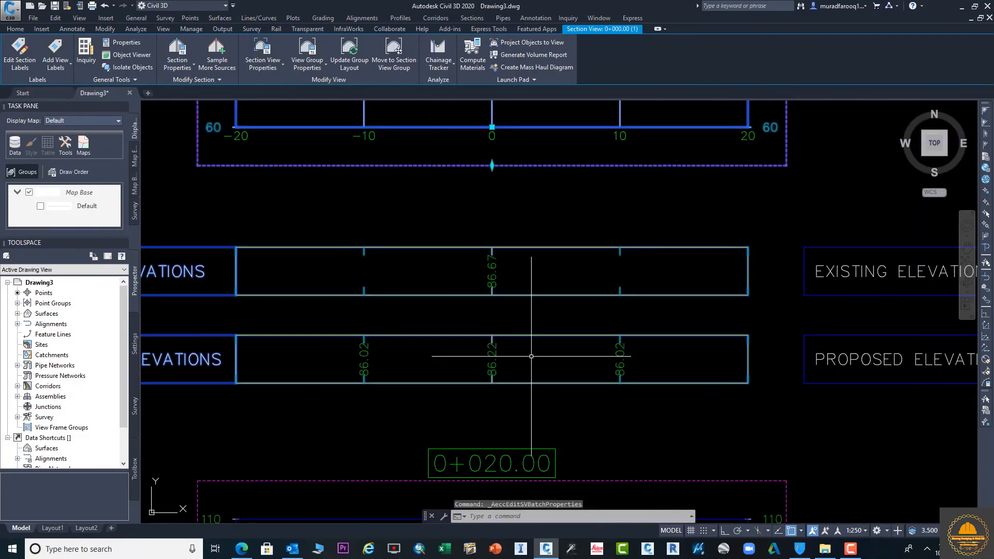
{"action": "mouse_move", "coordinate": [697, 349]}
{"action": "middle_mouse_down"}
{"action": "mouse_move", "coordinate": [443, 350]}
{"action": "mouse_move", "coordinate": [361, 336]}
{"action": "middle_mouse_up"}
{"action": "scroll", "coordinate": [517, 352], "scroll_direction": "up", "scroll_amount": 2}
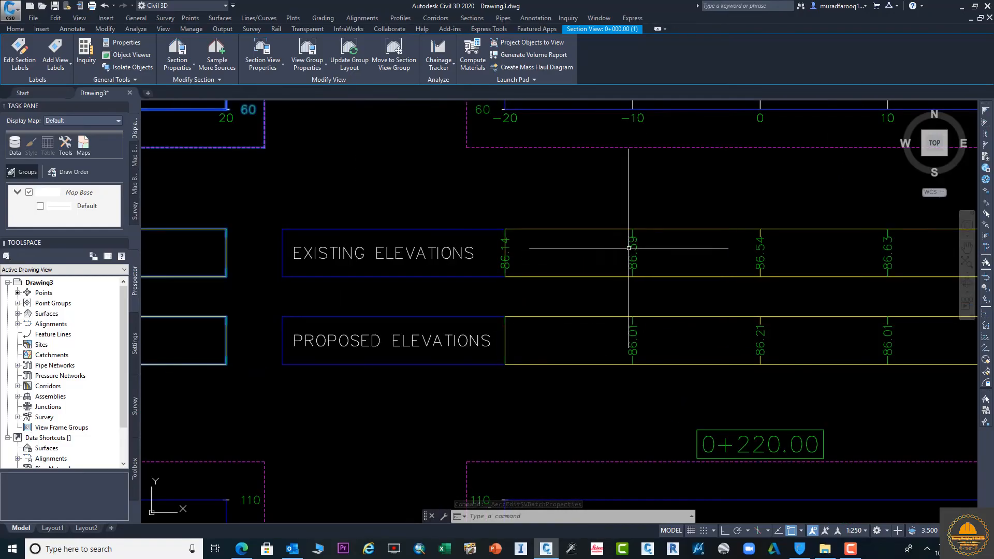
{"action": "middle_click_drag", "start_coordinate": [657, 327], "coordinate": [399, 280]}
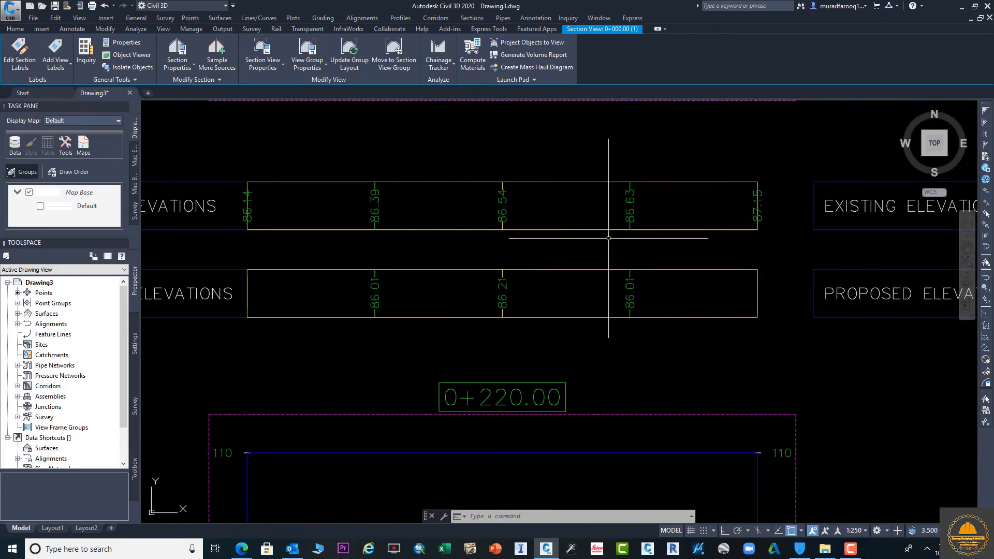
{"action": "scroll", "coordinate": [670, 292], "scroll_direction": "down", "scroll_amount": 6}
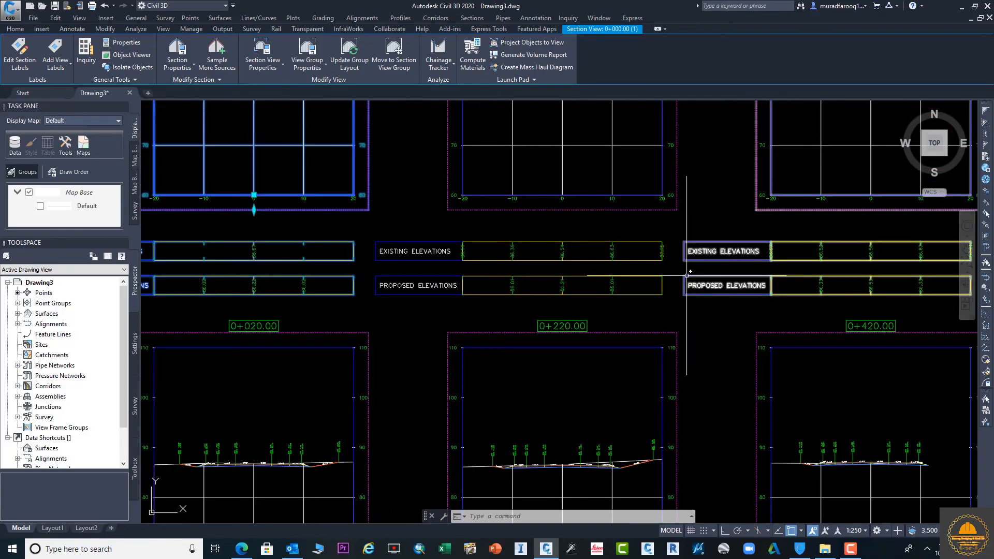
Look over the grid of section views and their elevation bands, inspecting the 0+420.00 cross section up close
{"action": "middle_click_drag", "start_coordinate": [372, 275], "coordinate": [357, 260]}
{"action": "scroll", "coordinate": [357, 259], "scroll_direction": "down", "scroll_amount": 4}
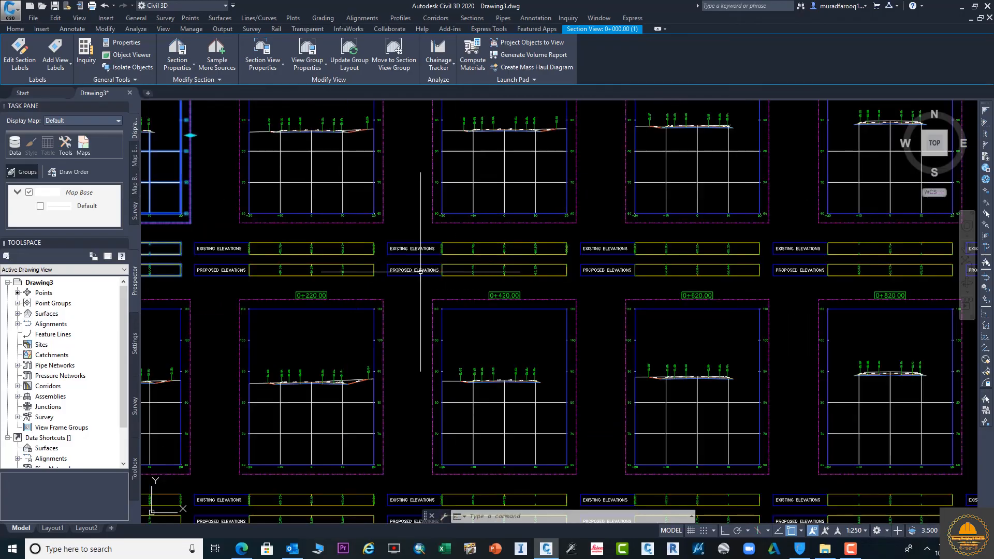
{"action": "middle_click_drag", "start_coordinate": [469, 259], "coordinate": [491, 251]}
{"action": "scroll", "coordinate": [468, 301], "scroll_direction": "down", "scroll_amount": 2}
{"action": "middle_click_drag", "start_coordinate": [468, 301], "coordinate": [443, 188]}
{"action": "scroll", "coordinate": [528, 225], "scroll_direction": "up", "scroll_amount": 8}
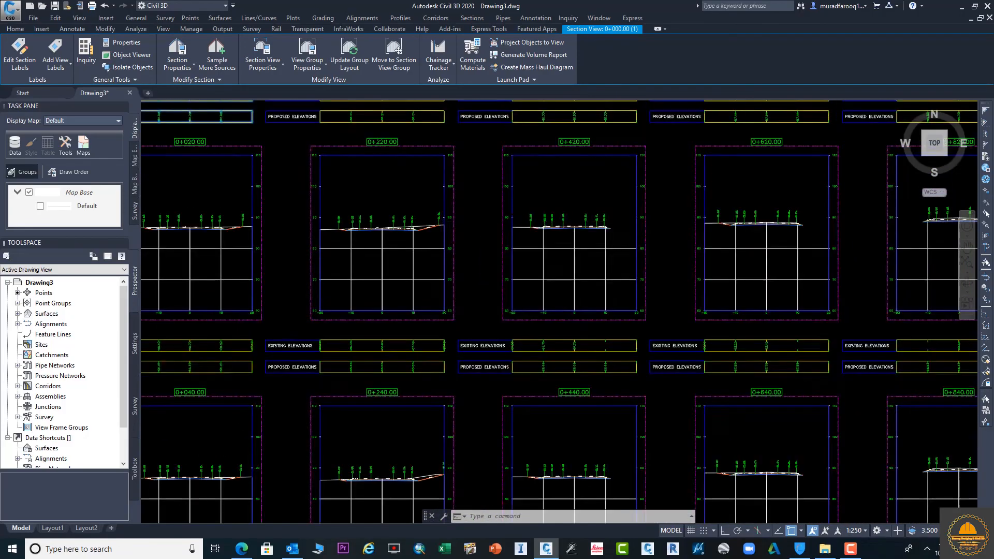
{"action": "middle_click_drag", "start_coordinate": [608, 242], "coordinate": [425, 246]}
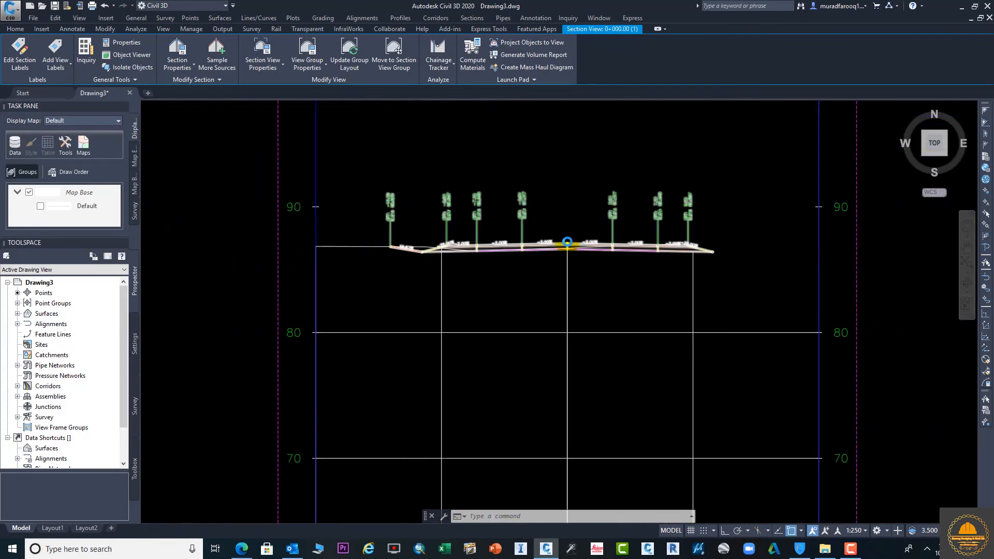
{"action": "scroll", "coordinate": [567, 243], "scroll_direction": "up", "scroll_amount": 4}
{"action": "scroll", "coordinate": [528, 258], "scroll_direction": "down", "scroll_amount": 10}
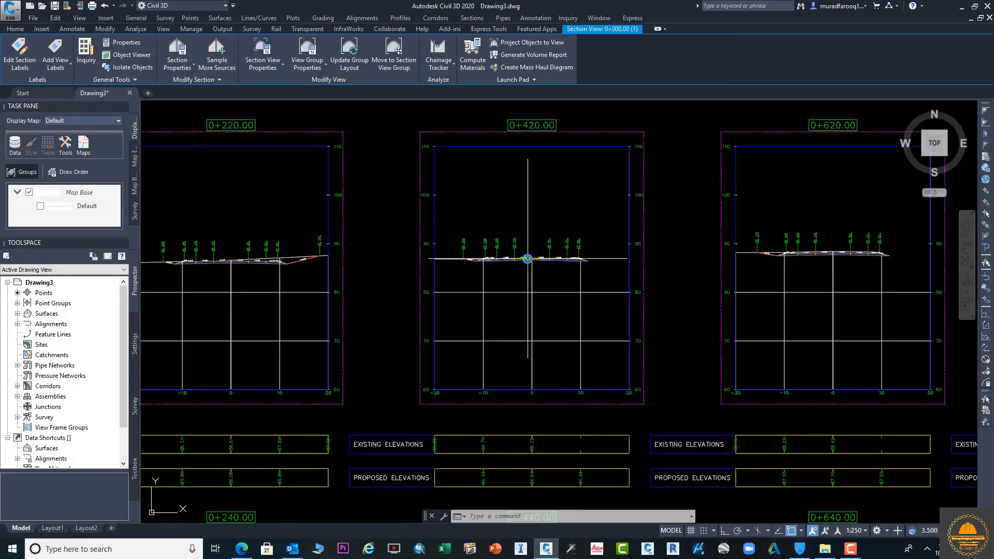
{"action": "scroll", "coordinate": [527, 258], "scroll_direction": "down", "scroll_amount": 2}
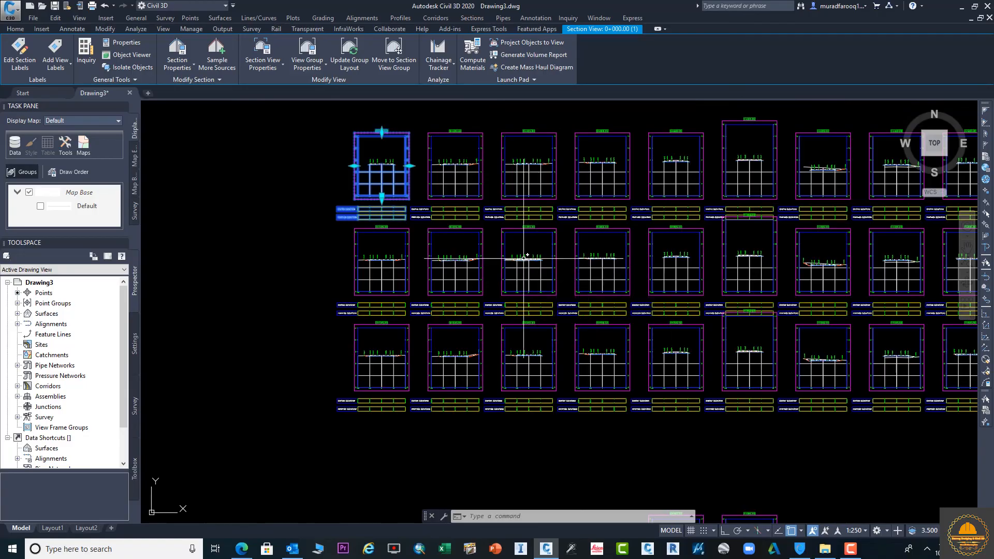
{"action": "scroll", "coordinate": [518, 249], "scroll_direction": "down", "scroll_amount": 2}
{"action": "scroll", "coordinate": [459, 240], "scroll_direction": "up", "scroll_amount": 5}
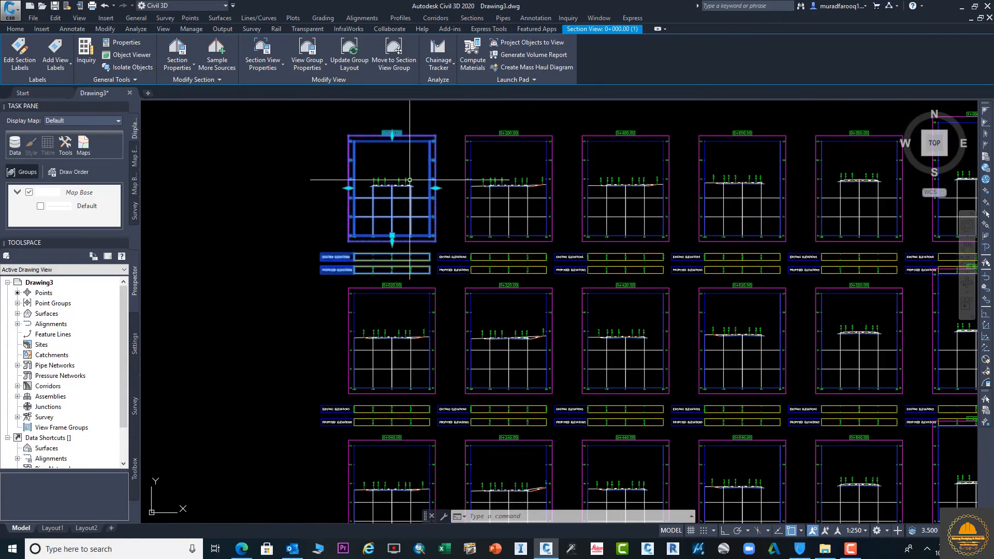
Review the array, plot area, display and summary settings of the Basic group plot style, and leave it without changes
{"action": "left_click", "coordinate": [325, 65]}
{"action": "left_click", "coordinate": [324, 102]}
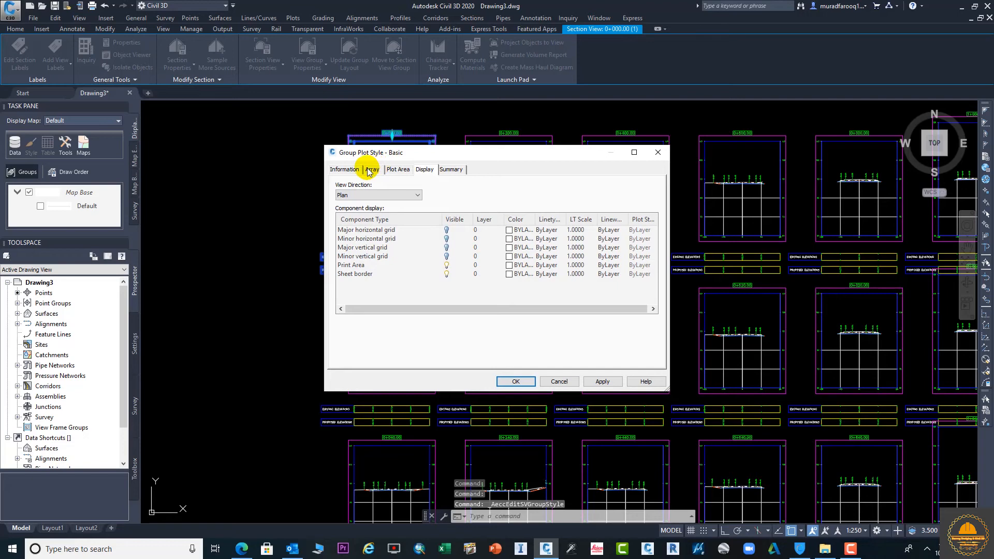
{"action": "left_click", "coordinate": [368, 171]}
{"action": "left_click", "coordinate": [397, 171]}
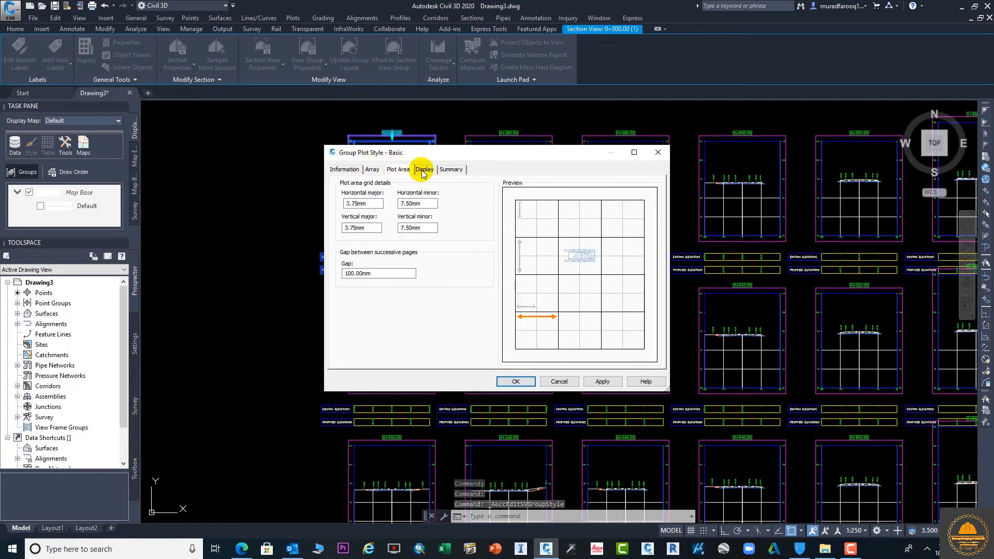
{"action": "left_click", "coordinate": [424, 172]}
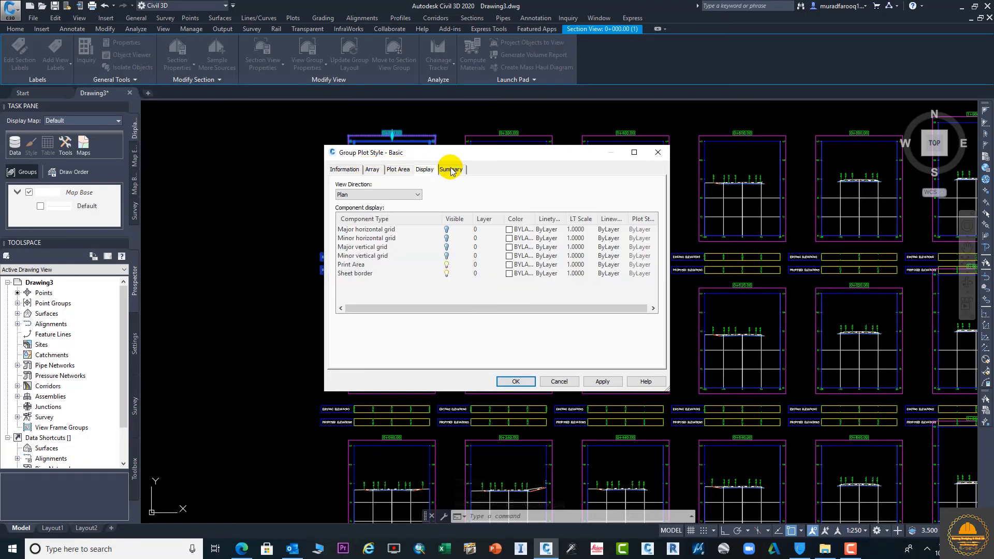
{"action": "left_click", "coordinate": [452, 170]}
{"action": "left_click", "coordinate": [654, 153]}
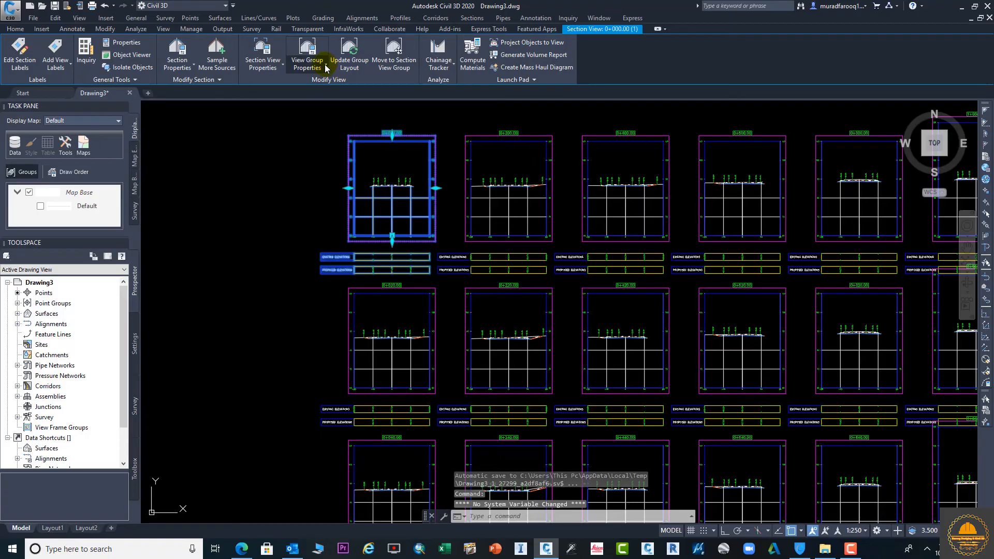
Review the section view group's level range and profile gradient point settings without changing them
{"action": "left_click", "coordinate": [326, 68]}
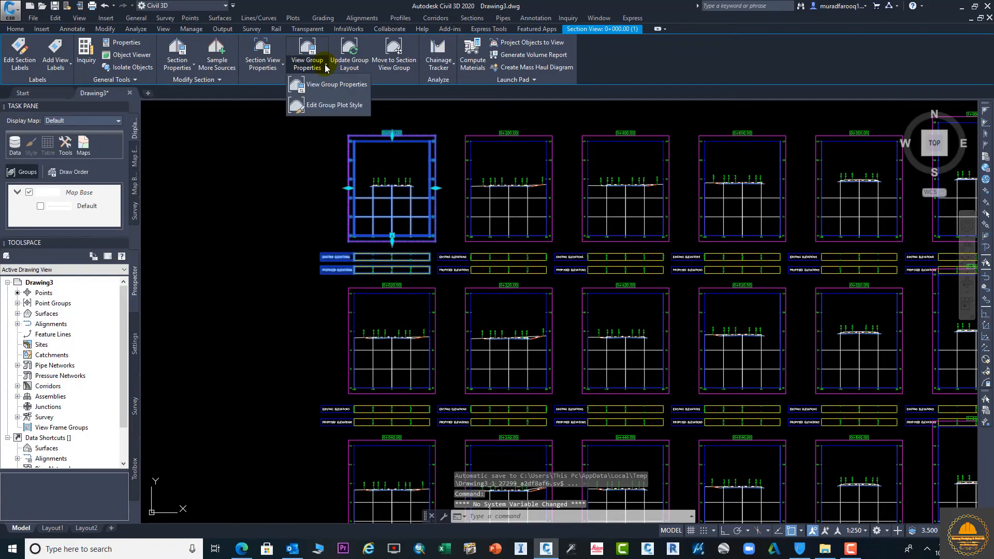
{"action": "left_click", "coordinate": [325, 84]}
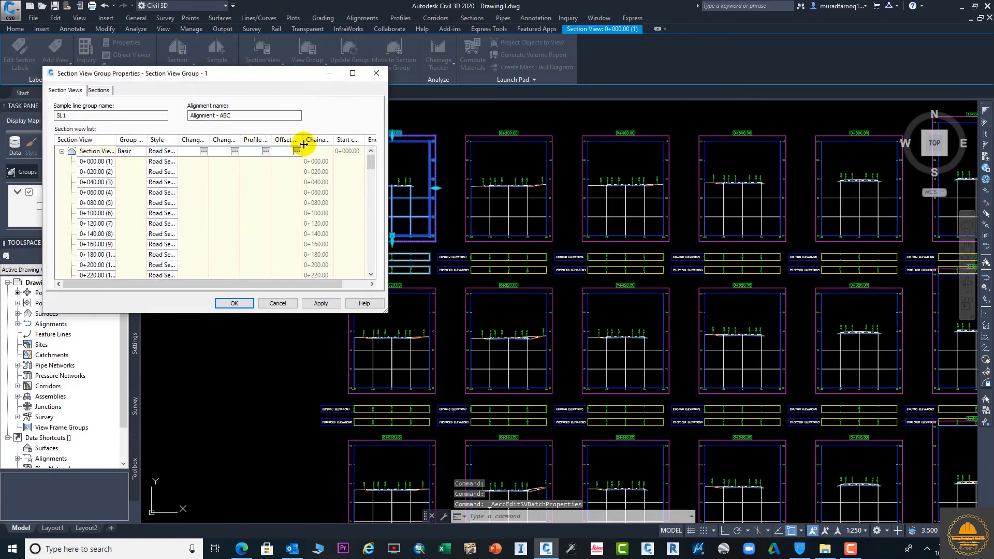
{"action": "left_click_drag", "start_coordinate": [332, 285], "coordinate": [372, 290]}
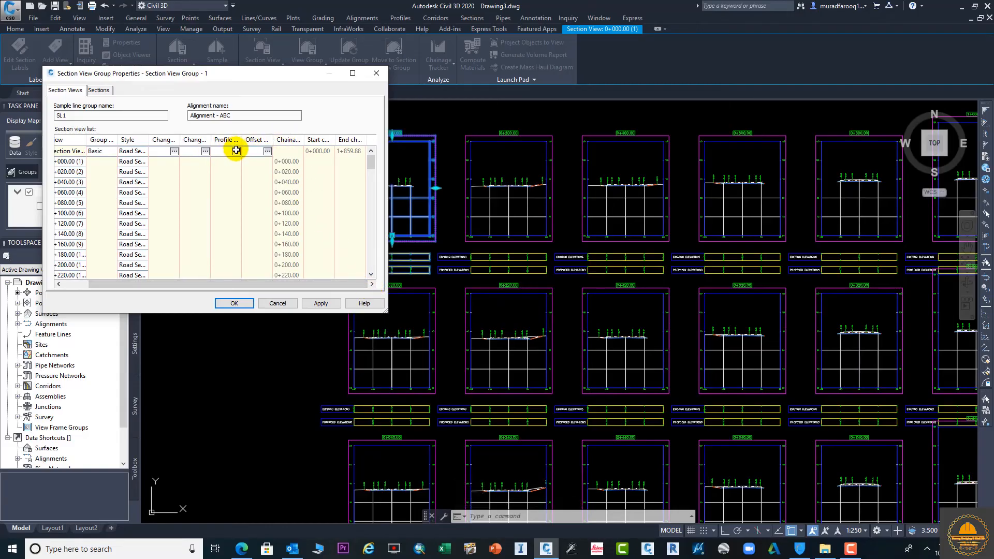
{"action": "left_click", "coordinate": [266, 151]}
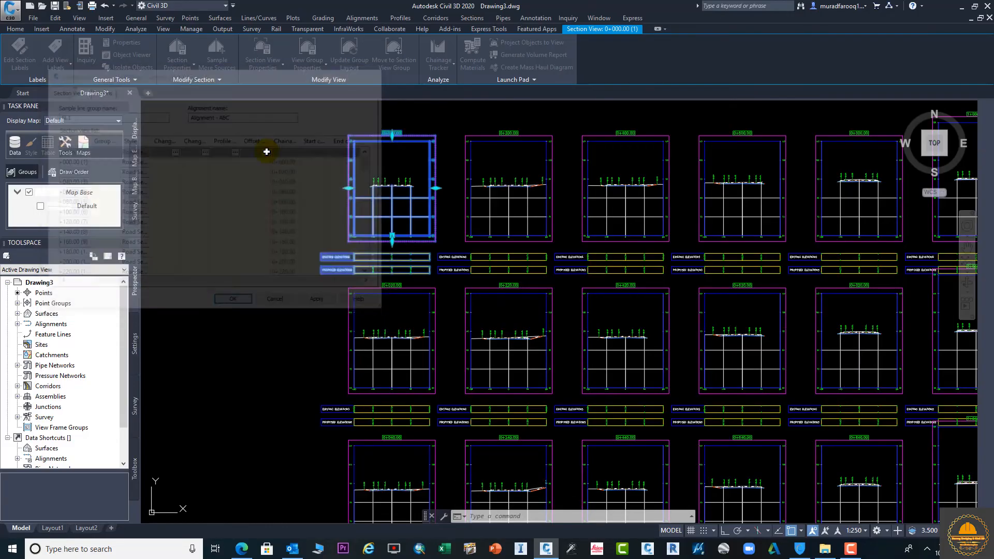
{"action": "left_click", "coordinate": [407, 161]}
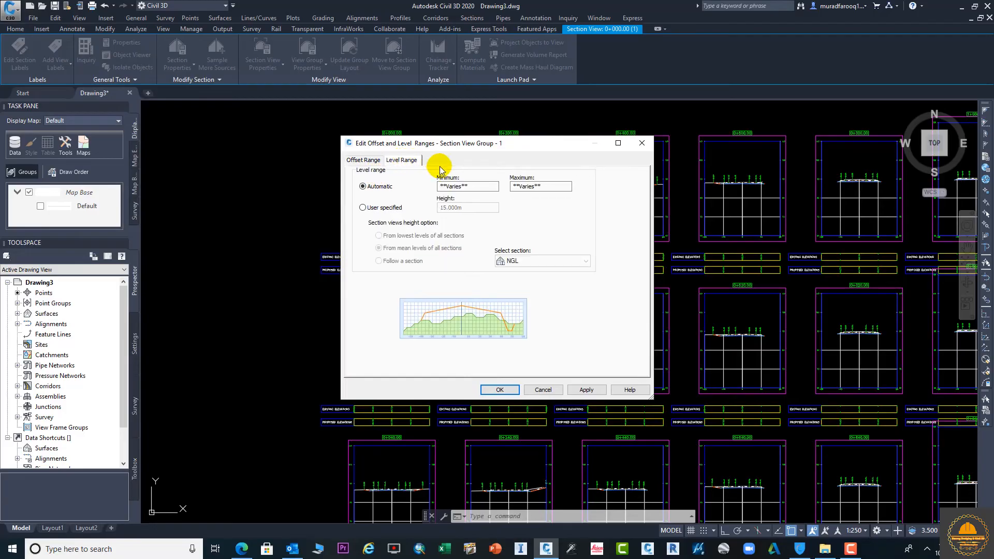
{"action": "left_click", "coordinate": [637, 148]}
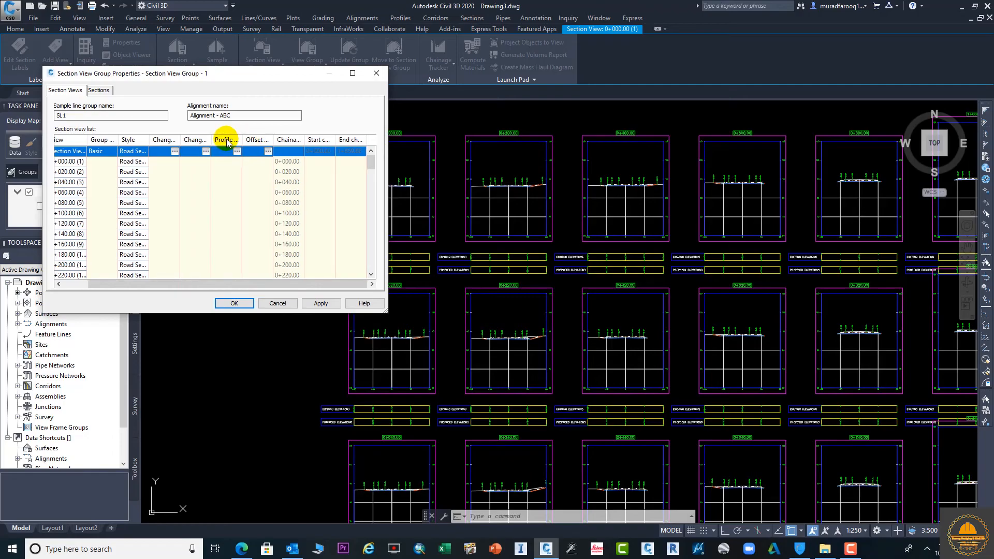
{"action": "left_click", "coordinate": [235, 151]}
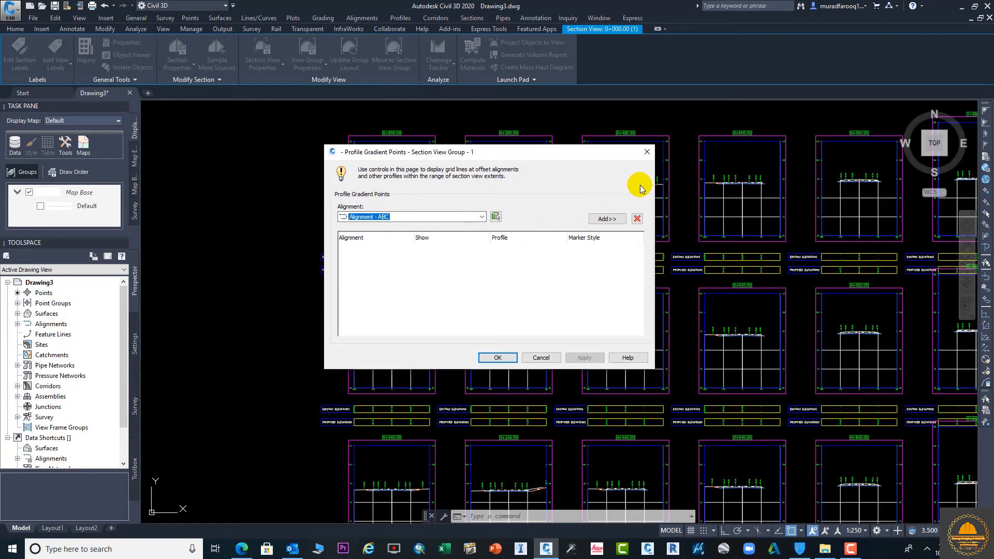
{"action": "left_click", "coordinate": [647, 152]}
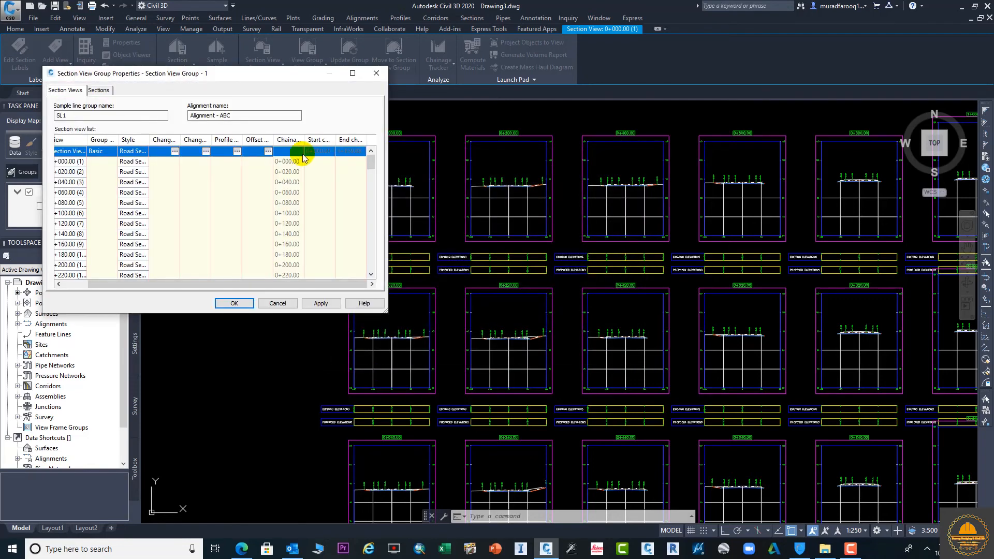
Check the available volume table types and table styles for the section view group without adding a table
{"action": "left_click", "coordinate": [206, 152]}
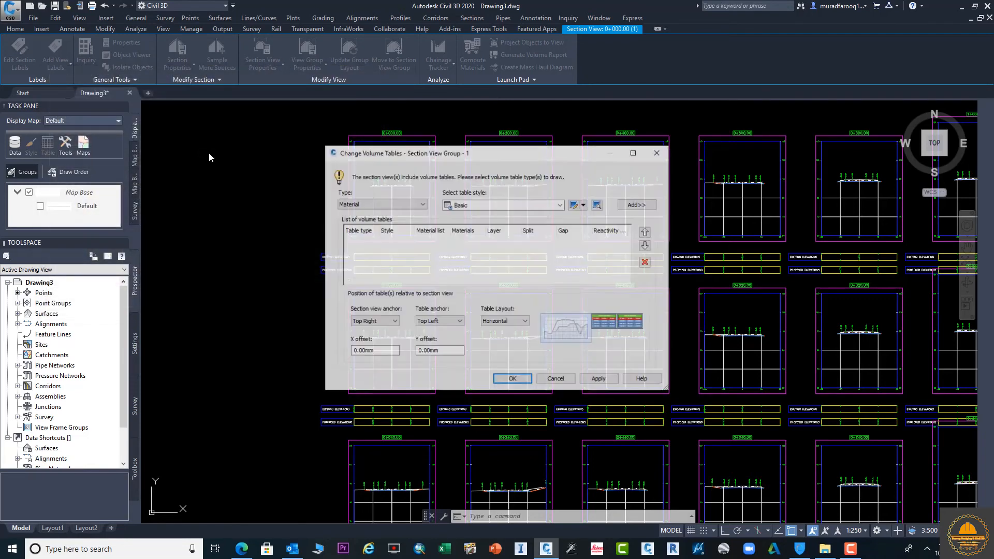
{"action": "left_click", "coordinate": [559, 205]}
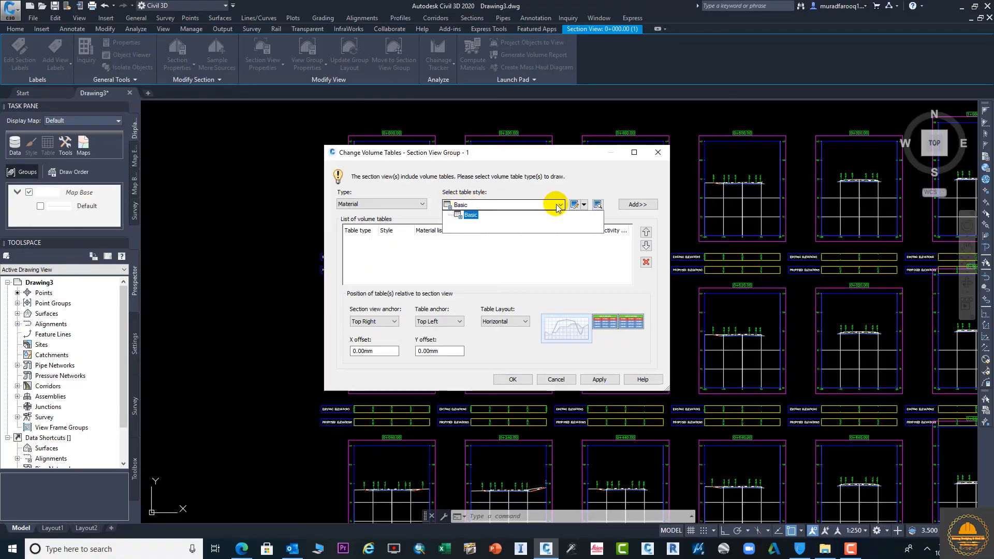
{"action": "left_click", "coordinate": [556, 214]}
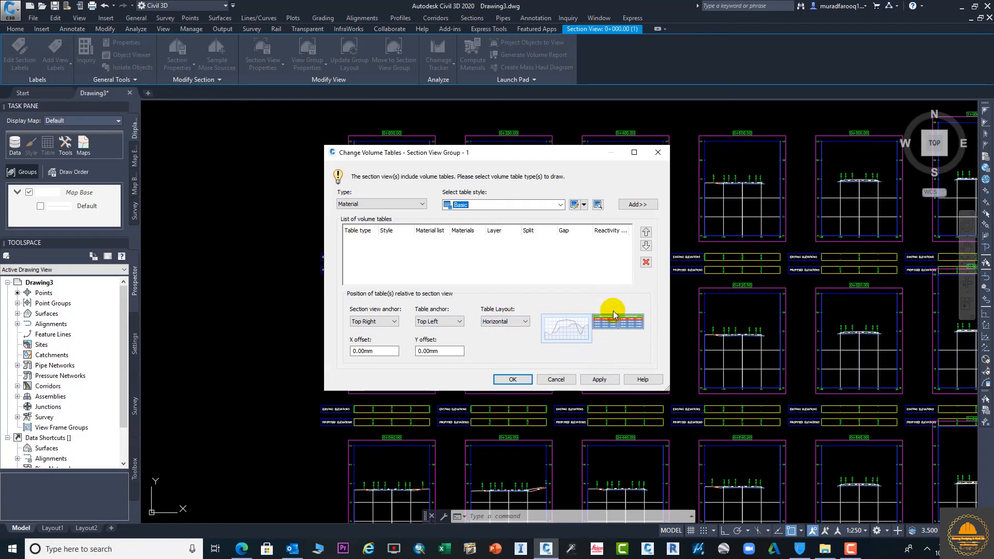
{"action": "left_click", "coordinate": [416, 207]}
{"action": "left_click", "coordinate": [415, 207]}
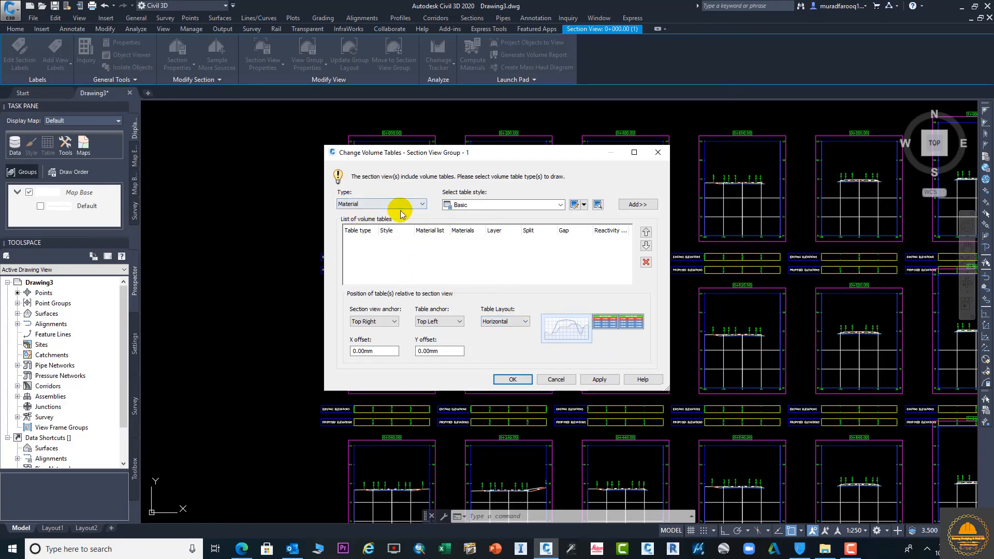
{"action": "left_click", "coordinate": [397, 204]}
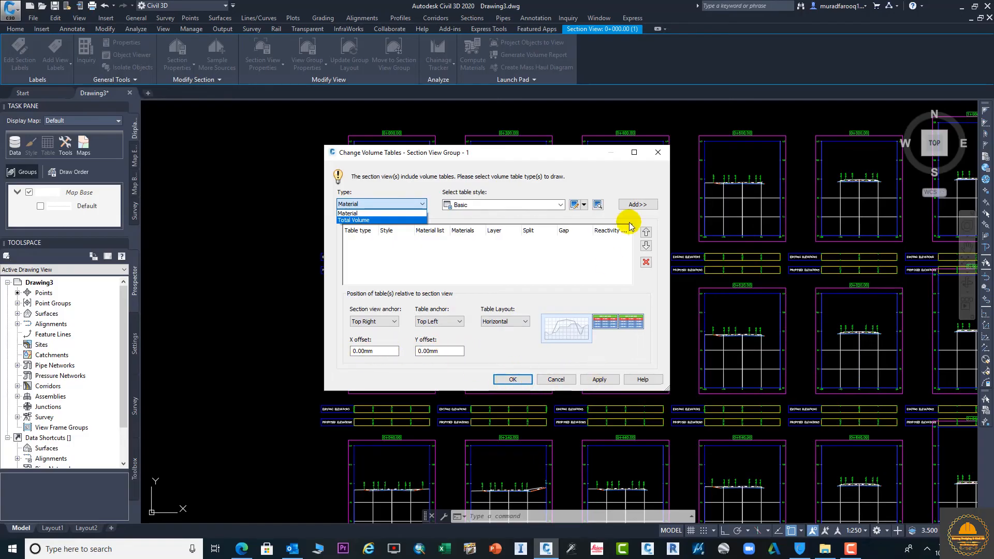
{"action": "left_click", "coordinate": [561, 205]}
{"action": "left_click", "coordinate": [561, 205]}
{"action": "left_click", "coordinate": [561, 205]}
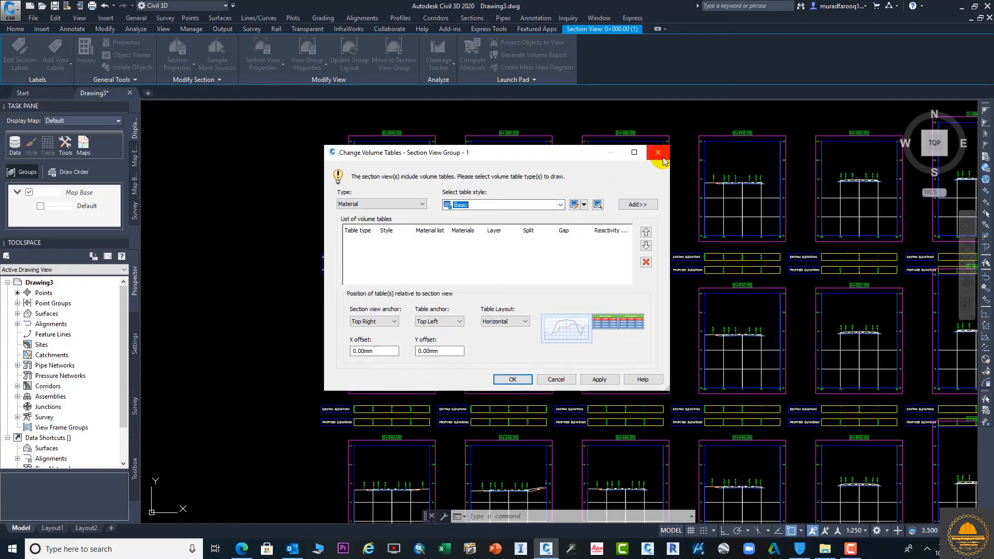
{"action": "left_click", "coordinate": [661, 156]}
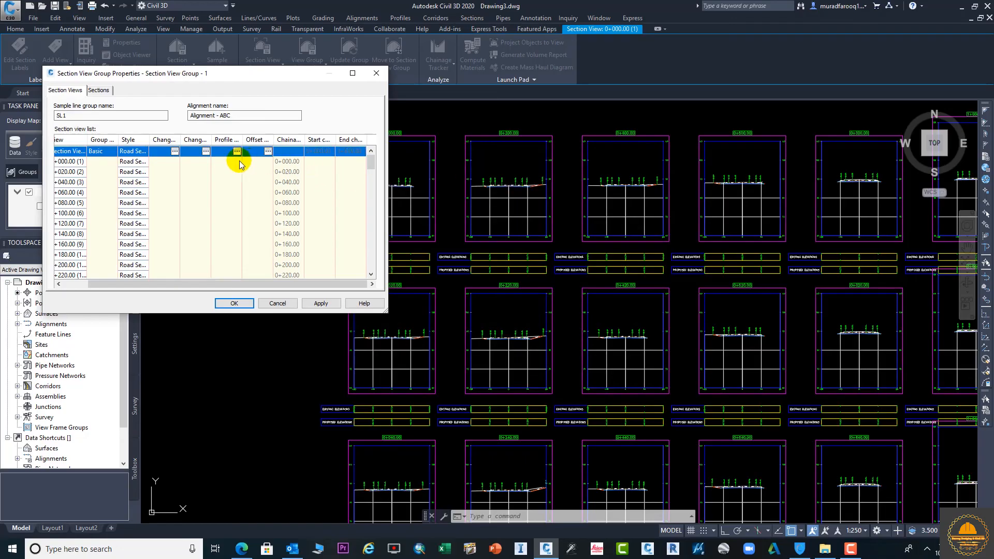
Open the section view group's volume table settings and leave them without adding a table
{"action": "left_click", "coordinate": [203, 151]}
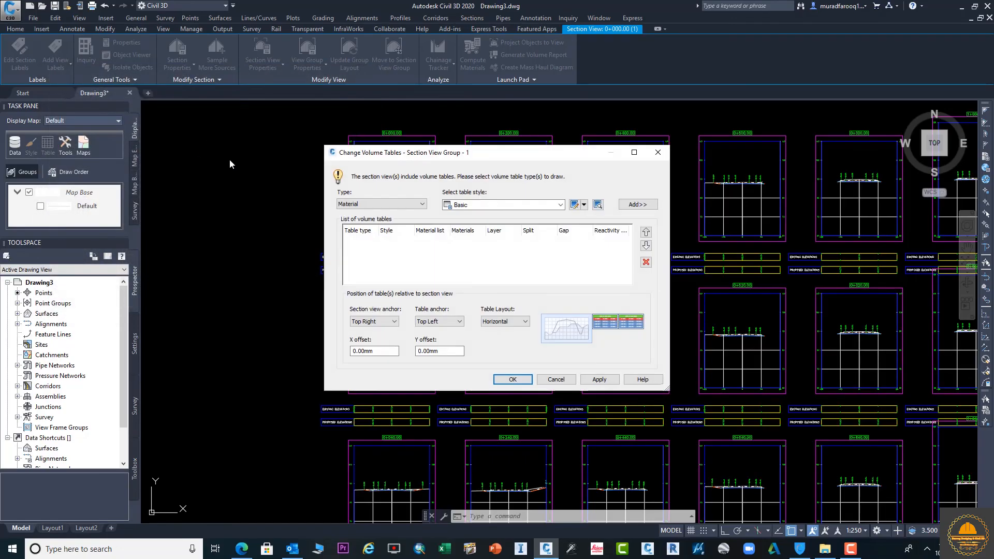
{"action": "left_click", "coordinate": [658, 153]}
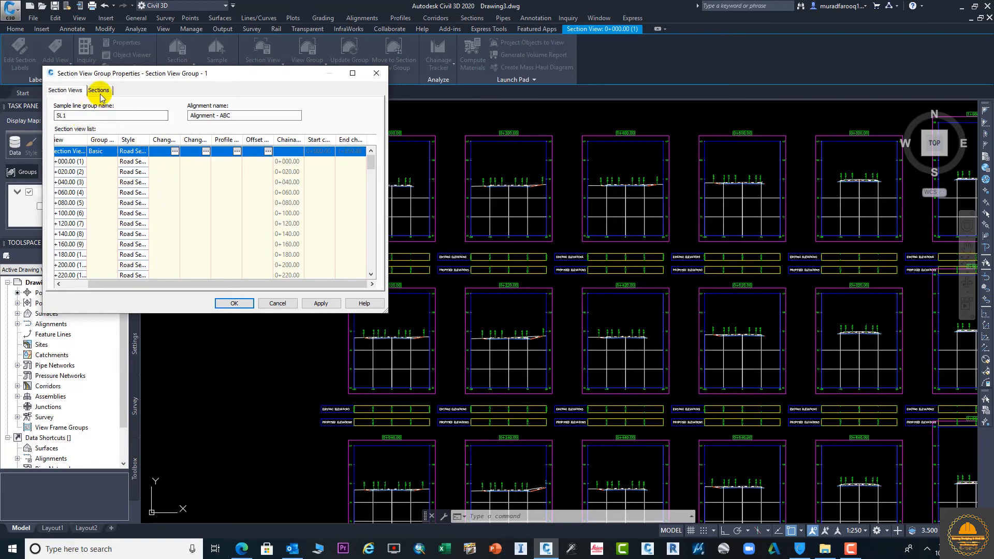
Review the Basic group plot style's array, plot area, display and summary settings again, and close the section view group properties unchanged
{"action": "left_click_drag", "start_coordinate": [157, 282], "coordinate": [91, 278]}
{"action": "left_click", "coordinate": [130, 151]}
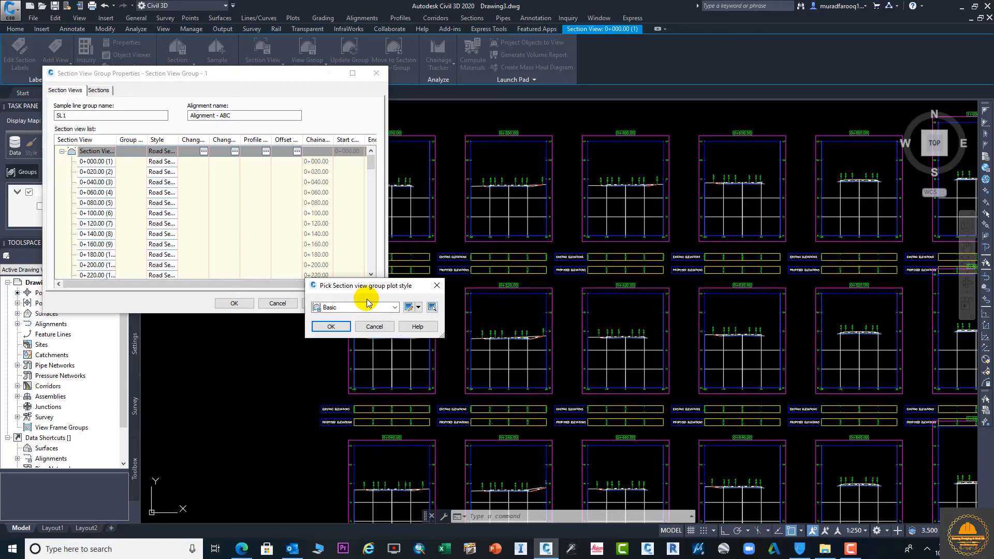
{"action": "left_click", "coordinate": [395, 307]}
{"action": "left_click", "coordinate": [395, 307]}
{"action": "left_click", "coordinate": [410, 308]}
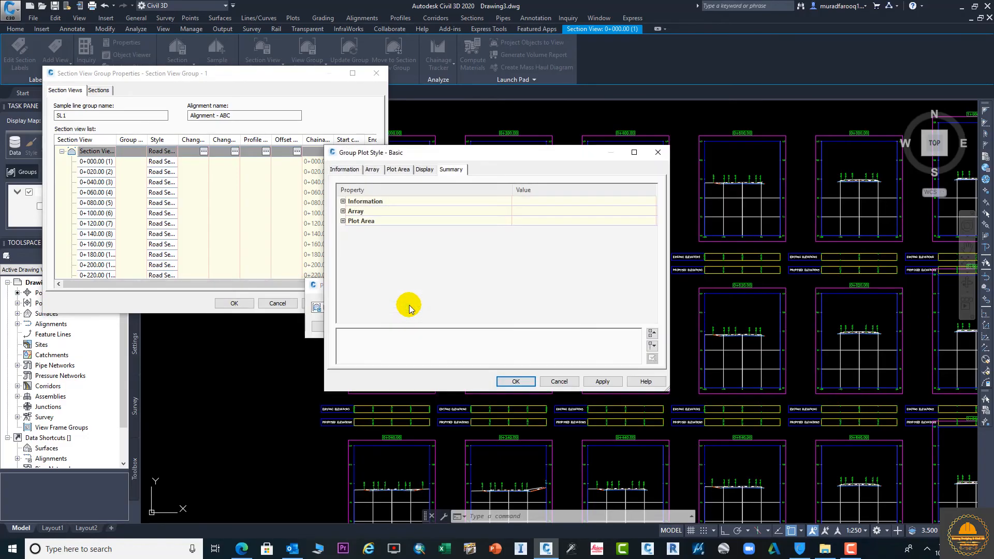
{"action": "left_click", "coordinate": [374, 170]}
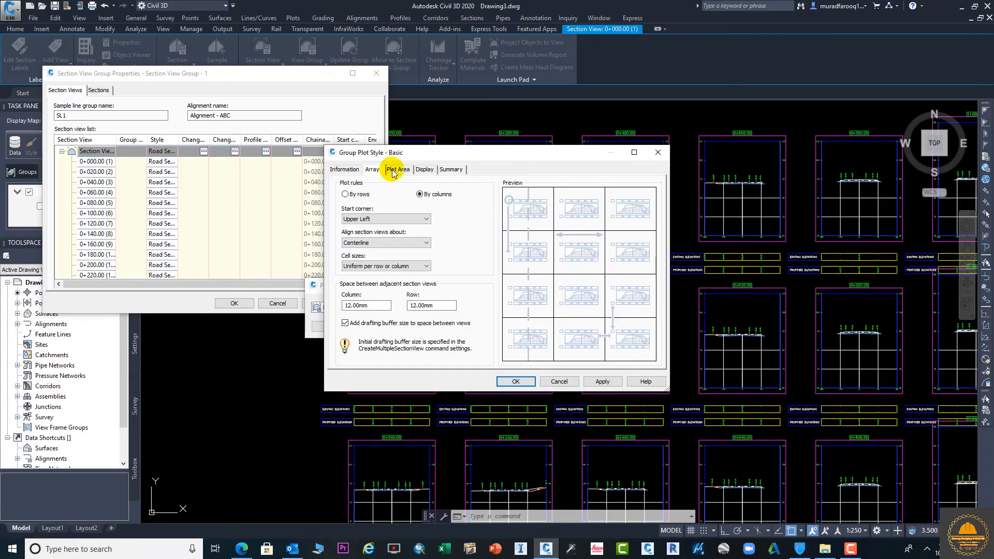
{"action": "left_click", "coordinate": [398, 170]}
{"action": "left_click", "coordinate": [424, 170]}
{"action": "left_click", "coordinate": [457, 172]}
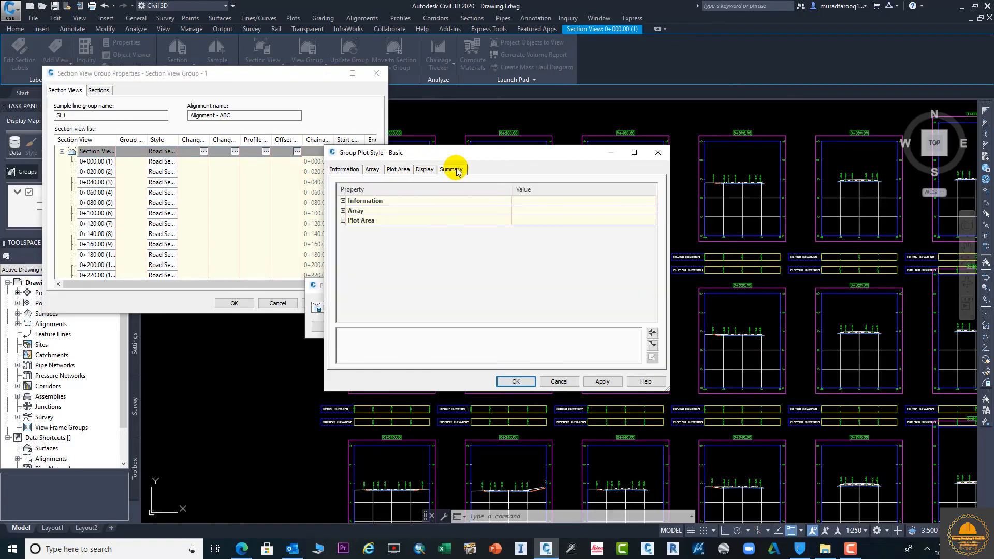
{"action": "left_click", "coordinate": [658, 152]}
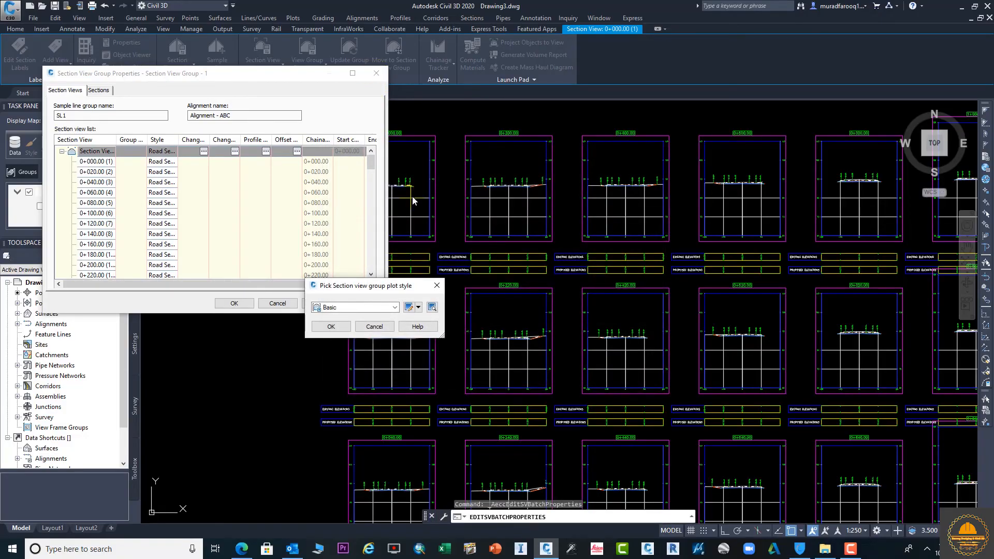
{"action": "left_click", "coordinate": [437, 285]}
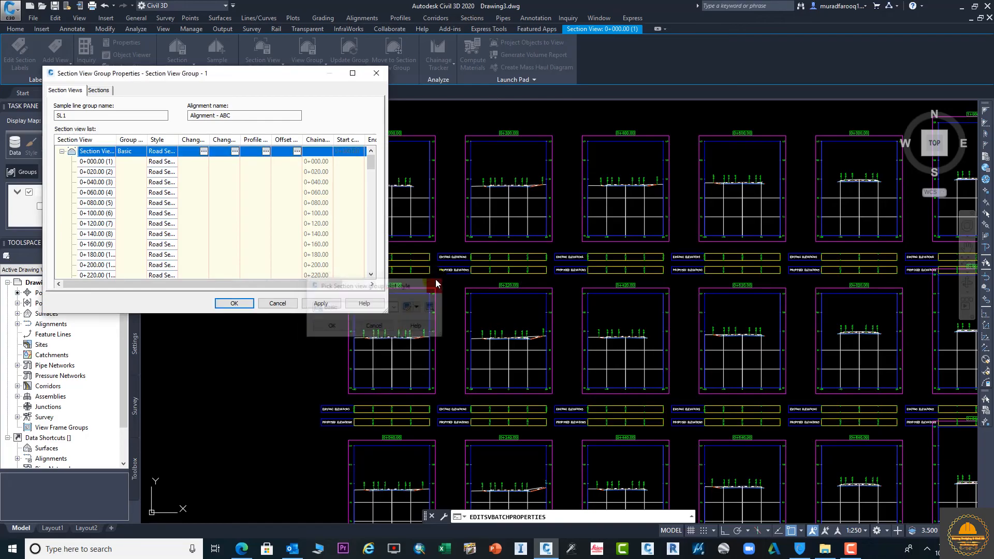
{"action": "left_click", "coordinate": [380, 72]}
Look over the whole grid of section views, including the rows around the first chainages
{"action": "scroll", "coordinate": [514, 222], "scroll_direction": "down", "scroll_amount": 5}
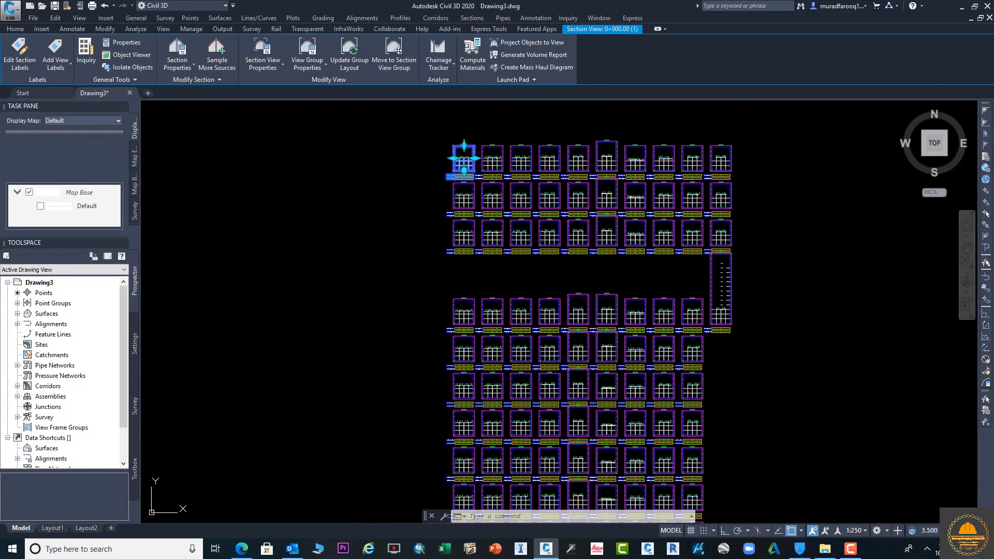
{"action": "middle_click_drag", "start_coordinate": [514, 266], "coordinate": [505, 229]}
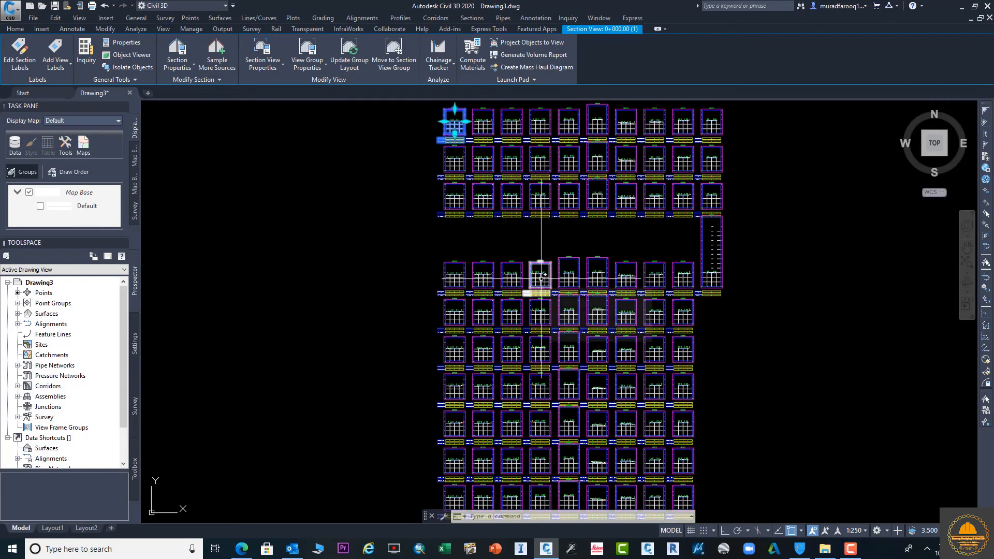
{"action": "scroll", "coordinate": [514, 279], "scroll_direction": "down", "scroll_amount": 2}
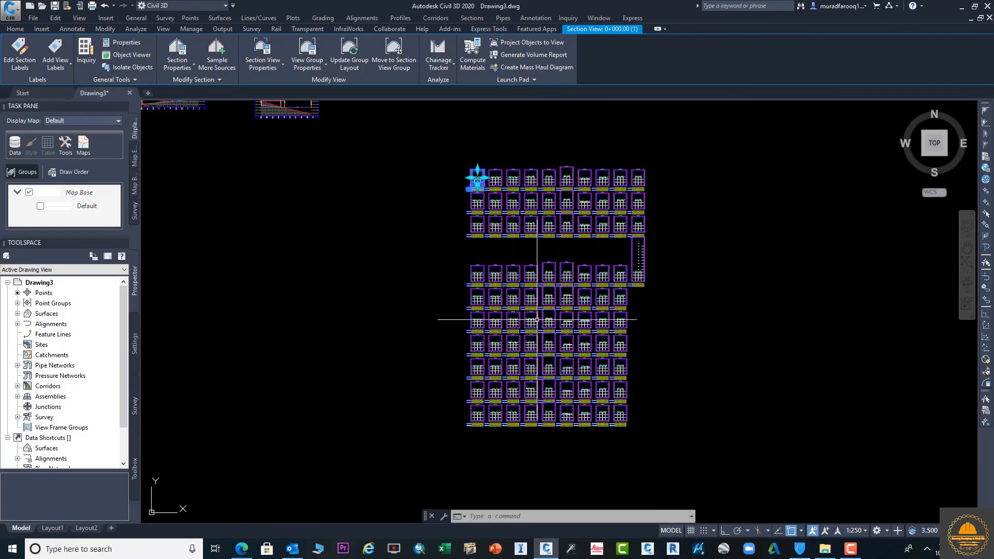
{"action": "middle_click_drag", "start_coordinate": [541, 328], "coordinate": [612, 311]}
{"action": "scroll", "coordinate": [545, 202], "scroll_direction": "up", "scroll_amount": 2}
{"action": "scroll", "coordinate": [550, 200], "scroll_direction": "up", "scroll_amount": 1}
{"action": "middle_click_drag", "start_coordinate": [550, 192], "coordinate": [551, 358]}
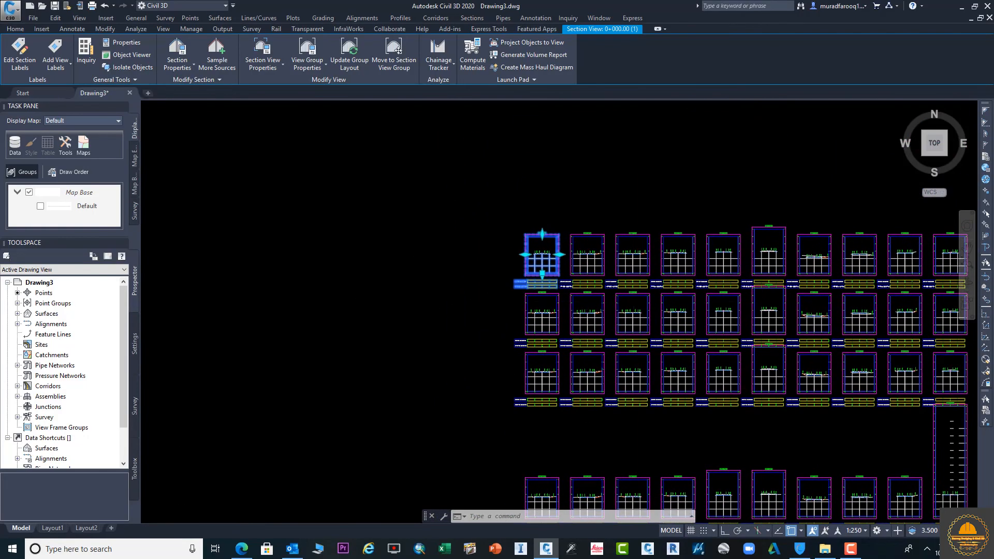
{"action": "scroll", "coordinate": [662, 299], "scroll_direction": "up", "scroll_amount": 2}
{"action": "middle_click_drag", "start_coordinate": [668, 297], "coordinate": [374, 280]}
{"action": "scroll", "coordinate": [525, 272], "scroll_direction": "down", "scroll_amount": 5}
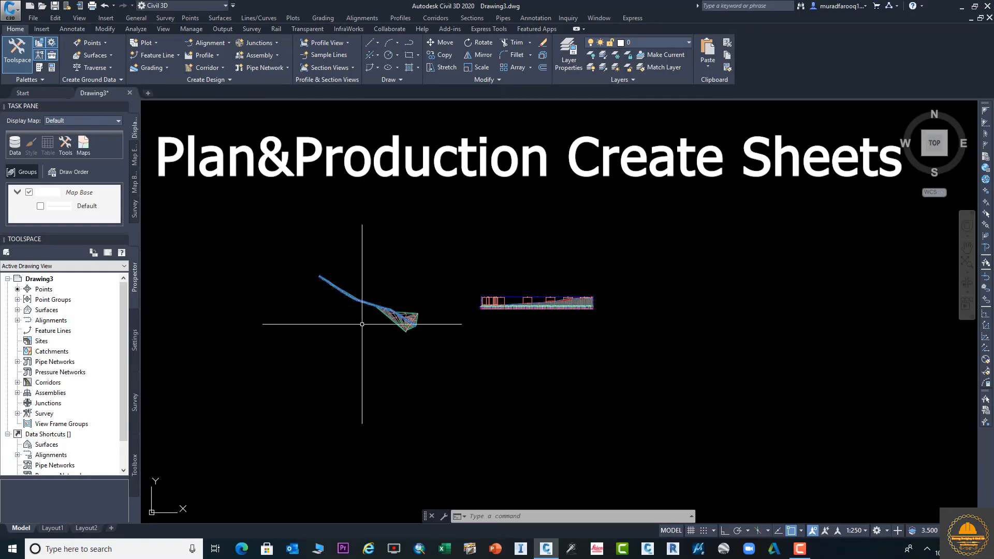
Inspect the road corridor plan and the profile view, selecting both with windows and clearing the selection
{"action": "scroll", "coordinate": [432, 343], "scroll_direction": "up", "scroll_amount": 3}
{"action": "scroll", "coordinate": [474, 337], "scroll_direction": "down", "scroll_amount": 2}
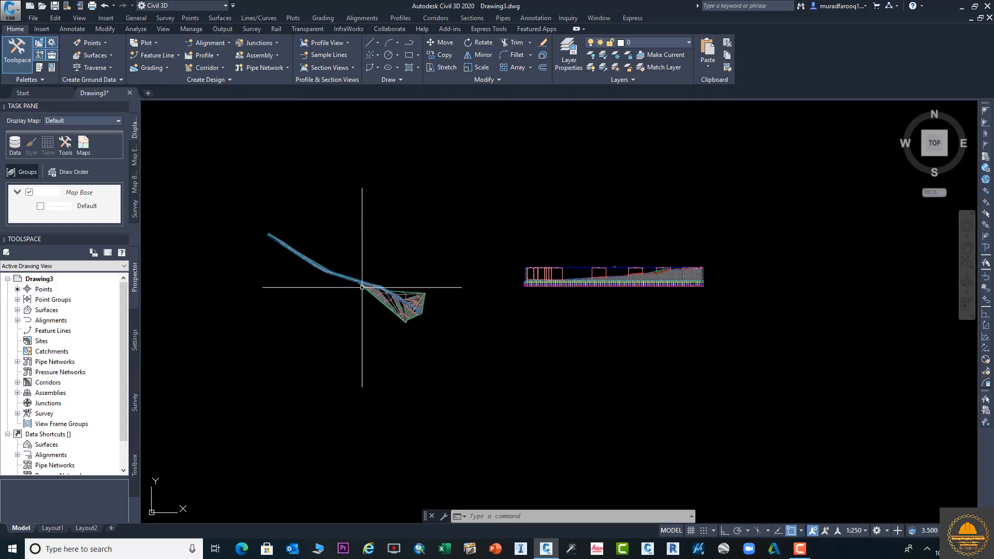
{"action": "scroll", "coordinate": [536, 292], "scroll_direction": "up", "scroll_amount": 2}
{"action": "scroll", "coordinate": [365, 231], "scroll_direction": "down", "scroll_amount": 4}
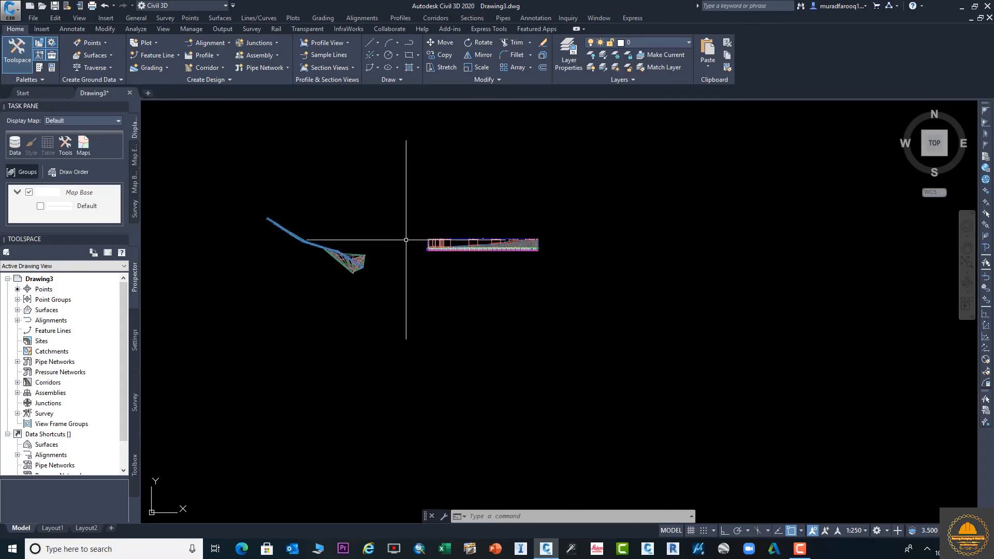
{"action": "left_click", "coordinate": [209, 183]}
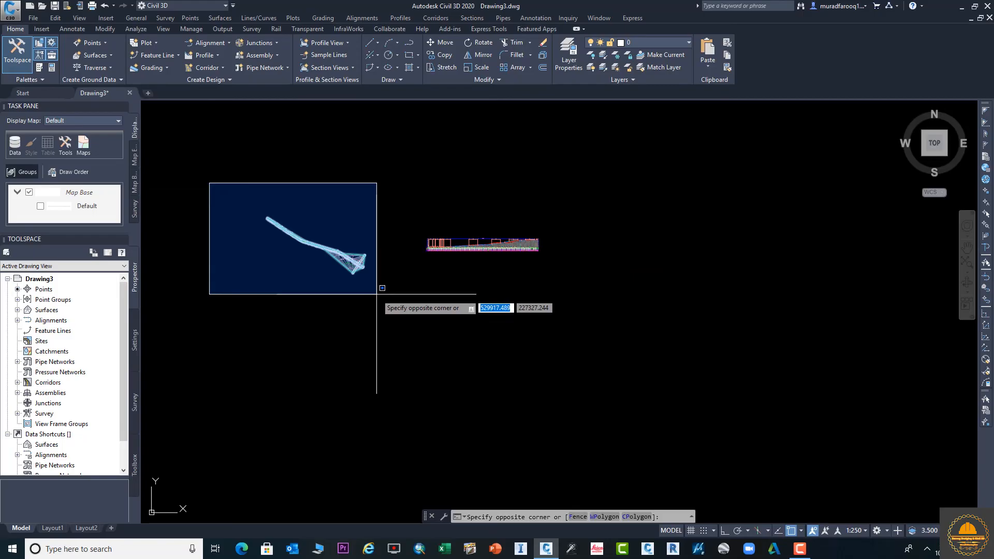
{"action": "left_click", "coordinate": [395, 291]}
{"action": "left_click", "coordinate": [409, 212]}
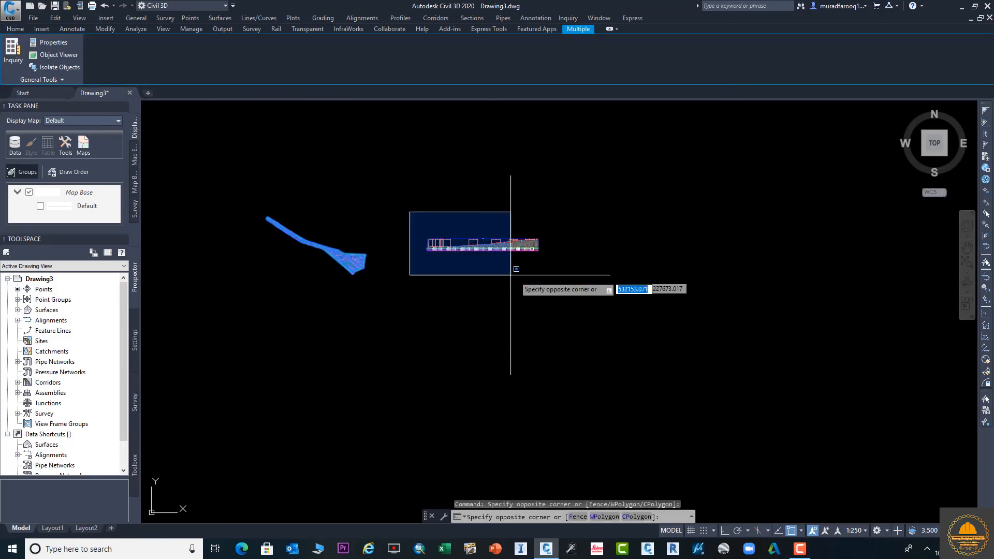
{"action": "left_click", "coordinate": [585, 280]}
{"action": "key", "text": "Escape"}
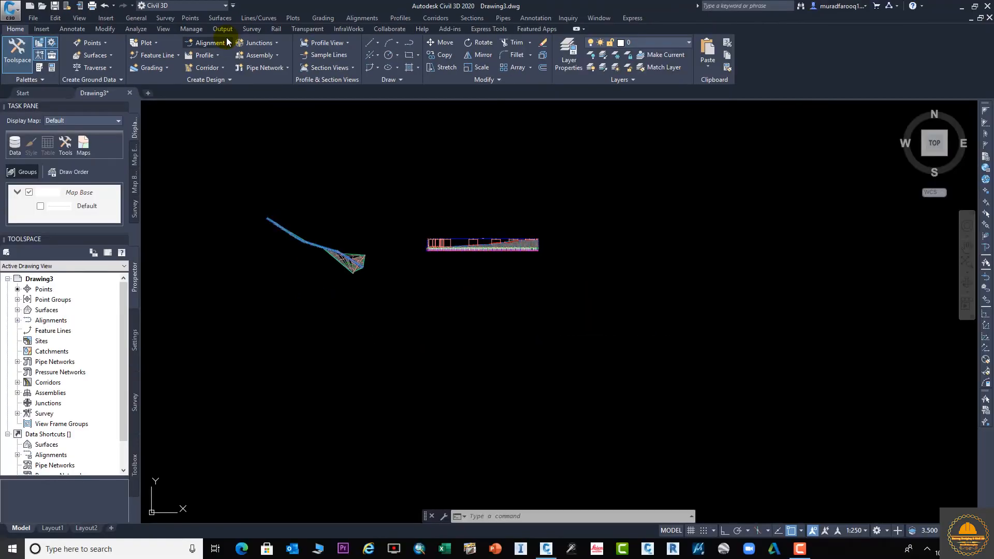
Start Create View Frames for Alignment - ABC with the automatic chainage range and continue to the sheet settings
{"action": "left_click", "coordinate": [221, 44]}
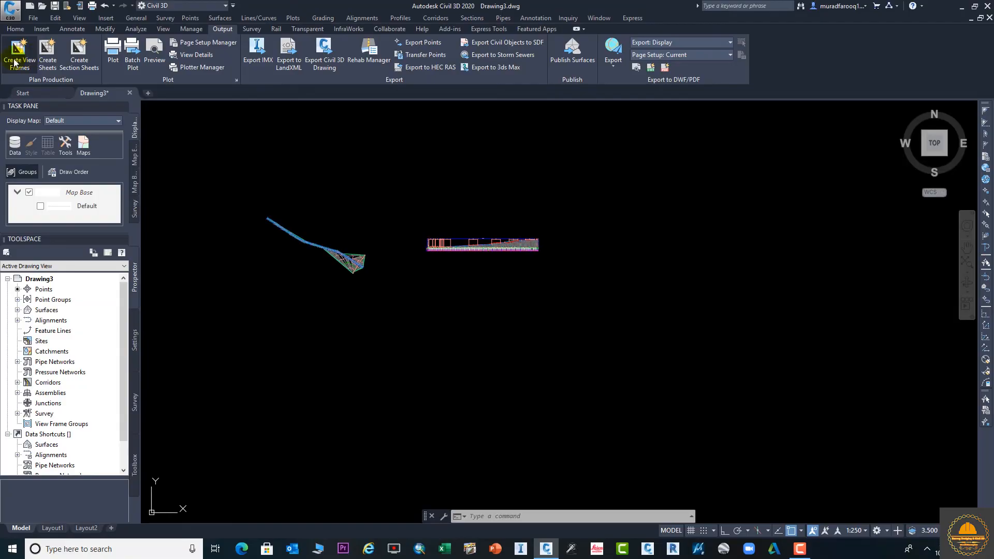
{"action": "left_click", "coordinate": [16, 61]}
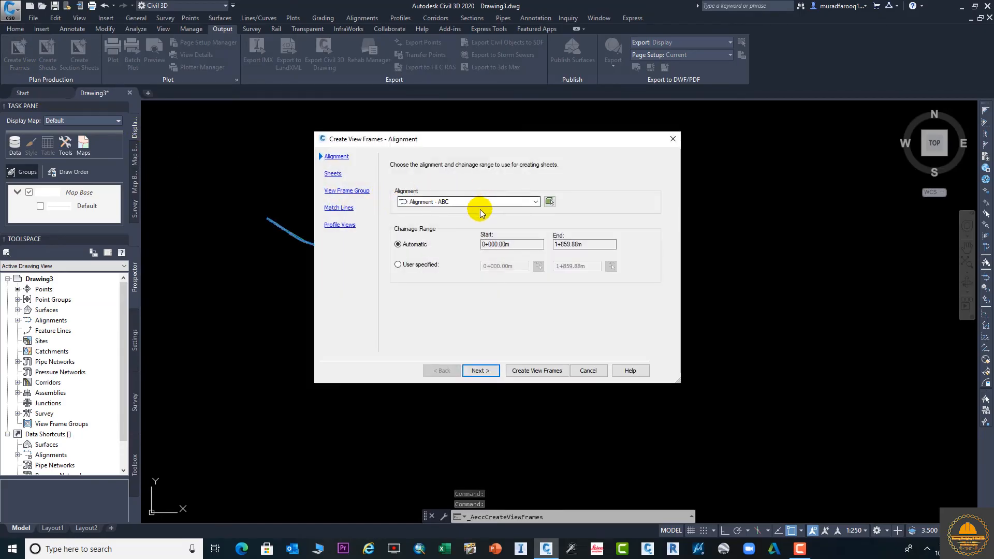
{"action": "left_click", "coordinate": [535, 201]}
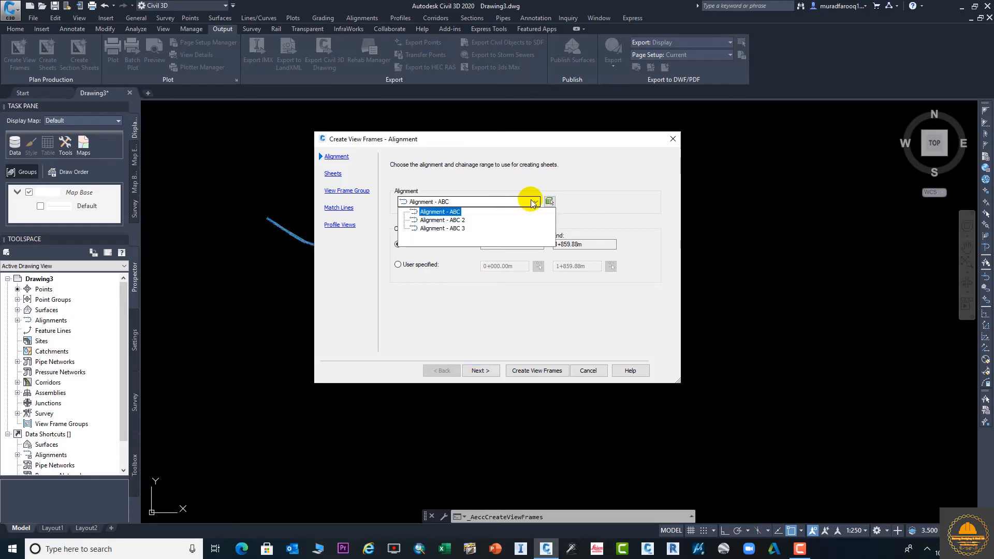
{"action": "left_click", "coordinate": [455, 213]}
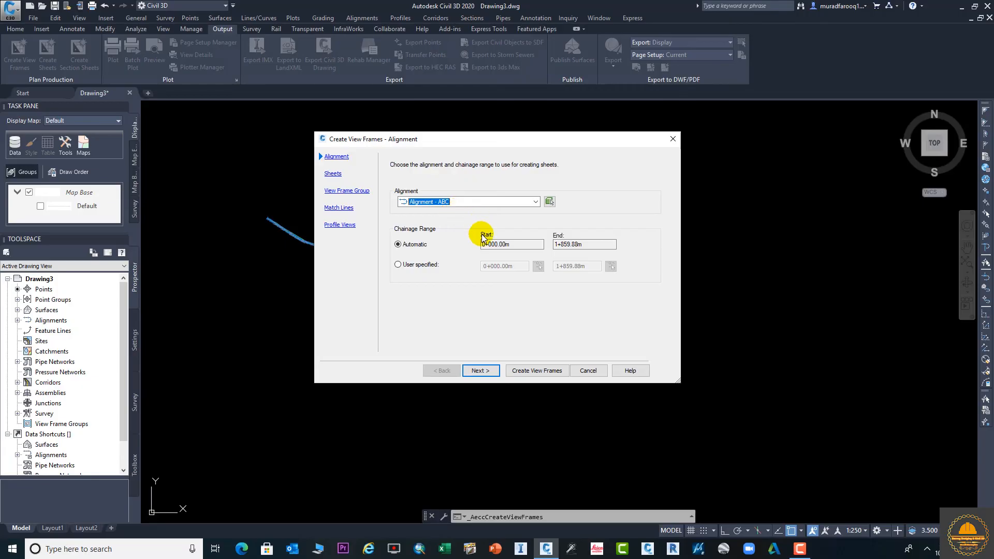
{"action": "left_click", "coordinate": [404, 265]}
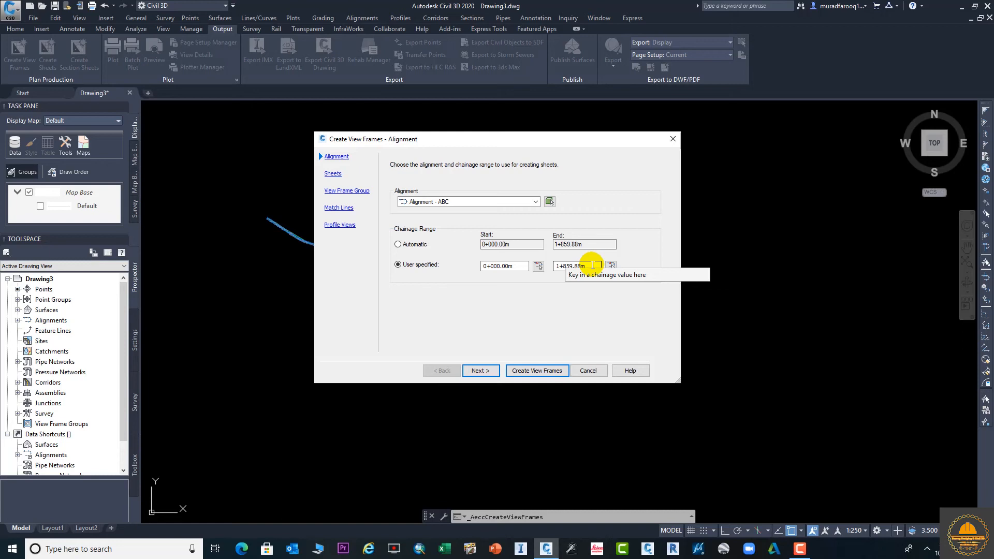
{"action": "left_click", "coordinate": [417, 247]}
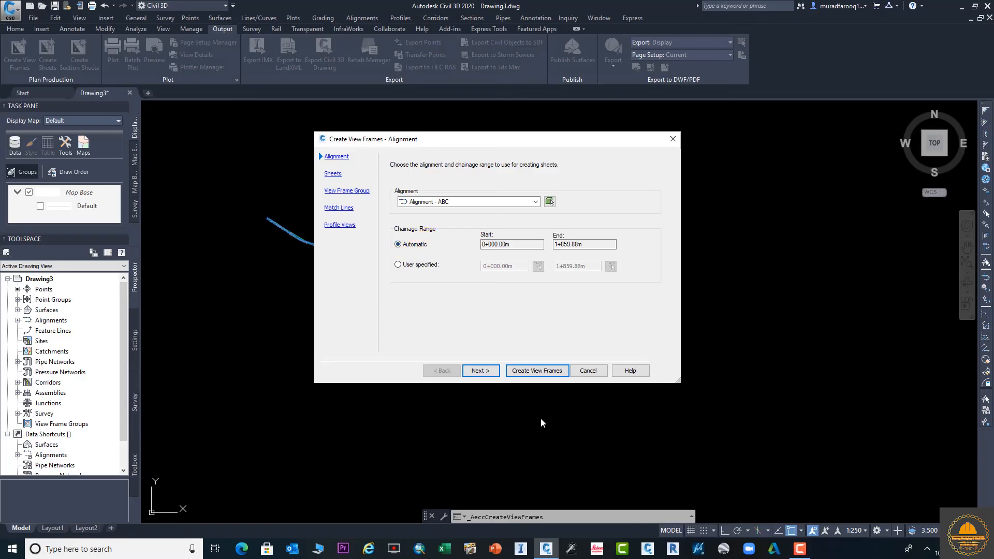
{"action": "left_click", "coordinate": [483, 371]}
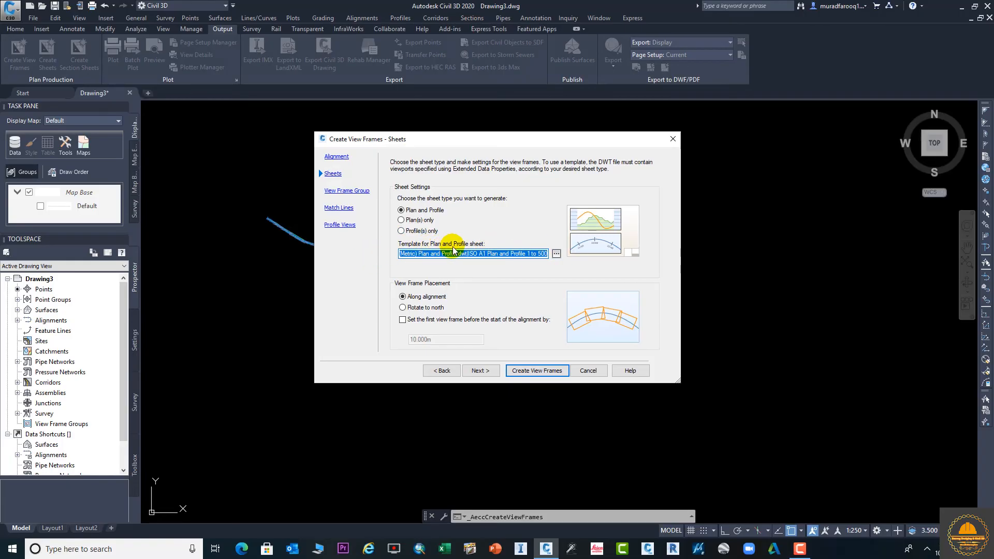
Load Civil 3D (Metric) Plan and Profile.dwt from the Plan Production folder as the sheet template
{"action": "left_click", "coordinate": [556, 255]}
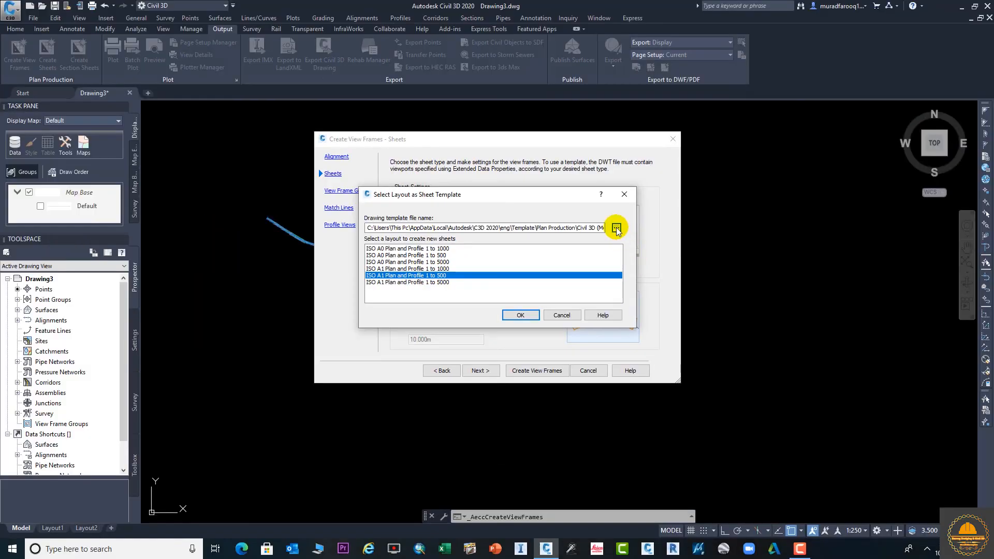
{"action": "left_click", "coordinate": [616, 228]}
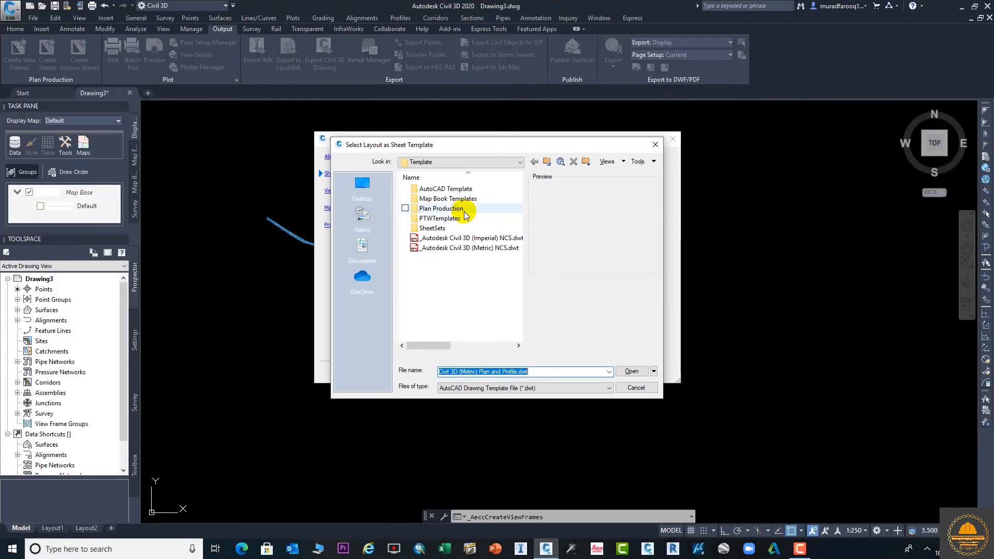
{"action": "left_click", "coordinate": [458, 209]}
{"action": "double_click", "coordinate": [459, 213]}
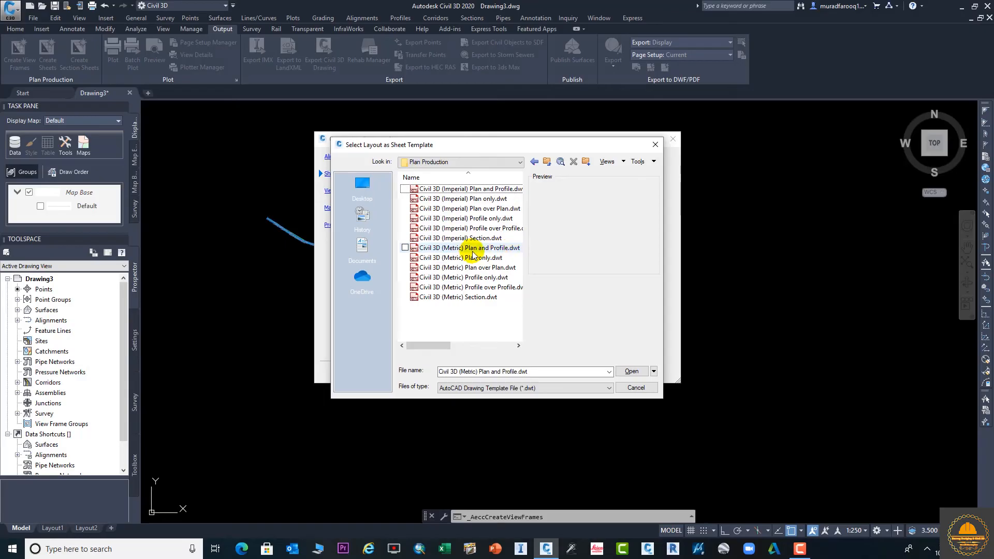
{"action": "left_click", "coordinate": [472, 250]}
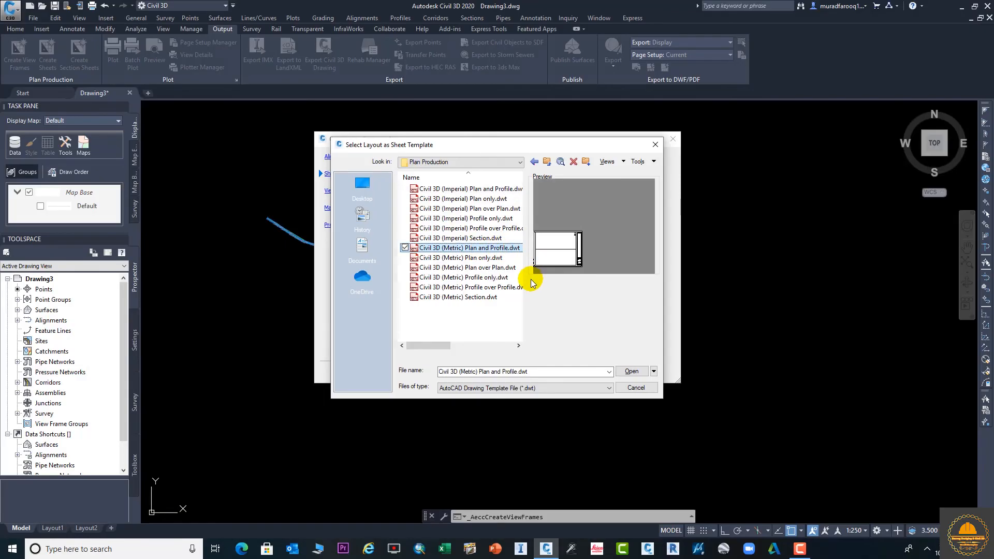
{"action": "left_click", "coordinate": [631, 372]}
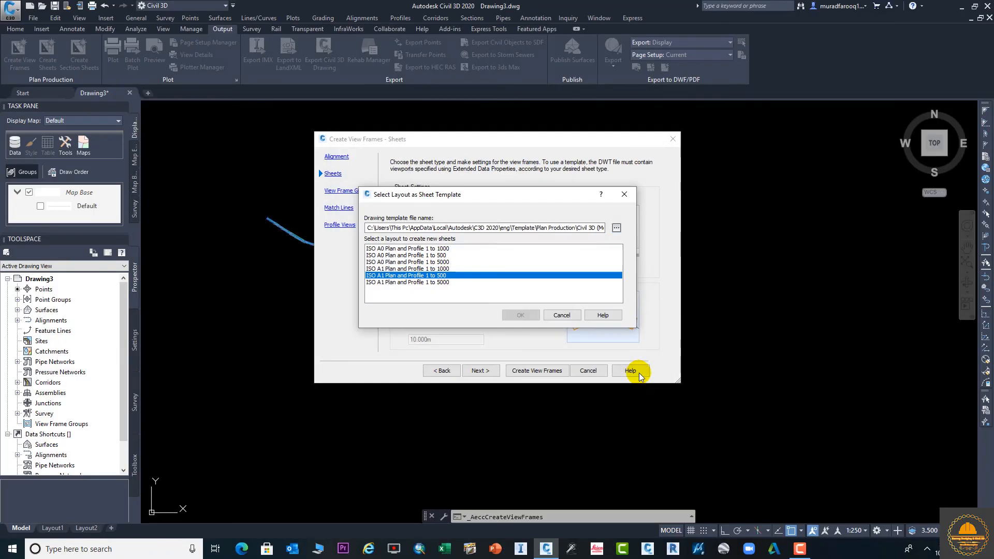
Use the ISO A0 Plan and Profile 1 to 500 layout, keep view frames along the alignment, and continue to the view frame group settings
{"action": "left_click", "coordinate": [449, 269]}
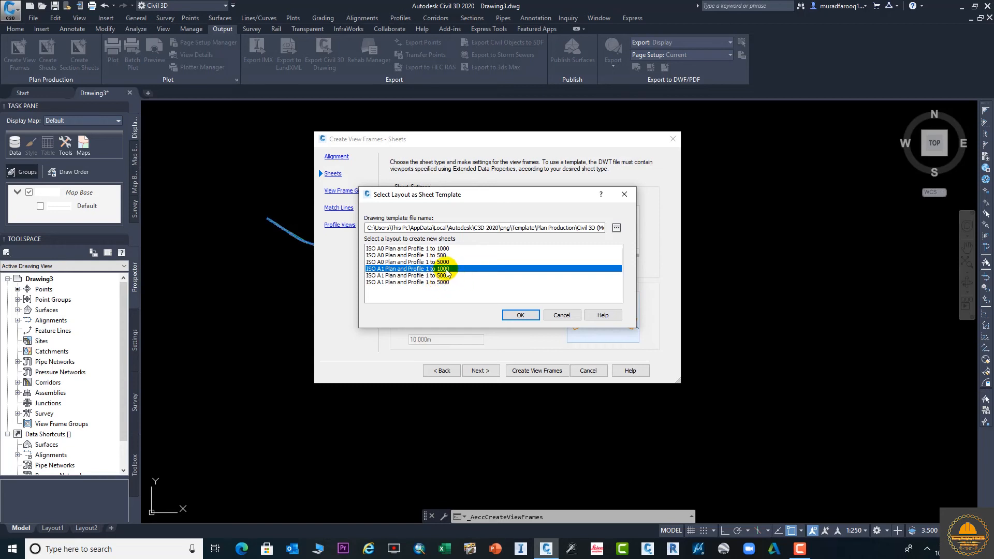
{"action": "left_click", "coordinate": [441, 255]}
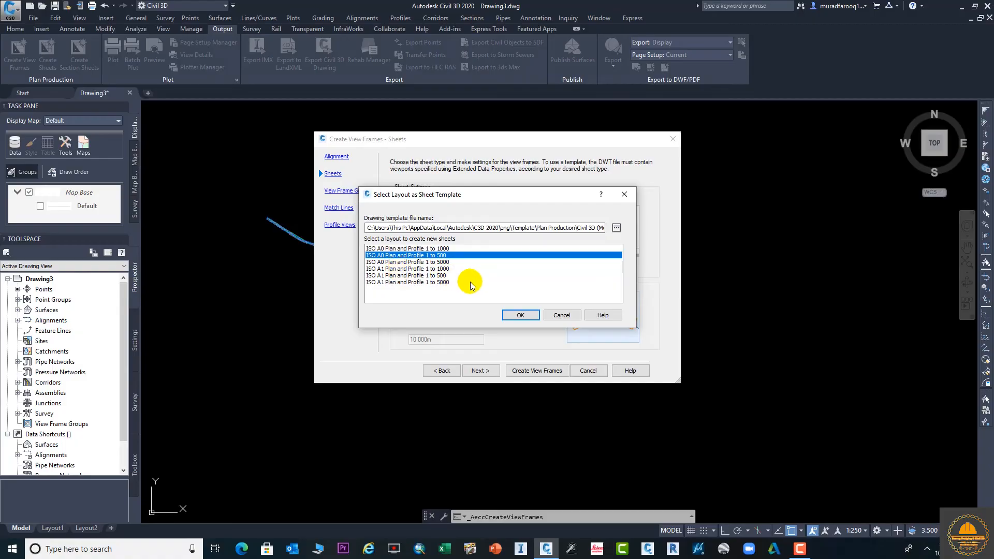
{"action": "left_click", "coordinate": [520, 315]}
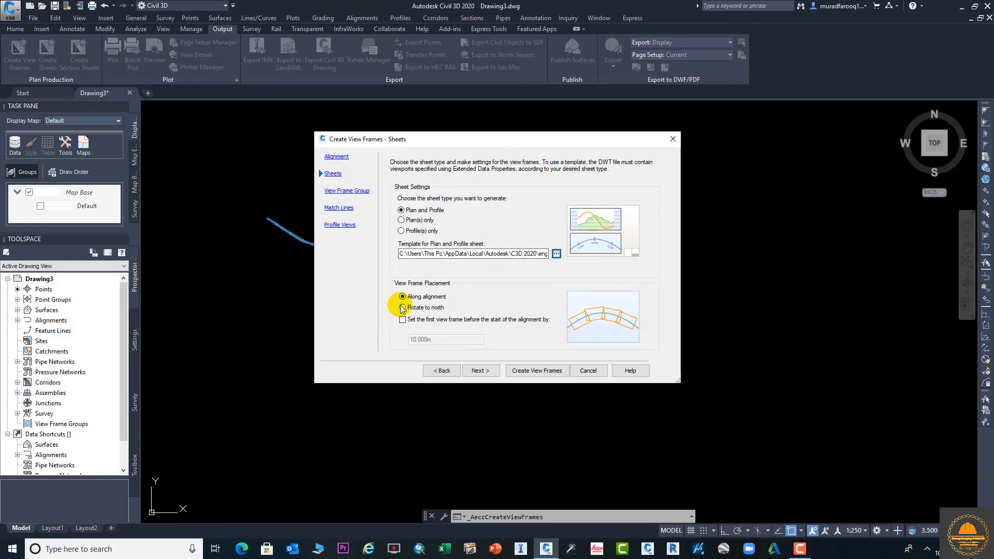
{"action": "left_click", "coordinate": [434, 310]}
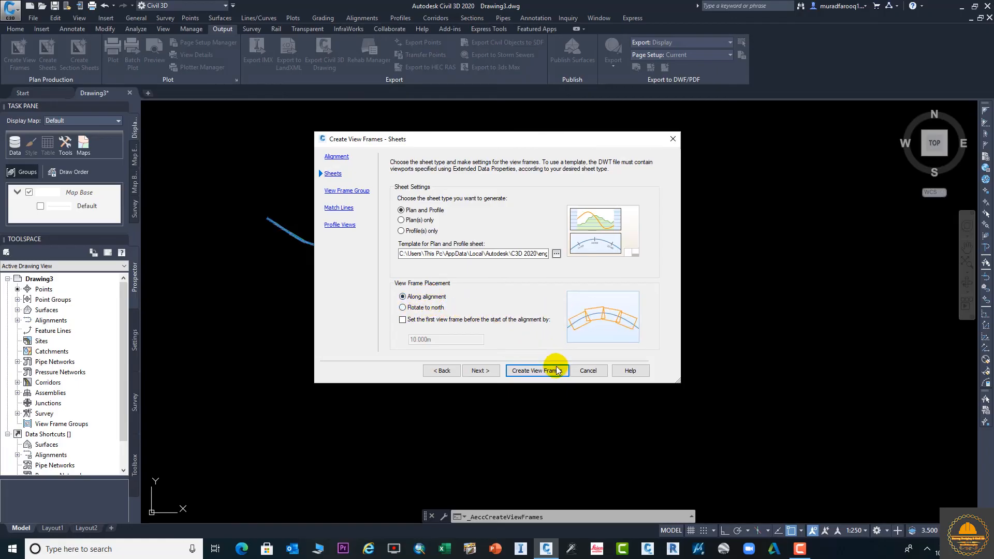
{"action": "left_click", "coordinate": [483, 370]}
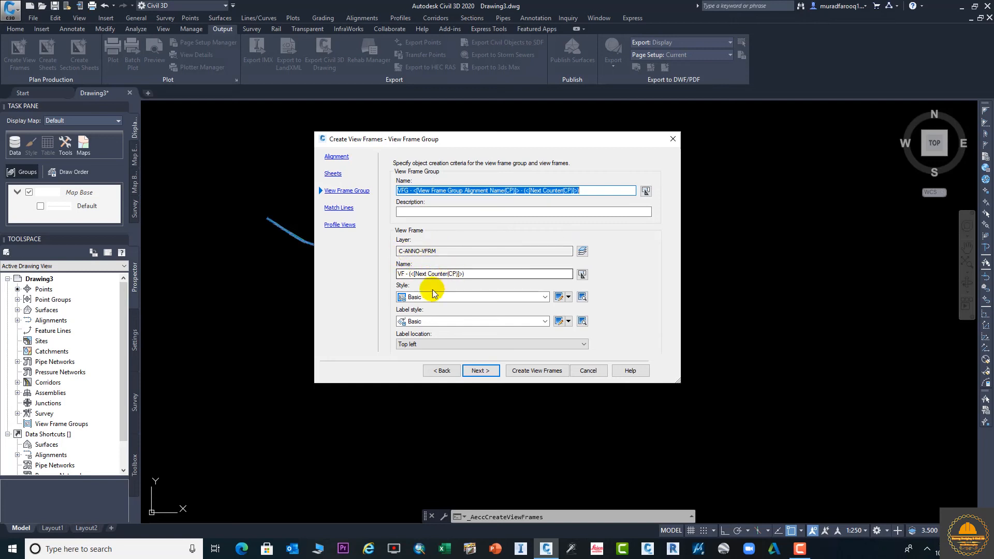
Keep the Basic view frame style, Basic label style and Top left label location, and continue to the match line settings
{"action": "left_click", "coordinate": [529, 298]}
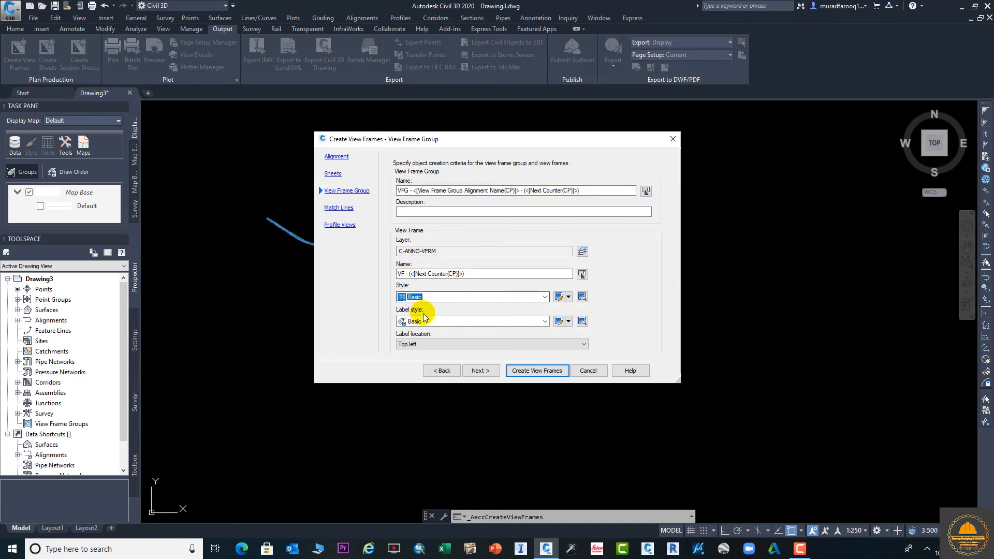
{"action": "left_click", "coordinate": [488, 322]}
{"action": "left_click", "coordinate": [424, 339]}
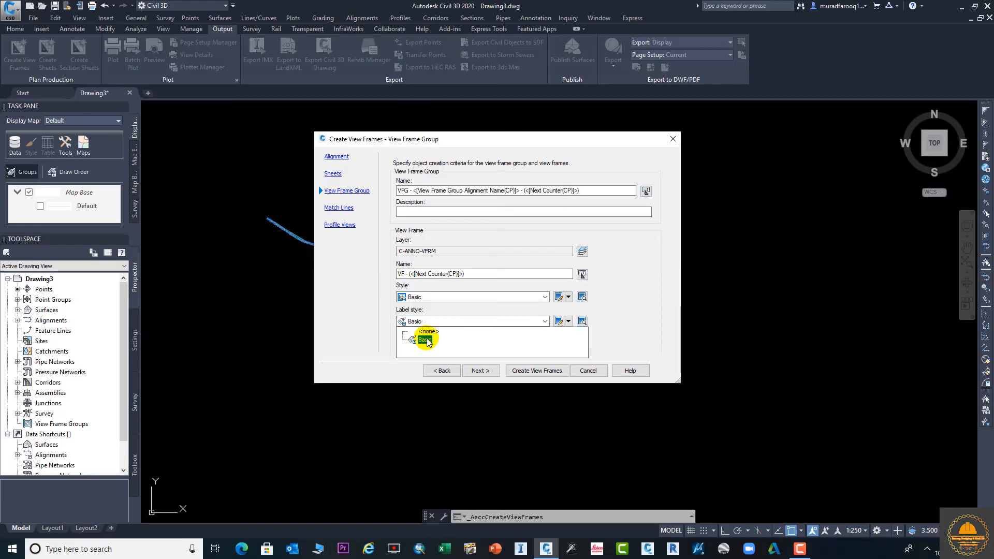
{"action": "left_click", "coordinate": [465, 297]}
{"action": "left_click", "coordinate": [462, 297]}
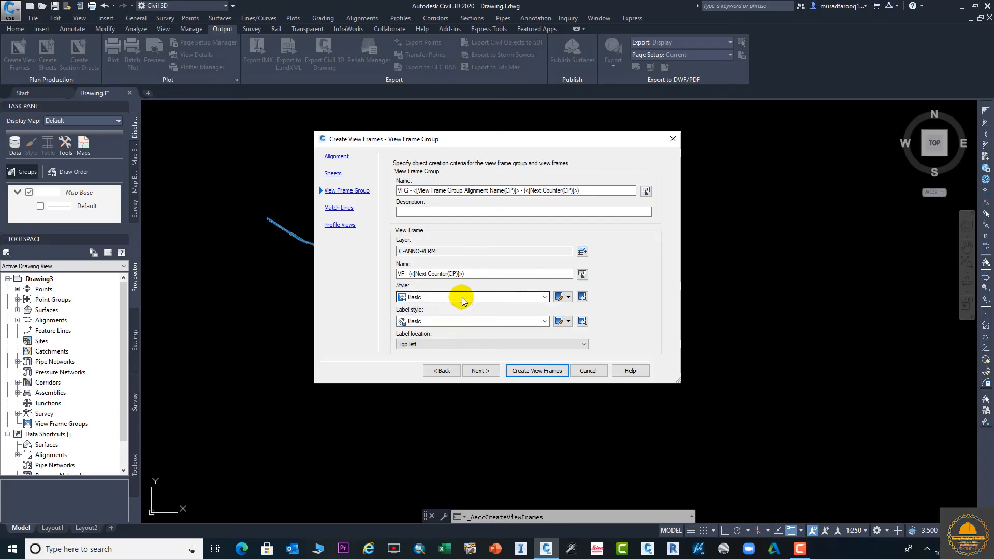
{"action": "left_click", "coordinate": [479, 324]}
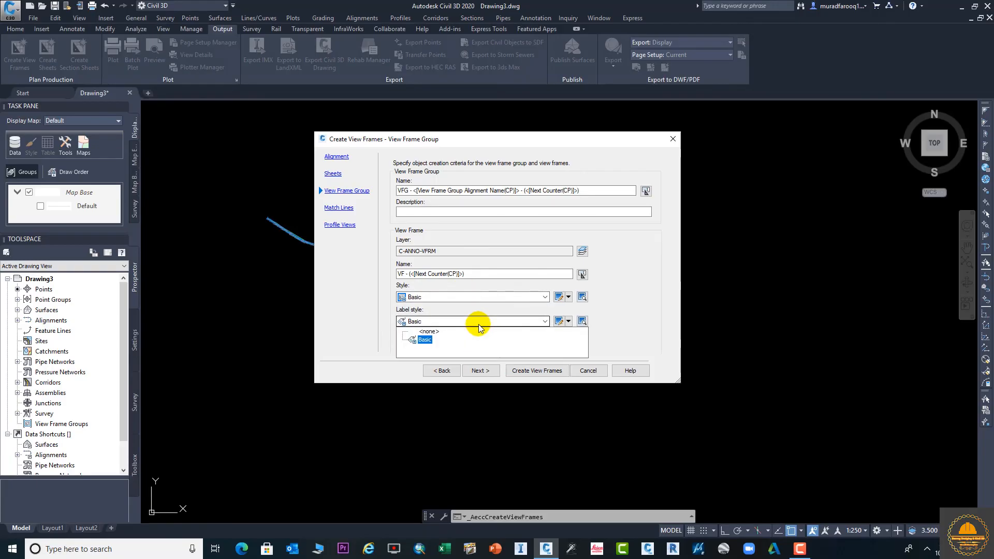
{"action": "left_click", "coordinate": [456, 337]}
{"action": "left_click", "coordinate": [468, 346]}
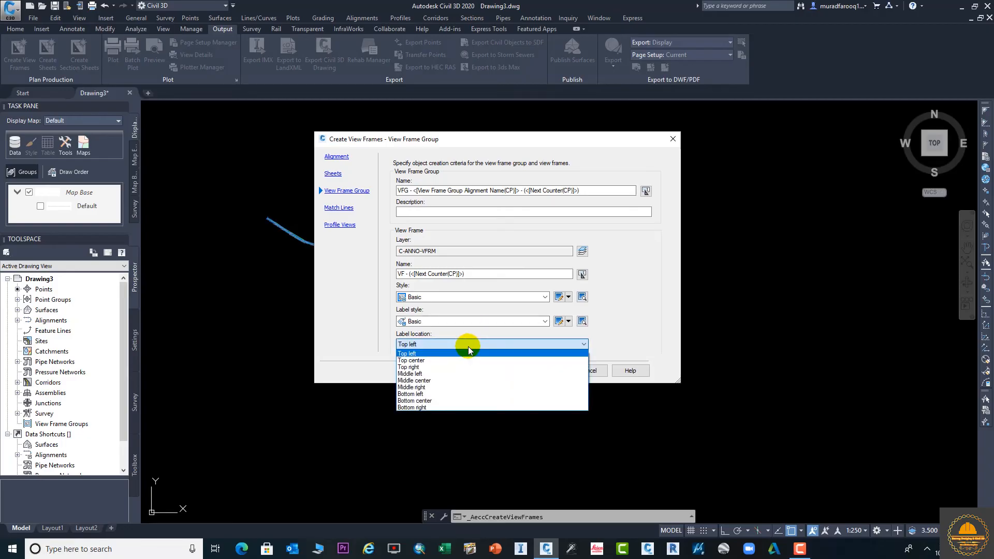
{"action": "left_click", "coordinate": [468, 346]}
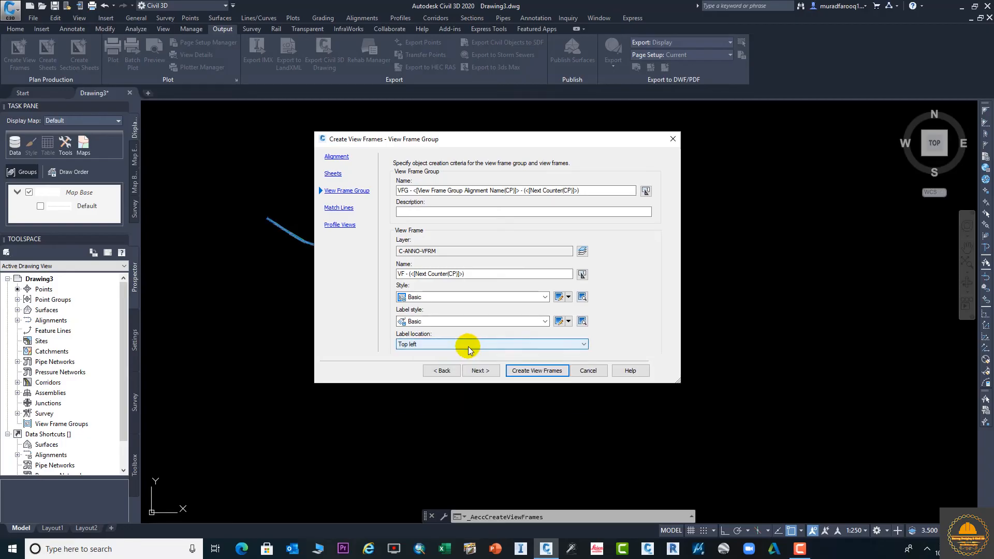
{"action": "left_click", "coordinate": [479, 371]}
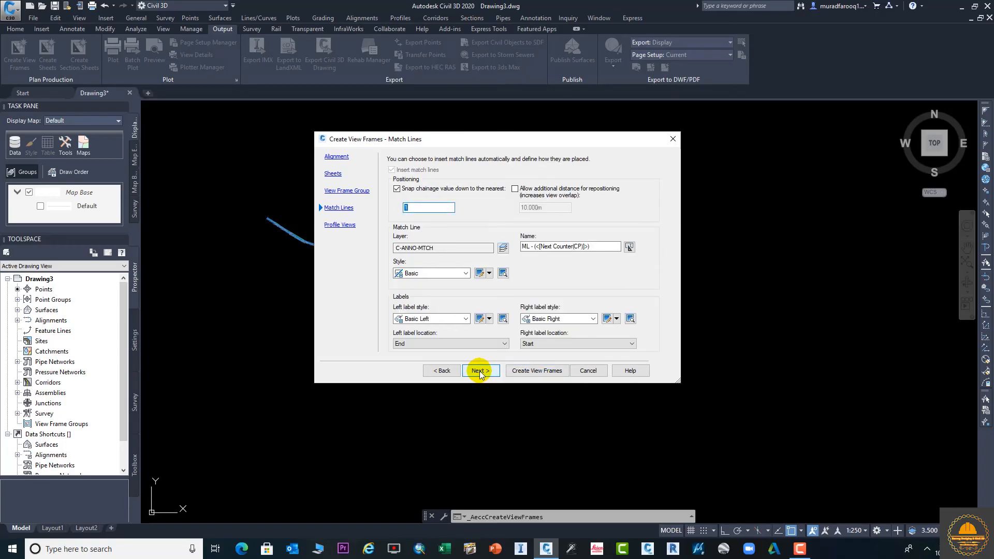
Continue to the profile view settings, review the earlier wizard pages back to the alignment, and return to the profile view settings
{"action": "left_click", "coordinate": [479, 370]}
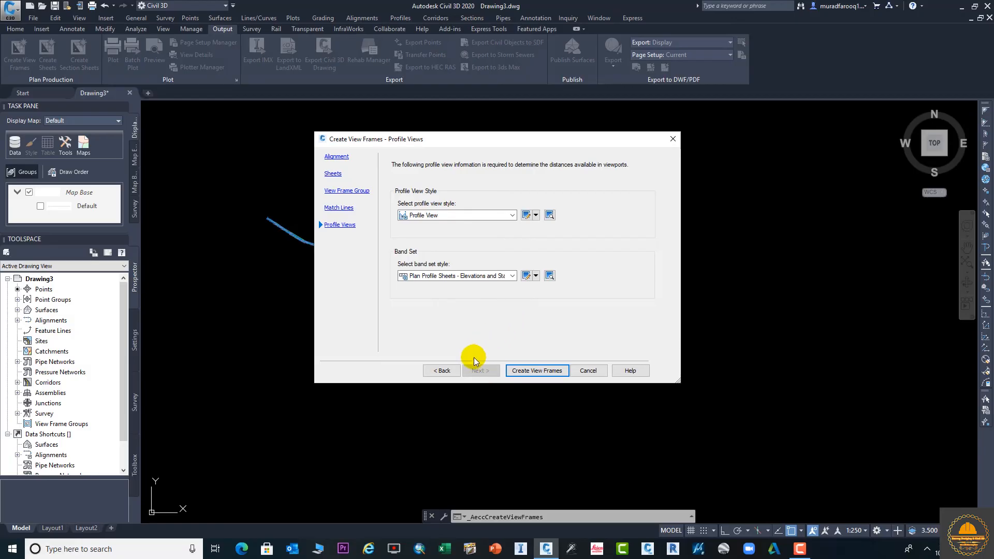
{"action": "left_click", "coordinate": [443, 369]}
{"action": "left_click", "coordinate": [443, 370]}
{"action": "left_click", "coordinate": [443, 369]}
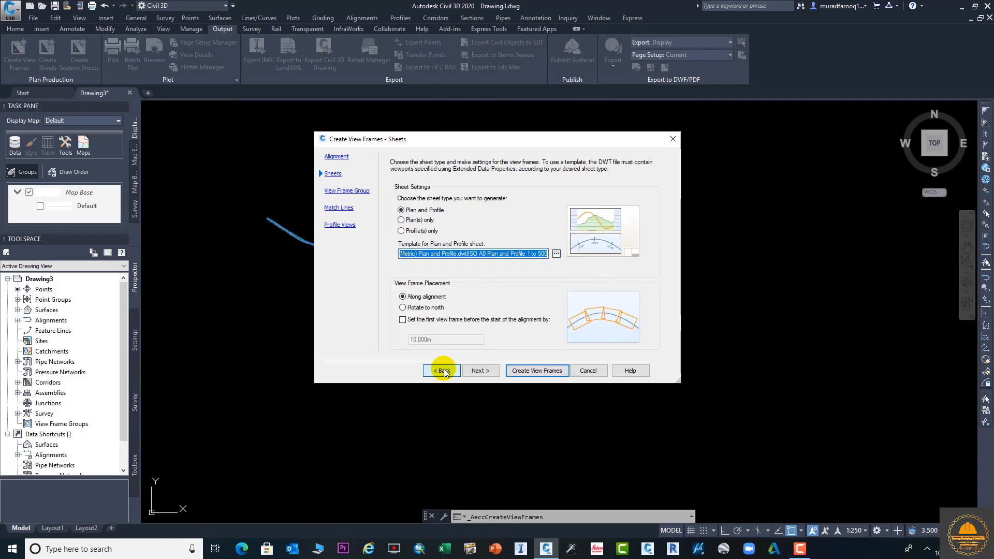
{"action": "left_click", "coordinate": [443, 369]}
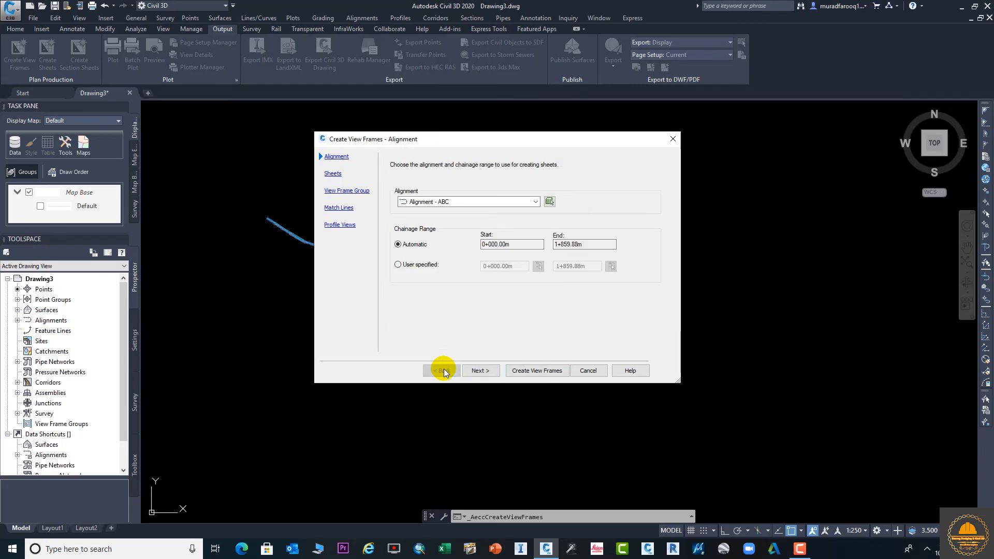
{"action": "left_click", "coordinate": [483, 369]}
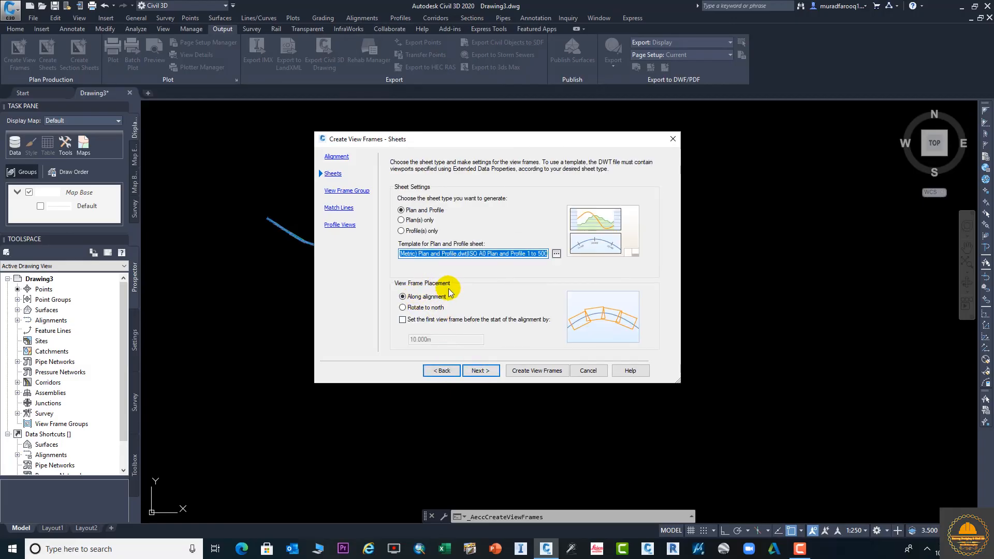
{"action": "left_click", "coordinate": [483, 371]}
{"action": "left_click", "coordinate": [483, 370]}
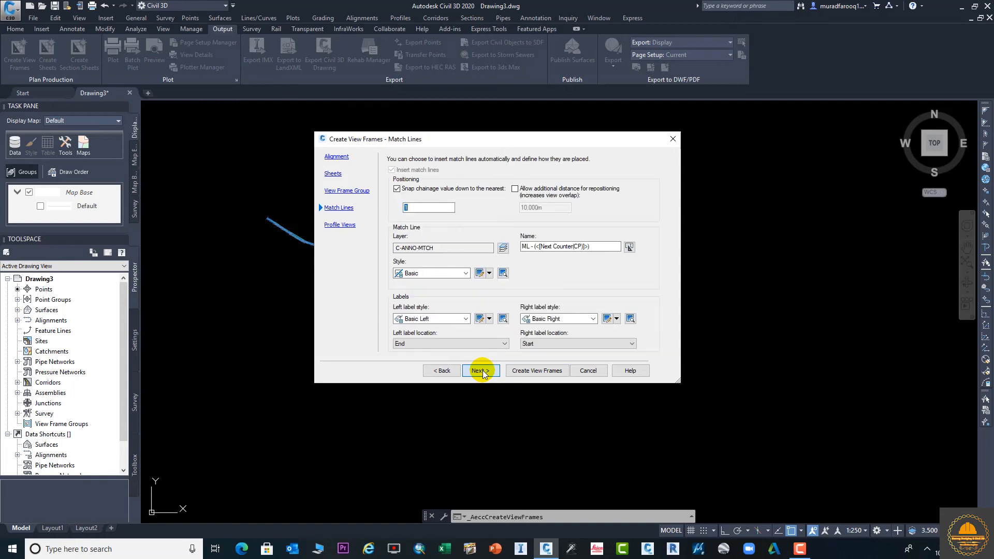
{"action": "left_click", "coordinate": [482, 370]}
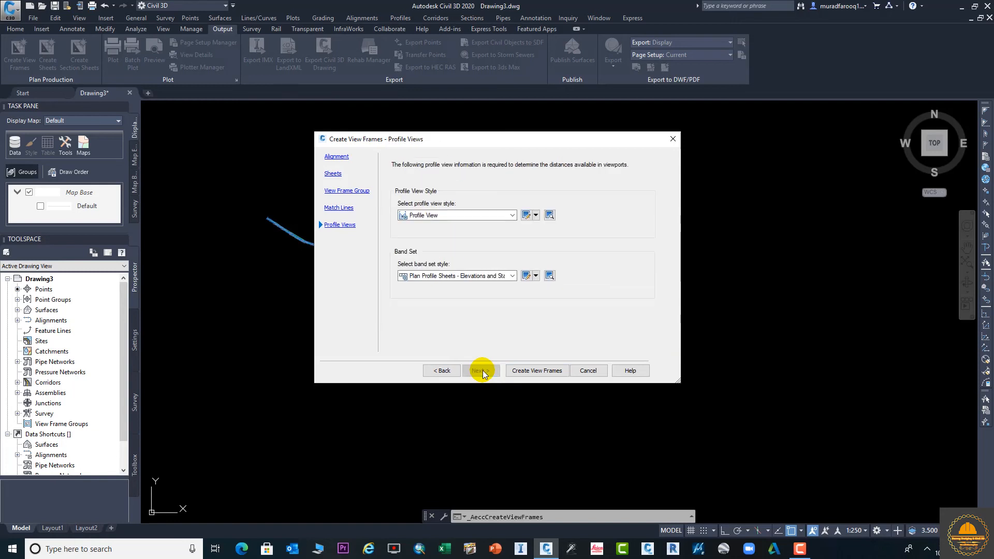
Create the view frames using the Profile View style and the Plan Profile Sheets band set
{"action": "left_click", "coordinate": [547, 371]}
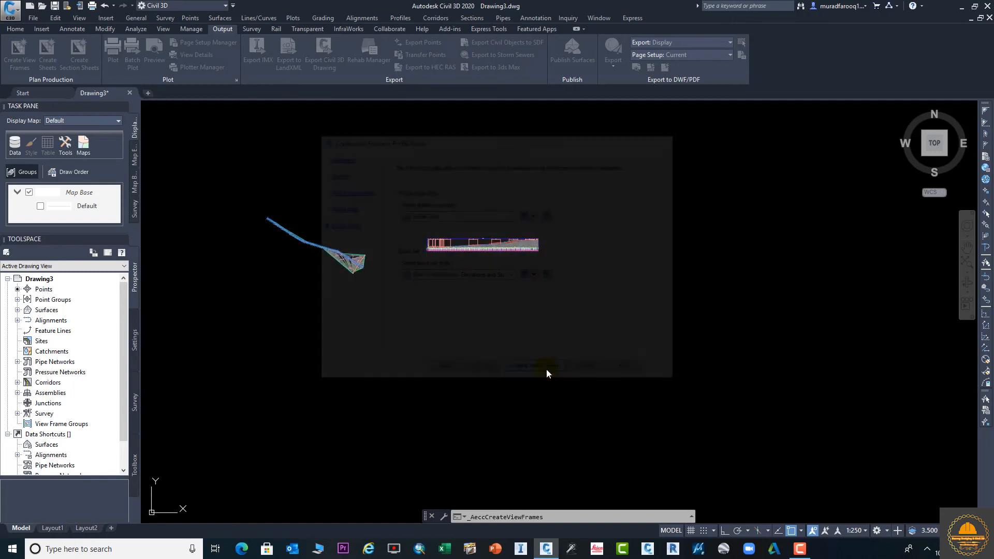
{"action": "scroll", "coordinate": [368, 273], "scroll_direction": "up", "scroll_amount": 5}
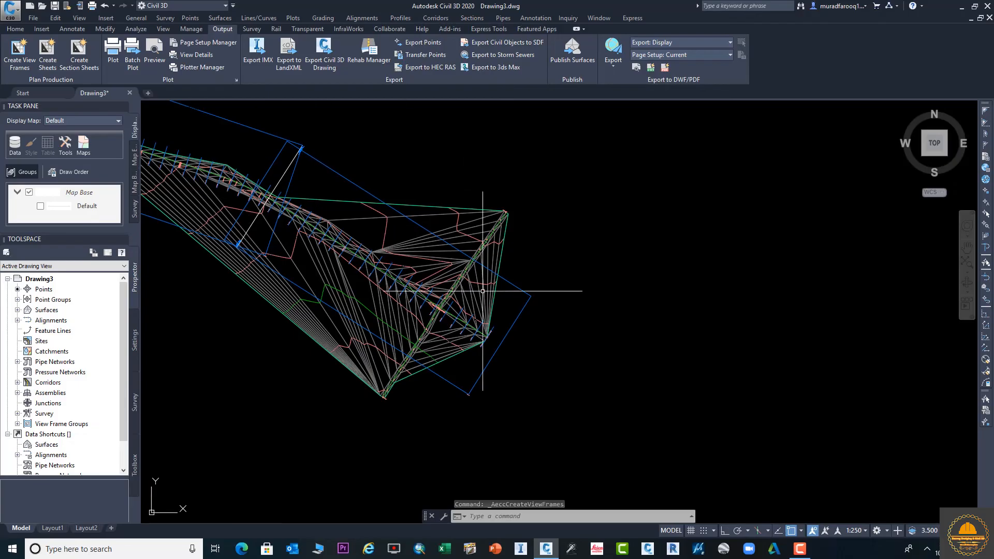
{"action": "middle_click_drag", "start_coordinate": [344, 238], "coordinate": [433, 257]}
{"action": "scroll", "coordinate": [458, 275], "scroll_direction": "down", "scroll_amount": 6}
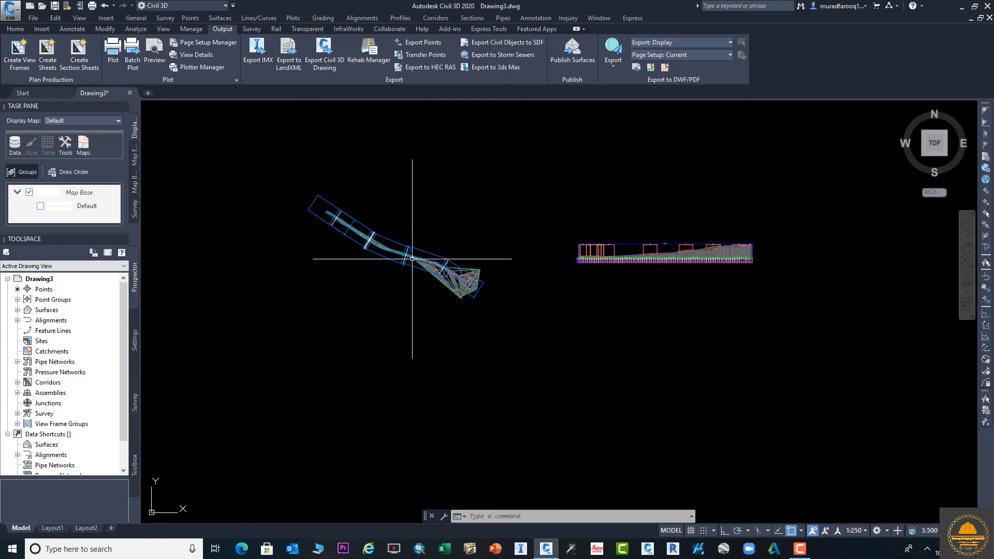
Examine the first match line's label and the overlapping view frames near the surface end of the corridor
{"action": "scroll", "coordinate": [441, 248], "scroll_direction": "up", "scroll_amount": 5}
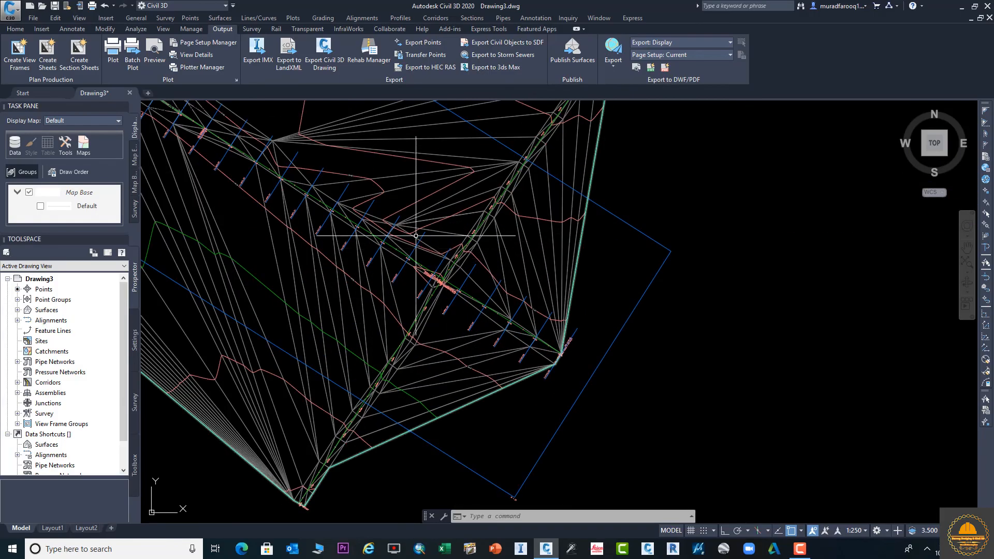
{"action": "scroll", "coordinate": [363, 249], "scroll_direction": "up", "scroll_amount": 6}
{"action": "scroll", "coordinate": [479, 286], "scroll_direction": "up", "scroll_amount": 3}
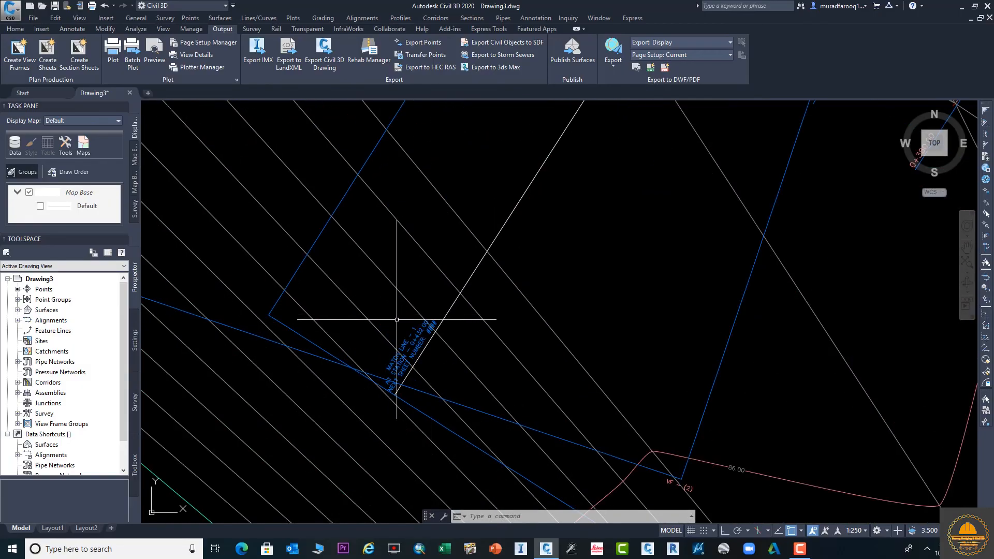
{"action": "scroll", "coordinate": [437, 339], "scroll_direction": "up", "scroll_amount": 3}
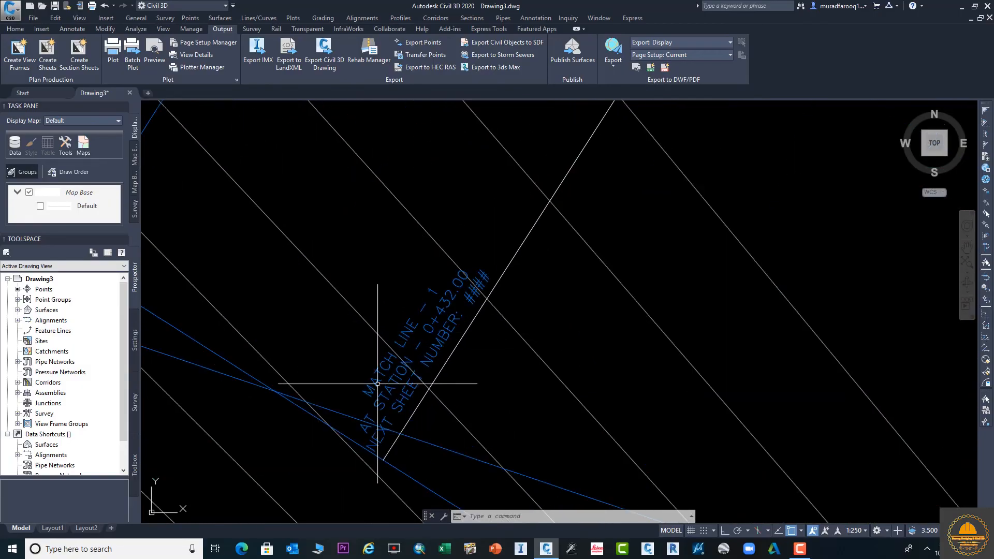
{"action": "scroll", "coordinate": [456, 351], "scroll_direction": "down", "scroll_amount": 8}
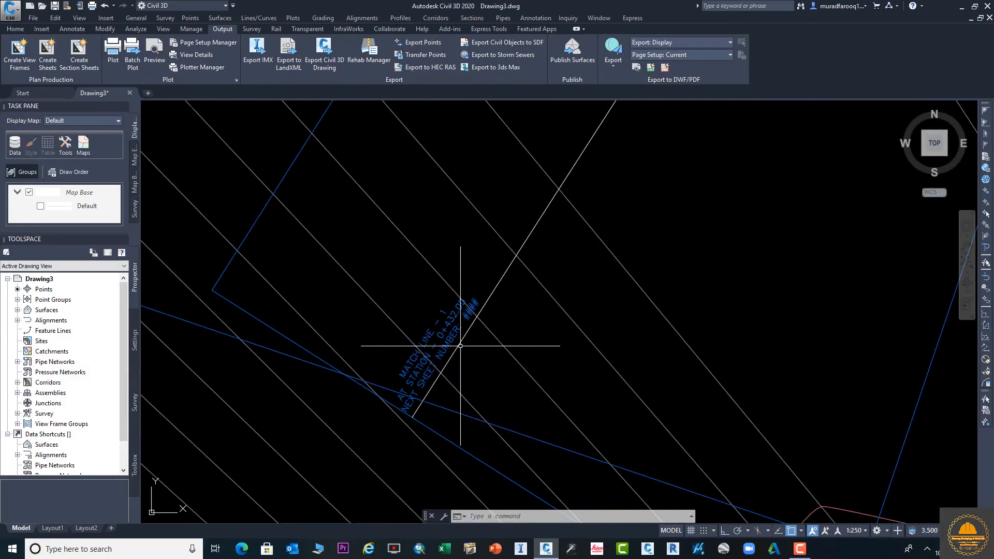
{"action": "middle_click_drag", "start_coordinate": [511, 276], "coordinate": [387, 359]}
{"action": "scroll", "coordinate": [516, 204], "scroll_direction": "down", "scroll_amount": 3}
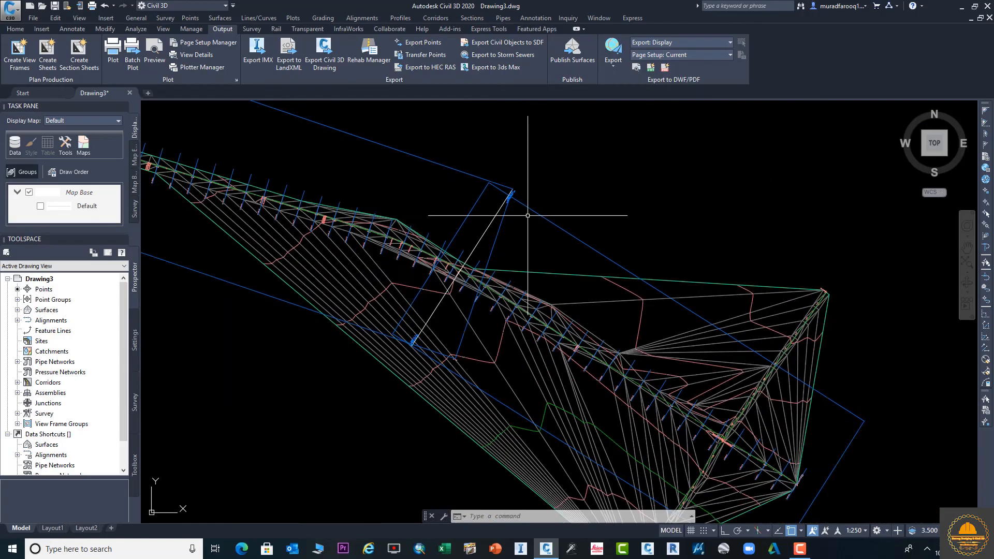
{"action": "scroll", "coordinate": [538, 220], "scroll_direction": "down", "scroll_amount": 3}
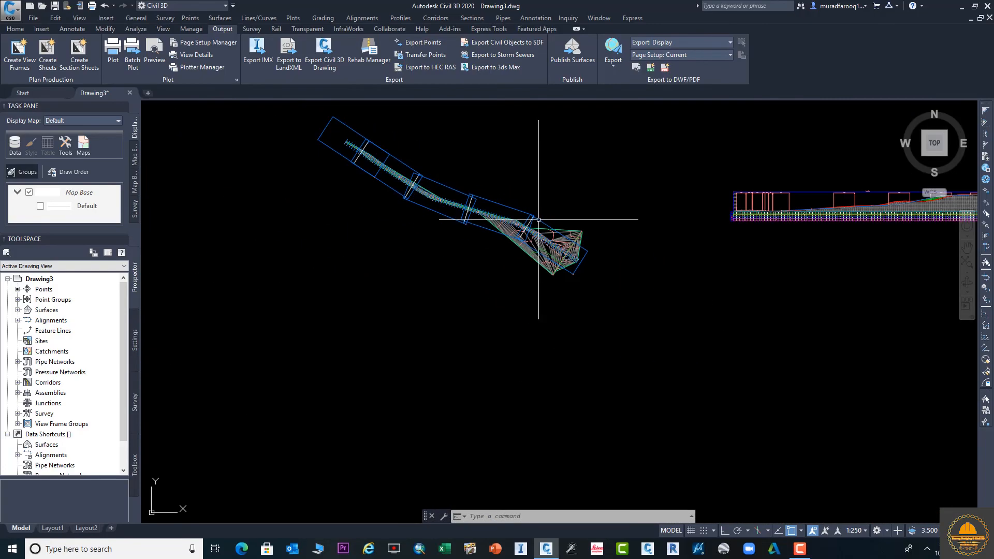
{"action": "mouse_move", "coordinate": [461, 215]}
{"action": "middle_mouse_down"}
{"action": "mouse_move", "coordinate": [390, 273]}
{"action": "mouse_move", "coordinate": [451, 309]}
{"action": "middle_mouse_up"}
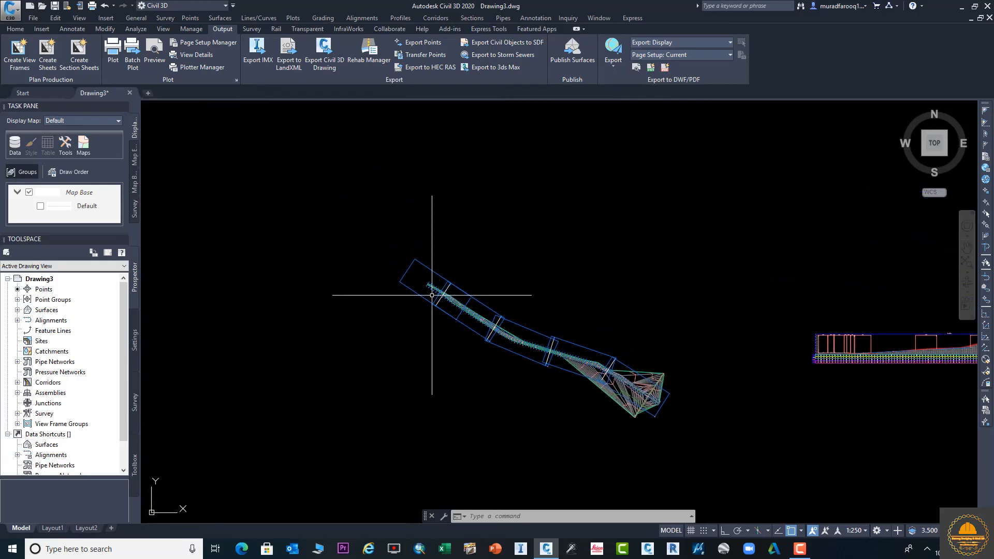
Inspect the view frames and match lines along the middle of the corridor
{"action": "key", "text": "Escape"}
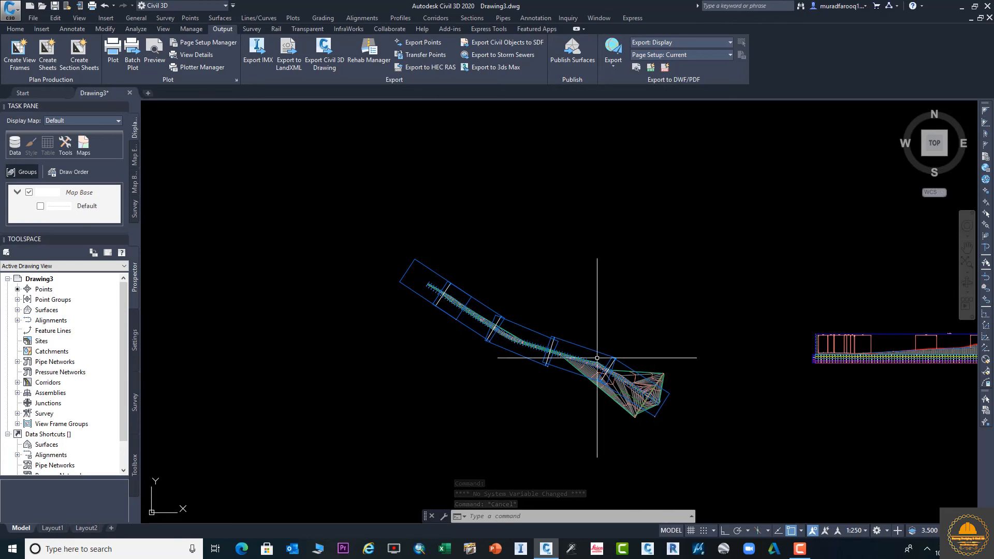
{"action": "scroll", "coordinate": [616, 369], "scroll_direction": "up", "scroll_amount": 4}
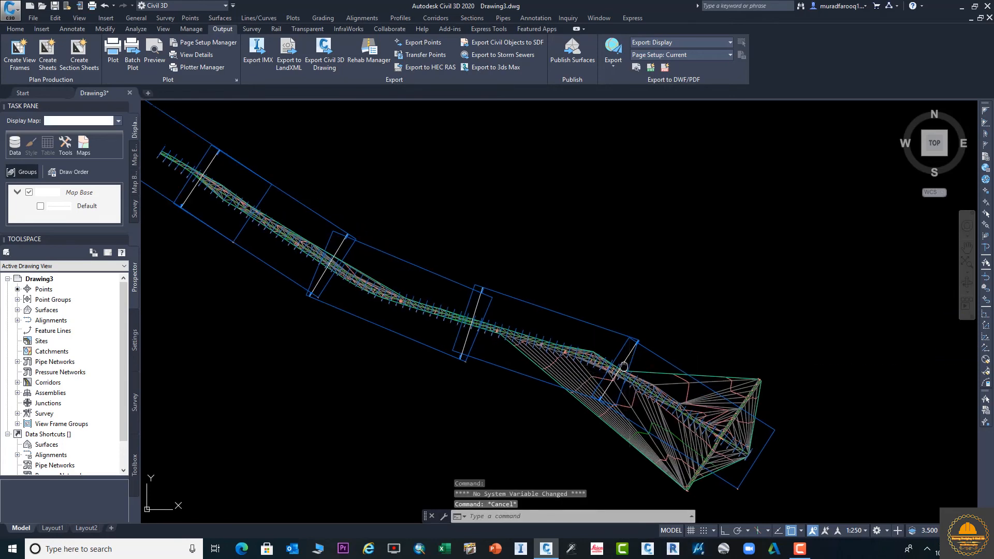
{"action": "middle_click_drag", "start_coordinate": [624, 366], "coordinate": [504, 319]}
{"action": "scroll", "coordinate": [452, 333], "scroll_direction": "up", "scroll_amount": 5}
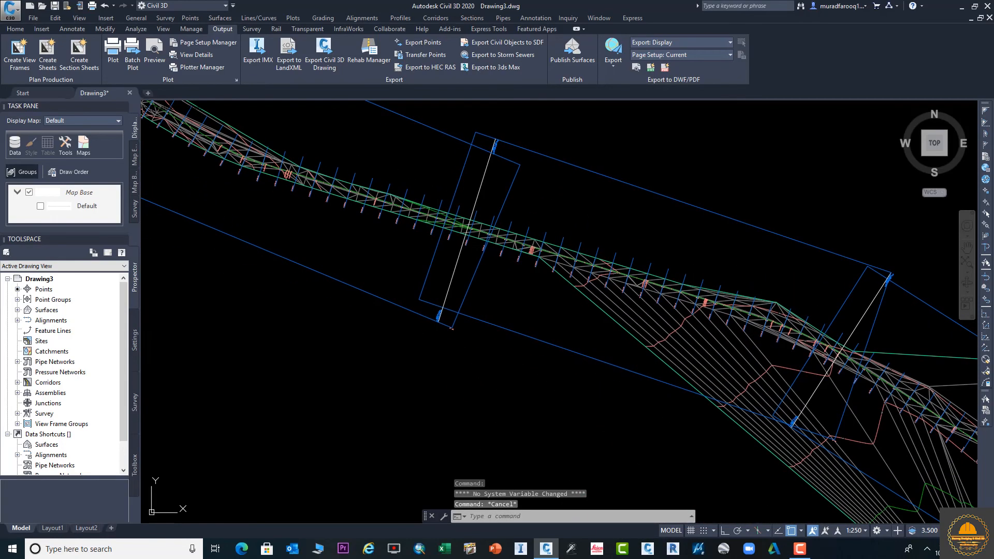
{"action": "scroll", "coordinate": [439, 244], "scroll_direction": "up", "scroll_amount": 4}
{"action": "middle_click_drag", "start_coordinate": [448, 262], "coordinate": [568, 320]}
{"action": "scroll", "coordinate": [561, 324], "scroll_direction": "down", "scroll_amount": 4}
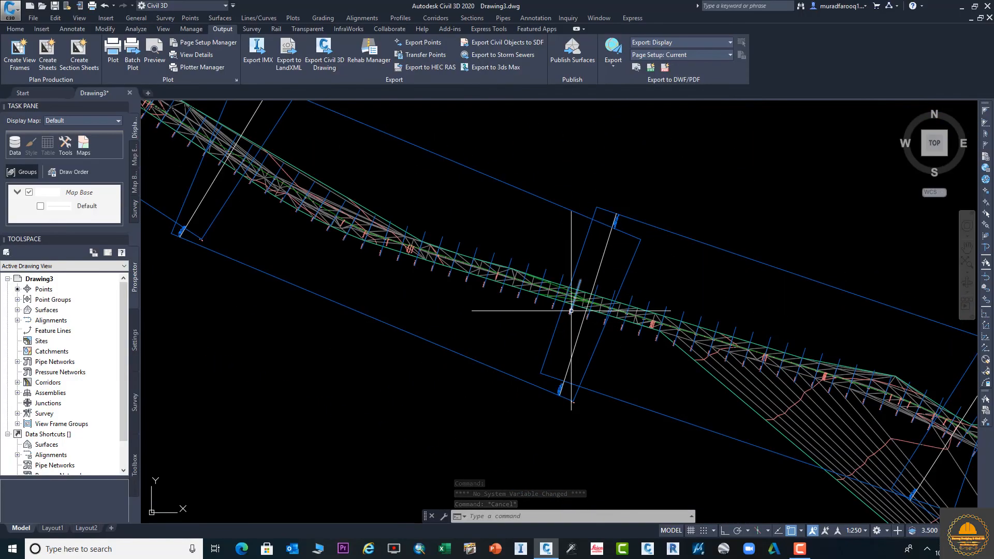
{"action": "scroll", "coordinate": [575, 310], "scroll_direction": "up", "scroll_amount": 4}
{"action": "scroll", "coordinate": [623, 307], "scroll_direction": "up", "scroll_amount": 2}
{"action": "scroll", "coordinate": [622, 307], "scroll_direction": "down", "scroll_amount": 6}
{"action": "scroll", "coordinate": [639, 241], "scroll_direction": "up", "scroll_amount": 2}
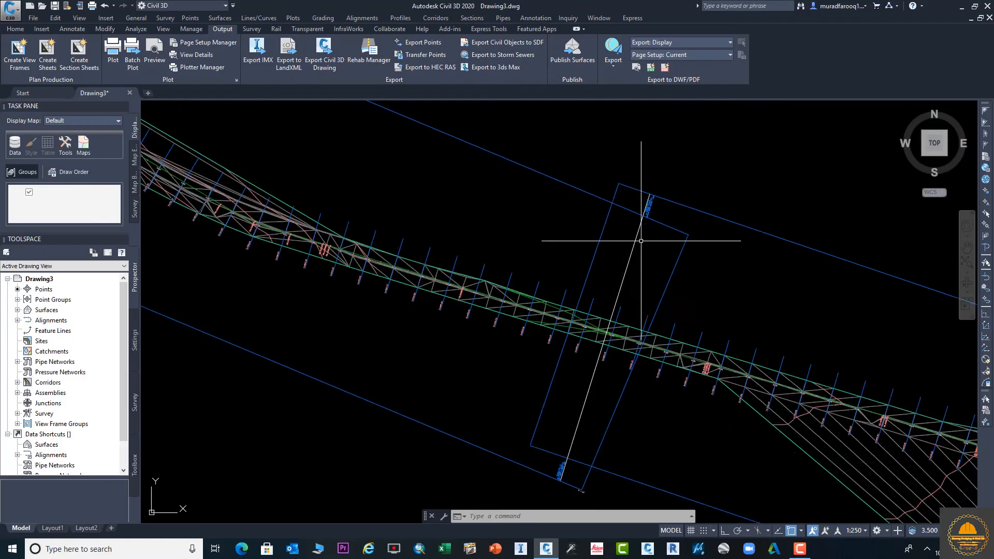
{"action": "scroll", "coordinate": [641, 240], "scroll_direction": "up", "scroll_amount": 2}
Try to stretch match line ML - (2) along the alignment near chainage 0+860
{"action": "left_click", "coordinate": [632, 222]}
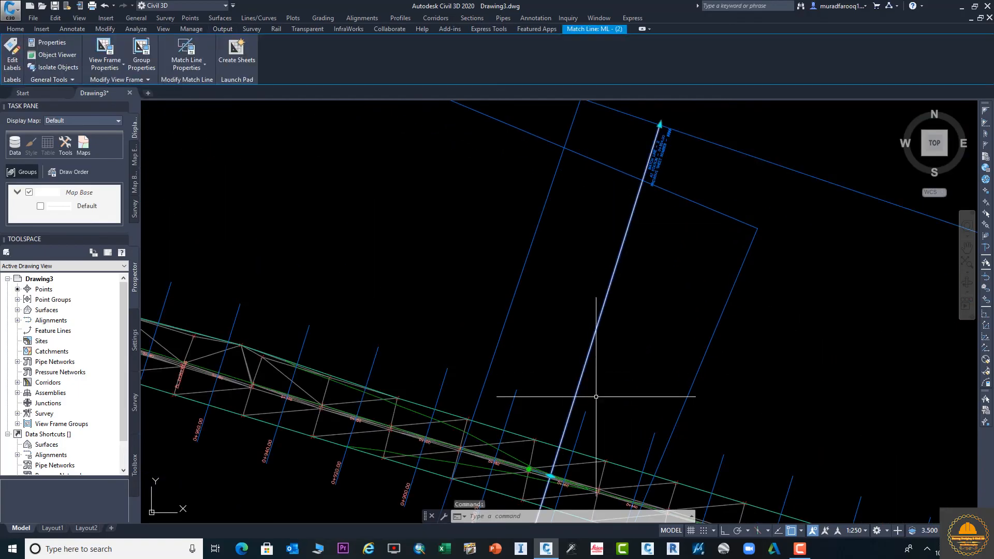
{"action": "scroll", "coordinate": [596, 396], "scroll_direction": "down", "scroll_amount": 2}
{"action": "scroll", "coordinate": [521, 342], "scroll_direction": "up", "scroll_amount": 3}
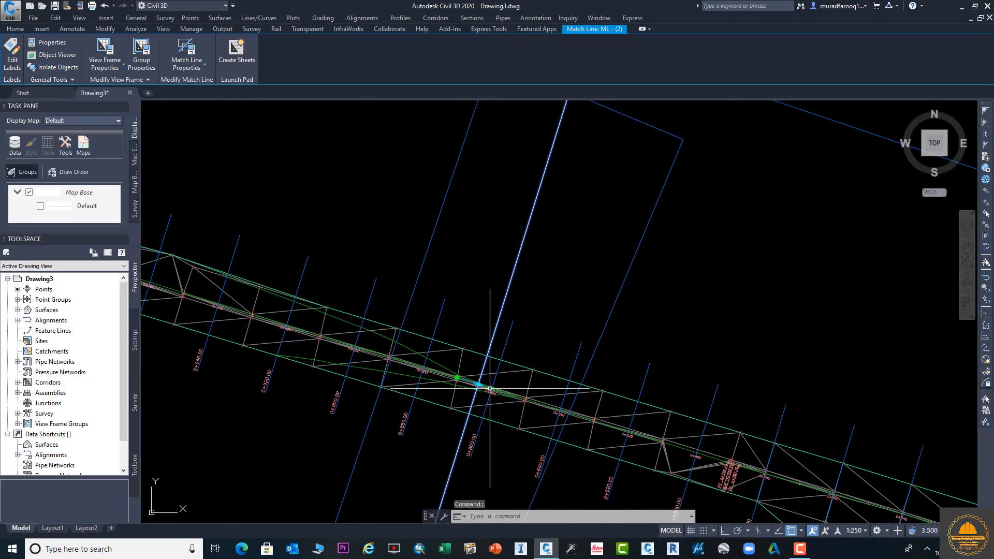
{"action": "scroll", "coordinate": [456, 389], "scroll_direction": "up", "scroll_amount": 4}
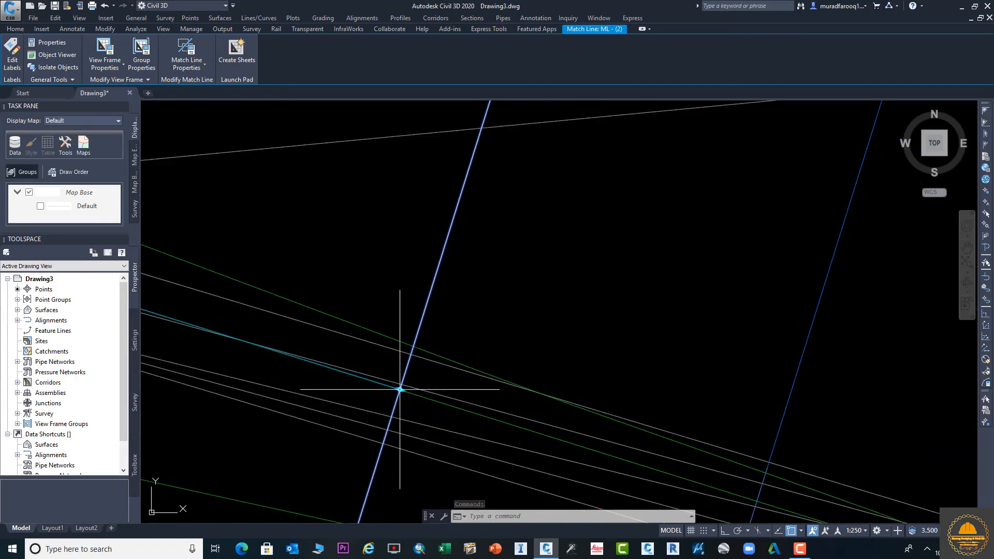
{"action": "left_click", "coordinate": [400, 390]}
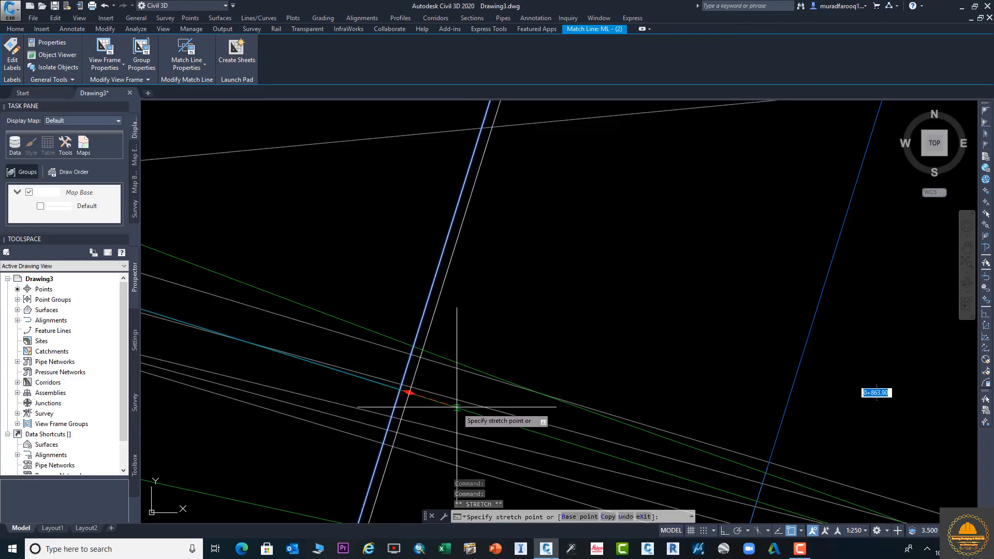
{"action": "scroll", "coordinate": [457, 399], "scroll_direction": "down", "scroll_amount": 2}
{"action": "middle_click_drag", "start_coordinate": [473, 404], "coordinate": [414, 261]}
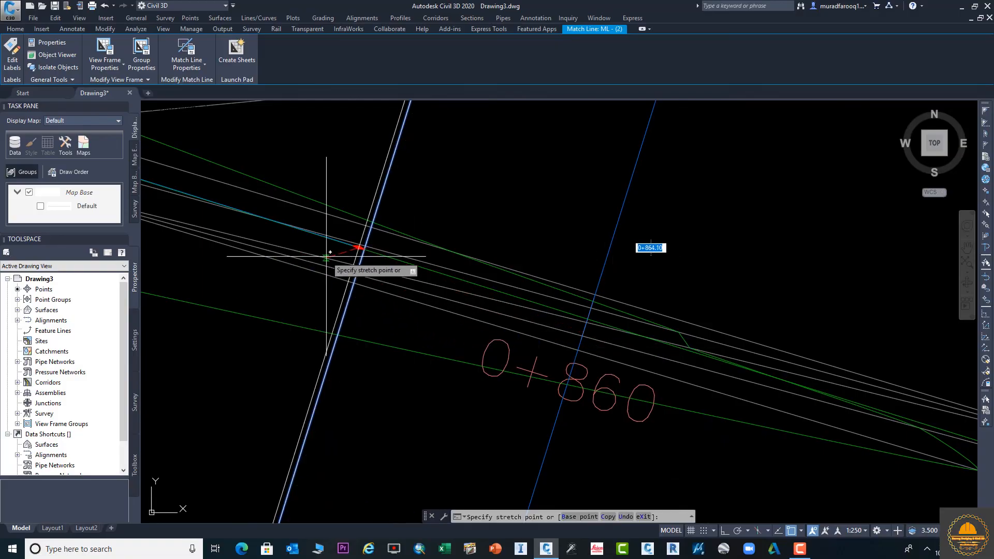
{"action": "key", "text": "Escape"}
{"action": "scroll", "coordinate": [357, 254], "scroll_direction": "down", "scroll_amount": 4}
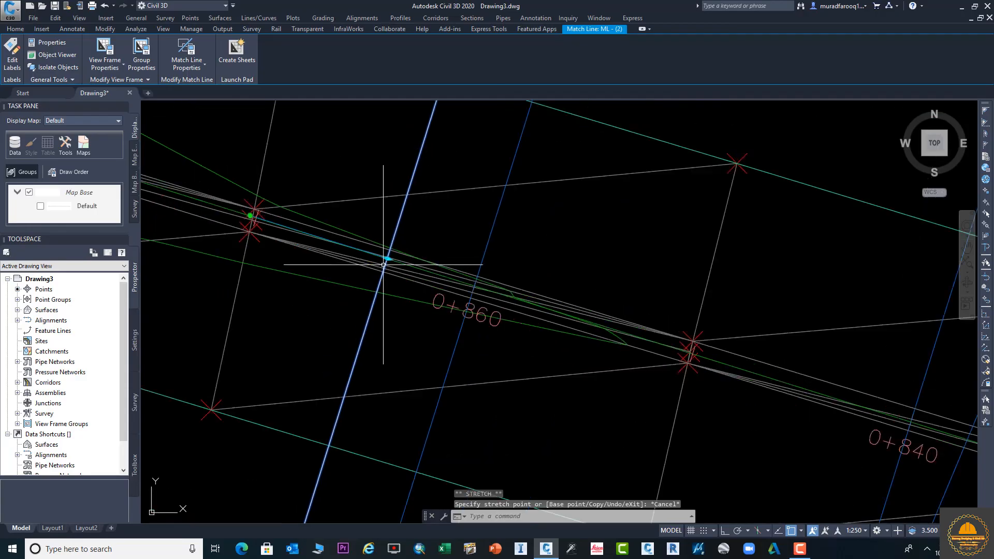
{"action": "middle_click_drag", "start_coordinate": [273, 239], "coordinate": [554, 315]}
{"action": "scroll", "coordinate": [553, 314], "scroll_direction": "down", "scroll_amount": 3}
{"action": "middle_click_drag", "start_coordinate": [425, 280], "coordinate": [568, 331]}
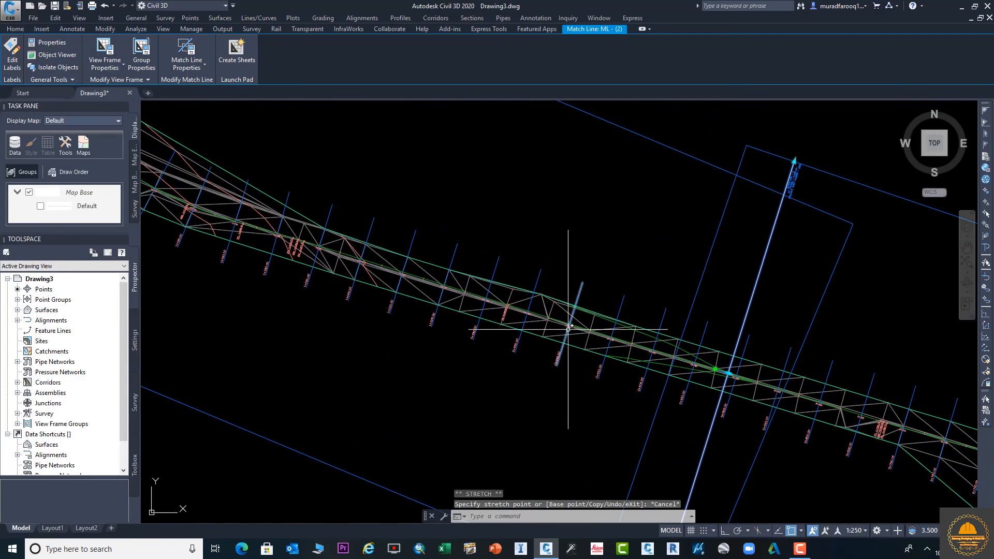
Try to stretch the next match line along the alignment near chainage 1+200
{"action": "scroll", "coordinate": [520, 317], "scroll_direction": "down", "scroll_amount": 3}
{"action": "scroll", "coordinate": [520, 317], "scroll_direction": "up", "scroll_amount": 6}
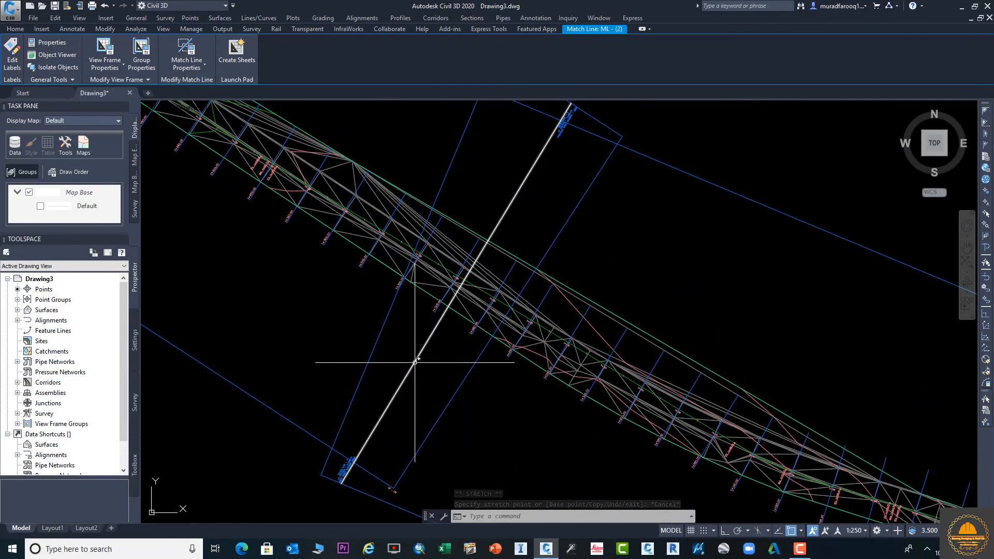
{"action": "scroll", "coordinate": [462, 279], "scroll_direction": "up", "scroll_amount": 3}
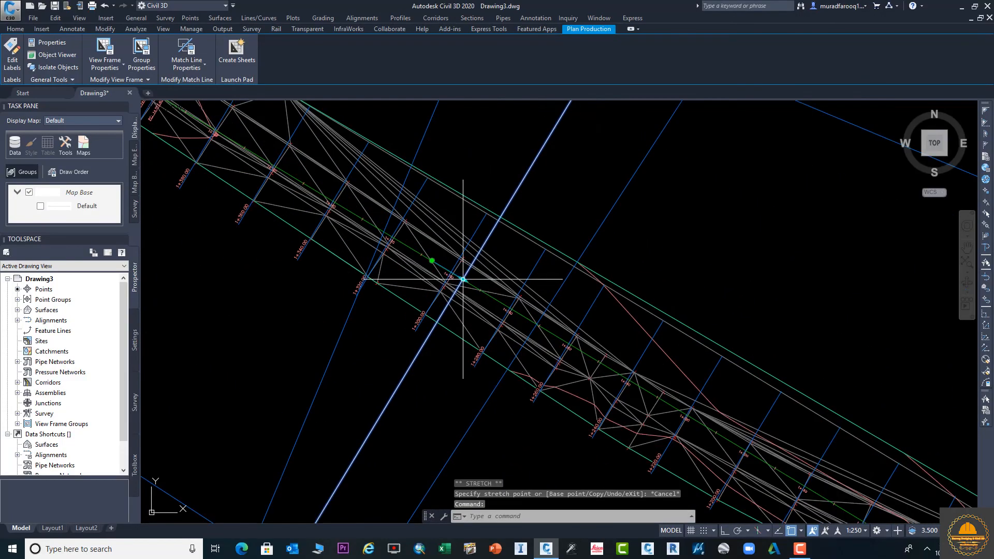
{"action": "left_click", "coordinate": [463, 279]}
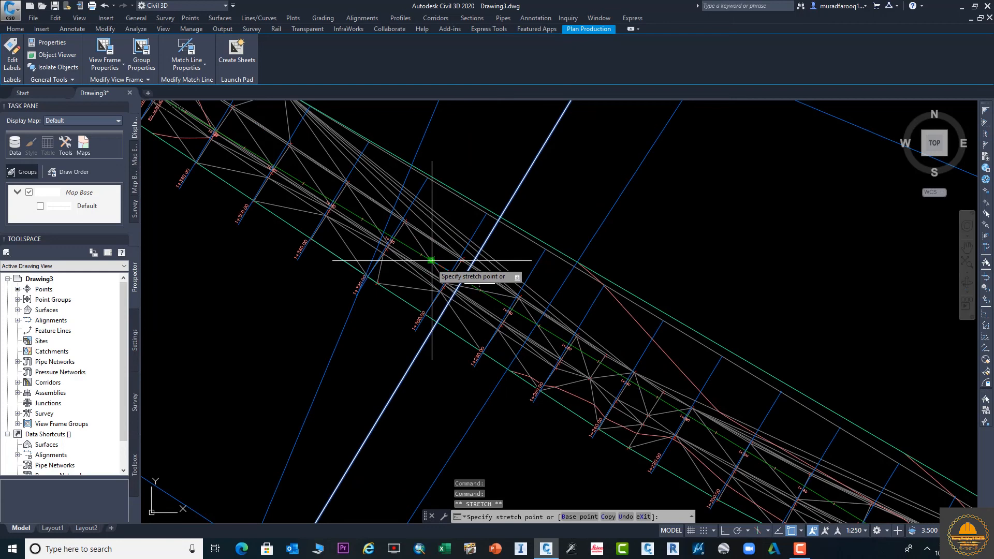
{"action": "left_click", "coordinate": [431, 262]}
{"action": "scroll", "coordinate": [430, 263], "scroll_direction": "down", "scroll_amount": 5}
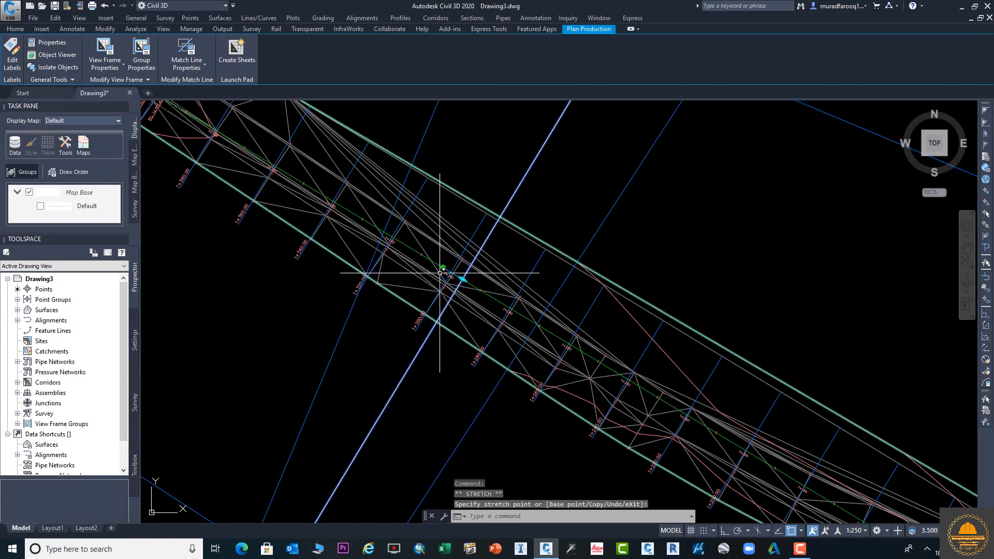
{"action": "key", "text": "Escape"}
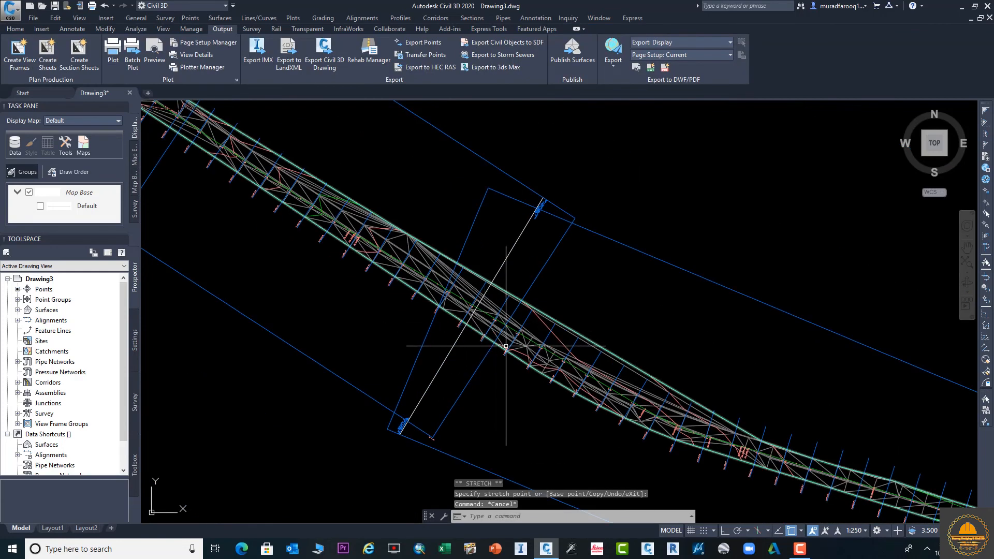
Start creating sheets from view frame group VFG - Alignment - ABC - (1), covering all of its view frames
{"action": "scroll", "coordinate": [576, 375], "scroll_direction": "down", "scroll_amount": 5}
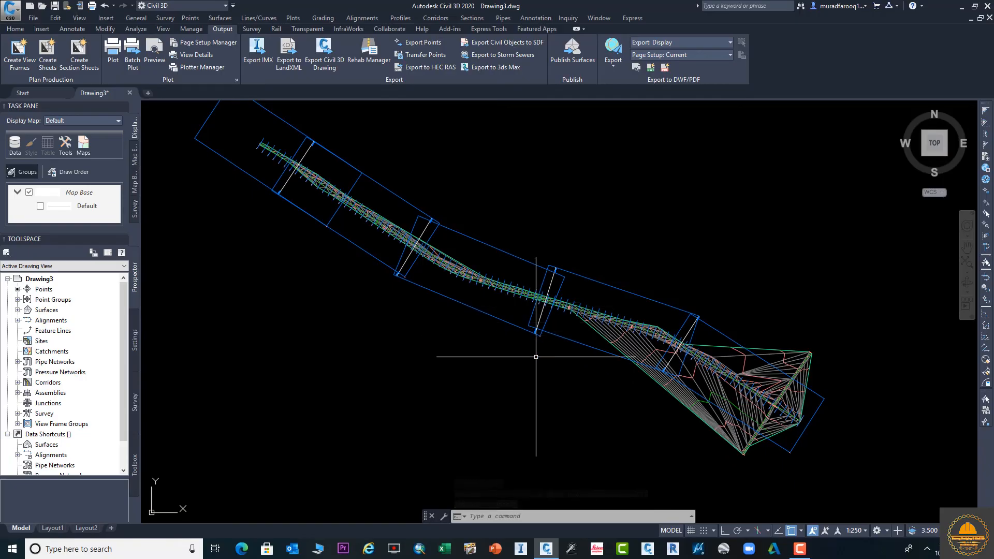
{"action": "middle_click_drag", "start_coordinate": [620, 379], "coordinate": [501, 306]}
{"action": "scroll", "coordinate": [559, 332], "scroll_direction": "down", "scroll_amount": 4}
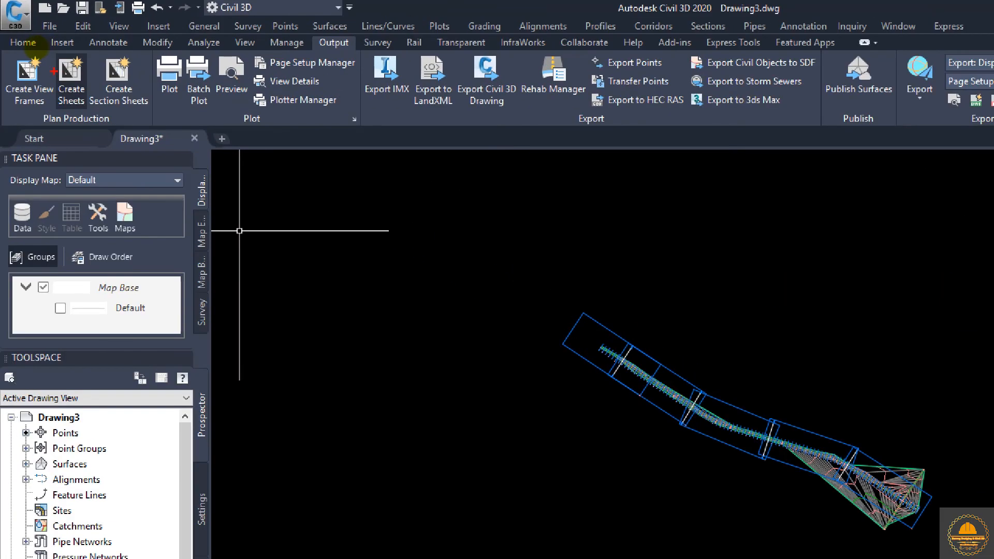
{"action": "left_click", "coordinate": [60, 70]}
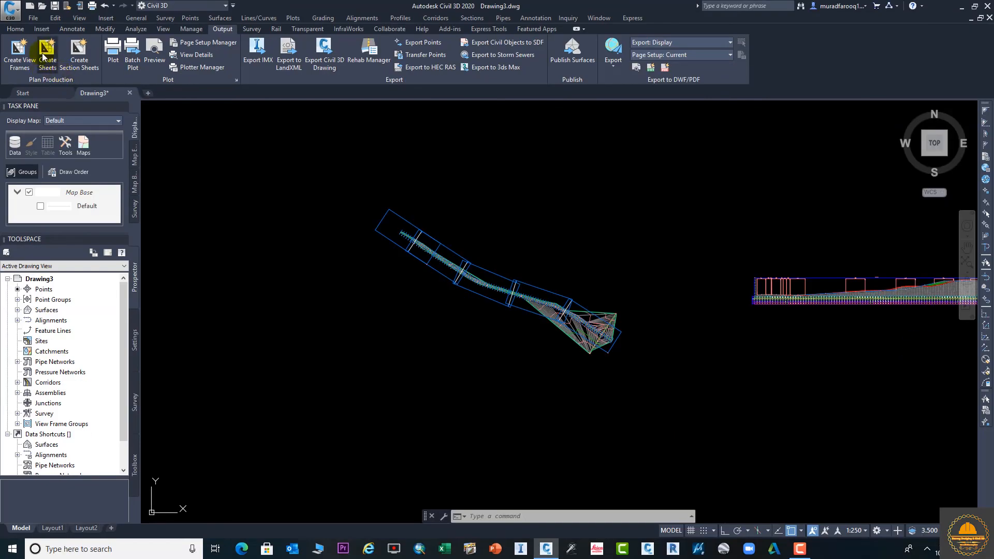
{"action": "left_click", "coordinate": [46, 53]}
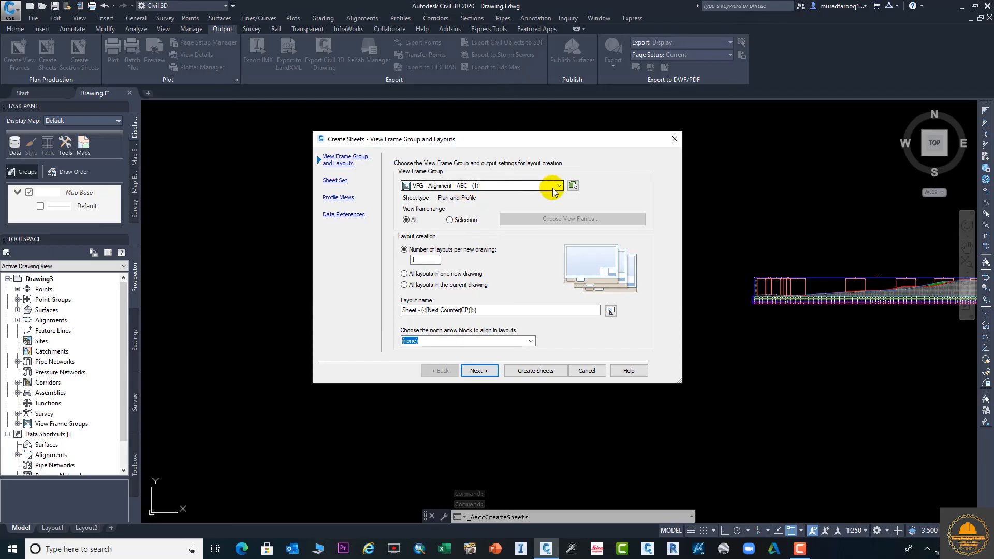
{"action": "left_click", "coordinate": [559, 186]}
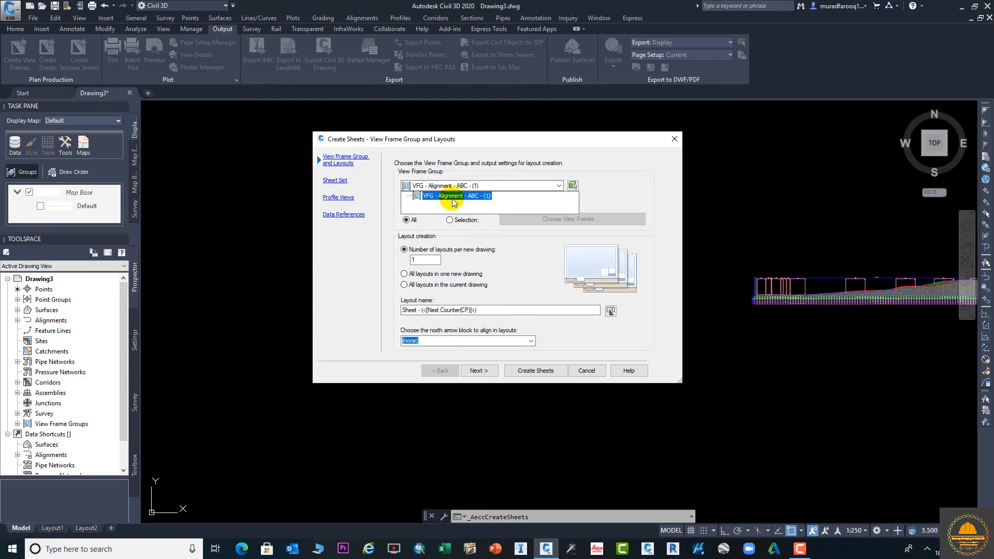
{"action": "left_click", "coordinate": [463, 197]}
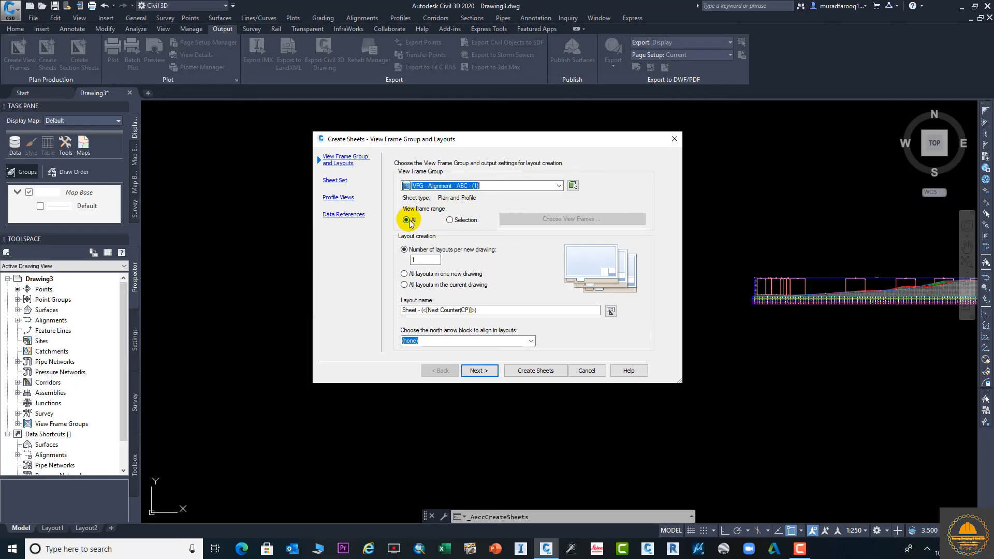
{"action": "left_click", "coordinate": [450, 220]}
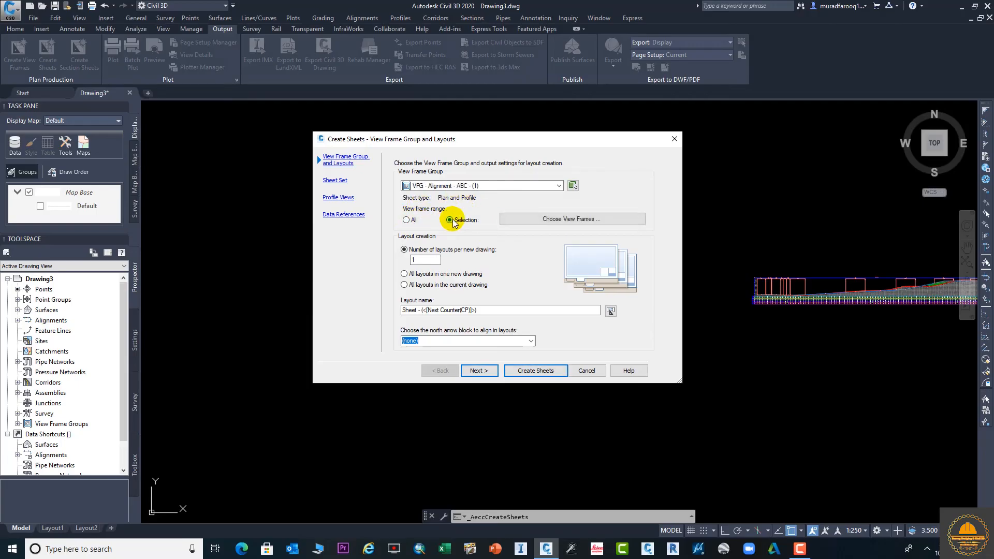
{"action": "left_click", "coordinate": [406, 220]}
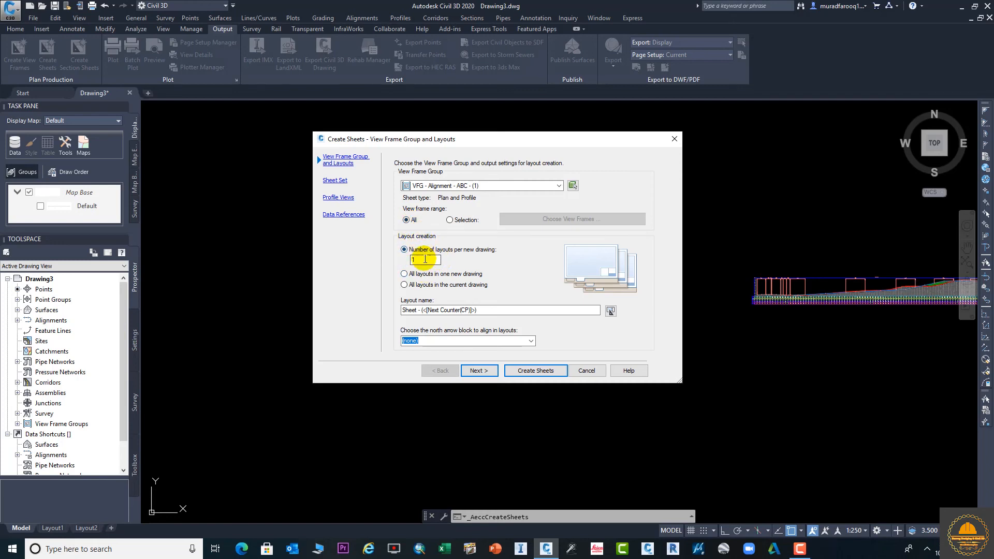
Set all layouts to be created in the current drawing, with the North block as their north arrow
{"action": "left_click_drag", "start_coordinate": [425, 259], "coordinate": [399, 261]}
{"action": "left_click", "coordinate": [436, 284]}
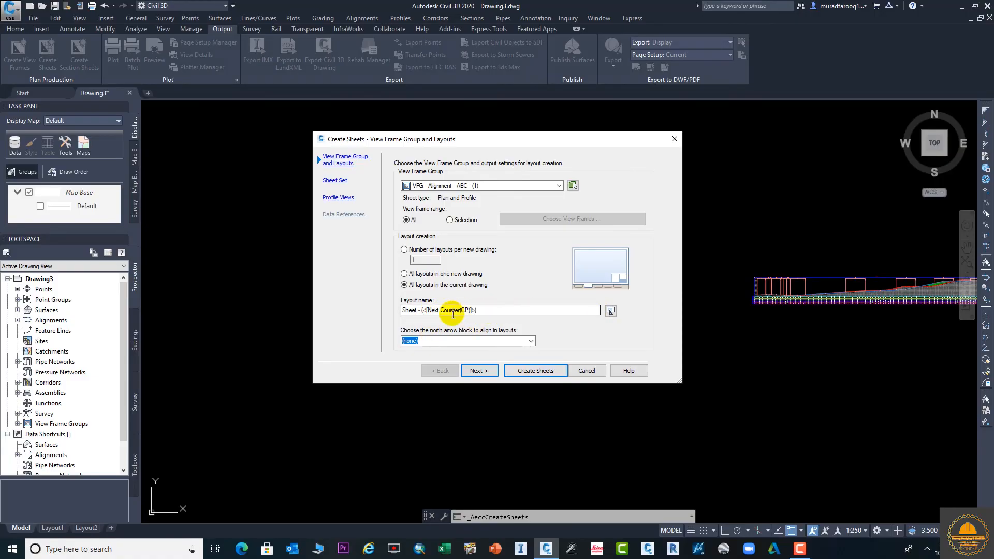
{"action": "left_click", "coordinate": [530, 343]}
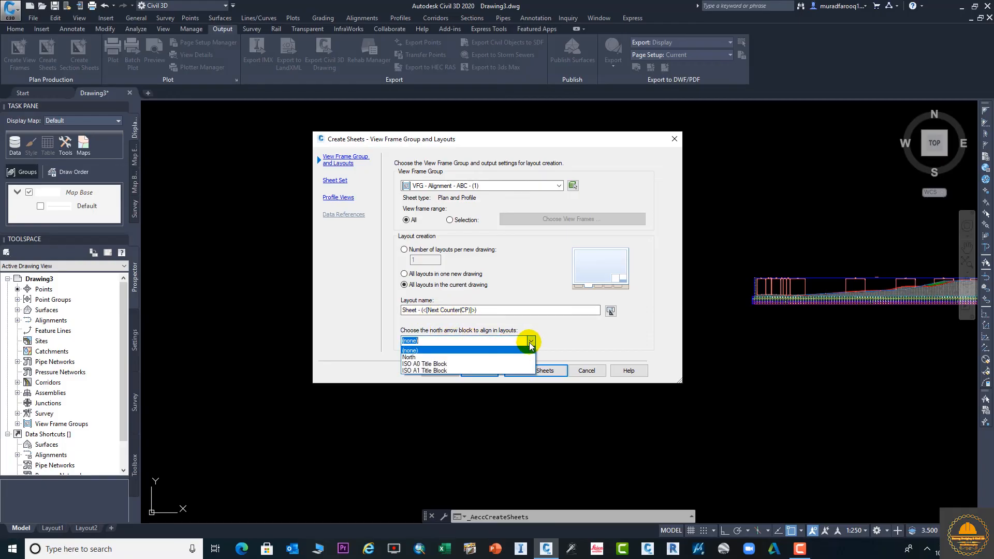
{"action": "left_click", "coordinate": [414, 358]}
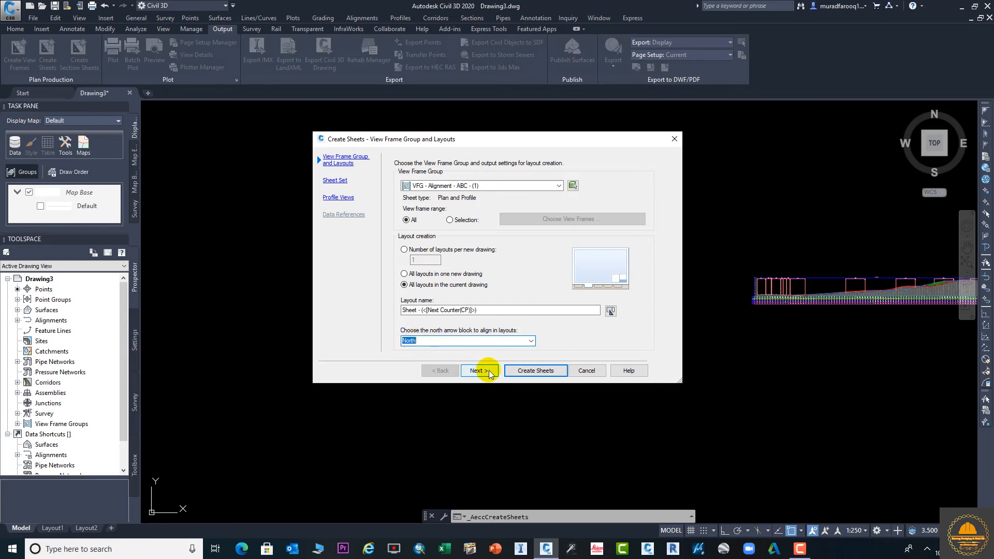
{"action": "left_click", "coordinate": [472, 371]}
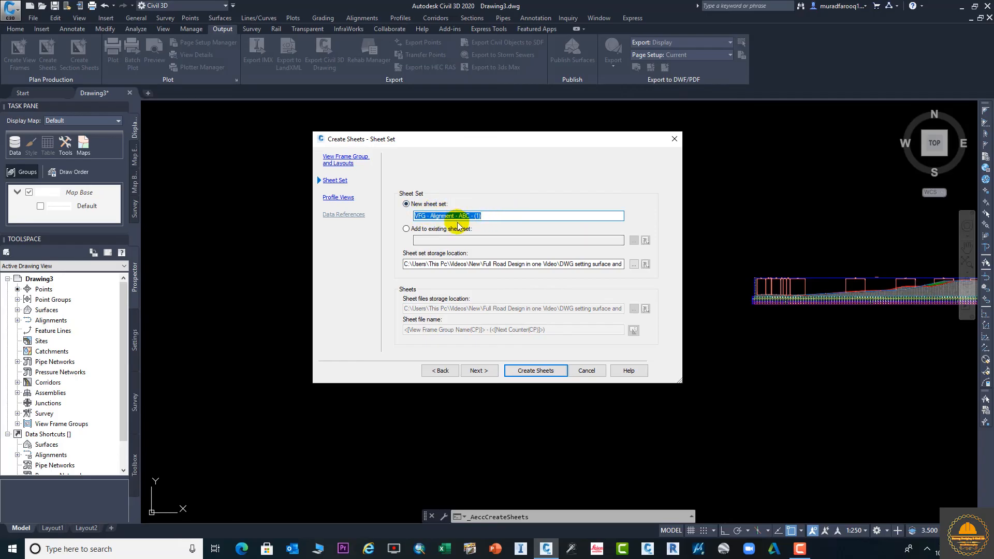
Check the sheet set's storage folder and keep it for the new sheet set VFG - Alignment - ABC - (1)
{"action": "left_click", "coordinate": [634, 265]}
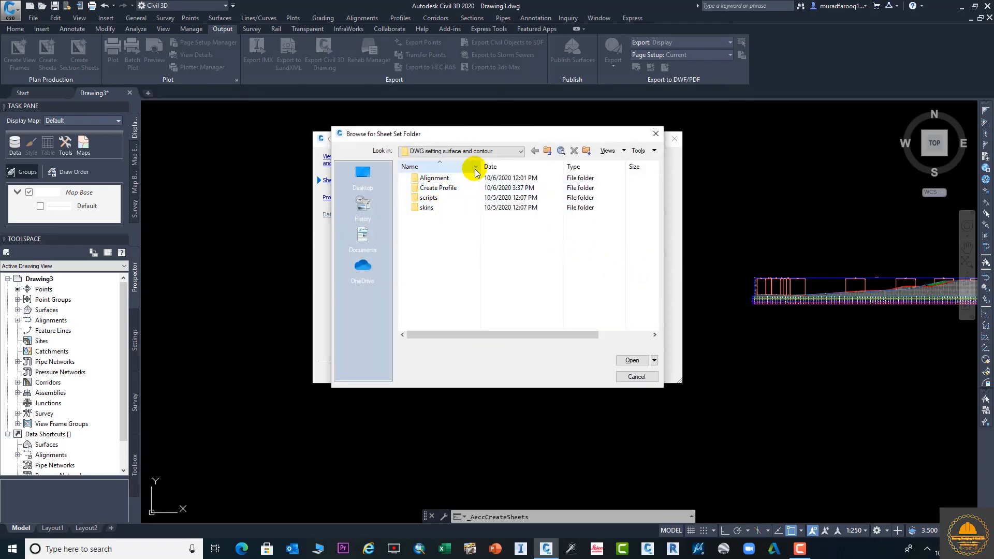
{"action": "left_click", "coordinate": [656, 133]}
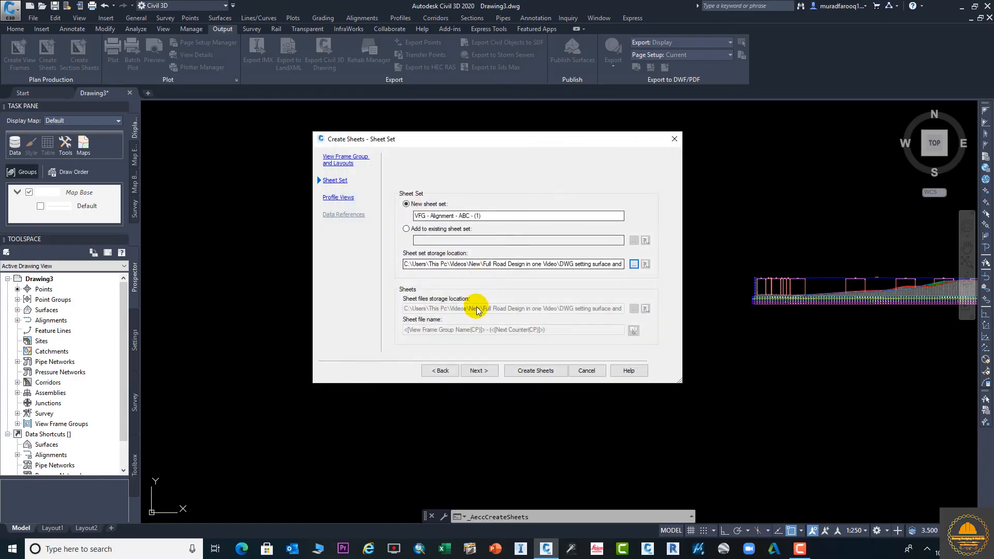
{"action": "left_click", "coordinate": [485, 373]}
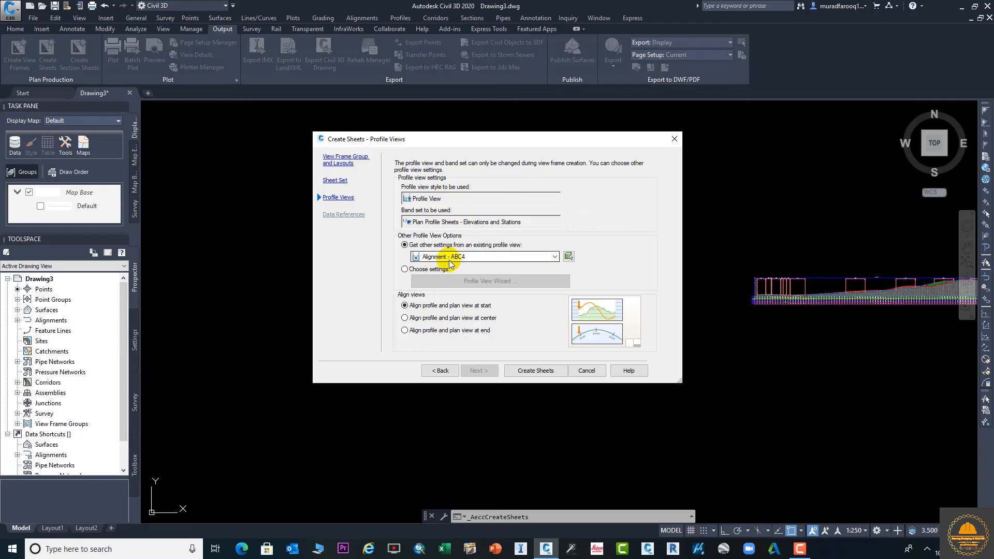
Create the sheets with settings from profile view Alignment - ABC4, saving the drawing and placing the profile views below the existing profile
{"action": "left_click", "coordinate": [552, 257]}
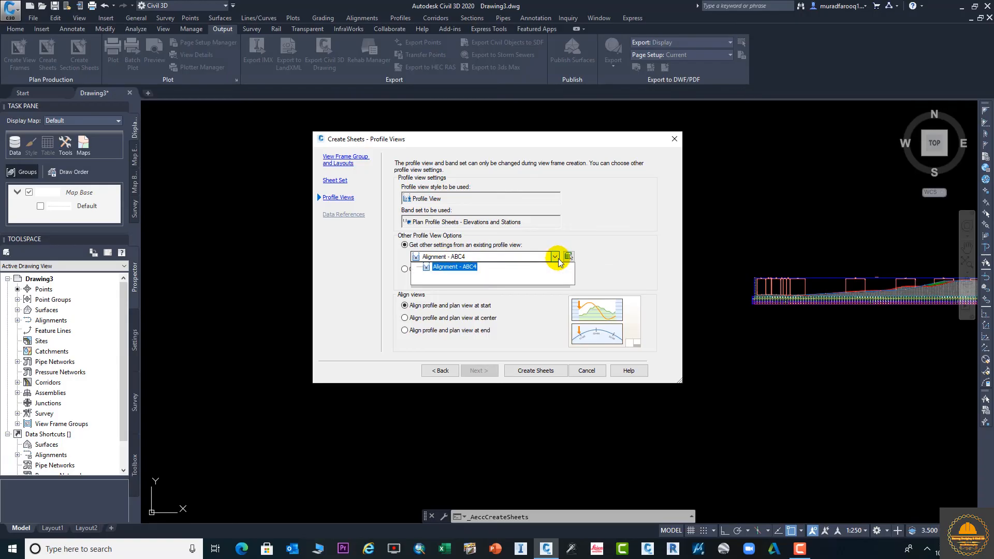
{"action": "left_click", "coordinate": [552, 257]}
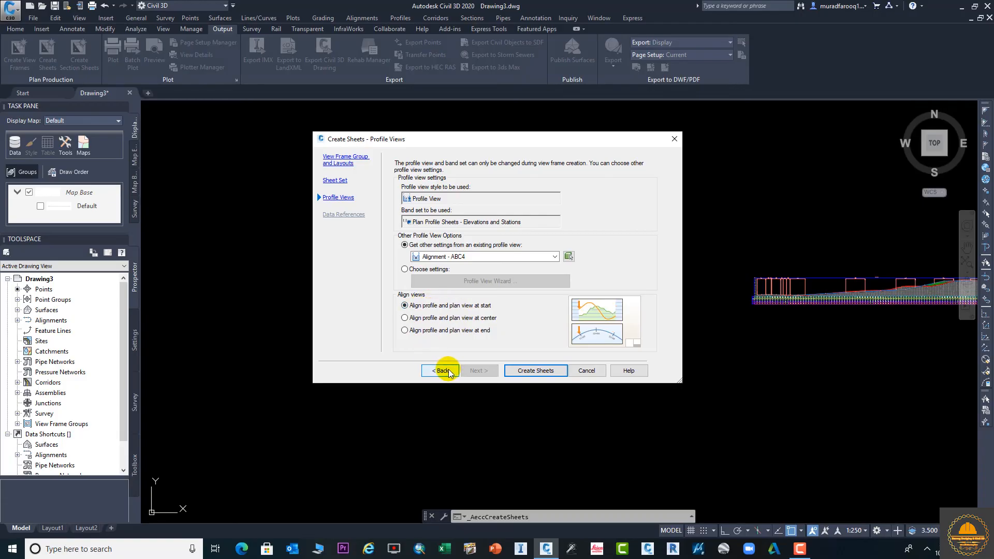
{"action": "left_click", "coordinate": [535, 370]}
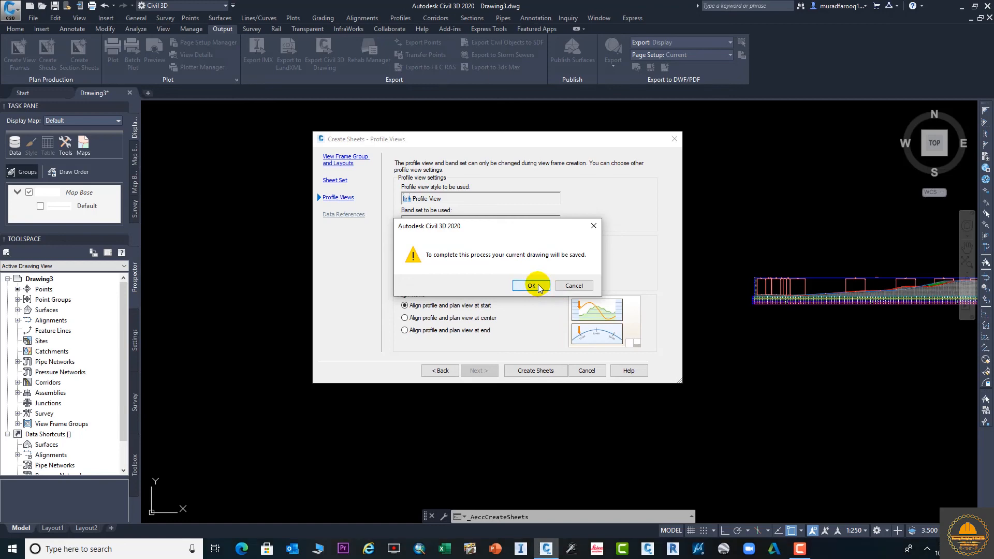
{"action": "left_click", "coordinate": [518, 298]}
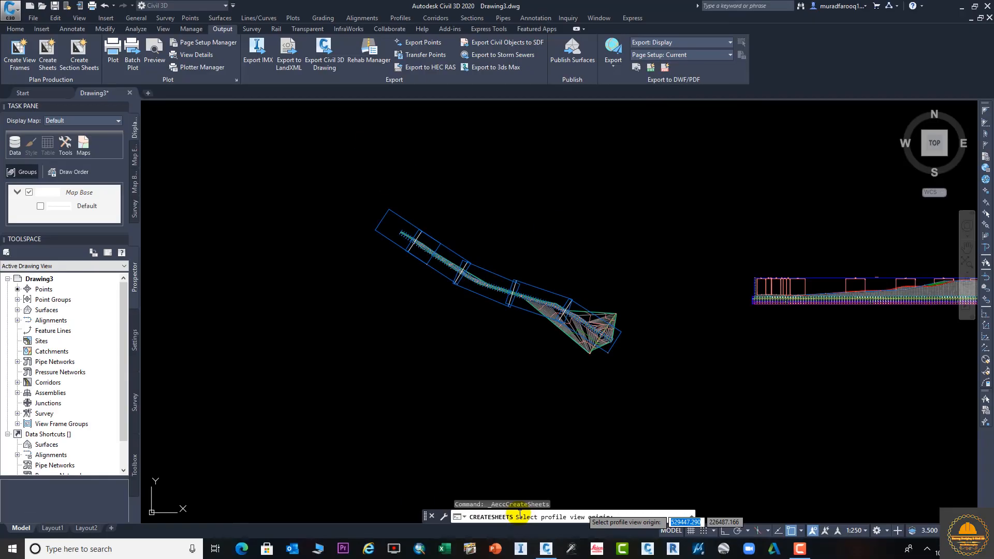
{"action": "middle_click_drag", "start_coordinate": [712, 321], "coordinate": [505, 161]}
{"action": "scroll", "coordinate": [536, 317], "scroll_direction": "down", "scroll_amount": 2}
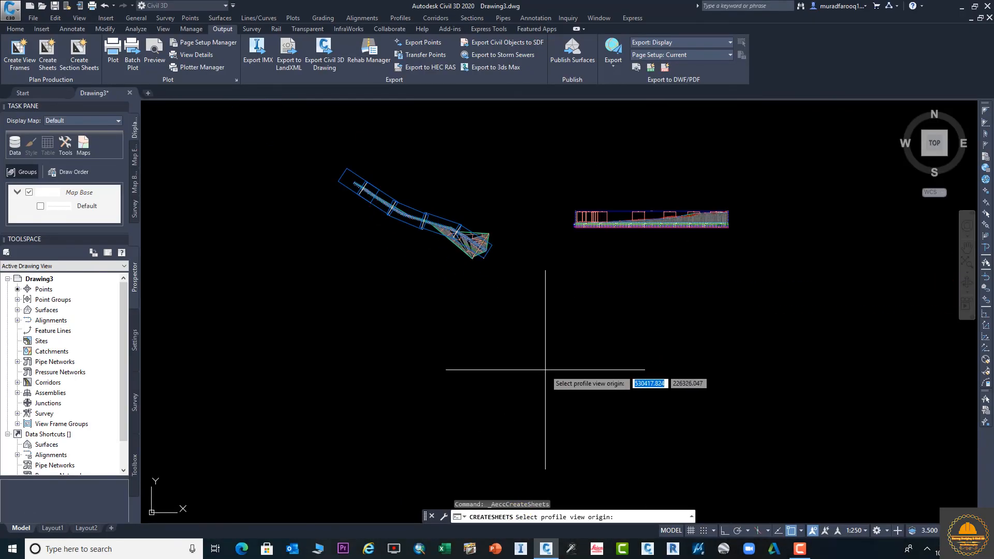
{"action": "left_click", "coordinate": [551, 332]}
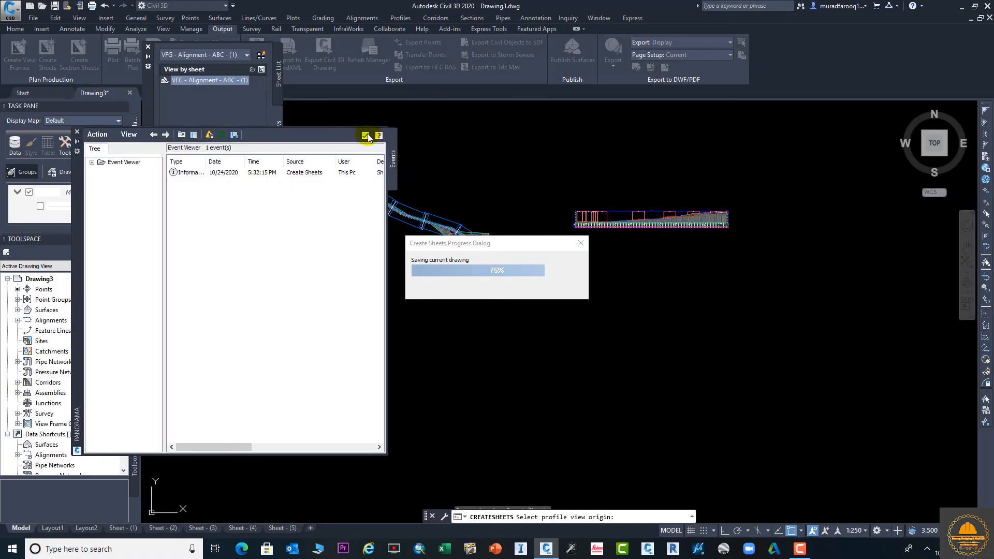
{"action": "left_click", "coordinate": [366, 136]}
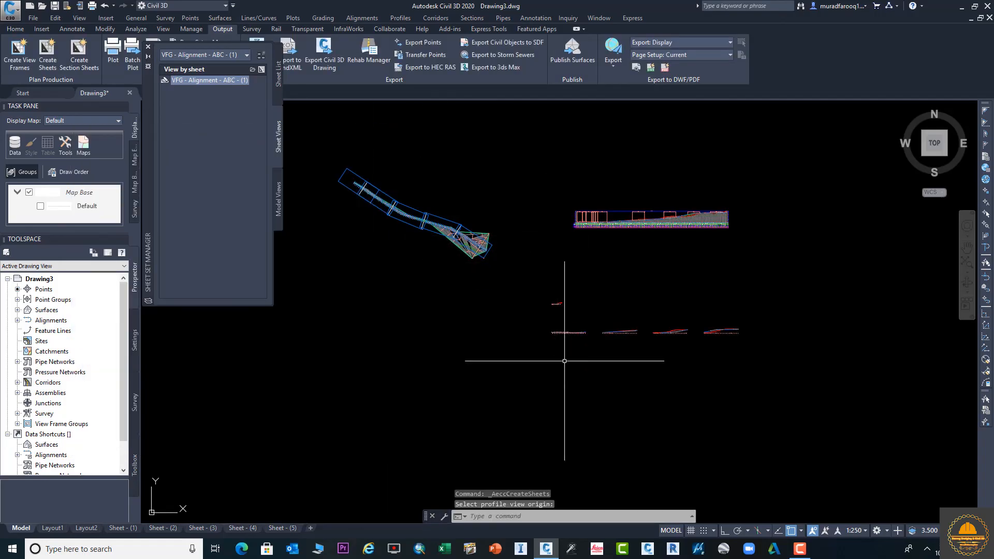
Examine the grids, profile lines and chainage bands of the newly created sheet profile views
{"action": "scroll", "coordinate": [571, 346], "scroll_direction": "up", "scroll_amount": 4}
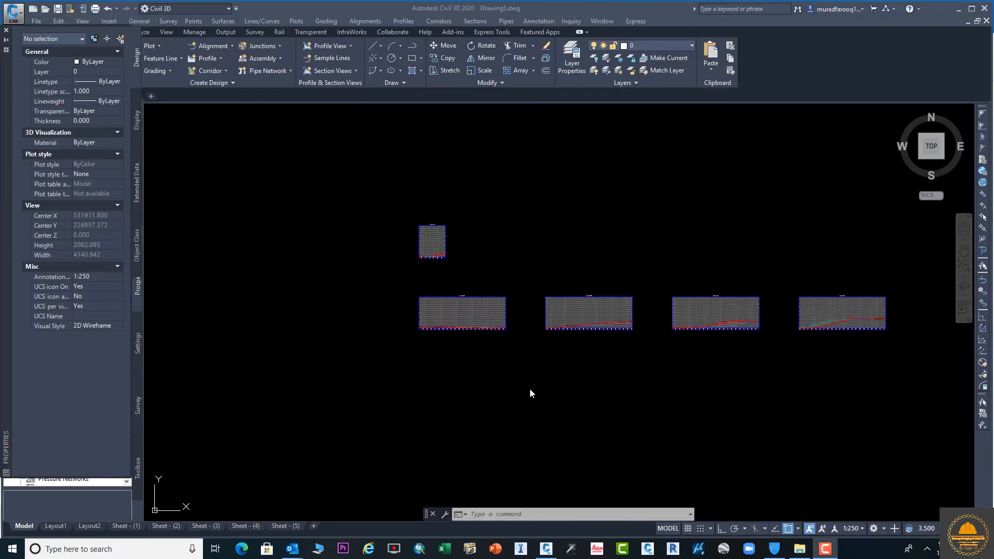
{"action": "scroll", "coordinate": [469, 281], "scroll_direction": "up", "scroll_amount": 4}
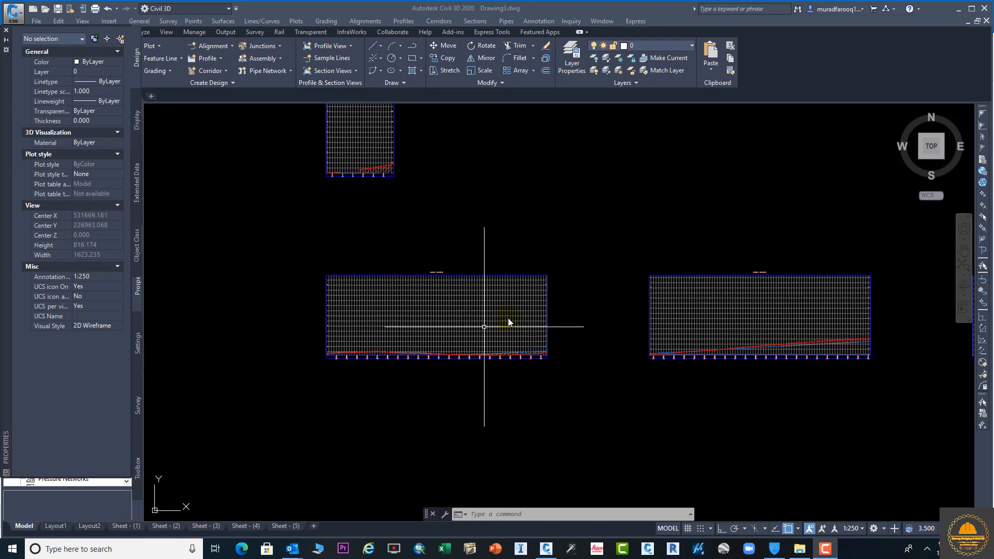
{"action": "scroll", "coordinate": [410, 338], "scroll_direction": "down", "scroll_amount": 2}
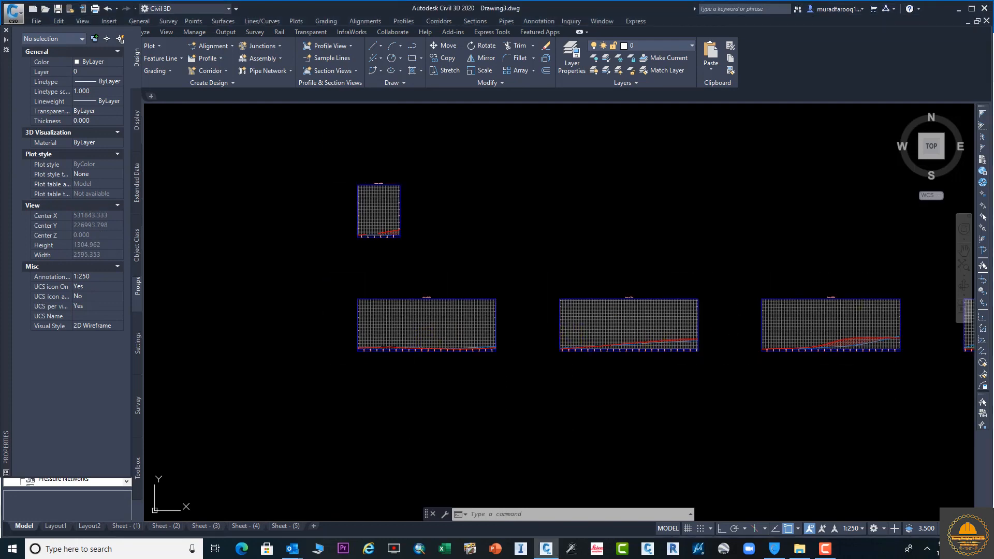
{"action": "scroll", "coordinate": [633, 344], "scroll_direction": "up", "scroll_amount": 6}
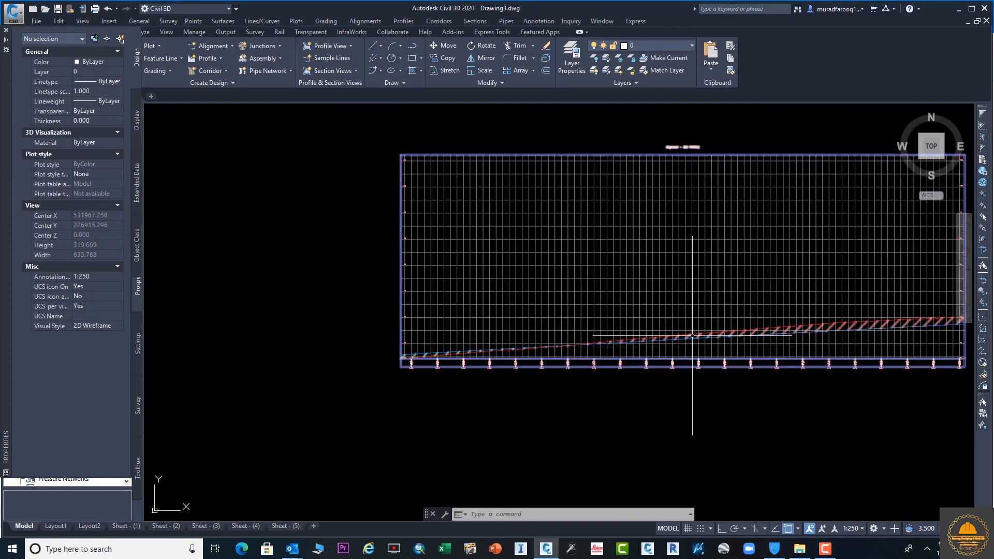
{"action": "scroll", "coordinate": [691, 334], "scroll_direction": "down", "scroll_amount": 2}
{"action": "middle_click_drag", "start_coordinate": [401, 348], "coordinate": [750, 319]}
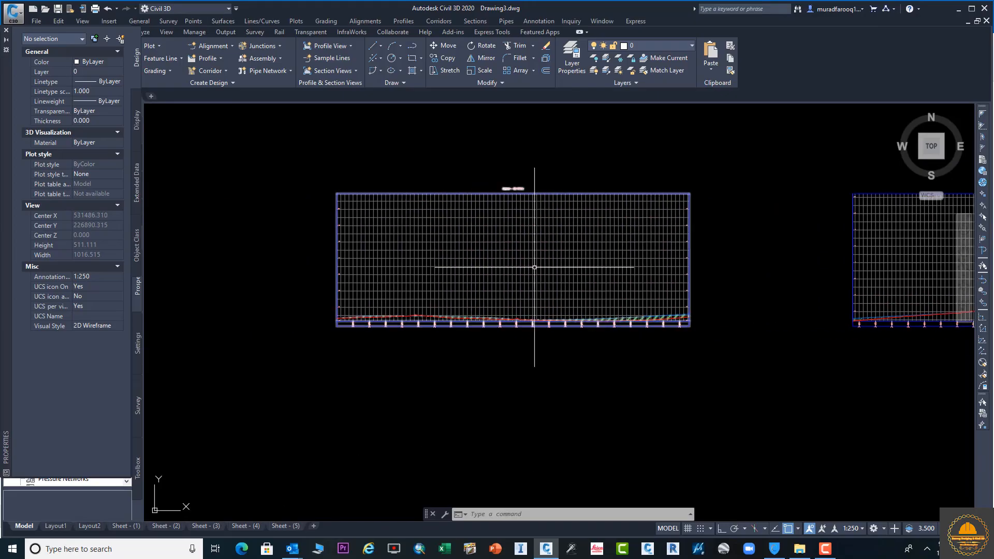
{"action": "scroll", "coordinate": [522, 310], "scroll_direction": "up", "scroll_amount": 4}
{"action": "scroll", "coordinate": [523, 310], "scroll_direction": "down", "scroll_amount": 4}
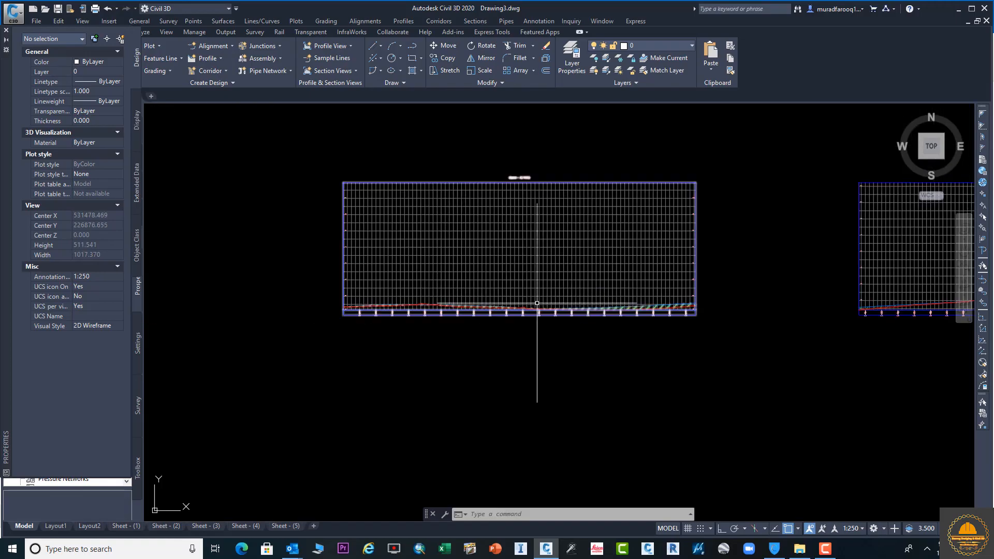
Set the chainage range of the first sheet profile view, Alignment - ABC18, to Automatic in its profile view properties
{"action": "left_click", "coordinate": [589, 285]}
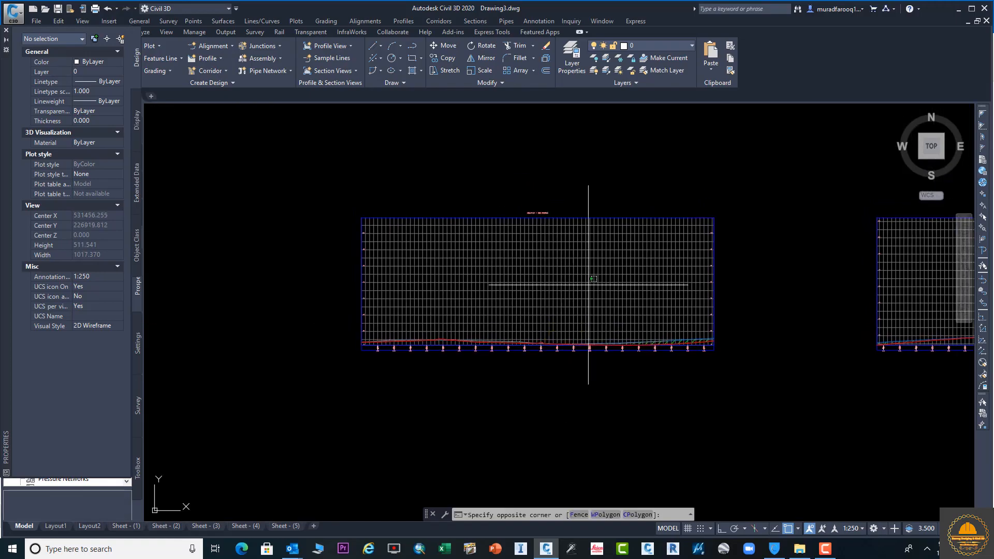
{"action": "left_click", "coordinate": [704, 280]}
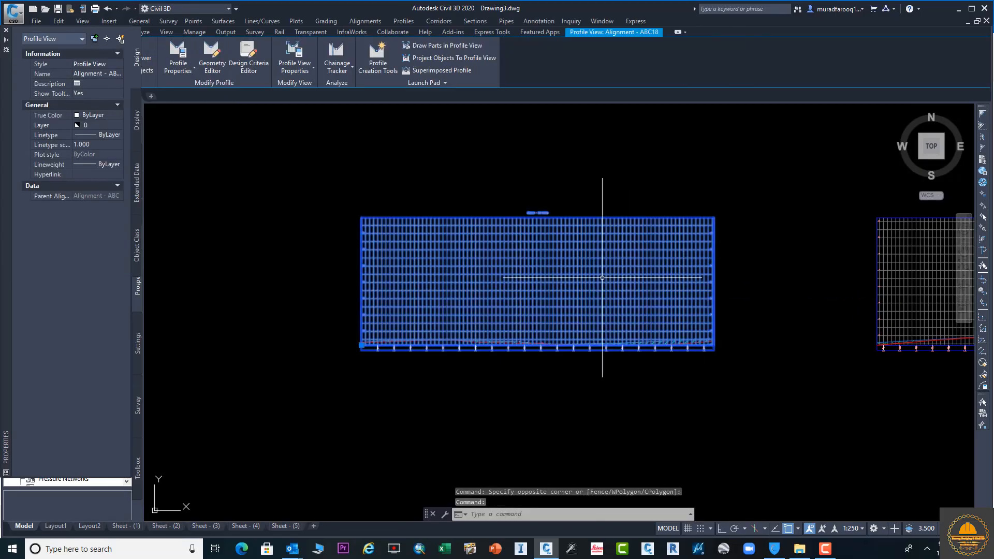
{"action": "right_click", "coordinate": [612, 275]}
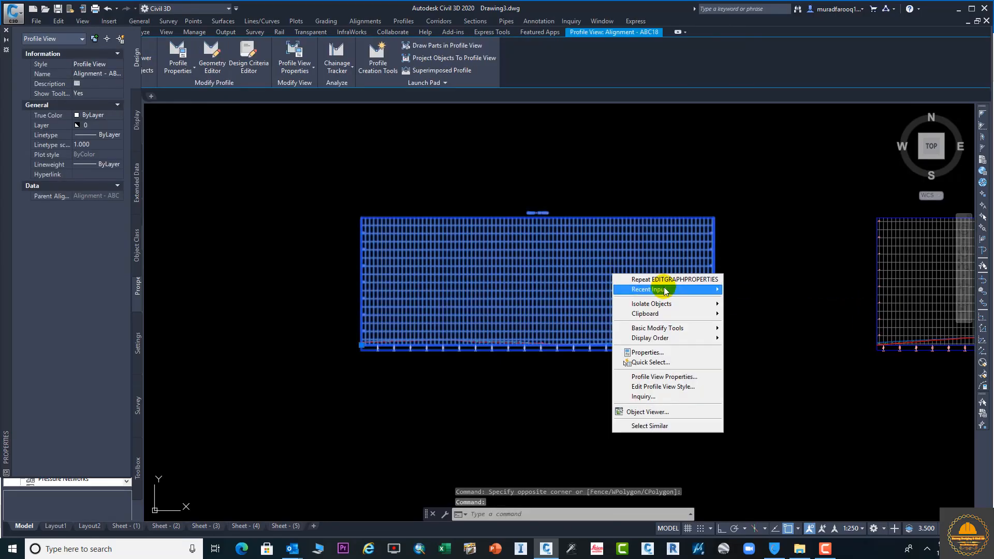
{"action": "left_click", "coordinate": [665, 379]}
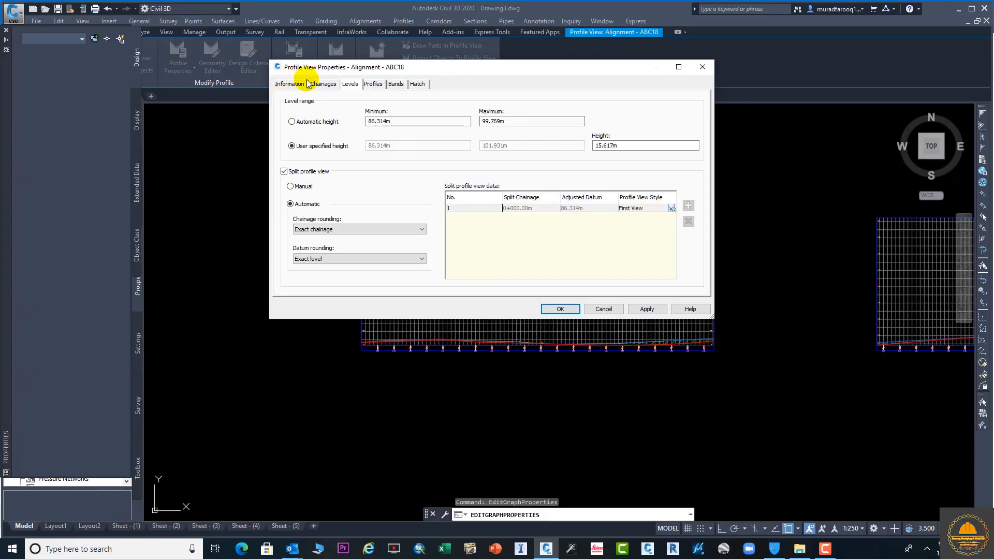
{"action": "left_click", "coordinate": [290, 86]}
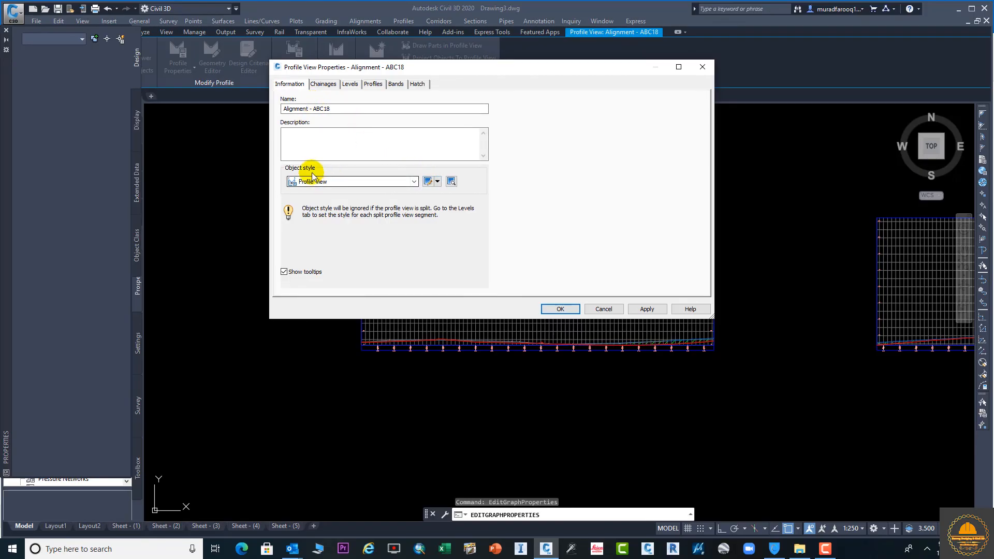
{"action": "left_click", "coordinate": [332, 85]}
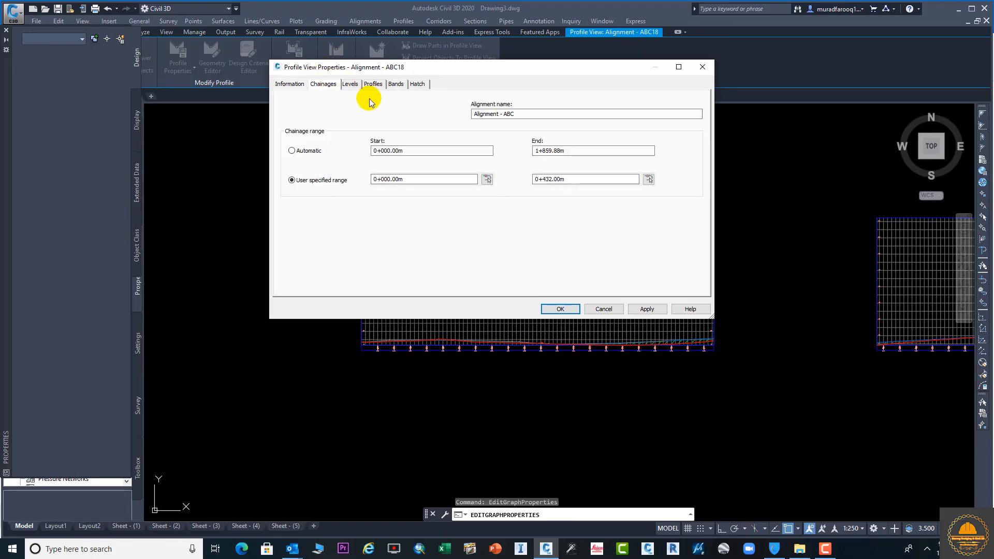
{"action": "left_click", "coordinate": [311, 152]}
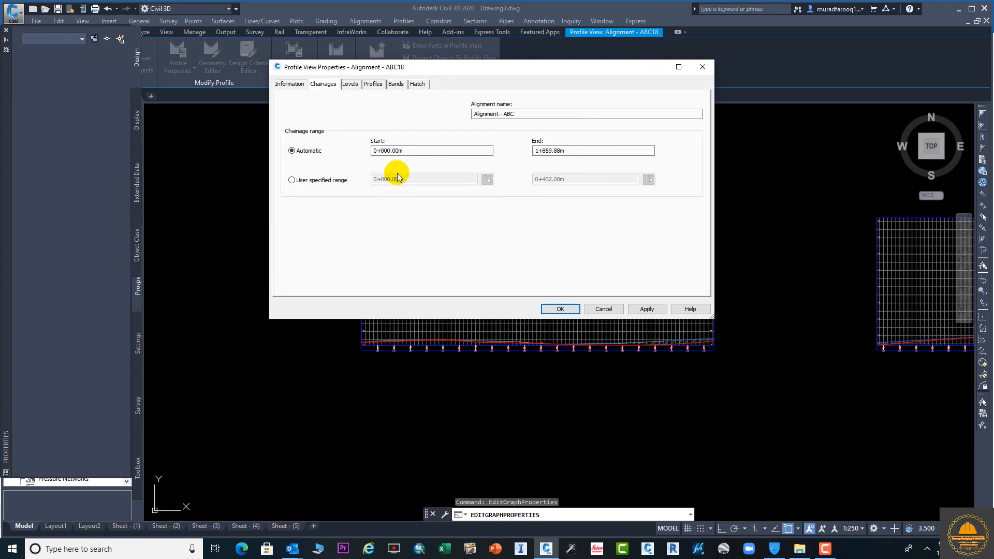
{"action": "left_click", "coordinate": [337, 181]}
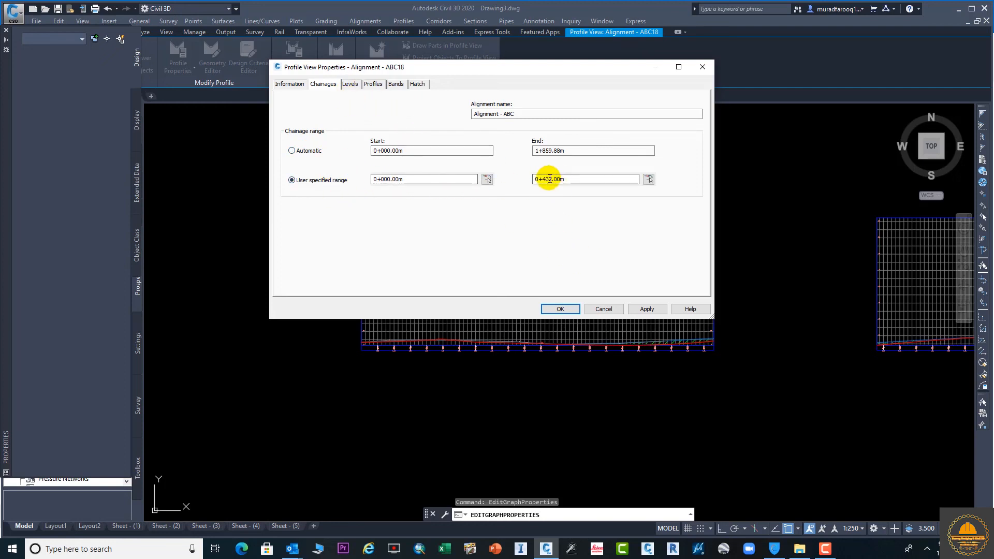
{"action": "left_click", "coordinate": [318, 153]}
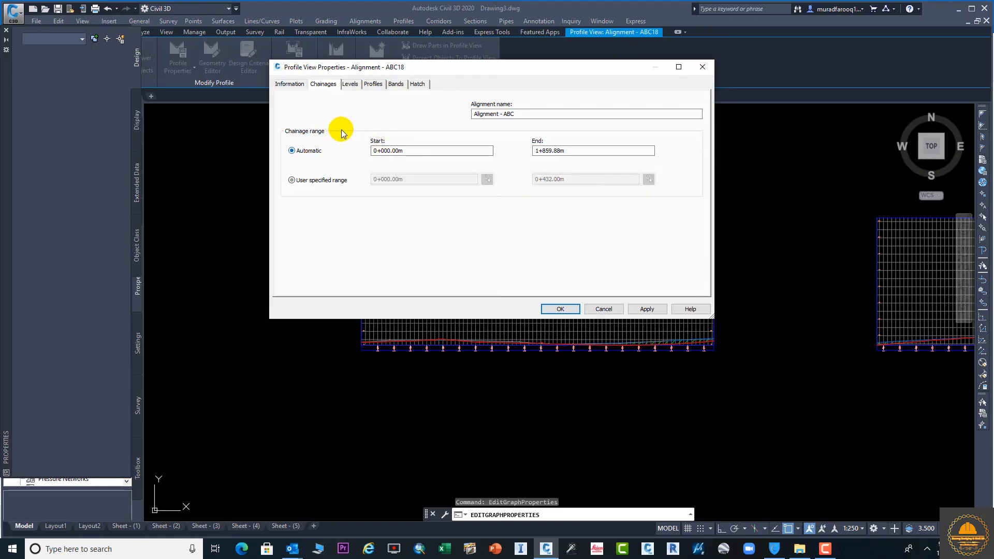
Add a Vertical Geometry band in the Geometry style to the bottom of the profile view
{"action": "left_click", "coordinate": [348, 85]}
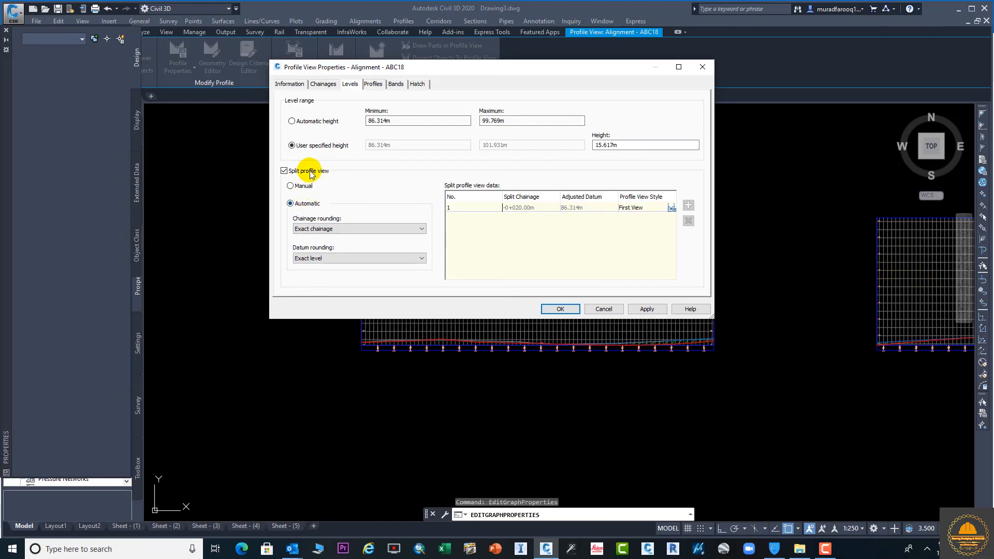
{"action": "left_click", "coordinate": [373, 84]}
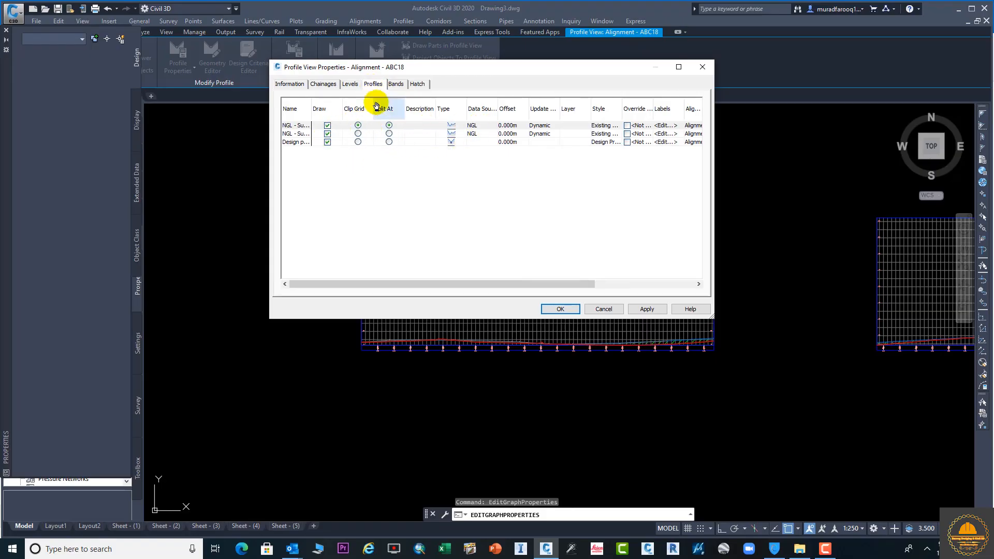
{"action": "left_click", "coordinate": [396, 84]}
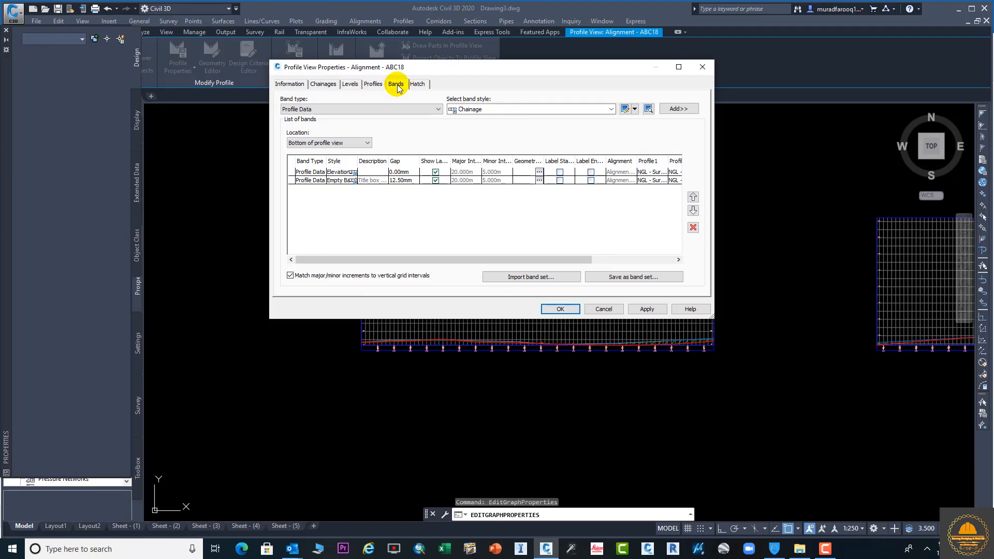
{"action": "left_click", "coordinate": [378, 113]}
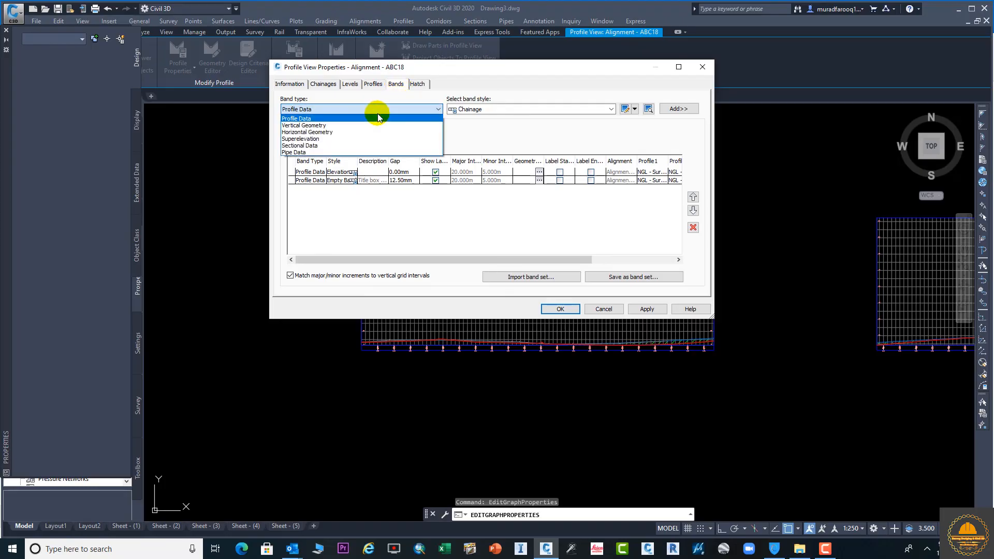
{"action": "left_click", "coordinate": [315, 120]}
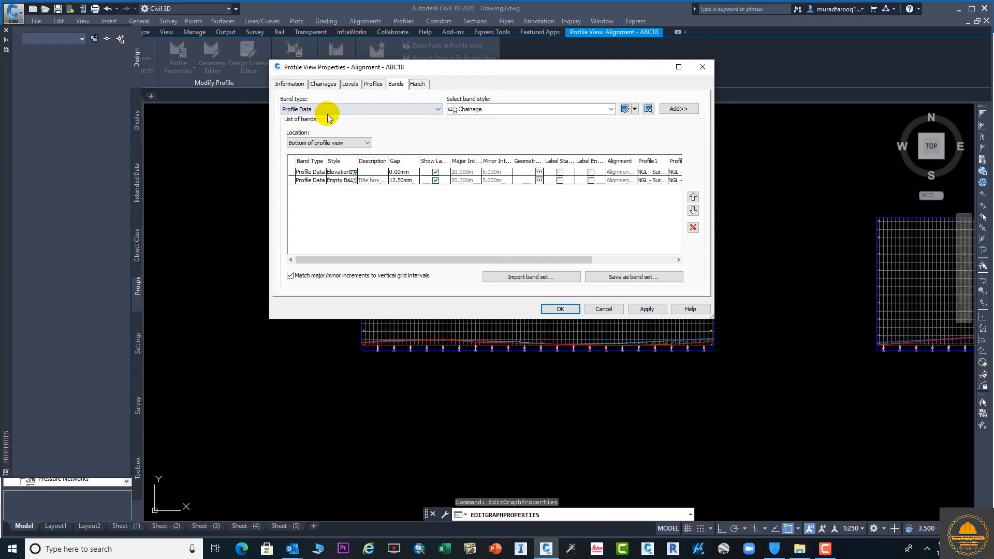
{"action": "left_click", "coordinate": [330, 110]}
{"action": "left_click", "coordinate": [324, 125]}
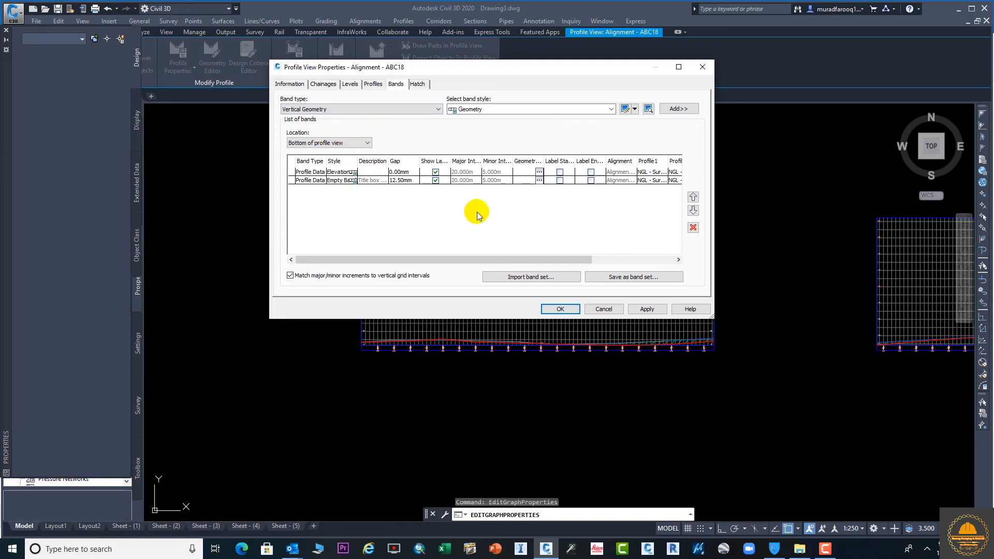
{"action": "left_click", "coordinate": [678, 108]}
Add a Superelevation band in the Divided with Two Crowns - No Shoulders style to the profile view's bands
{"action": "left_click", "coordinate": [343, 108]}
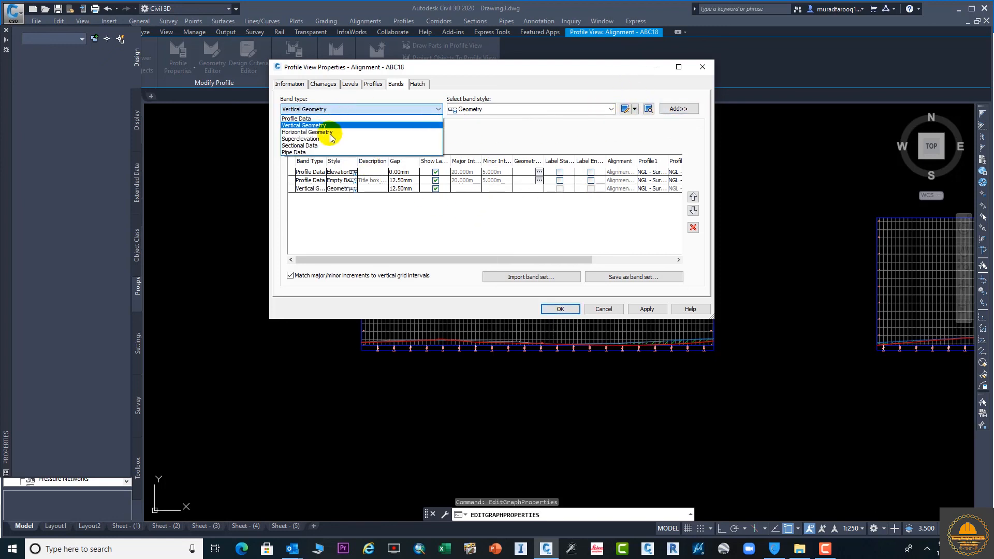
{"action": "left_click", "coordinate": [326, 139]}
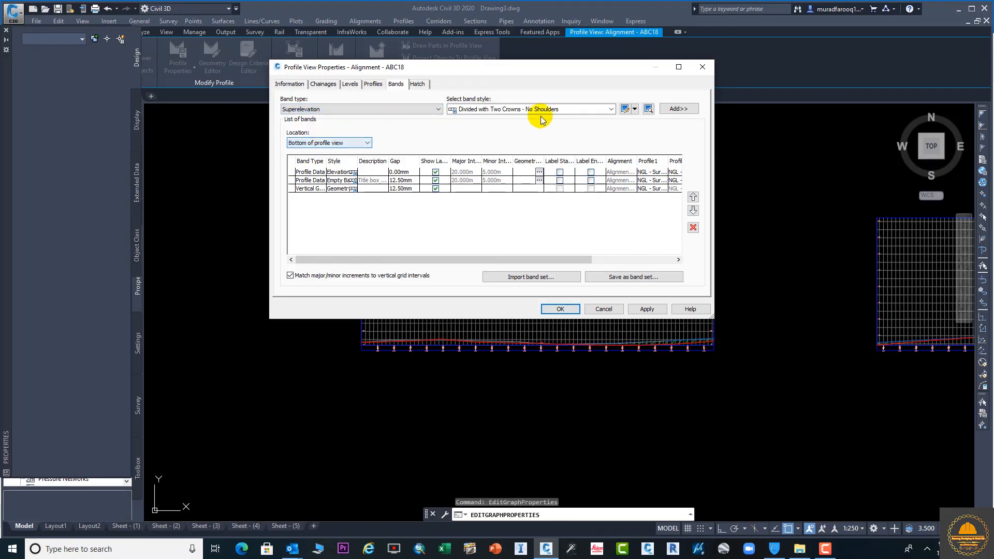
{"action": "left_click", "coordinate": [678, 109]}
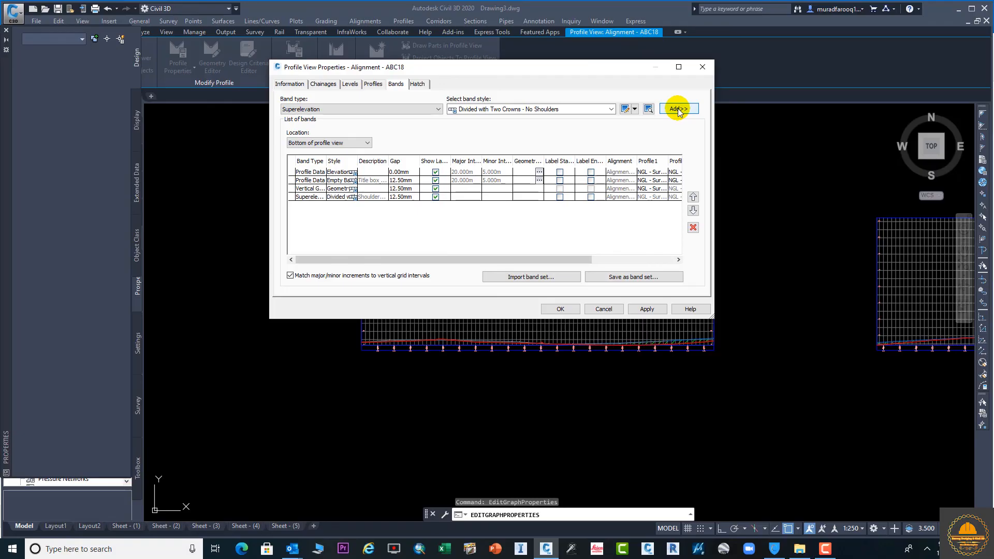
Add a Sectional Data band in the Sample Line Name and Distance style, and apply the profile view properties
{"action": "left_click", "coordinate": [406, 110]}
{"action": "left_click", "coordinate": [311, 146]}
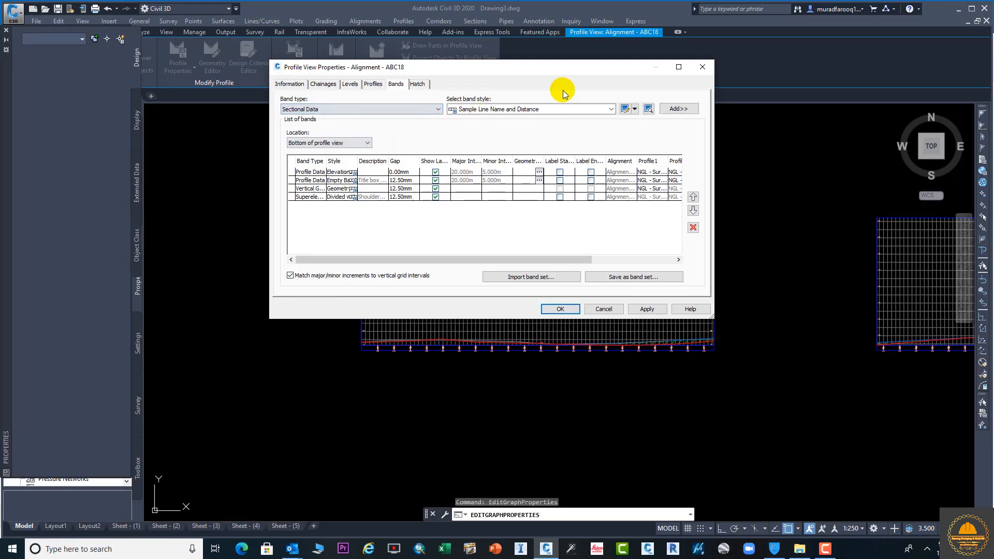
{"action": "left_click", "coordinate": [673, 108]}
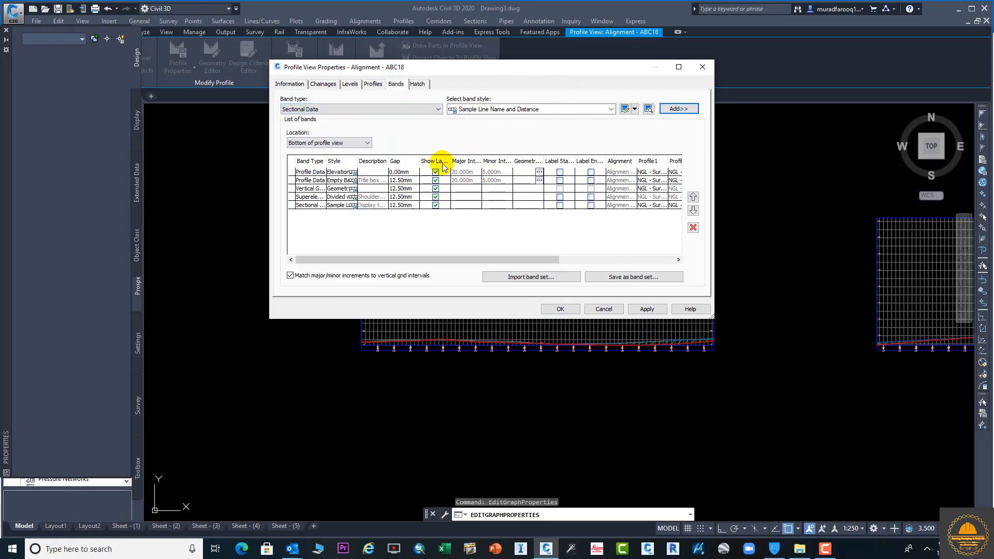
{"action": "left_click", "coordinate": [389, 110]}
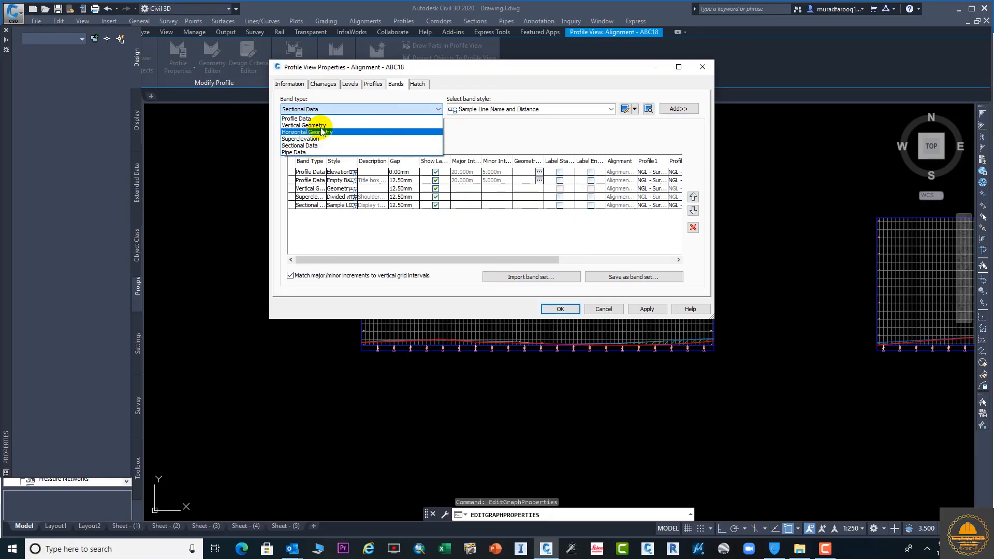
{"action": "left_click", "coordinate": [510, 145]}
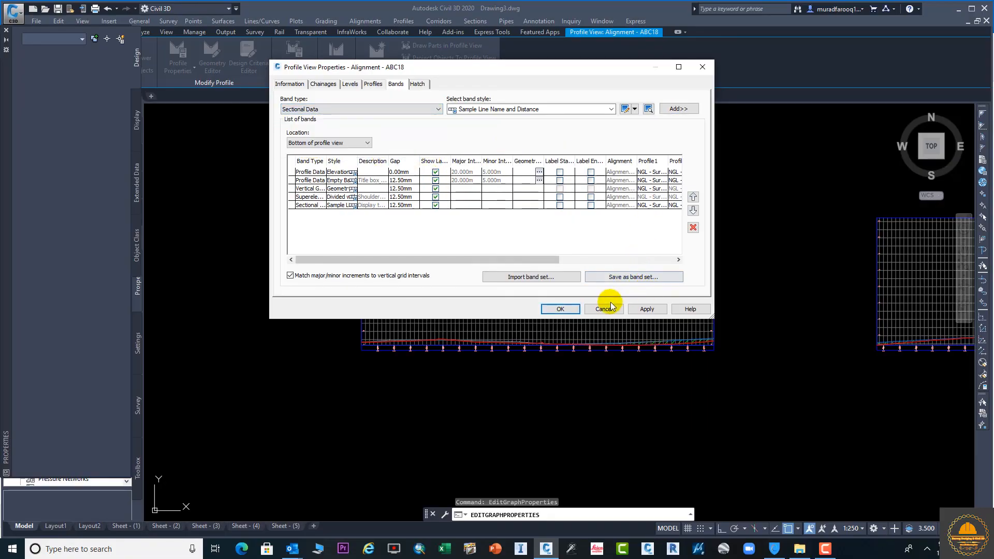
{"action": "left_click", "coordinate": [642, 310]}
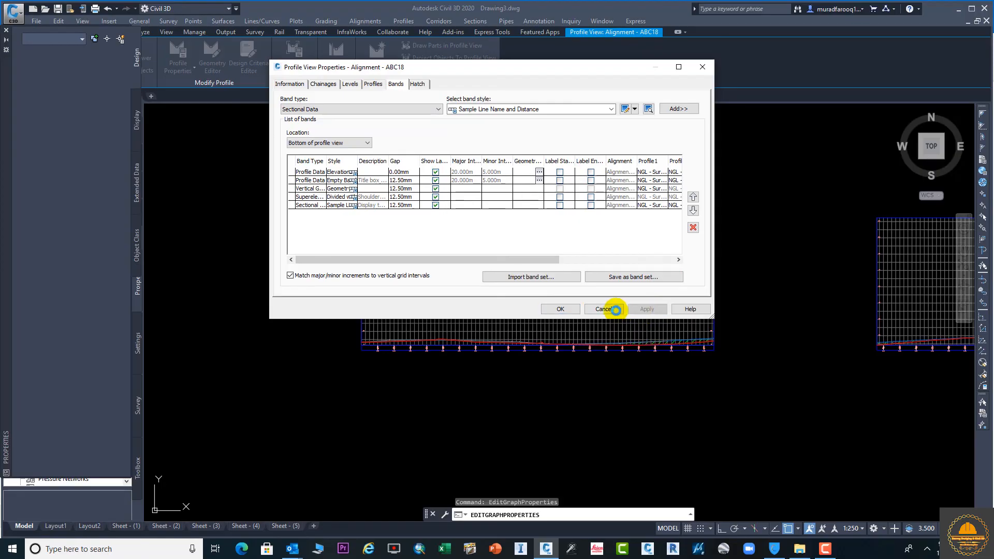
{"action": "left_click", "coordinate": [559, 309]}
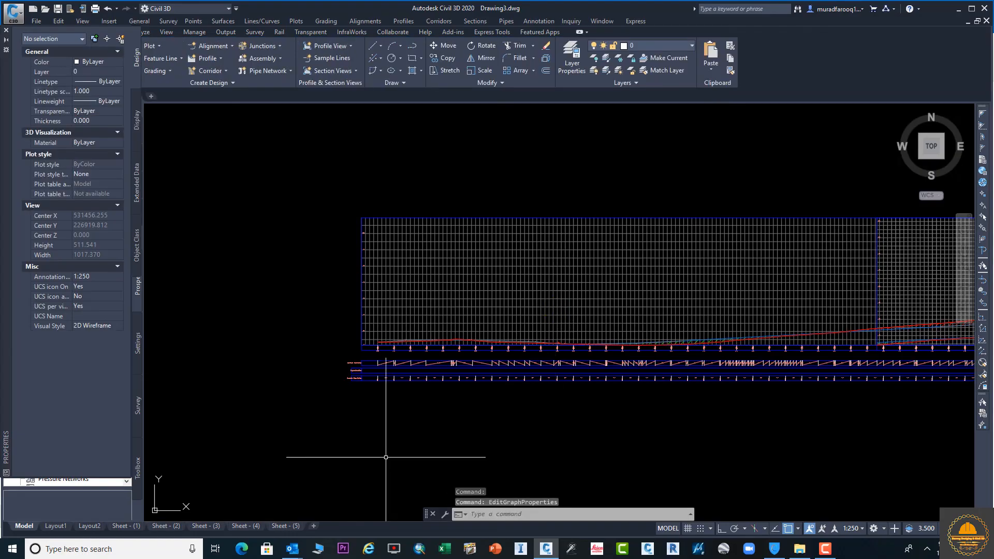
Examine the newly added geometry, superelevation and sectional data bands beneath the profile view
{"action": "scroll", "coordinate": [481, 393], "scroll_direction": "up", "scroll_amount": 4}
{"action": "scroll", "coordinate": [486, 393], "scroll_direction": "down", "scroll_amount": 4}
{"action": "middle_click_drag", "start_coordinate": [487, 393], "coordinate": [310, 259]}
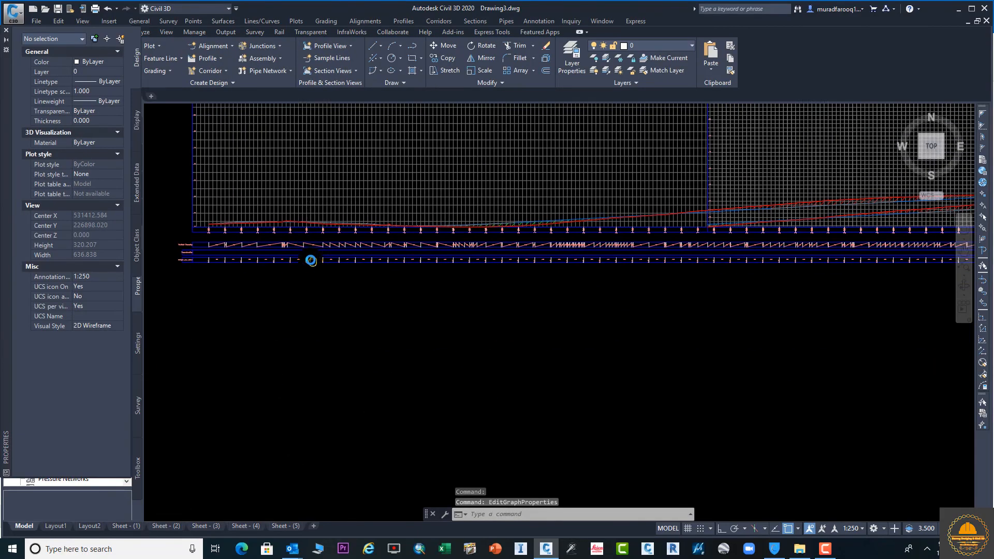
{"action": "scroll", "coordinate": [202, 245], "scroll_direction": "up", "scroll_amount": 6}
{"action": "middle_click_drag", "start_coordinate": [465, 254], "coordinate": [398, 255]}
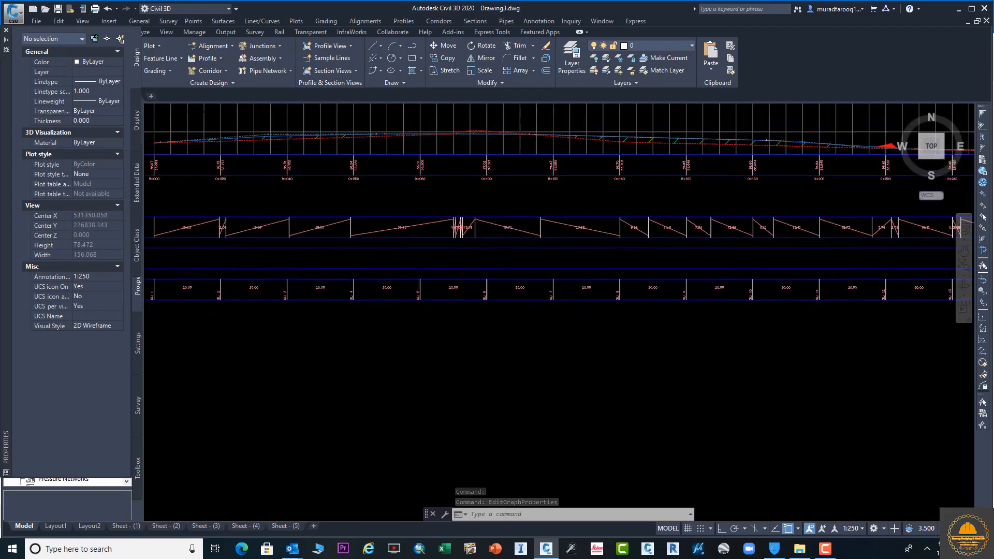
{"action": "scroll", "coordinate": [506, 258], "scroll_direction": "down", "scroll_amount": 4}
{"action": "middle_click_drag", "start_coordinate": [619, 255], "coordinate": [386, 317]}
Open the label settings of the first listed NGL surface profile in the properties of profile view Alignment - ABC18
{"action": "left_click", "coordinate": [622, 191]}
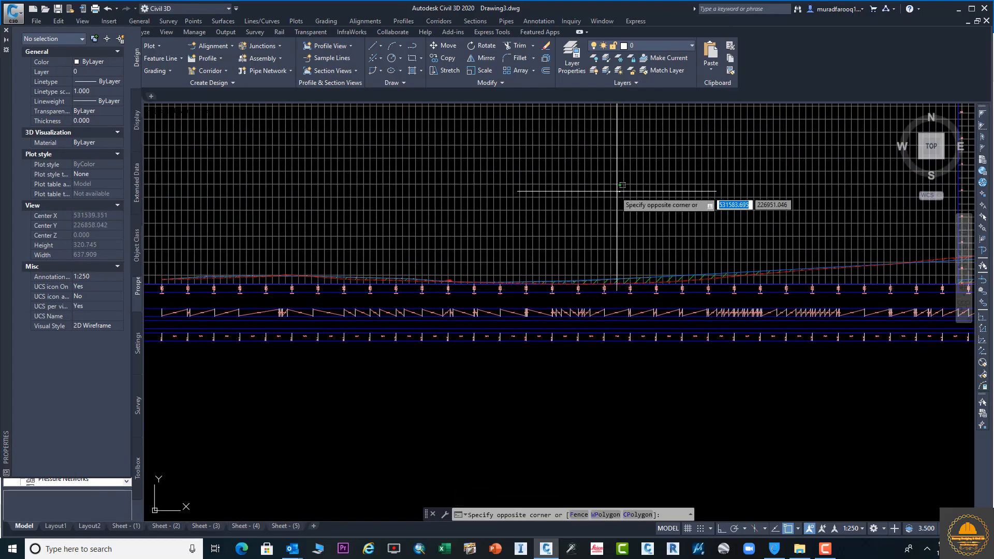
{"action": "left_click", "coordinate": [603, 196]}
{"action": "right_click", "coordinate": [602, 196]}
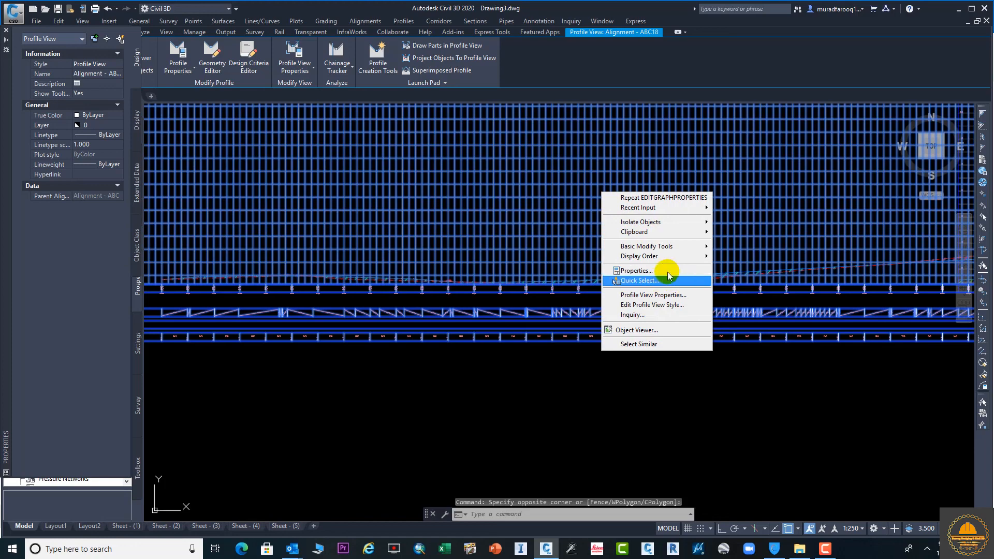
{"action": "left_click", "coordinate": [695, 299]}
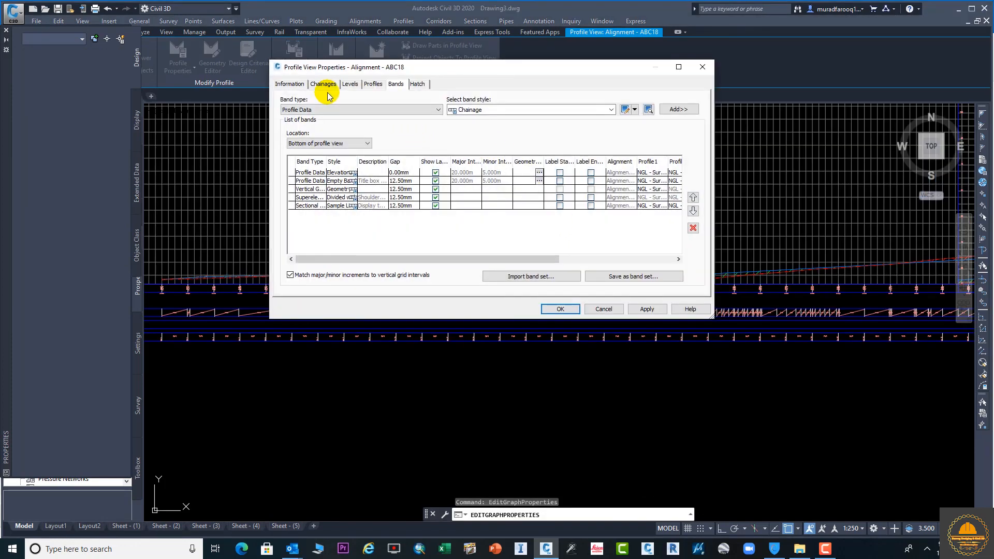
{"action": "left_click", "coordinate": [322, 86]}
{"action": "left_click", "coordinate": [349, 85]}
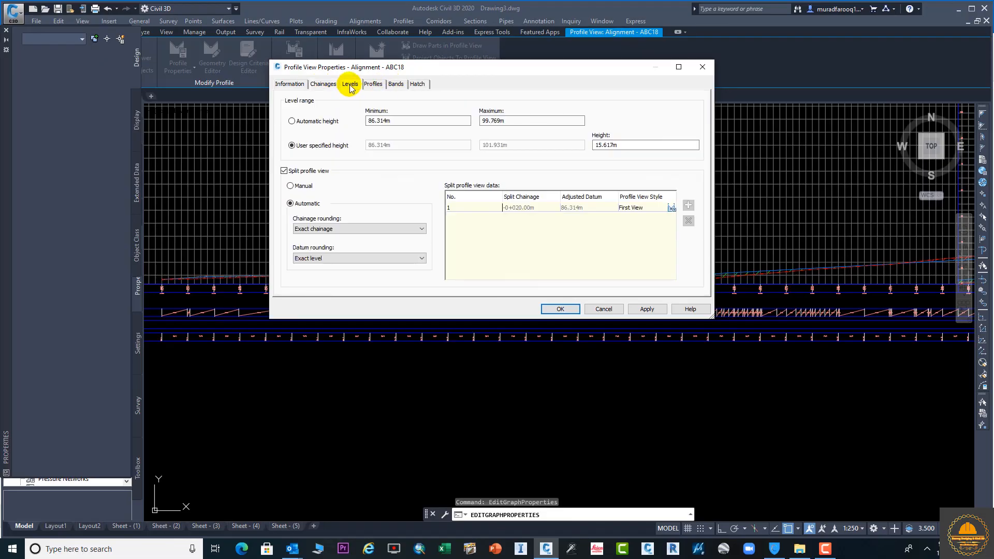
{"action": "left_click", "coordinate": [374, 85]}
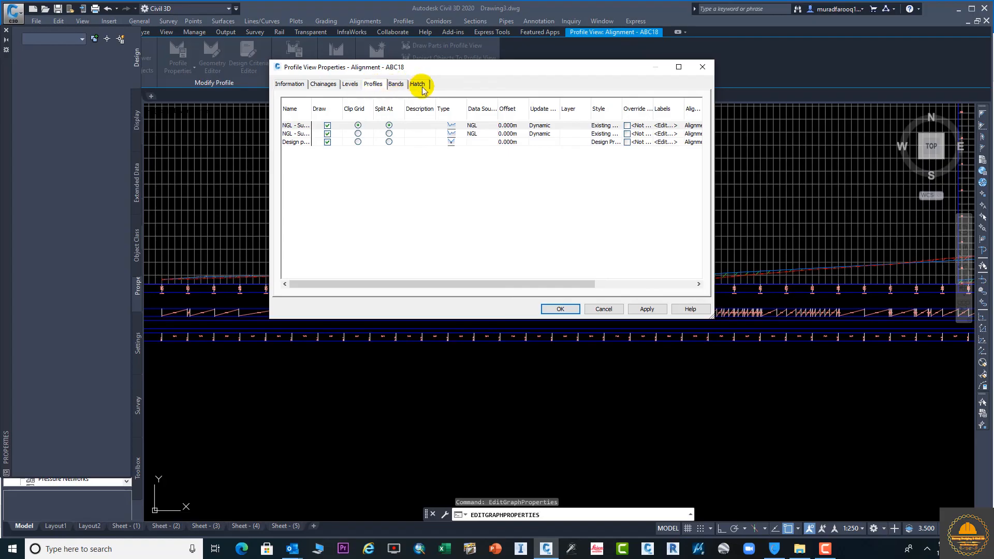
{"action": "left_click", "coordinate": [671, 126]}
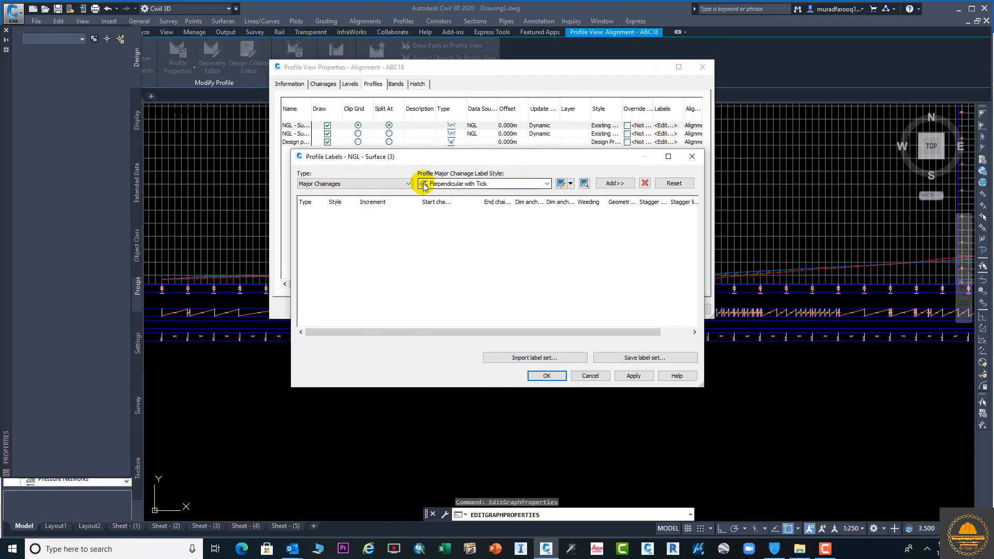
Try to add Minor Chainages labels in the Perpendicular with Tick style to the NGL surface profile
{"action": "left_click", "coordinate": [406, 185]}
{"action": "left_click", "coordinate": [339, 199]}
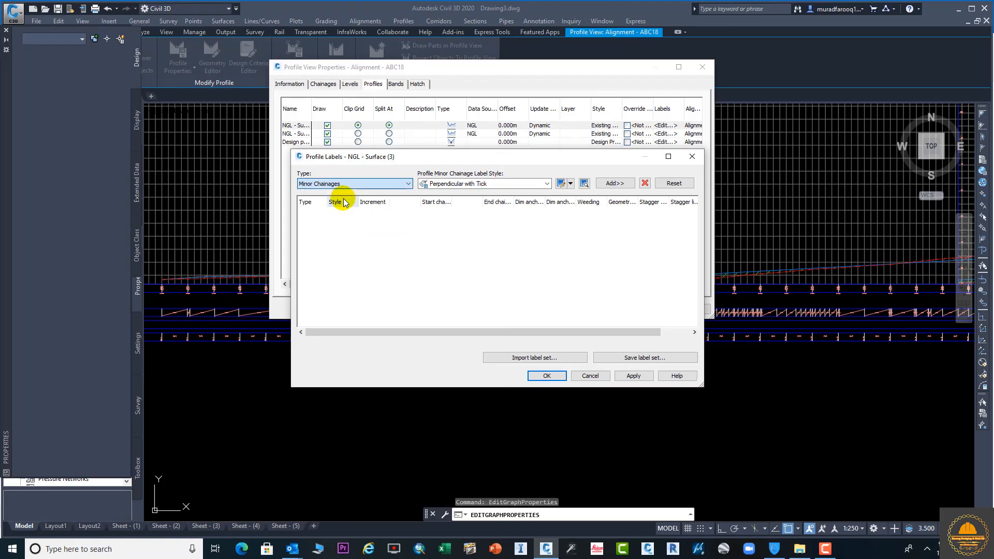
{"action": "left_click", "coordinate": [616, 184]}
{"action": "left_click", "coordinate": [552, 296]}
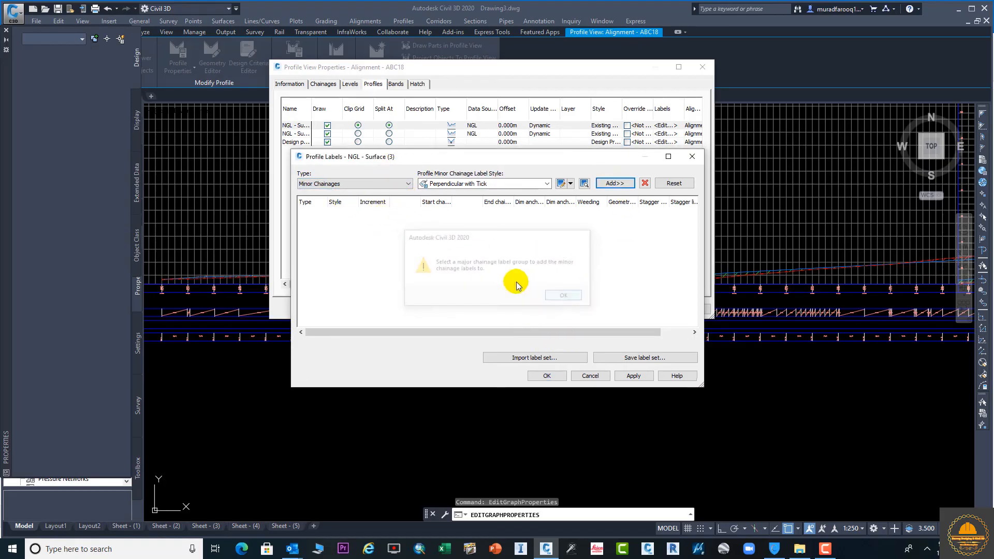
Add Horizontal Geometry Points labels in the Horizontal Geometry Station style to the NGL surface profile, with all geometry points selected
{"action": "left_click", "coordinate": [401, 183]}
{"action": "left_click", "coordinate": [351, 207]}
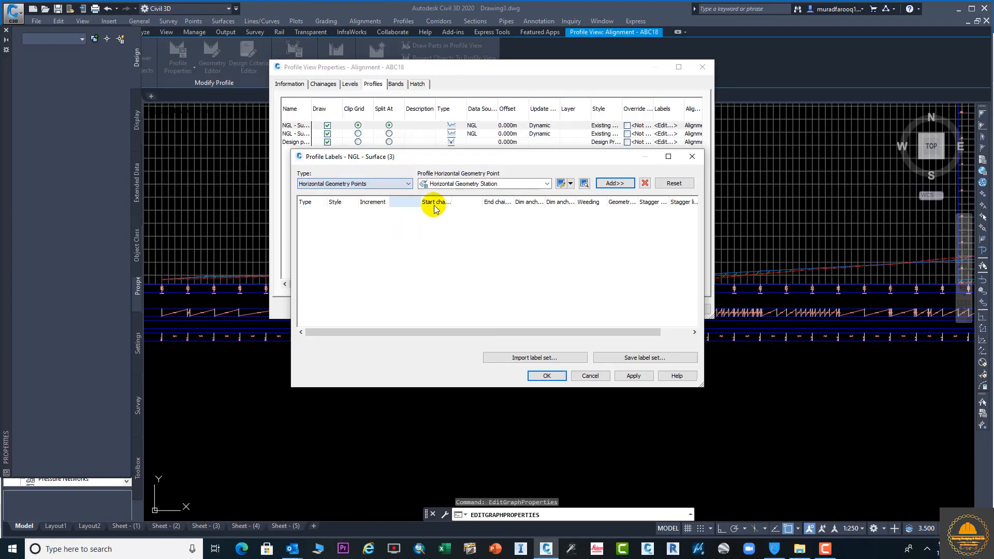
{"action": "left_click", "coordinate": [584, 183]}
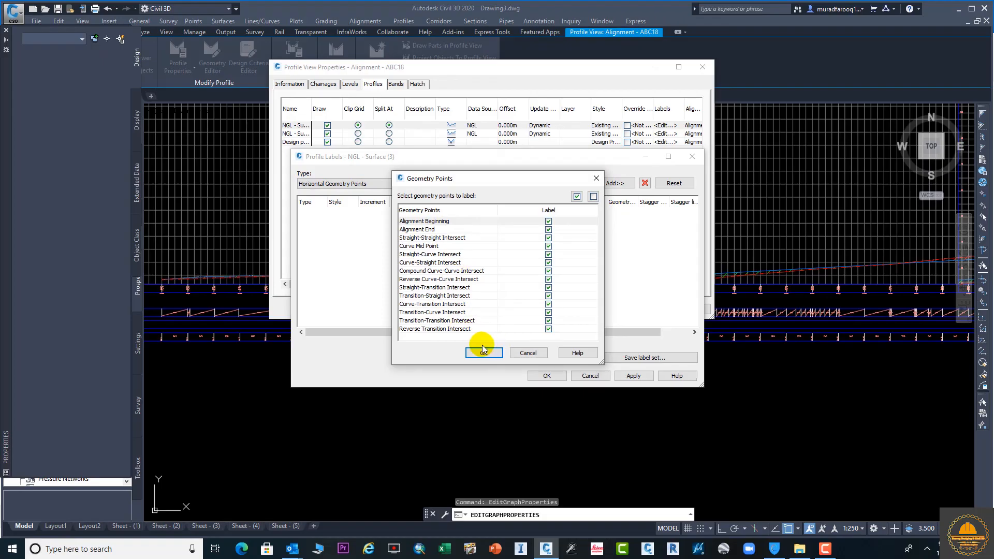
{"action": "left_click", "coordinate": [483, 353]}
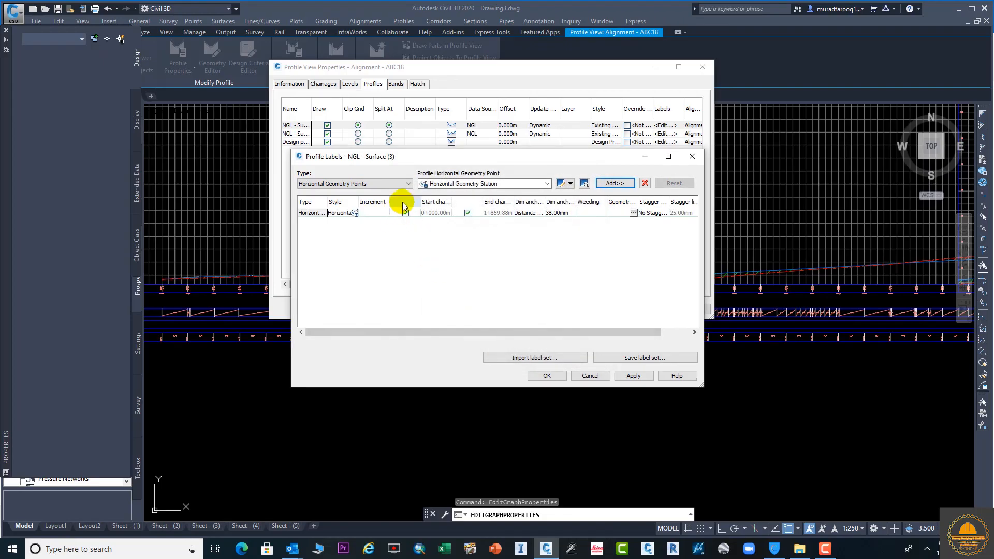
Add Crest Curves and Sag Curves labels, both in the Crest and Sag style, to the NGL surface profile
{"action": "left_click", "coordinate": [409, 183]}
{"action": "left_click", "coordinate": [321, 227]}
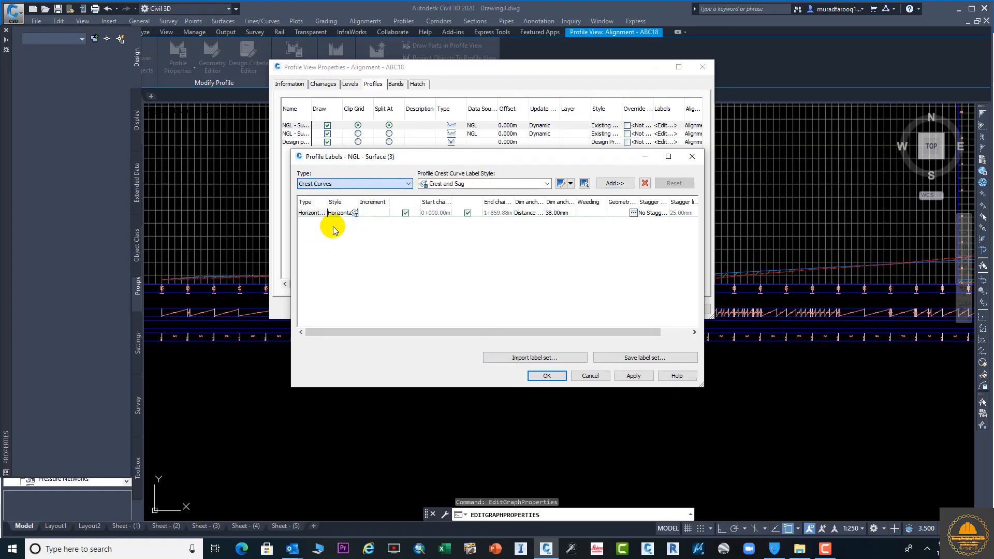
{"action": "left_click", "coordinate": [615, 184]}
{"action": "left_click", "coordinate": [409, 183]}
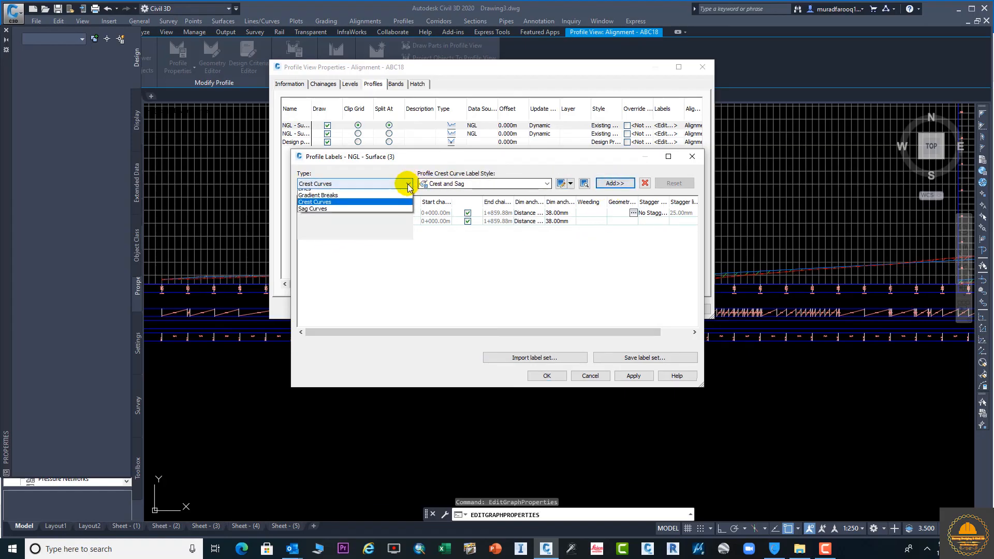
{"action": "left_click", "coordinate": [318, 234]}
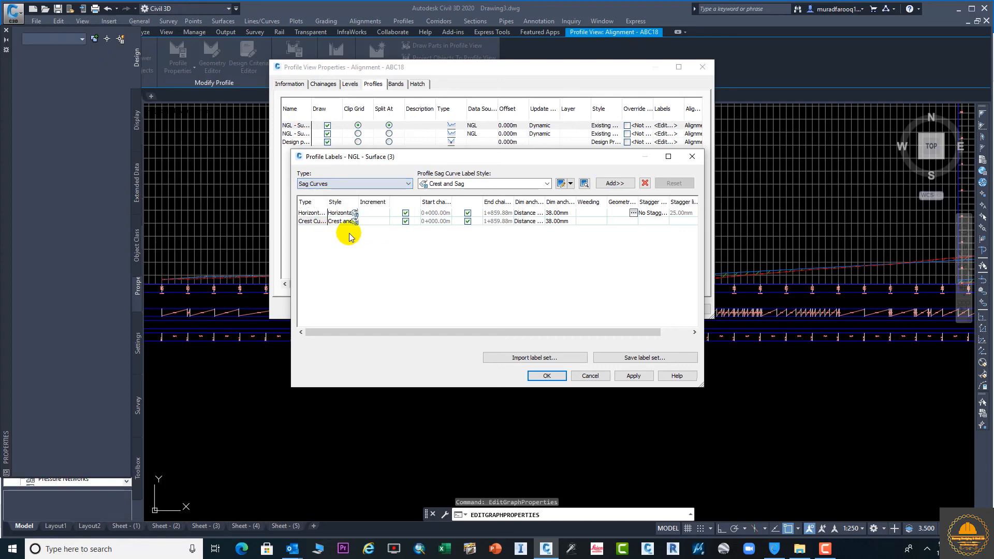
{"action": "left_click", "coordinate": [614, 183]}
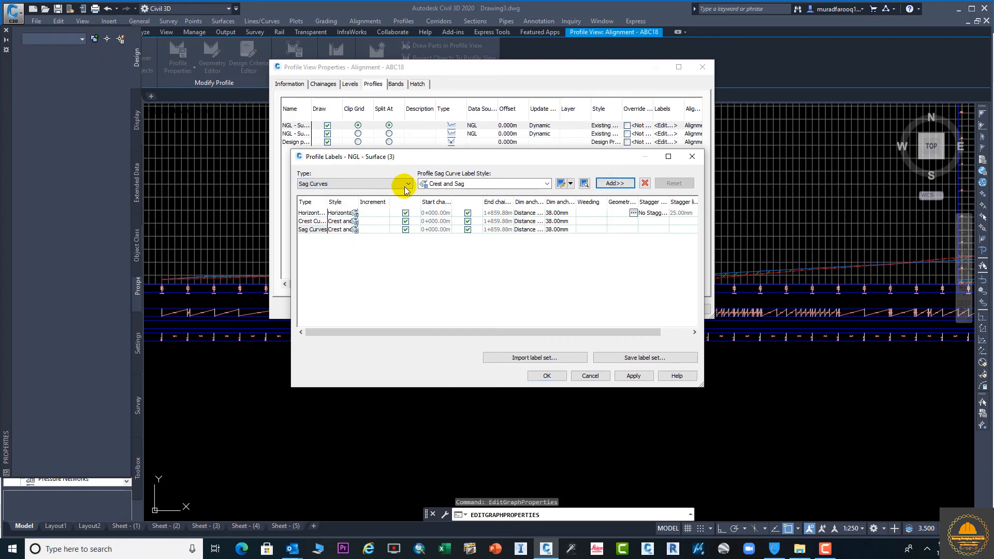
Add Gradient Breaks labels in the Station over Elevation style, then apply the profile labels and the profile view properties
{"action": "left_click", "coordinate": [407, 184]}
{"action": "left_click", "coordinate": [347, 220]}
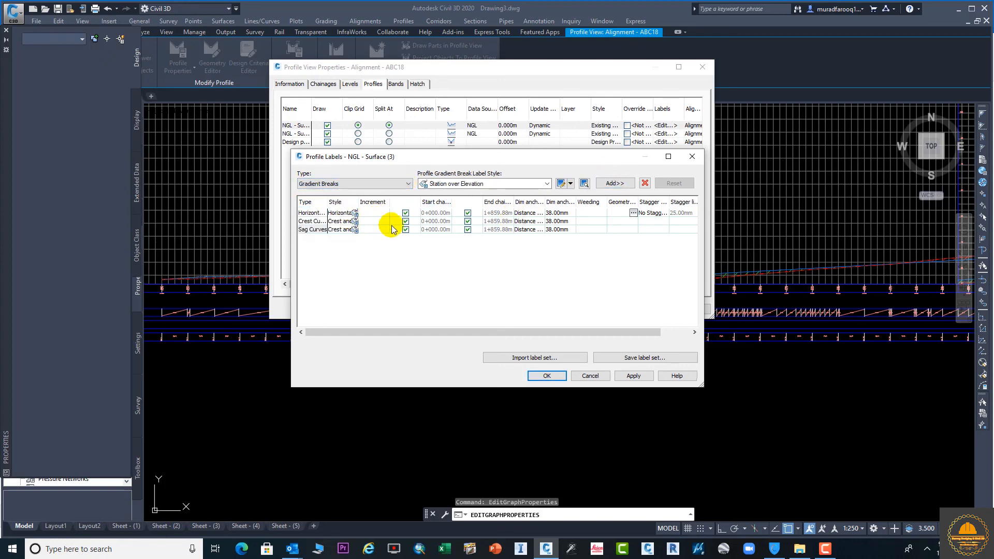
{"action": "left_click", "coordinate": [611, 184]}
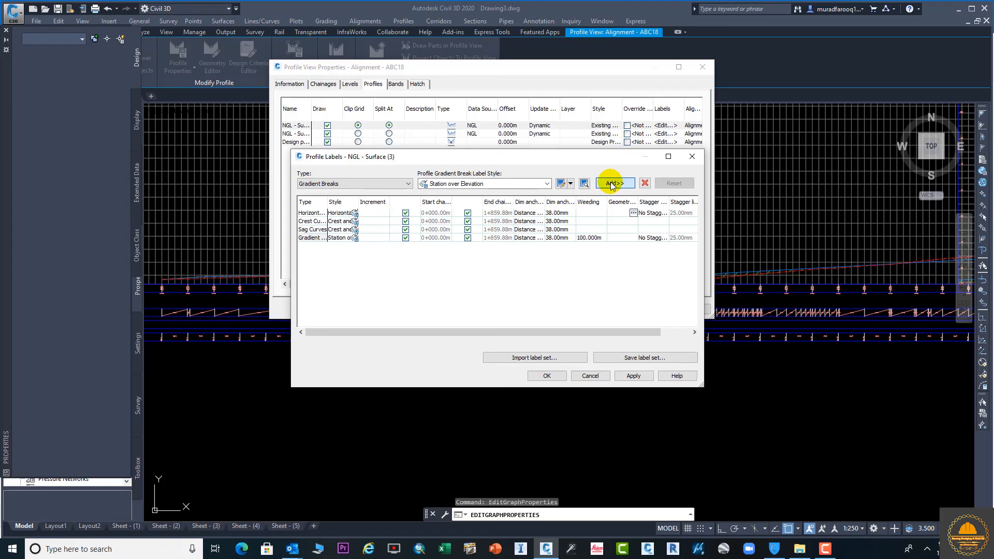
{"action": "left_click", "coordinate": [634, 376]}
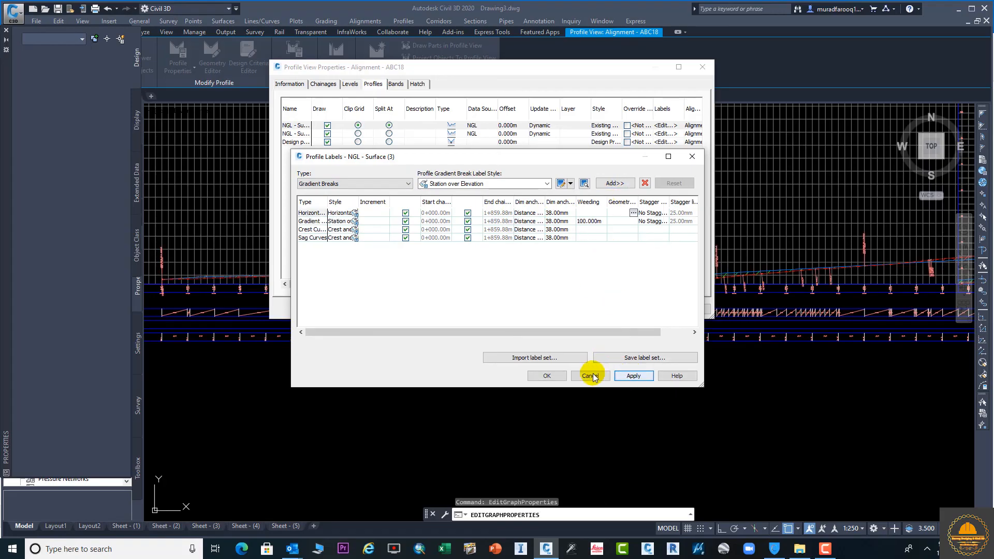
{"action": "left_click", "coordinate": [547, 375]}
{"action": "left_click", "coordinate": [645, 309]}
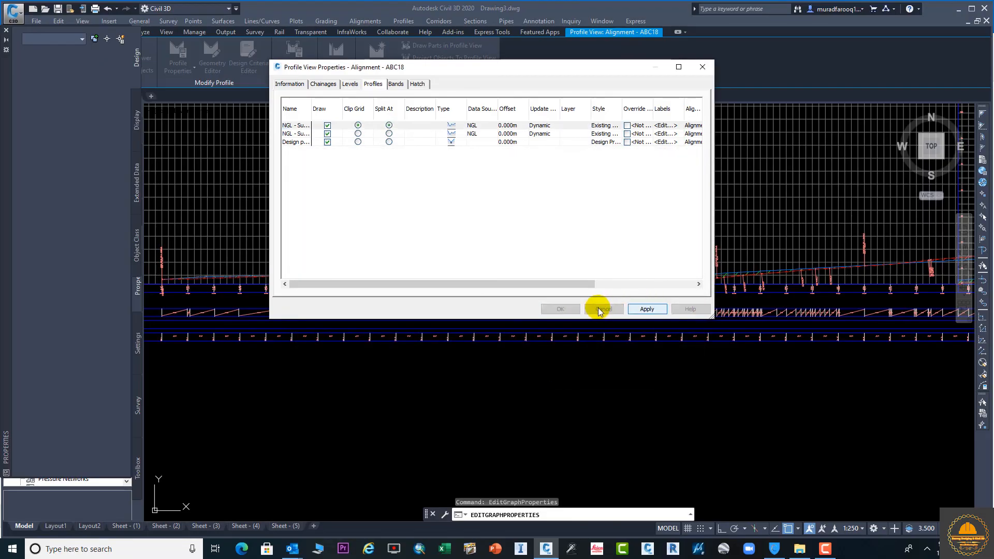
{"action": "left_click", "coordinate": [560, 309]}
Examine the new grade break and curve labels along the full length of the profile view
{"action": "scroll", "coordinate": [546, 274], "scroll_direction": "up", "scroll_amount": 8}
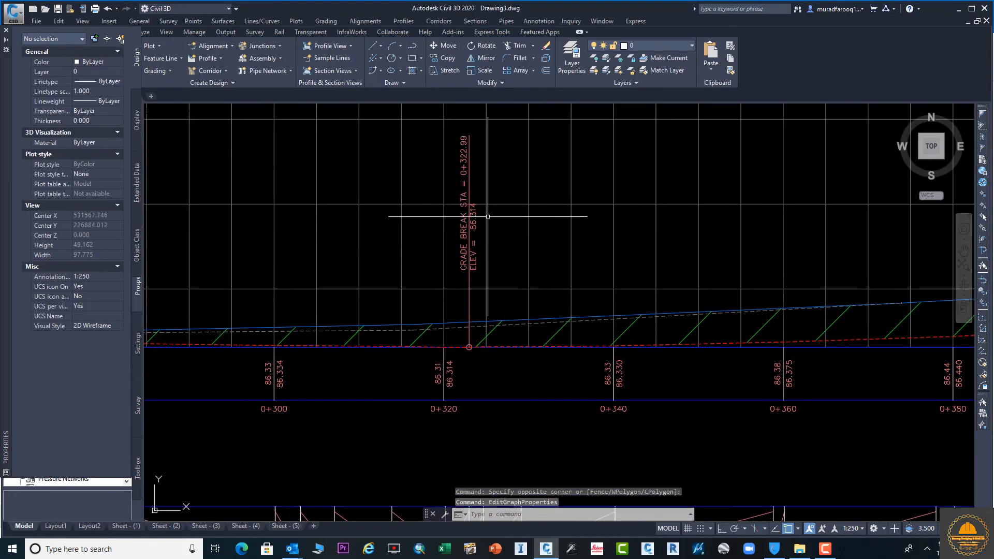
{"action": "scroll", "coordinate": [512, 222], "scroll_direction": "down", "scroll_amount": 8}
{"action": "middle_click_drag", "start_coordinate": [516, 226], "coordinate": [415, 243]}
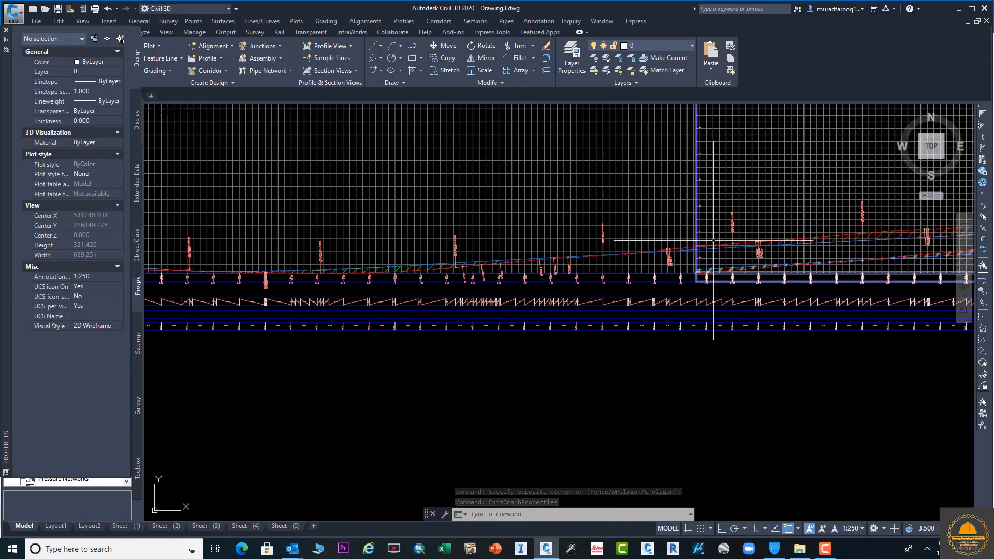
{"action": "middle_click_drag", "start_coordinate": [713, 241], "coordinate": [448, 258]}
{"action": "scroll", "coordinate": [568, 258], "scroll_direction": "up", "scroll_amount": 2}
{"action": "middle_click_drag", "start_coordinate": [691, 258], "coordinate": [419, 258]}
{"action": "scroll", "coordinate": [419, 258], "scroll_direction": "down", "scroll_amount": 8}
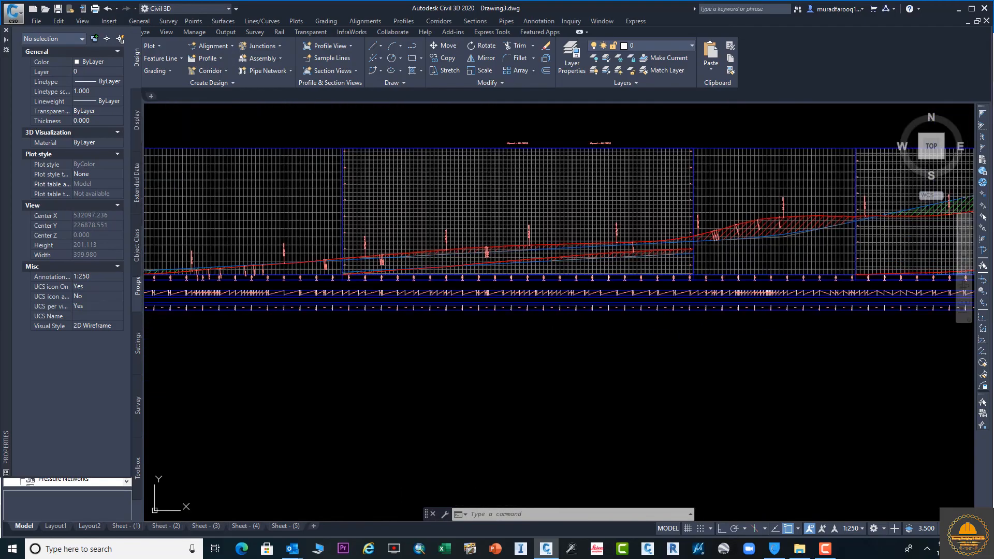
{"action": "middle_click_drag", "start_coordinate": [637, 254], "coordinate": [519, 253]}
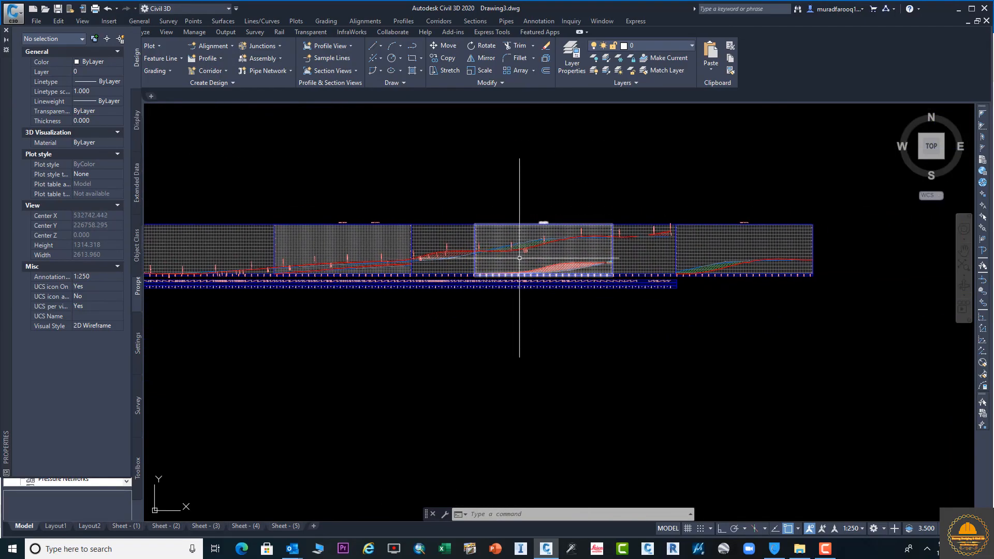
{"action": "scroll", "coordinate": [561, 258], "scroll_direction": "down", "scroll_amount": 4}
{"action": "middle_click_drag", "start_coordinate": [408, 253], "coordinate": [497, 277]}
{"action": "scroll", "coordinate": [498, 275], "scroll_direction": "up", "scroll_amount": 6}
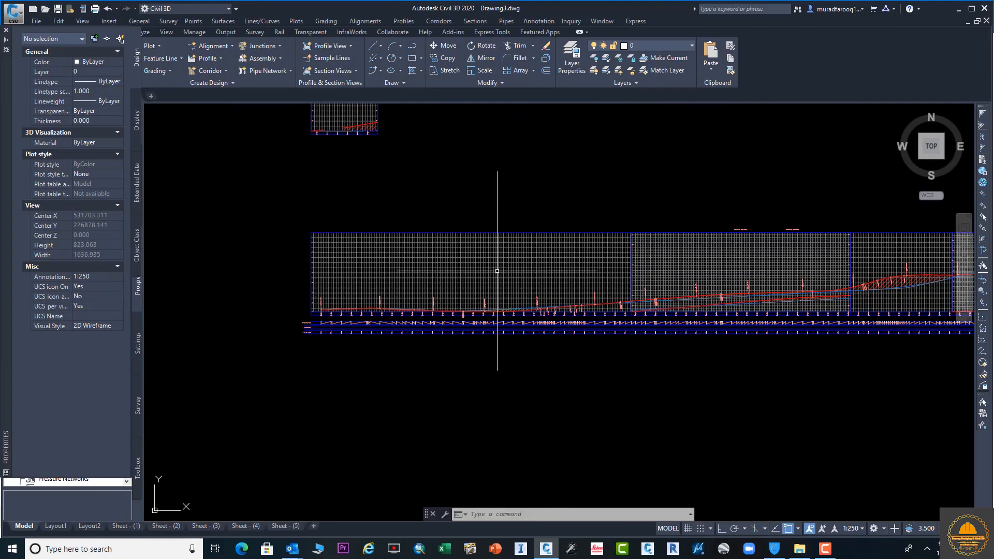
{"action": "scroll", "coordinate": [482, 326], "scroll_direction": "up", "scroll_amount": 5}
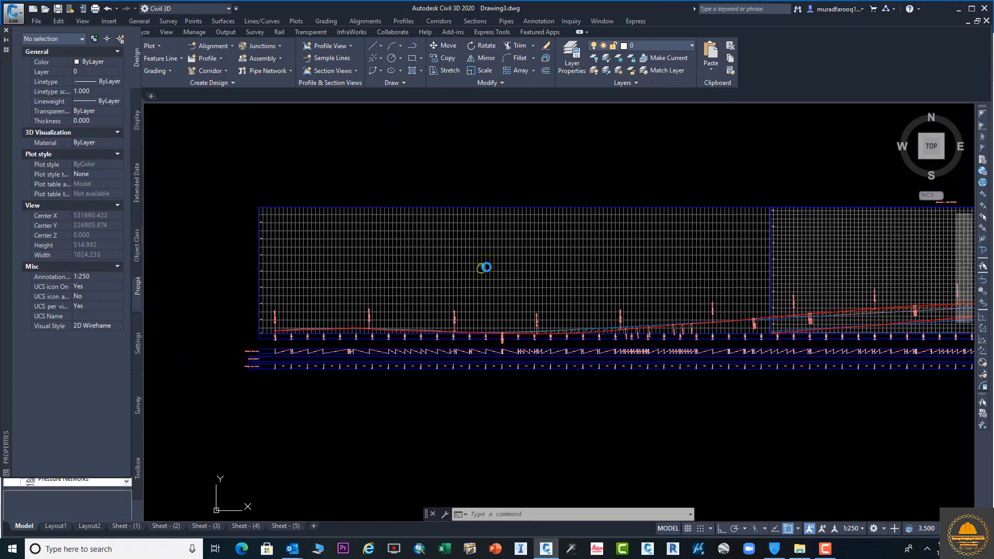
{"action": "scroll", "coordinate": [617, 362], "scroll_direction": "down", "scroll_amount": 2}
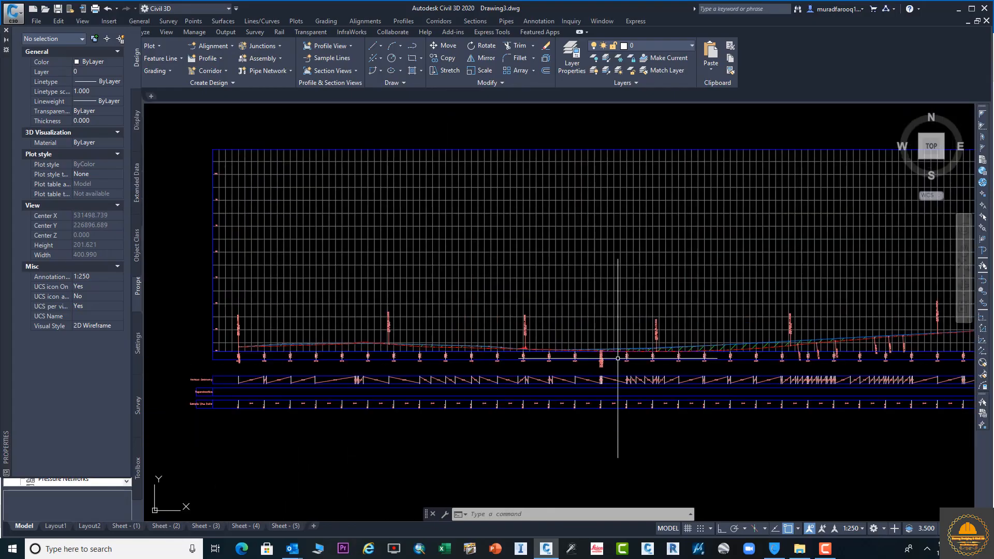
Open the Sheet - (1) layout and inspect its plan viewport, profile viewport and title block
{"action": "left_click", "coordinate": [130, 526]}
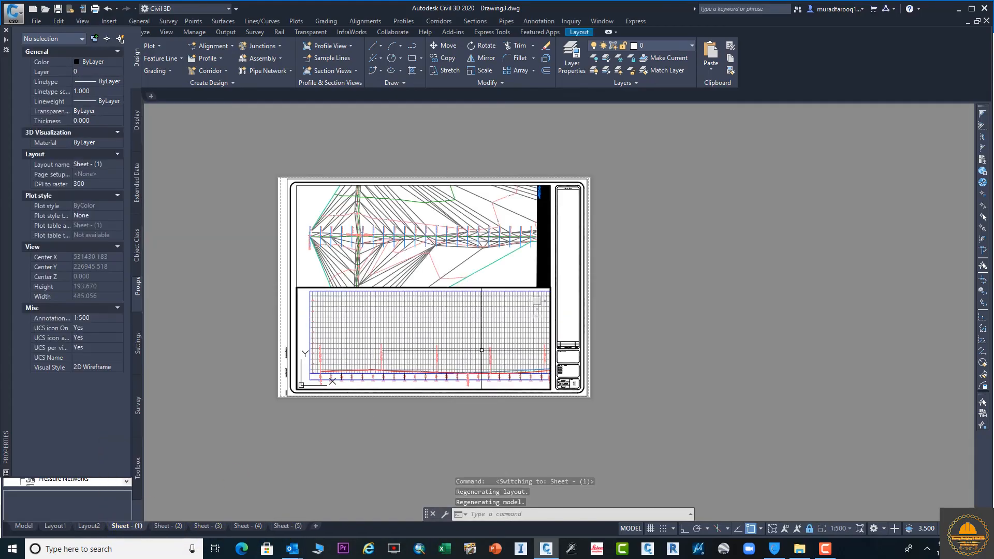
{"action": "double_click", "coordinate": [482, 350]}
{"action": "scroll", "coordinate": [481, 357], "scroll_direction": "up", "scroll_amount": 3}
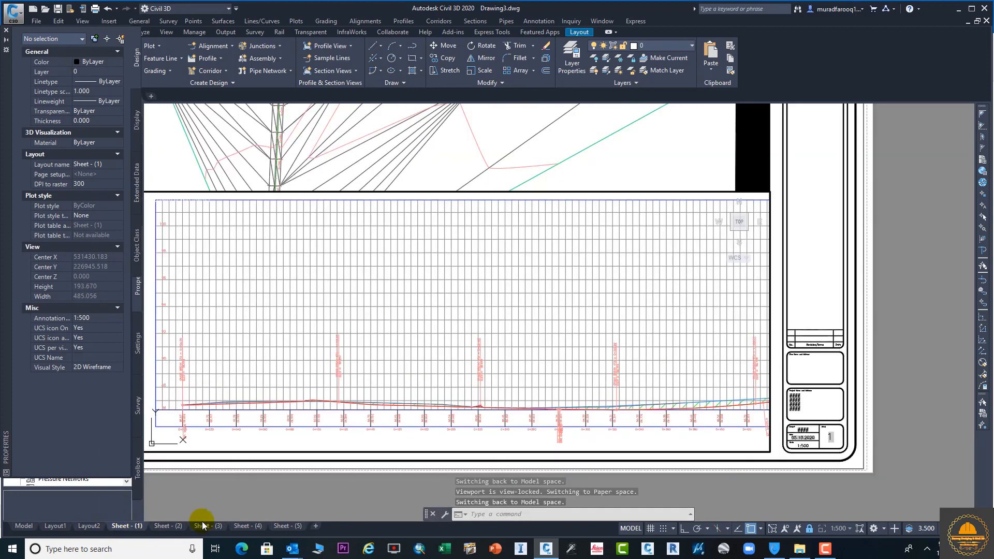
{"action": "scroll", "coordinate": [405, 337], "scroll_direction": "down", "scroll_amount": 4}
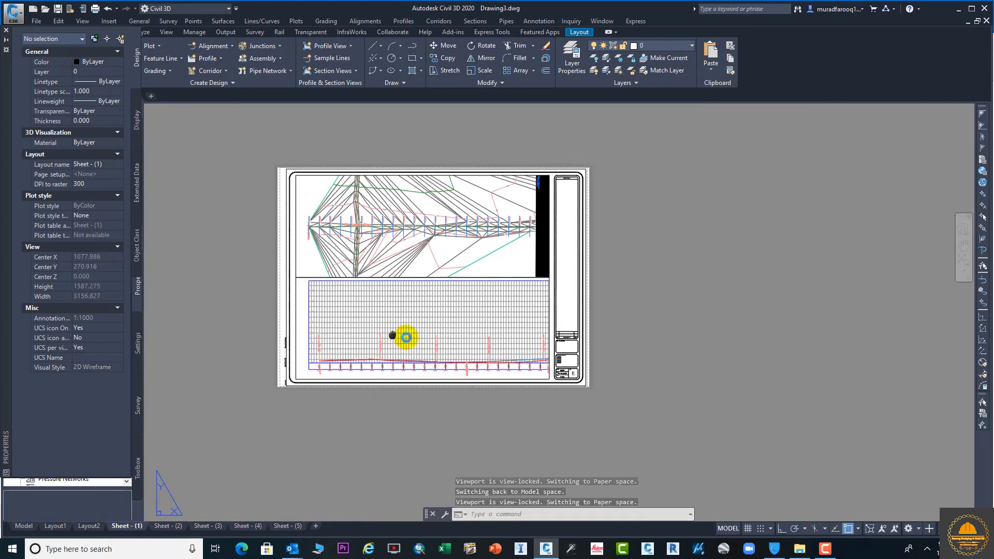
{"action": "scroll", "coordinate": [406, 337], "scroll_direction": "up", "scroll_amount": 4}
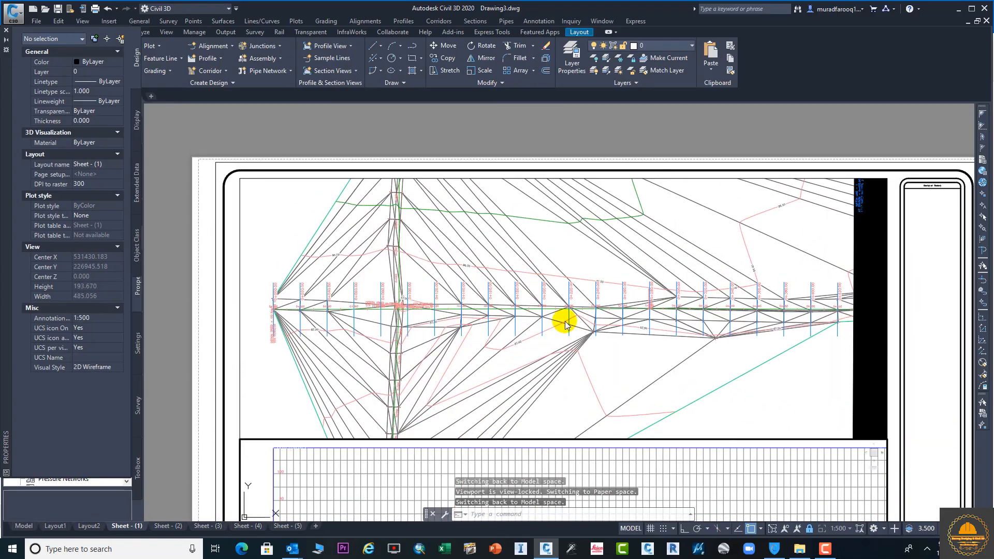
{"action": "scroll", "coordinate": [567, 323], "scroll_direction": "up", "scroll_amount": 2}
{"action": "scroll", "coordinate": [673, 321], "scroll_direction": "down", "scroll_amount": 4}
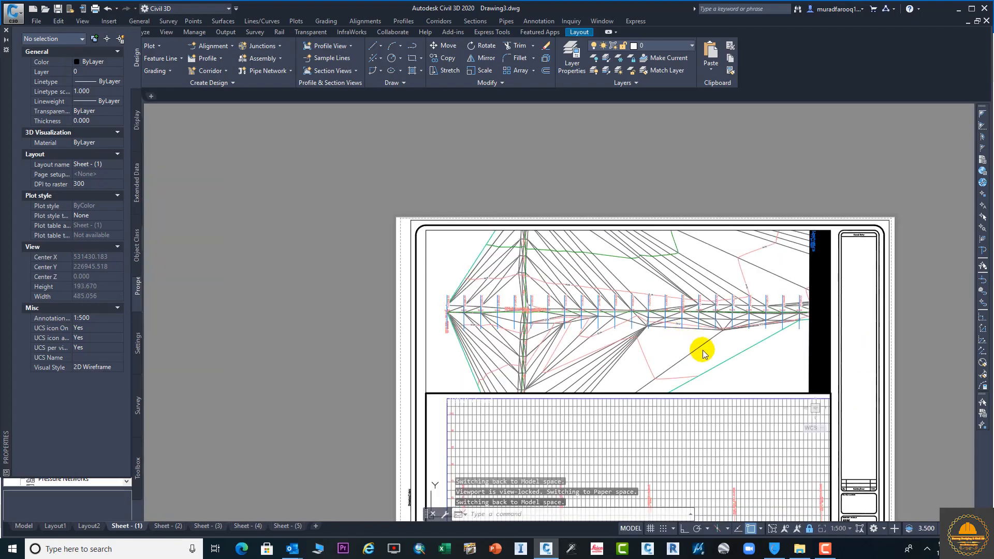
{"action": "scroll", "coordinate": [505, 311], "scroll_direction": "up", "scroll_amount": 5}
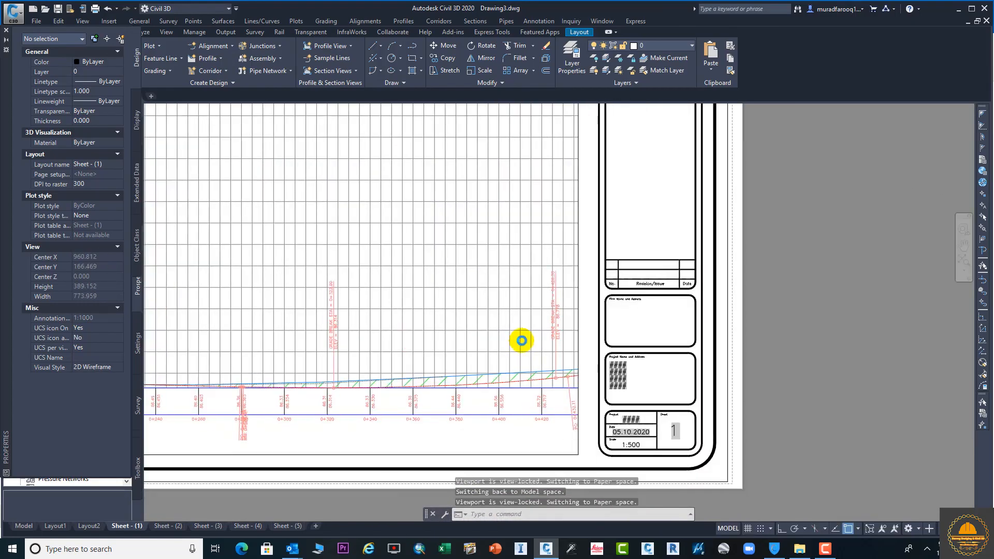
{"action": "scroll", "coordinate": [452, 296], "scroll_direction": "up", "scroll_amount": 5}
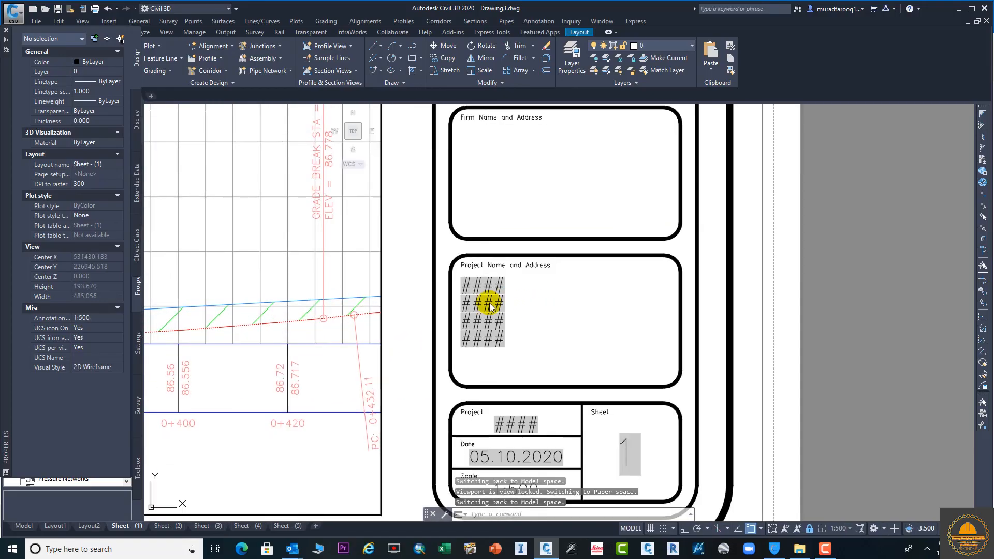
Return to paper space and open the attributes of the ISO A0 Title Block for editing
{"action": "double_click", "coordinate": [490, 306]}
{"action": "scroll", "coordinate": [588, 366], "scroll_direction": "down", "scroll_amount": 4}
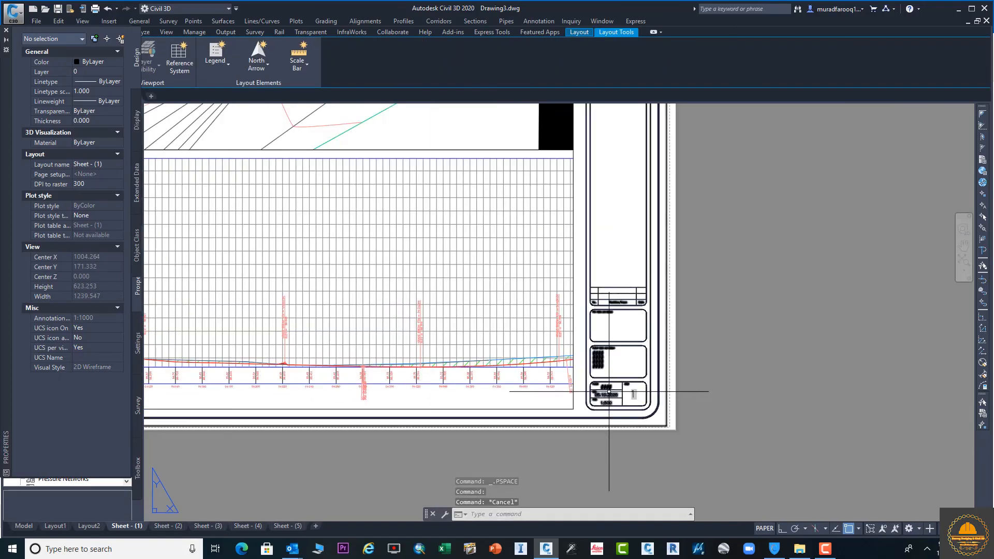
{"action": "scroll", "coordinate": [587, 344], "scroll_direction": "up", "scroll_amount": 2}
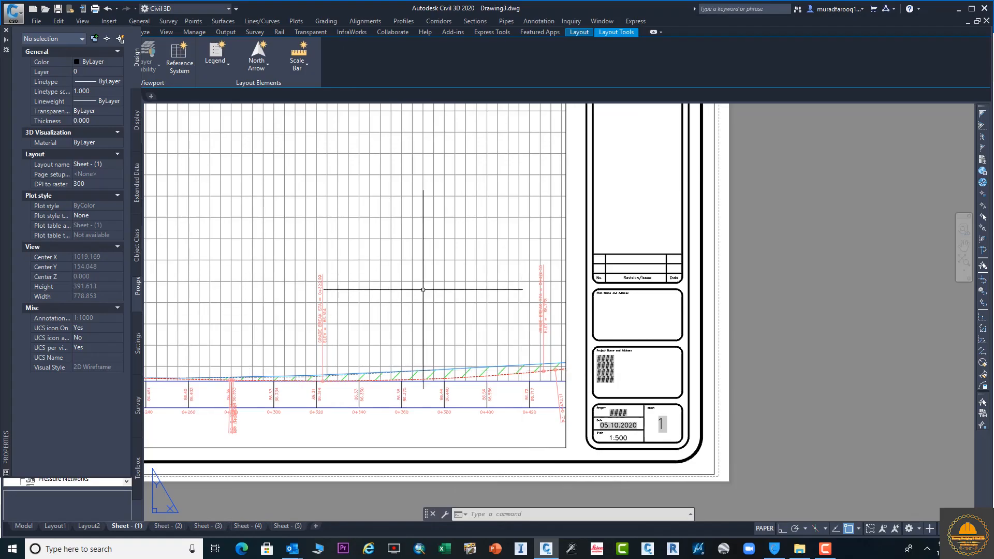
{"action": "scroll", "coordinate": [485, 351], "scroll_direction": "down", "scroll_amount": 2}
{"action": "middle_click_drag", "start_coordinate": [486, 351], "coordinate": [579, 347]}
{"action": "scroll", "coordinate": [631, 358], "scroll_direction": "up", "scroll_amount": 4}
{"action": "middle_click_drag", "start_coordinate": [650, 389], "coordinate": [549, 370]}
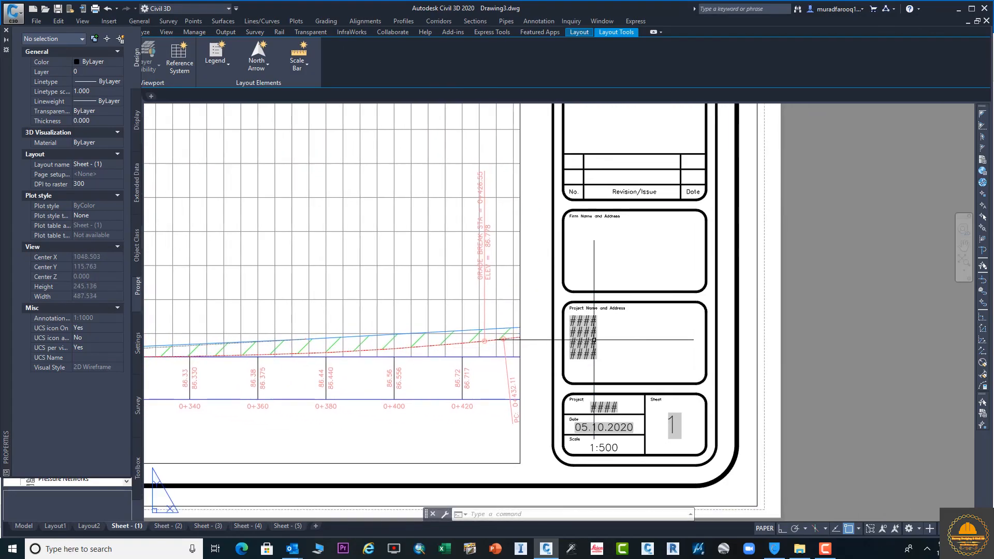
{"action": "double_click", "coordinate": [582, 334]}
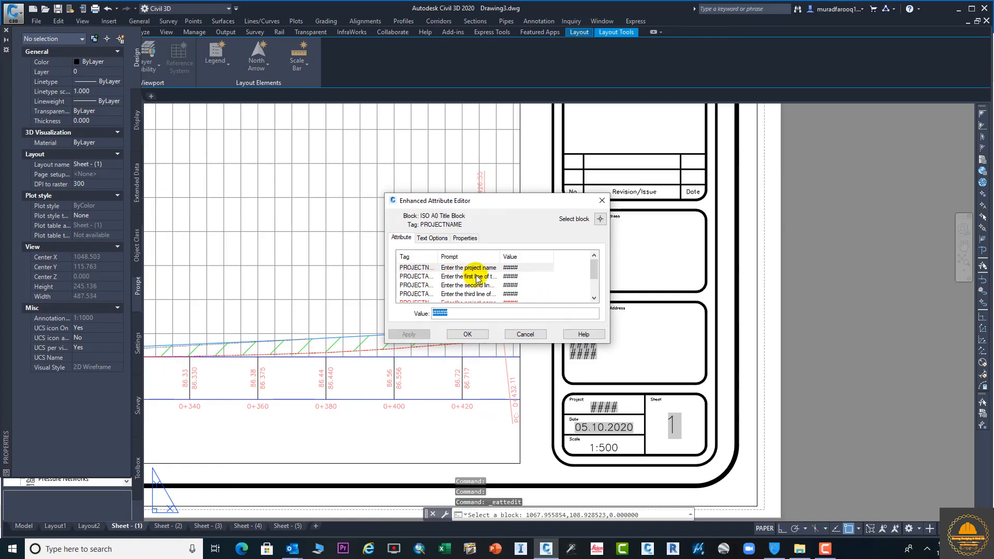
{"action": "left_click_drag", "start_coordinate": [504, 199], "coordinate": [429, 183]}
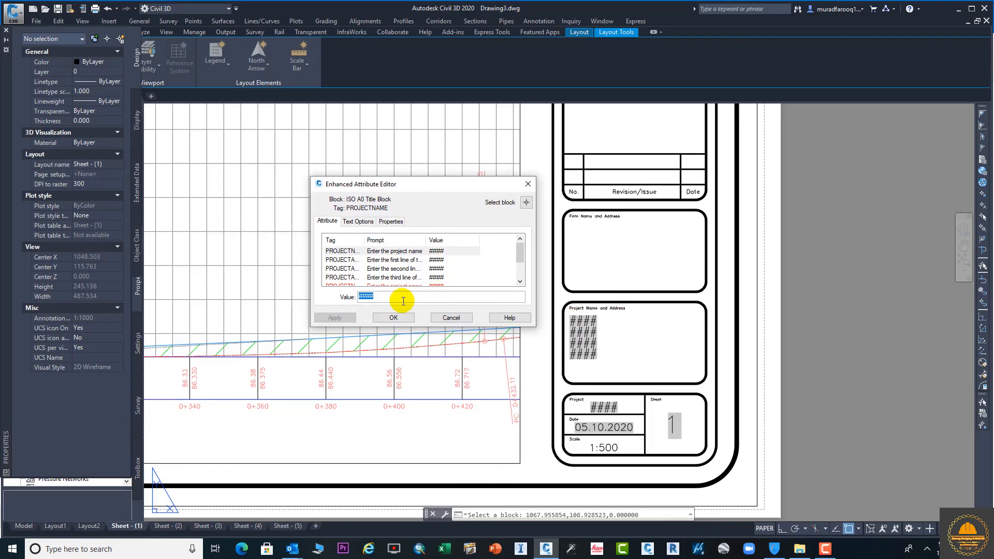
Set the project name in the title block's Project Name and Address box to Road Project ABCD
{"action": "key", "text": "BackSpace"}
{"action": "type", "text": "R"}
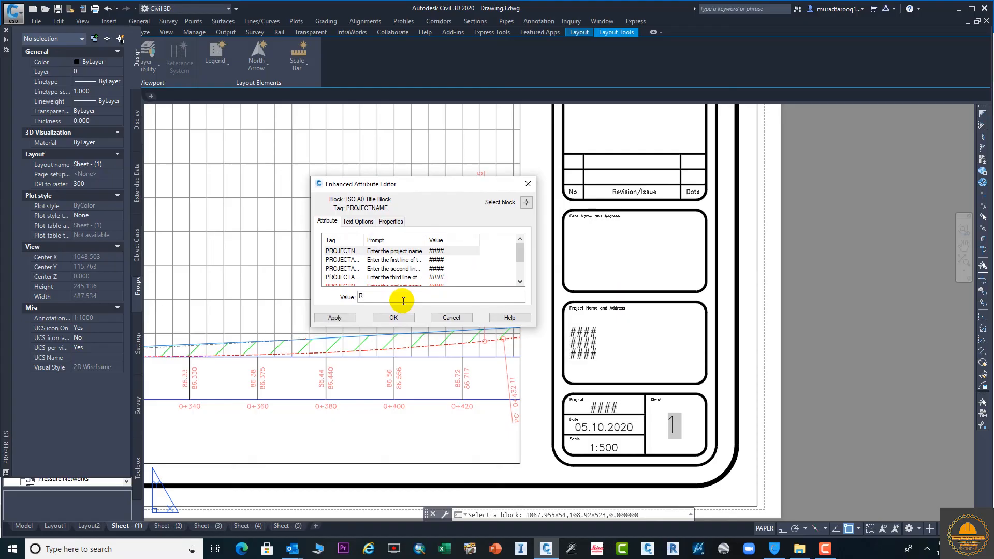
{"action": "type", "text": "oad "}
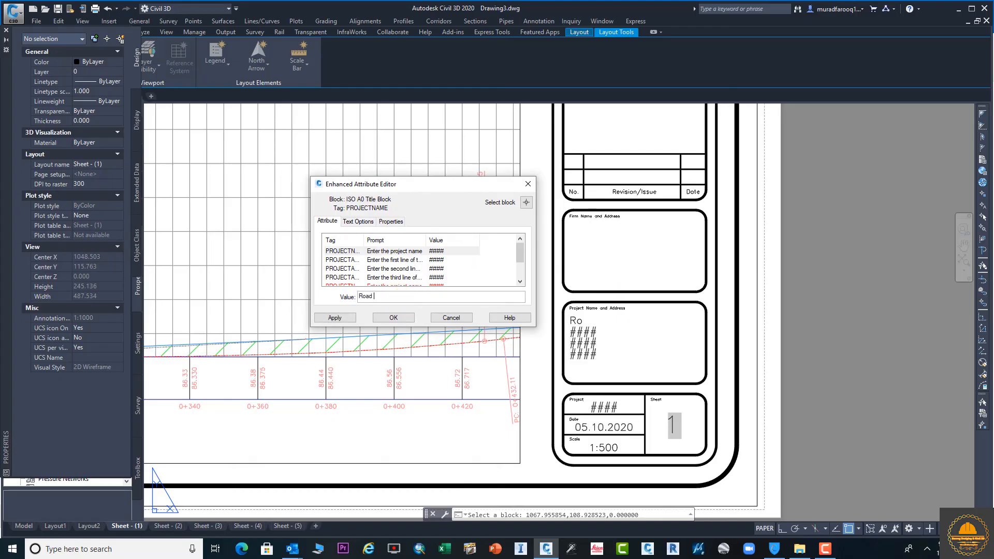
{"action": "type", "text": "O"}
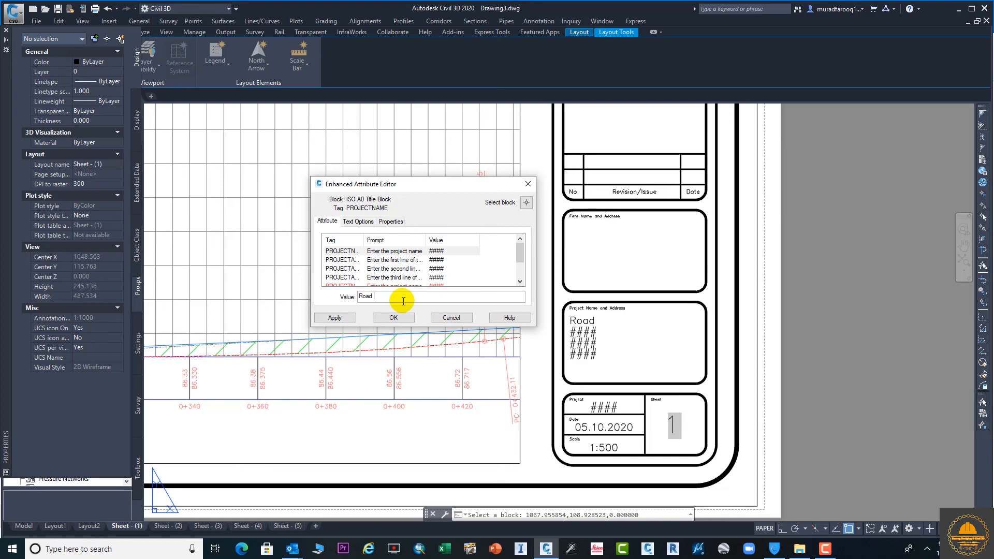
{"action": "type", "text": "Project"}
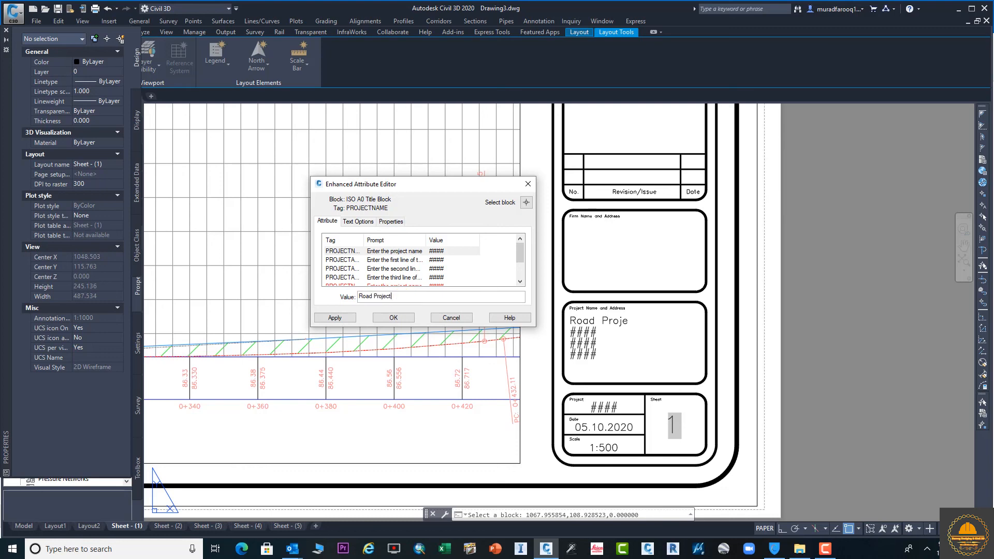
{"action": "type", "text": " ABCD"}
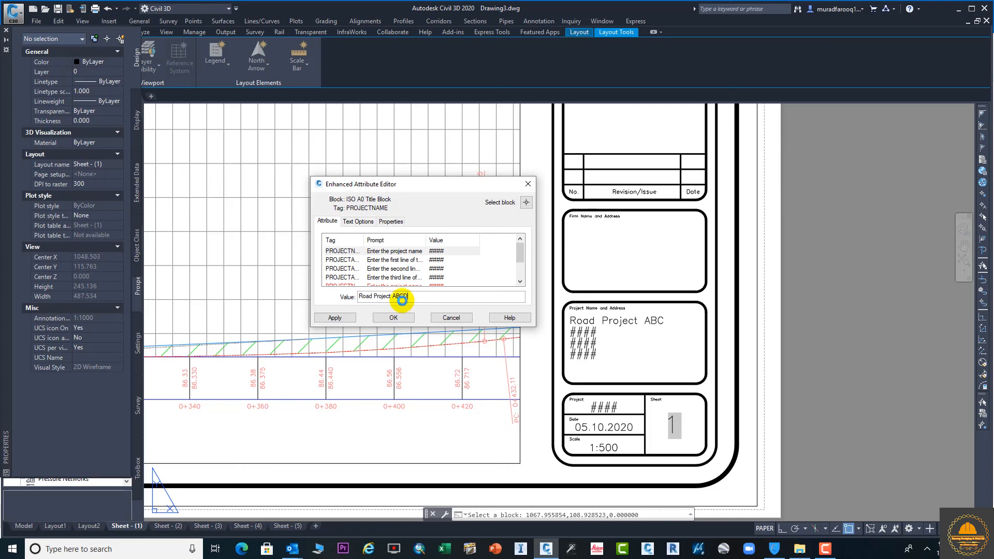
Set both the first and second project address lines of the title block to abcd
{"action": "left_click", "coordinate": [438, 260]}
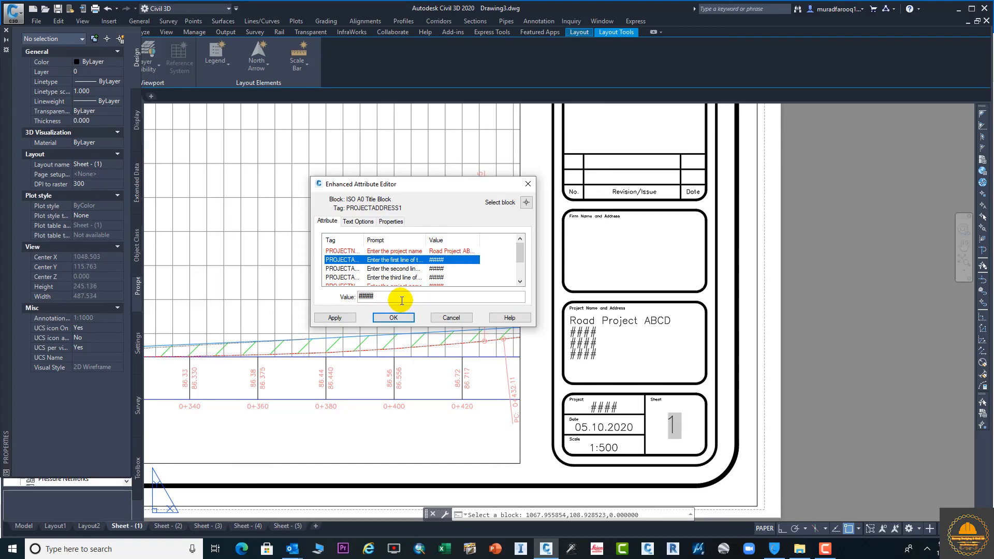
{"action": "left_click", "coordinate": [402, 300]}
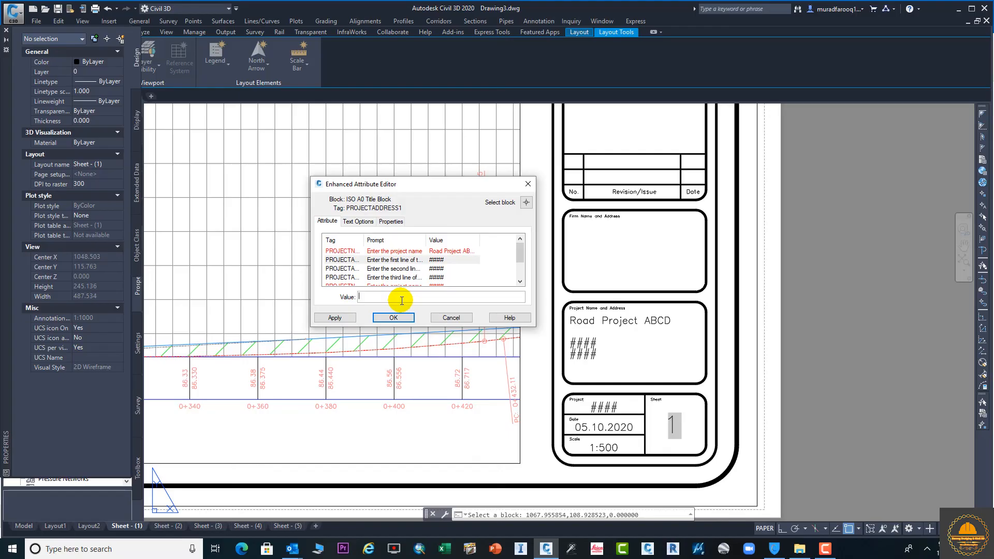
{"action": "type", "text": "a"}
{"action": "key", "text": "BackSpace"}
{"action": "type", "text": "bcd"}
{"action": "left_click", "coordinate": [443, 269]}
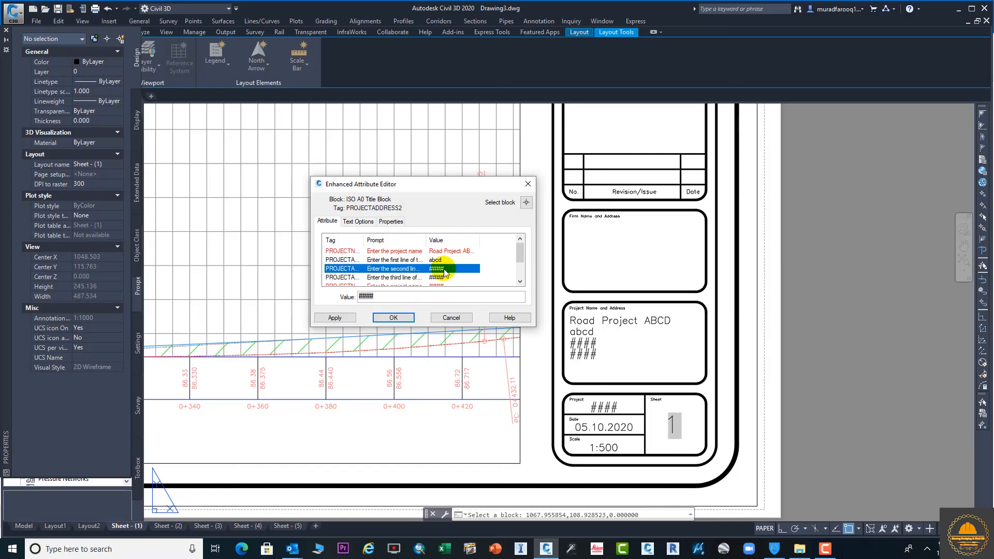
{"action": "left_click", "coordinate": [419, 293]}
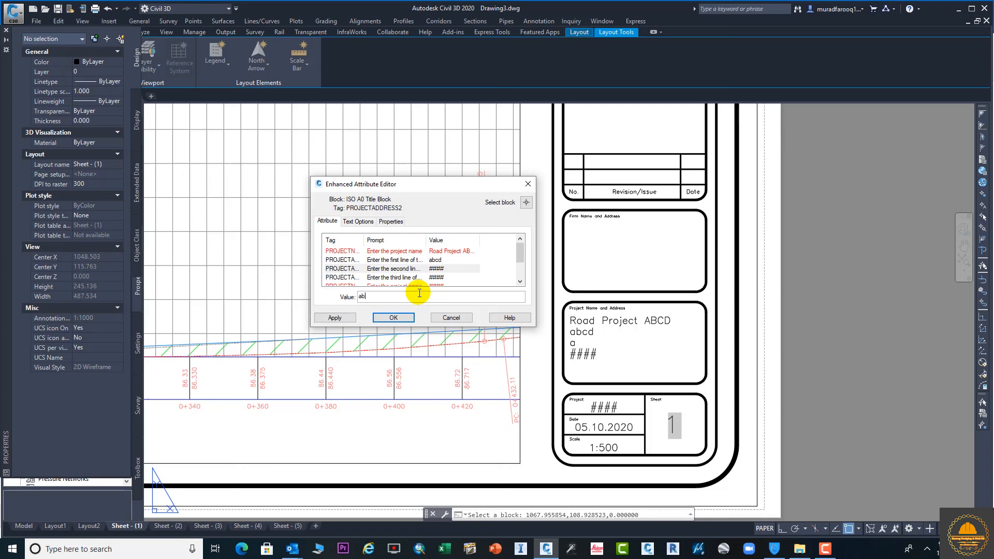
{"action": "type", "text": "abs"}
{"action": "key", "text": "BackSpace"}
{"action": "type", "text": "cd"}
Set the third project address line to xys and the project name above the date to abcd
{"action": "left_click", "coordinate": [435, 277]}
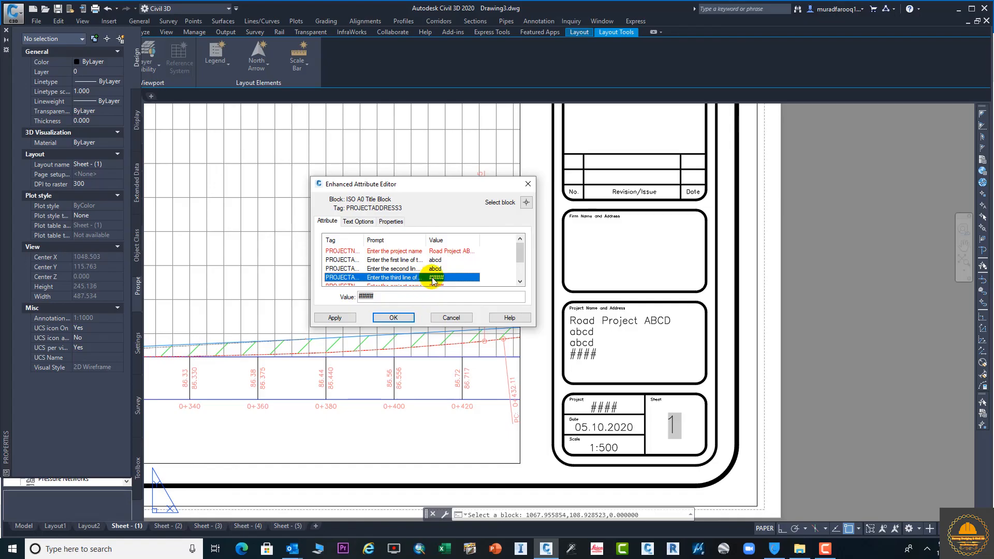
{"action": "left_click", "coordinate": [412, 295]}
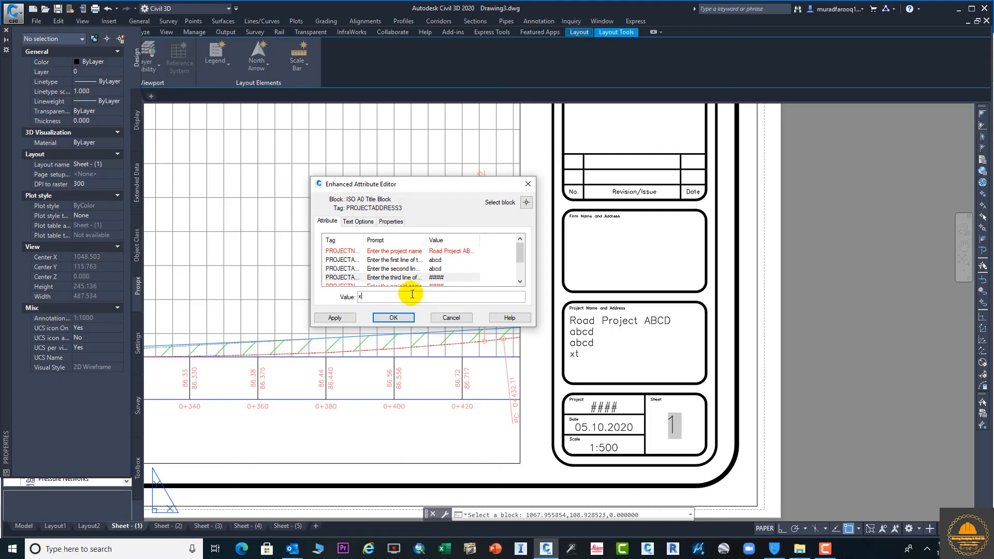
{"action": "type", "text": "xys"}
{"action": "scroll", "coordinate": [386, 267], "scroll_direction": "down", "scroll_amount": 1}
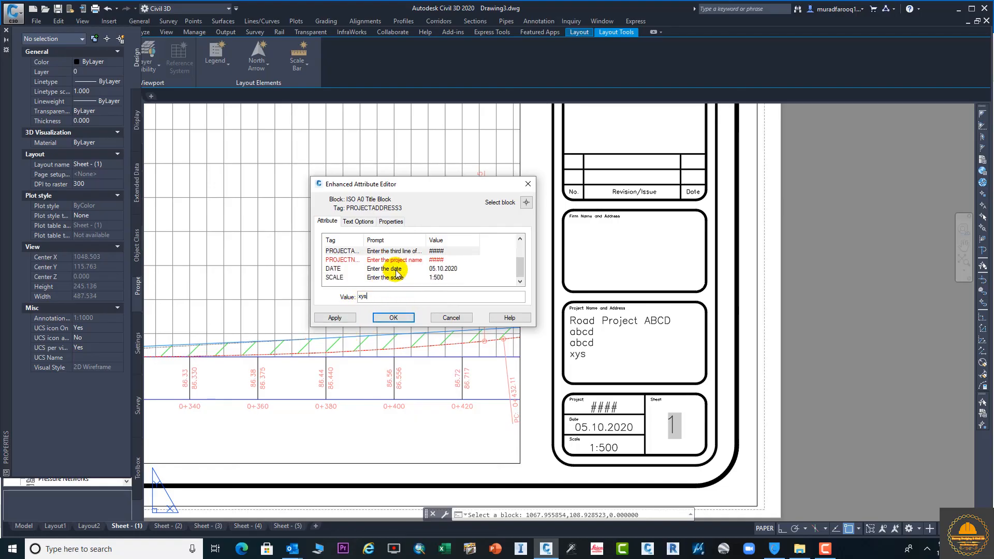
{"action": "left_click", "coordinate": [440, 260]}
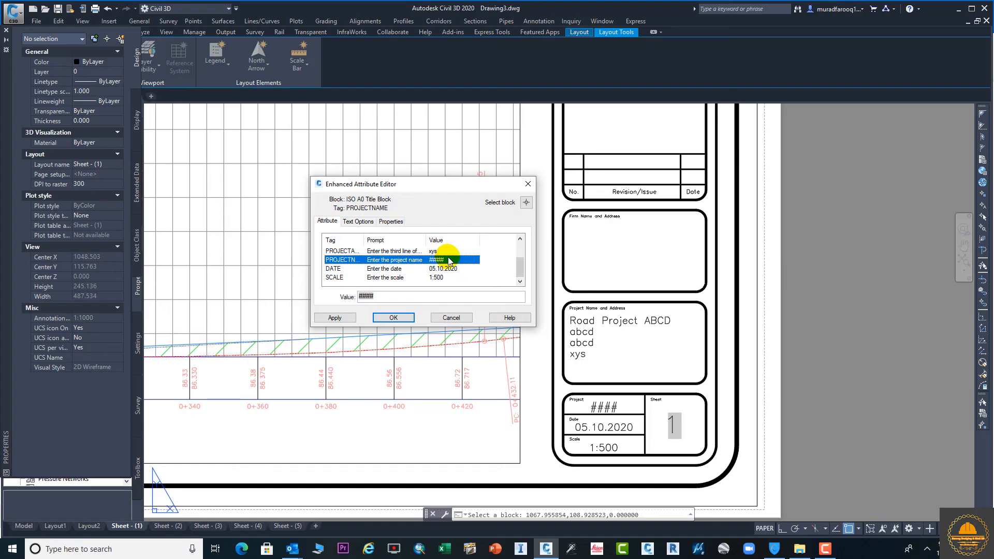
{"action": "left_click", "coordinate": [406, 298]}
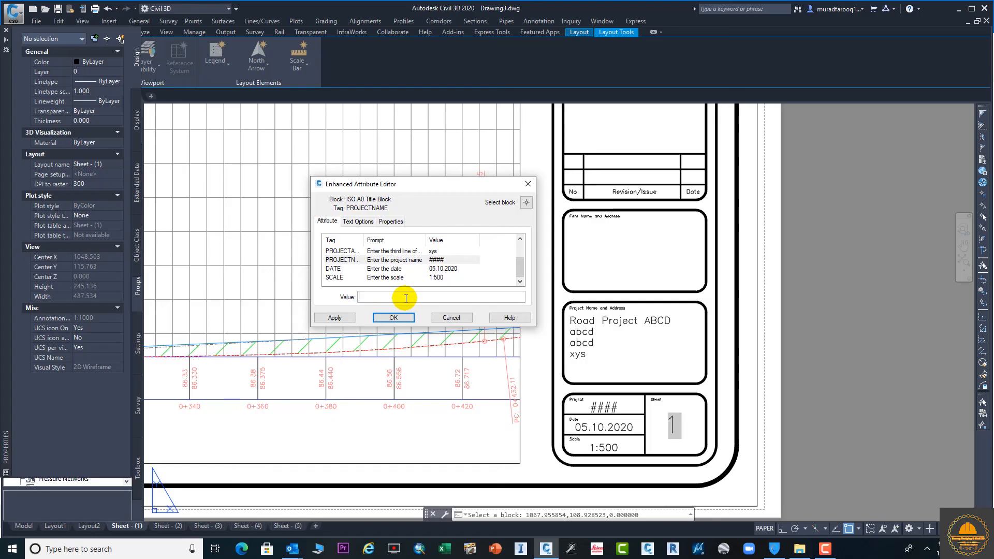
{"action": "type", "text": "abcd"}
Set the title block's date to 1.2.2020 and accept the attribute edits, keeping the 1:500 scale
{"action": "left_click", "coordinate": [450, 269]}
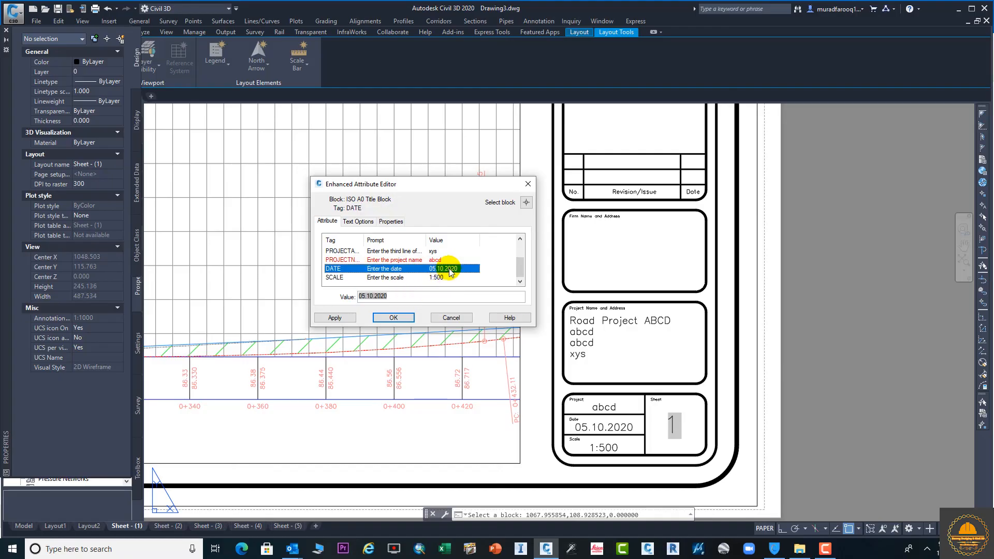
{"action": "left_click", "coordinate": [419, 296]}
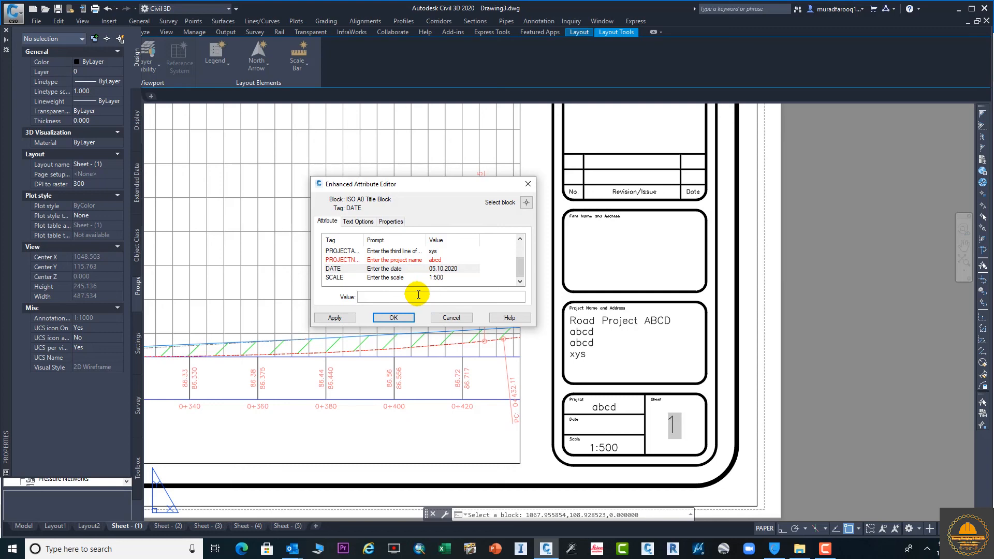
{"action": "type", "text": "11."}
{"action": "type", "text": ".2.2020"}
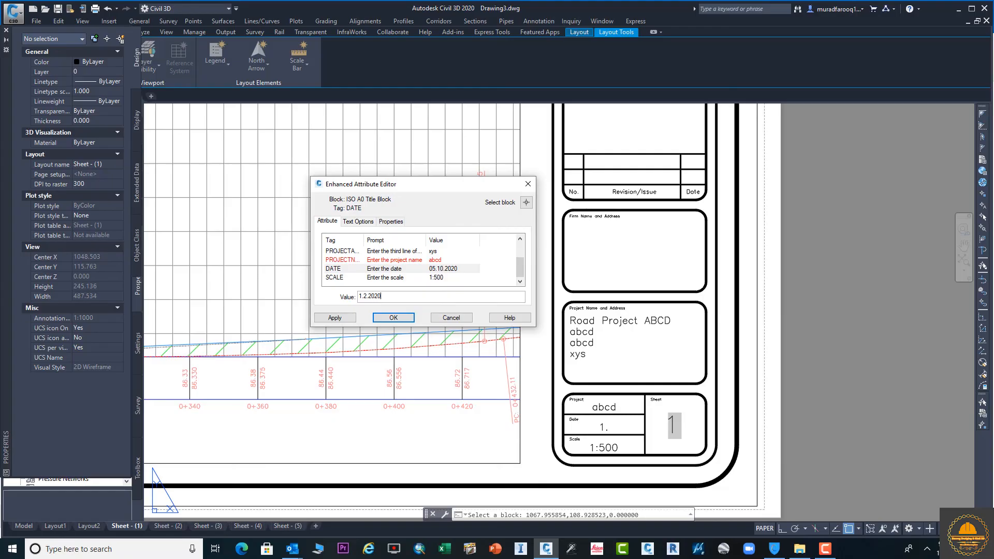
{"action": "left_click", "coordinate": [423, 278]}
{"action": "left_click", "coordinate": [392, 297]}
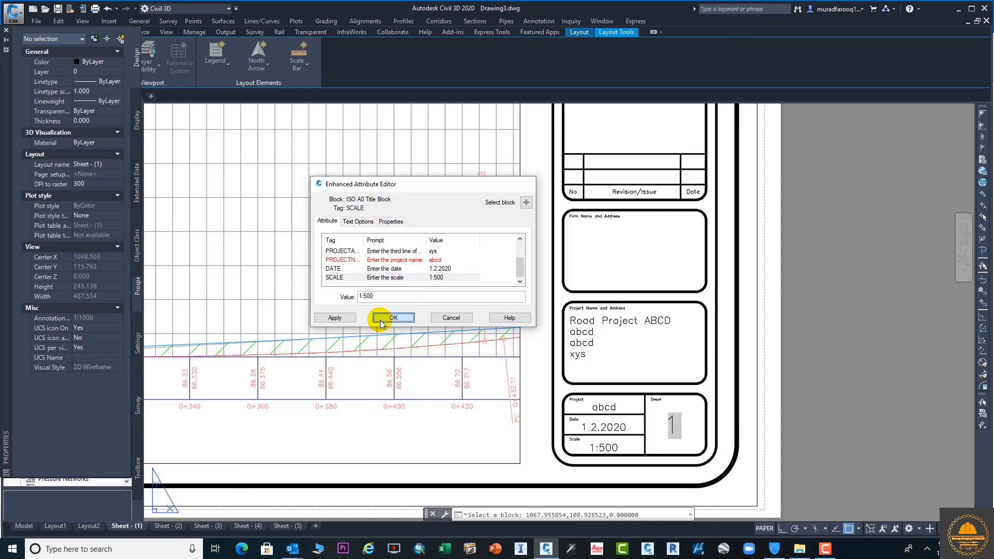
{"action": "left_click", "coordinate": [390, 318]}
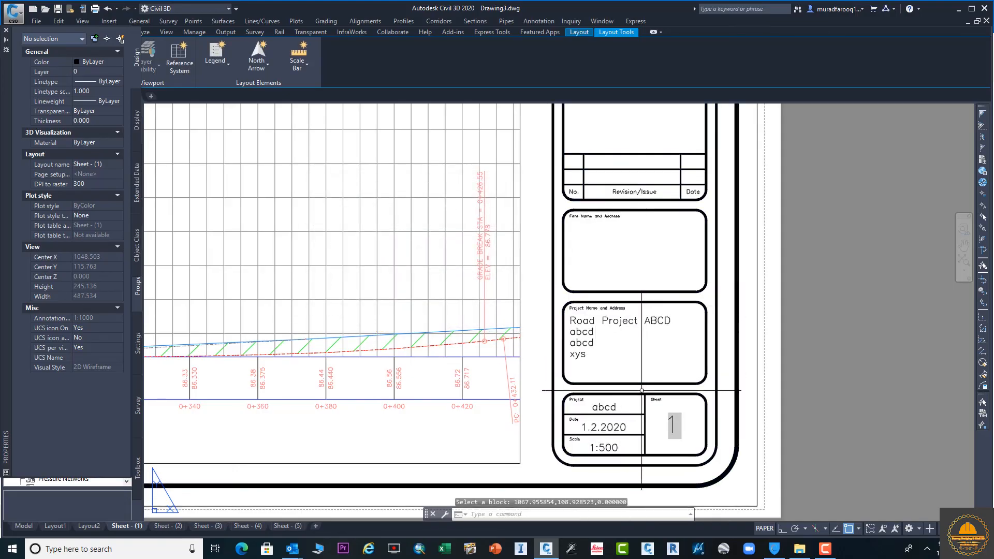
{"action": "scroll", "coordinate": [632, 436], "scroll_direction": "up", "scroll_amount": 2}
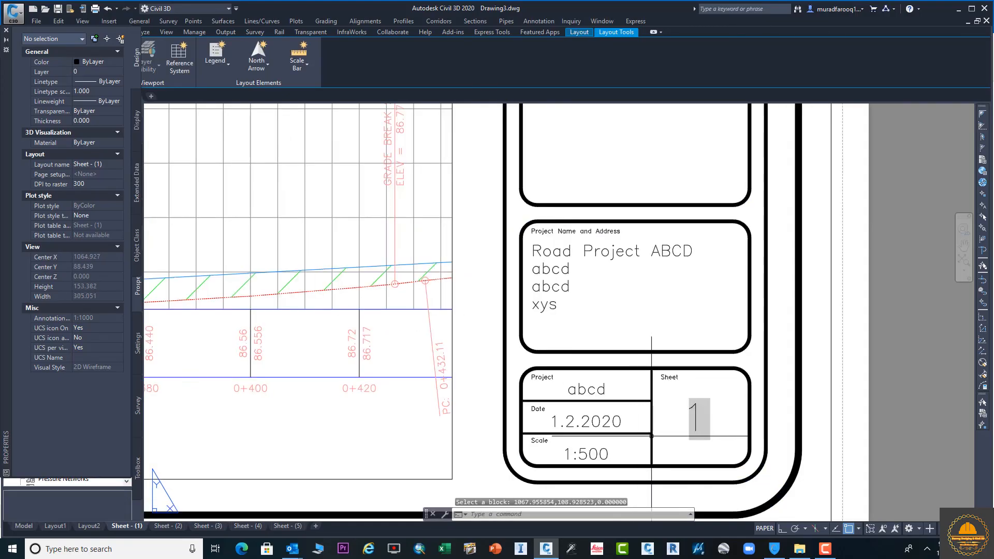
{"action": "left_click", "coordinate": [697, 413]}
{"action": "left_click", "coordinate": [693, 415]}
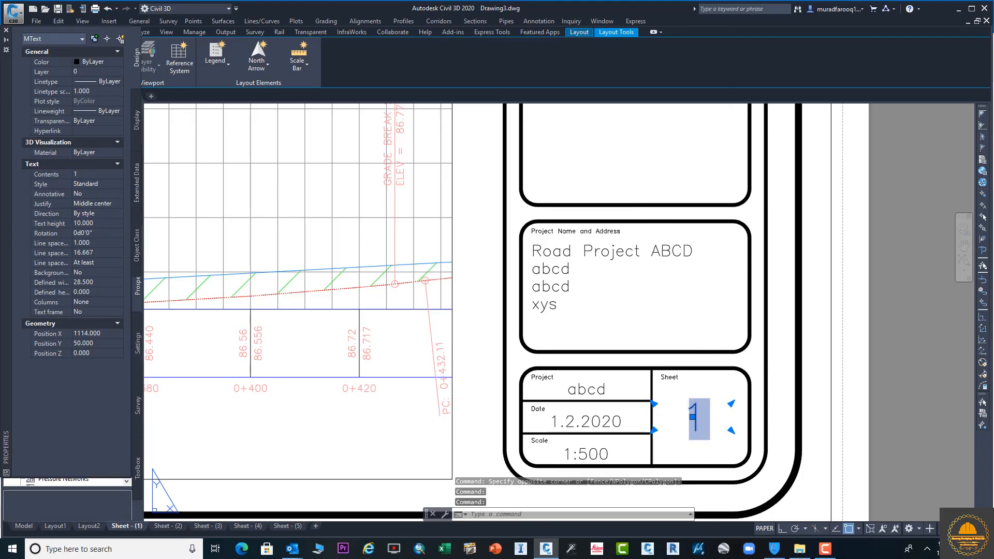
{"action": "double_click", "coordinate": [694, 417]}
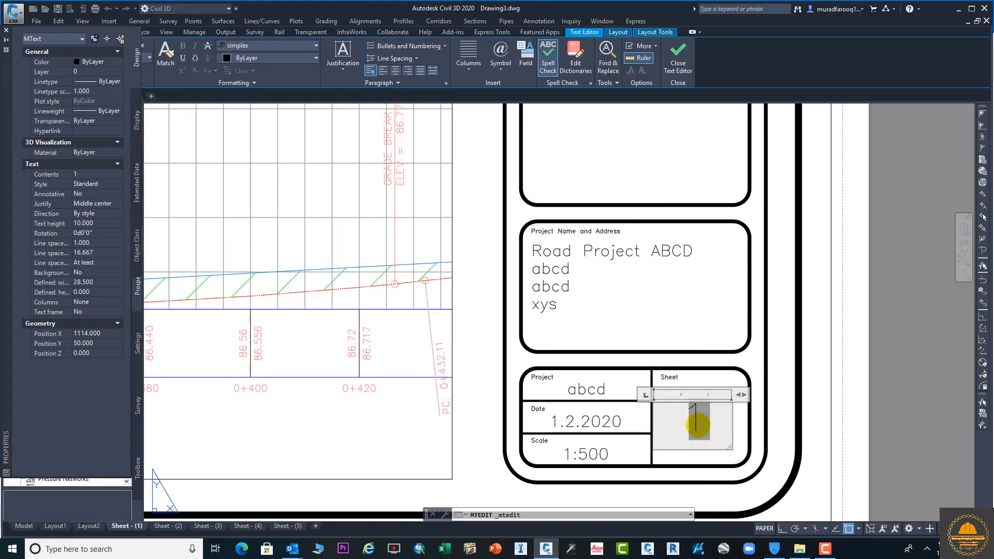
{"action": "key", "text": "Escape"}
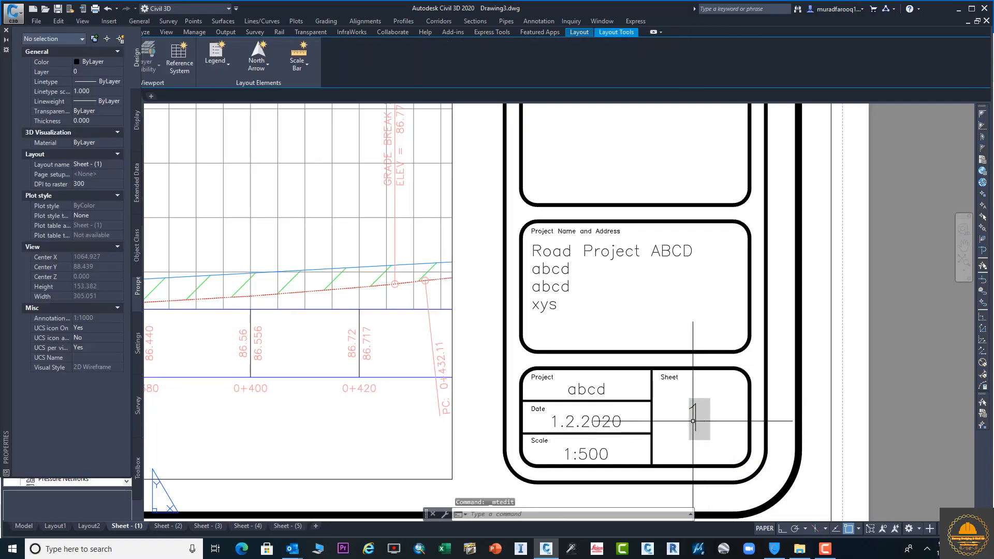
Copy the sheet number text and paste it into the Firm Name and Address box of the title block
{"action": "left_click", "coordinate": [694, 423]}
{"action": "left_click", "coordinate": [694, 422]}
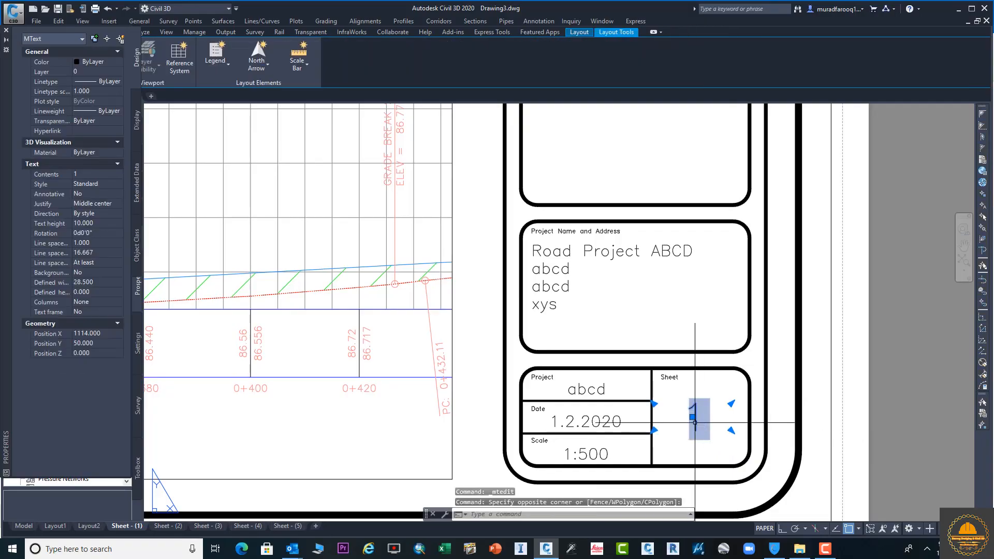
{"action": "key", "text": "ctrl+c"}
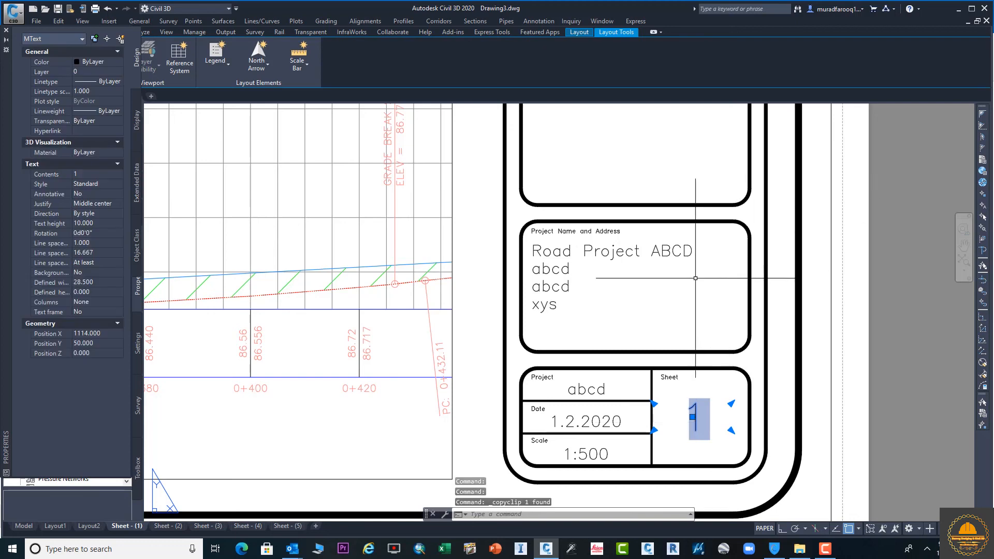
{"action": "scroll", "coordinate": [647, 268], "scroll_direction": "up", "scroll_amount": 4}
{"action": "scroll", "coordinate": [656, 248], "scroll_direction": "down", "scroll_amount": 4}
{"action": "middle_click_drag", "start_coordinate": [659, 225], "coordinate": [654, 374]}
{"action": "left_click", "coordinate": [632, 274]}
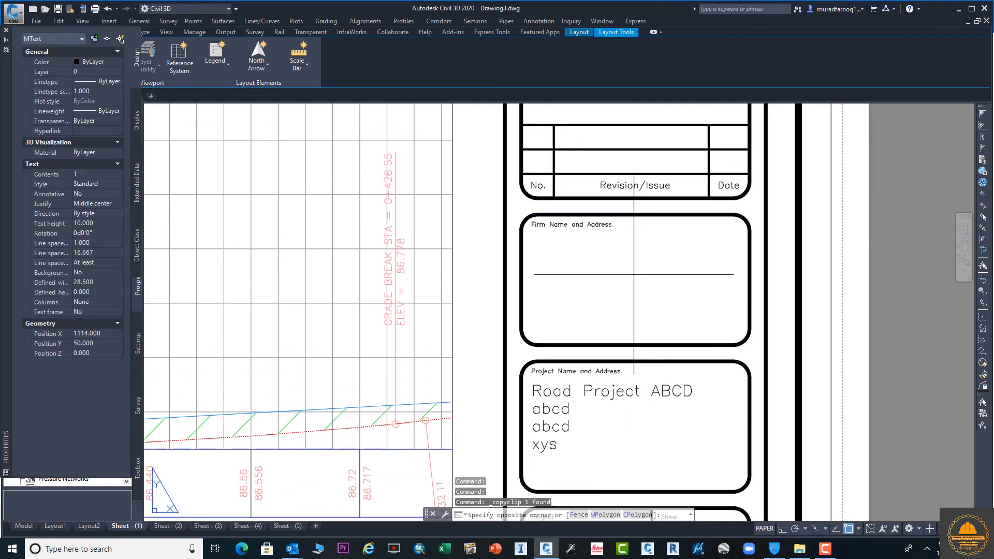
{"action": "right_click", "coordinate": [635, 274]}
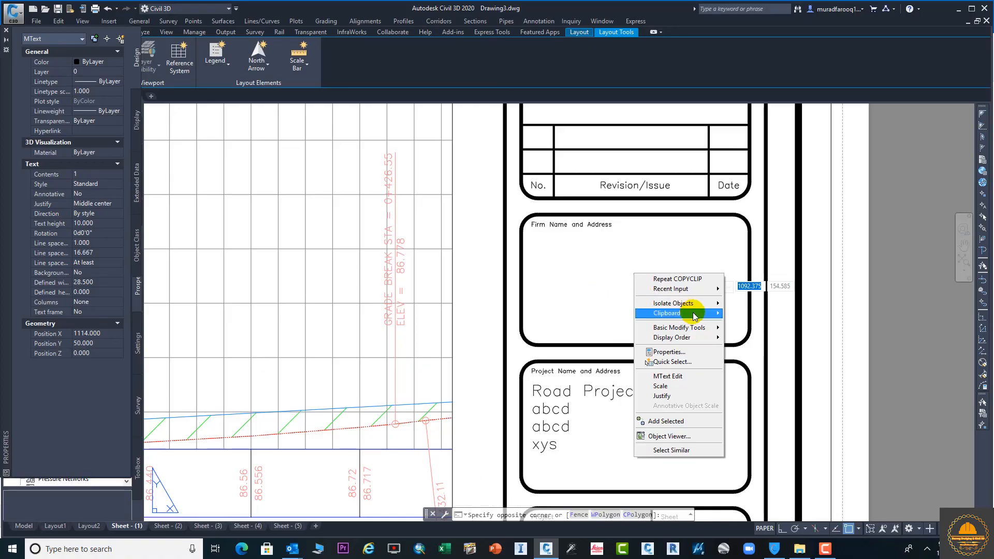
{"action": "mouse_move", "coordinate": [696, 314]}
{"action": "left_click", "coordinate": [746, 348]}
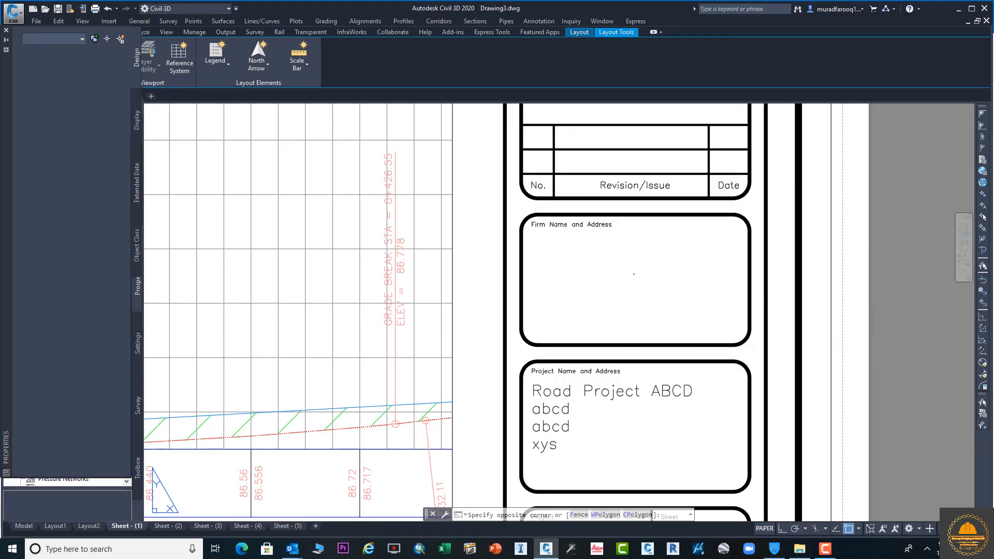
{"action": "left_click", "coordinate": [621, 277]}
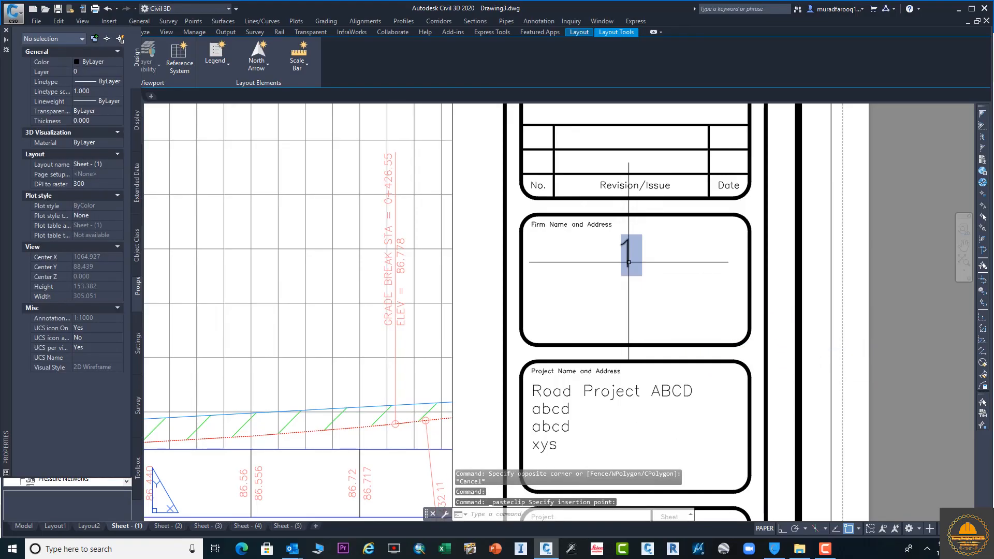
Replace the pasted text in the Firm Name and Address box with ABCD and save the text change
{"action": "left_click", "coordinate": [633, 261]}
{"action": "left_click", "coordinate": [633, 252]}
{"action": "left_click", "coordinate": [632, 249]}
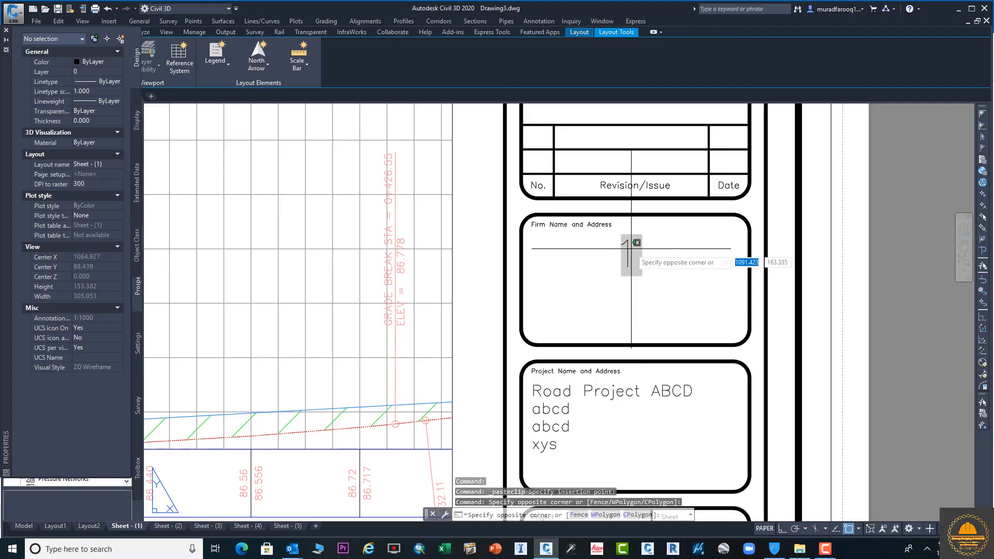
{"action": "left_click", "coordinate": [629, 243]}
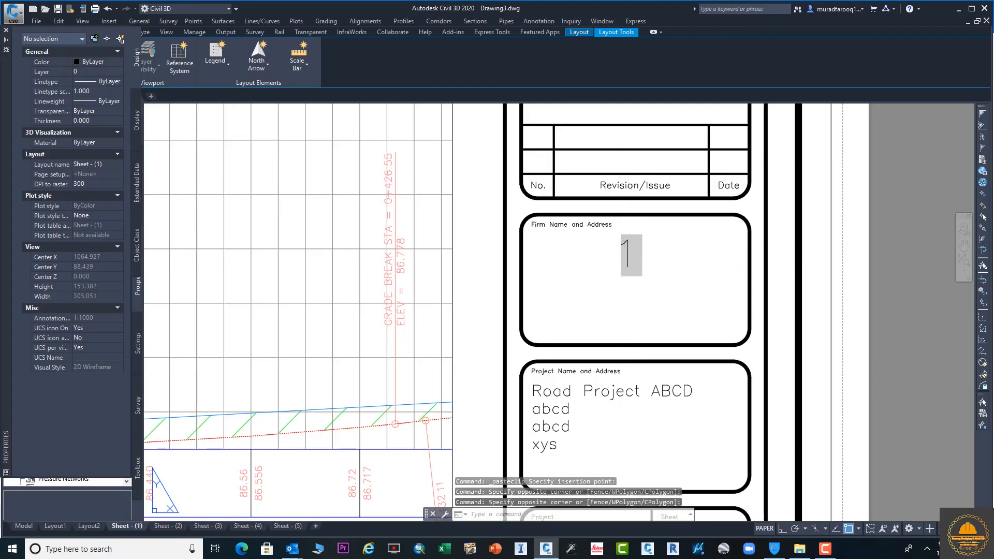
{"action": "left_click", "coordinate": [628, 251]}
{"action": "left_click", "coordinate": [637, 253]}
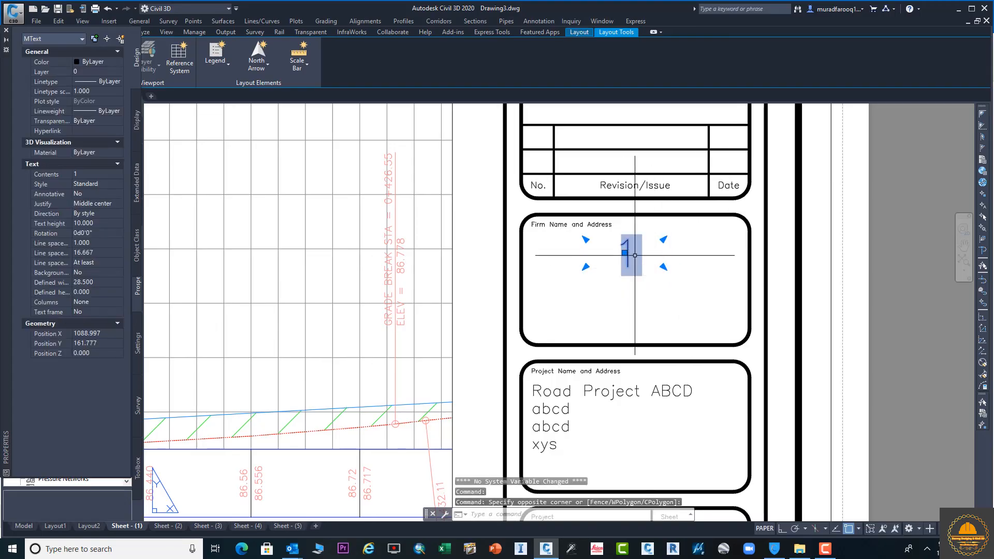
{"action": "double_click", "coordinate": [627, 250]}
{"action": "left_click", "coordinate": [627, 250]}
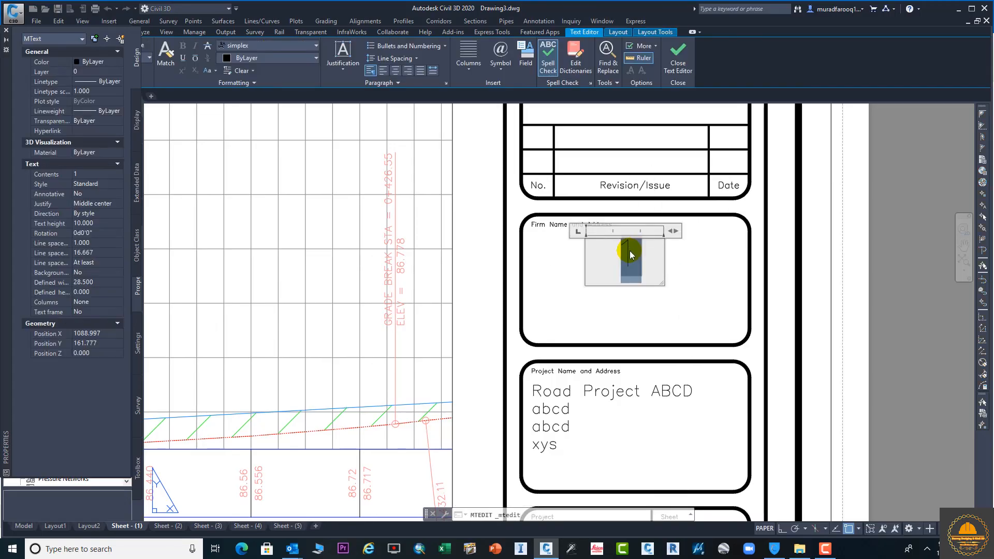
{"action": "key", "text": "Delete"}
{"action": "type", "text": "ABC"}
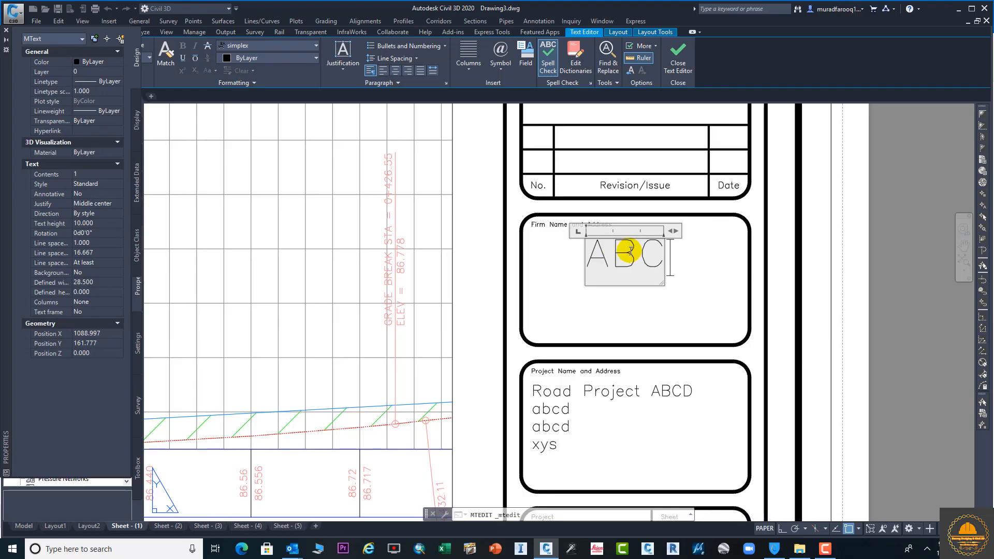
{"action": "type", "text": "D"}
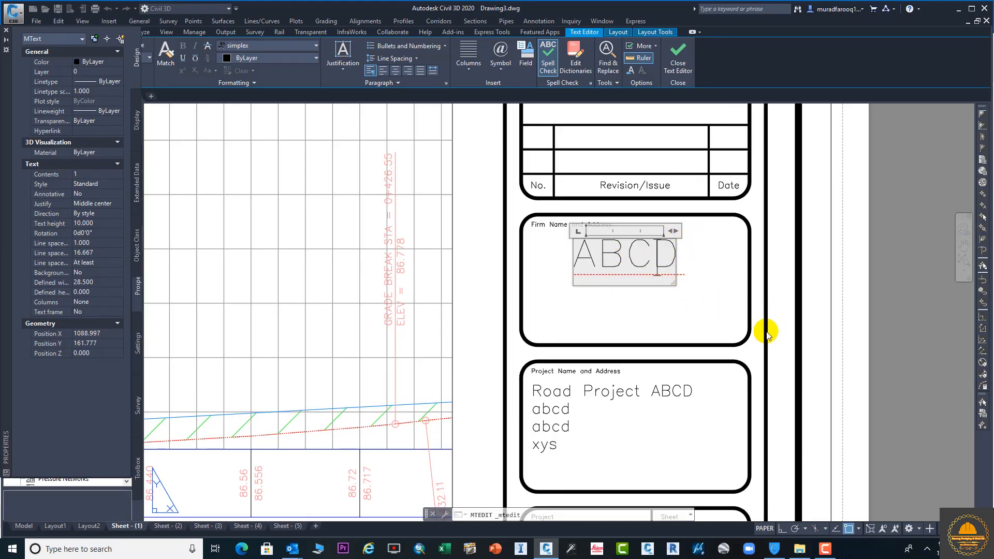
{"action": "key", "text": "Escape"}
{"action": "left_click", "coordinate": [608, 225]}
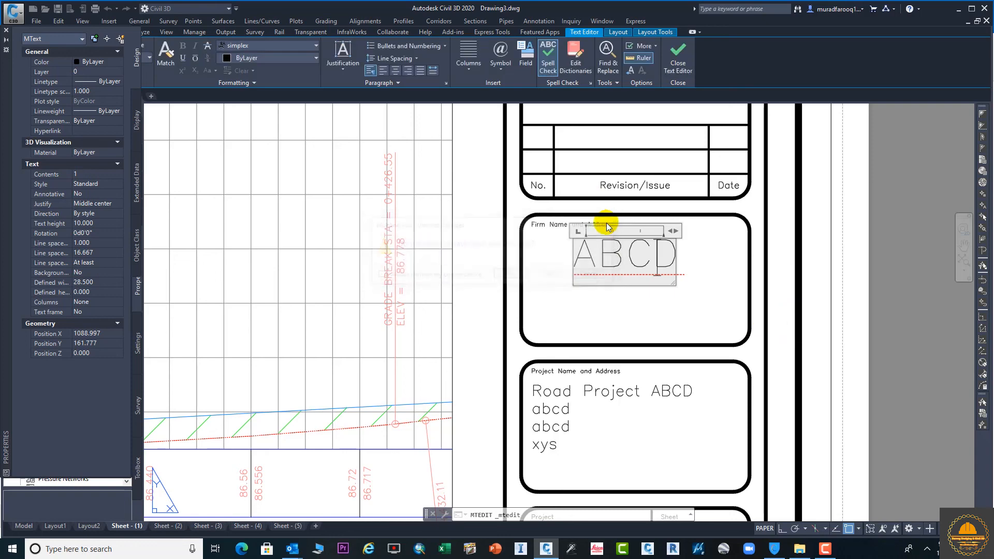
{"action": "left_click", "coordinate": [736, 249]}
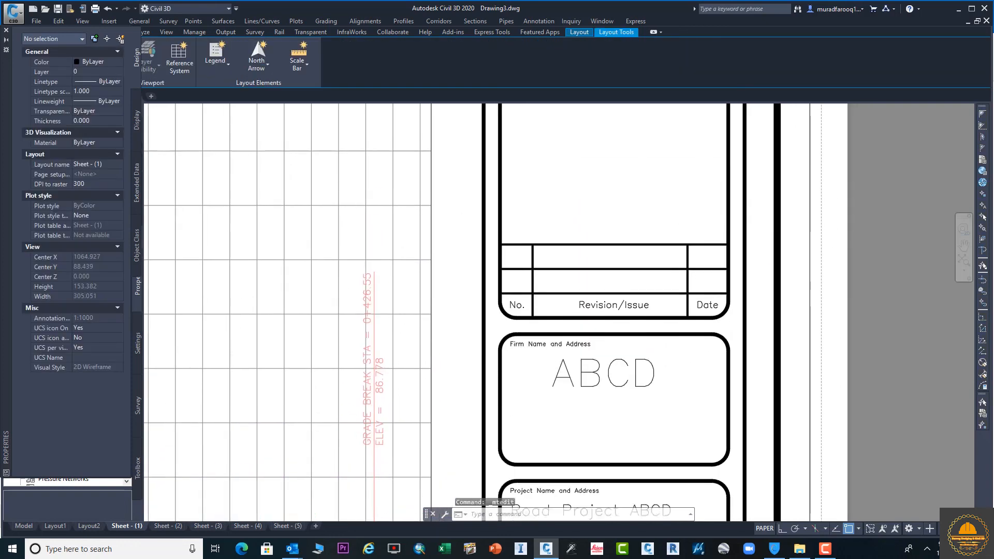
Check the title block's project address attributes and close the attribute editor without changing them
{"action": "middle_click_drag", "start_coordinate": [672, 262], "coordinate": [679, 328]}
{"action": "middle_click_drag", "start_coordinate": [627, 413], "coordinate": [628, 289]}
{"action": "middle_click_drag", "start_coordinate": [592, 415], "coordinate": [597, 352]}
{"action": "left_click", "coordinate": [543, 408]}
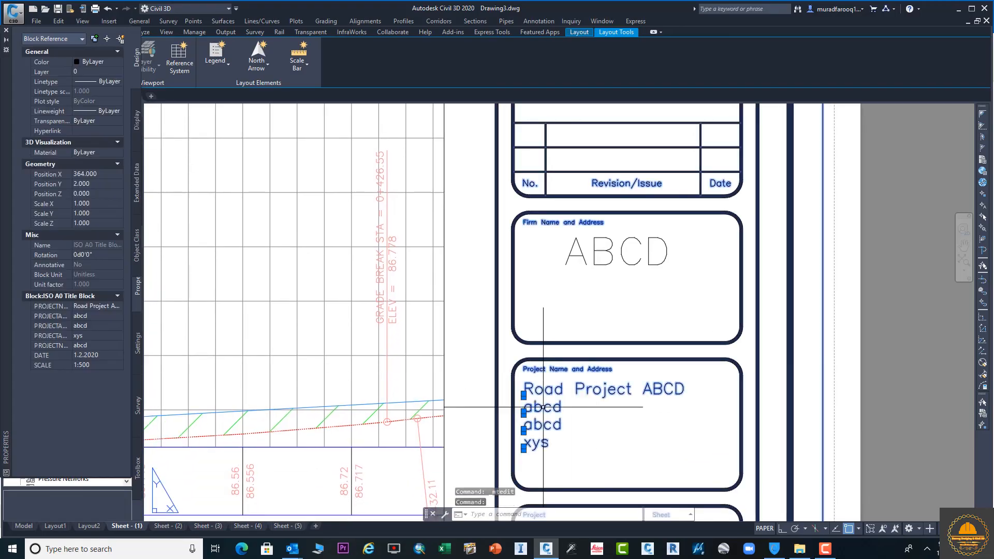
{"action": "double_click", "coordinate": [543, 407]}
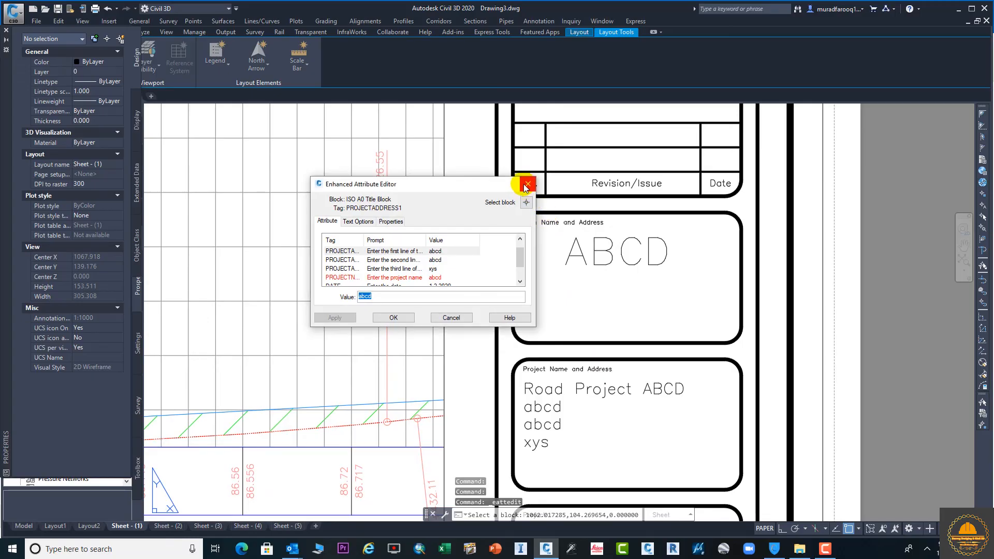
{"action": "left_click", "coordinate": [526, 185]}
Examine the Revision/Issue table and the General Notes box of the title block
{"action": "middle_click_drag", "start_coordinate": [621, 187], "coordinate": [559, 270]}
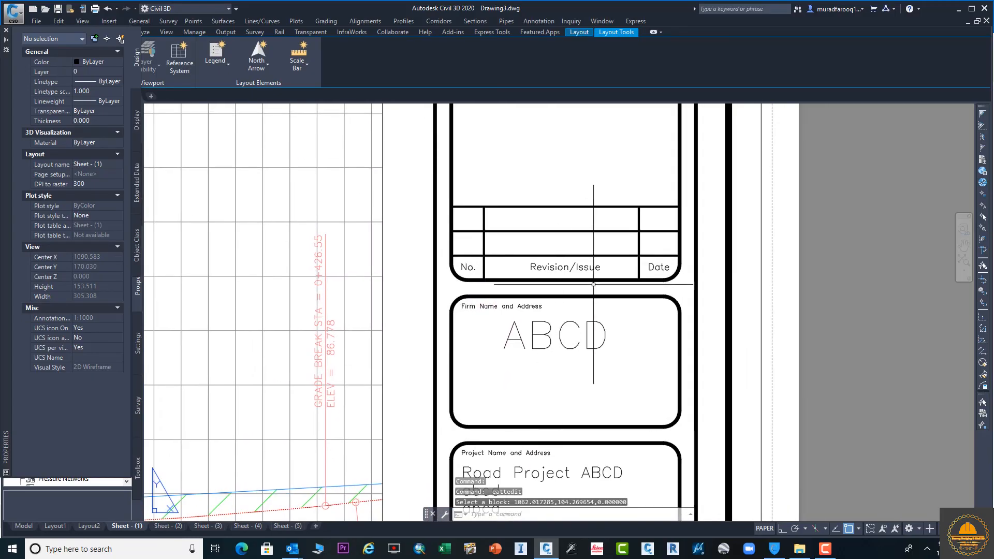
{"action": "left_click", "coordinate": [559, 276]}
{"action": "middle_click_drag", "start_coordinate": [594, 214], "coordinate": [570, 317]}
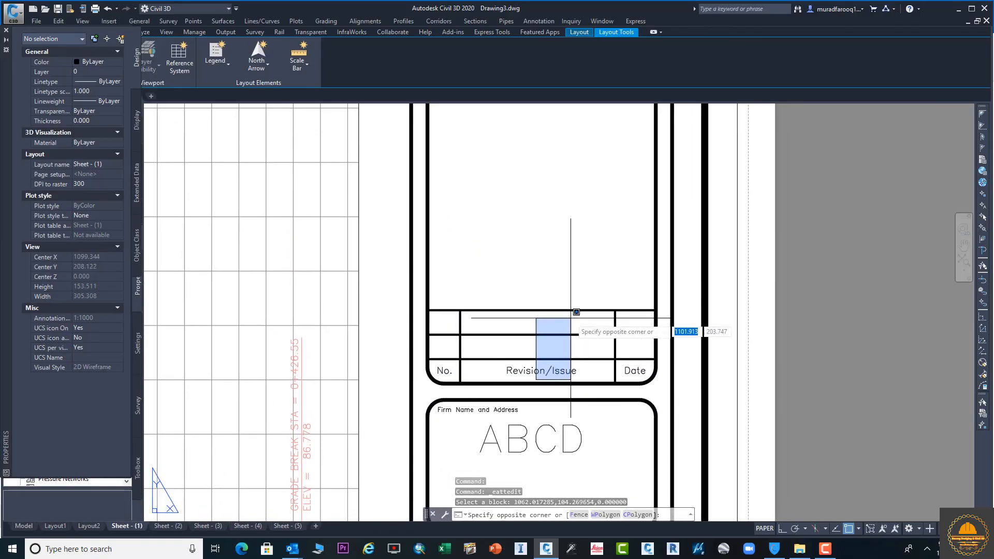
{"action": "key", "text": "Escape"}
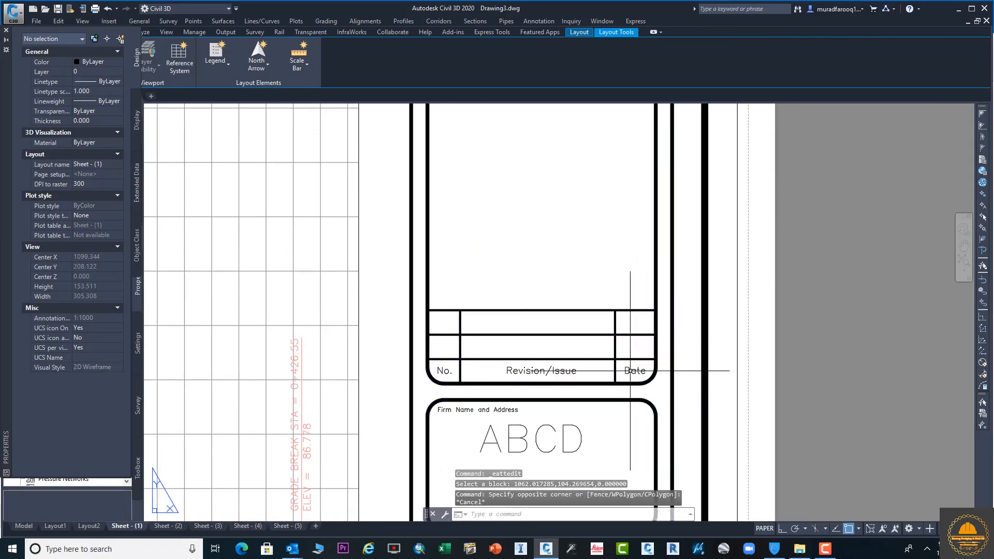
{"action": "left_click", "coordinate": [547, 345]}
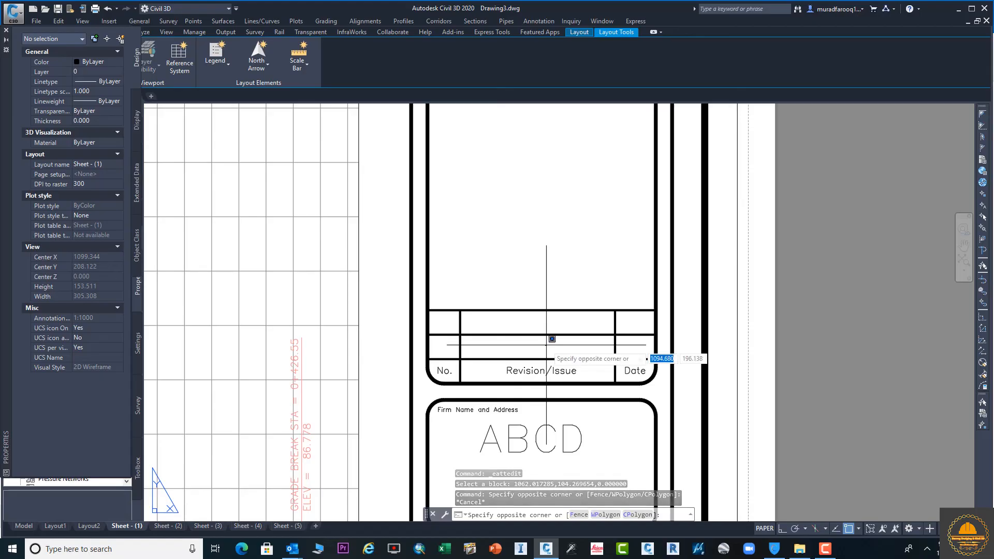
{"action": "left_click", "coordinate": [546, 345]}
{"action": "middle_click_drag", "start_coordinate": [554, 266], "coordinate": [573, 339]}
{"action": "scroll", "coordinate": [573, 339], "scroll_direction": "down", "scroll_amount": 4}
{"action": "middle_click_drag", "start_coordinate": [578, 245], "coordinate": [594, 419]}
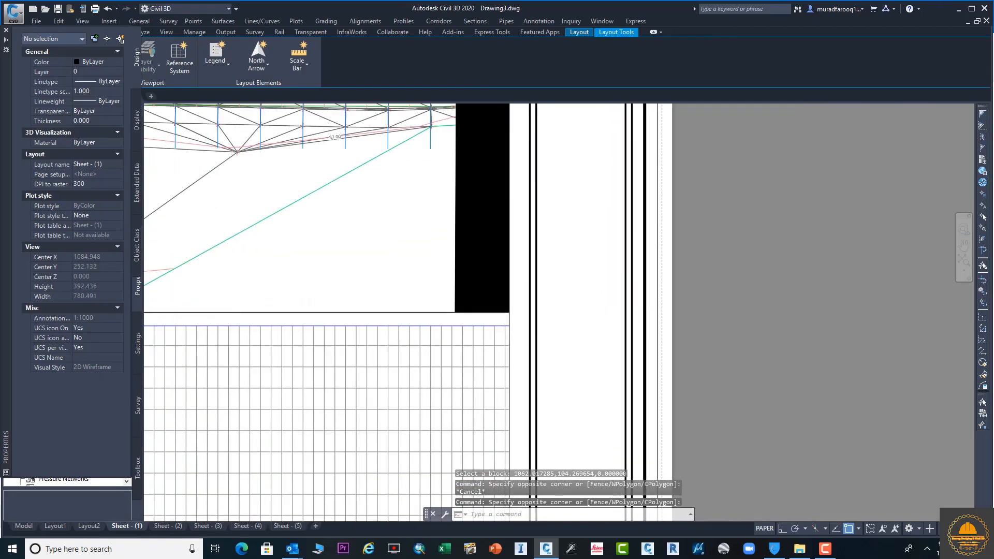
{"action": "scroll", "coordinate": [596, 304], "scroll_direction": "down", "scroll_amount": 4}
{"action": "middle_click_drag", "start_coordinate": [596, 228], "coordinate": [597, 302]}
{"action": "scroll", "coordinate": [598, 245], "scroll_direction": "up", "scroll_amount": 4}
{"action": "middle_click_drag", "start_coordinate": [593, 218], "coordinate": [589, 366]}
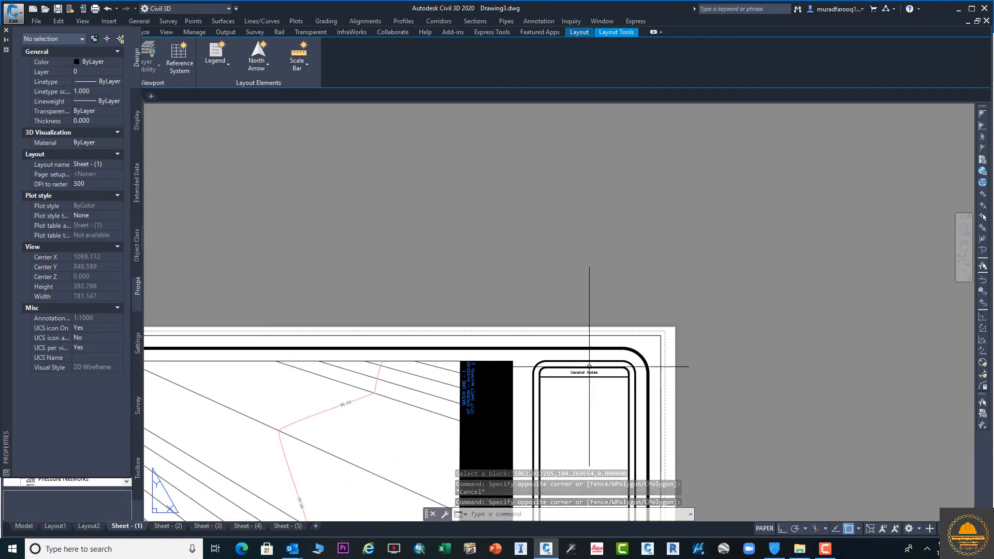
{"action": "scroll", "coordinate": [589, 365], "scroll_direction": "up", "scroll_amount": 5}
{"action": "middle_click_drag", "start_coordinate": [606, 413], "coordinate": [622, 264]}
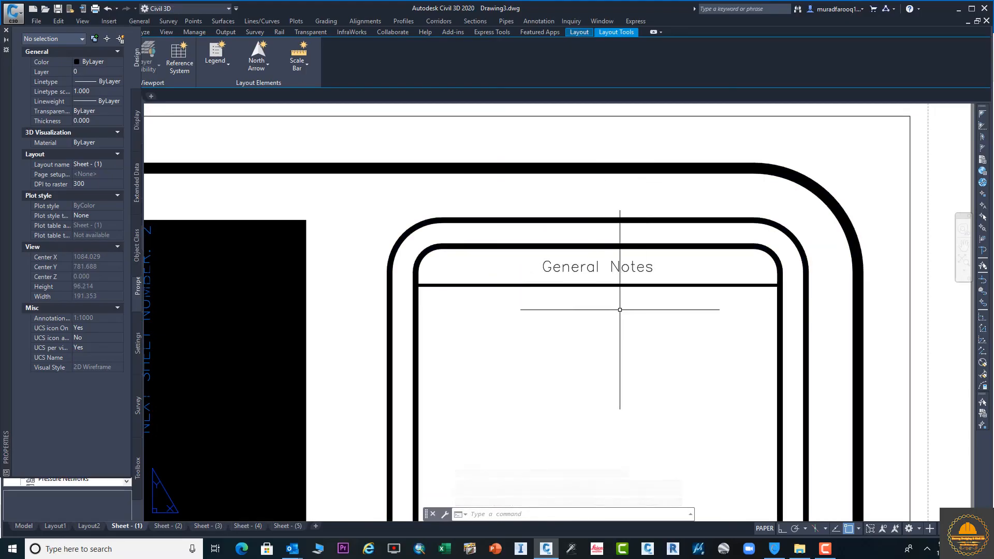
{"action": "middle_click_drag", "start_coordinate": [620, 309], "coordinate": [592, 256]}
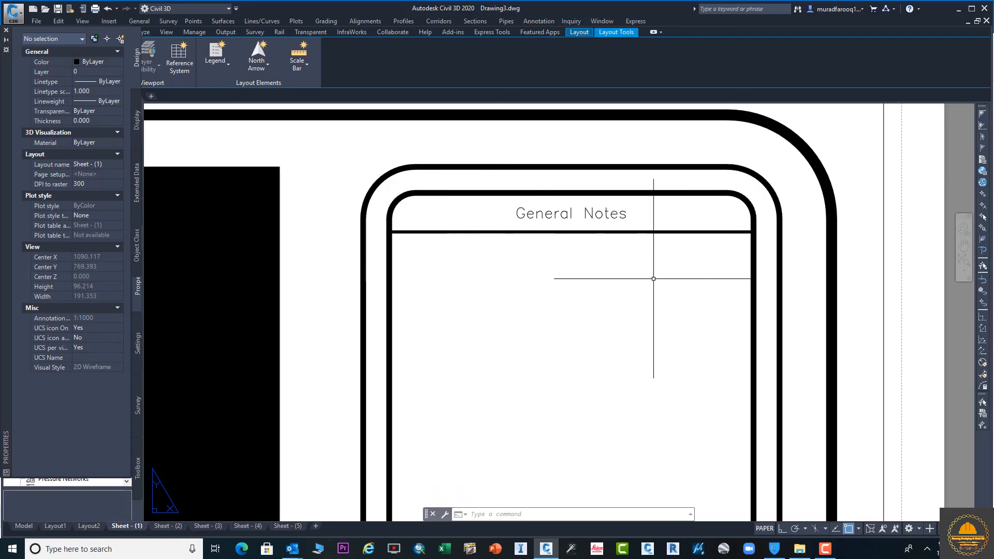
Review the filled-in title block and the complete plan and profile layout of Sheet - (1)
{"action": "scroll", "coordinate": [605, 281], "scroll_direction": "down", "scroll_amount": 6}
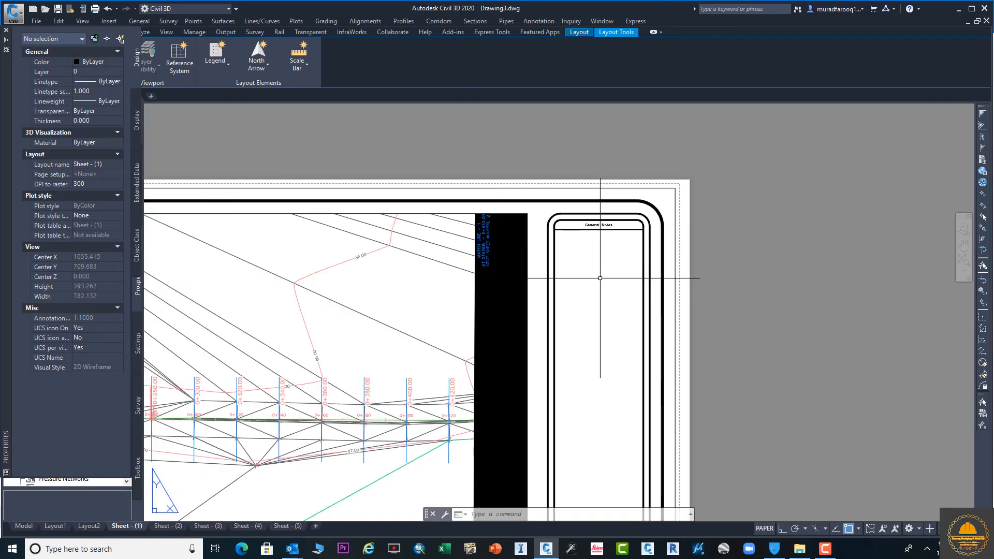
{"action": "scroll", "coordinate": [589, 227], "scroll_direction": "down", "scroll_amount": 6}
{"action": "scroll", "coordinate": [698, 419], "scroll_direction": "up", "scroll_amount": 6}
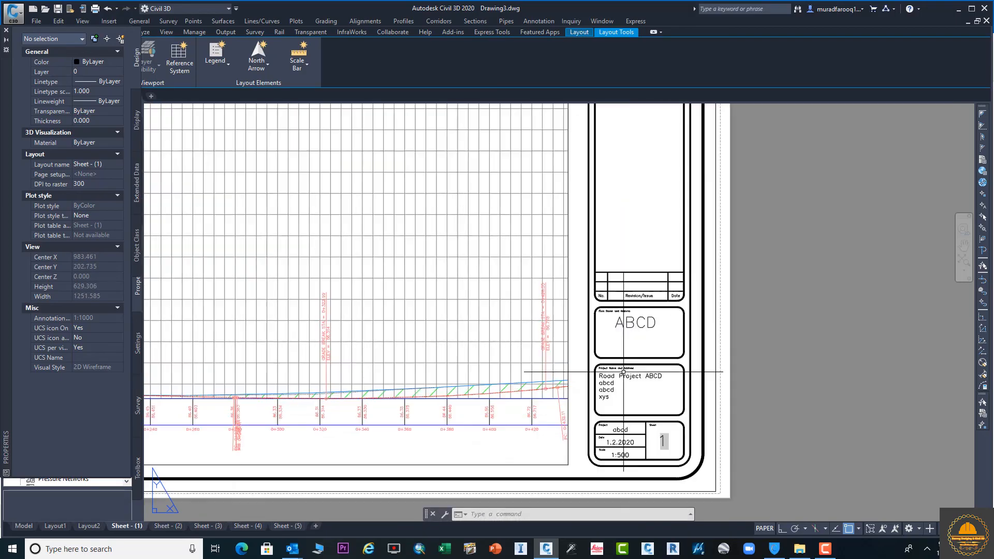
{"action": "middle_click_drag", "start_coordinate": [714, 331], "coordinate": [738, 323]}
{"action": "scroll", "coordinate": [468, 387], "scroll_direction": "down", "scroll_amount": 4}
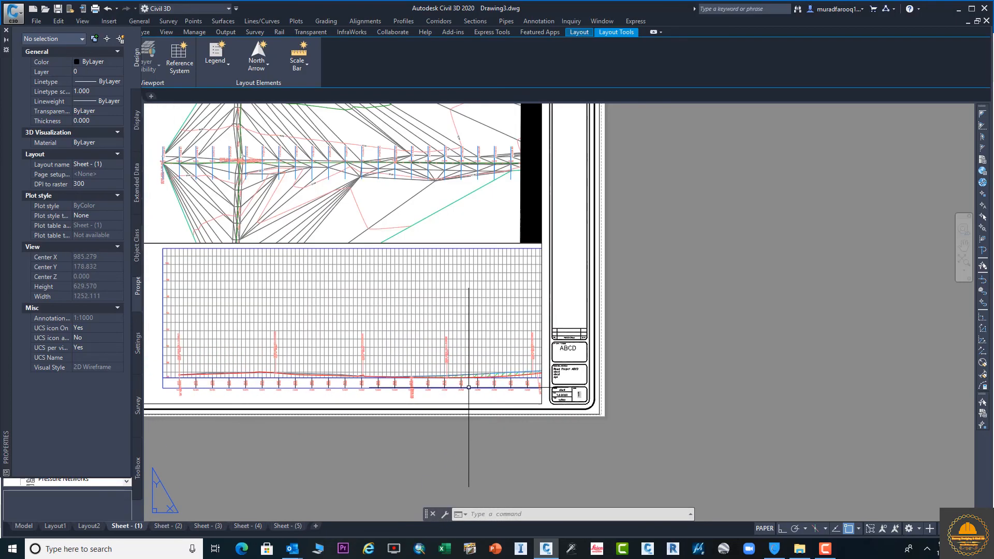
{"action": "middle_click_drag", "start_coordinate": [391, 133], "coordinate": [544, 268]}
{"action": "middle_click_drag", "start_coordinate": [528, 262], "coordinate": [529, 261]}
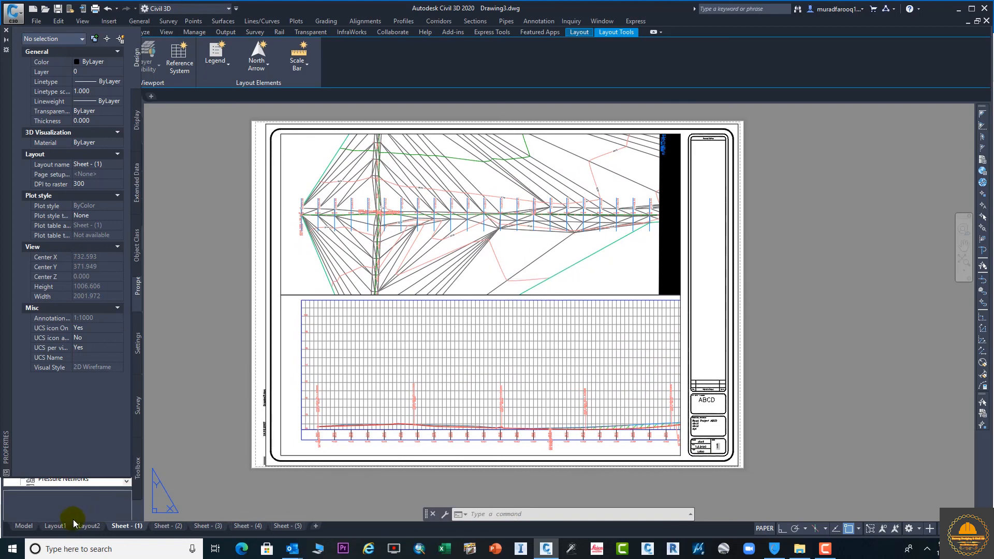
Return to model space and examine the upper profile view with its data bands beside the road plan
{"action": "left_click", "coordinate": [23, 526]}
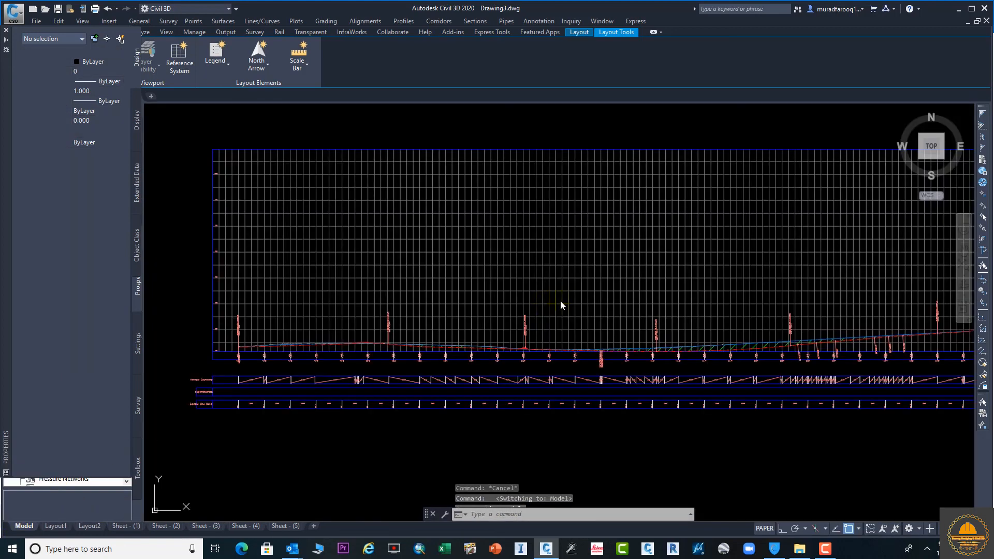
{"action": "scroll", "coordinate": [593, 291], "scroll_direction": "down", "scroll_amount": 5}
{"action": "middle_click_drag", "start_coordinate": [533, 200], "coordinate": [632, 385]}
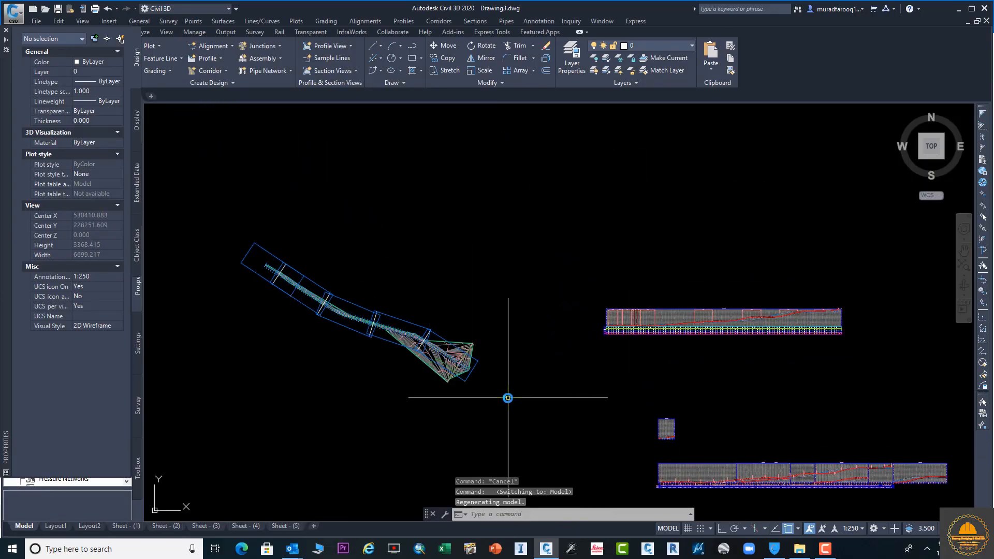
{"action": "scroll", "coordinate": [508, 398], "scroll_direction": "up", "scroll_amount": 3}
{"action": "scroll", "coordinate": [514, 397], "scroll_direction": "down", "scroll_amount": 3}
{"action": "mouse_move", "coordinate": [694, 366]}
{"action": "middle_mouse_down"}
{"action": "mouse_move", "coordinate": [564, 409]}
{"action": "mouse_move", "coordinate": [673, 412]}
{"action": "middle_mouse_up"}
{"action": "scroll", "coordinate": [564, 409], "scroll_direction": "up", "scroll_amount": 6}
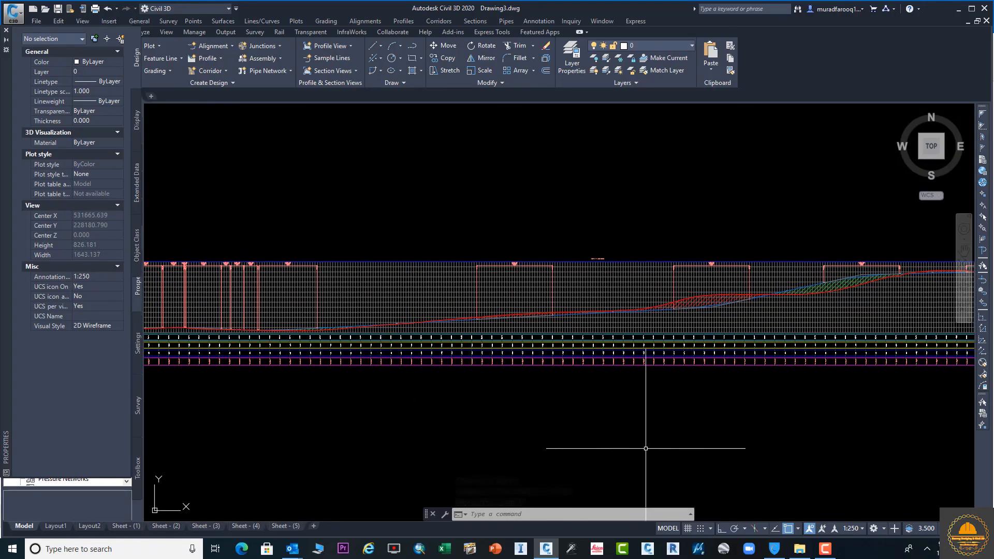
{"action": "scroll", "coordinate": [647, 450], "scroll_direction": "down", "scroll_amount": 2}
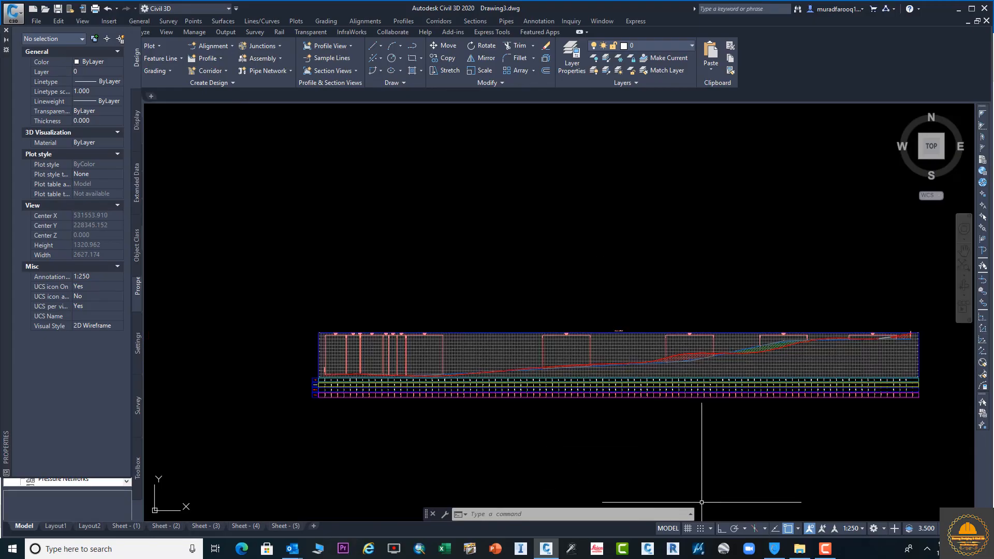